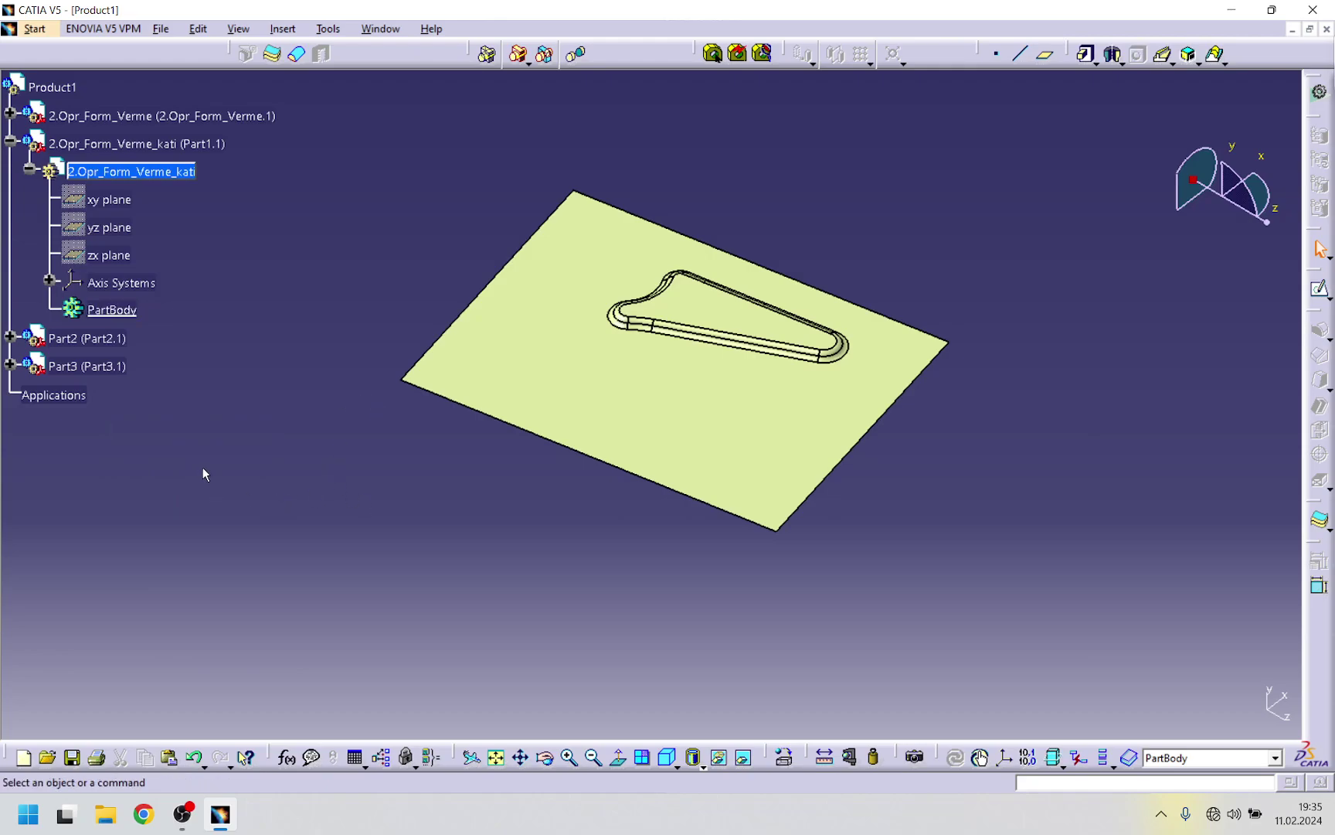
- Define the PartBody of 2.Opr_Form_Verme_kati as the in-work object
right_click(120, 308)
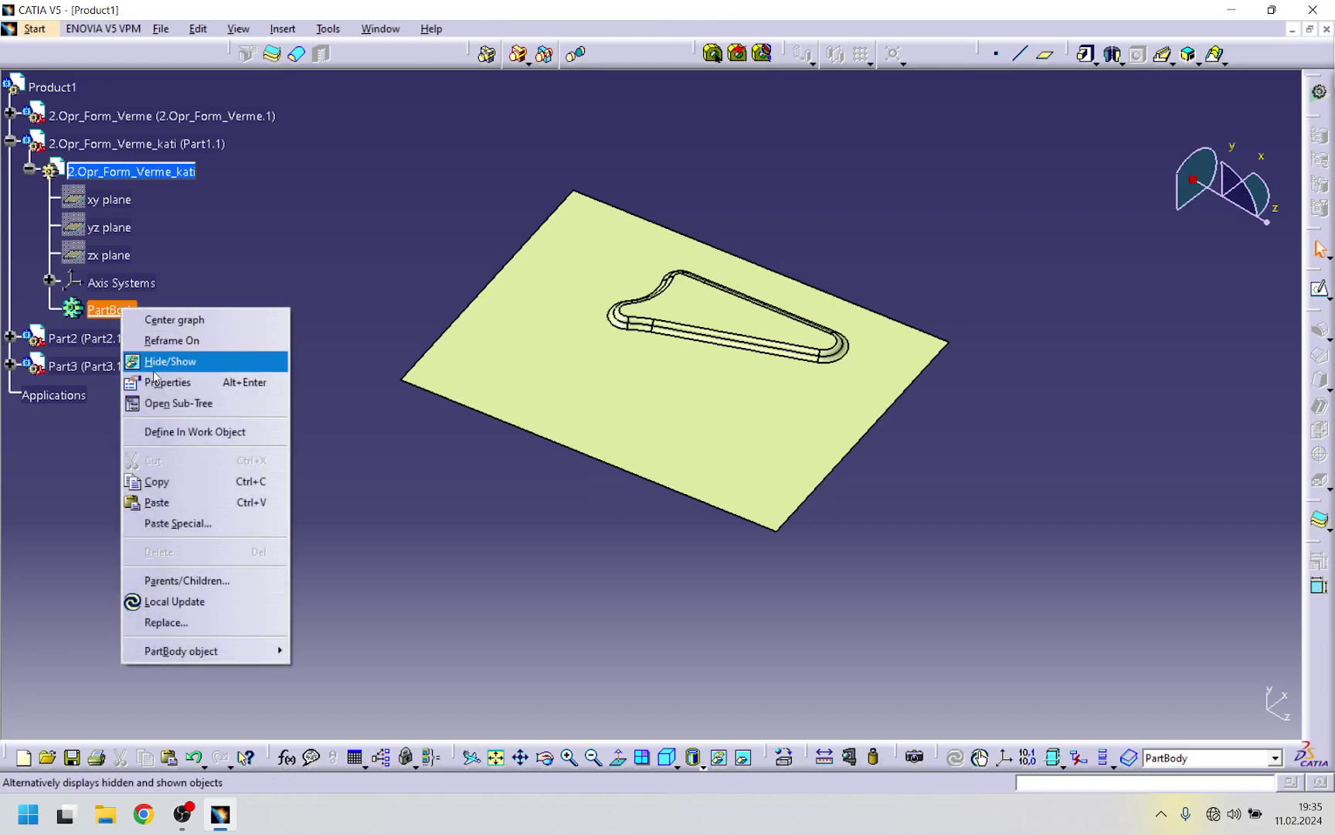
left_click(163, 437)
middle_click_drag(310, 453, 413, 503)
middle_click_drag(522, 542, 414, 466)
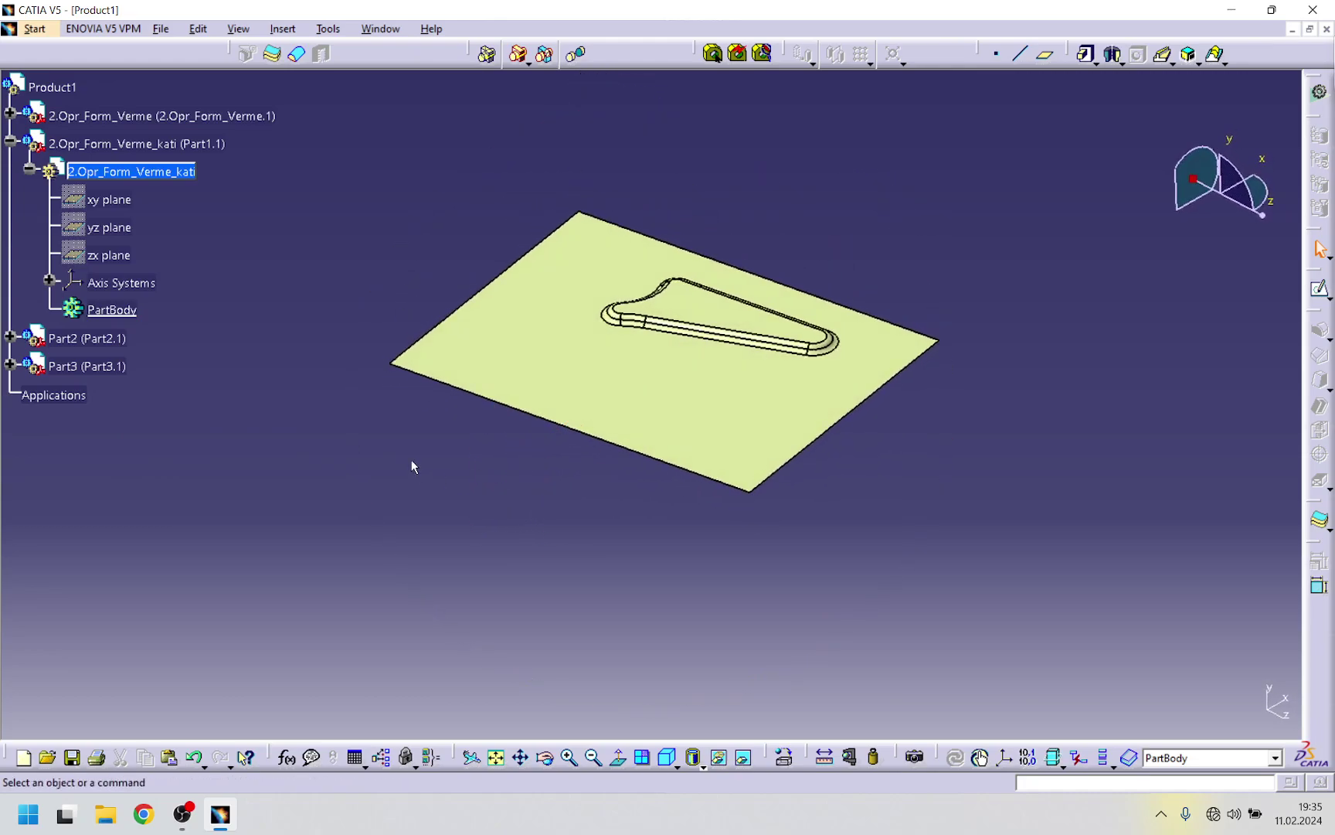
- Thicken the formed sheet surface by 1,25 mm on both sides, then hide the 2.Opr_Form_Verme surface part
left_click(1319, 520)
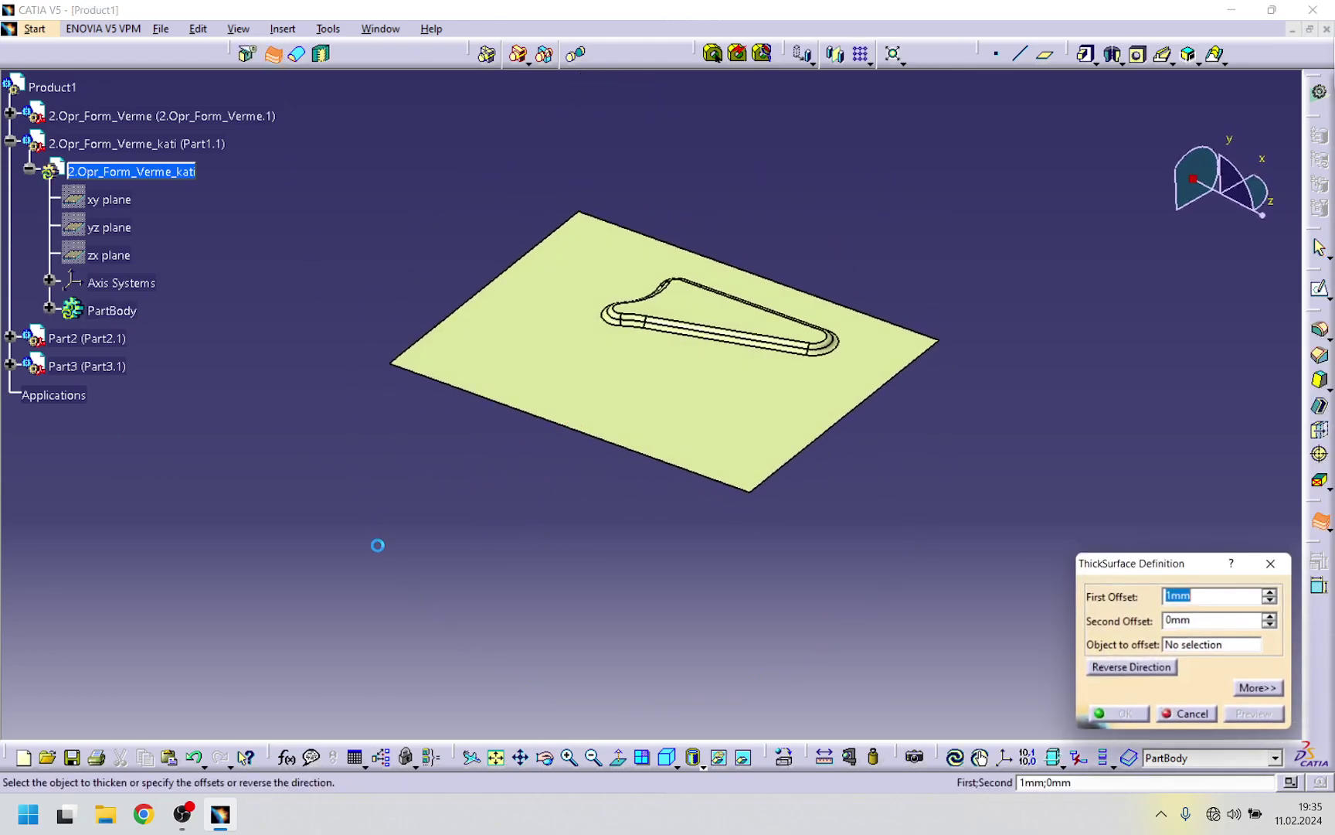
left_click(704, 420)
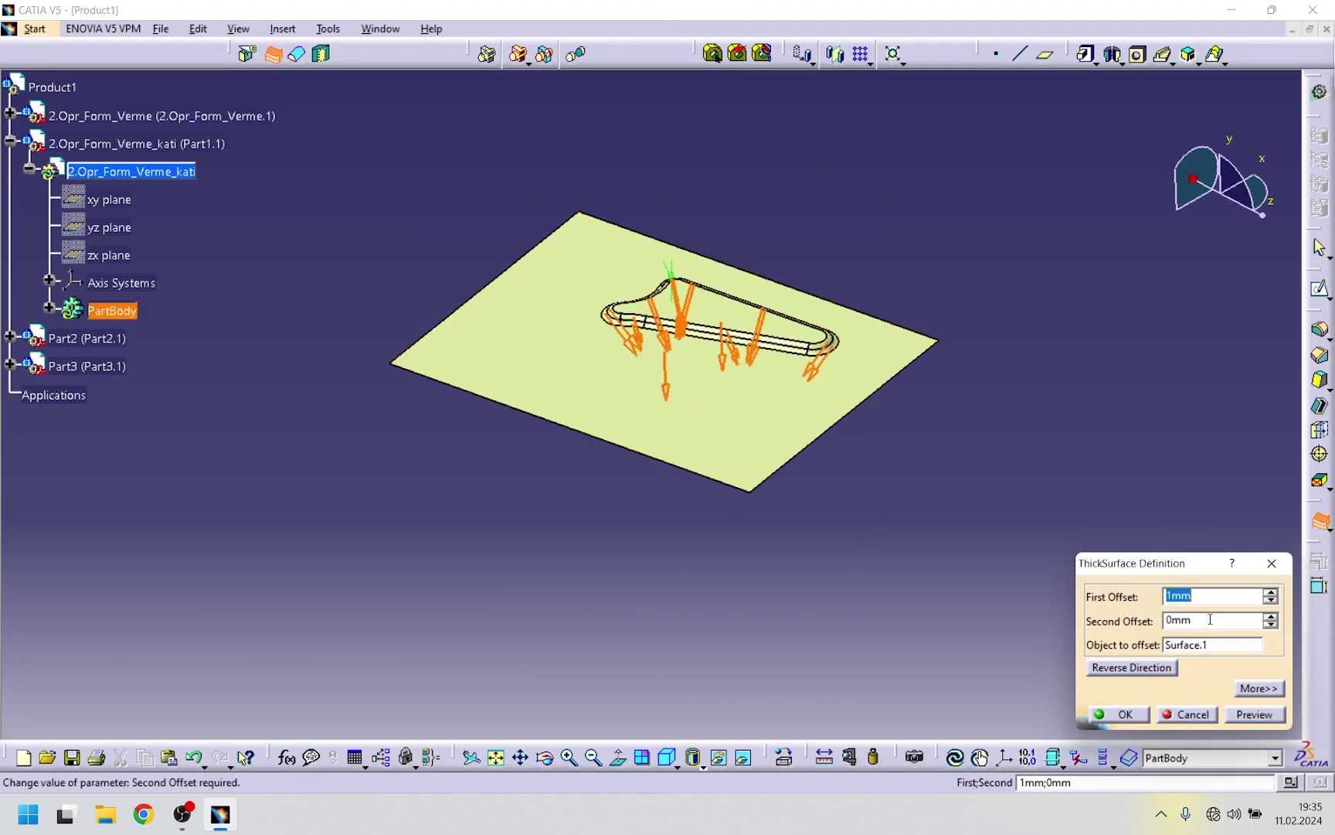
type("1,25")
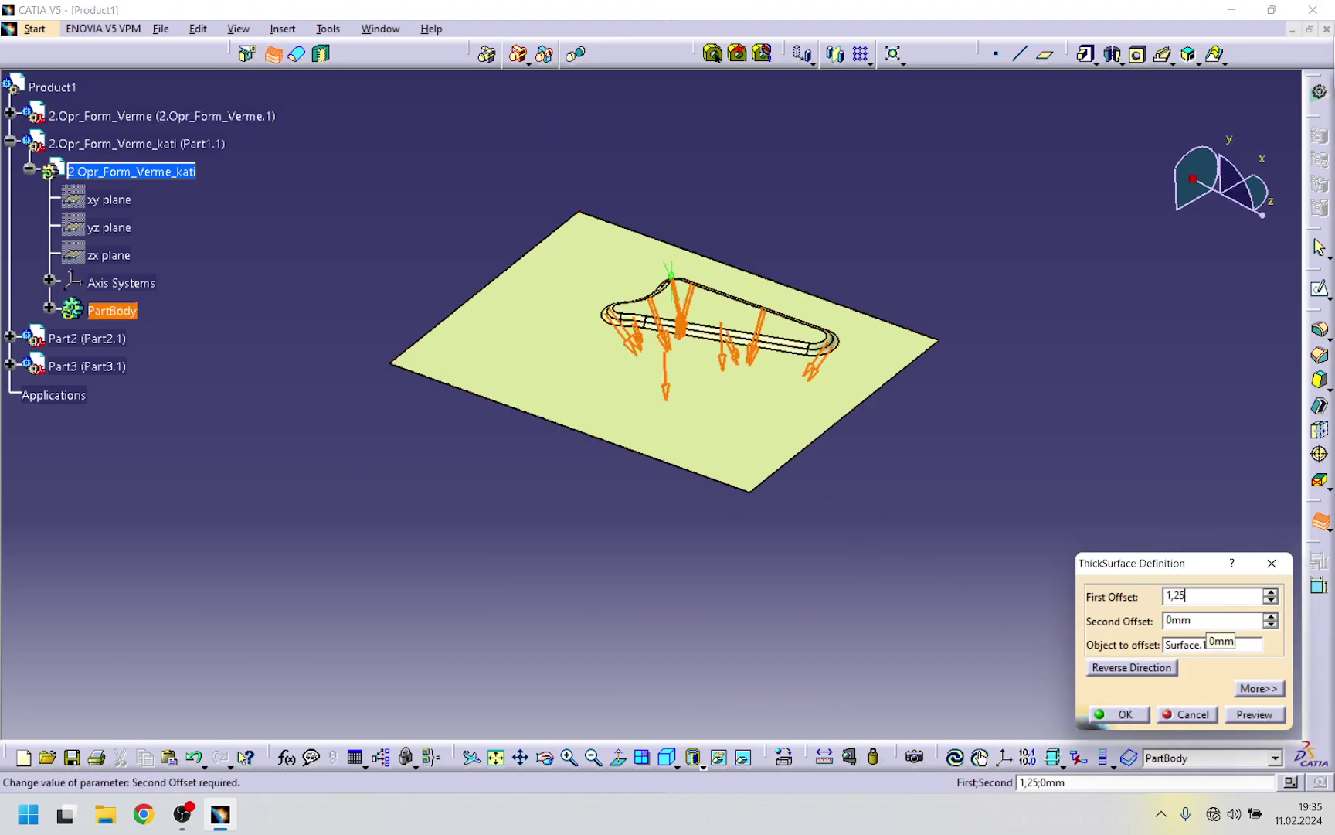
key("Tab")
type("1,")
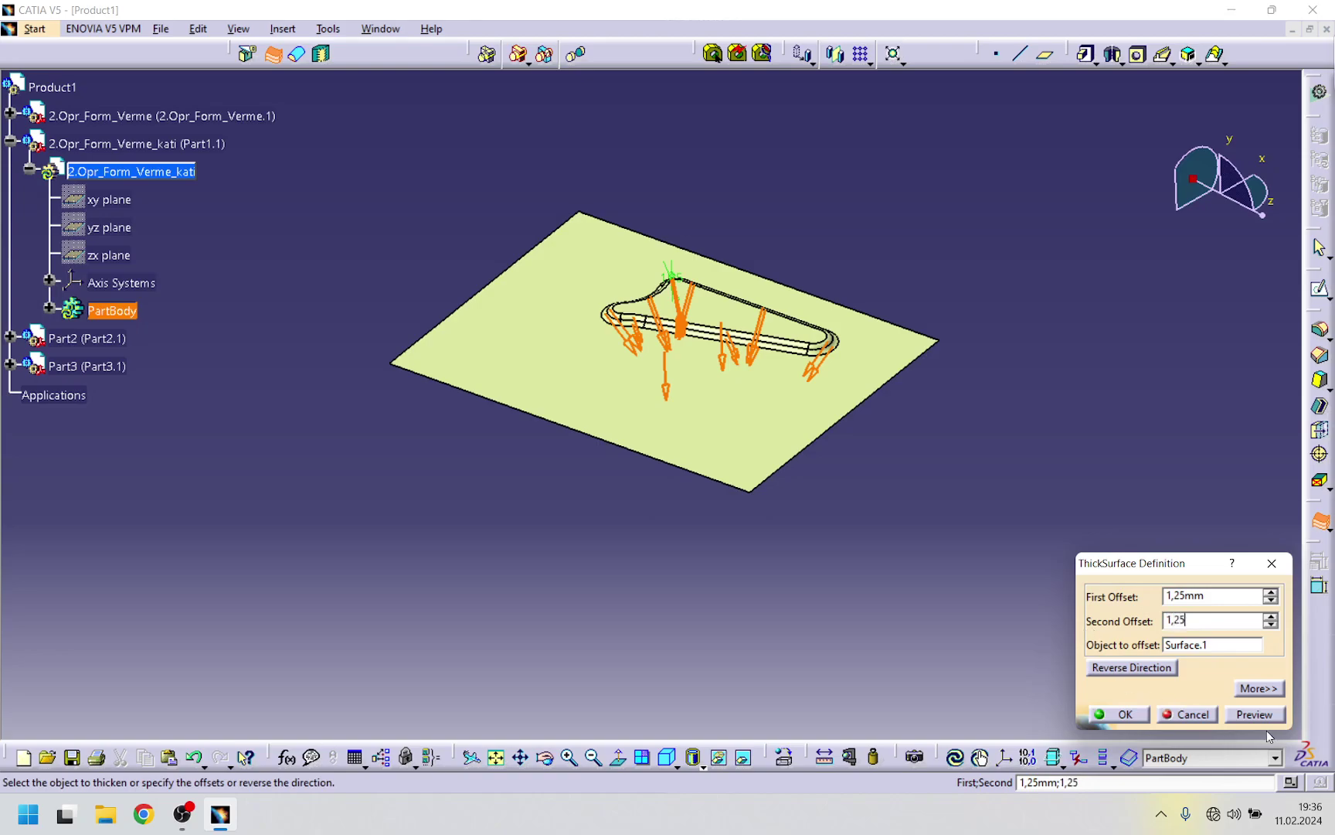
type("25")
left_click(1256, 715)
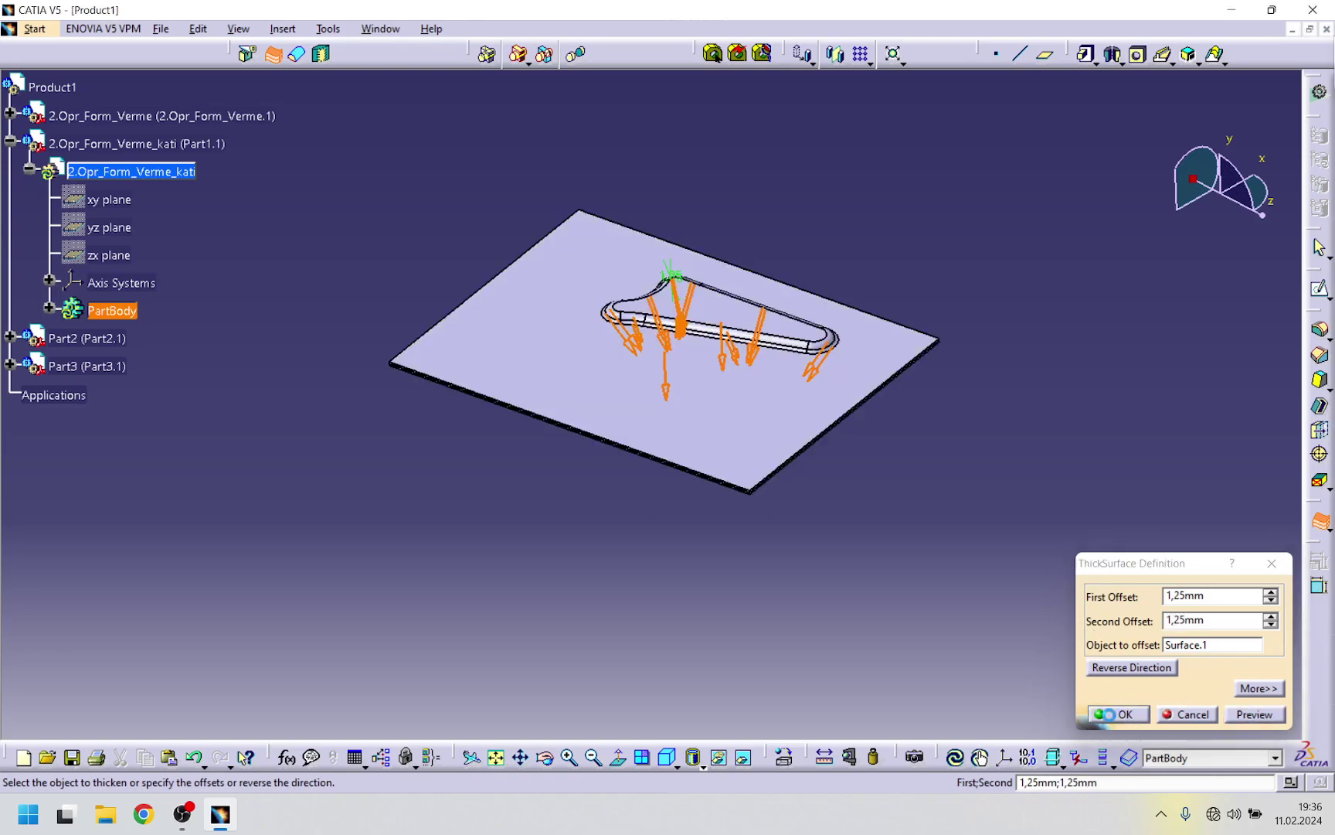
left_click(1120, 714)
right_click(245, 117)
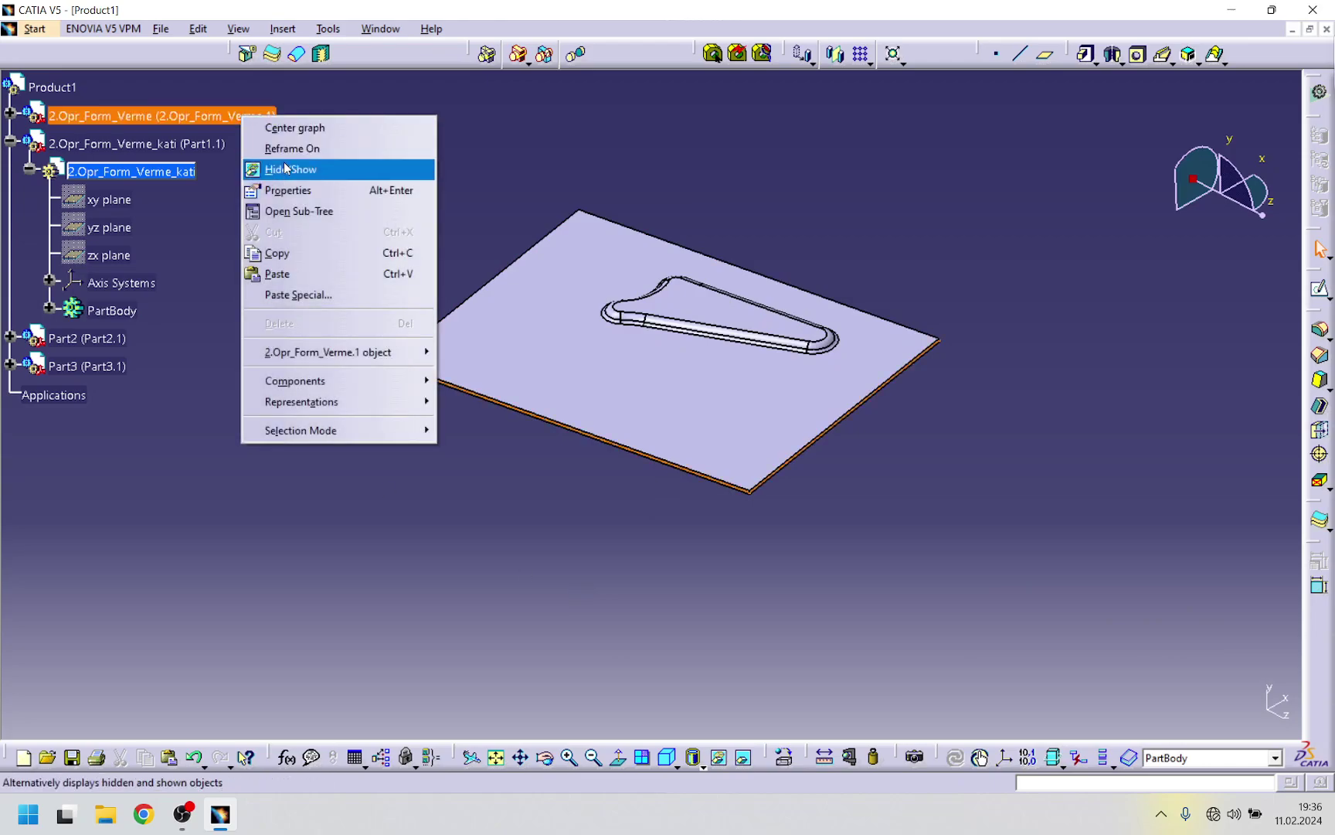
left_click(286, 170)
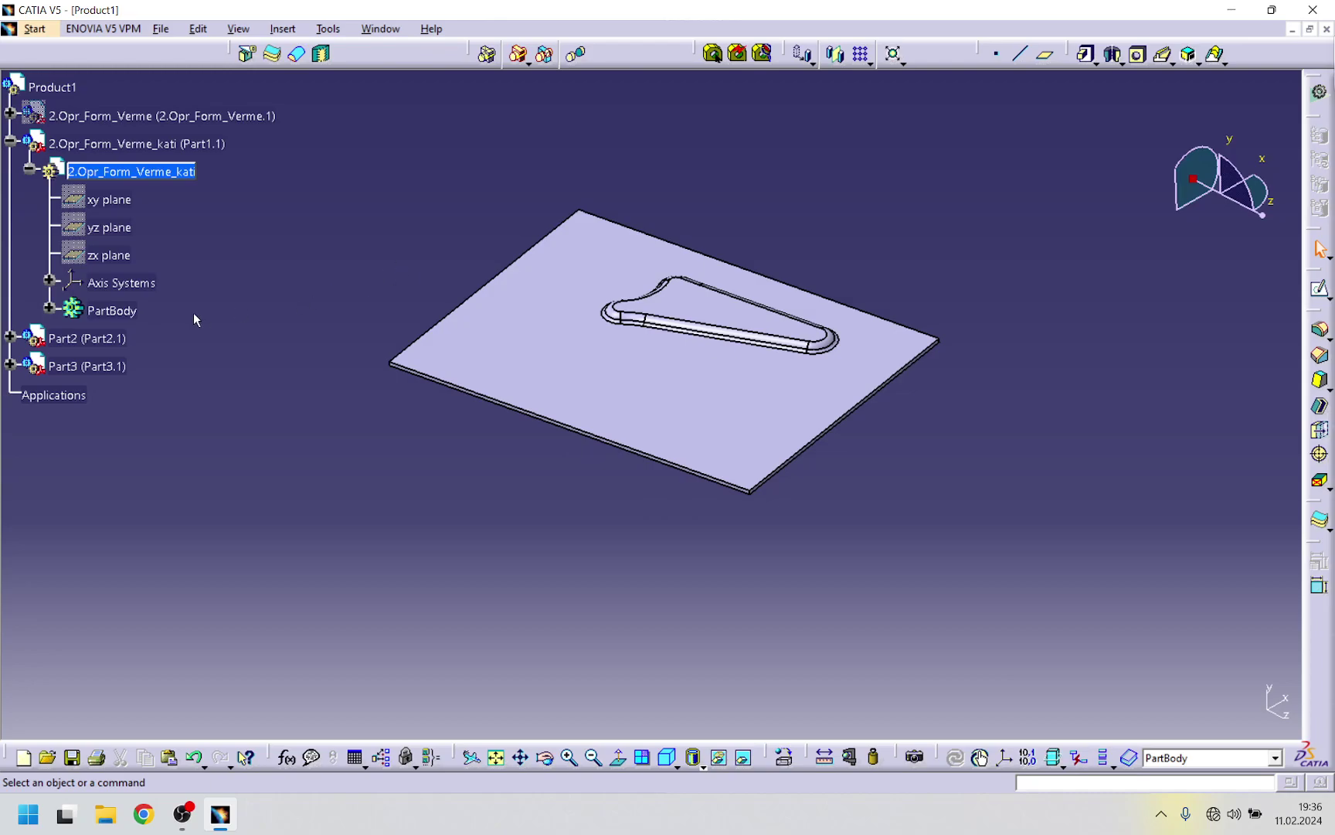
- Change the part number of Part2 to Erkek_yuzey
left_click(99, 340)
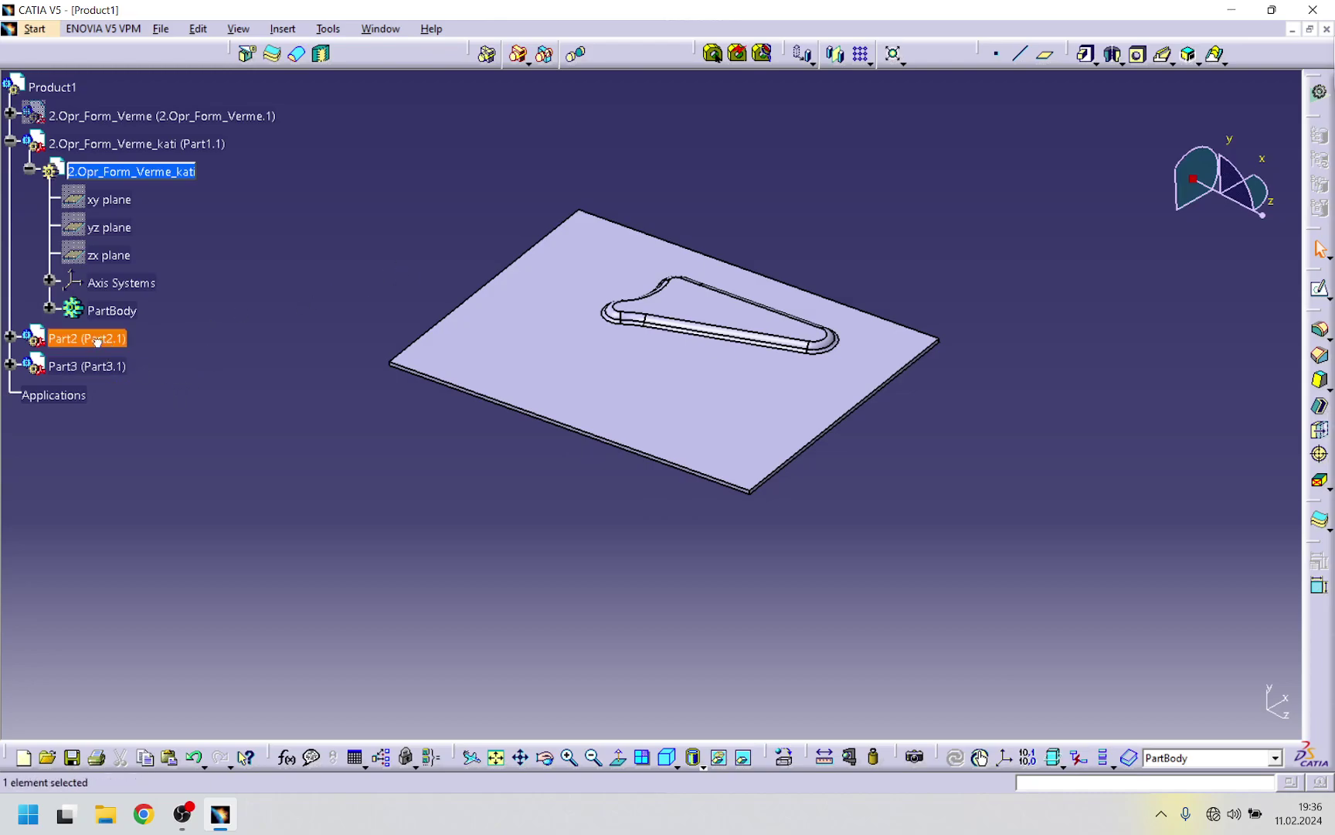
right_click(97, 339)
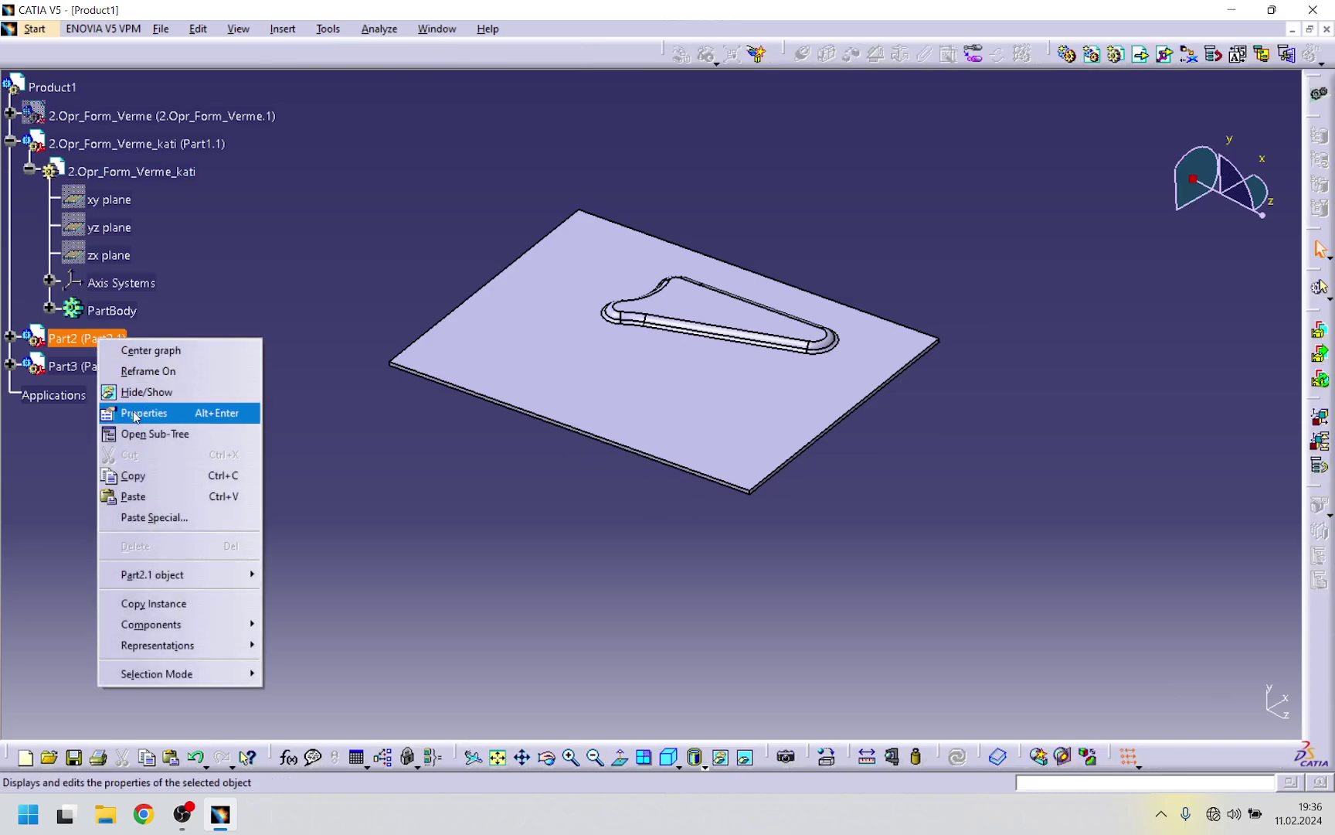
left_click(135, 415)
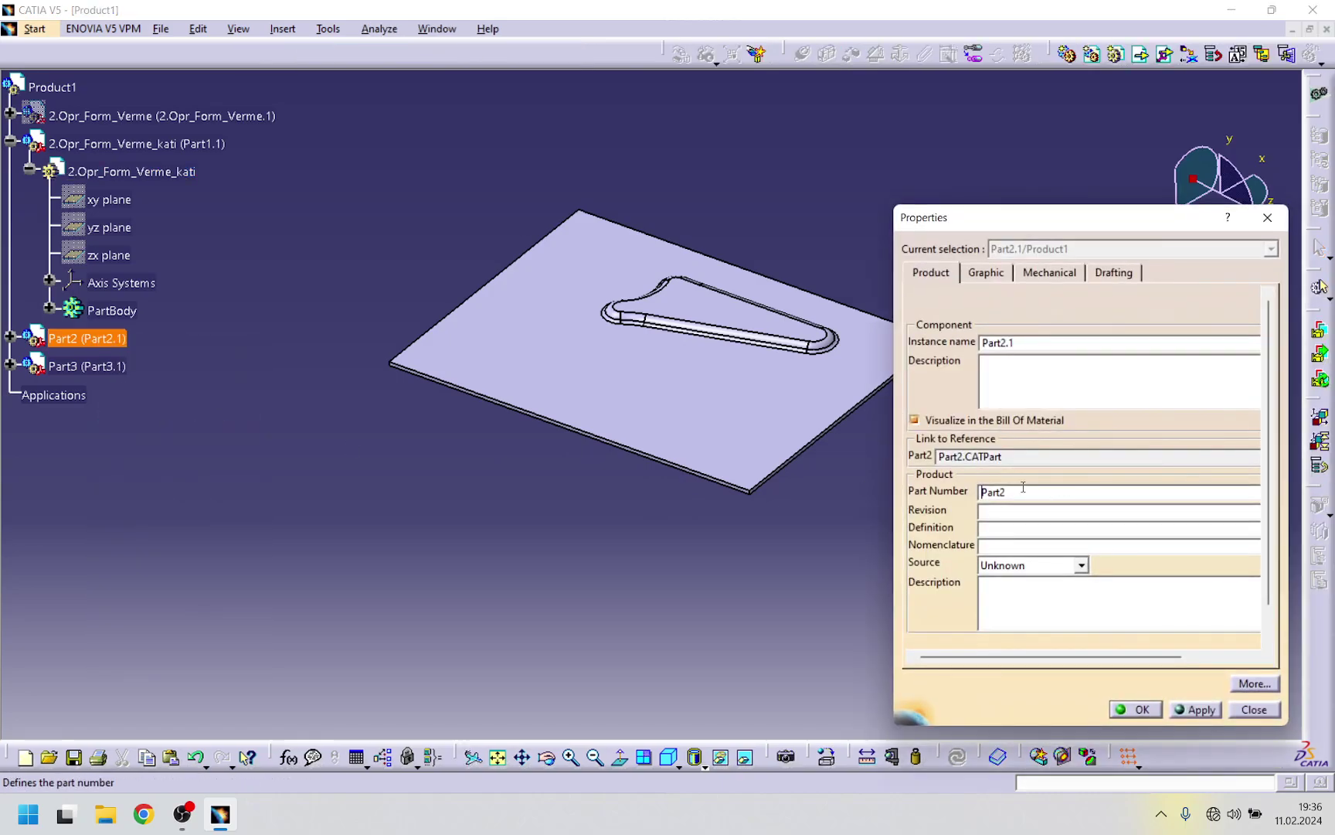
left_click_drag(1025, 490, 903, 512)
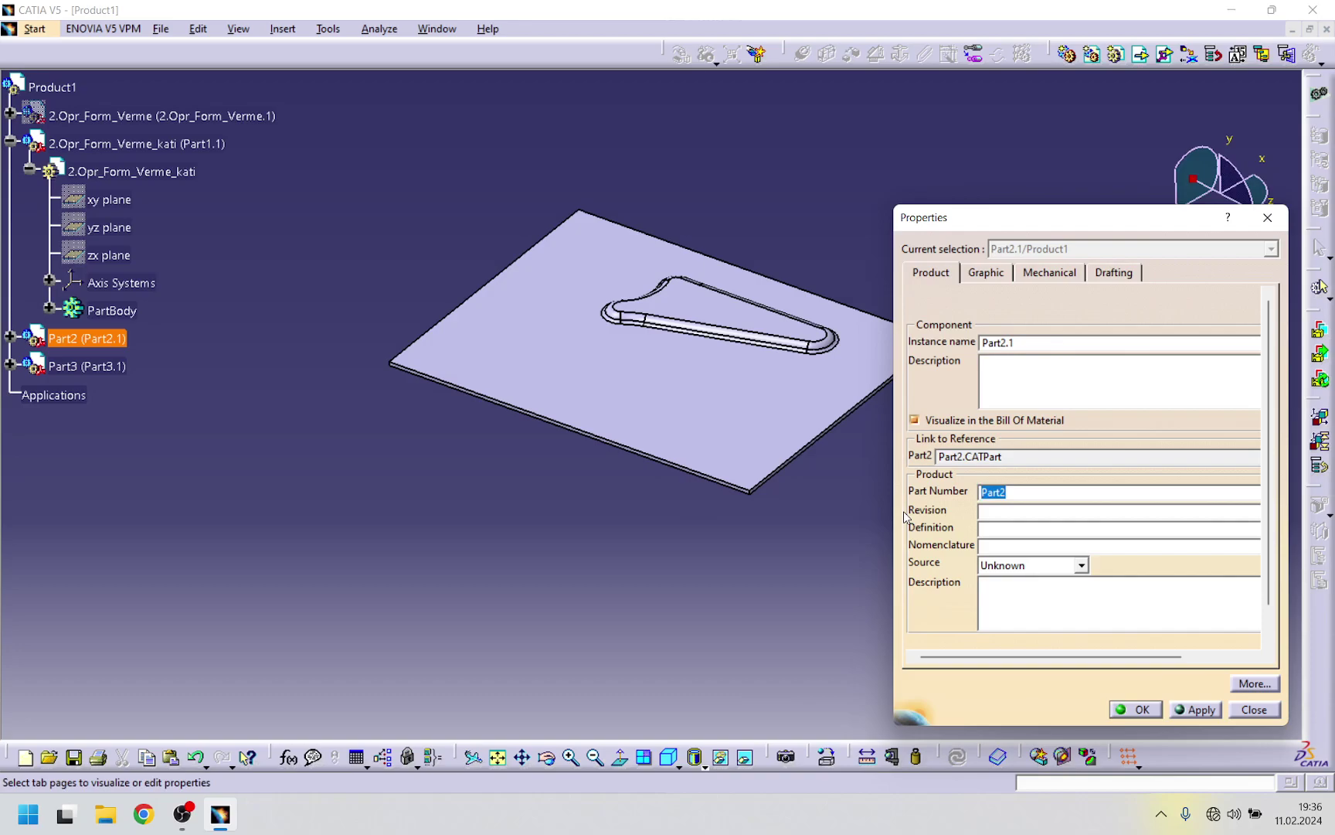
type("Er")
left_click(1134, 711)
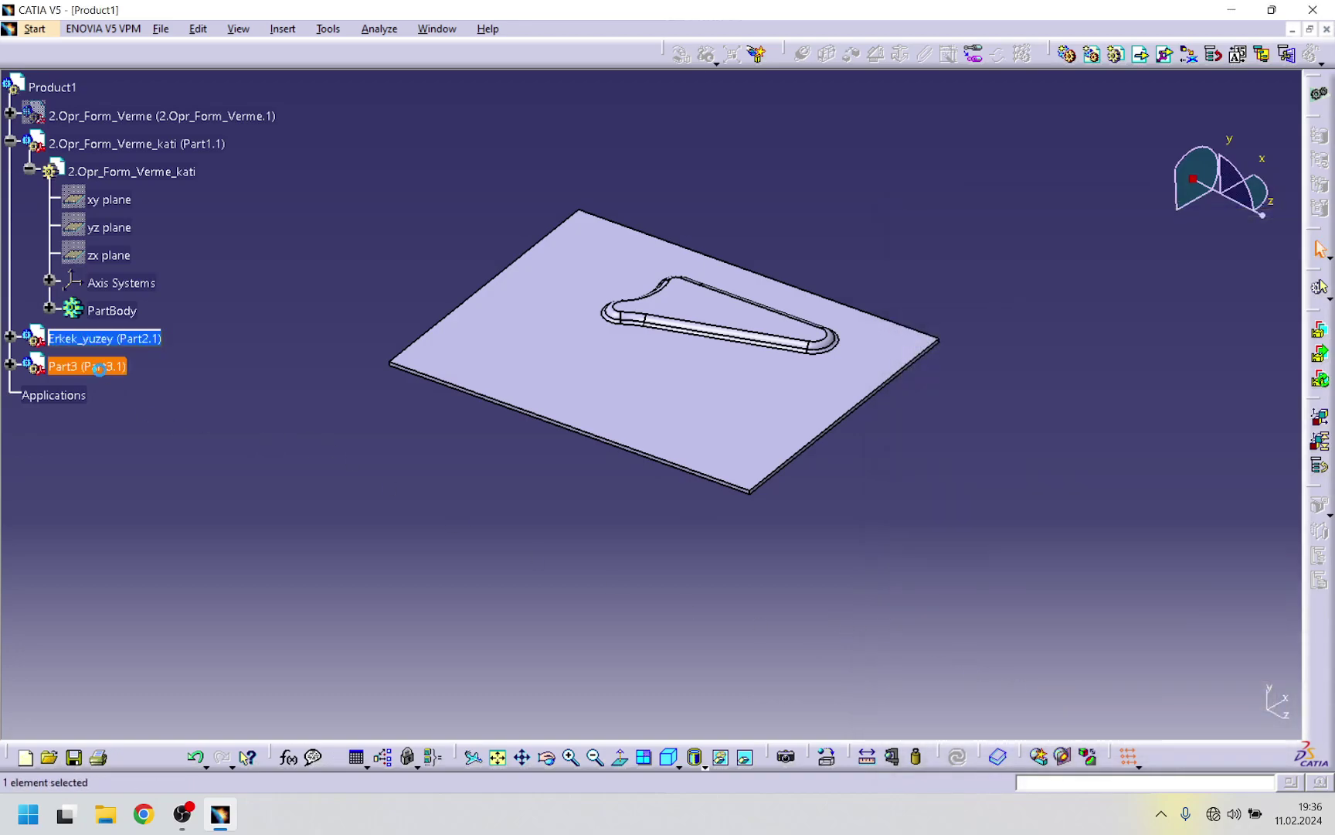
- Change the part number of Part3 to Disi_yuzey
right_click(98, 368)
left_click(147, 446)
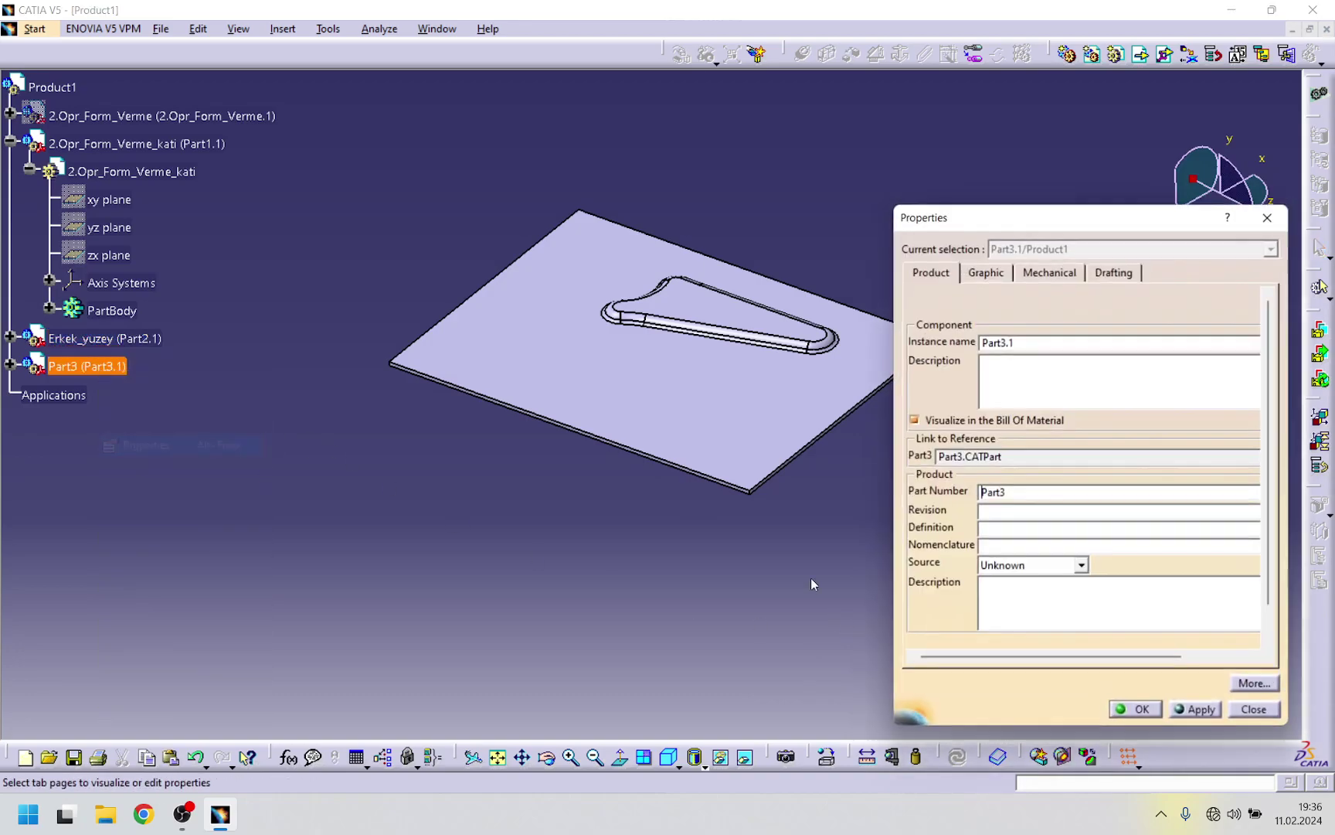
double_click(1032, 495)
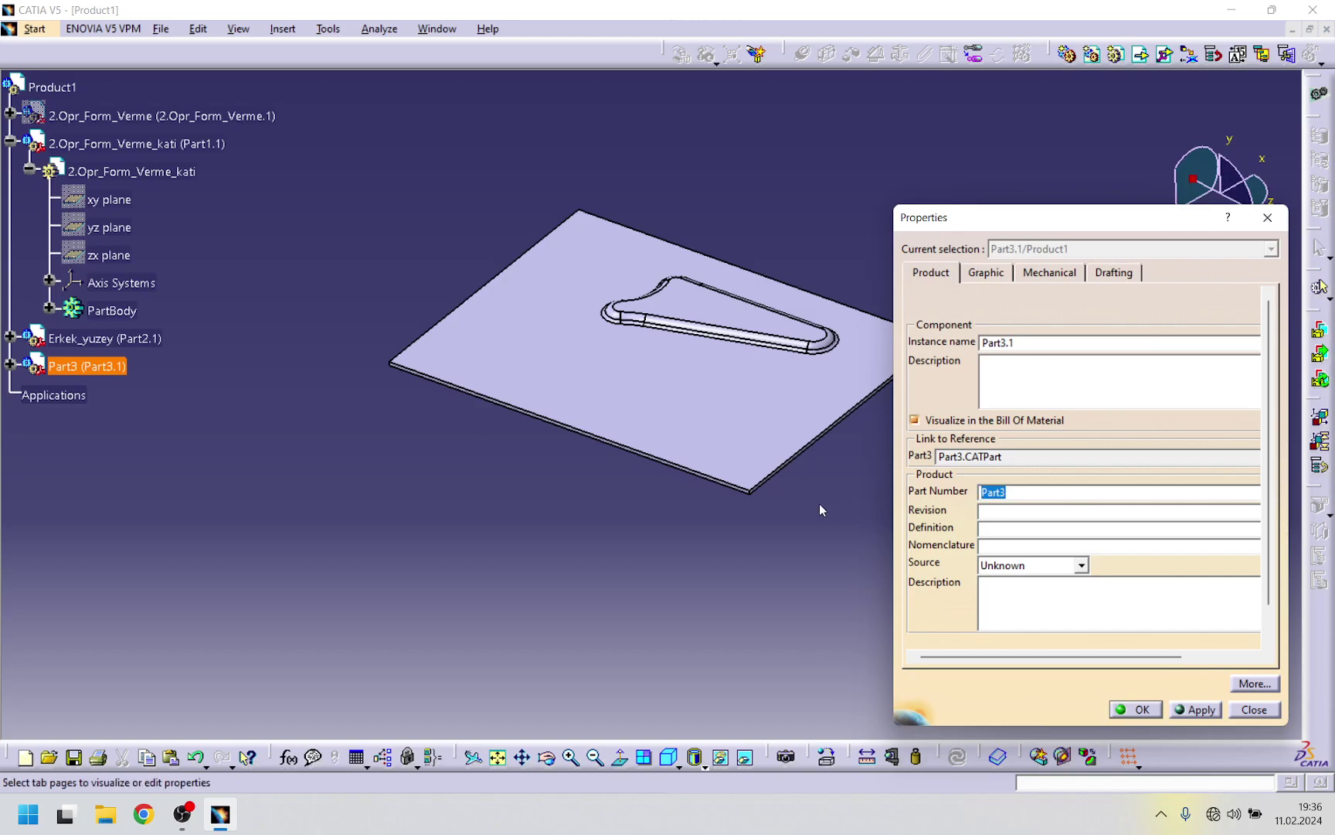
type("Disi_yuzey")
left_click(1135, 710)
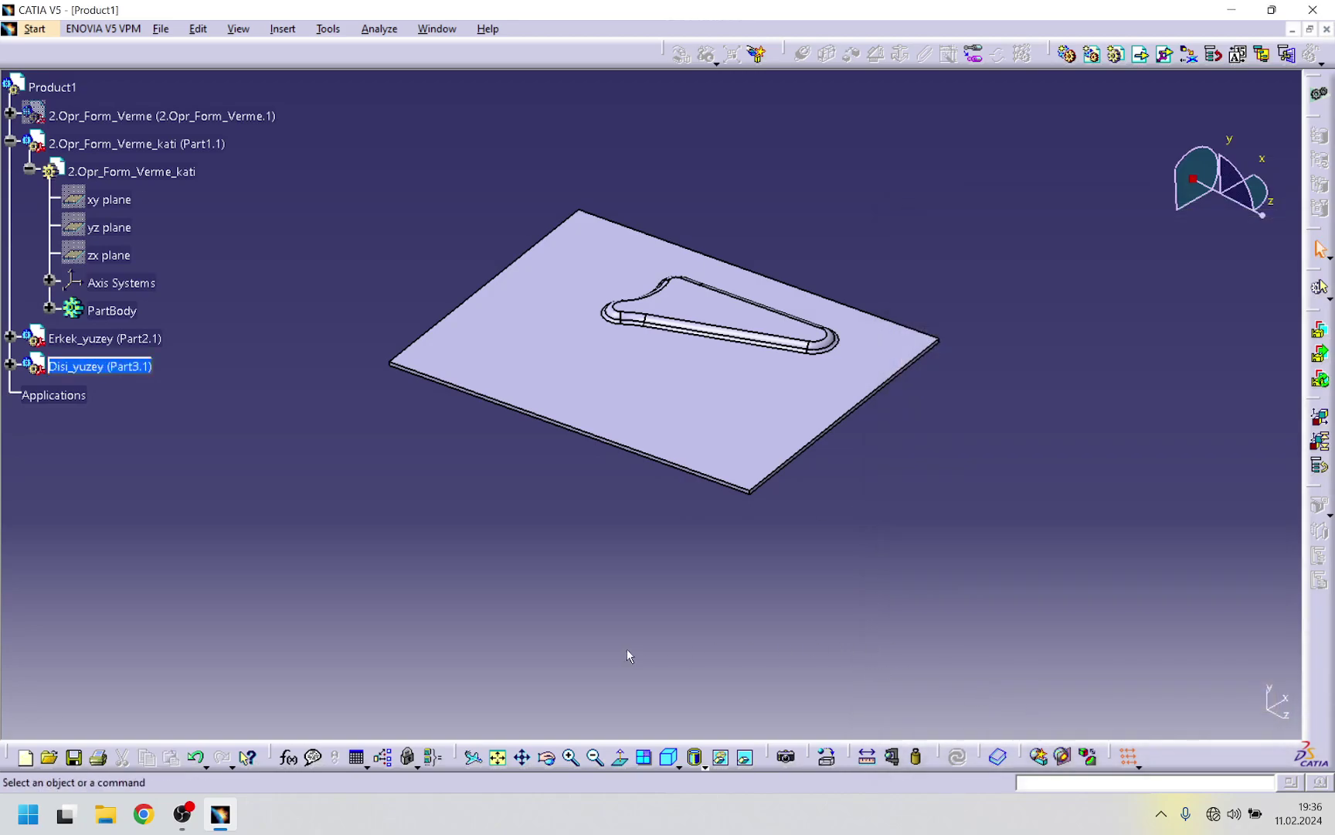
- Activate the Erkek_yuzey part for editing and define its PartBody as the in-work object
left_click(104, 338)
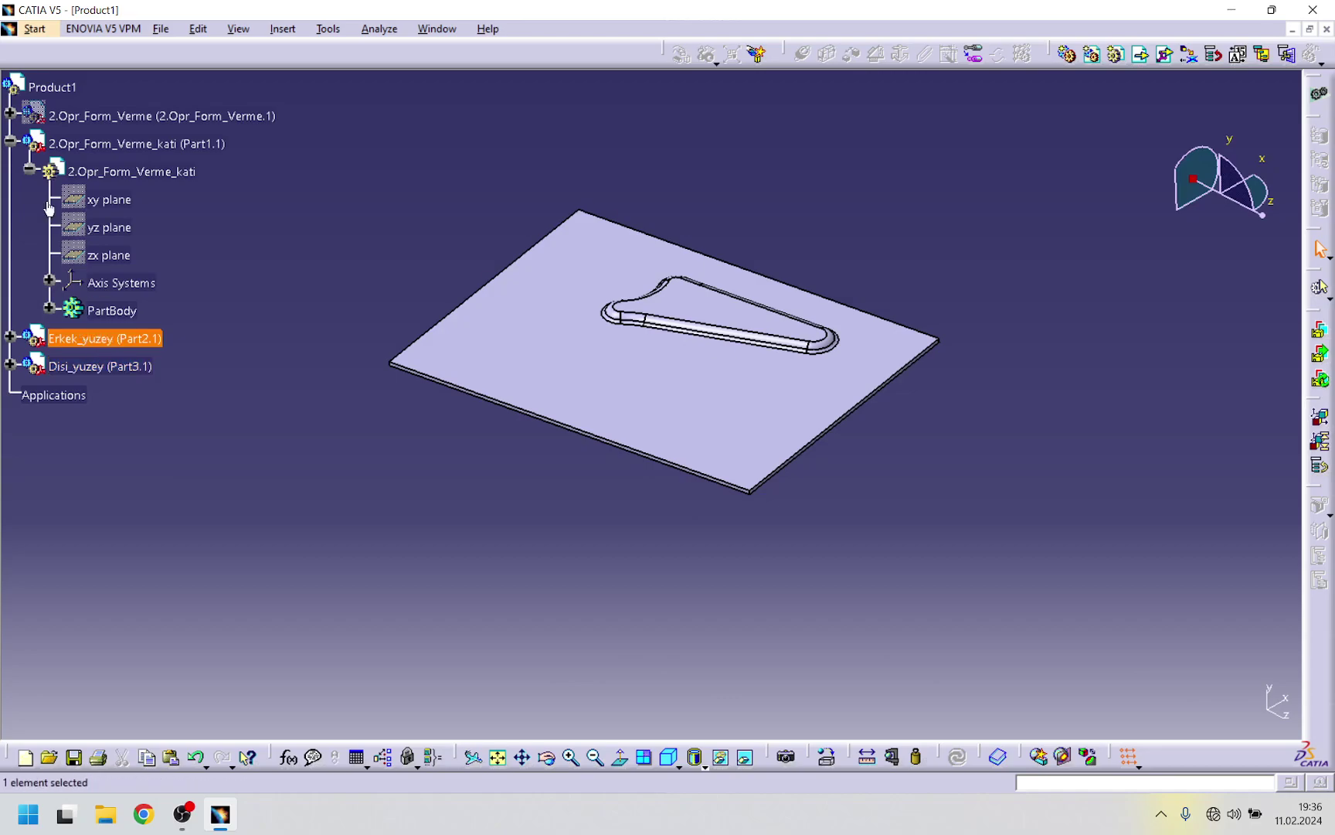
left_click(9, 141)
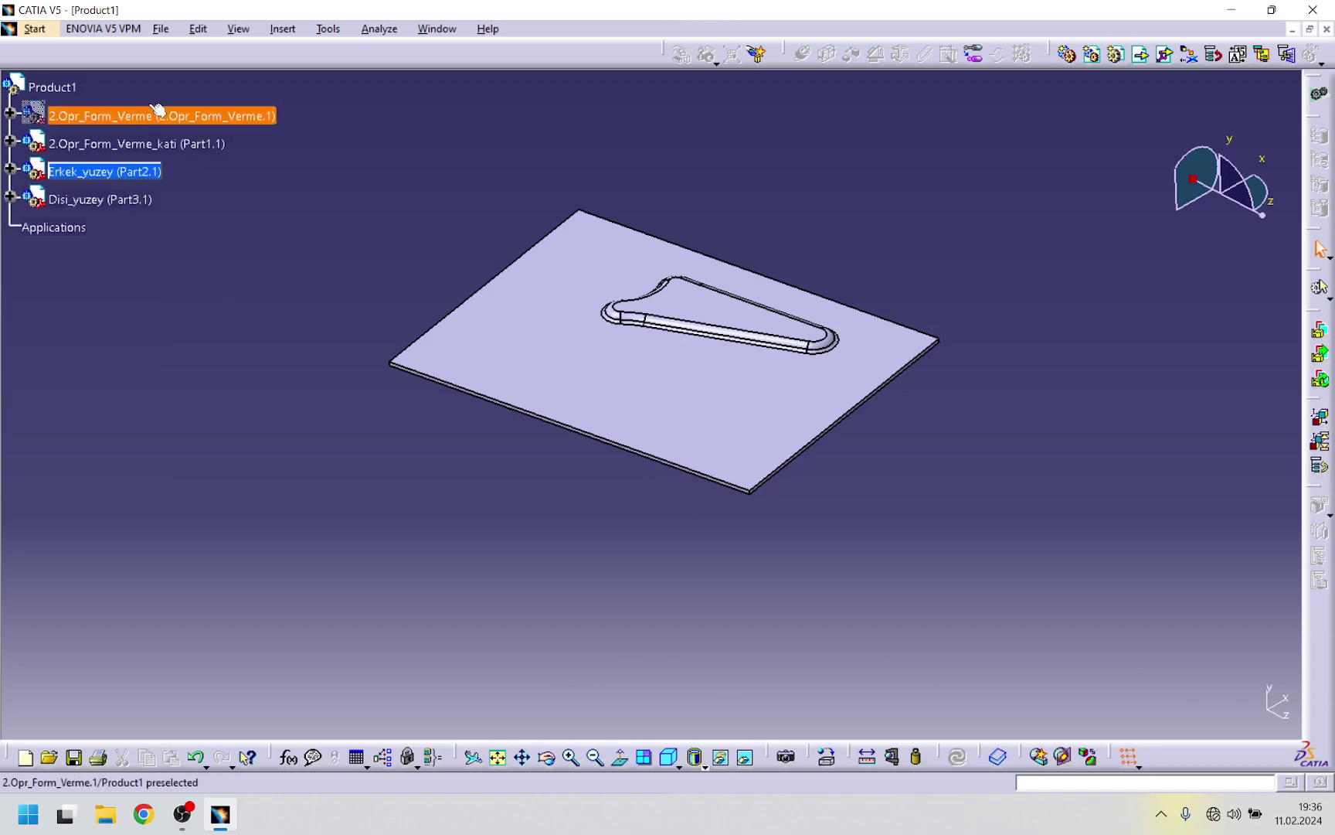
left_click(37, 170)
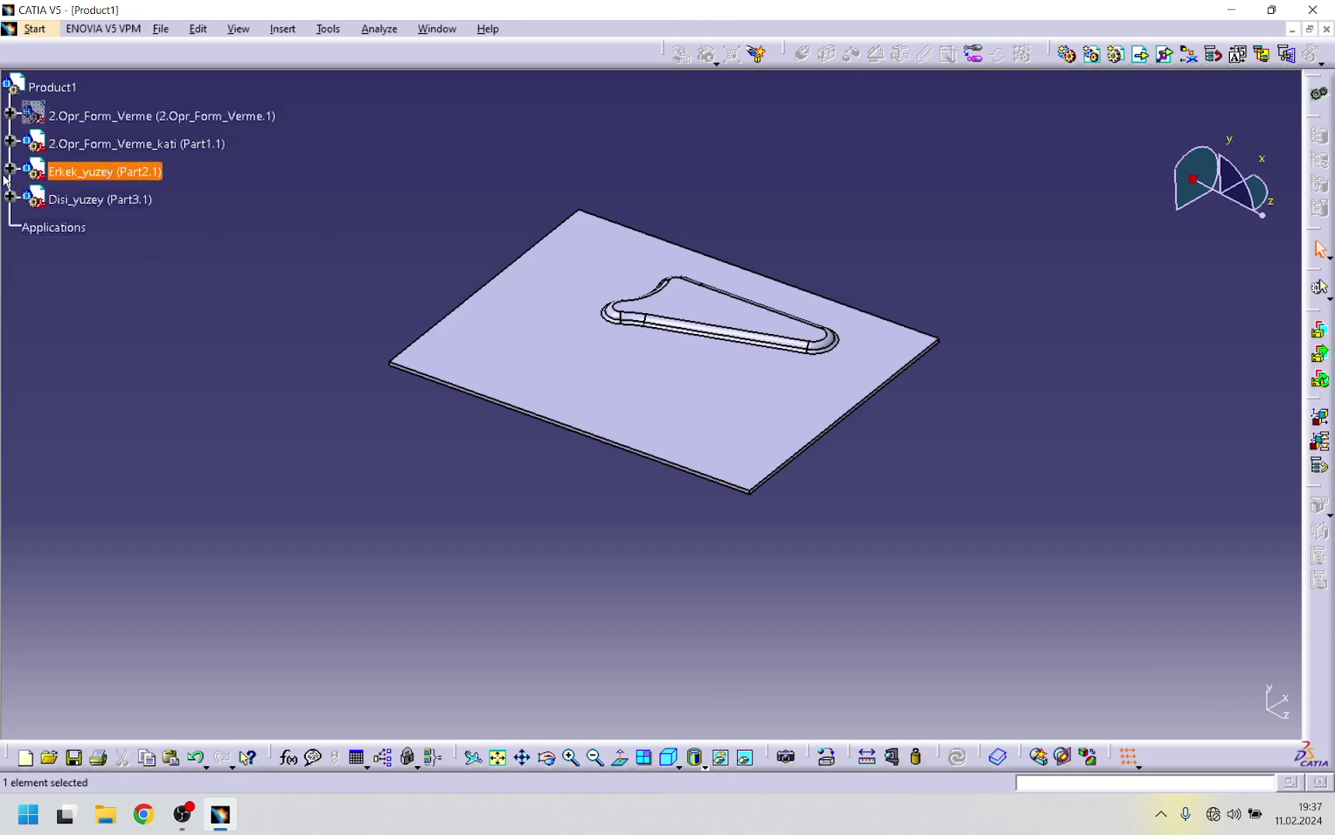
left_click(9, 171)
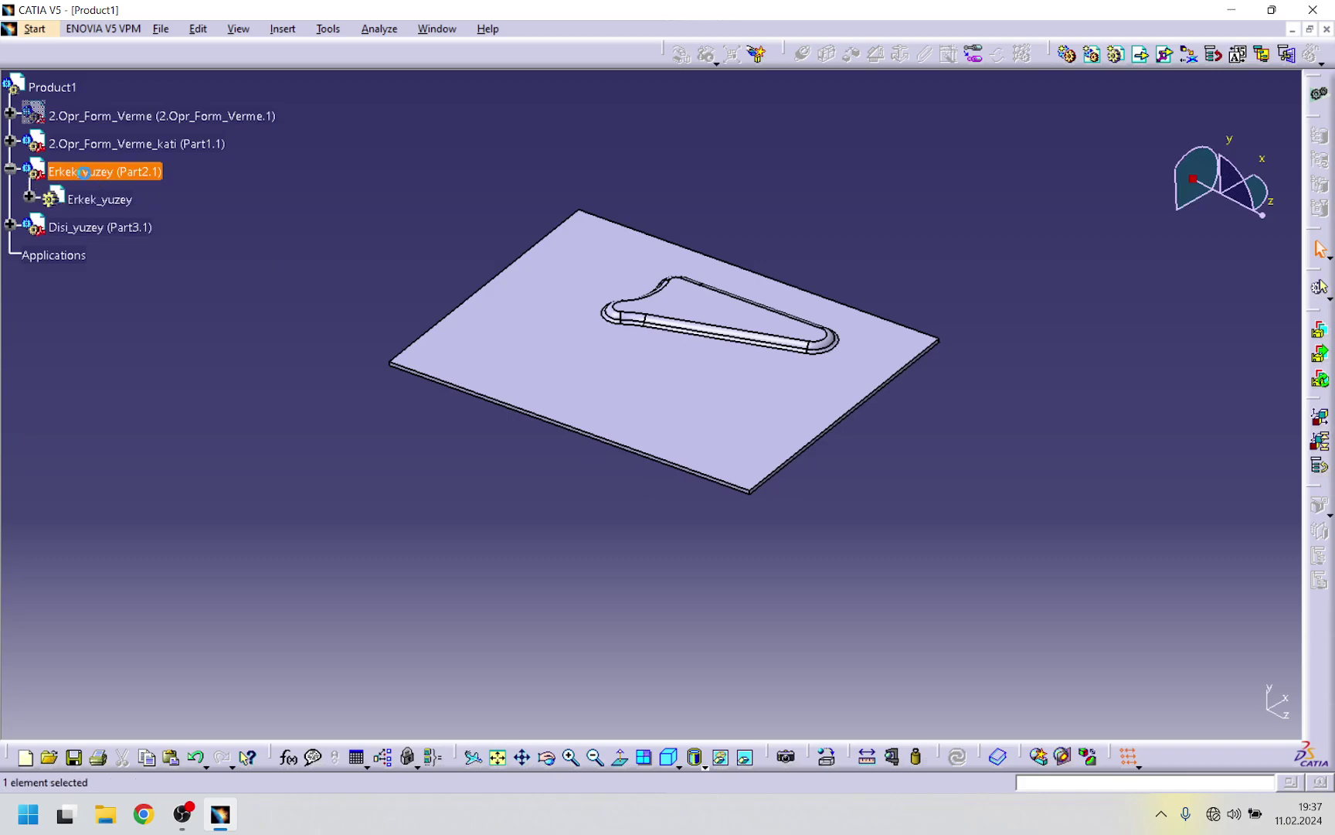
double_click(91, 198)
right_click(118, 337)
left_click(187, 461)
middle_click_drag(668, 532, 567, 322)
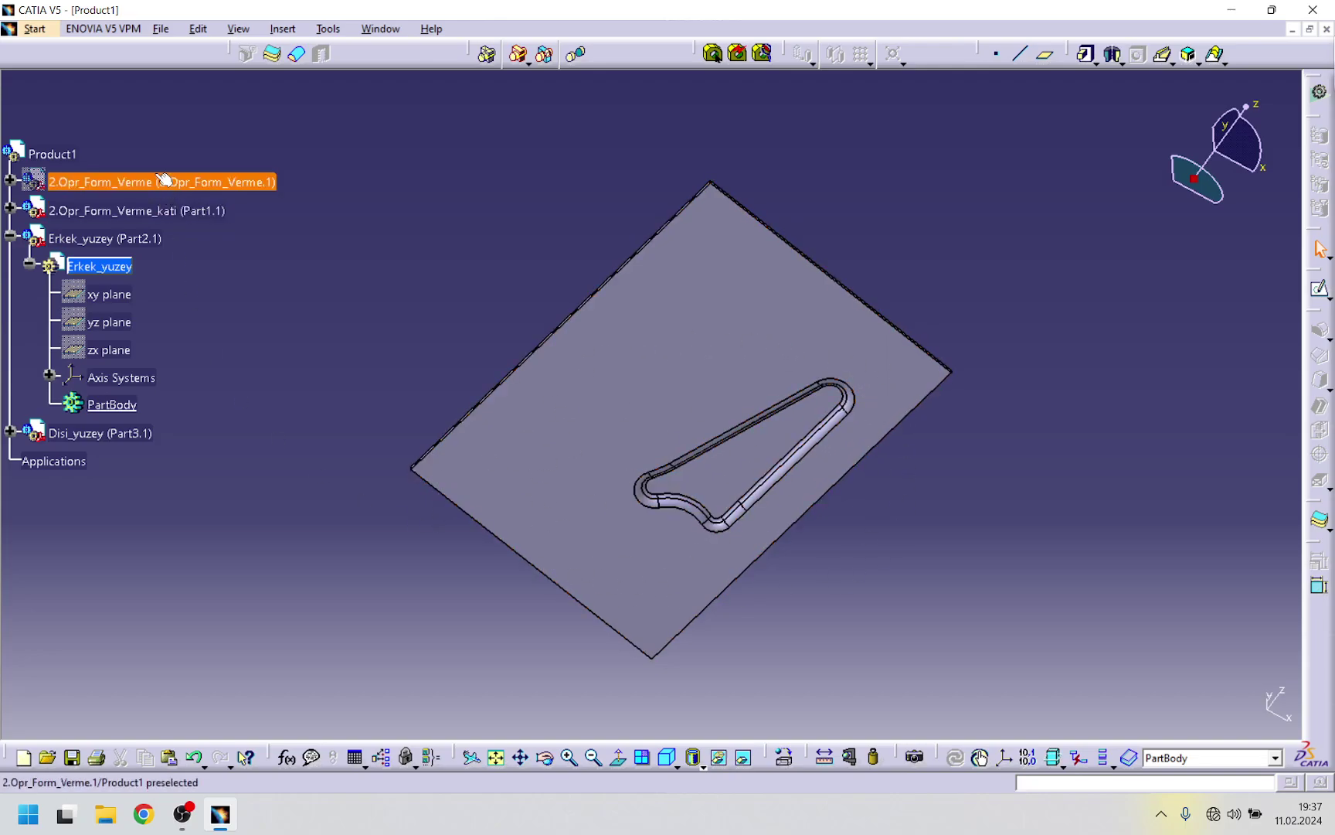
- Hide the 2.Opr_Form_Verme_kati solid part and show the 2.Opr_Form_Verme surface part
right_click(157, 204)
left_click(205, 265)
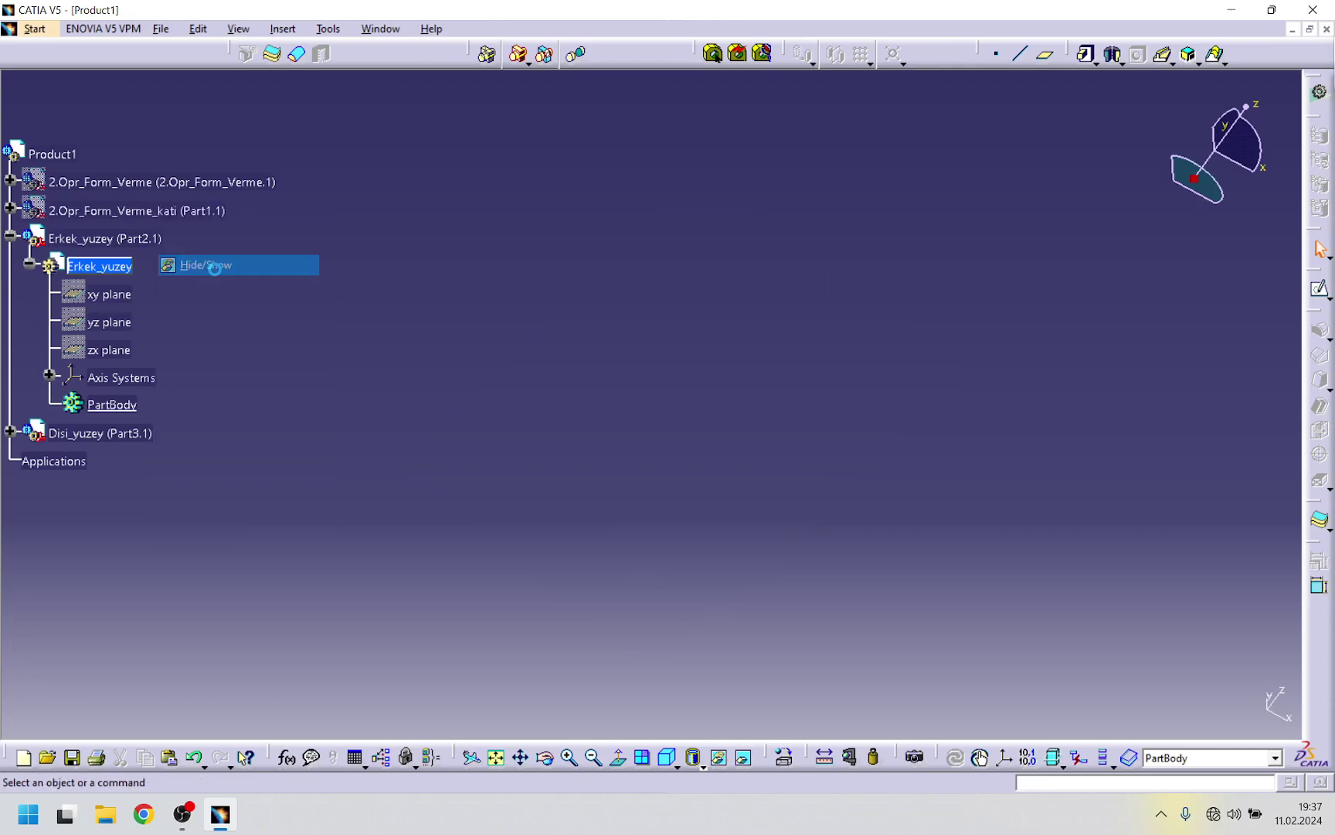
right_click(204, 175)
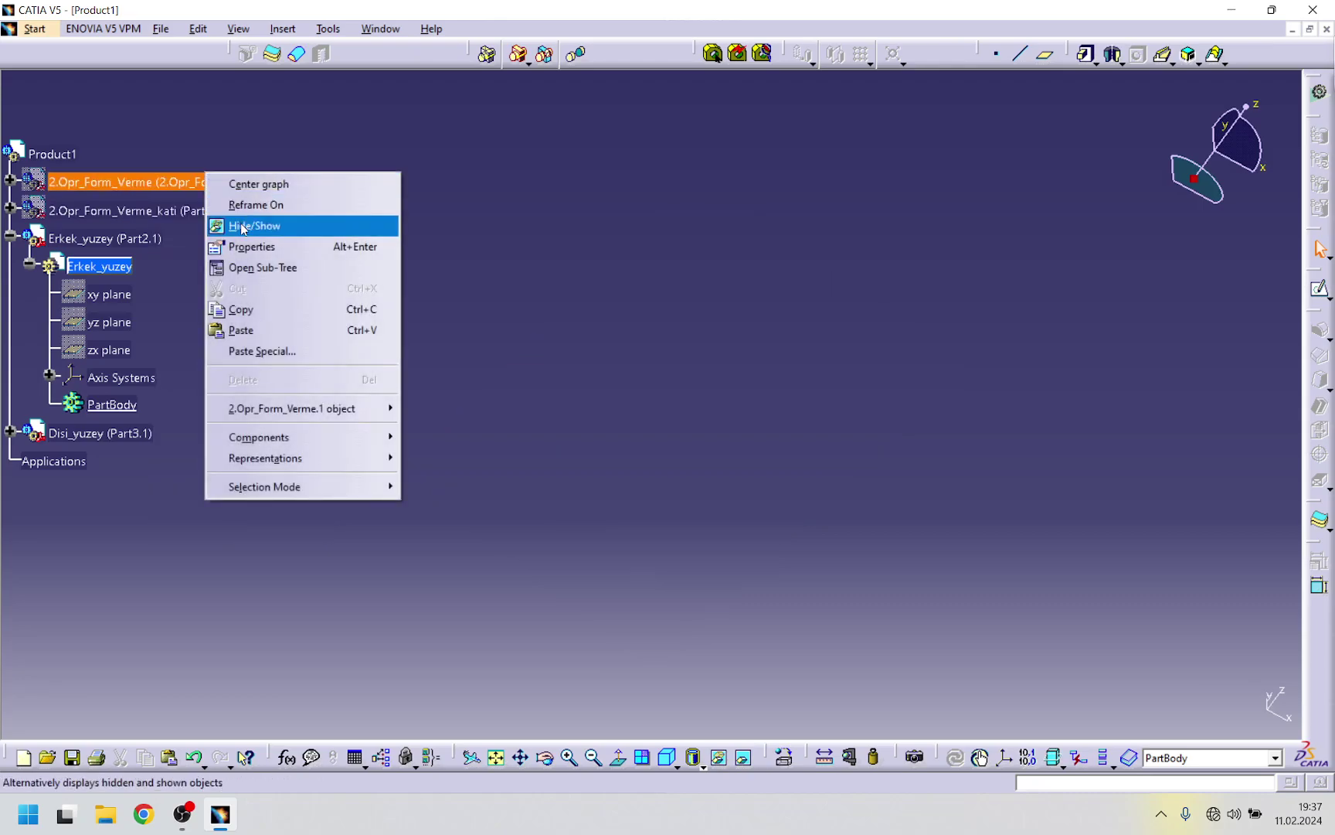
left_click(245, 227)
middle_click_drag(571, 386, 544, 325)
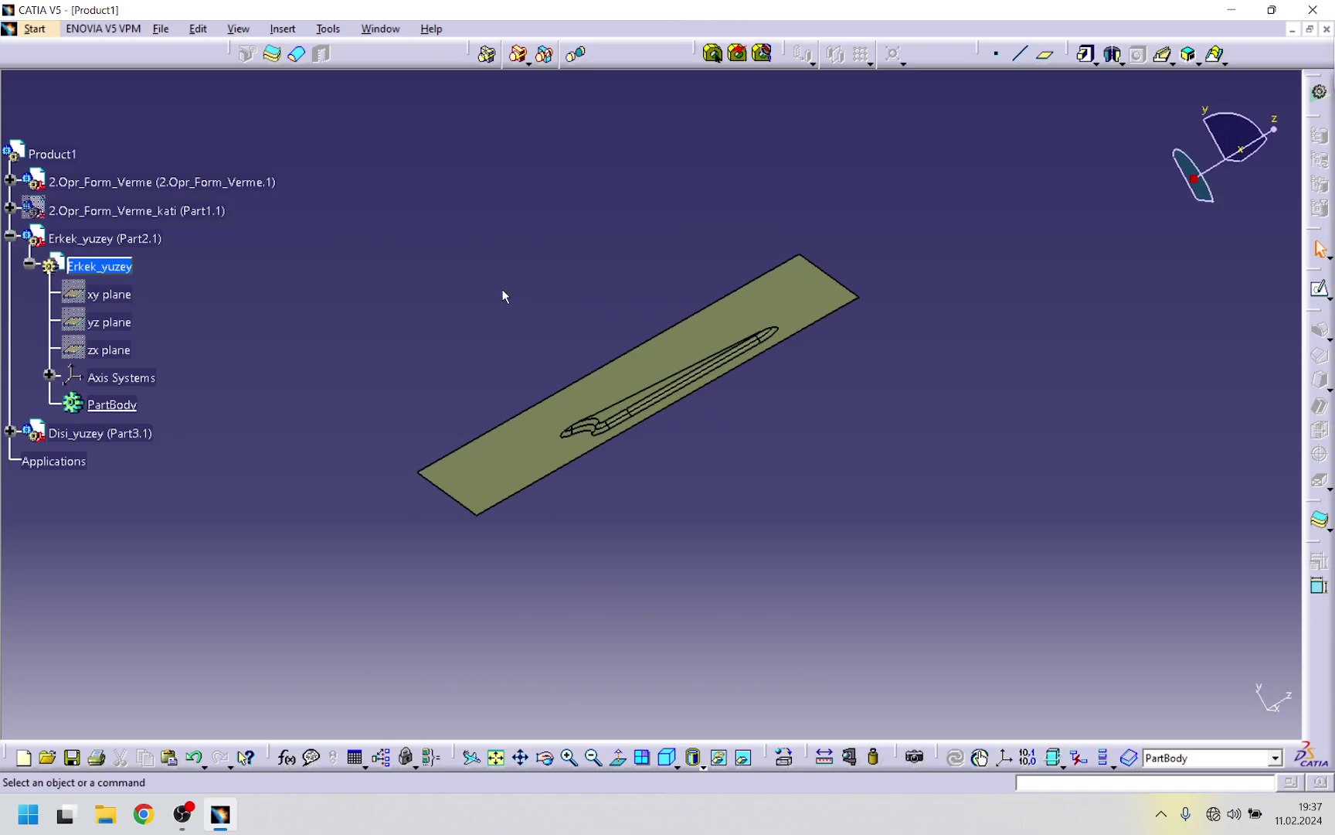
- Switch to the Generative Shape Design workbench
left_click(37, 30)
mouse_move(41, 98)
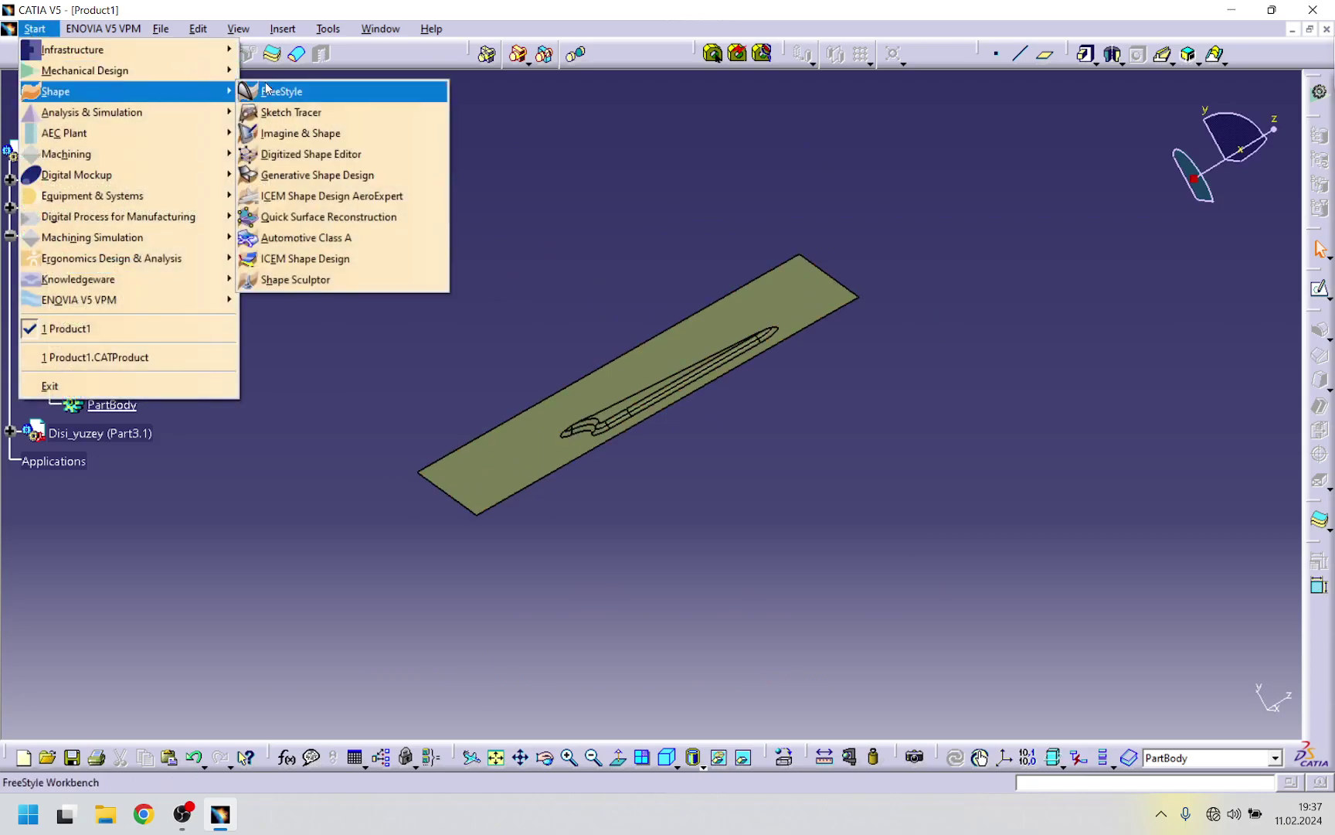
left_click(316, 174)
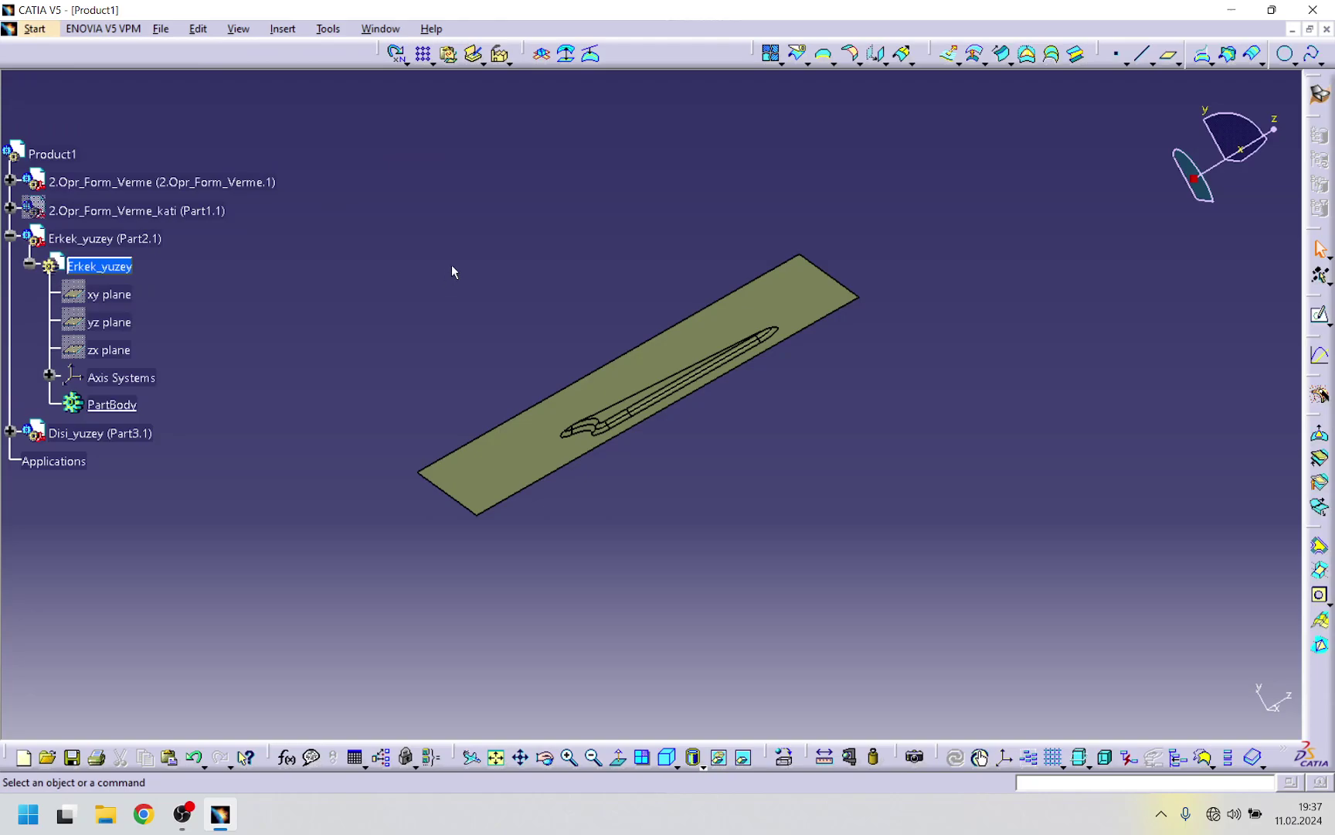
- Offset the formed sheet surface by 1,25 mm in the reversed direction inside Erkek_yuzey
left_click(974, 52)
left_click(802, 296)
left_click(1105, 635)
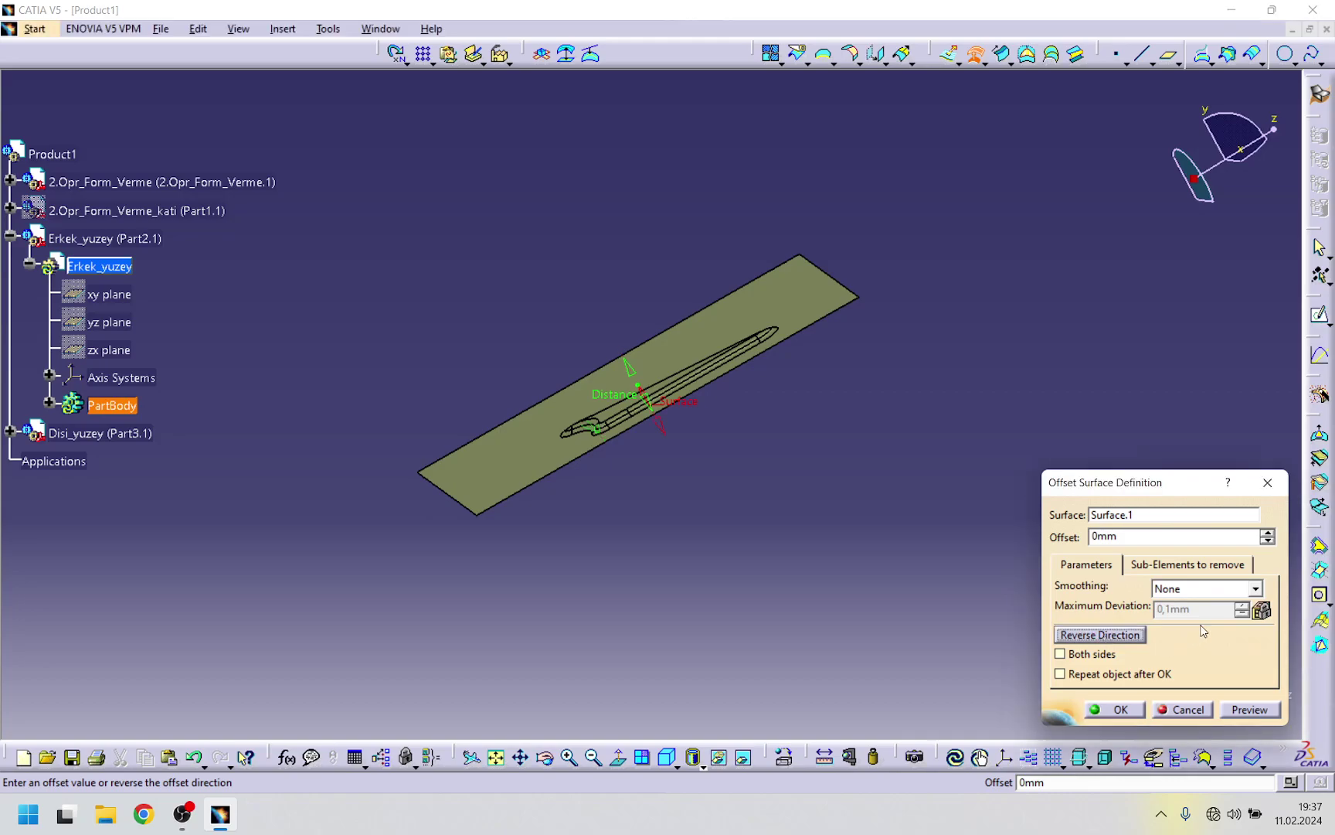
type("1,25")
left_click(1247, 709)
middle_click_drag(680, 429, 653, 529)
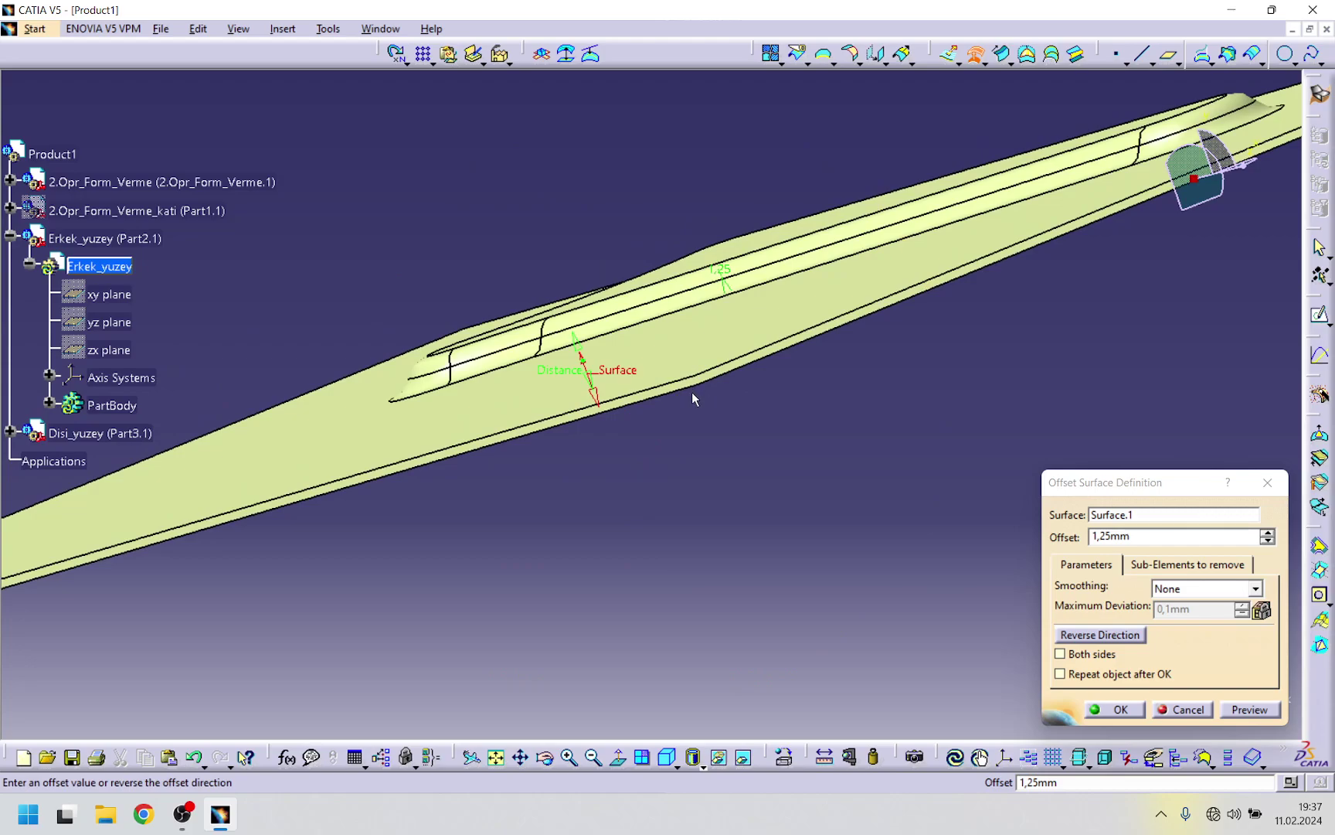
left_click(1117, 709)
middle_click_drag(781, 333, 770, 488)
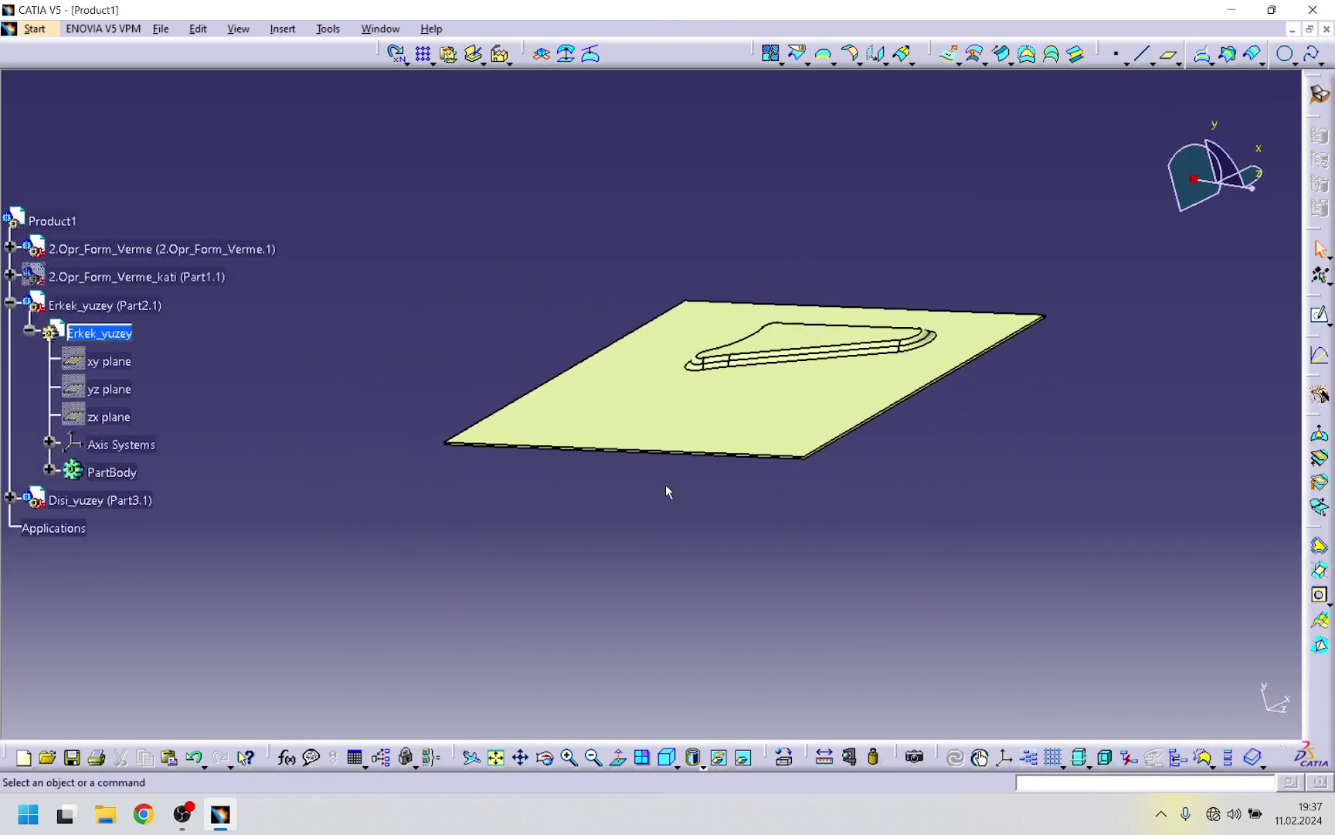
- Activate the Disi_yuzey part for editing and define its PartBody as the in-work object
scroll(290, 391, "down", 3)
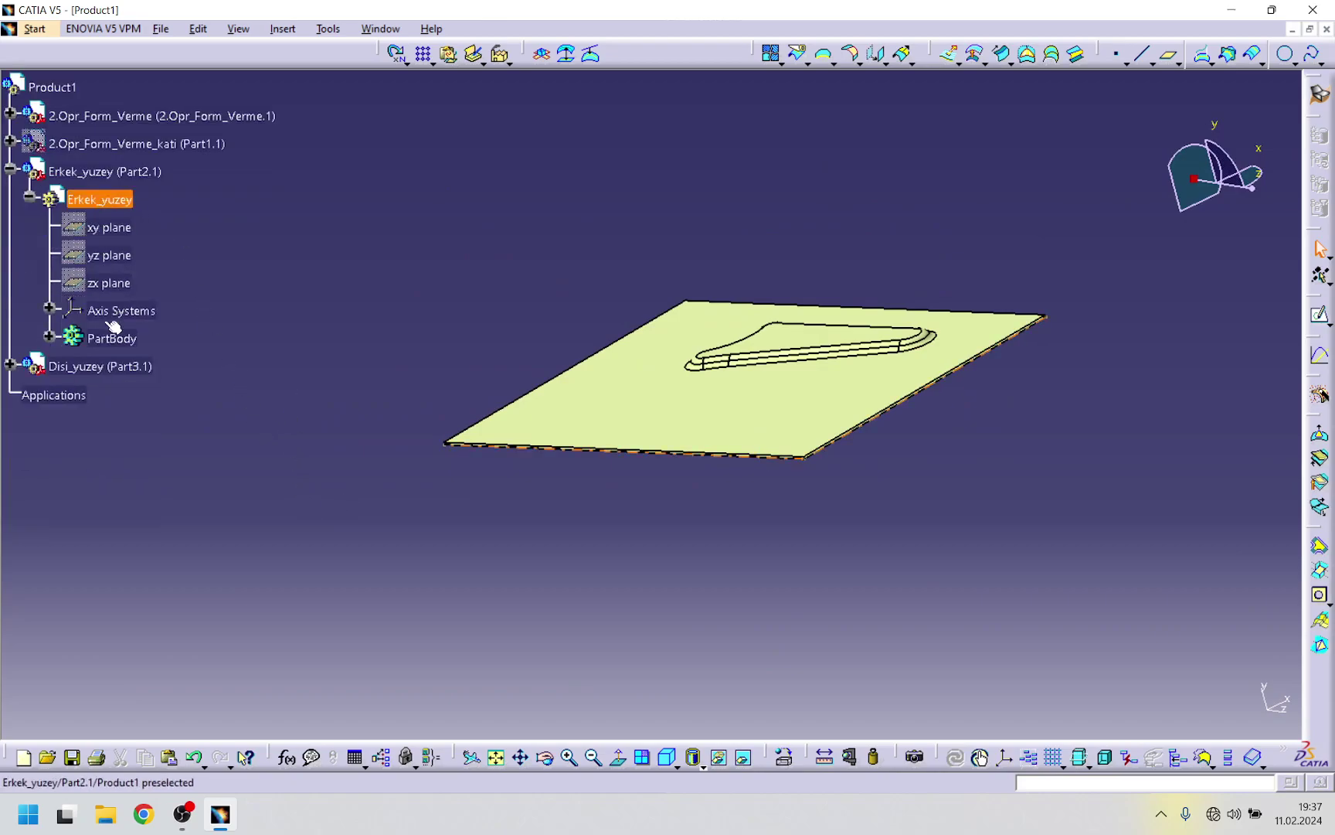
double_click(101, 366)
left_click(9, 365)
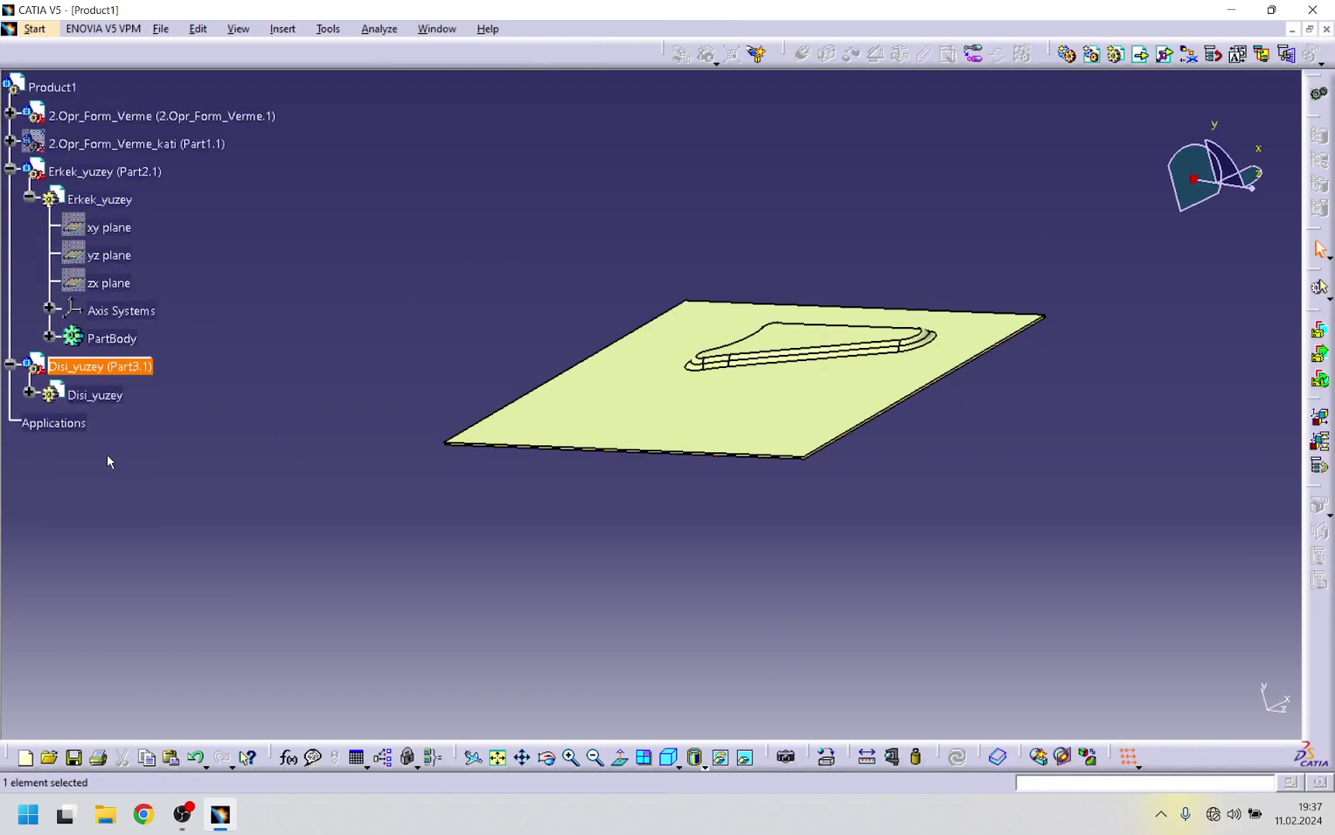
double_click(95, 394)
right_click(142, 540)
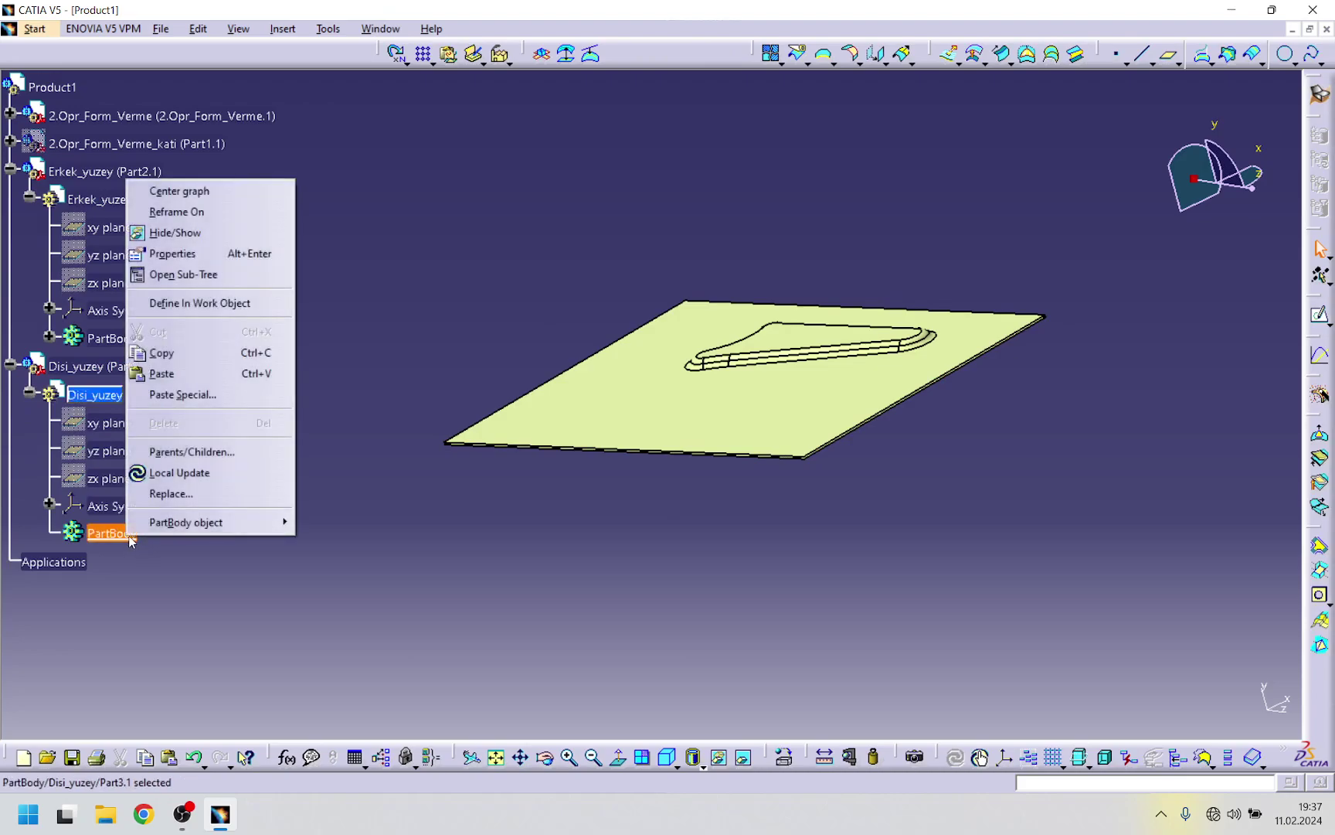
left_click(201, 303)
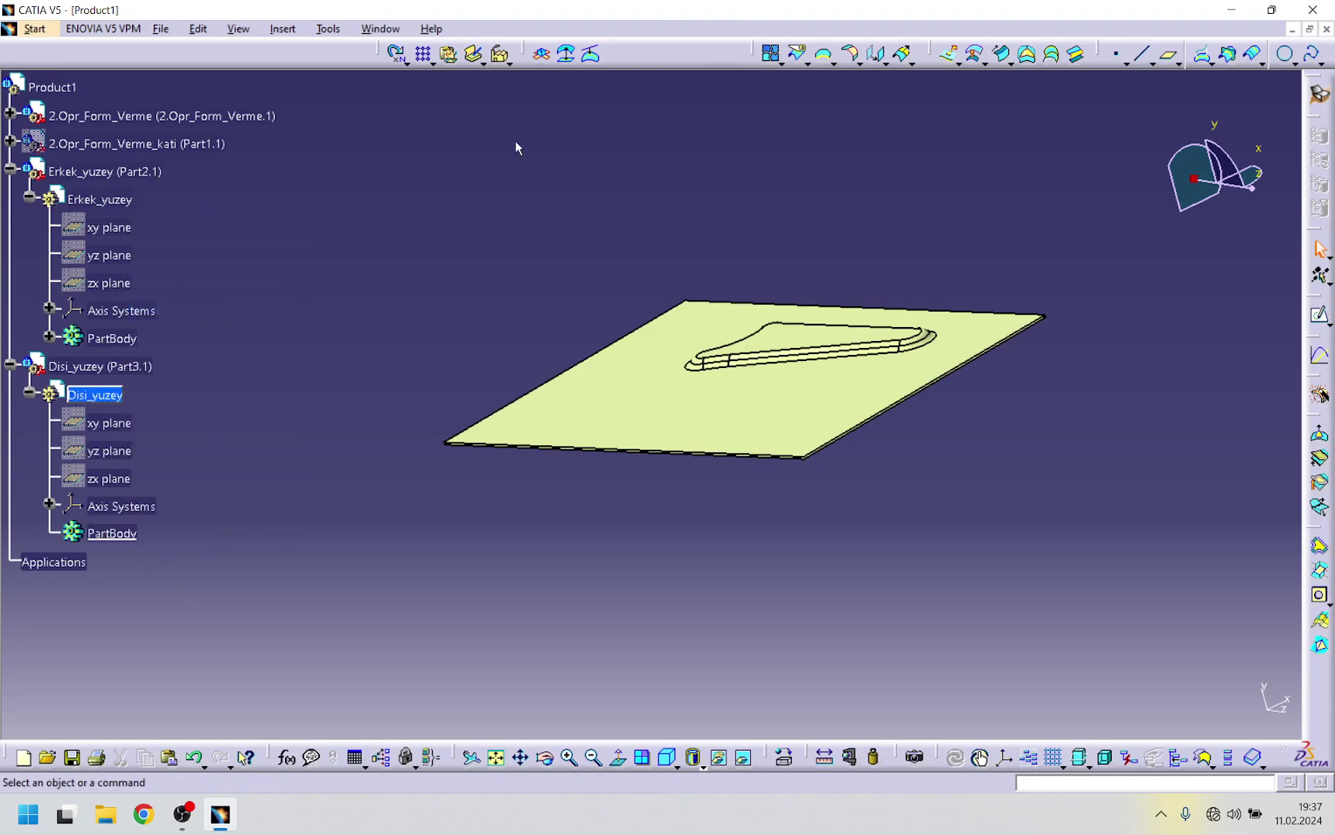
left_click(116, 534)
right_click(116, 533)
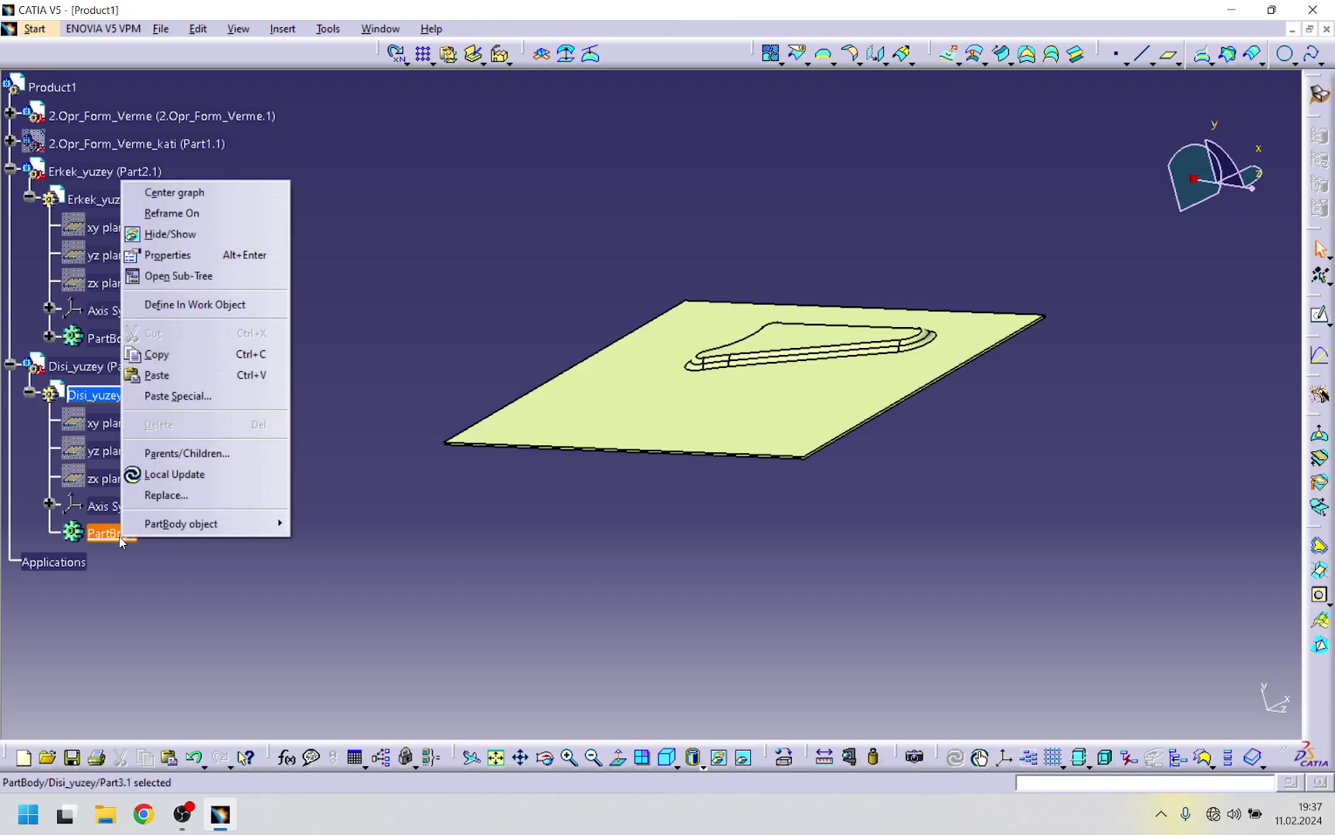
left_click(209, 304)
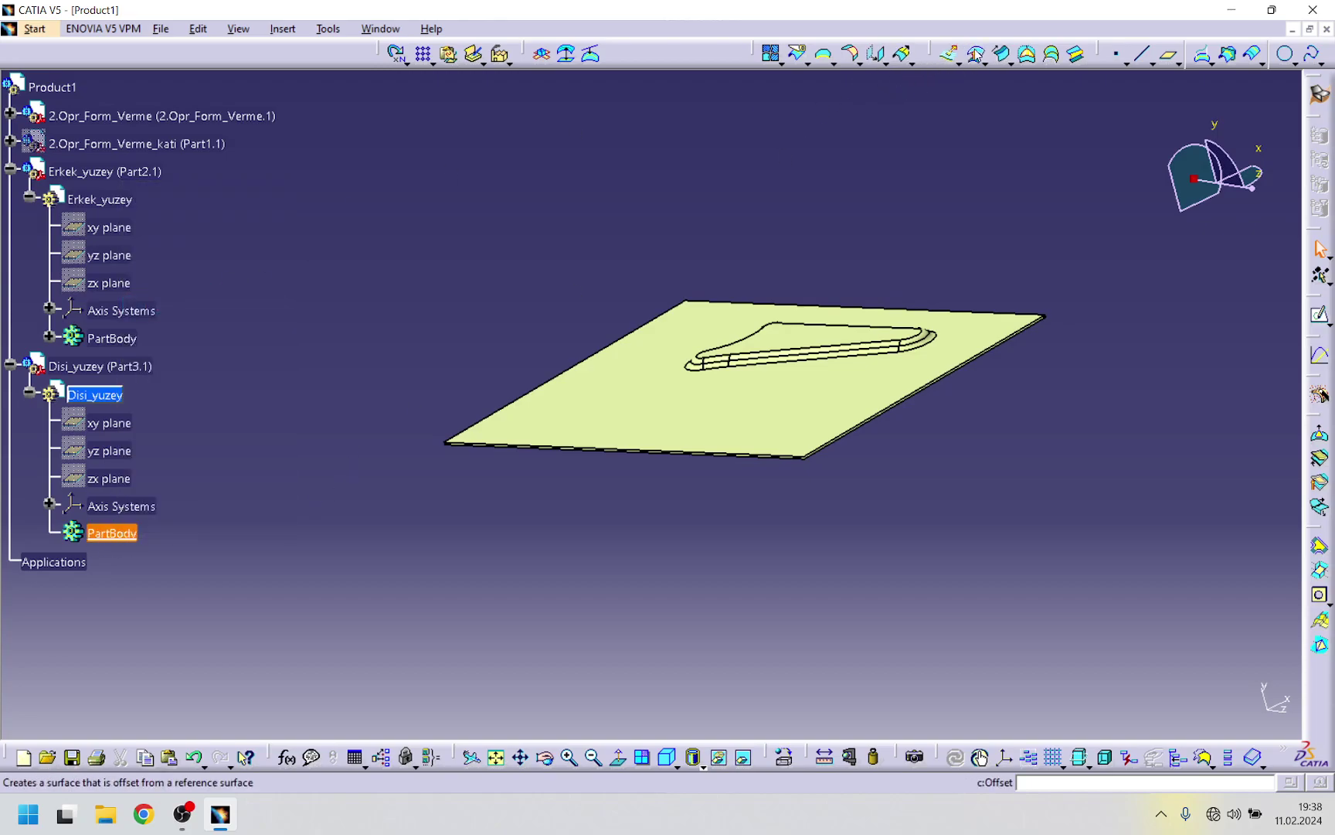
- Offset the formed sheet surface by 1,25 mm inside Disi_yuzey, on the side opposite the Erkek_yuzey offset
left_click(975, 53)
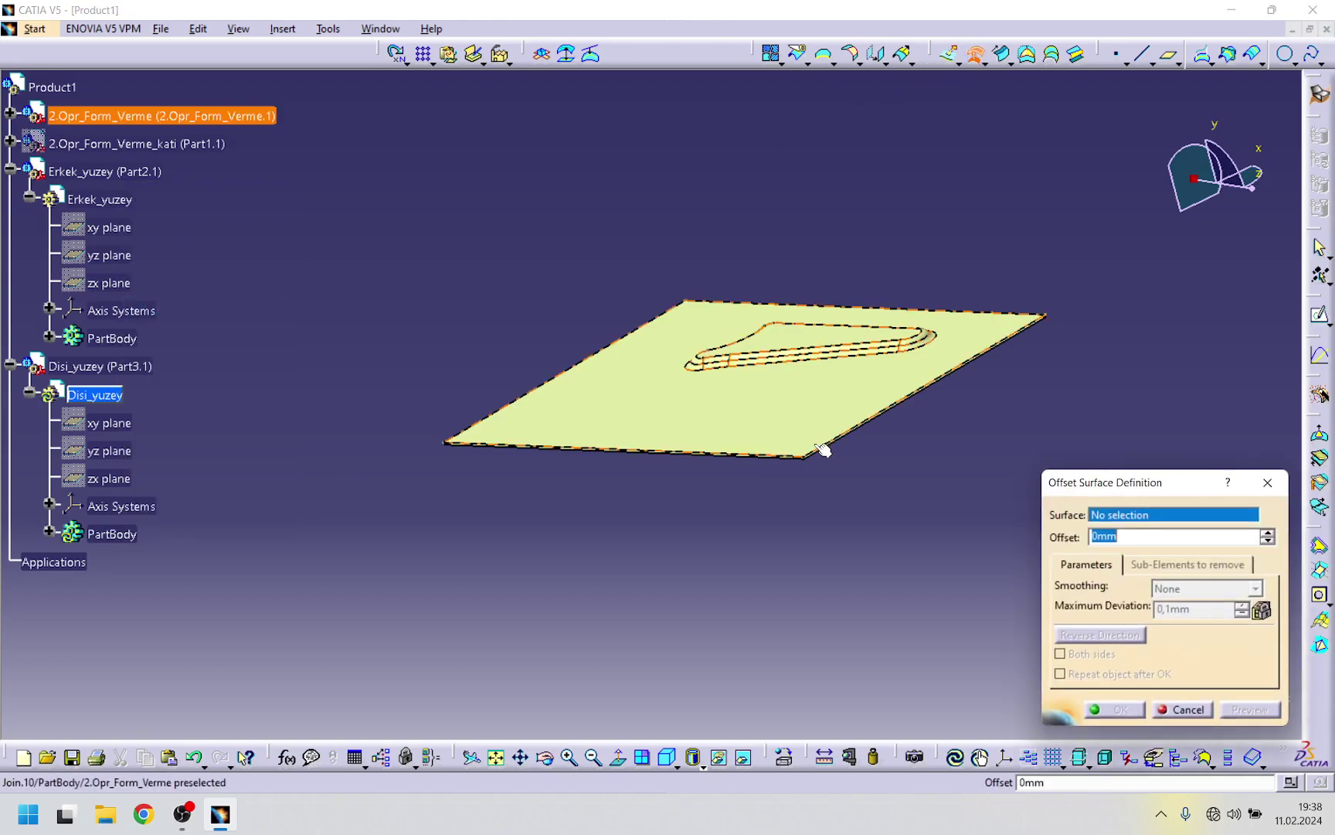
left_click(789, 413)
left_click(1097, 635)
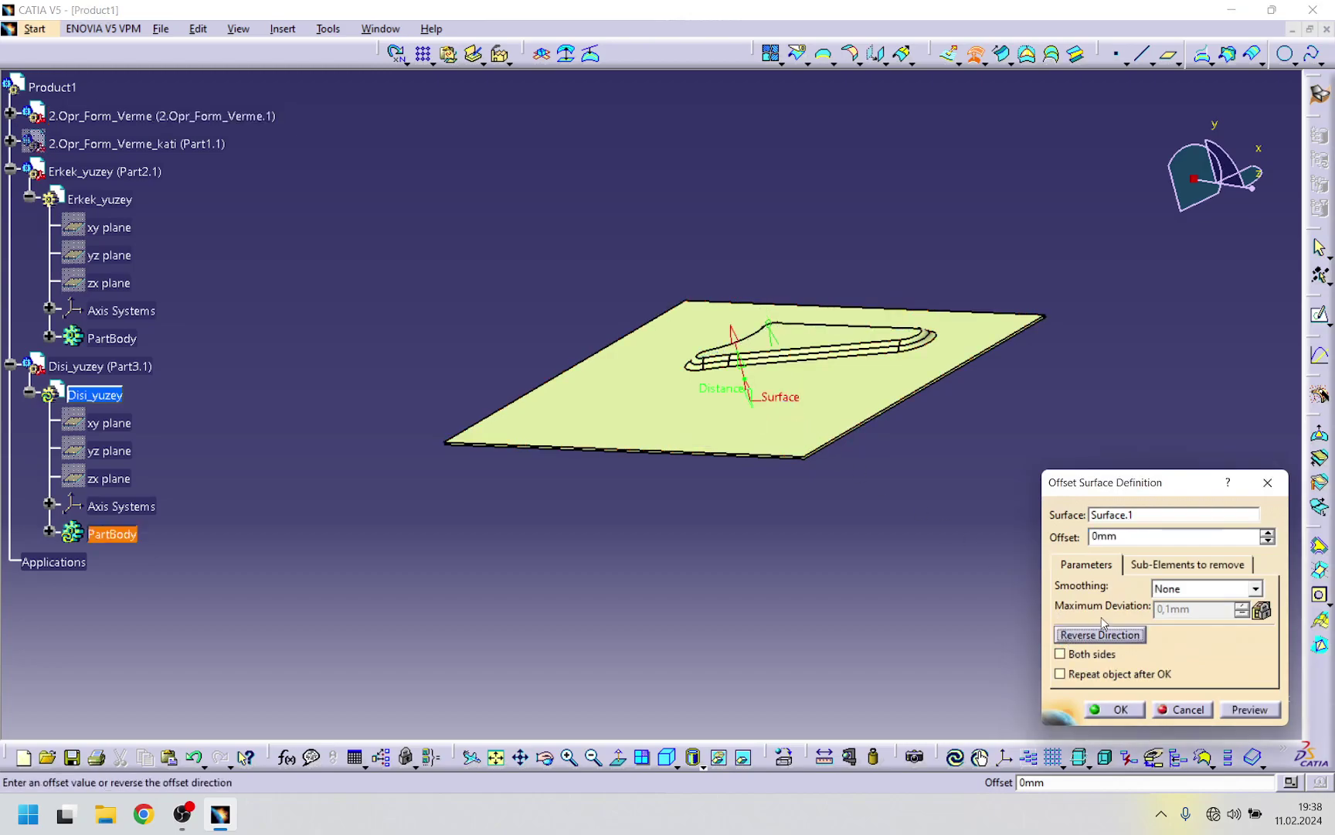
type("1,25")
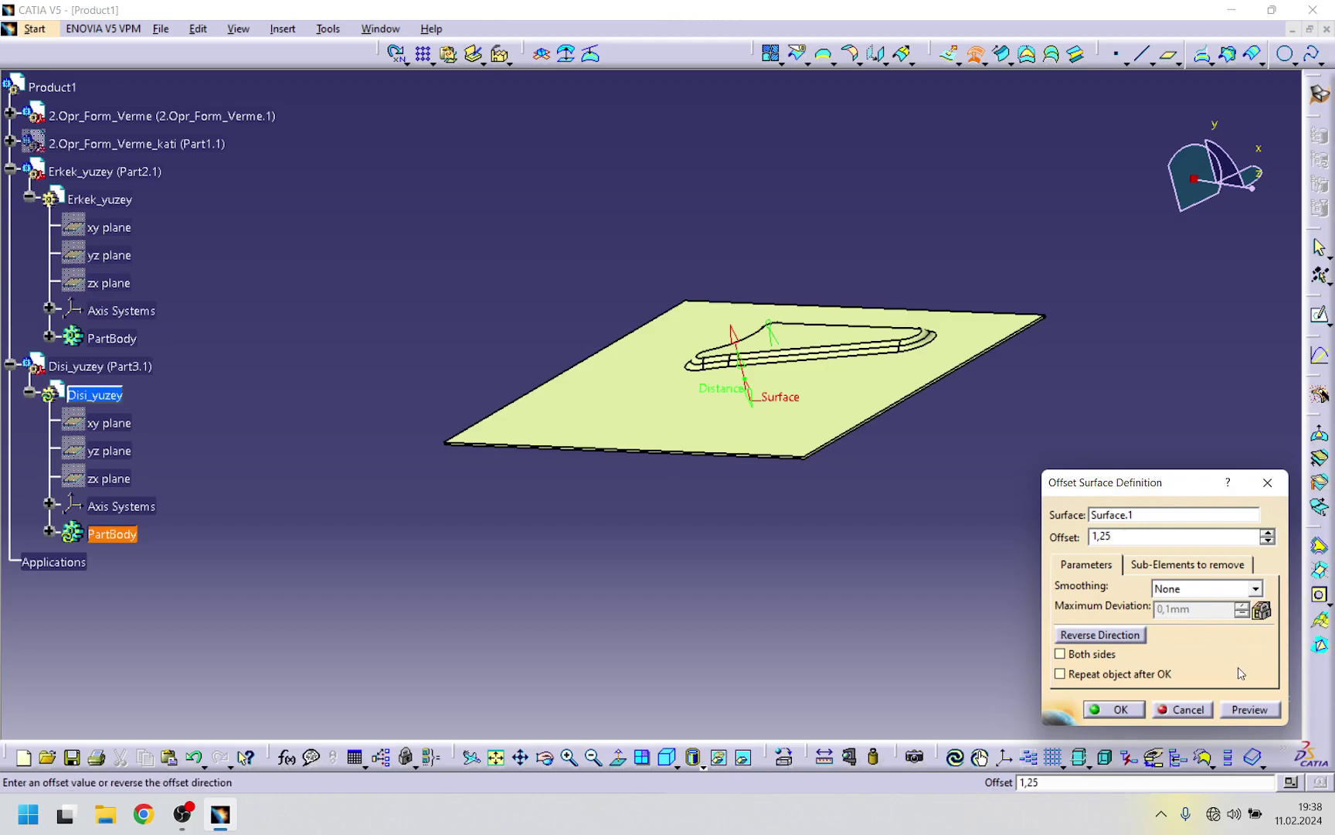
left_click(1239, 714)
left_click(1112, 709)
middle_click_drag(880, 650, 862, 438)
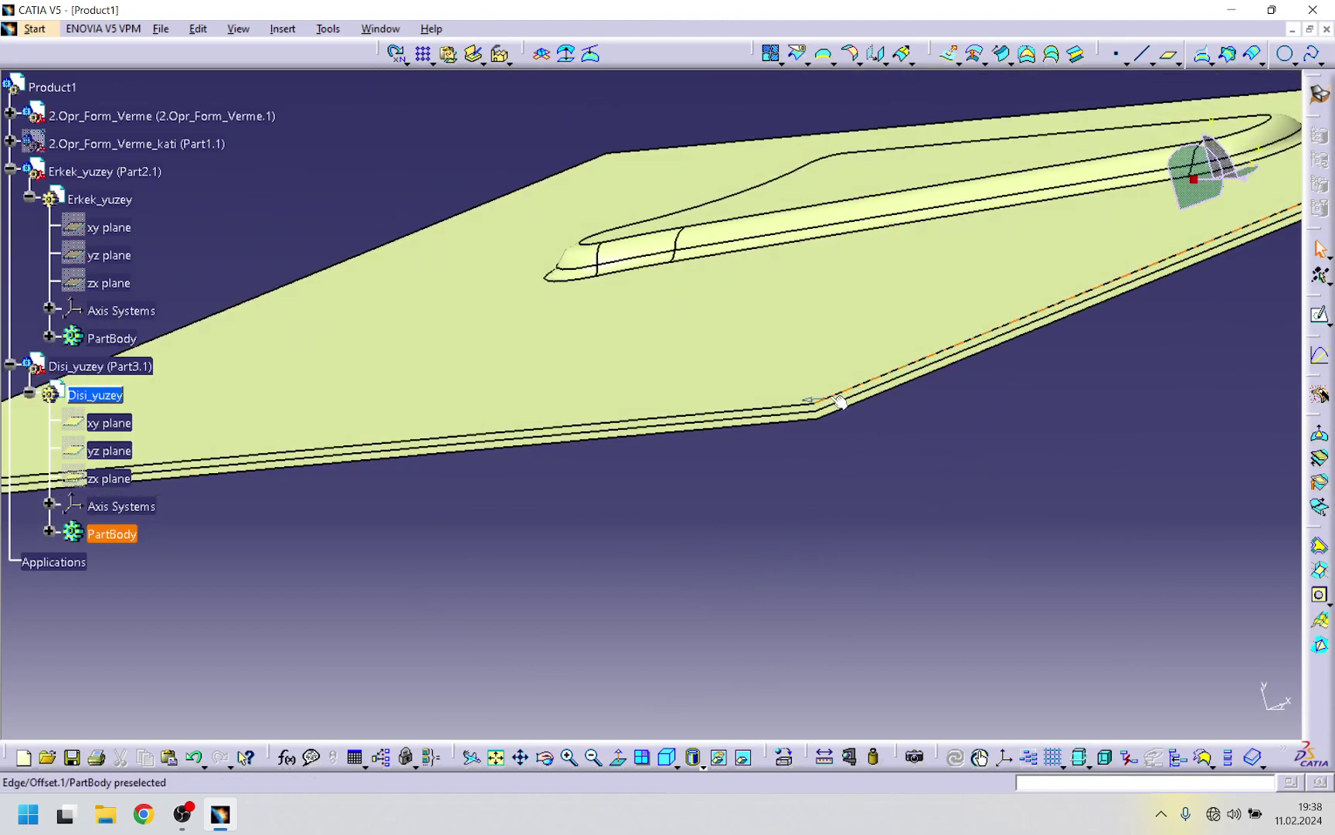
middle_click_drag(691, 466, 700, 483, "ctrl")
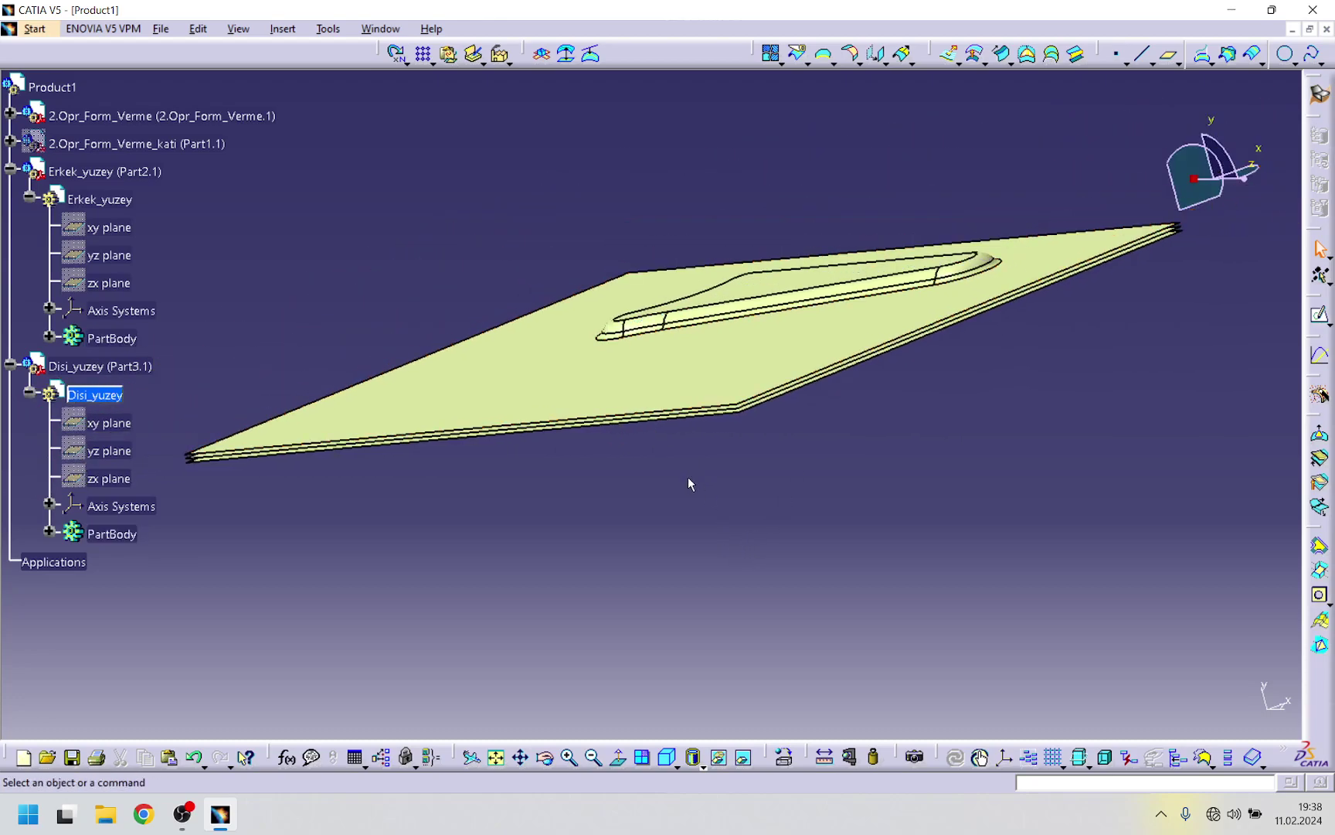
- Collapse the Erkek_yuzey and Disi_yuzey branches and hide the 2.Opr_Form_Verme surface part
left_click(10, 171)
left_click(11, 199)
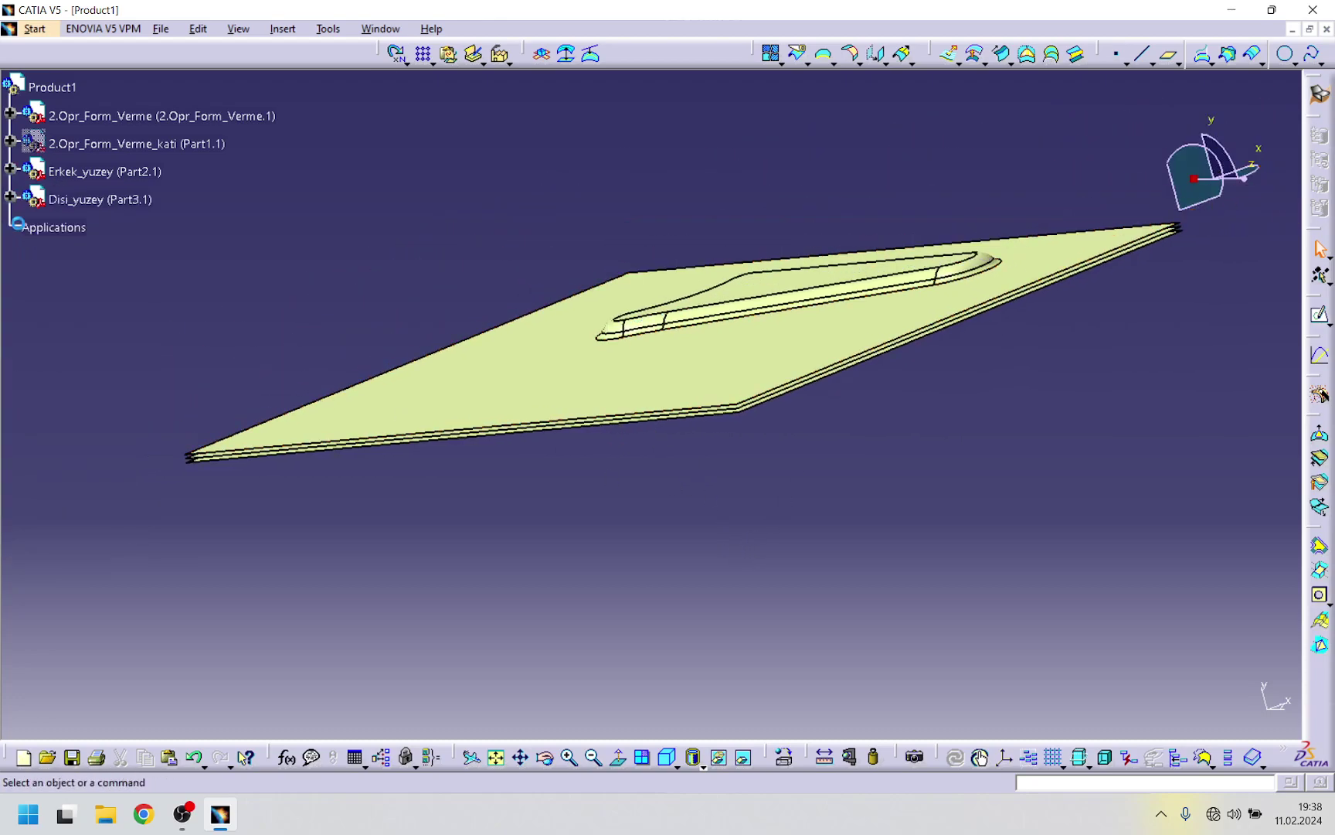
middle_click_drag(251, 265, 259, 155)
right_click(252, 120)
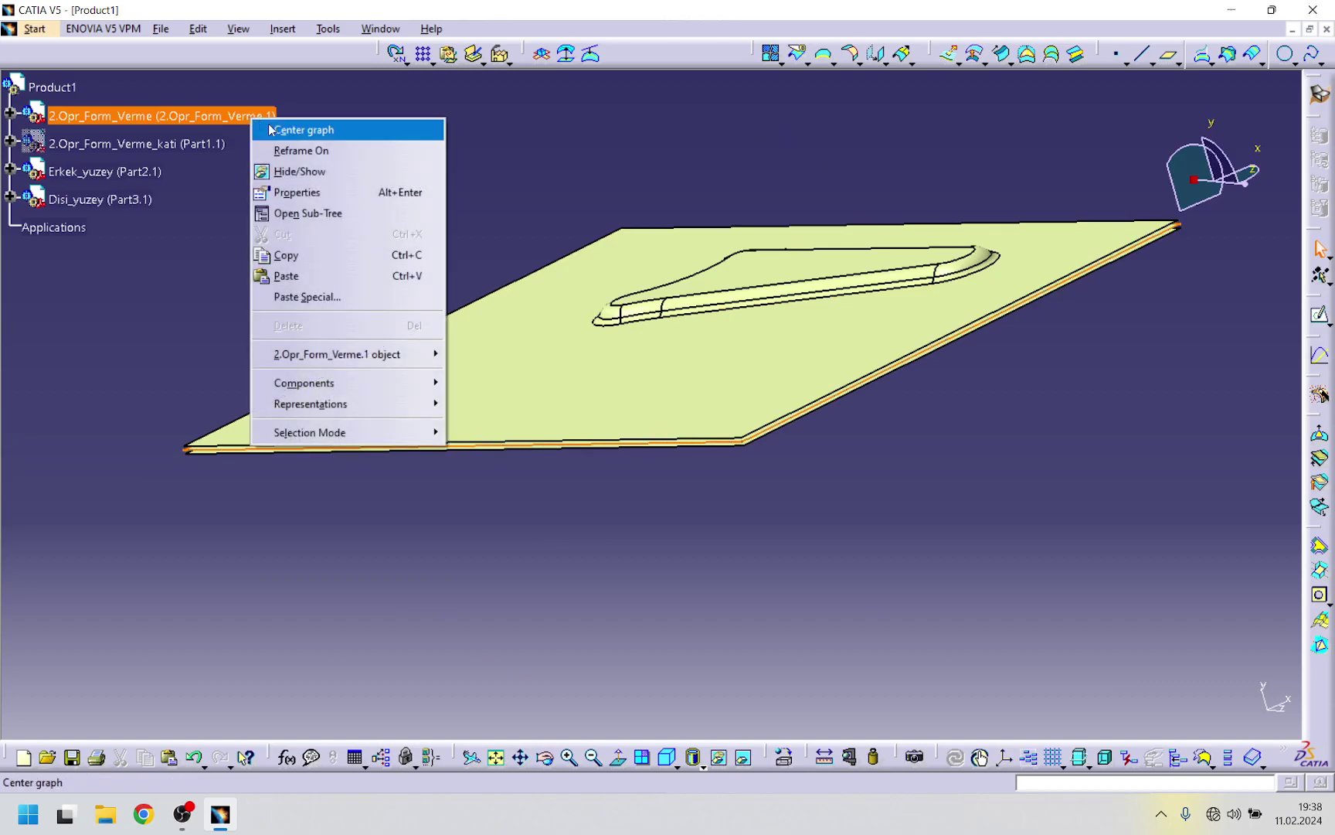
left_click(293, 172)
middle_click_drag(369, 227, 622, 270)
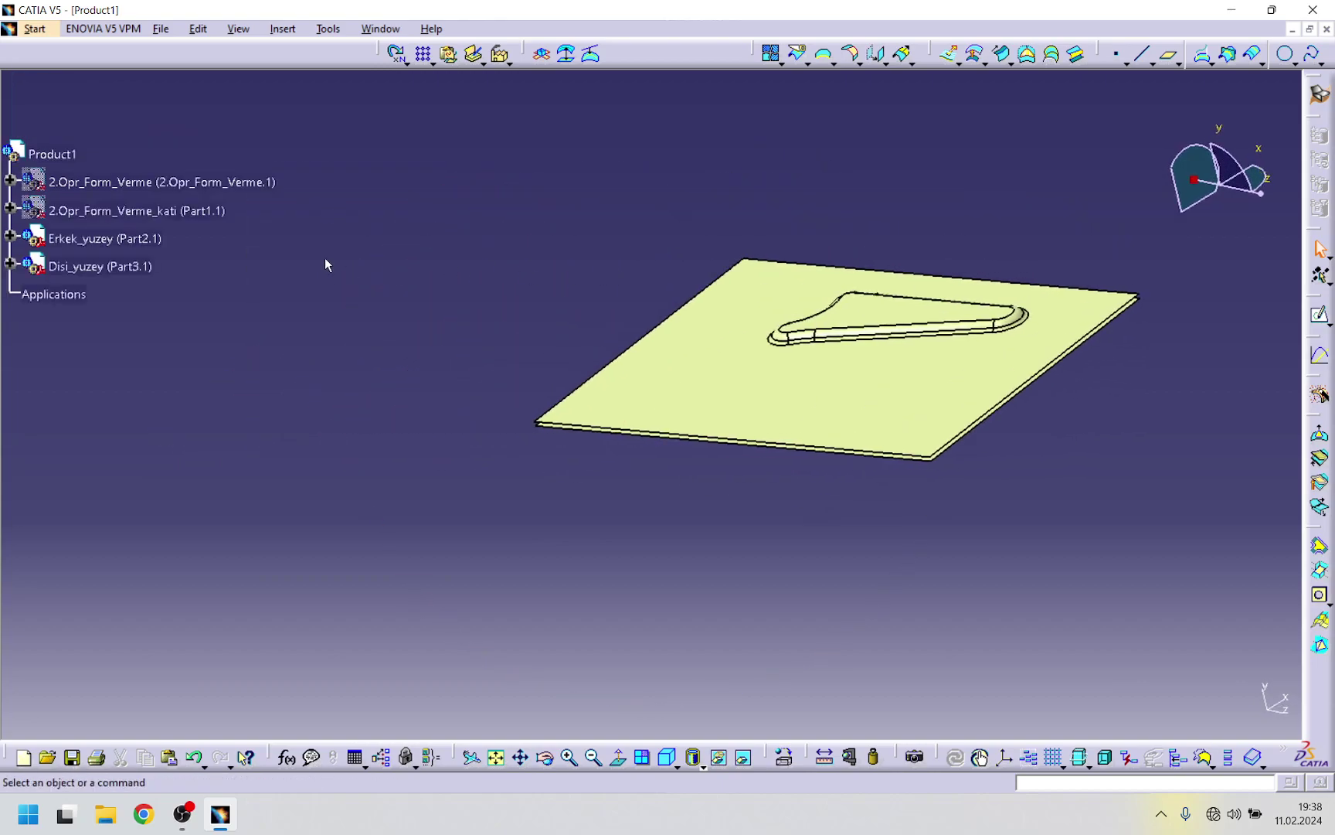
- Insert a new product under Product1 and set its part number to KALIP_ALT_GRUBU
key("ctrl+z")
right_click(51, 150)
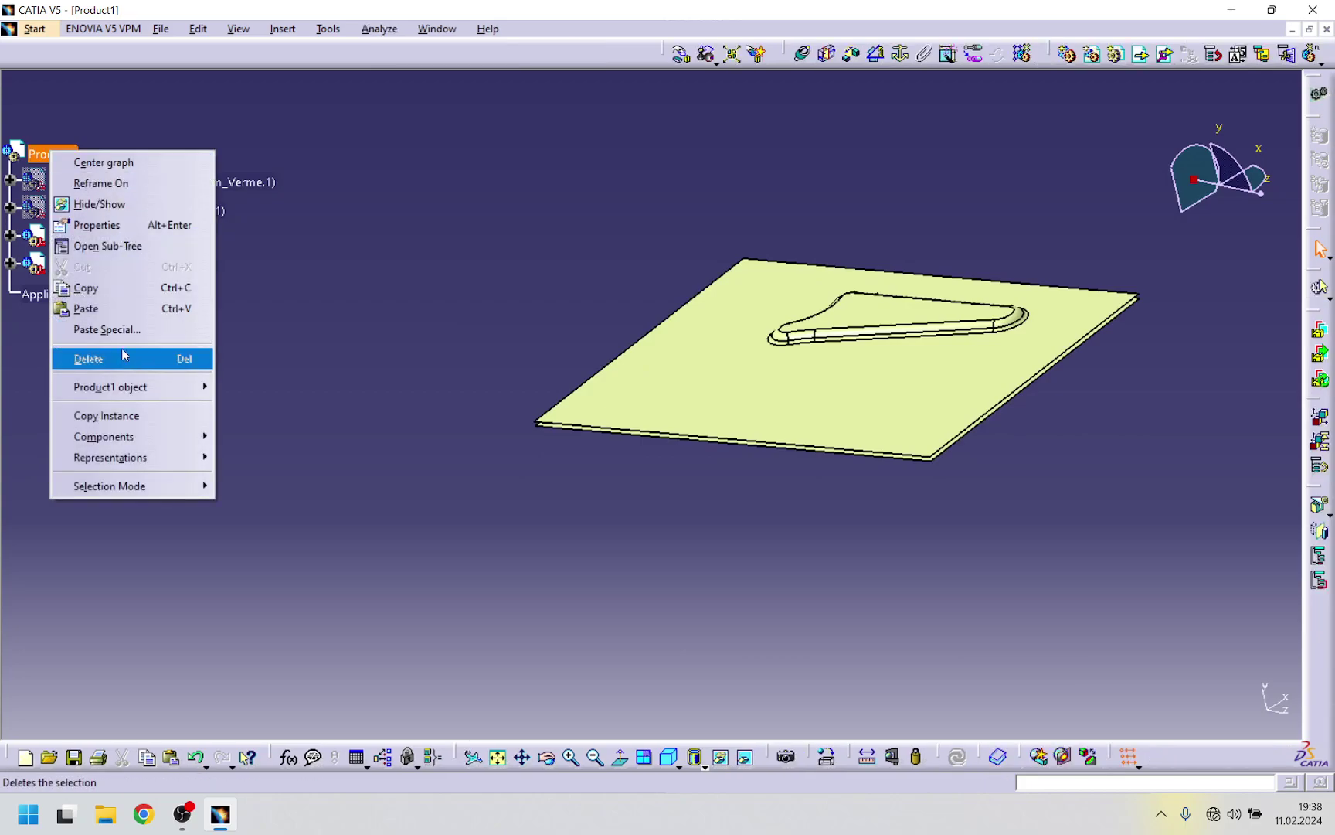
mouse_move(125, 443)
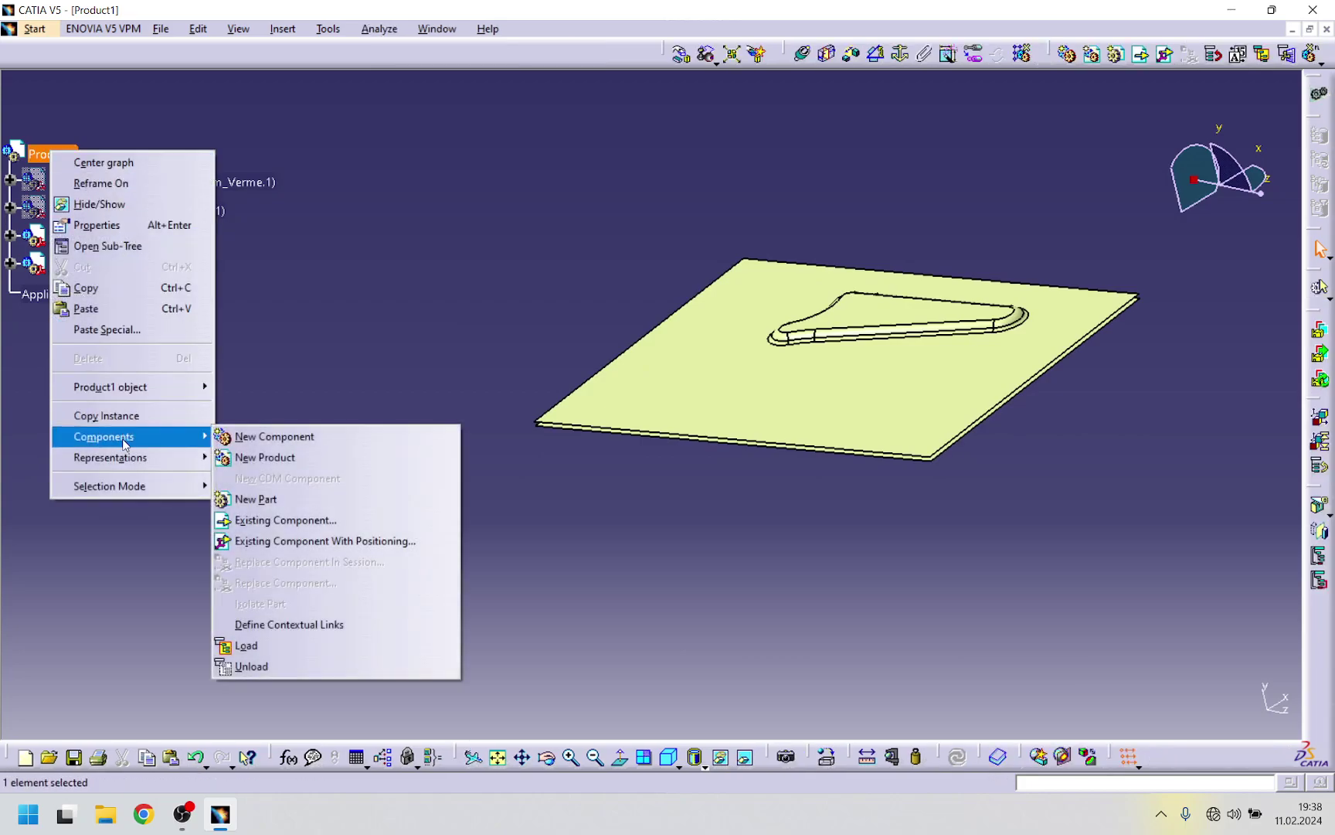
left_click(265, 461)
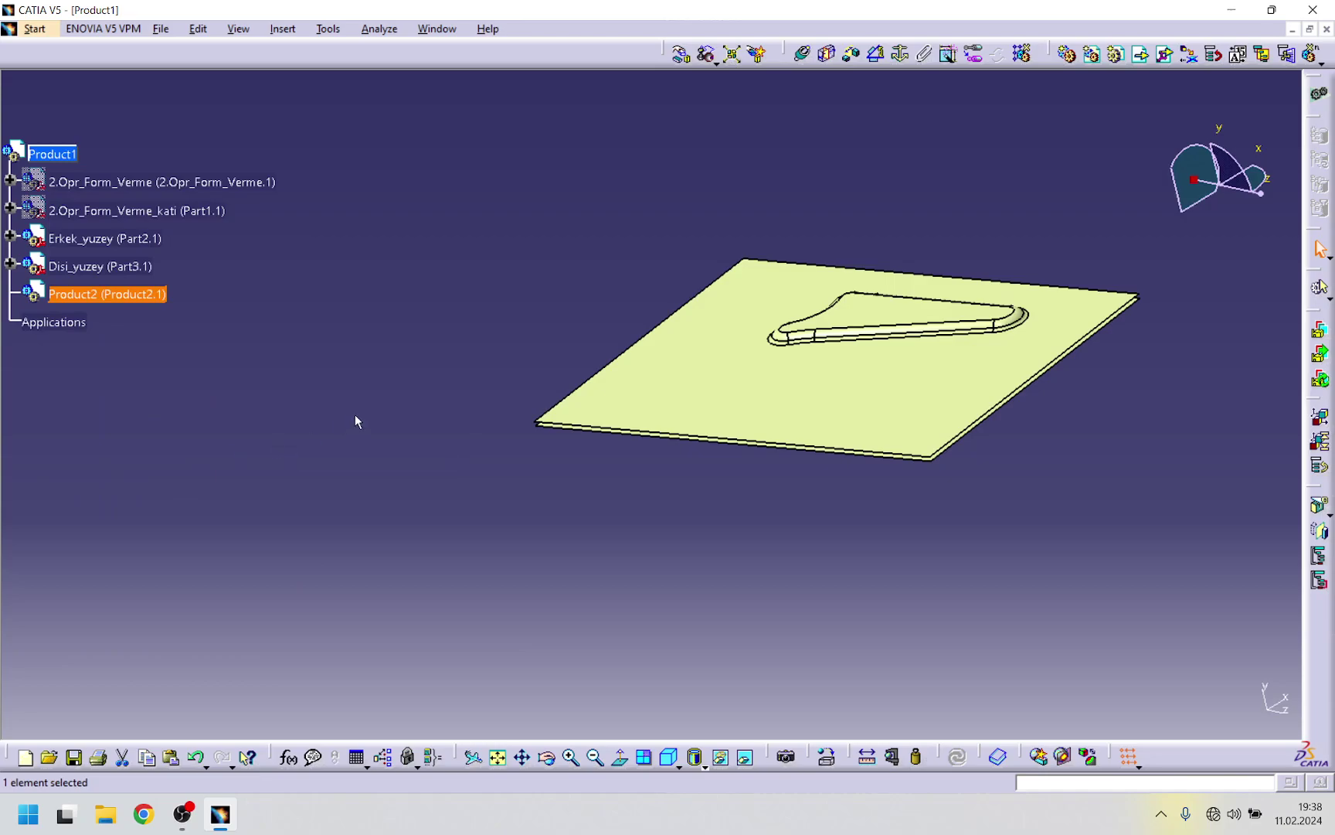
right_click(140, 300)
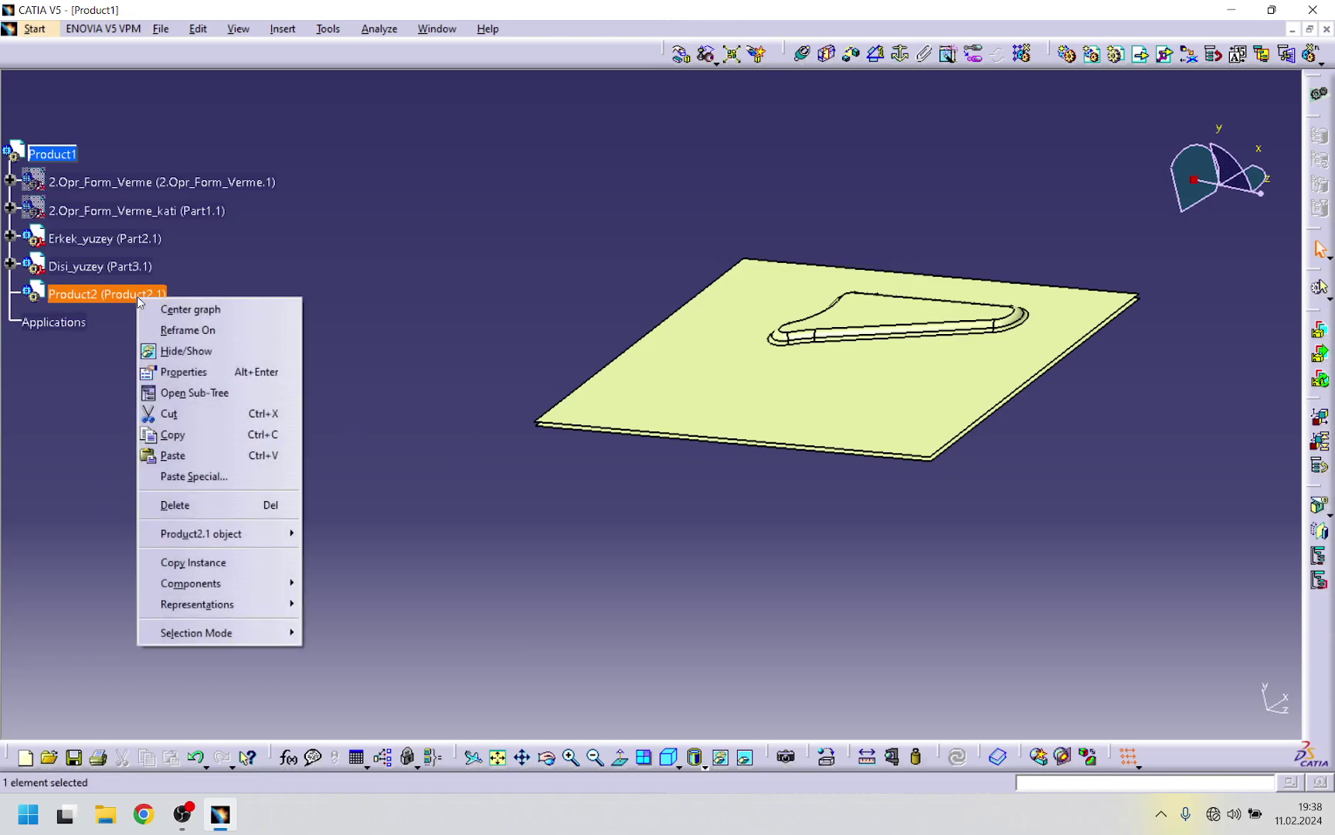
left_click(185, 373)
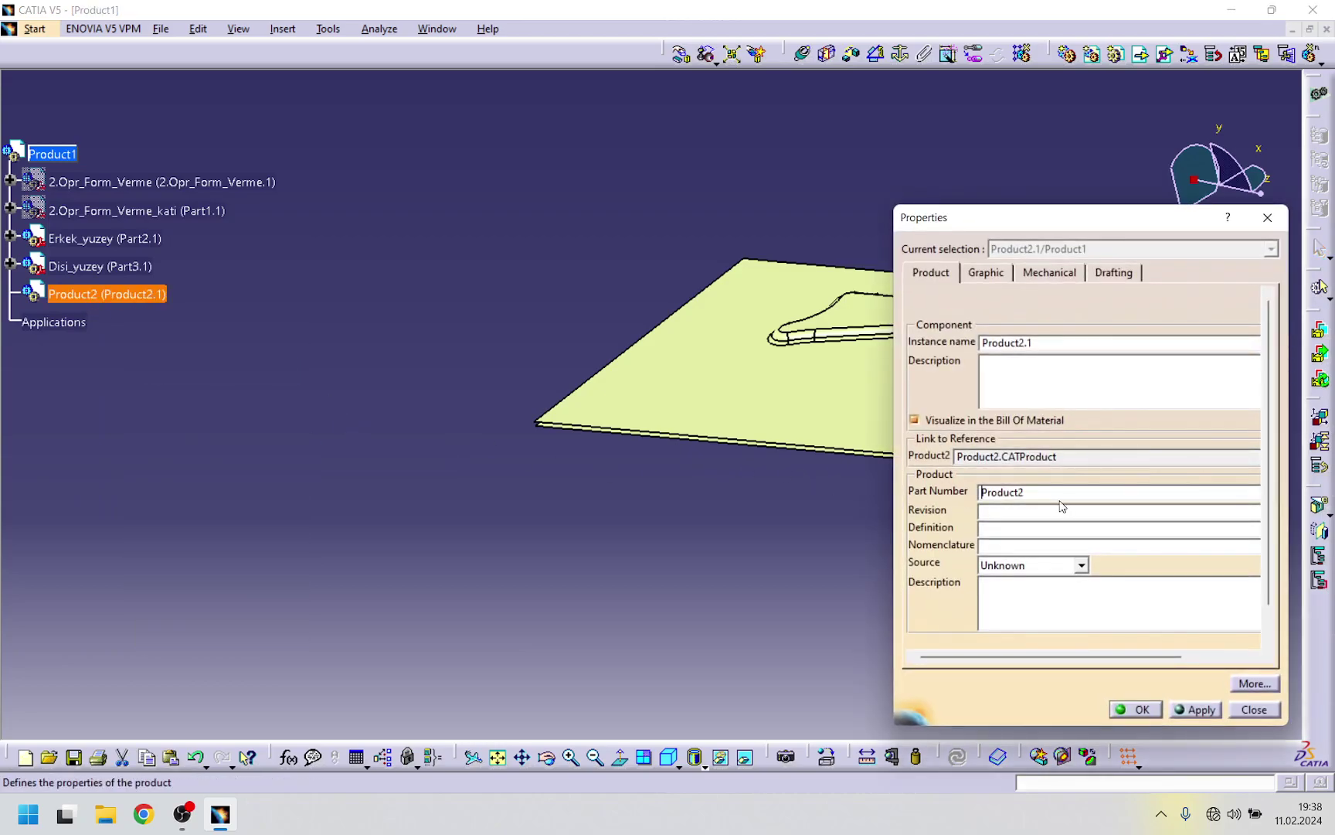
type("KALIP_ALT_GRUBU")
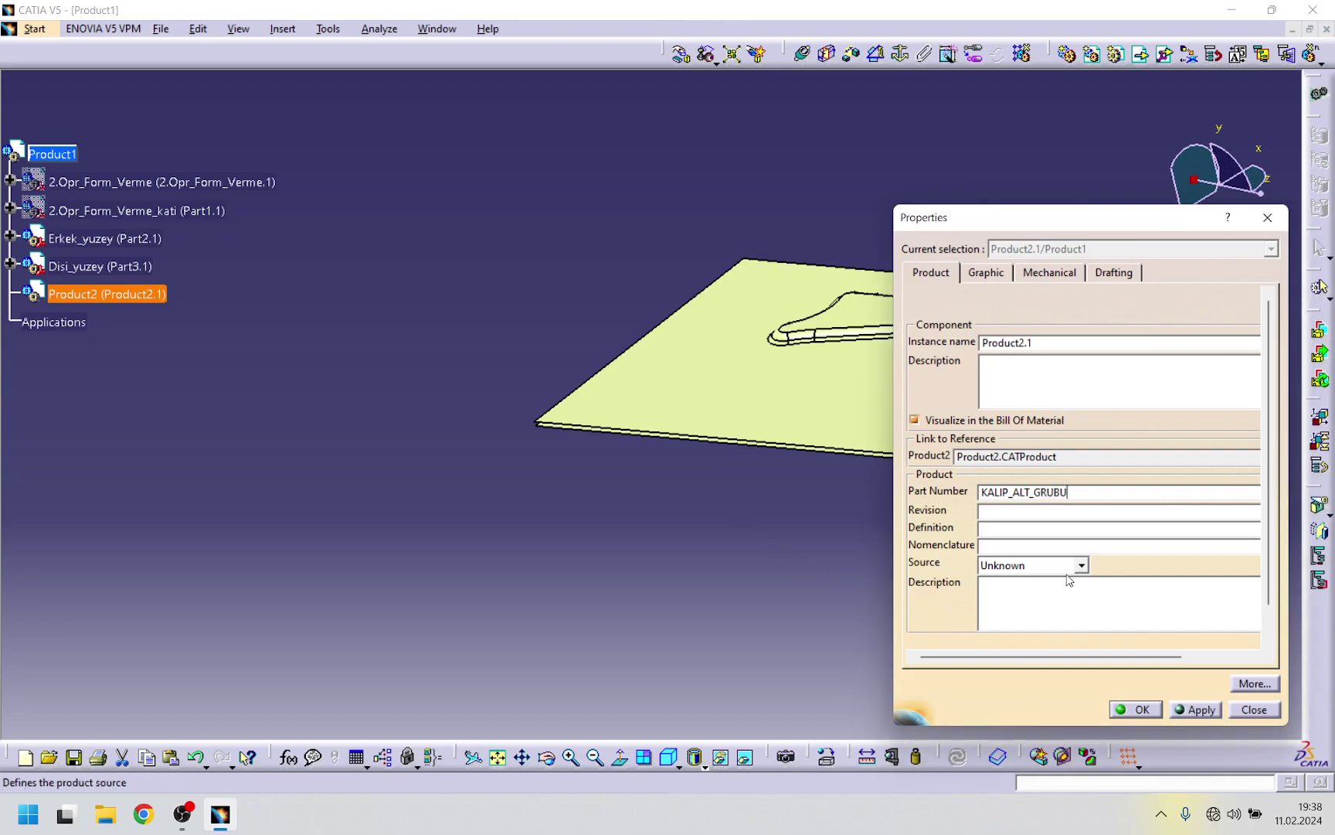
left_click(1135, 709)
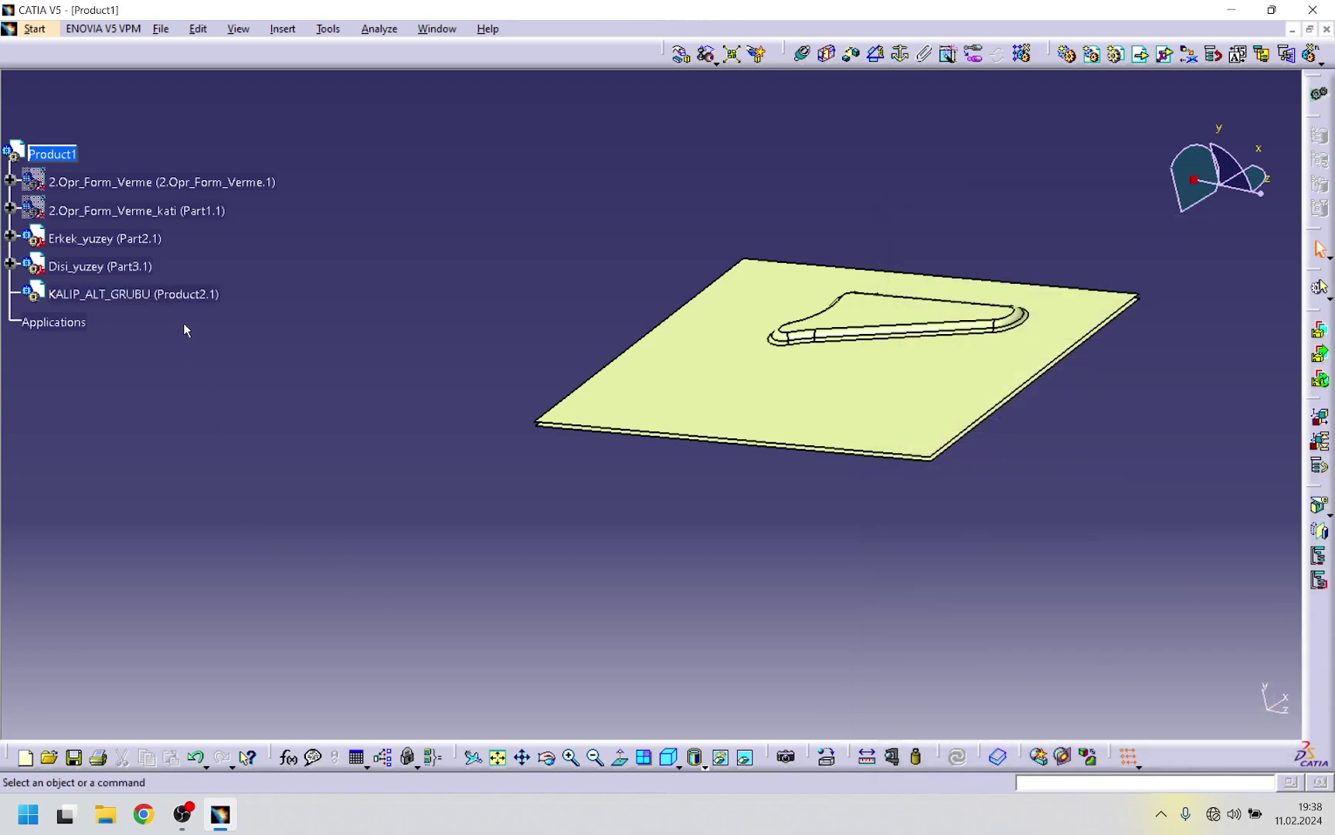
- Insert a second new product under Product1 and set its part number to KALIP_UST_GRUBU
left_click(46, 152)
right_click(45, 151)
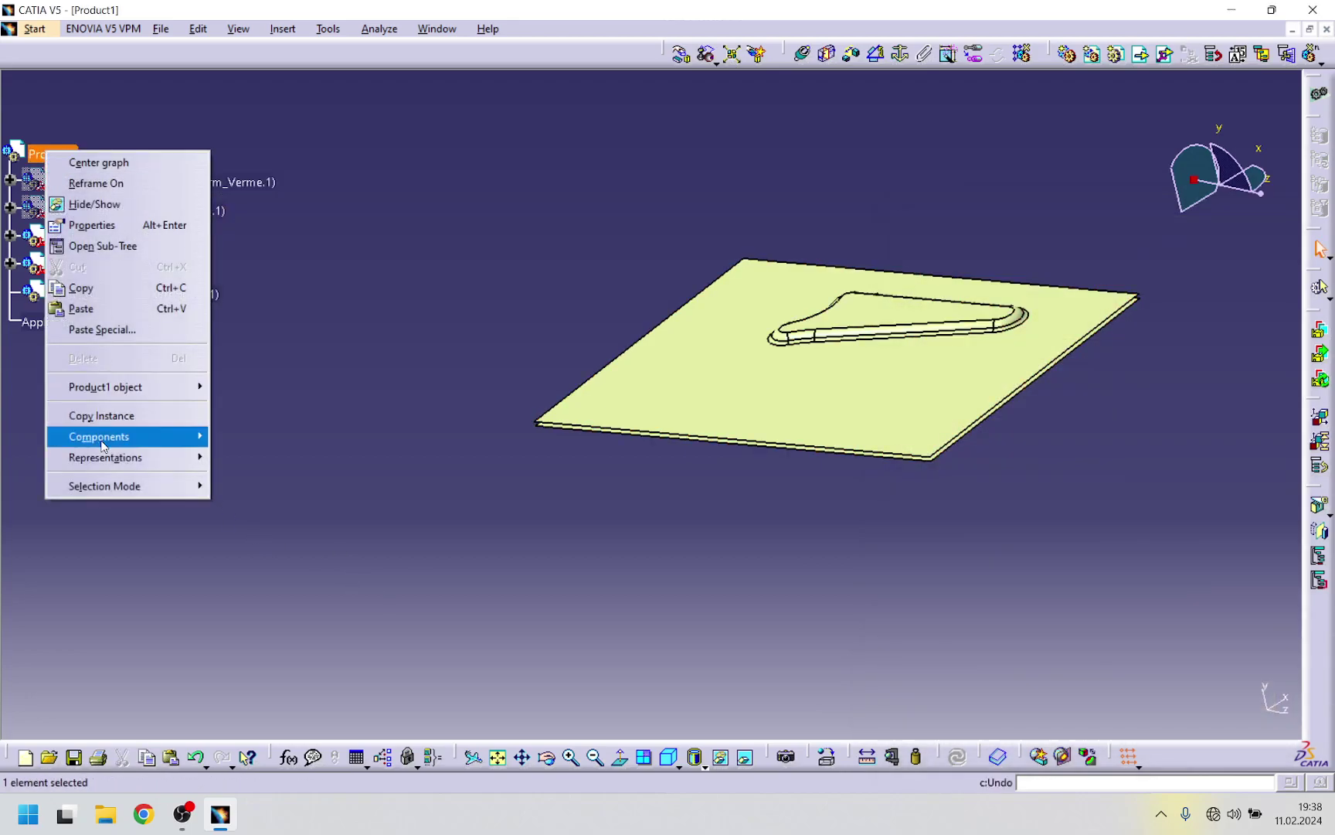
mouse_move(103, 439)
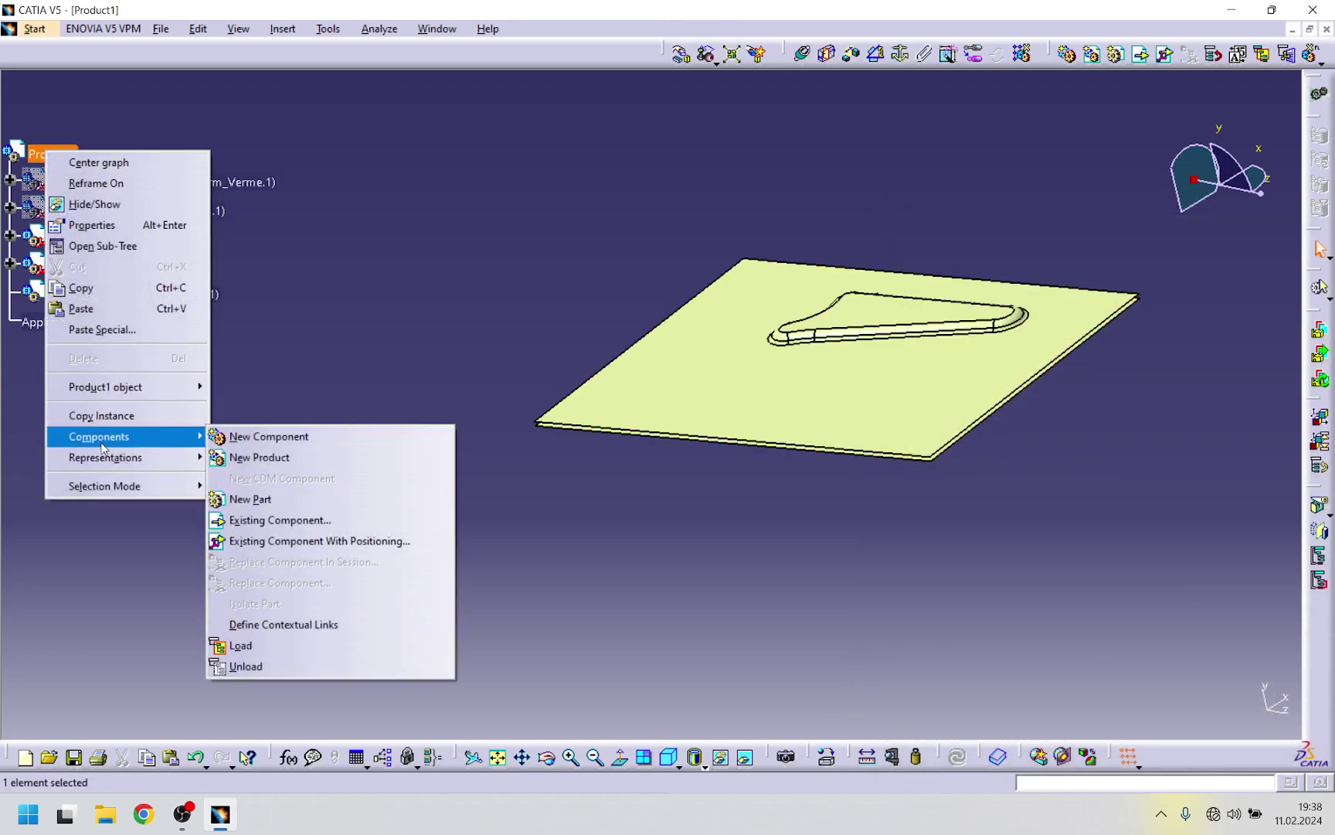
left_click(261, 459)
right_click(132, 335)
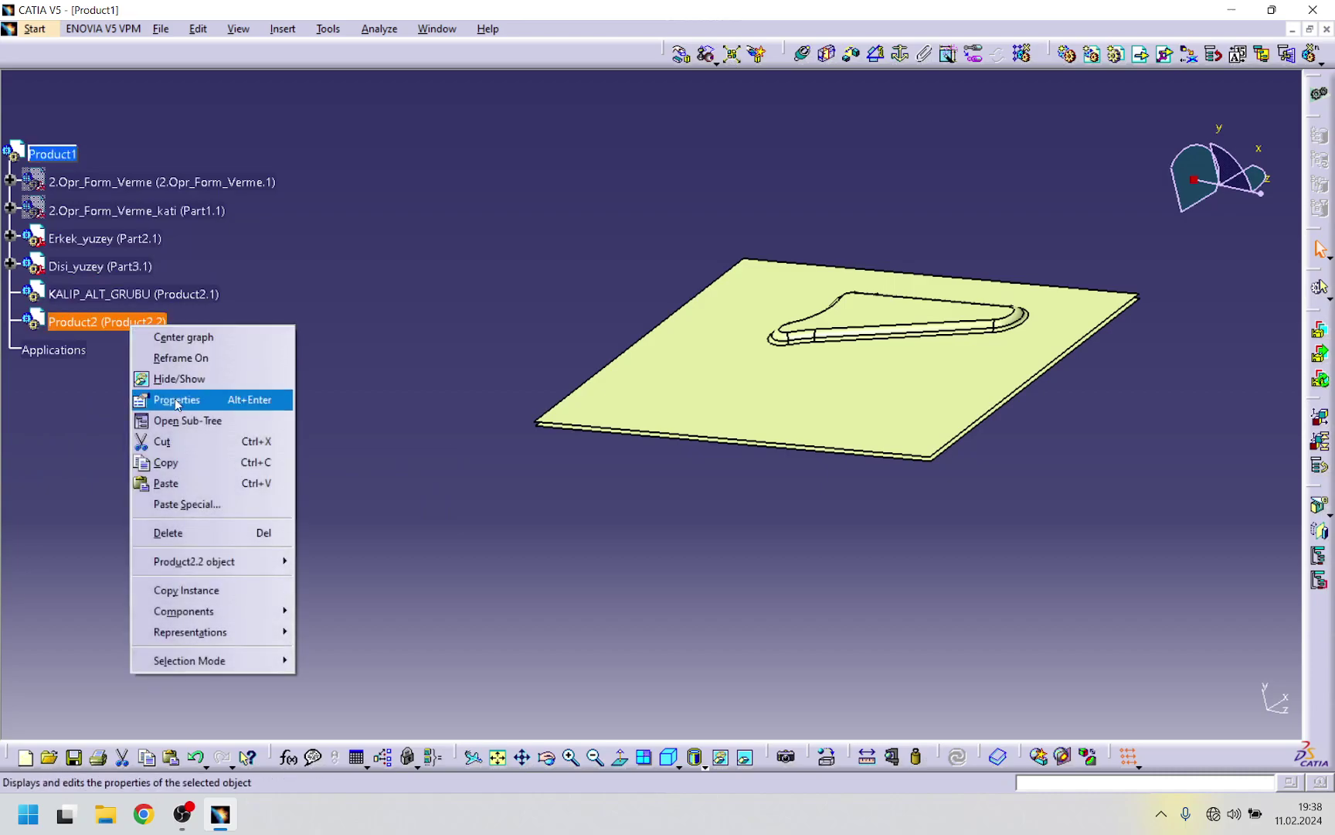
left_click(179, 397)
double_click(1053, 492)
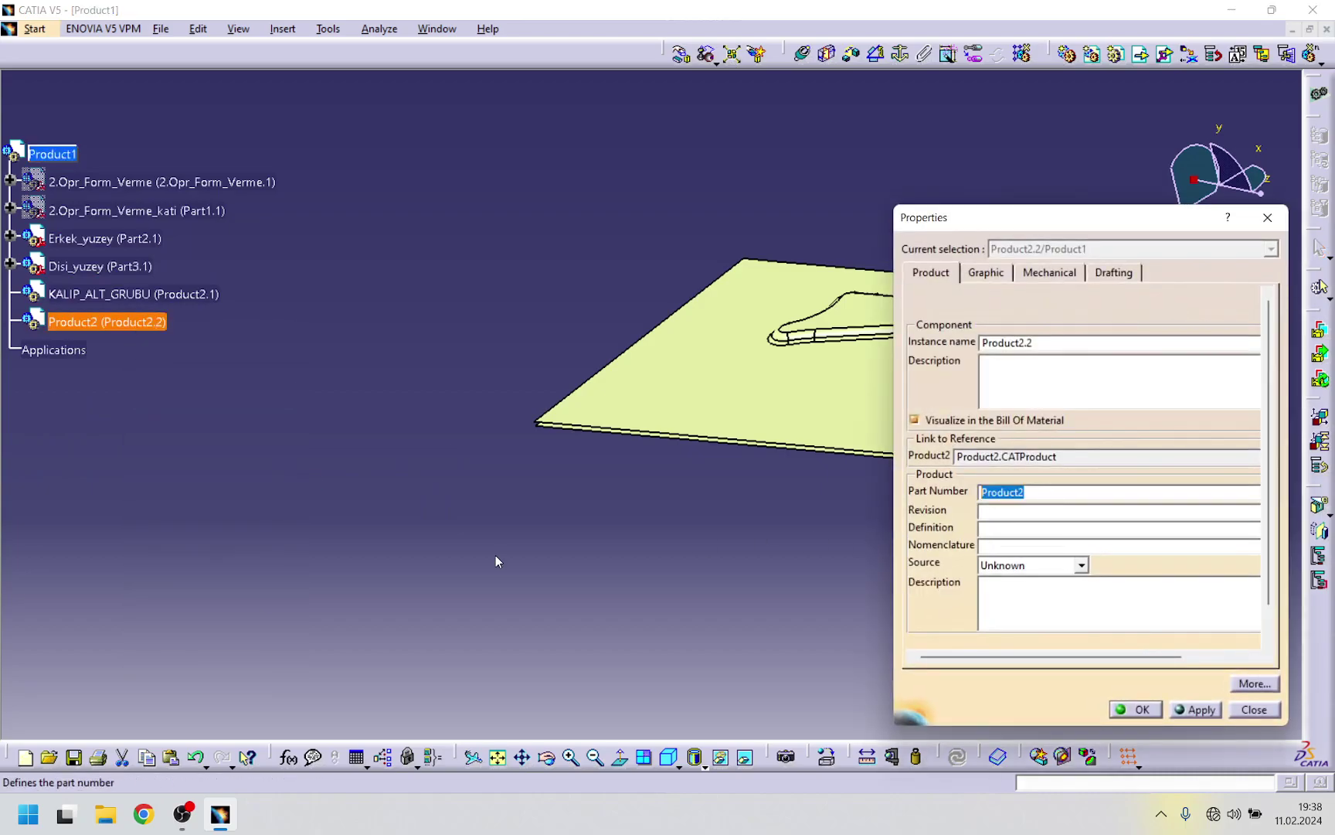
type("KALIP_UST_GRUBU")
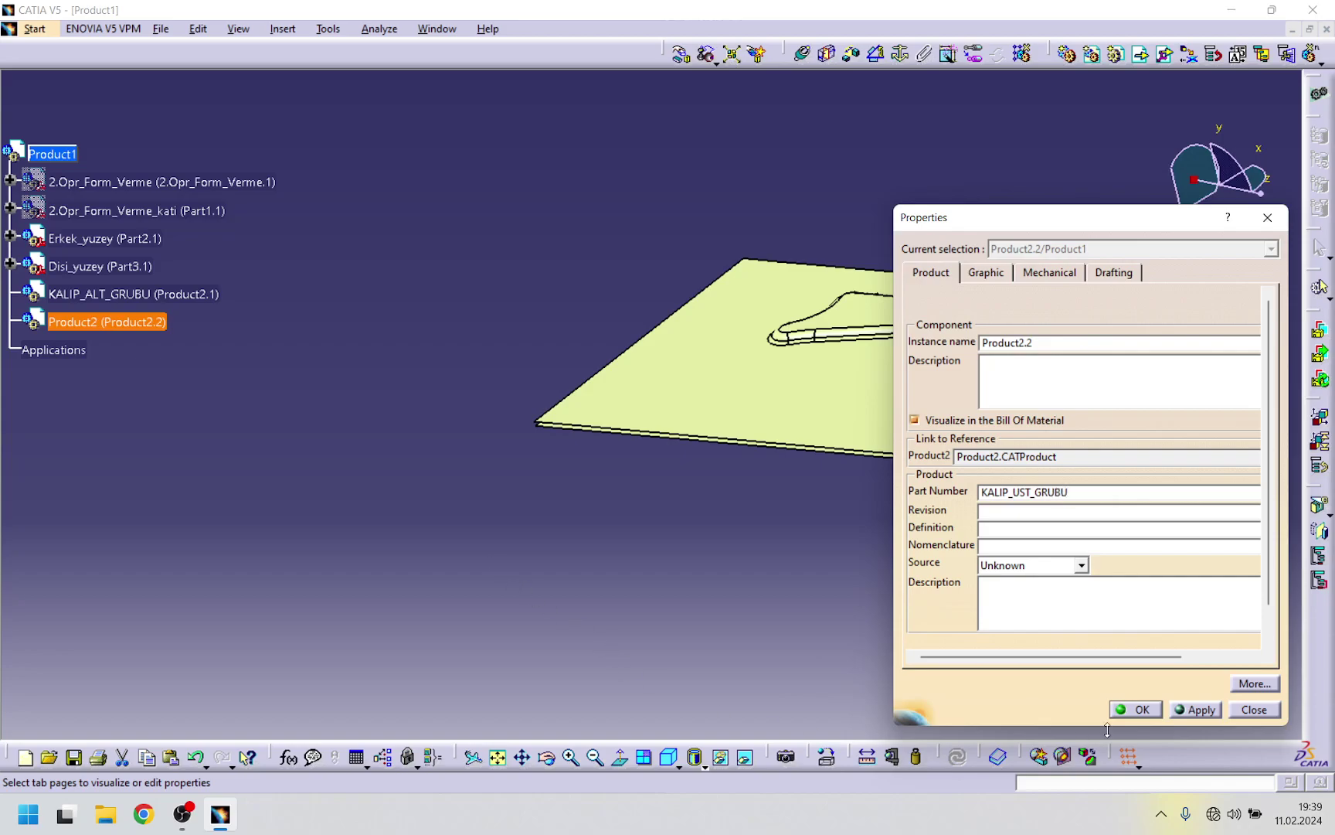
left_click(1131, 709)
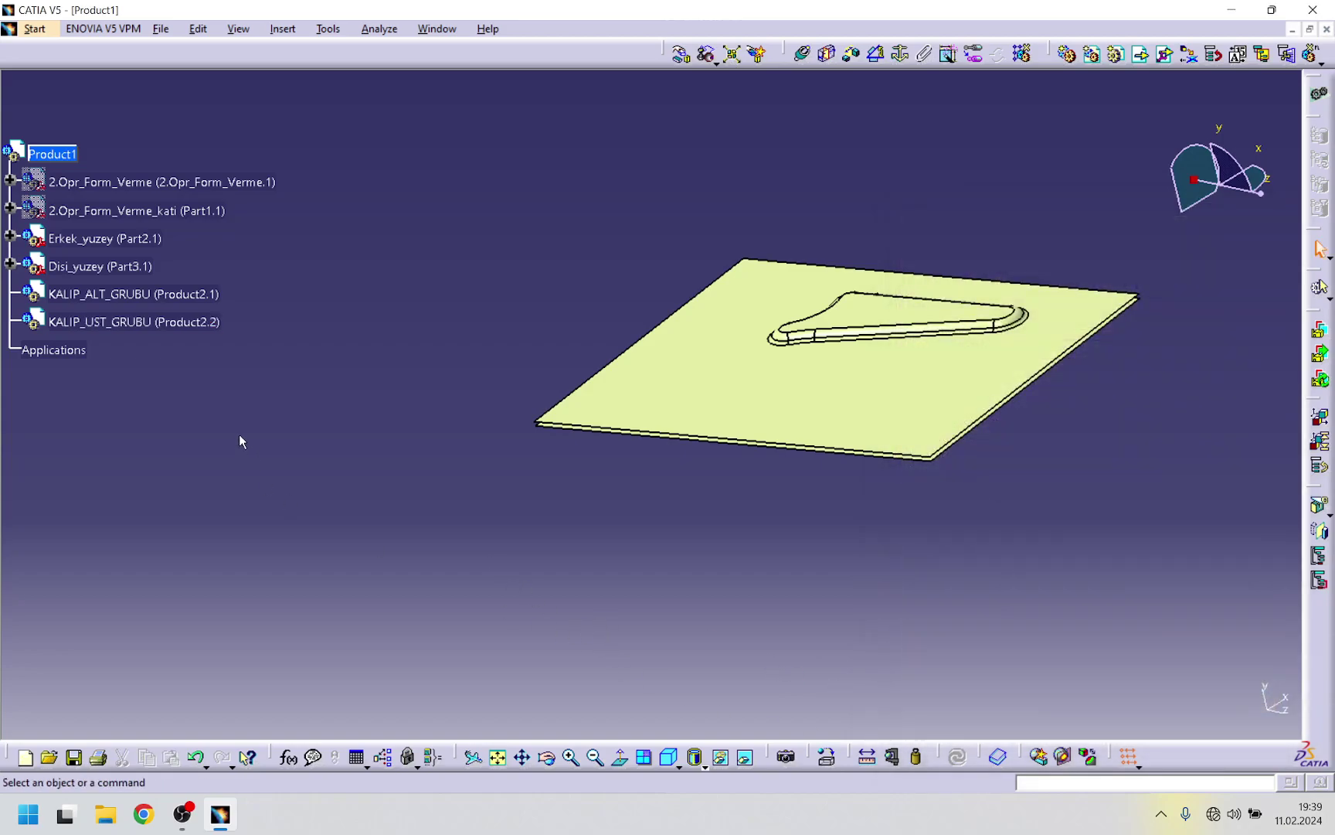
- Insert a new part into KALIP_ALT_GRUBU, using the KALIP_ALT_GRUBU product's origin as the part's origin point
right_click(87, 296)
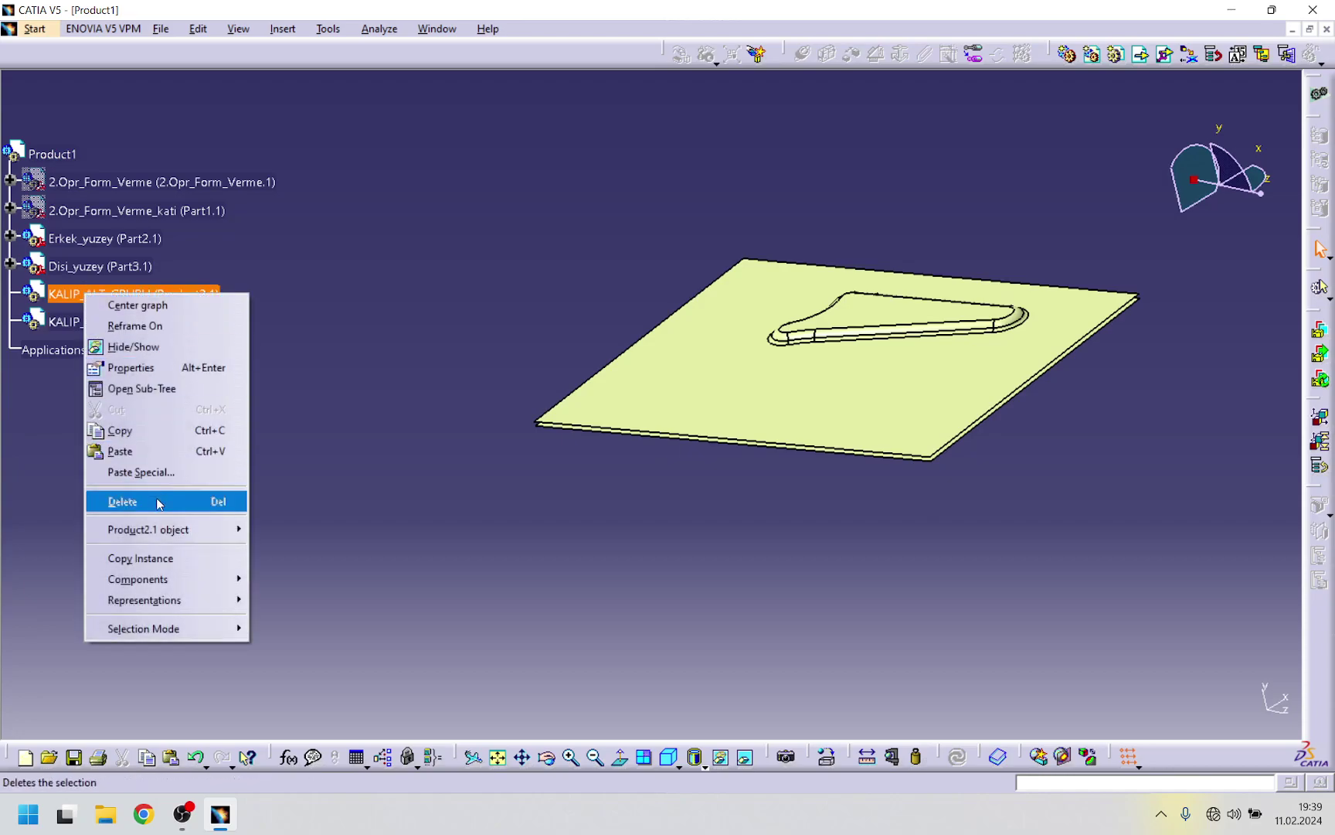
mouse_move(153, 588)
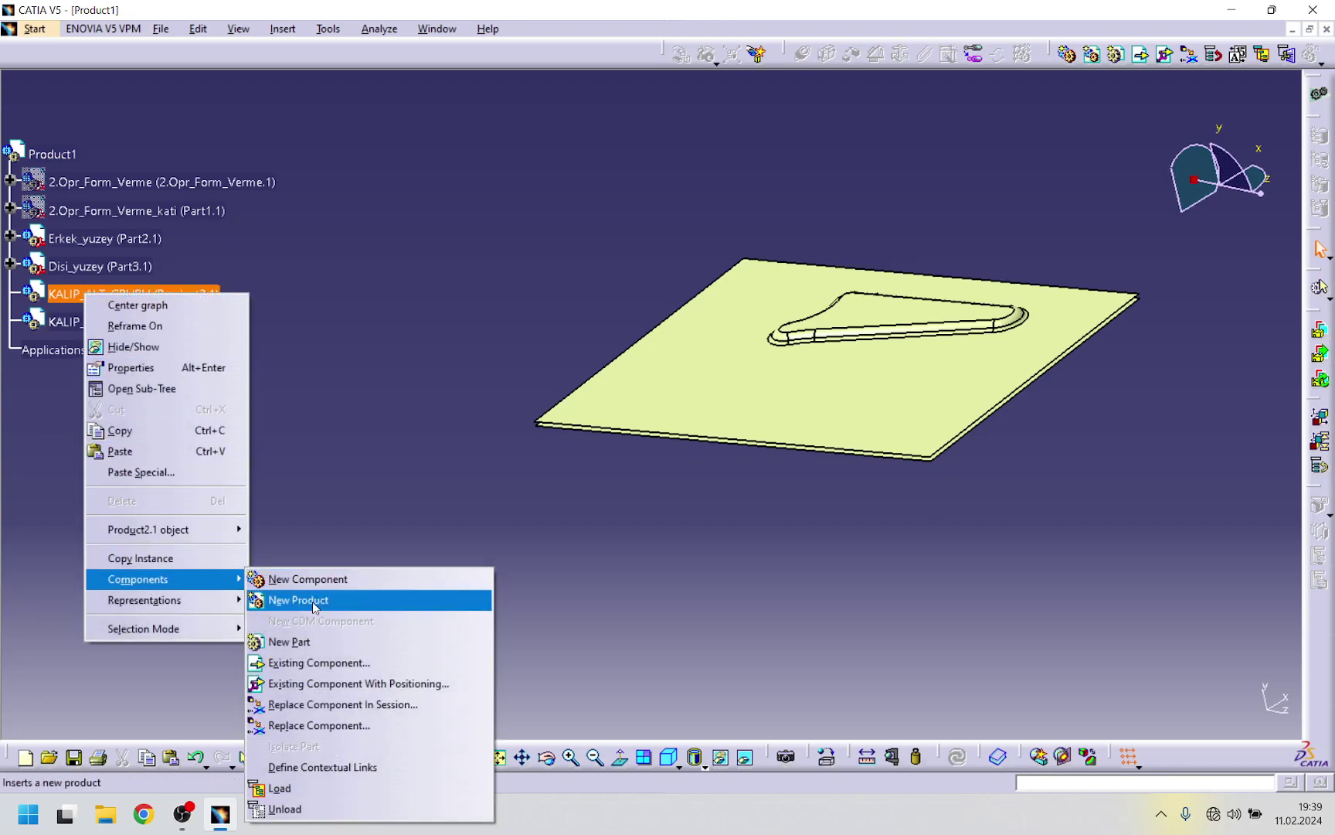
left_click(287, 643)
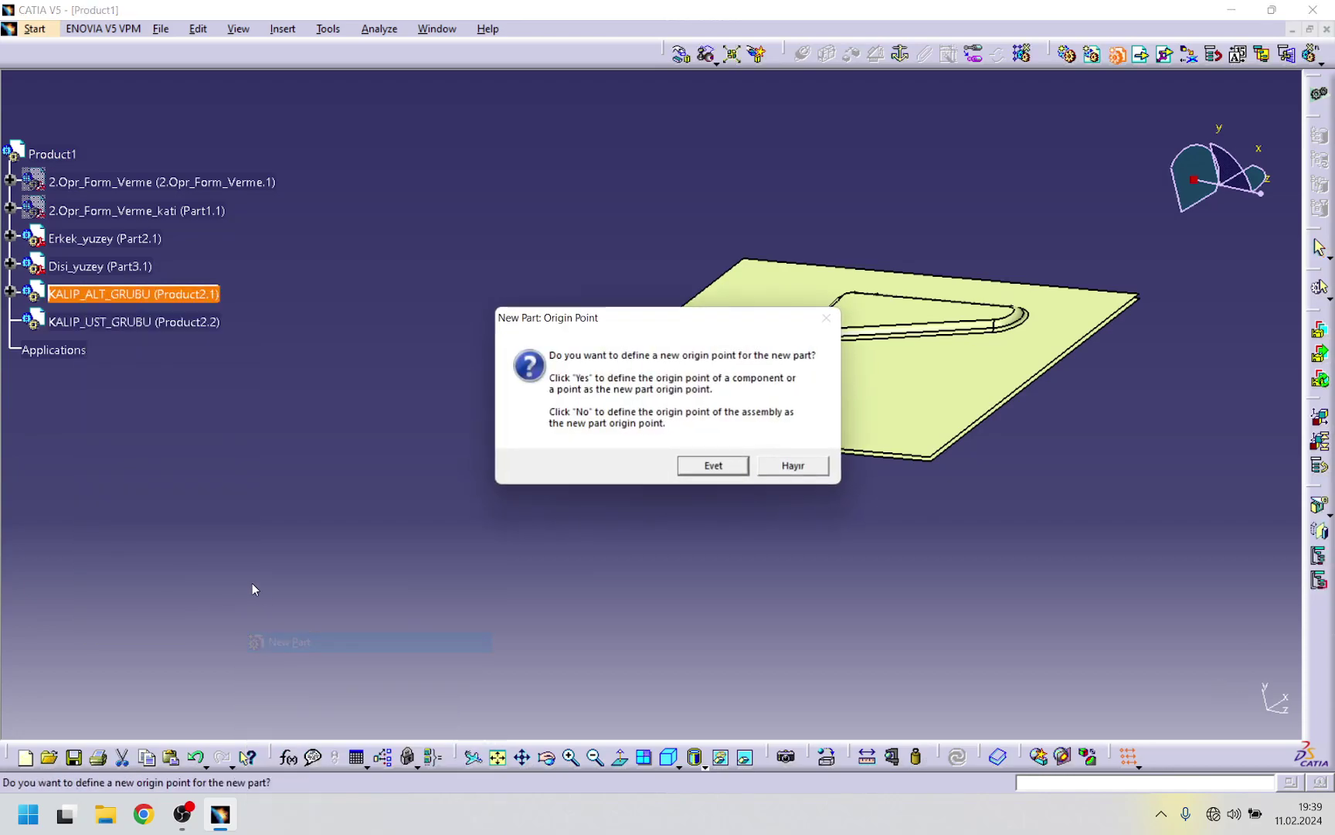
left_click(695, 465)
left_click(77, 295)
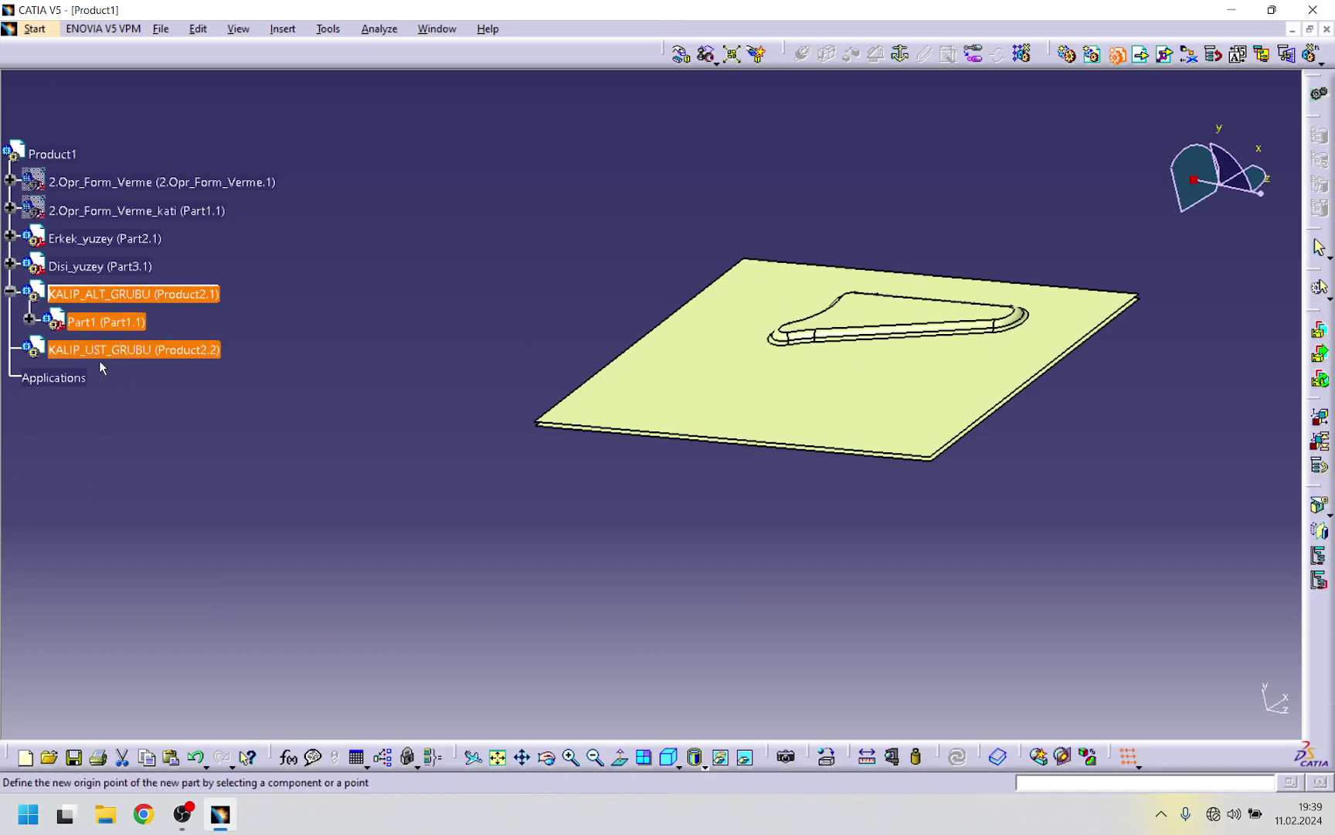
- Hide the KALIP_UST_GRUBU product and the Disi_yuzey surface part
right_click(139, 353)
left_click(173, 402)
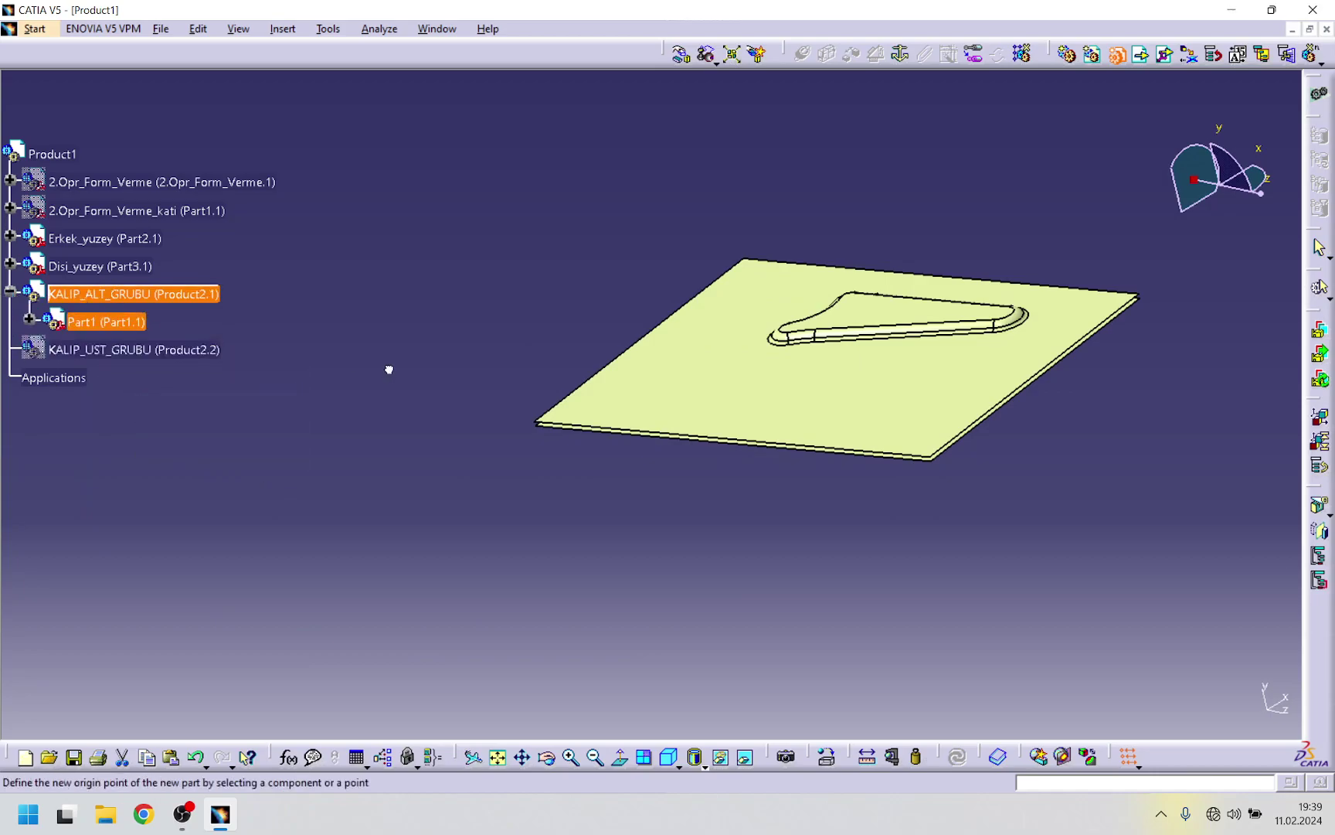
right_click(124, 269)
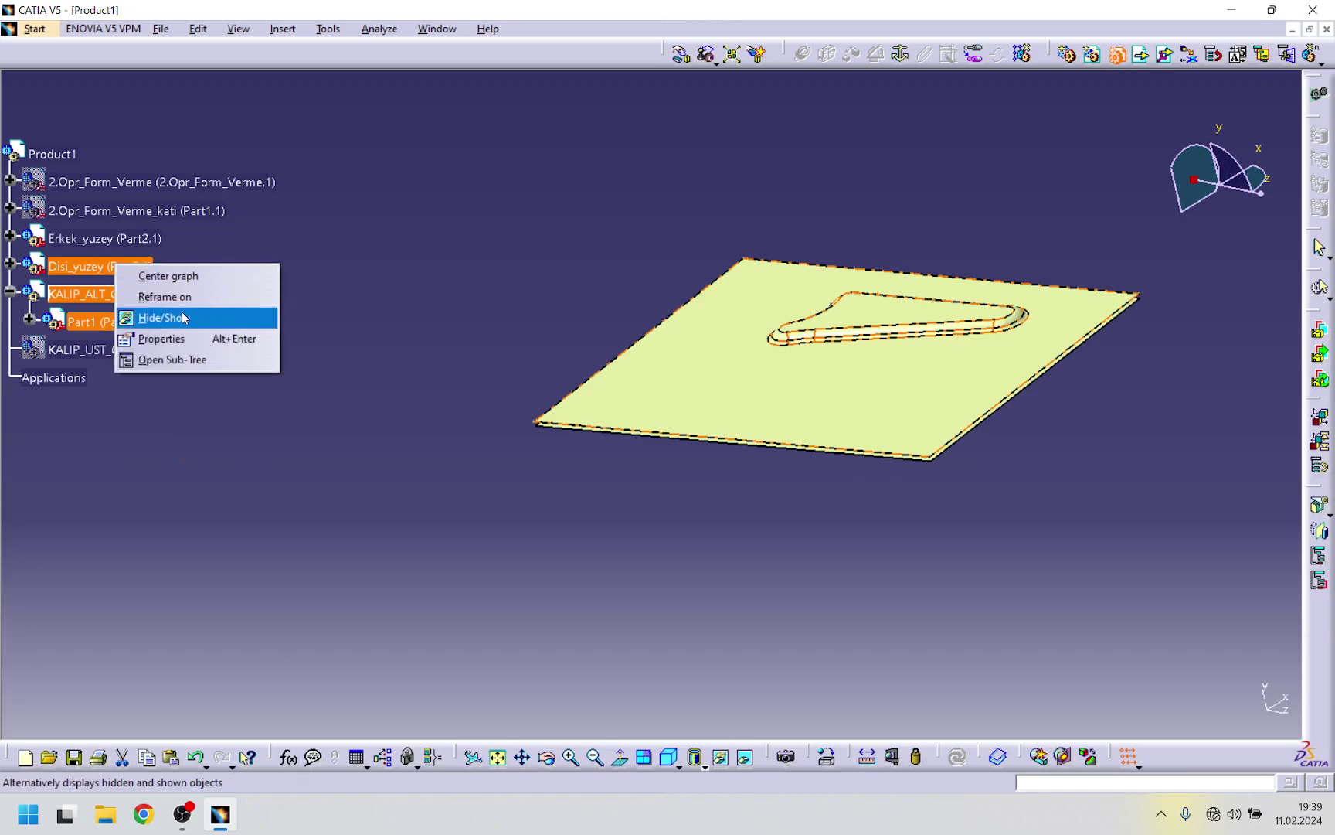
left_click(206, 316)
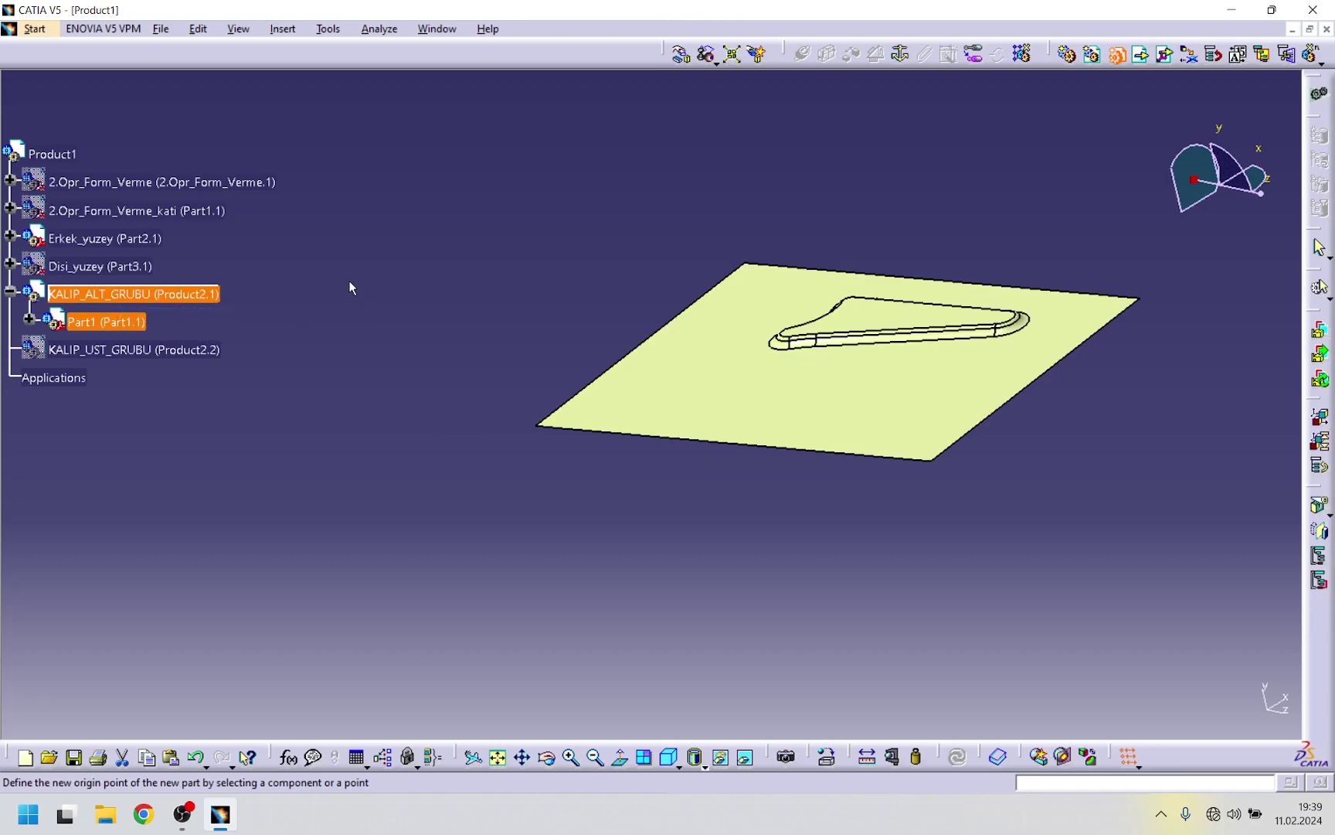
- Show the Disi_yuzey surface part for comparison with Erkek_yuzey and hide it again
middle_click_drag(646, 495, 603, 449)
right_click(125, 272)
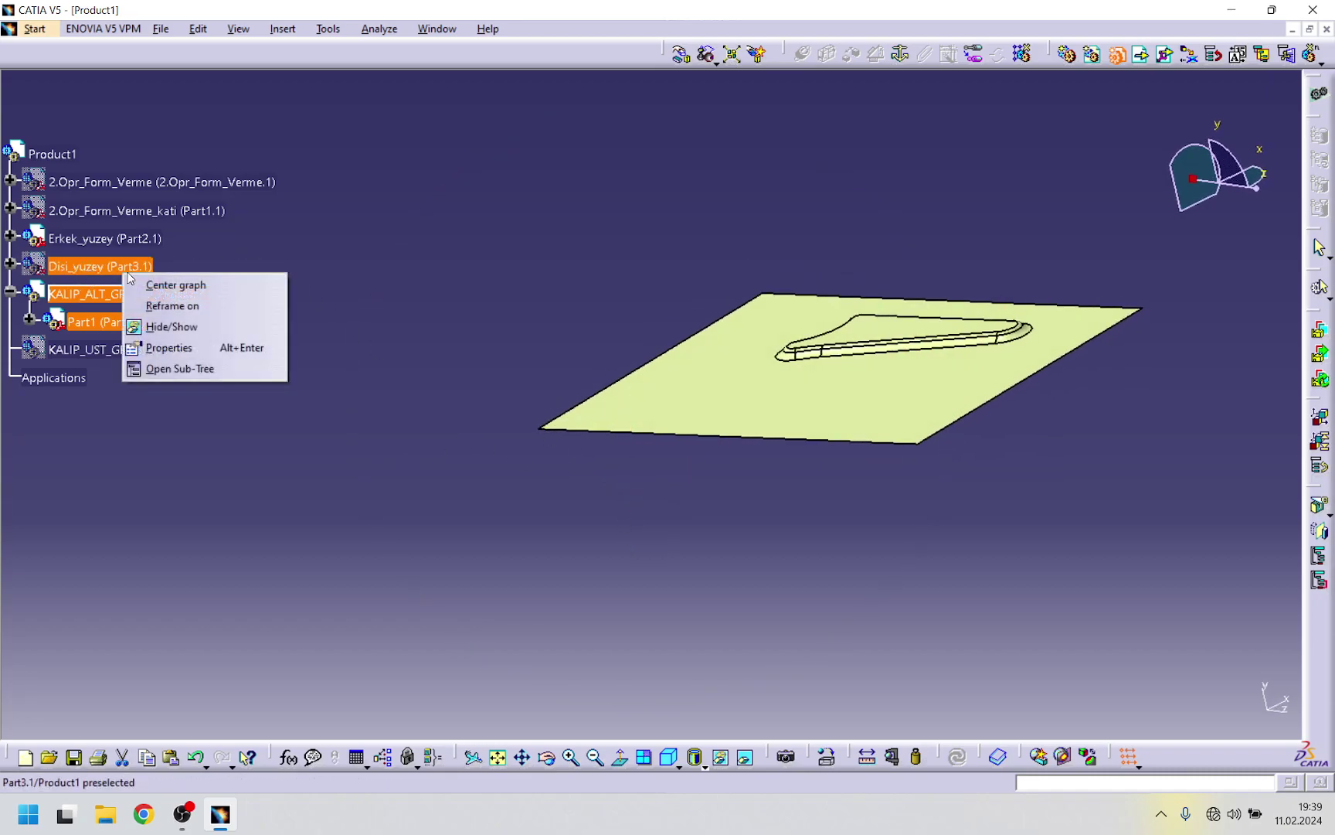
left_click(171, 305)
right_click(126, 267)
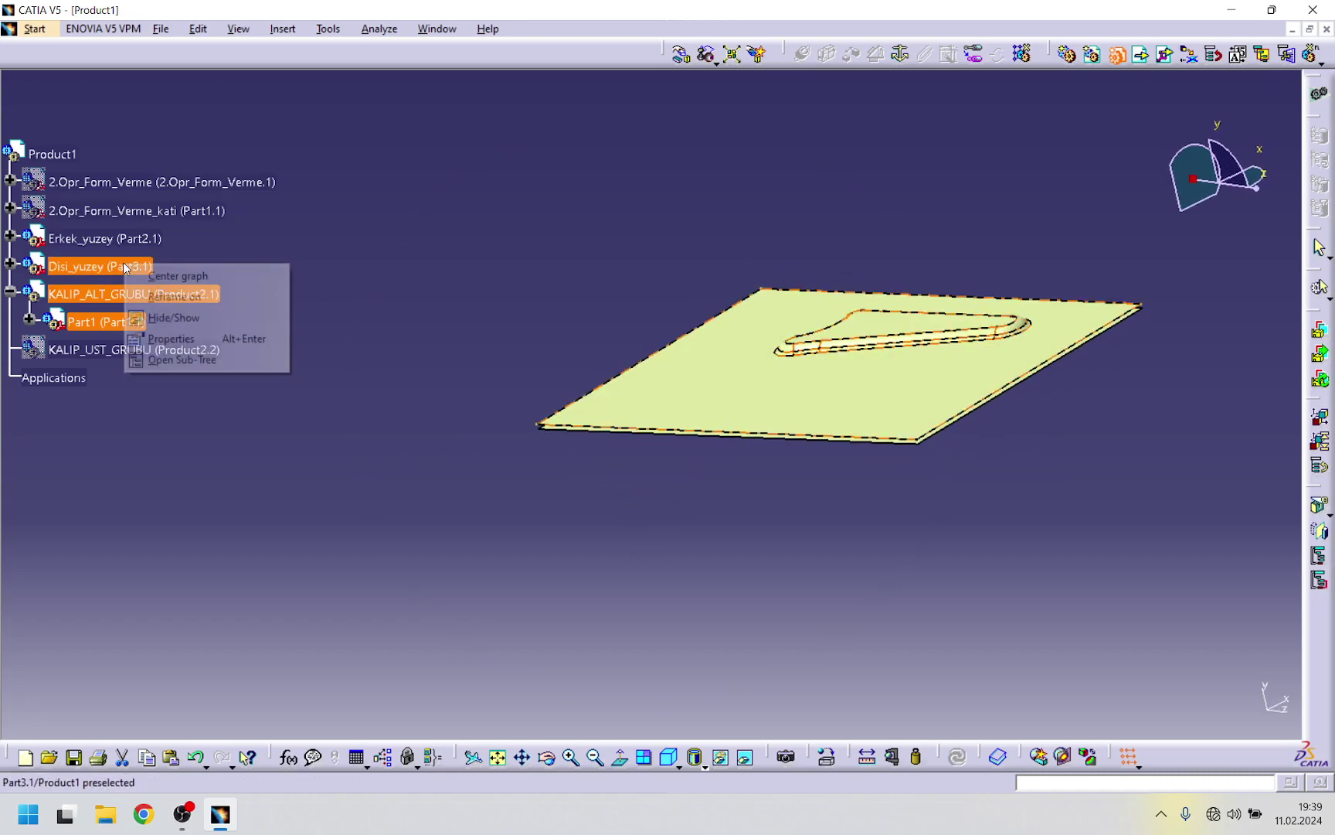
left_click(174, 317)
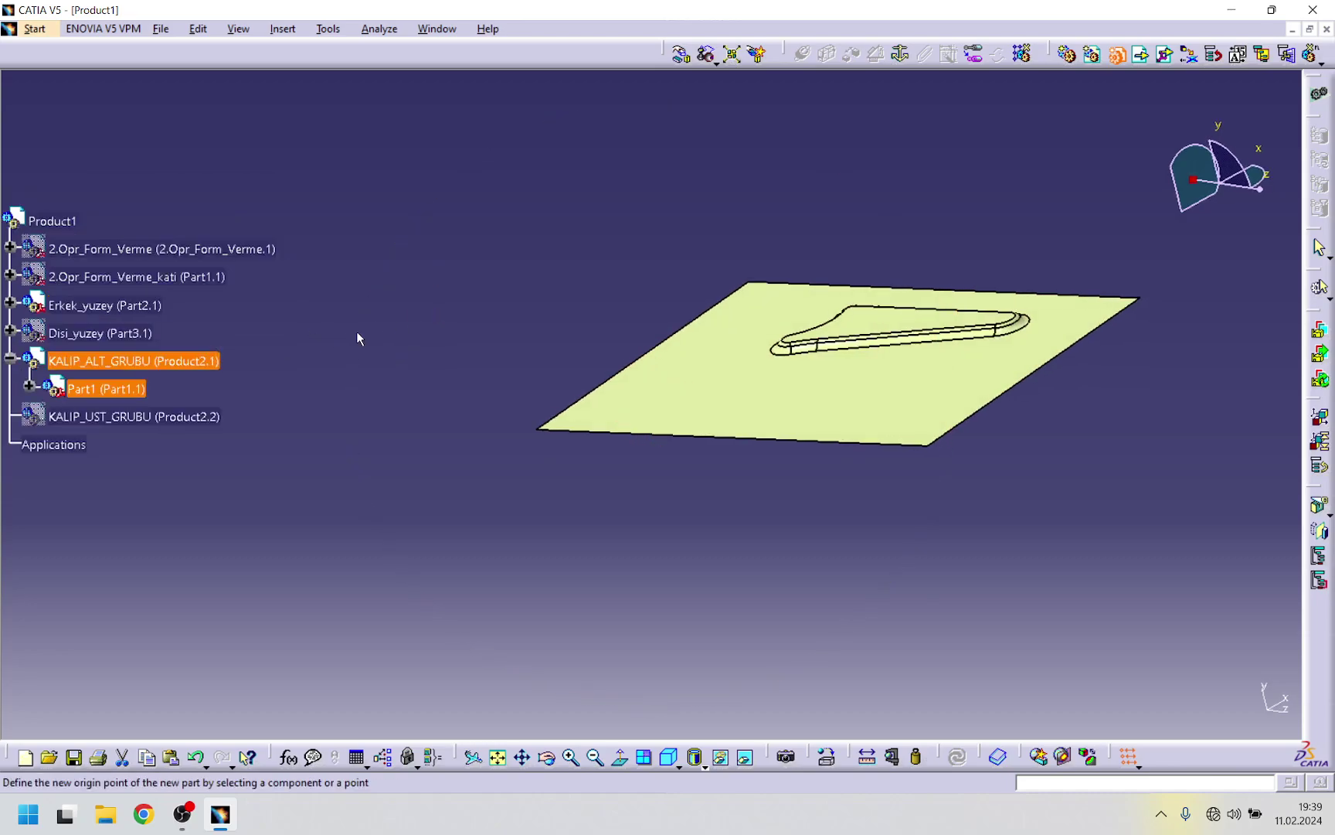
scroll(178, 185, "down", 1)
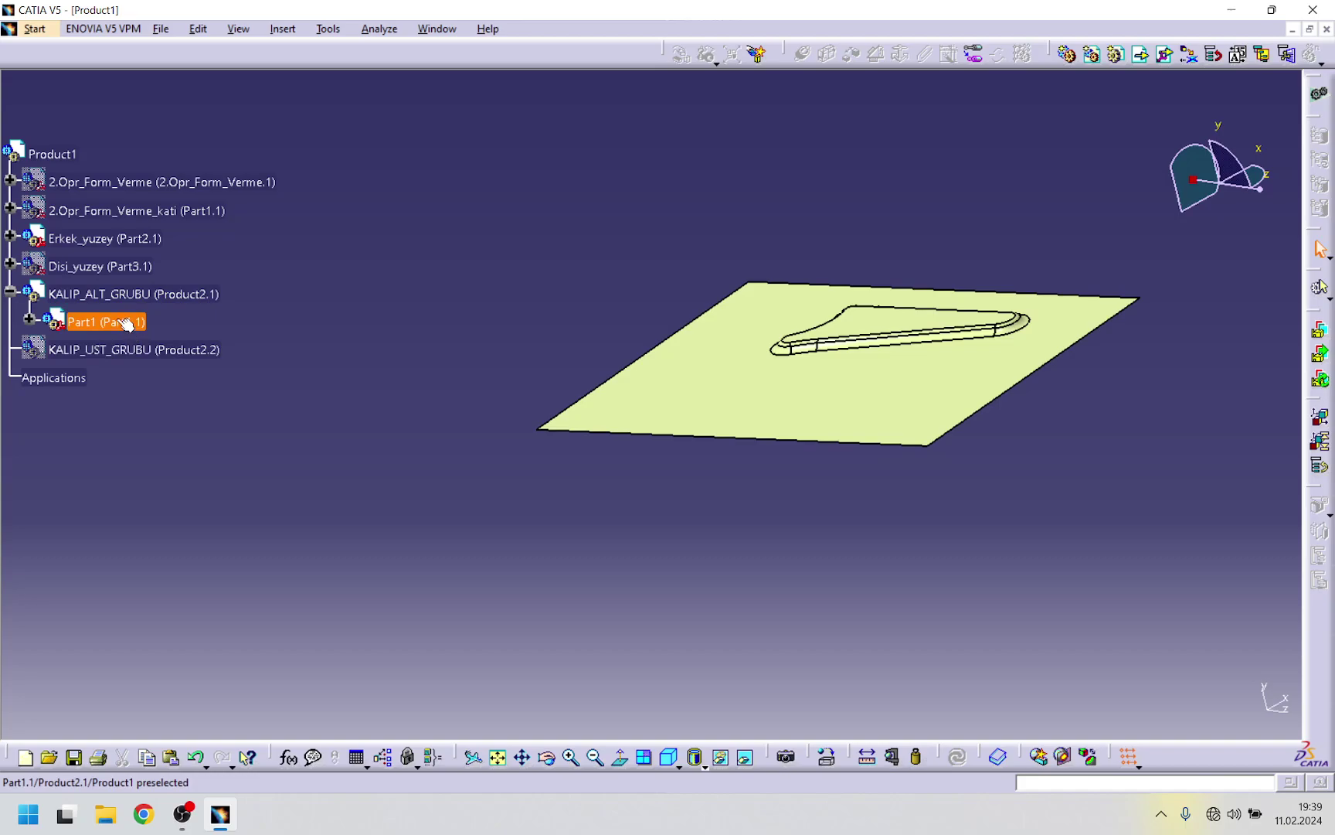
- Insert a second new part into the KALIP_ALT_GRUBU product, choosing to define a new origin point for it
right_click(134, 294)
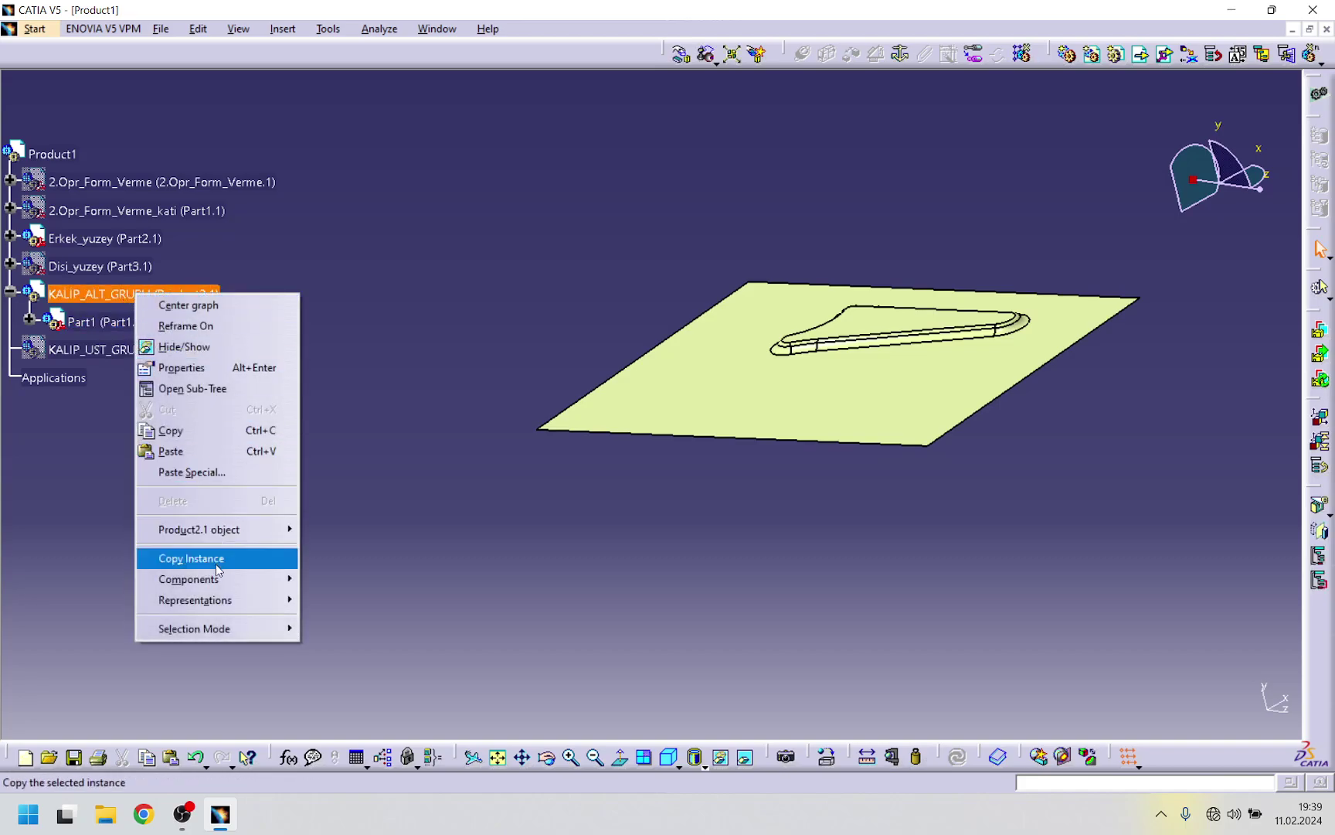
mouse_move(215, 585)
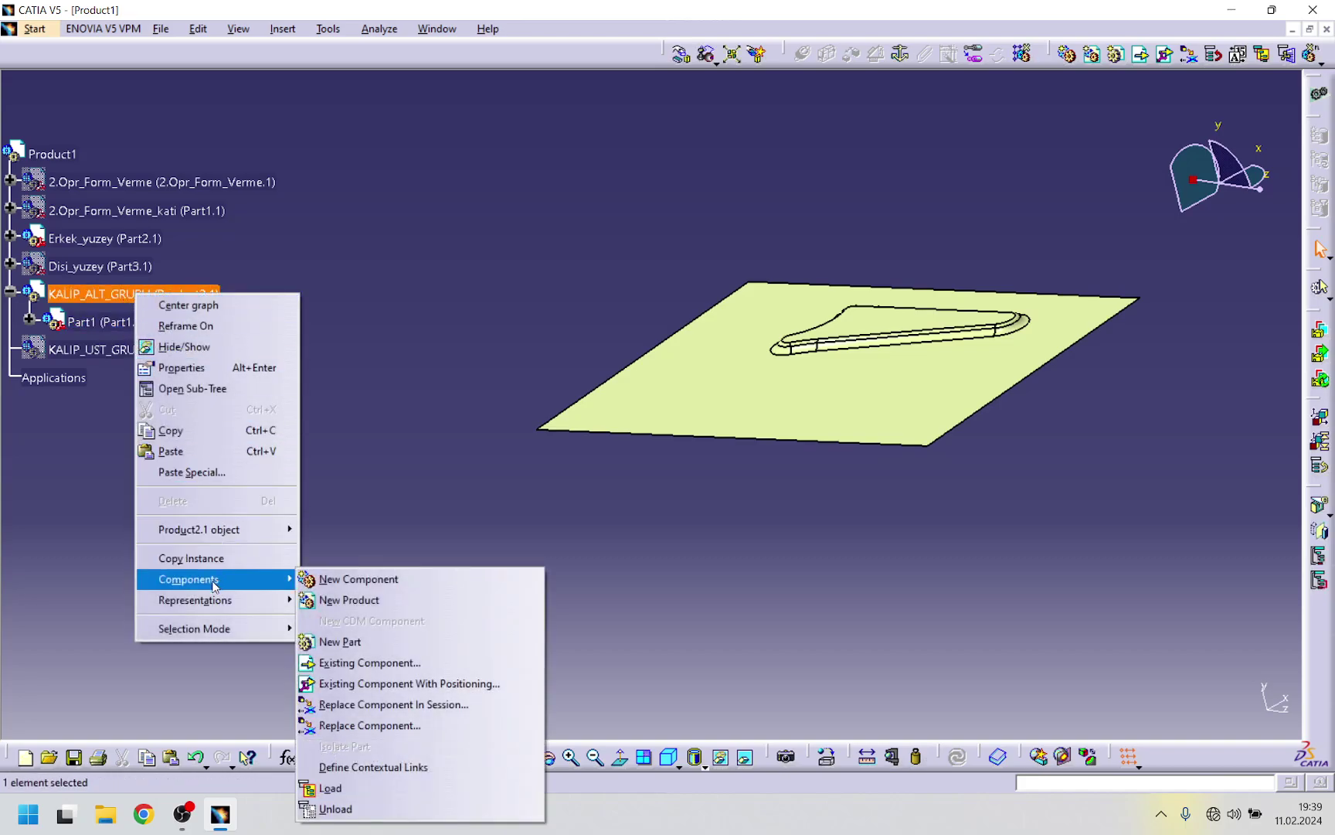
left_click(326, 644)
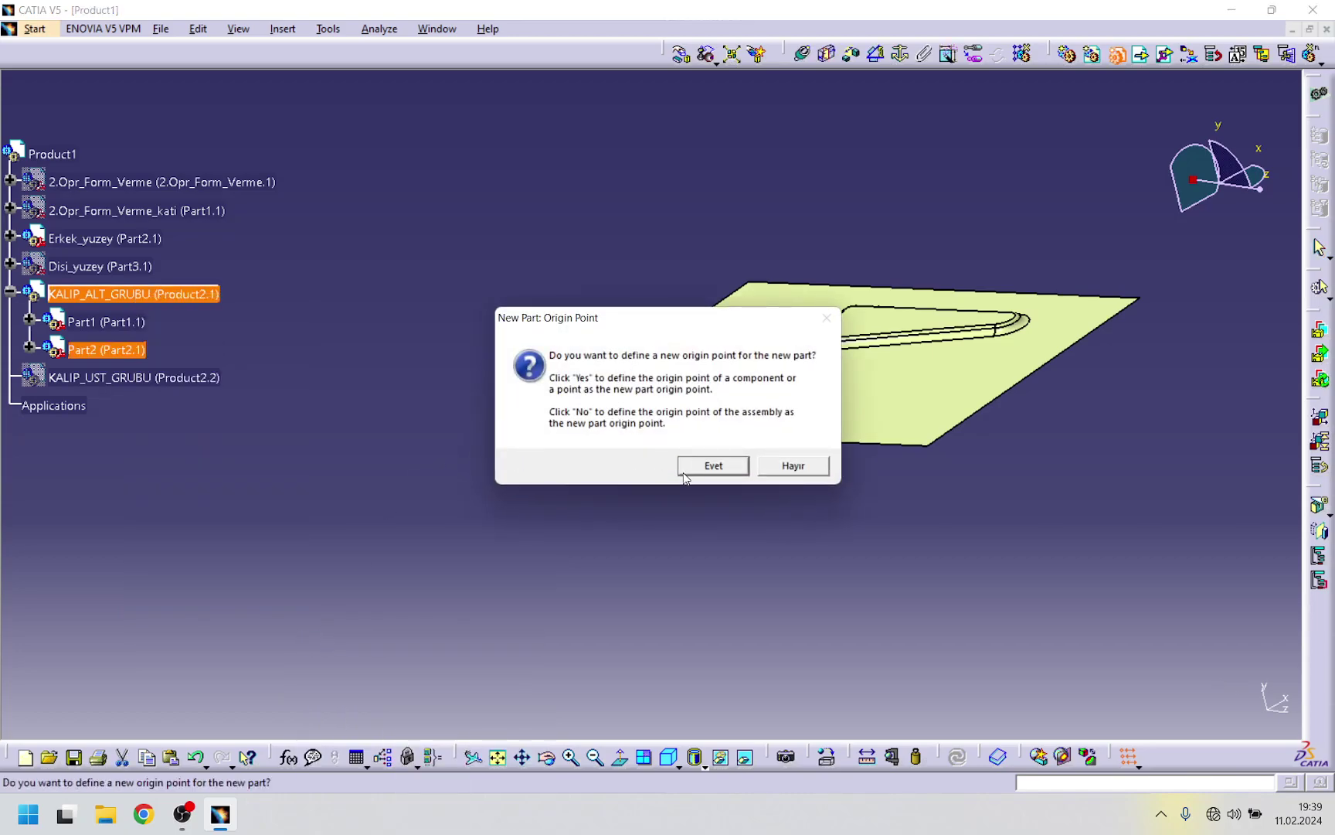
left_click(708, 467)
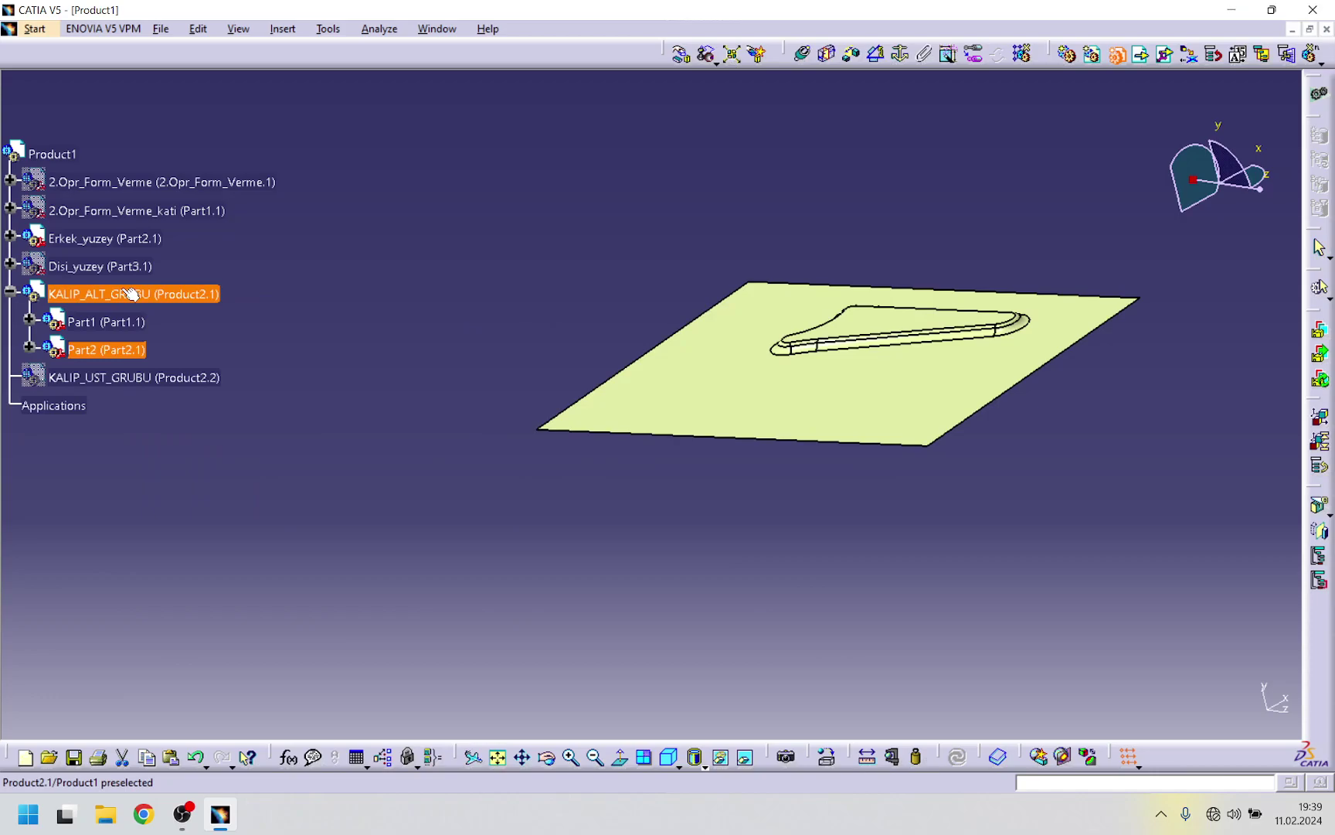
middle_click_drag(408, 453, 691, 589)
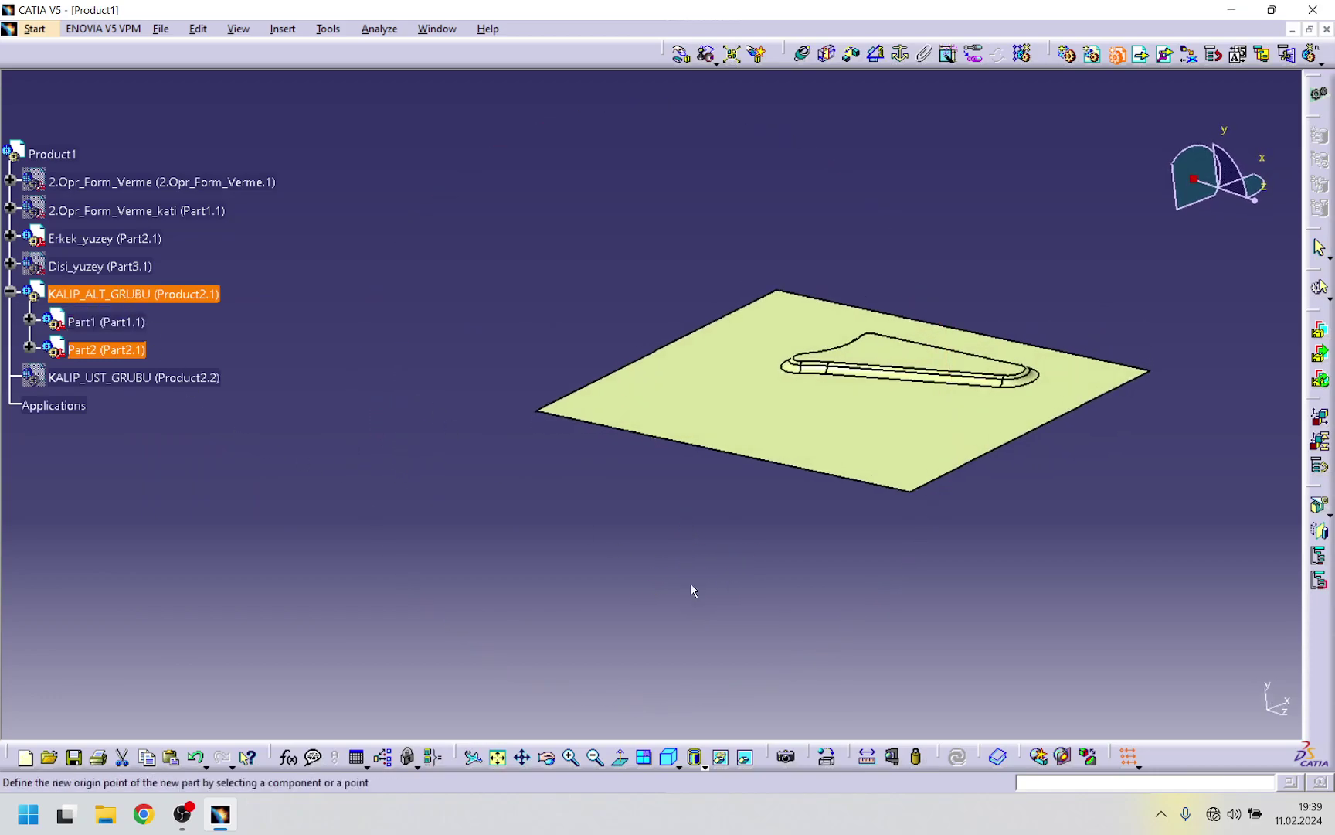
middle_click_drag(452, 425, 387, 360)
middle_click_drag(749, 510, 609, 525)
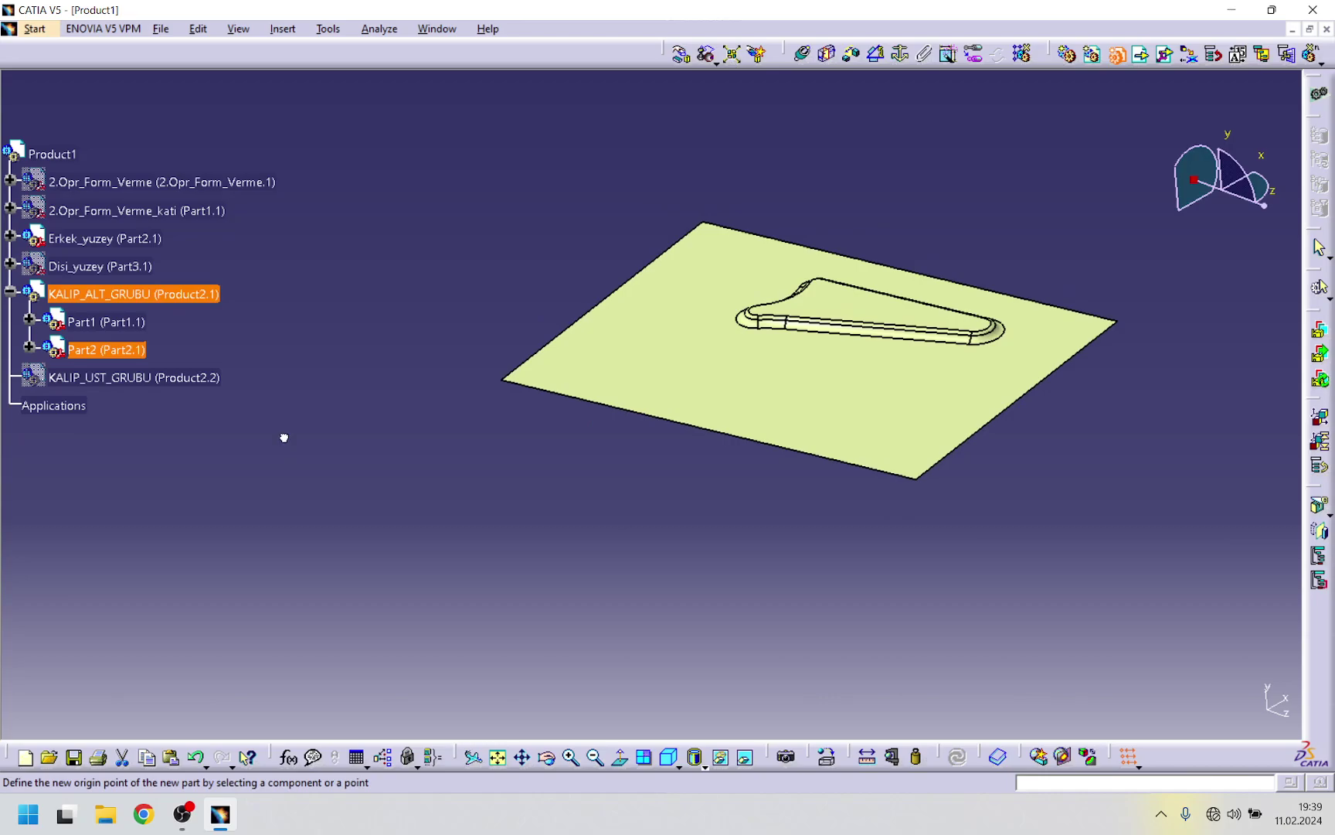
- Set the part number of Part1 in KALIP_ALT_GRUBU to Erkek_form_zimbasi
right_click(124, 321)
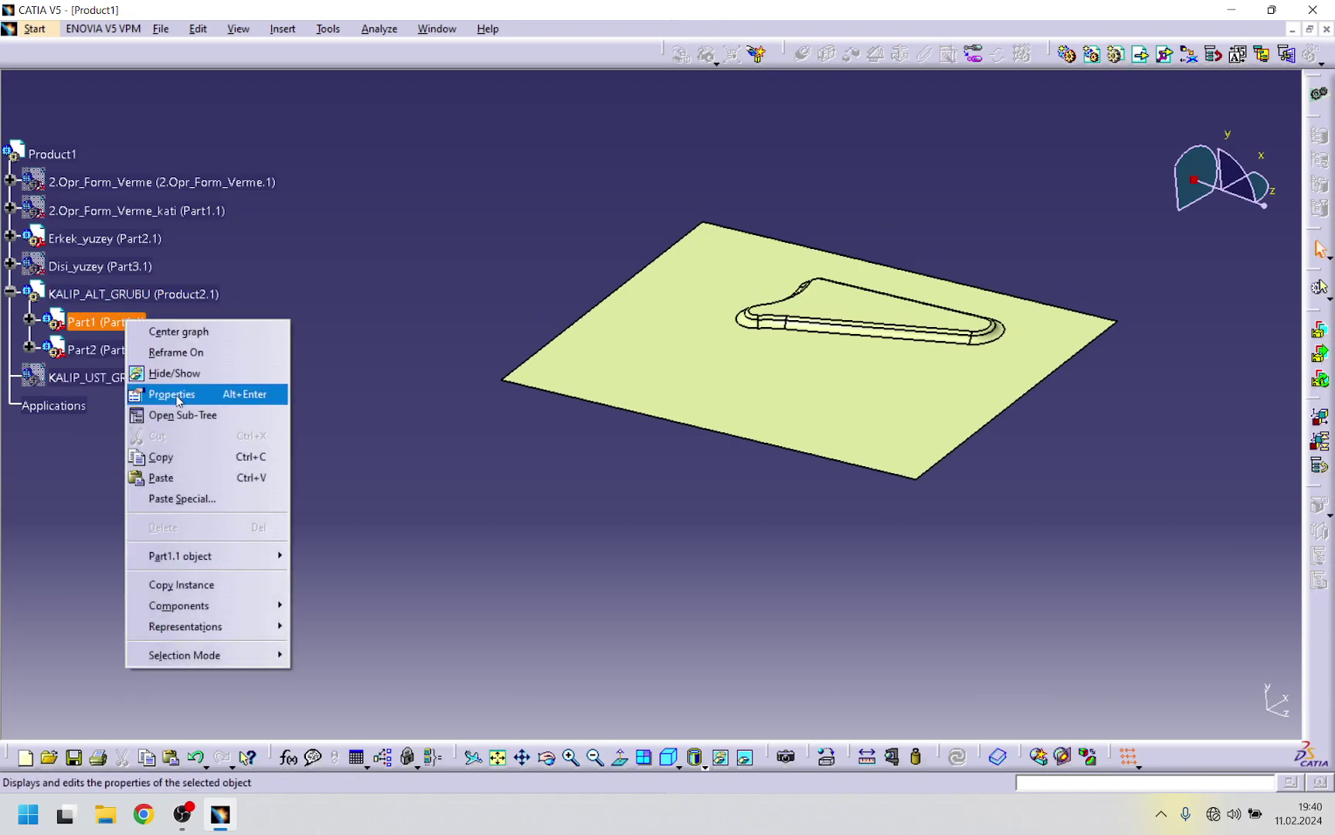
left_click(172, 395)
left_click_drag(1017, 492, 649, 517)
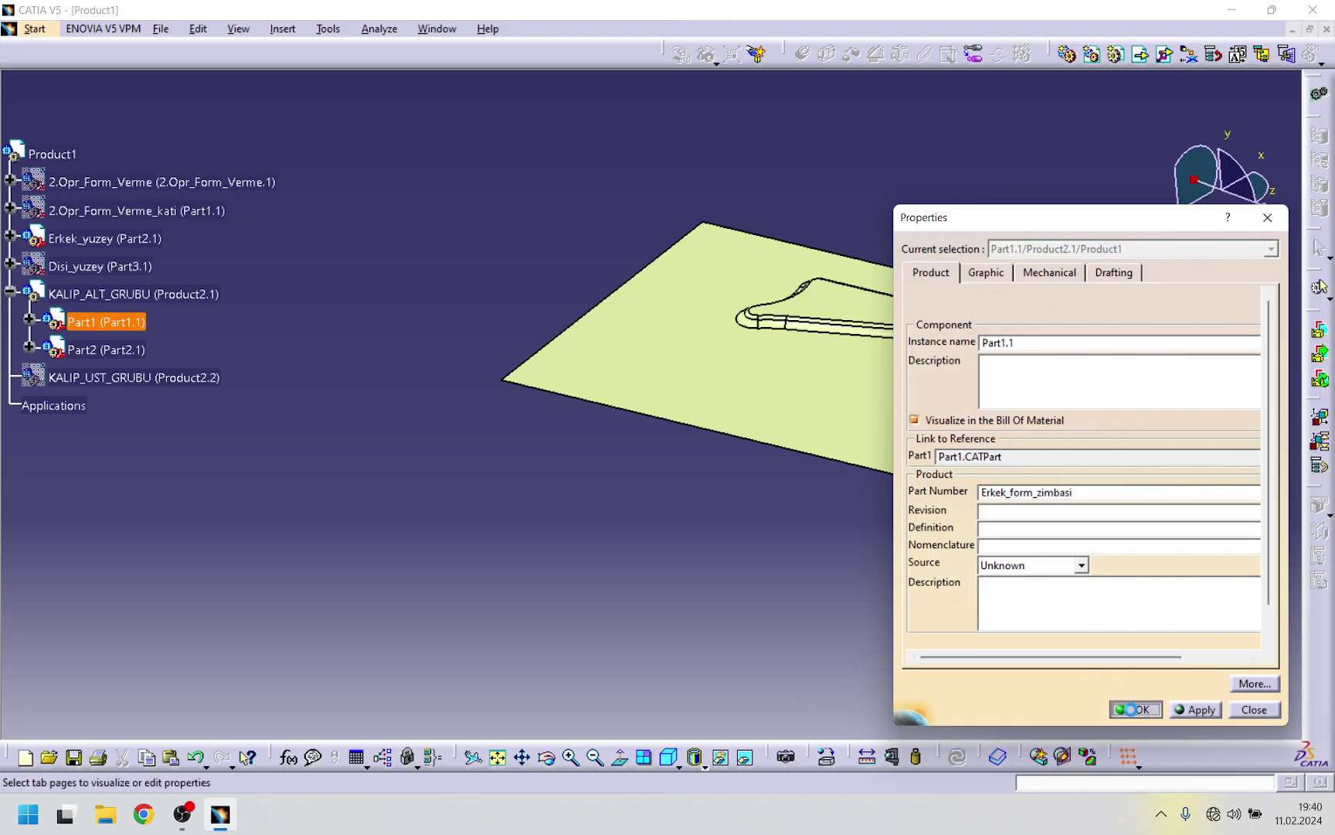
left_click(1136, 709)
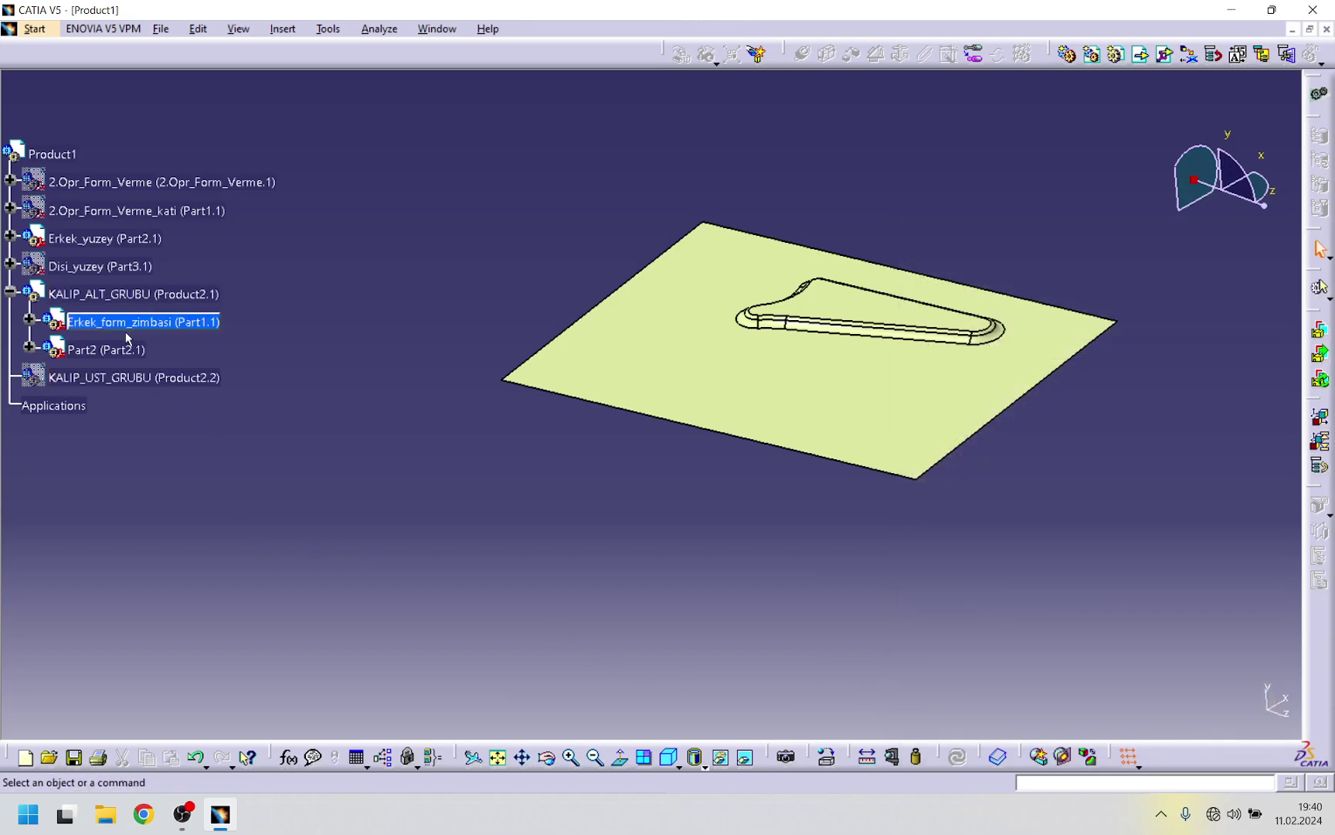
left_click(140, 354)
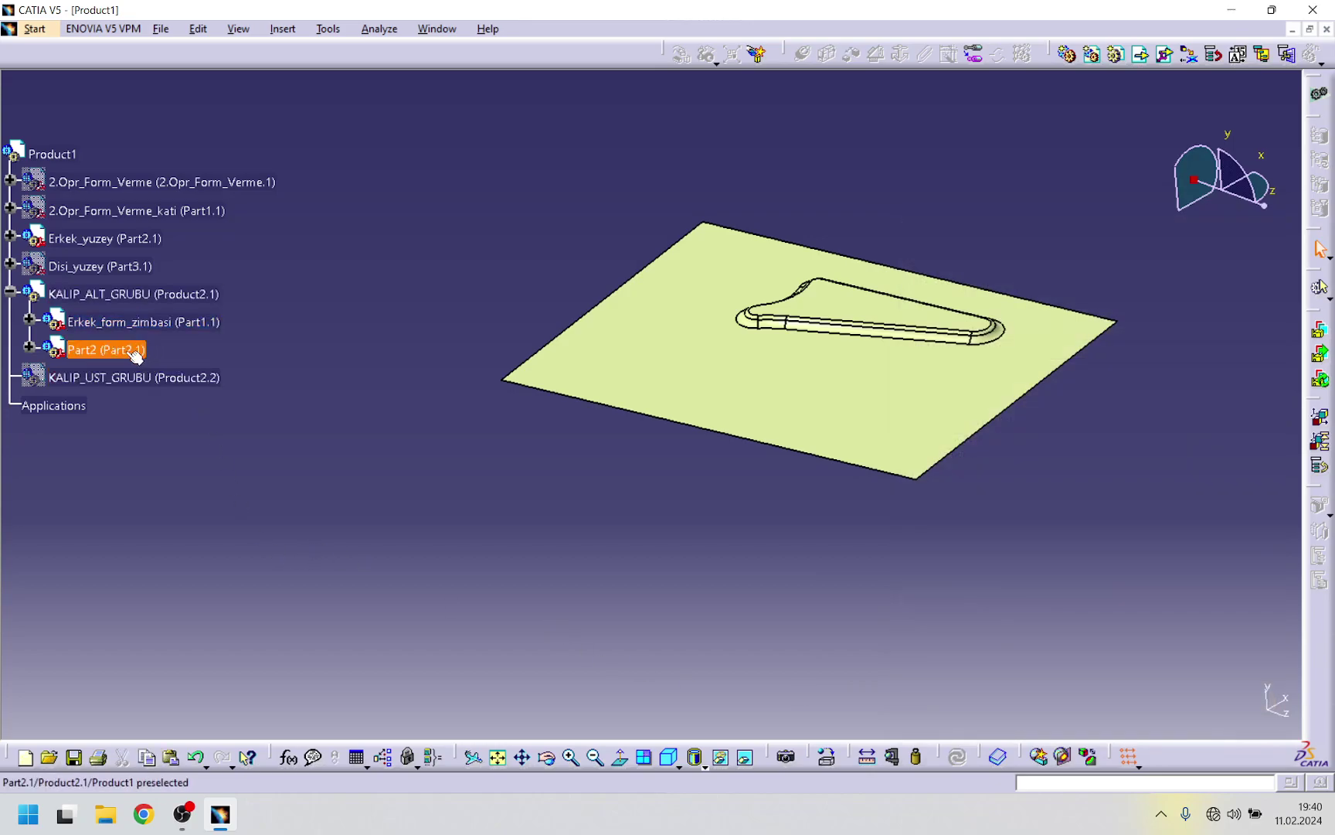
right_click(136, 354)
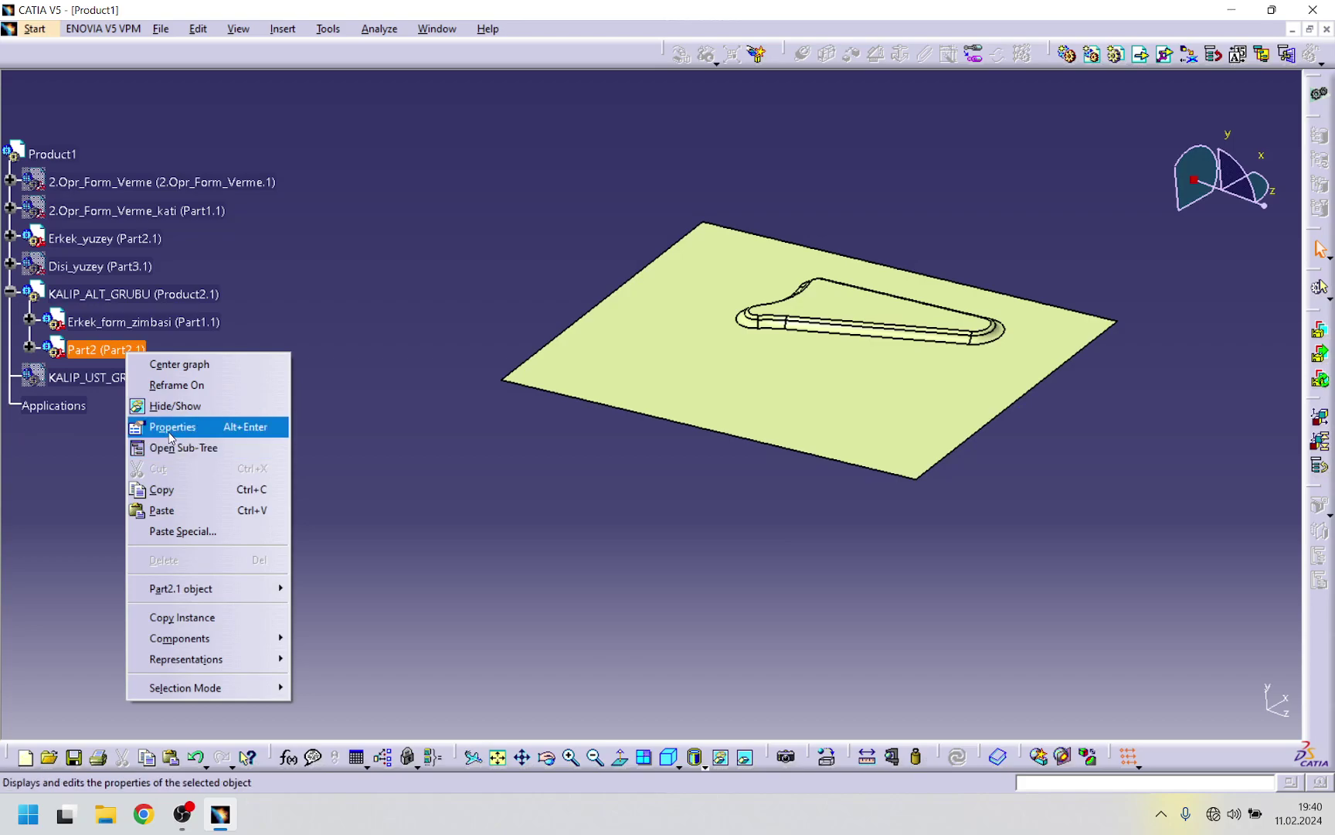
left_click(209, 427)
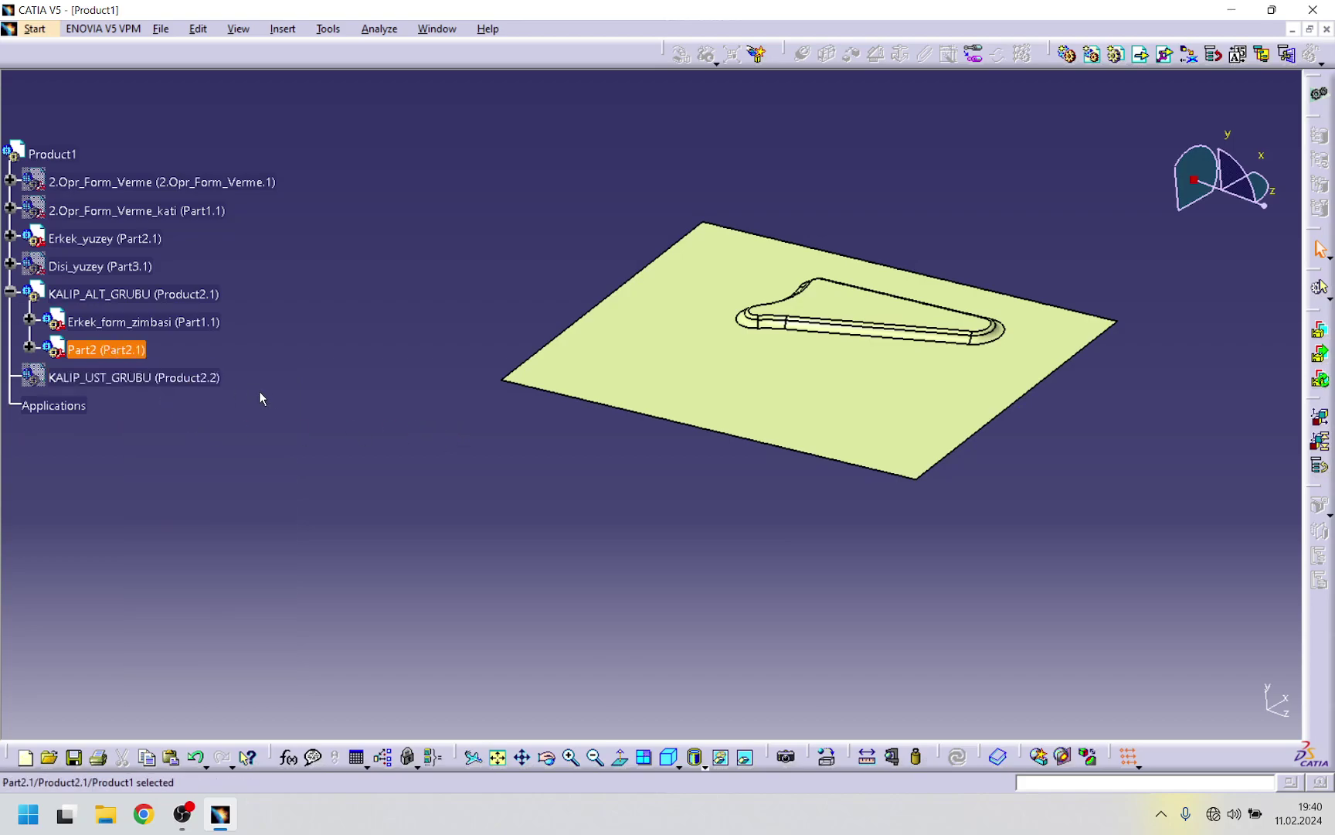
- Activate the Erkek_form_zimbasi part for editing and define its PartBody as the in-work object
left_click(56, 323)
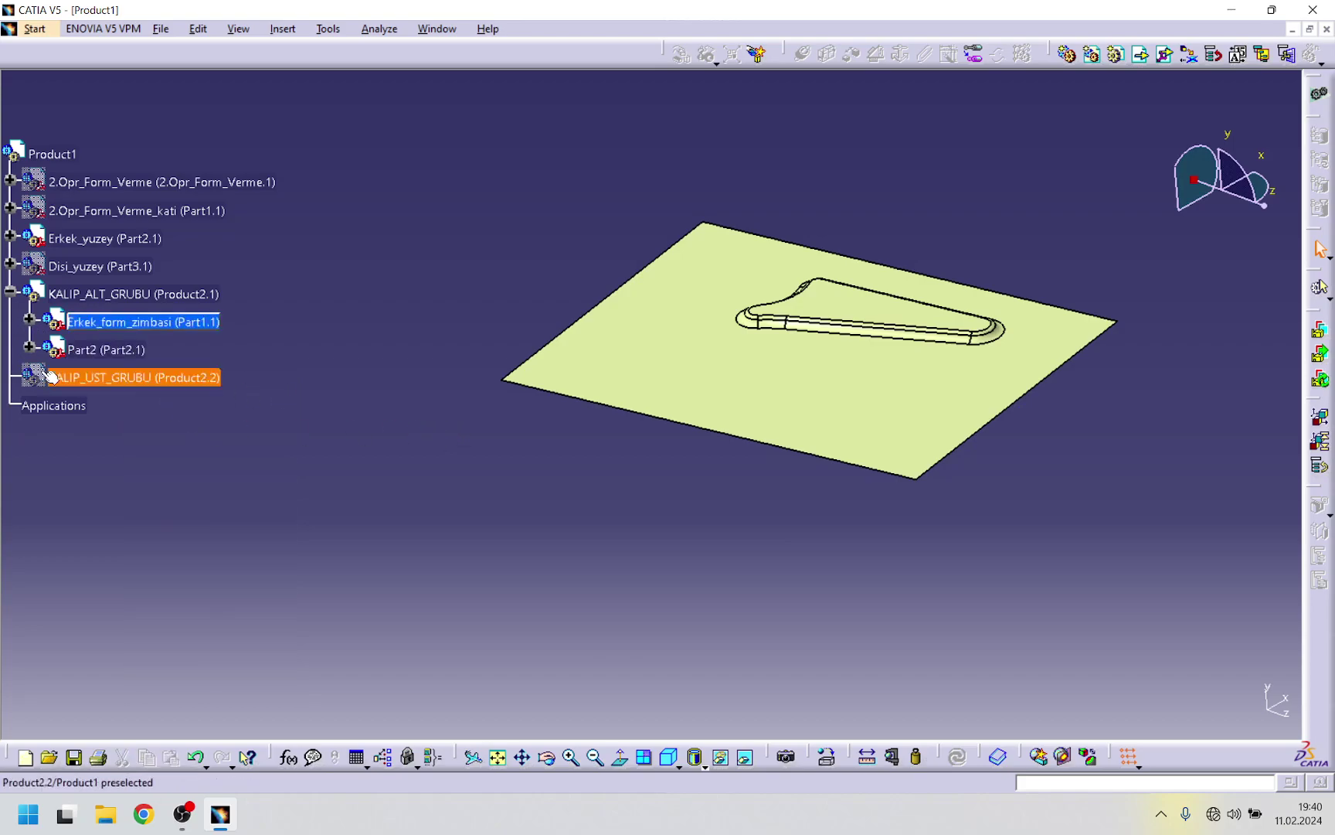
left_click(28, 318)
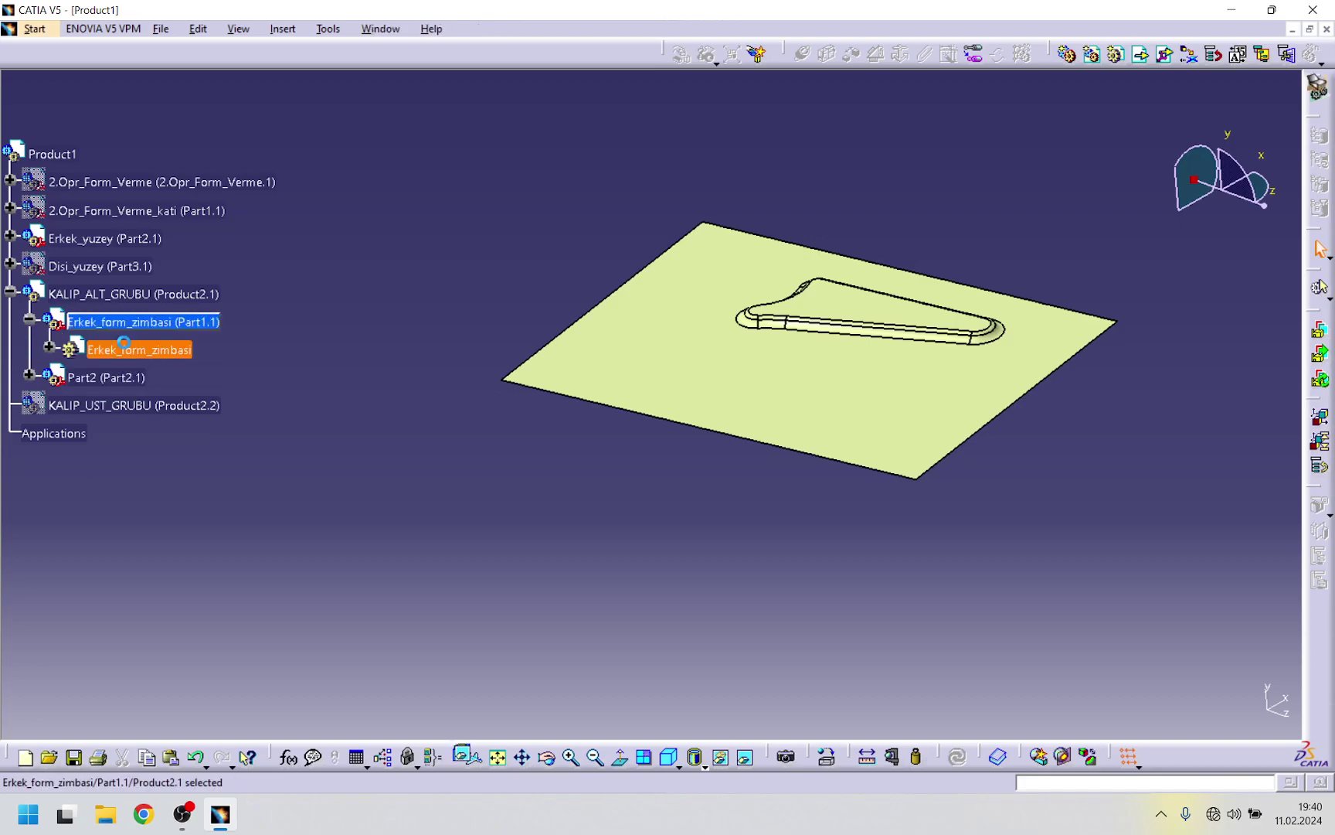
double_click(124, 343)
right_click(142, 490)
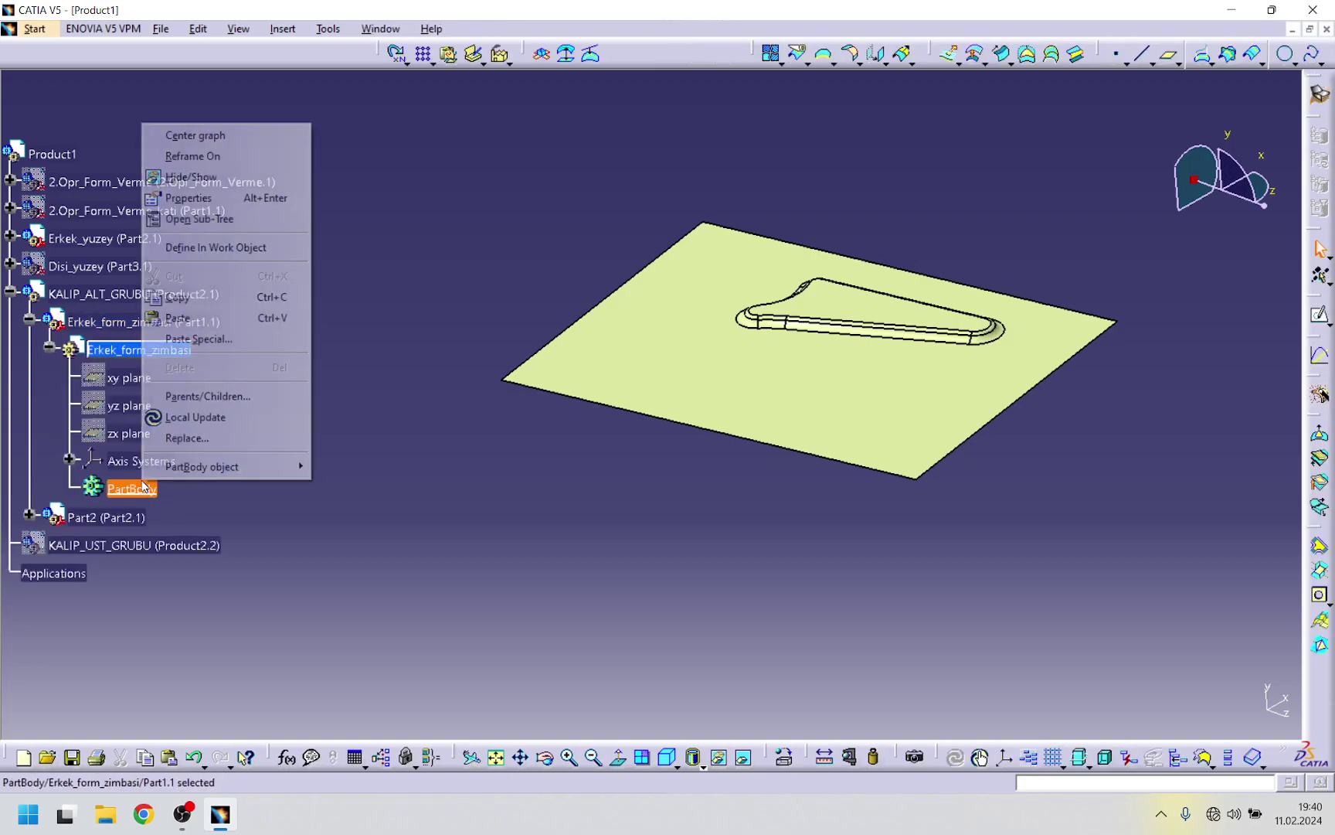
left_click(205, 244)
middle_click_drag(611, 290, 959, 208)
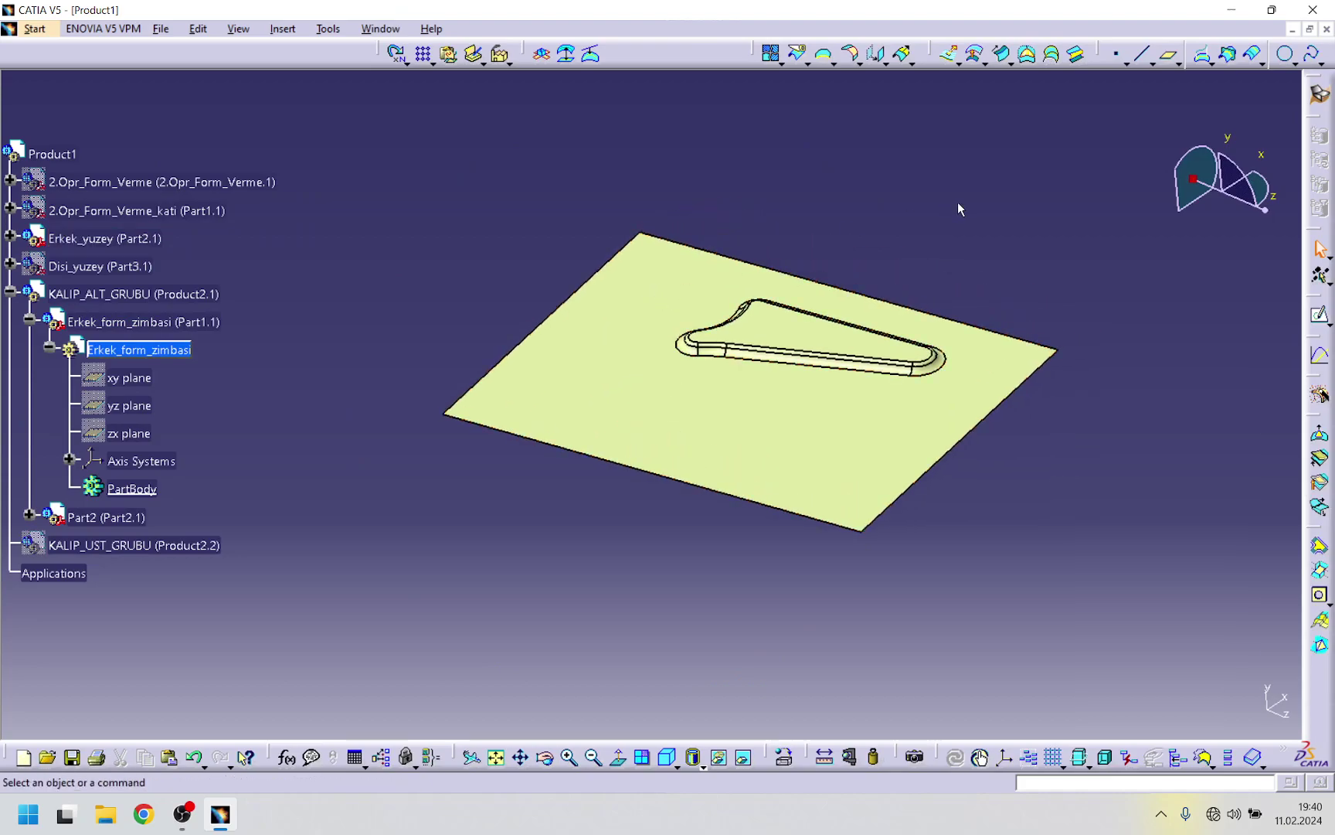
left_click(1168, 53)
left_click(1061, 352)
left_click(871, 530)
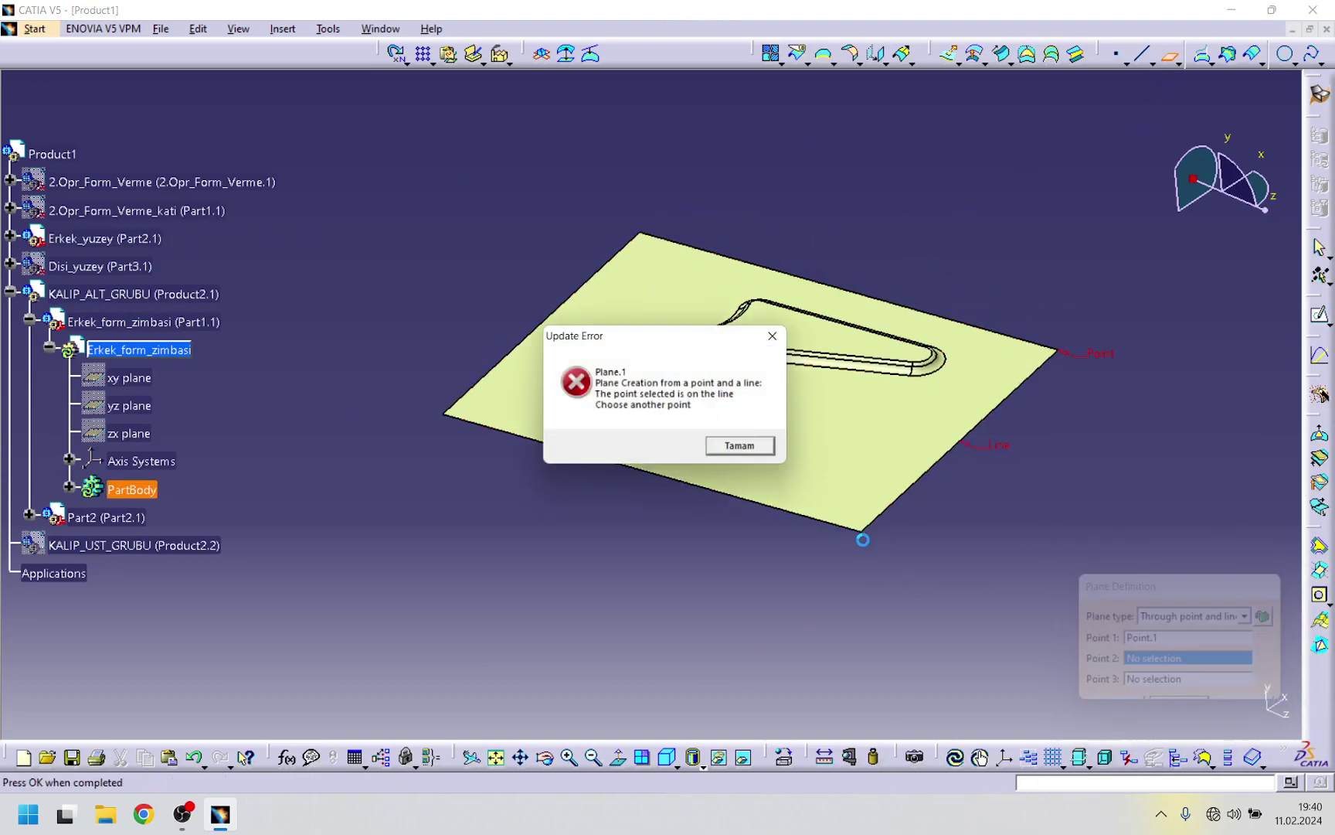
left_click(746, 449)
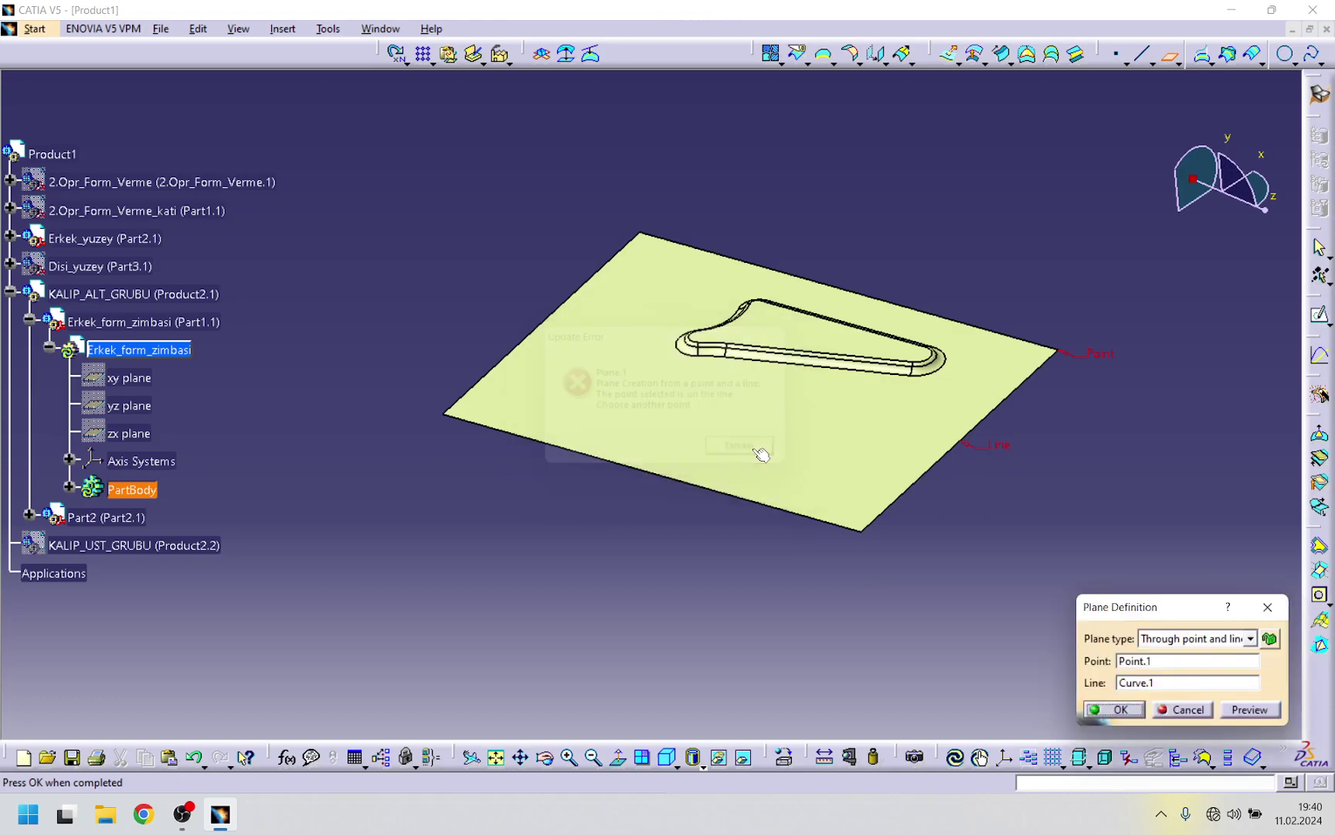
left_click(1185, 710)
- Create a reference plane through three corner points of the Erkek_yuzey surface in the Erkek_form_zimbasi part
left_click(1179, 61)
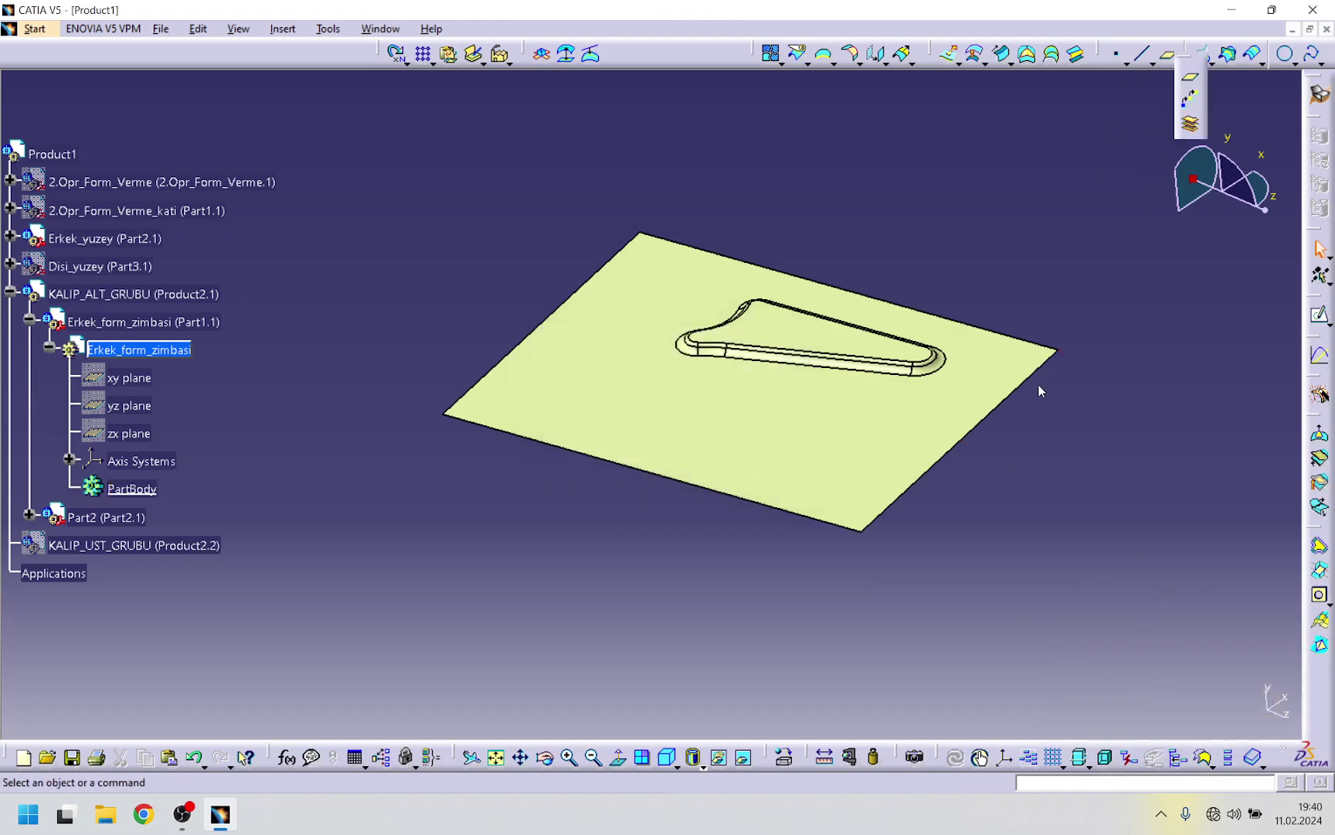
left_click(1190, 77)
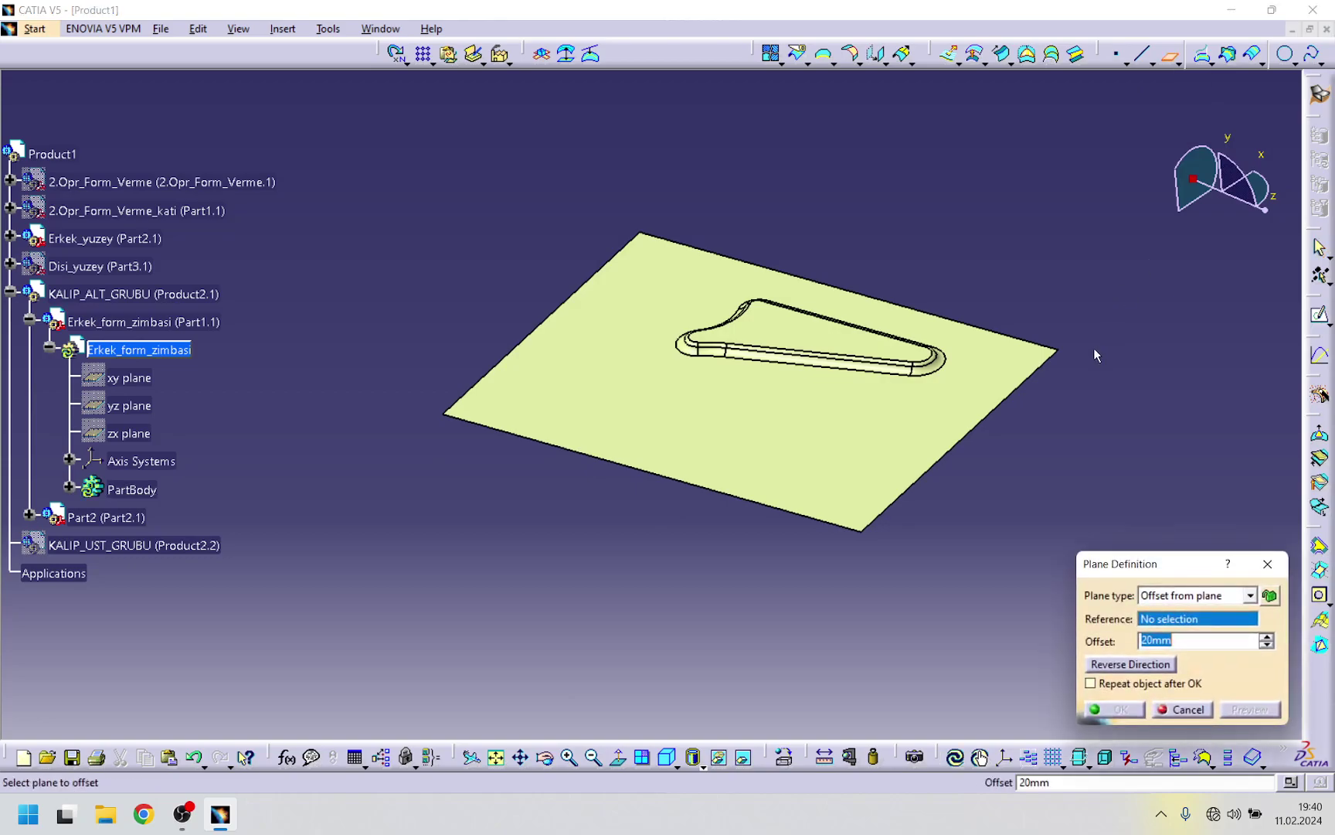
left_click(1063, 354)
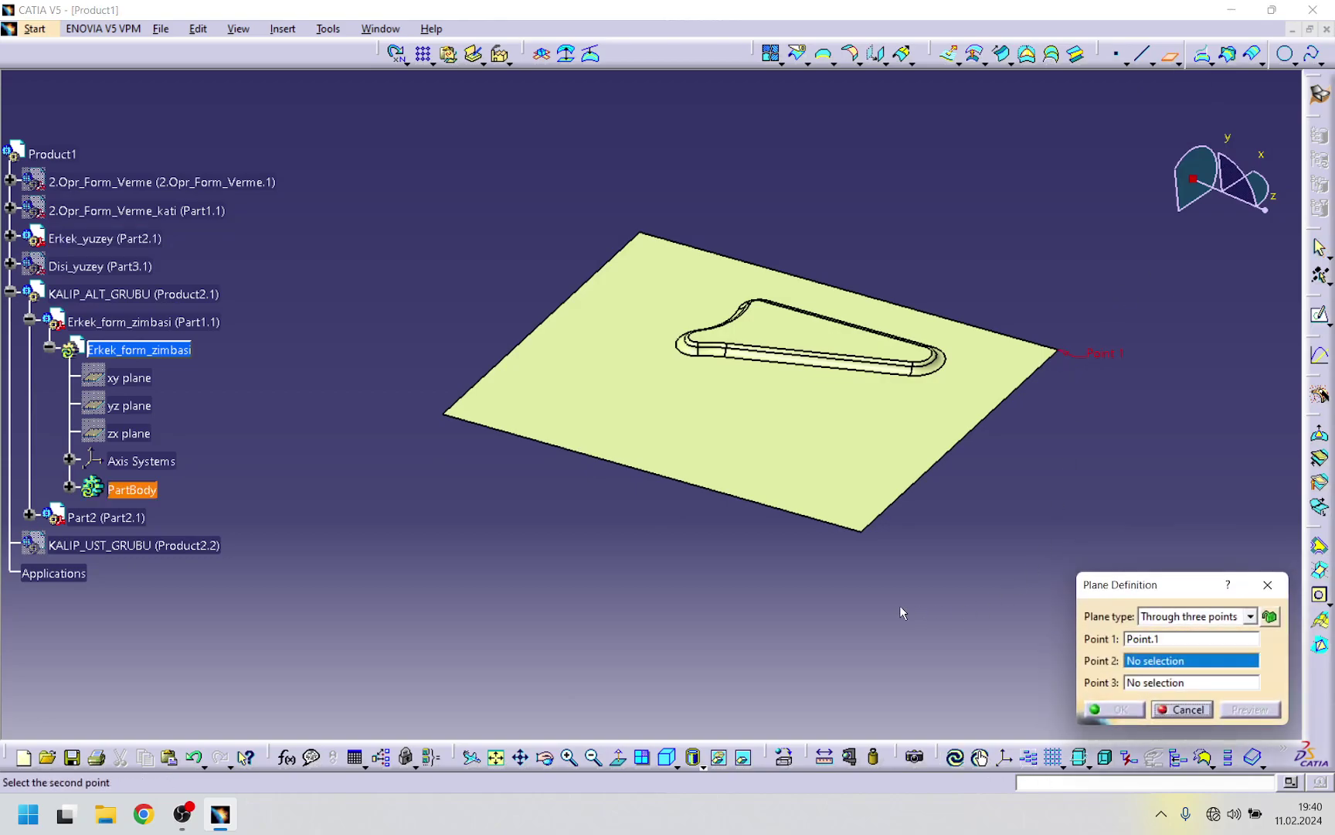
left_click(862, 532)
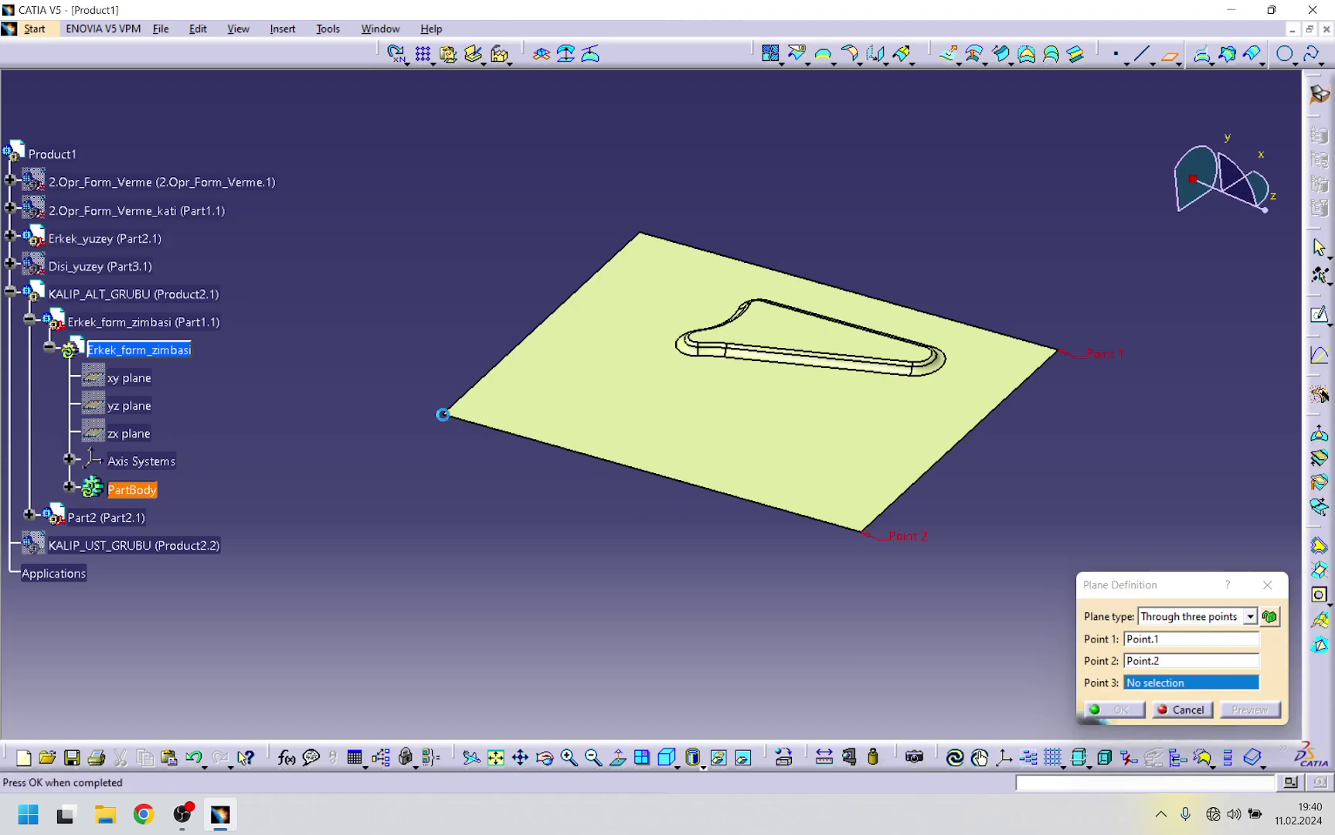
left_click(449, 415)
left_click(1111, 710)
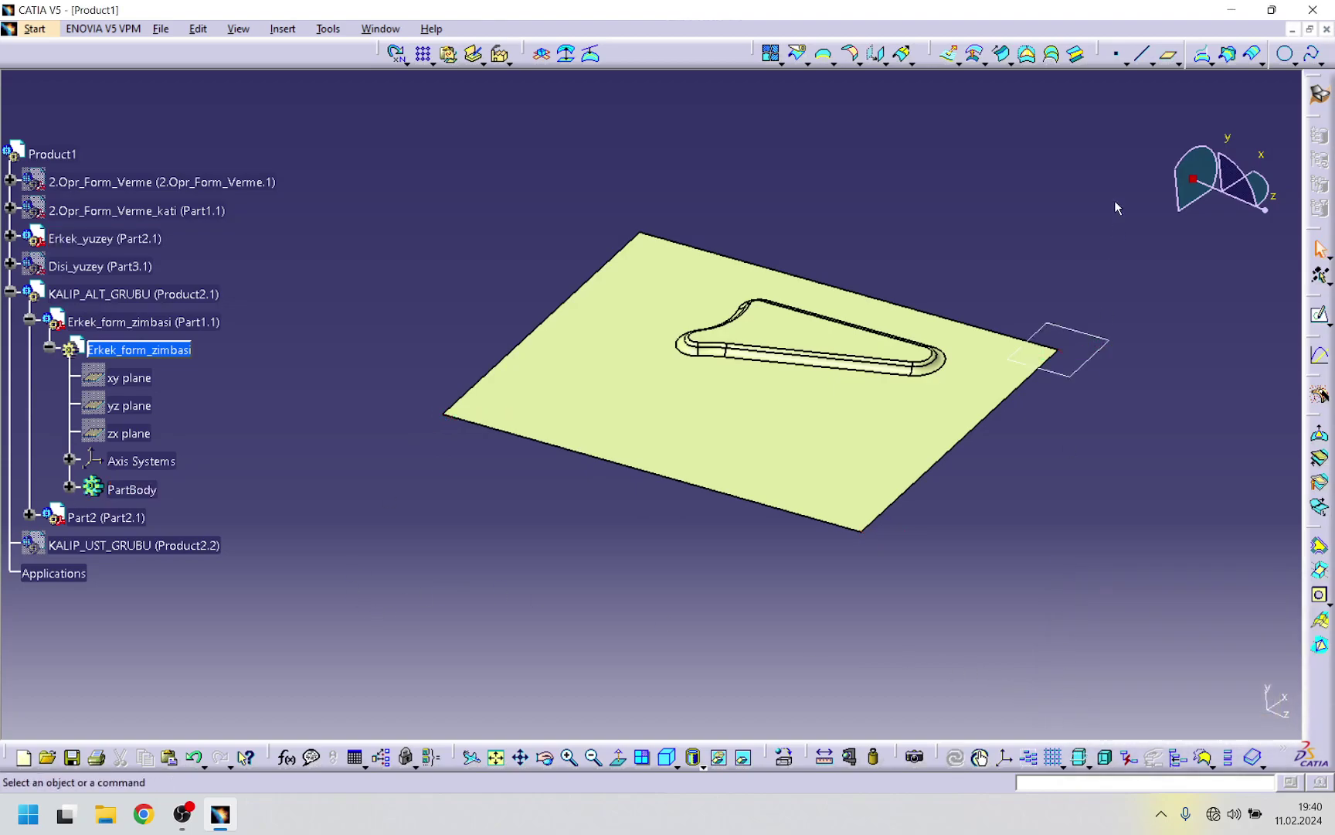
- Create a second plane offset 100 mm below the plane through the surface corners
left_click(1171, 57)
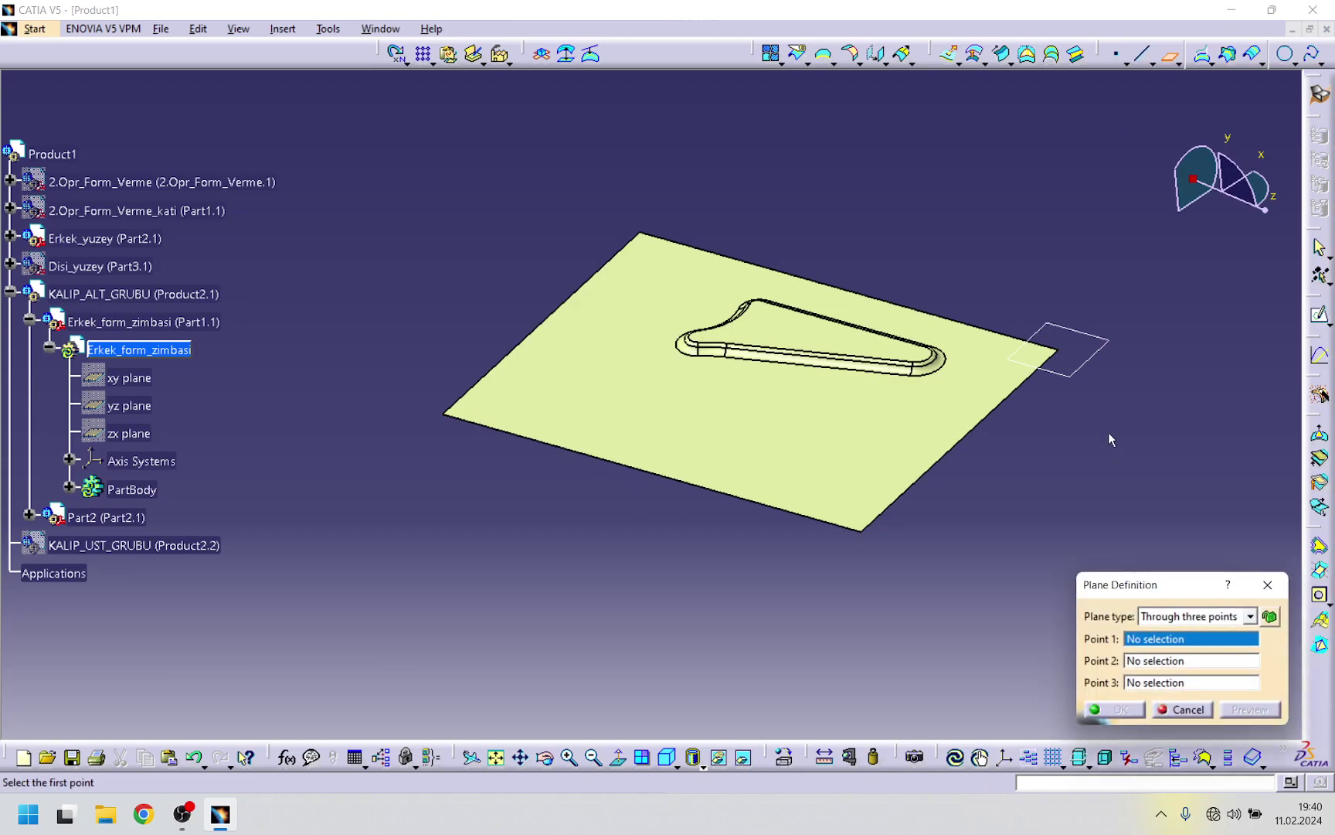
left_click(1095, 398)
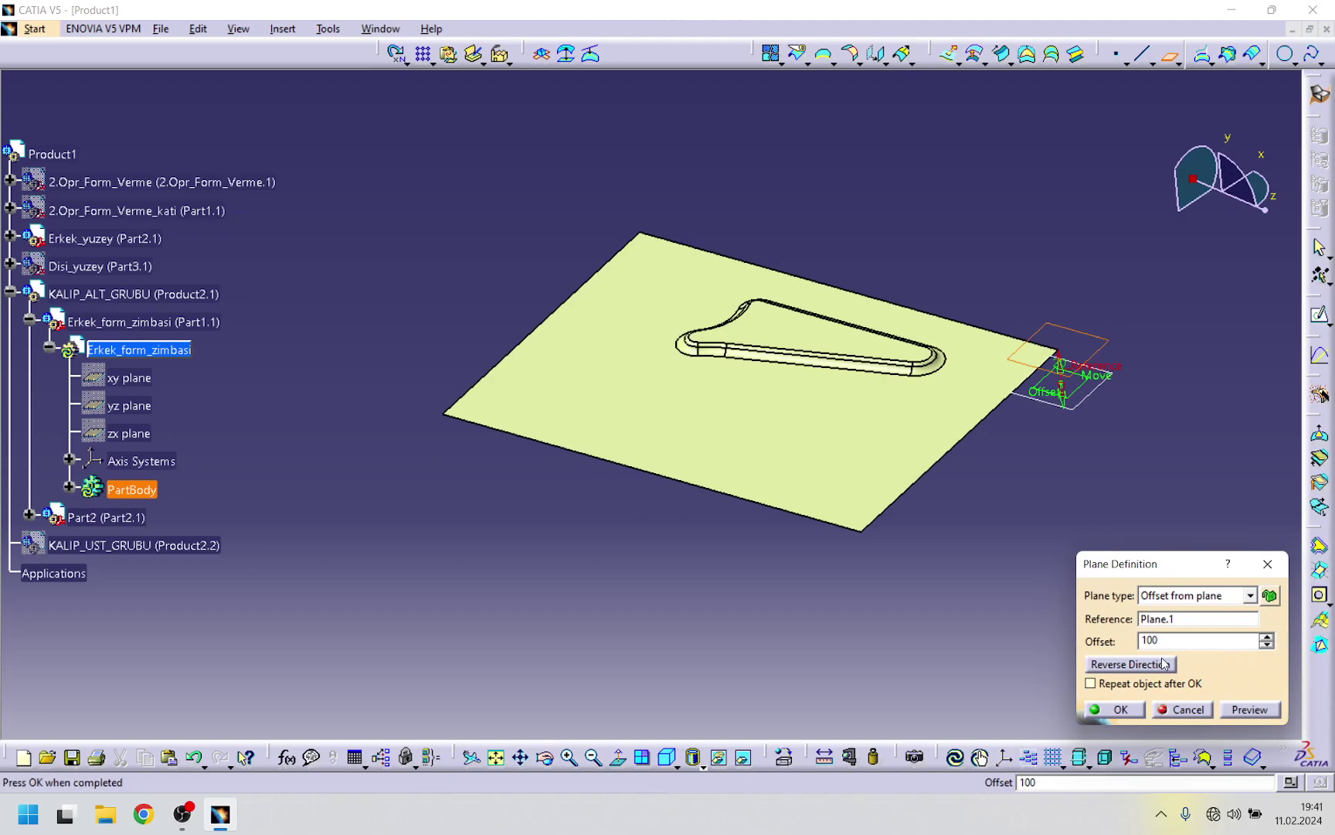
left_click(1250, 709)
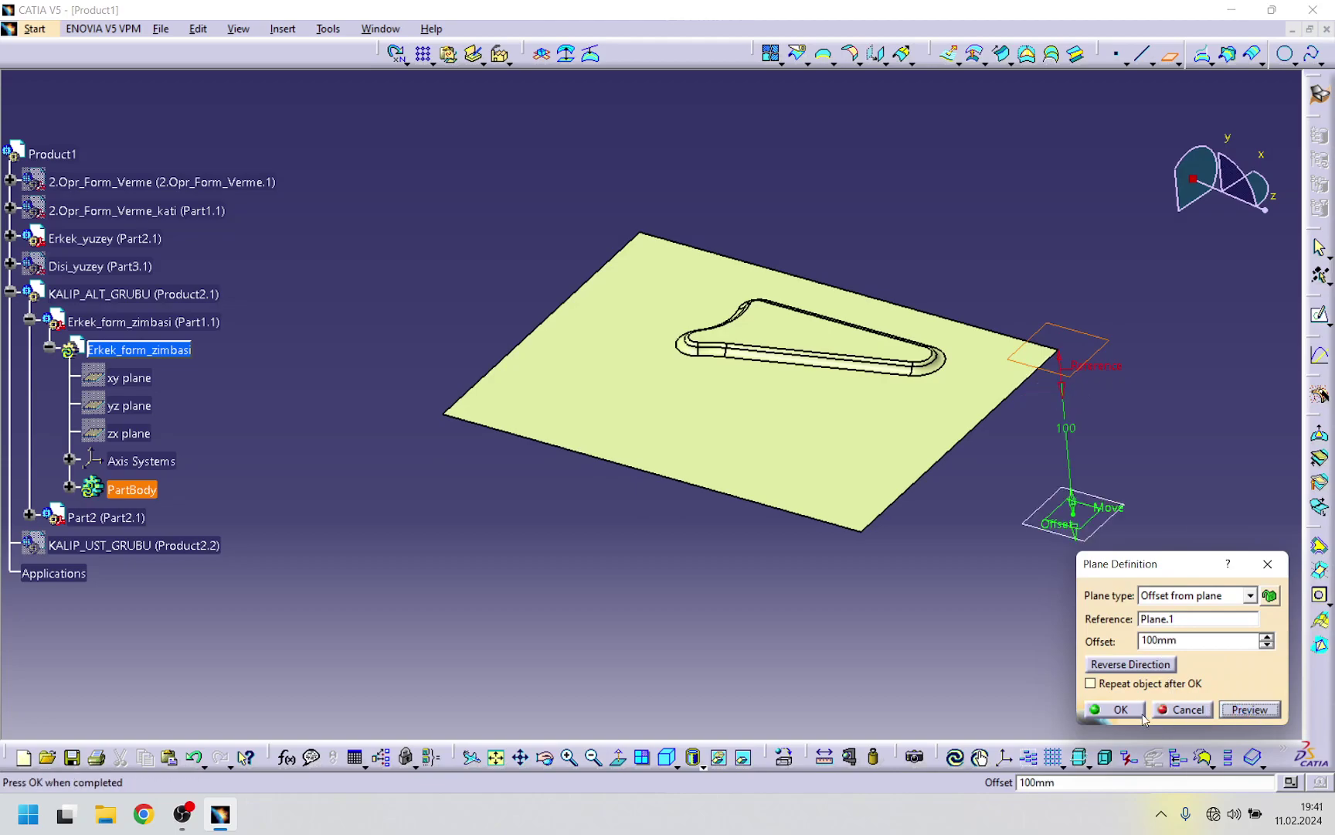
left_click(1116, 710)
- Reactivate the Erkek_form_zimbasi part and set its PartBody as the in-work object again
middle_click_drag(669, 567, 700, 446)
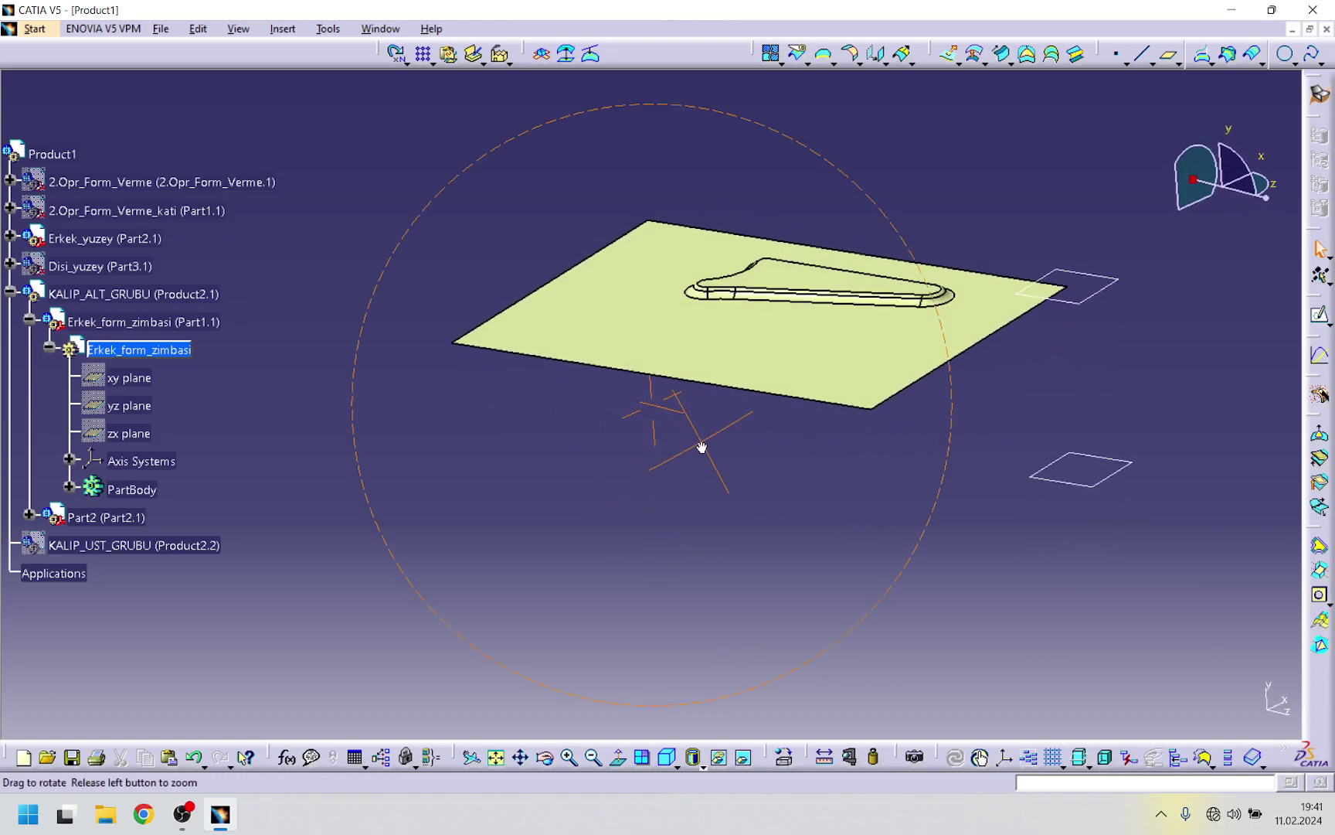
double_click(144, 323)
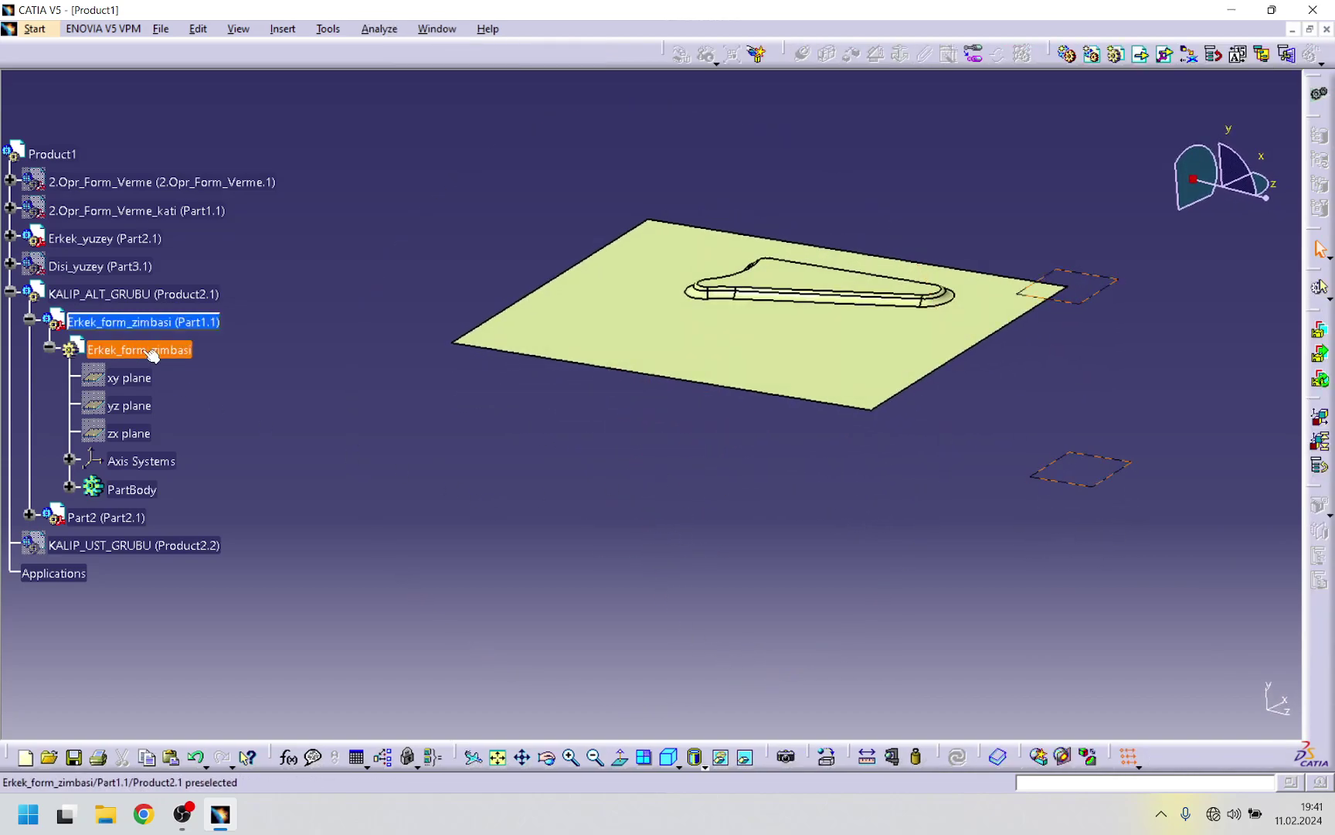
right_click(128, 489)
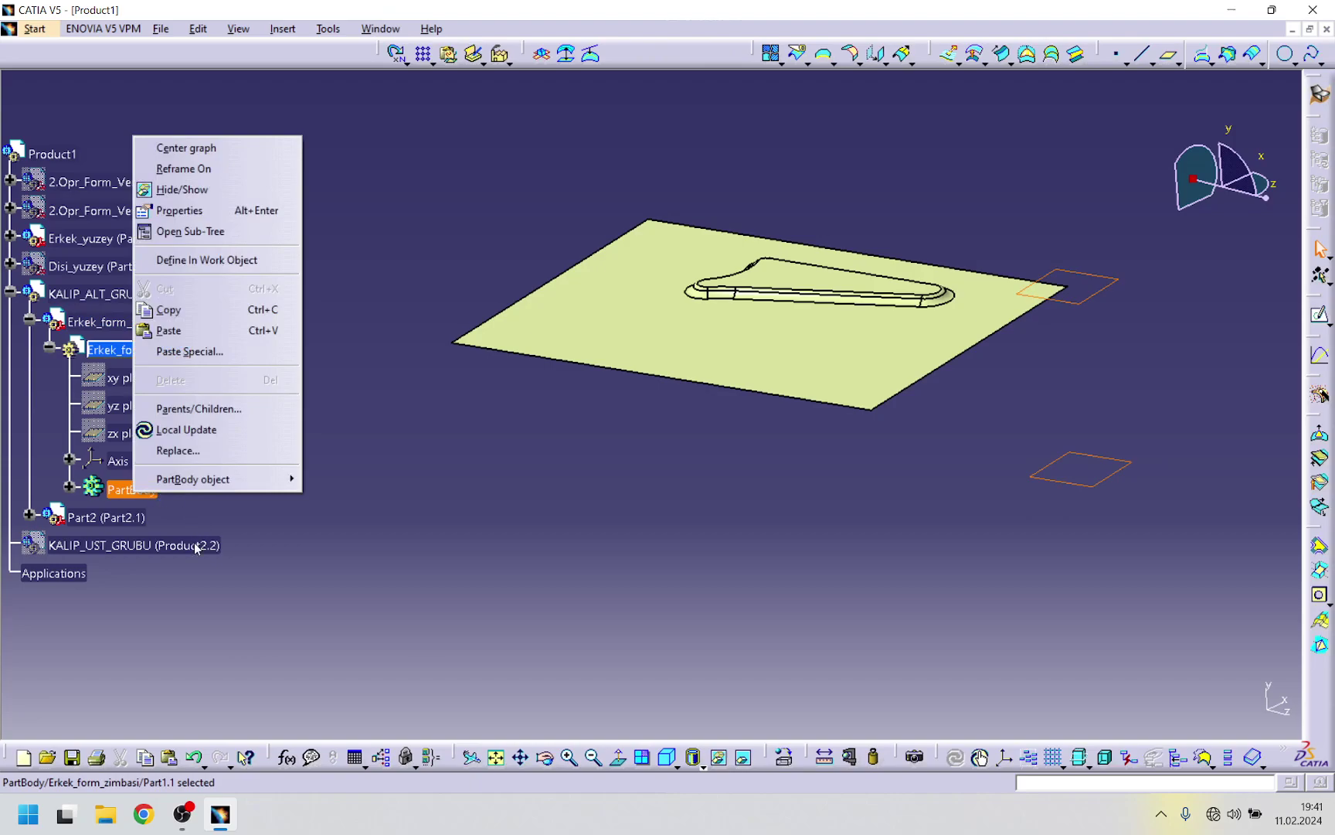
left_click(213, 268)
- Open a sketch on the lower plane offset 100 mm from the surface, within Erkek_form_zimbasi
middle_click_drag(642, 440, 665, 433)
left_click(1066, 480)
left_click(1320, 316)
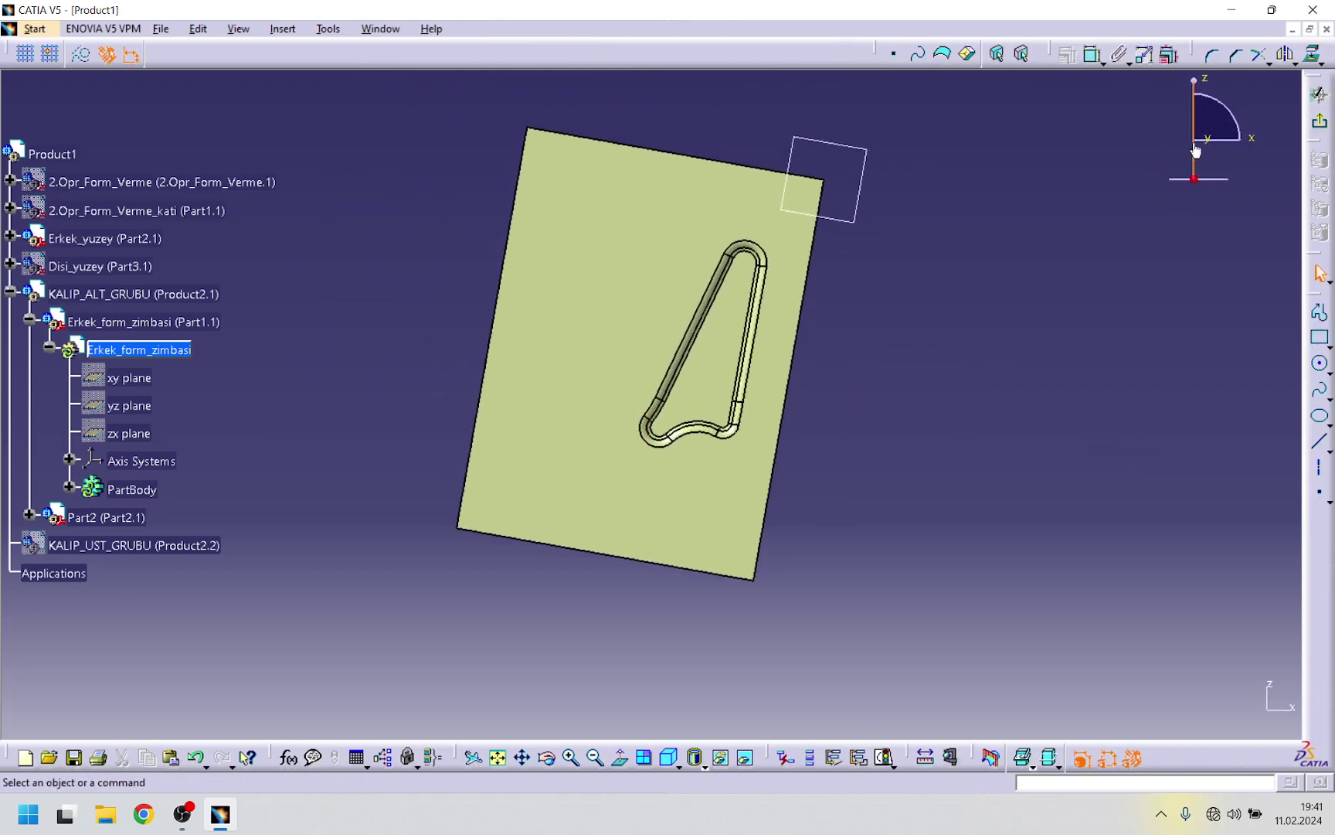
mouse_move(755, 396)
middle_mouse_down()
mouse_move(709, 453)
mouse_move(730, 328)
mouse_move(650, 530)
mouse_move(703, 408)
middle_mouse_up()
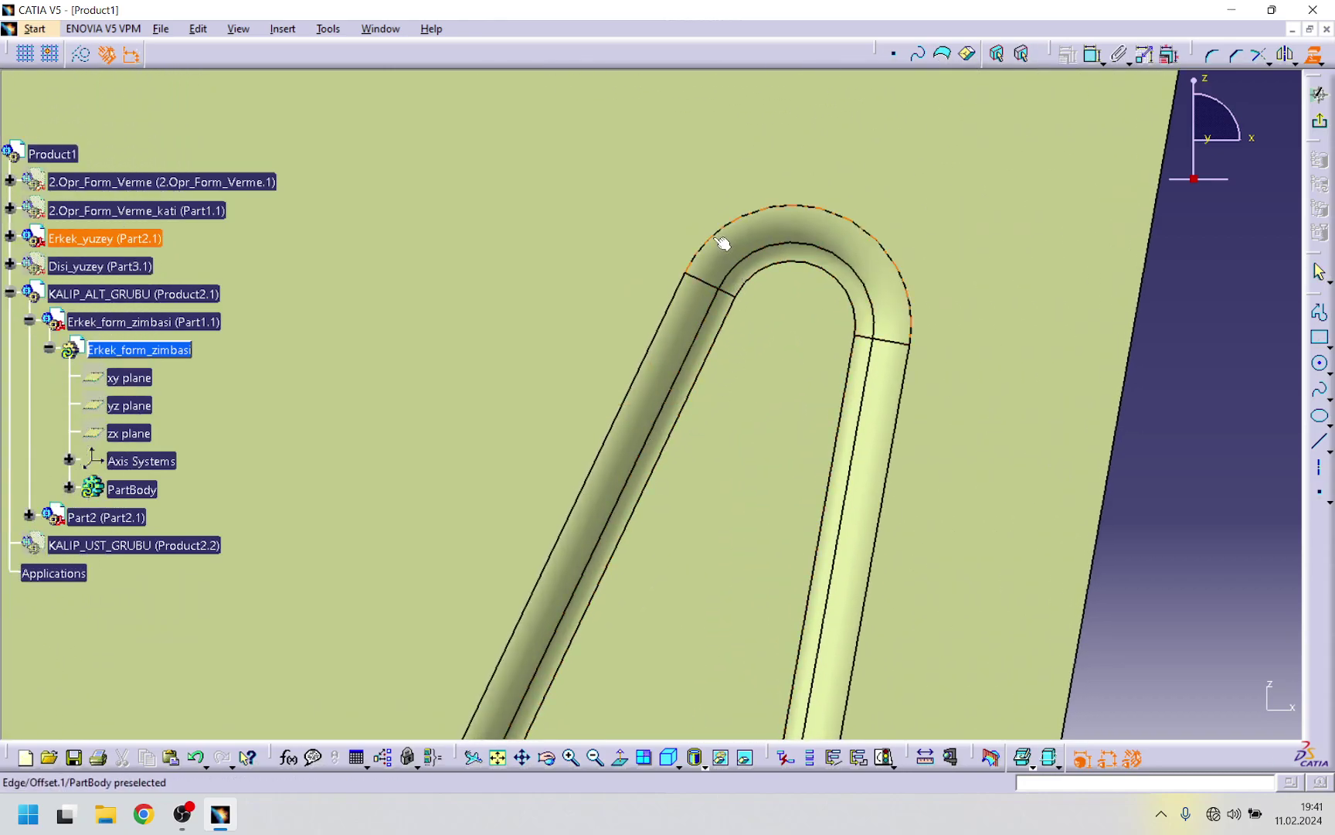
- Project the edges of the middle contour running around the form's wall on Erkek_yuzey onto the sketch plane as a closed profile
left_click(724, 284)
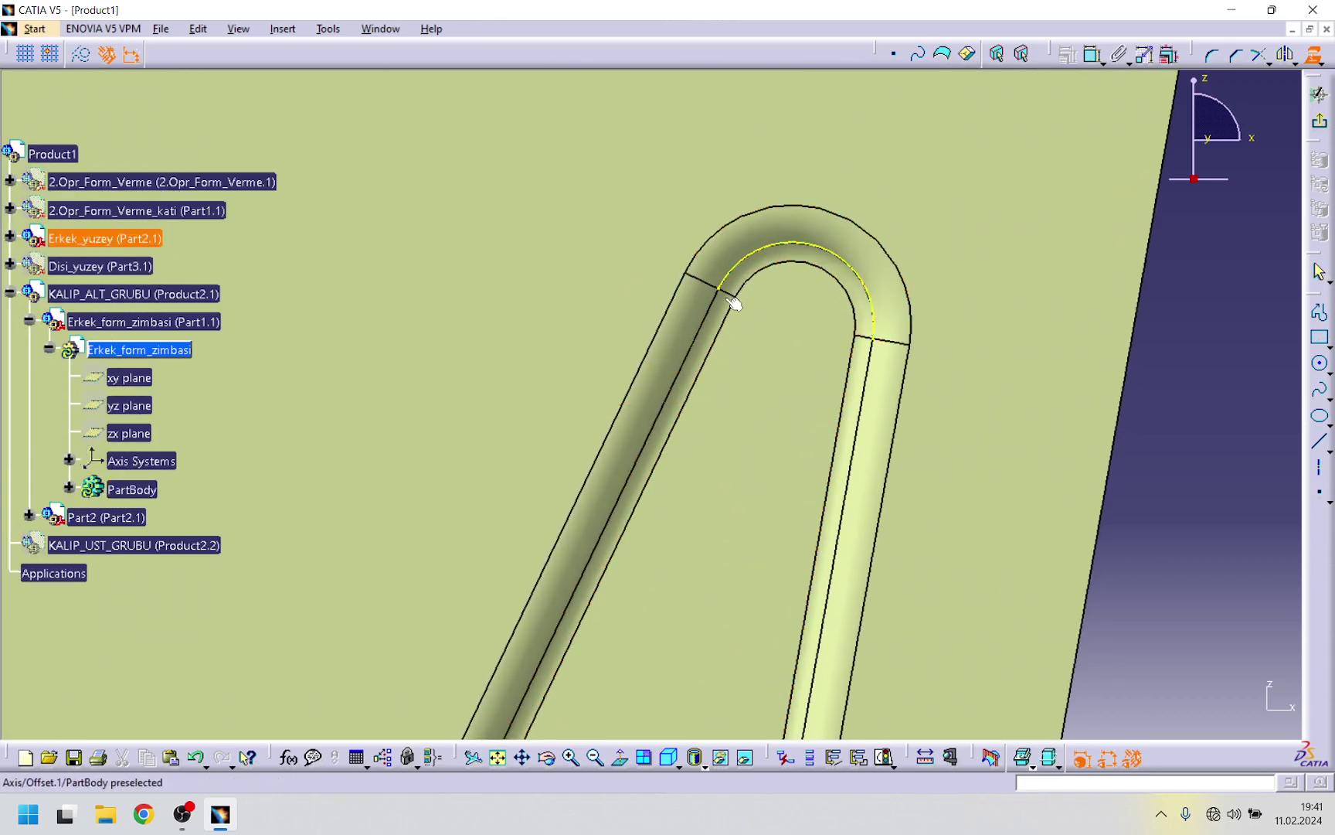
left_click(719, 311)
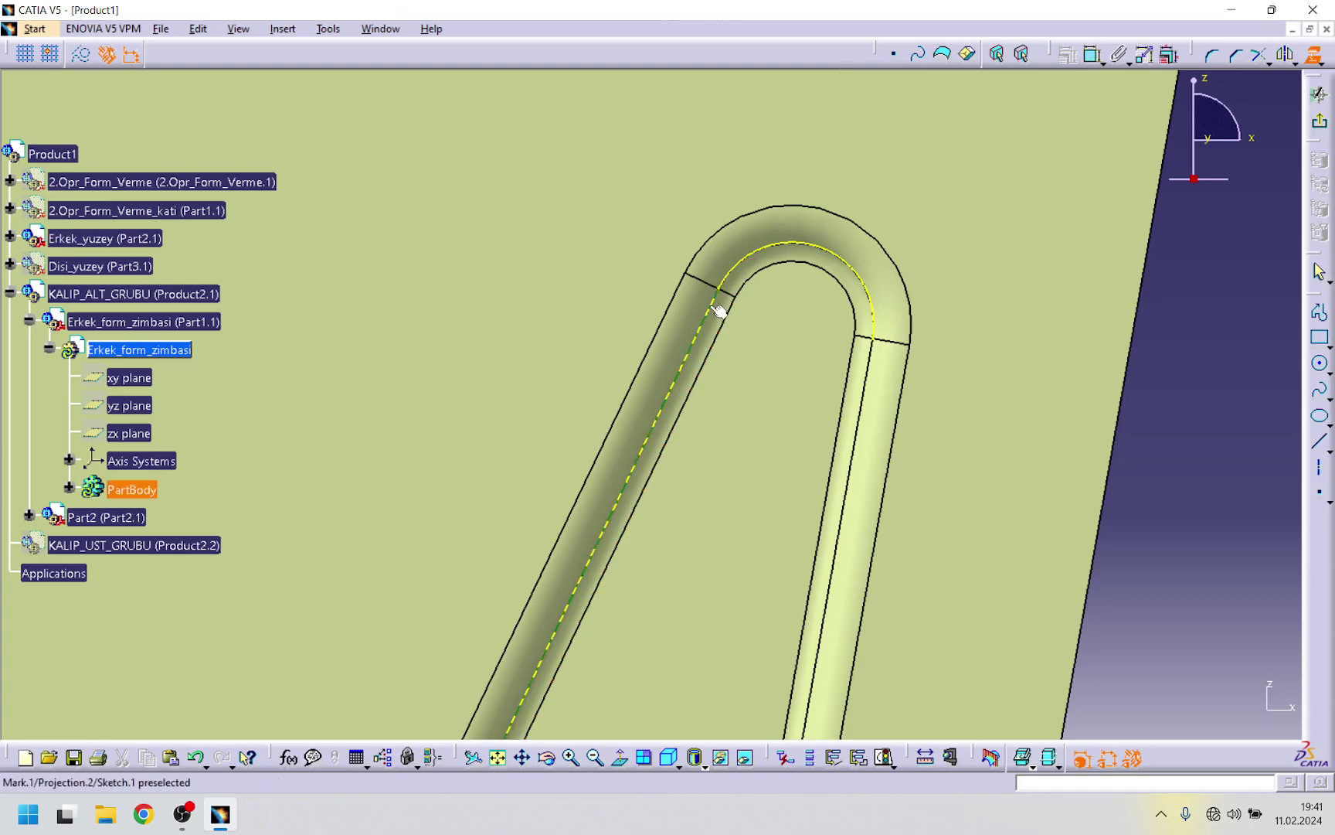
left_click(881, 366)
mouse_move(870, 361)
middle_mouse_down()
mouse_move(778, 307)
mouse_move(741, 251)
mouse_move(708, 456)
mouse_move(843, 348)
middle_mouse_up()
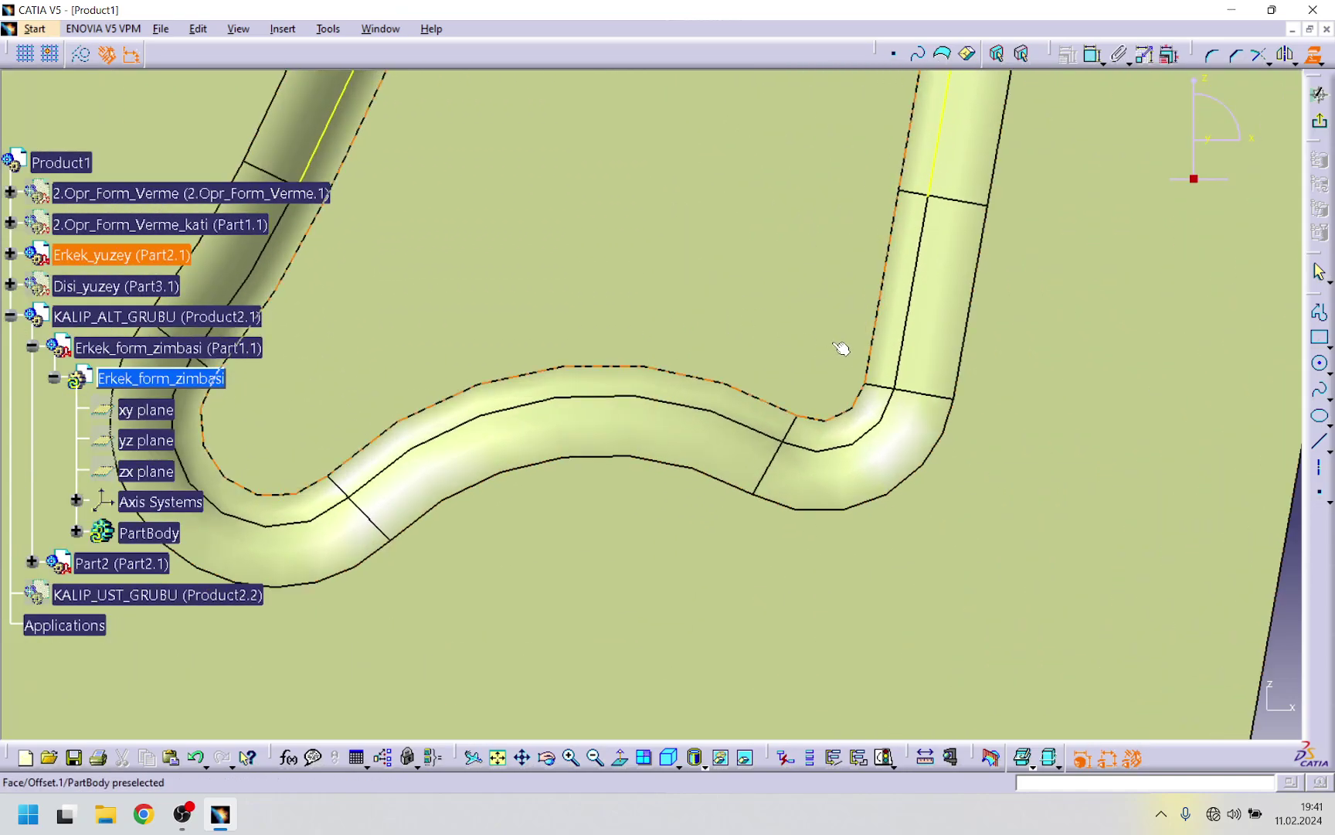
left_click(913, 312)
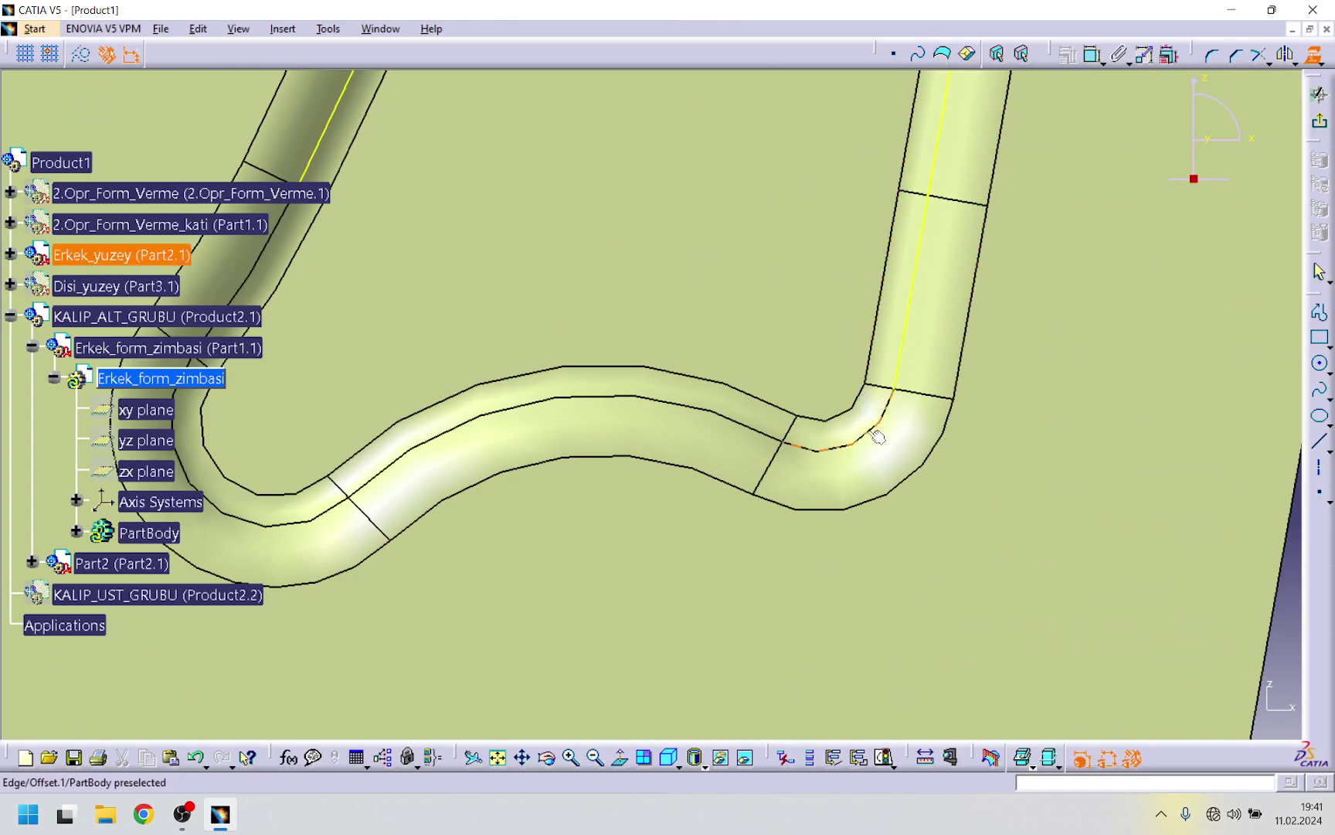
left_click(758, 433)
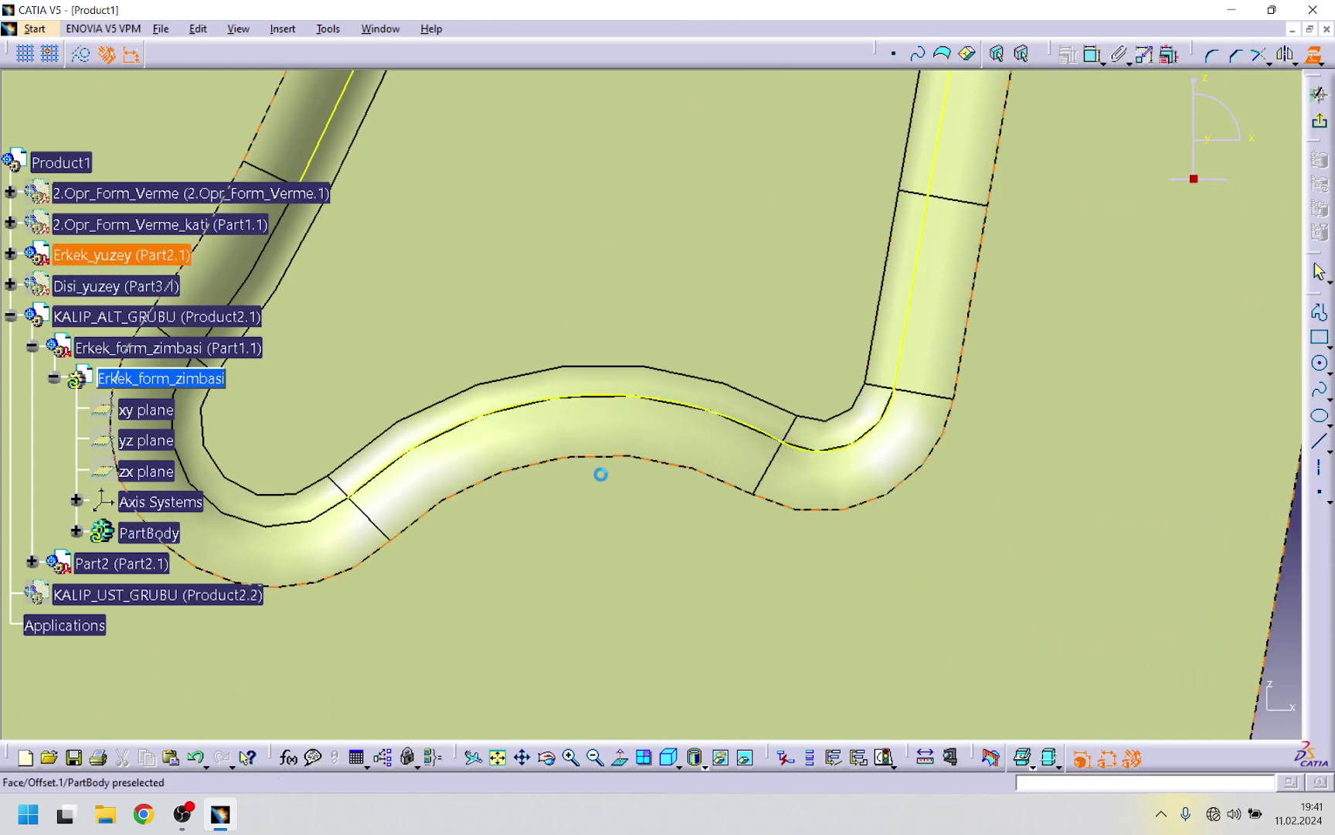
middle_click_drag(391, 502, 754, 448)
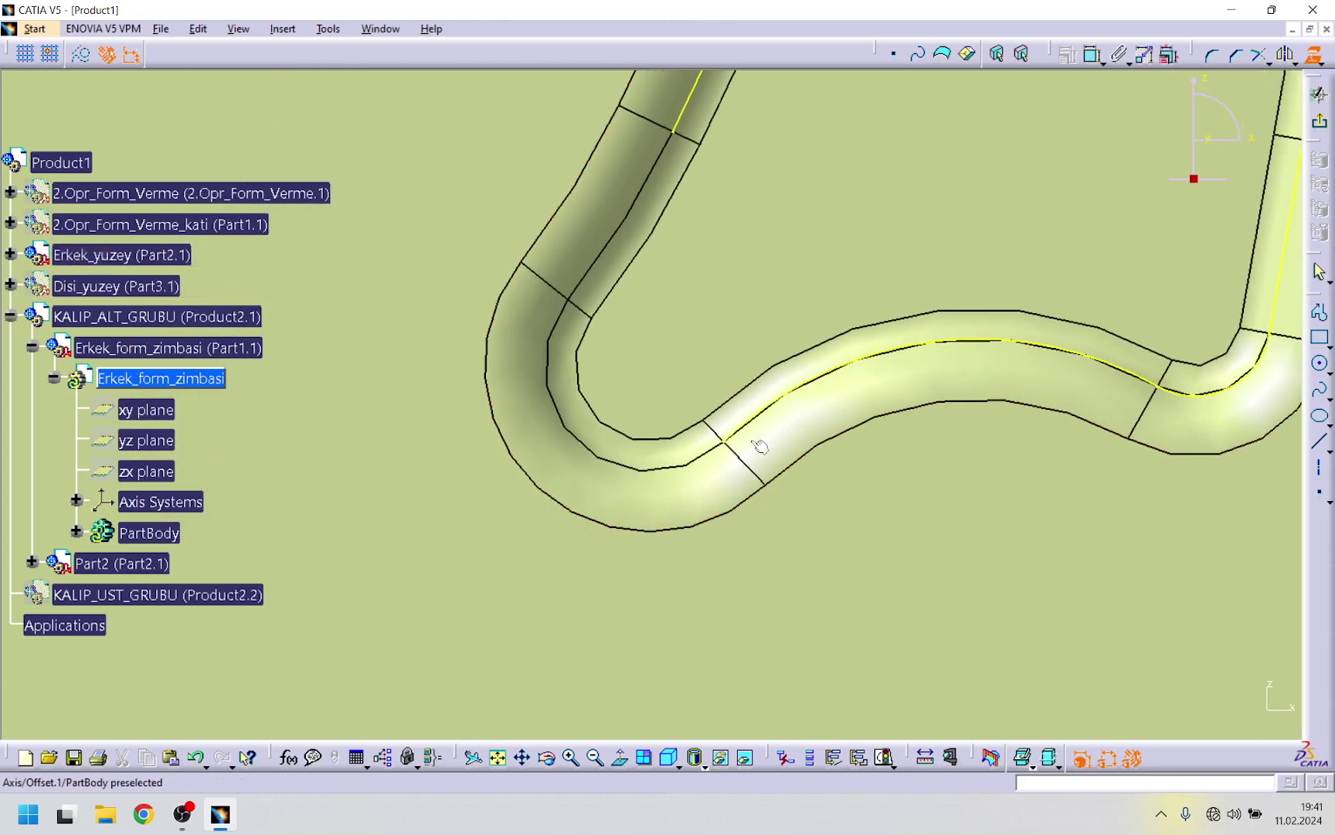
left_click(611, 261)
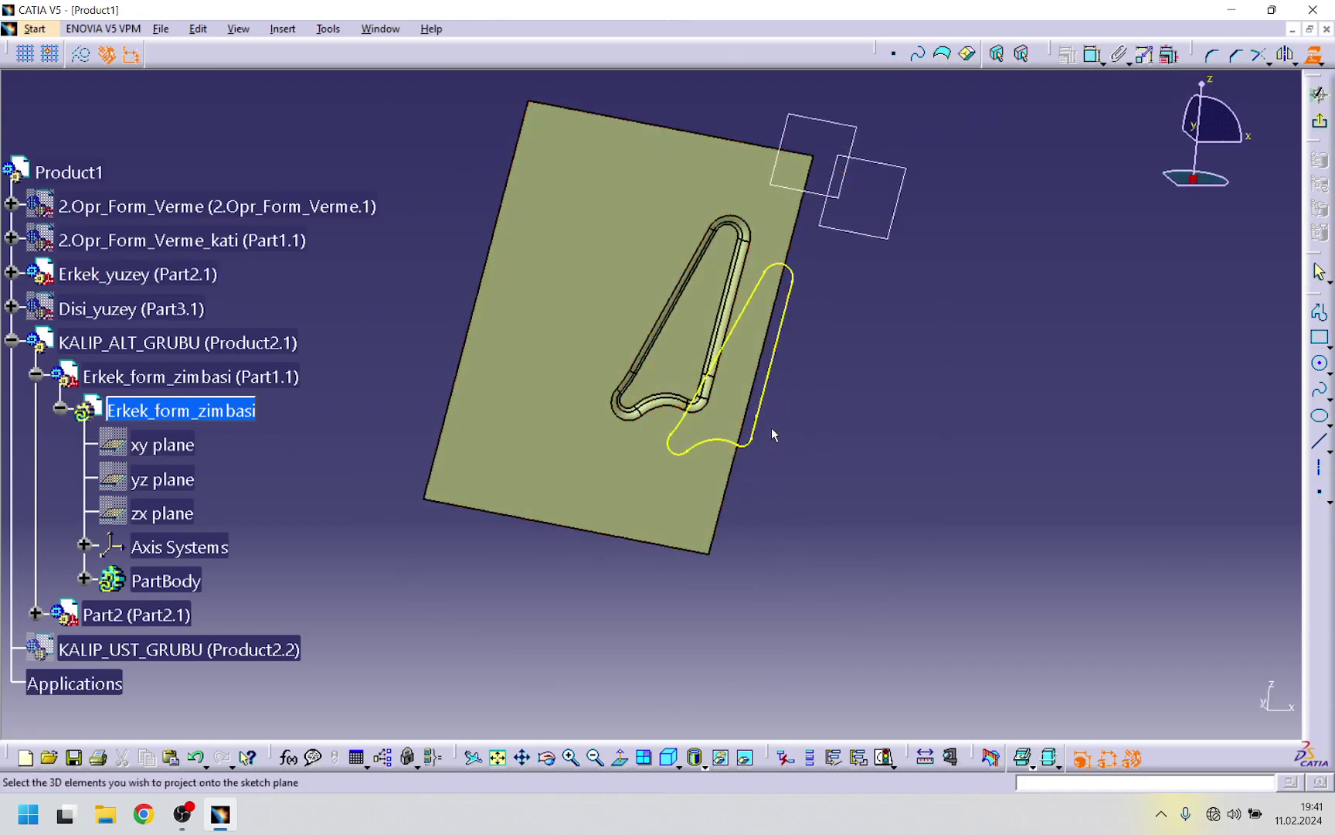
- Check the projected profile with Sketch Analysis and exit the sketch
middle_click_drag(743, 431, 781, 477)
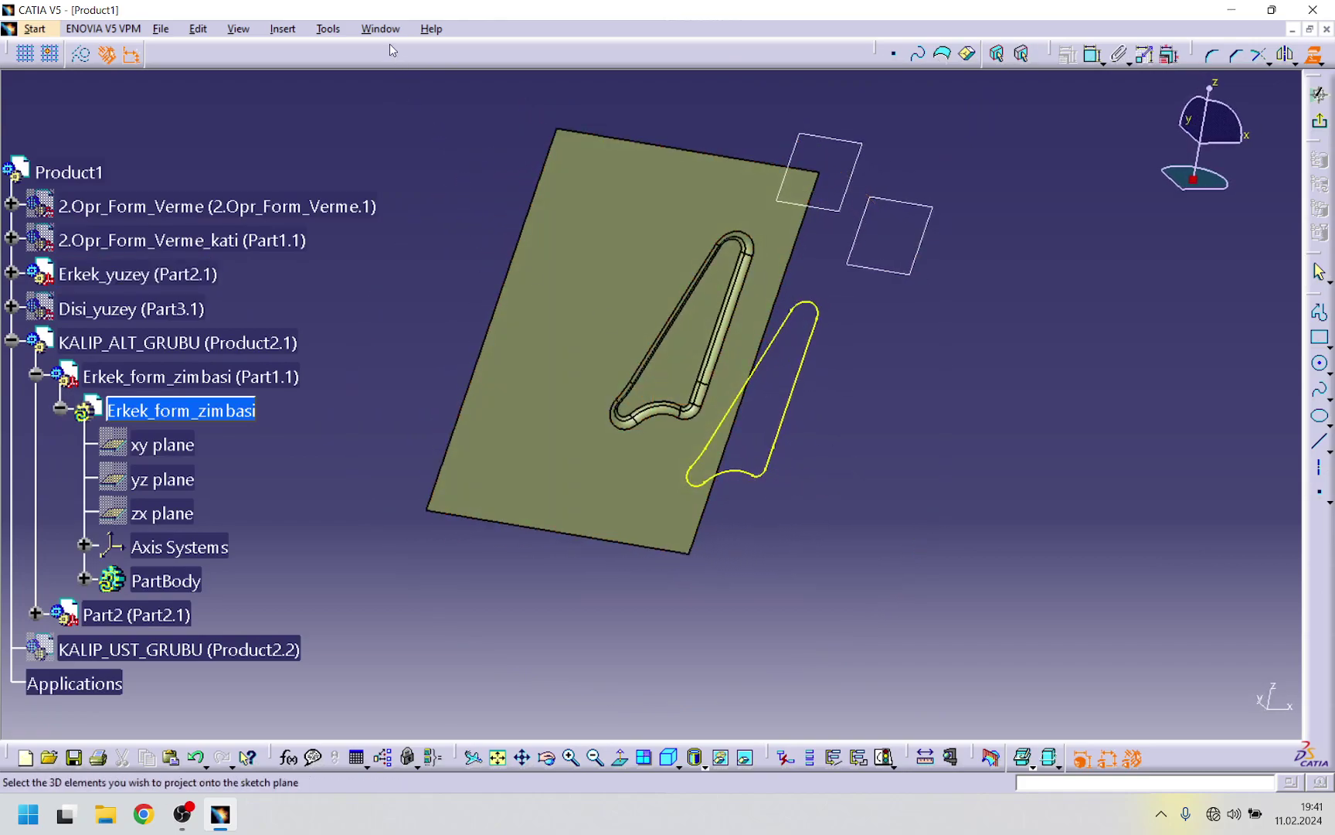
left_click(328, 28)
left_click(369, 290)
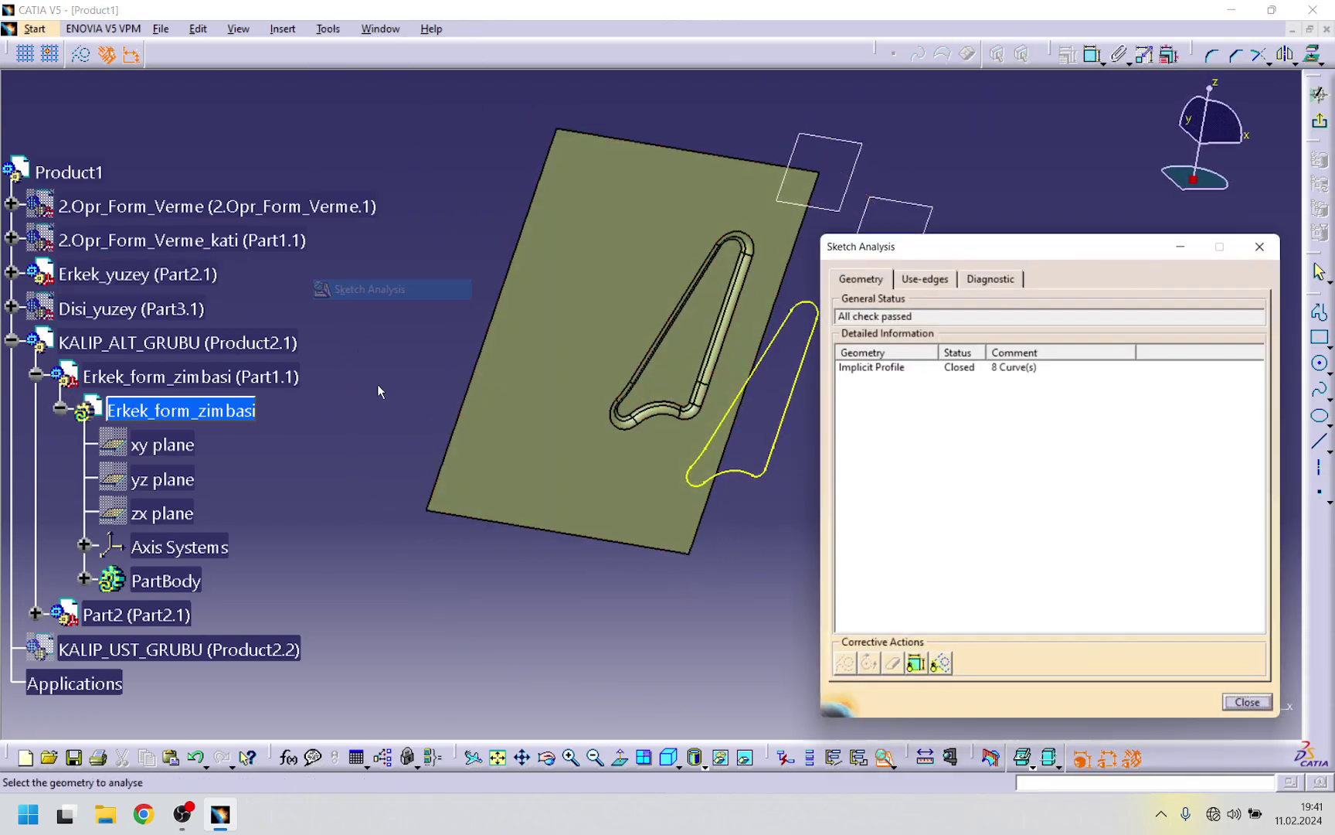
left_click(959, 368)
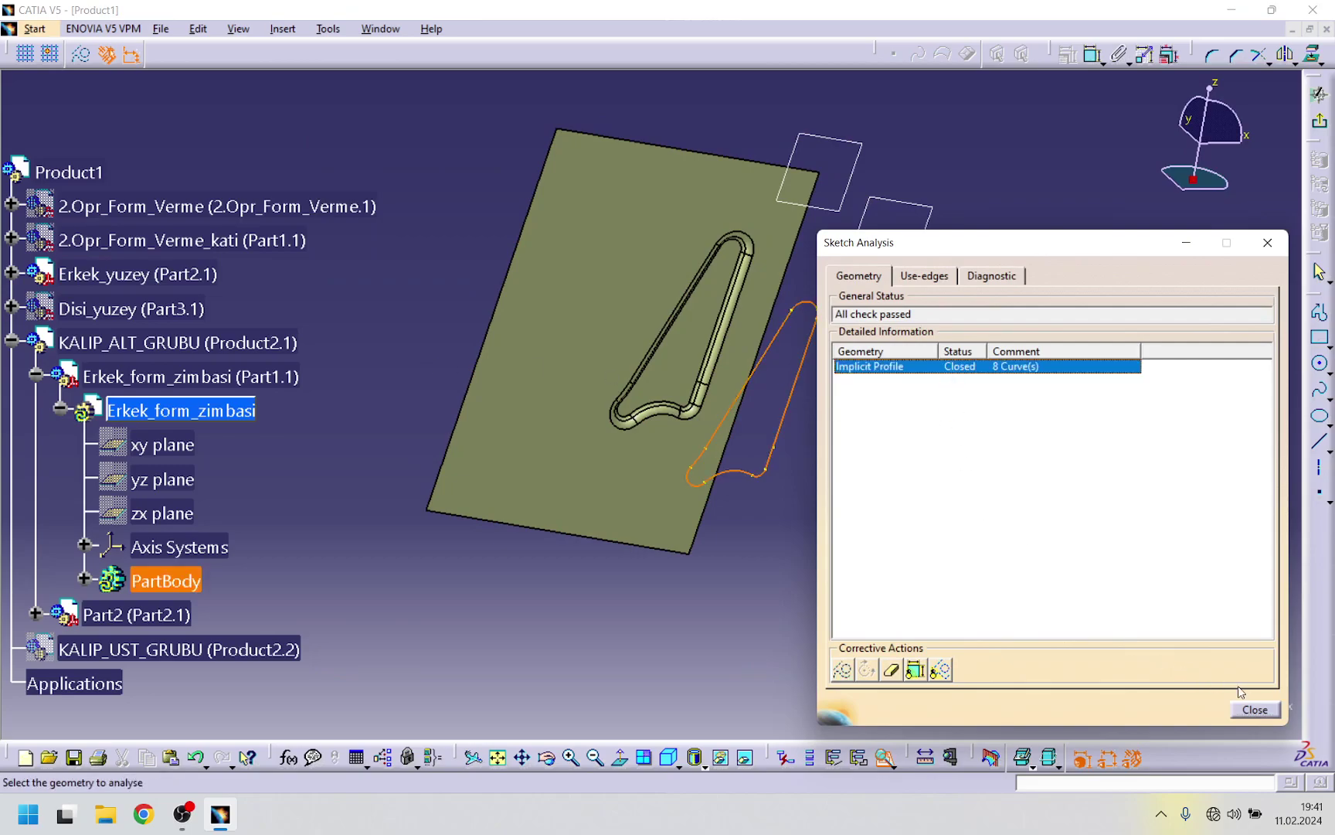
left_click(1255, 709)
left_click(1320, 92)
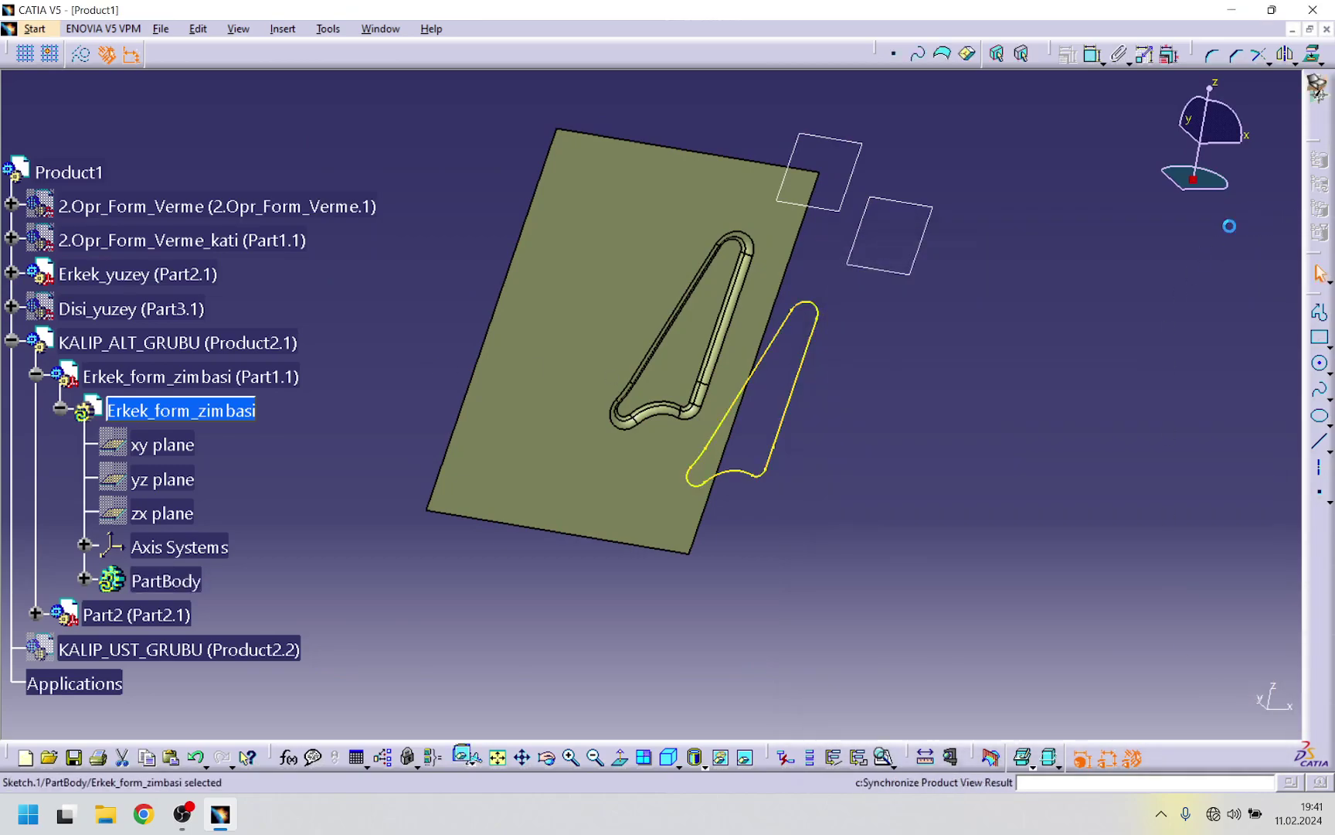
- Switch to Part Design and pad the projected profile with the Up to surface type, limited by the Erkek_yuzey surface
mouse_move(822, 426)
middle_mouse_down()
mouse_move(894, 417)
mouse_move(760, 223)
mouse_move(800, 406)
middle_mouse_up()
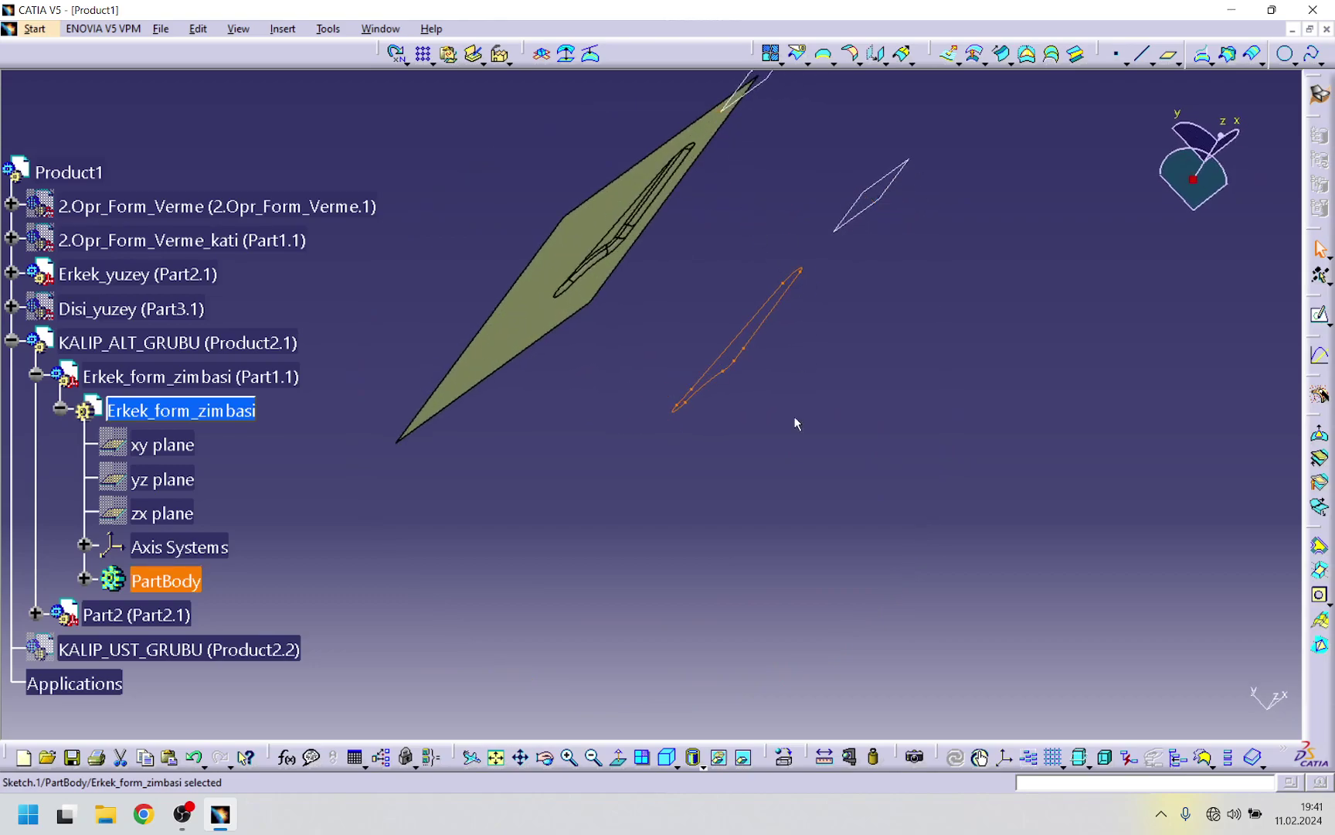
left_click(34, 29)
mouse_move(53, 71)
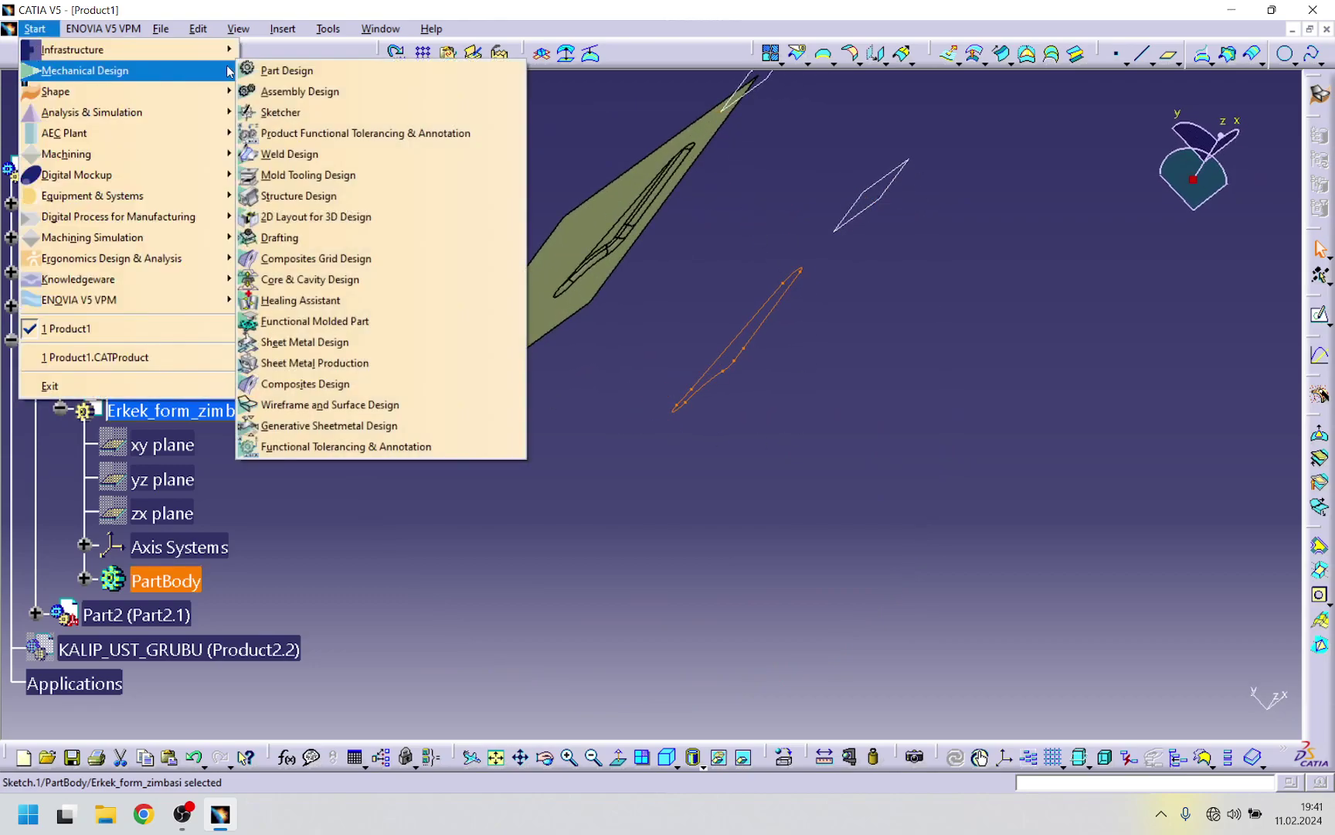
left_click(262, 69)
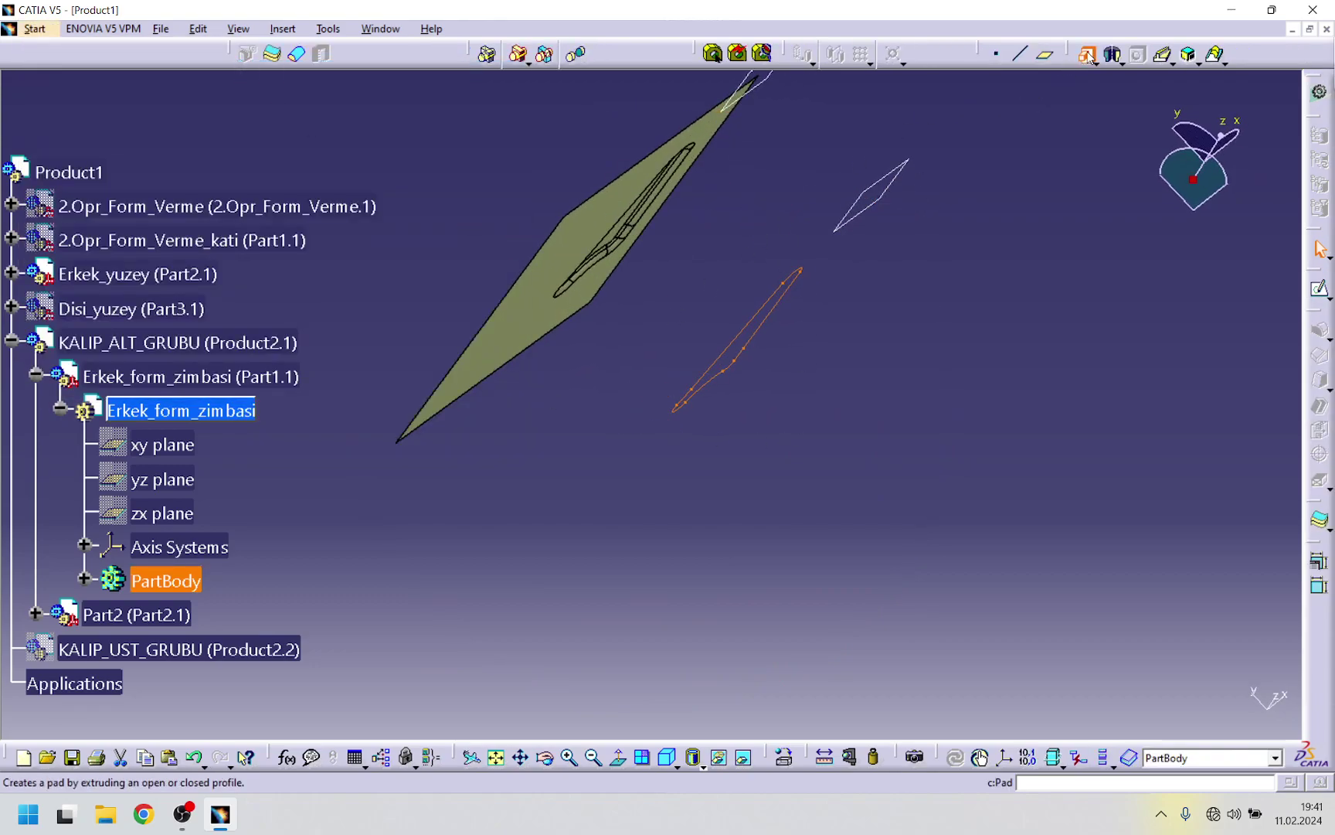
left_click(1085, 54)
left_click(1259, 485)
left_click(1182, 556)
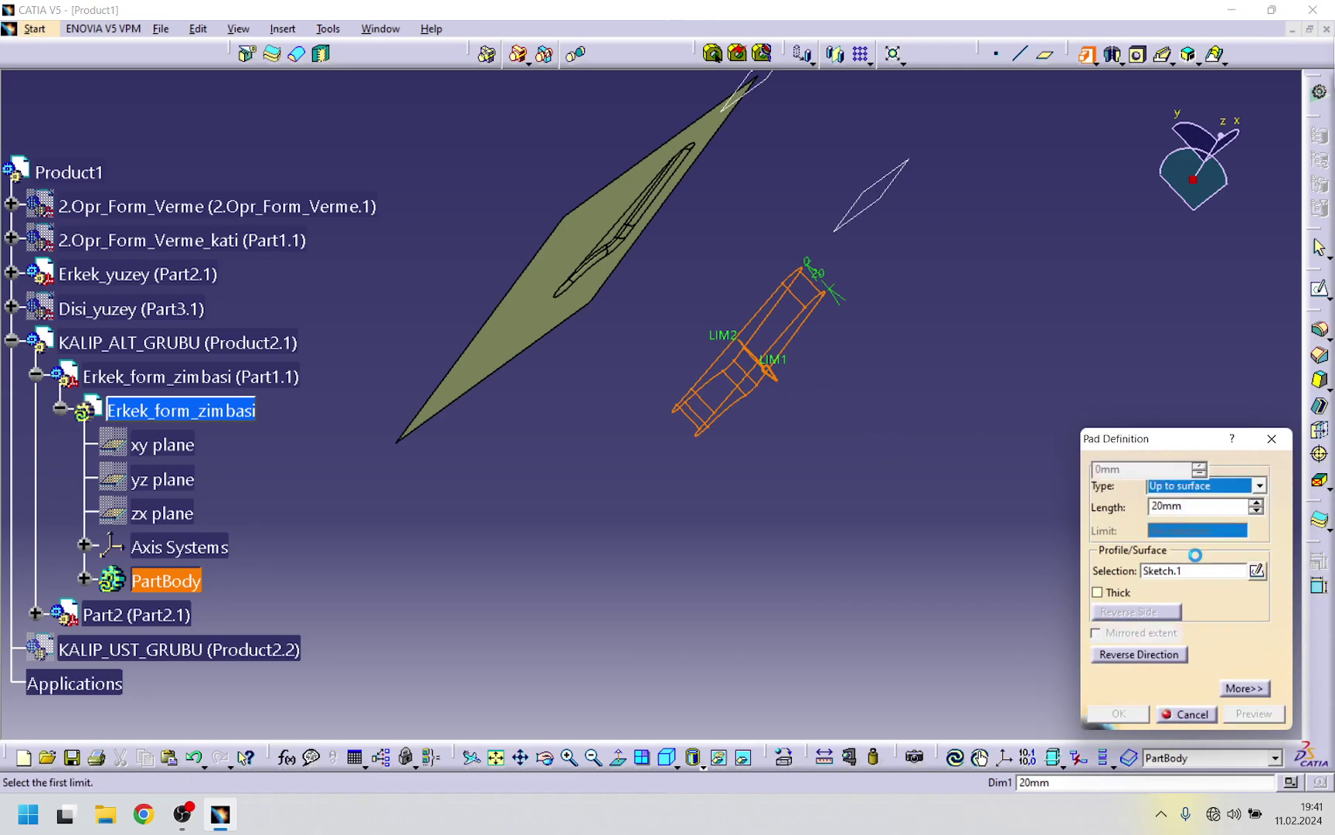
left_click(588, 252)
left_click(1122, 720)
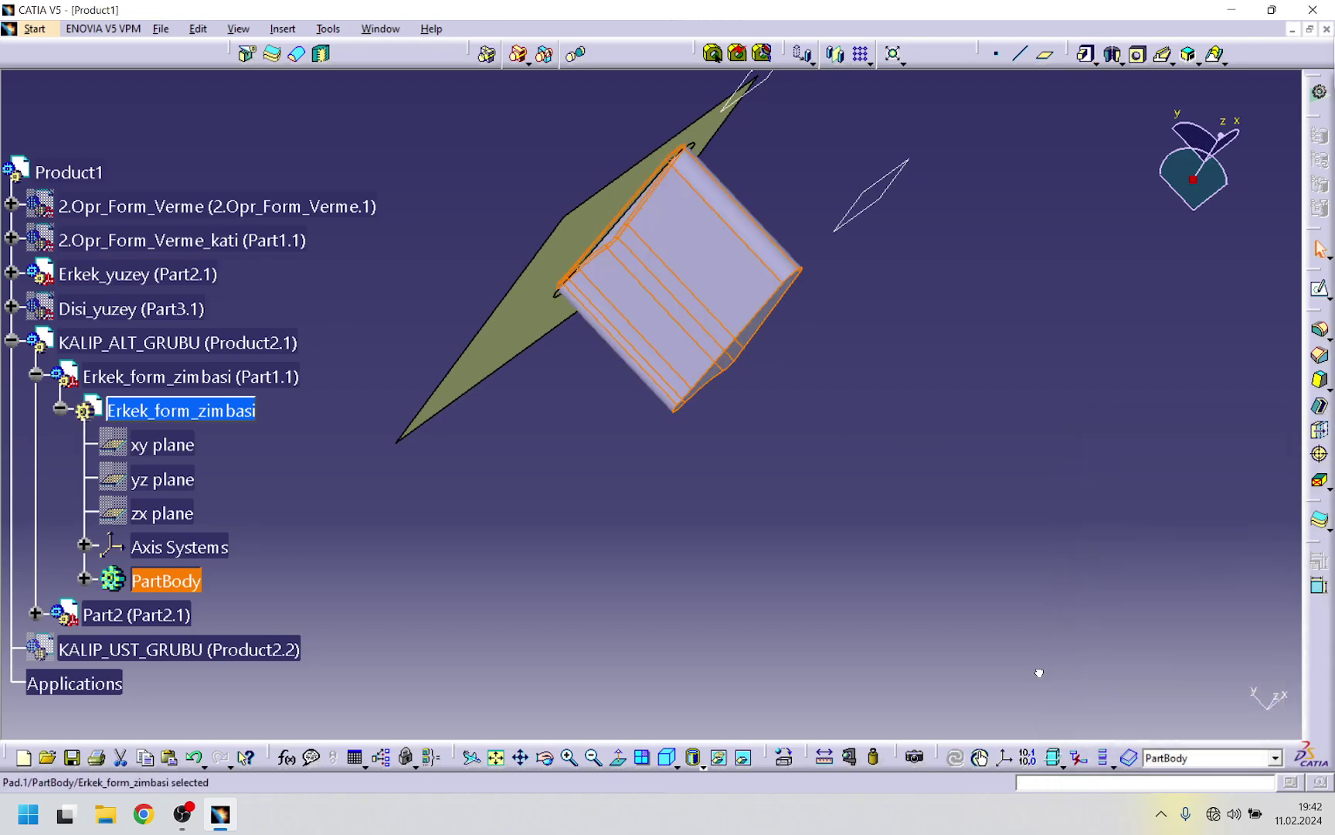
- Temporarily hide Erkek_yuzey to examine the padded punch body, and show the surface again
middle_click_drag(838, 335, 699, 410)
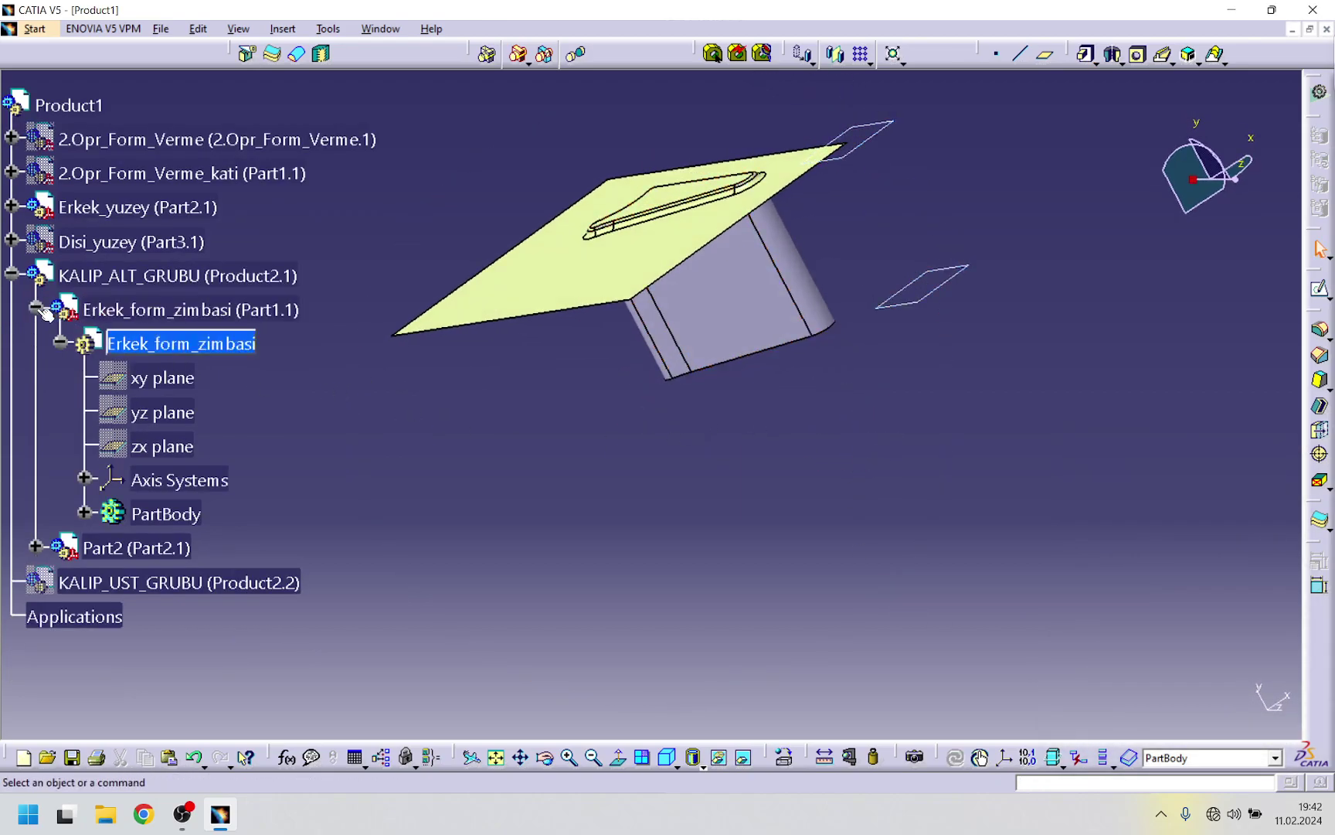
right_click(176, 206)
left_click(213, 262)
middle_click_drag(562, 161, 582, 253)
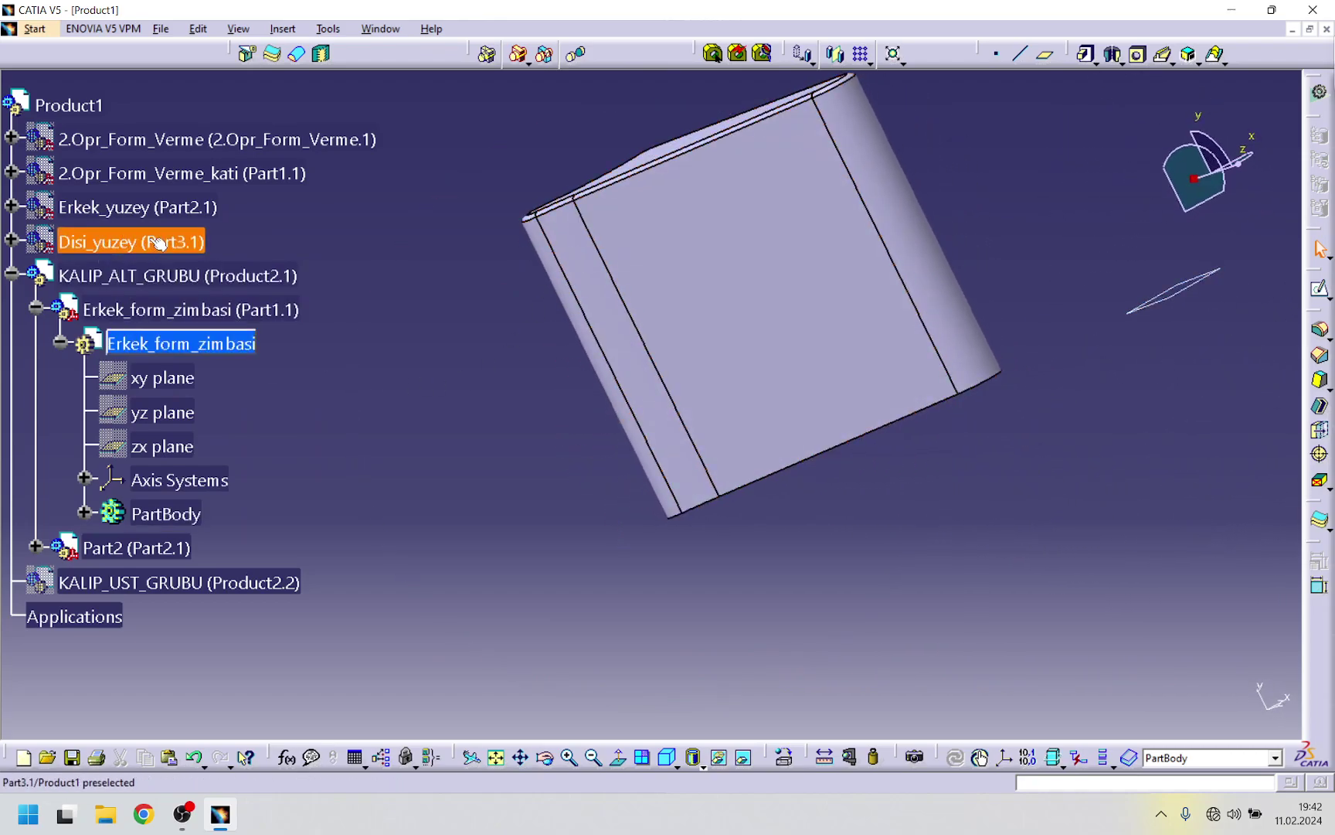
right_click(162, 219)
left_click(224, 268)
middle_click_drag(618, 371, 661, 336)
scroll(408, 442, "down", 3)
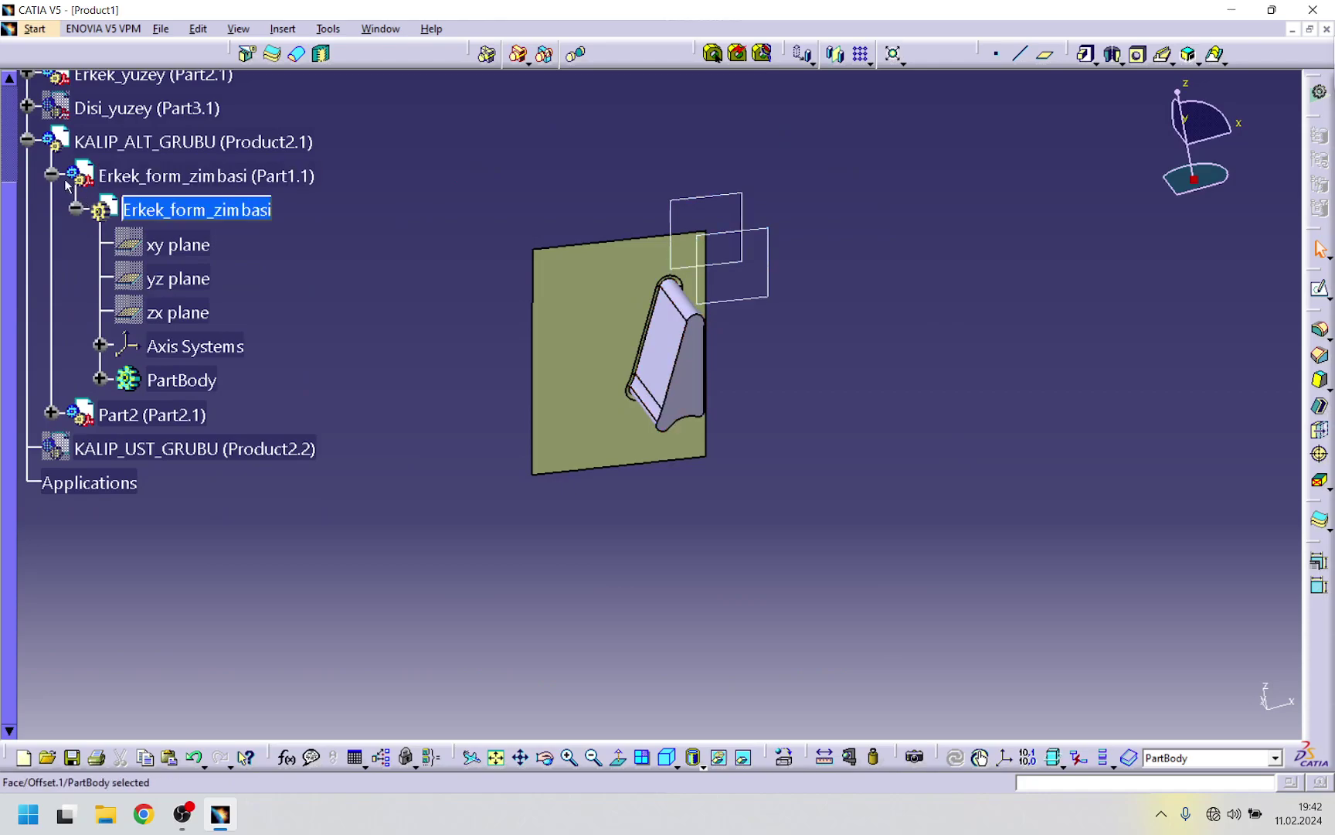
- Change the part number of Part2 in KALIP_ALT_GRUBU to Baski_&_siyirici_plakasi
left_click(52, 174)
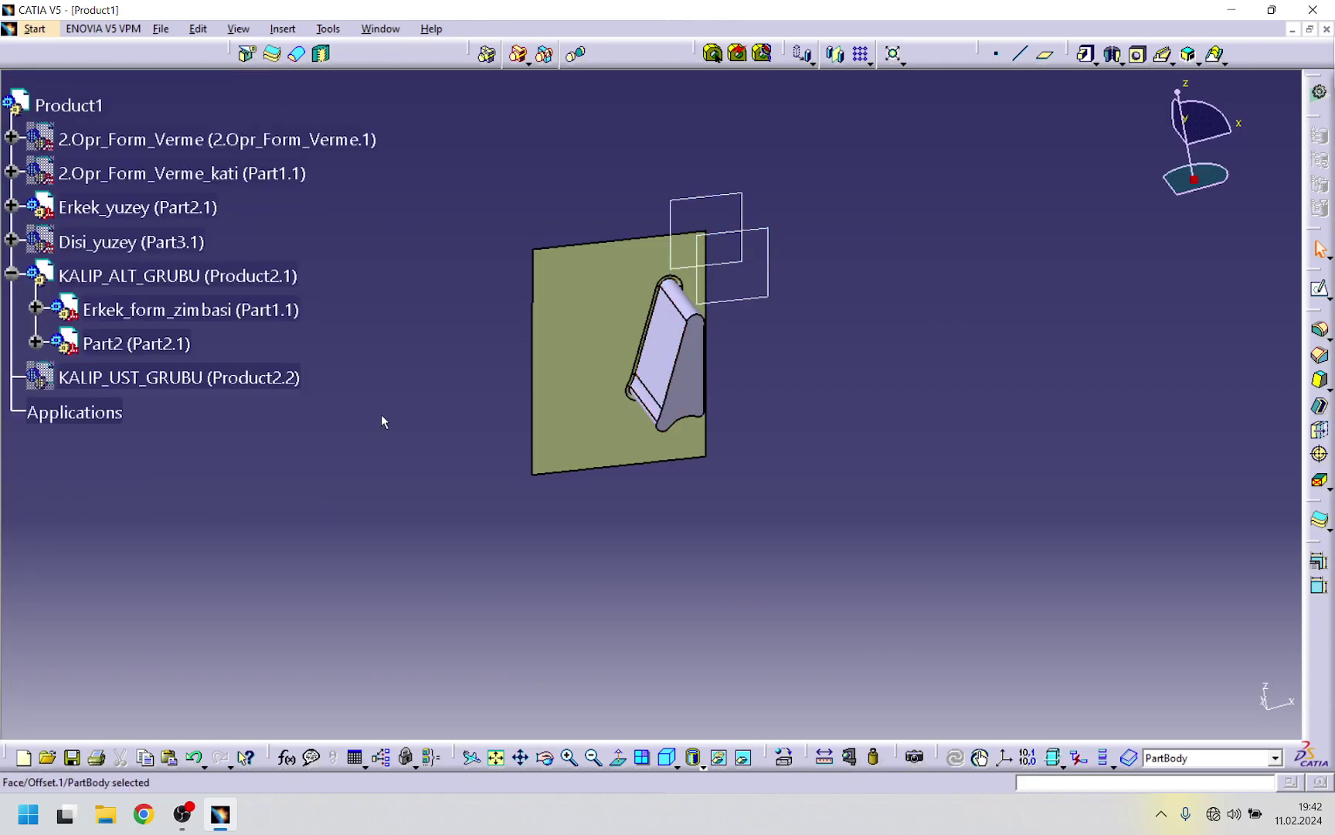
left_click(147, 343)
right_click(146, 343)
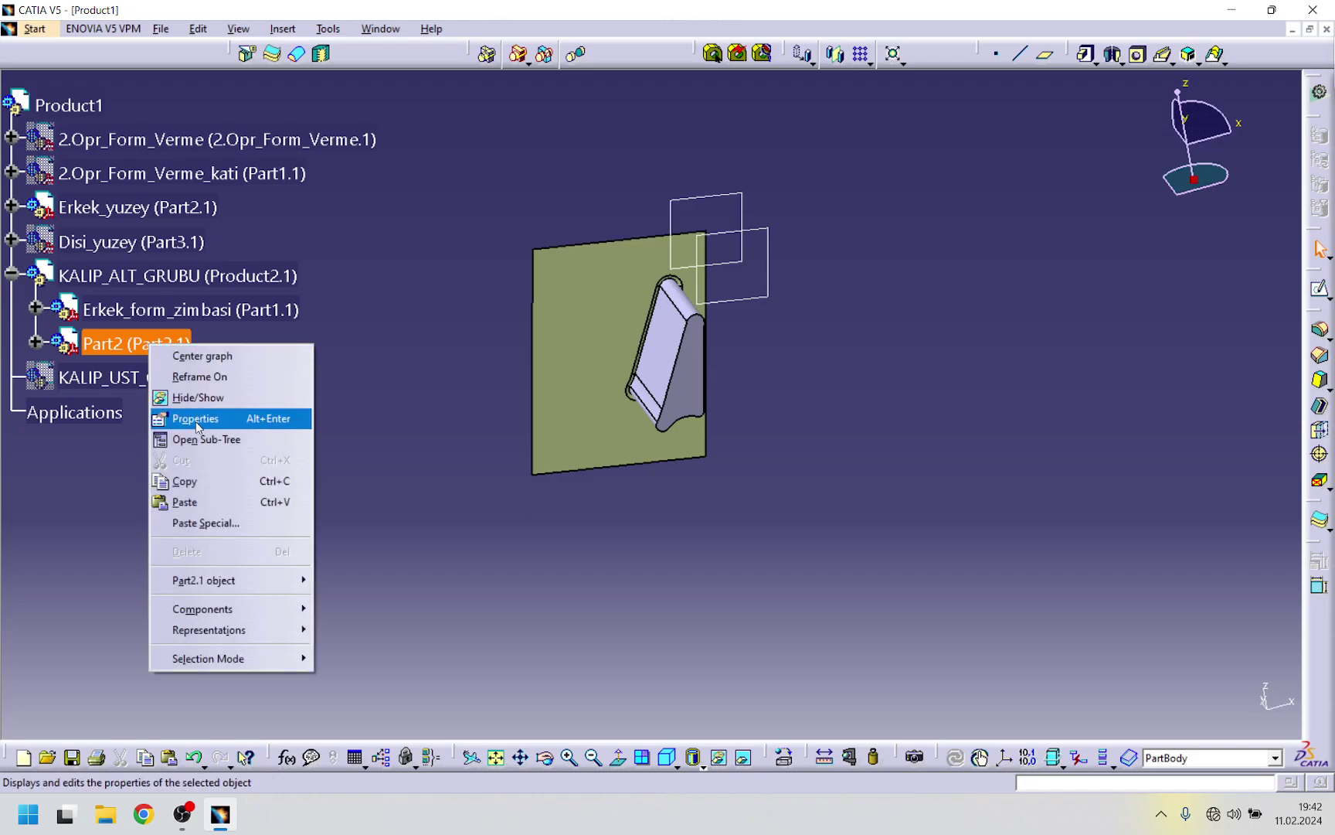
left_click(279, 418)
double_click(1045, 495)
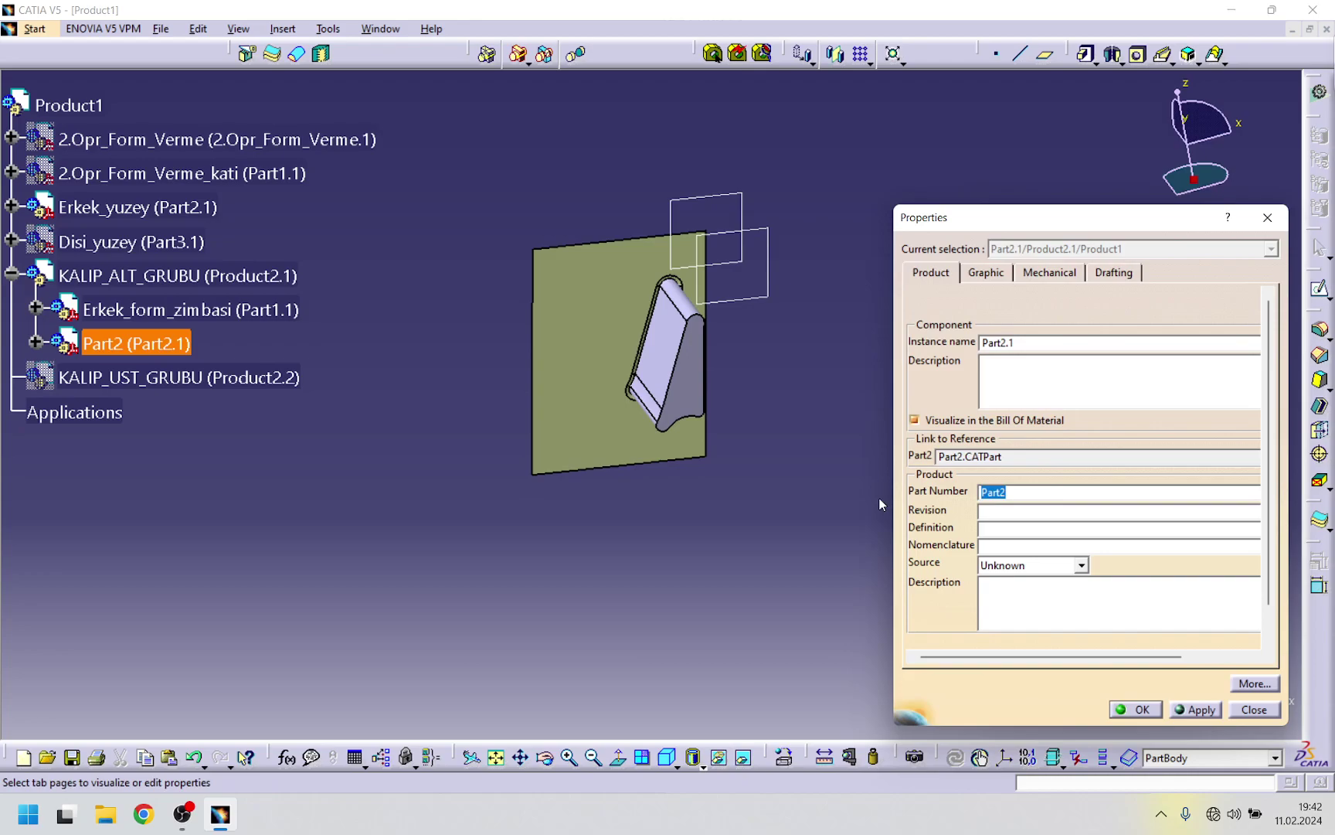
type("Baski_&_siyirici_plakasi")
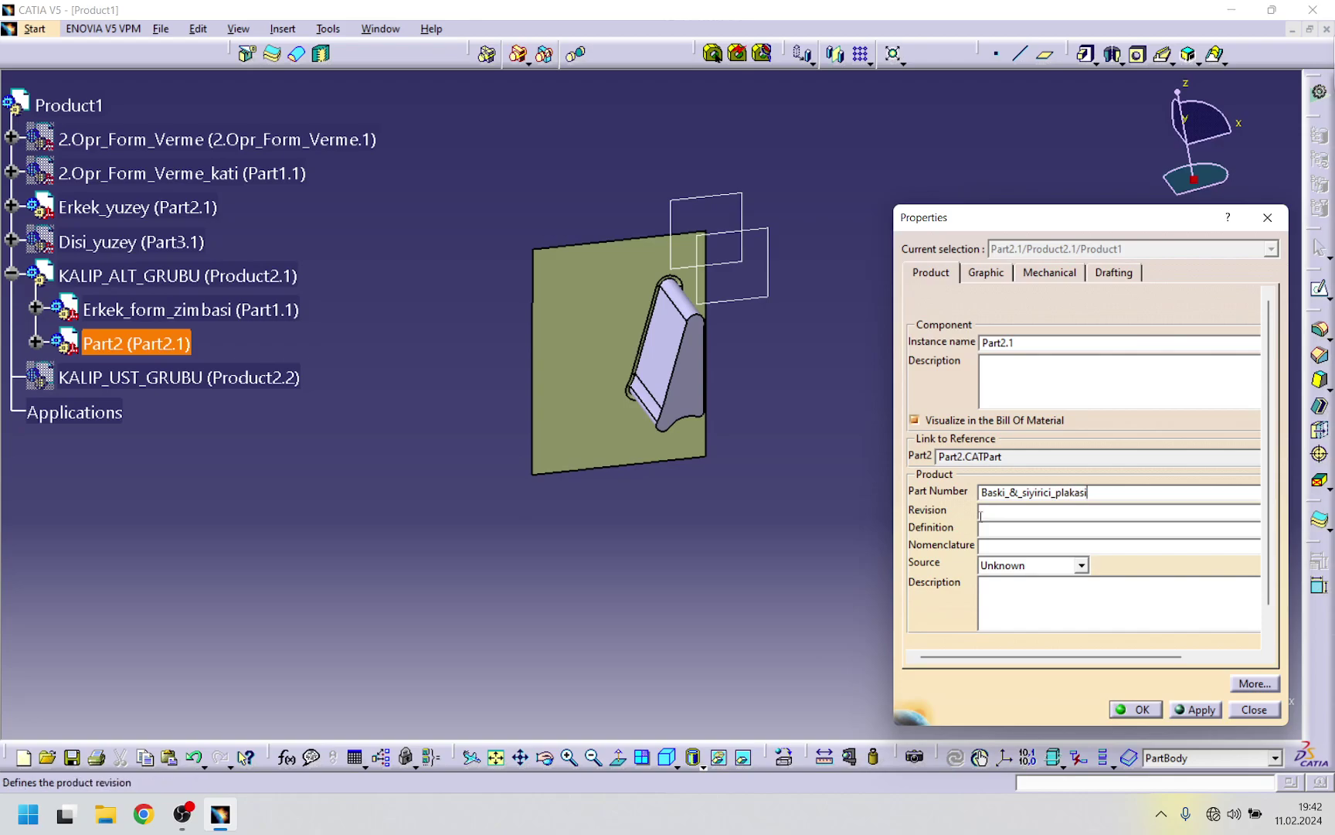
left_click(1139, 711)
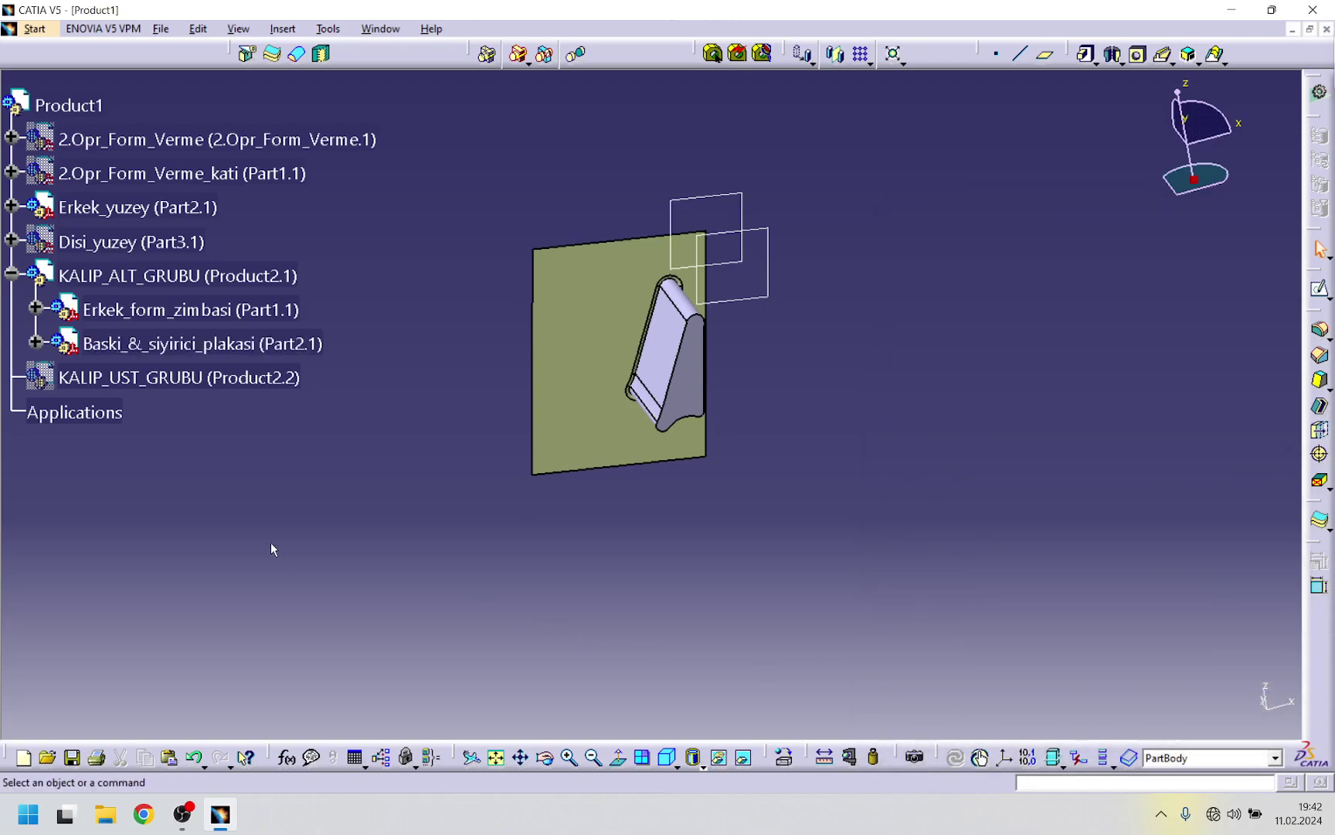
- Activate the Baski_&_siyirici_plakasi part and define its PartBody as the in-work object
left_click(36, 341)
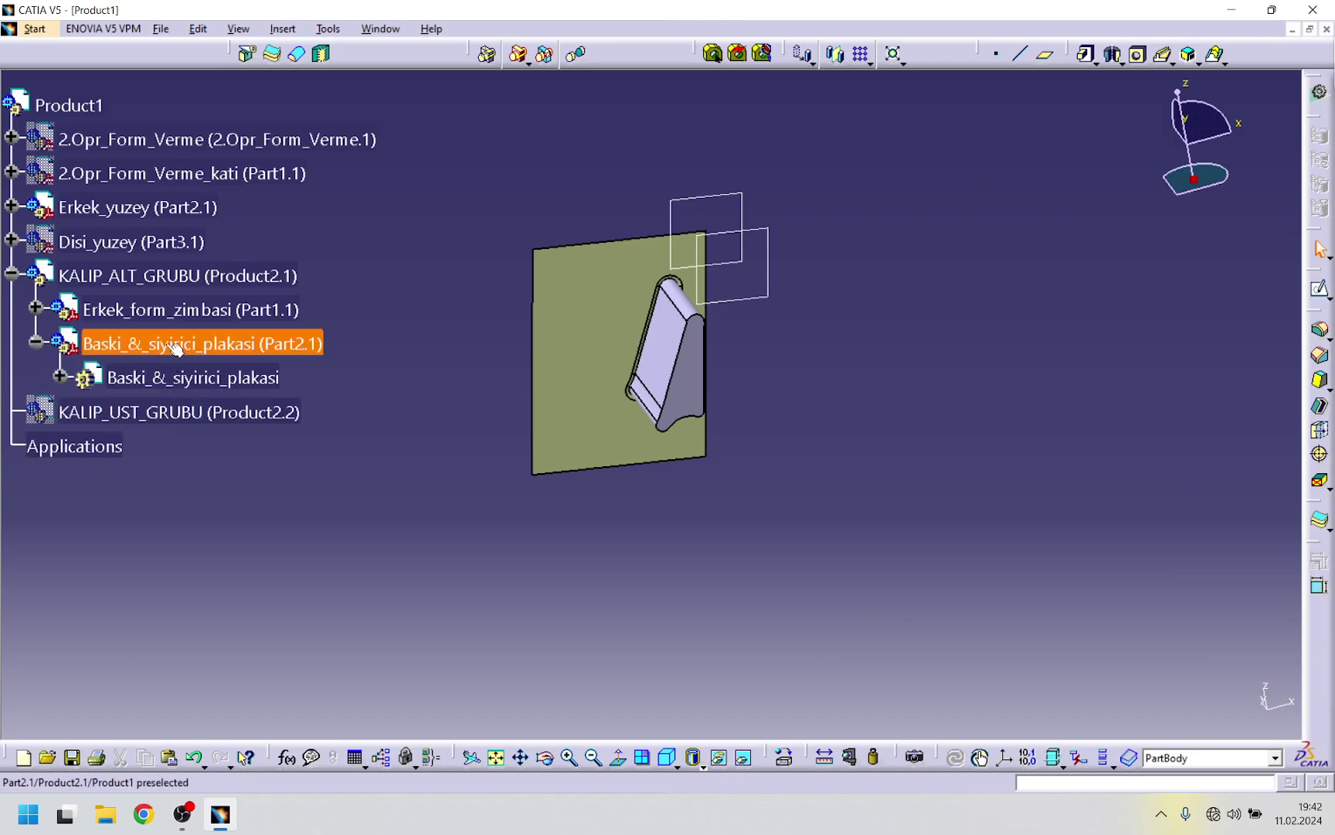
double_click(185, 377)
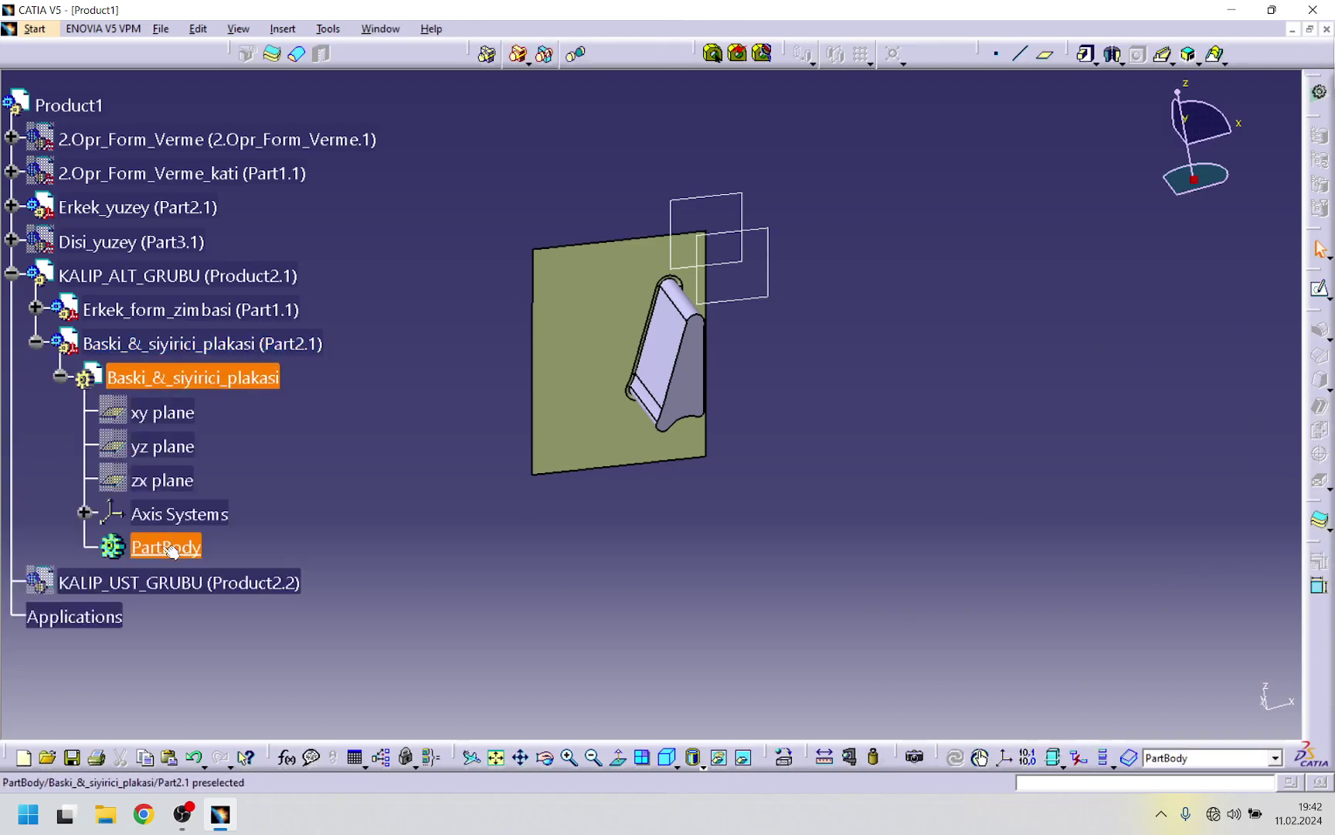
right_click(166, 547)
left_click(232, 311)
- Open a sketch for Baski_&_siyirici_plakasi on the Erkek_form_zimbasi plane that passes through the surface corners
middle_click_drag(391, 518, 617, 289)
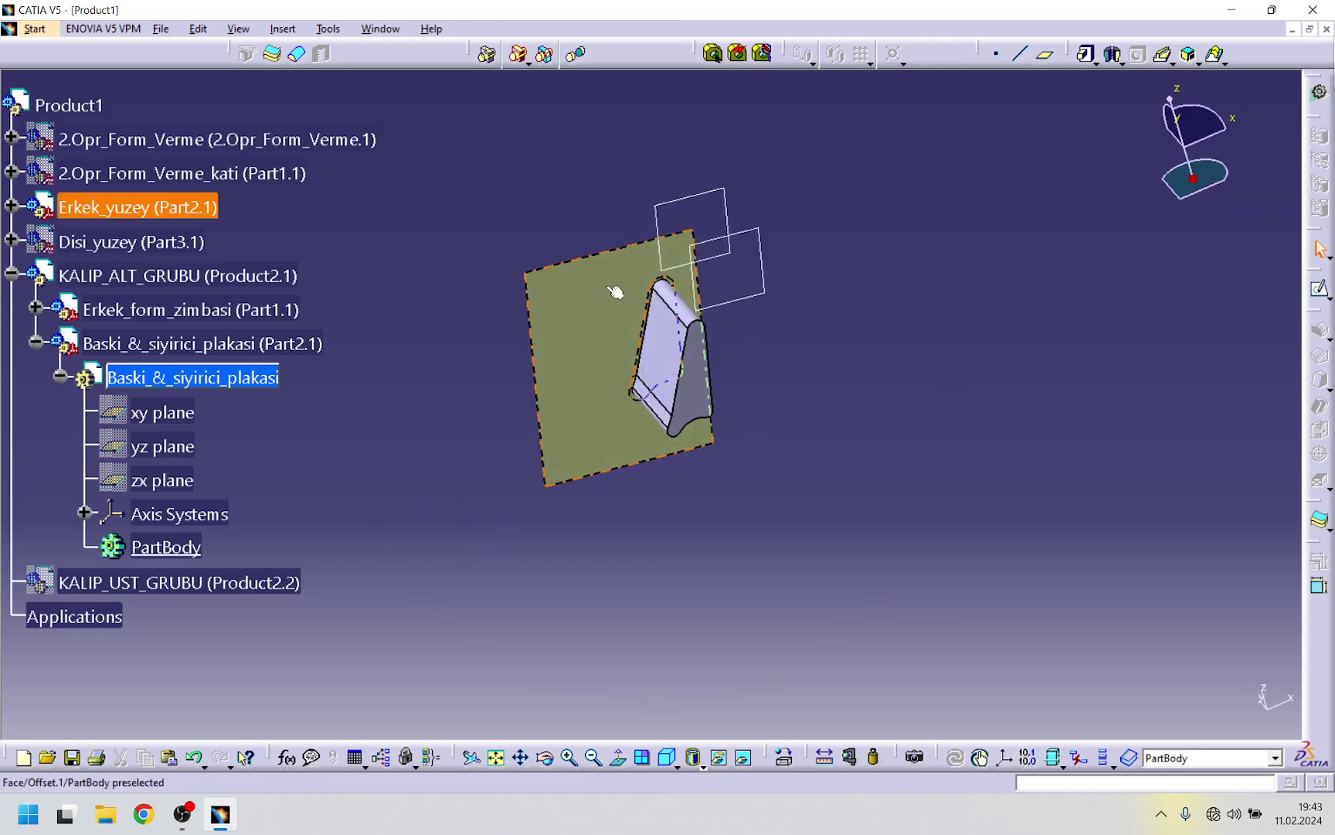
left_click(727, 197)
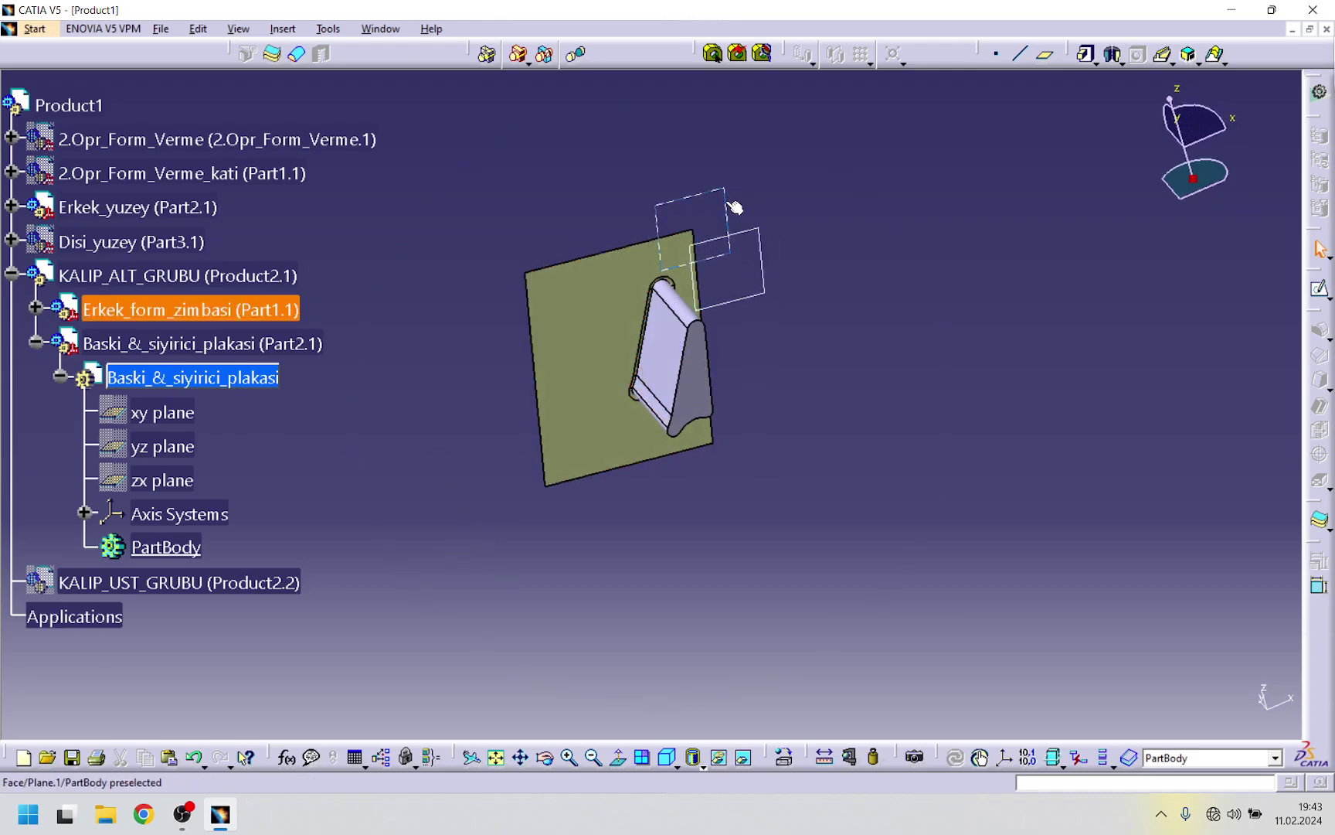
left_click(1319, 294)
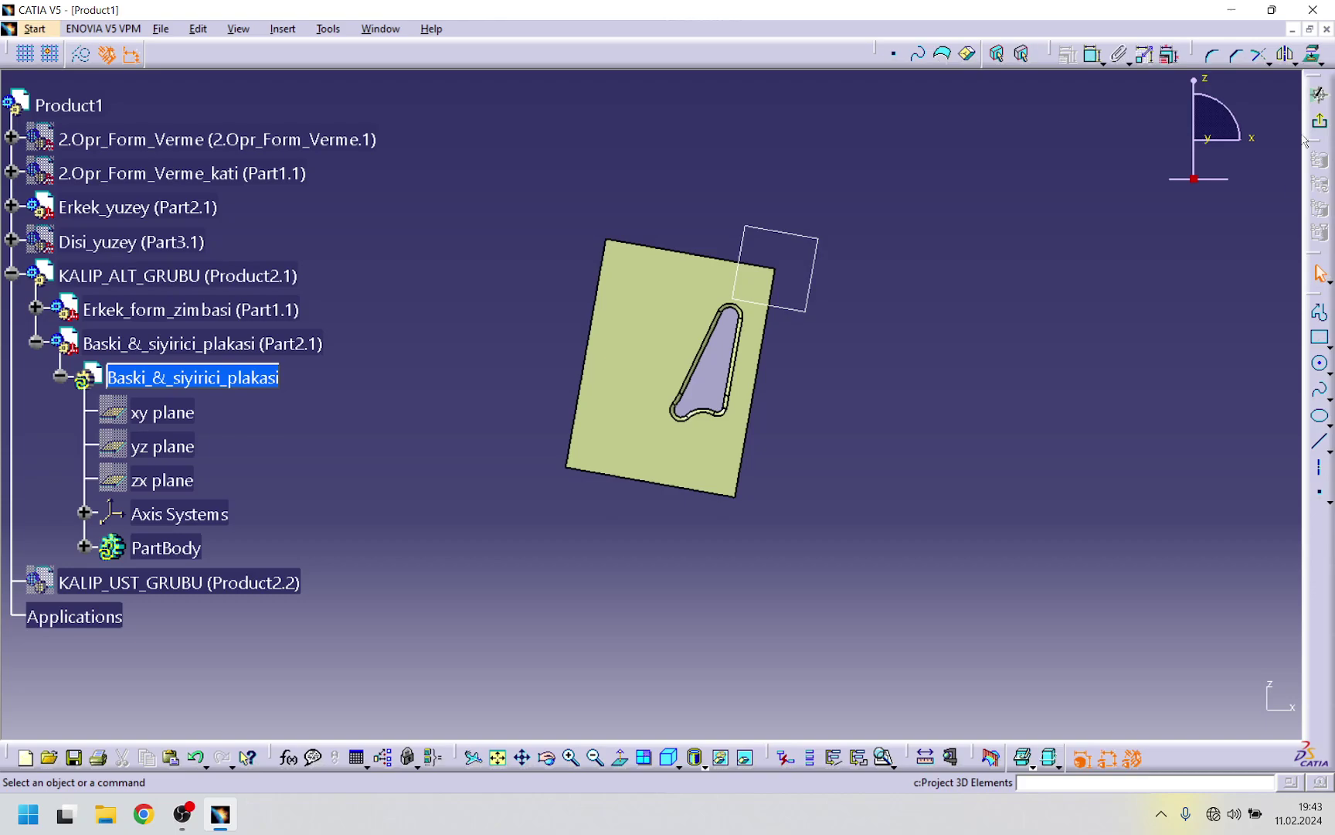
- Project the four outer edges of the Erkek_yuzey surface into the plate sketch
left_click(1330, 346)
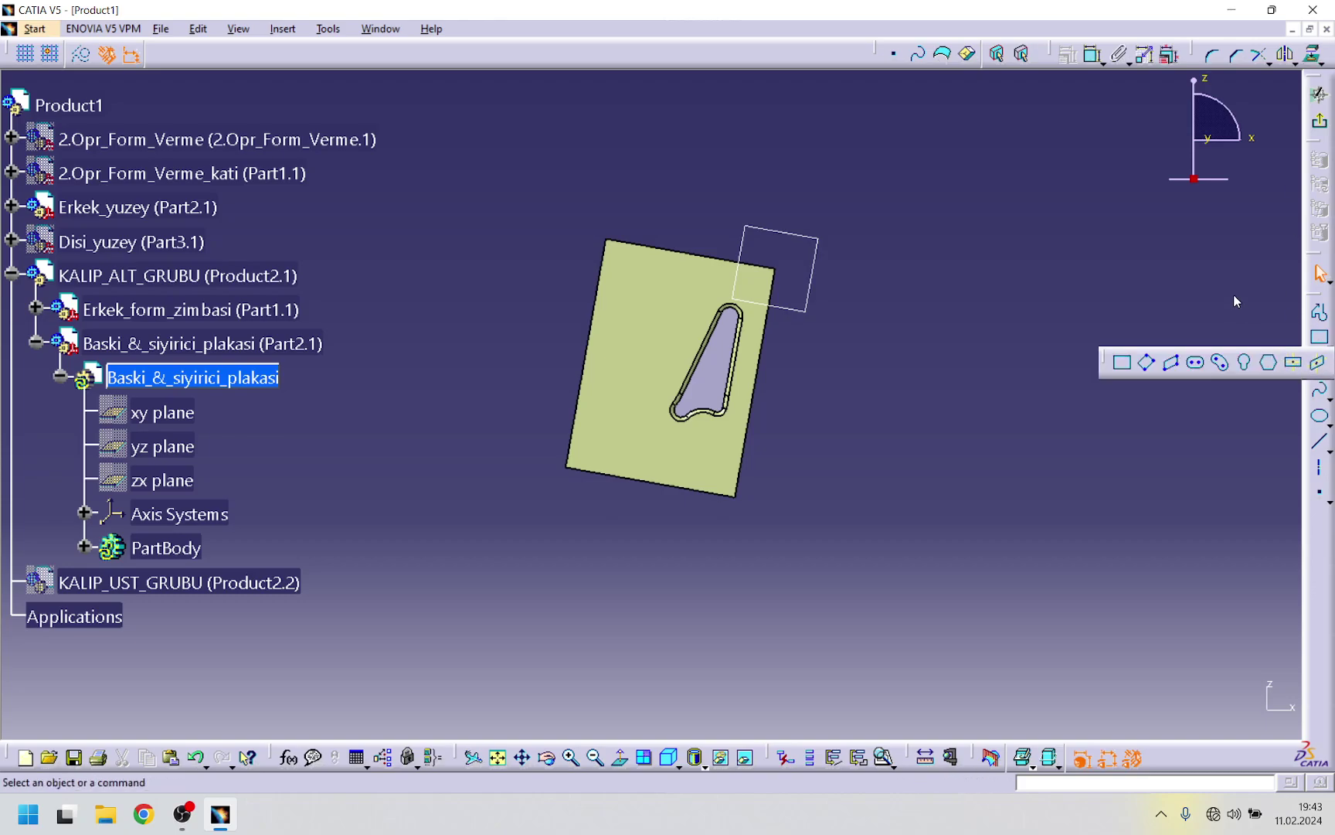
left_click(1323, 54)
left_click(1314, 72)
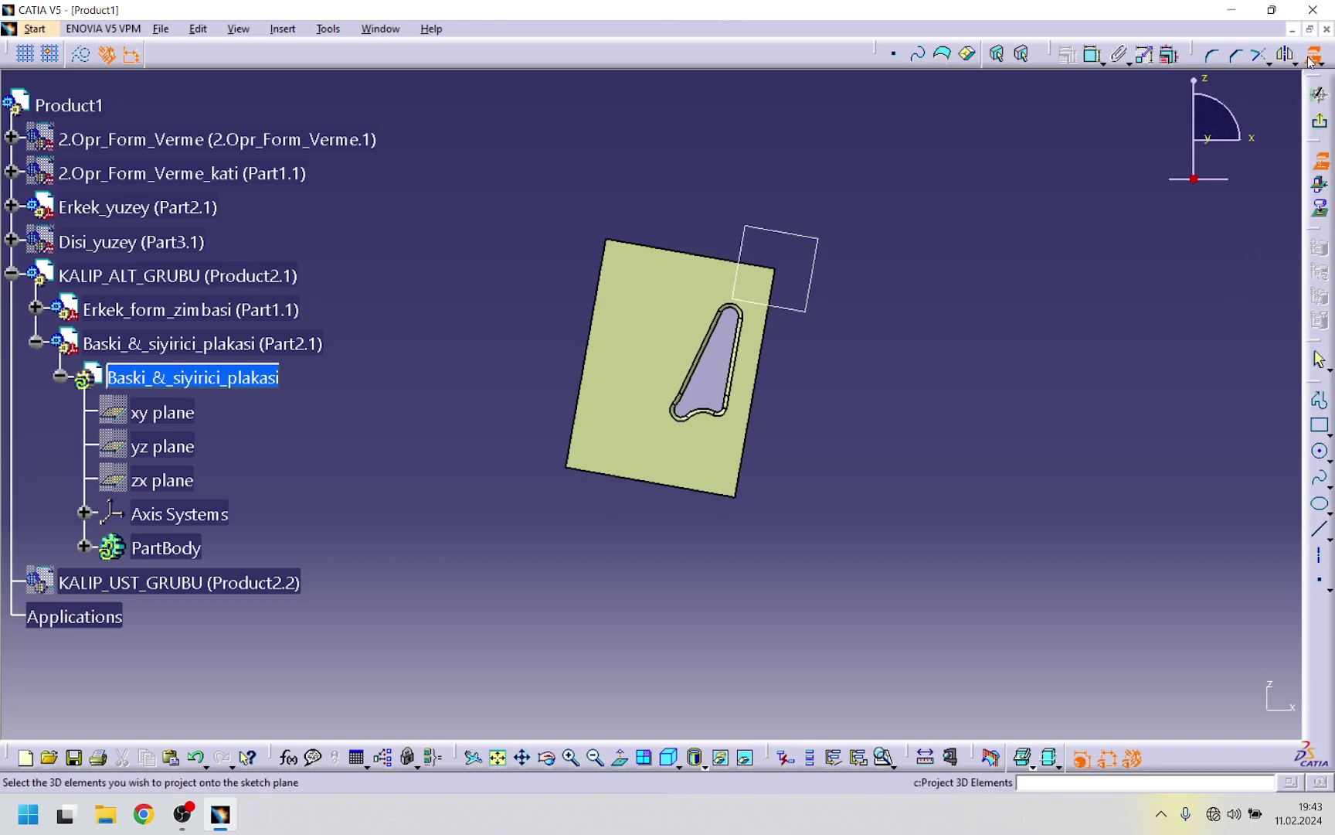
left_click(773, 289)
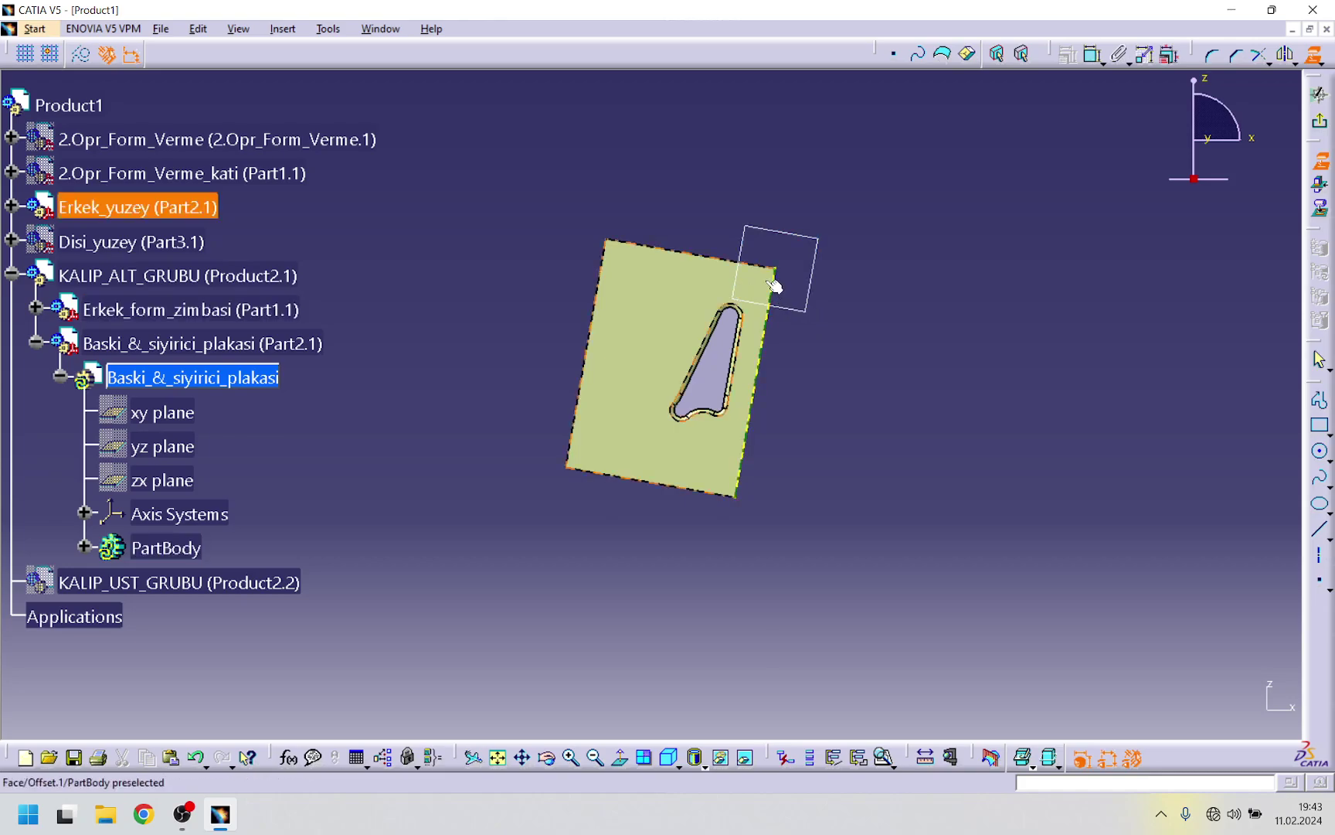
left_click(757, 269)
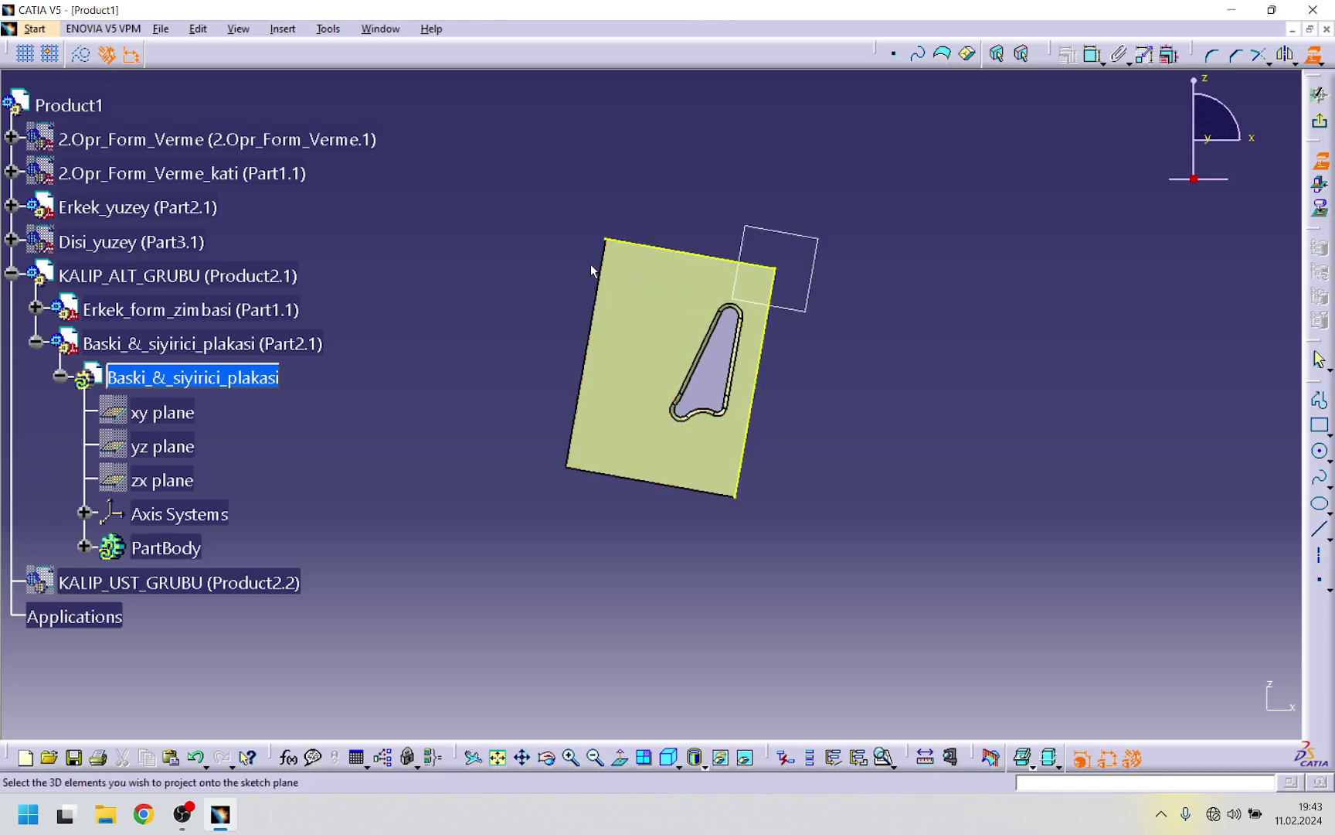
left_click(646, 488)
- Offset the outline of the Erkek_form_zimbasi end face into the plate sketch and set the offset to 0,1 mm
middle_click_drag(646, 489, 970, 434)
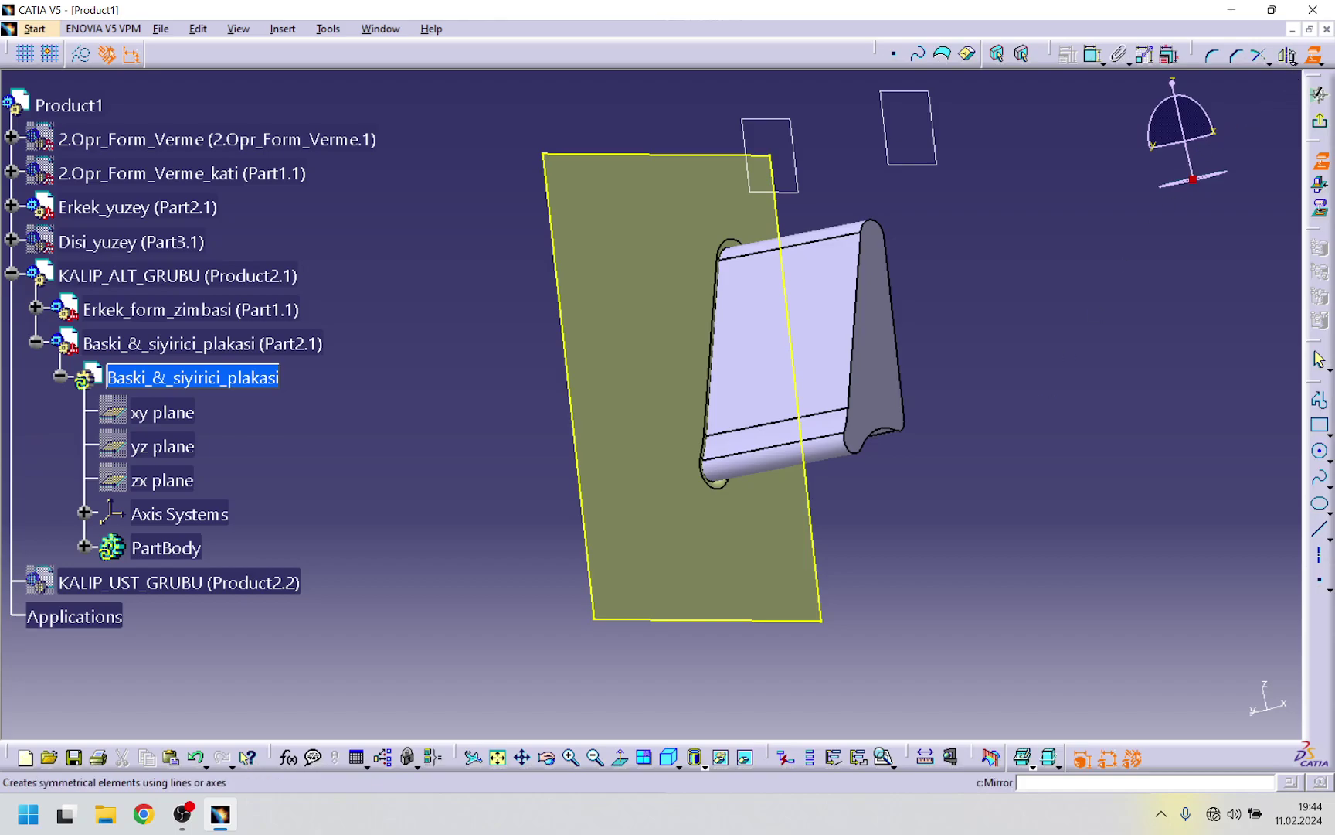
left_click(1293, 60)
left_click(1311, 203)
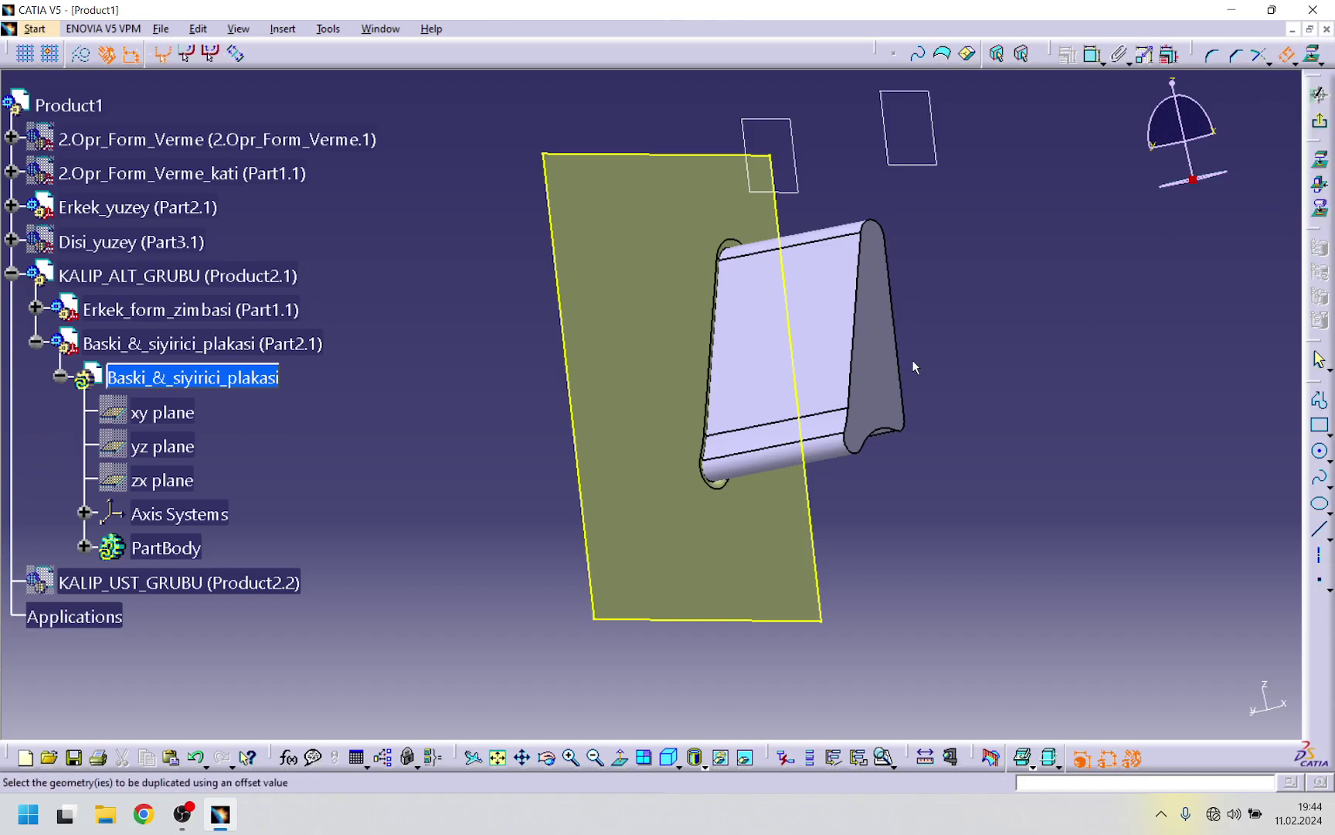
left_click(886, 348)
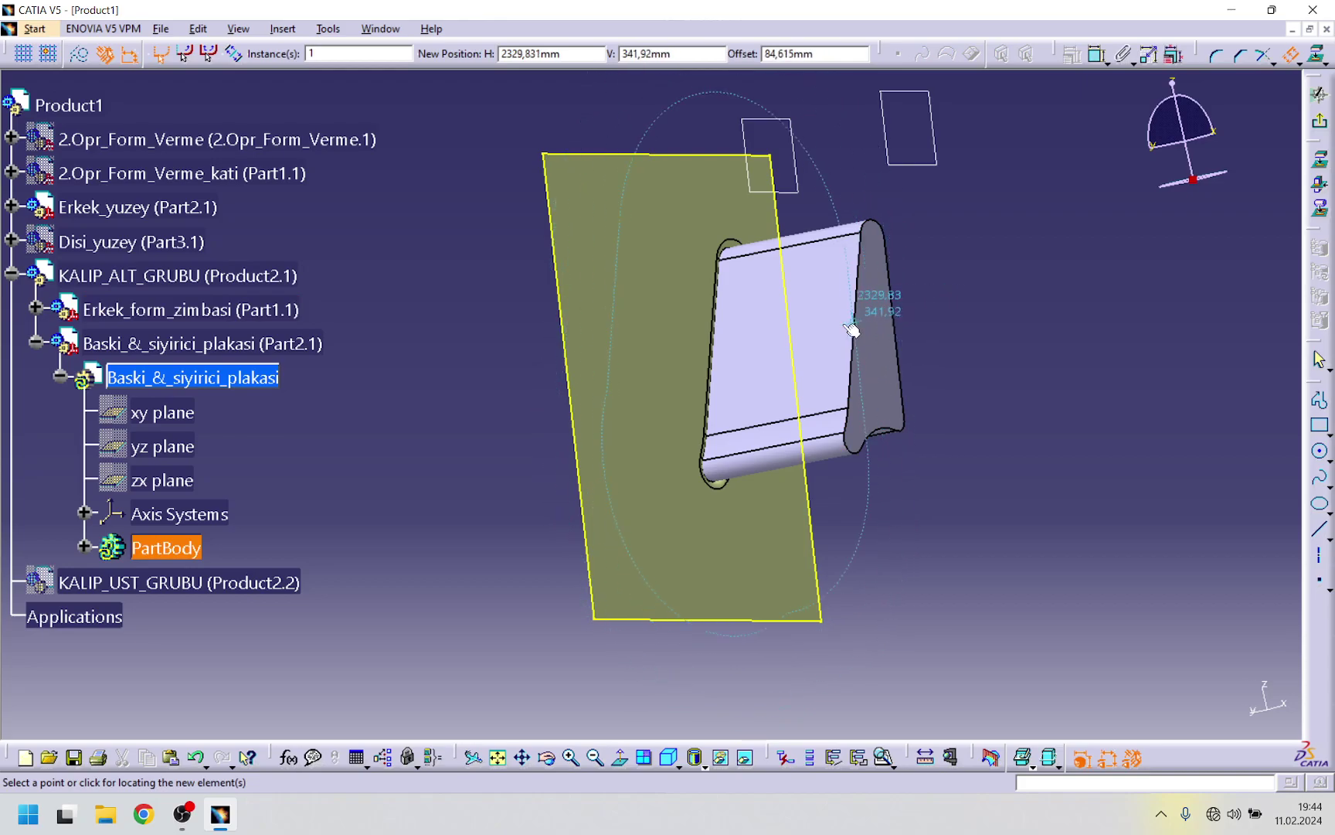
left_click(936, 290)
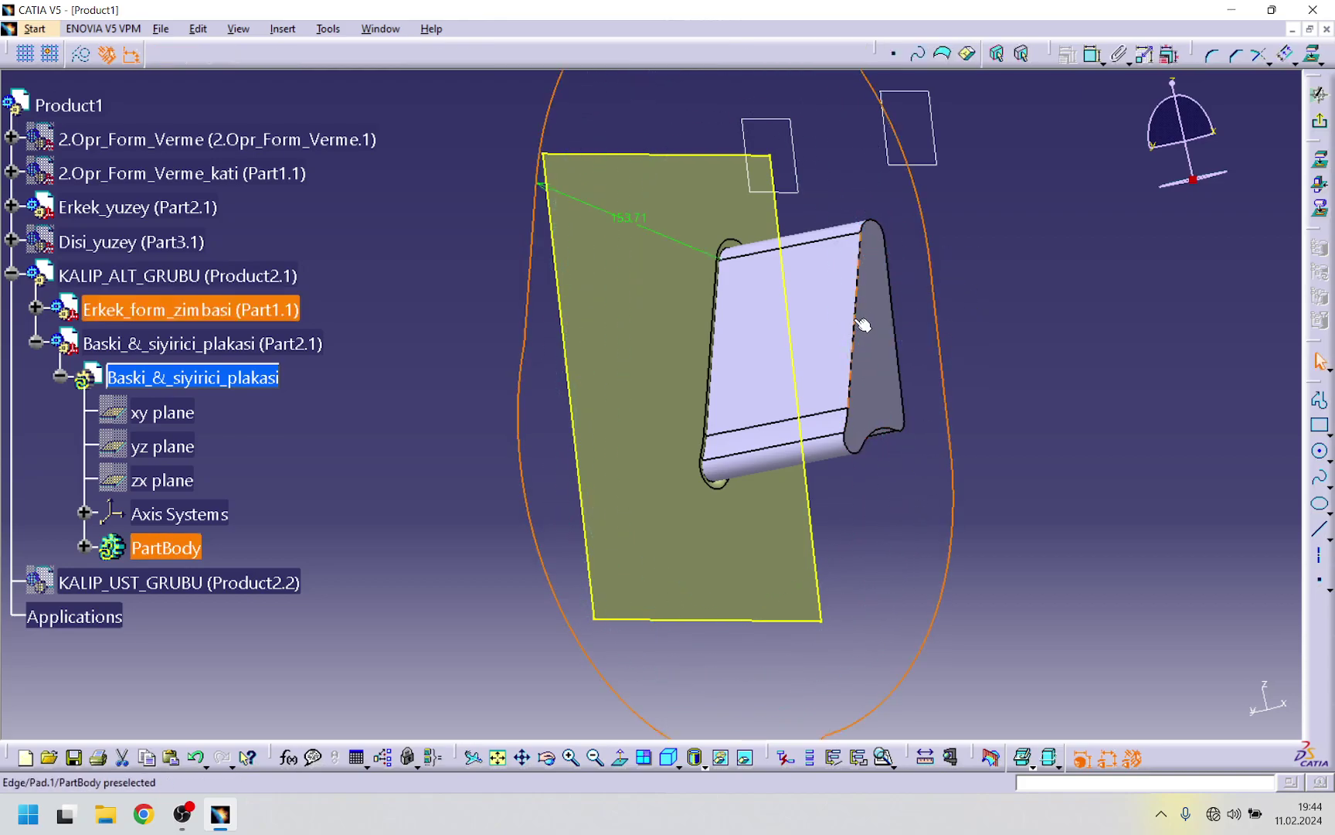
middle_click_drag(864, 327, 734, 352)
double_click(645, 293)
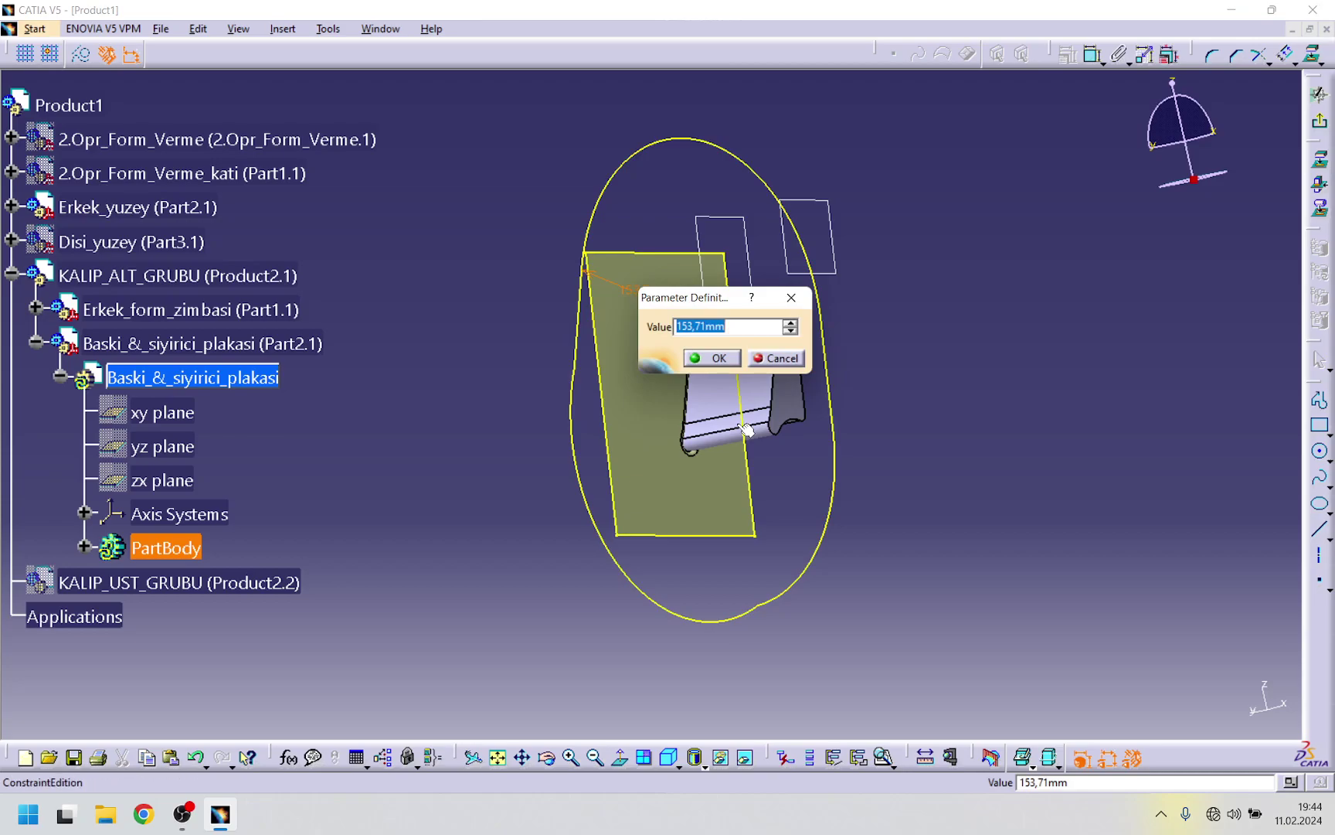
type("0,1")
key("Return")
- Run Sketch Analysis on the plate sketch to check that its profiles are closed
middle_click_drag(884, 429, 870, 398)
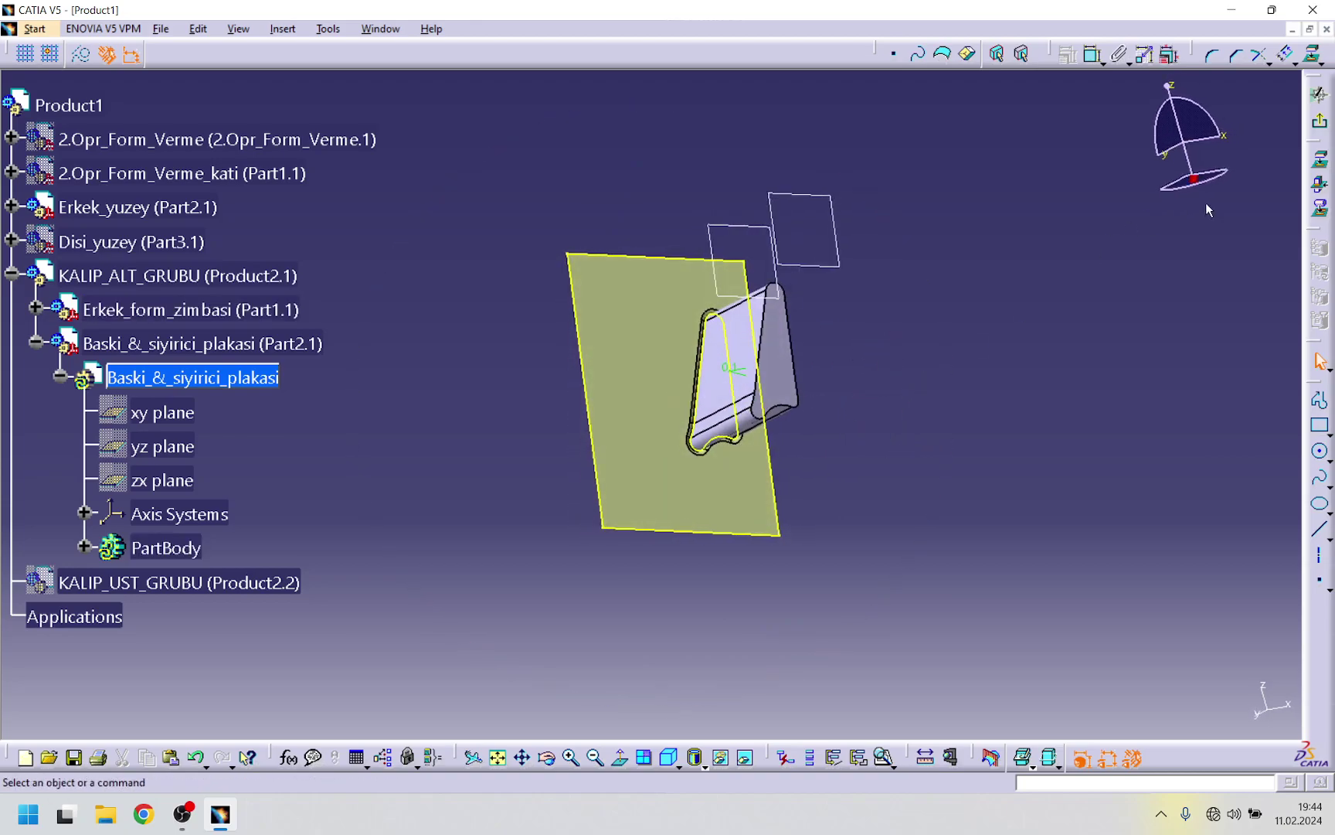
left_click(328, 29)
left_click(368, 291)
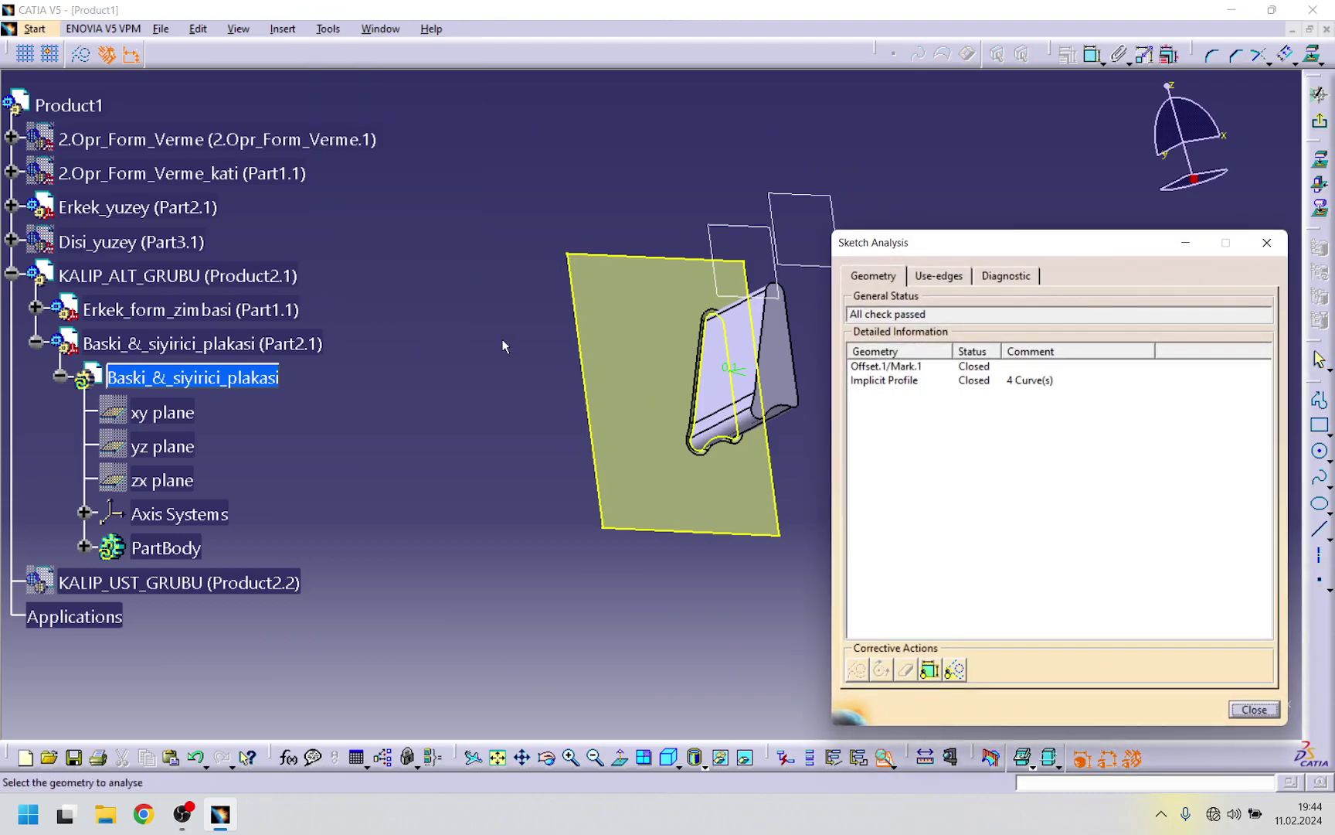
left_click(1266, 242)
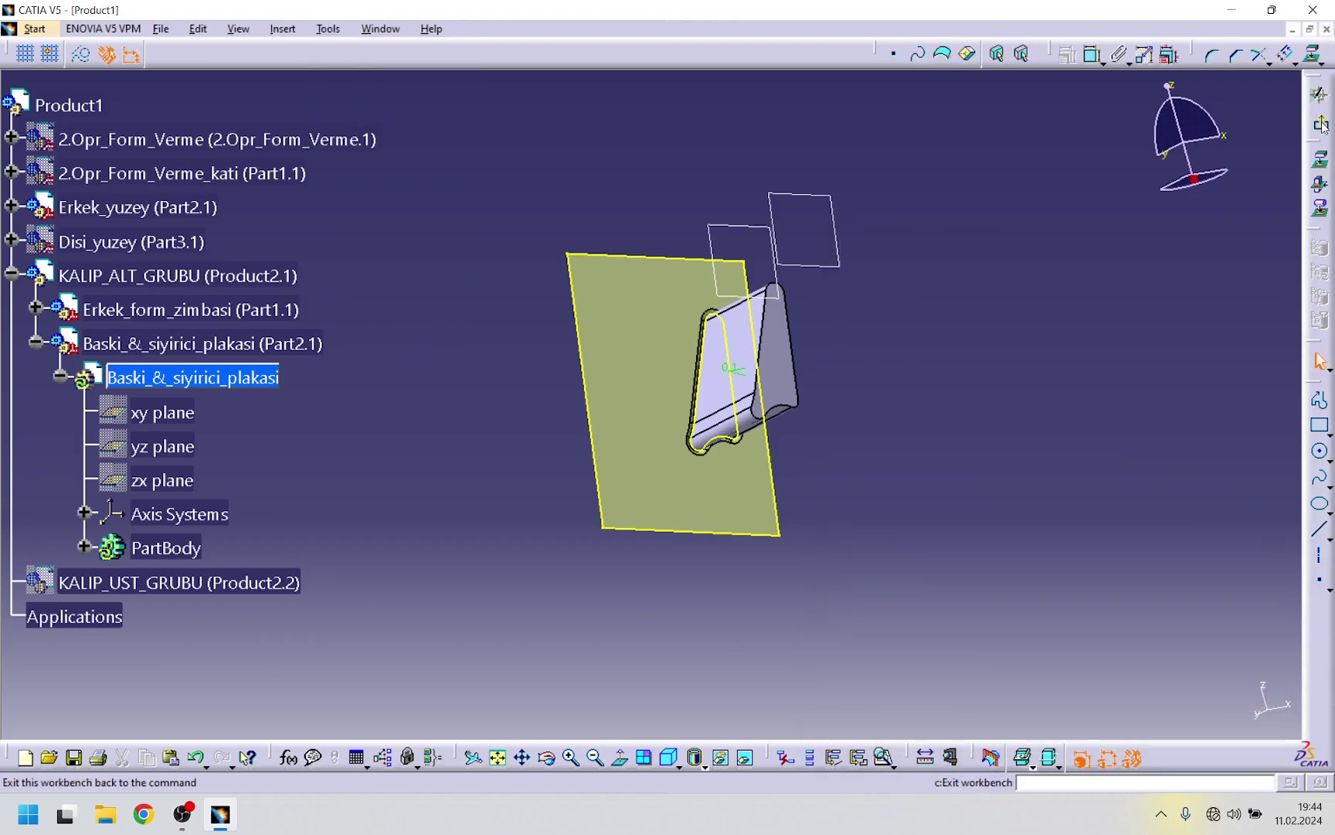
- Leave the plate sketch and pad its profile to a length of 42 mm
left_click(1320, 94)
middle_click_drag(624, 374, 754, 275)
left_click(1086, 54)
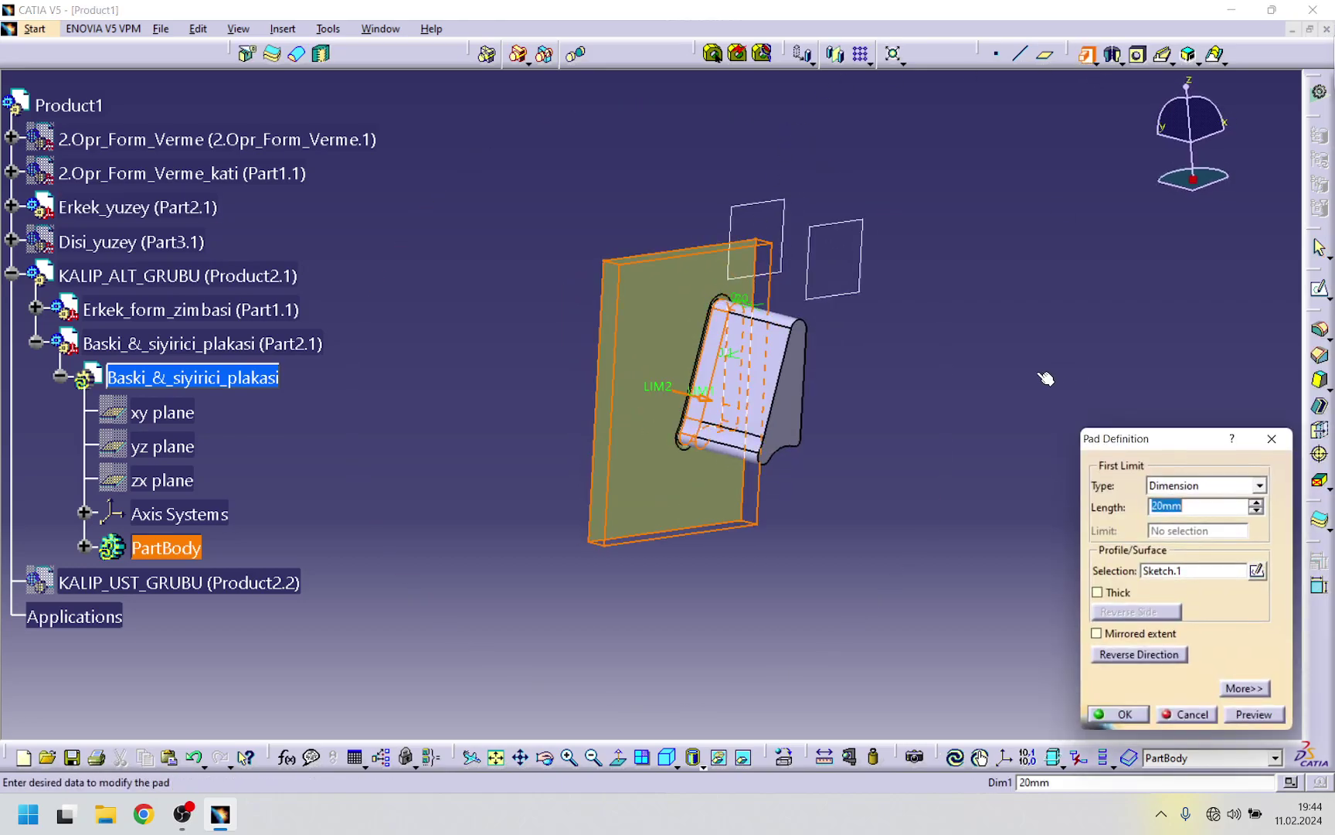
left_click_drag(1256, 504, 1257, 504)
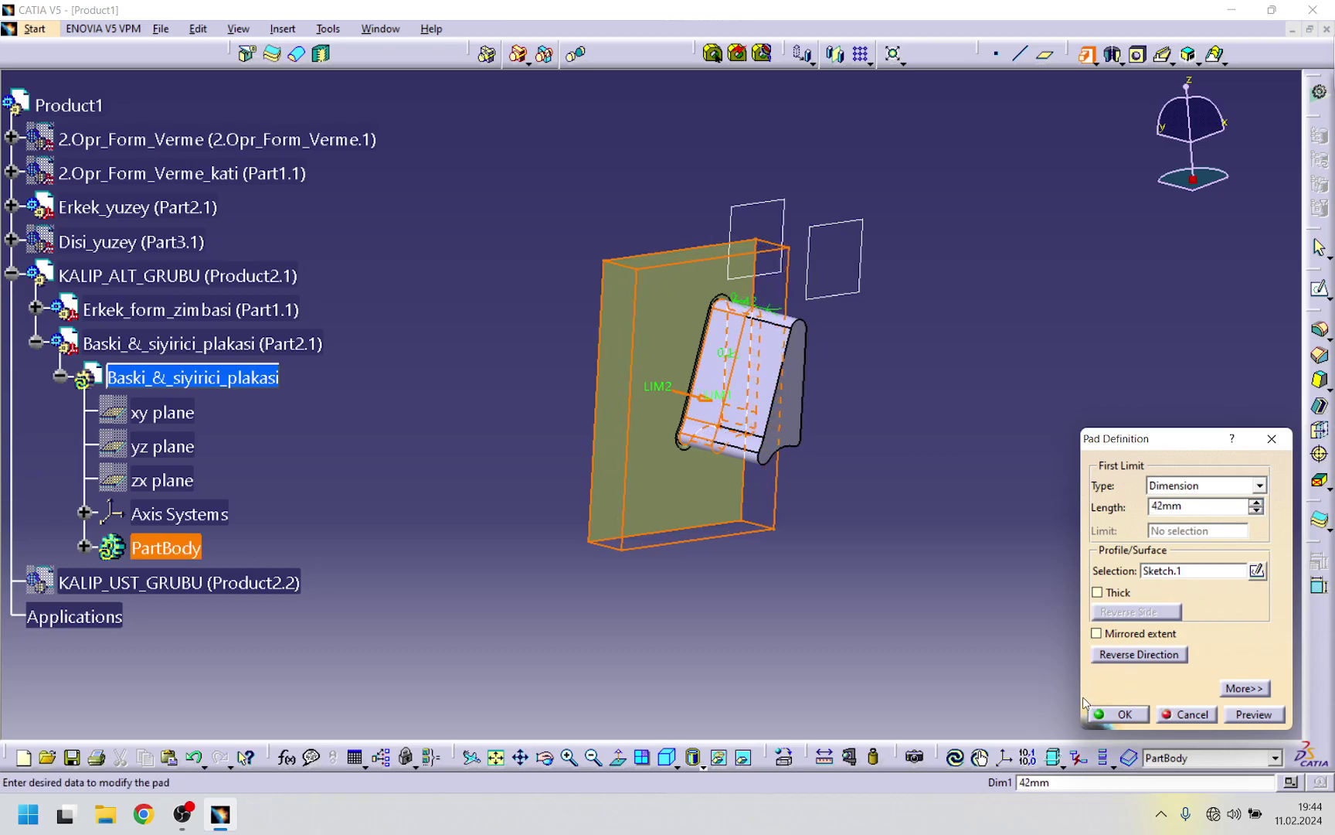
left_click(1103, 715)
- Hide the Erkek_yuzey surface so the face of the padded plate is exposed
middle_click_drag(867, 592, 647, 376)
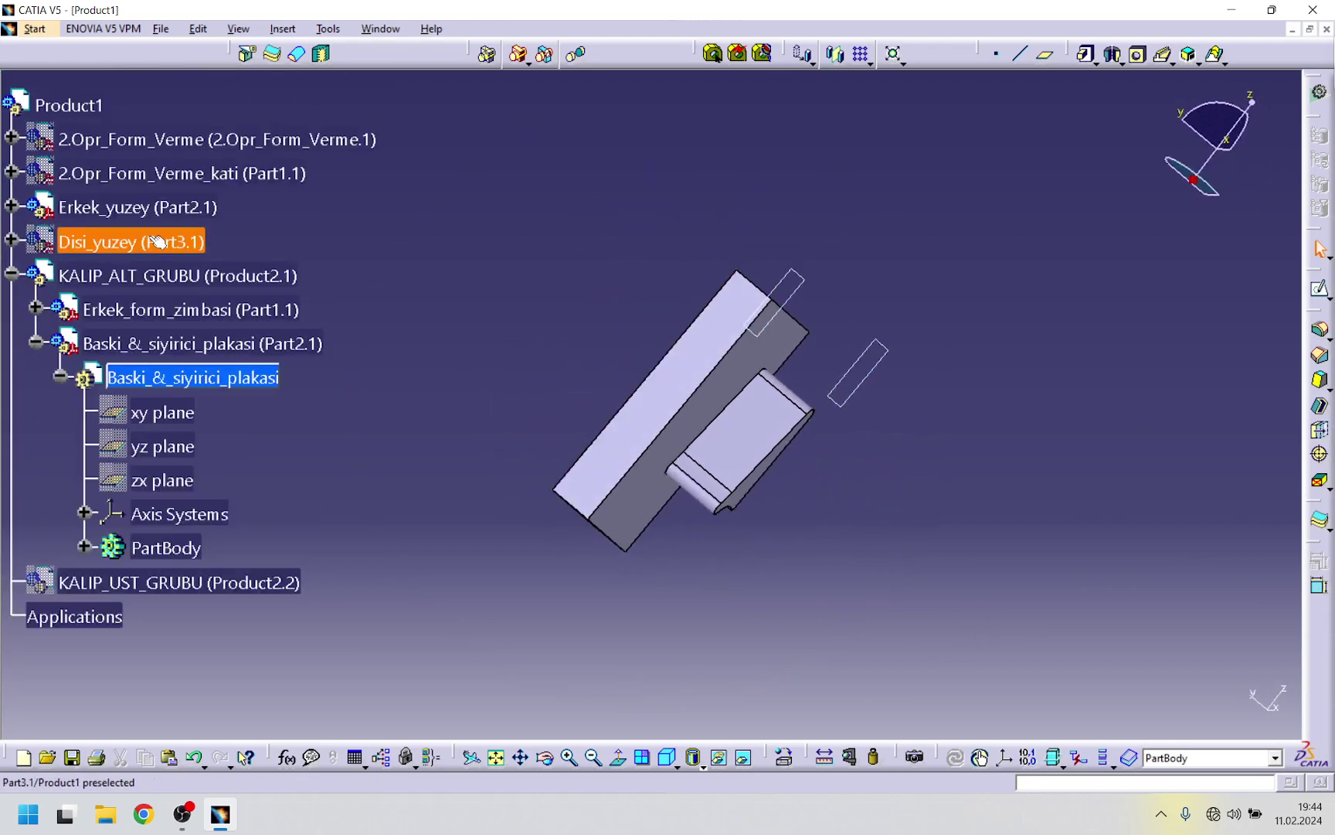
right_click(151, 207)
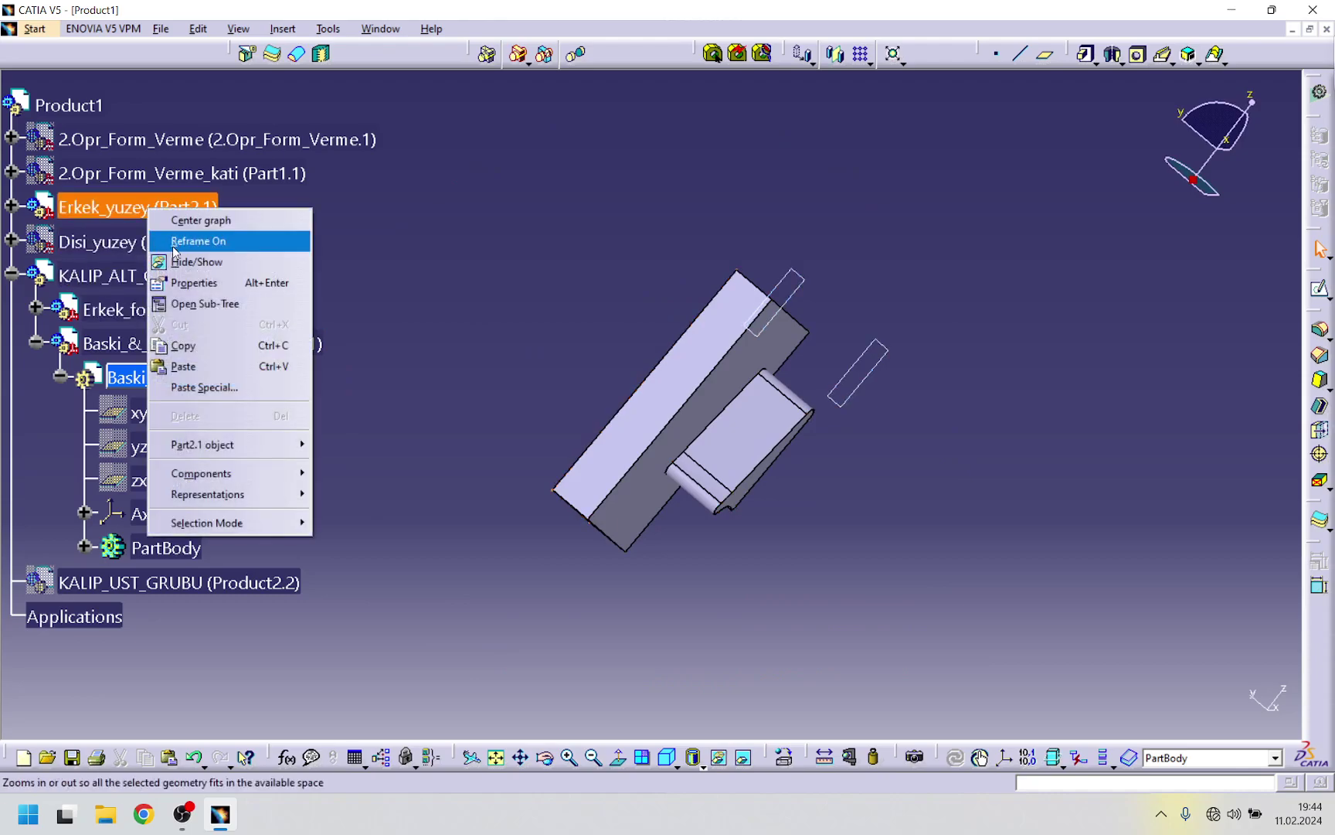
left_click(182, 262)
middle_click_drag(524, 234, 761, 373)
middle_click_drag(538, 576, 626, 525)
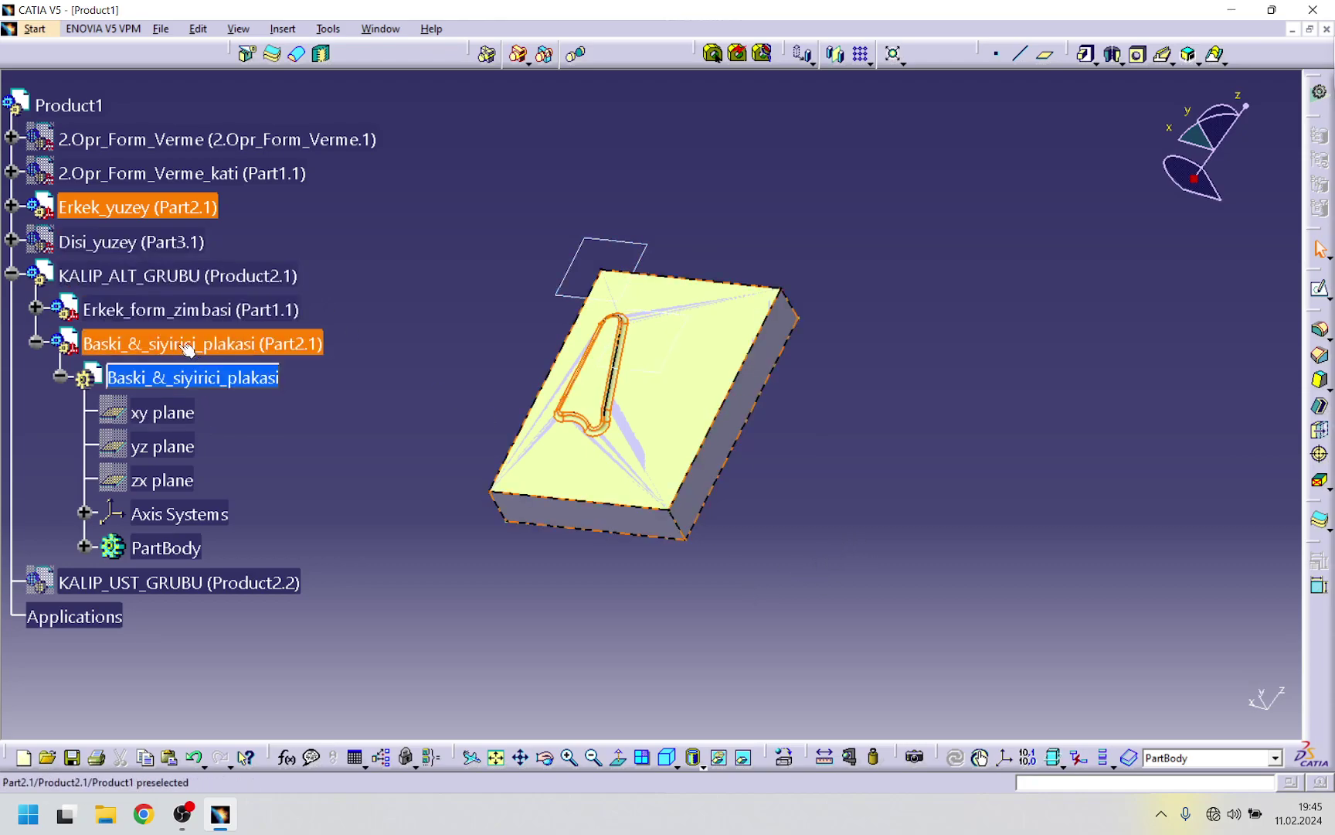
right_click(183, 208)
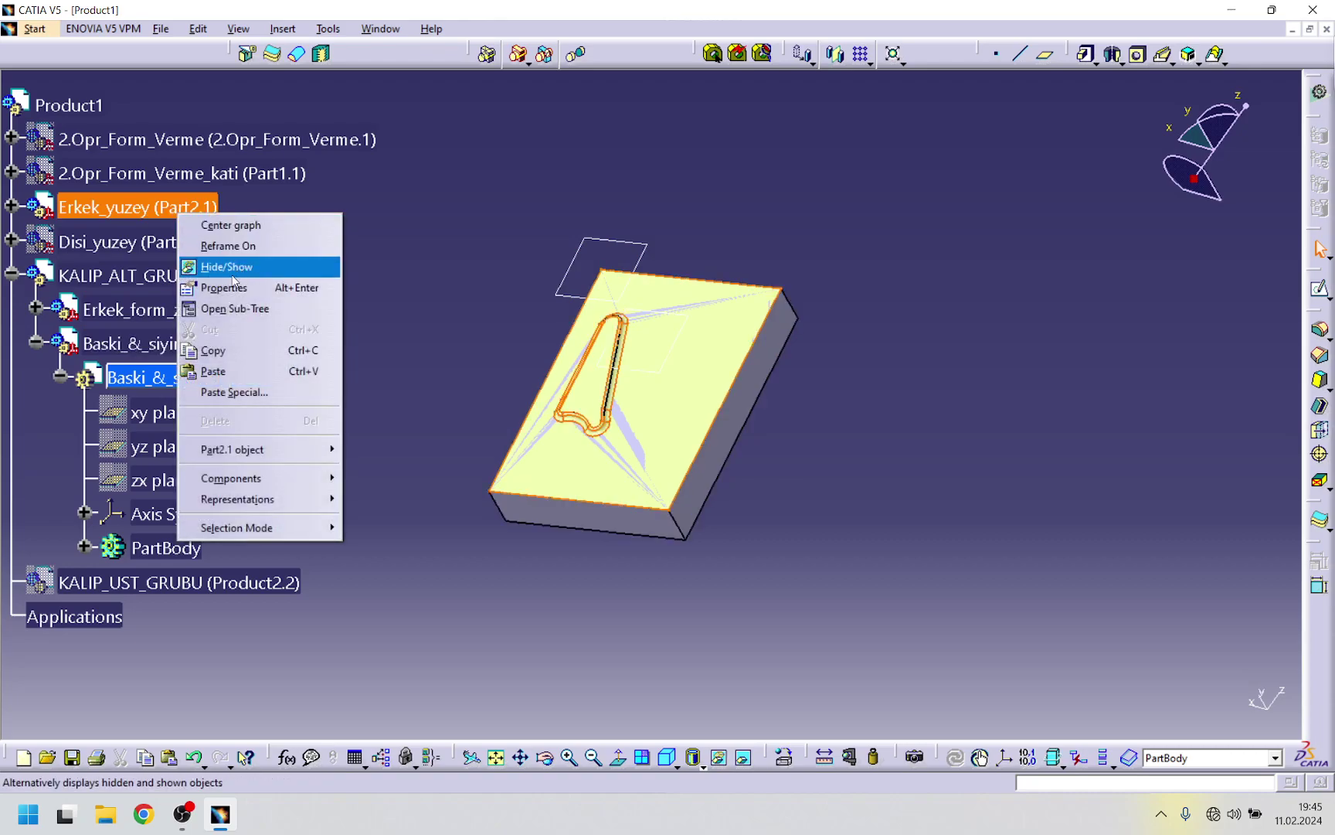
left_click(232, 270)
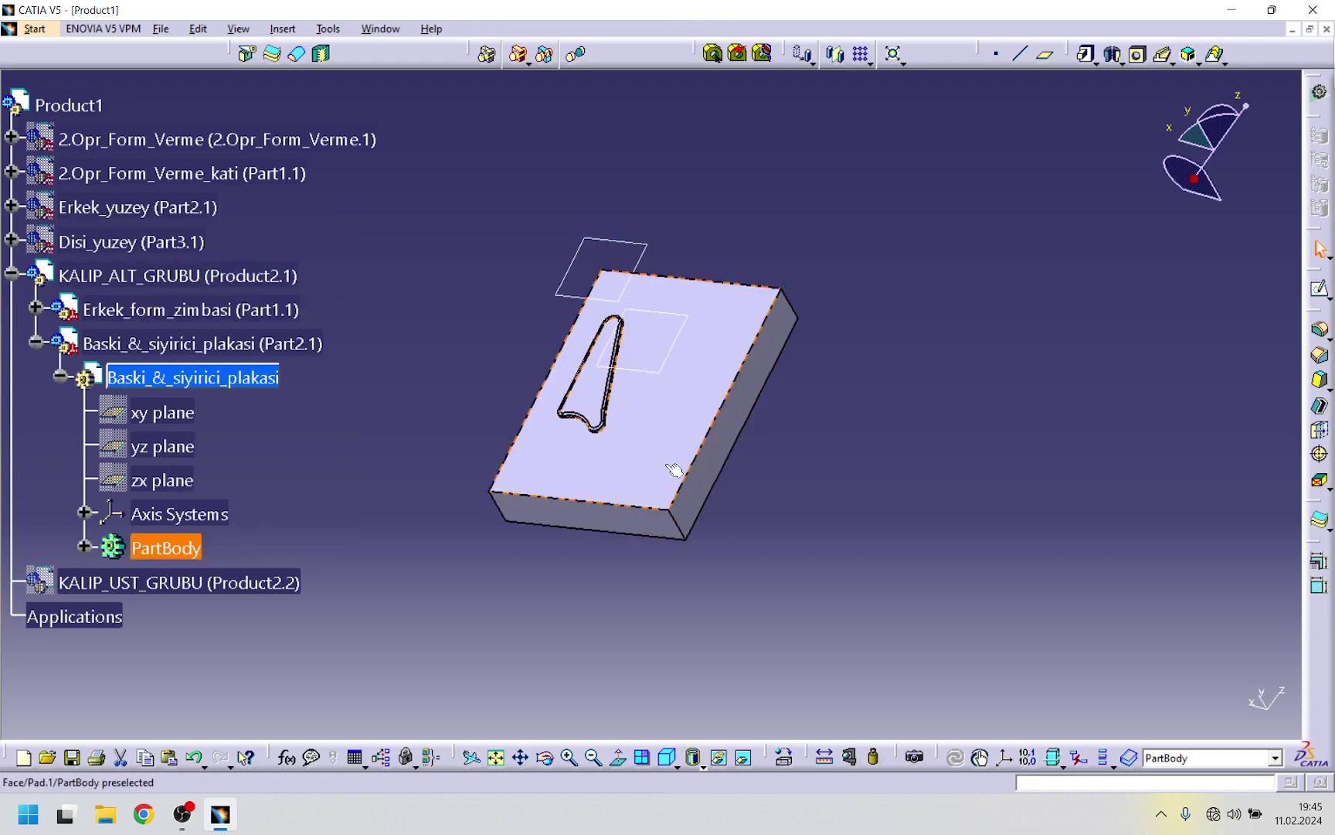
- Open a sketch on the plate's large forming-side face and offset the face outline outward by about 31 mm
left_click(705, 404)
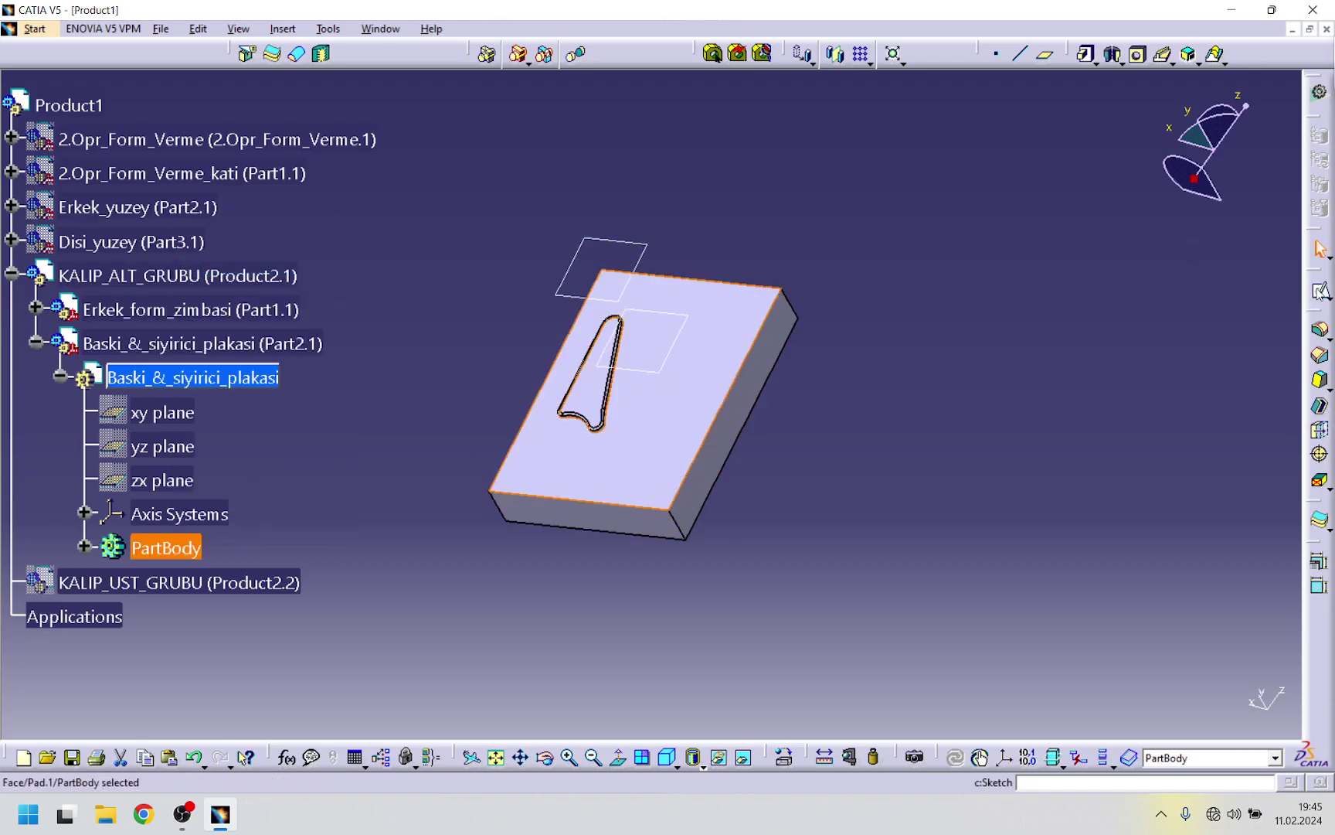
left_click(1320, 291)
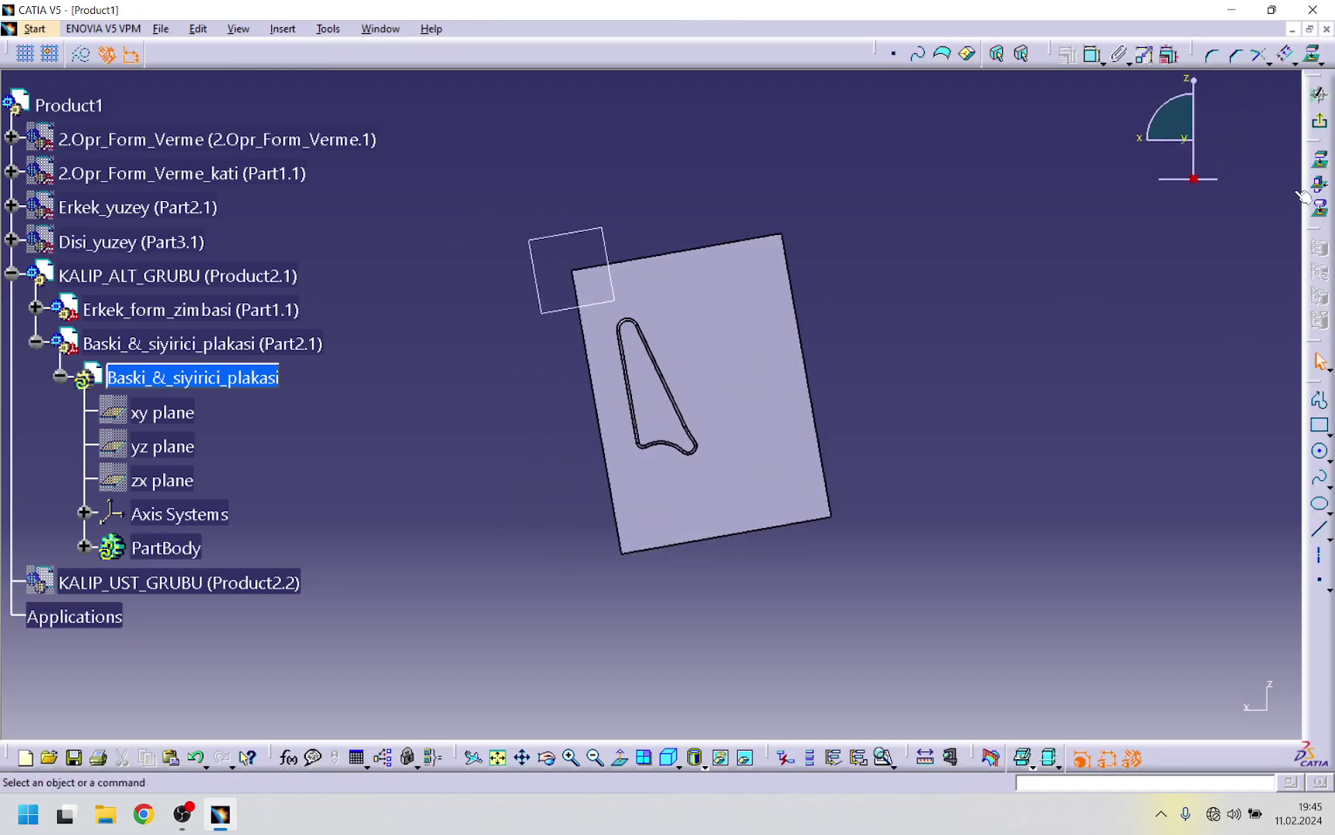
left_click(1287, 53)
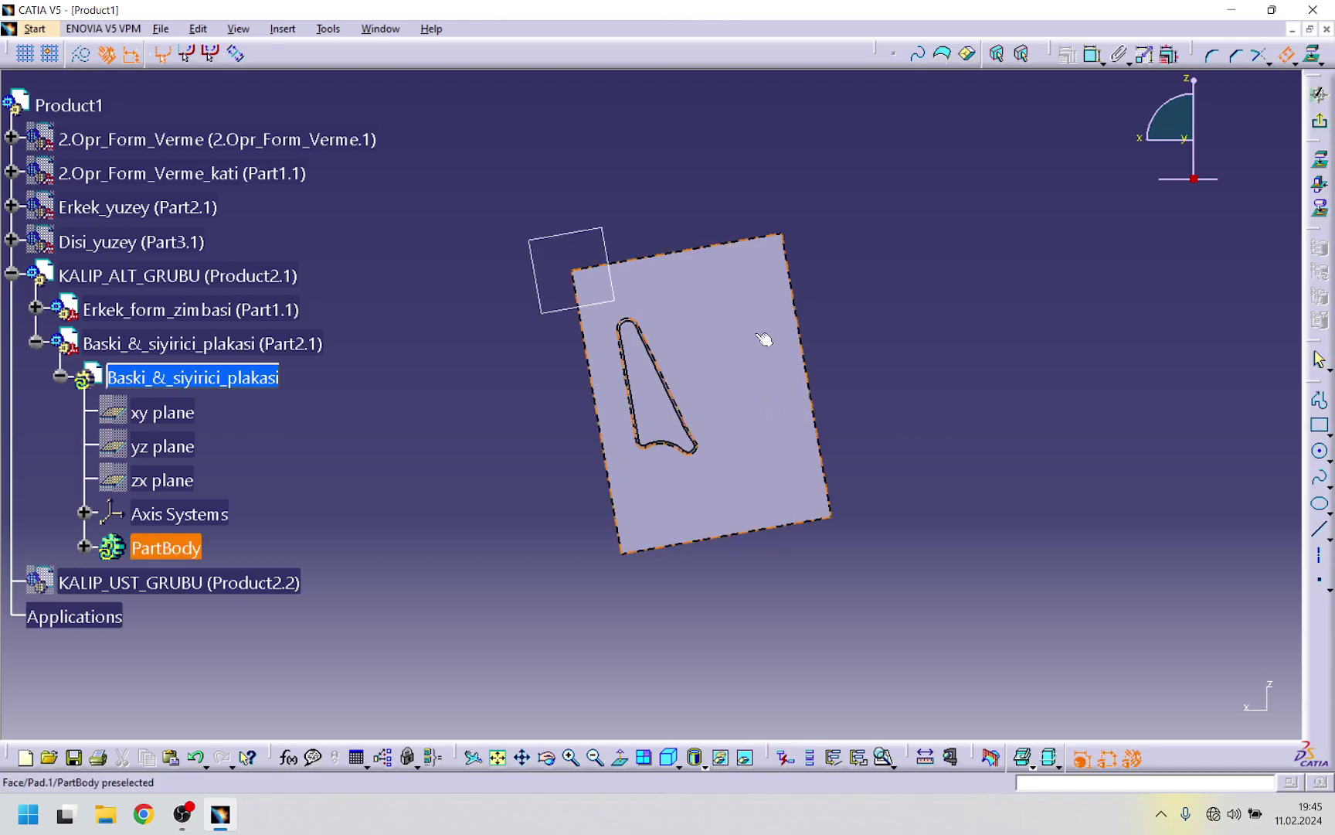
left_click(782, 317)
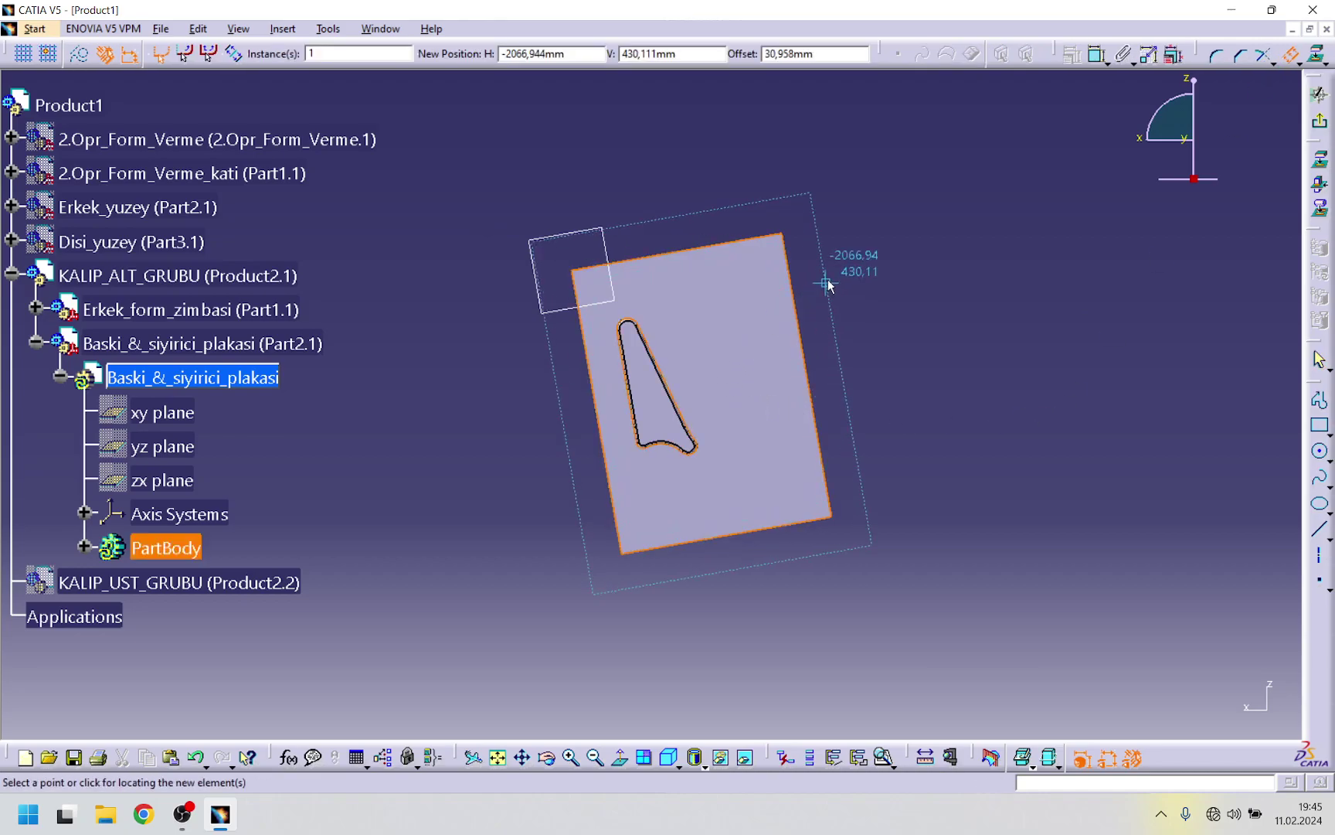
left_click(842, 342)
- Set the offset distance of the plate outline to 16 mm
double_click(576, 412)
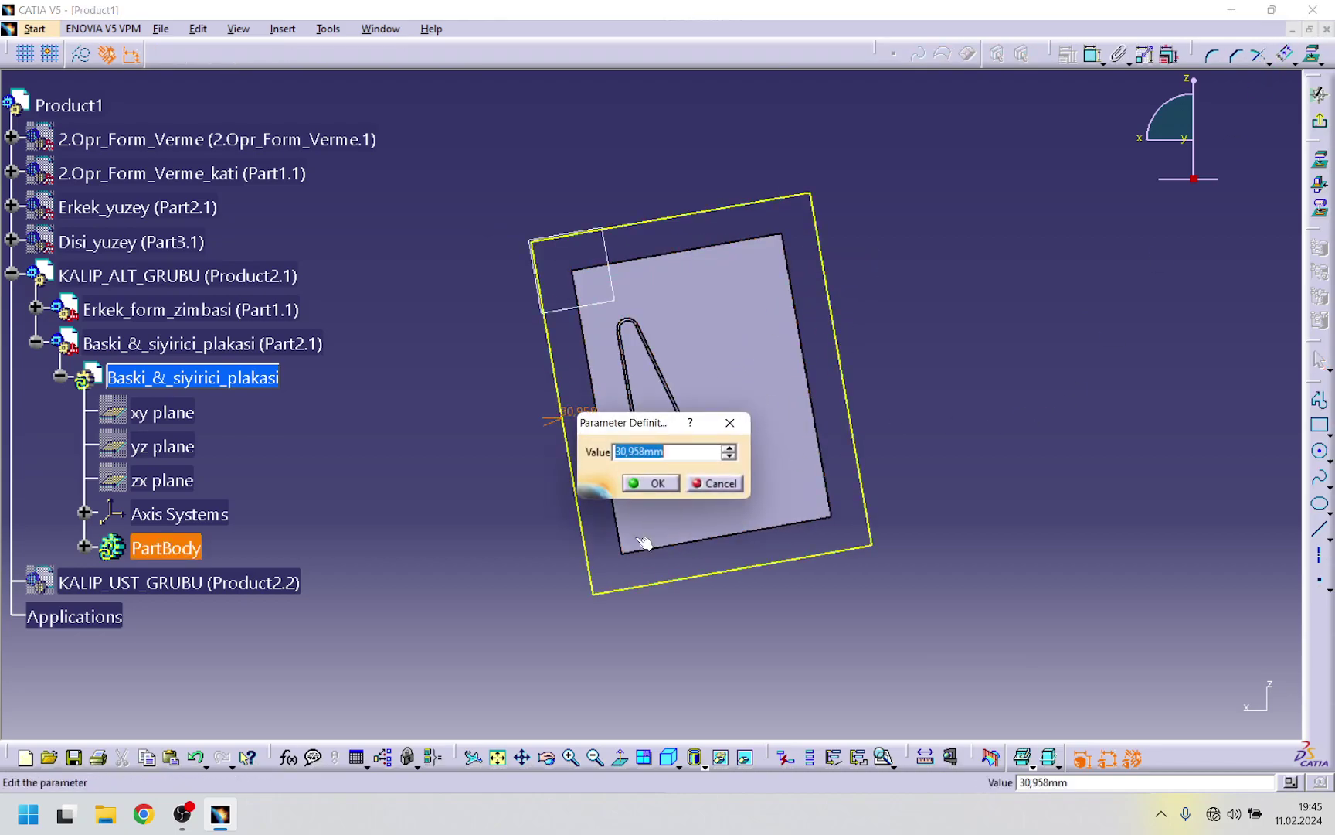
type("16")
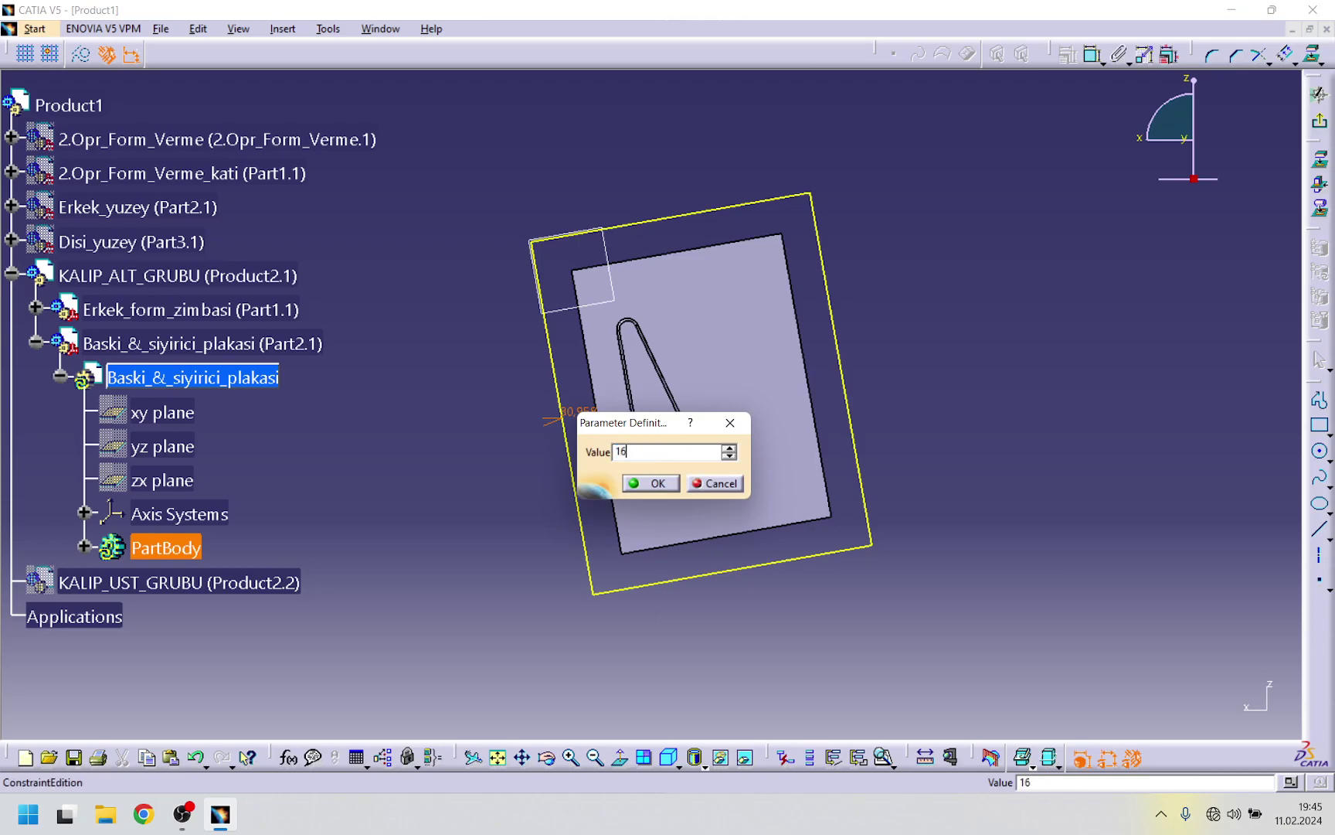
key("Return")
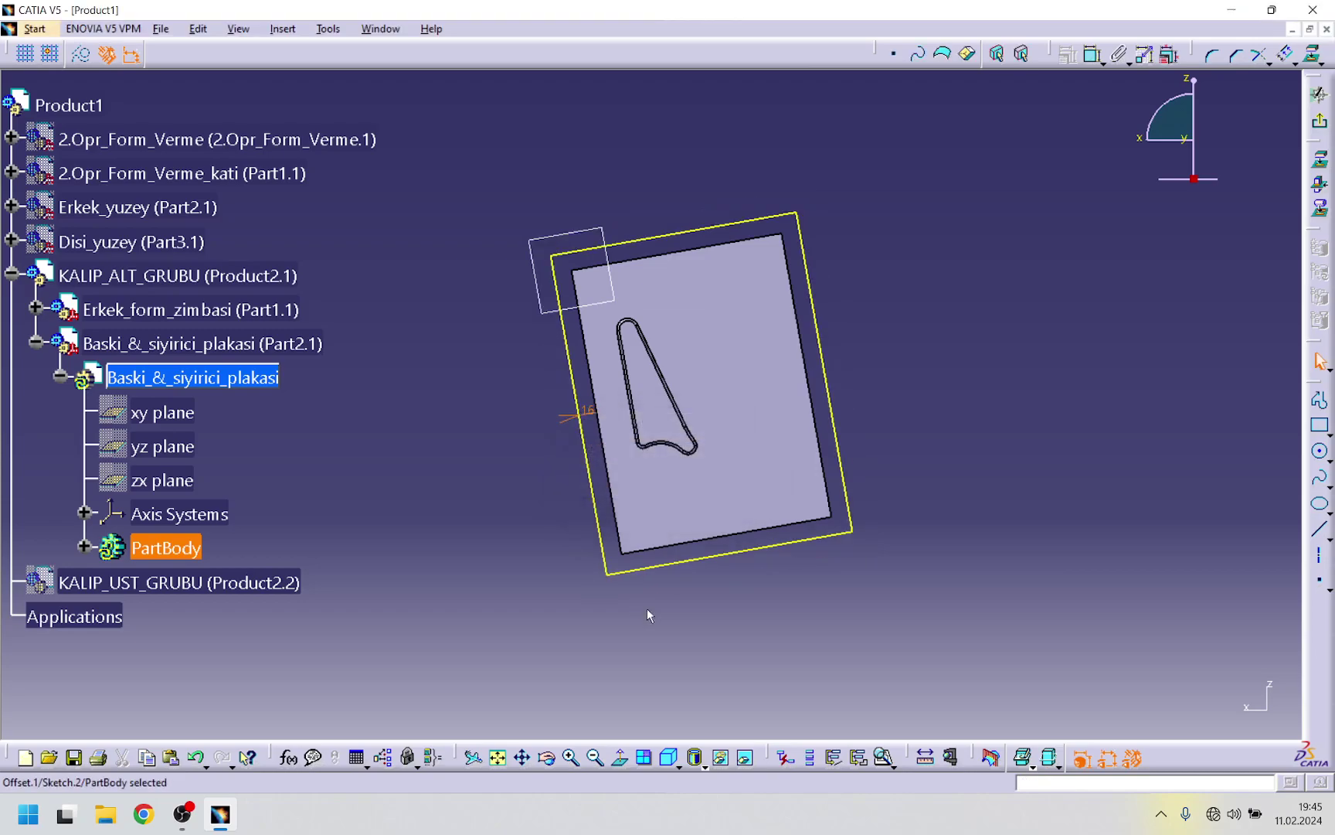
- Change the offset distance of the plate outline to 20 mm
left_click(591, 410)
double_click(591, 410)
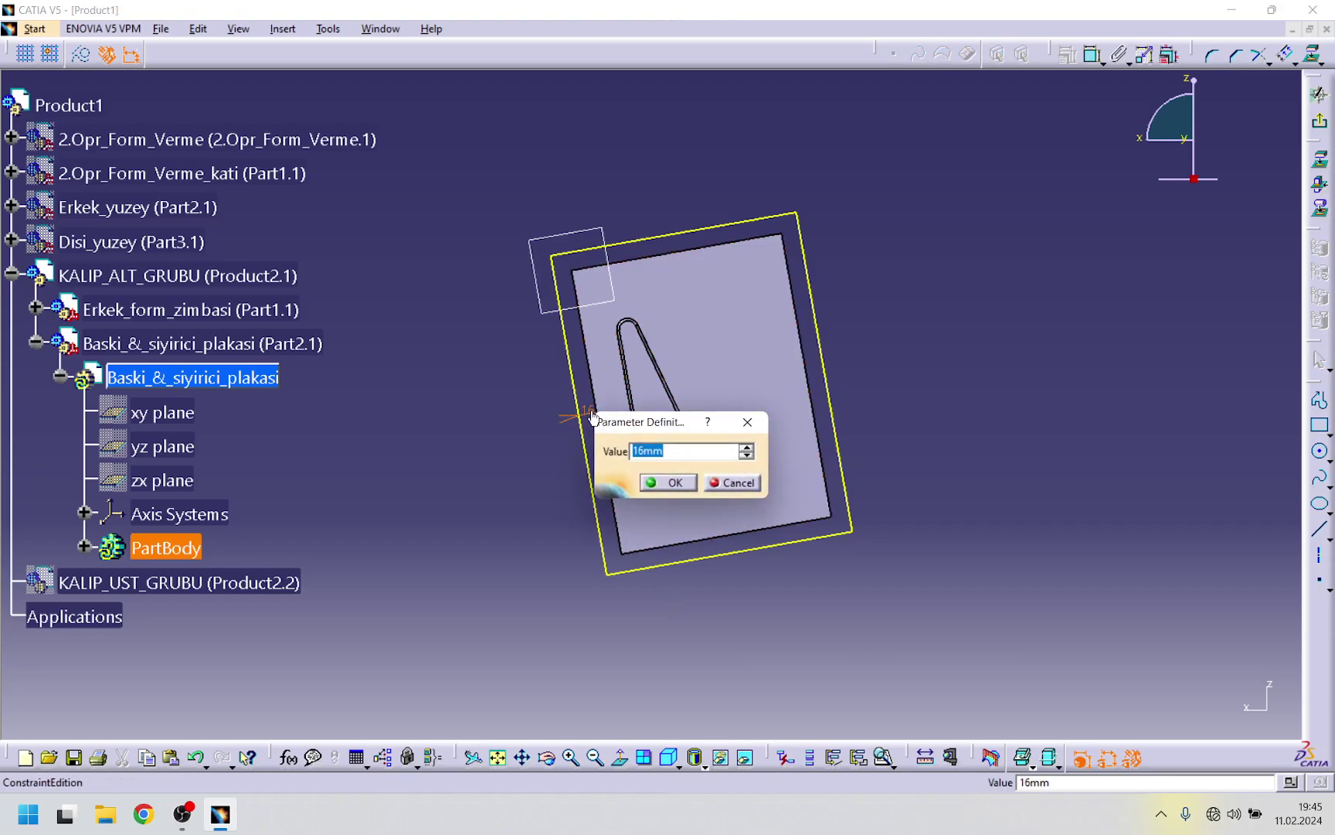
type("20")
key("Return")
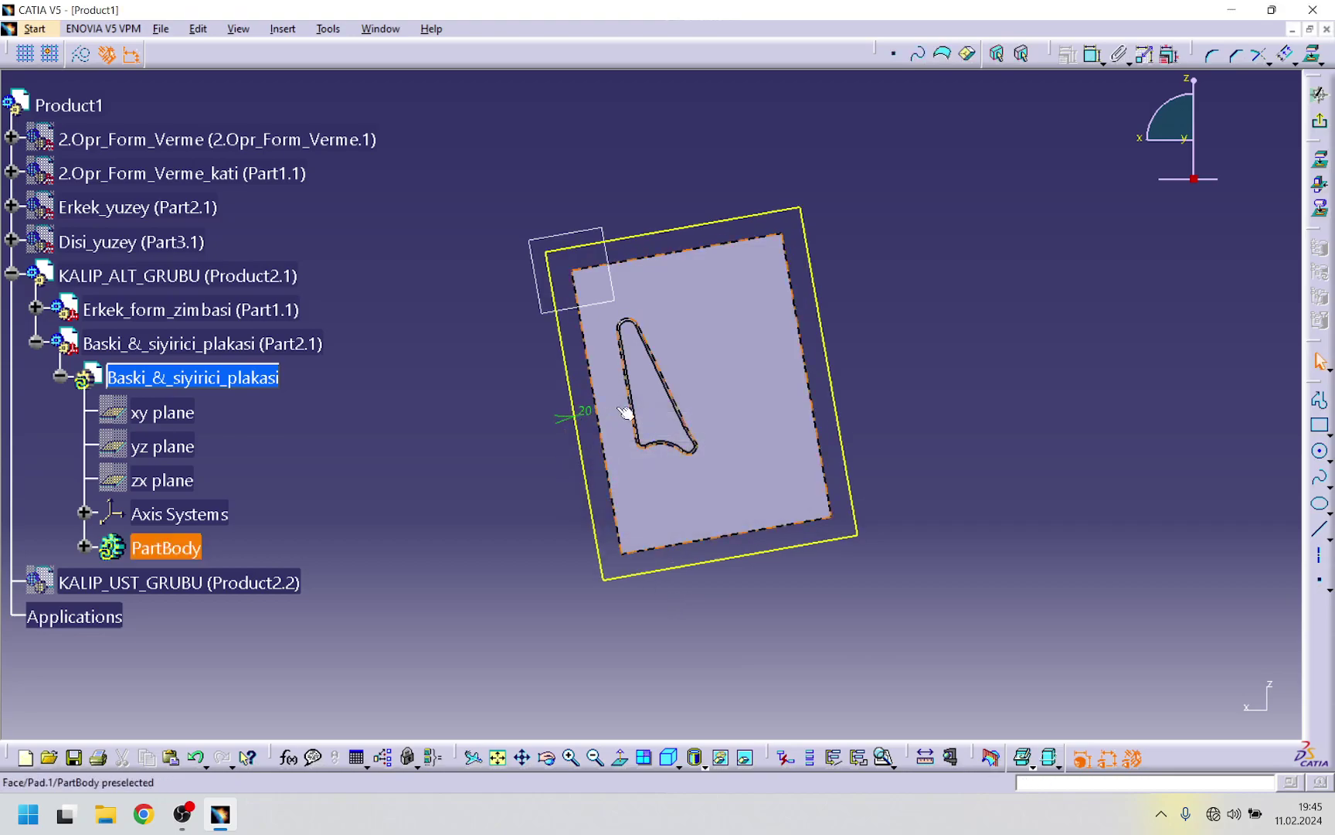
- Project the four outer edges of the plate face into the sketch as the inner boundary of the frame profile
left_click(1314, 54)
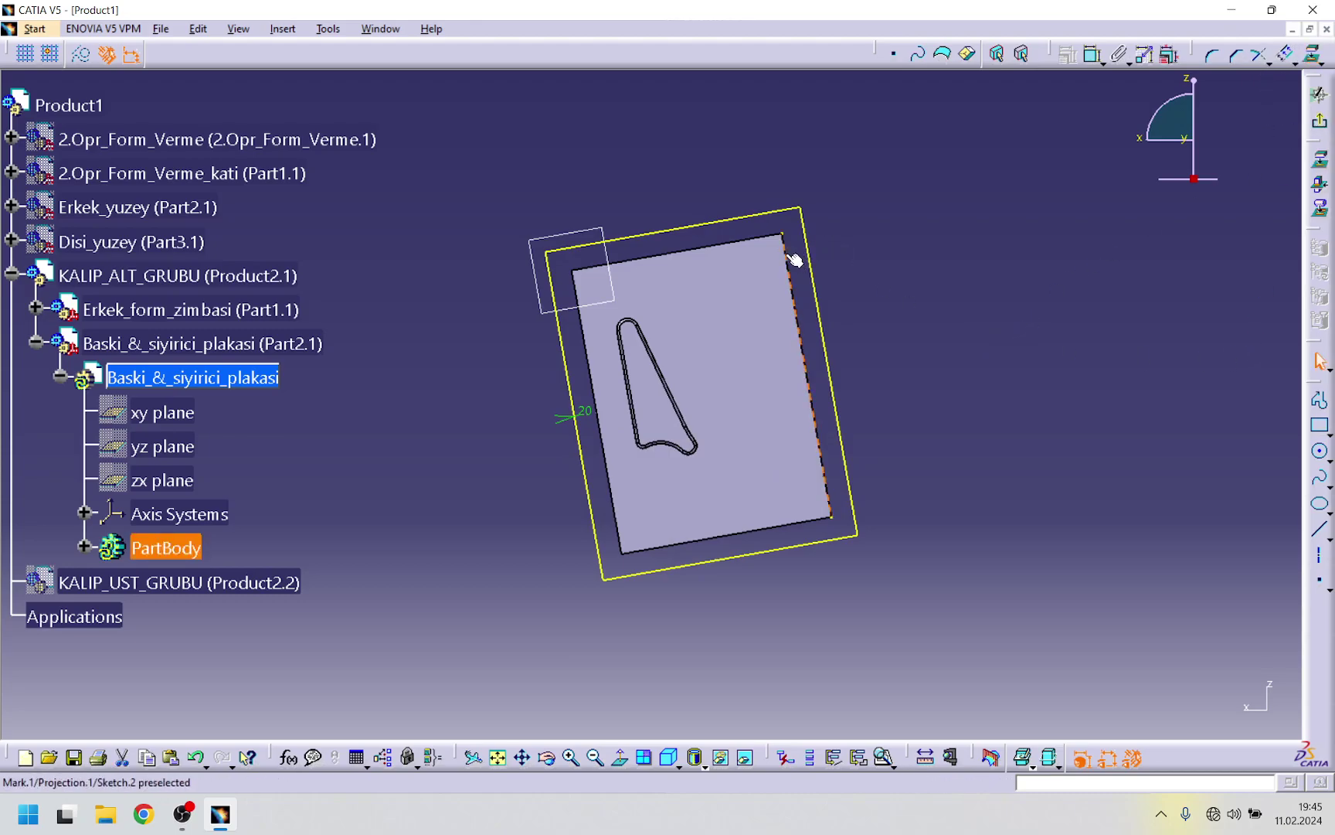
left_click(730, 244)
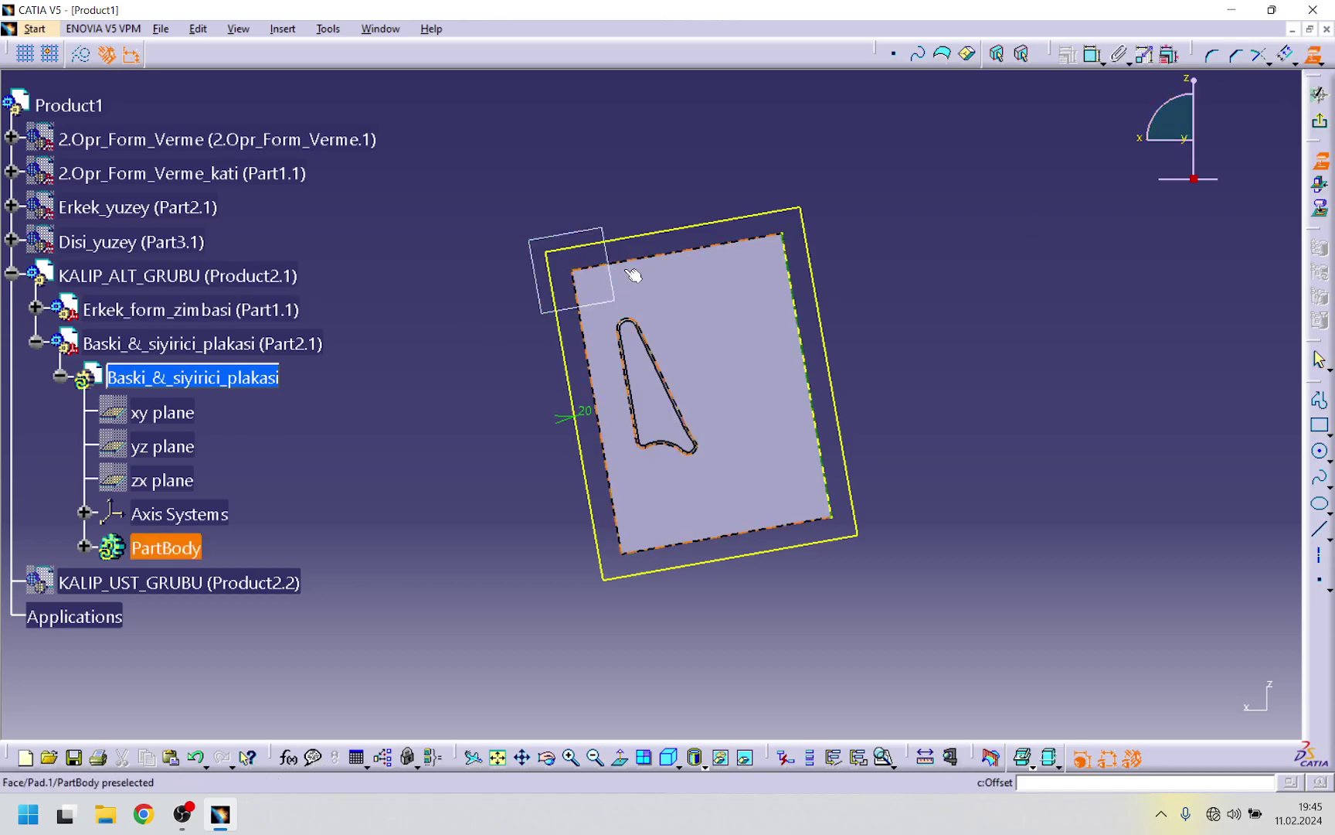
left_click(589, 334)
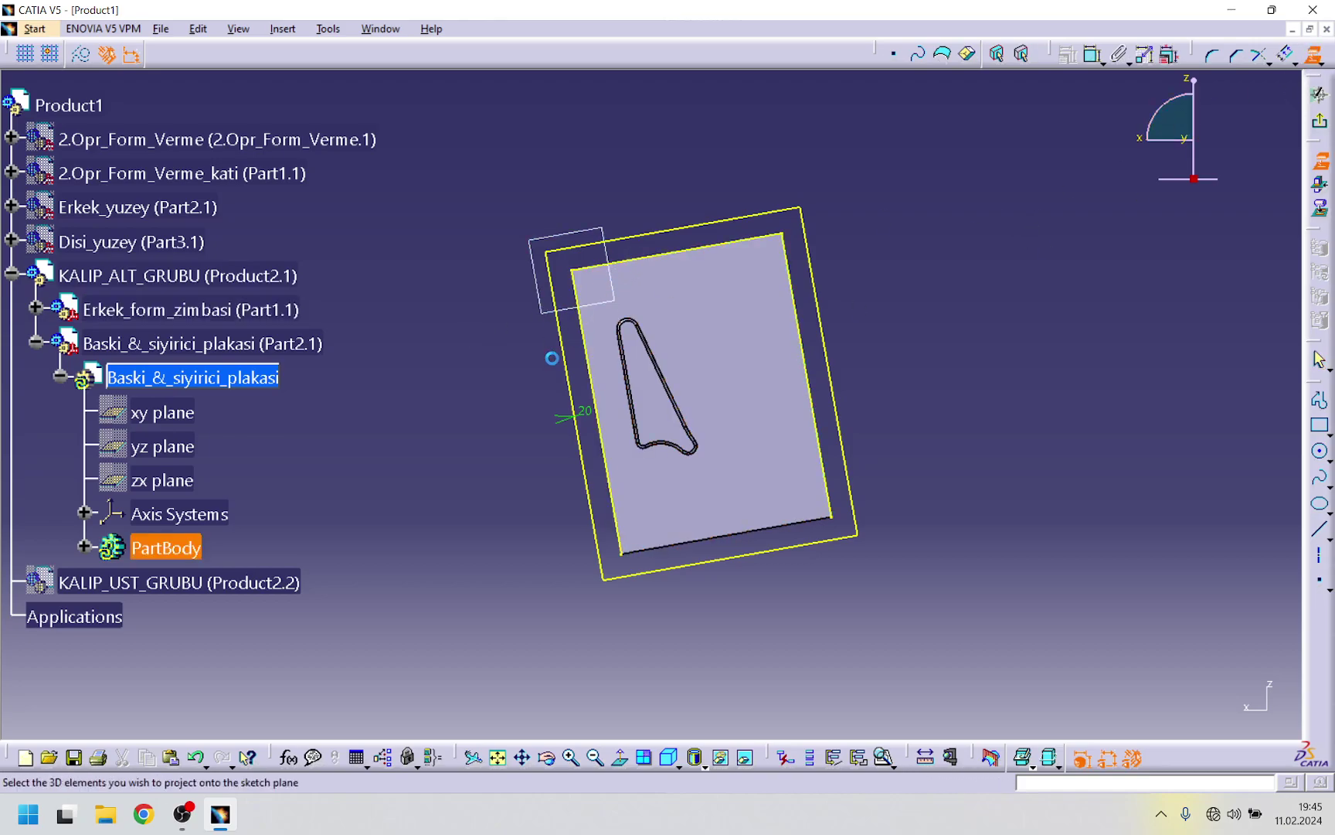
left_click(663, 545)
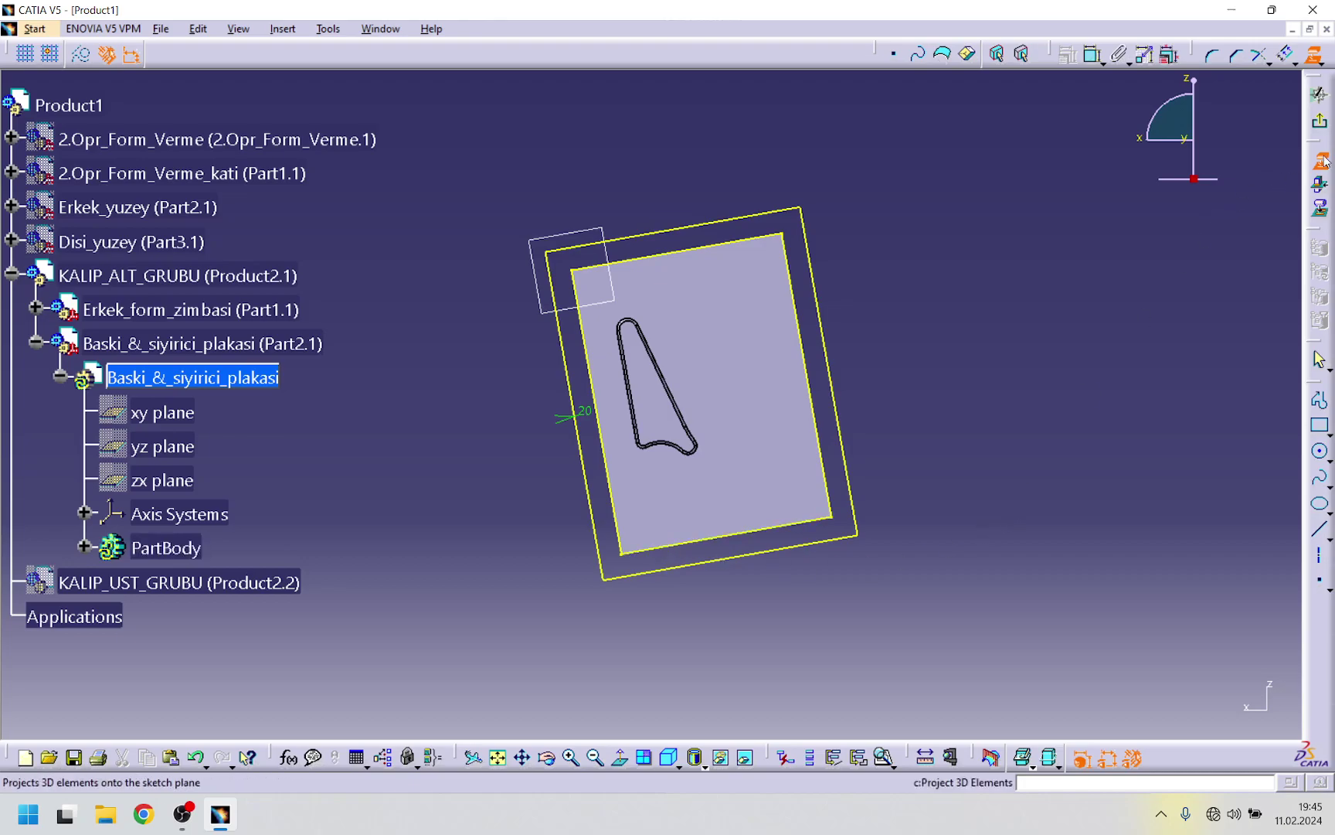
- Check the frame sketch with Sketch Analysis for closed profiles
left_click(328, 30)
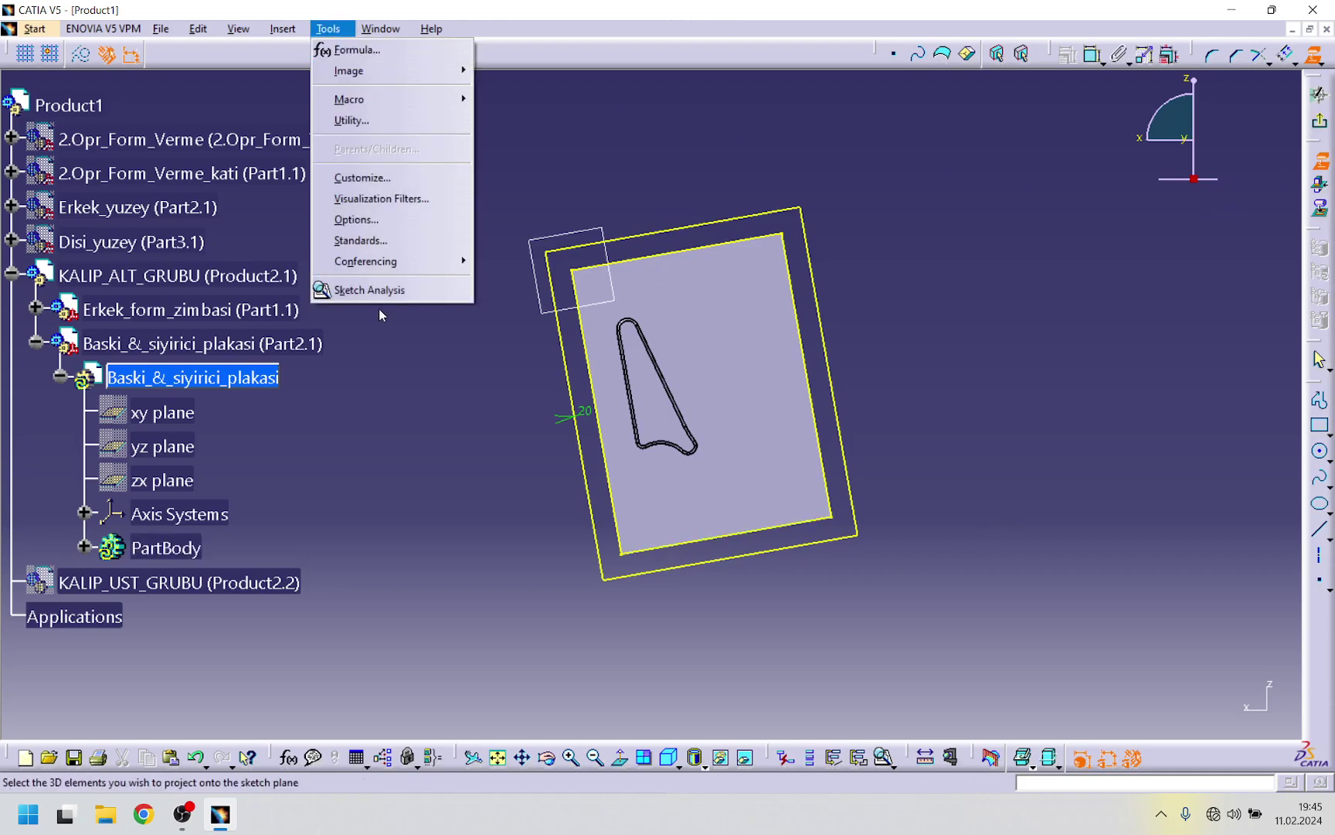
left_click(348, 291)
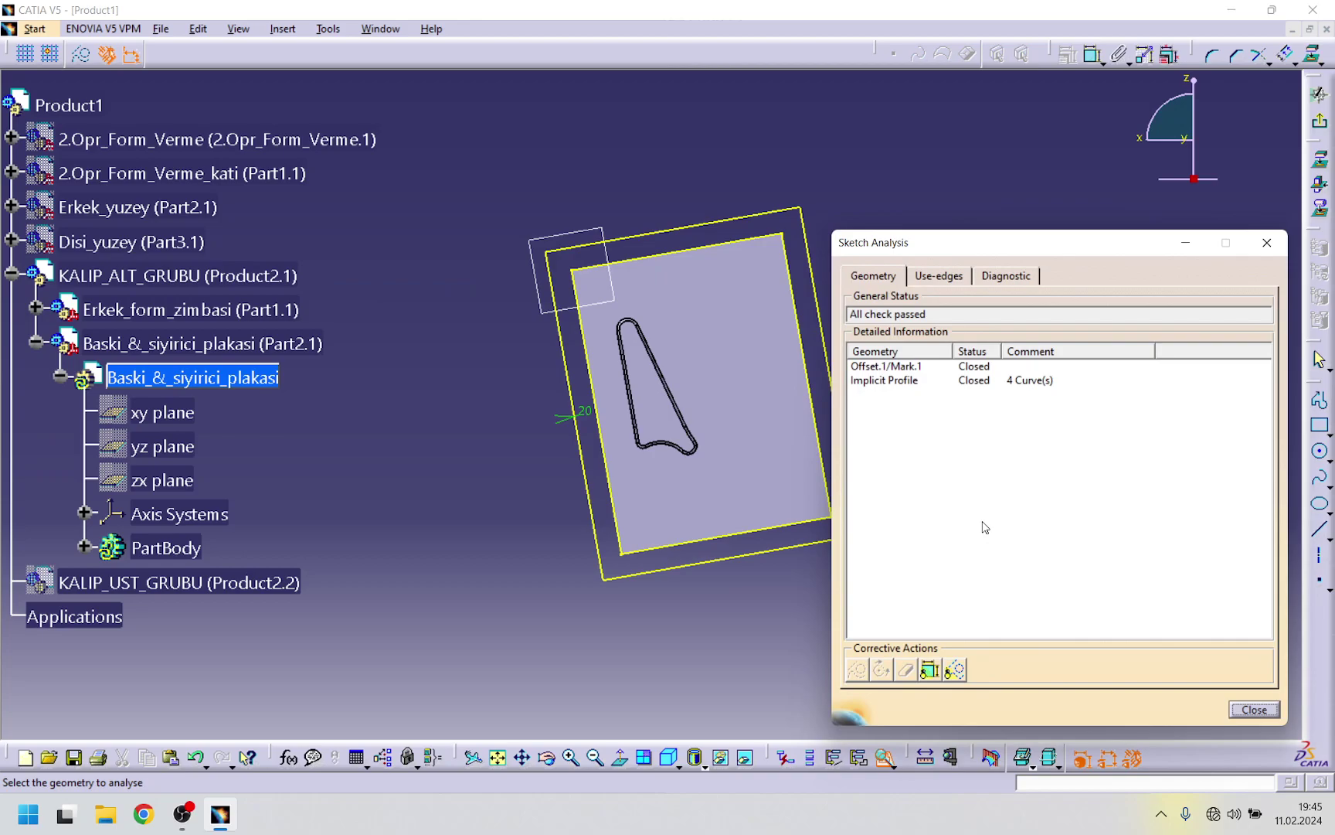
left_click(1249, 713)
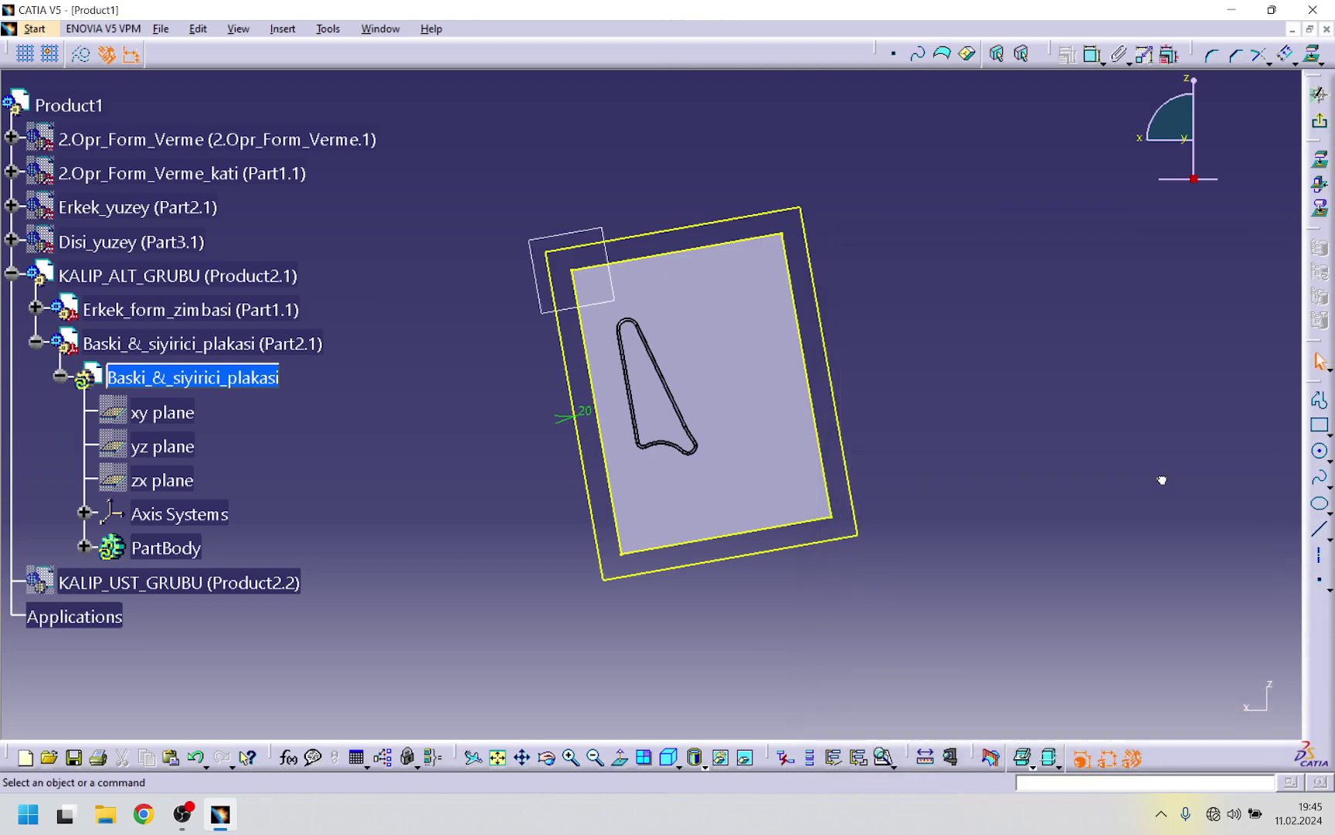
- Finish the frame sketch and extrude it with Pad using the Up to plane limit at the plate's opposite, punch-side face
left_click(1323, 93)
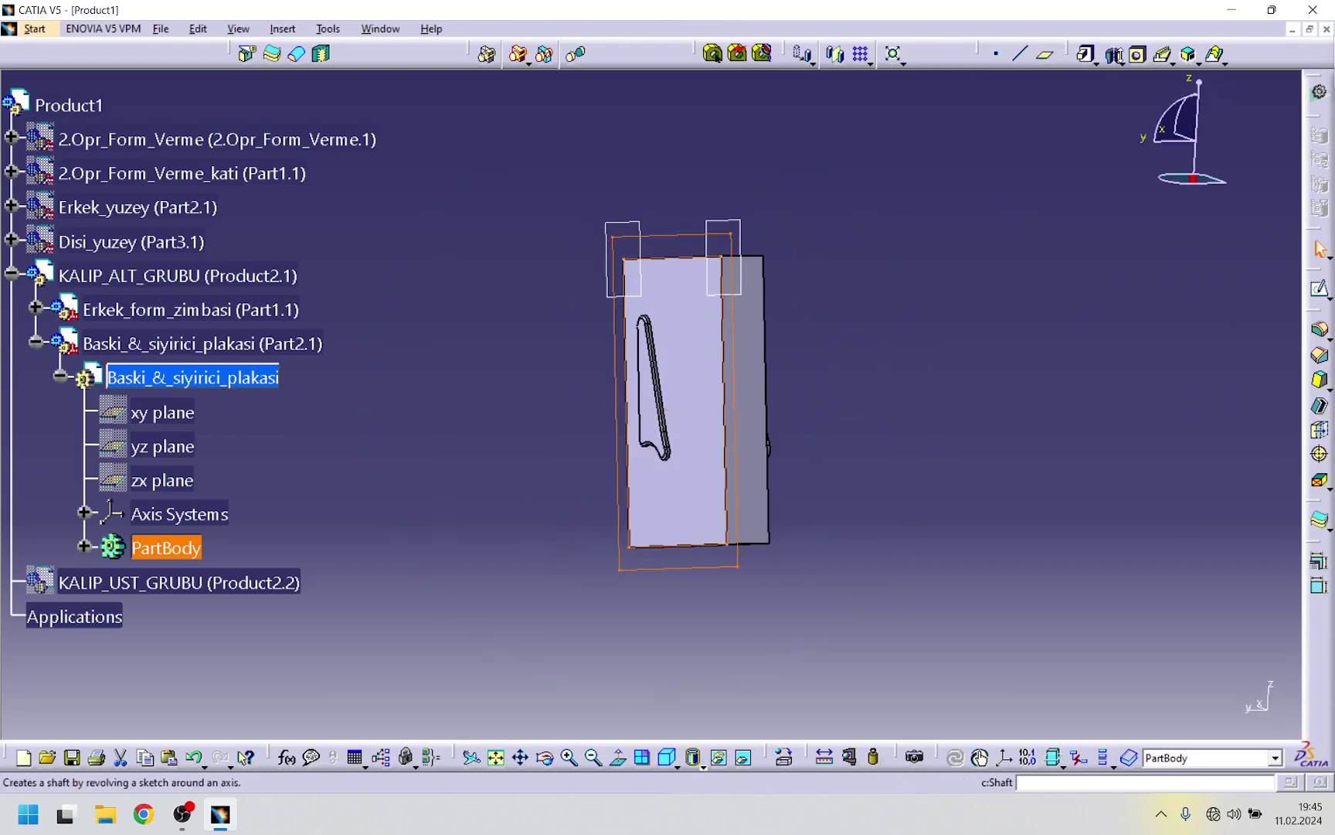
left_click(1086, 54)
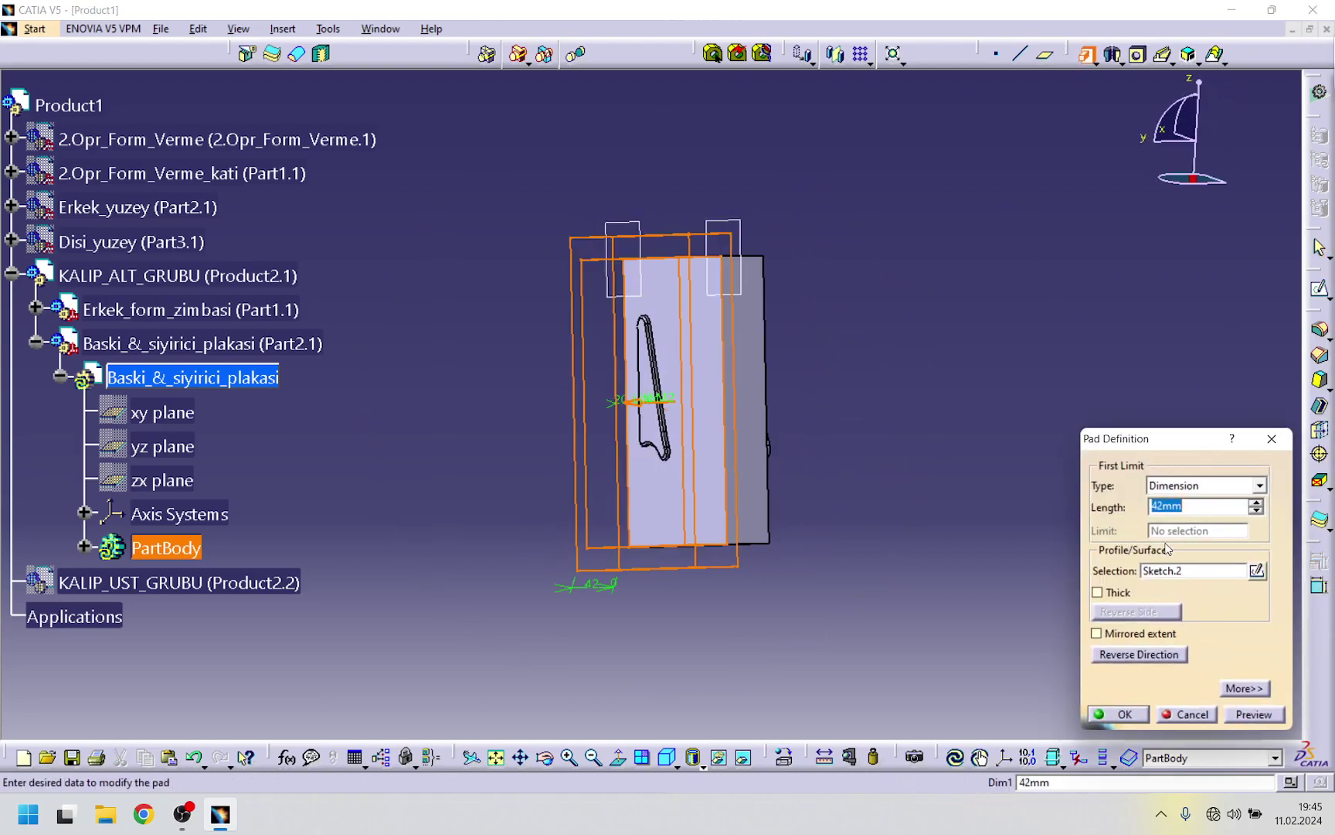
left_click(1260, 486)
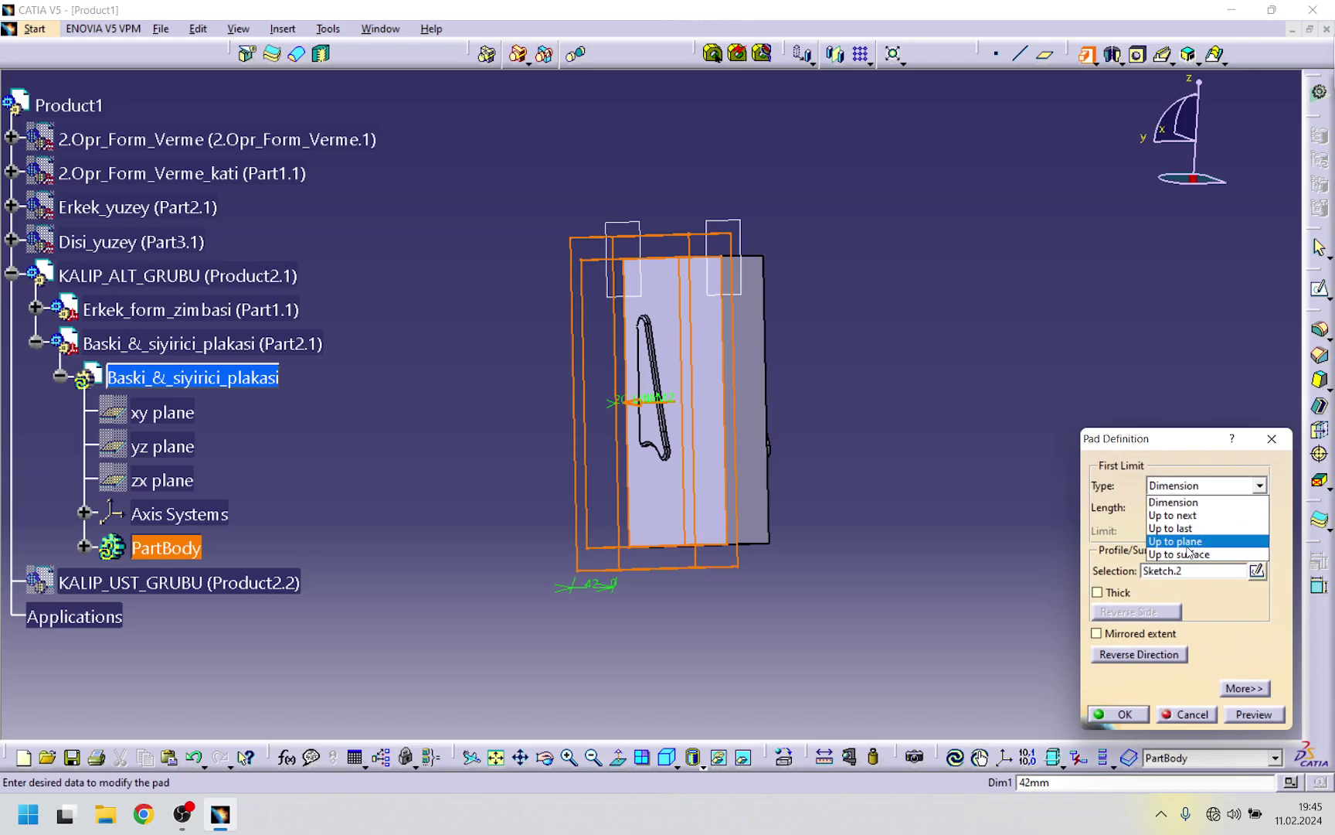
left_click(1221, 541)
middle_click_drag(920, 333, 646, 511)
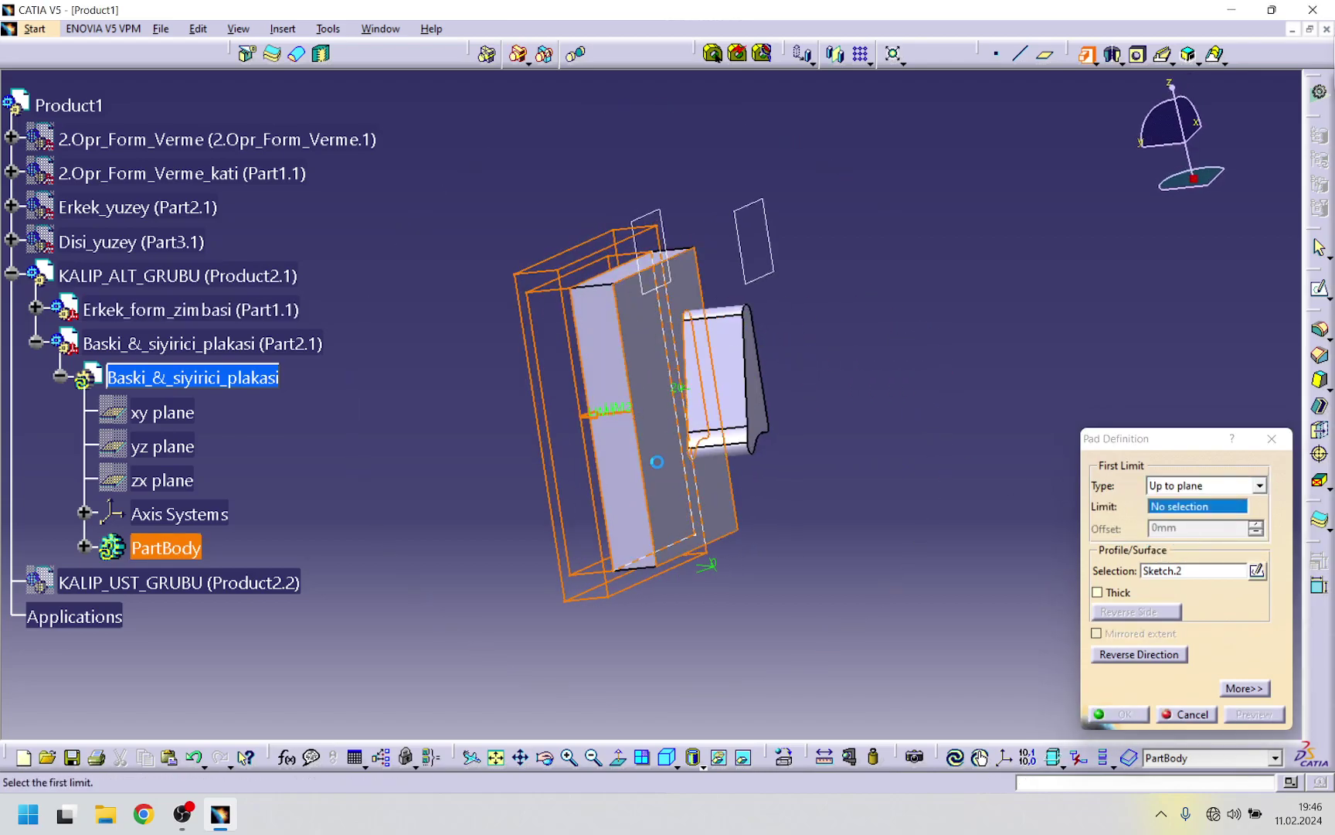
left_click(646, 510)
left_click(1115, 717)
middle_click_drag(951, 402, 552, 560)
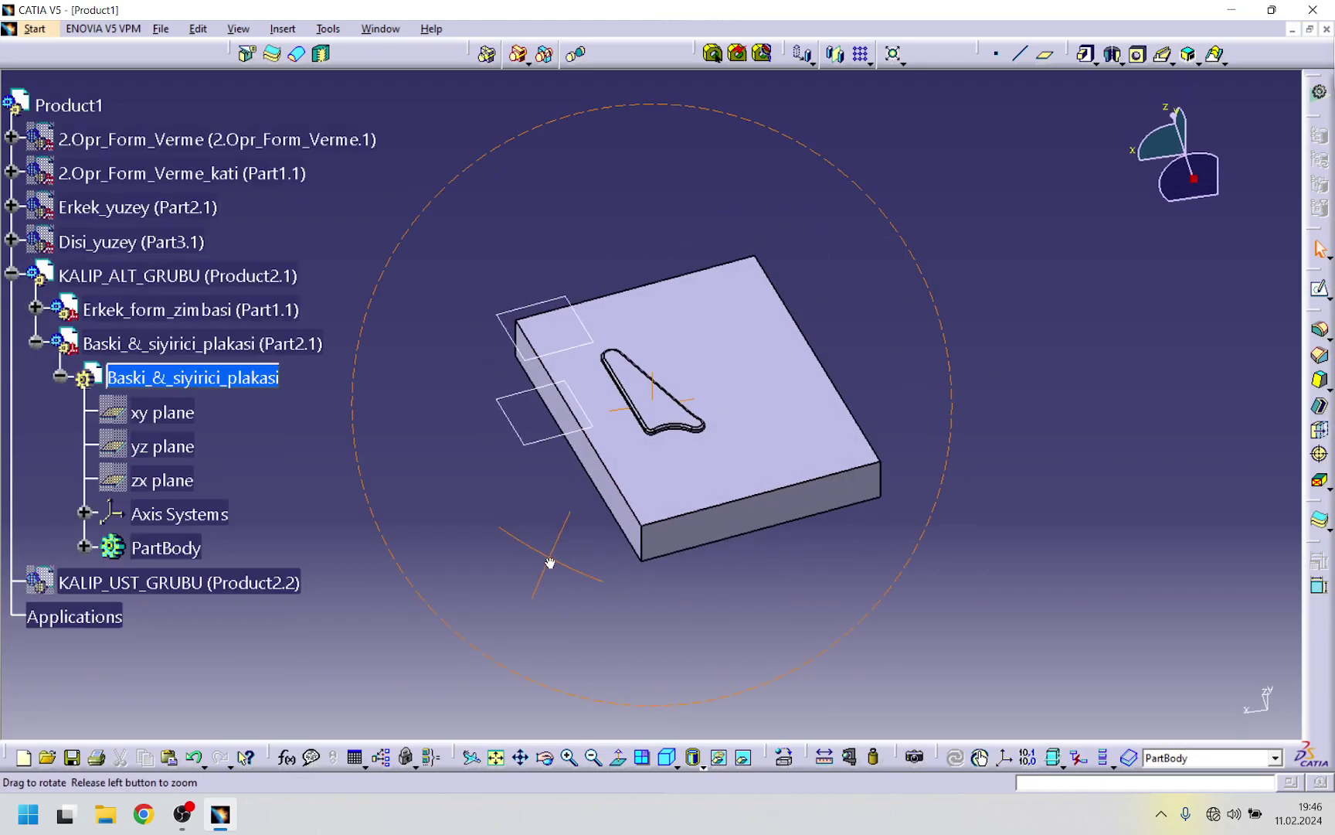
- Show the 2.Opr_Form_Verme_kati part and set its graphic colour to cyan
right_click(220, 173)
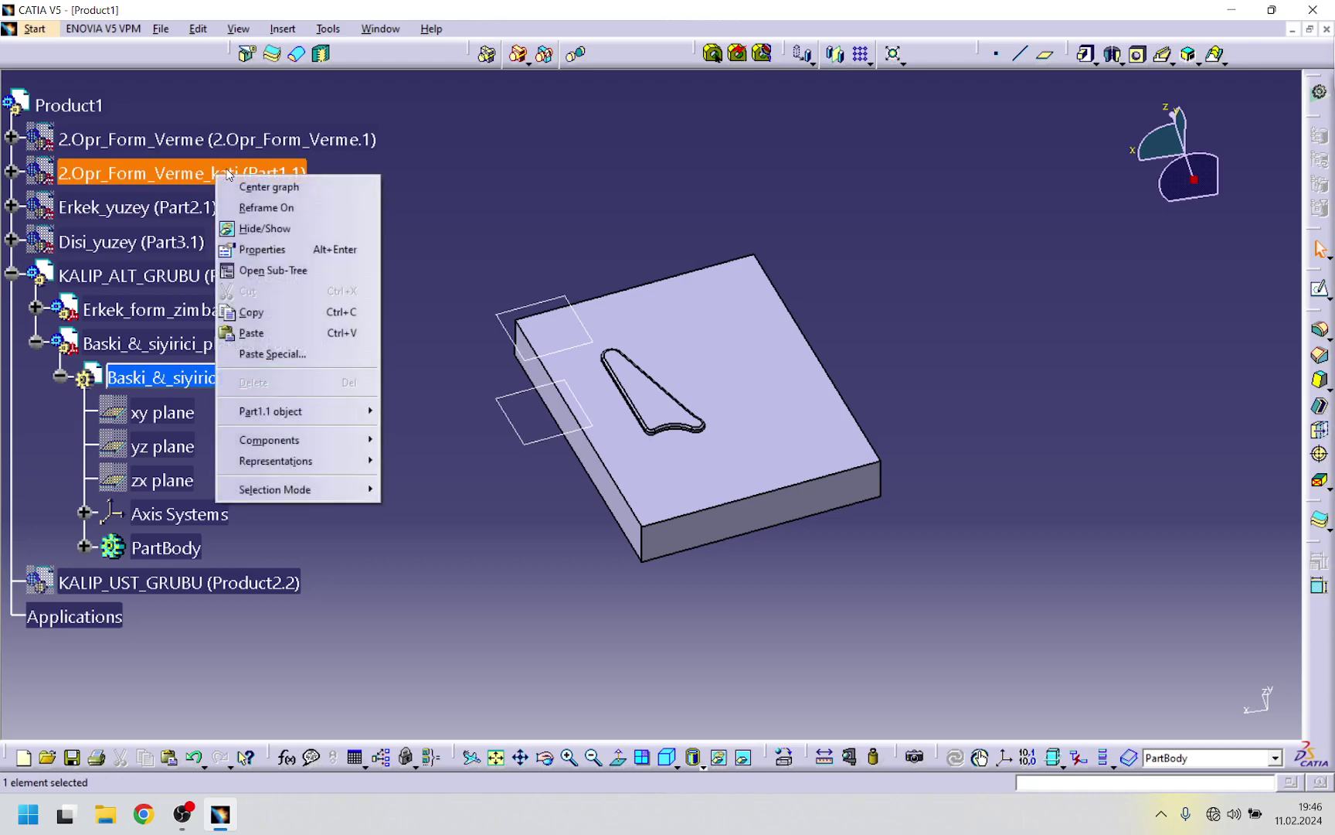
left_click(267, 229)
right_click(246, 170)
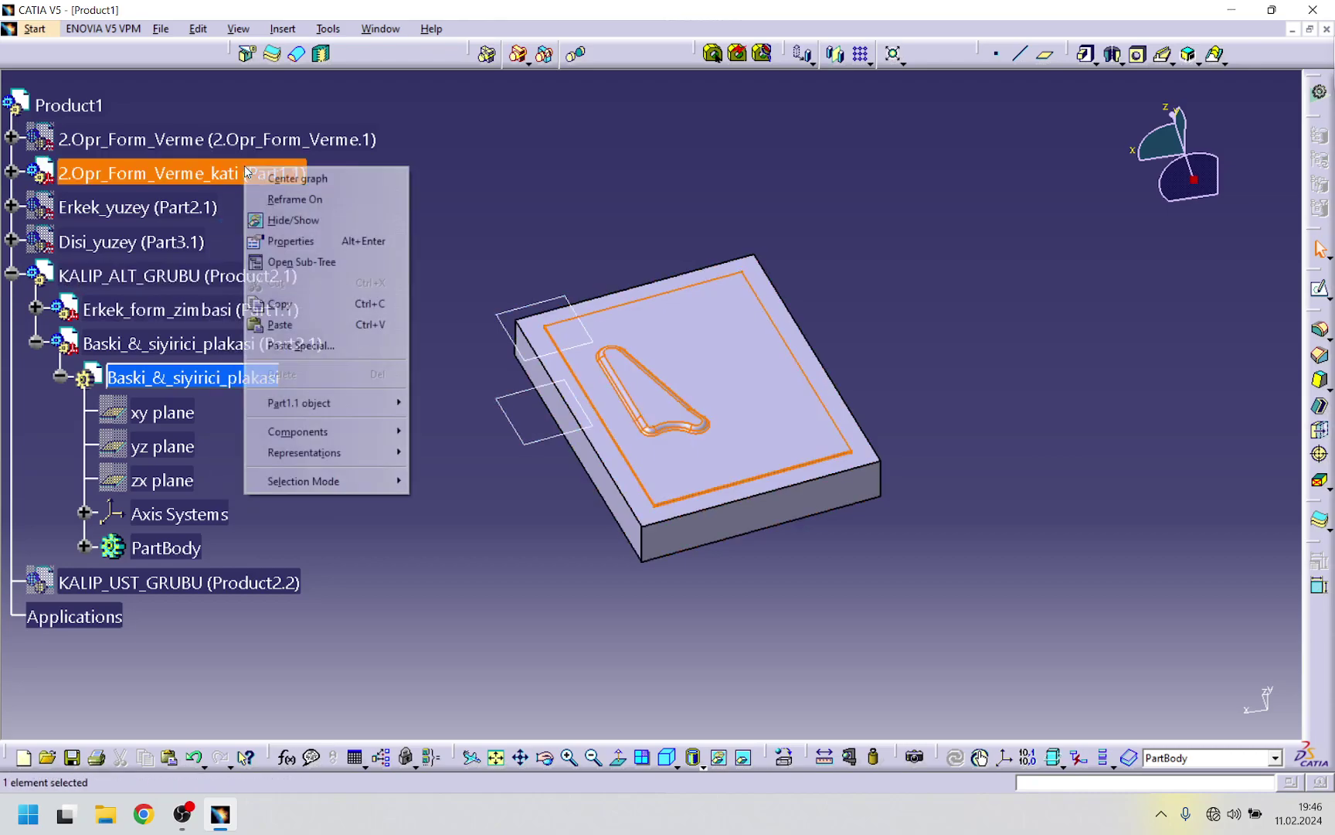
left_click(289, 245)
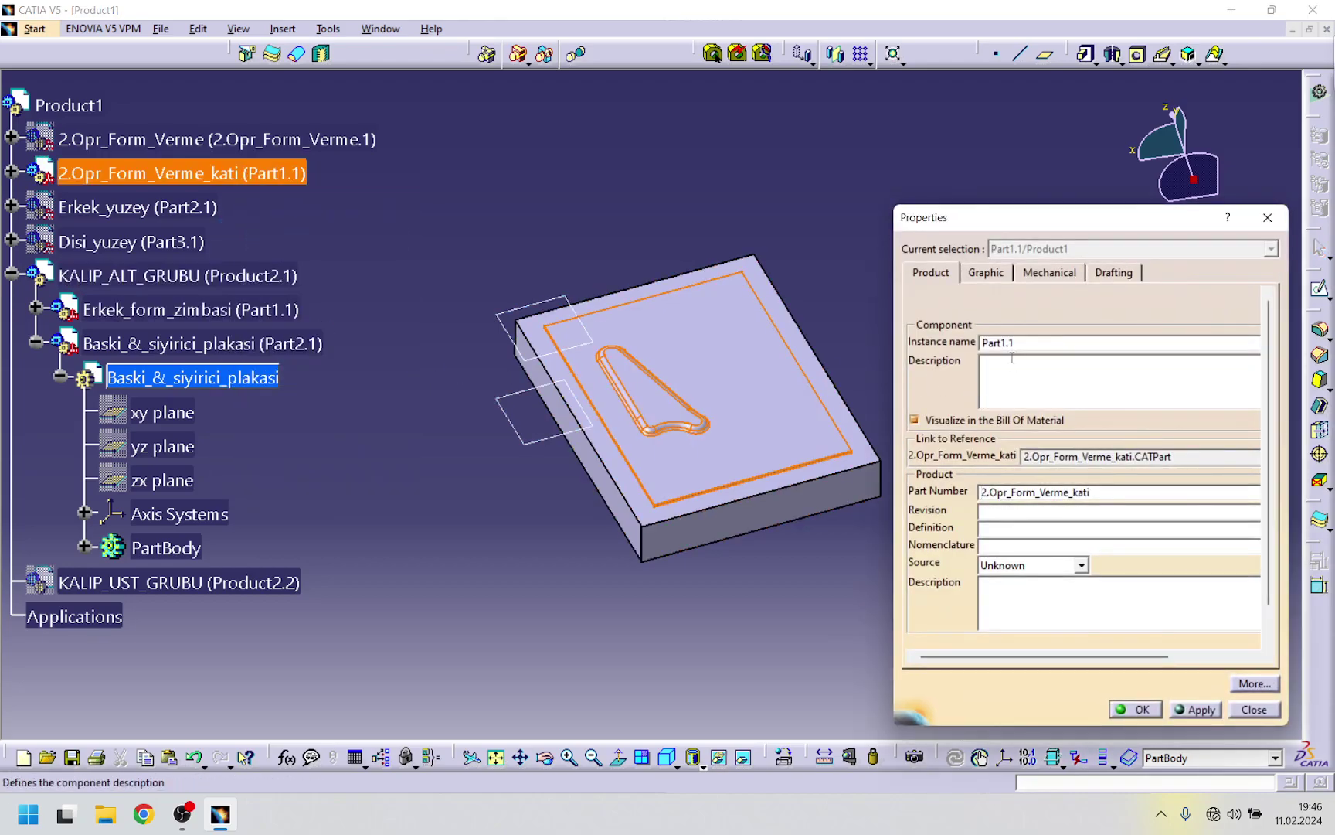
left_click(979, 273)
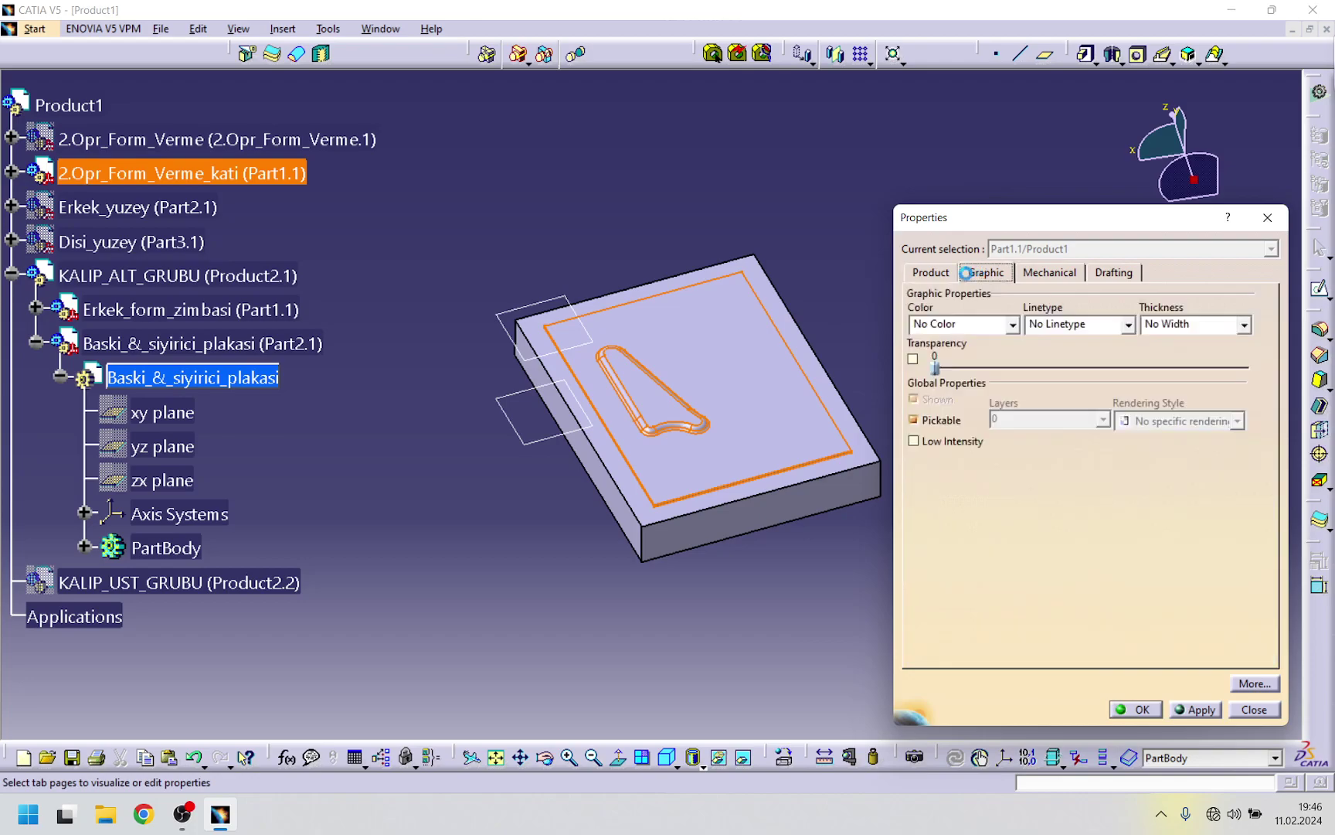
left_click(1013, 325)
left_click(971, 512)
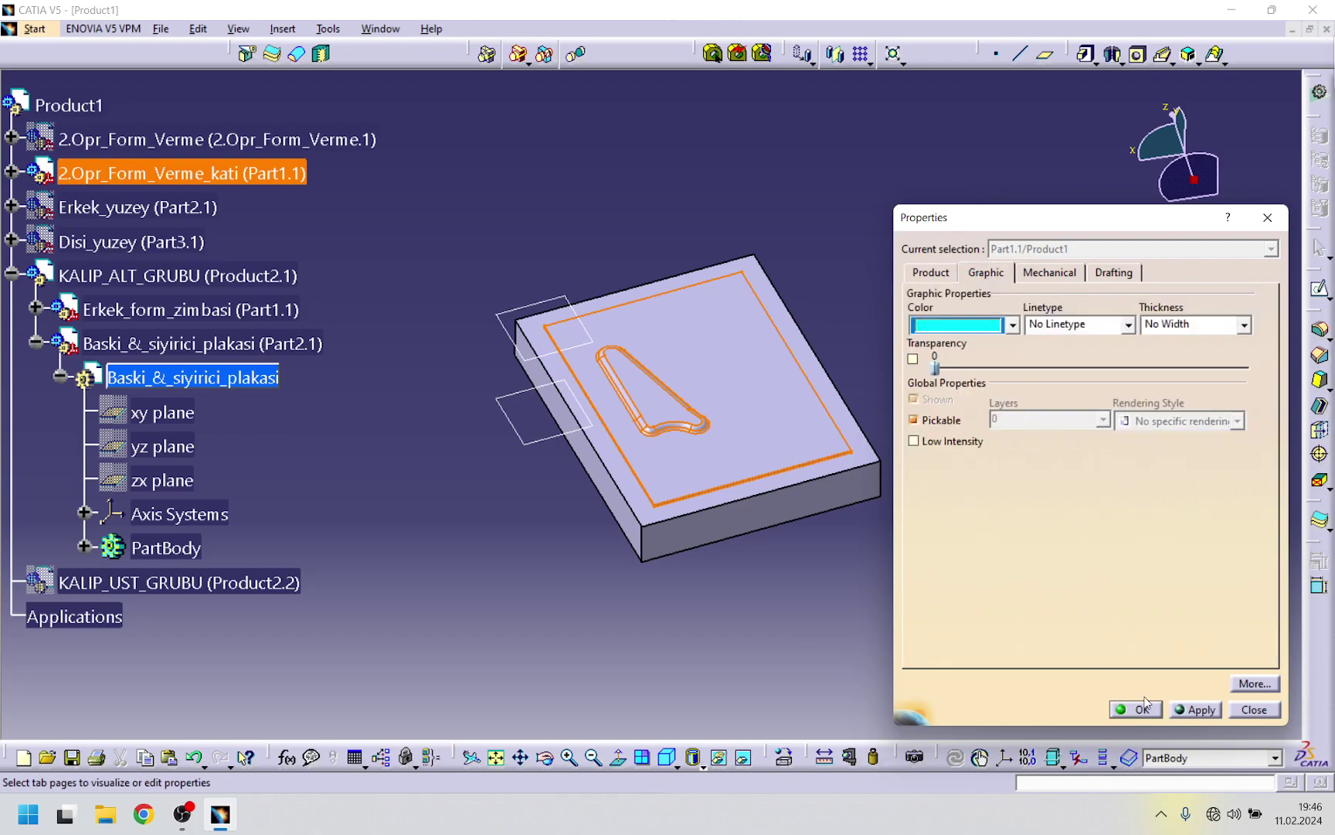
left_click(1142, 708)
left_click(988, 549)
middle_click_drag(896, 347, 883, 346)
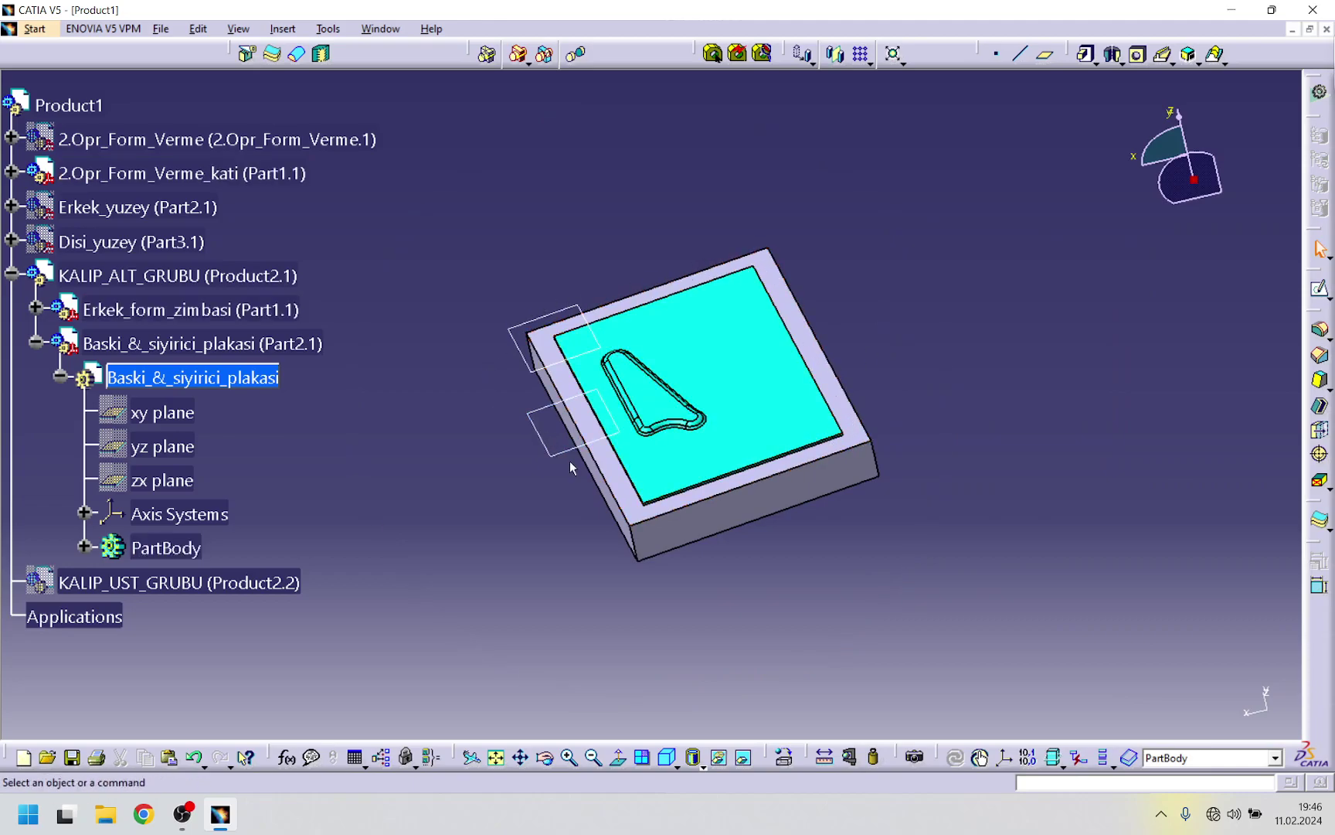
middle_click_drag(567, 588, 673, 480)
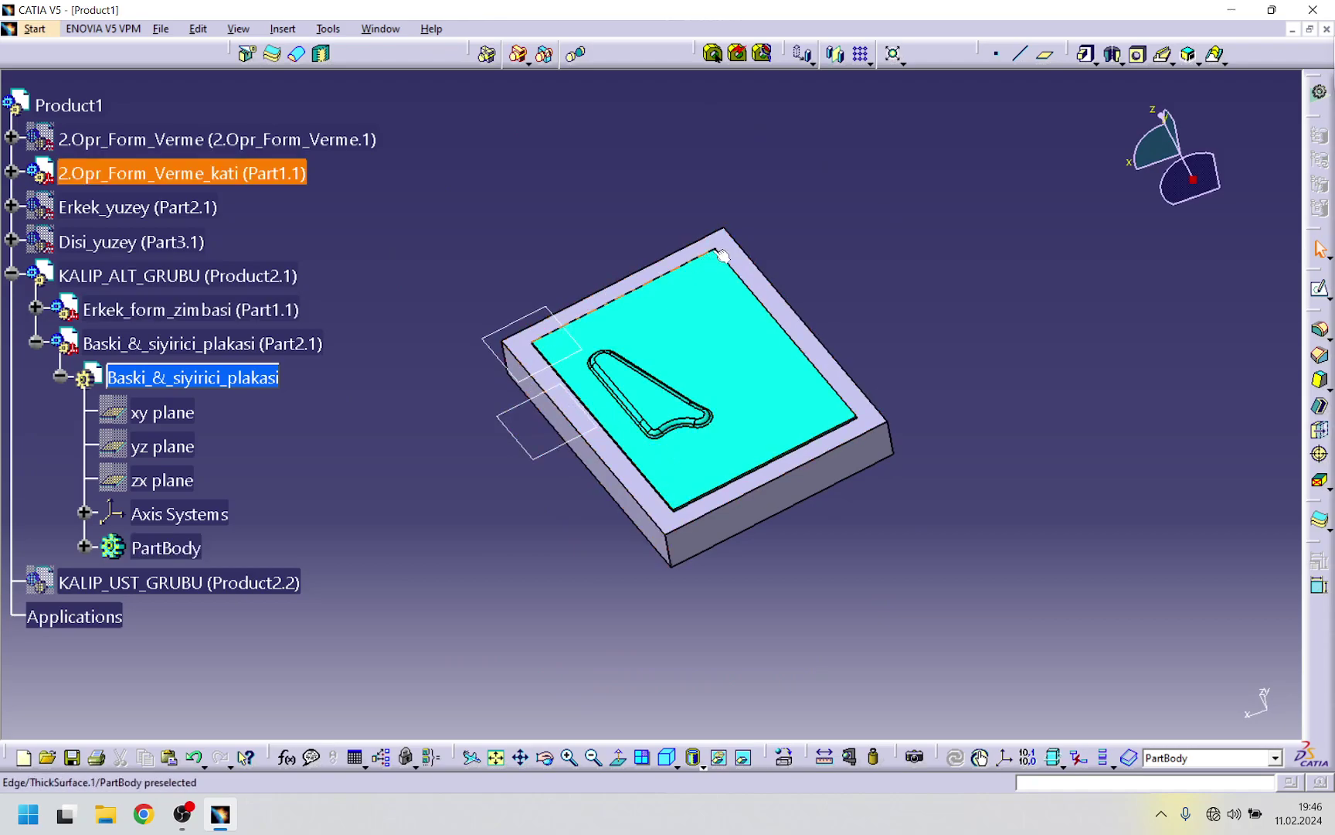
middle_click_drag(524, 558, 511, 558)
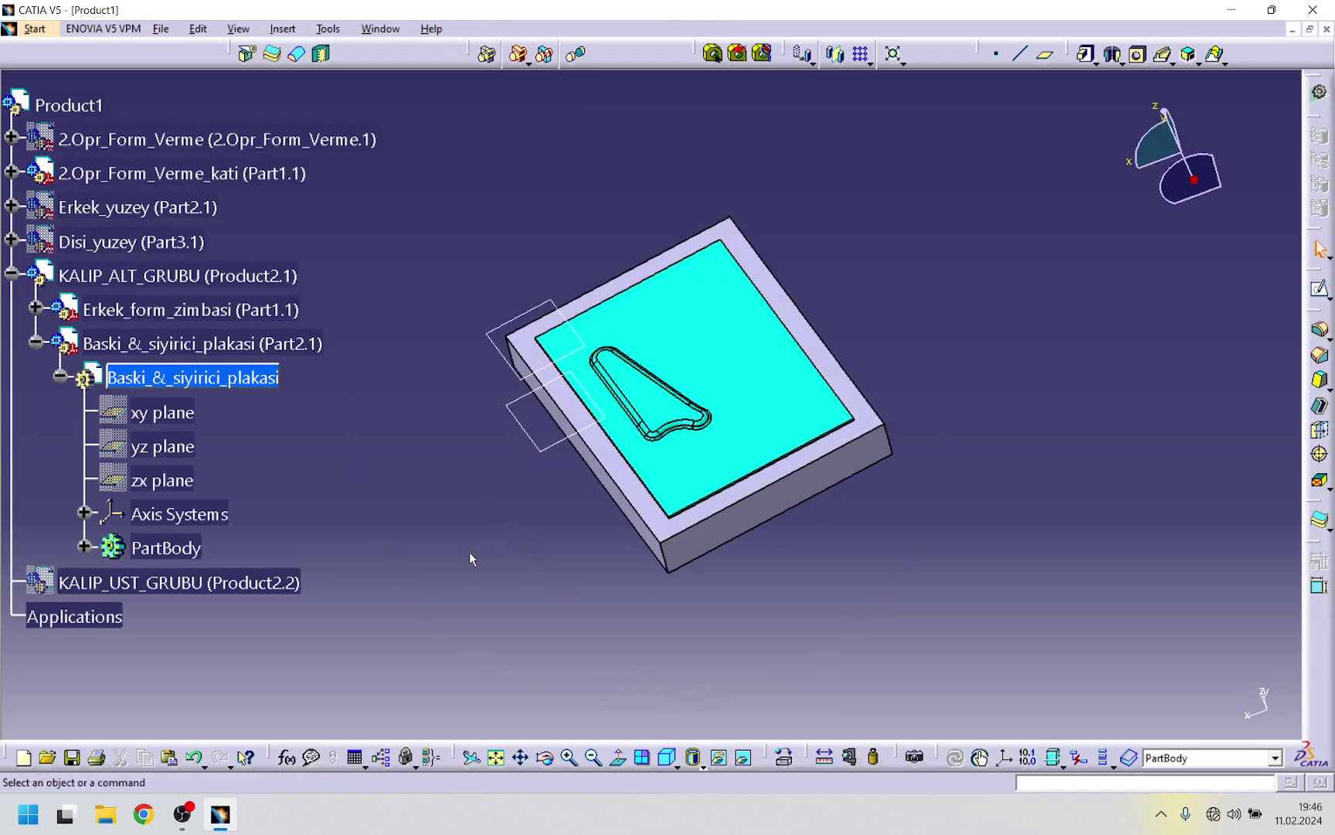
- Collapse the Baski_&_siyirici_plakasi branch and hide the 2.Opr_Form_Verme_kati part
left_click(35, 343)
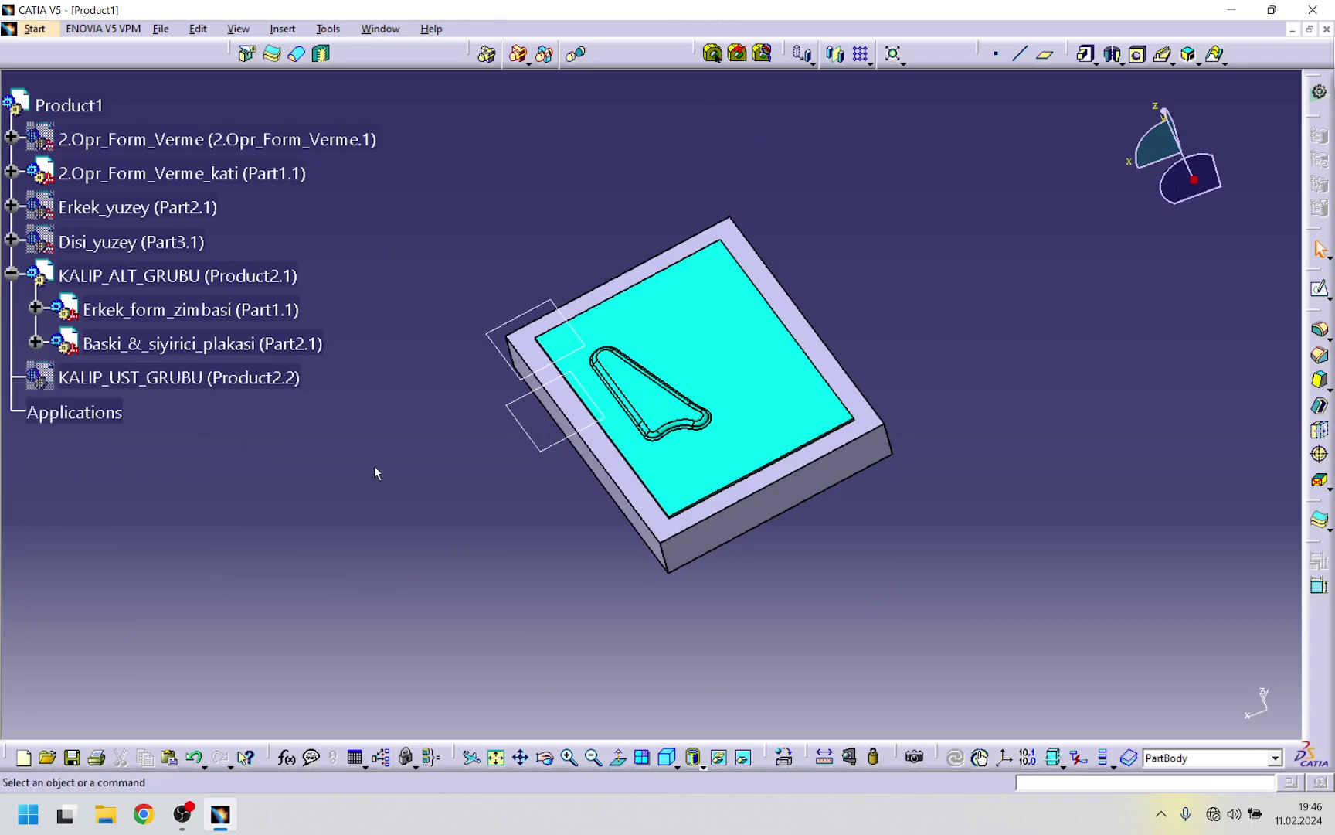
middle_click_drag(375, 465, 375, 293)
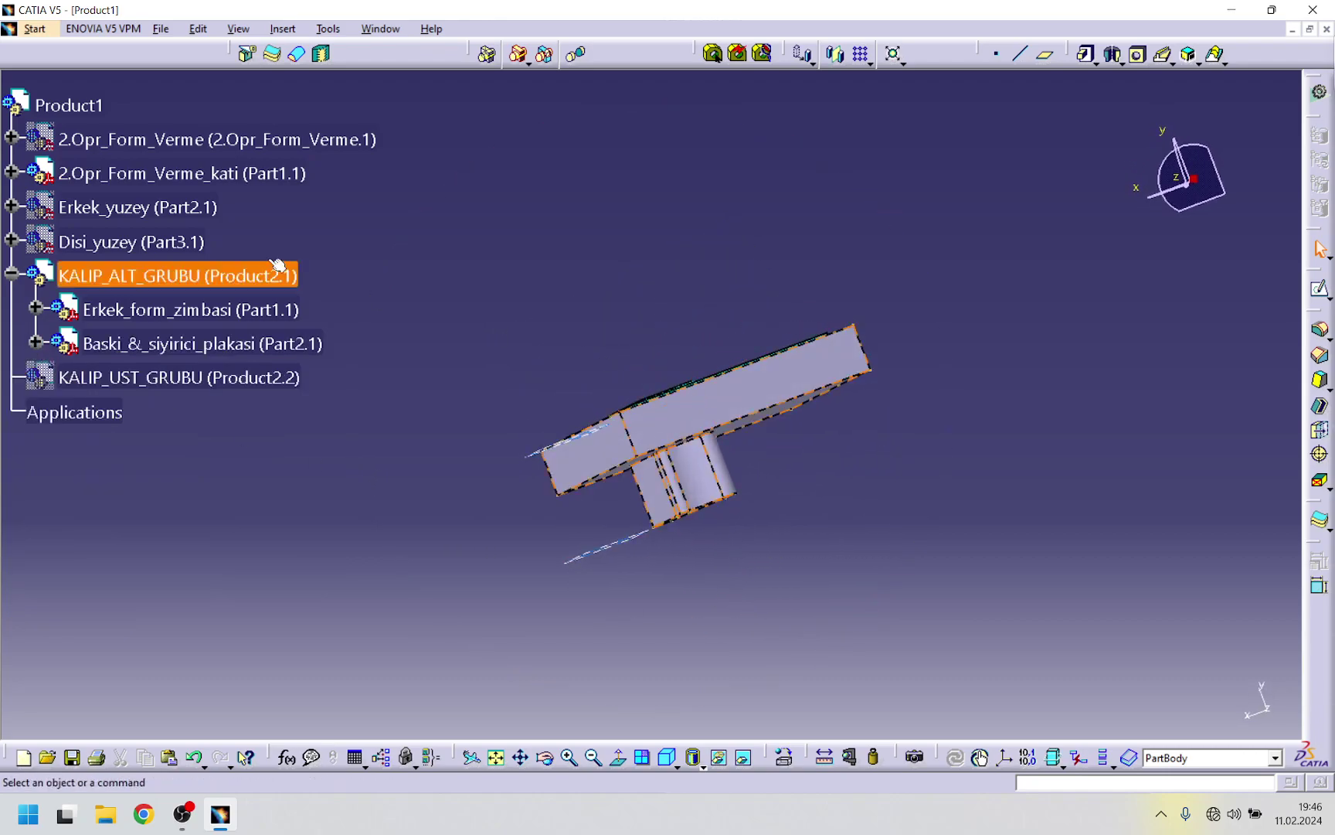
middle_click_drag(404, 354, 452, 303)
middle_click_drag(713, 601, 680, 495)
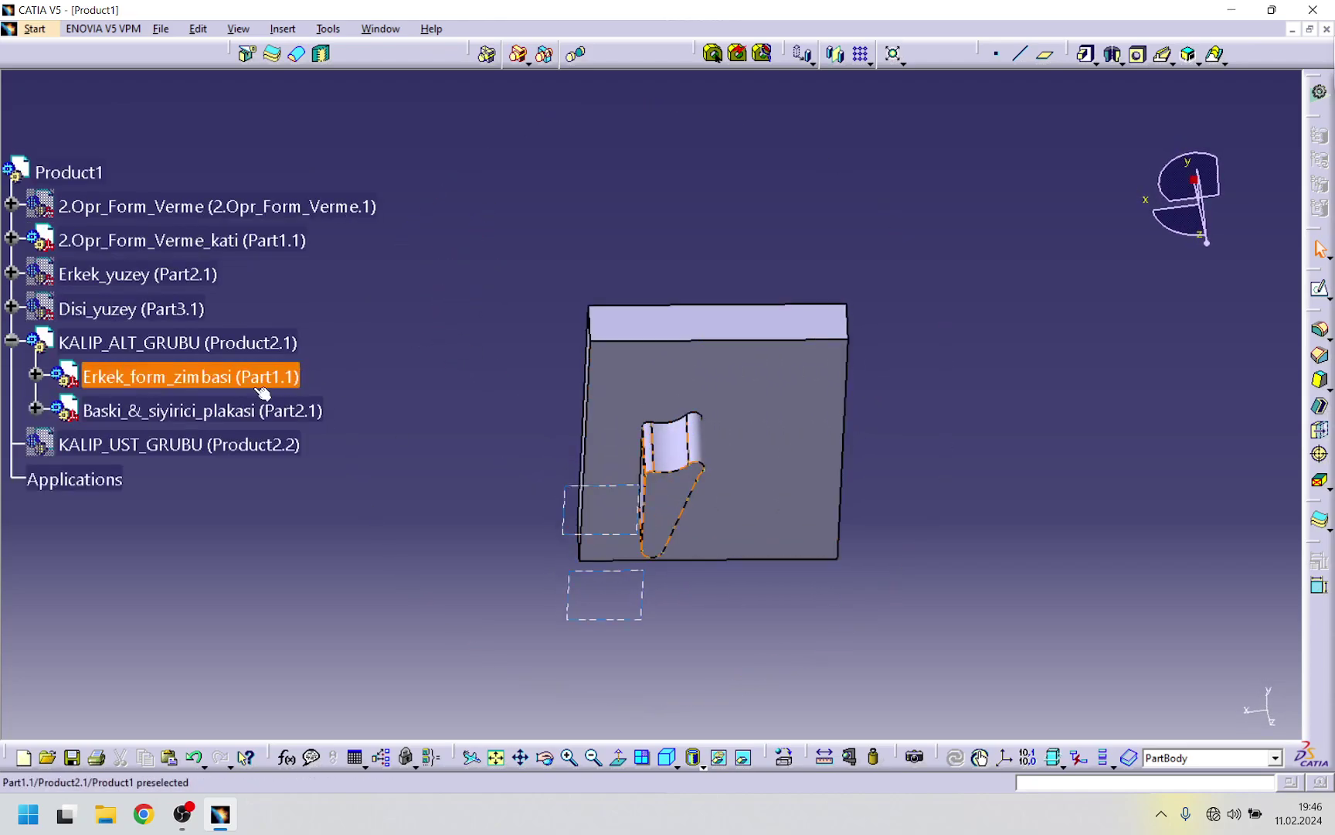
right_click(197, 240)
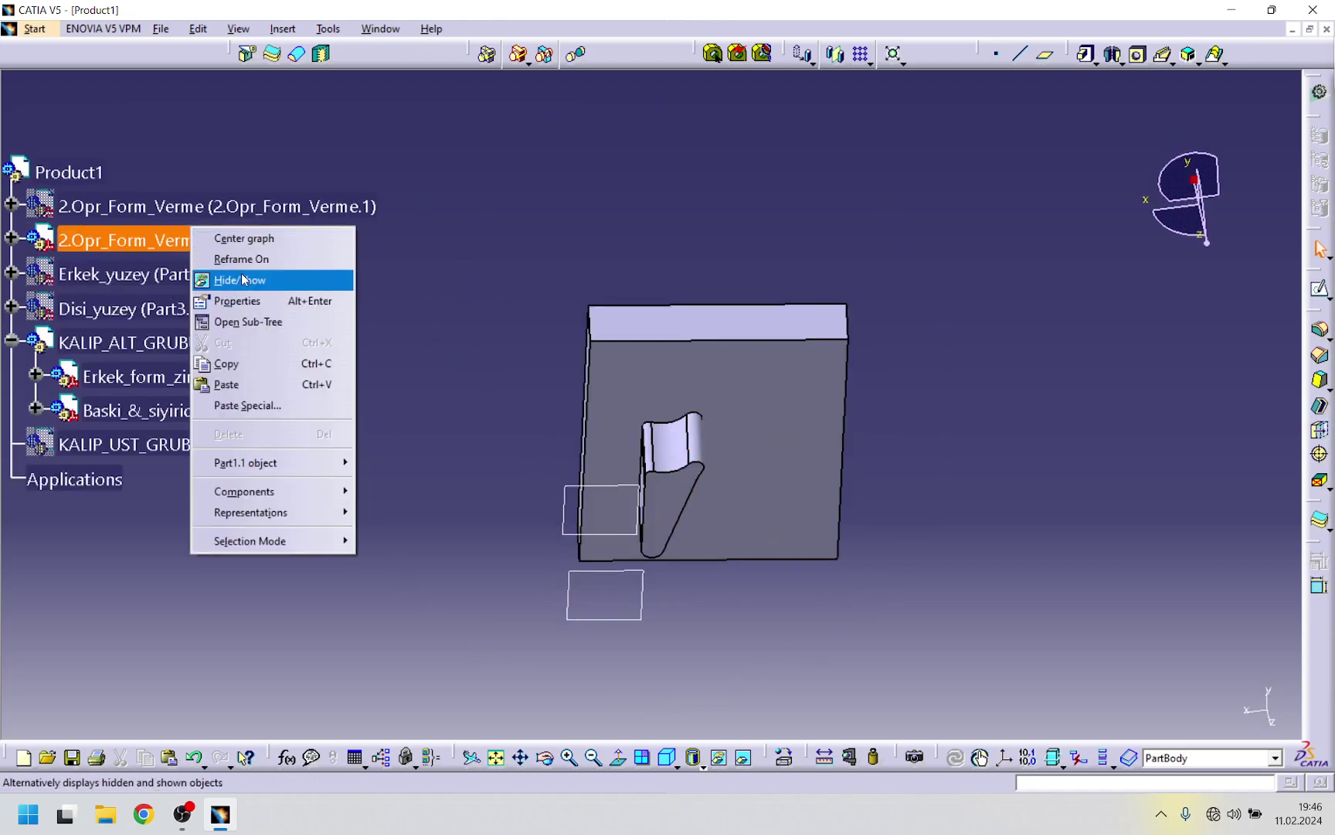
left_click(237, 280)
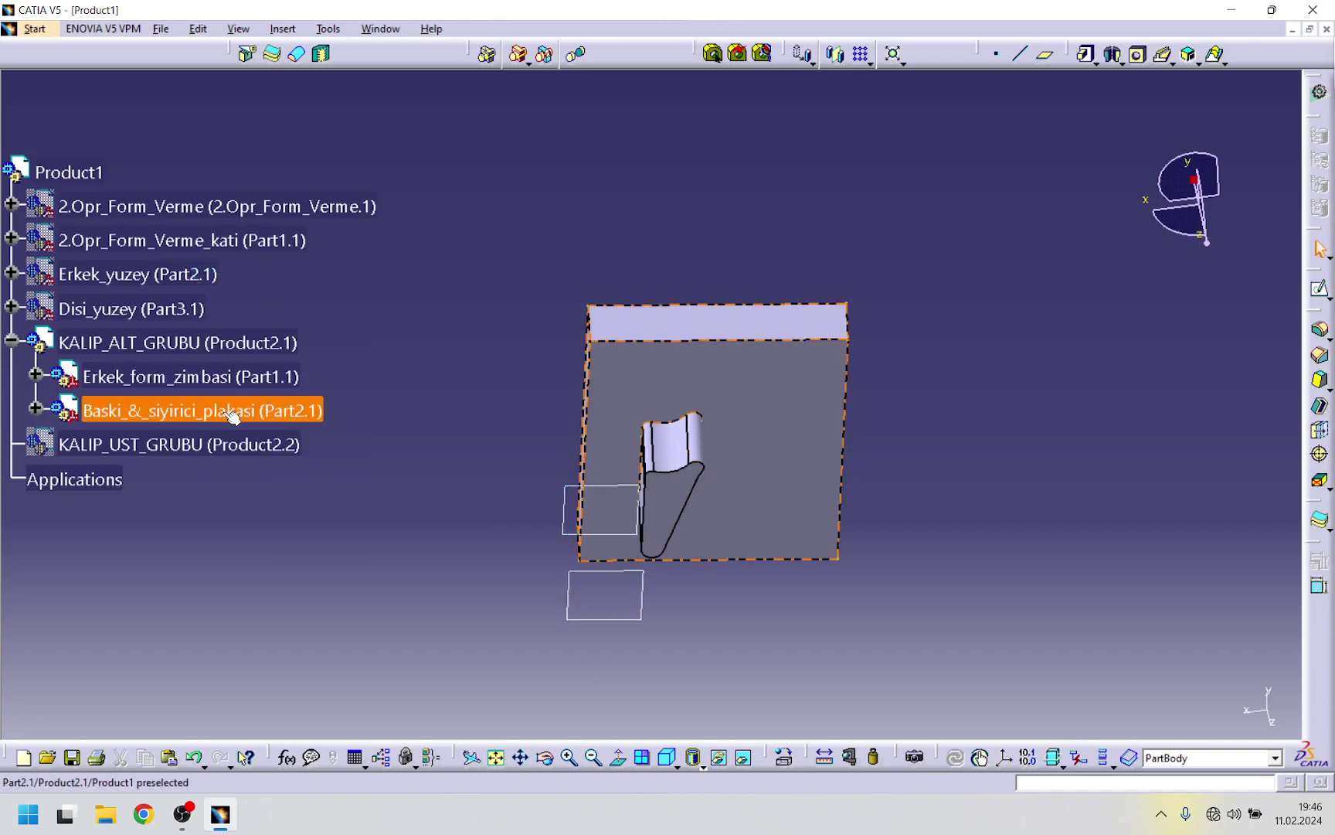
- Temporarily hide Erkek_form_zimbasi to examine the punch opening in the plate, and show it again
right_click(236, 380)
left_click(268, 433)
middle_click_drag(429, 506, 538, 417)
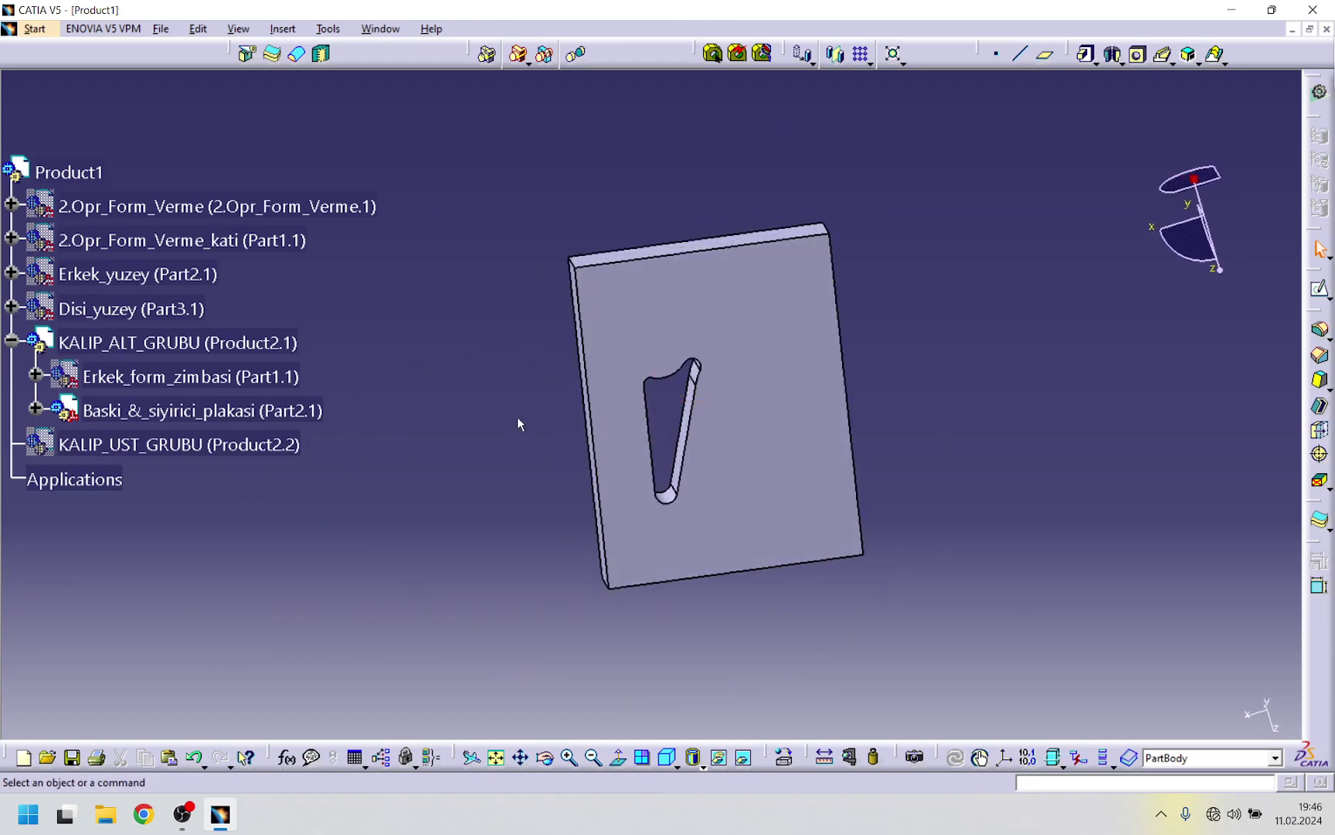
right_click(266, 376)
left_click(338, 425)
middle_click_drag(400, 345, 494, 386)
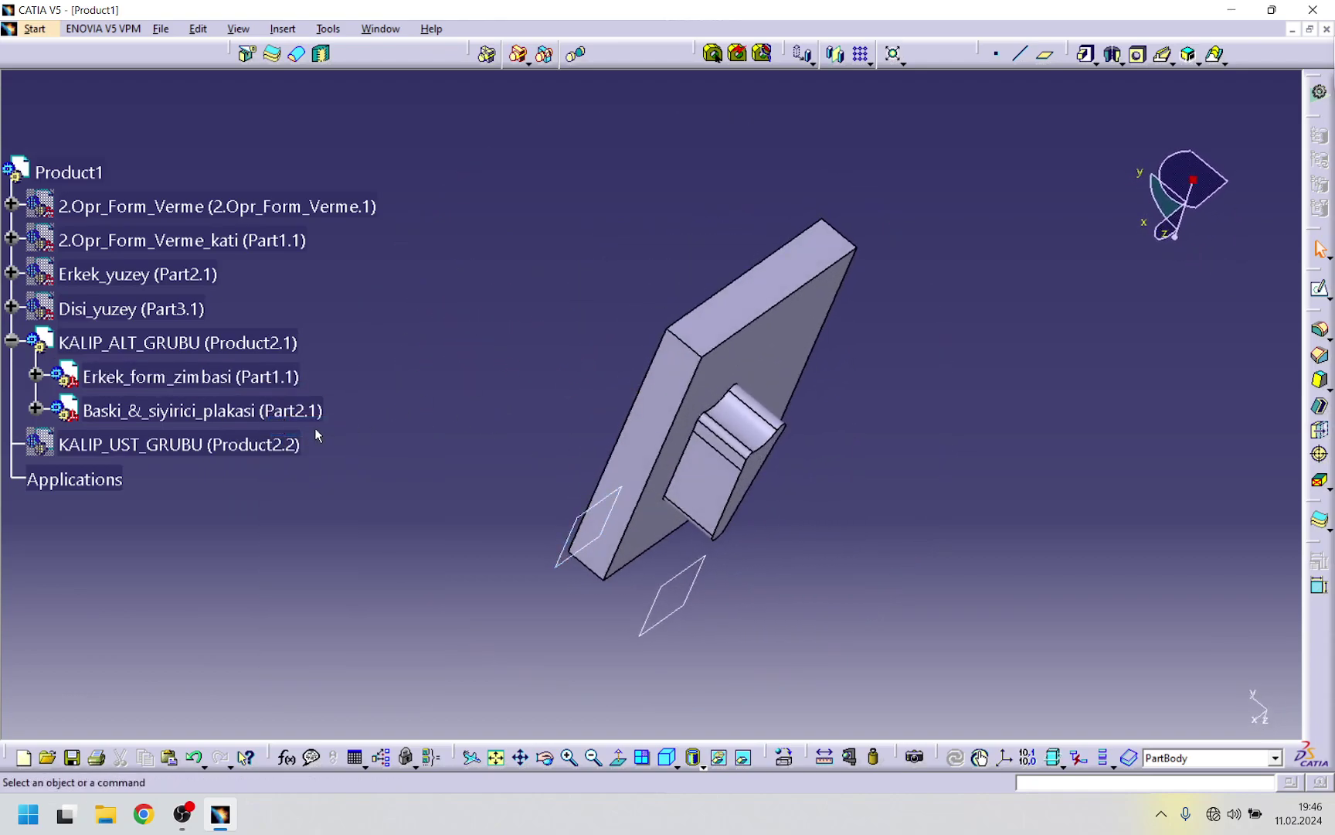
- Insert a new part into KALIP_ALT_GRUBU, choosing to define a new origin point for it
double_click(212, 346)
right_click(213, 347)
mouse_move(309, 626)
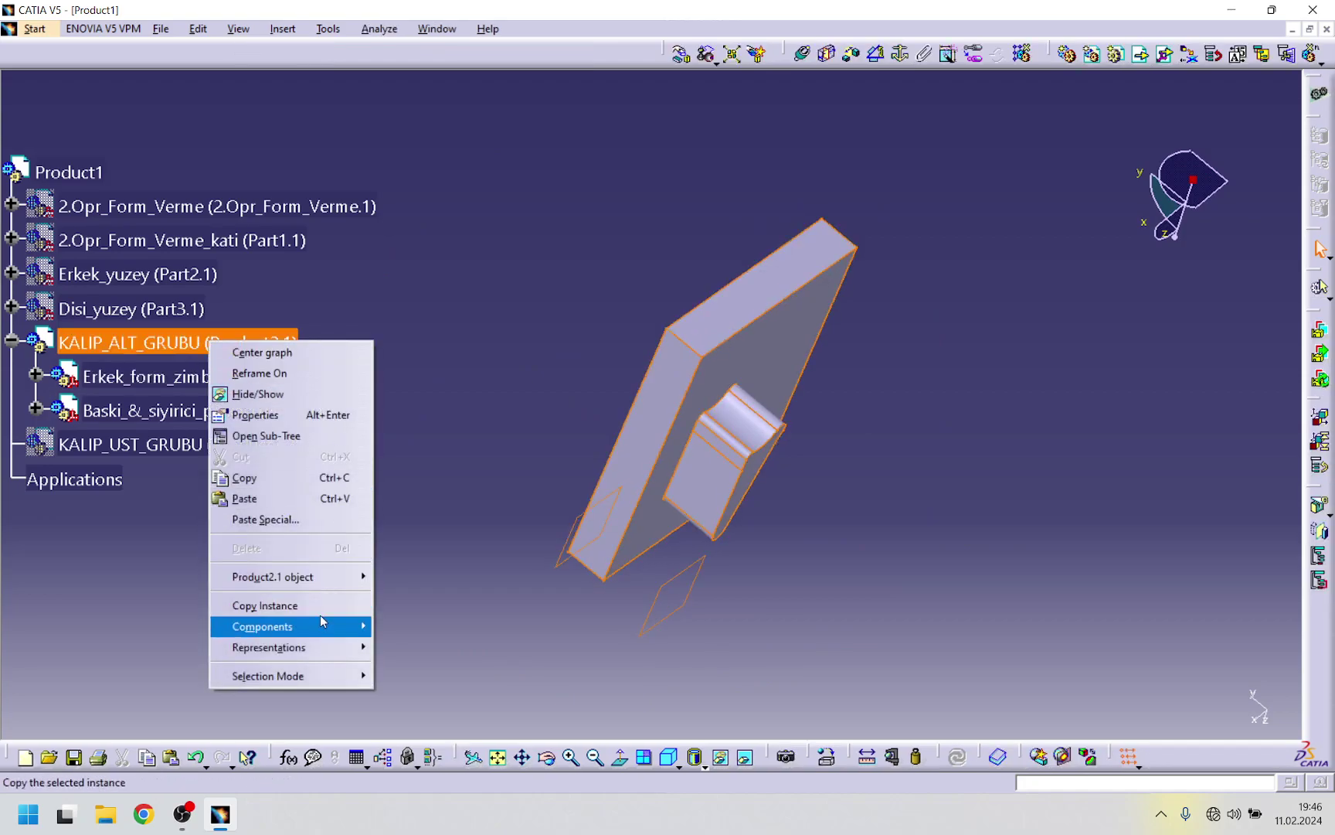
left_click(433, 459)
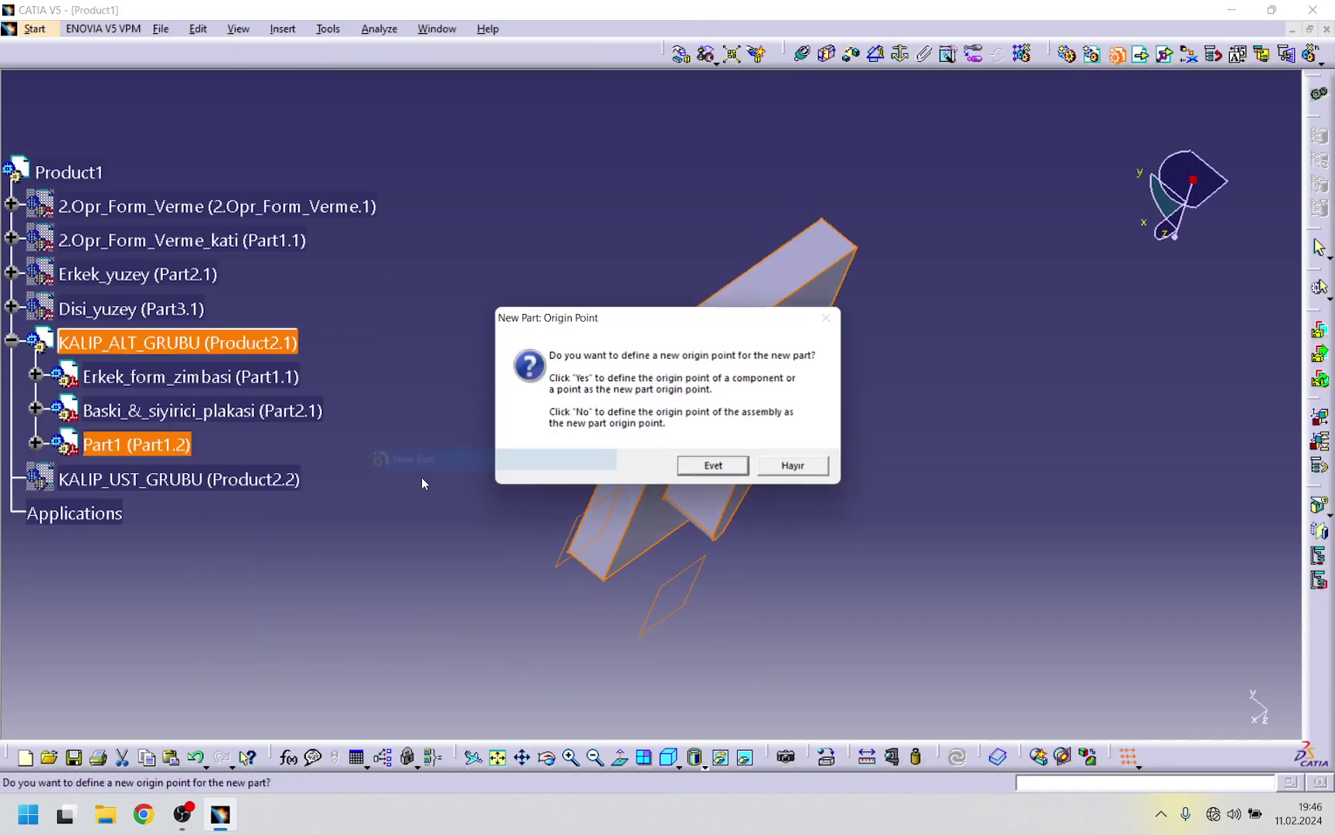
left_click(700, 463)
- Set the new part's part number to Kalip_alt_plakasi
right_click(179, 448)
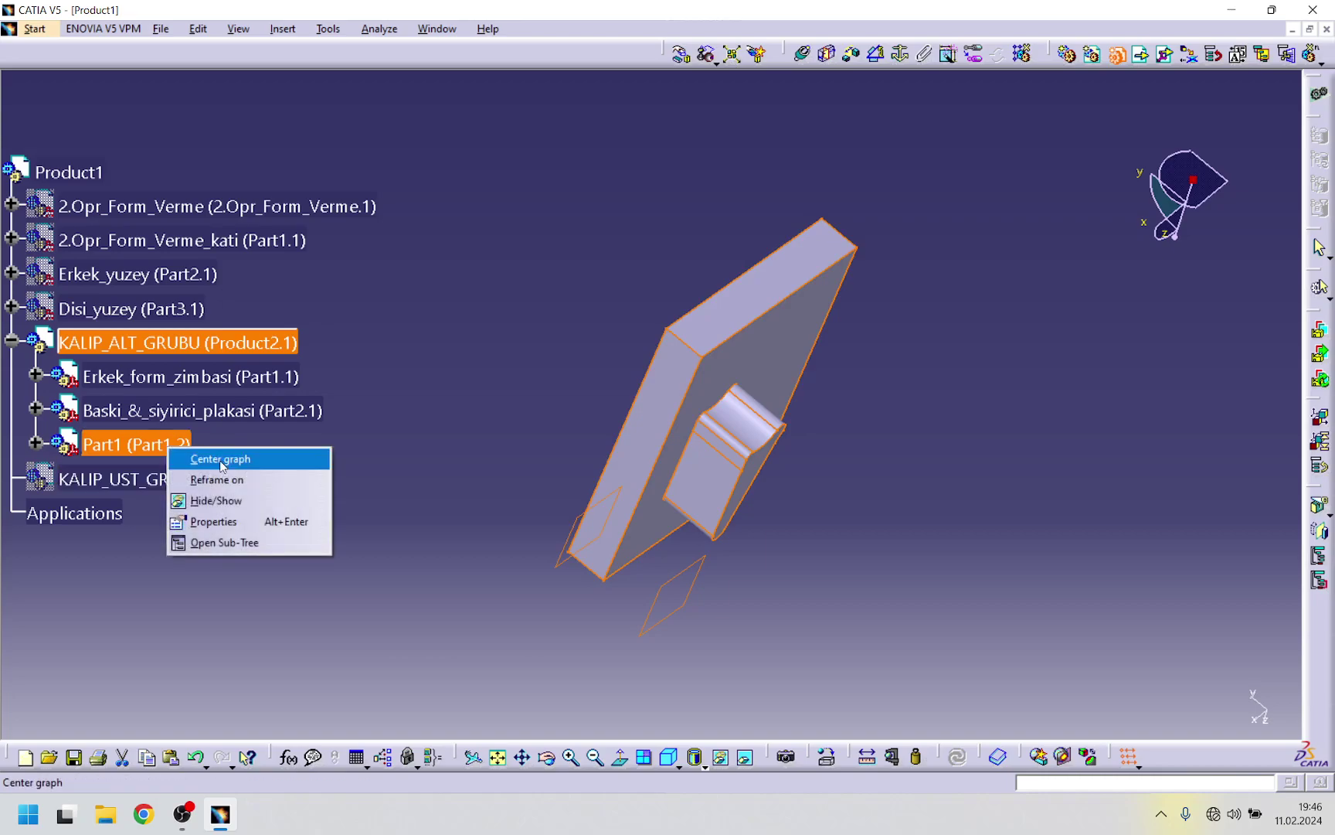
left_click(215, 521)
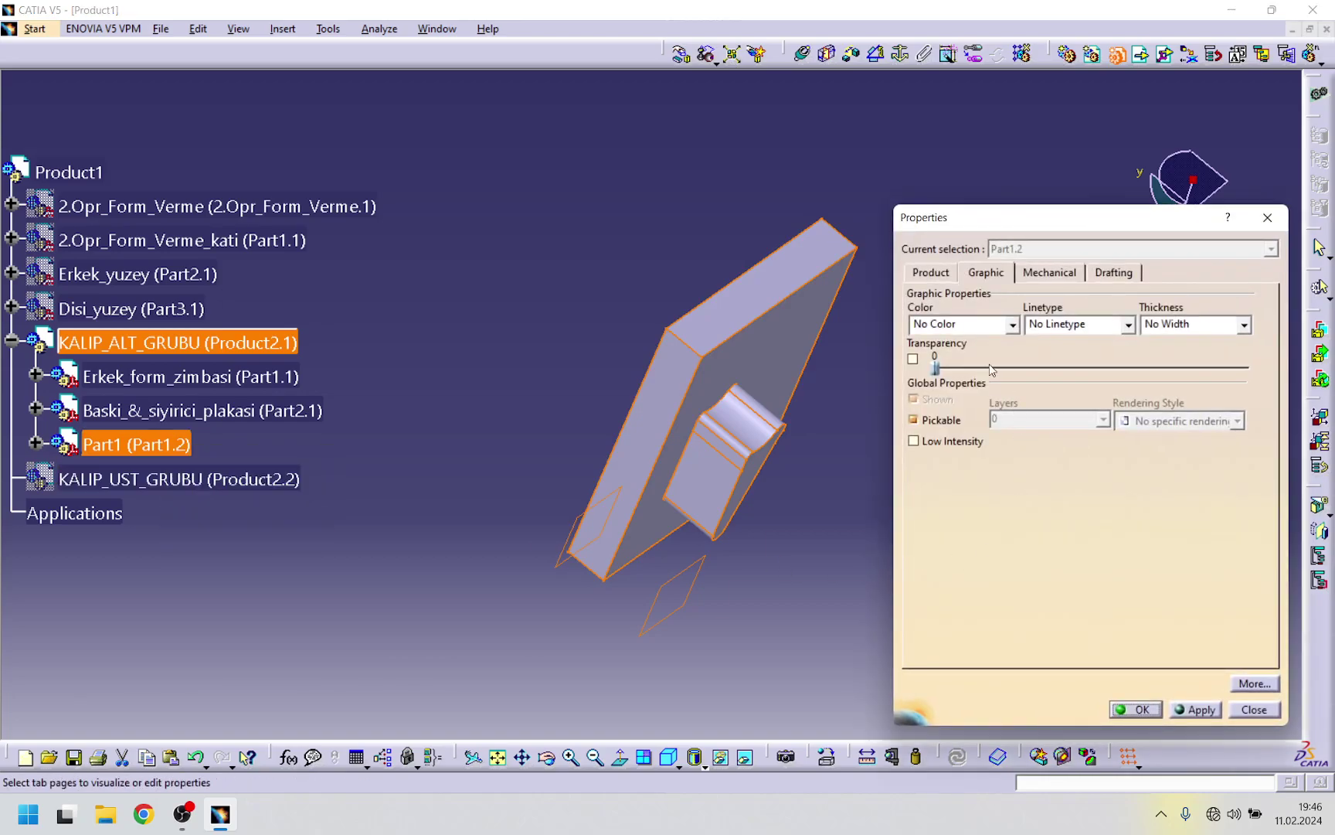
left_click(942, 271)
double_click(1020, 494)
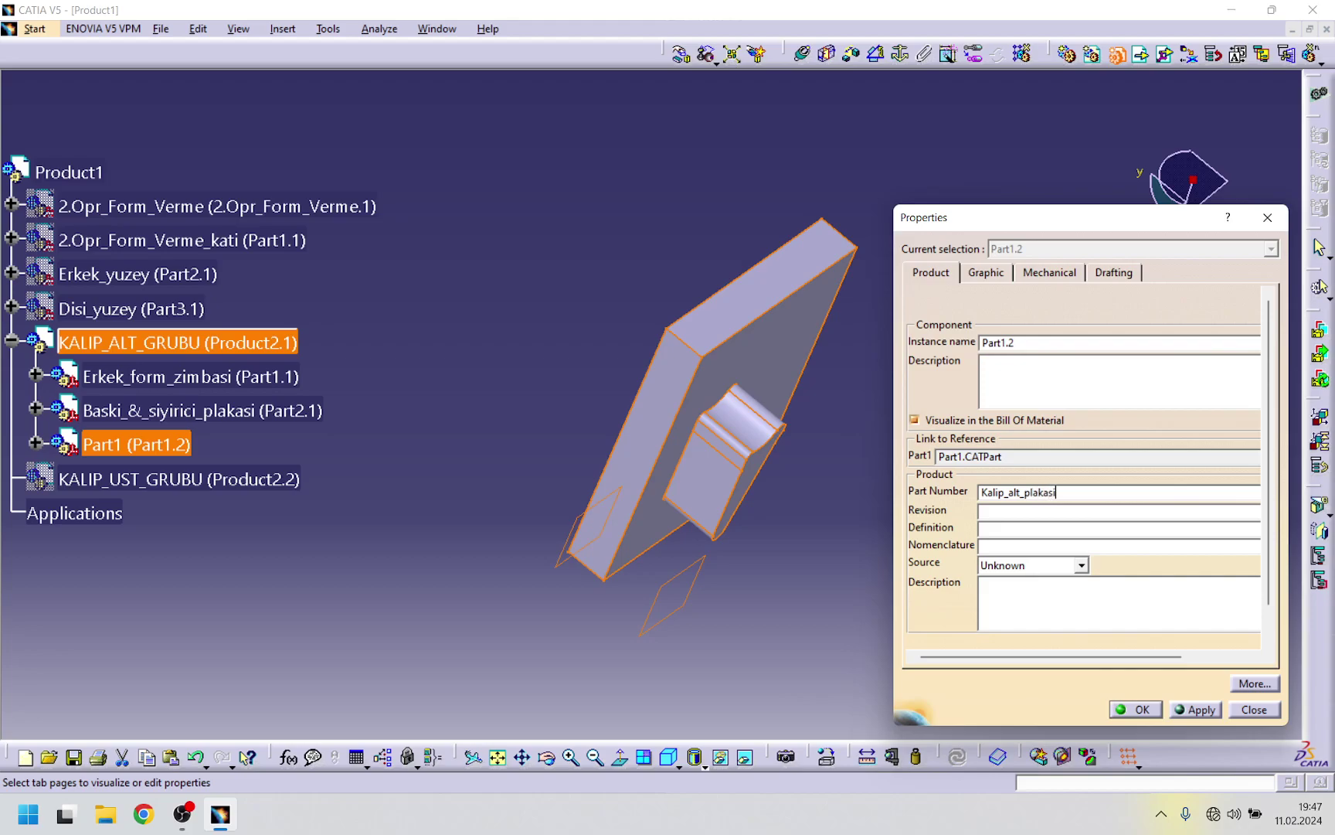
left_click(1135, 710)
middle_click_drag(742, 603, 711, 408)
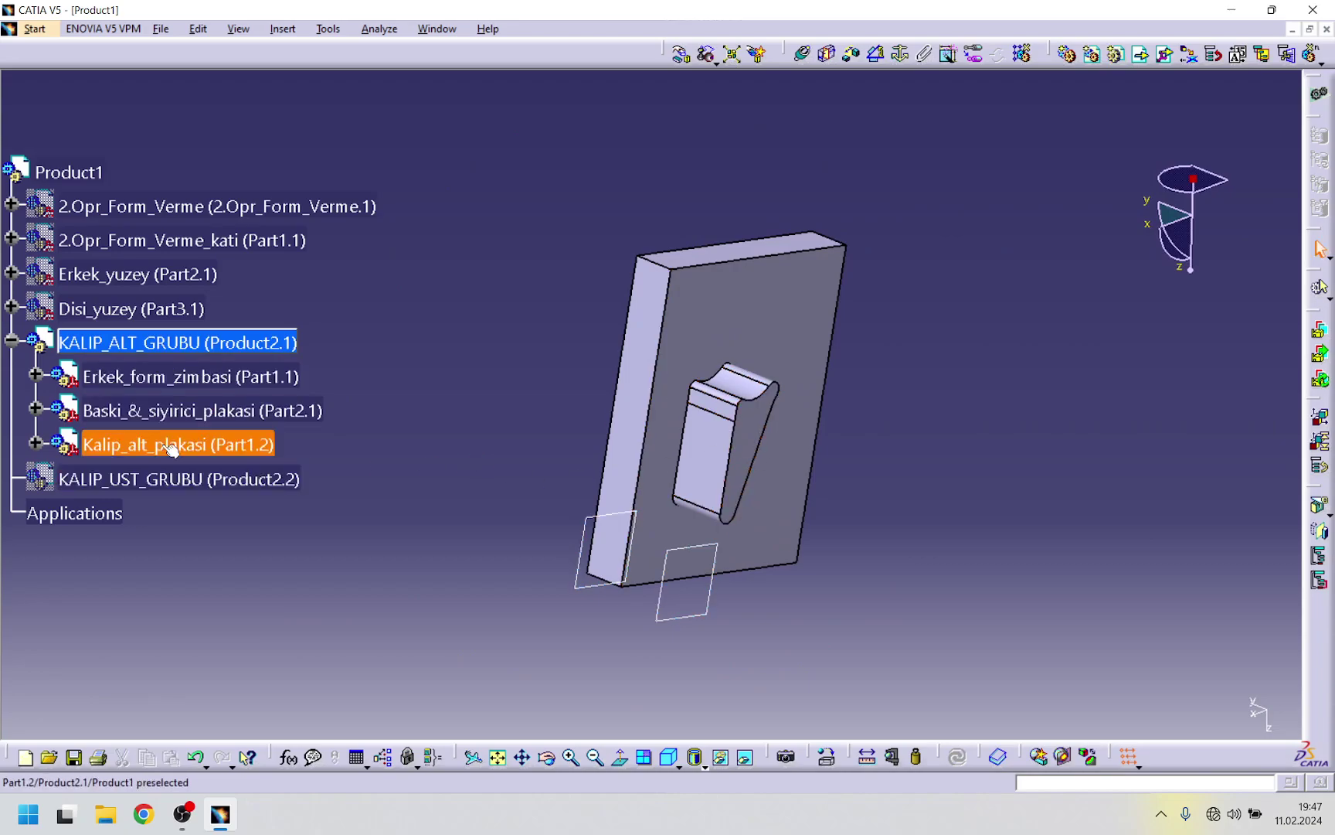
- Make the PartBody of Kalip_alt_plakasi the work object and start a sketch on the punch's flat end face
left_click(80, 454)
left_click(34, 444)
double_click(162, 478)
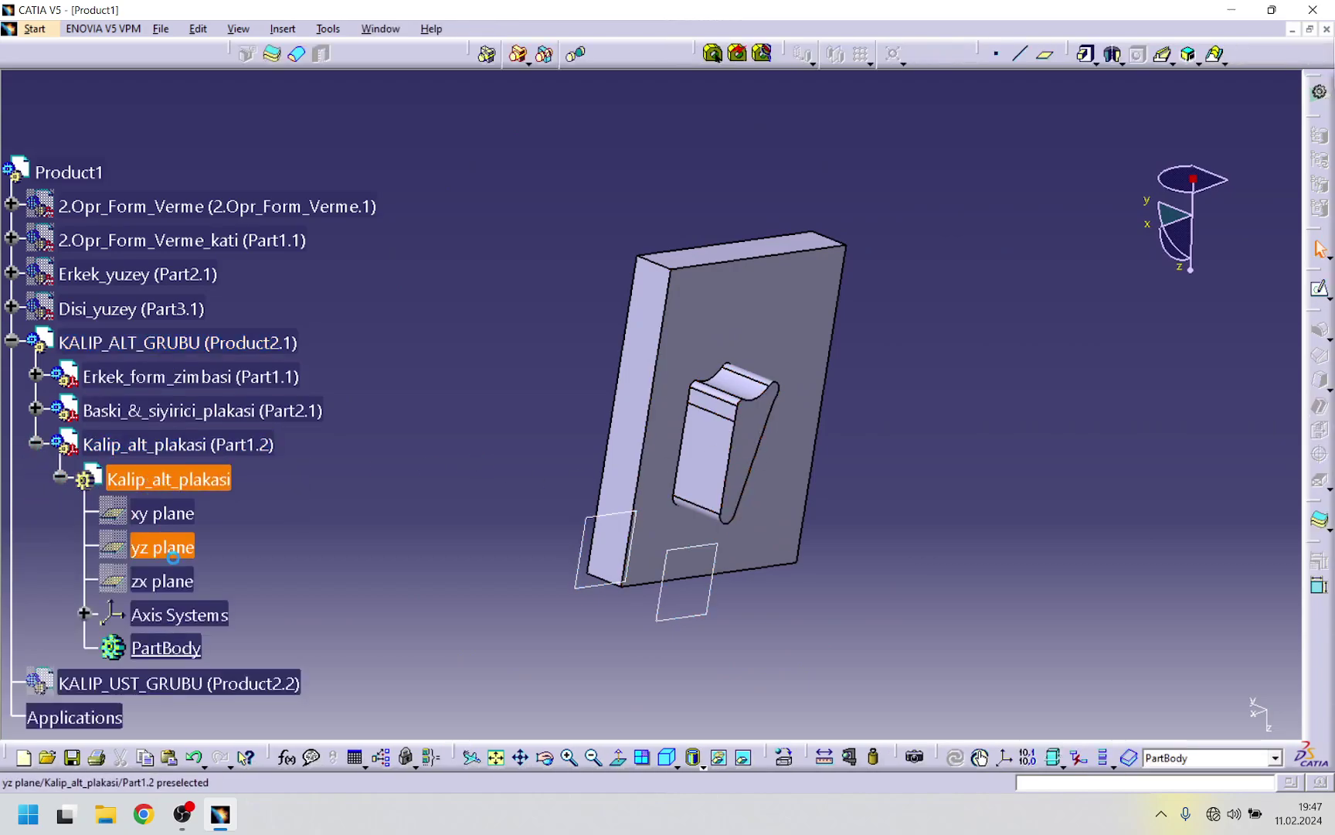
right_click(164, 648)
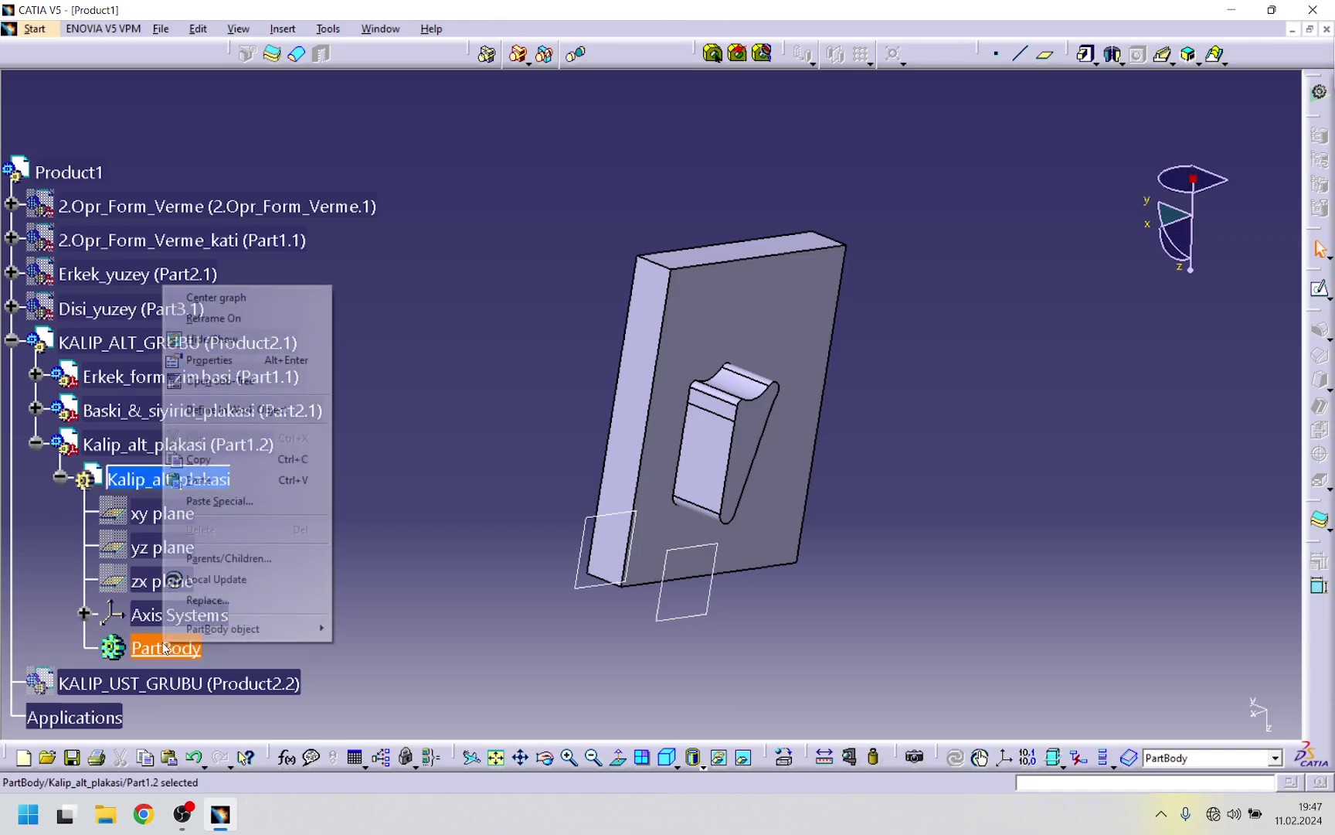
left_click(213, 410)
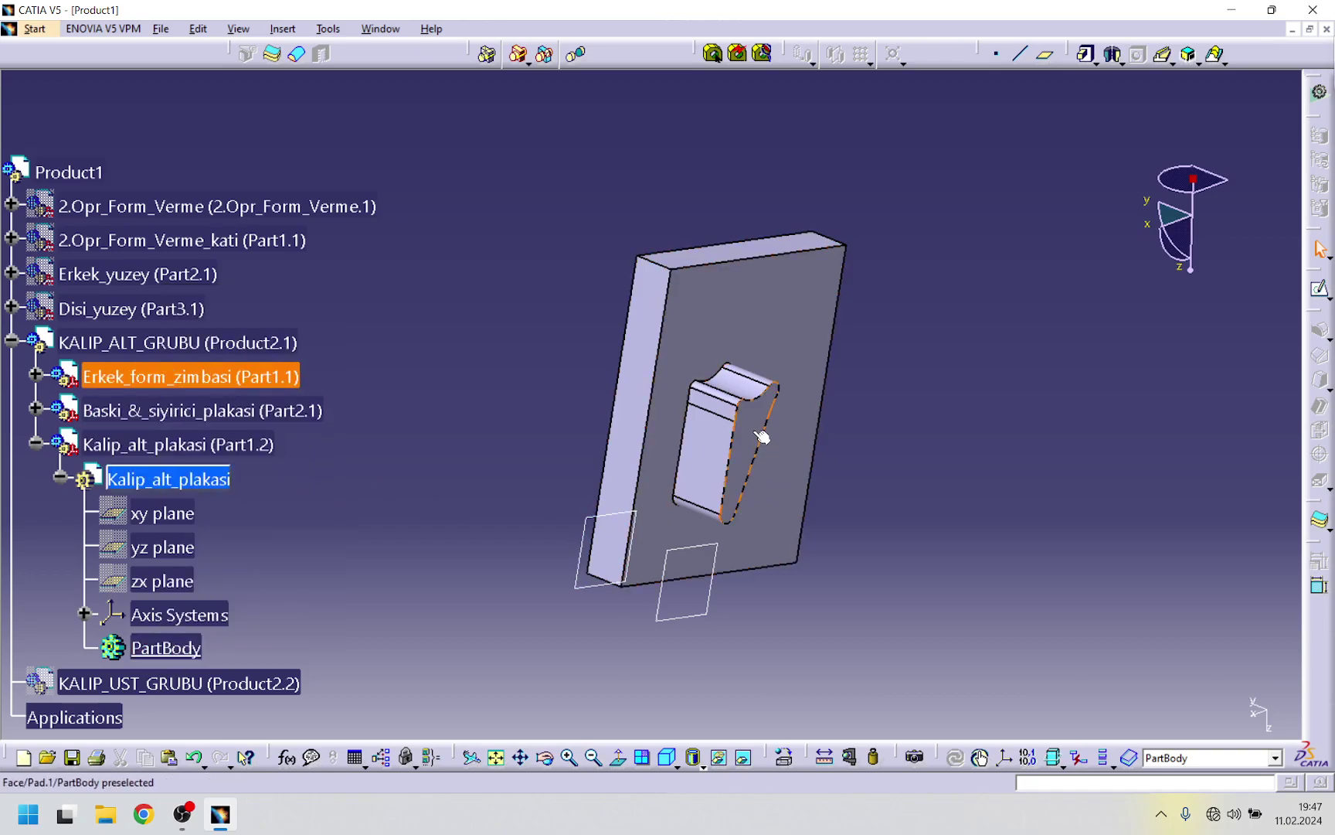
left_click(1320, 288)
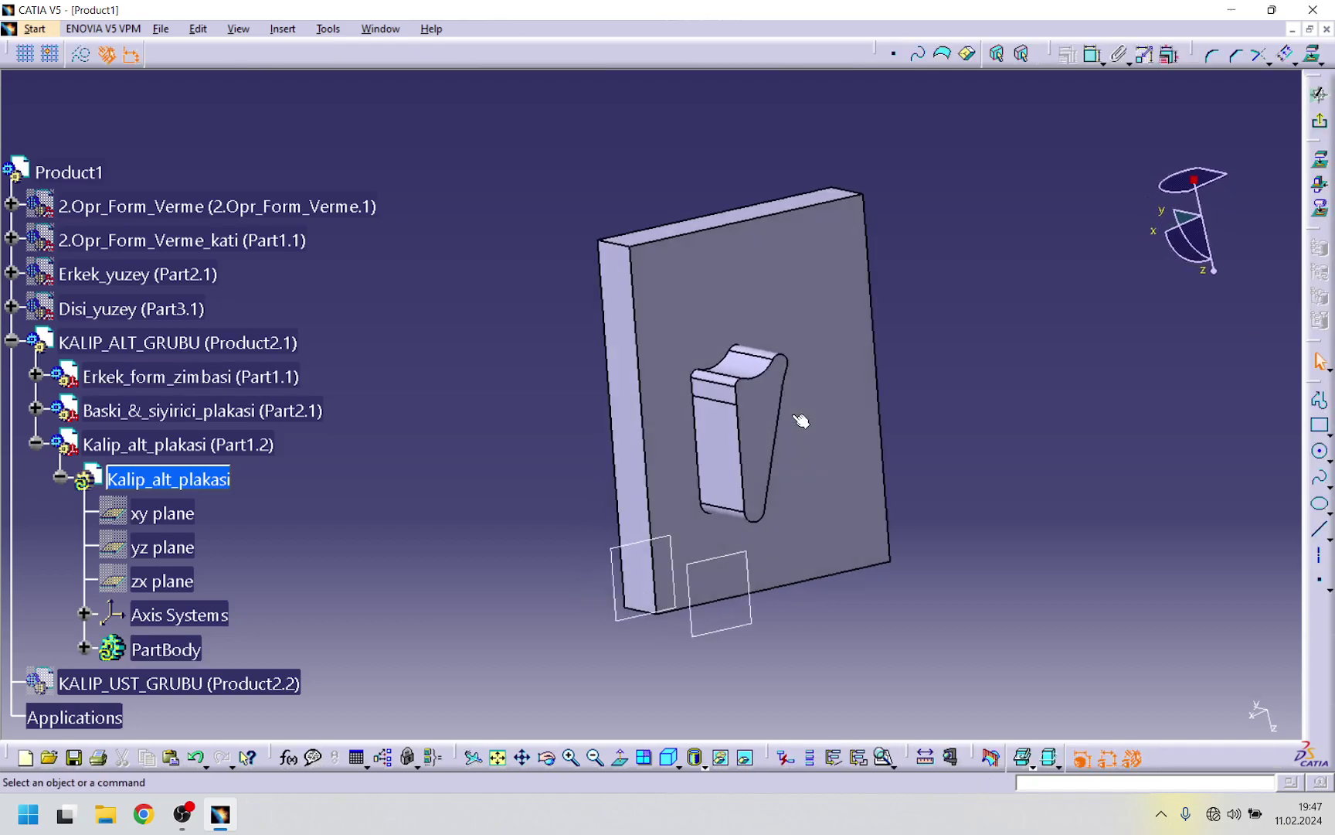
middle_click_drag(1085, 478, 1087, 504)
mouse_move(964, 341)
middle_mouse_down()
mouse_move(896, 294)
mouse_move(932, 282)
middle_mouse_up()
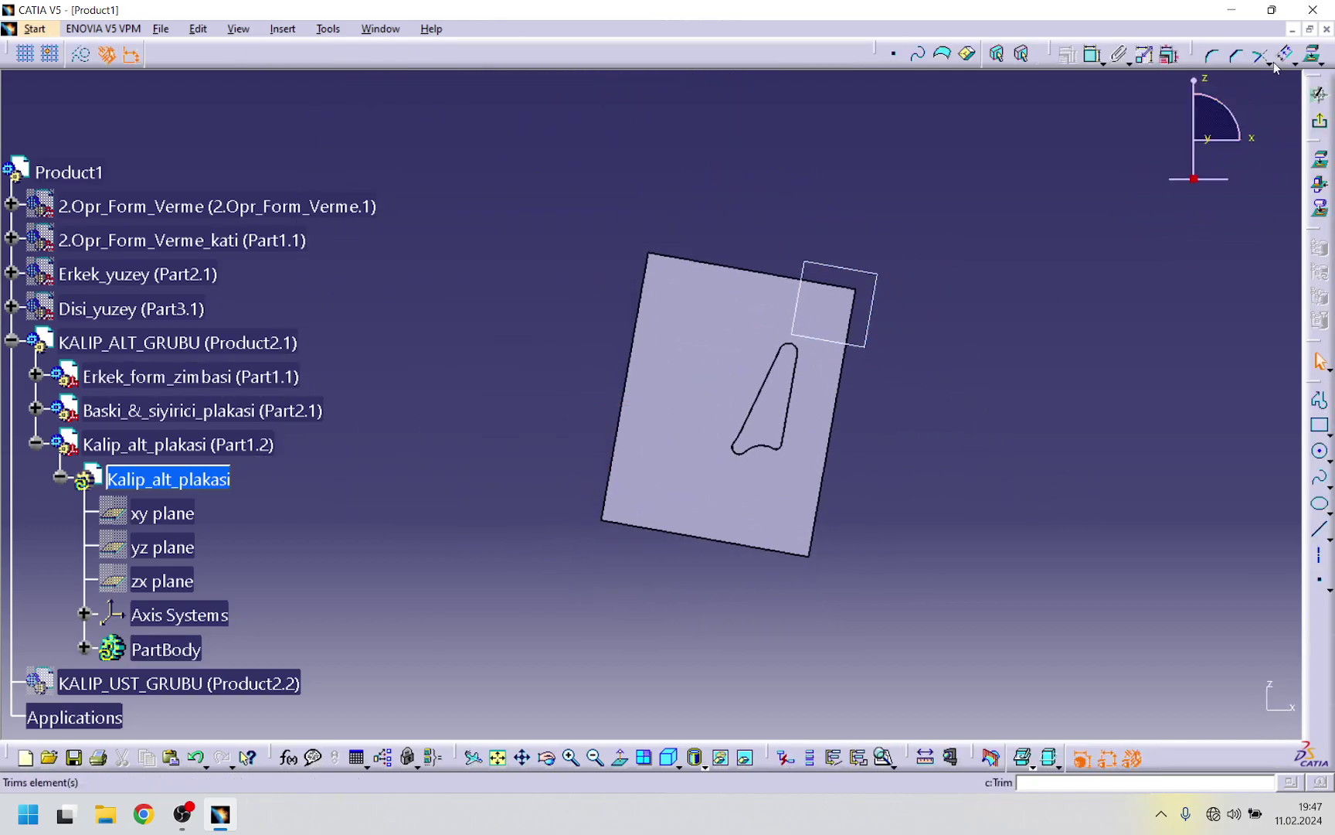
- Offset the outline of the plate face outward by about 137 mm in the sketch
left_click(1285, 54)
left_click(727, 330)
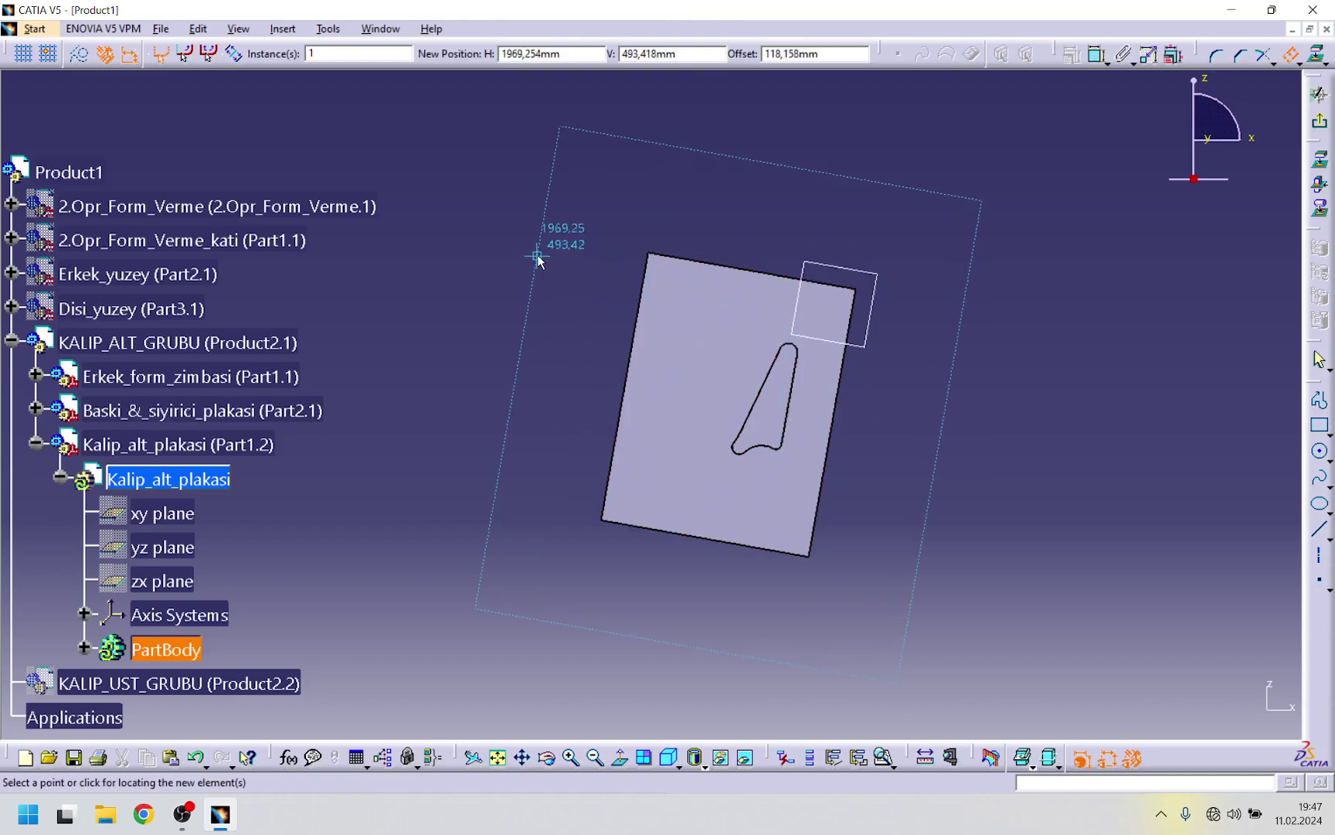
left_click(537, 248)
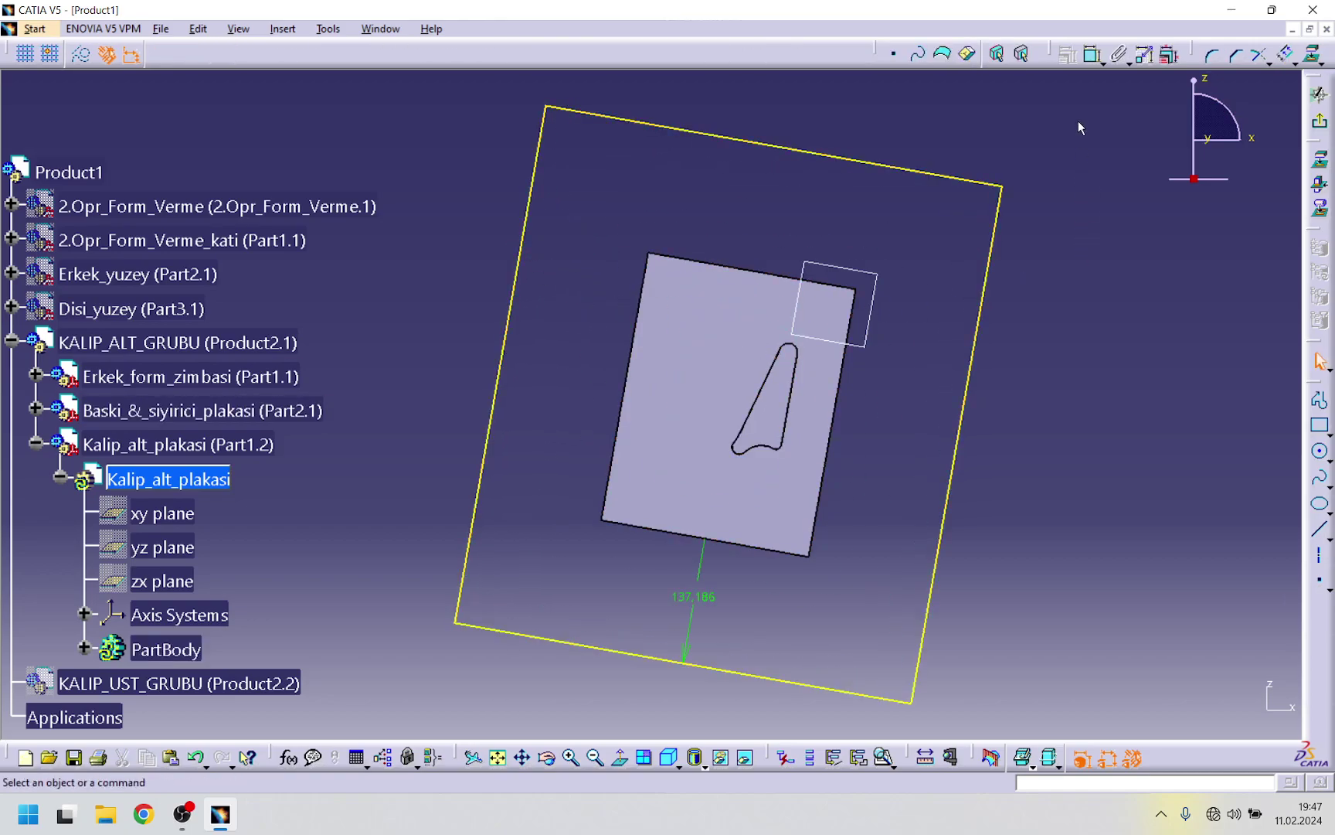
- Set the offset of the plate face outline in the sketch to 100 mm
left_click(1093, 54)
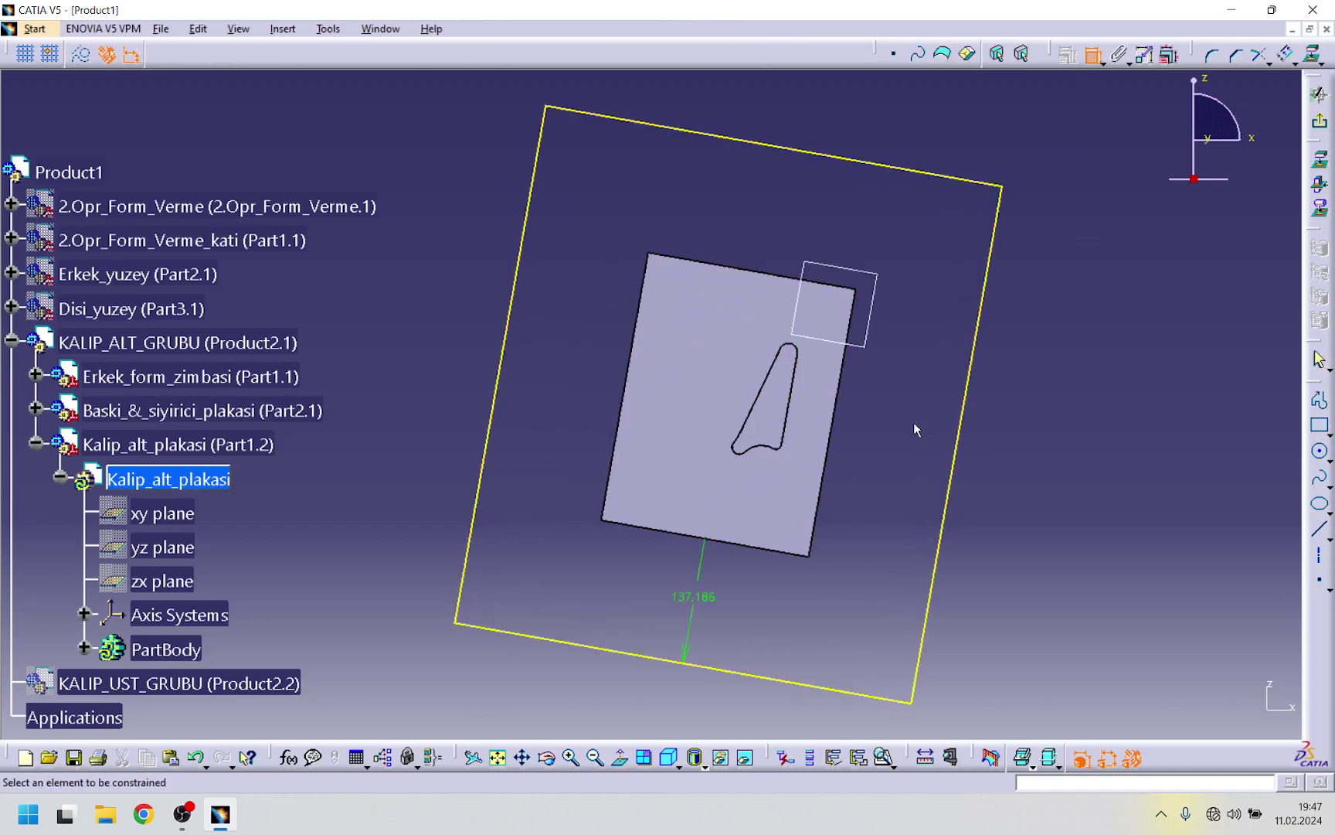
double_click(694, 612)
type("1")
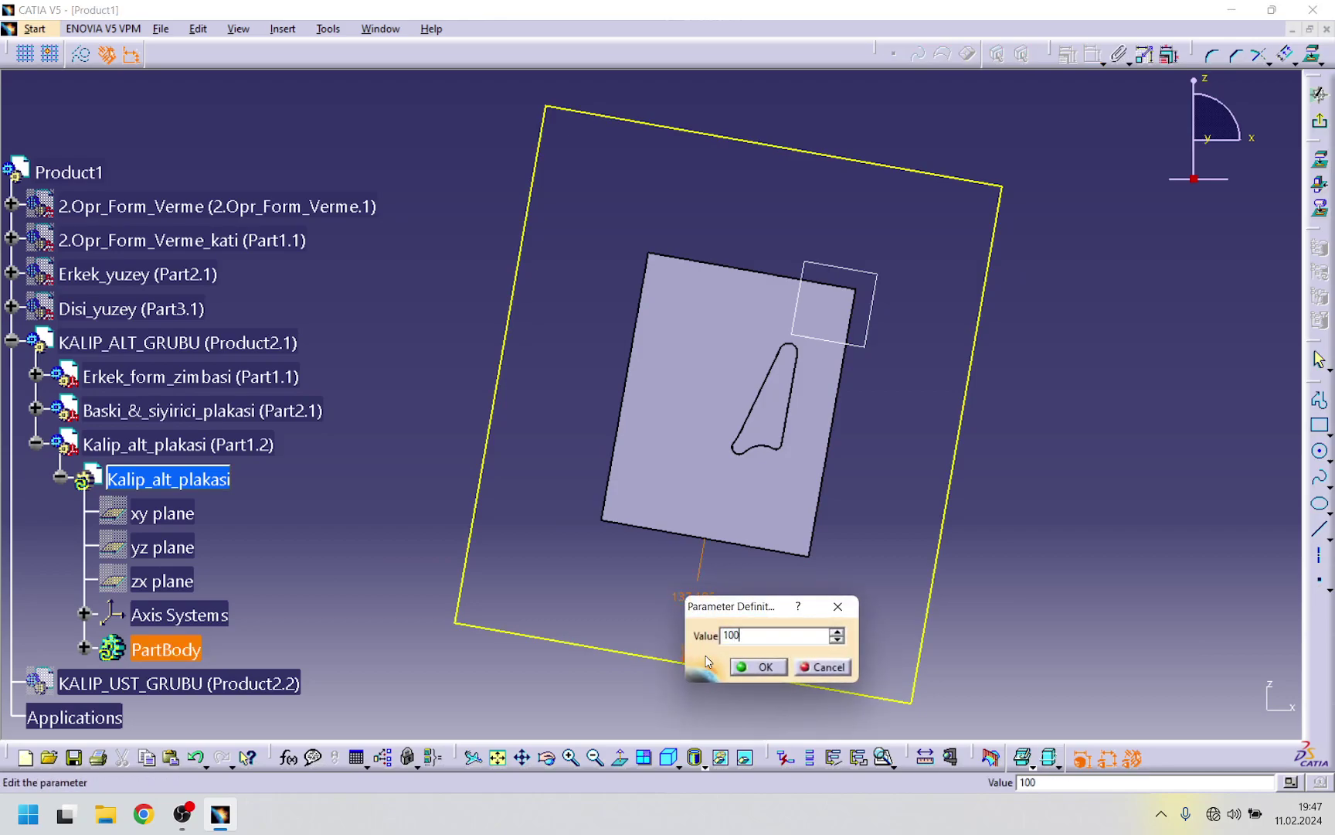
type("00")
key("Return")
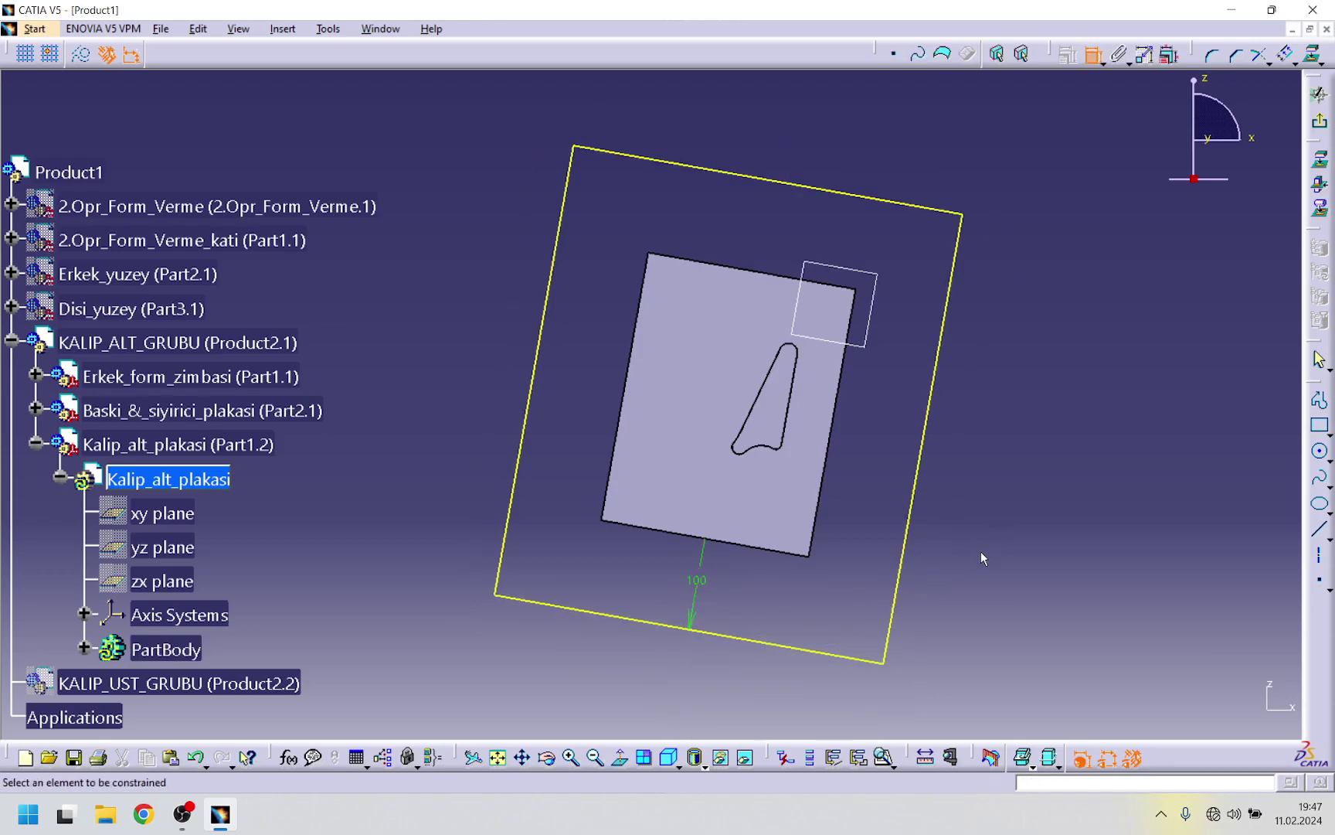
- Offset the punch's profile in the sketch, adjust the offset so the curve coincides with the punch outline, and exit the sketch
left_click(1286, 56)
left_click(791, 394)
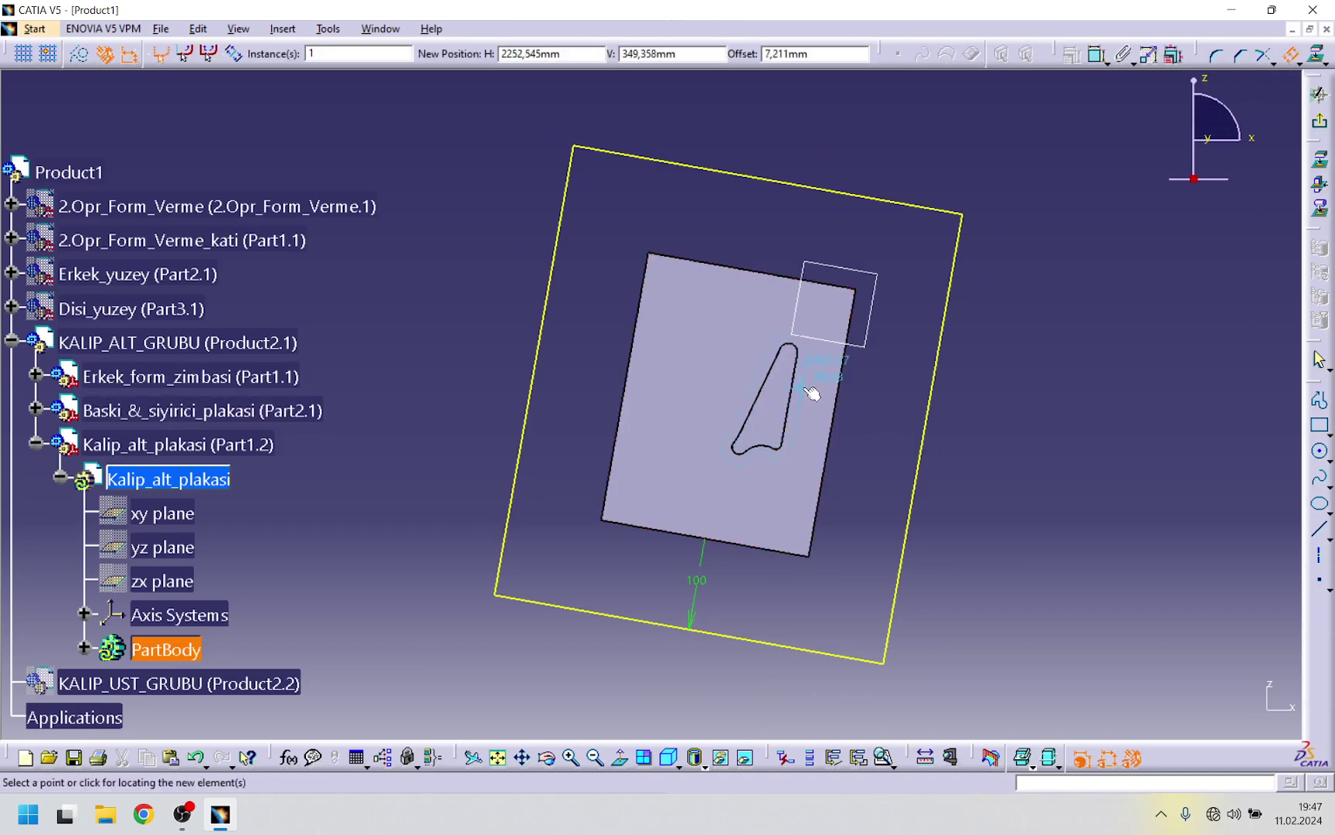
left_click(823, 393)
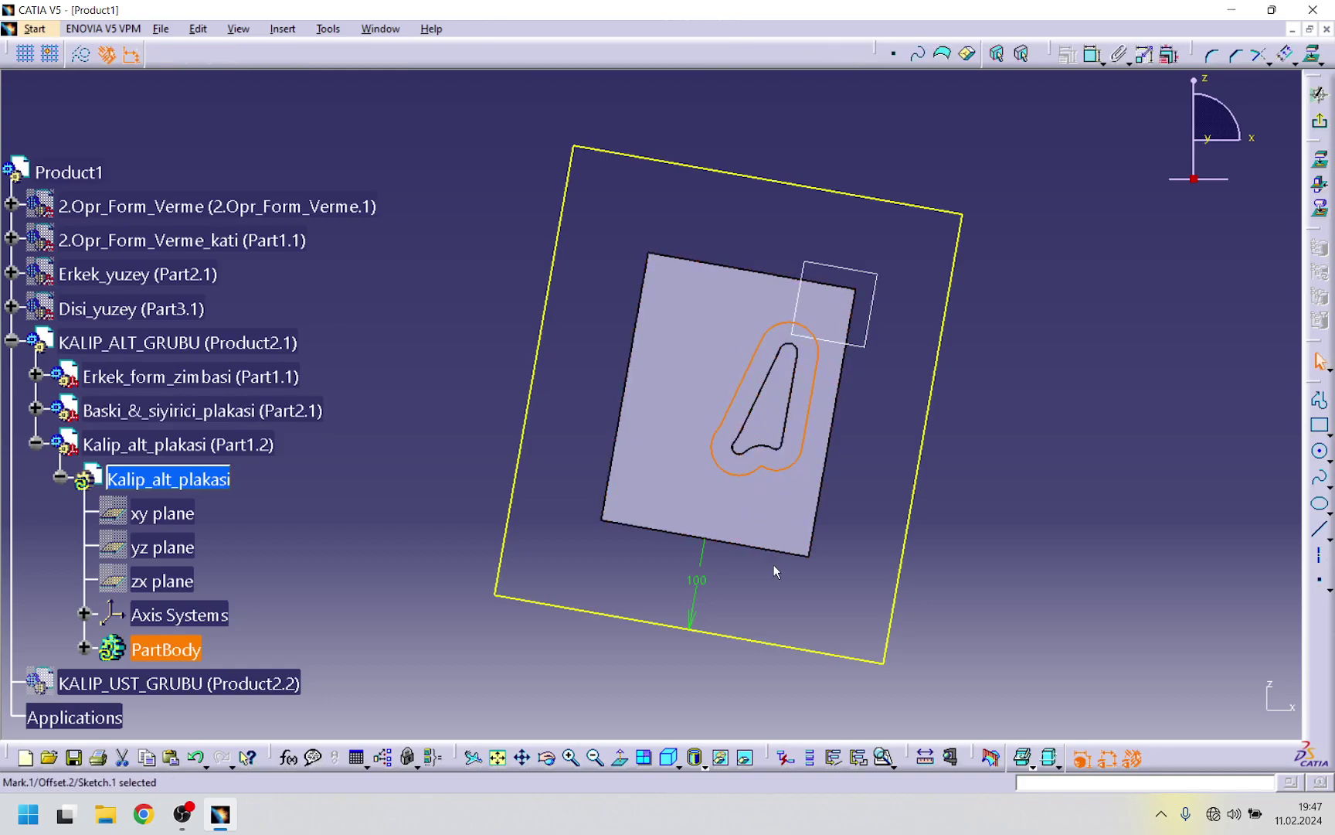
middle_click_drag(850, 643, 924, 349, "ctrl")
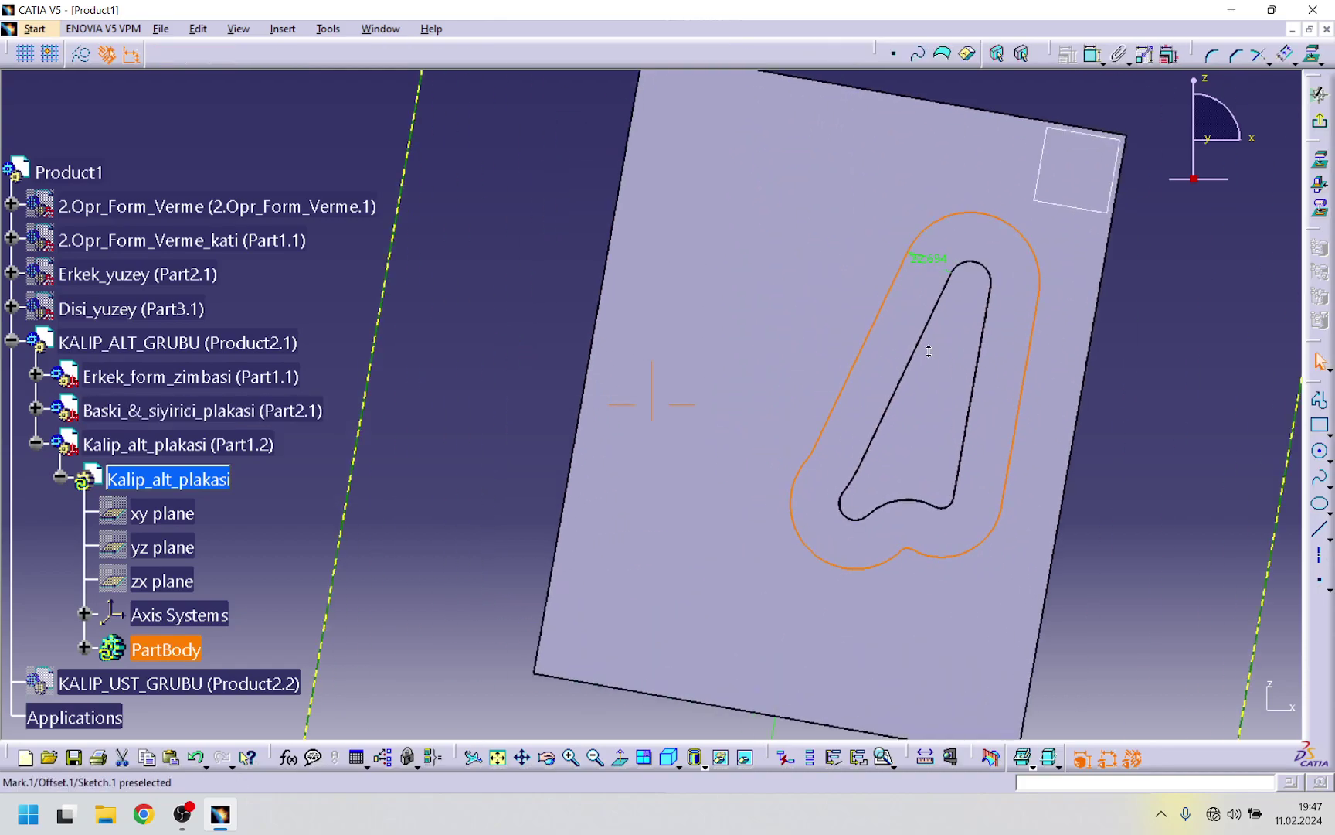
double_click(926, 262)
type("2")
key("Return")
mouse_move(894, 364)
middle_mouse_down("ctrl")
mouse_move(790, 283)
mouse_move(783, 379)
mouse_move(948, 402)
middle_mouse_up("ctrl")
left_click(1320, 121)
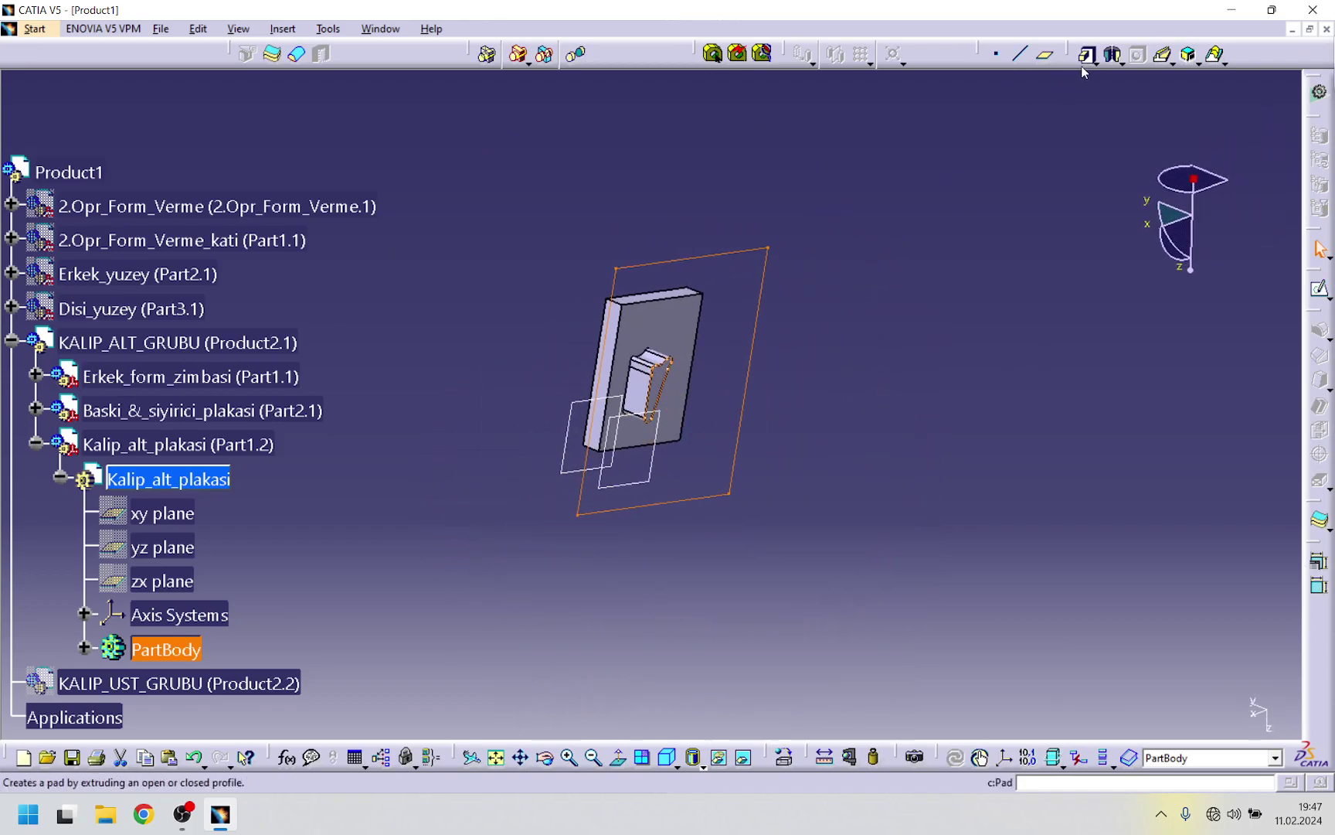
- Pad the base plate sketch 8 mm in the reversed direction, around the end of the punch
left_click(1087, 54)
middle_click_drag(977, 634, 976, 573, "ctrl")
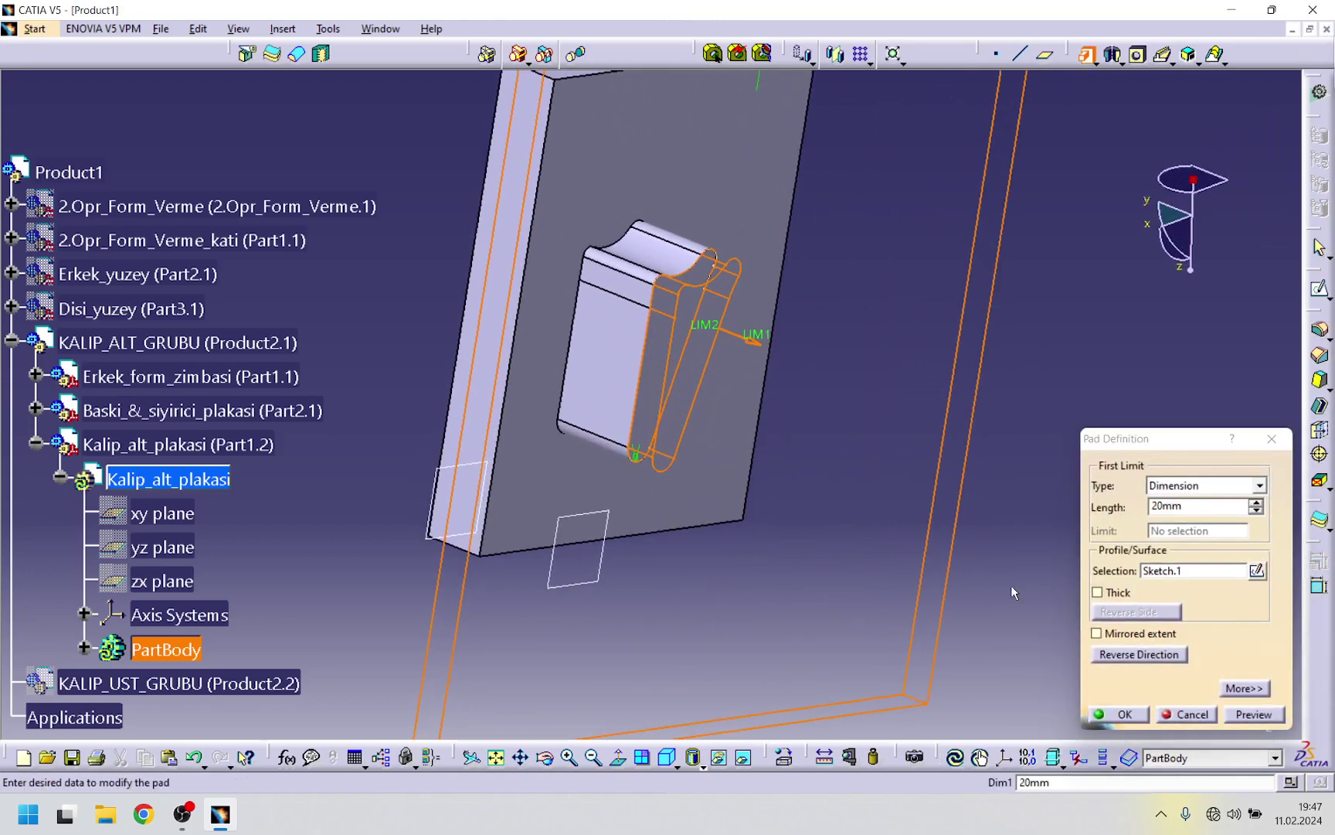
left_click(1150, 655)
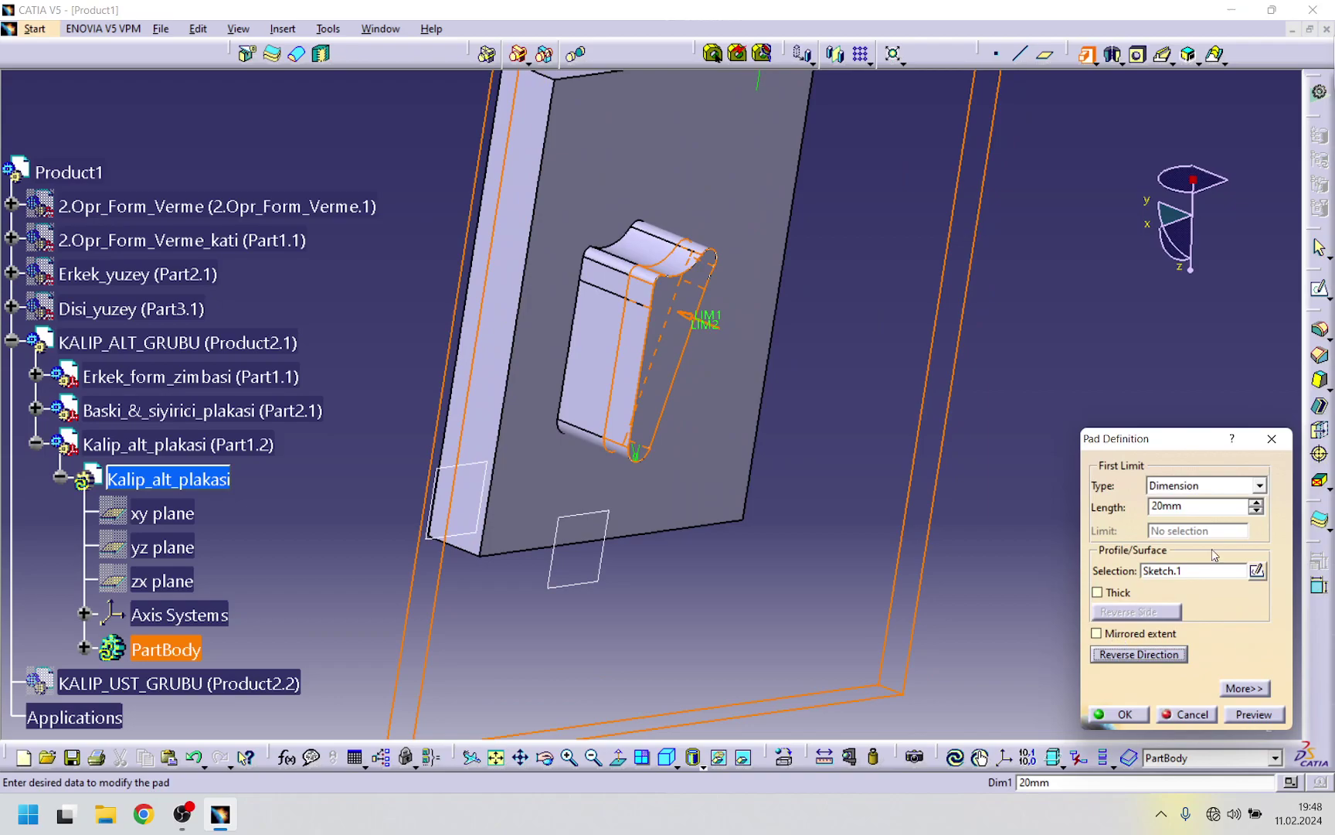
double_click(1200, 506)
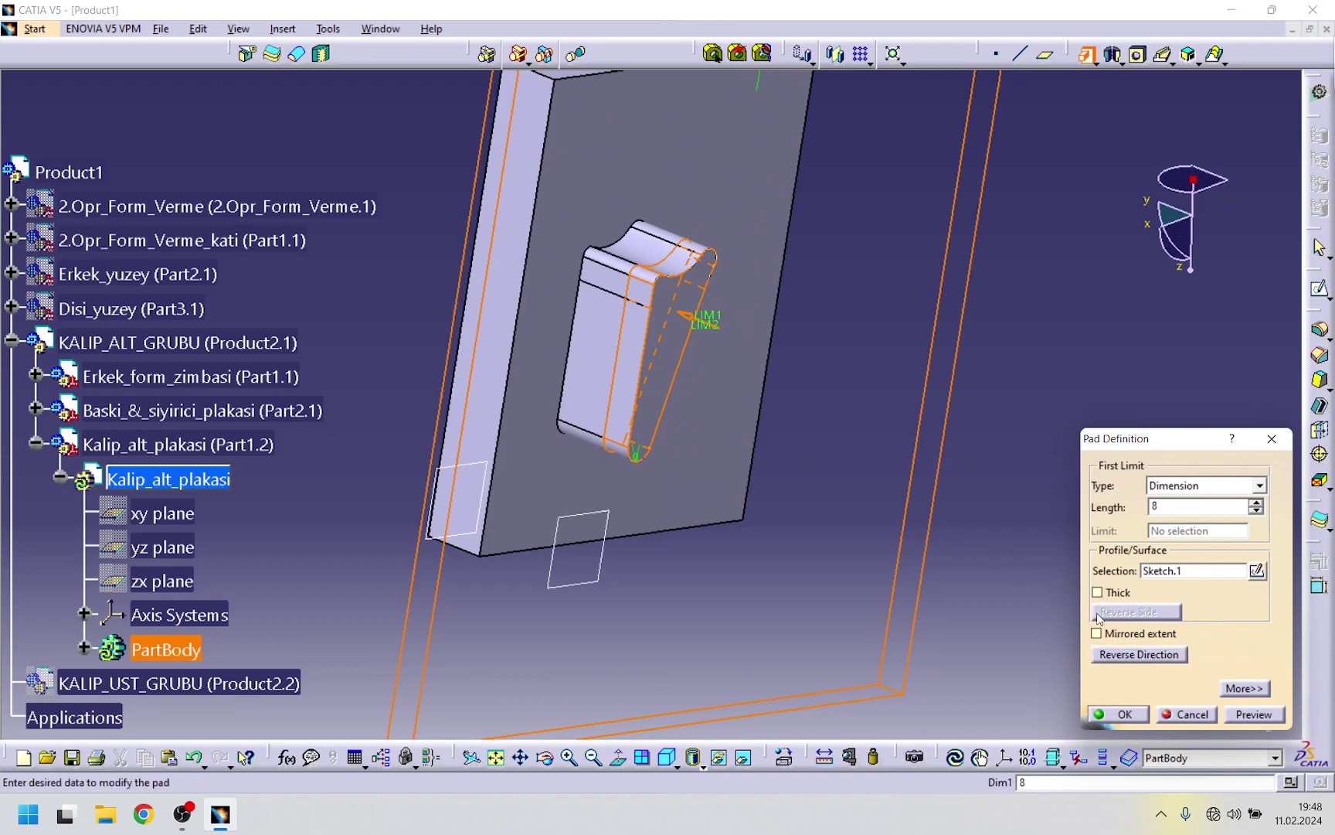
left_click(1251, 714)
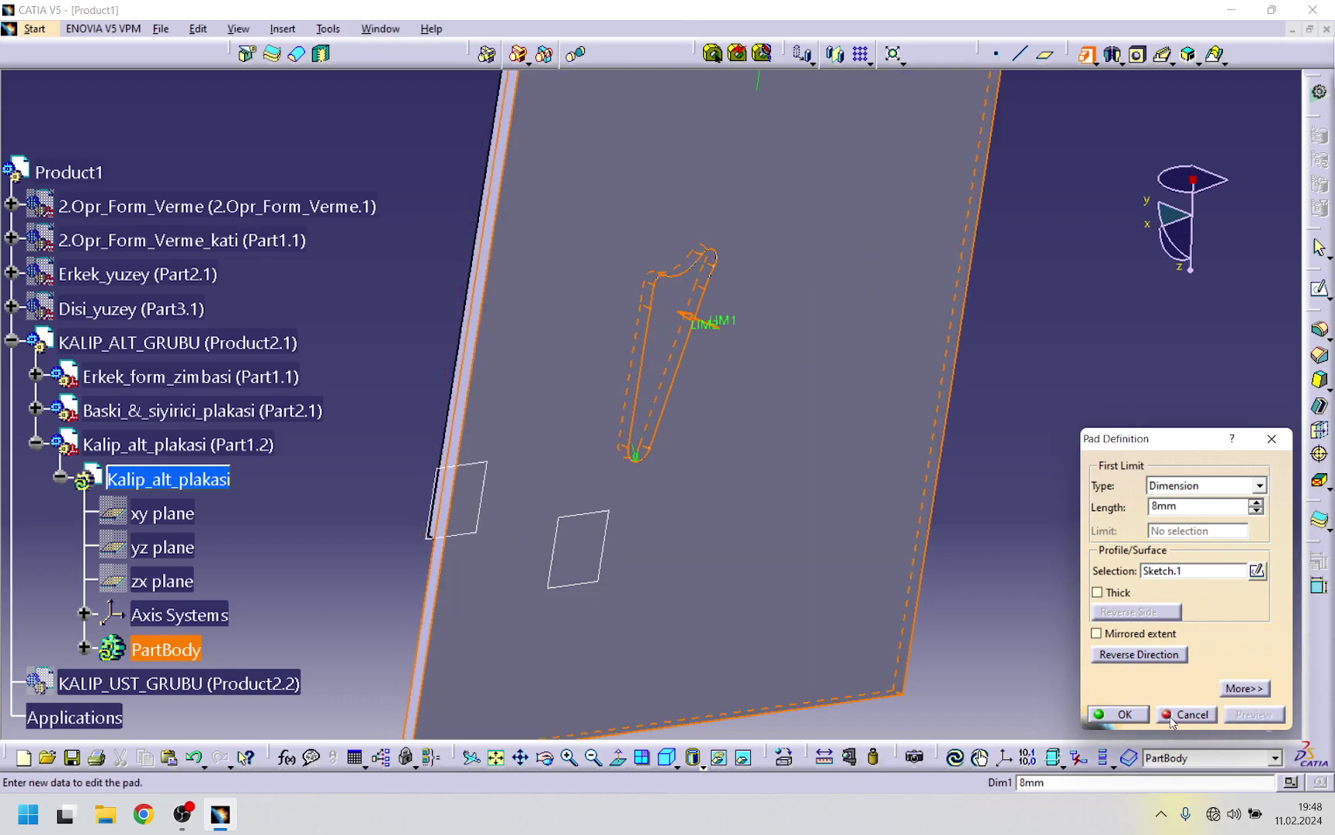
left_click(1140, 715)
- Start a sketch on the base plate's back face and offset its outer outline outward by about 29 mm
middle_click_drag(1018, 647, 638, 432)
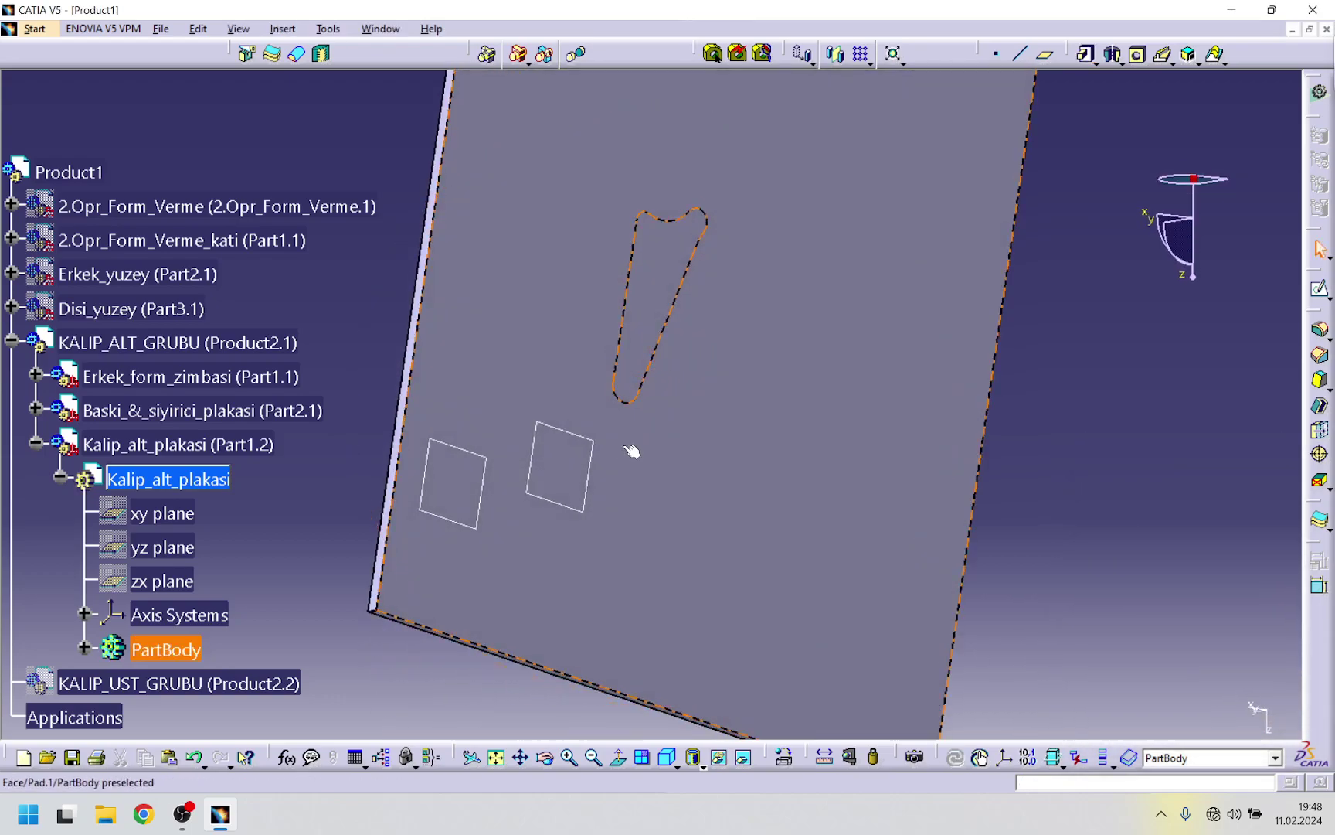
left_click(714, 456)
middle_click_drag(715, 457, 1047, 408)
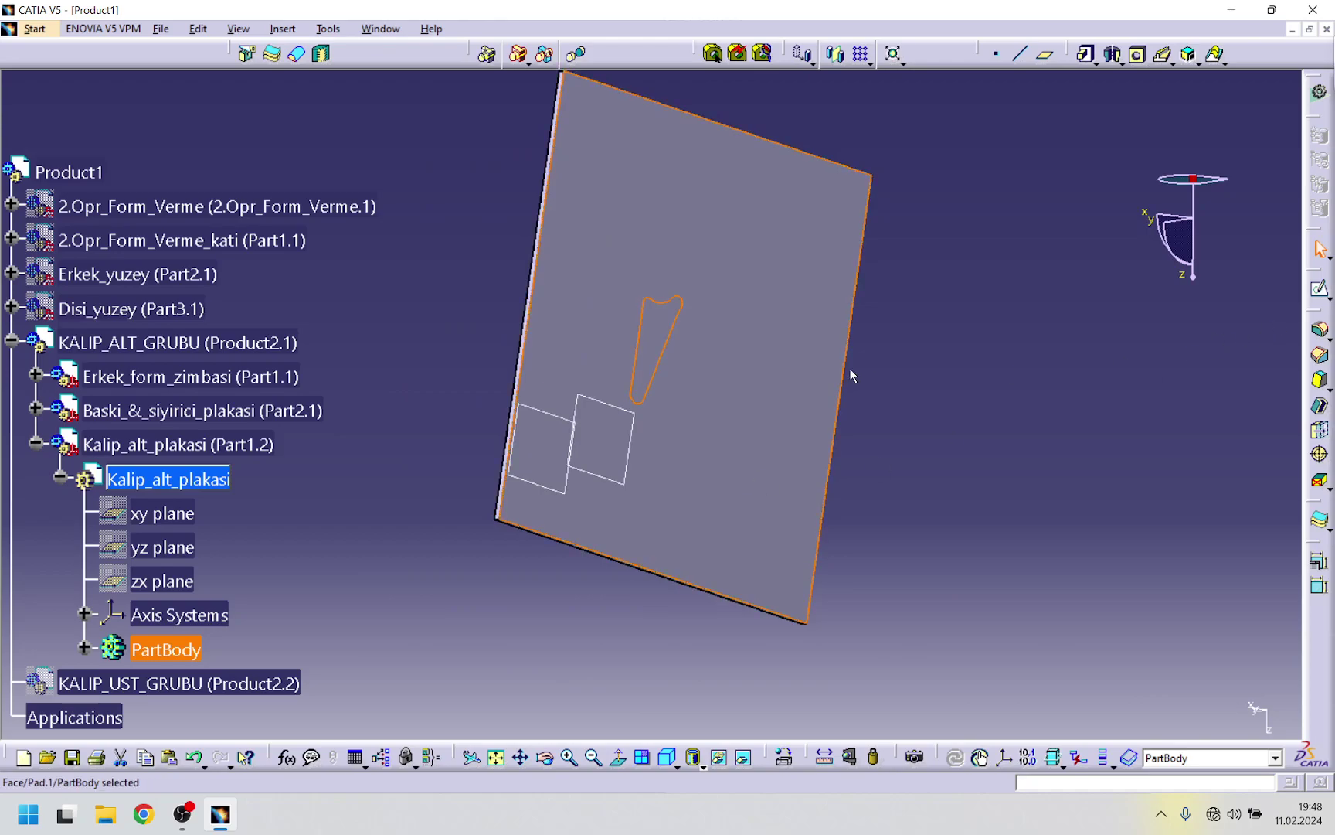
left_click(1320, 289)
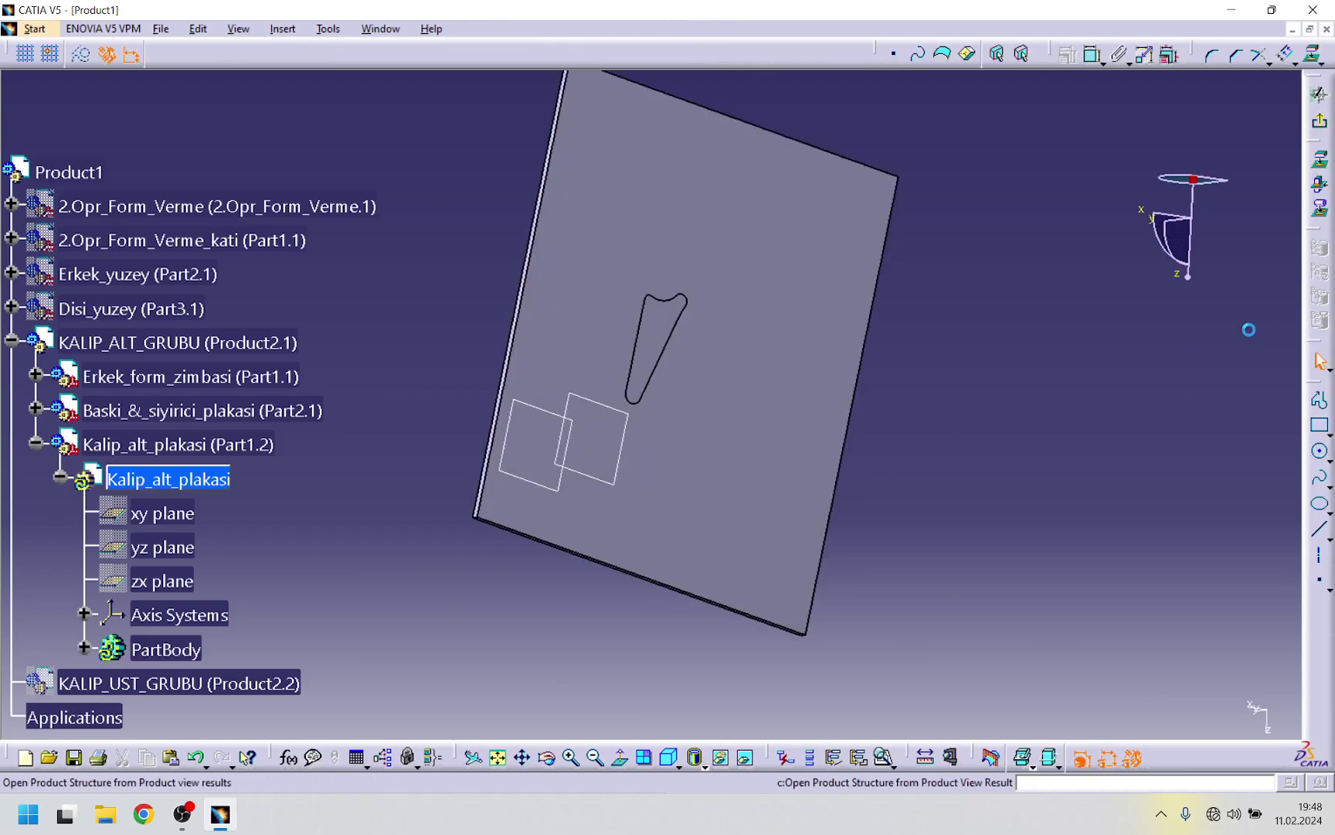
left_click(1285, 54)
left_click(966, 232)
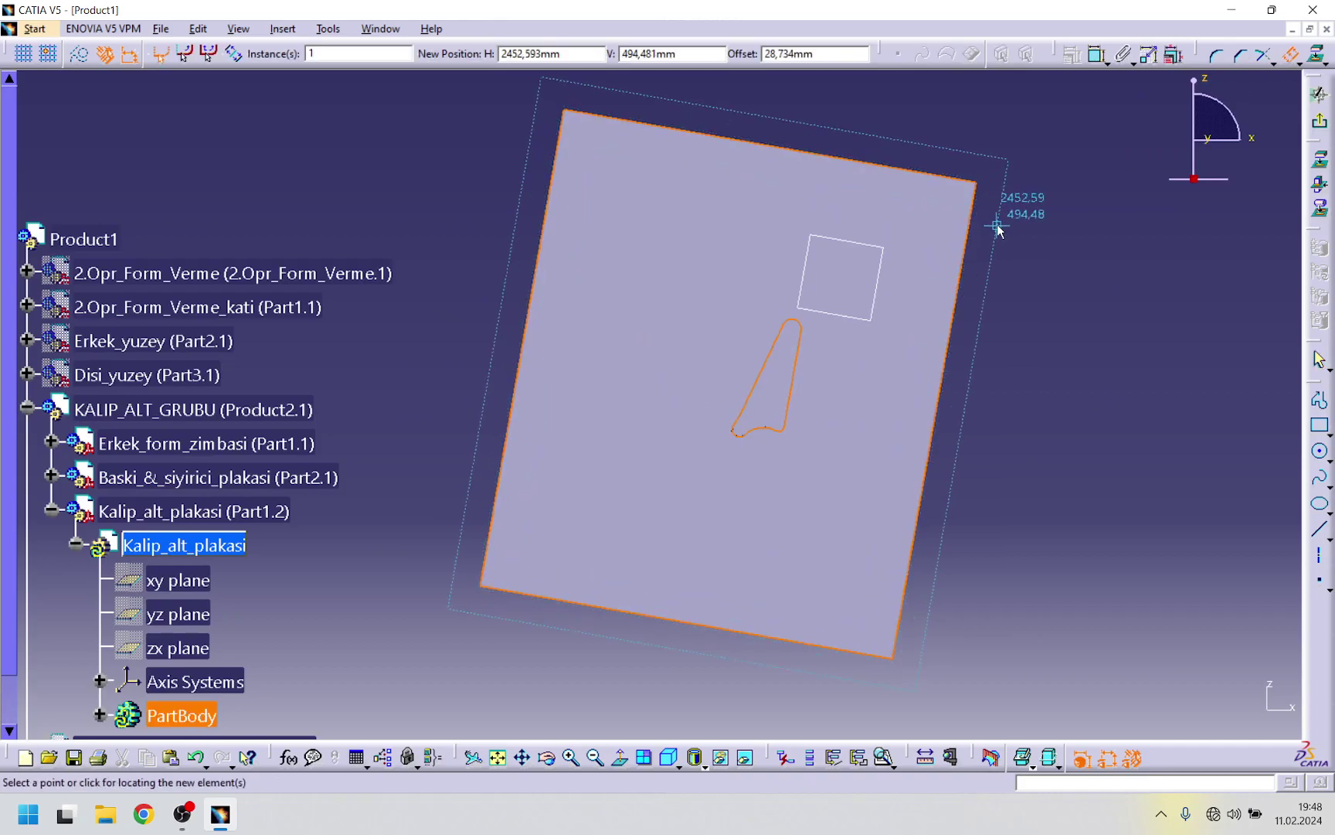
left_click(997, 226)
- Change the outline's offset so it coincides with the base plate's outer edges, and exit the sketch
left_click(949, 420)
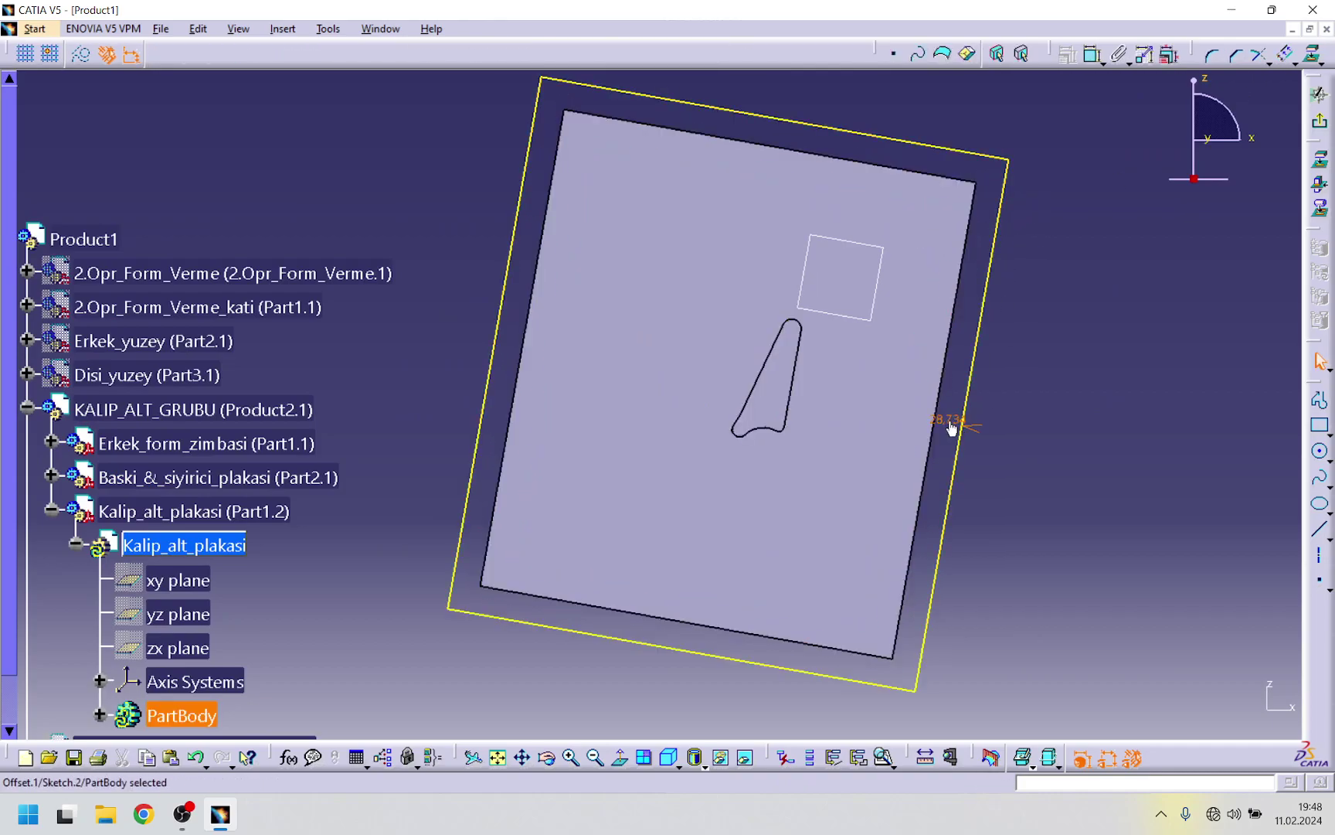
double_click(950, 423)
key("Return")
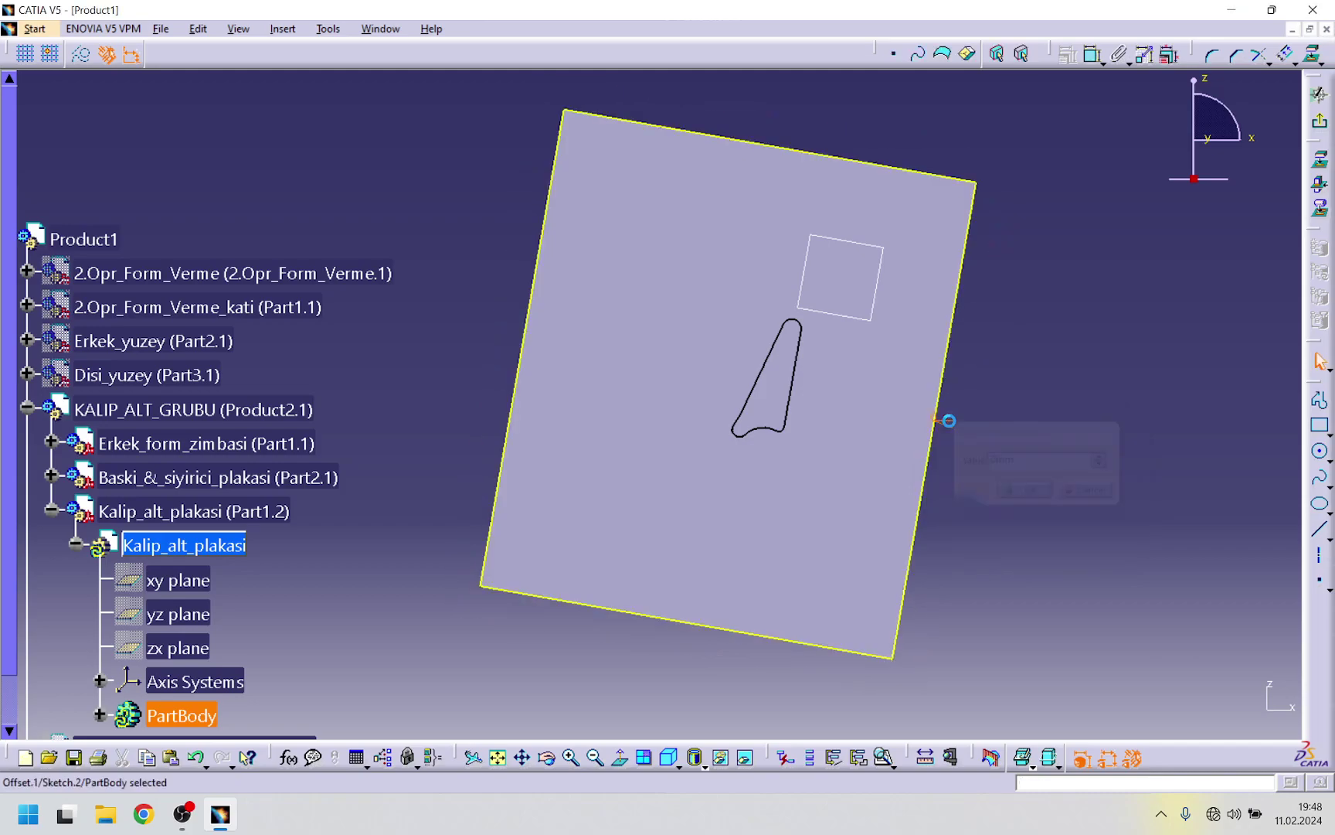
left_click(1323, 124)
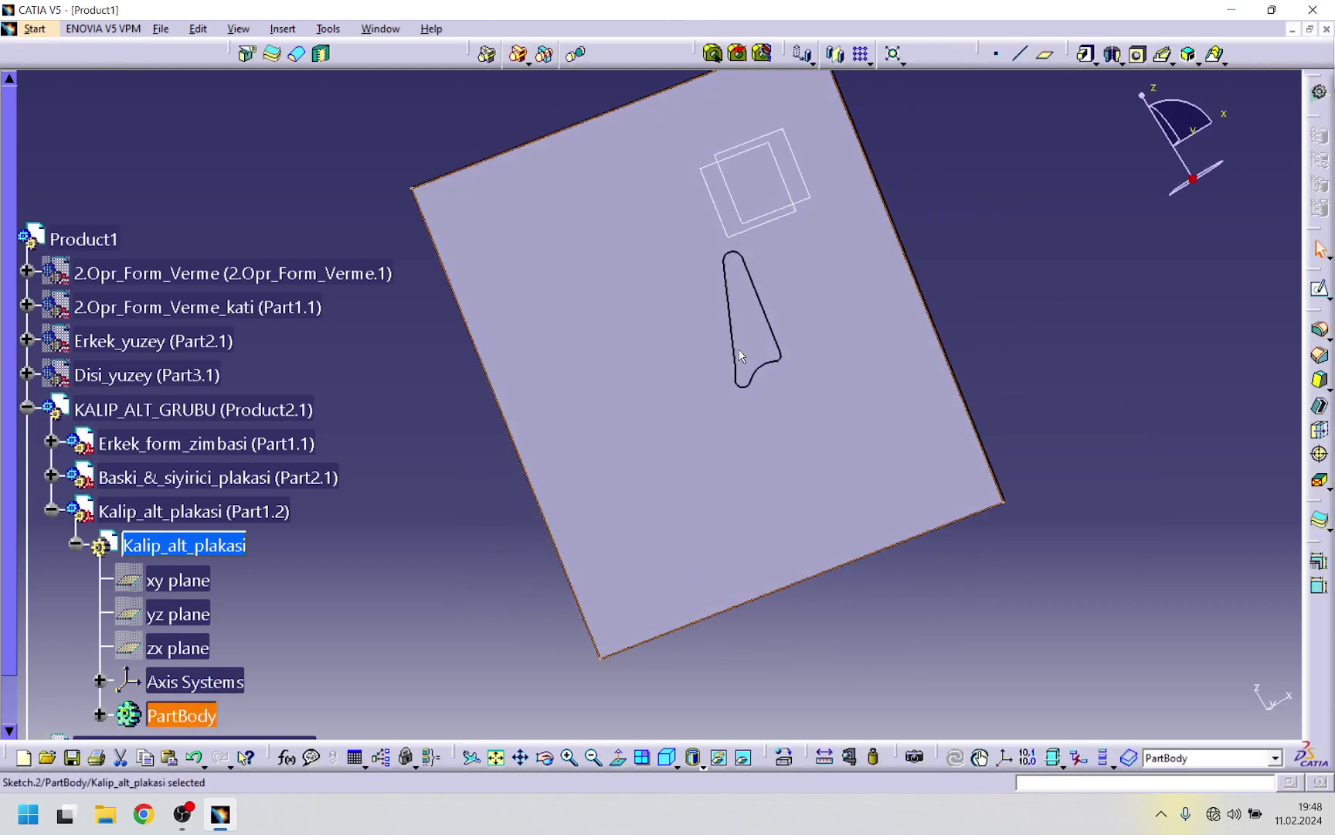
- Pad the new plate outline 46 mm away from the punch to thicken the base plate
left_click(1086, 54)
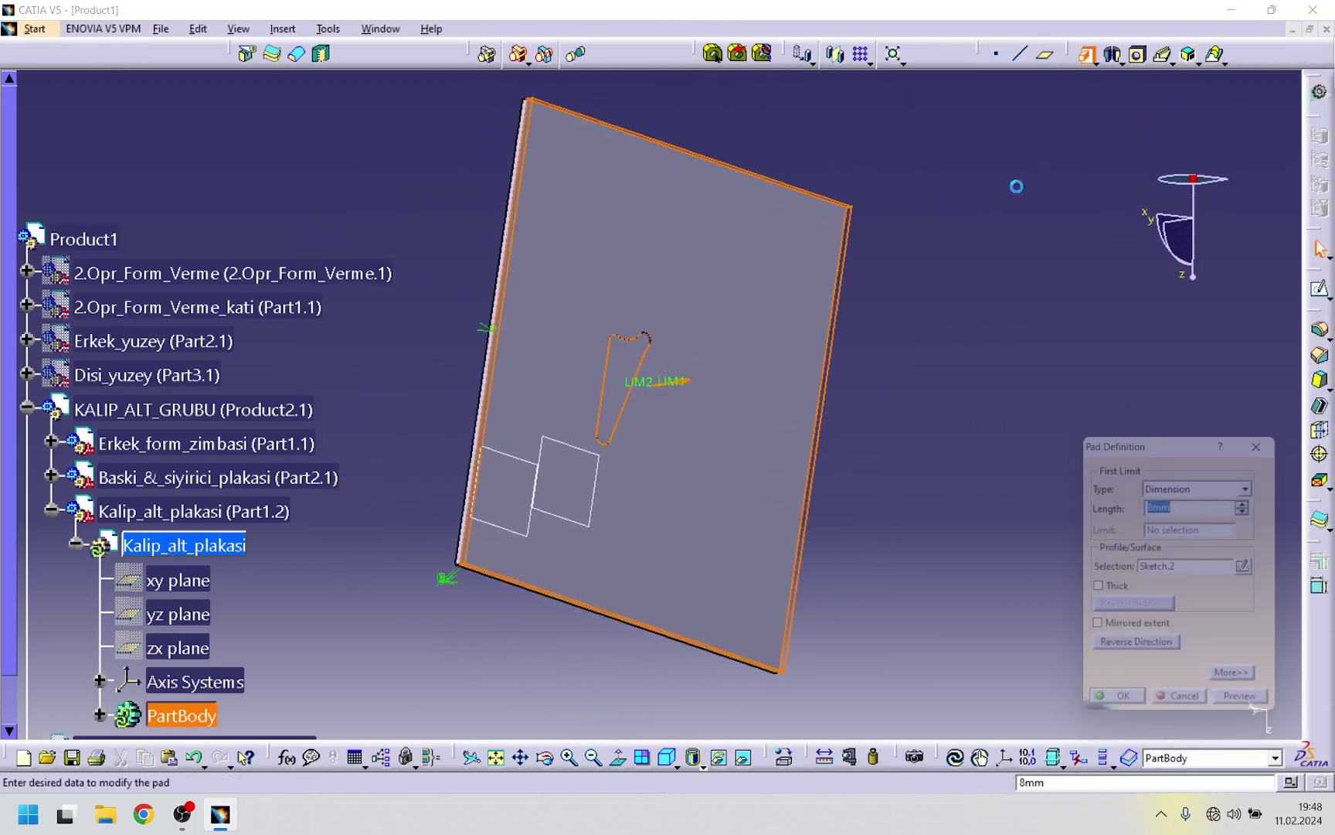
middle_click_drag(783, 340, 763, 372)
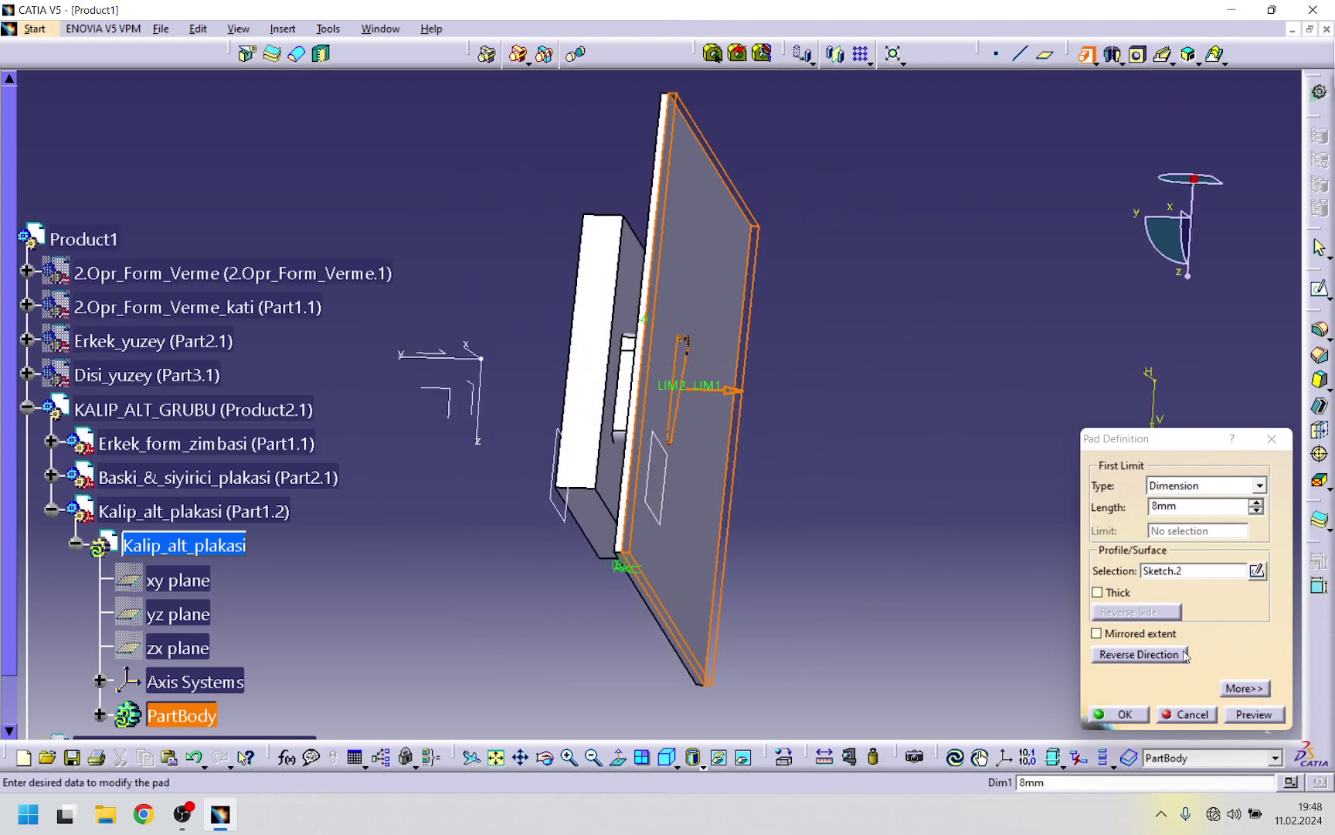
left_click(1199, 529)
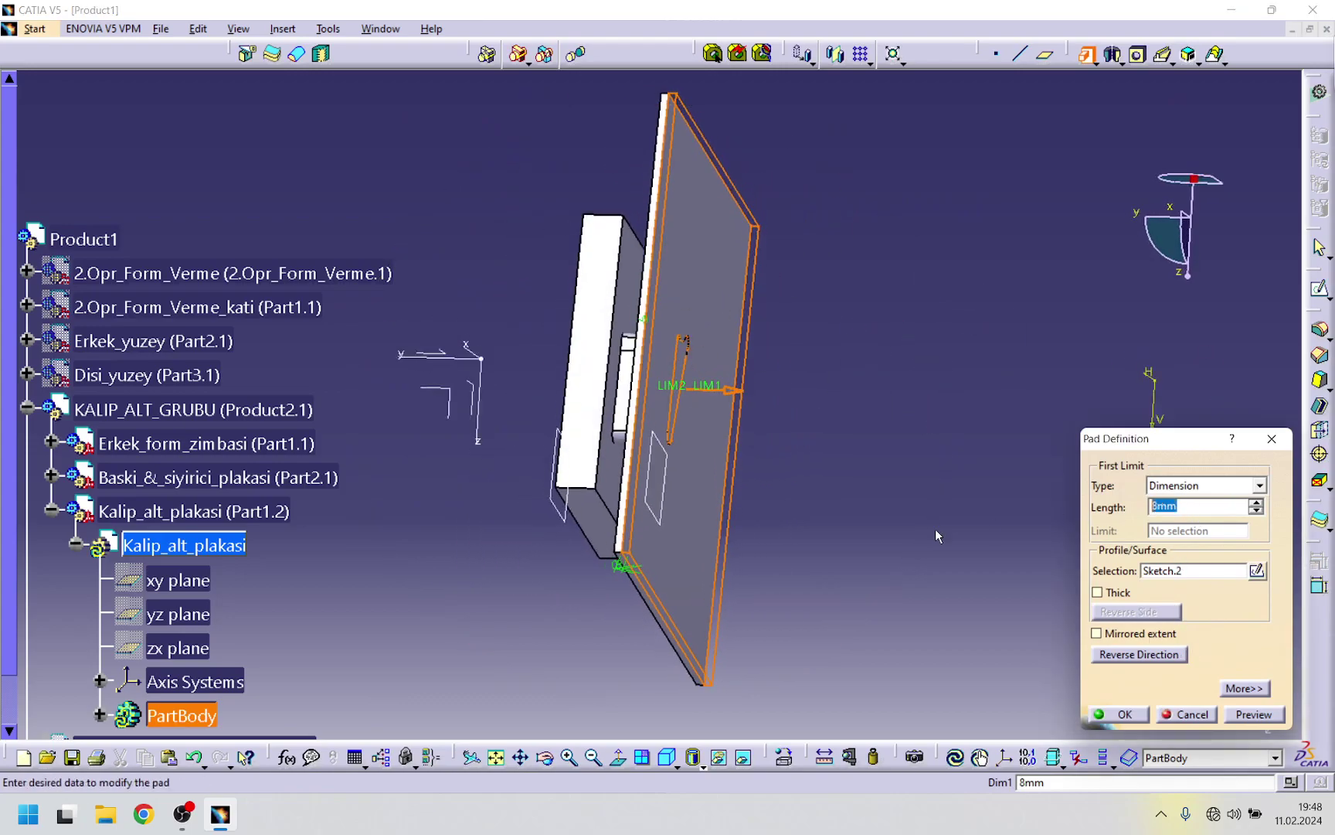
left_click(1245, 718)
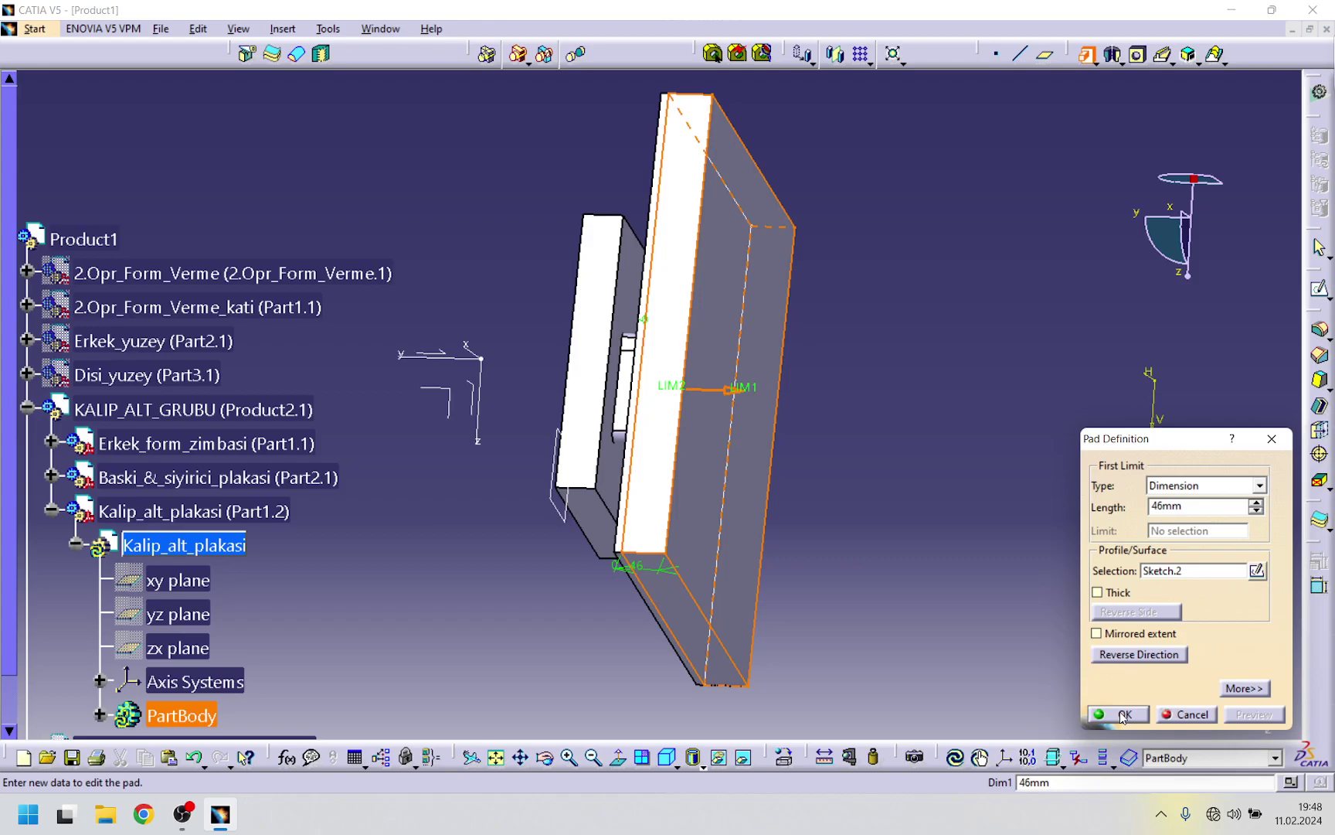
left_click(1120, 714)
- Show the hidden 2.Opr_Form_Verme_kati part in the assembly
middle_click_drag(966, 558, 771, 473)
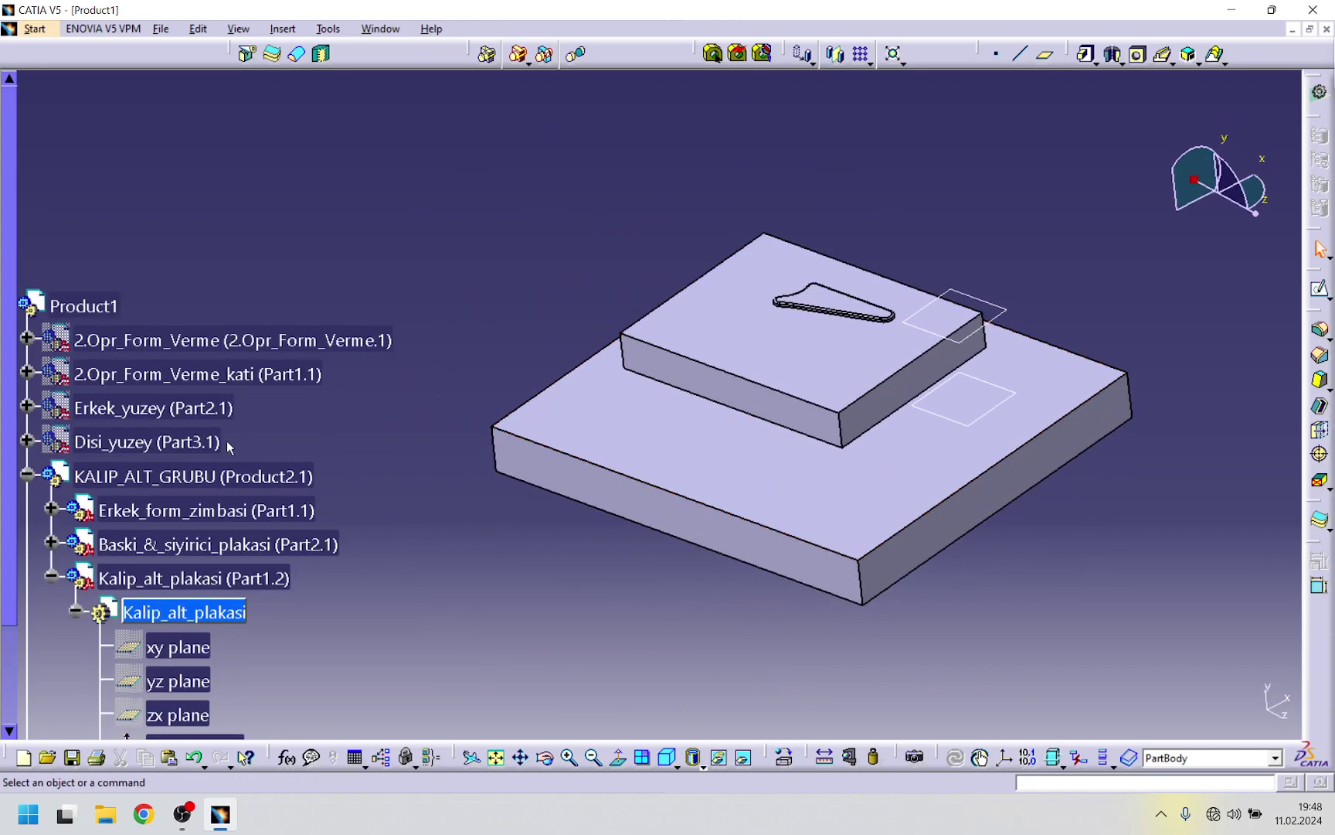
right_click(232, 376)
left_click(277, 430)
middle_click_drag(454, 342, 566, 474)
scroll(475, 530, "down", 3)
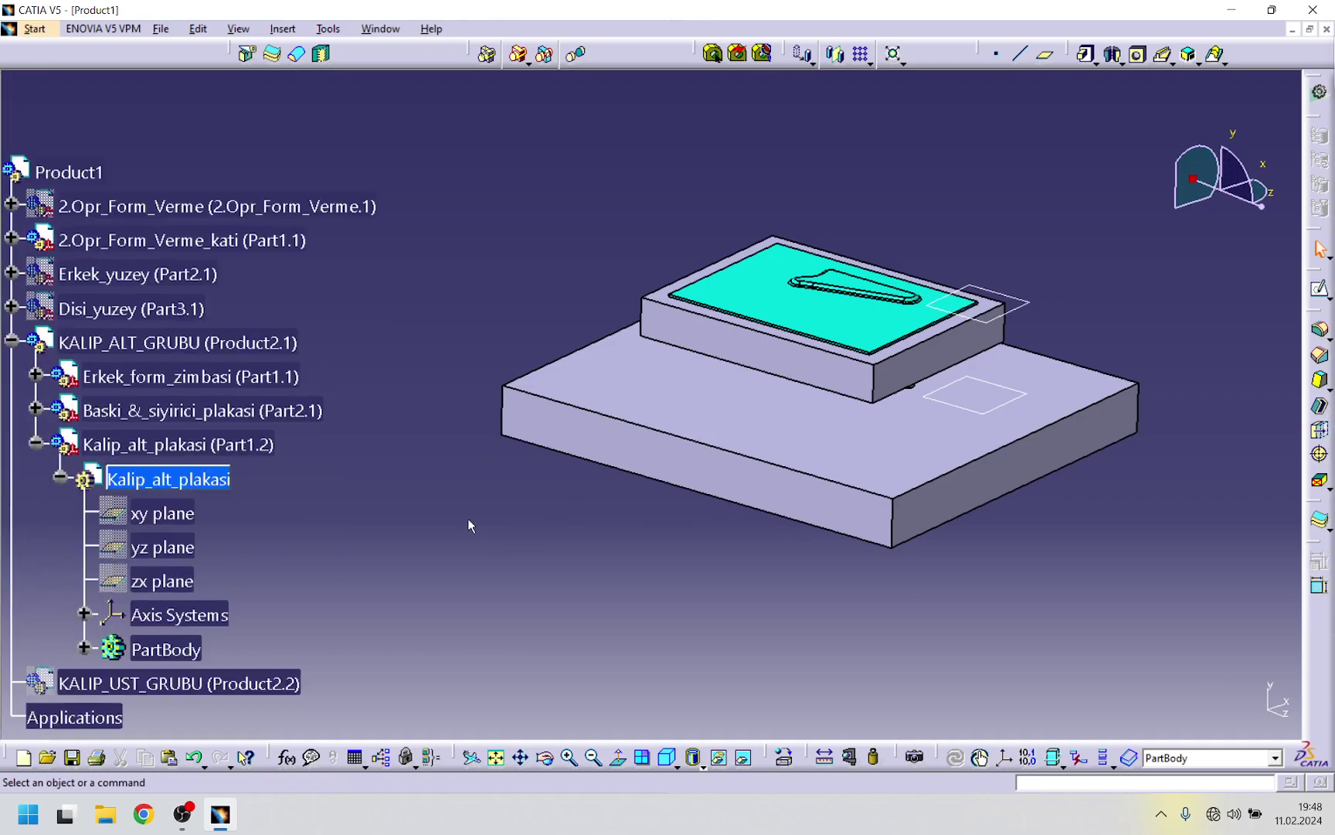
- Collapse Kalip_alt_plakasi in the tree and show the hidden KALIP_UST_GRUBU subassembly
left_click(37, 445)
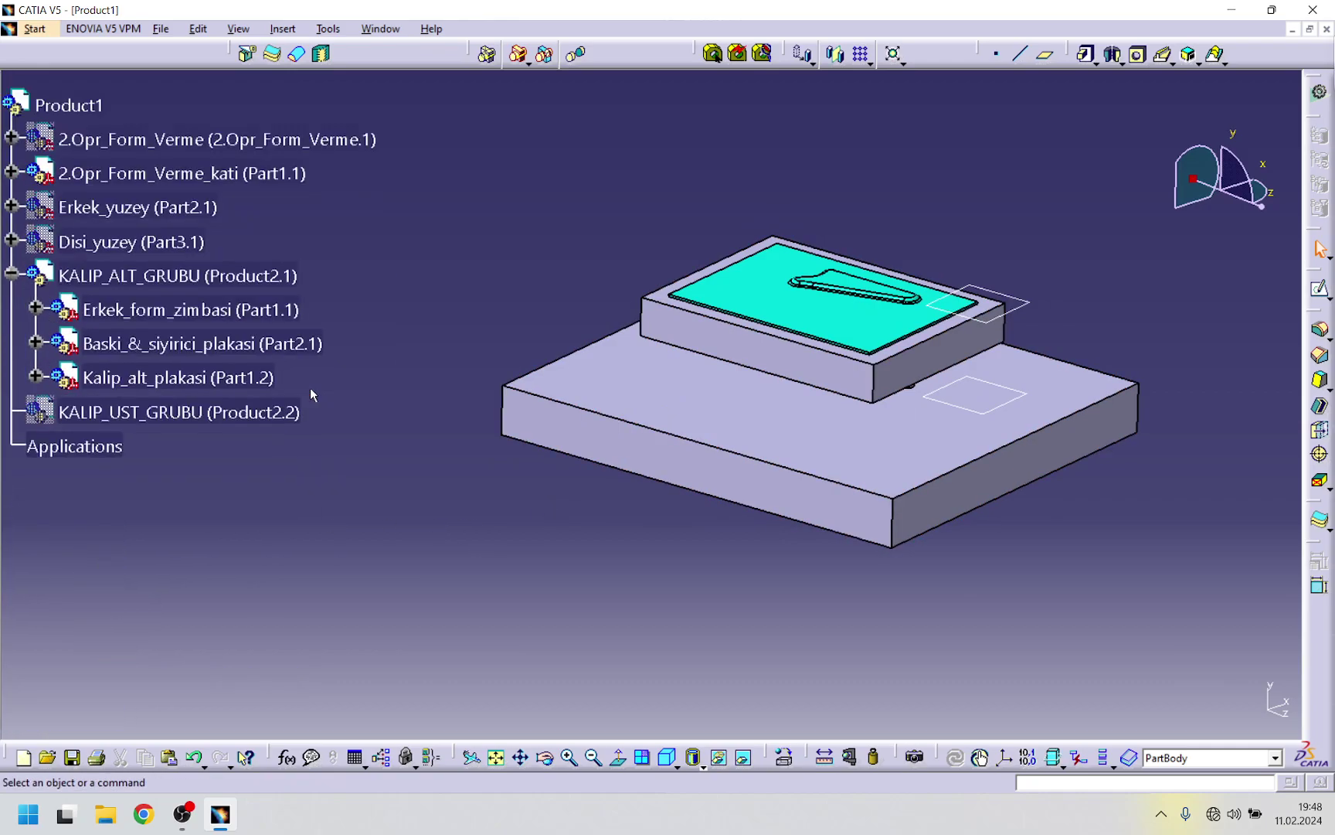
scroll(310, 388, "down", 3)
left_click(224, 345)
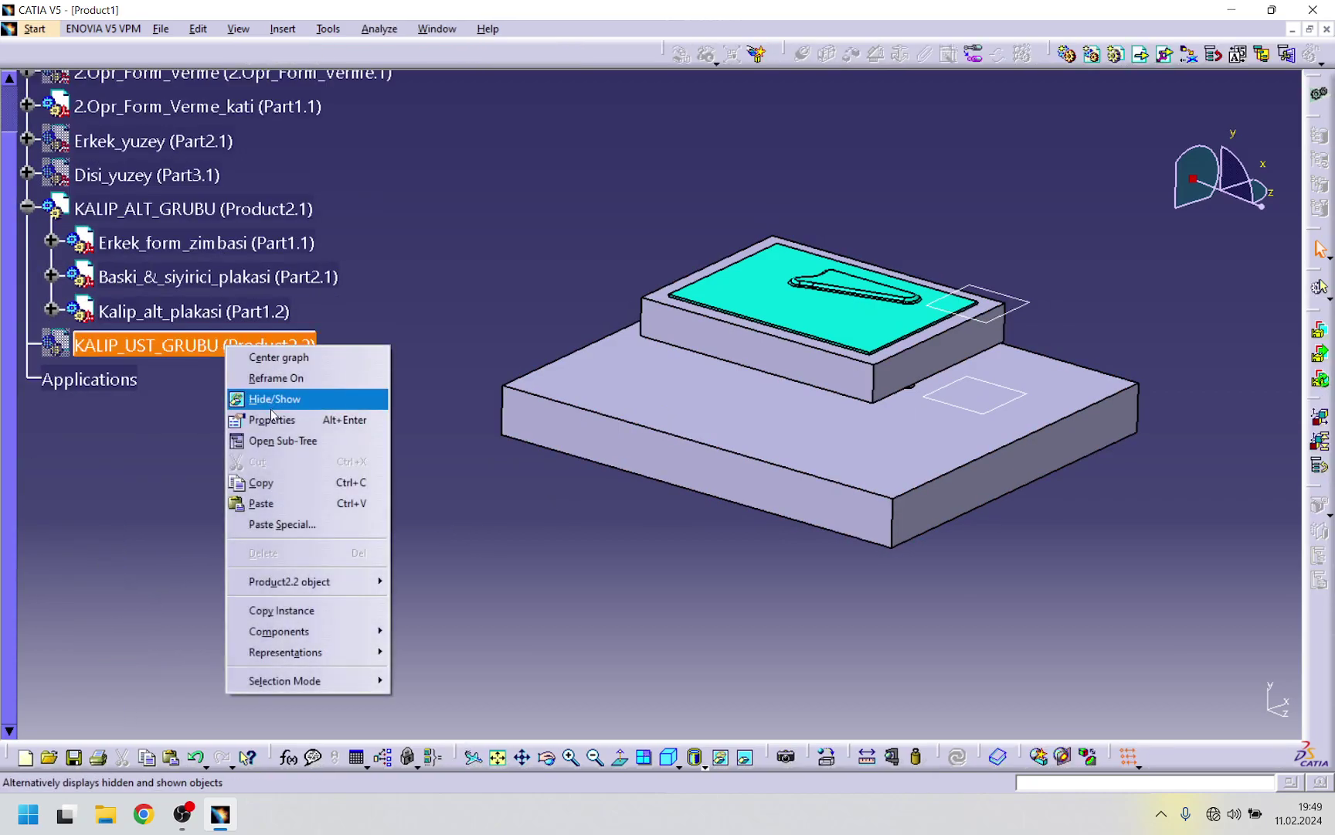
left_click(272, 399)
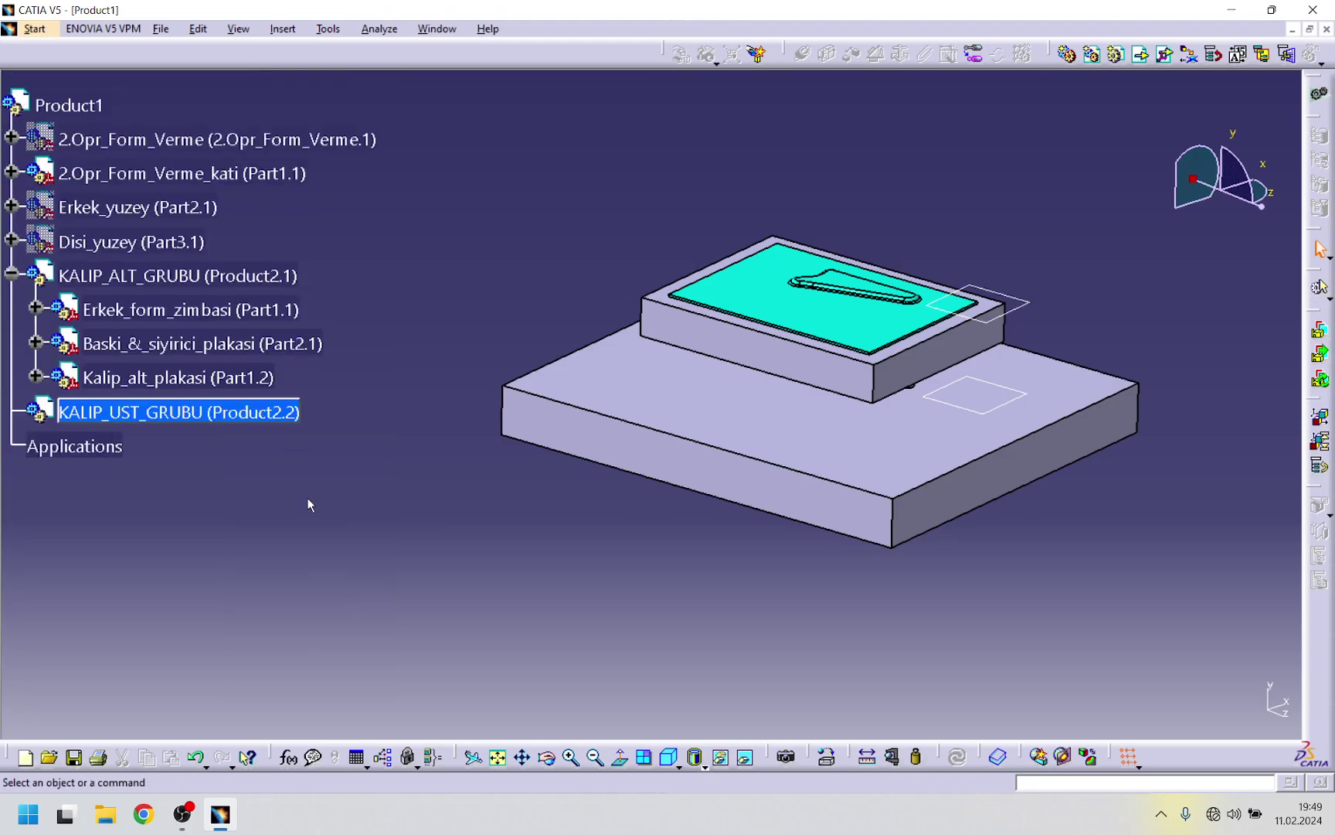
- Insert a new part into KALIP_UST_GRUBU, choosing to define a new origin point for it
right_click(258, 420)
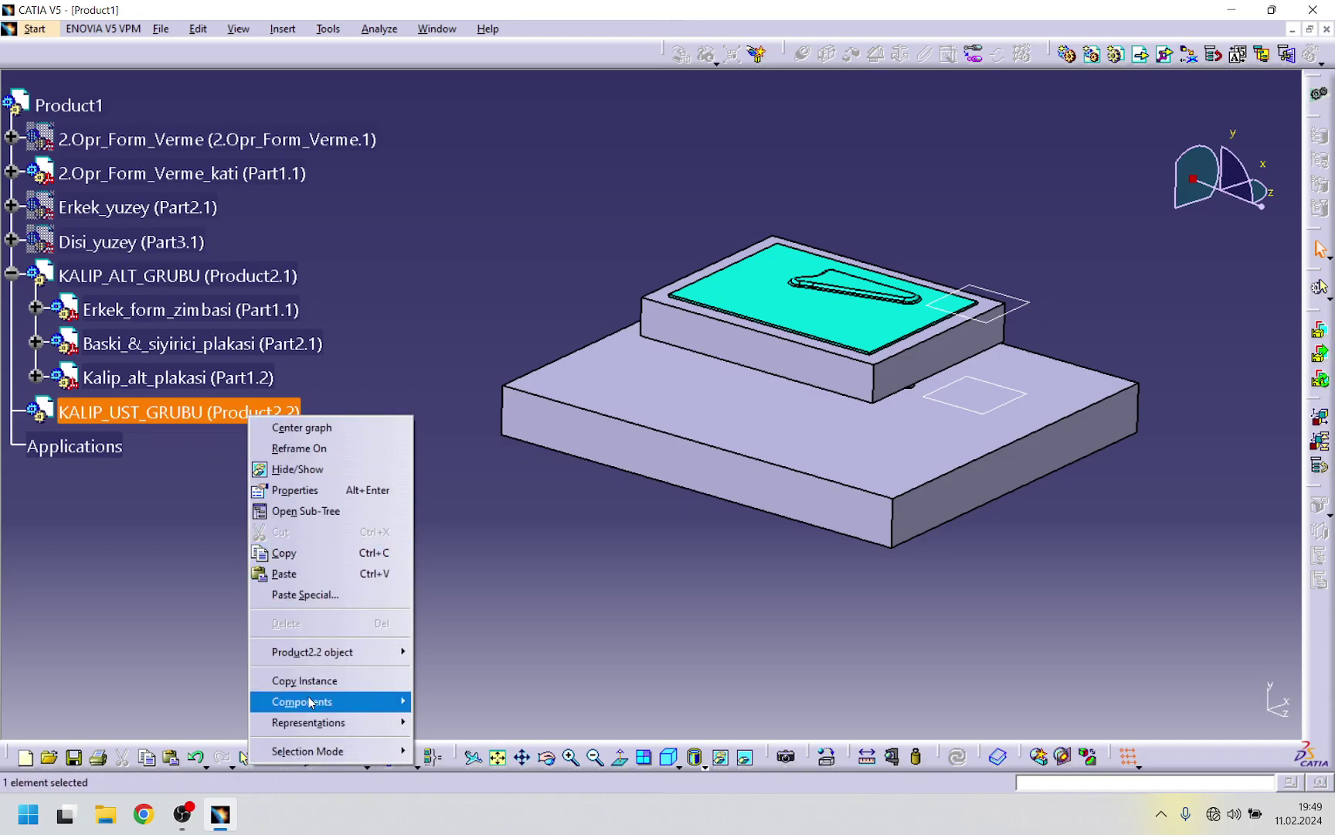
mouse_move(311, 702)
left_click(462, 536)
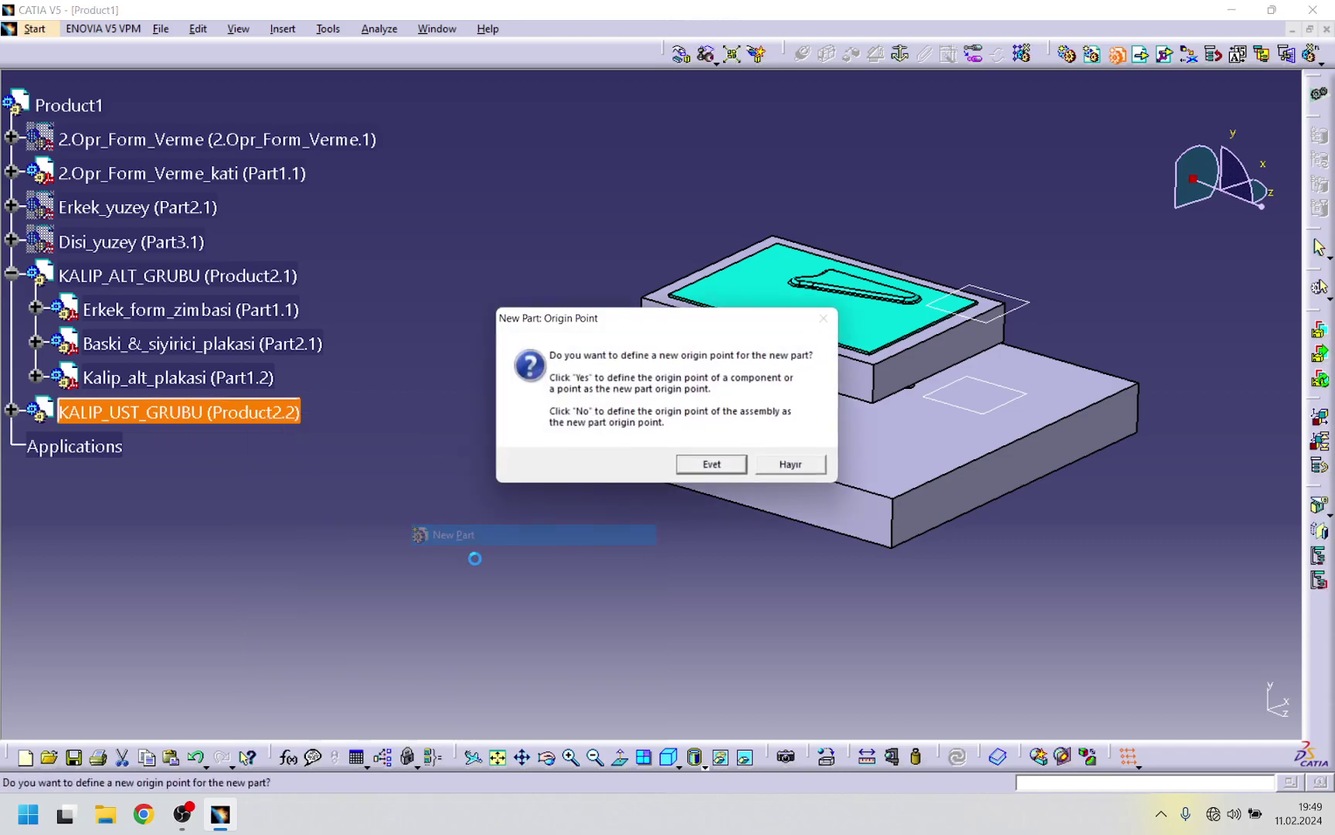
left_click(706, 464)
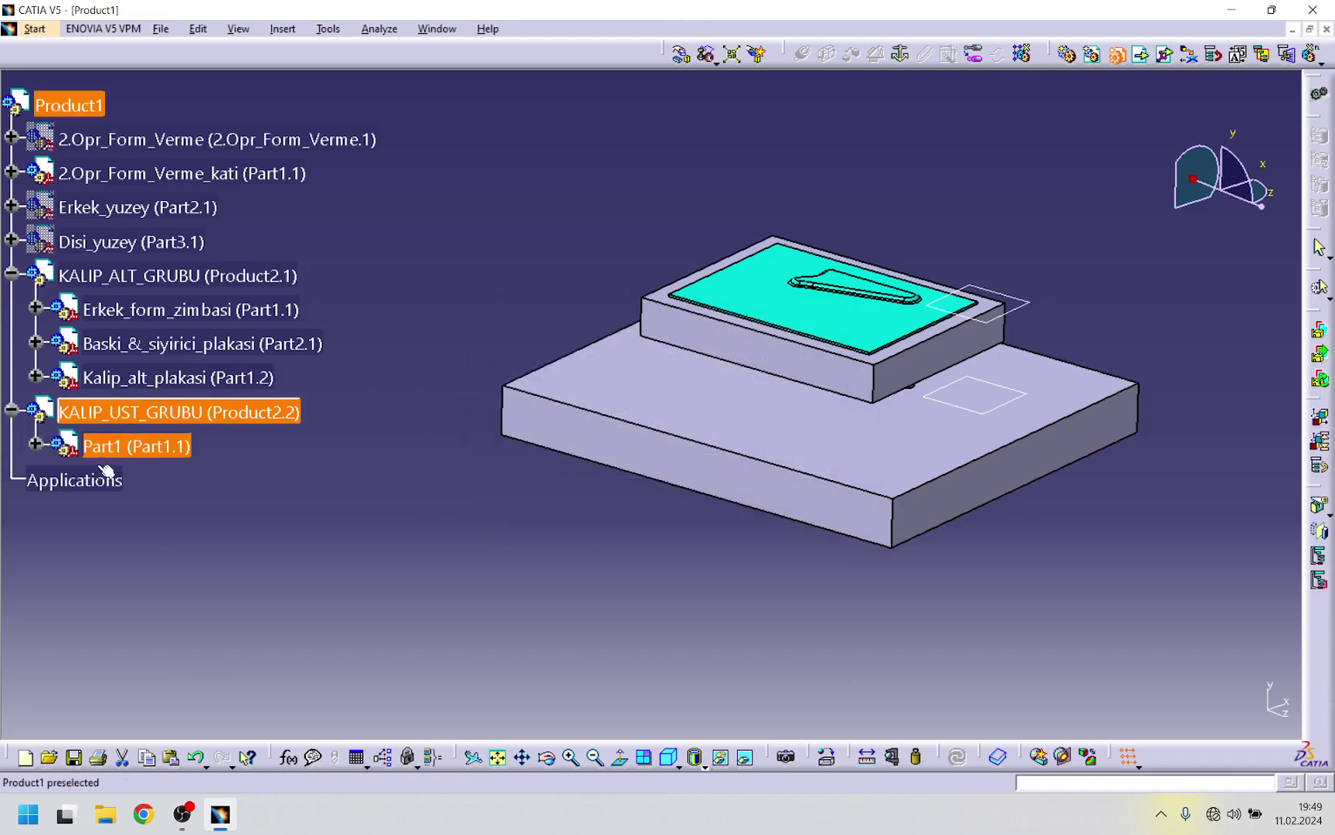
- Set the new part's part number to Disi_form_plakasi and activate the part for editing
right_click(177, 447)
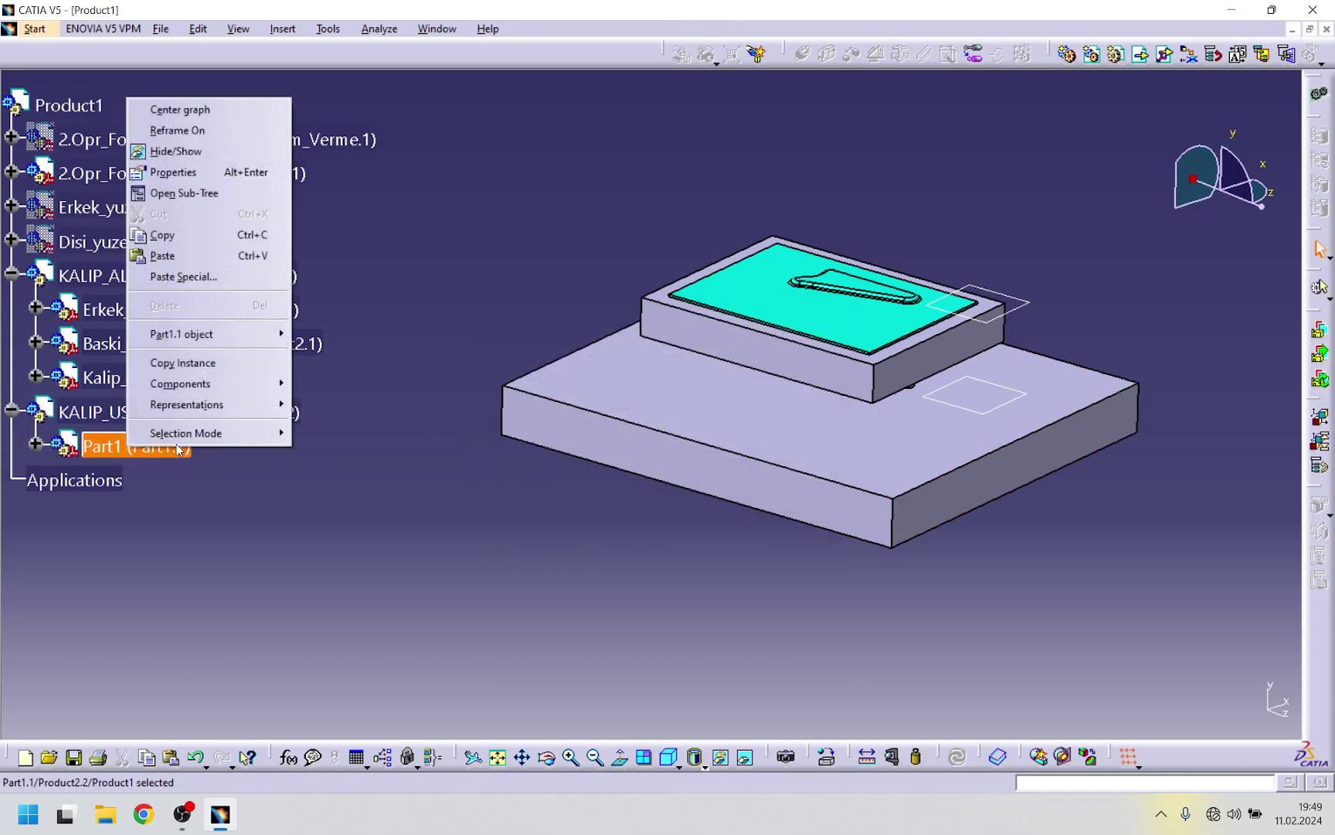
left_click(182, 180)
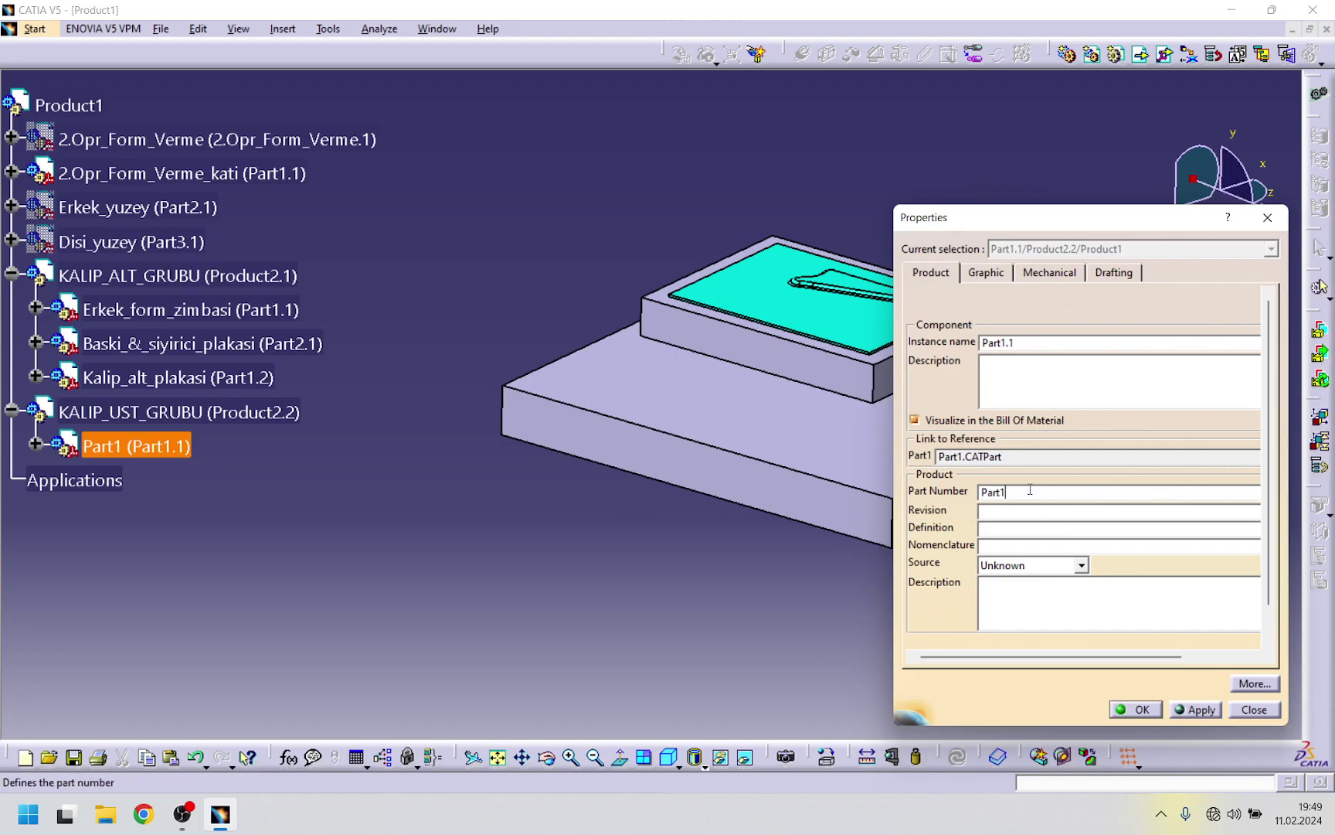
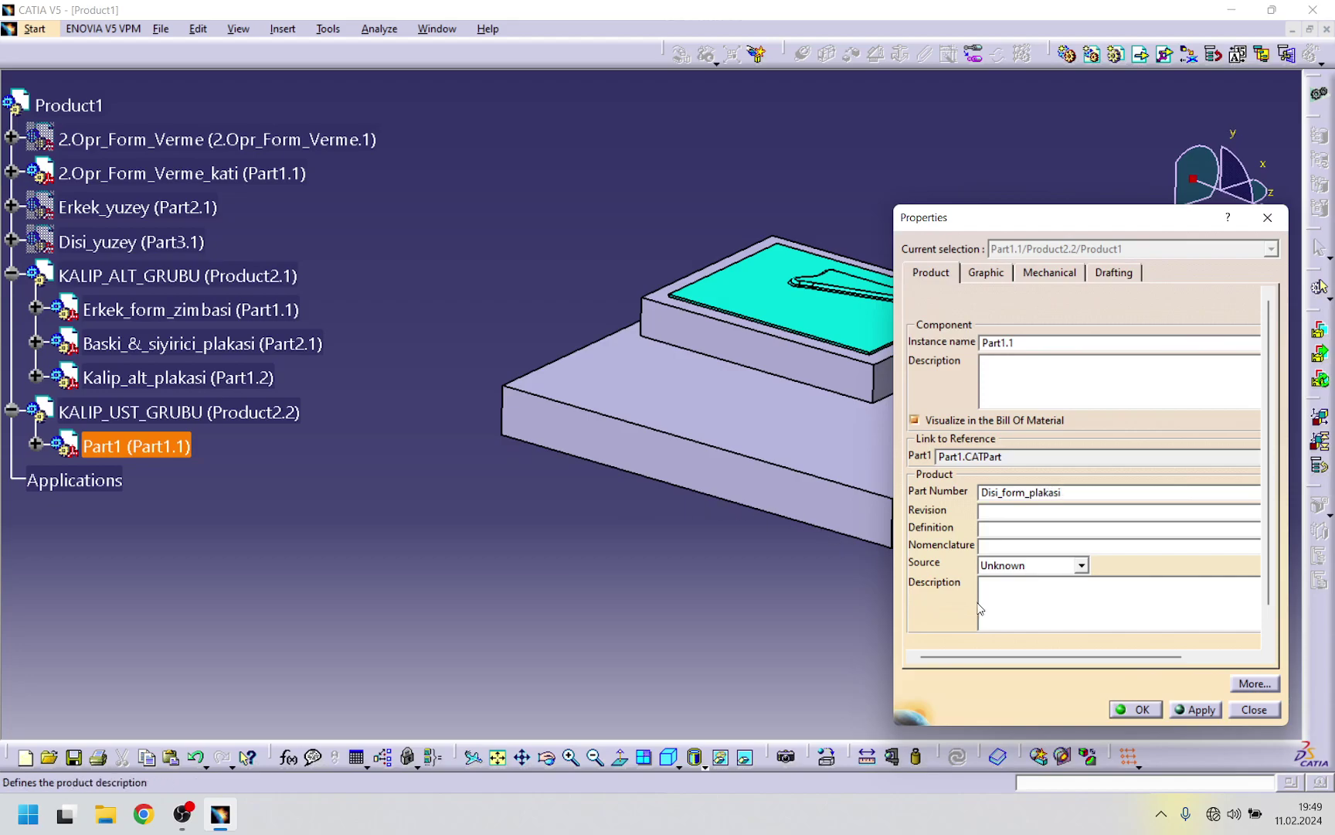
left_click(1133, 709)
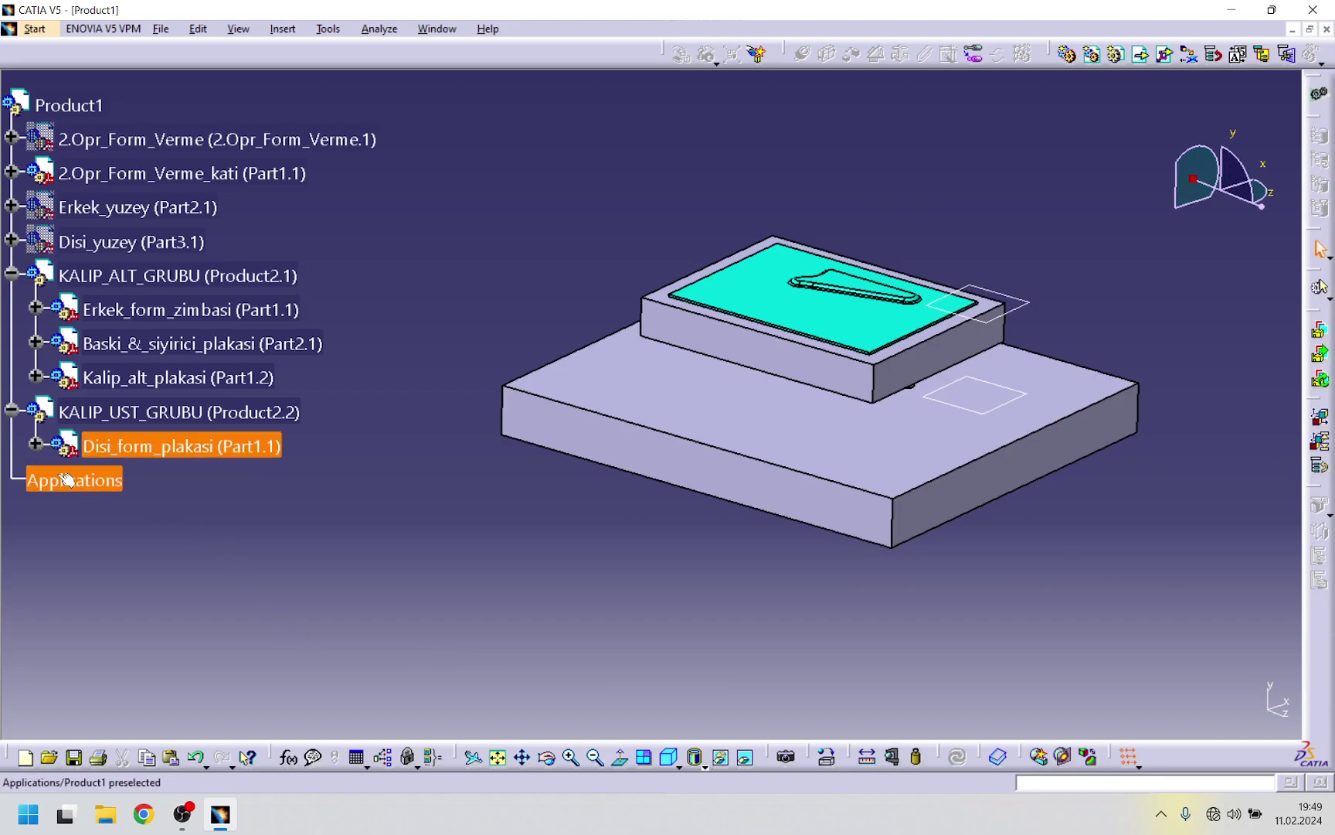
left_click(36, 443)
double_click(174, 480)
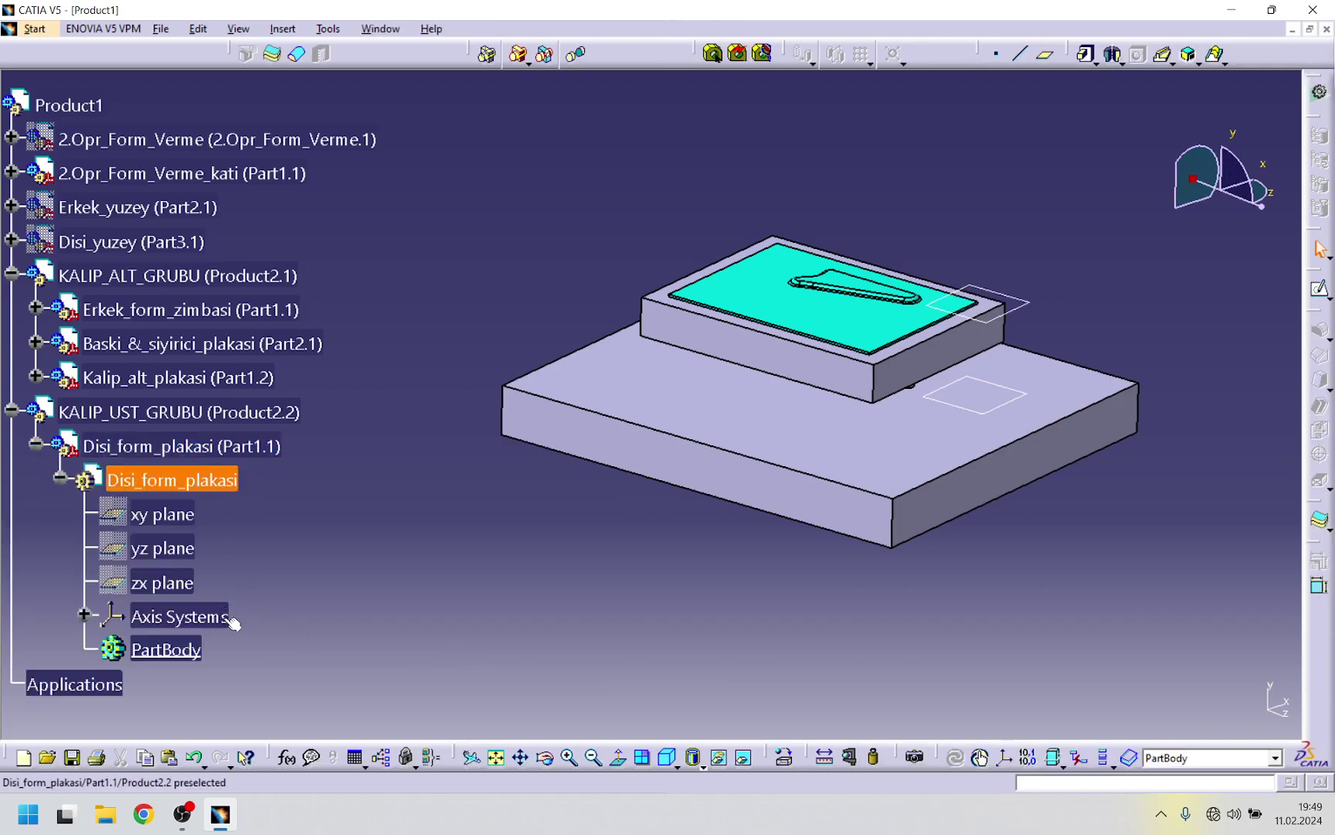
- Hide the 2.Opr_Form_Verme_kati part and show the hidden Disi_yuzey part in the assembly
right_click(186, 480)
left_click(218, 412)
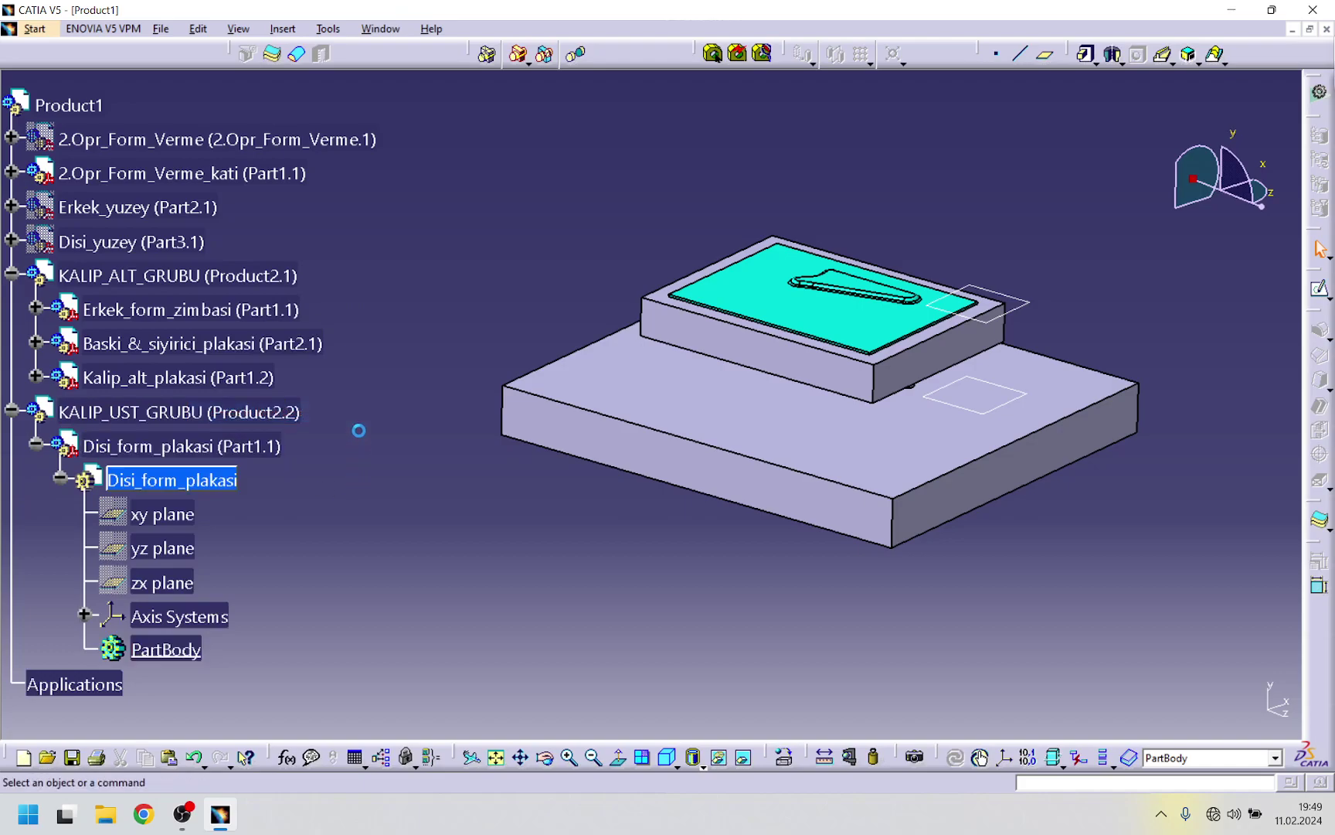
left_click(173, 173)
right_click(172, 174)
left_click(208, 231)
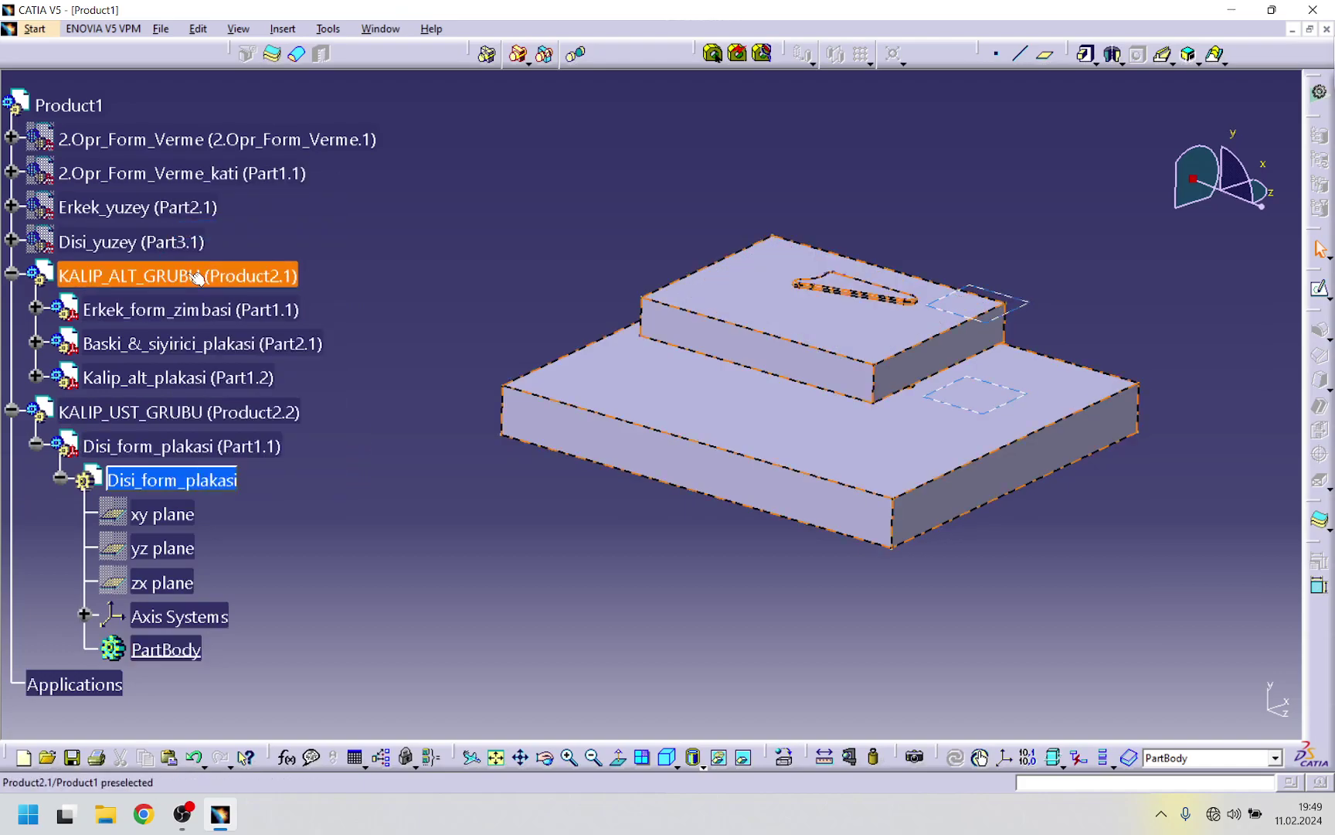
right_click(165, 240)
left_click(216, 295)
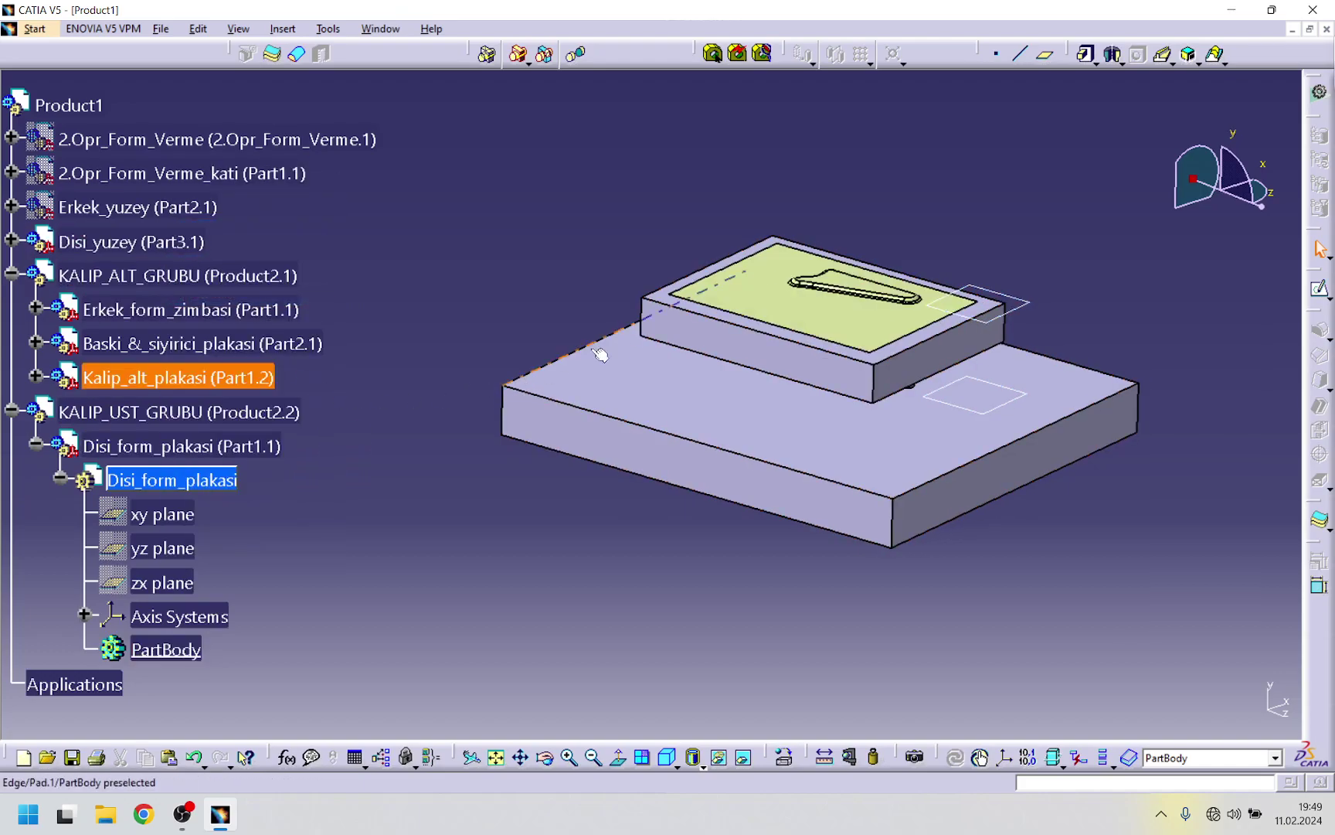
- Create a reference plane in Disi_form_plakasi offset 46 mm from Plane.2, reversing the direction so it lies above the stripper plate
middle_click_drag(732, 508, 707, 568)
middle_click_drag(797, 552, 727, 484)
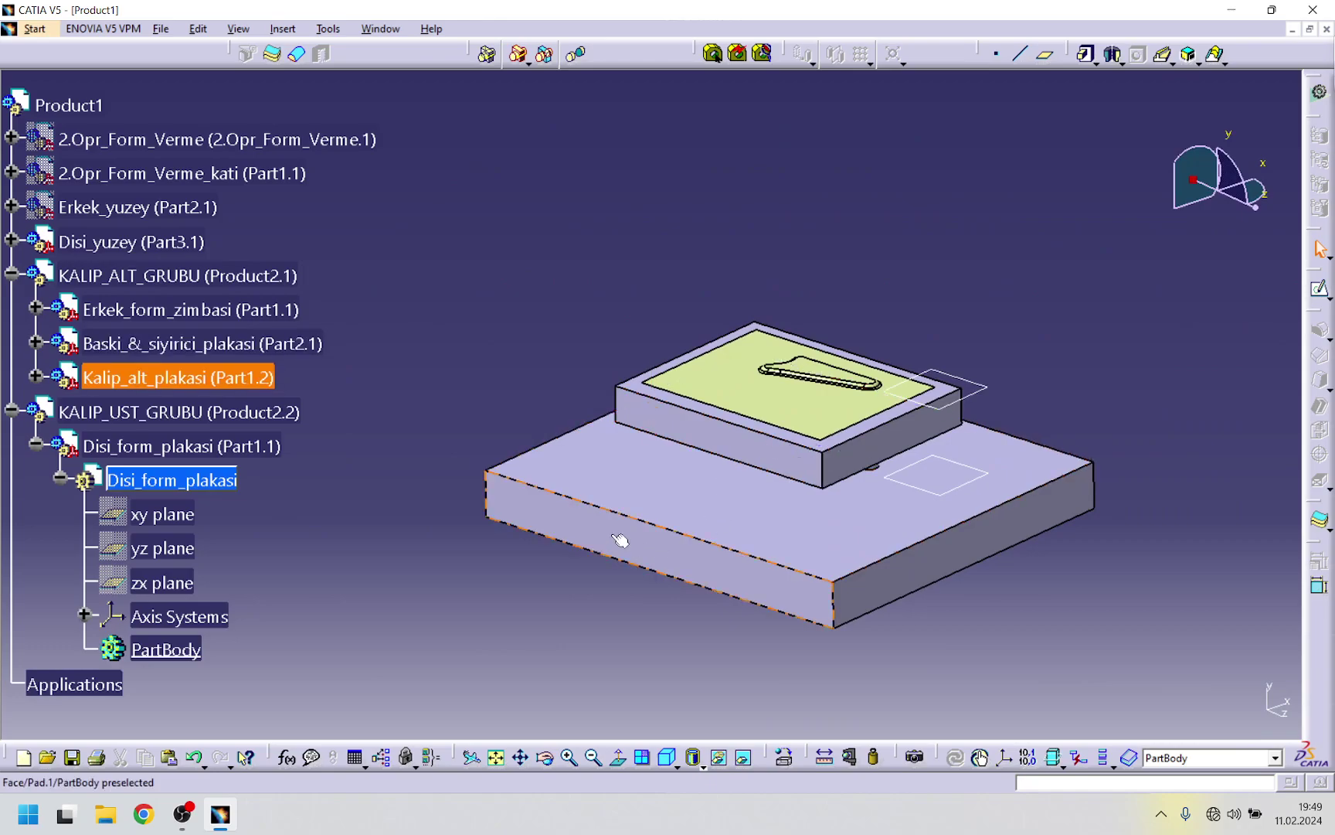
middle_click_drag(653, 433, 650, 462)
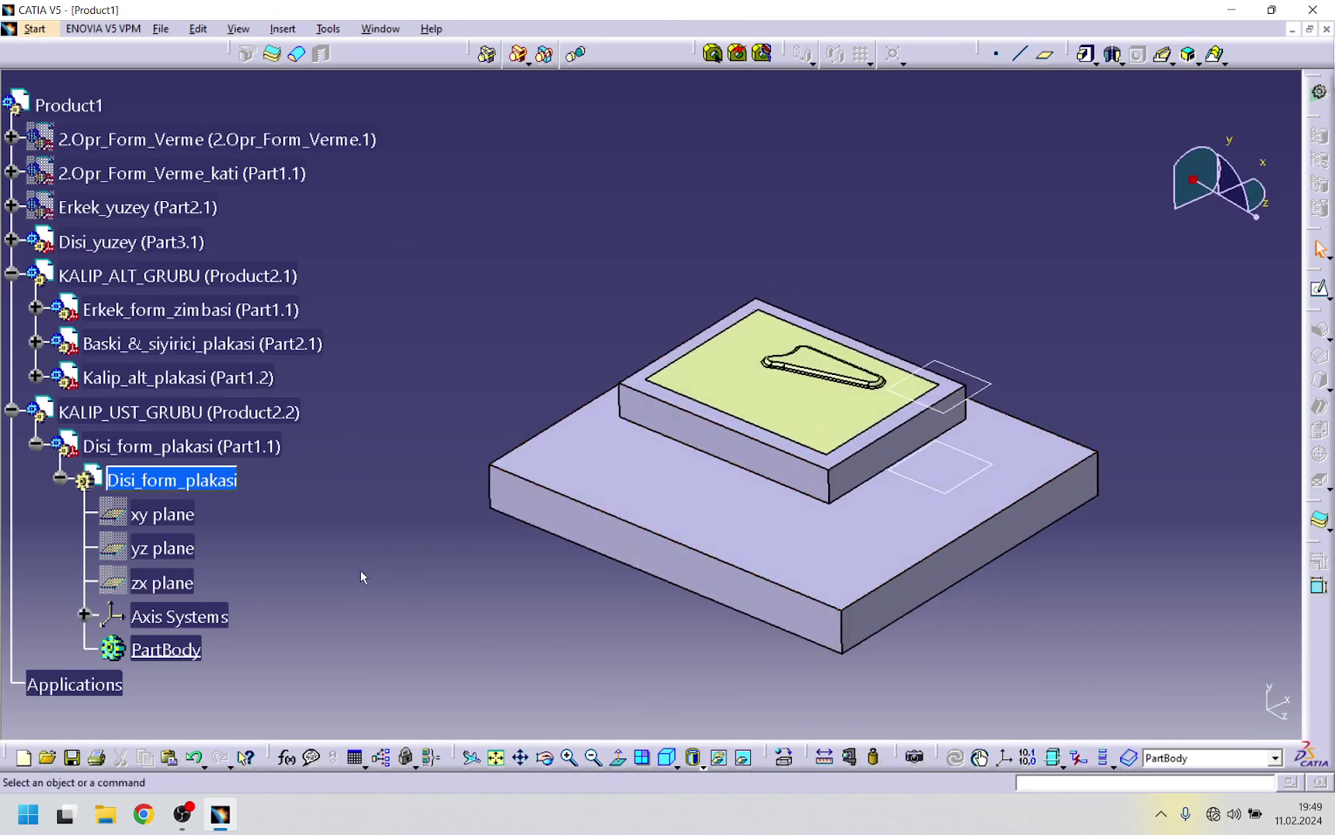
left_click(1047, 58)
left_click(995, 393)
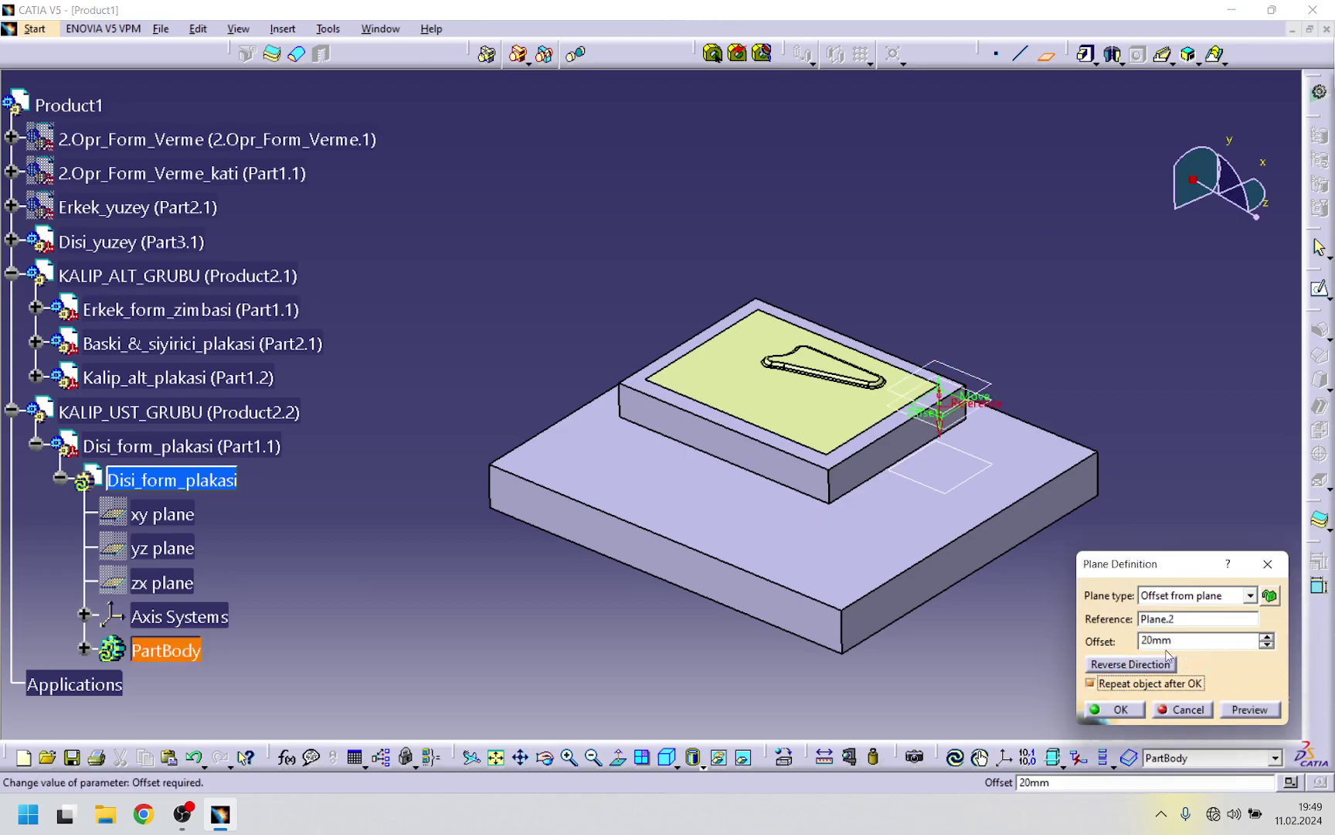
left_click(1118, 666)
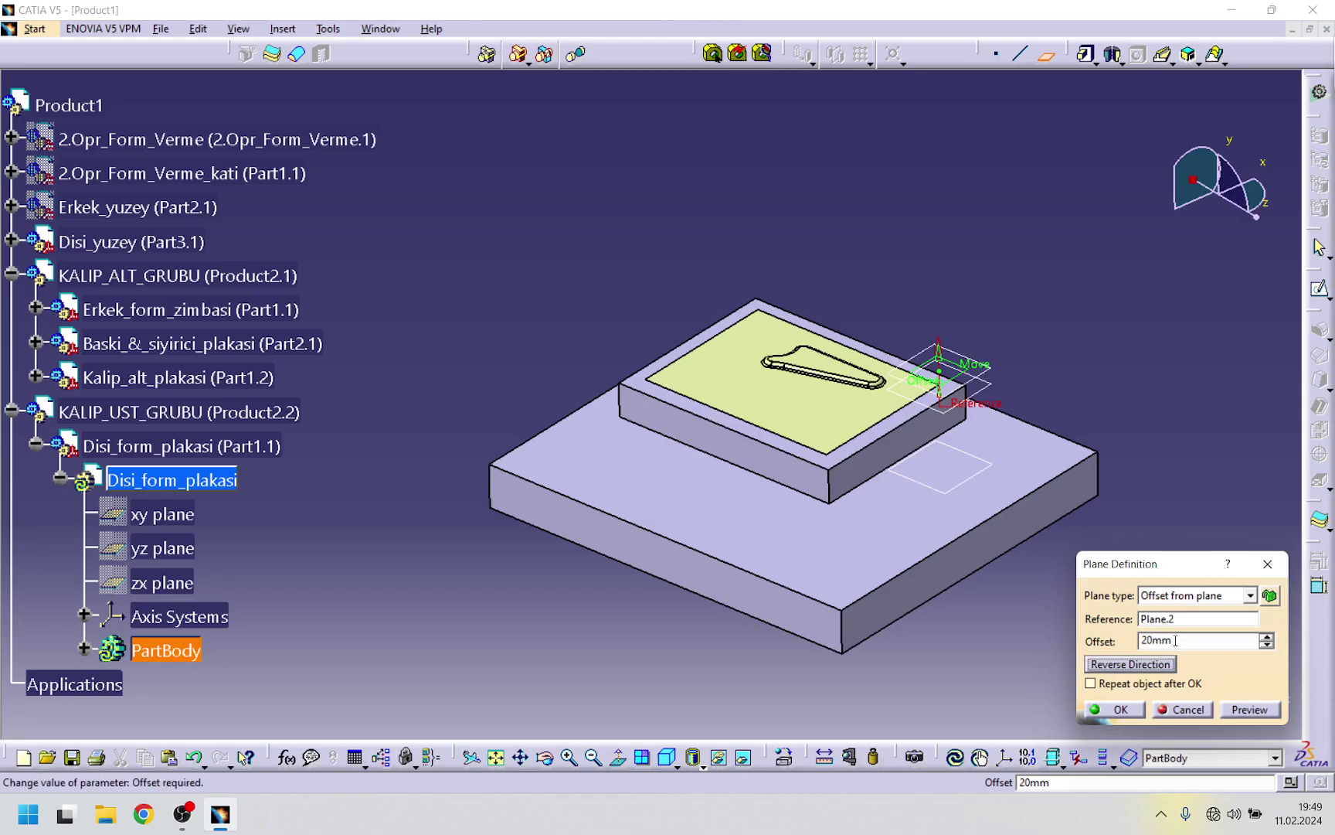
double_click(1173, 639)
type("50")
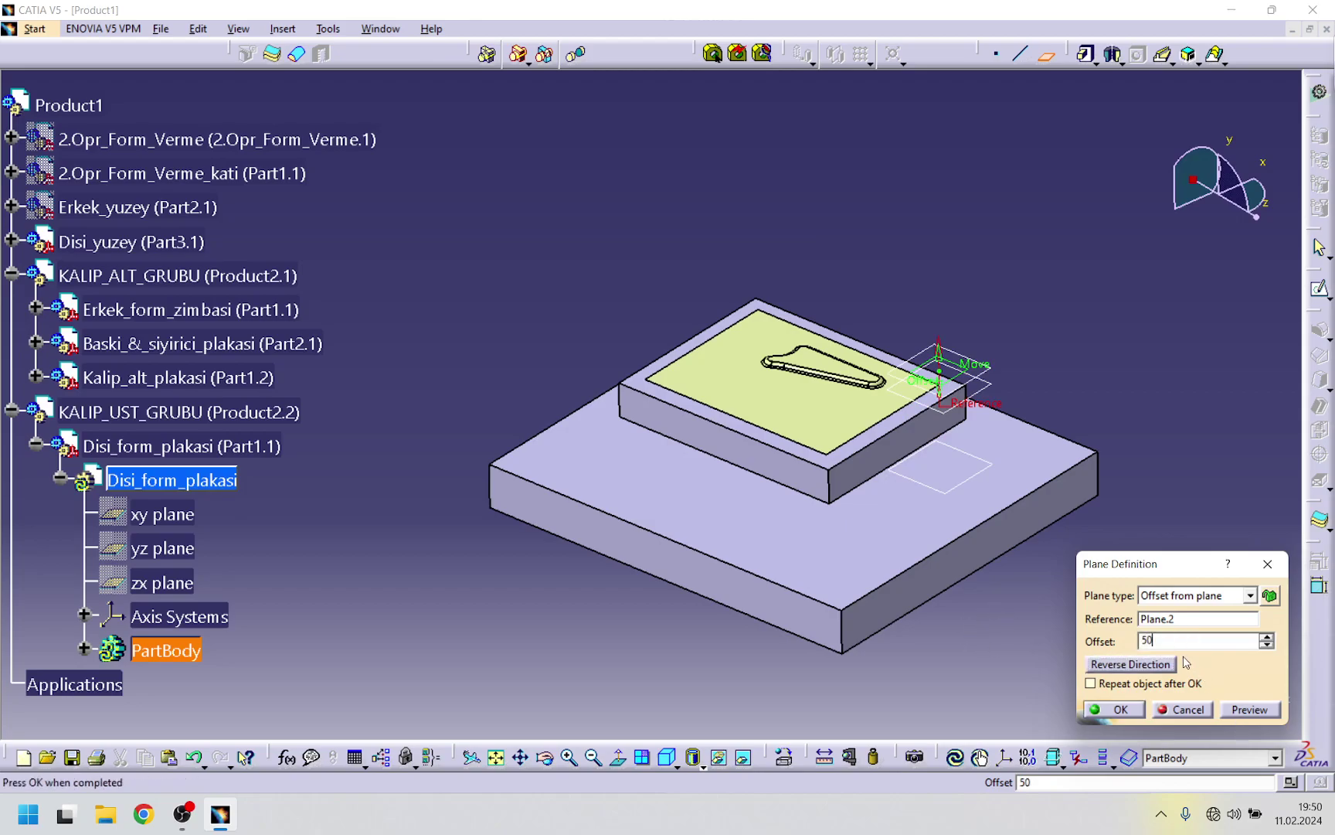
key("Return")
left_click(1244, 716)
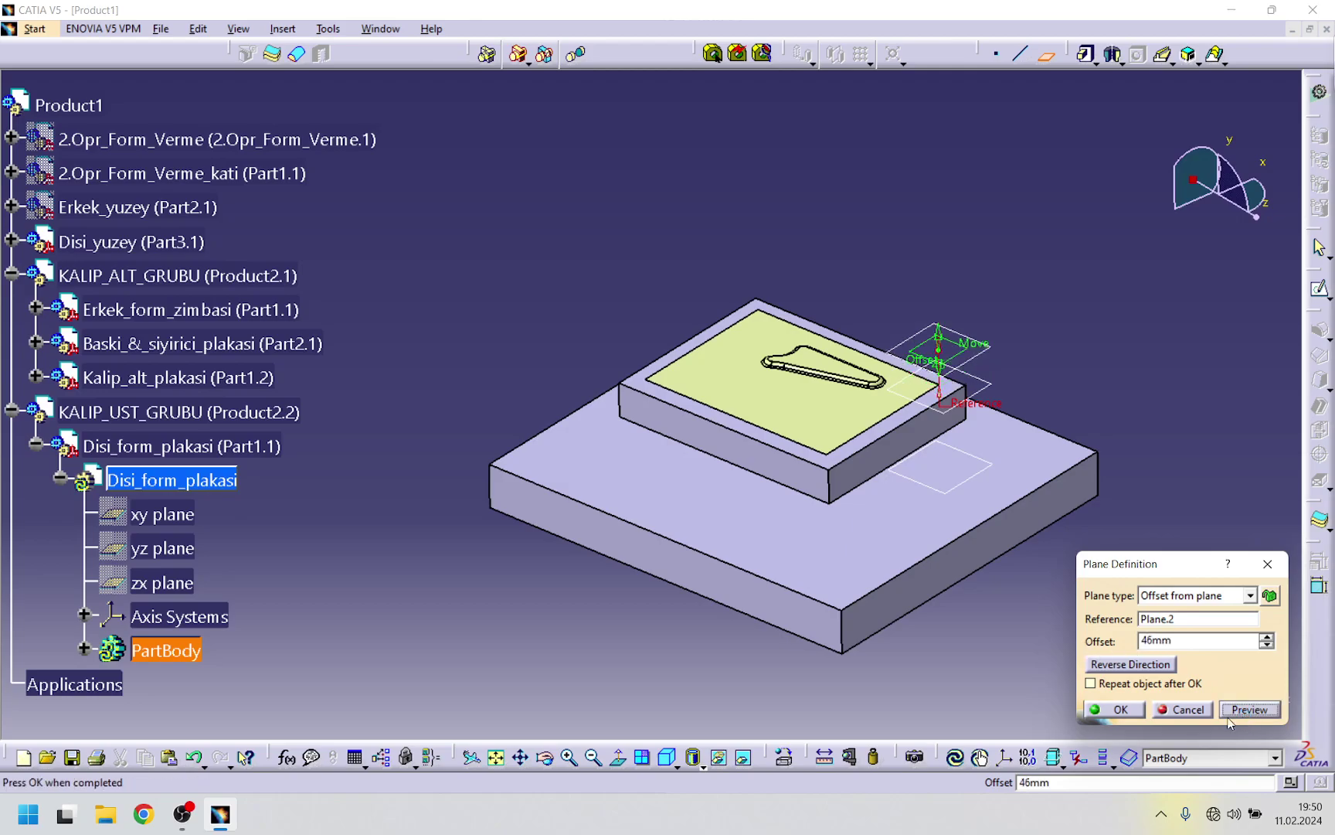
left_click(1115, 709)
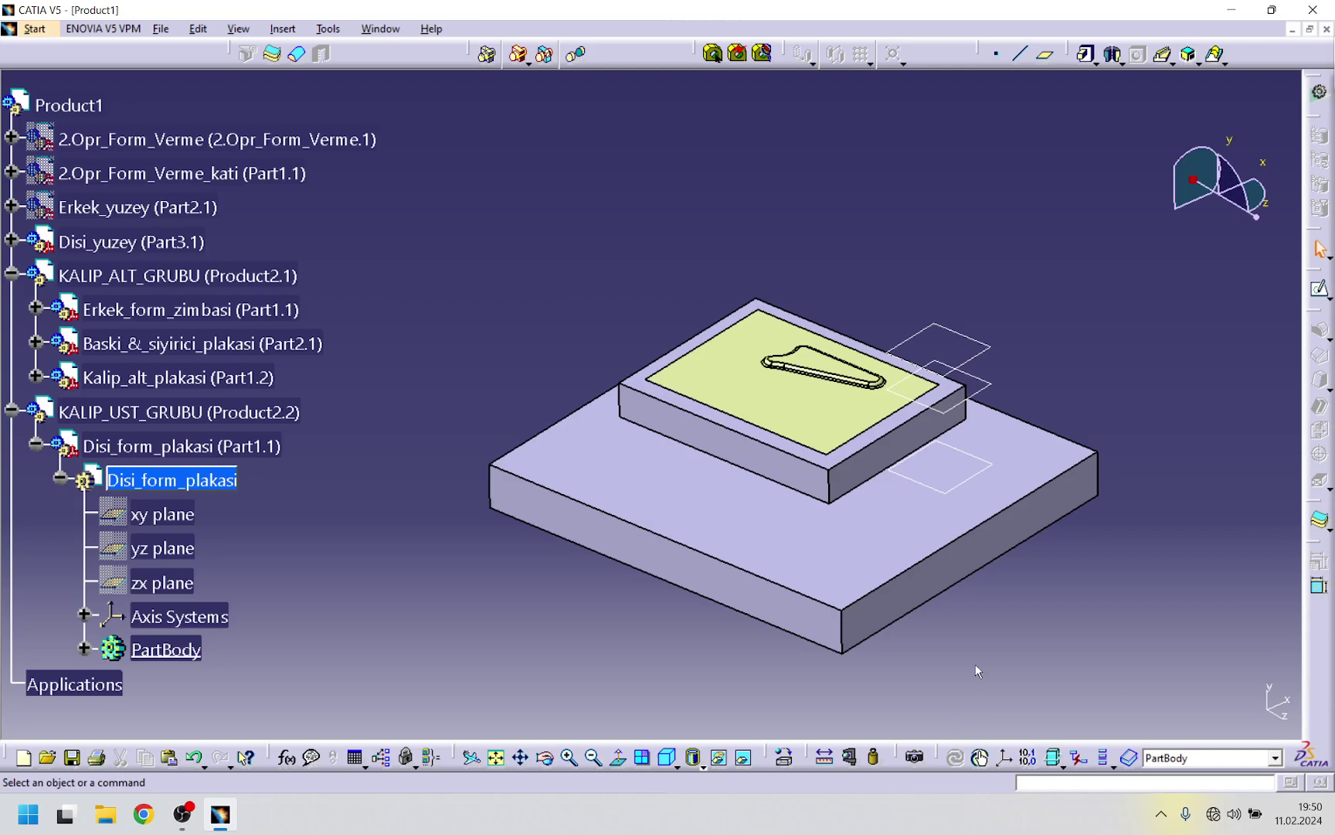
- Start a sketch on the new offset plane, flip the sketch view and hide the KALIP_ALT_GRUBU subassembly
left_click(979, 354)
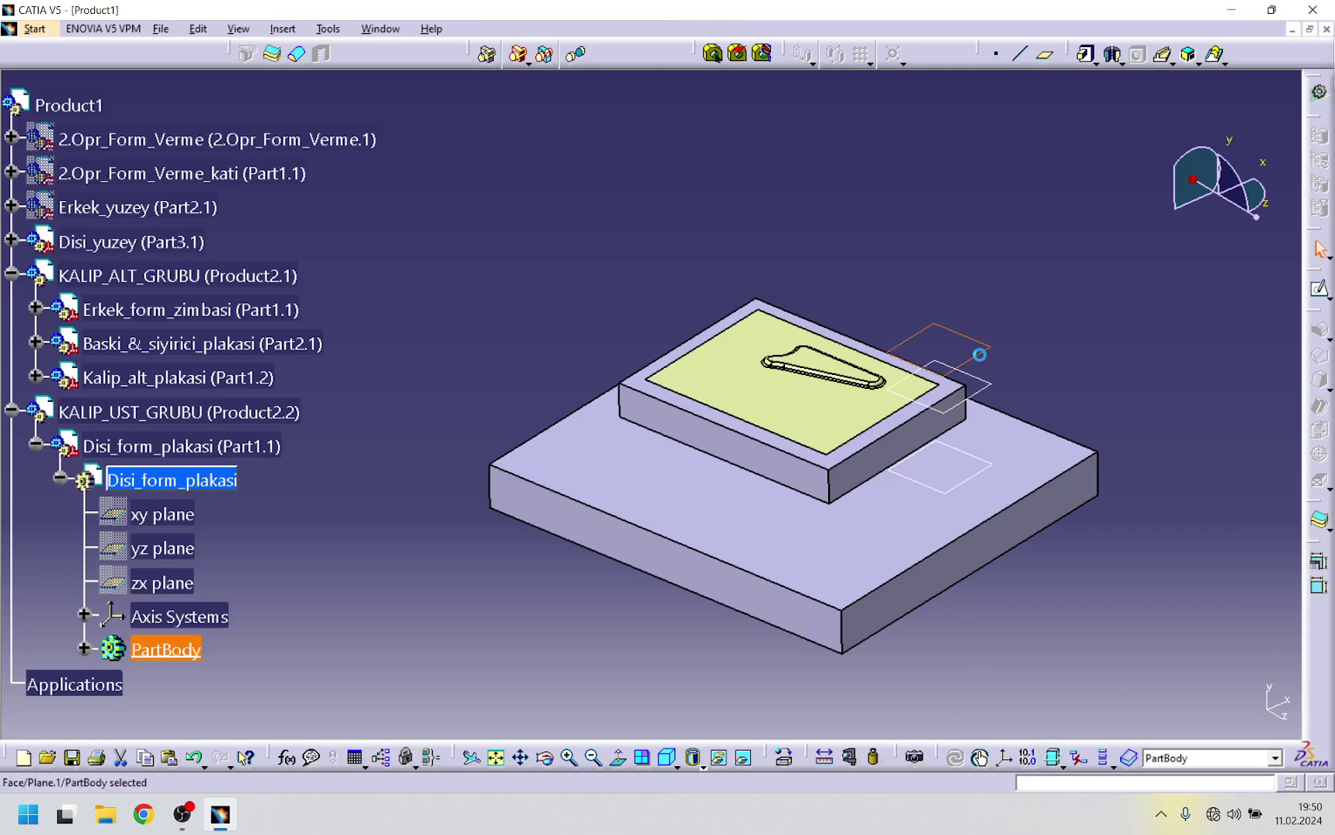
left_click(1319, 289)
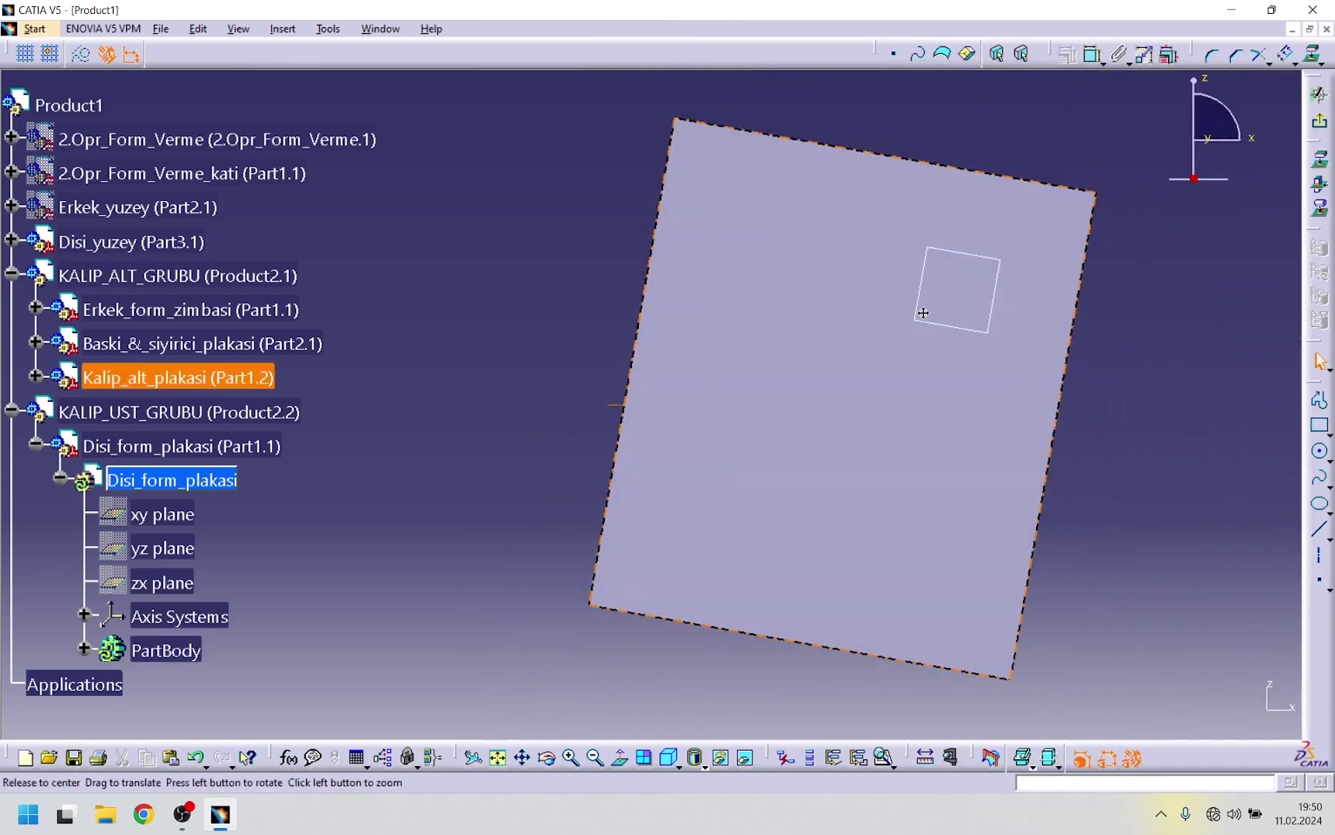
left_click(619, 757)
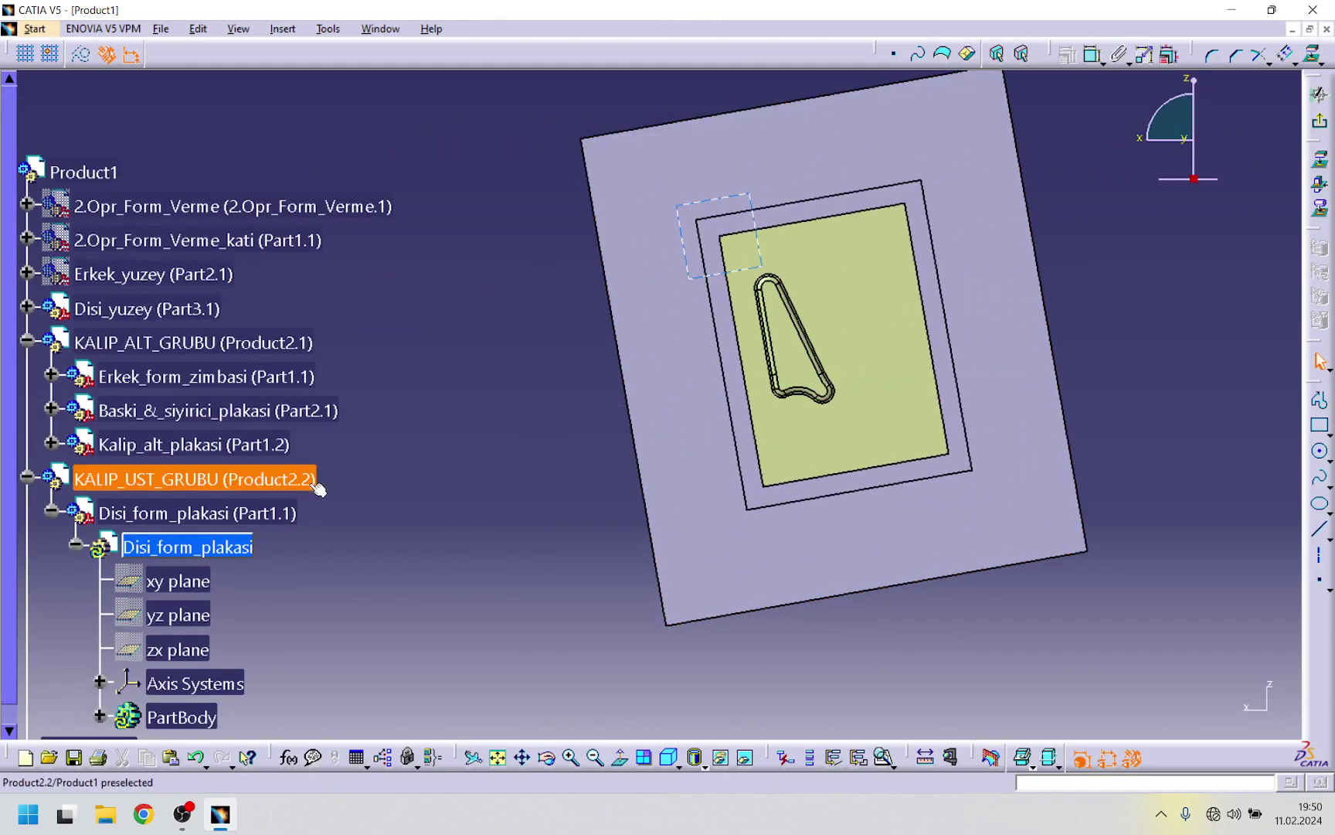
right_click(267, 342)
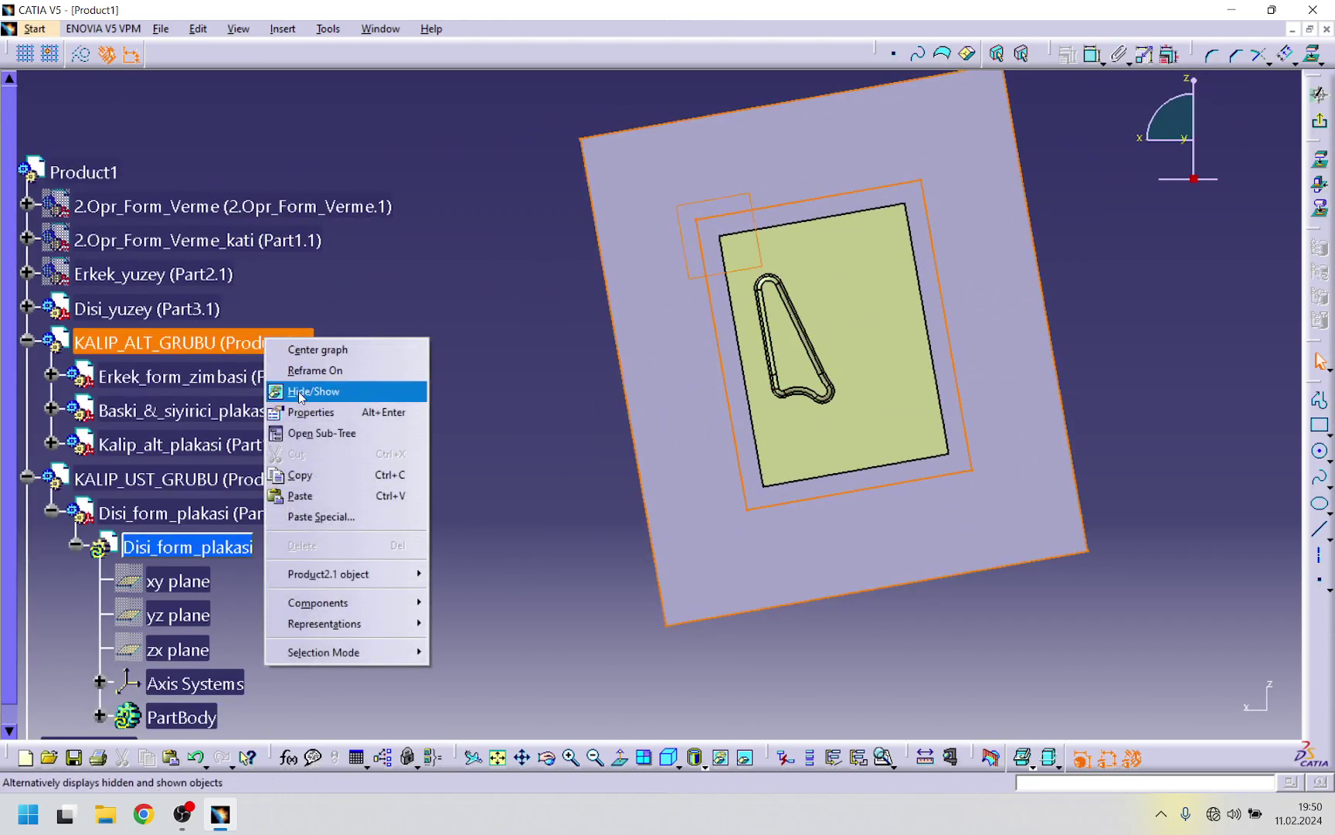
left_click(301, 391)
middle_click_drag(530, 337, 530, 403)
middle_click_drag(528, 537, 1110, 328)
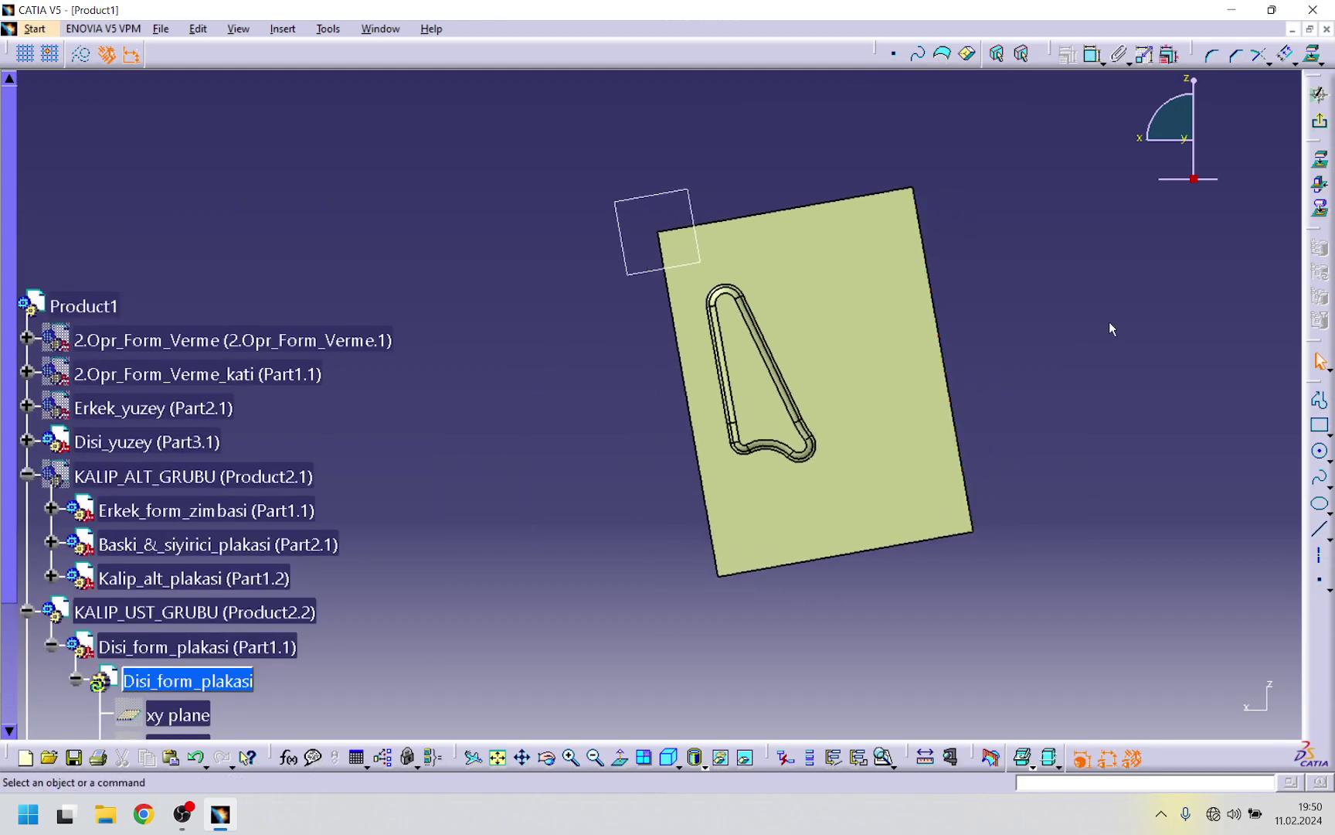
- Project the four outer boundary edges of the Disi_yuzey surface onto the sketch plane
left_click(1287, 55)
left_click(1314, 54)
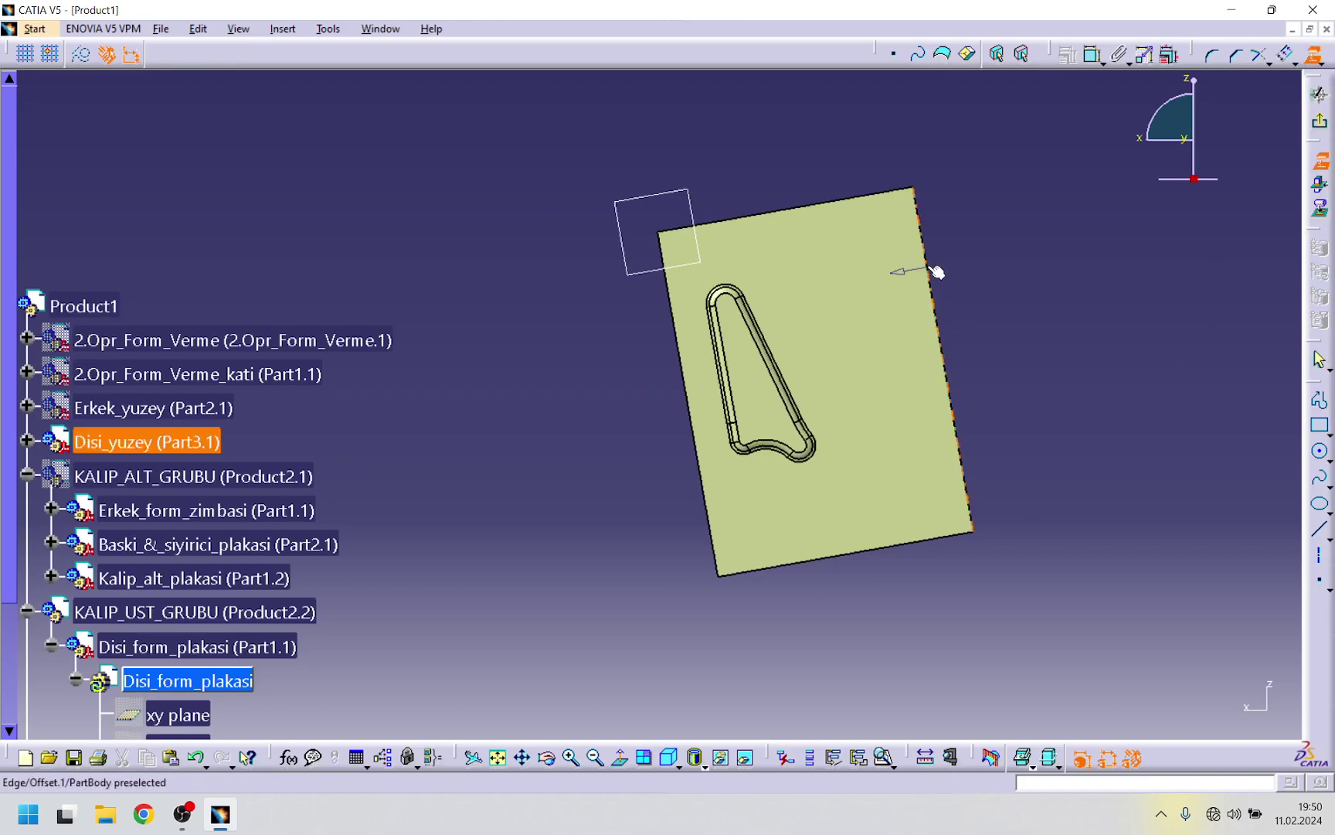
left_click(887, 193)
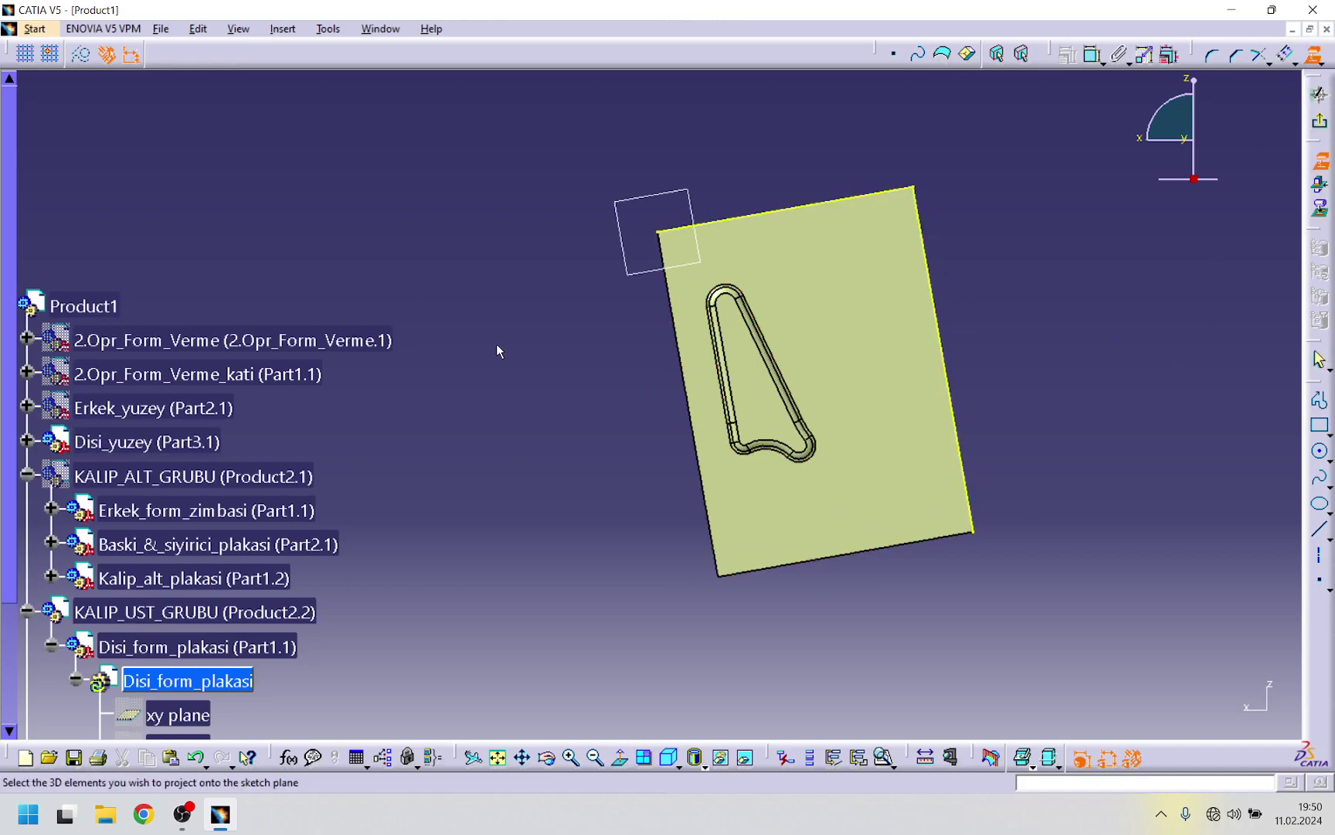
left_click(665, 288)
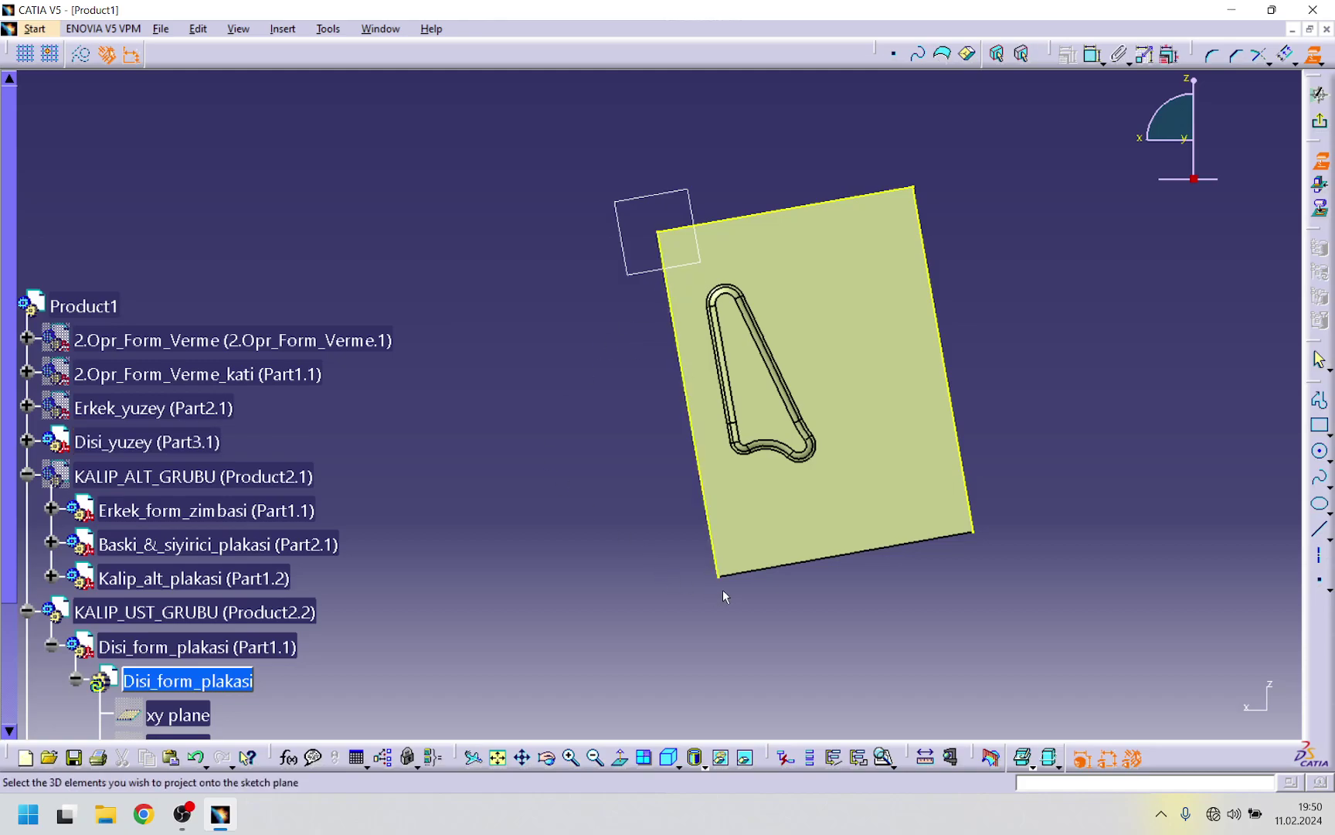
left_click(745, 573)
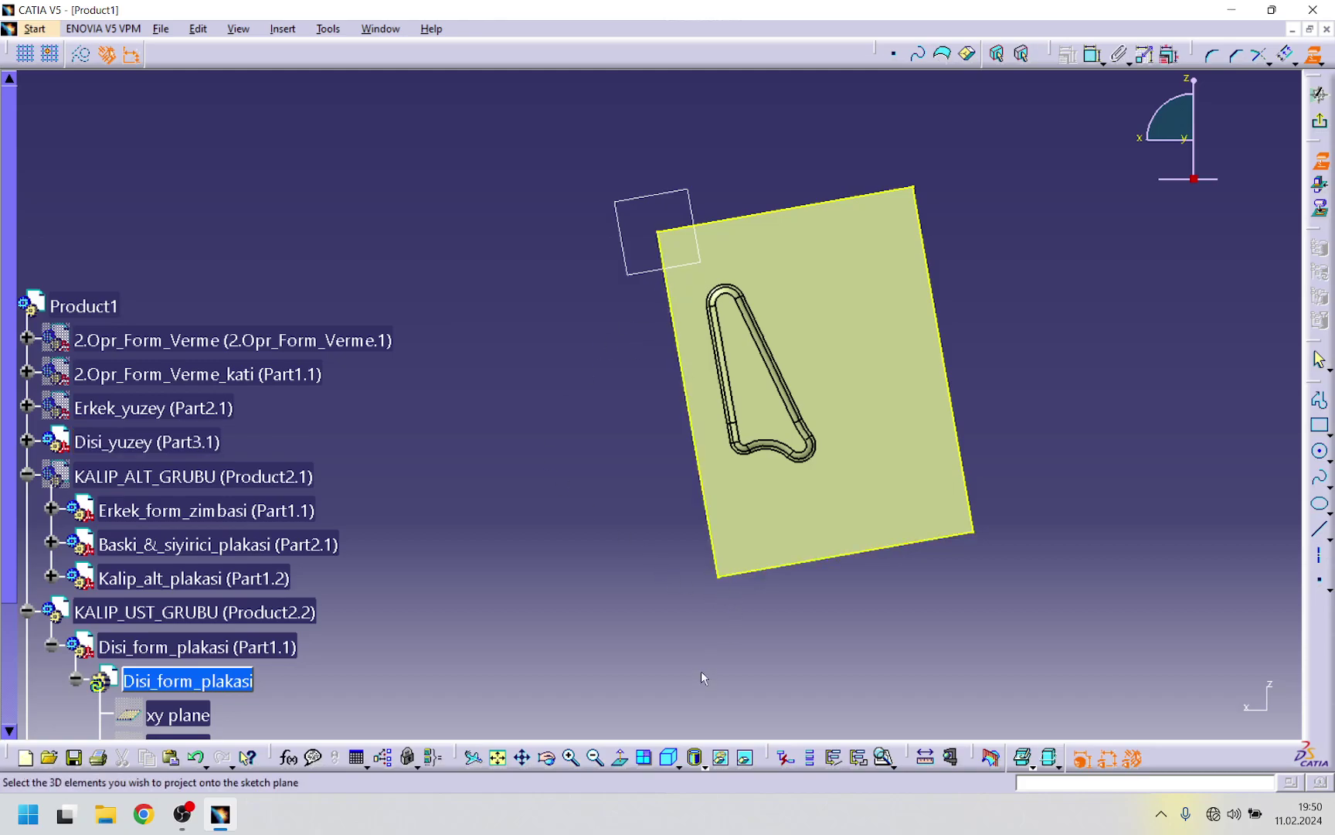
- Check the projected profile with Sketch Analysis and exit the sketch
left_click(328, 29)
left_click(371, 290)
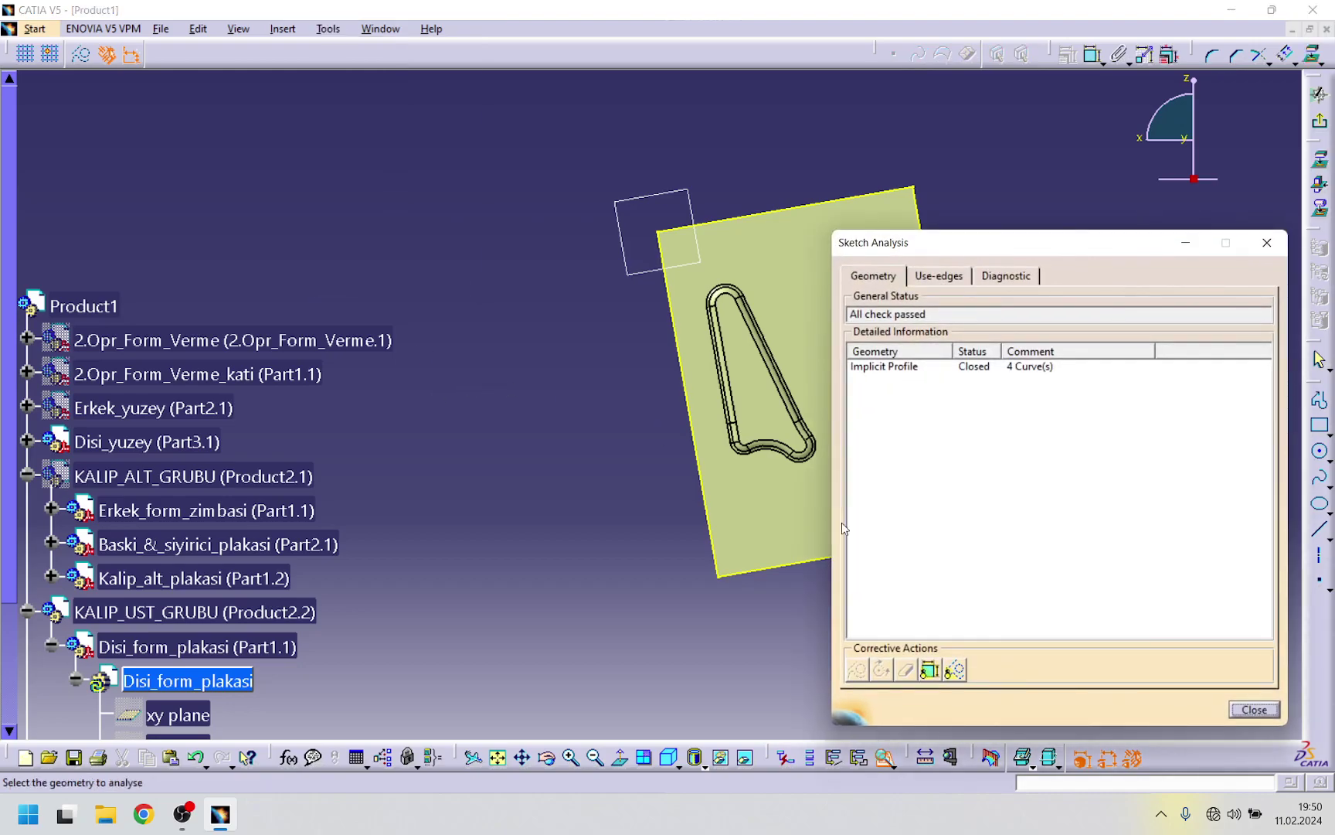
left_click(1252, 710)
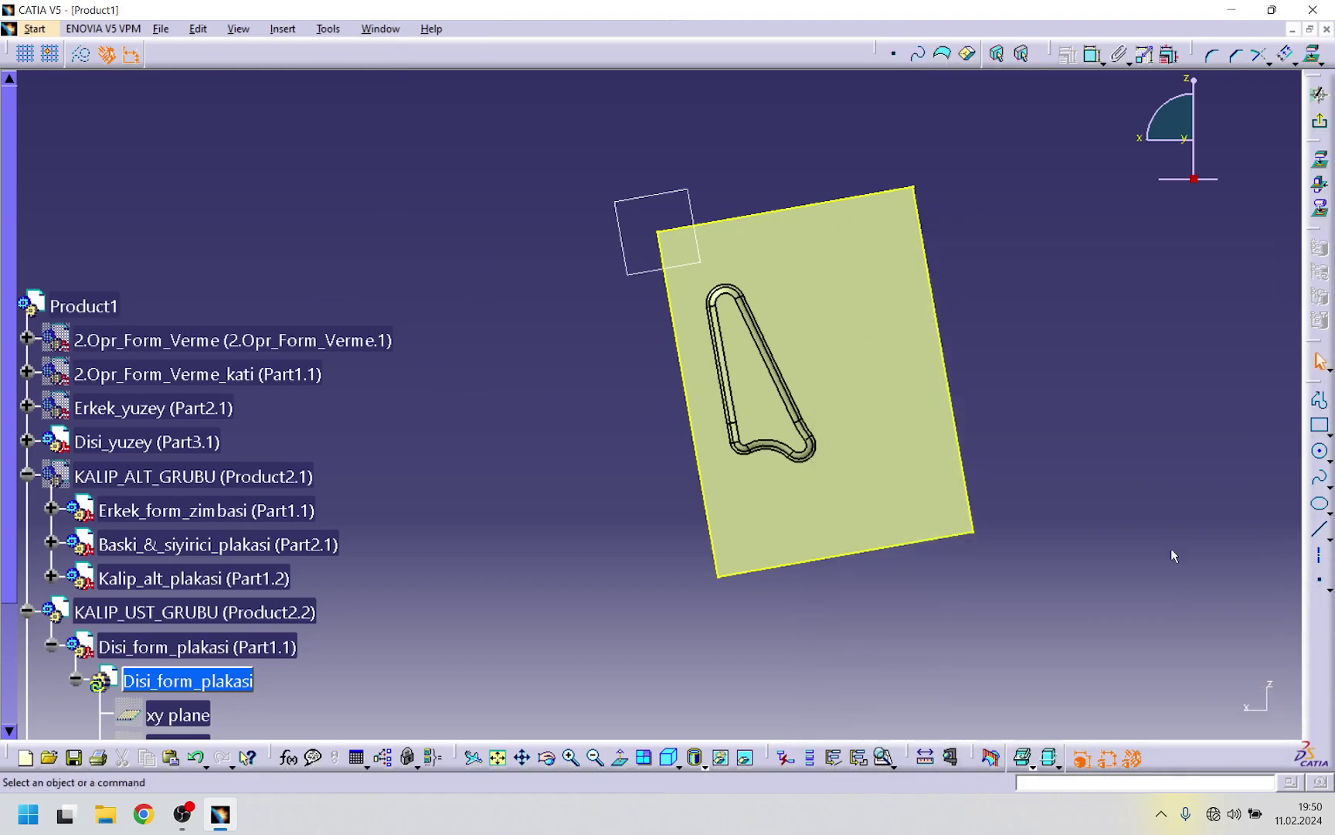
left_click(1320, 93)
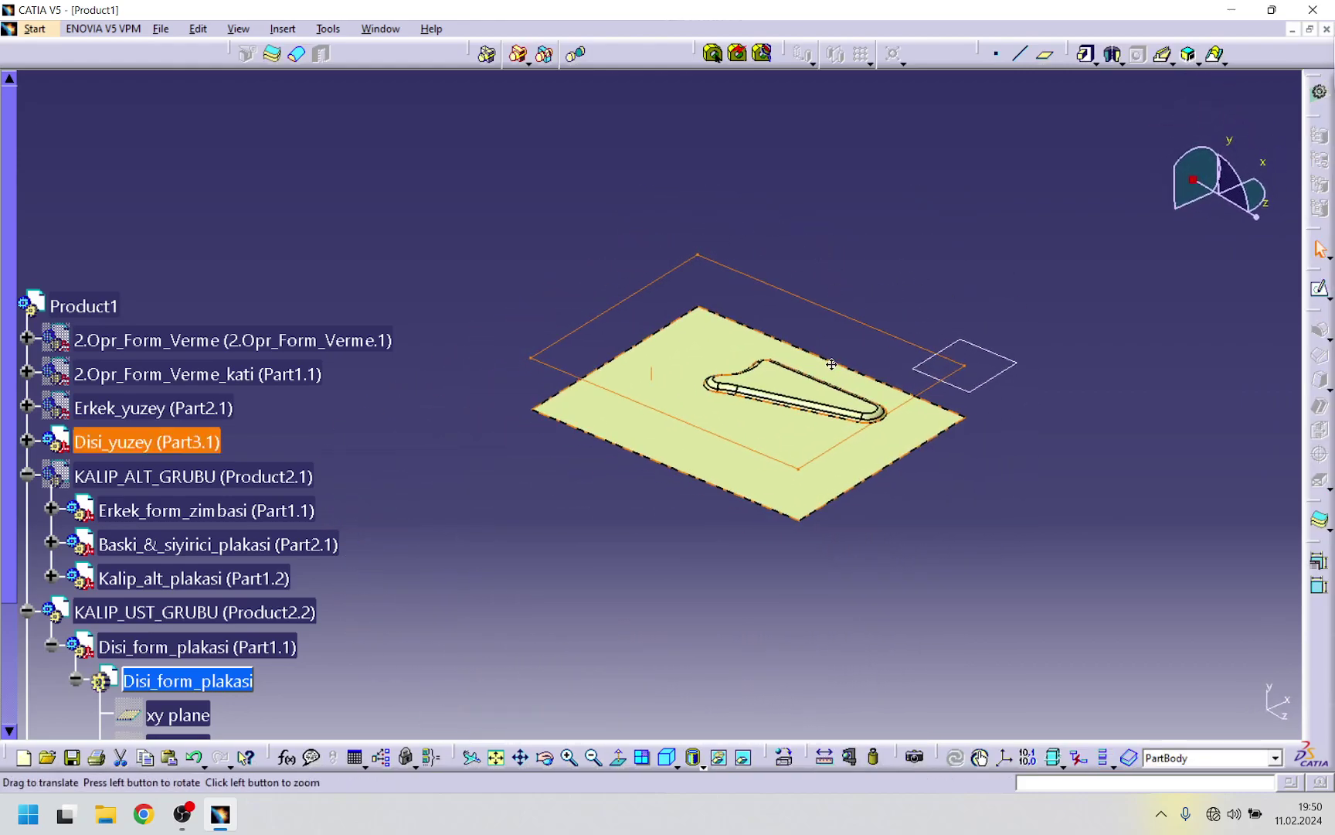
- Pad the projected rectangle with the Up to surface limit, using the Disi_yuzey surface and a 0 mm offset
left_click(1087, 53)
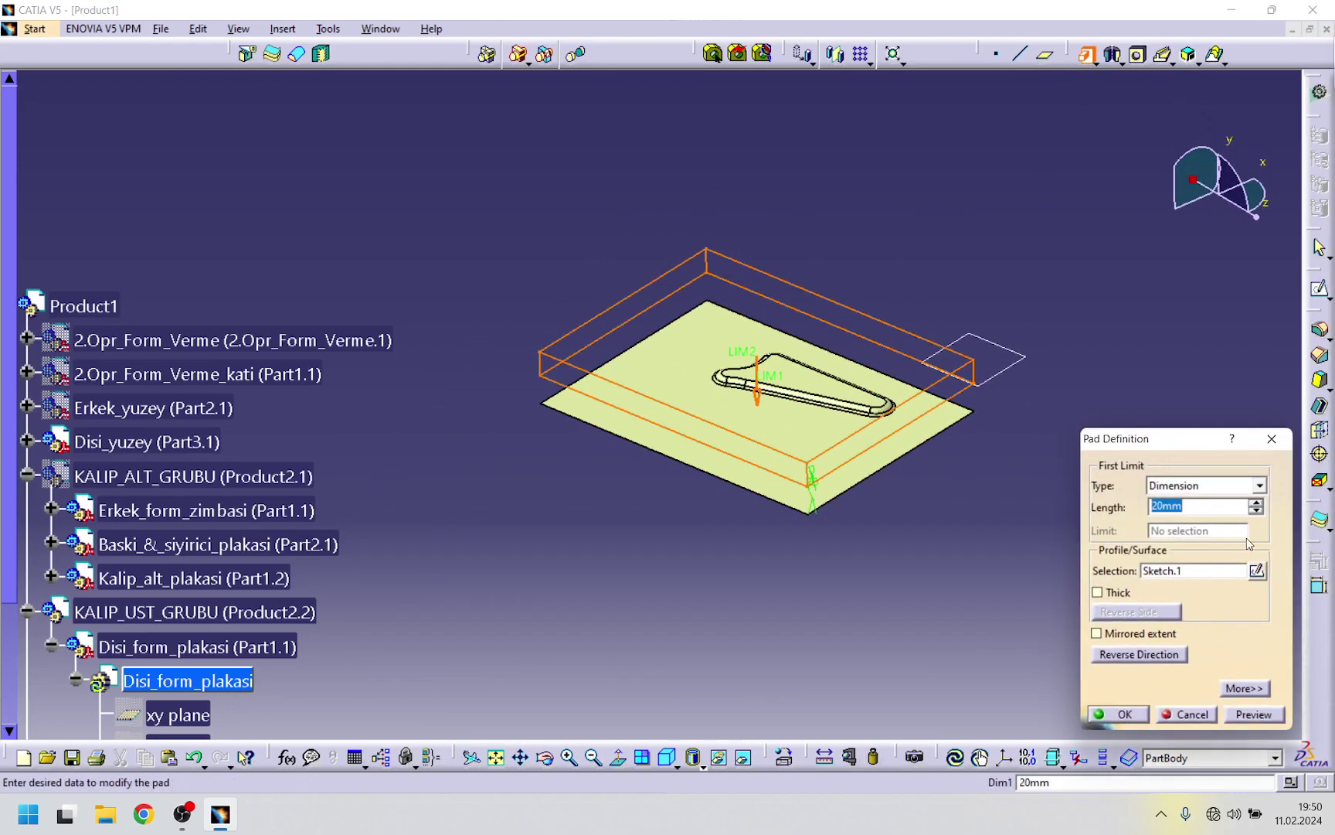
left_click(1260, 486)
left_click(1198, 555)
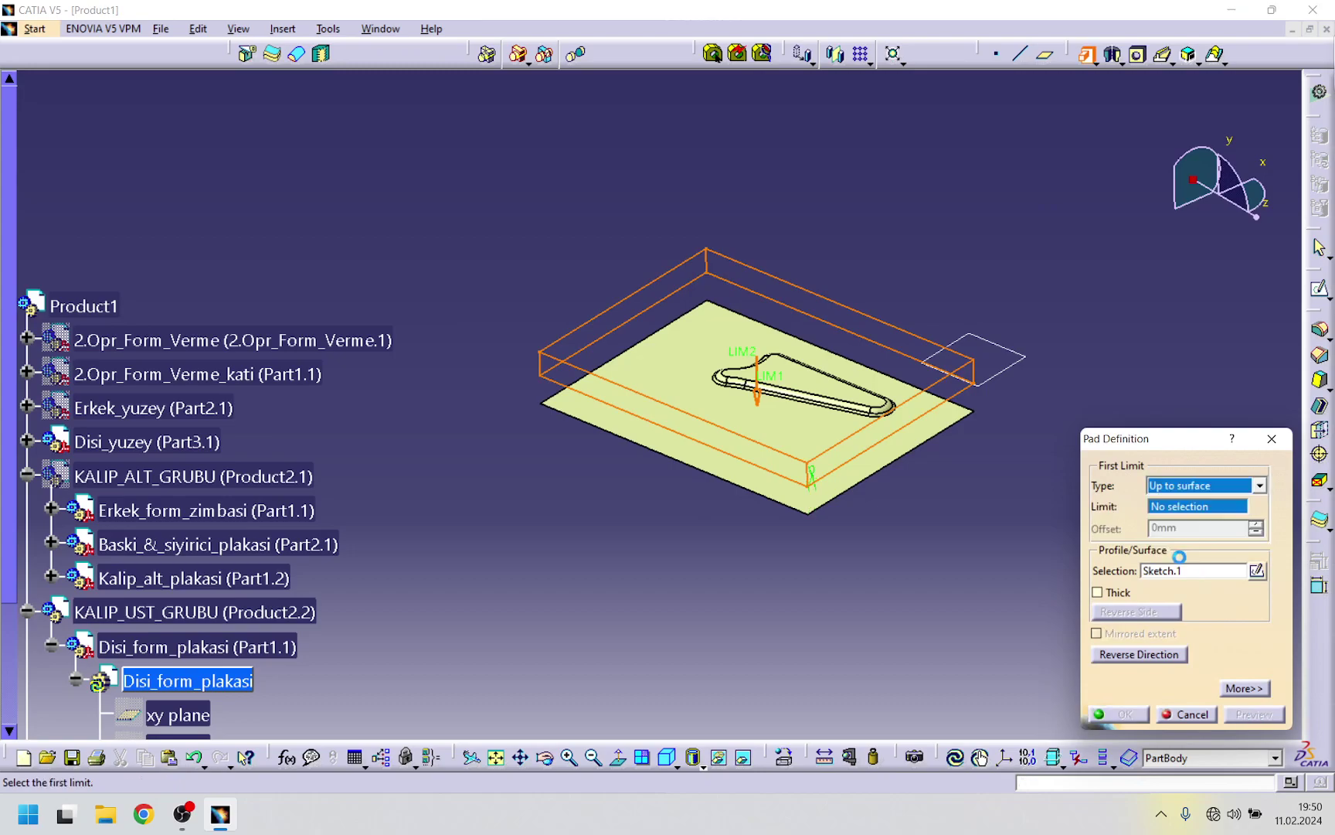
left_click(883, 464)
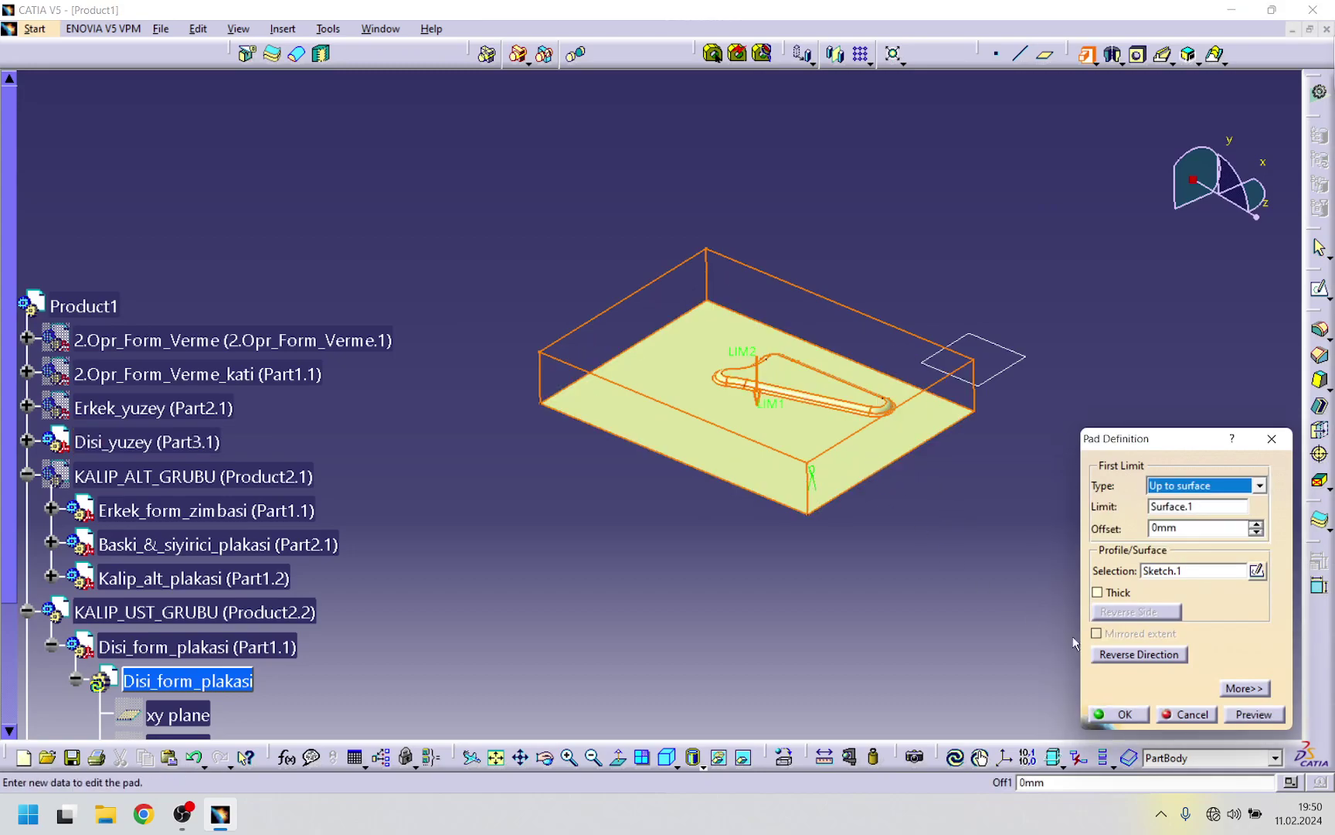
left_click(1138, 721)
- Hide the Disi_yuzey part and inspect the formed underside of the new plate
middle_click_drag(874, 616, 744, 468)
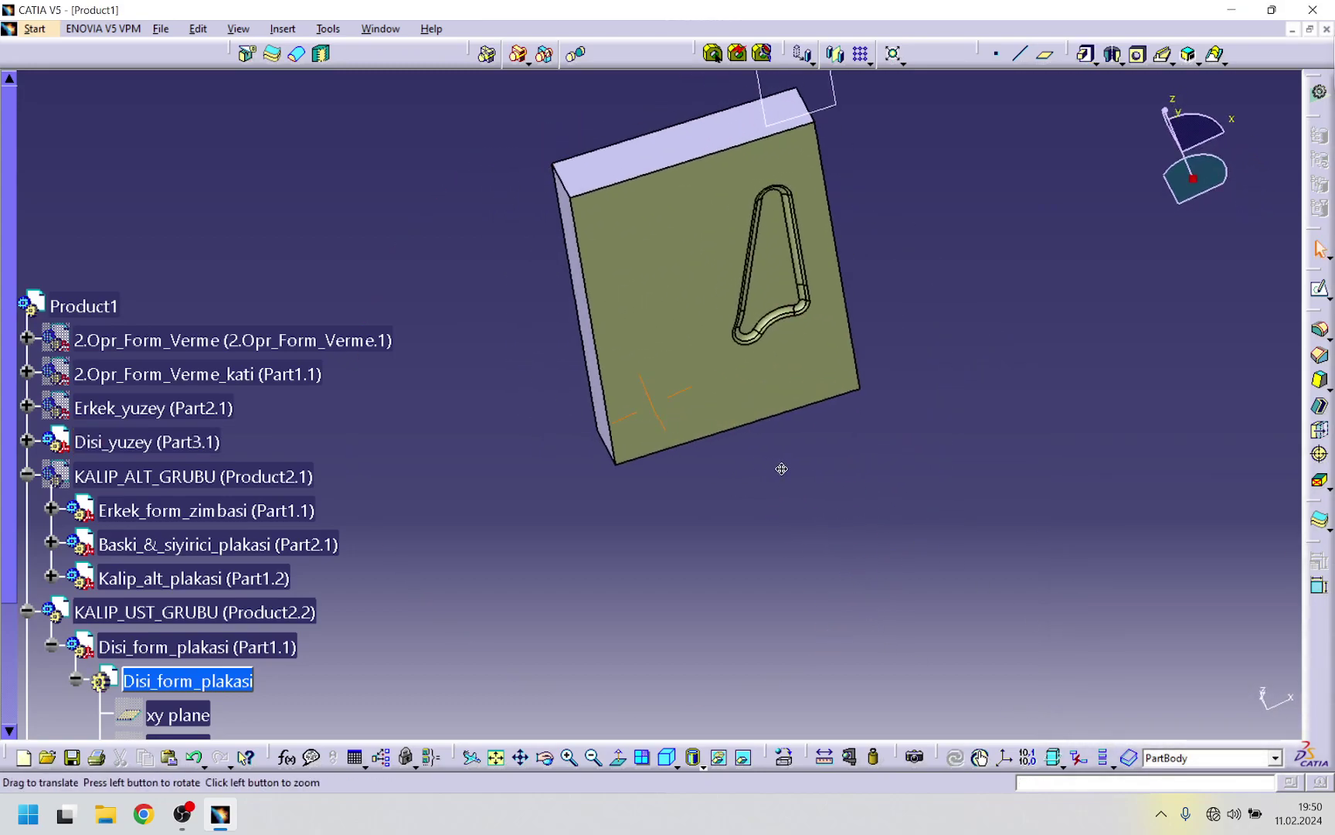
scroll(238, 513, "down", 3)
right_click(174, 312)
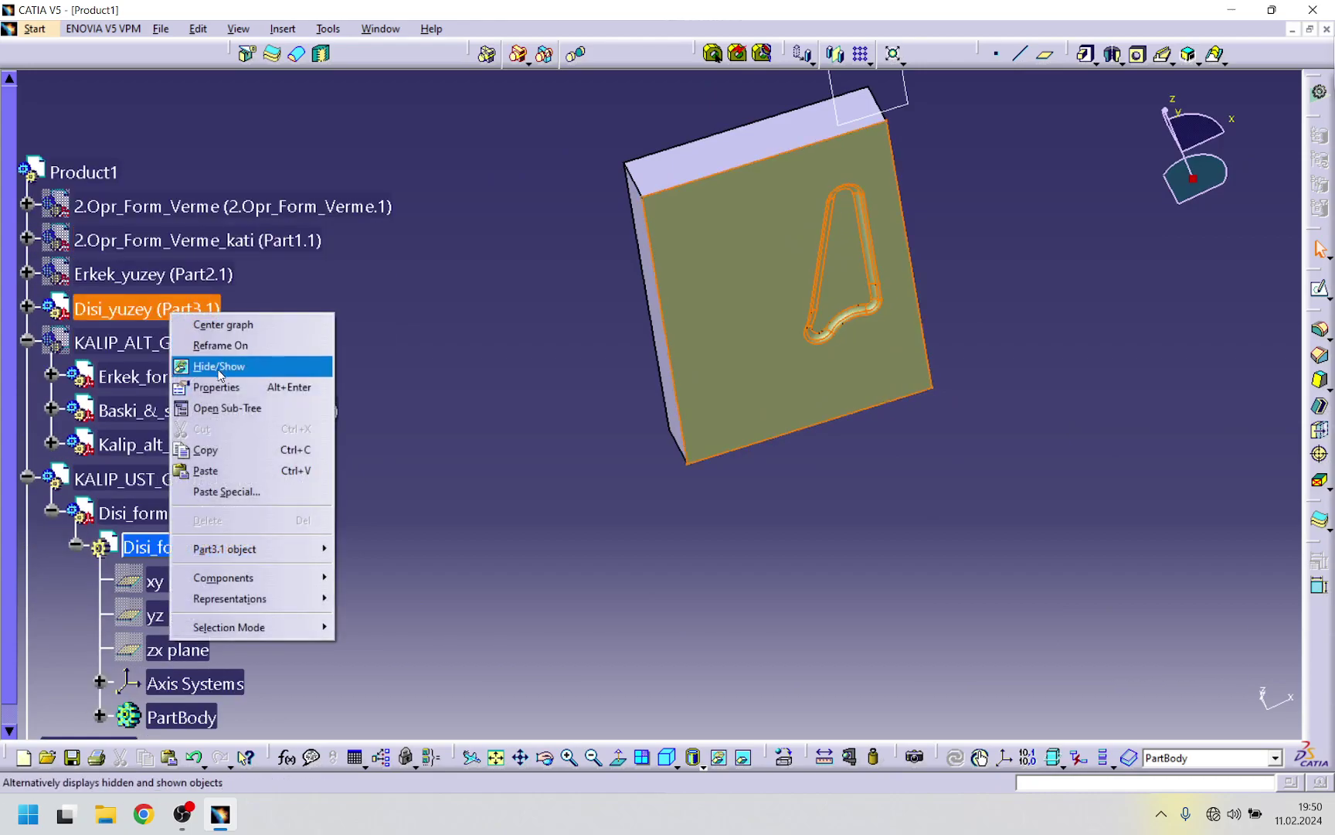
left_click(219, 366)
middle_click_drag(501, 362, 512, 299)
scroll(513, 298, "down", 3)
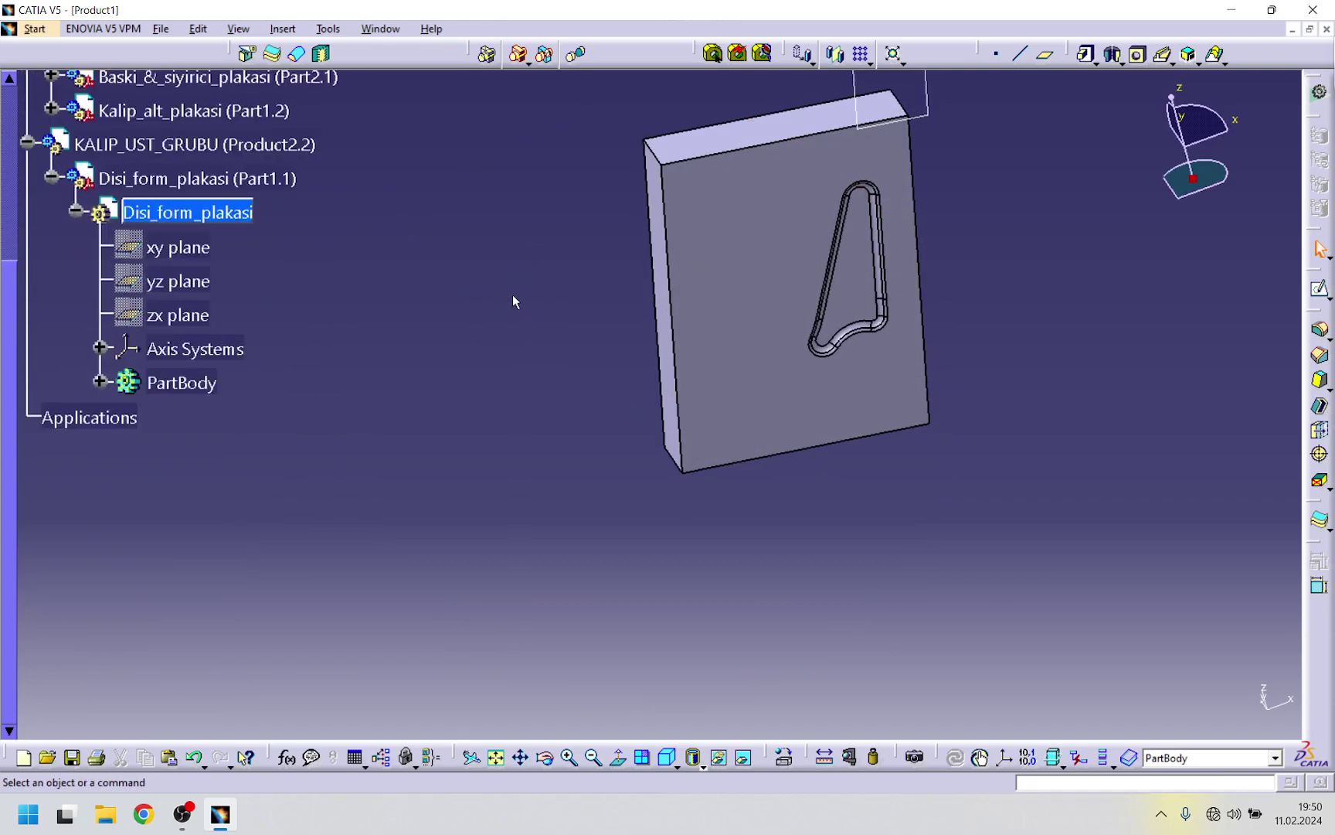
- Collapse Disi_form_plakasi in the tree and show KALIP_ALT_GRUBU again with its Baski_&_siyirici_plakasi part visible
left_click(51, 177)
scroll(176, 419, "up", 3)
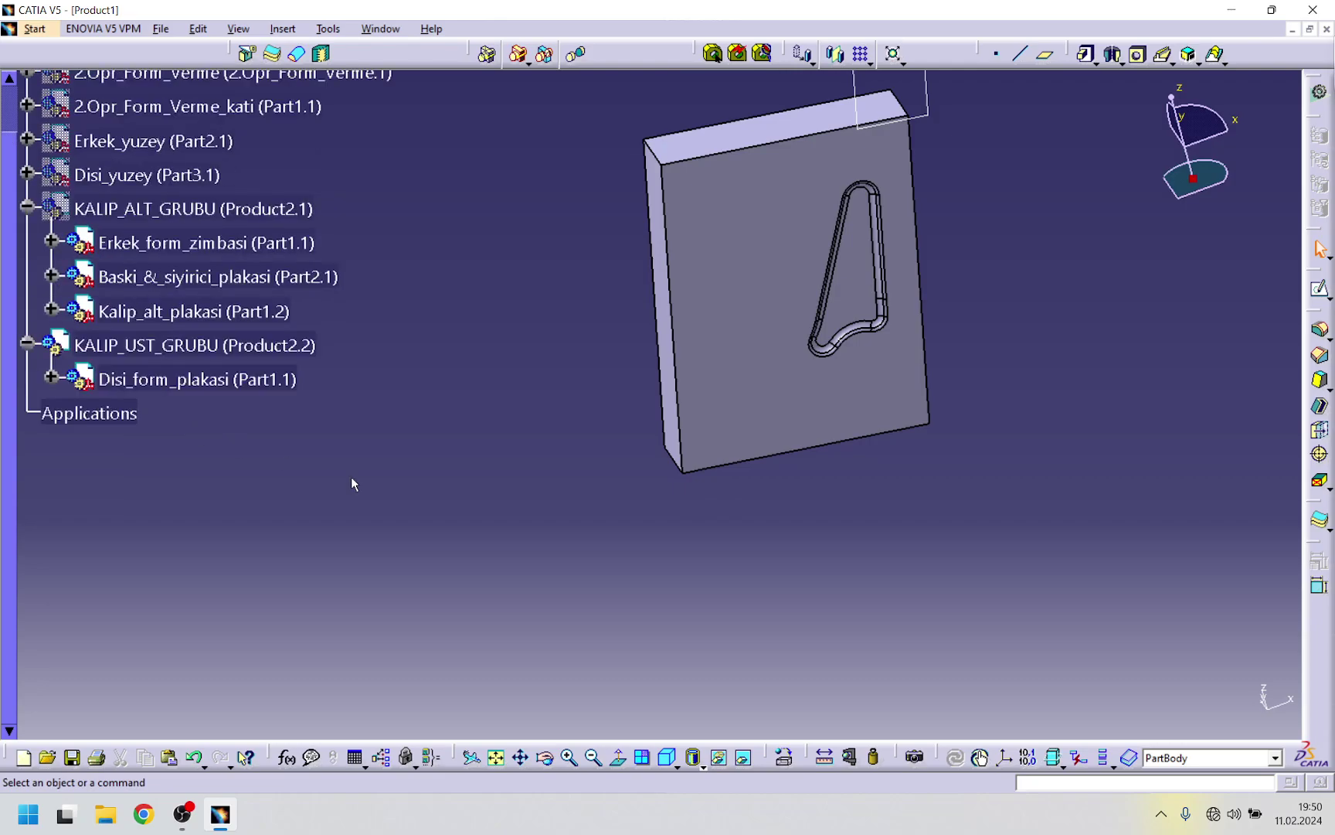
right_click(270, 281)
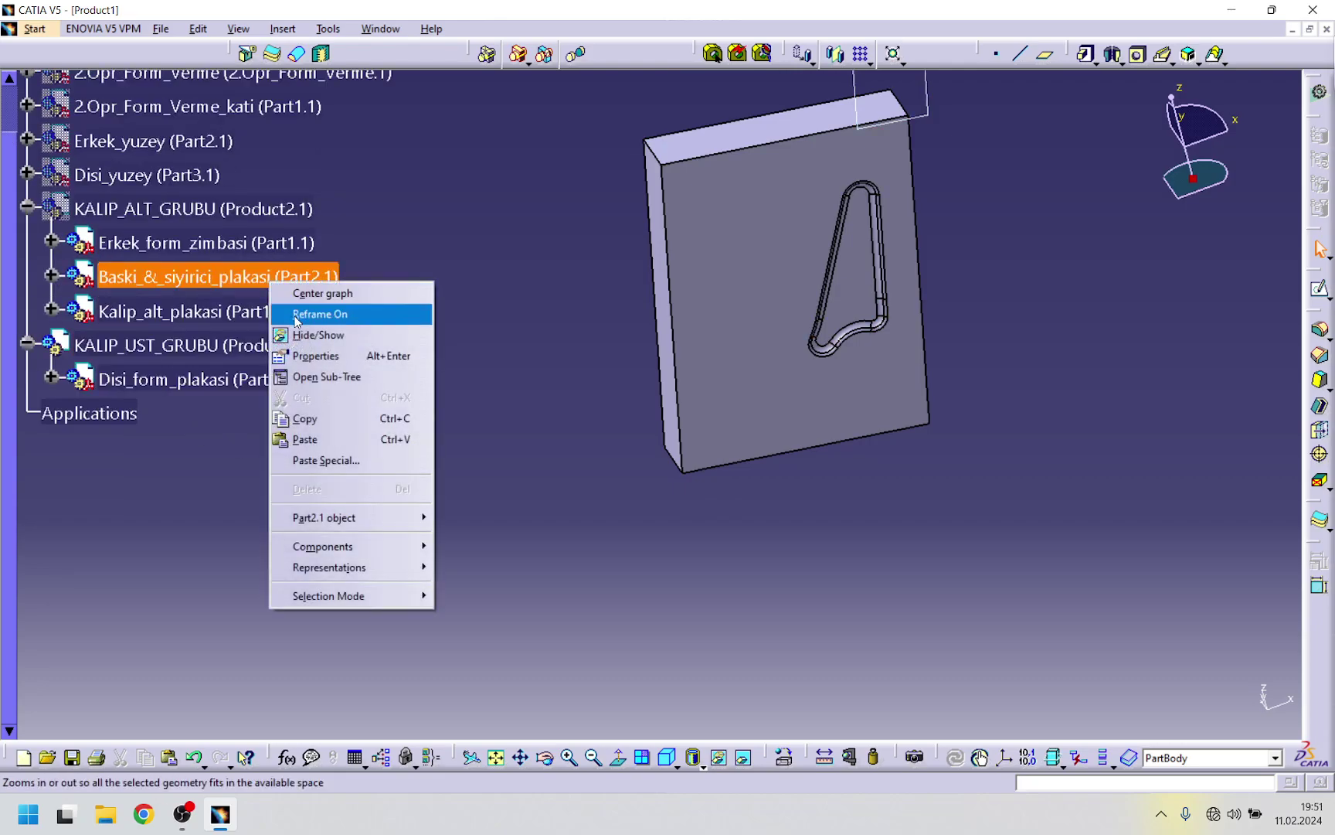
left_click(299, 335)
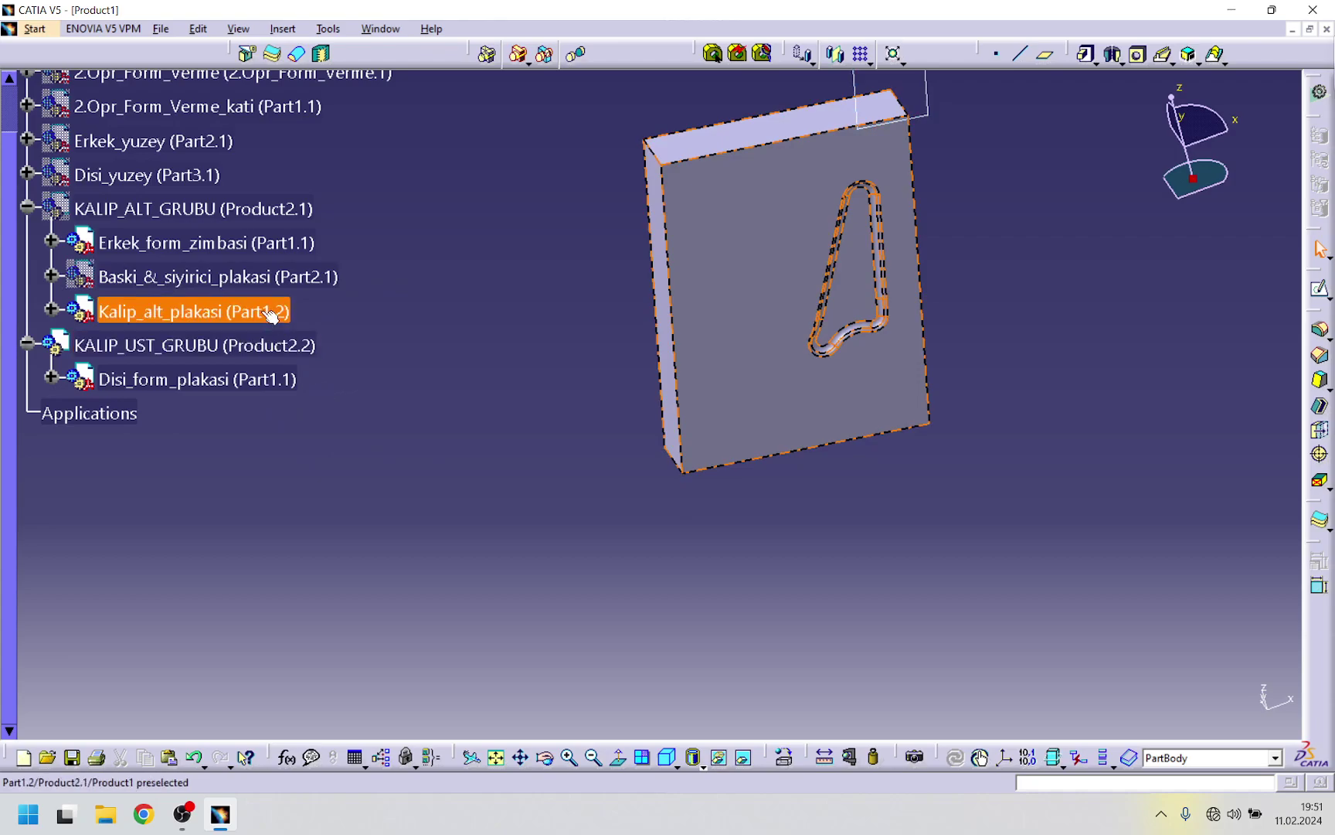
right_click(223, 206)
left_click(259, 261)
right_click(279, 290)
left_click(307, 344)
middle_click_drag(418, 224, 728, 432)
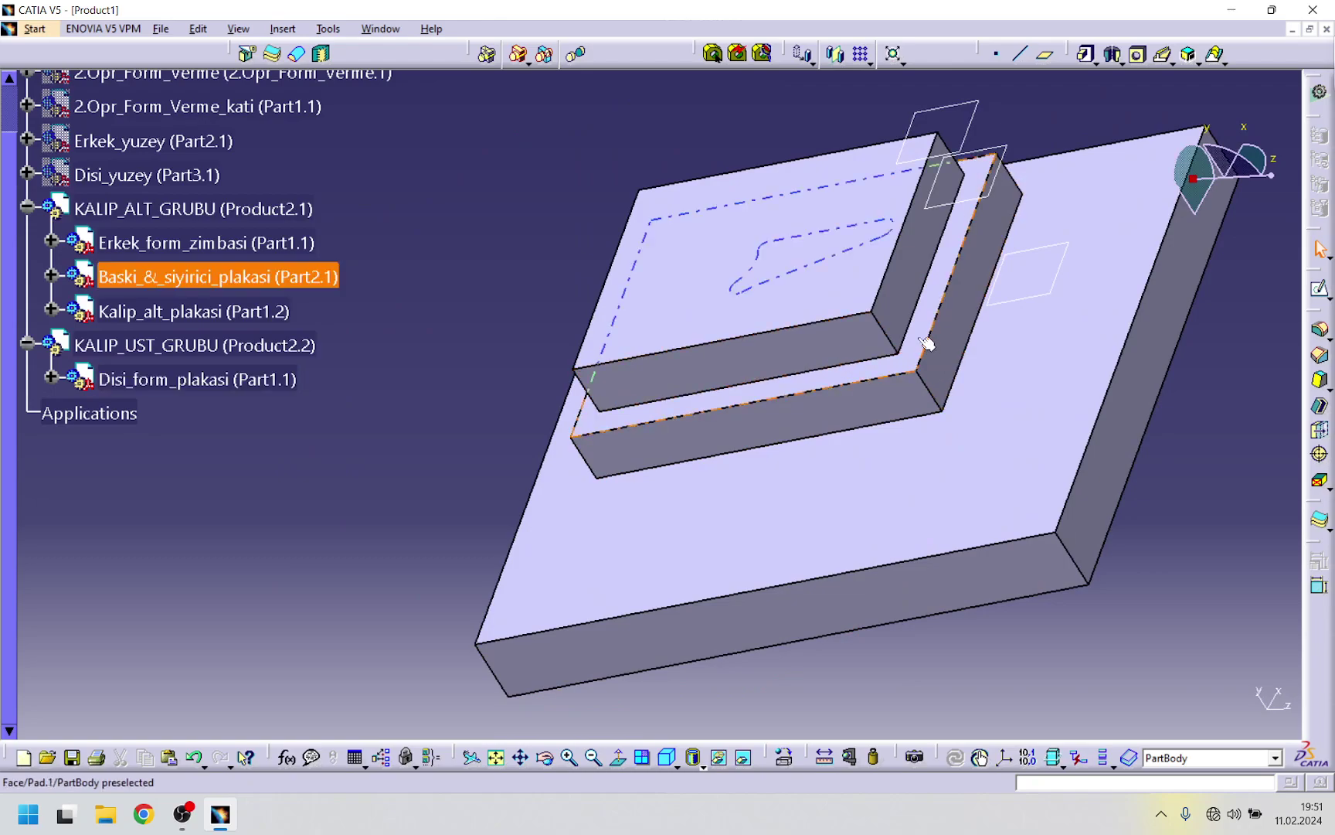
middle_click_drag(710, 536, 374, 476)
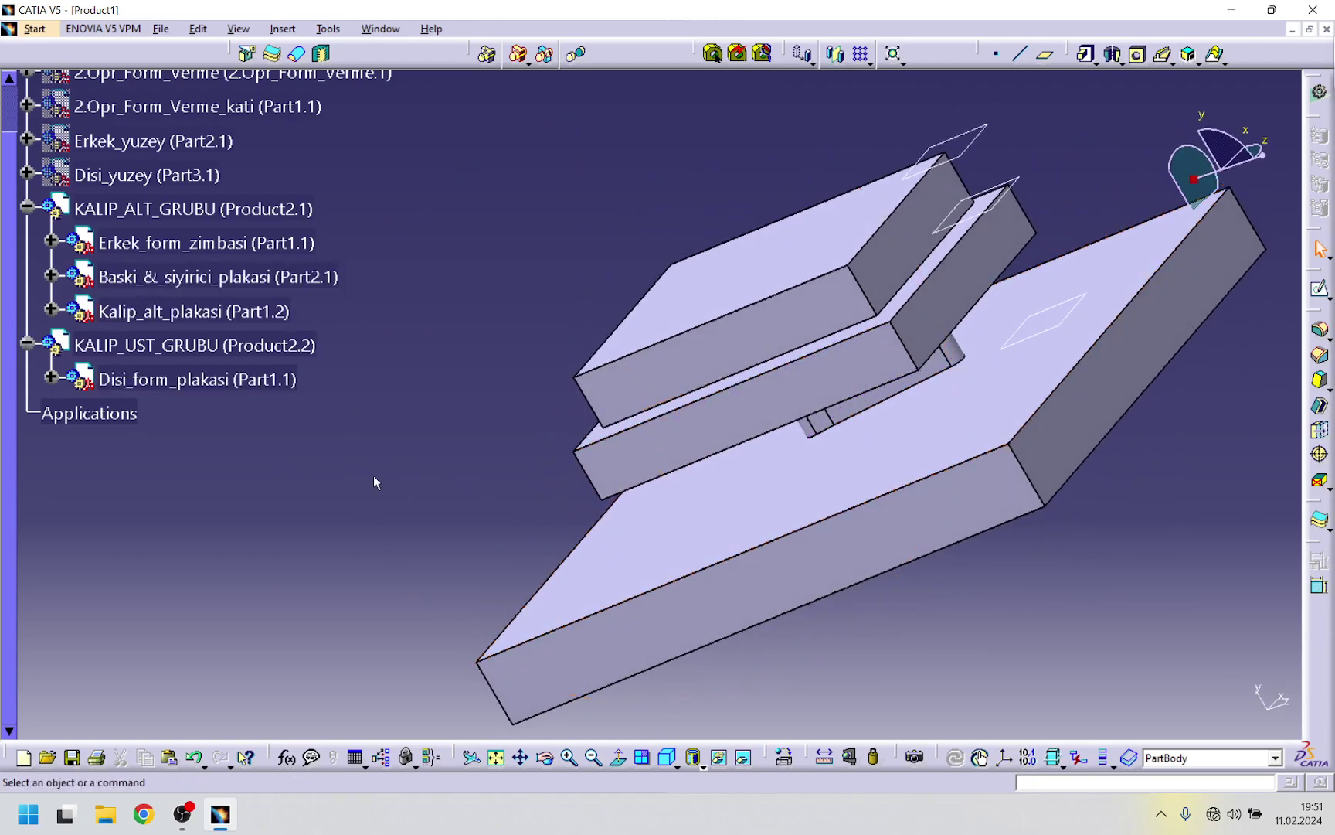
- Activate Disi_form_plakasi for editing and make its PartBody the in-work object
left_click(141, 345)
right_click(141, 345)
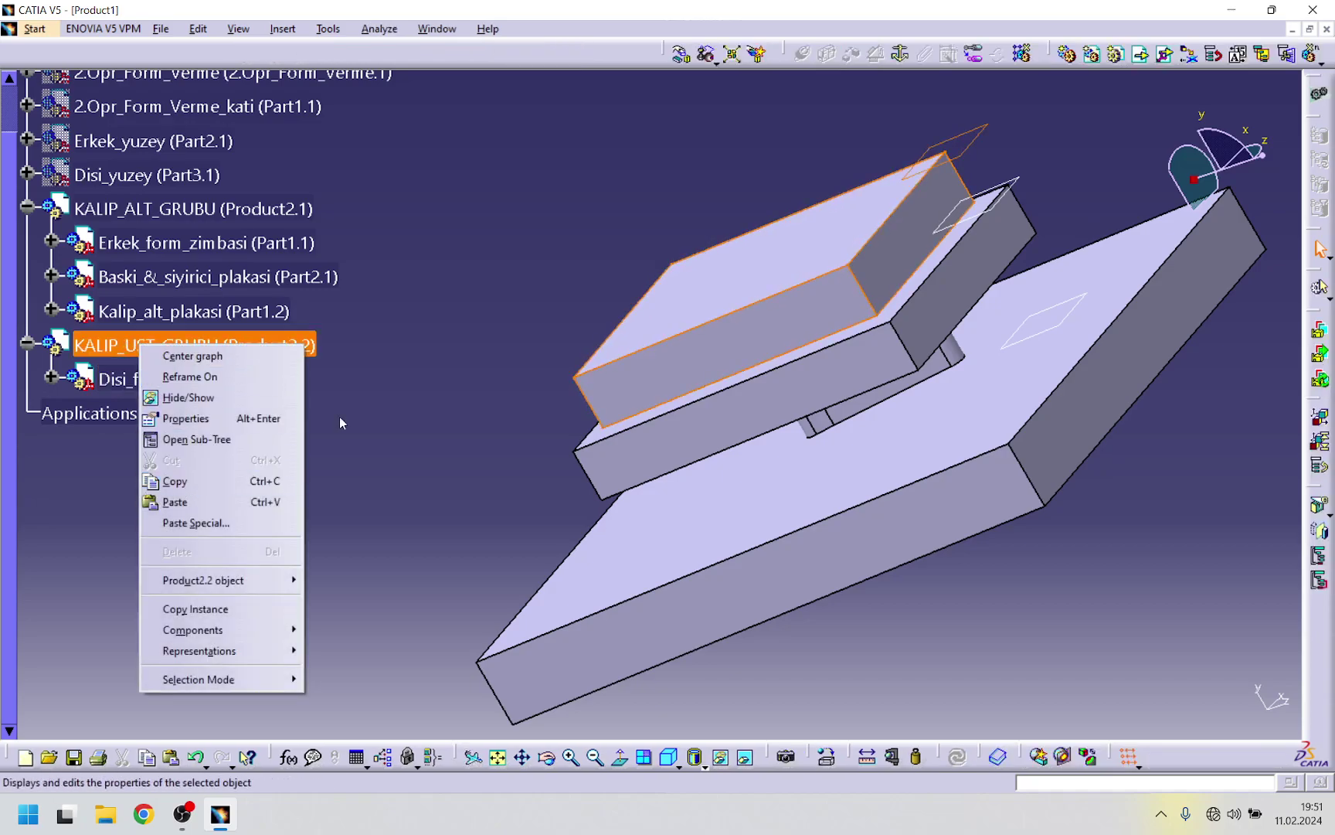
left_click(175, 481)
left_click(108, 379)
left_click(51, 377)
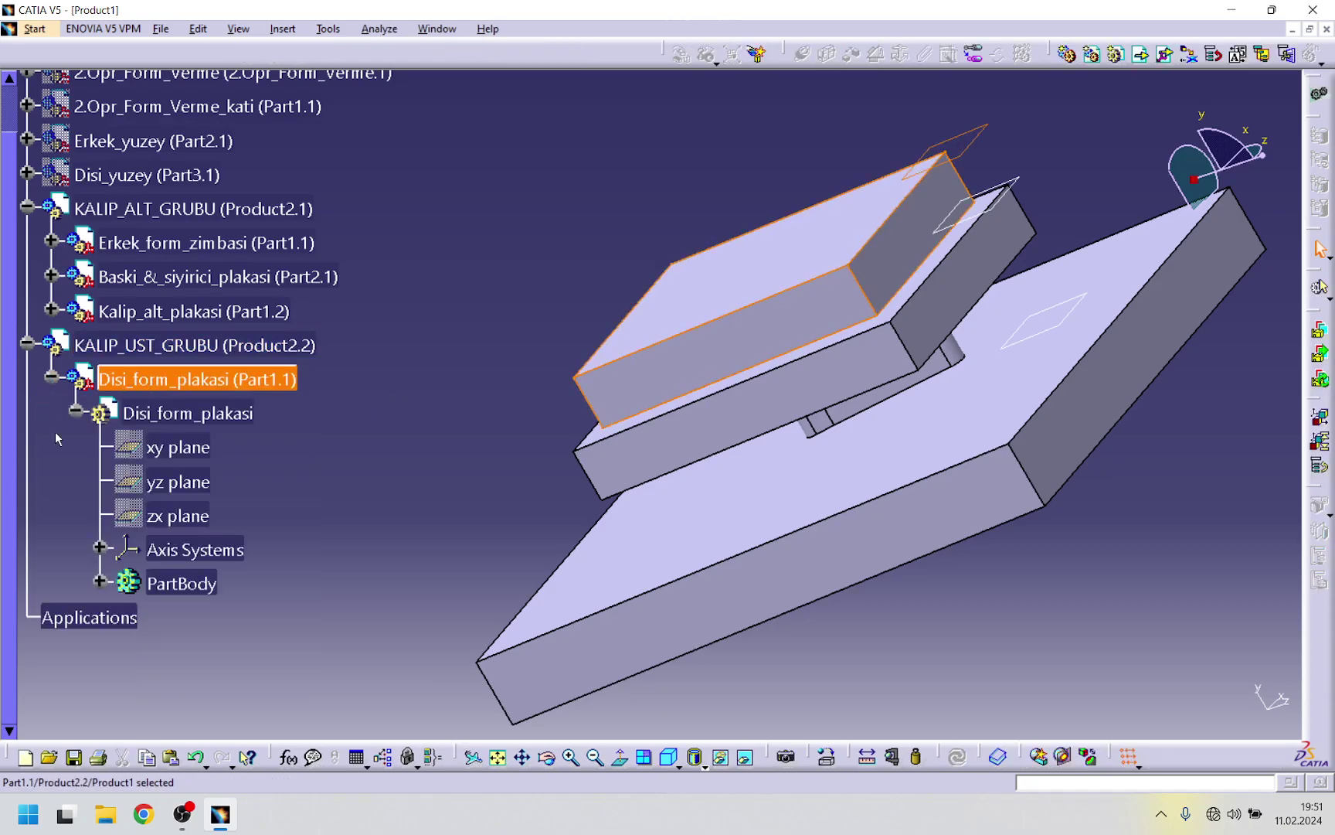
double_click(185, 413)
right_click(198, 589)
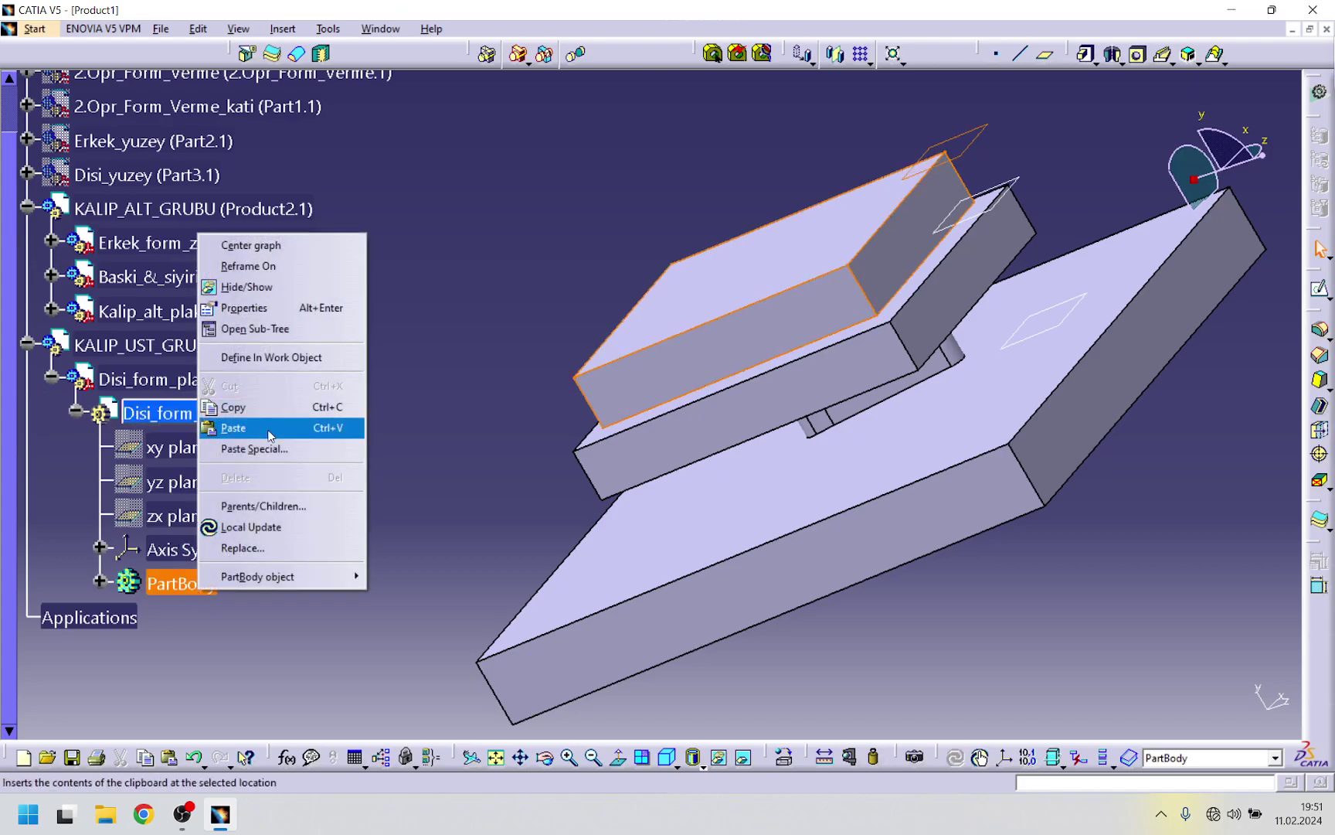
left_click(270, 357)
- Hide KALIP_ALT_GRUBU and start a sketch on the cavity-side face of the Disi_form_plakasi plate
middle_click_drag(357, 471, 666, 378)
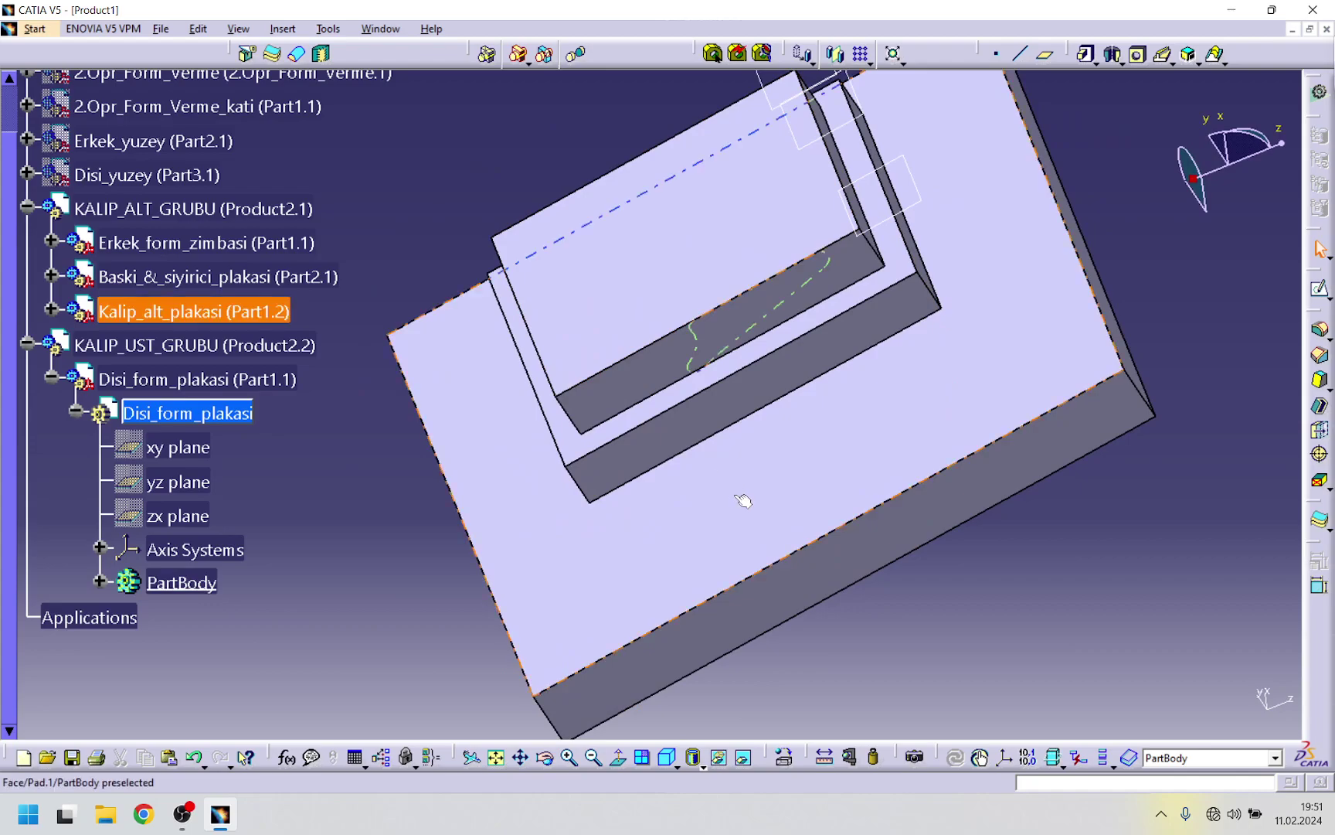
right_click(216, 209)
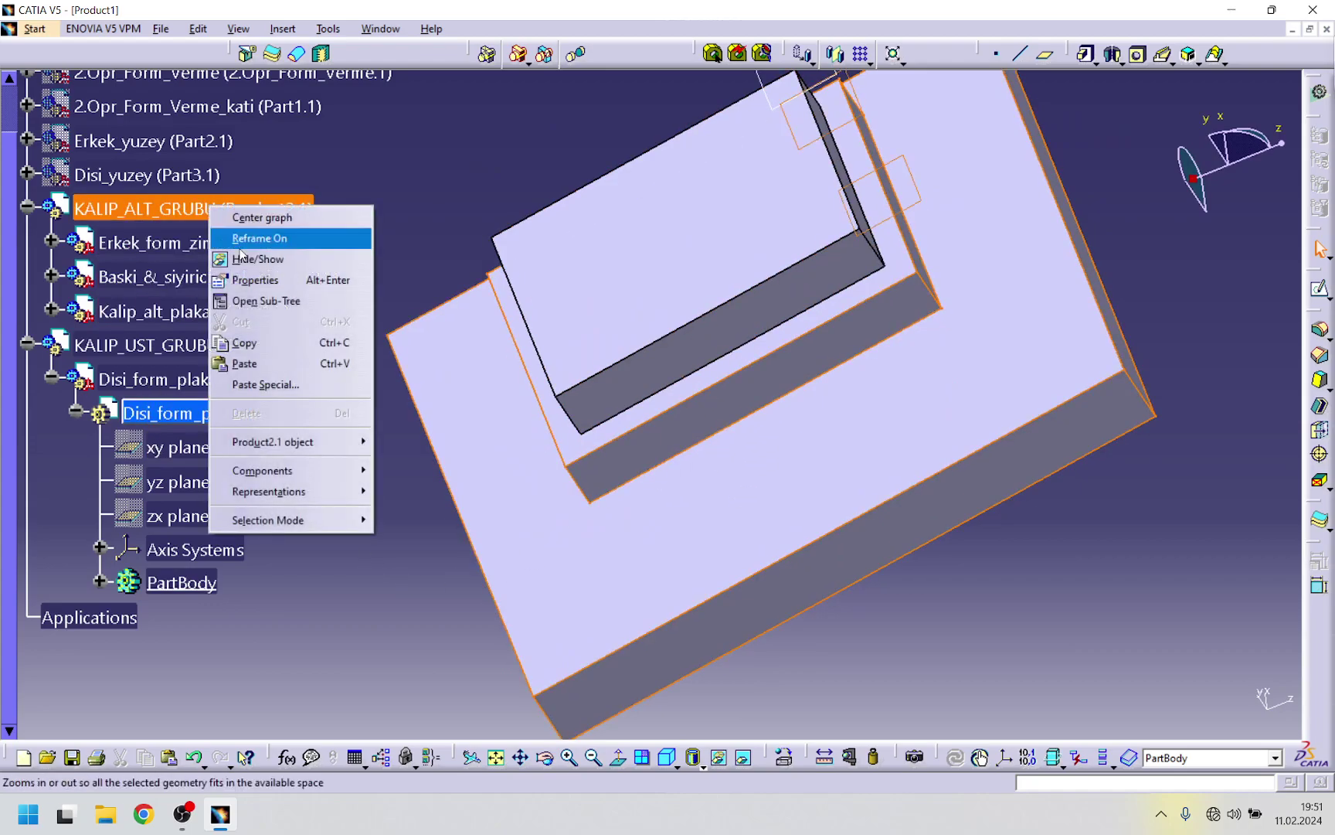
left_click(241, 263)
middle_click_drag(723, 340, 757, 387)
left_click(730, 312)
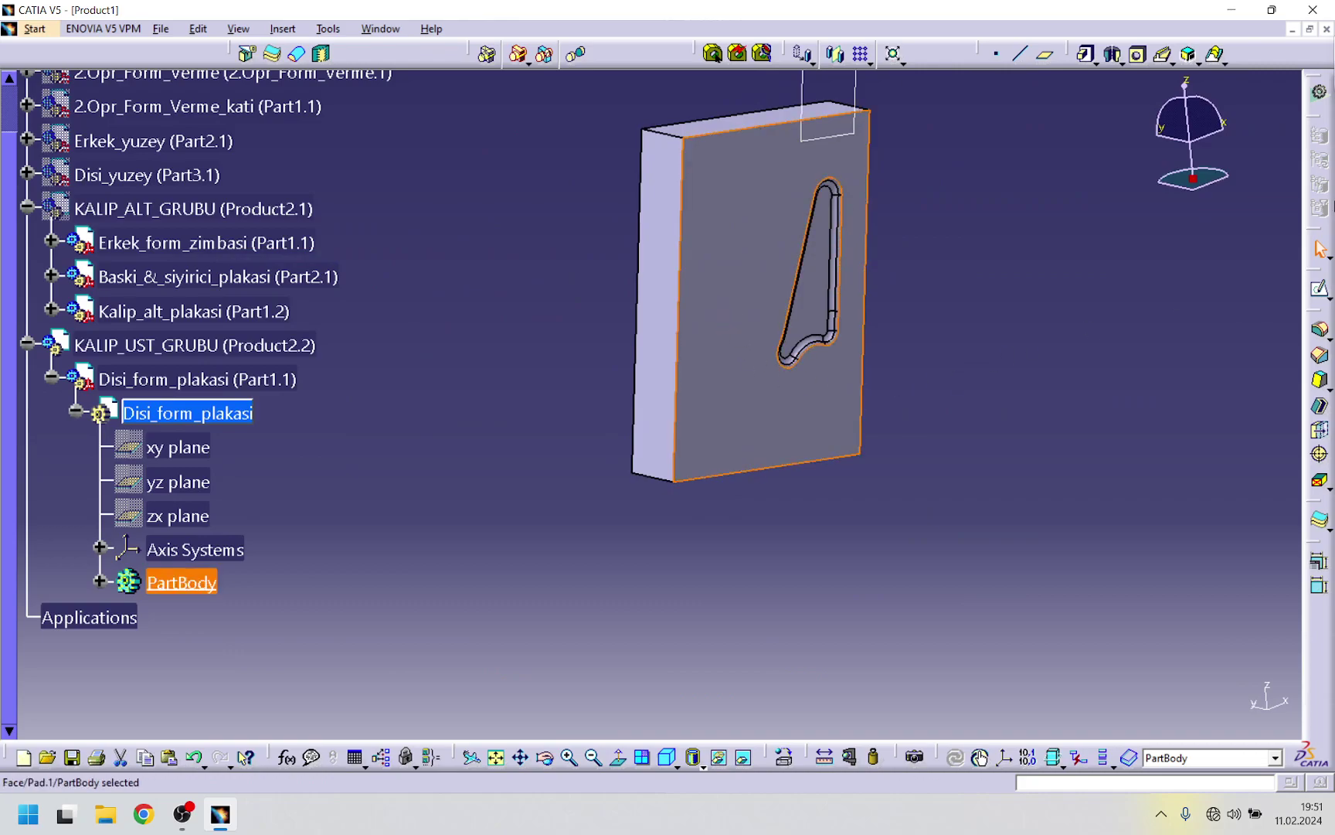
left_click(1321, 292)
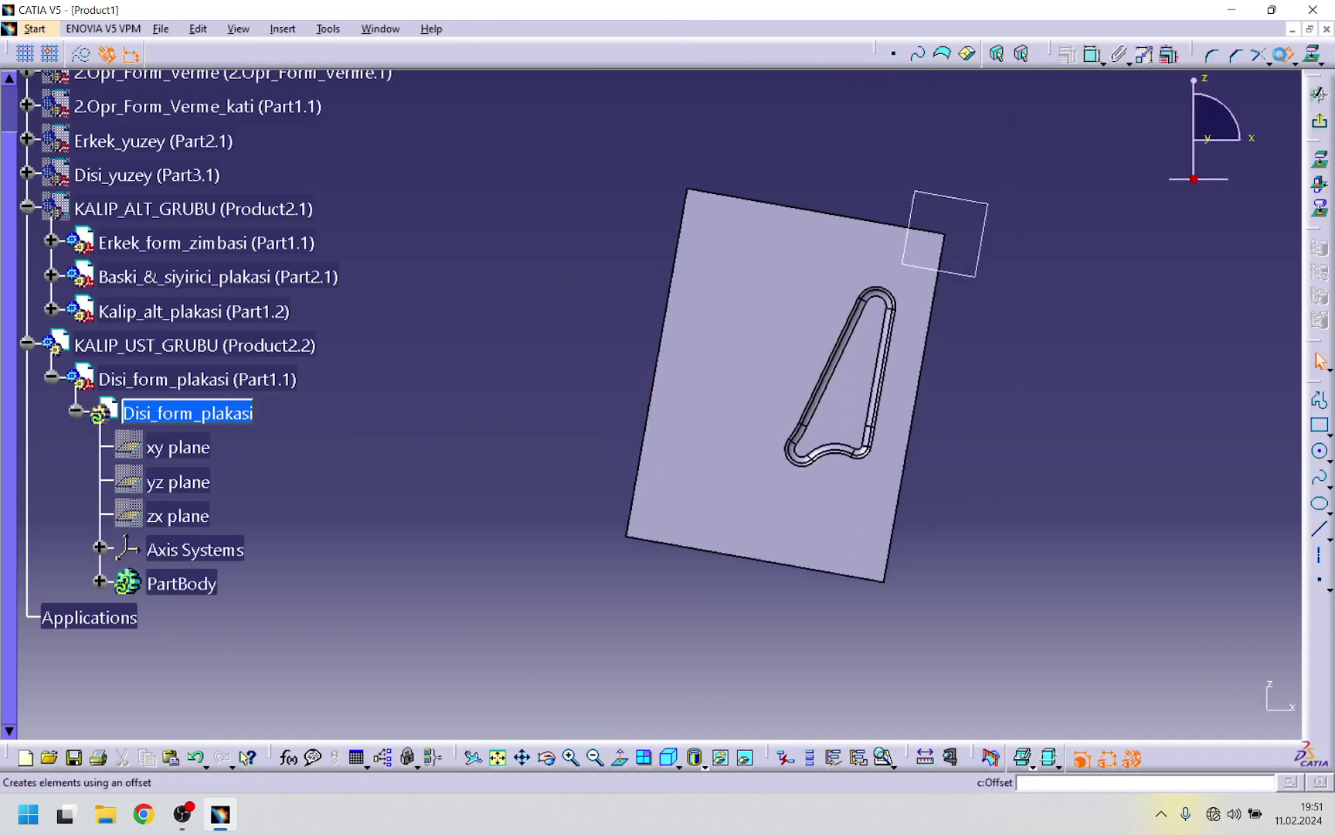
- Try to offset the outline of the plate's cavity-side face outward in the sketch
left_click(1287, 54)
left_click(933, 298)
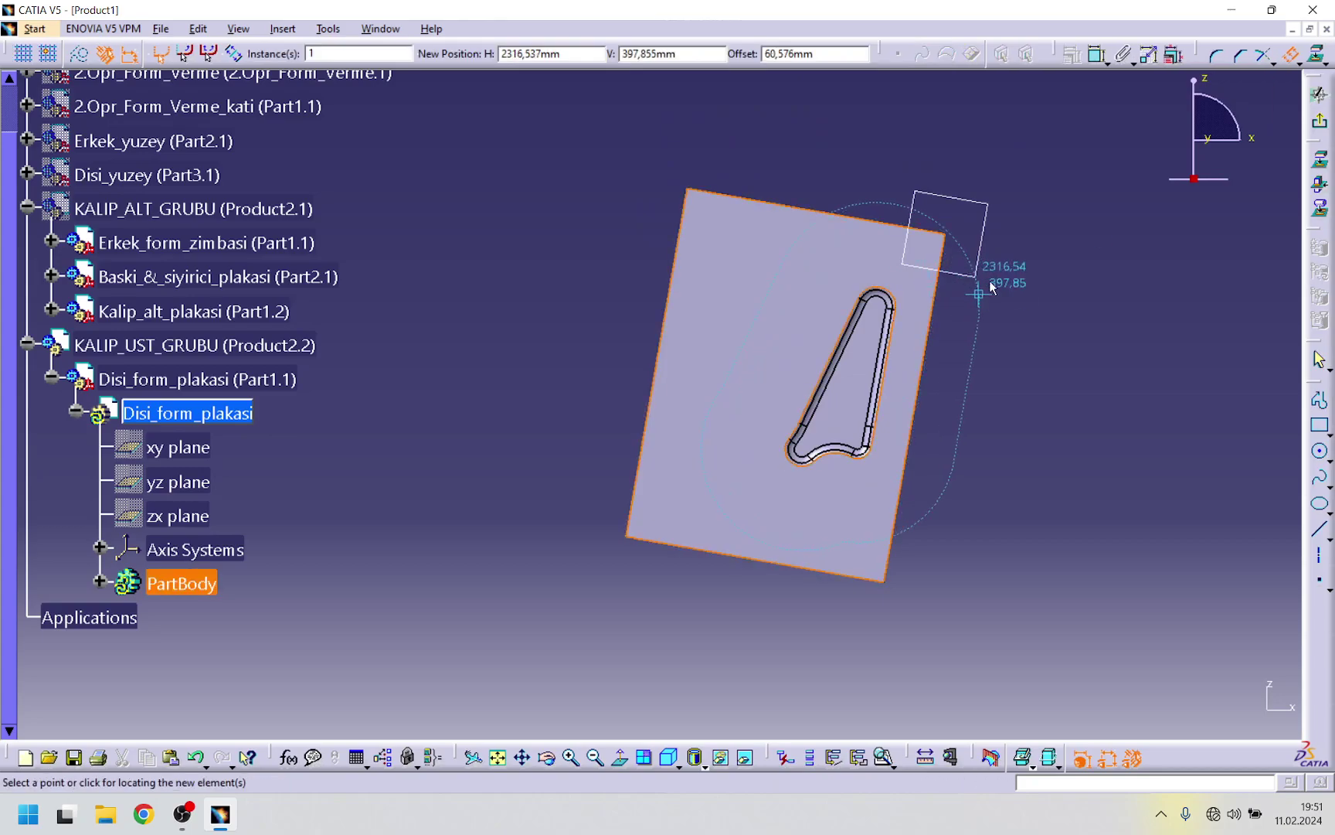
left_click(1289, 54)
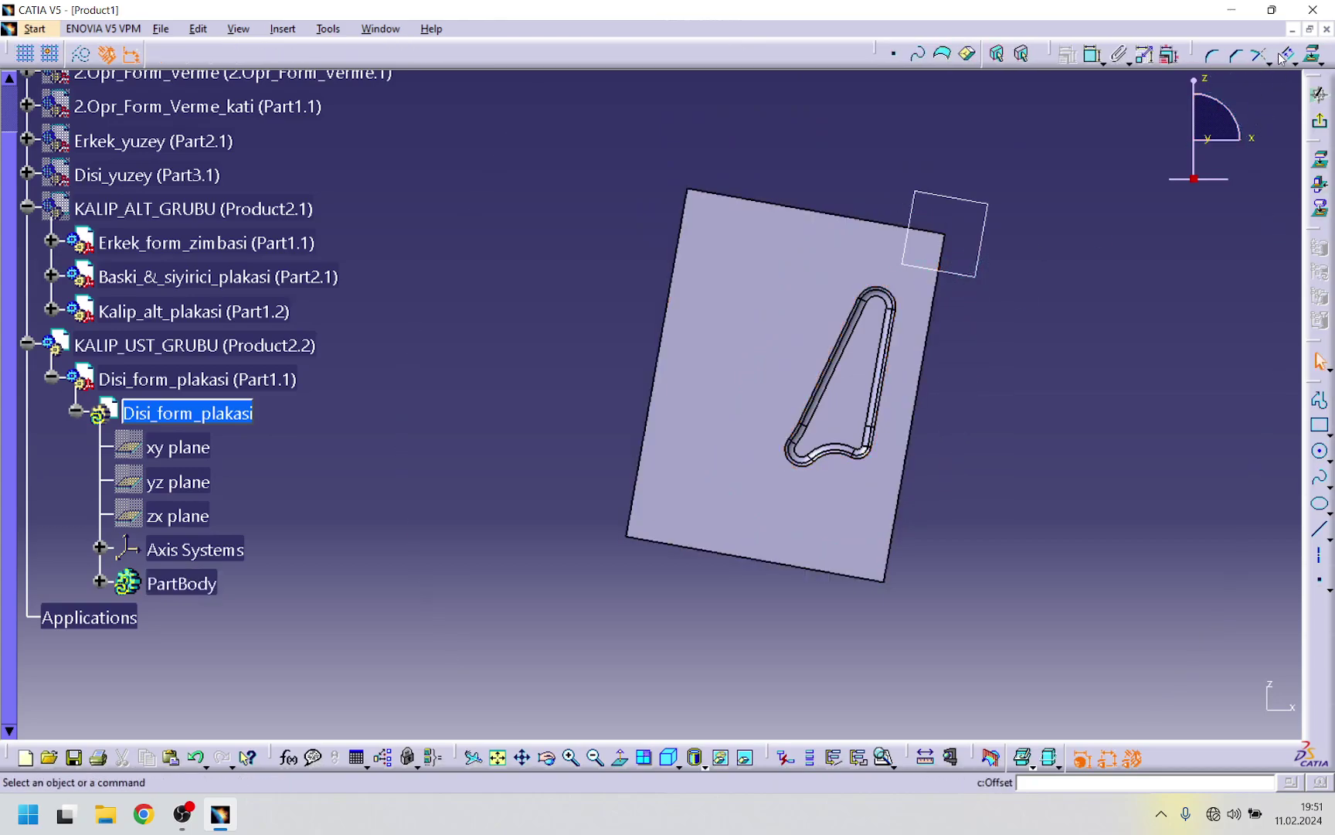
left_click(1285, 56)
left_click(842, 230)
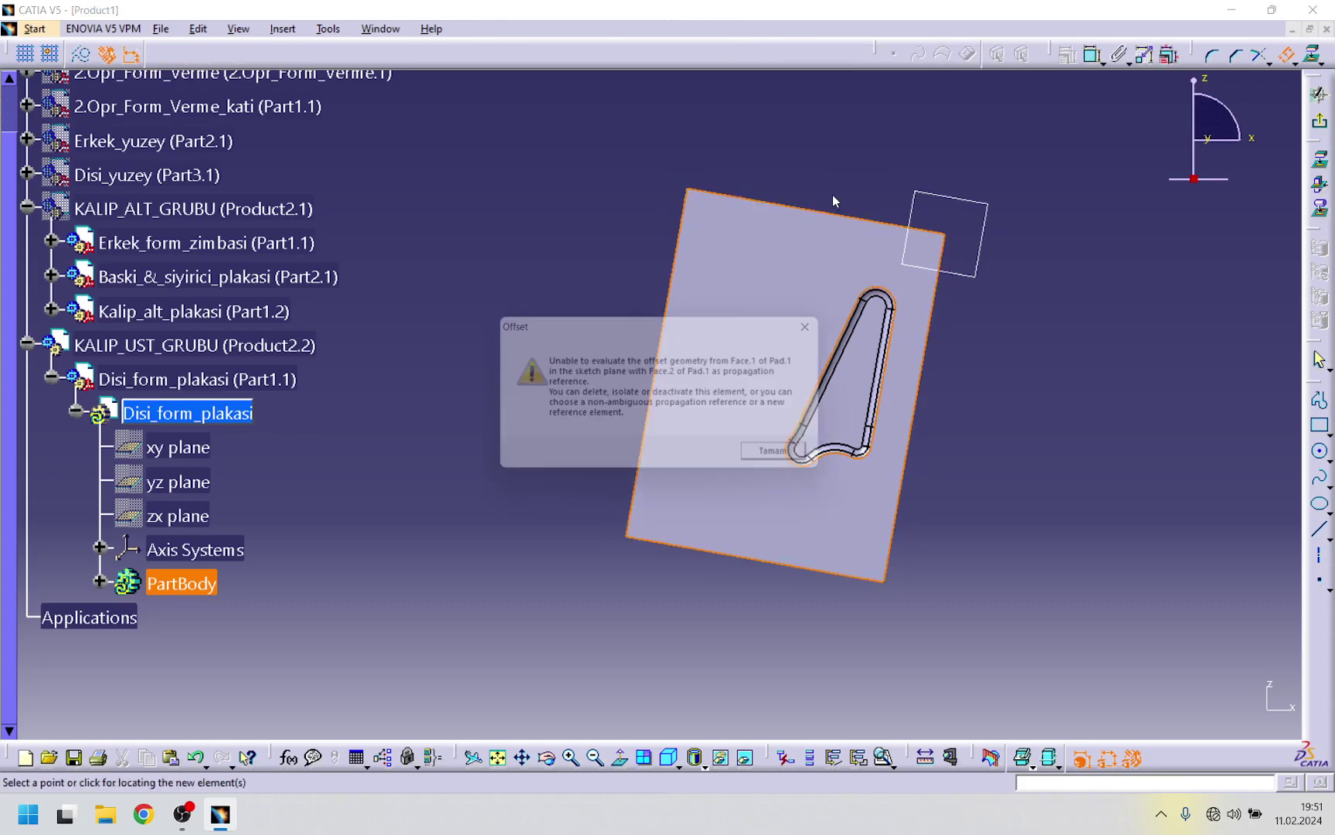
left_click(796, 459)
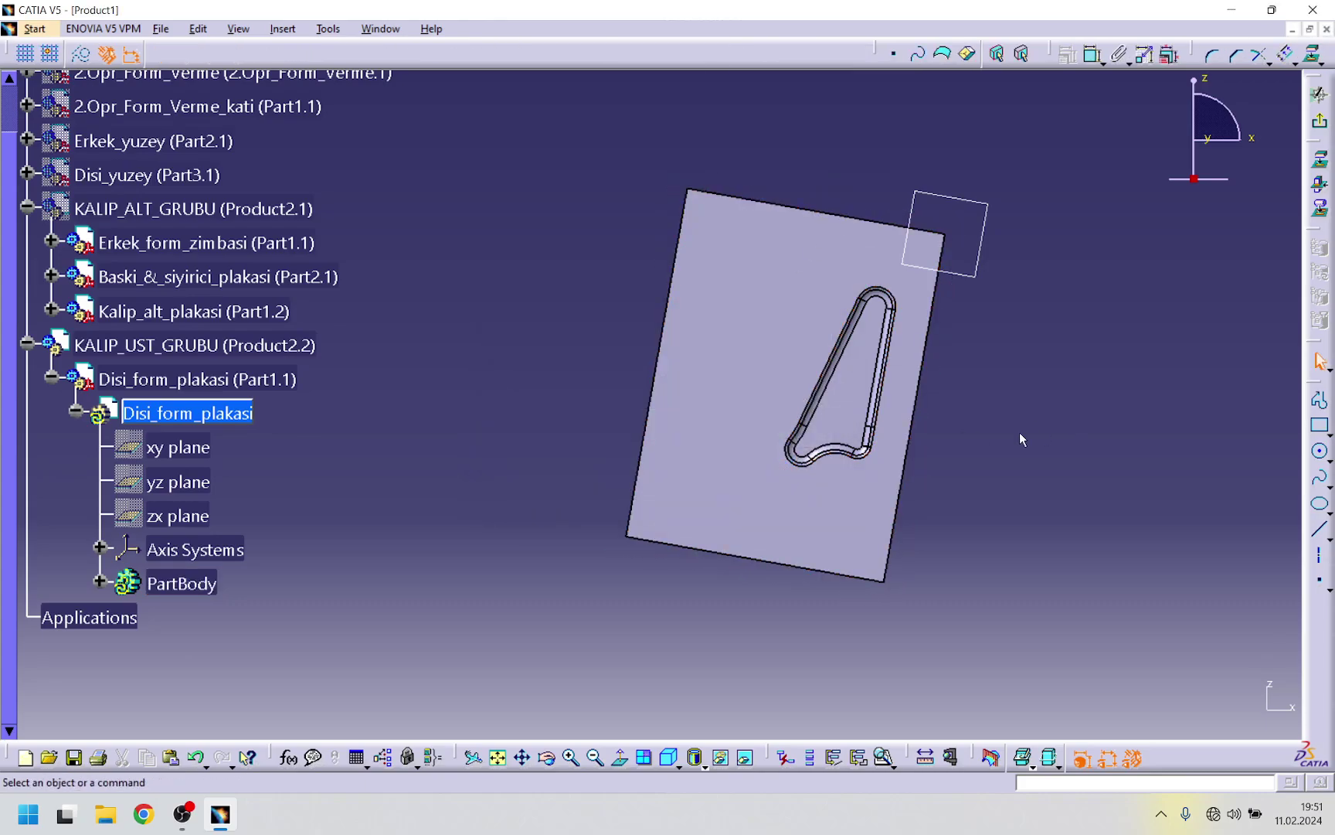
- Project the four outer edges of the Disi_form_plakasi plate onto the sketch plane
left_click(1316, 55)
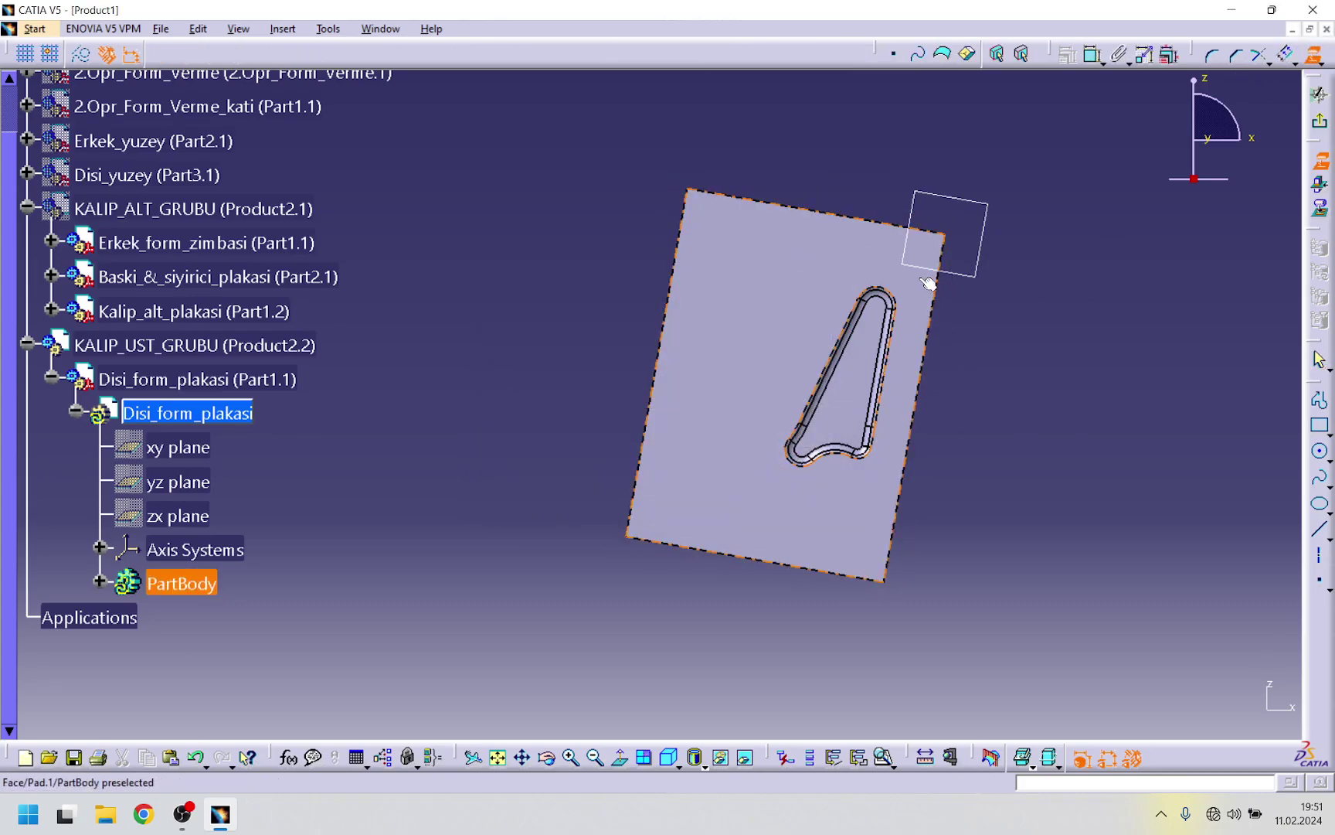
left_click(926, 228)
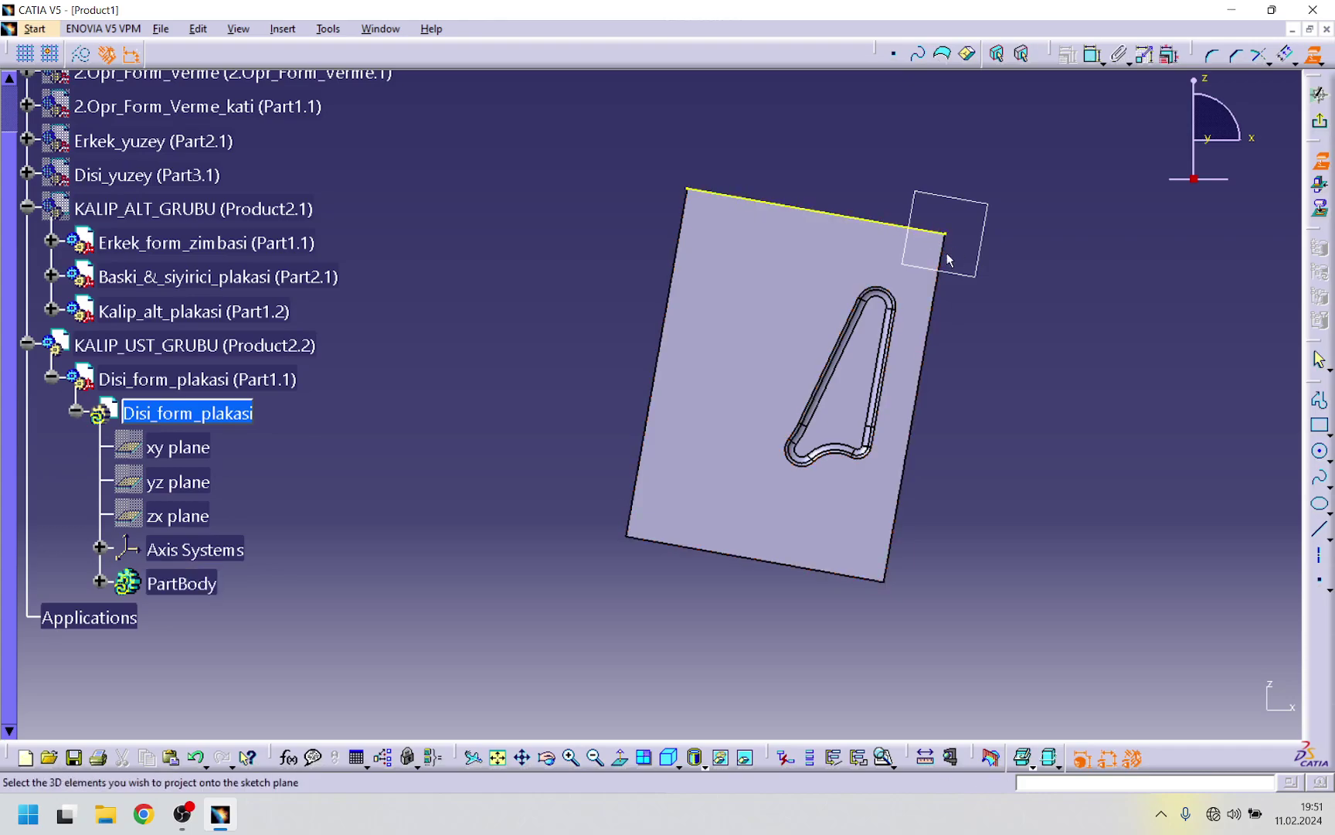
left_click(944, 258)
left_click(835, 572)
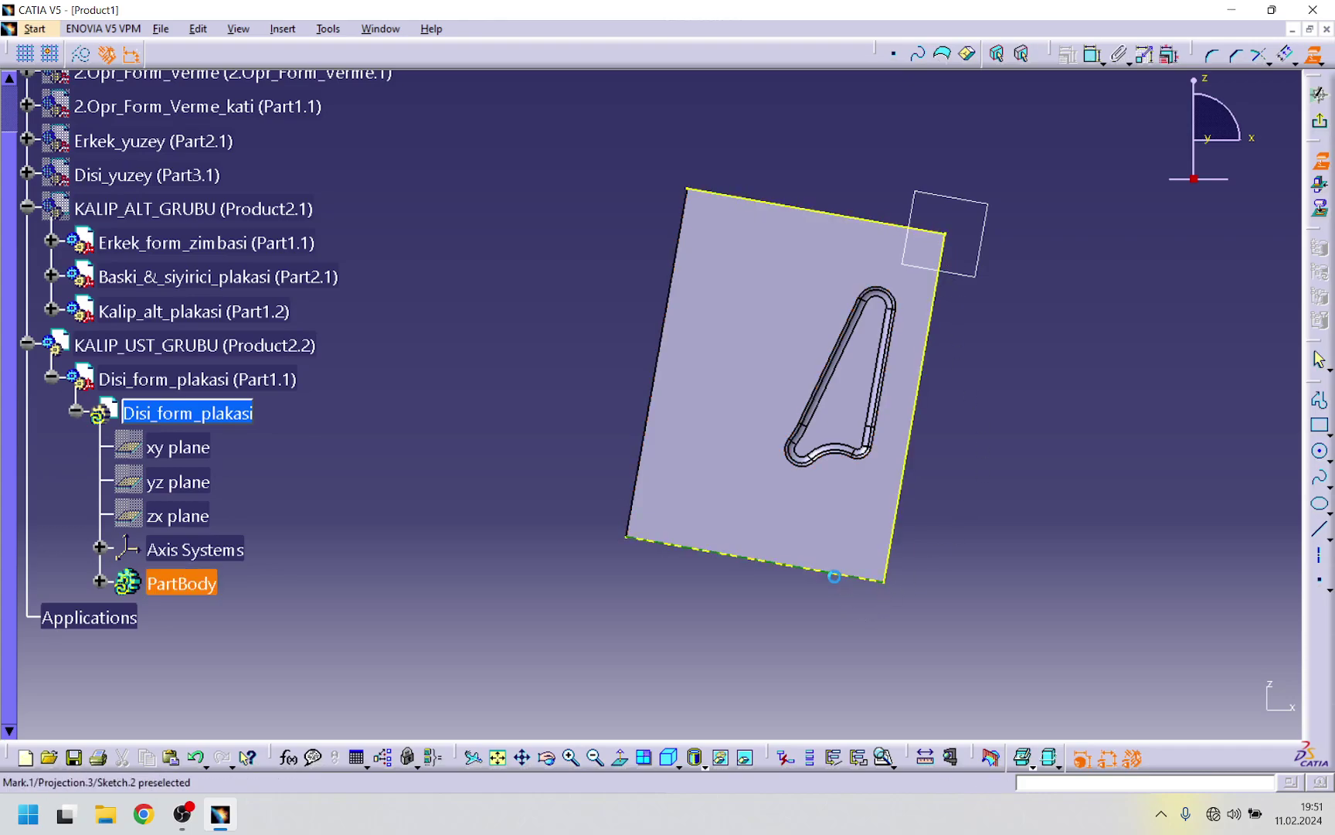
left_click(648, 472)
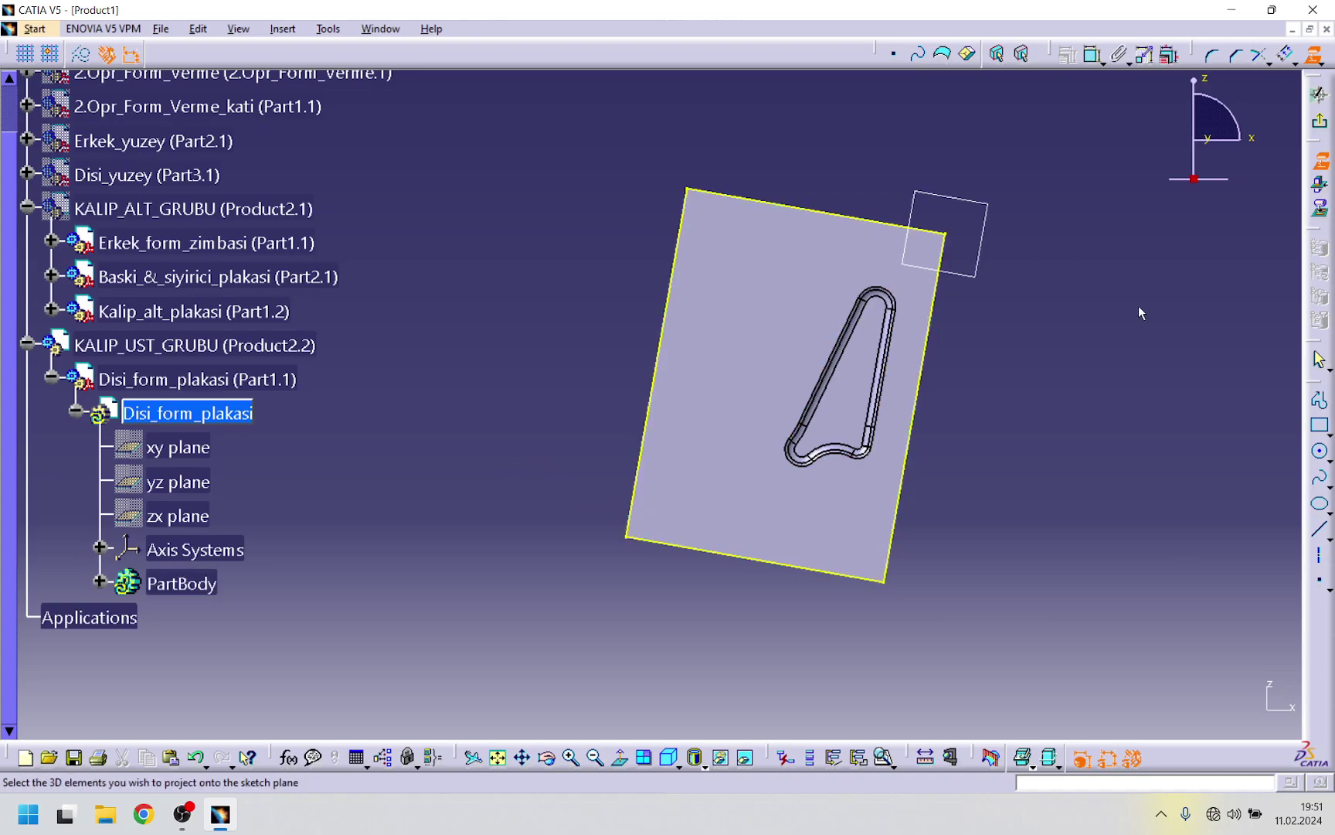
- Try again to offset the plate outline outward after projecting its edges
left_click(1285, 56)
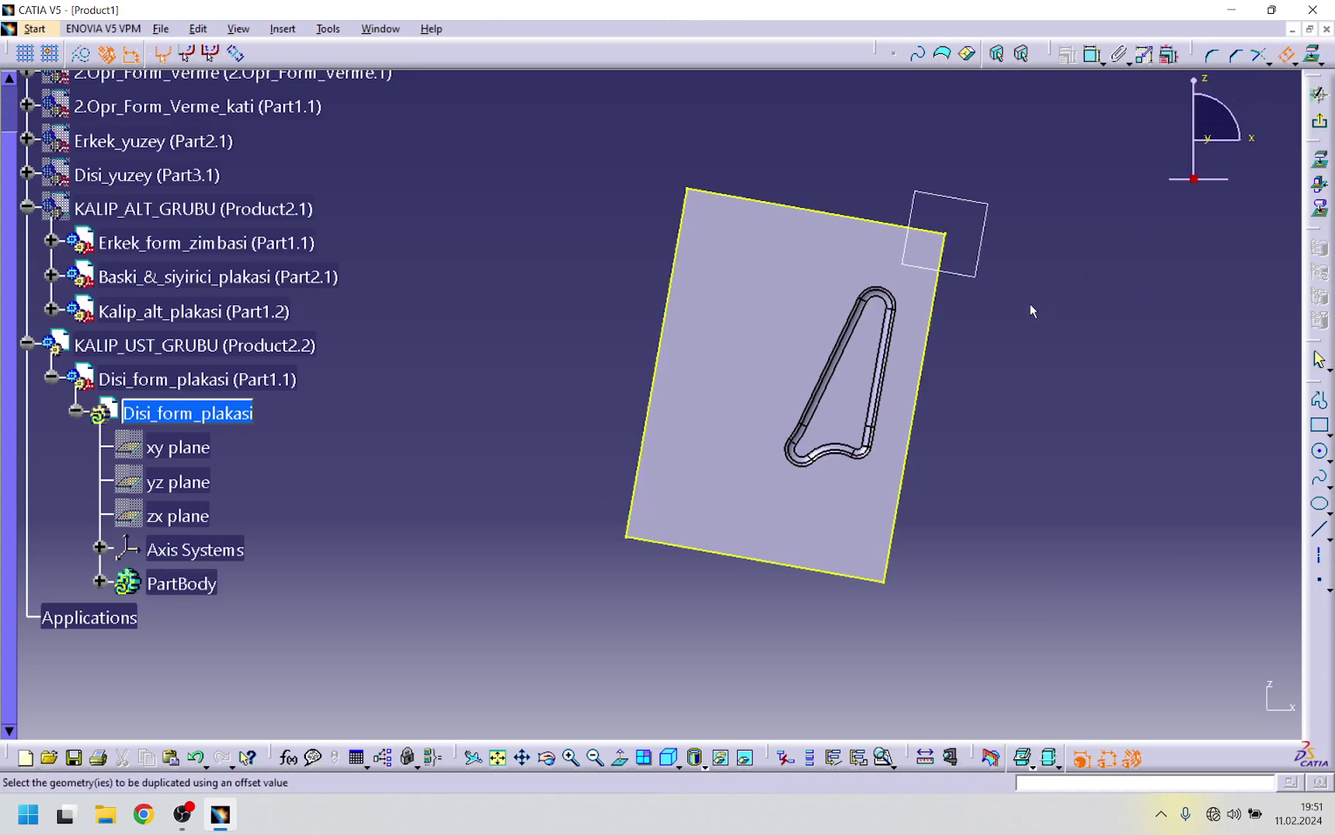
left_click(935, 256)
left_click(998, 215)
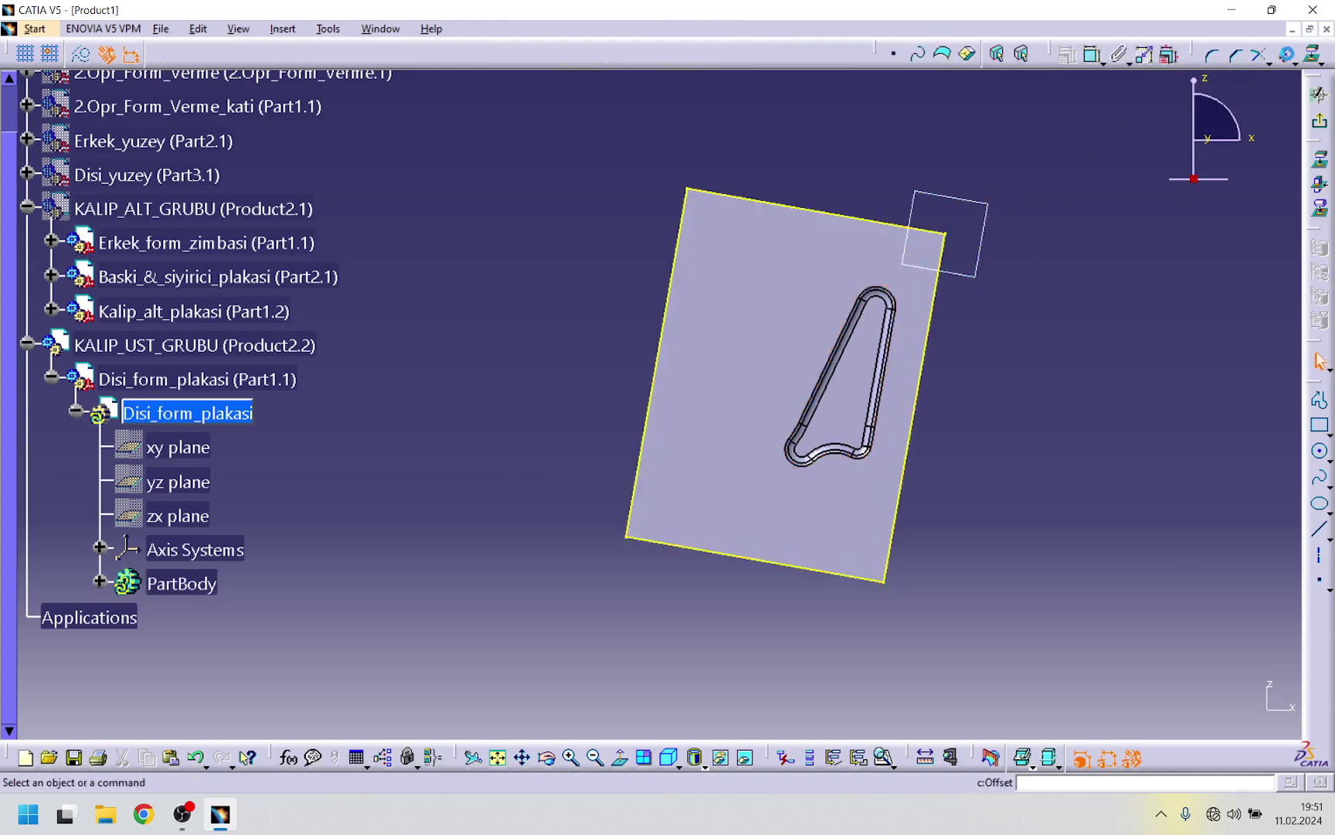
left_click(1286, 54)
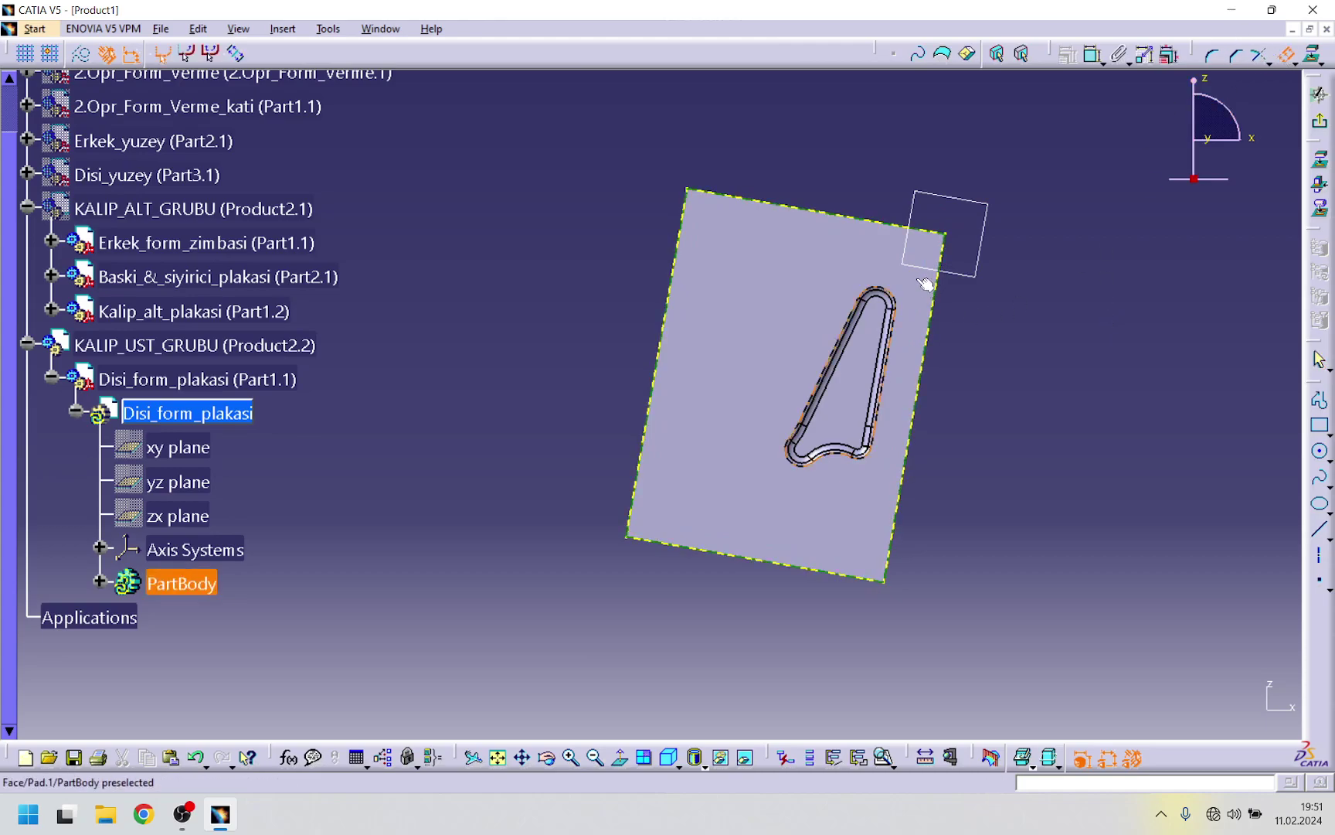
left_click(928, 243)
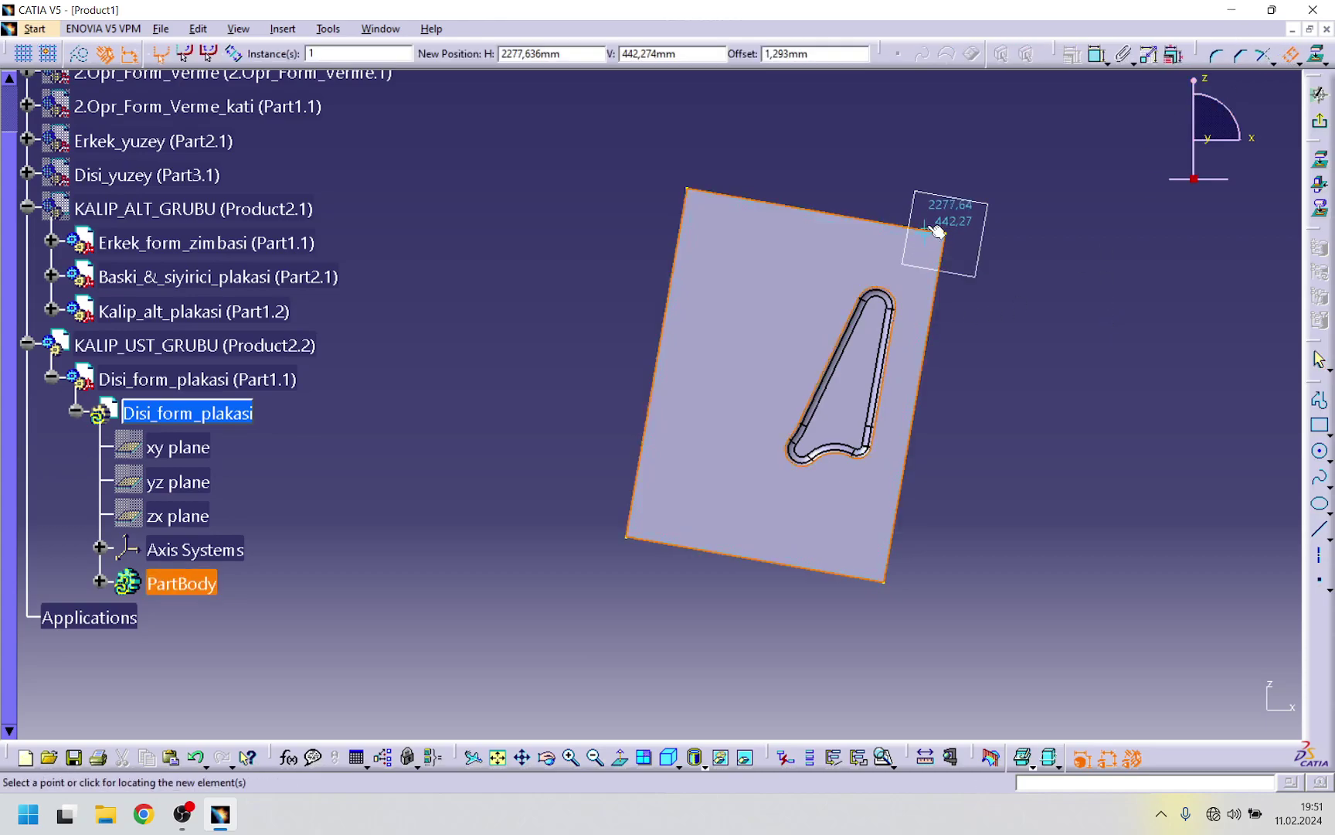
left_click(954, 177)
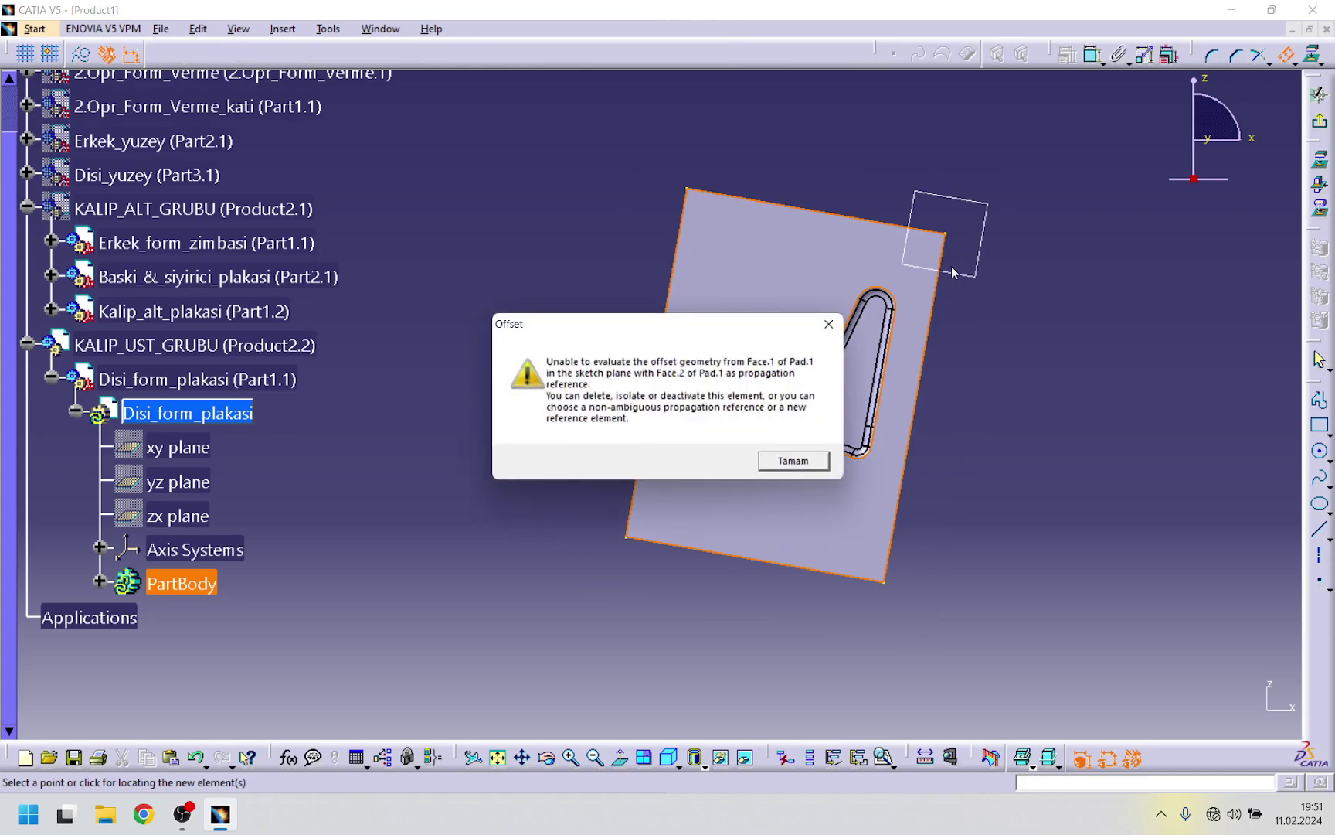
left_click(778, 468)
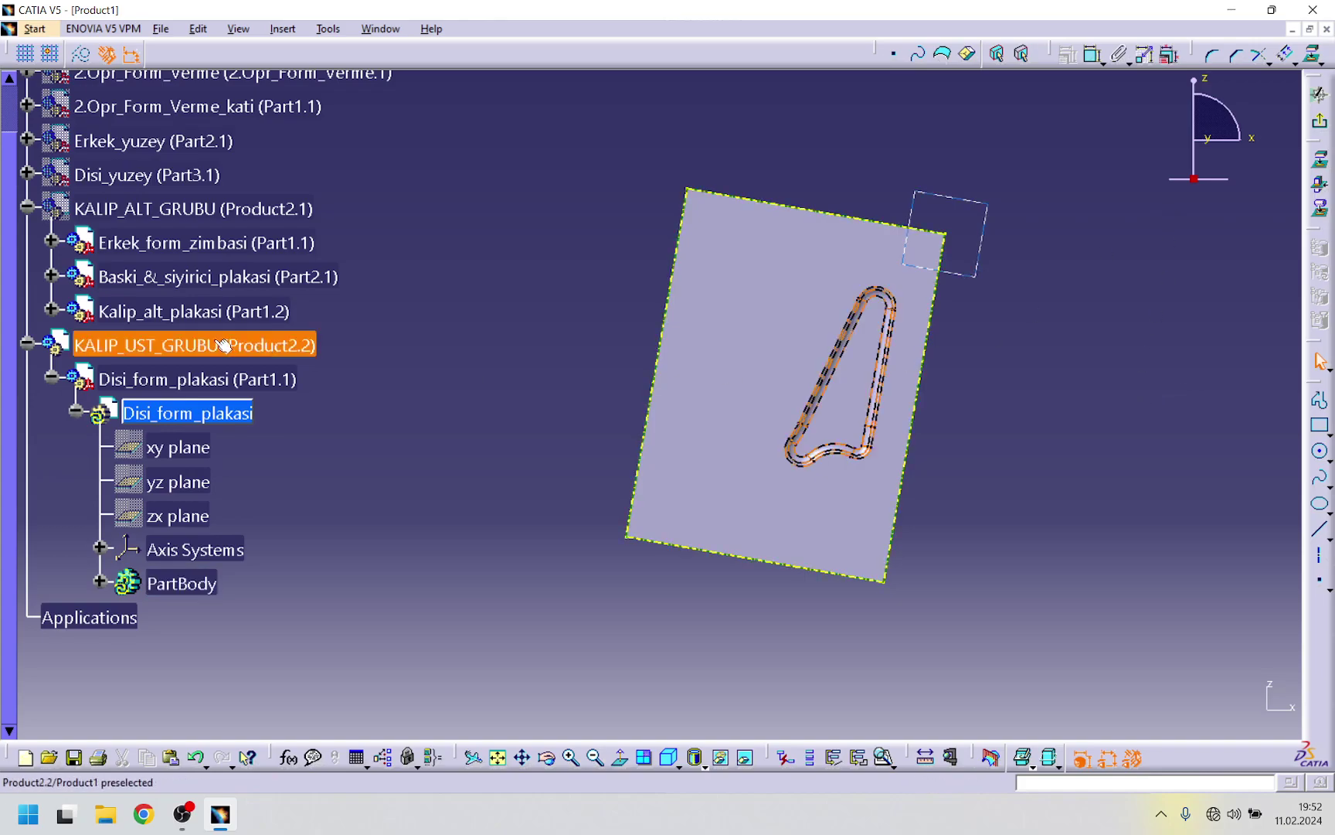
- Show KALIP_ALT_GRUBU with its Baski_&_siyirici_plakasi part visible and hide its Kalip_alt_plakasi part
right_click(225, 275)
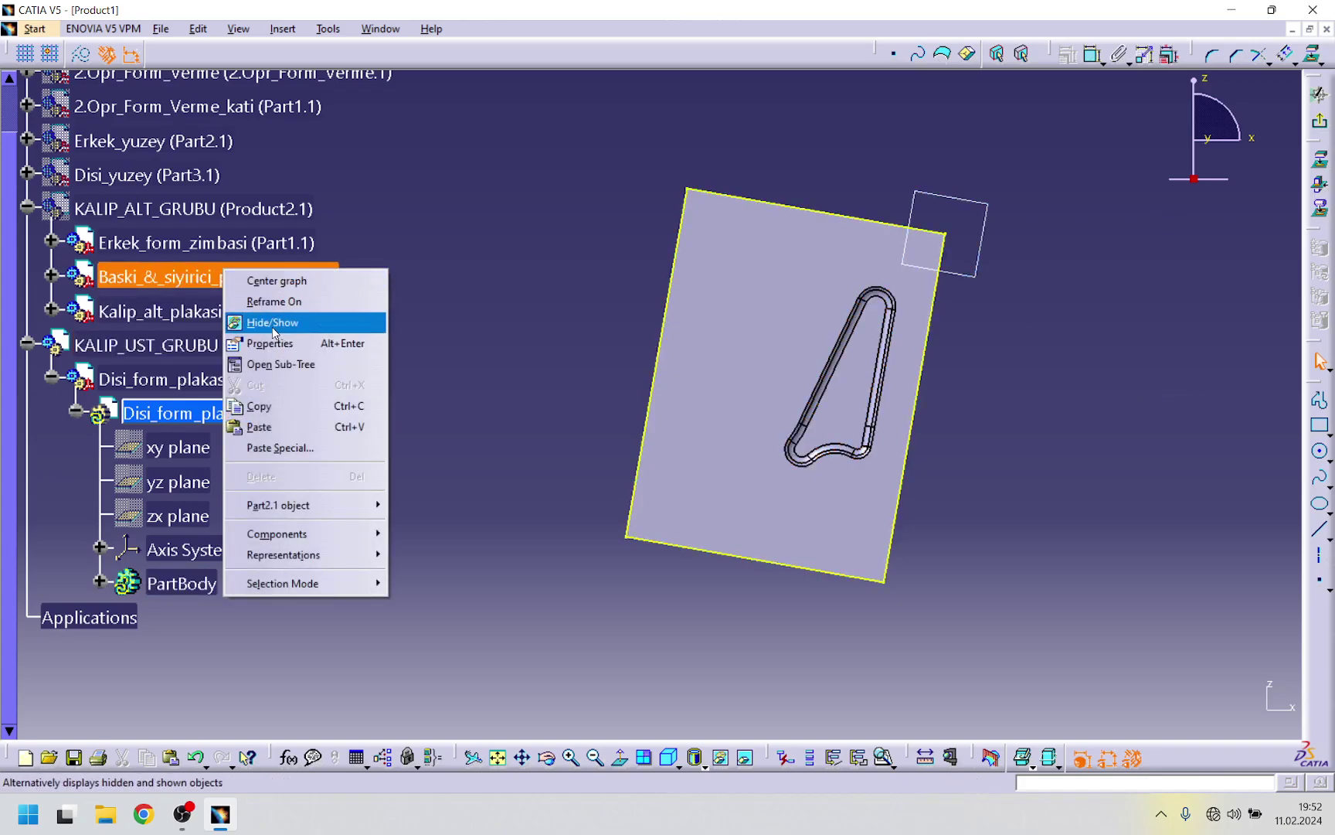
left_click(272, 328)
right_click(240, 277)
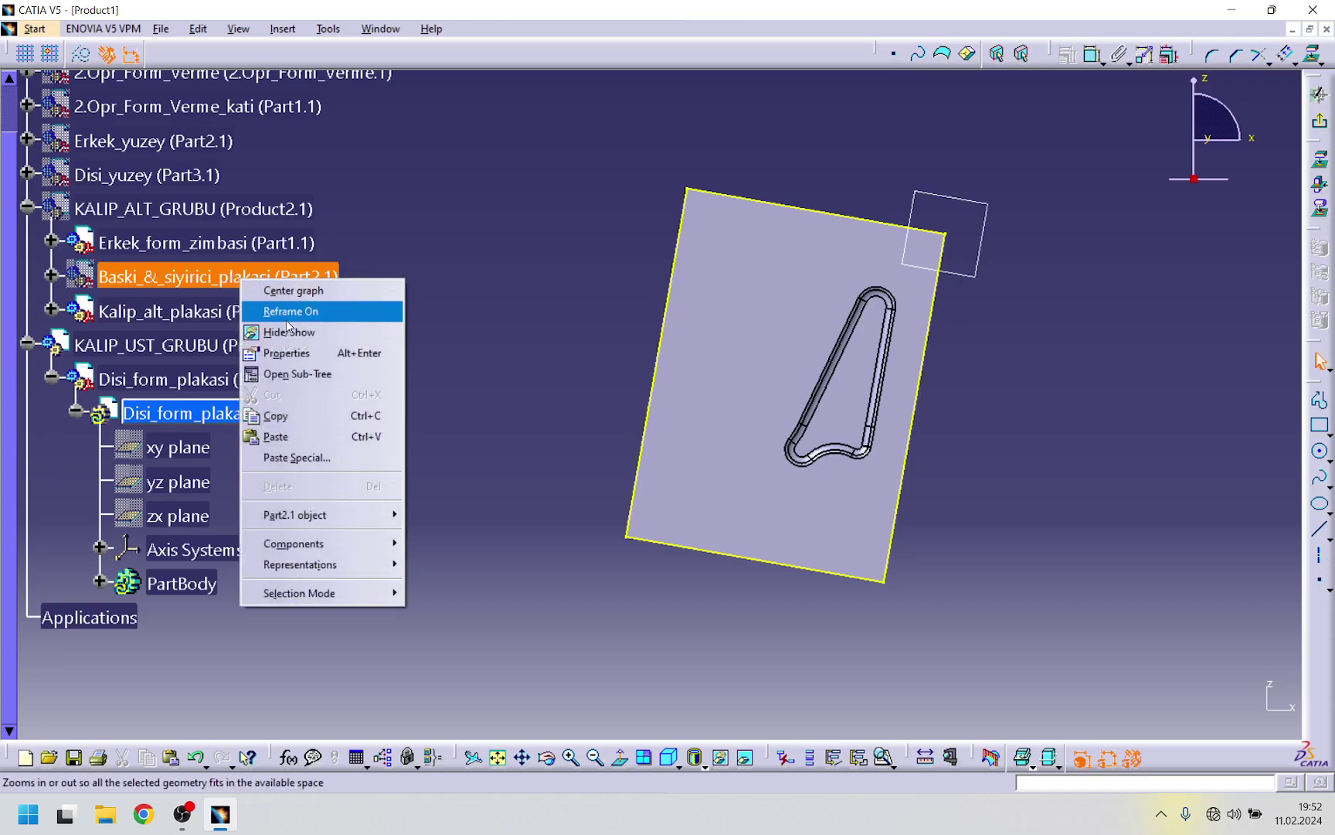
left_click(286, 331)
right_click(277, 209)
left_click(328, 265)
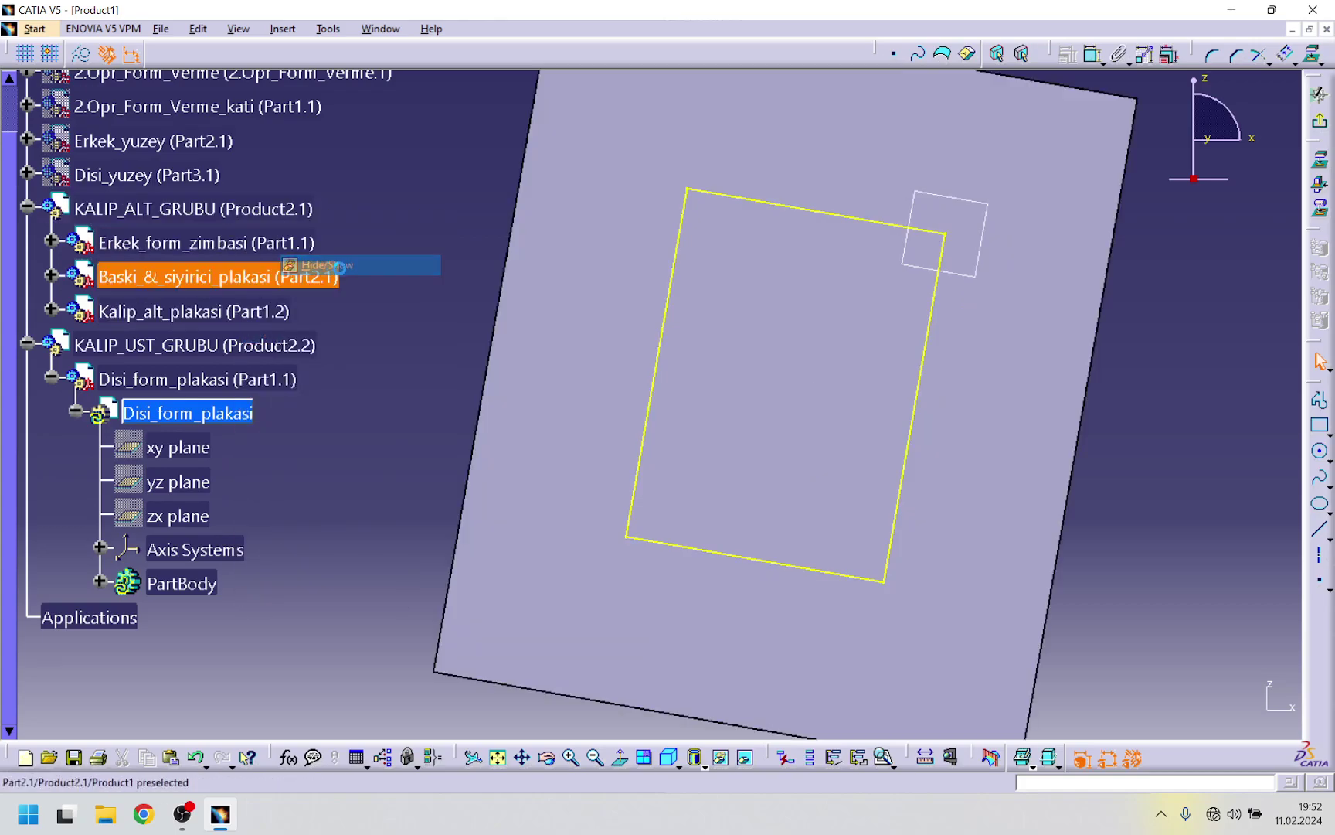
middle_click_drag(578, 239, 915, 435)
right_click(279, 311)
left_click(310, 364)
middle_click_drag(506, 364, 915, 379)
scroll(1211, 144, "down", 2)
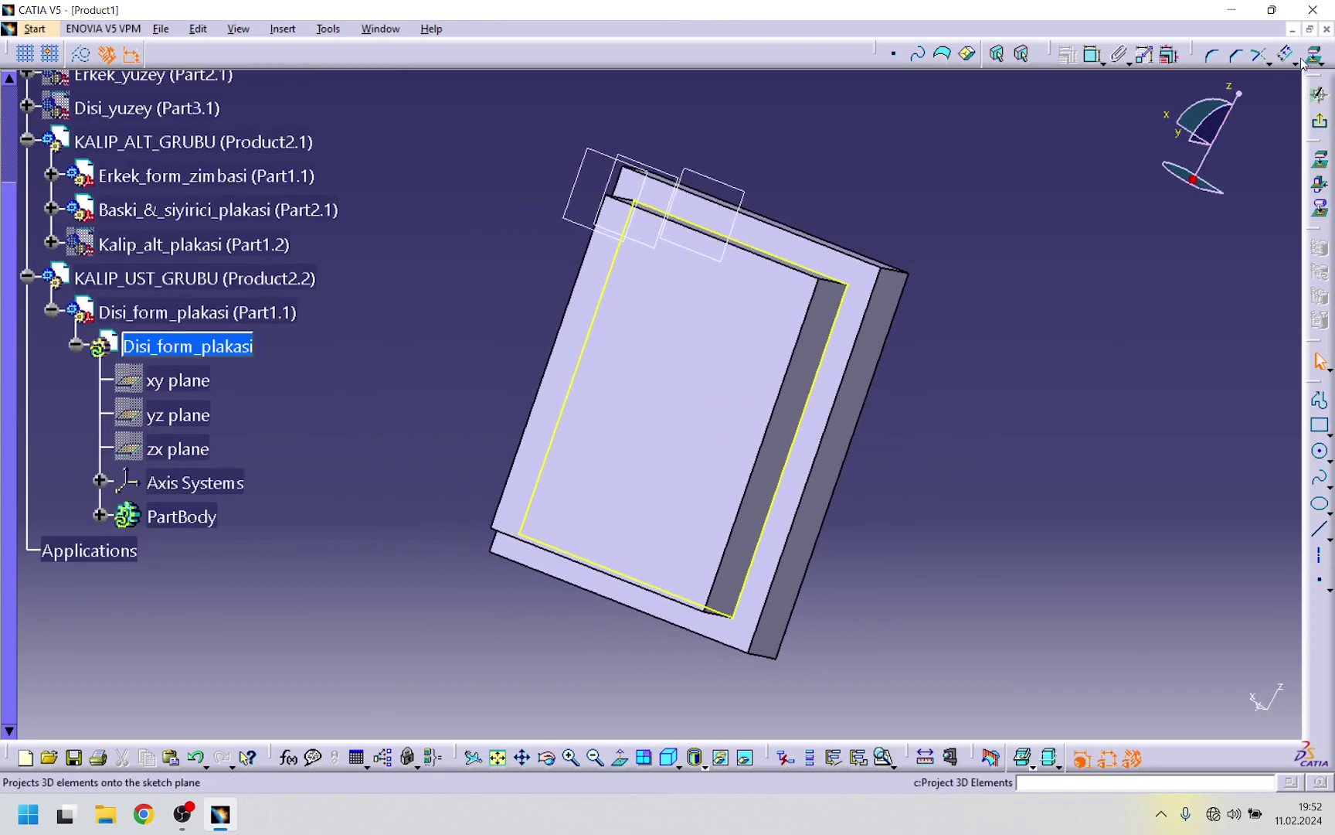
- Project the four outer edges of Baski_&_siyirici_plakasi onto the sketch, then exit it and close the update diagnosis
left_click(881, 303)
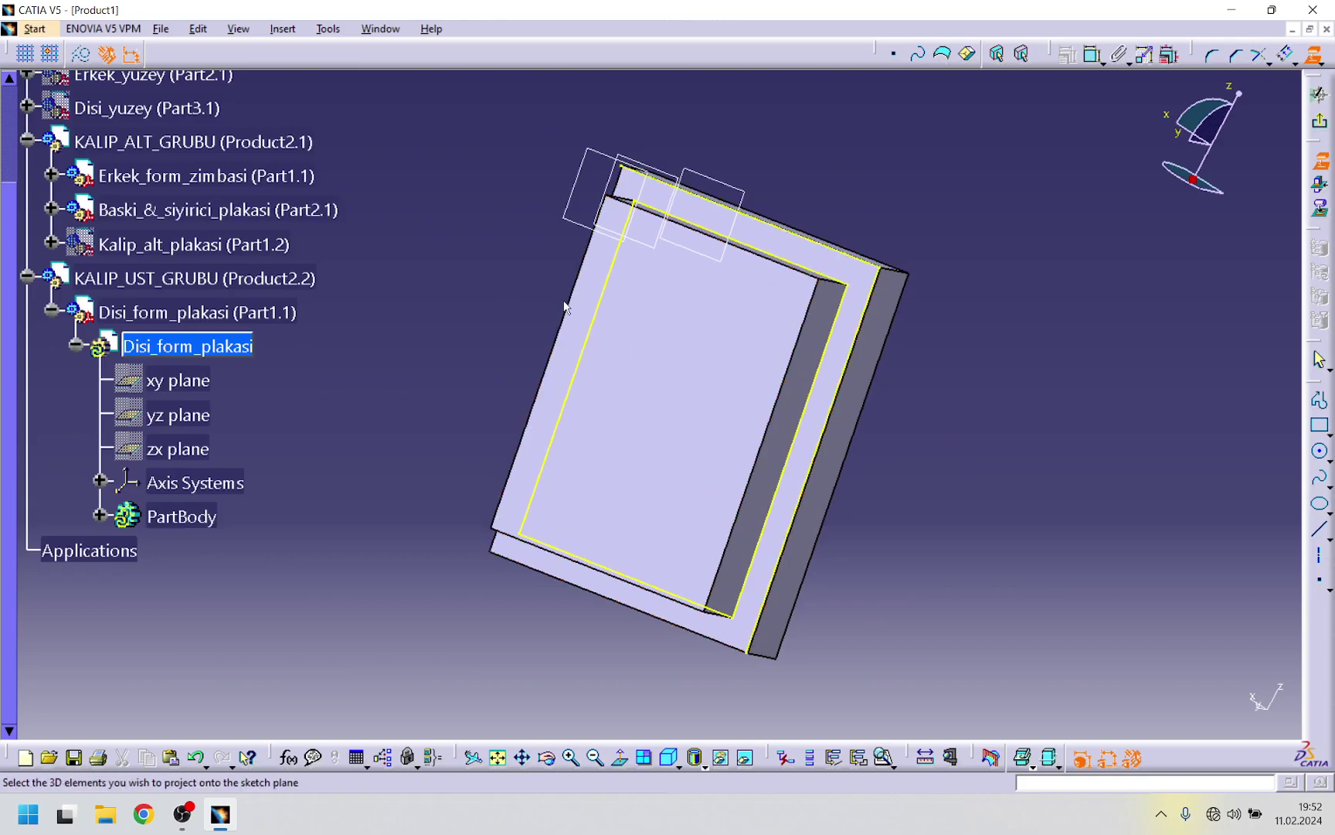
middle_click_drag(851, 268, 483, 379)
middle_click_drag(588, 583, 521, 566)
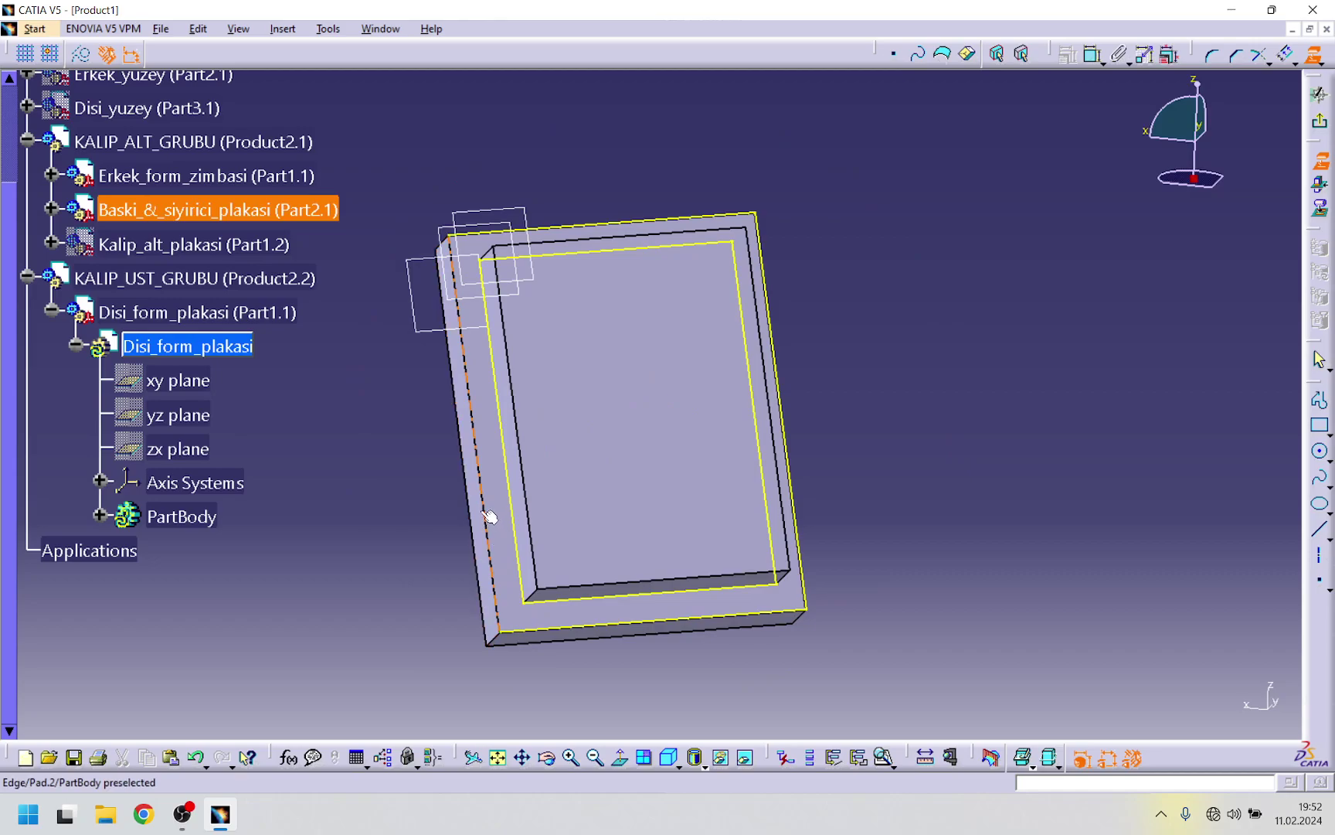
left_click(1320, 121)
mouse_move(841, 328)
middle_mouse_down()
mouse_move(810, 277)
mouse_move(928, 348)
mouse_move(1091, 413)
mouse_move(997, 606)
middle_mouse_up()
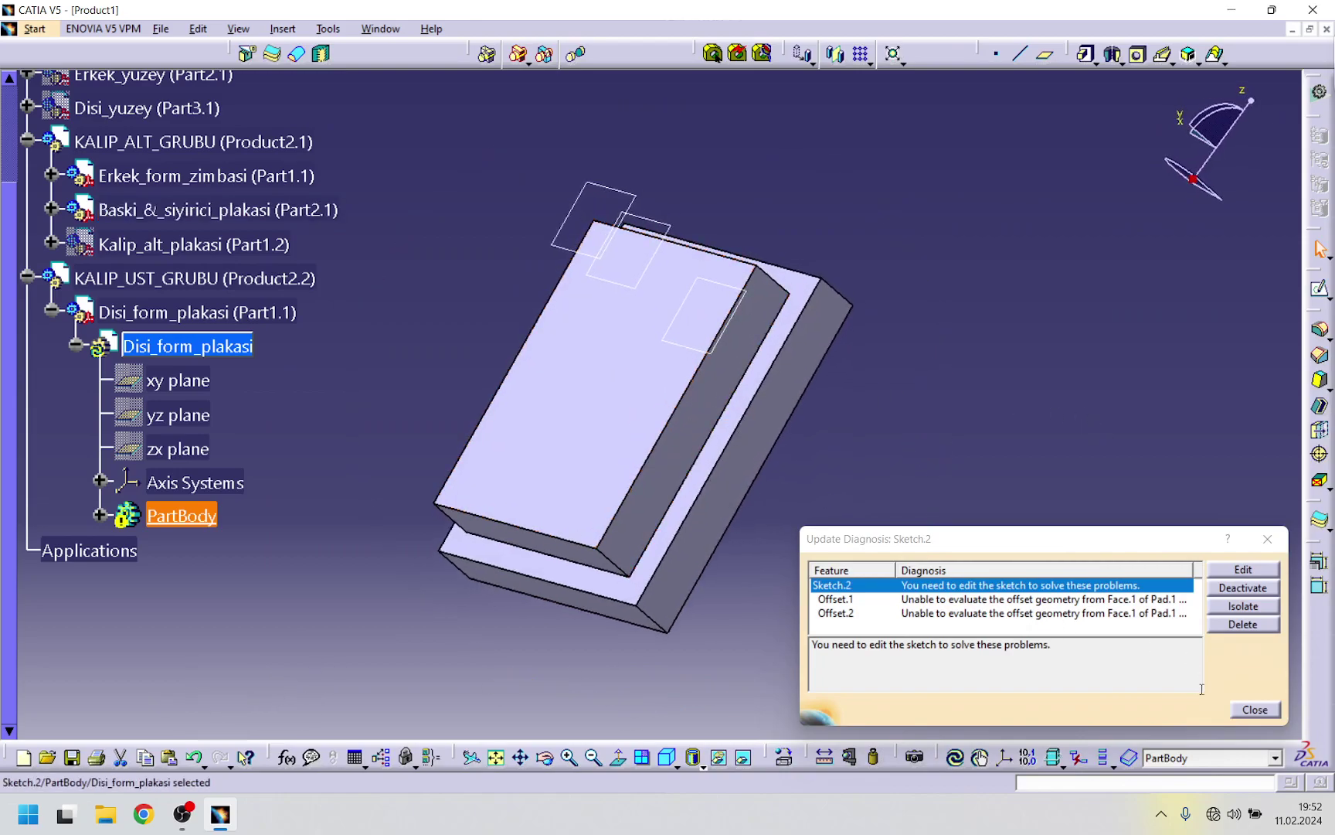
left_click(1254, 709)
- Expand the PartBody of Disi_form_plakasi and reopen Sketch.2 for editing
left_click(100, 515)
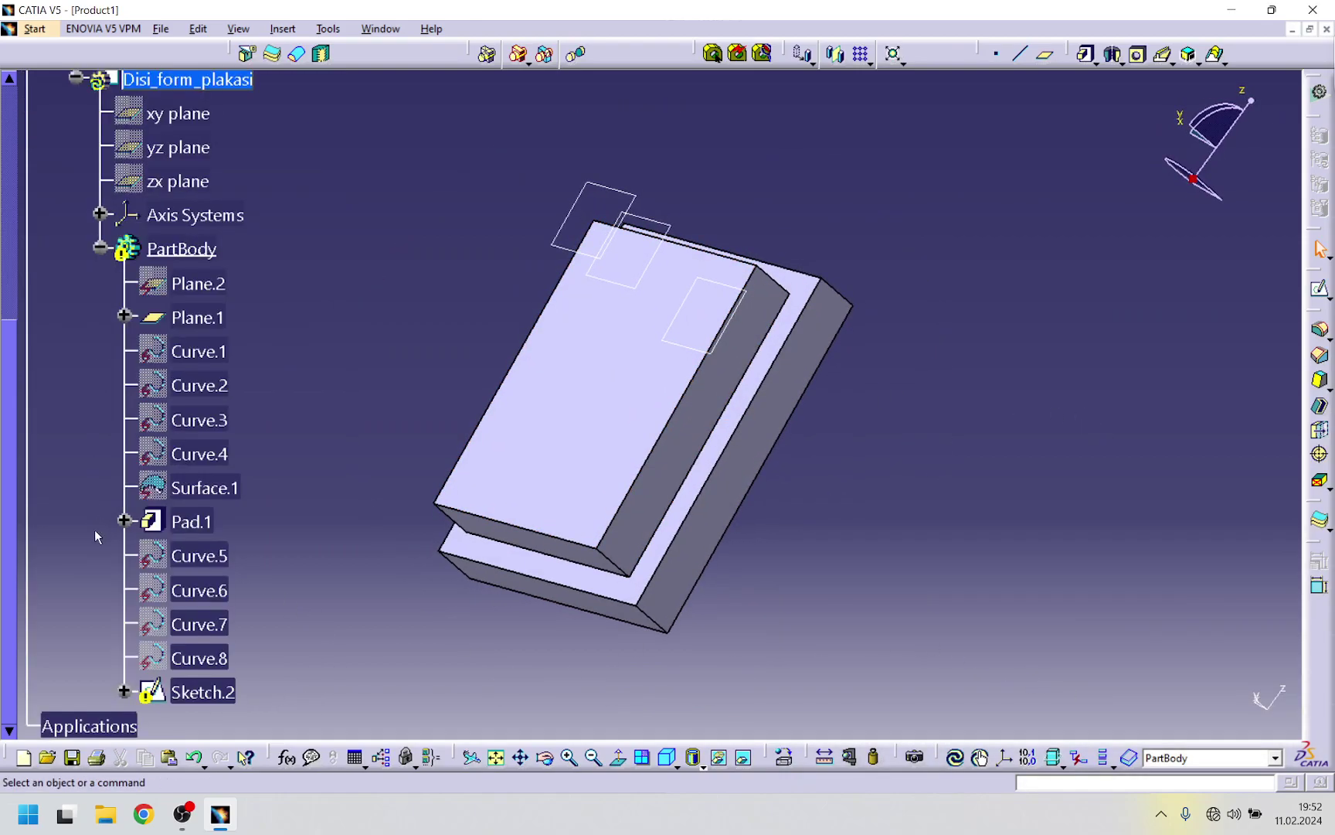
right_click(198, 694)
mouse_move(258, 687)
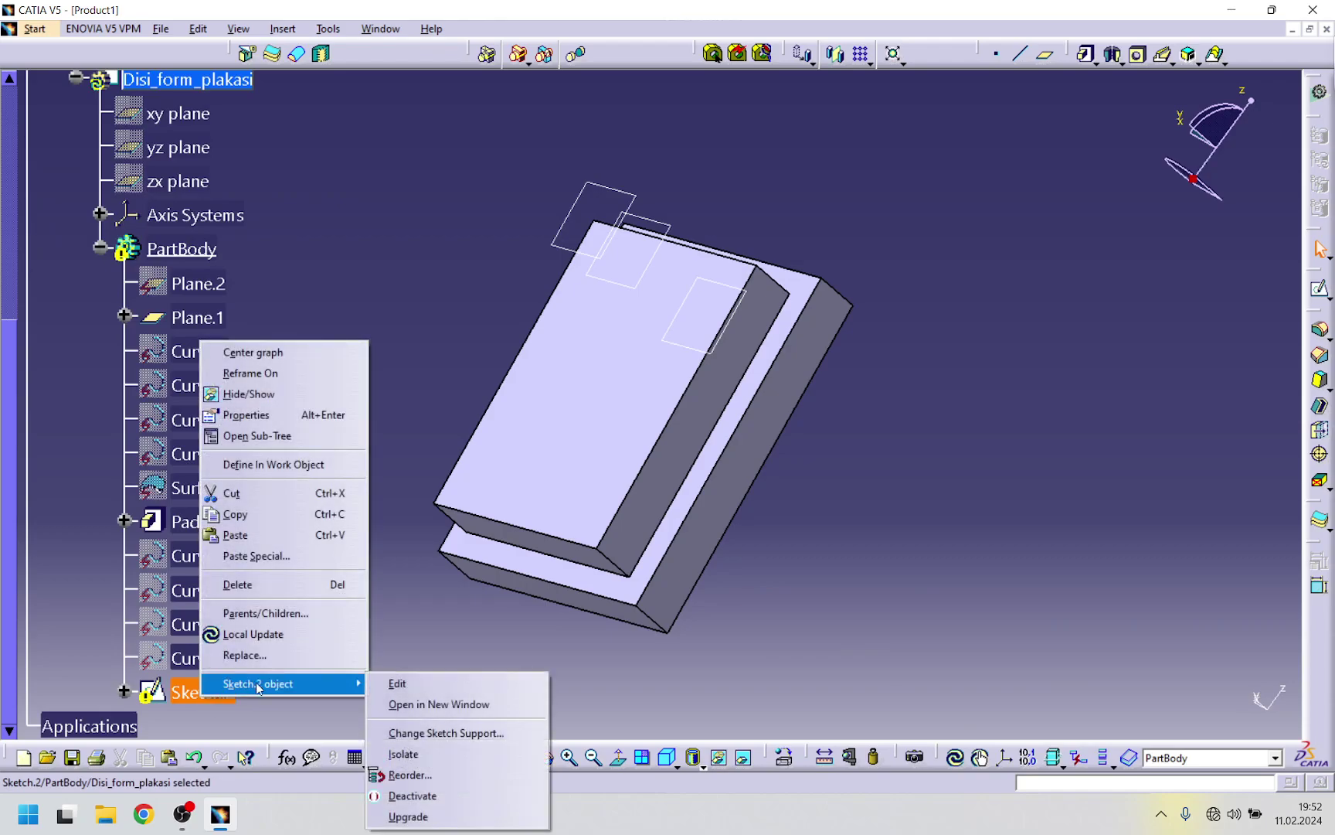
left_click(397, 683)
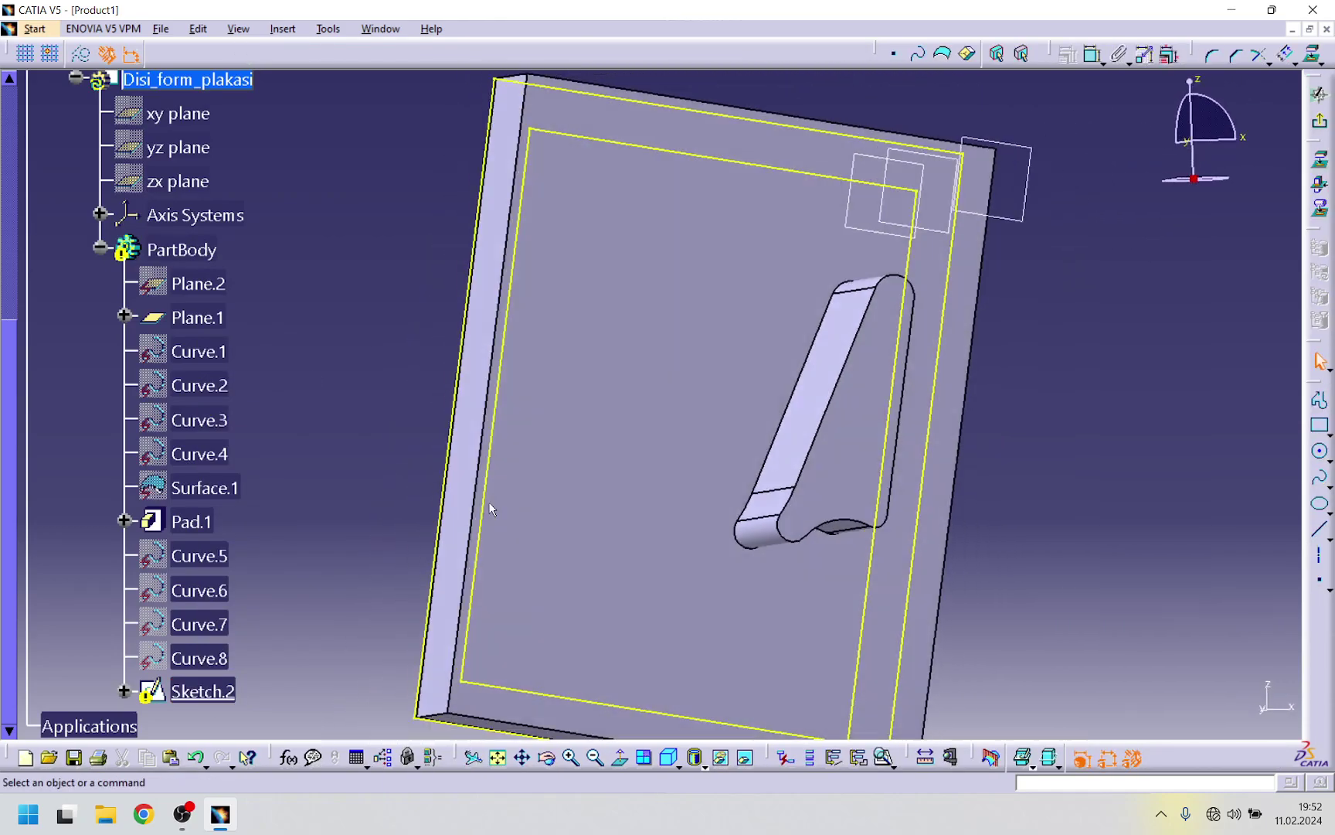
mouse_move(458, 376)
middle_mouse_down()
mouse_move(835, 406)
mouse_move(921, 465)
middle_mouse_up()
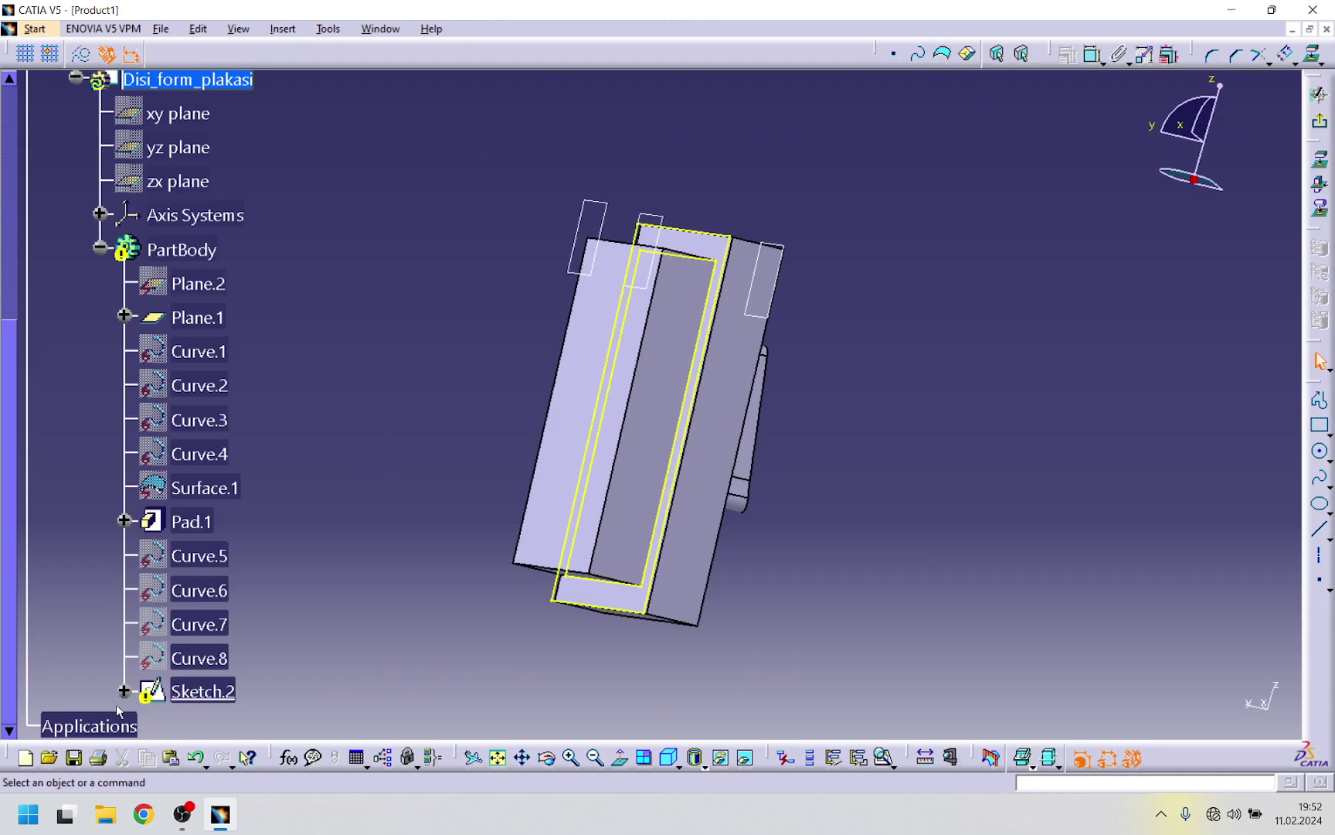
- Check the projected profiles of Sketch.2 with Sketch Analysis
left_click(326, 30)
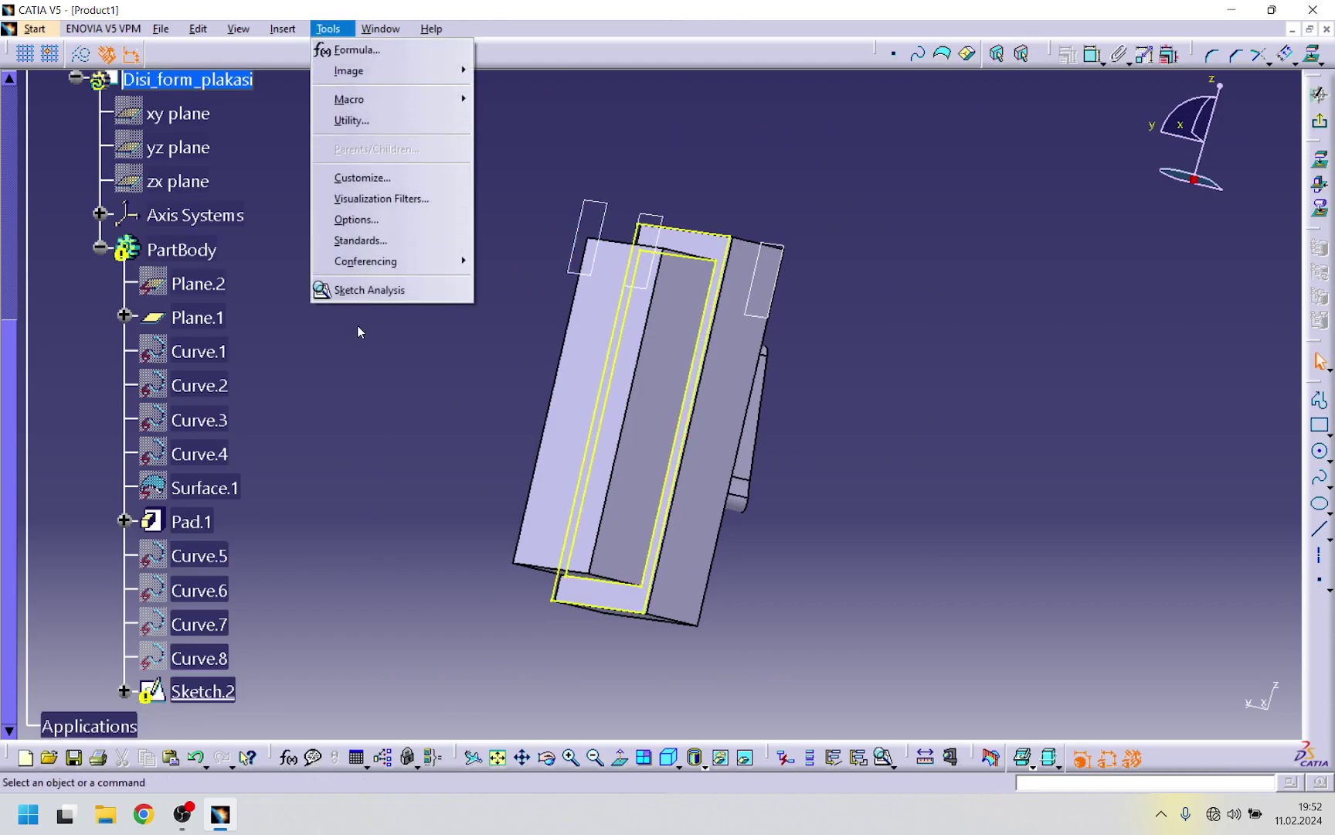
left_click(363, 292)
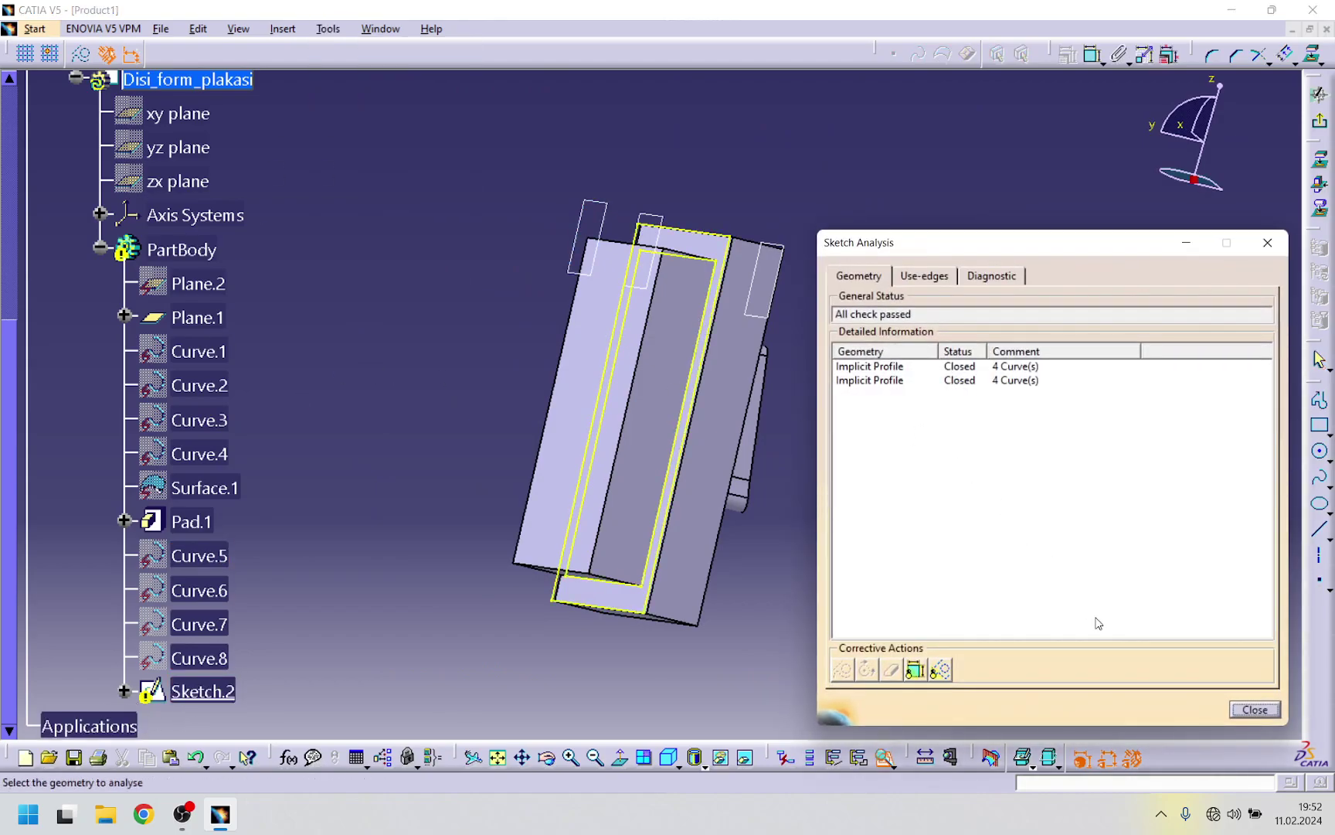
left_click(1252, 710)
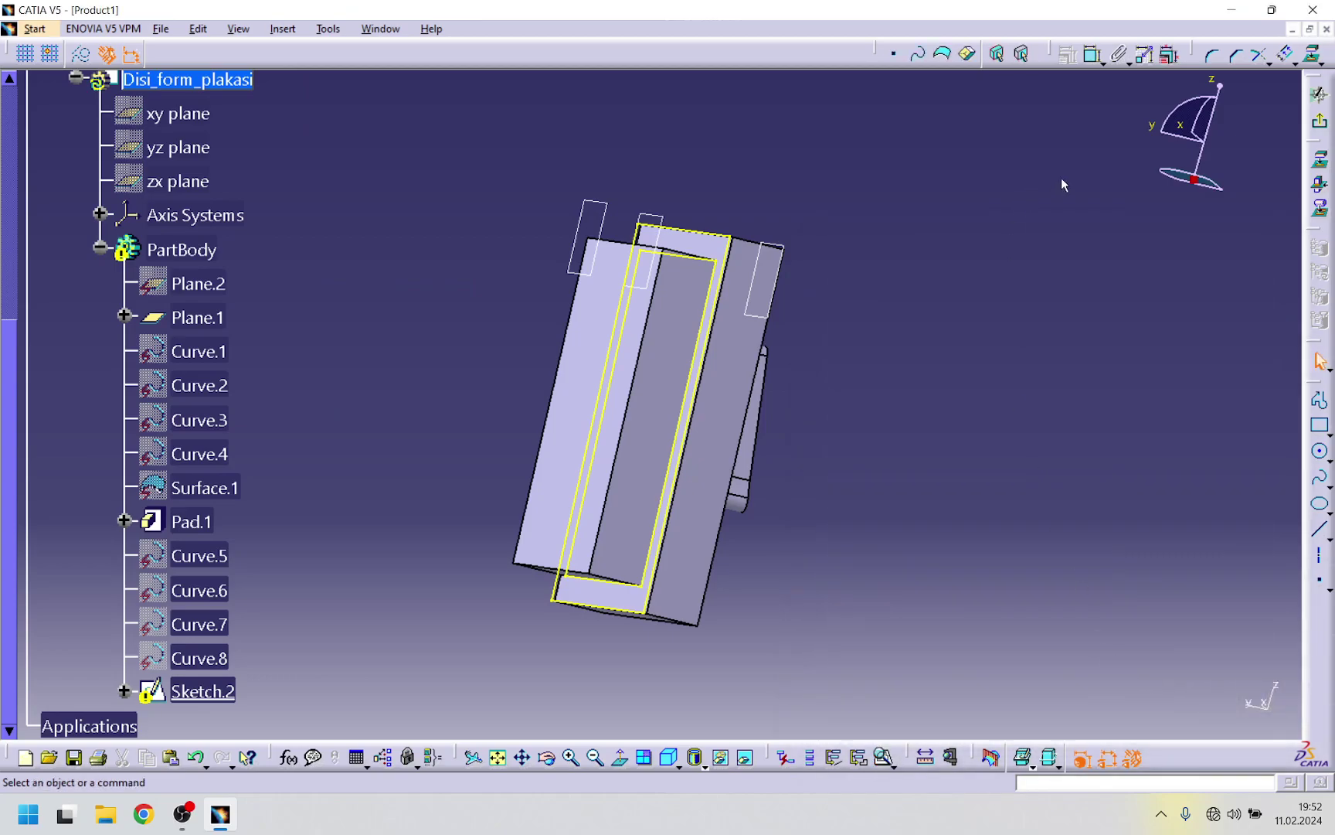
- Exit Sketch.2 to check its update diagnosis, and reopen the sketch for editing
left_click(1323, 122)
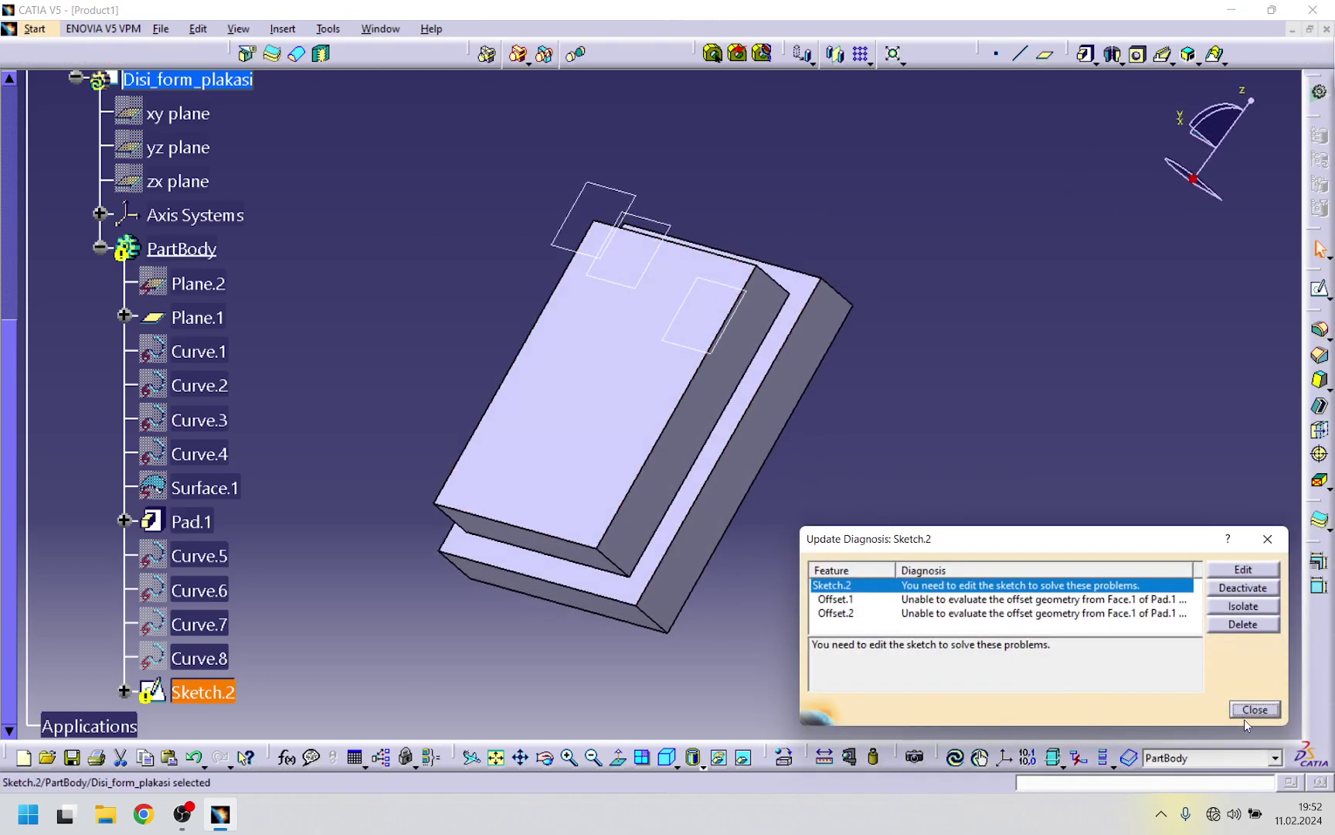
left_click(1245, 716)
double_click(214, 699)
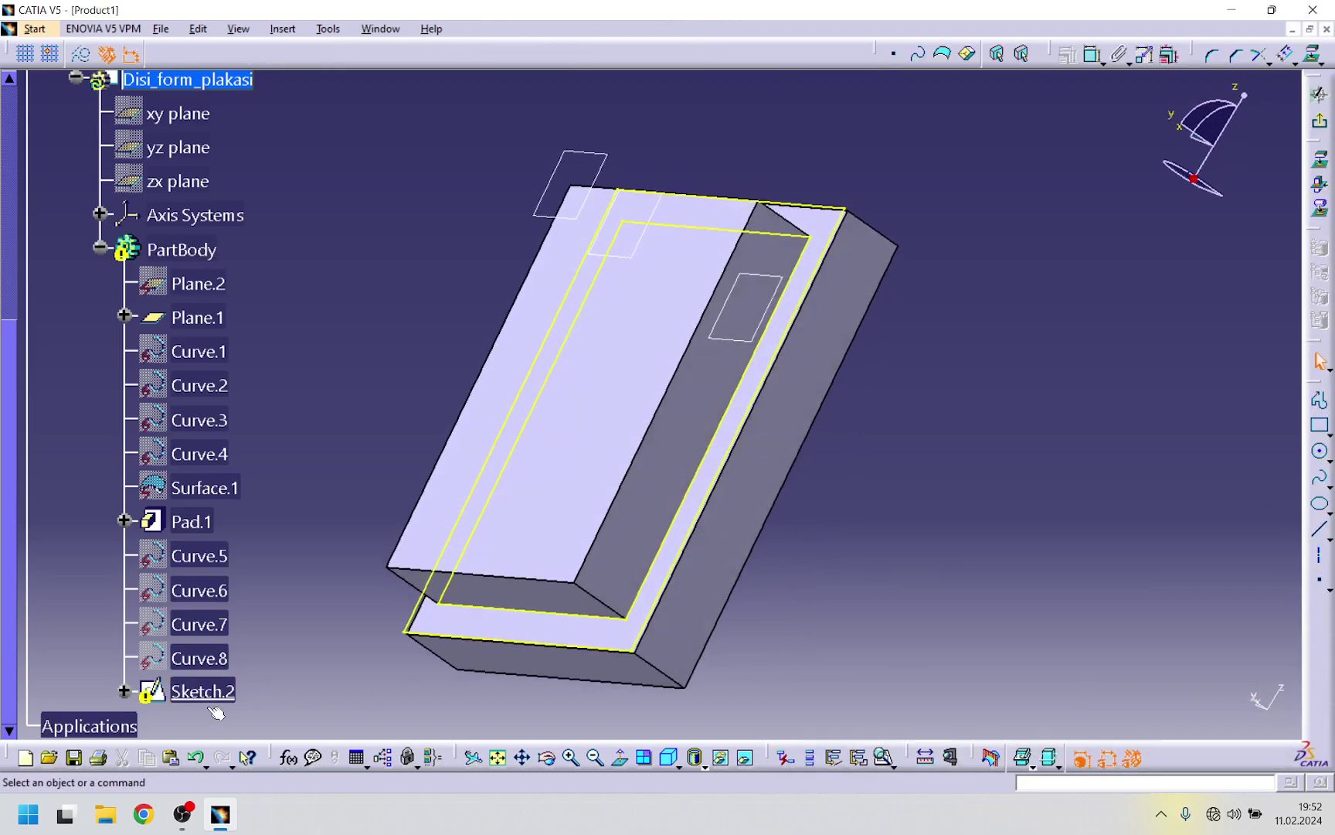
mouse_move(623, 567)
middle_mouse_down()
mouse_move(566, 448)
mouse_move(615, 483)
middle_mouse_up()
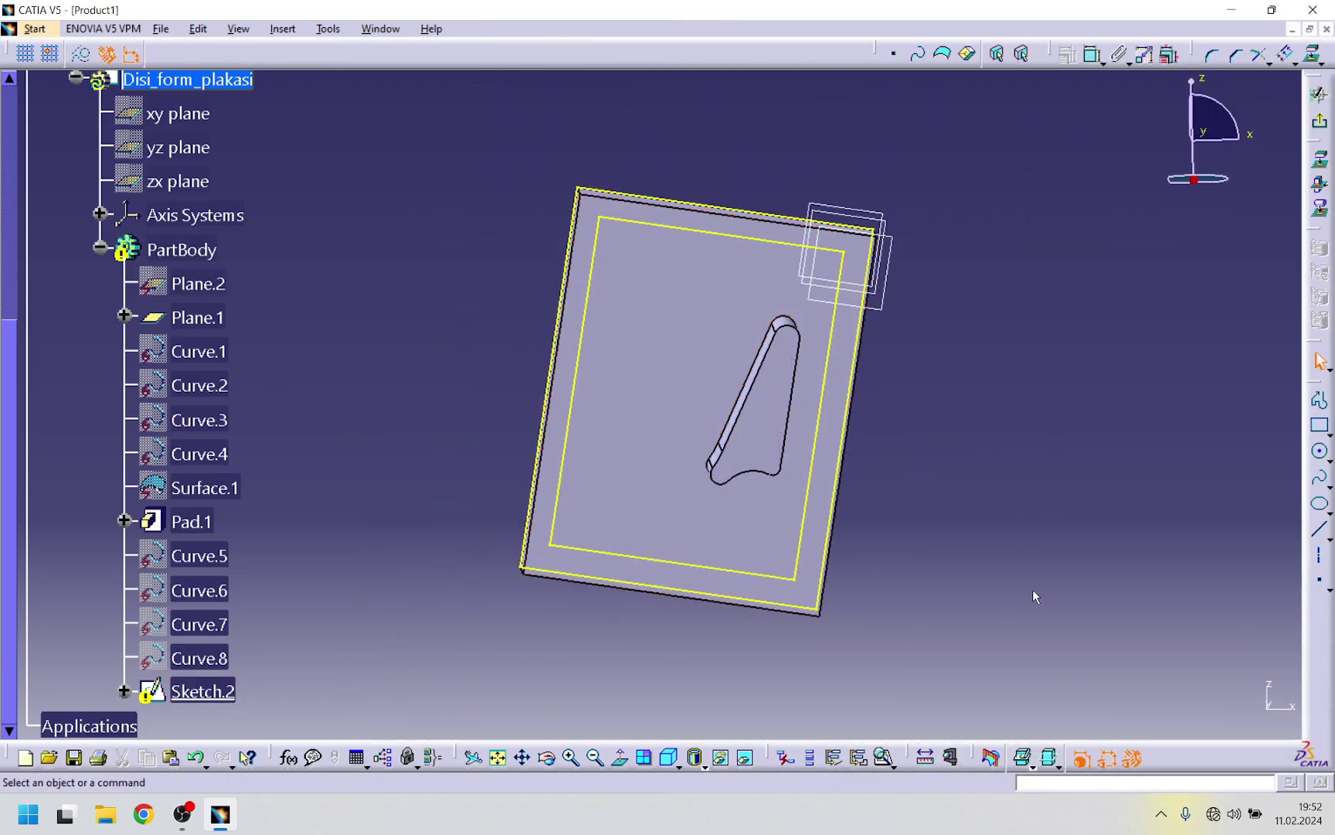
middle_click_drag(735, 666, 528, 591)
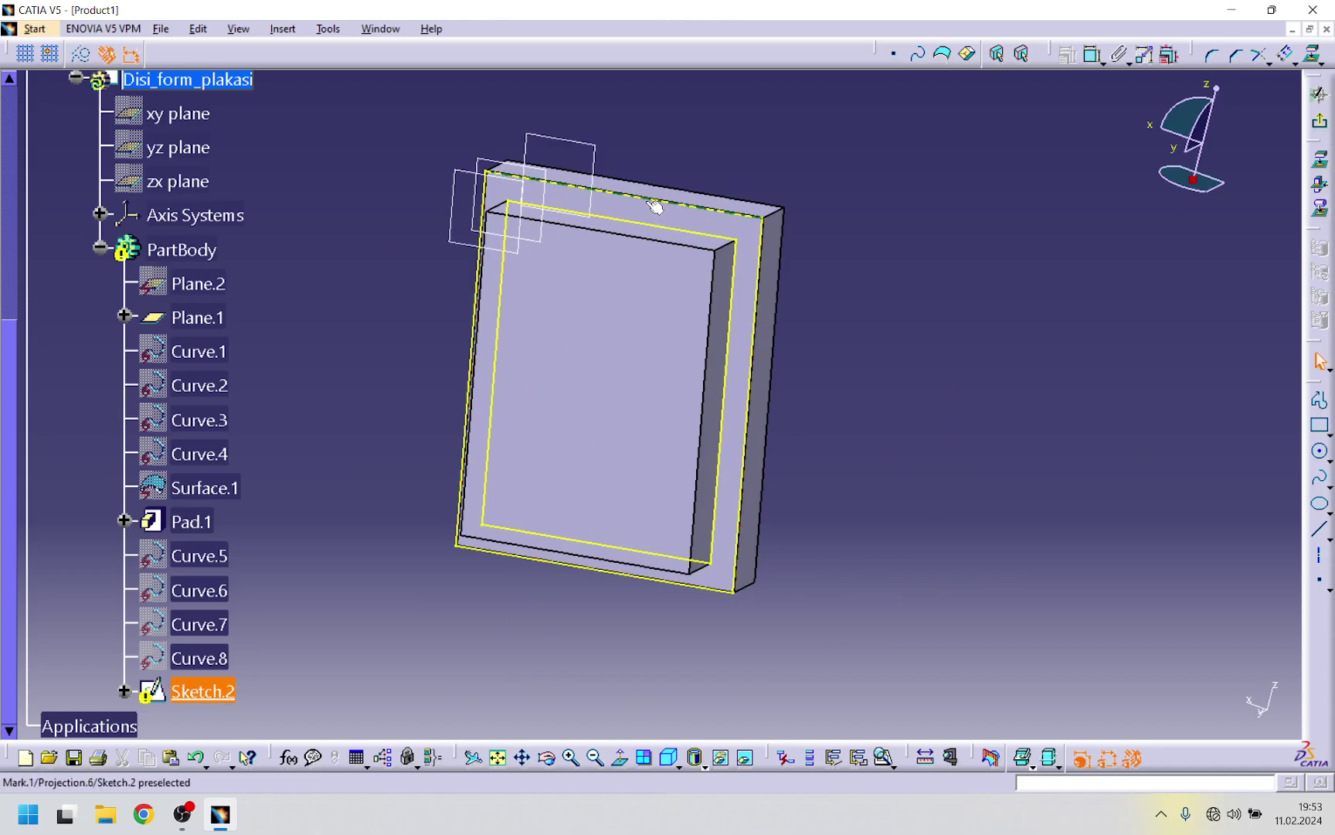
- Delete both closed profiles from Sketch.2, removing the outer one through Sketch Analysis and selecting the remaining inner one directly
left_click(329, 30)
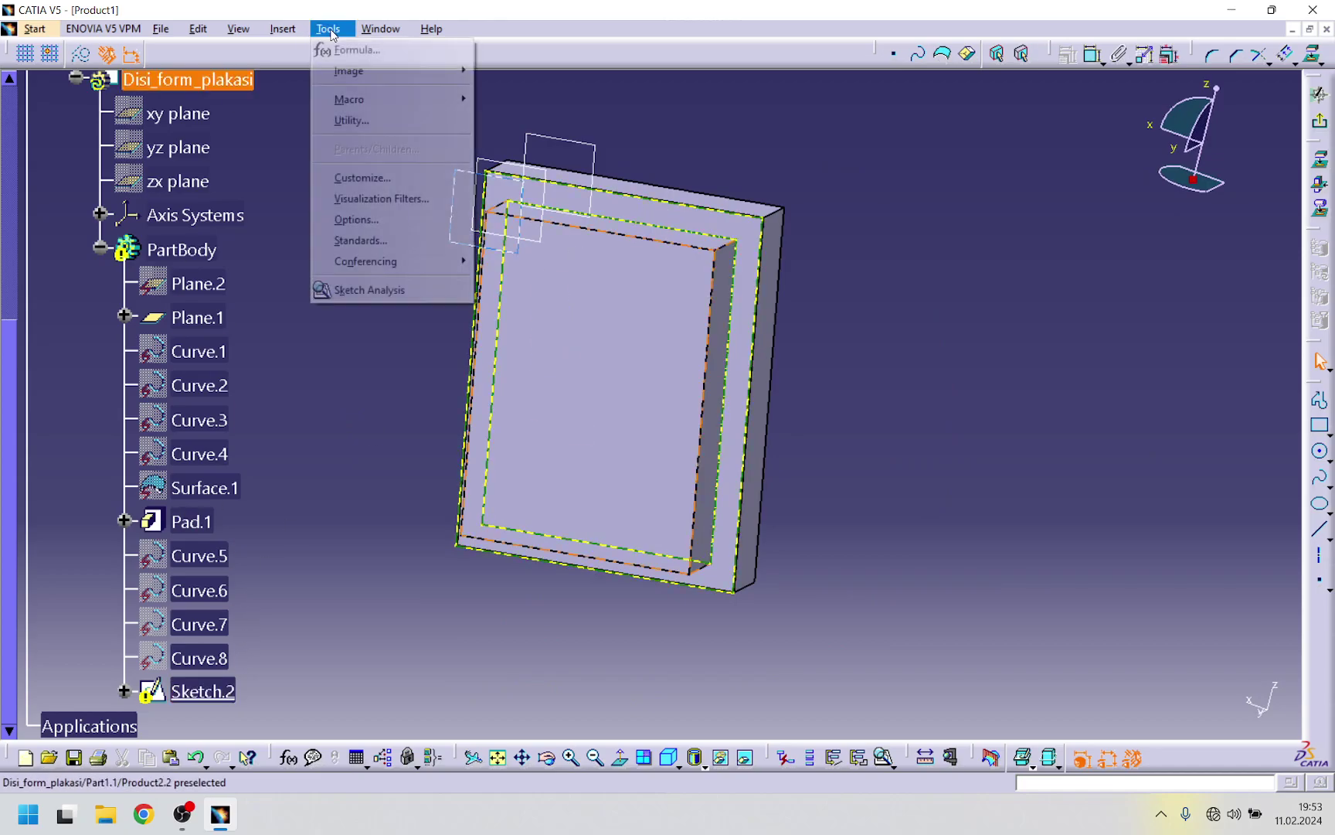
left_click(364, 290)
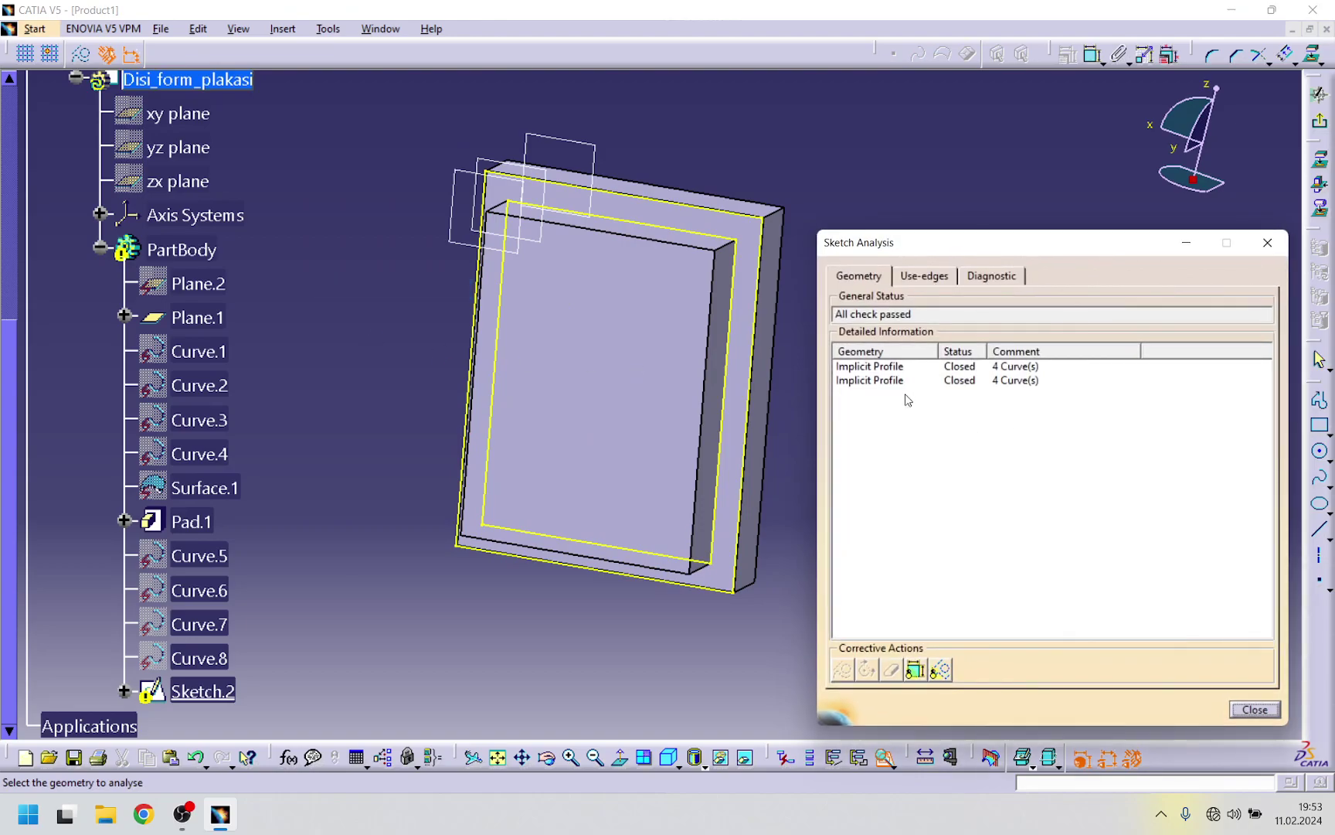
left_click(876, 368)
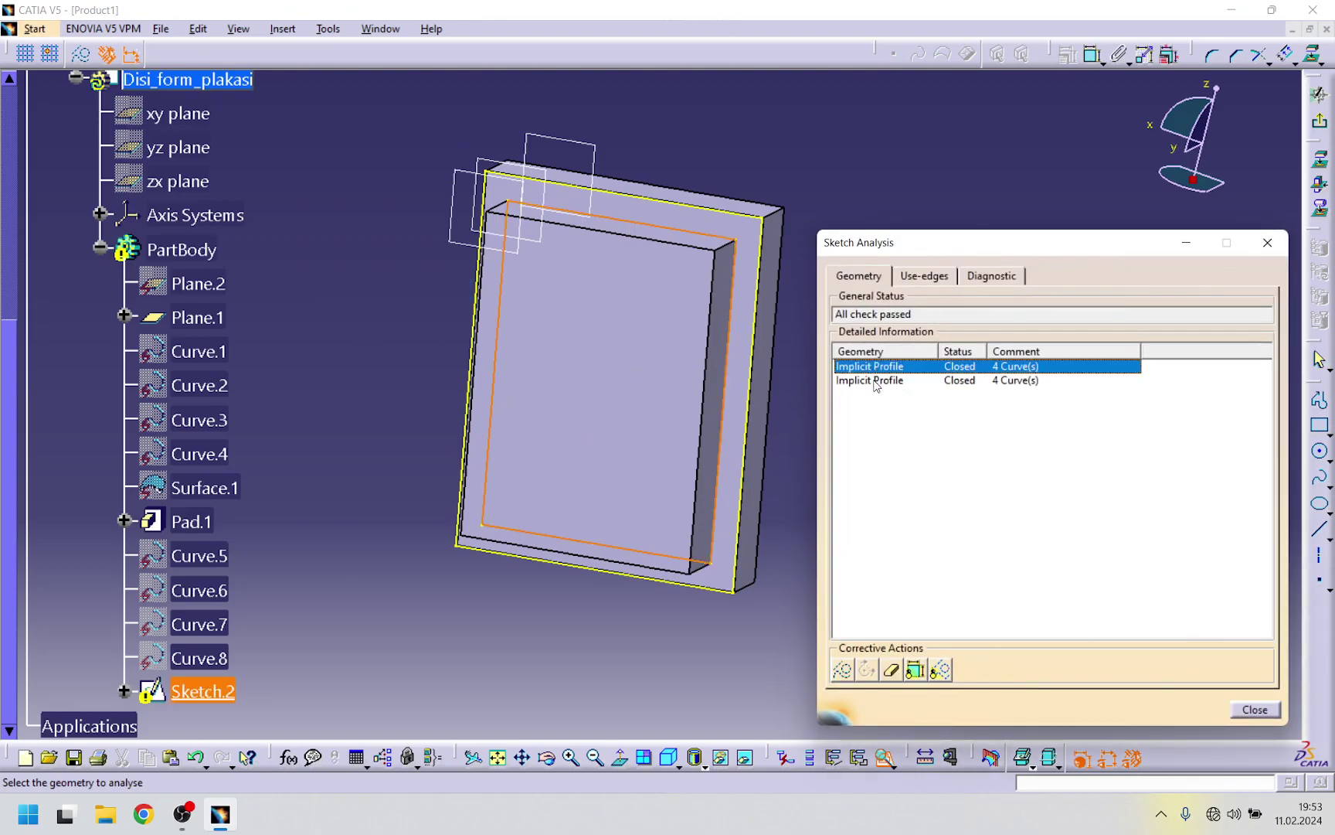
left_click(876, 381)
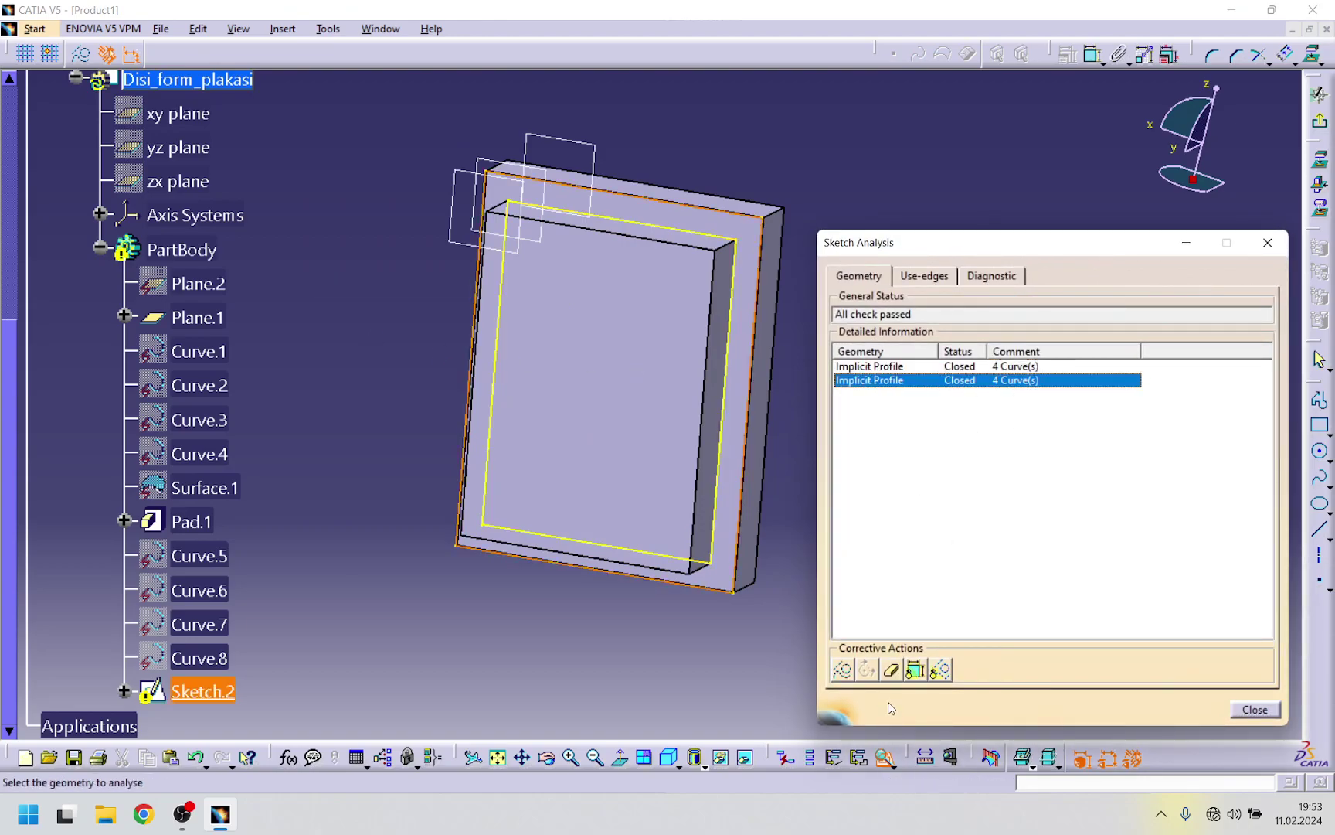
left_click(891, 670)
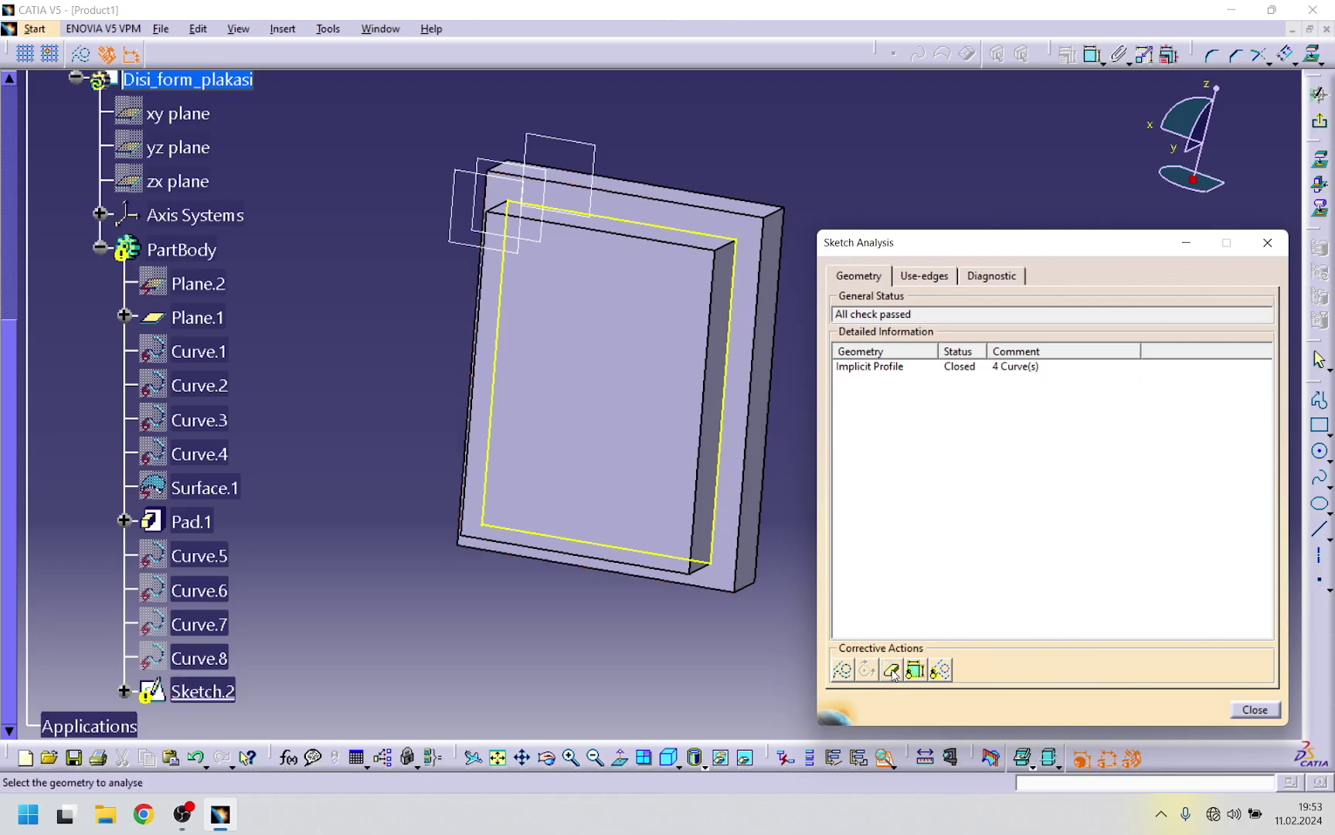
left_click(1256, 710)
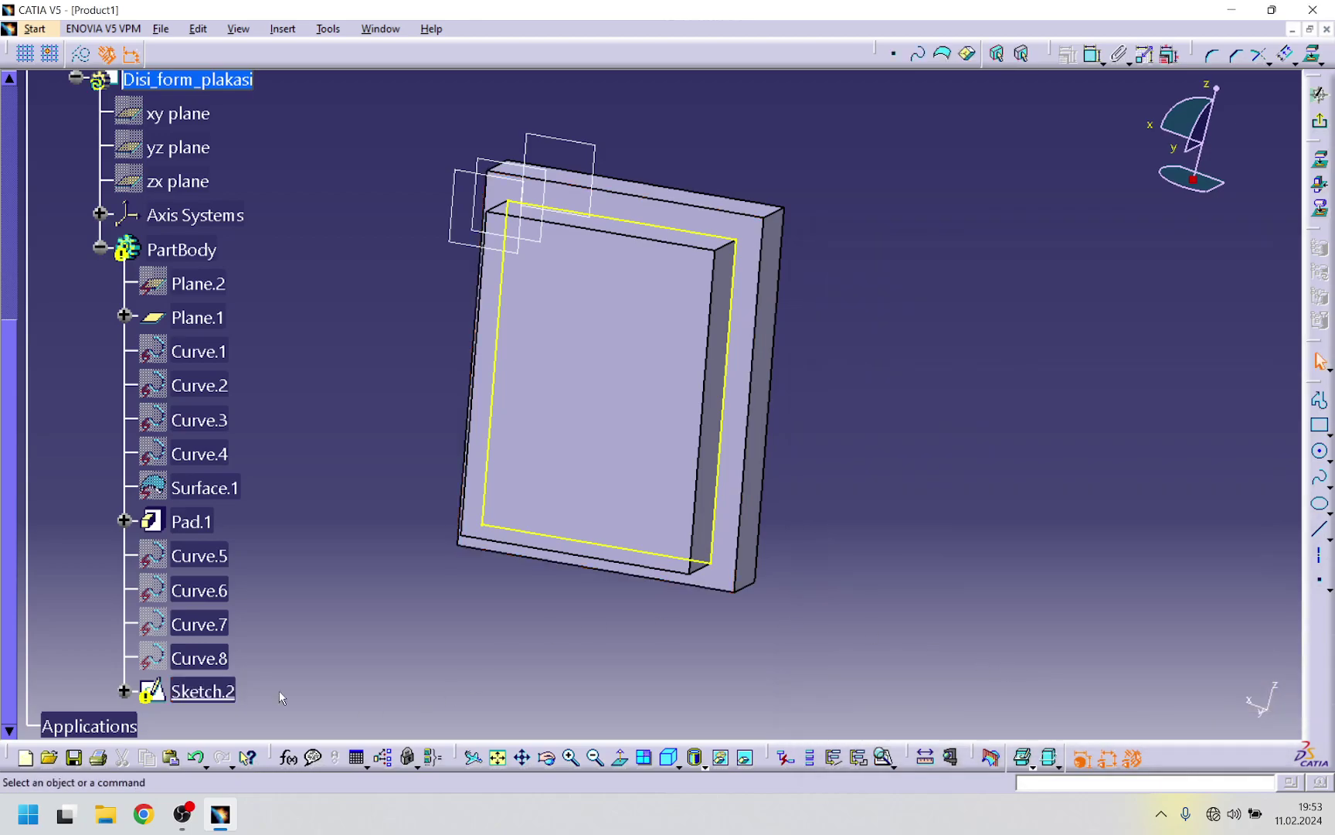
left_click_drag(388, 119, 935, 623)
left_click(939, 623)
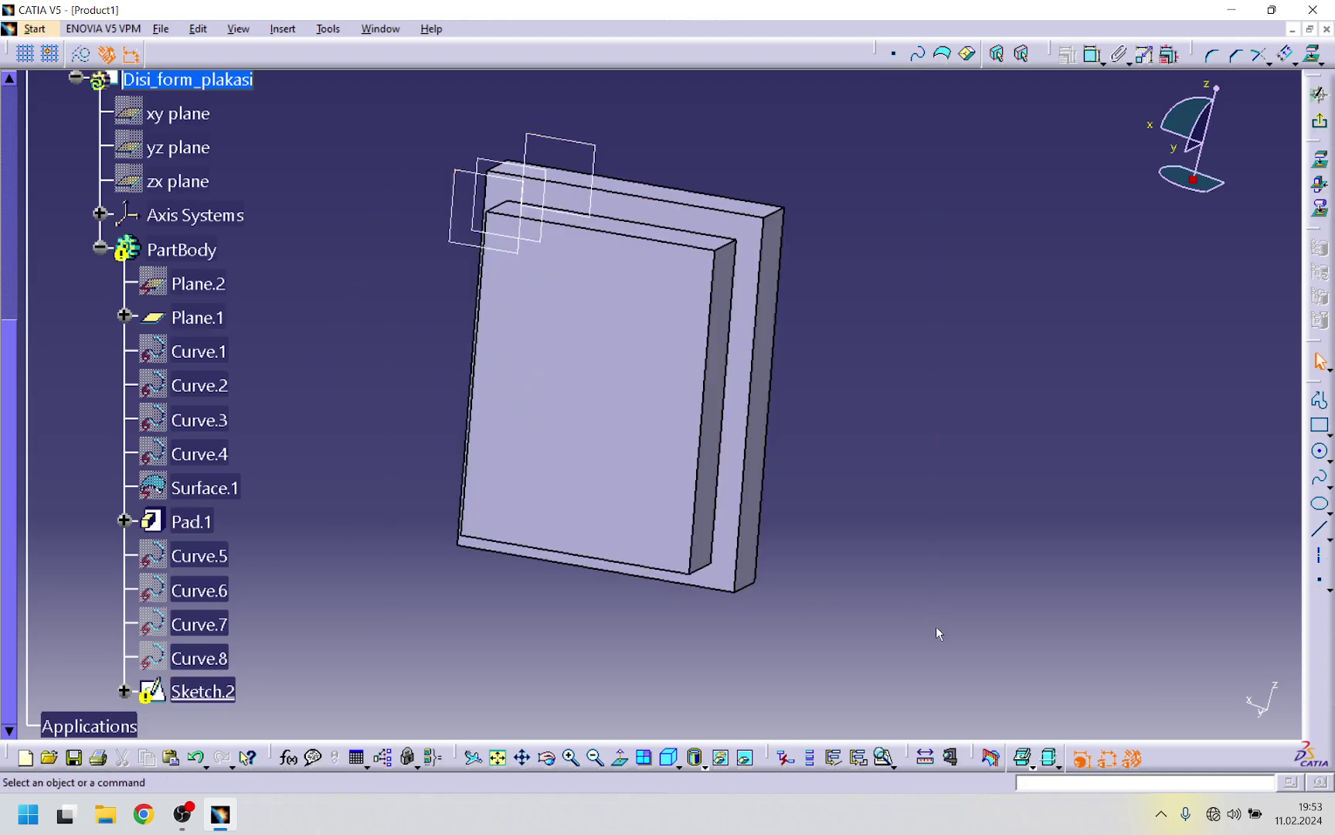
- Offset the outline of the smaller raised Pad.1 face outward in the sketch, beyond the edges of the larger plate
left_click(1288, 55)
left_click(660, 303)
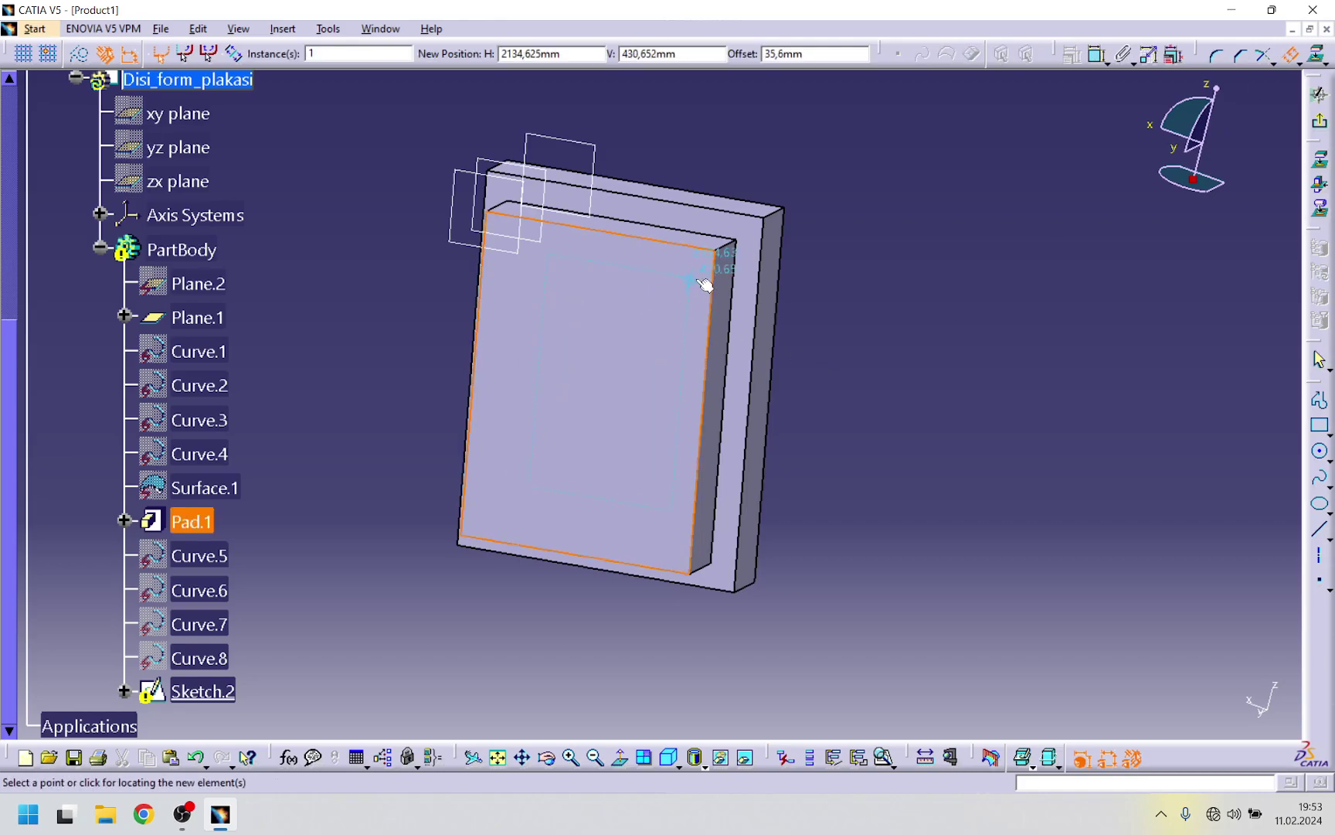
left_click(787, 274)
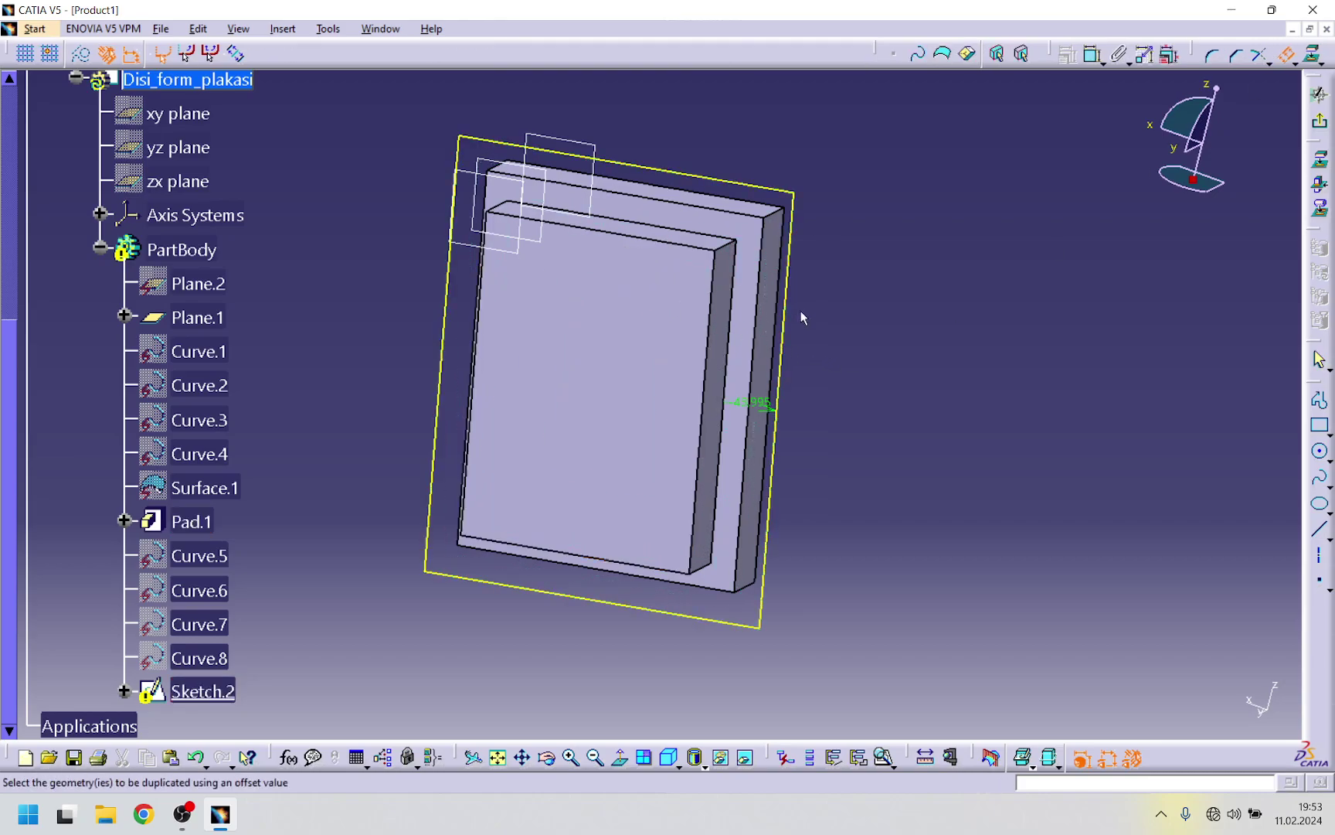
- Set the offset of the sketch outline taken from the smaller block to 0 mm
double_click(761, 410)
type("0")
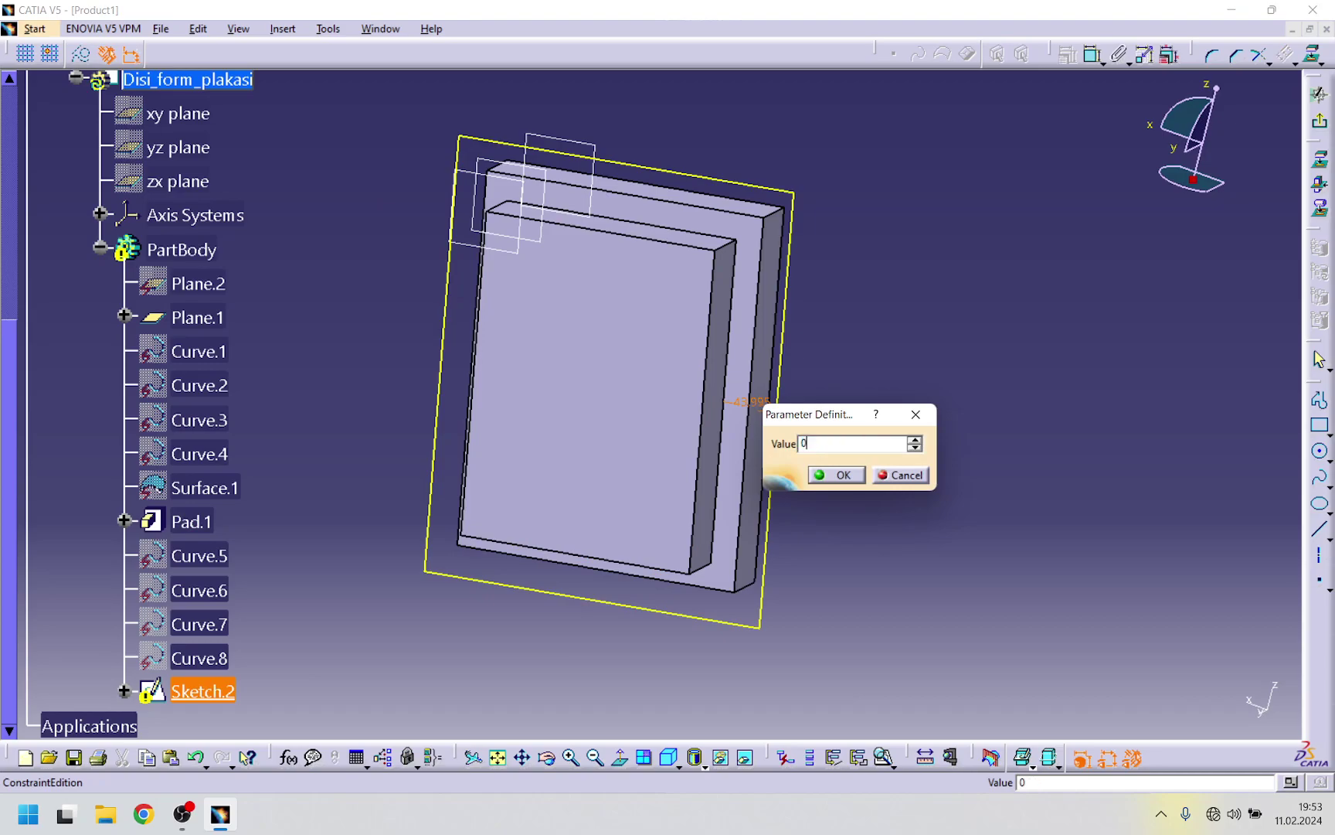
key("Return")
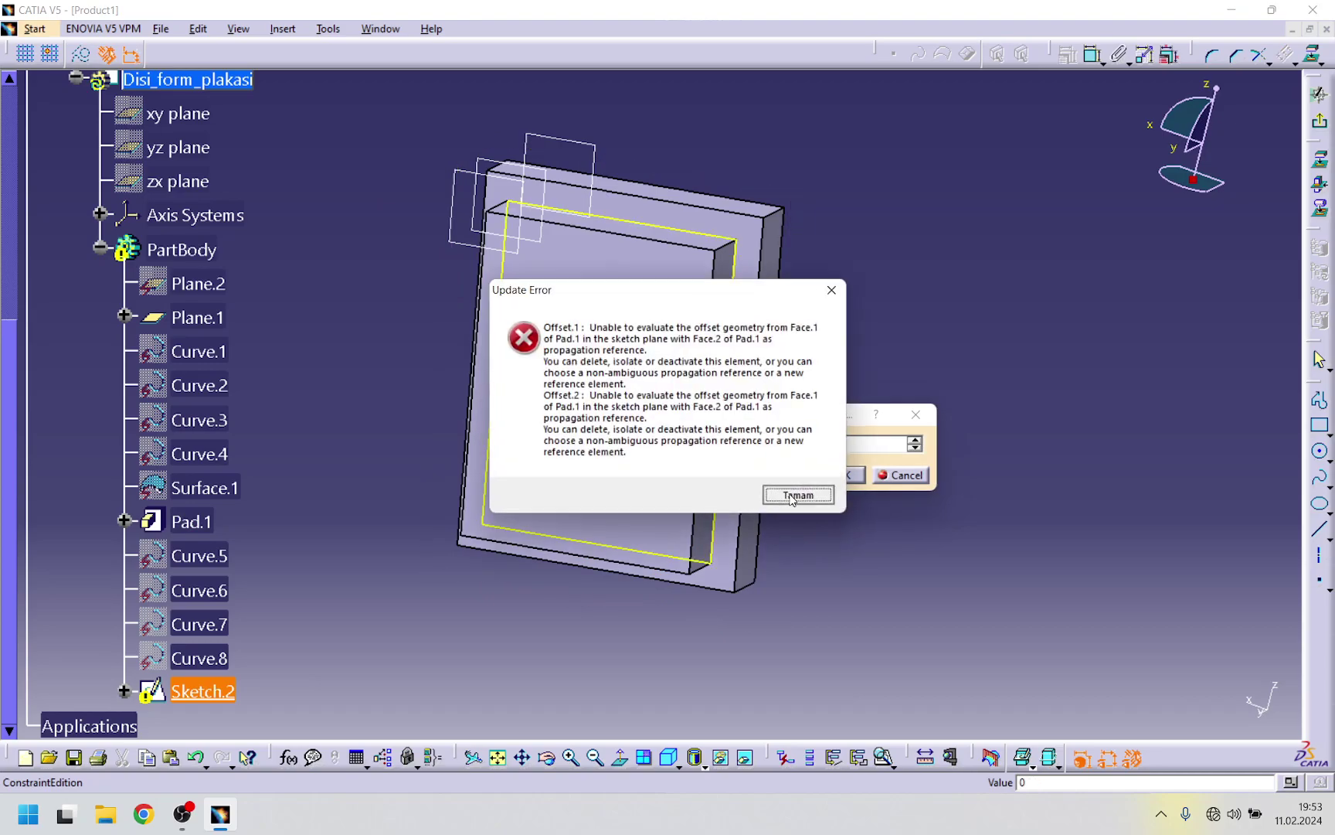
left_click(792, 498)
left_click(836, 476)
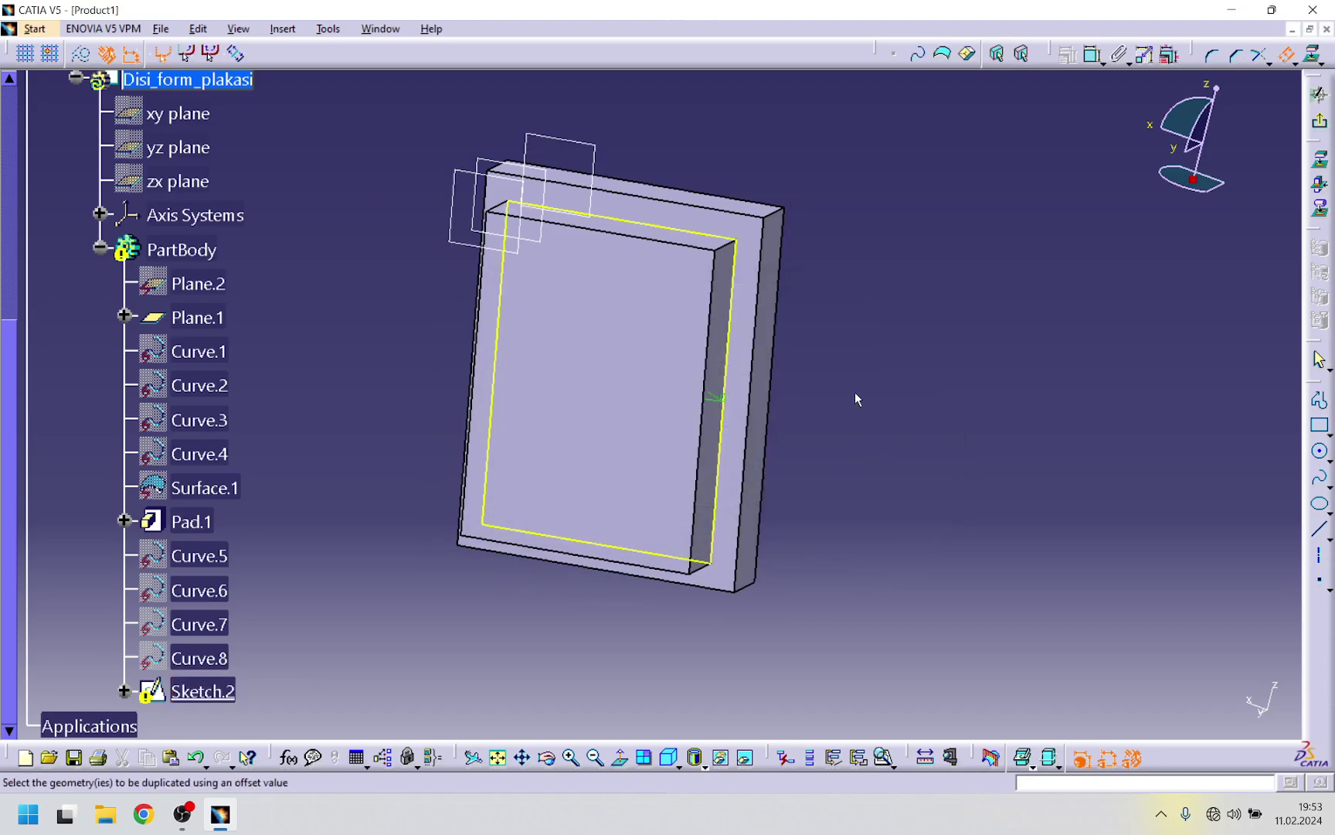
- Add an offset outline from the larger plate's face to the sketch and set its offset to 0 mm
left_click(741, 229)
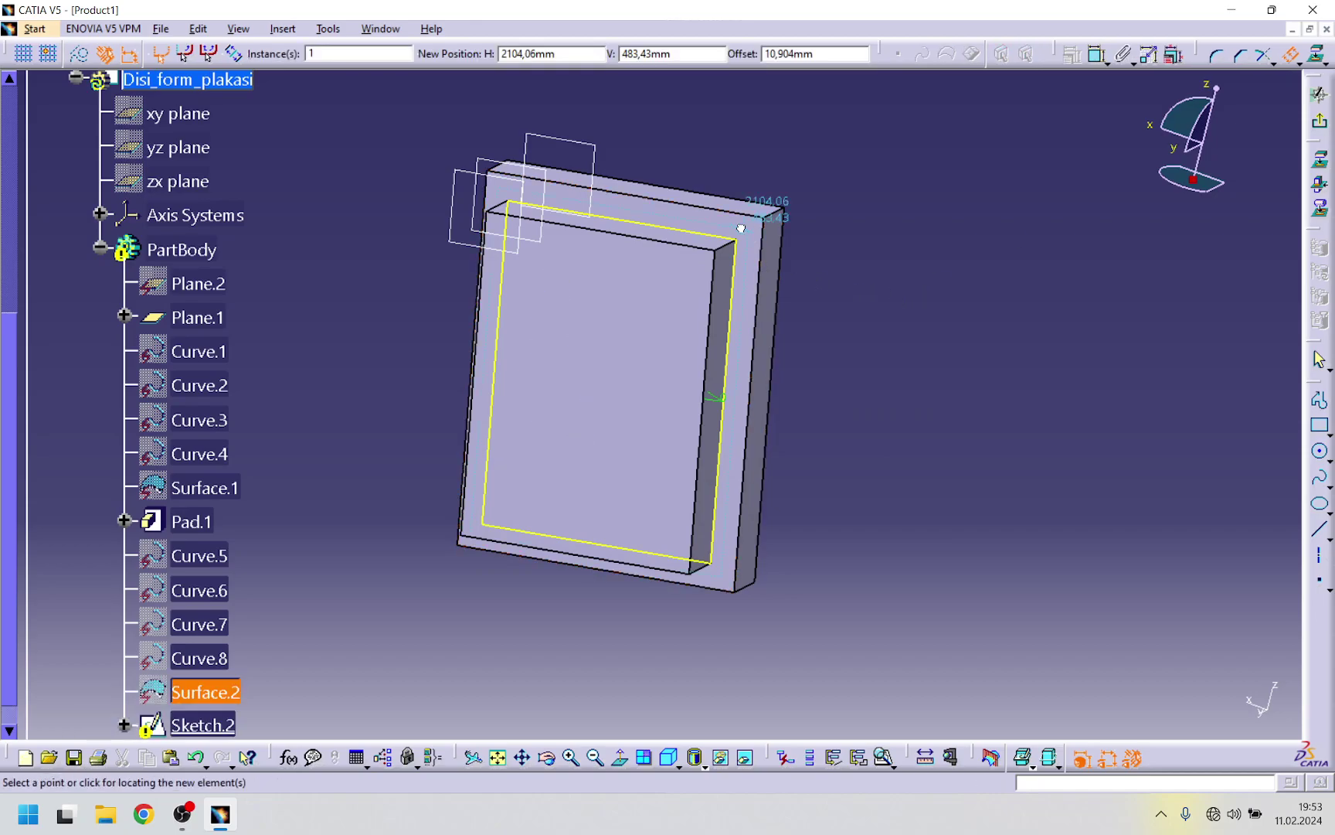
left_click(838, 265)
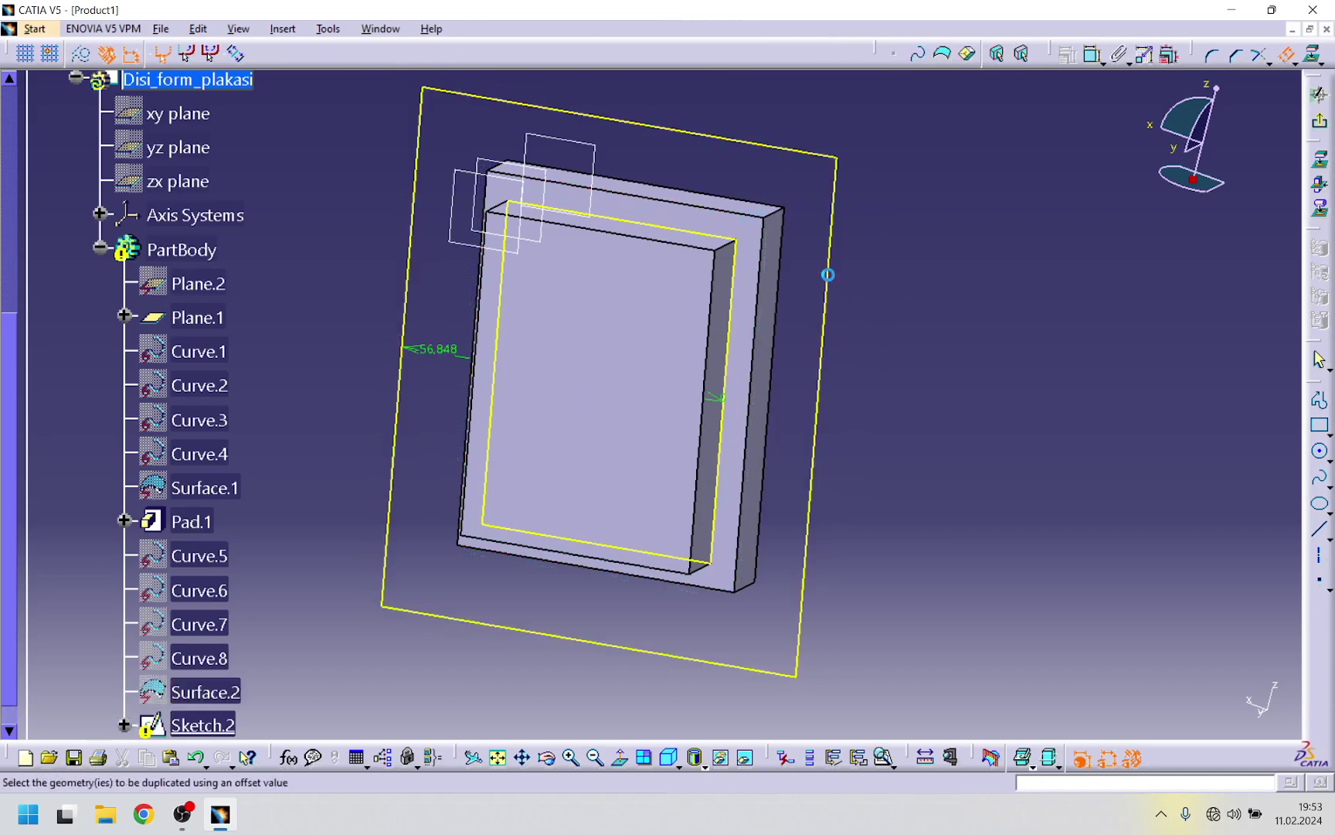
double_click(439, 352)
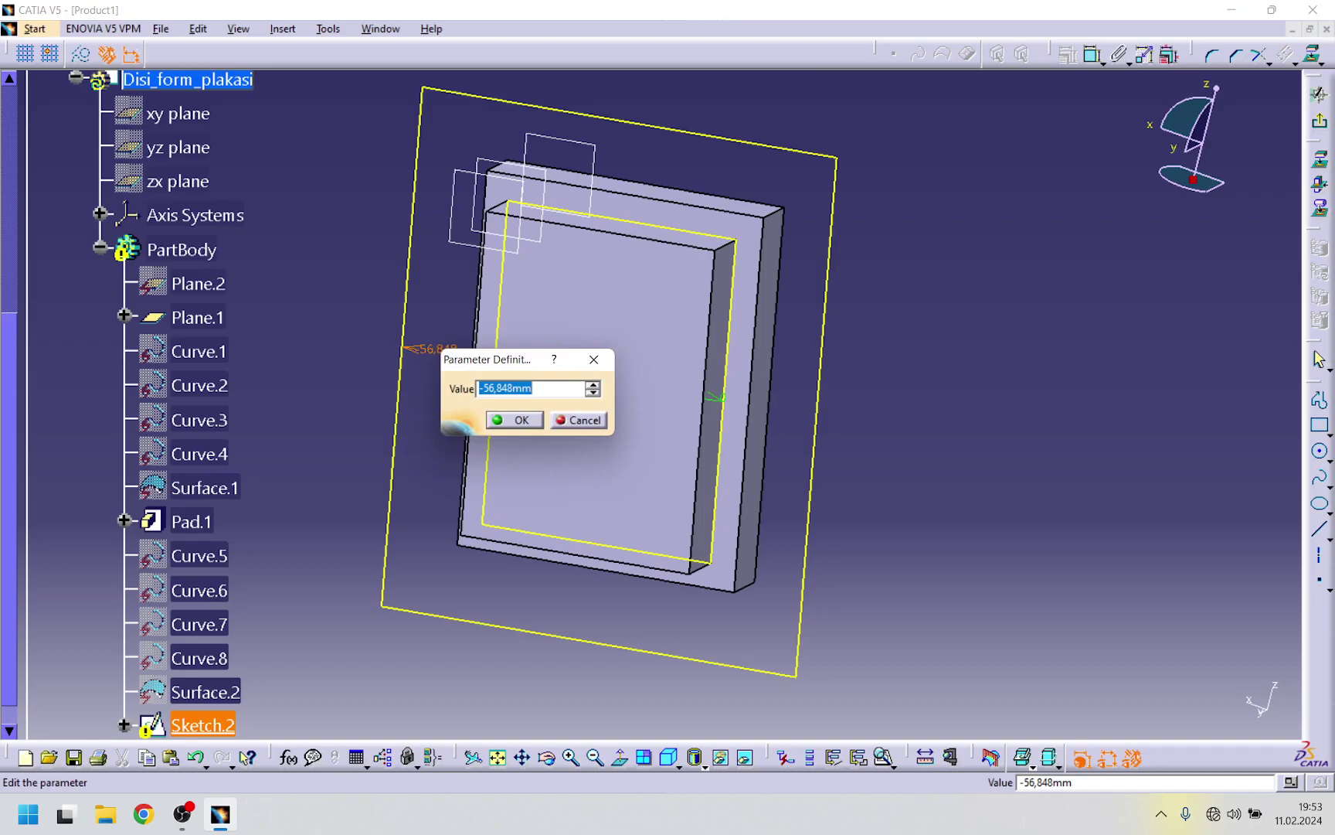
type("0")
key("Return")
left_click(784, 493)
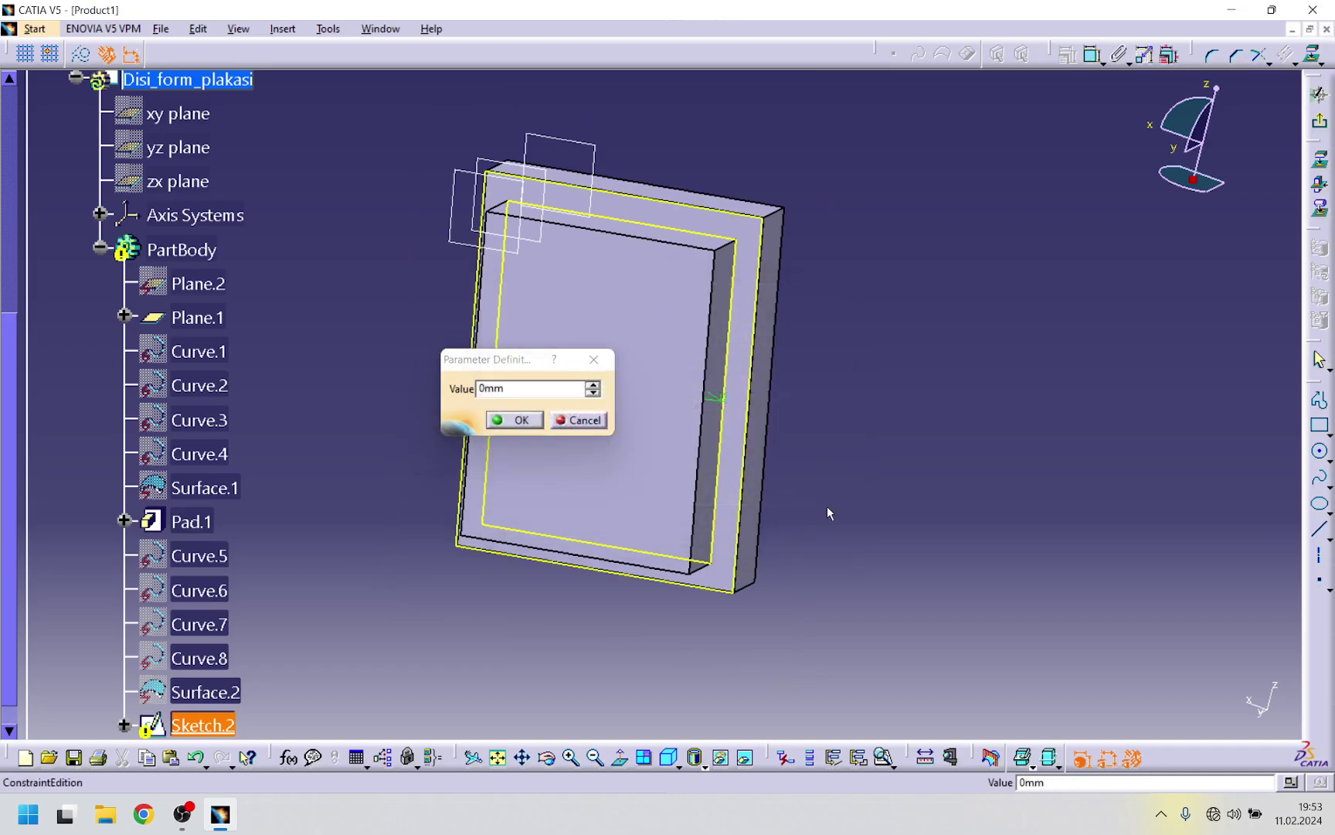
left_click(503, 419)
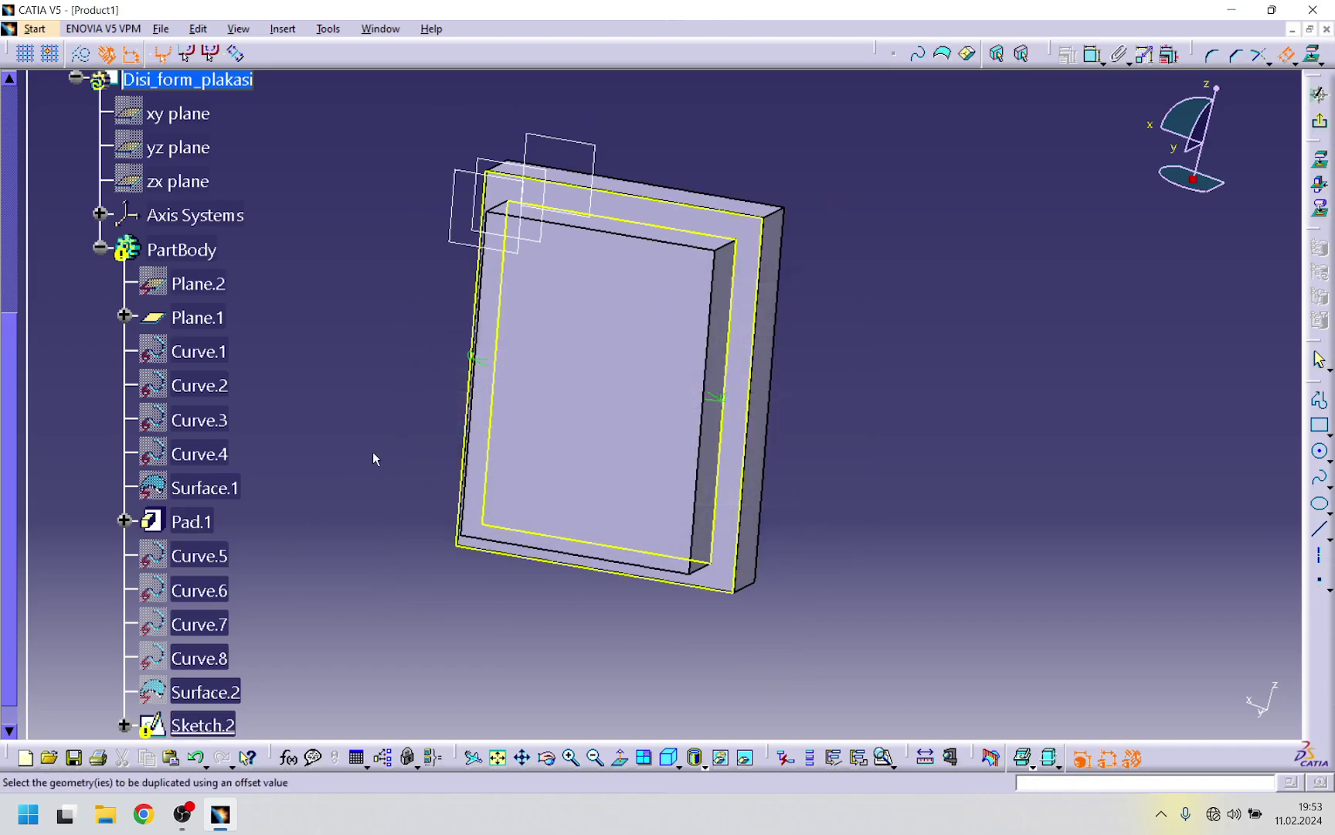
- Leave the sketch and delete Sketch.2 from the Disi_form_plakasi part body
left_click(1320, 94)
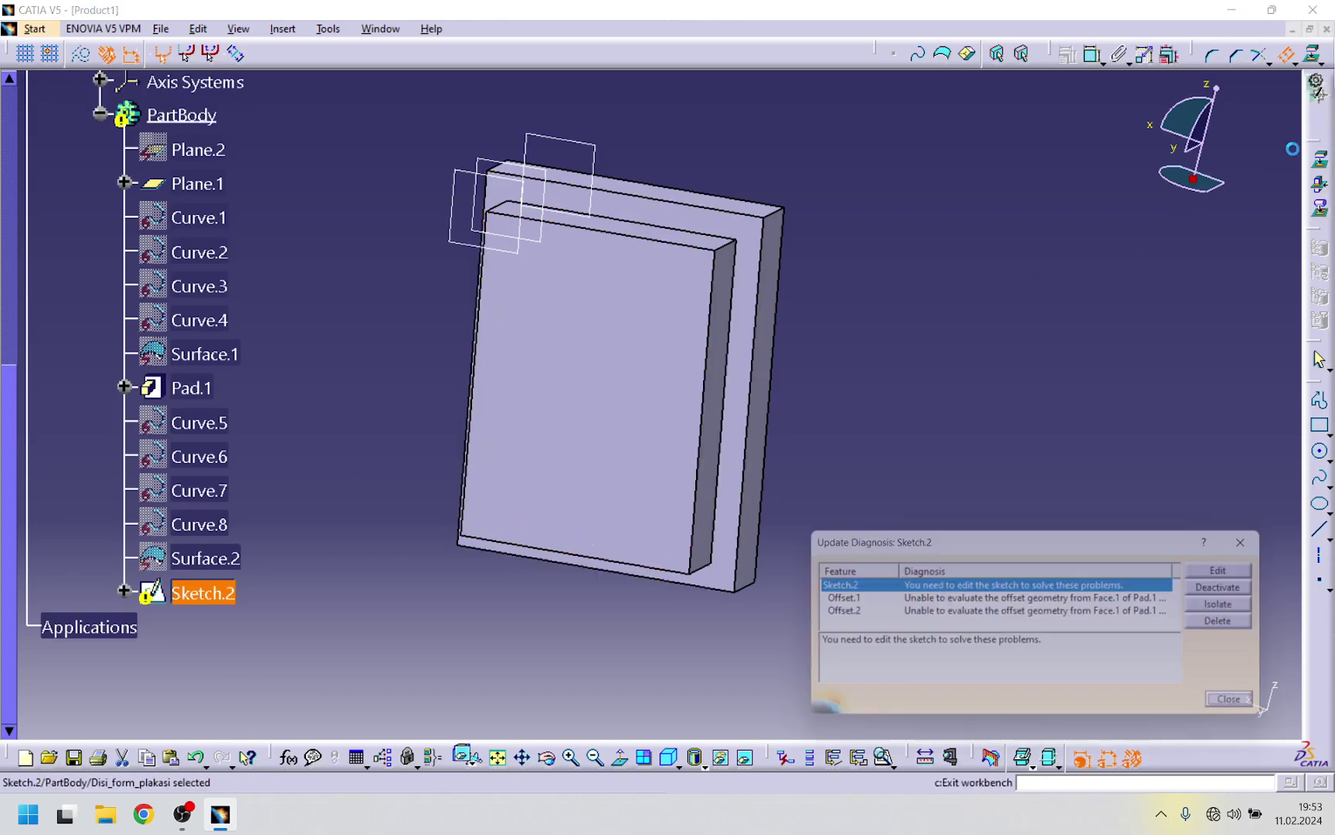
left_click(1252, 709)
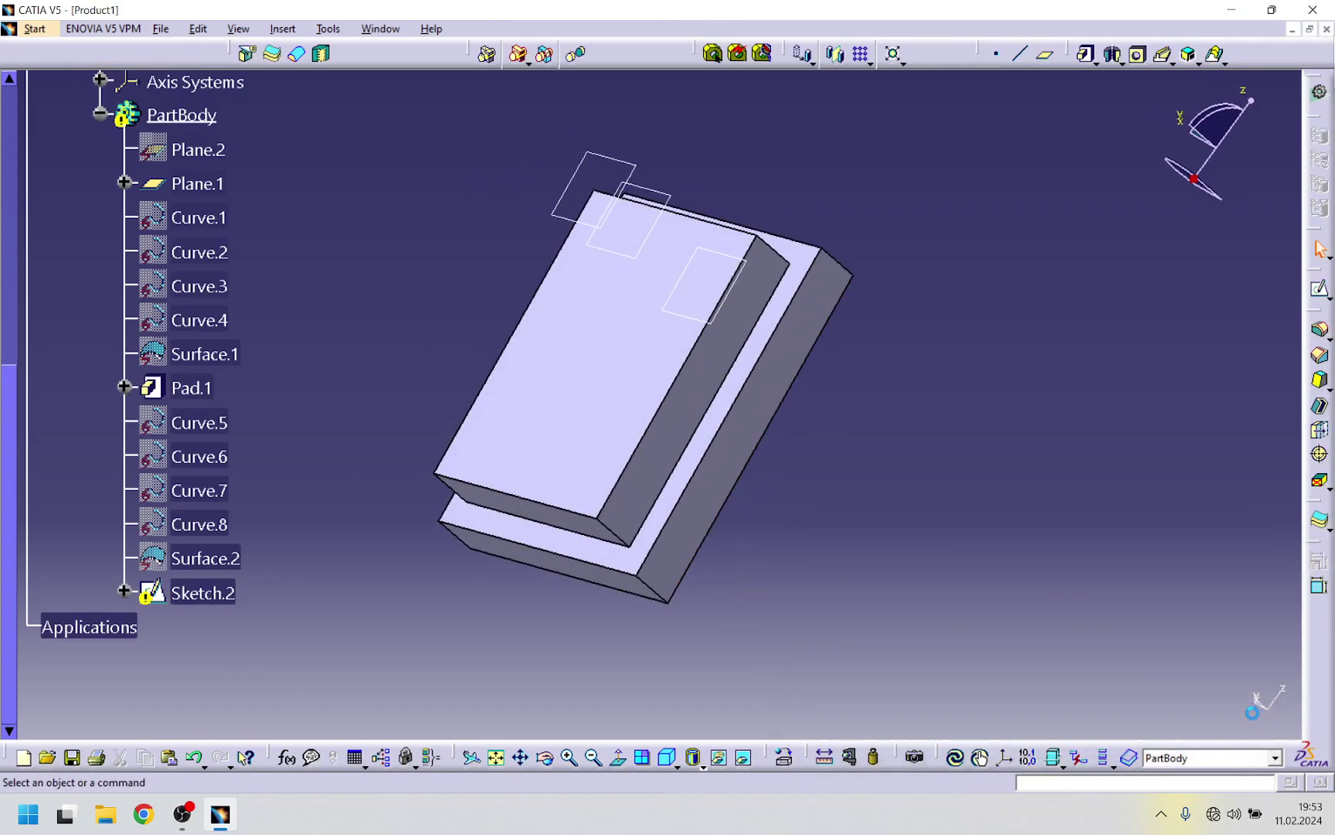
left_click(203, 597)
right_click(205, 599)
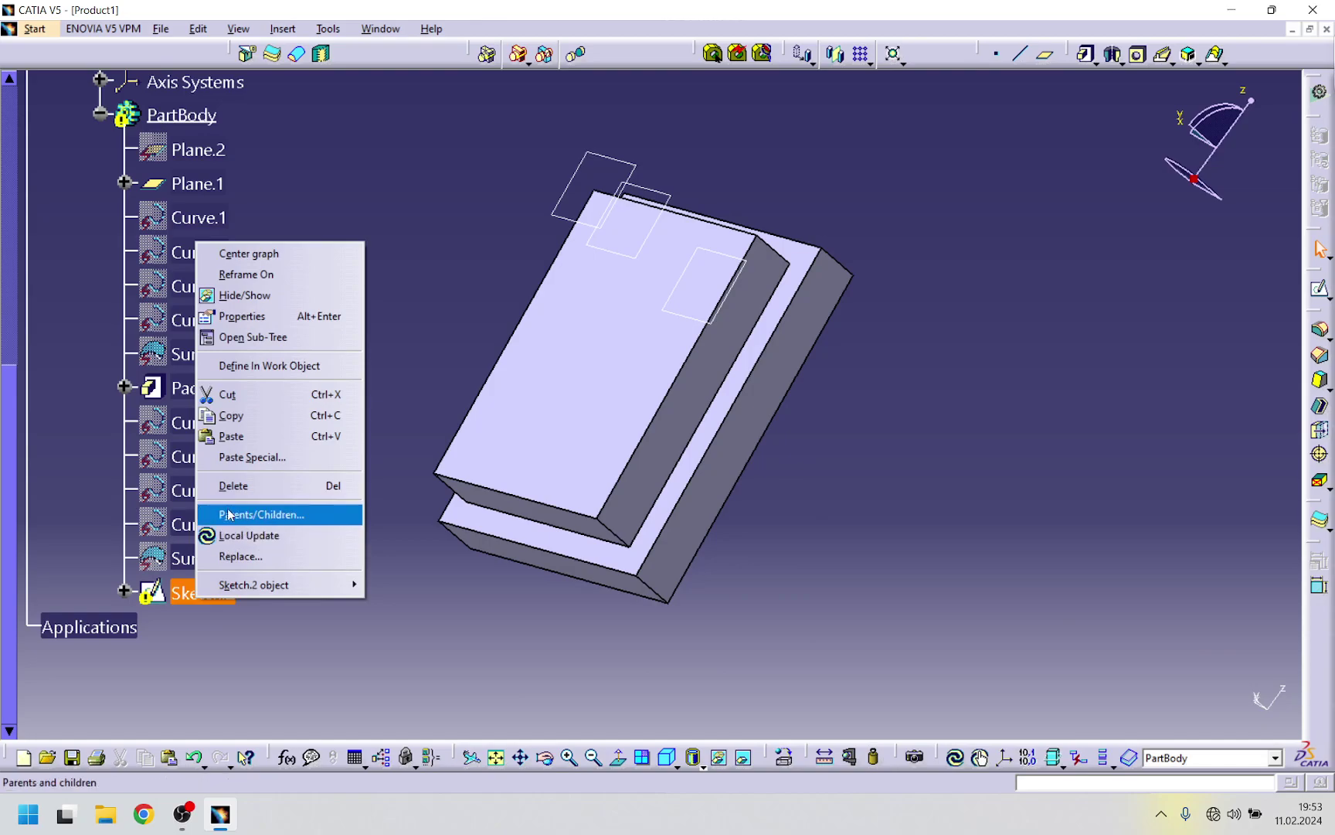
left_click(234, 485)
left_click(1164, 710)
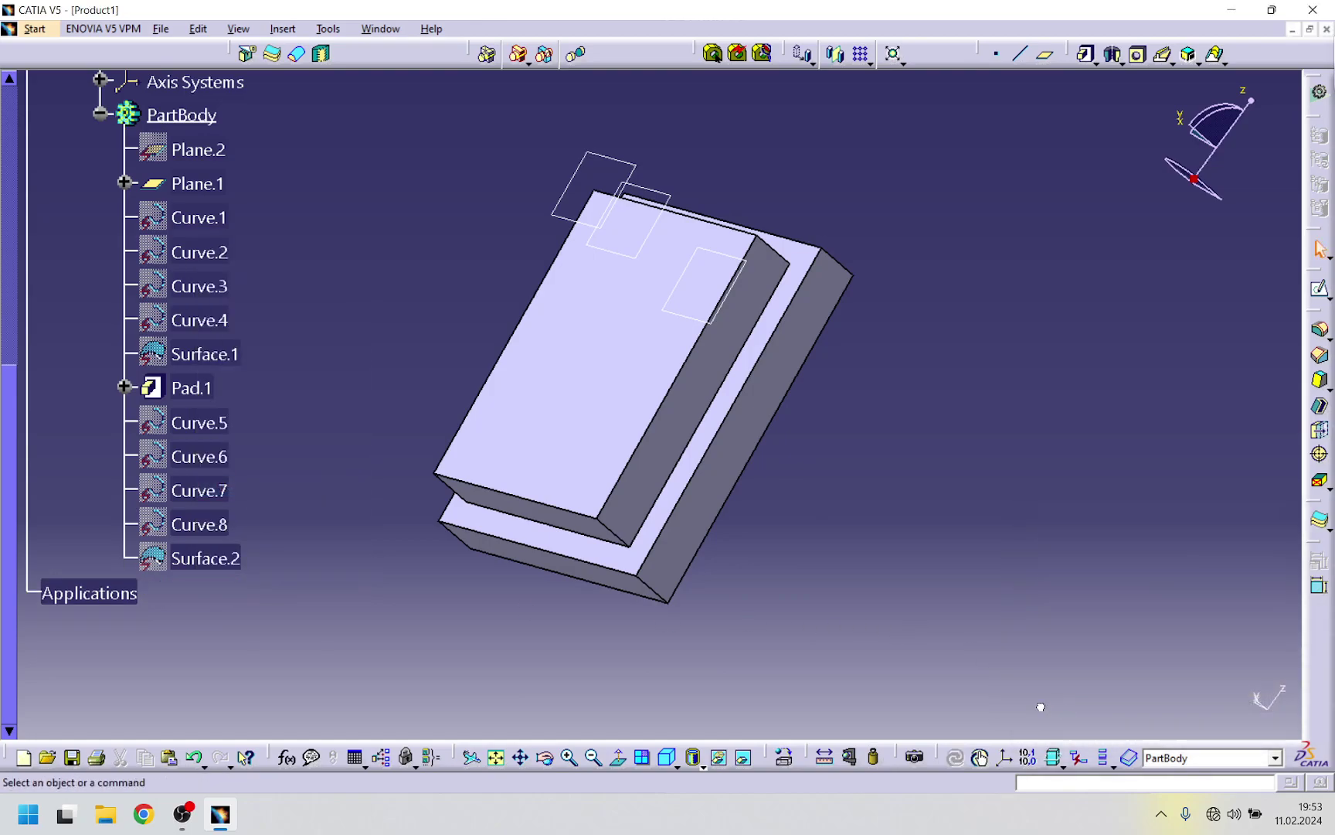
- Delete Surface.2 and Curve.5 through Curve.8 from the part body
left_click(212, 551)
left_click(197, 524, "ctrl")
left_click(197, 490, "ctrl")
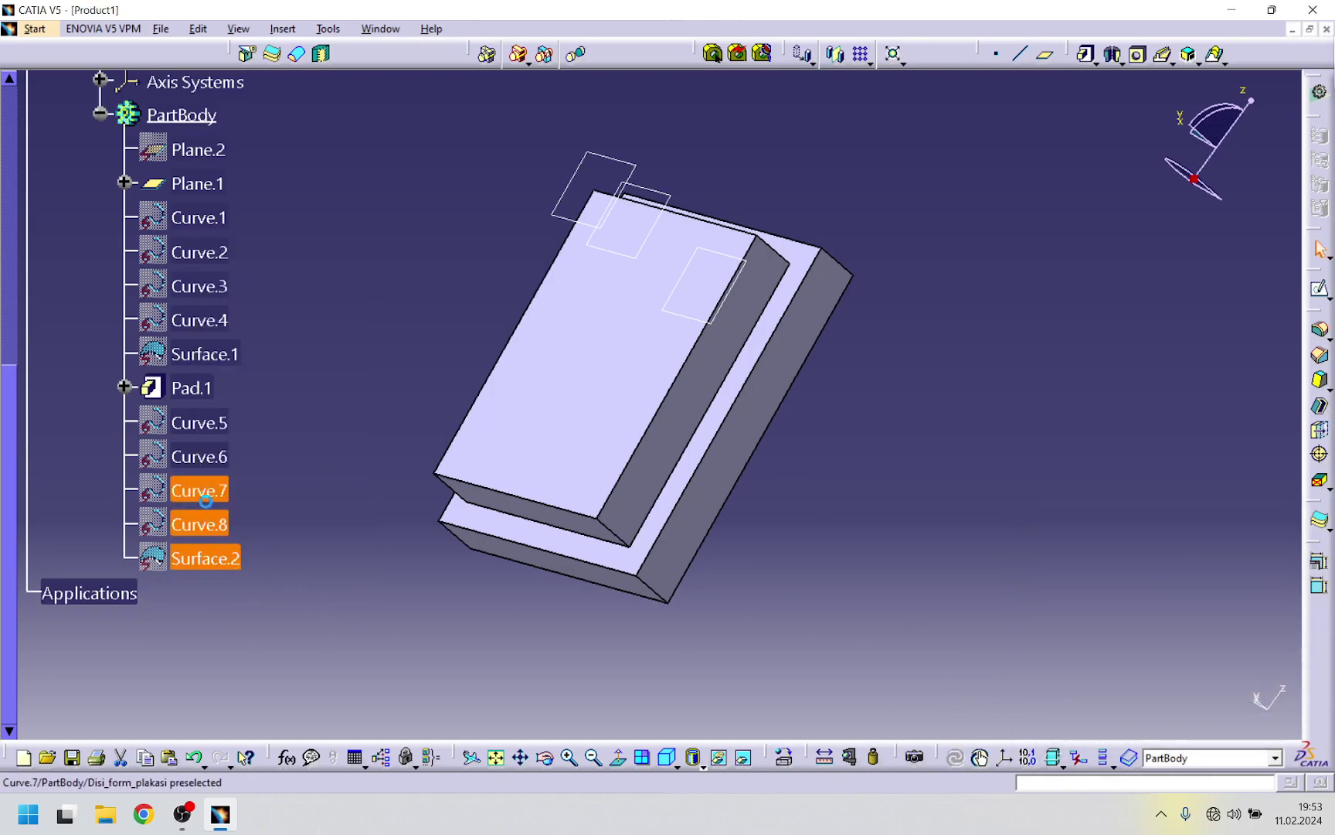
left_click(197, 456, "ctrl")
left_click(194, 422, "ctrl")
right_click(188, 417)
left_click(225, 655)
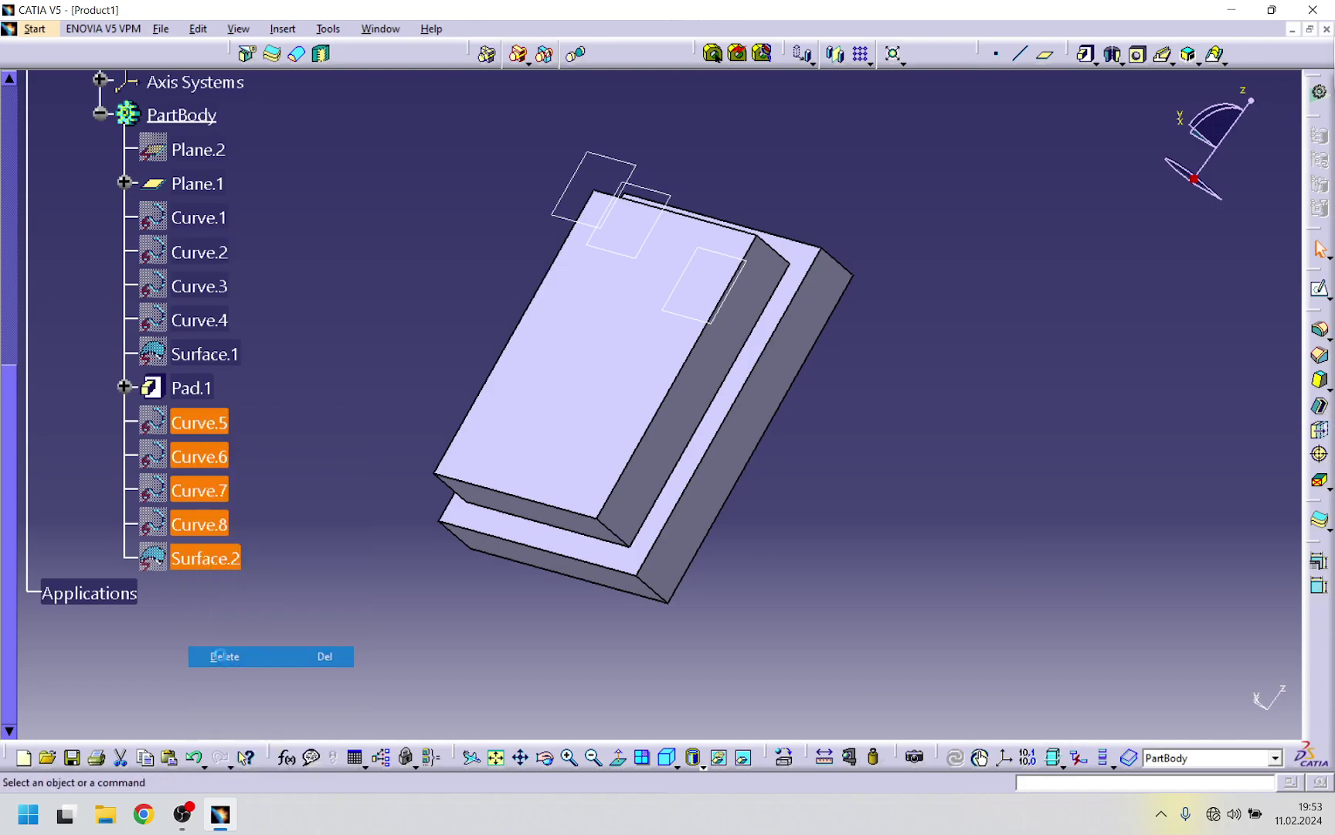
- Create a sketch on the smaller block's front face and offset that face's outline by 0 mm
middle_click_drag(861, 411, 723, 473)
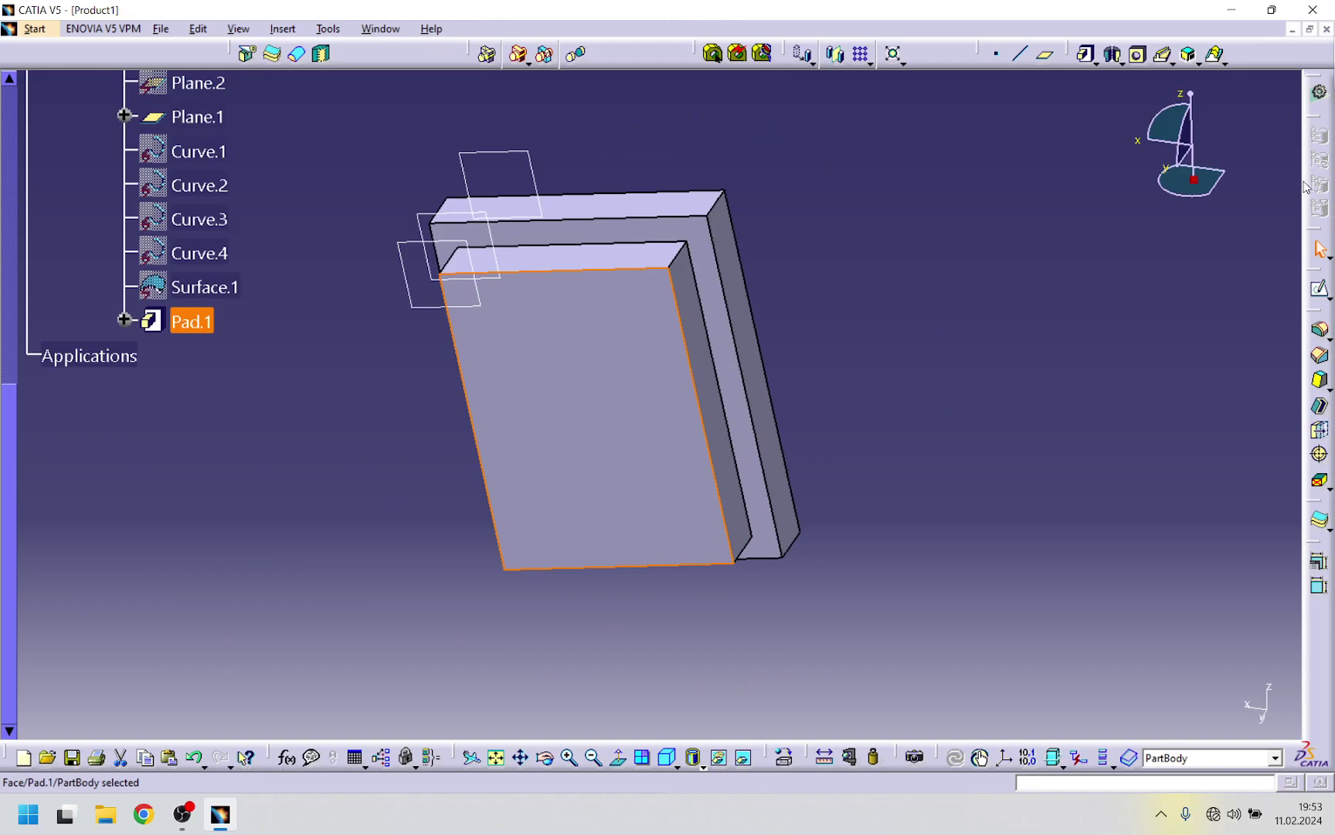
left_click(1319, 289)
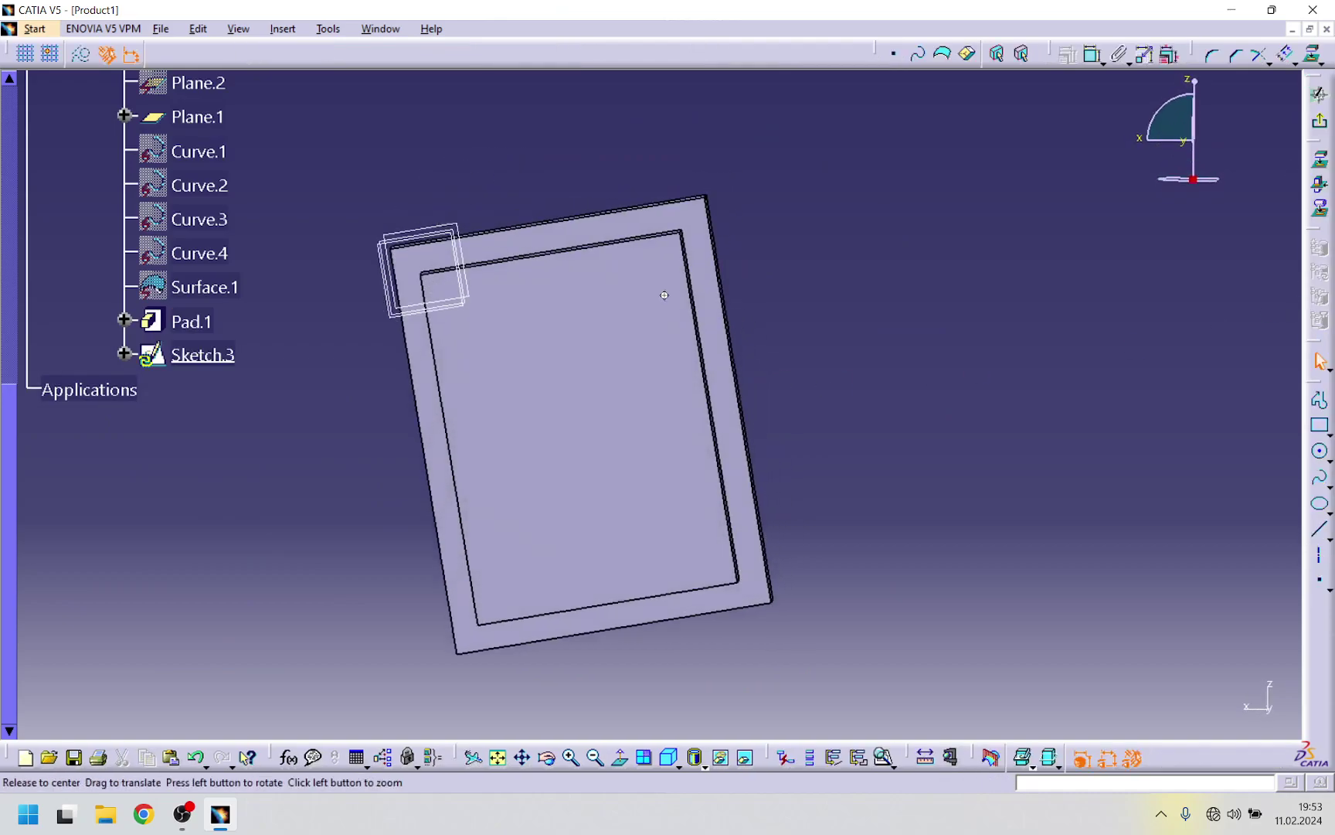
left_click(1288, 54)
left_click(841, 313)
left_click(872, 289)
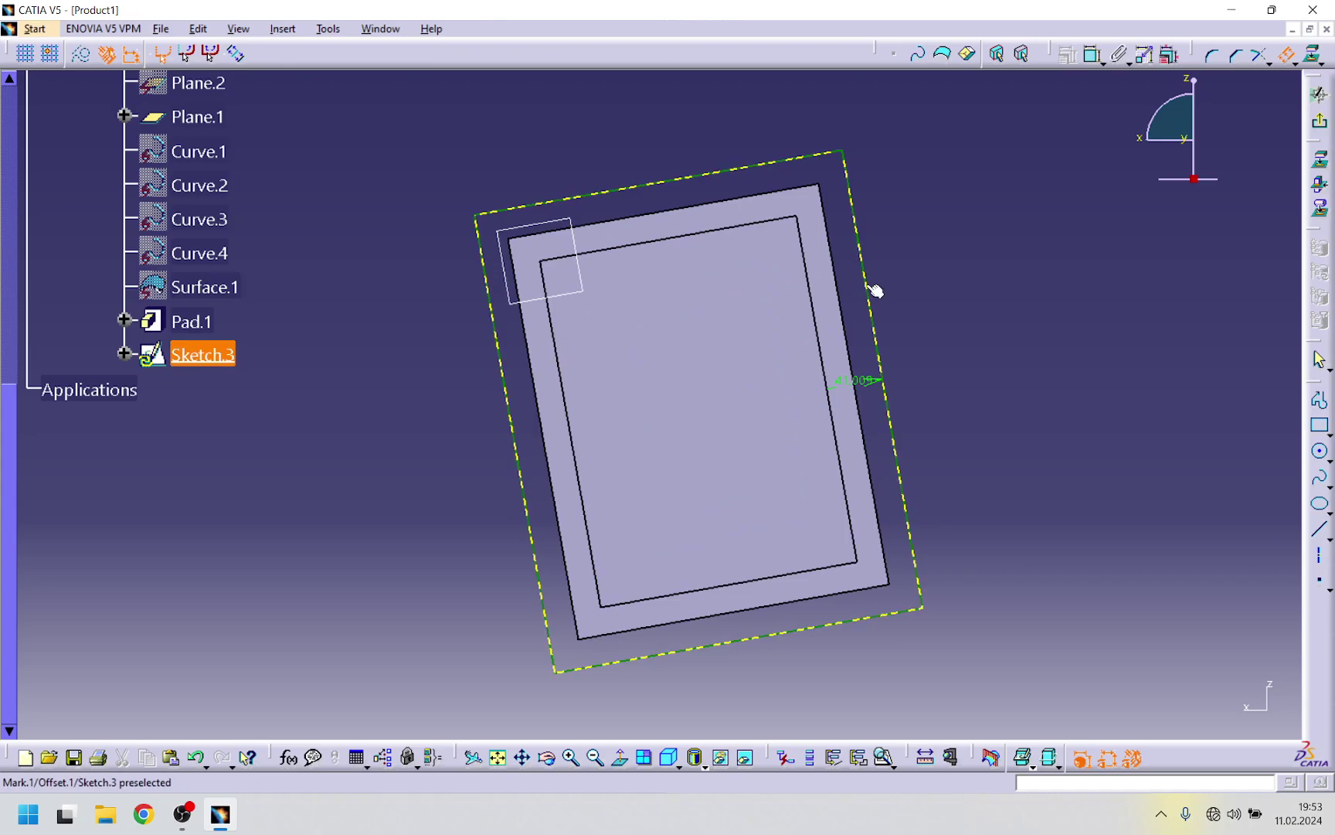
double_click(867, 387)
key("Return")
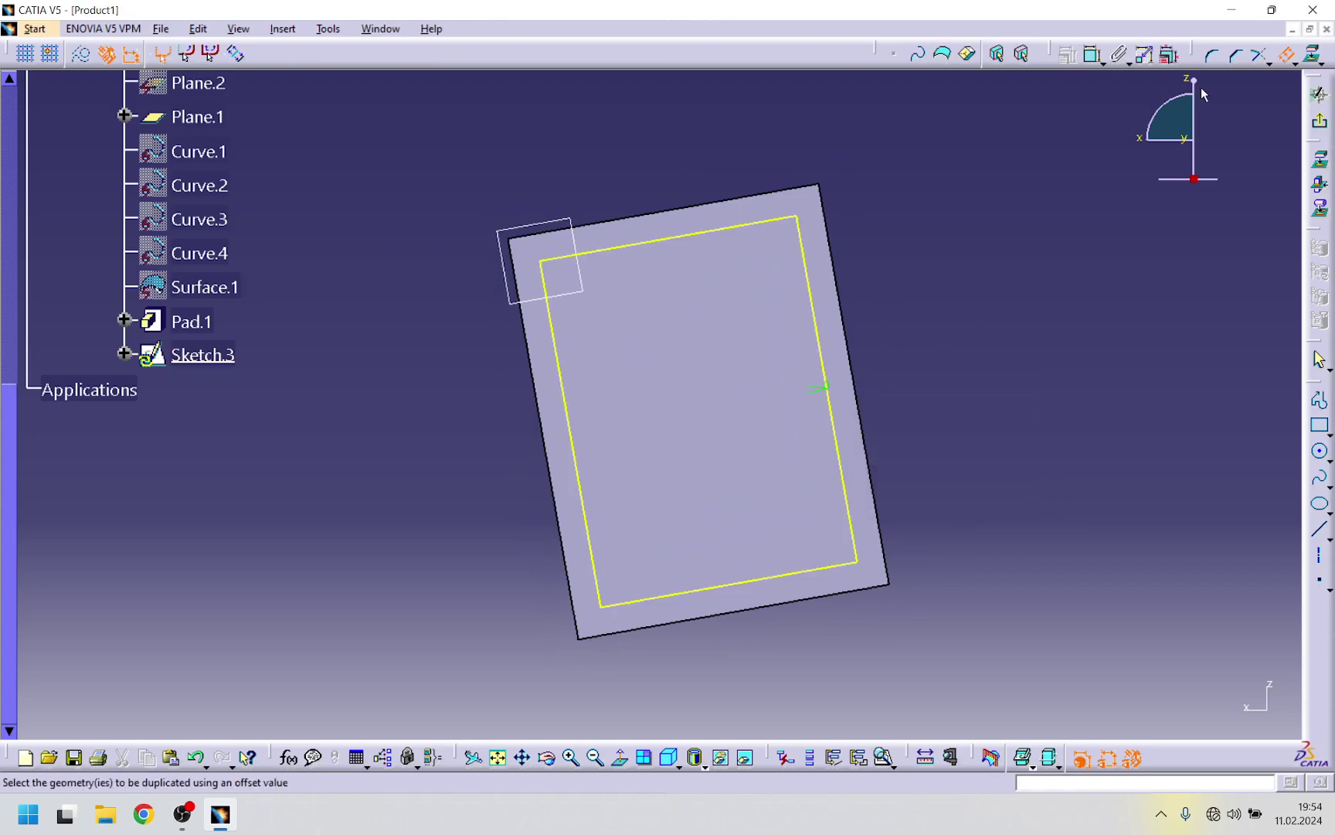
- Offset the larger plate's face outline into the sketch at 0 mm and finish the sketch
left_click(827, 244)
left_click(850, 222)
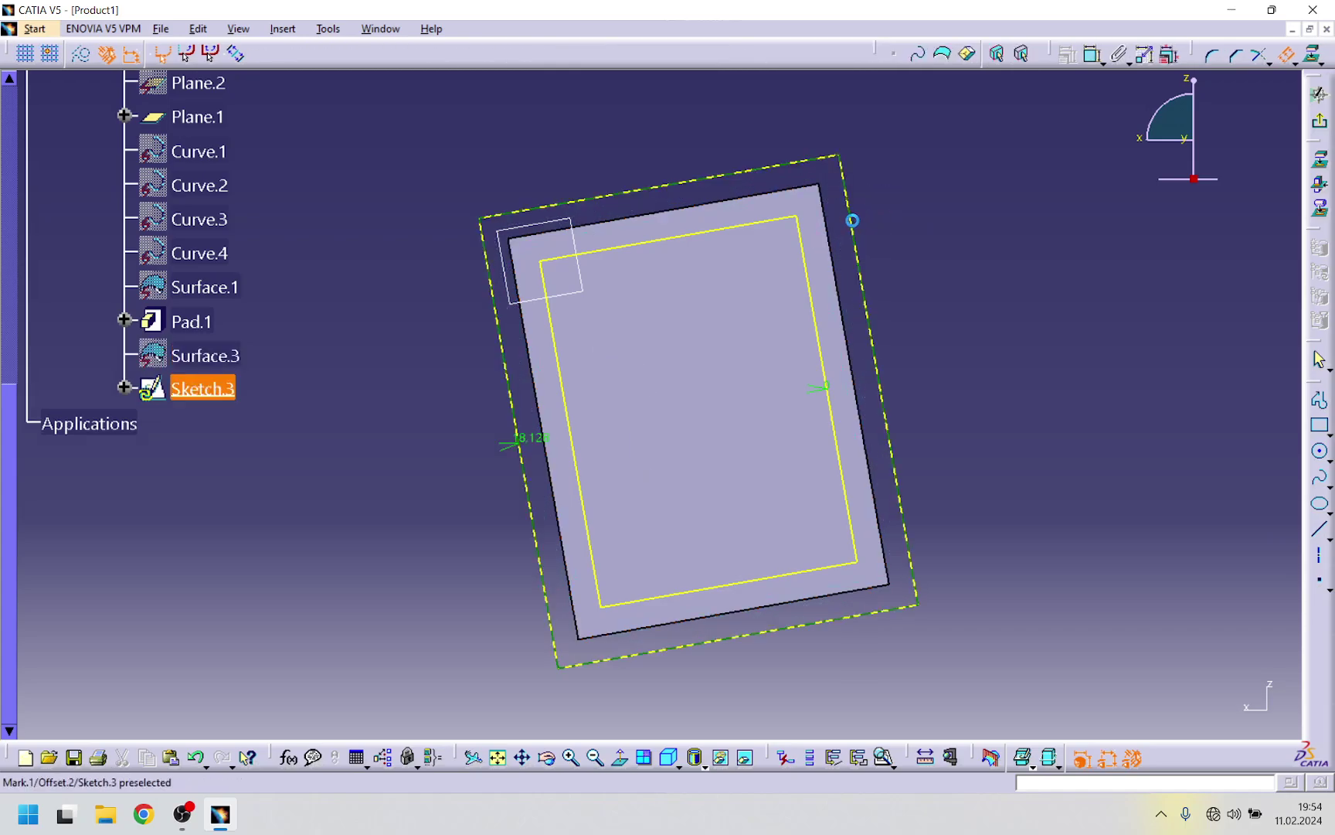
double_click(531, 439)
type("0")
key("Return")
middle_click_drag(888, 376, 680, 371)
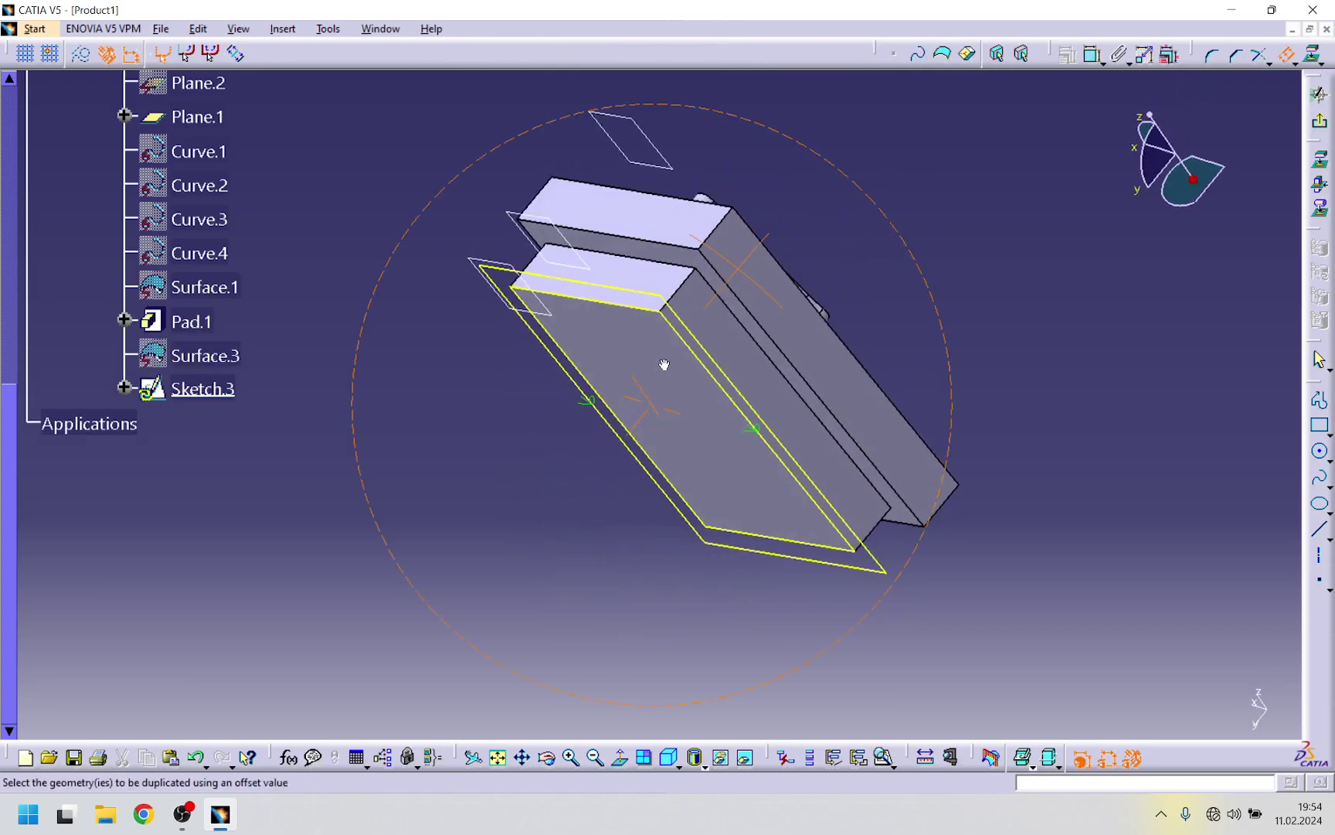
left_click(1320, 127)
- Pad the sketch up to the back face of Pad.1 using the Up to plane limit, hiding Baski_&_siyirici_plakasi for access
mouse_move(1162, 256)
middle_mouse_down()
mouse_move(775, 328)
mouse_move(733, 369)
mouse_move(1103, 90)
middle_mouse_up()
left_click(1086, 54)
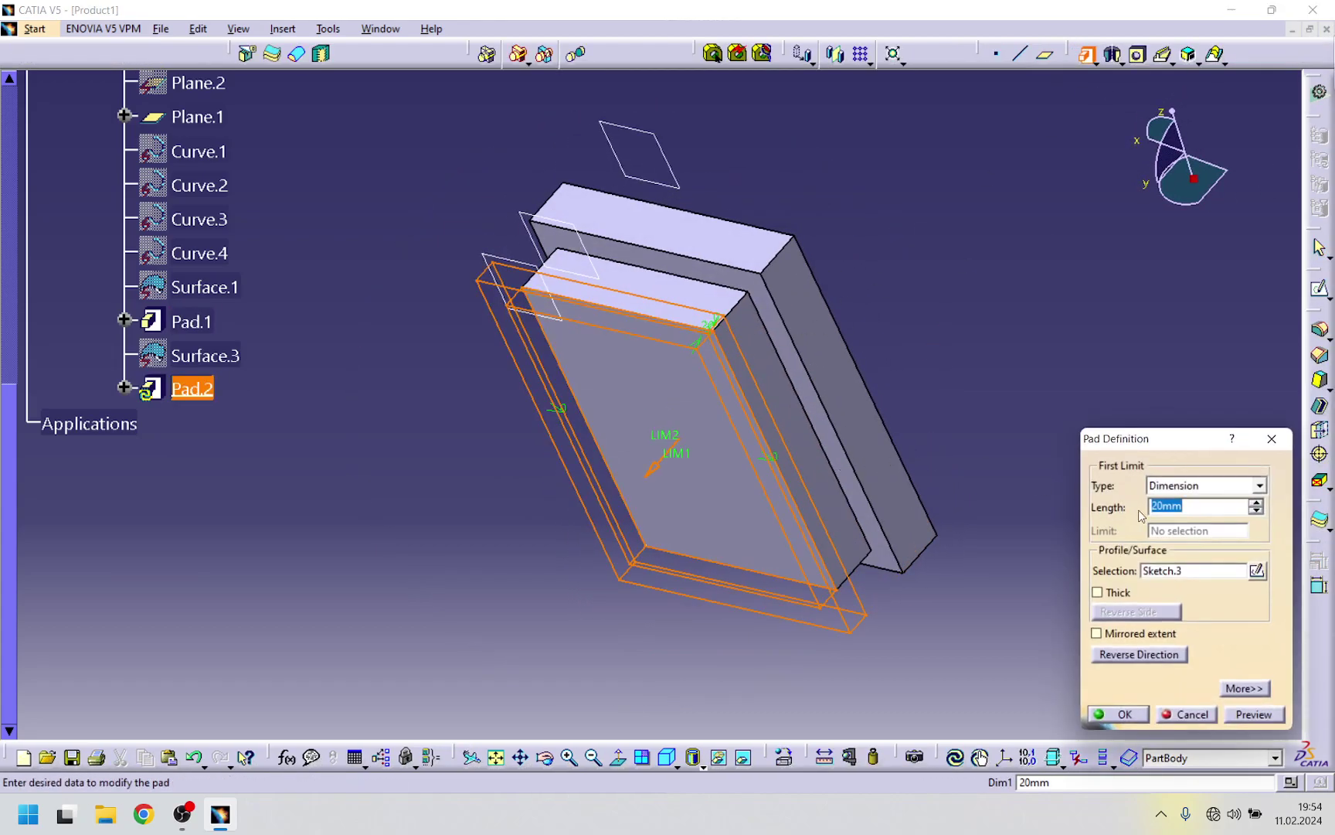
left_click(1260, 485)
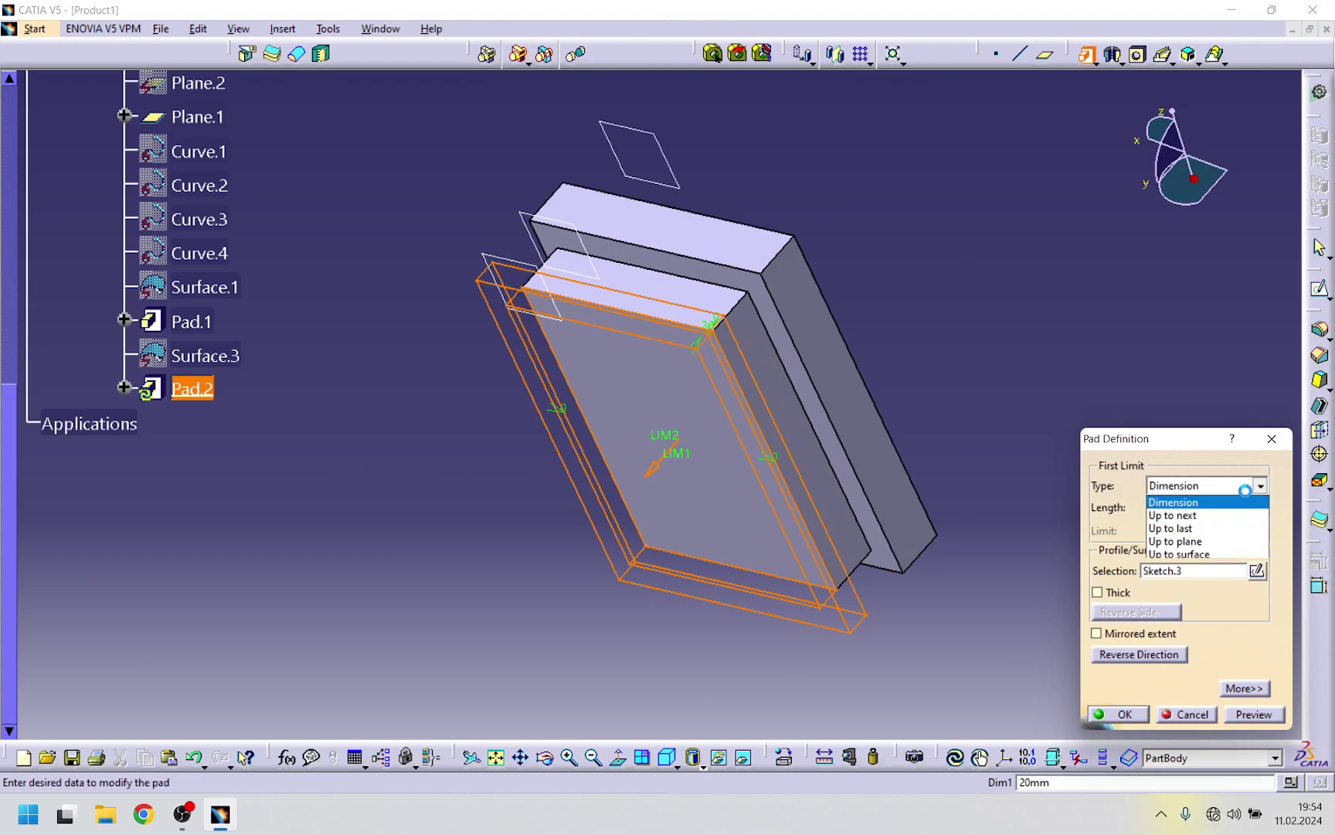
left_click(1176, 540)
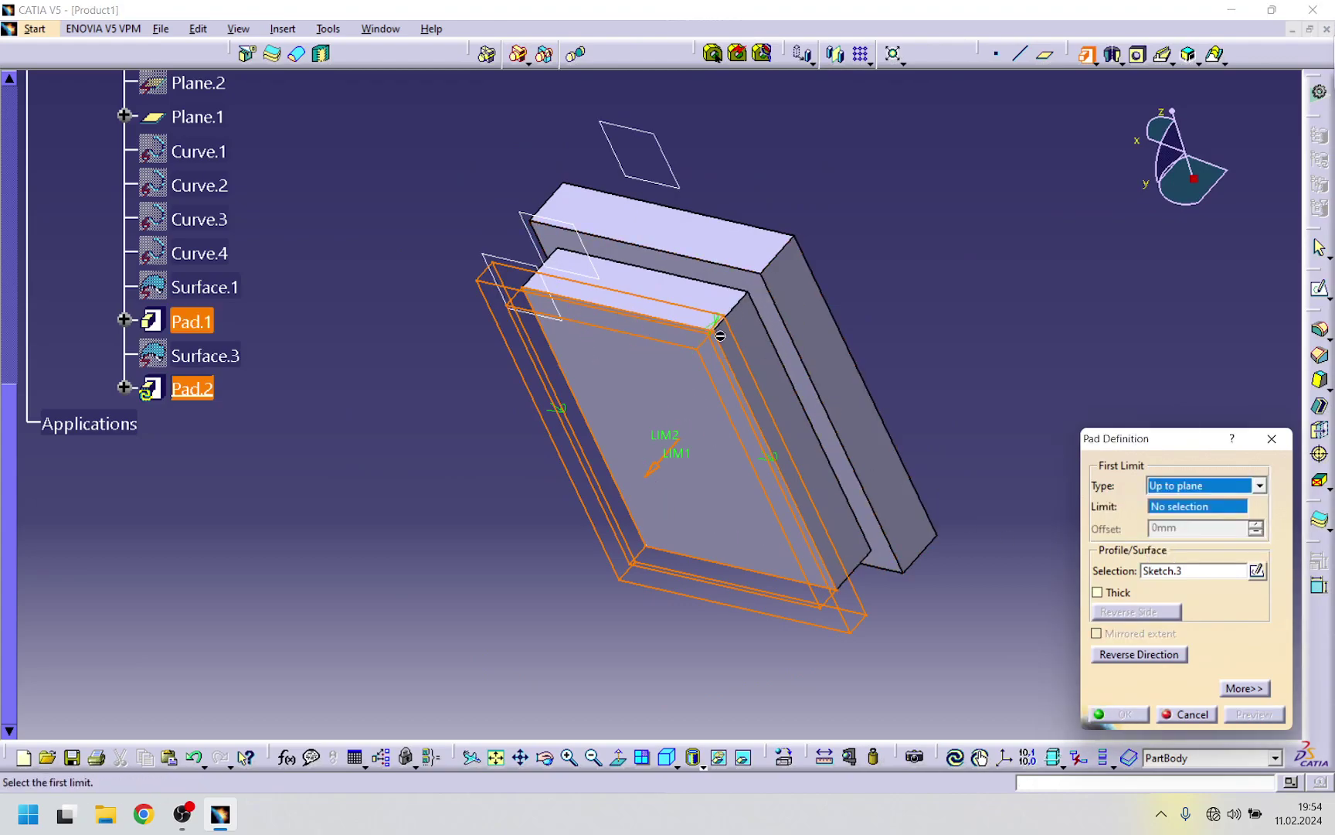
middle_click_drag(730, 337, 714, 341)
scroll(447, 424, "up", 4)
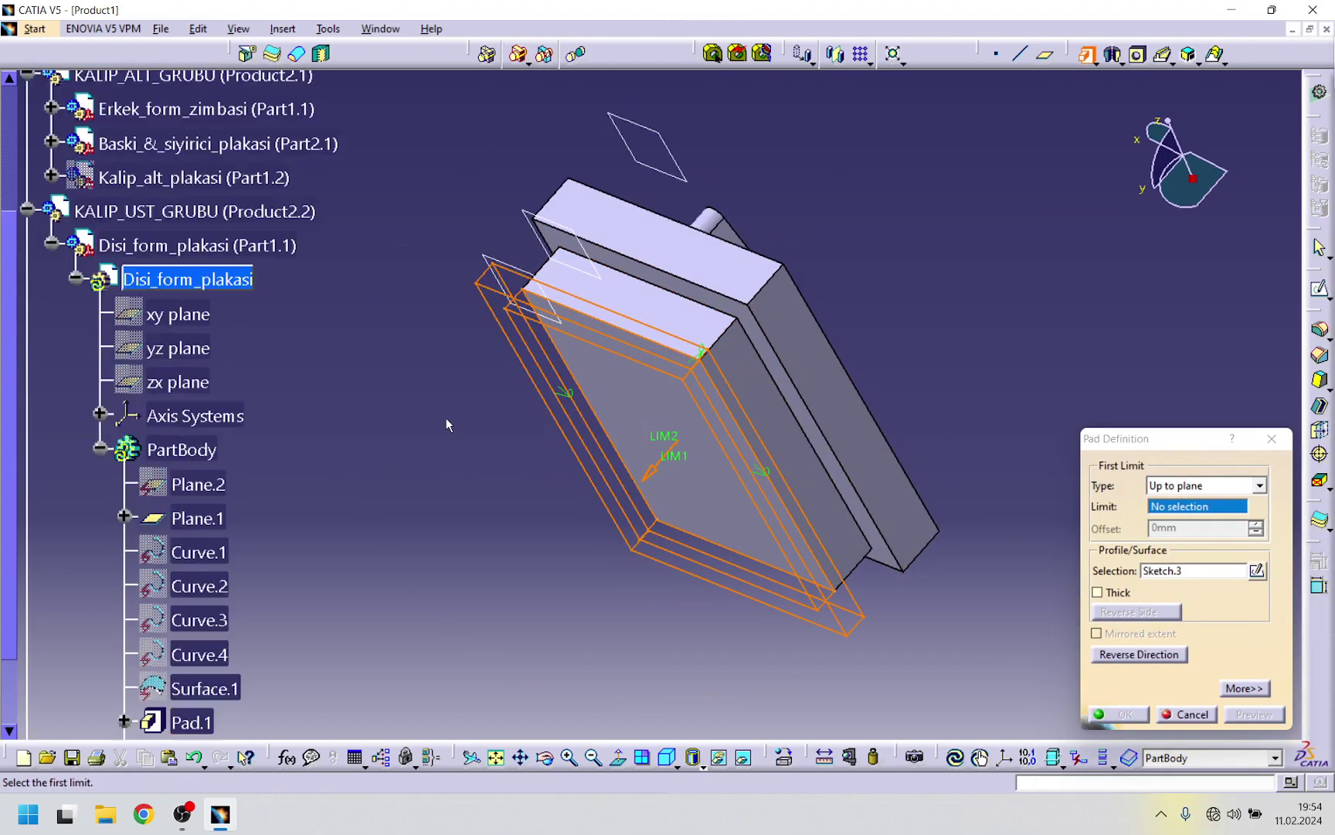
scroll(222, 279, "up", 1)
right_click(223, 277)
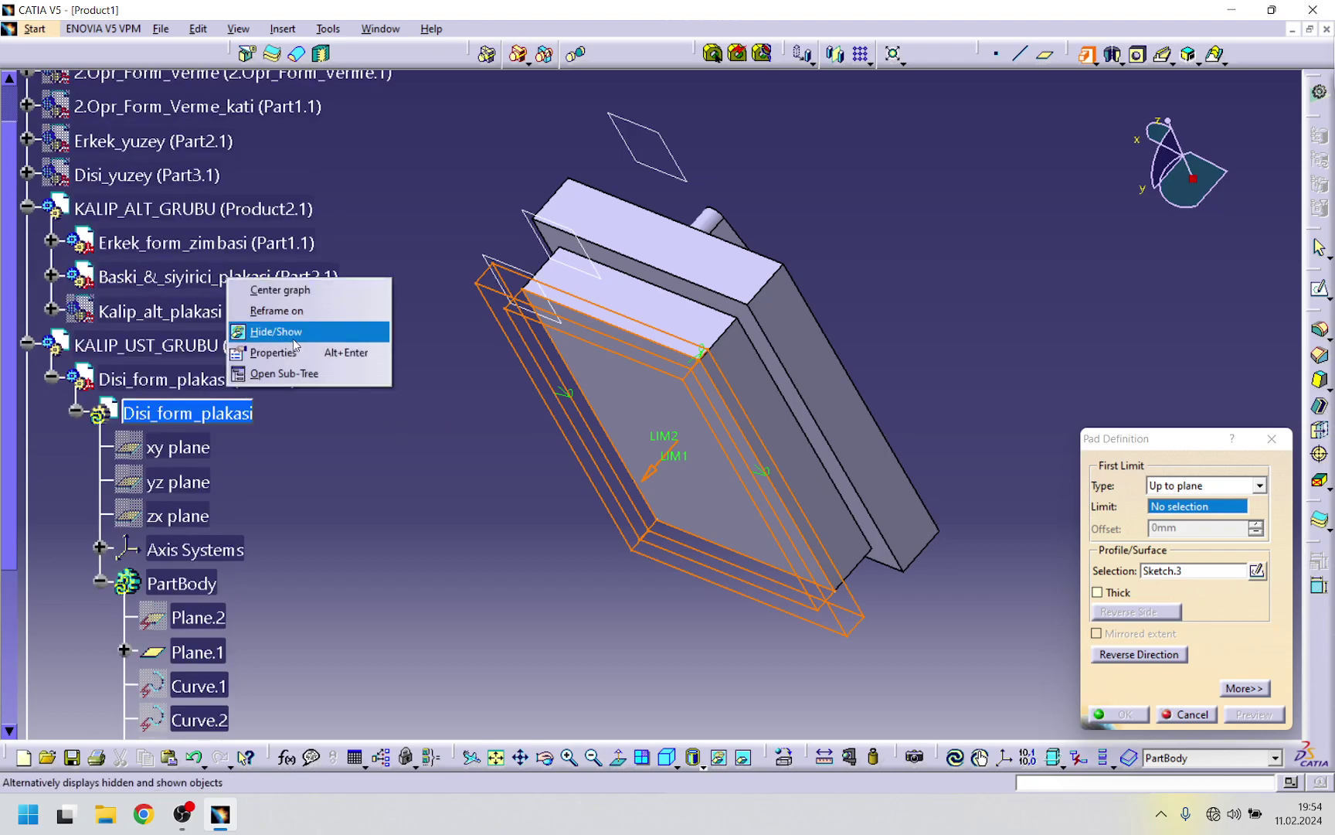
left_click(281, 338)
middle_click_drag(642, 464, 665, 421)
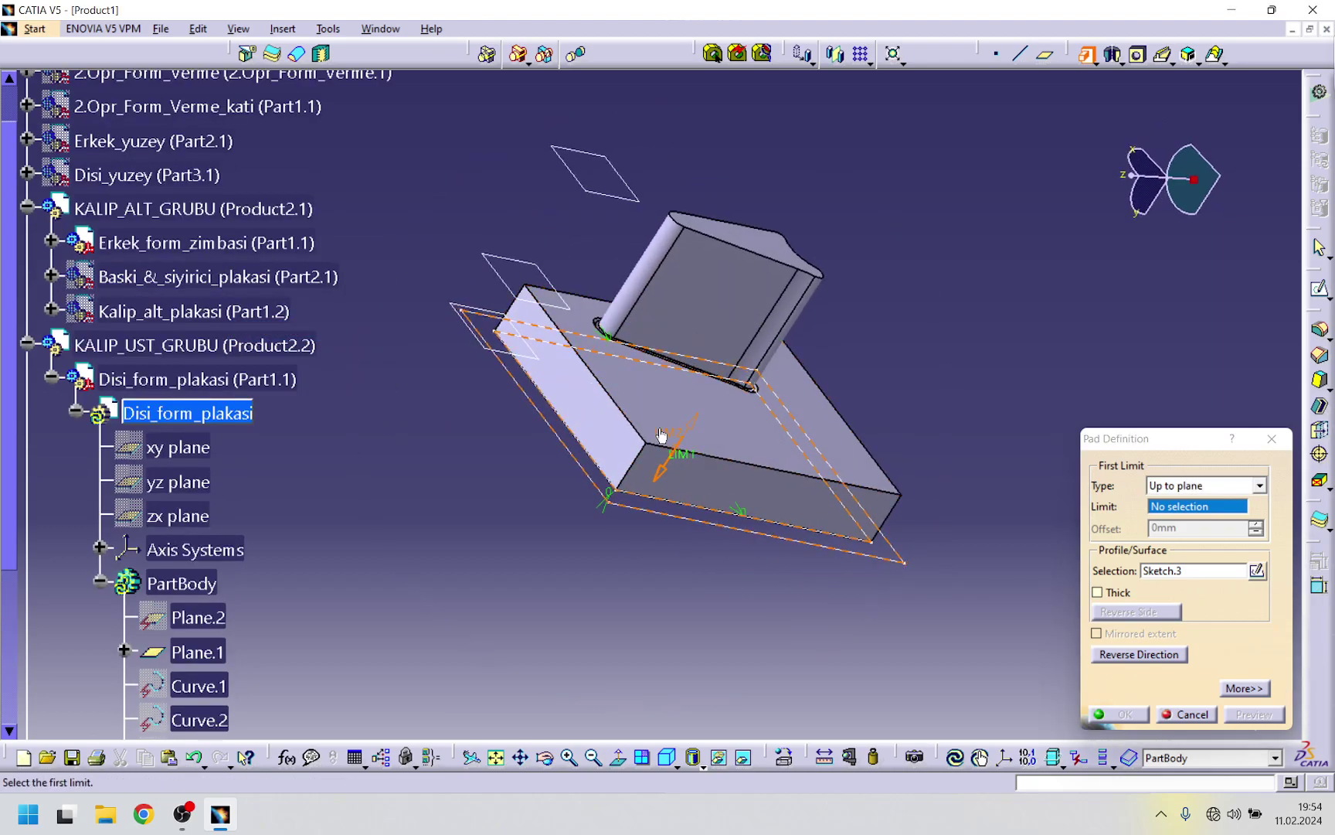
left_click(664, 421)
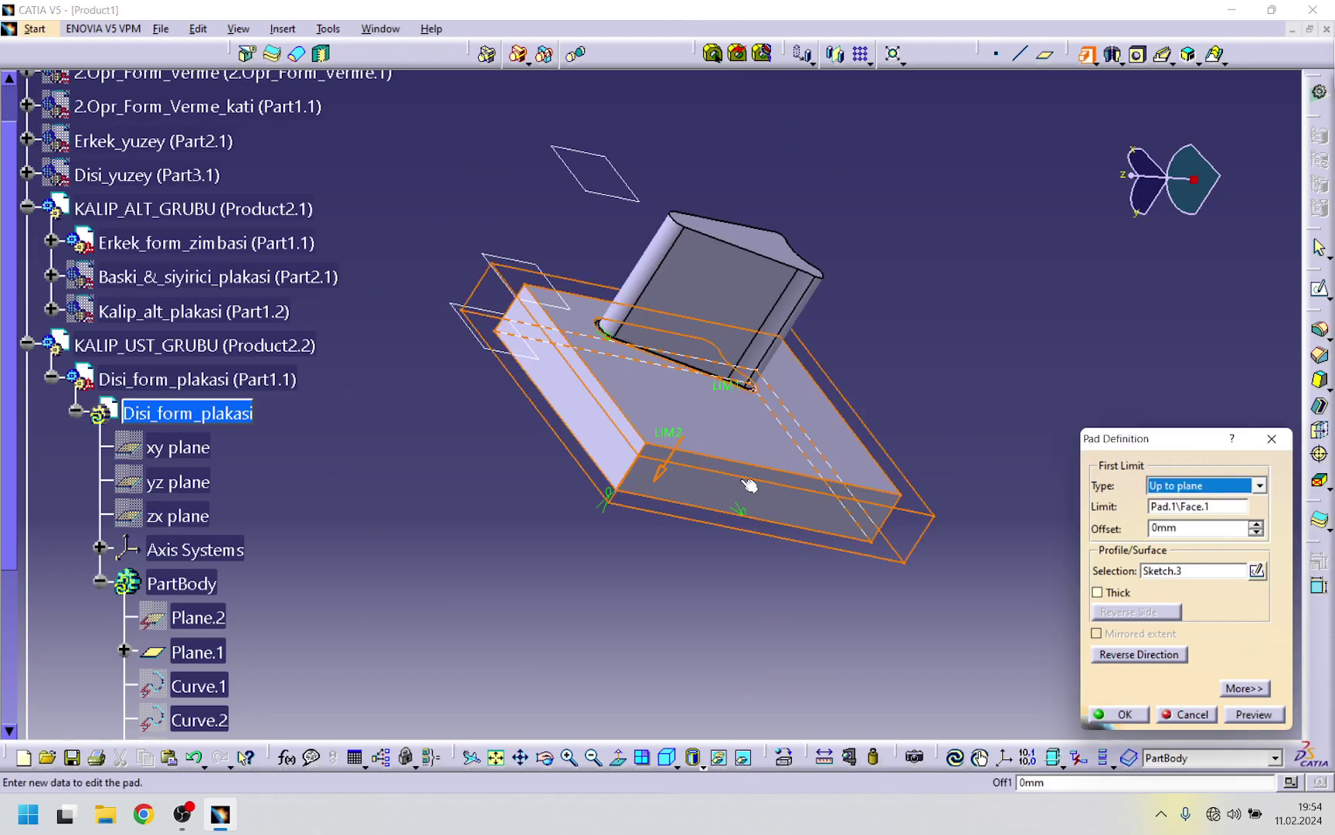
left_click(1113, 714)
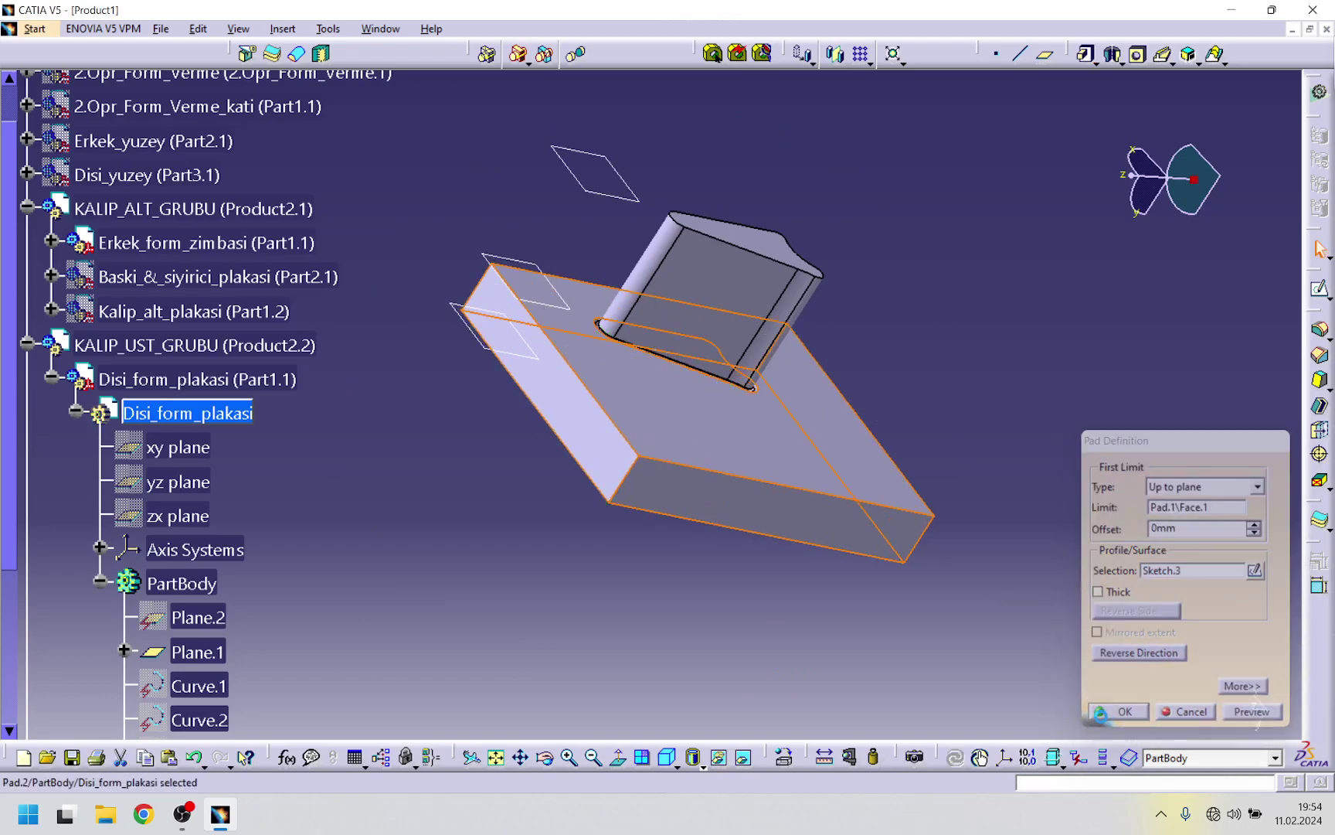
- Show Baski_&_siyirici_plakasi again and view the assembled plates from above
right_click(185, 277)
left_click(286, 337)
middle_click_drag(395, 445, 582, 581)
middle_click(581, 581)
middle_click(521, 408)
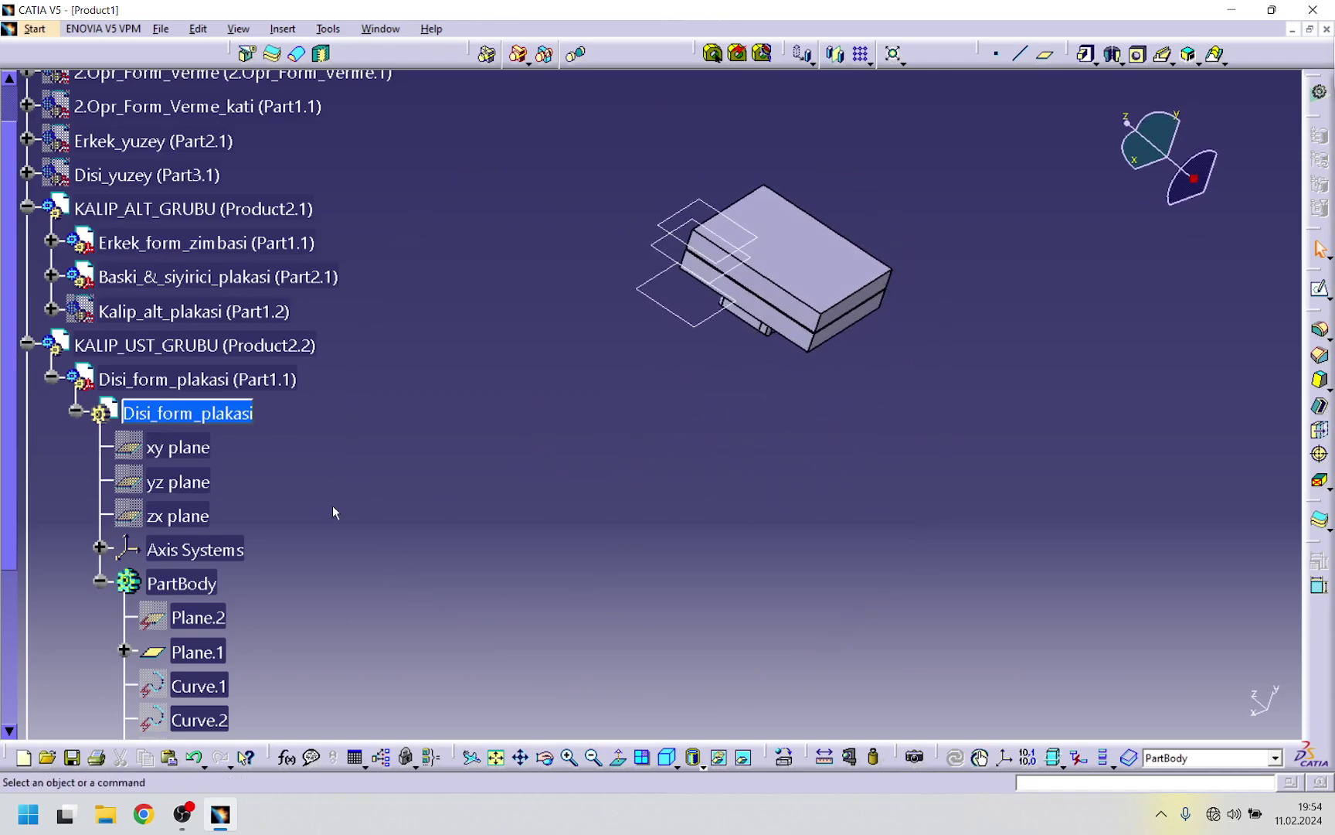
- Insert a new part into KALIP_UST_GRUBU and choose to define a new origin point for it
left_click(51, 378)
scroll(313, 398, "down", 1)
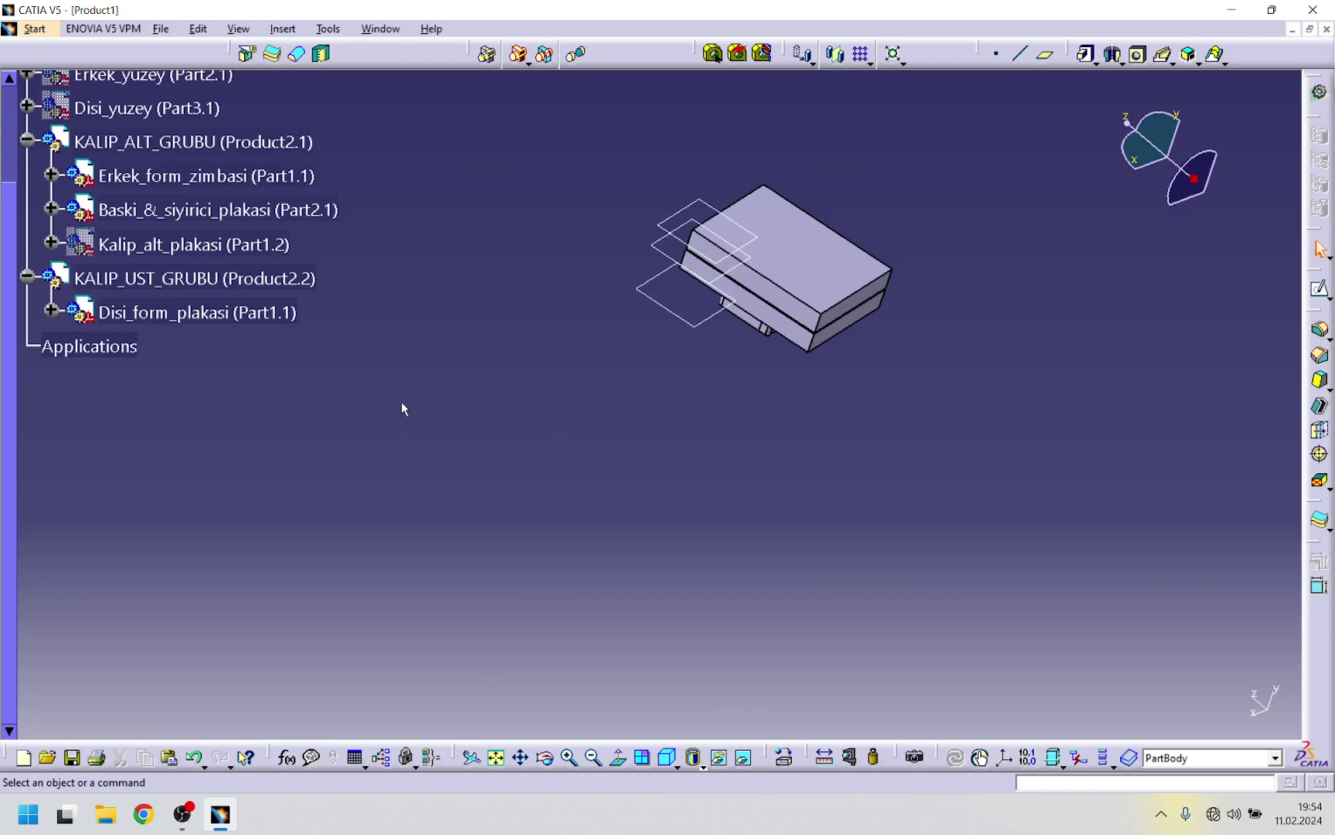
right_click(220, 277)
mouse_move(282, 561)
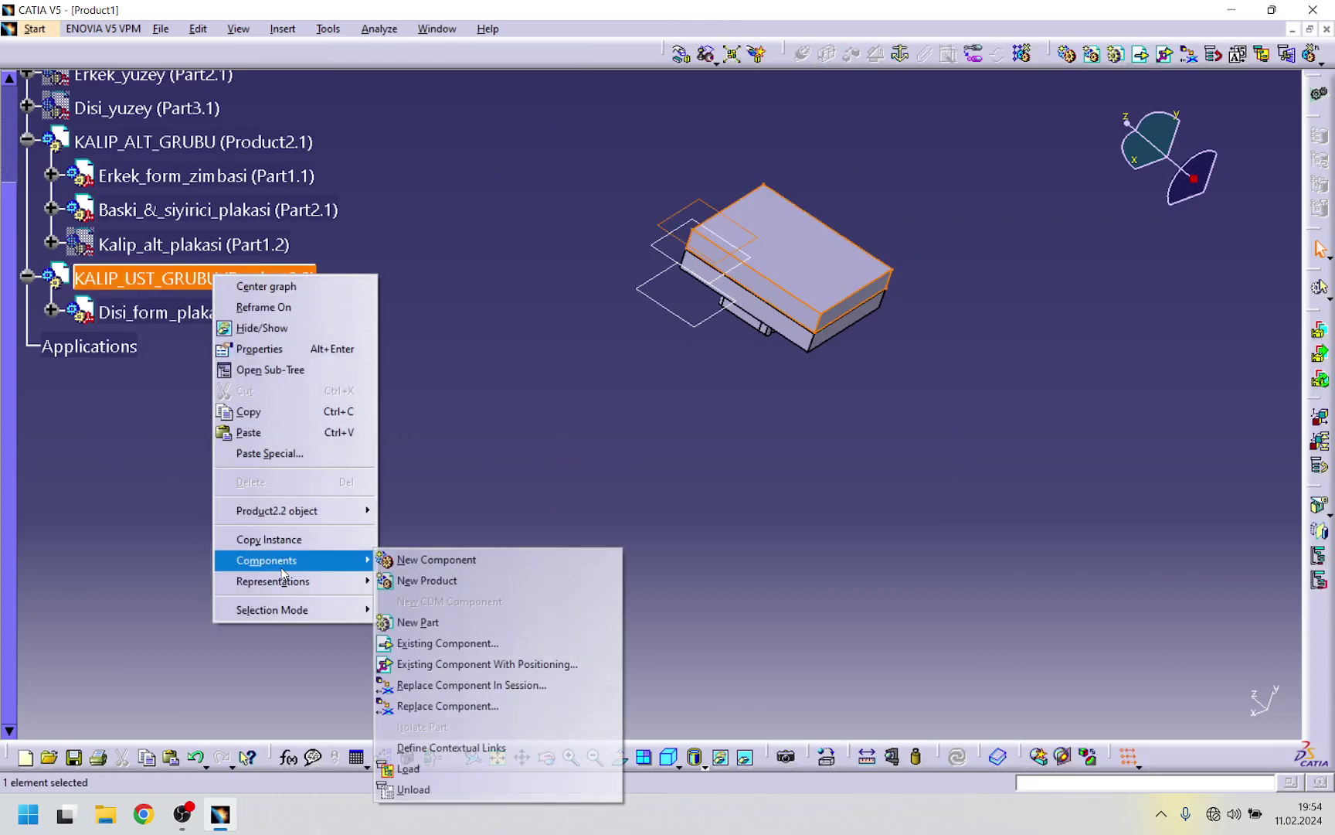
left_click(418, 623)
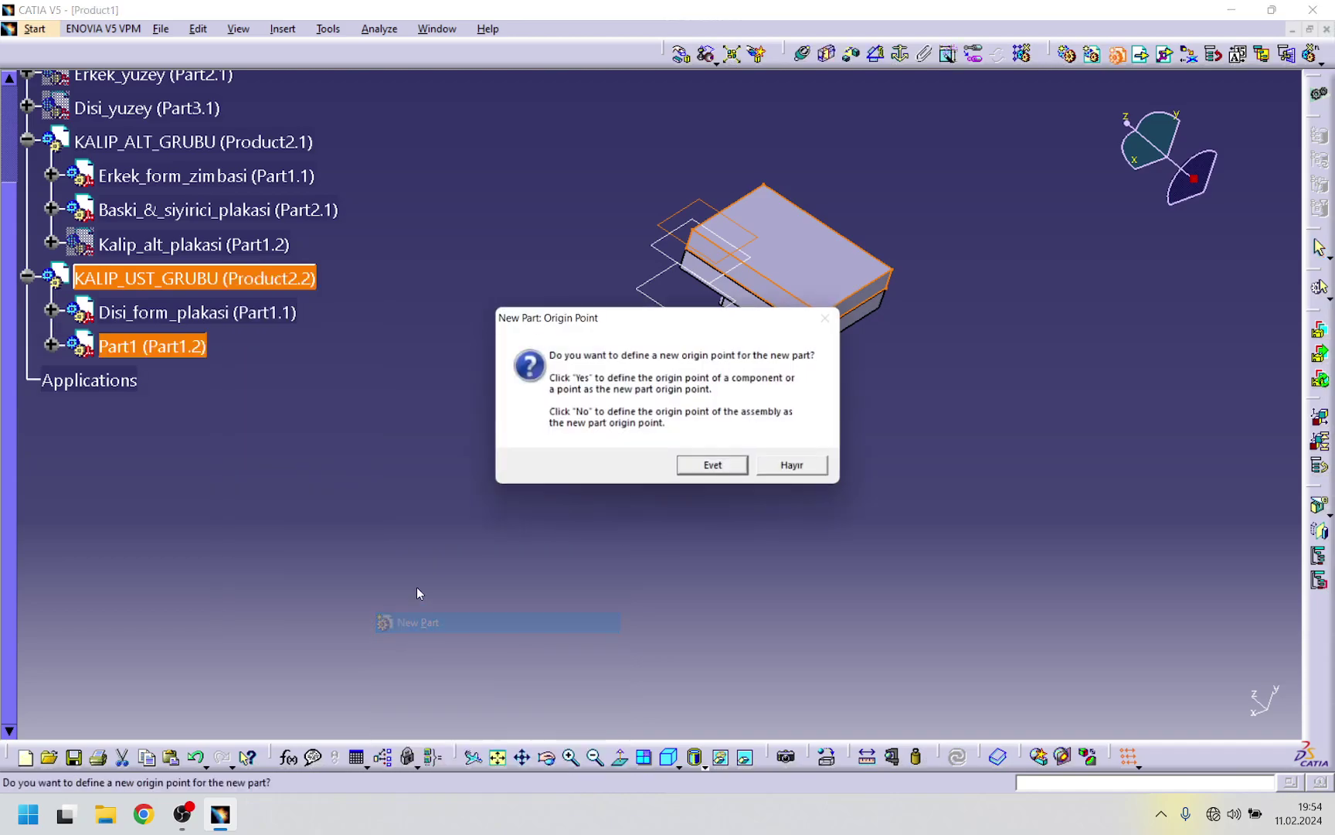
left_click(712, 466)
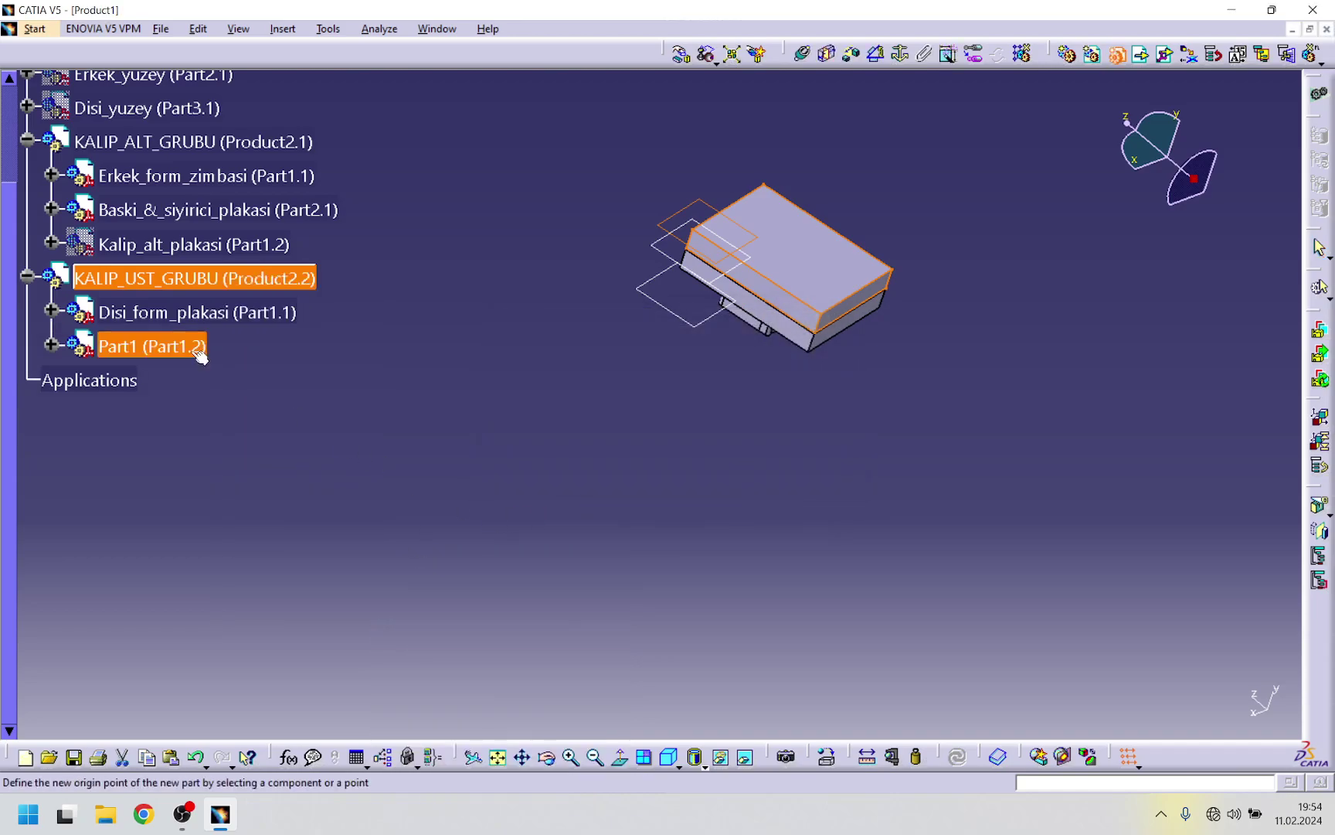
- Set the new part's part number to Kalip_ust_plakasi in its properties
right_click(172, 346)
left_click(205, 417)
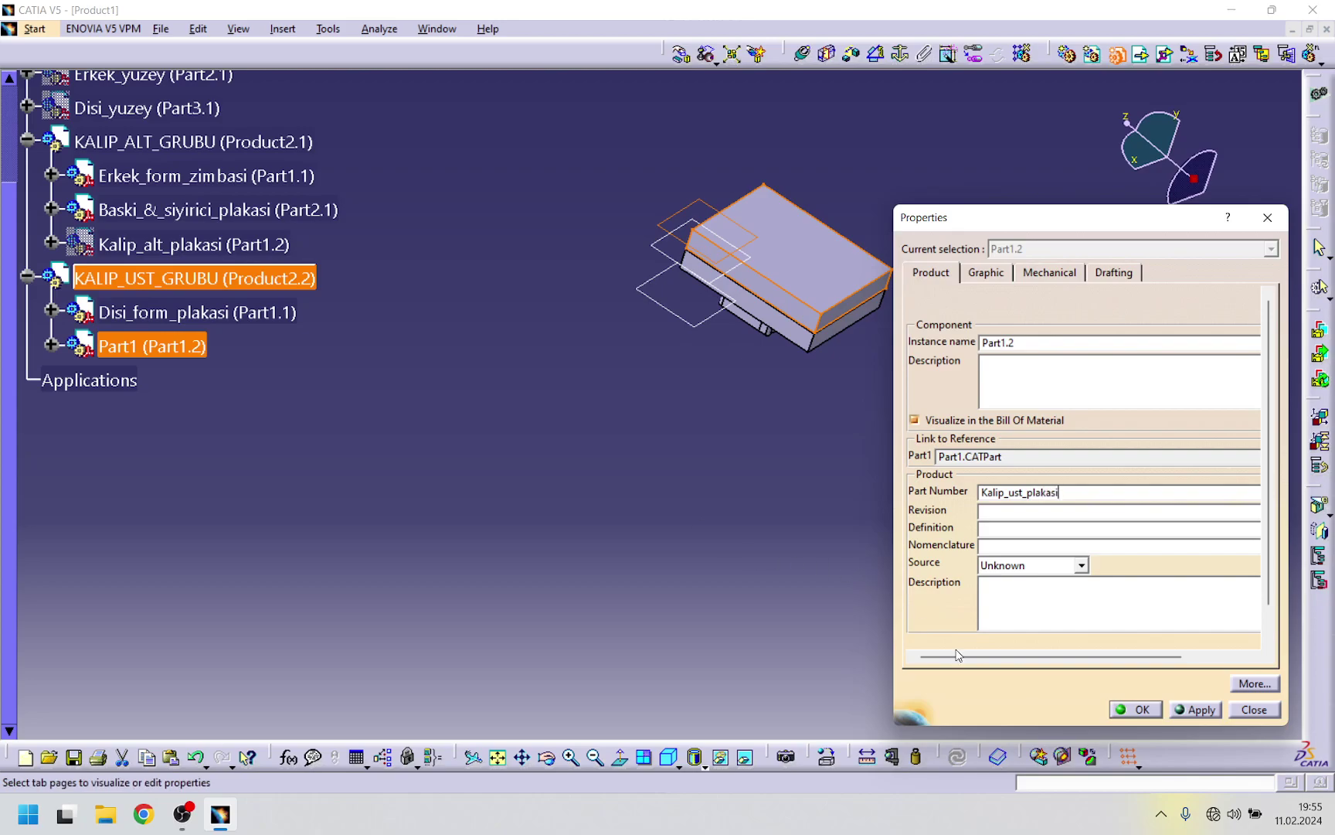
left_click(1136, 709)
middle_click_drag(645, 363, 630, 390)
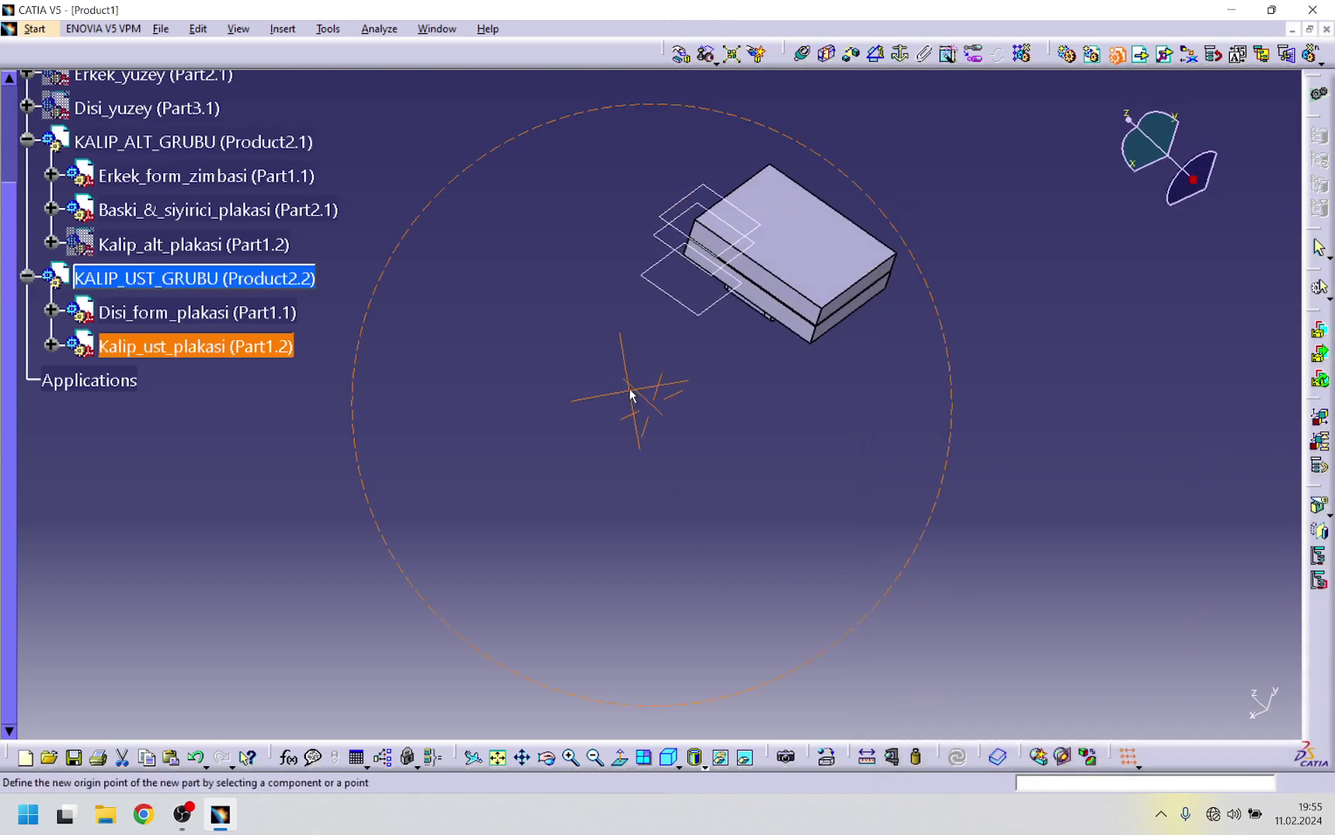
- Define the new part's origin by selecting Disi_form_plakasi, and show Kalip_alt_plakasi again
left_click(843, 247)
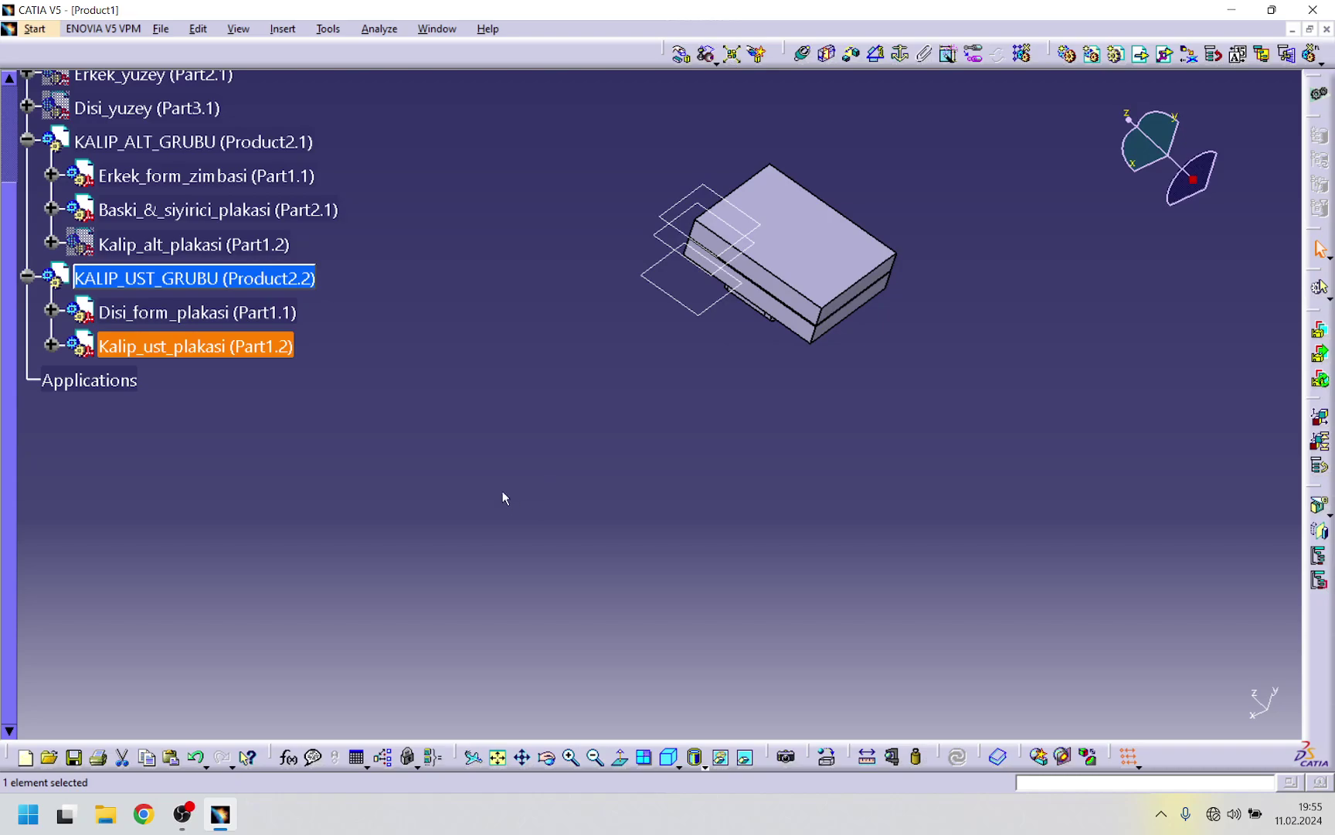
right_click(262, 245)
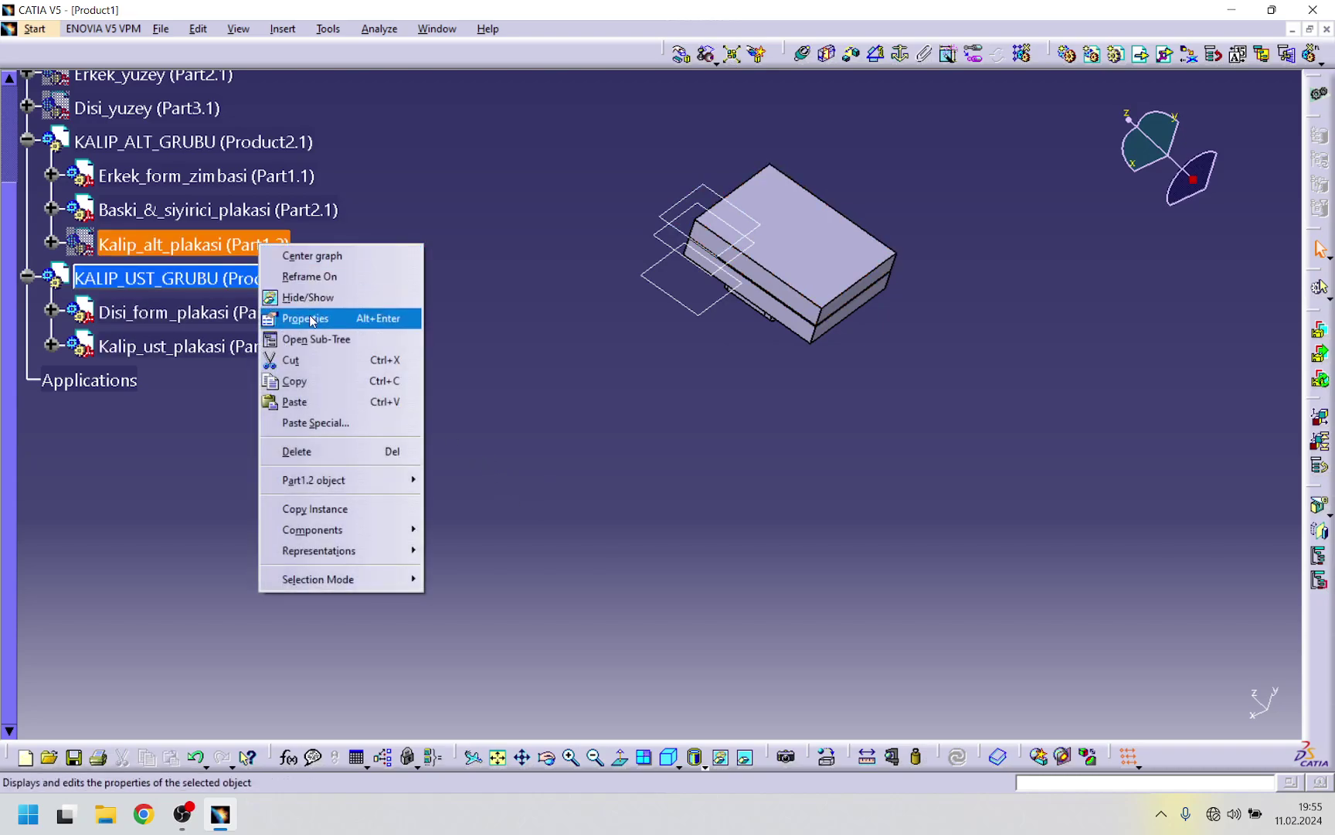
left_click(308, 297)
middle_click_drag(471, 402, 517, 489)
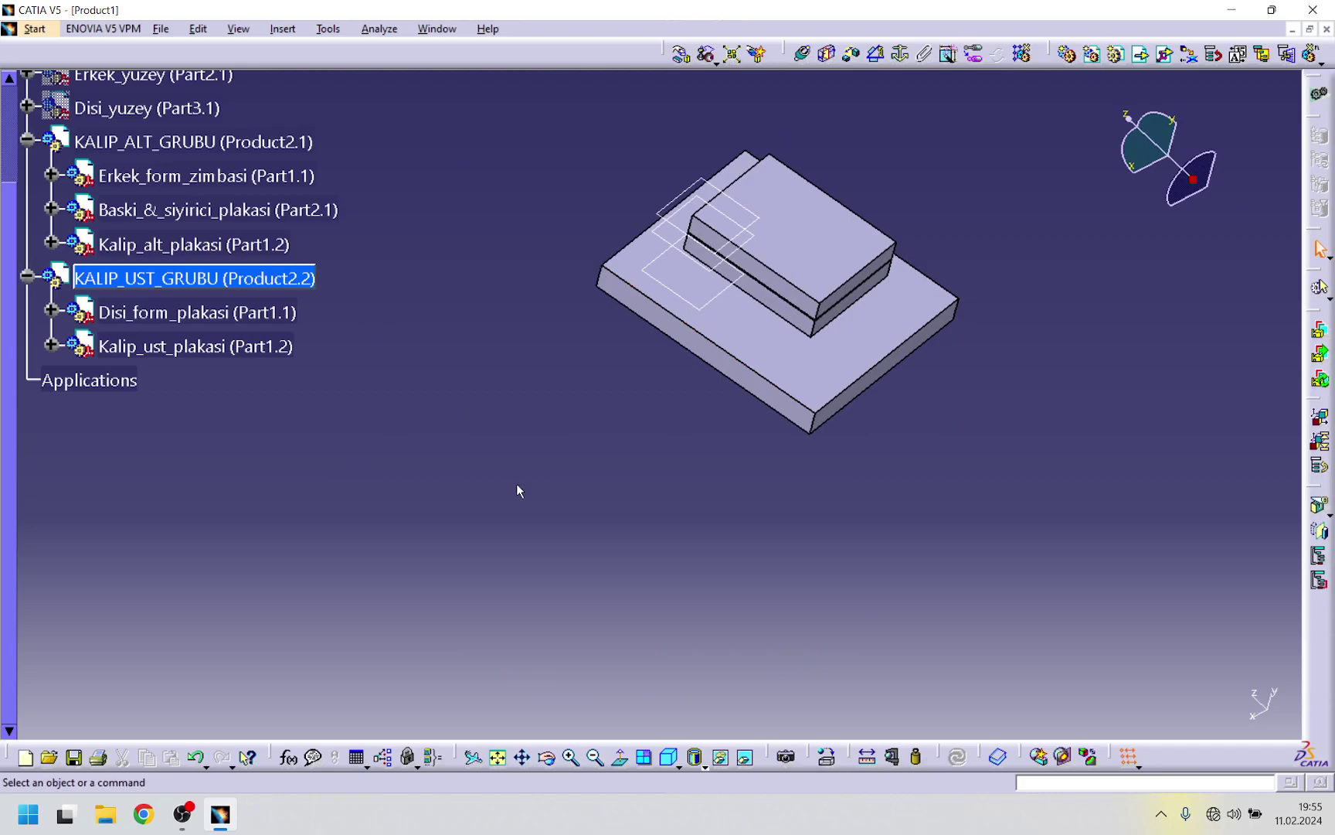
- Open Kalip_ust_plakasi for editing and define its PartBody as the in-work object
double_click(193, 346)
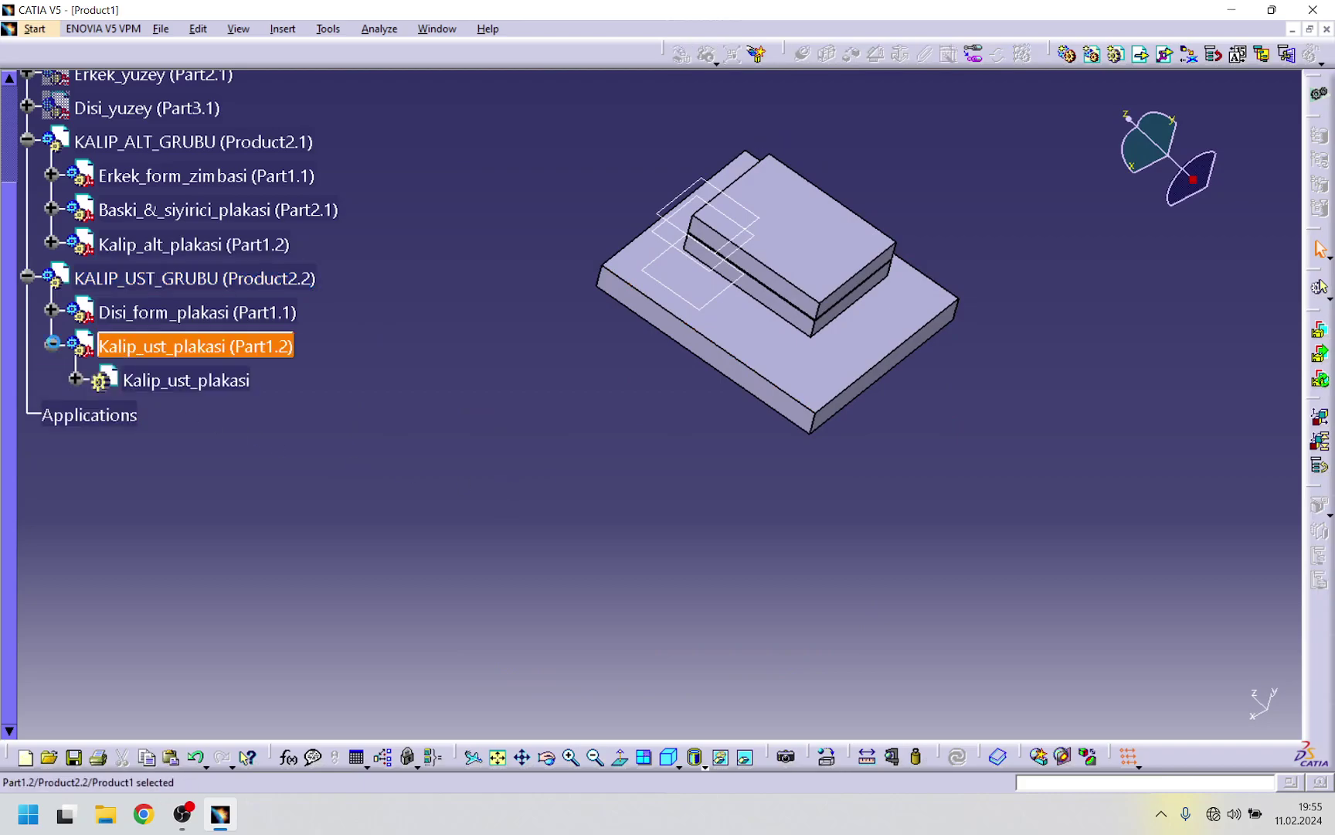
double_click(183, 379)
left_click(173, 550)
right_click(173, 550)
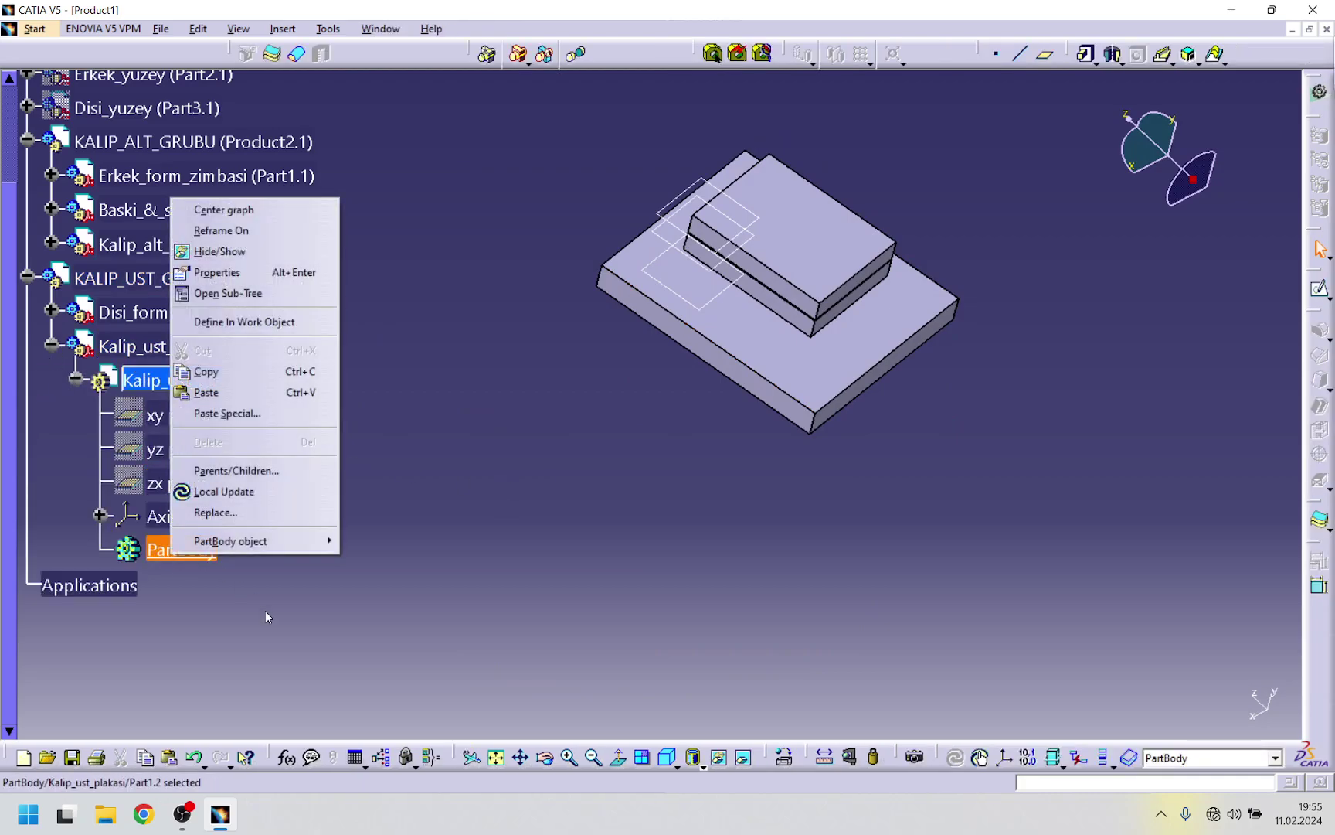
left_click(248, 321)
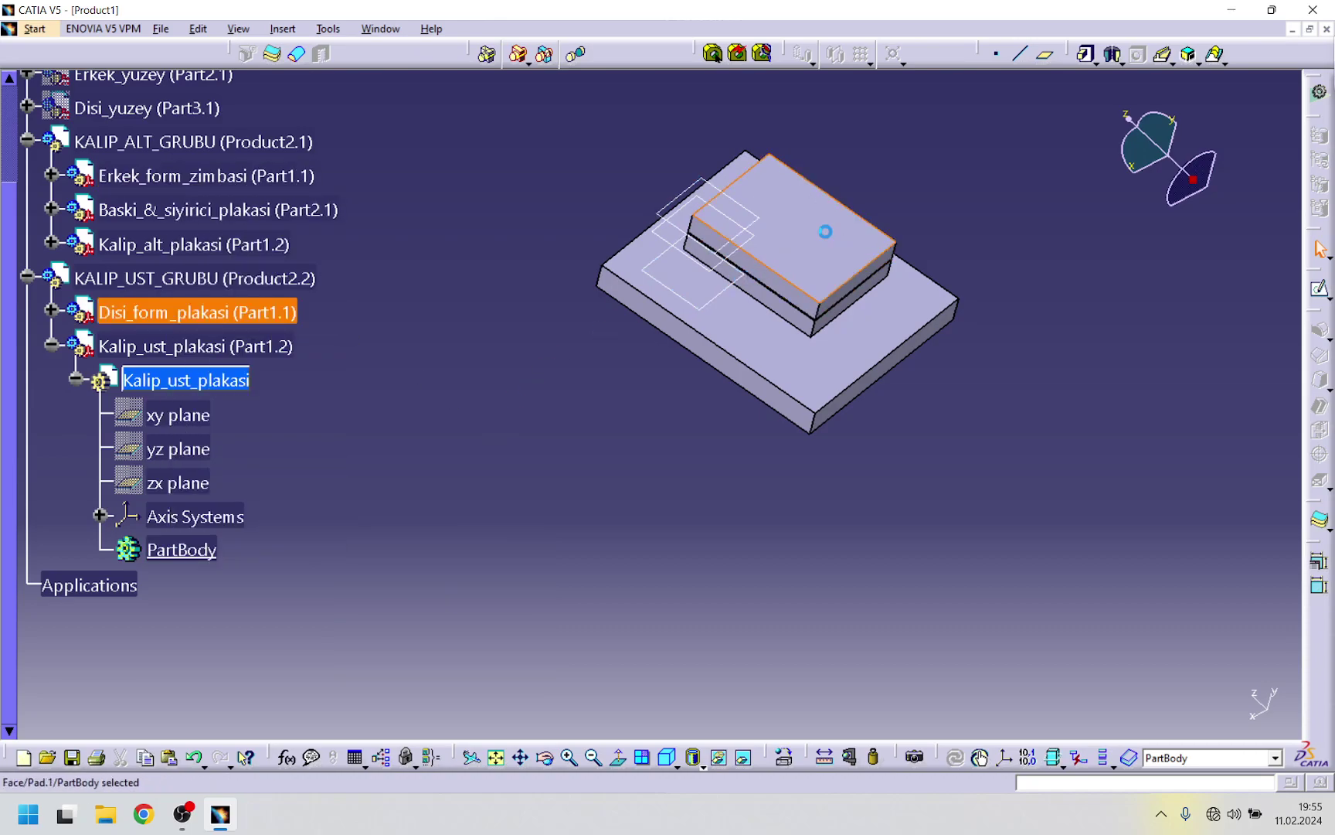
- Sketch on the top face of Disi_form_plakasi by projecting the outline of Kalip_alt_plakasi with an offset of 0
left_click(789, 224)
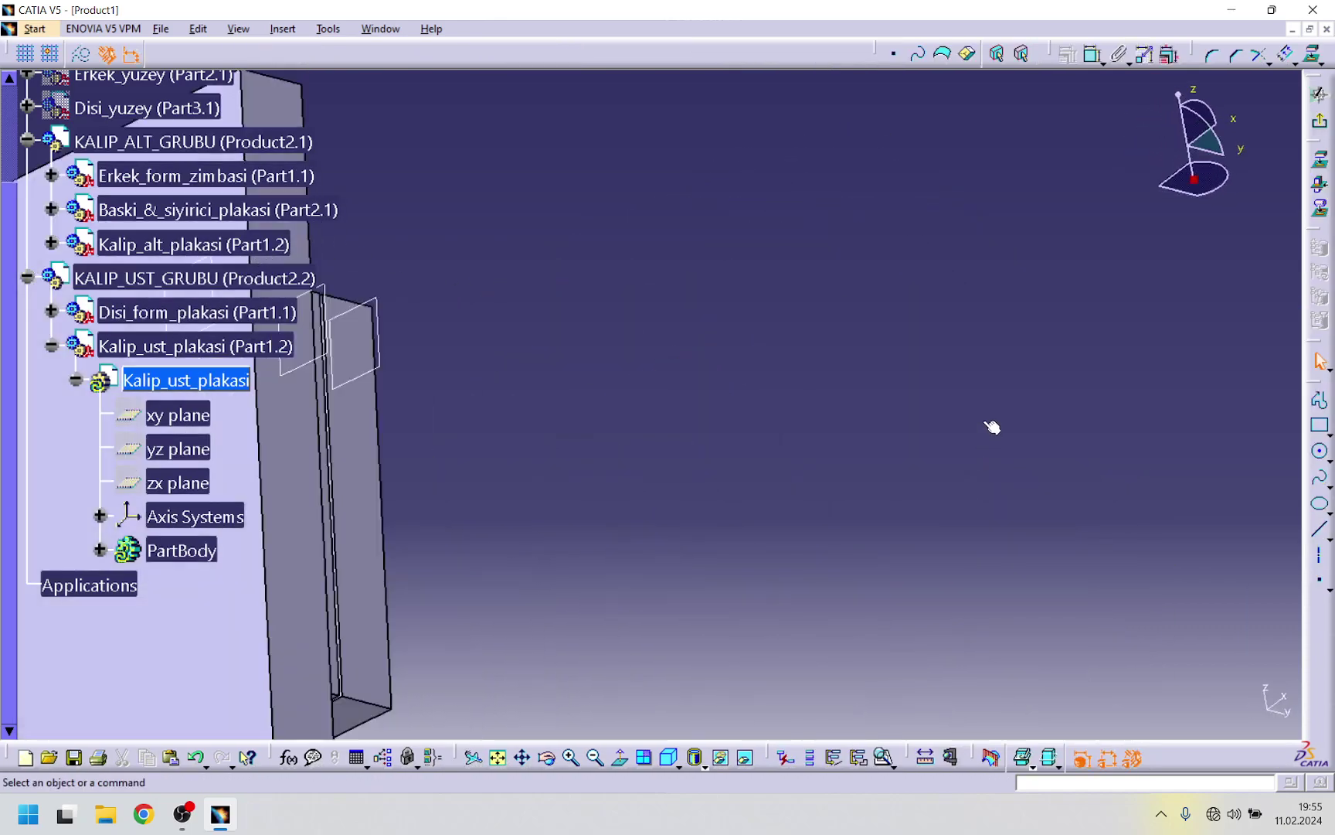
left_click(1287, 56)
left_click(683, 463)
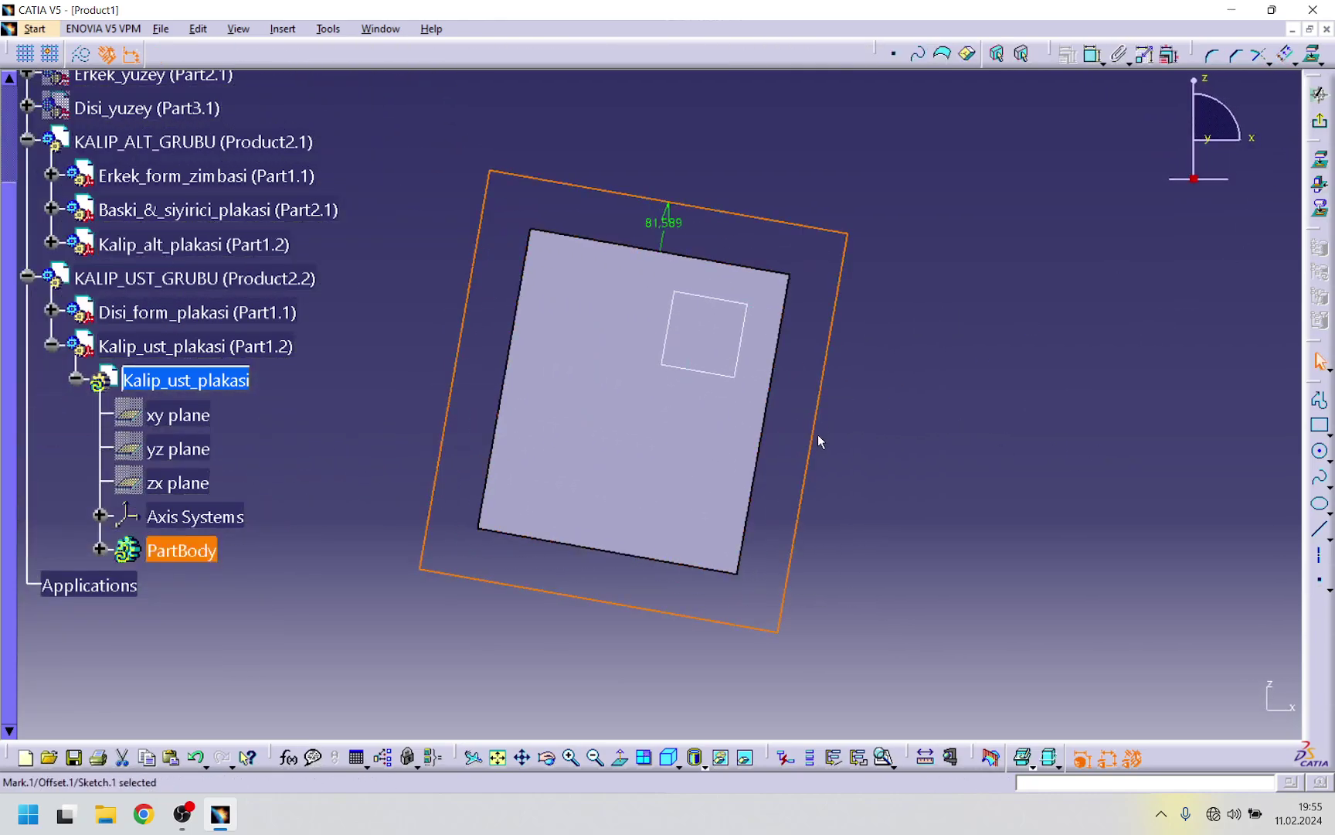
left_click(684, 234)
double_click(669, 224)
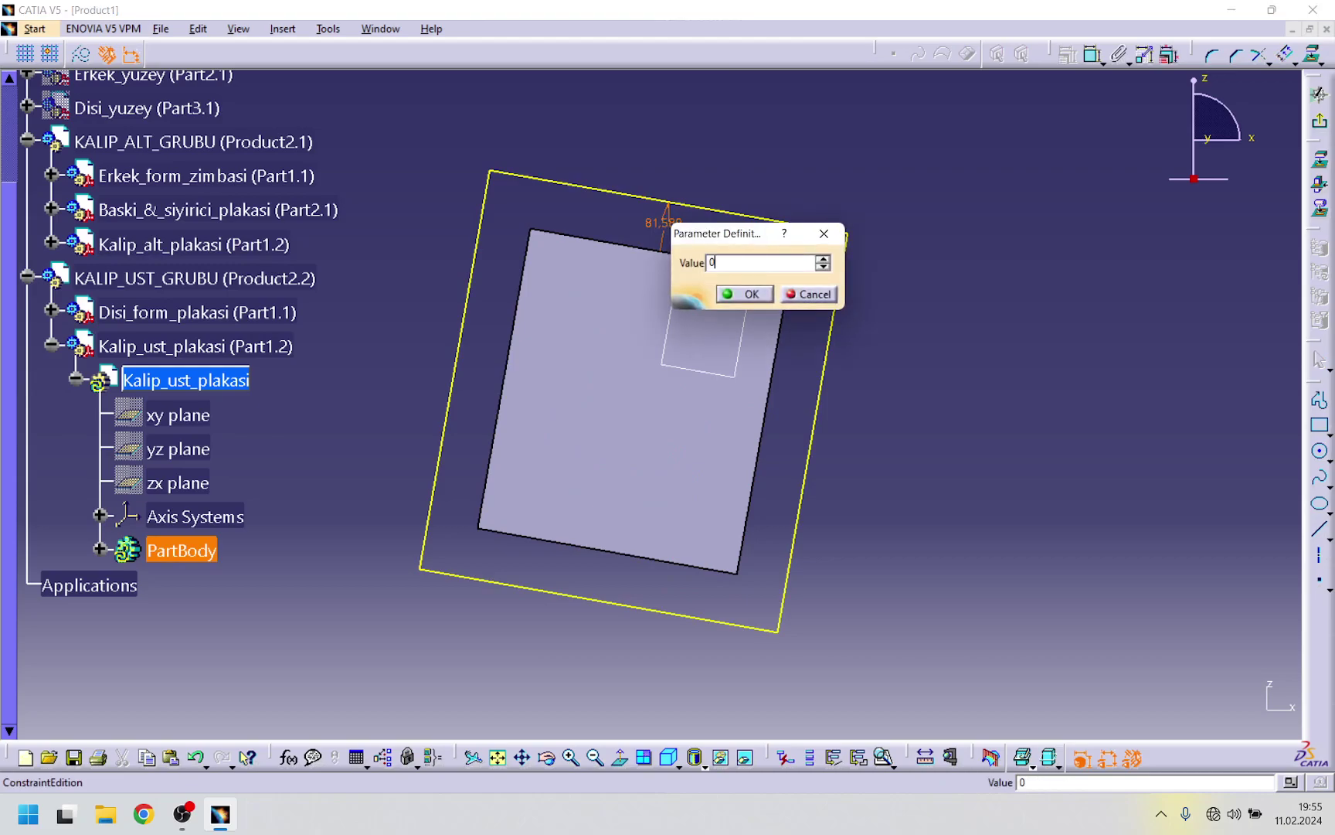
key("Return")
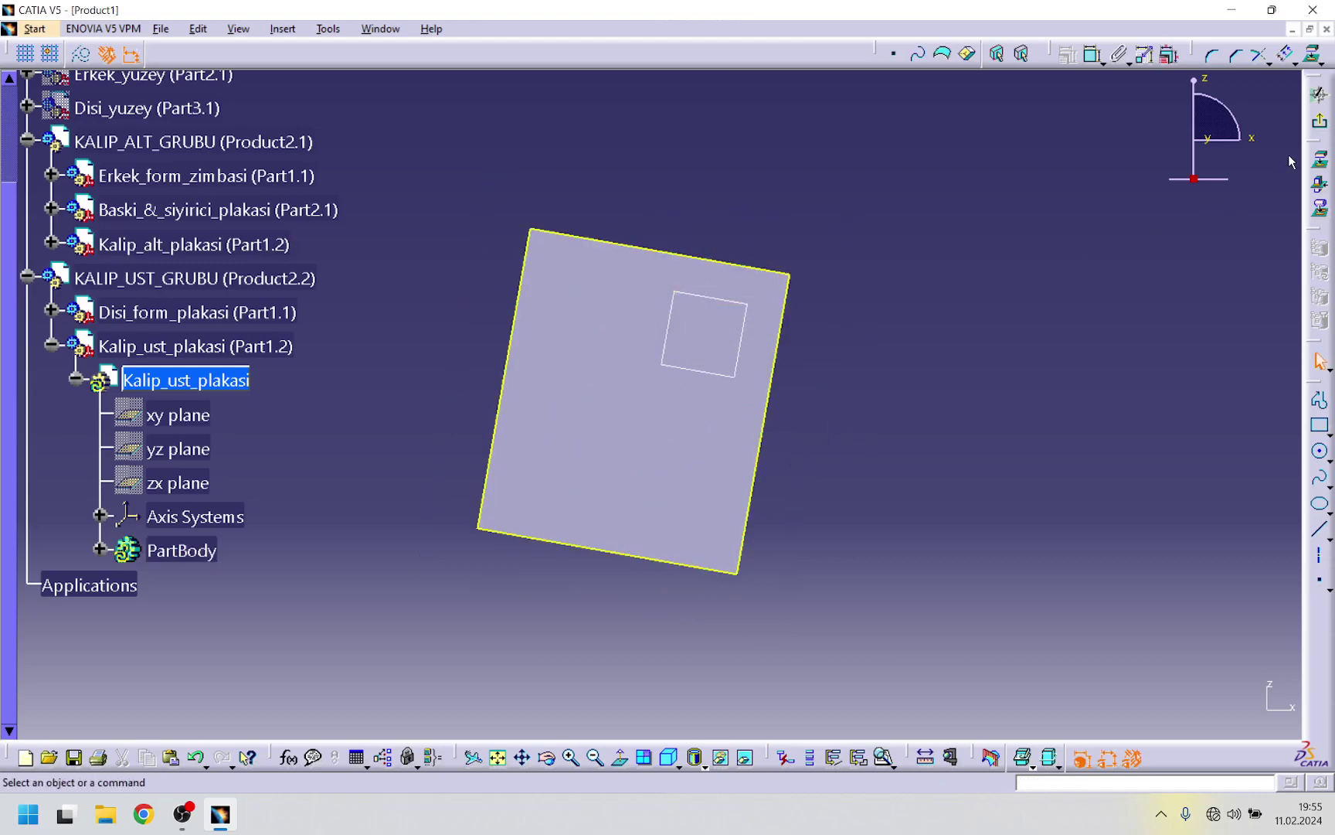
left_click(1320, 123)
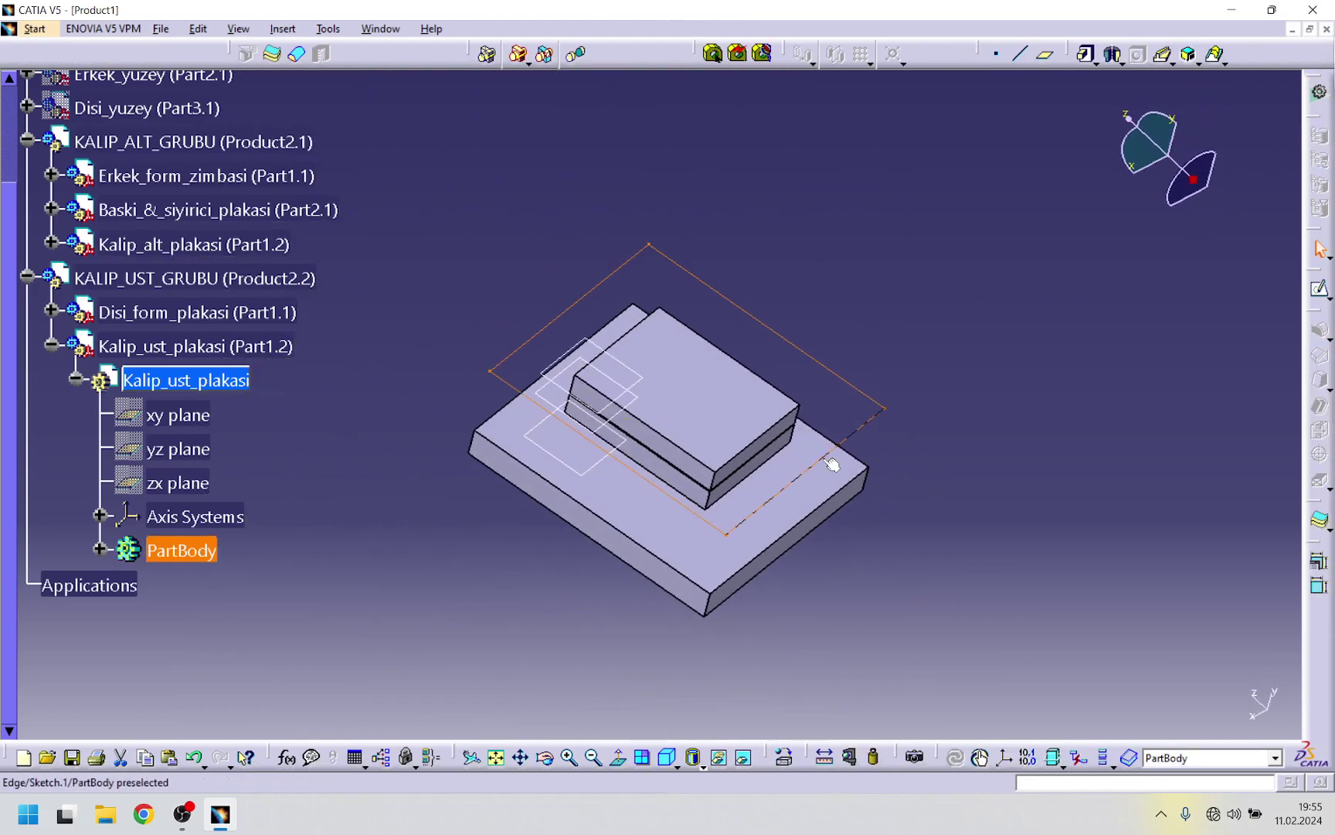
- Measure the thickness of Kalip_alt_plakasi along its vertical corner edge
middle_click_drag(843, 452, 787, 364)
left_click(849, 757)
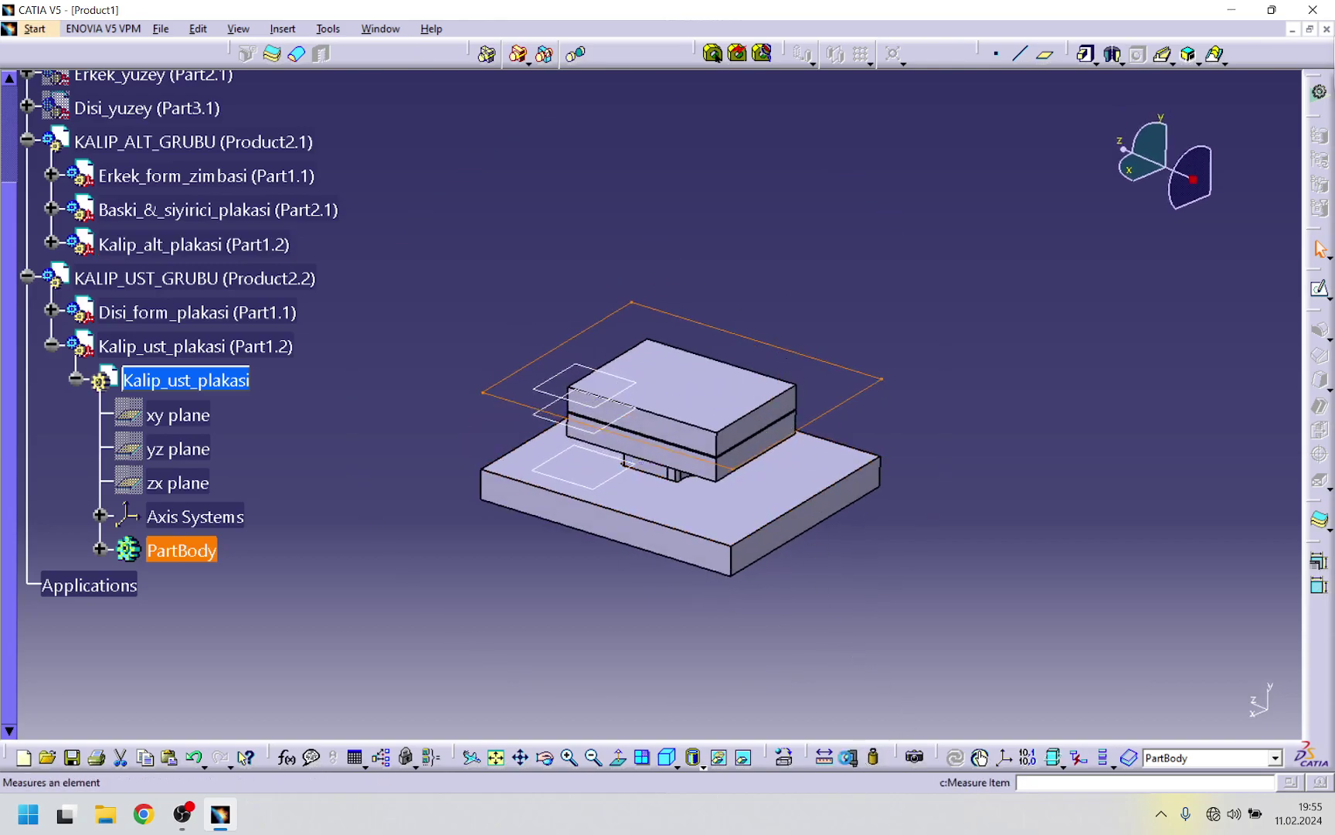
left_click(733, 564)
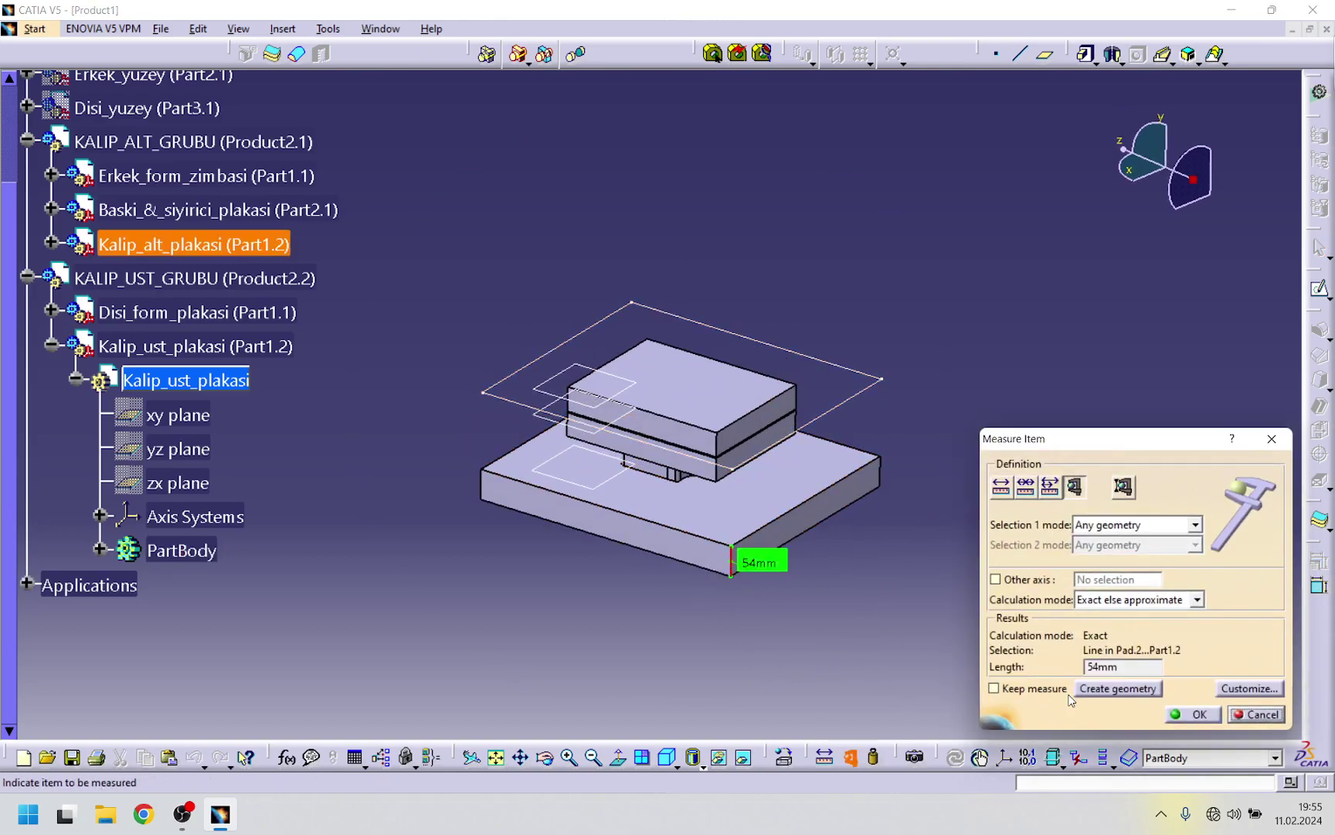
left_click(1215, 715)
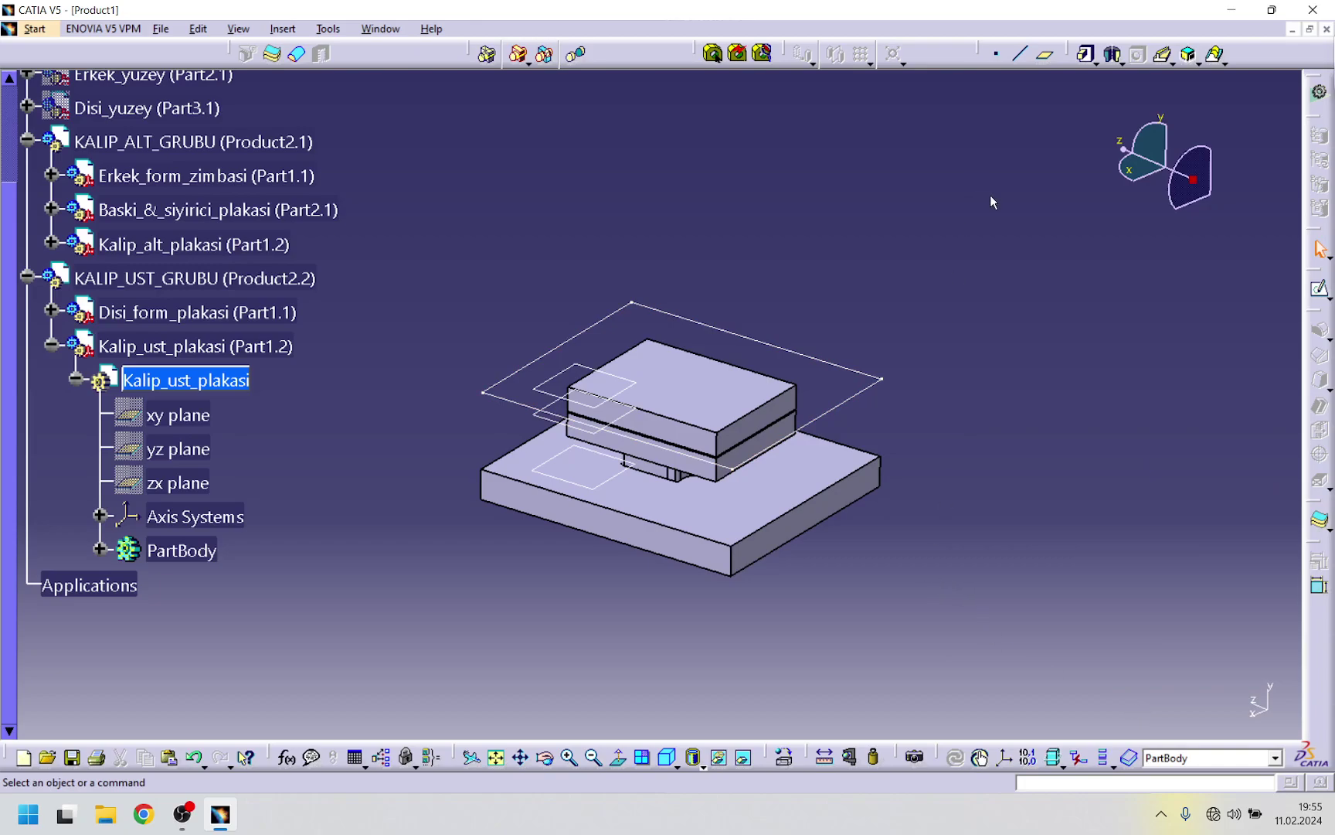
- Pad the projected outline 48 mm in the reversed direction, upward from Disi_form_plakasi, to form the upper plate
left_click(1088, 57)
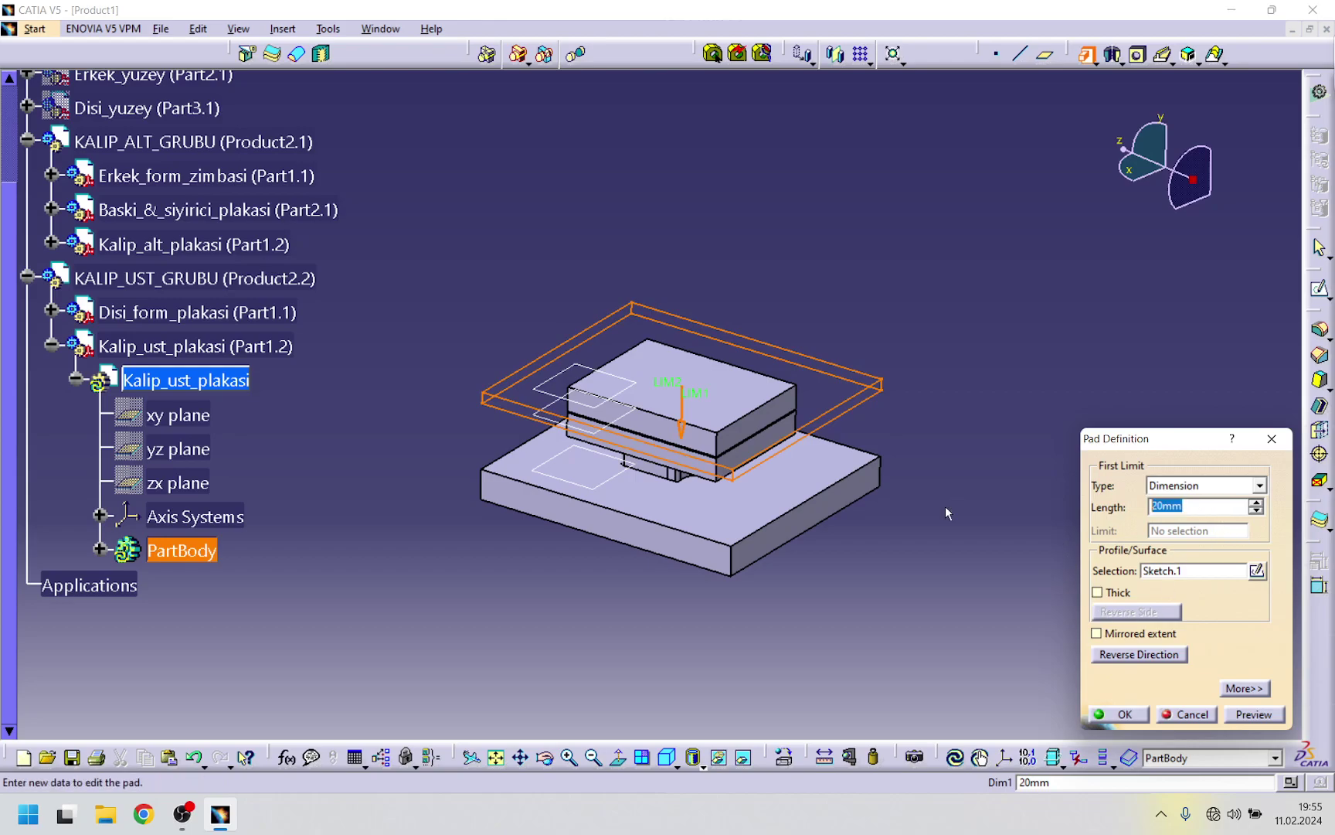
left_click(1164, 657)
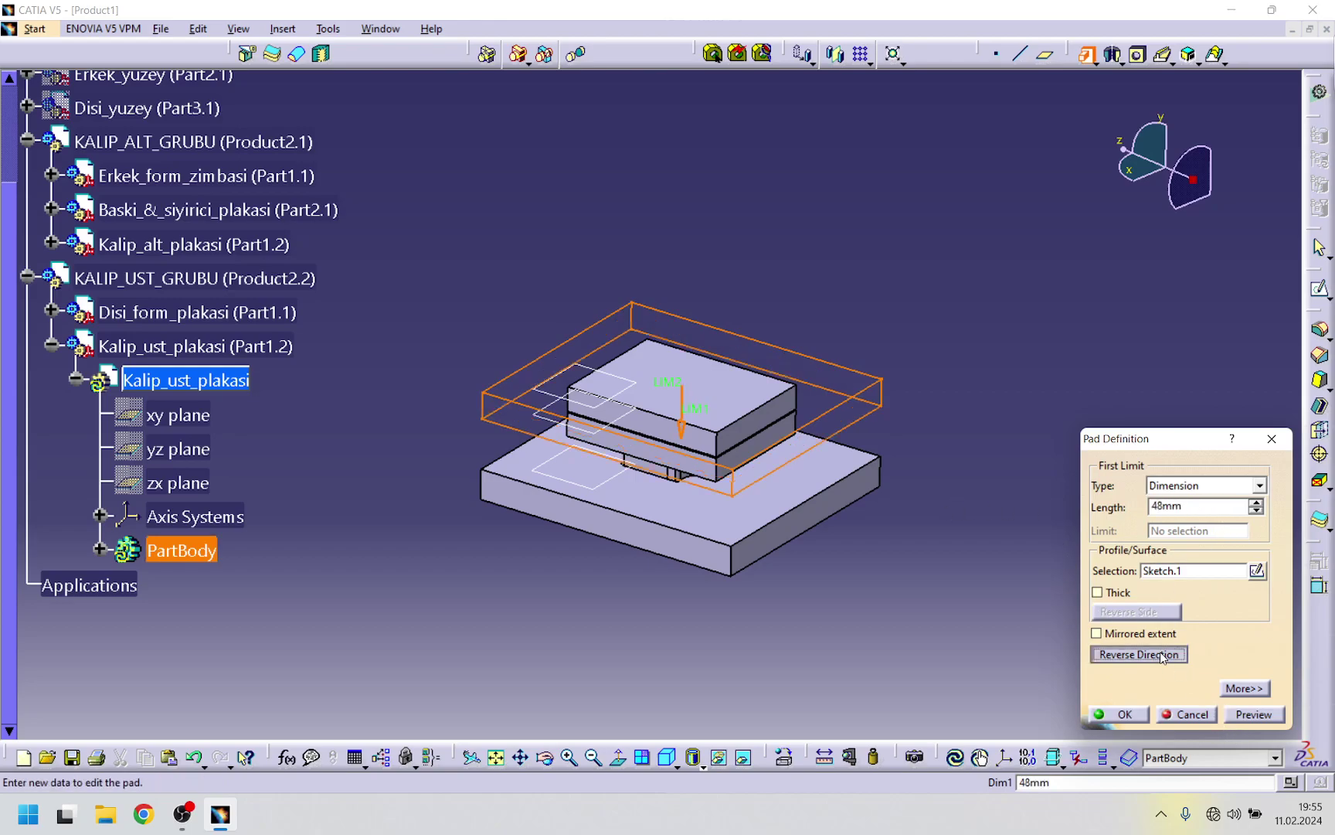
left_click(1119, 714)
middle_click_drag(895, 656, 564, 426)
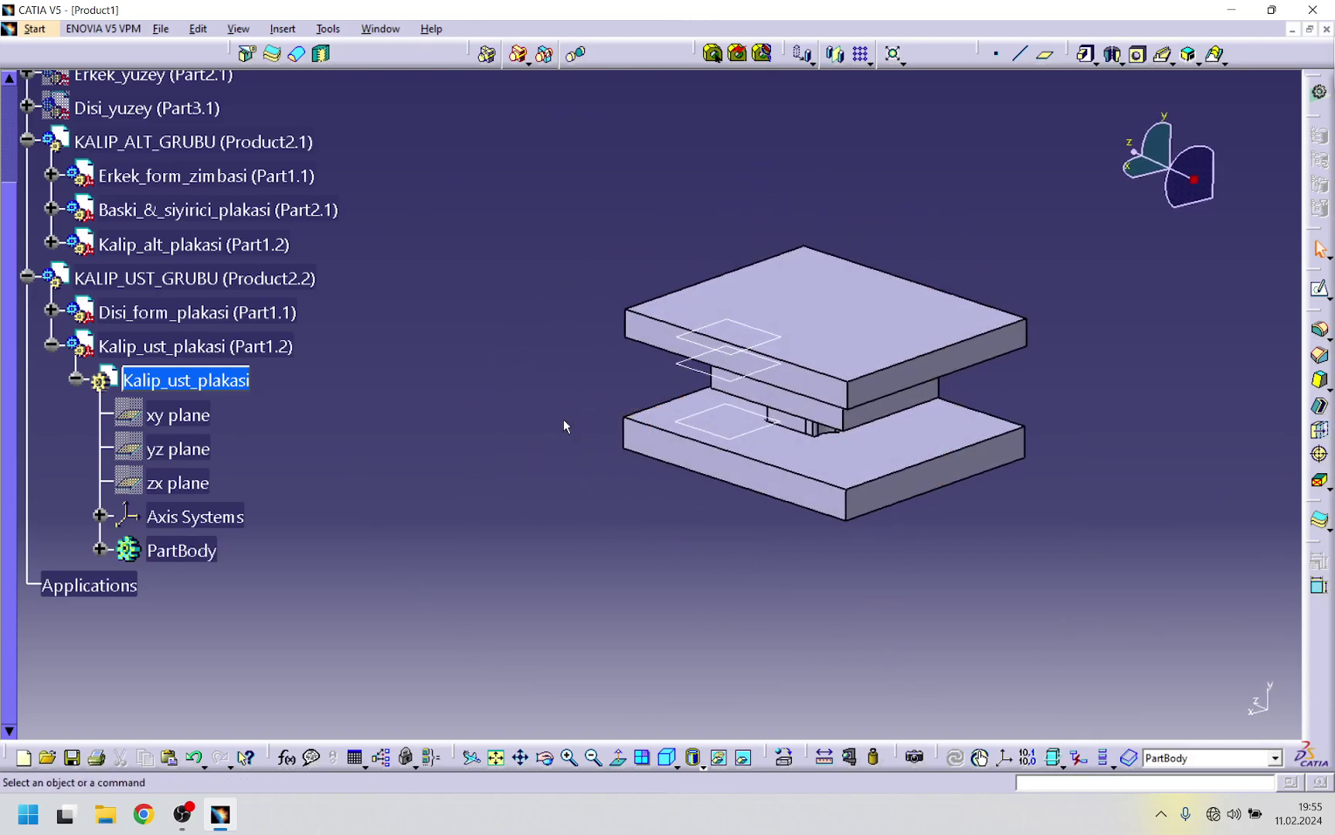
- Show 2.Opr_Form_Verme_kati and hide KALIP_UST_GRUBU to examine the formed sheet on the lower group
left_click(52, 347)
left_click(26, 280)
middle_click_drag(401, 504, 665, 510)
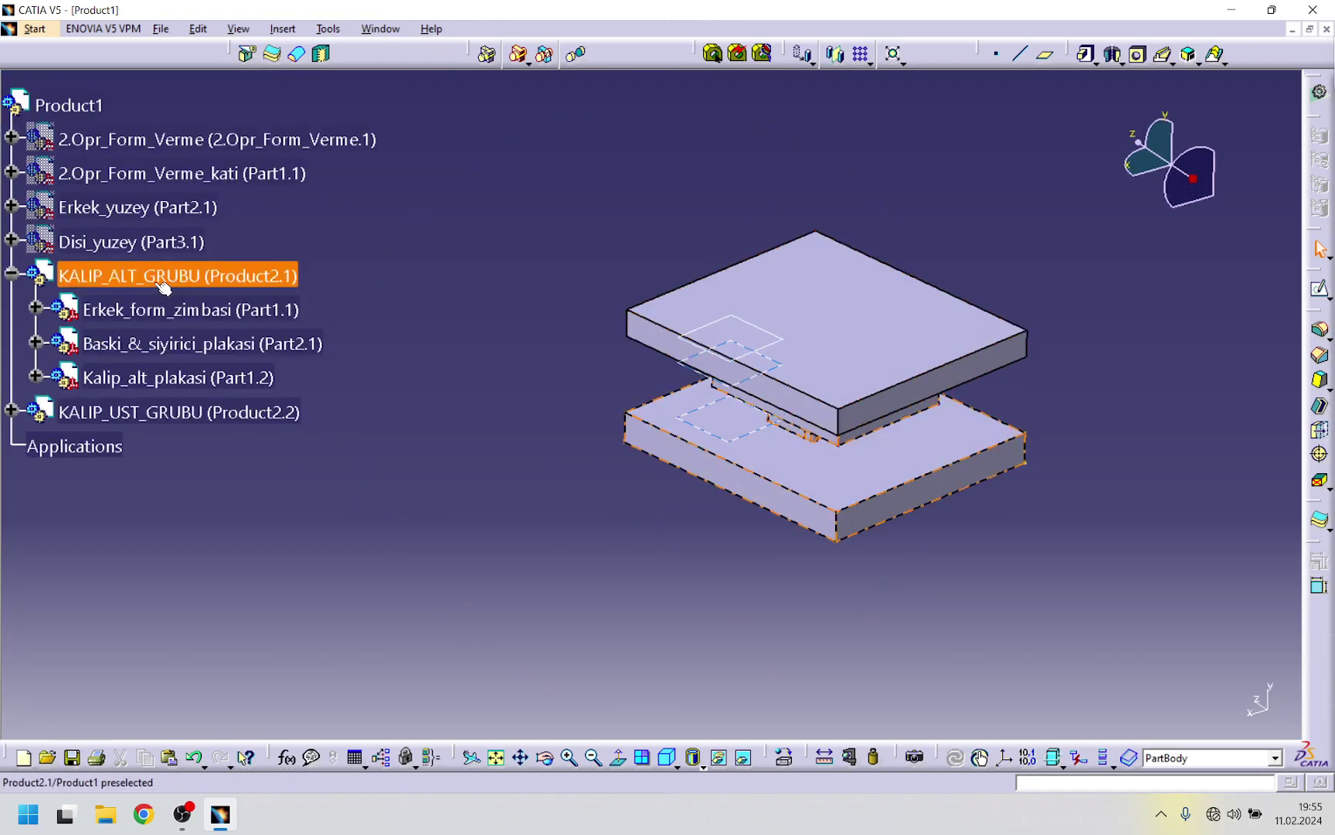
right_click(202, 172)
left_click(242, 218)
right_click(255, 414)
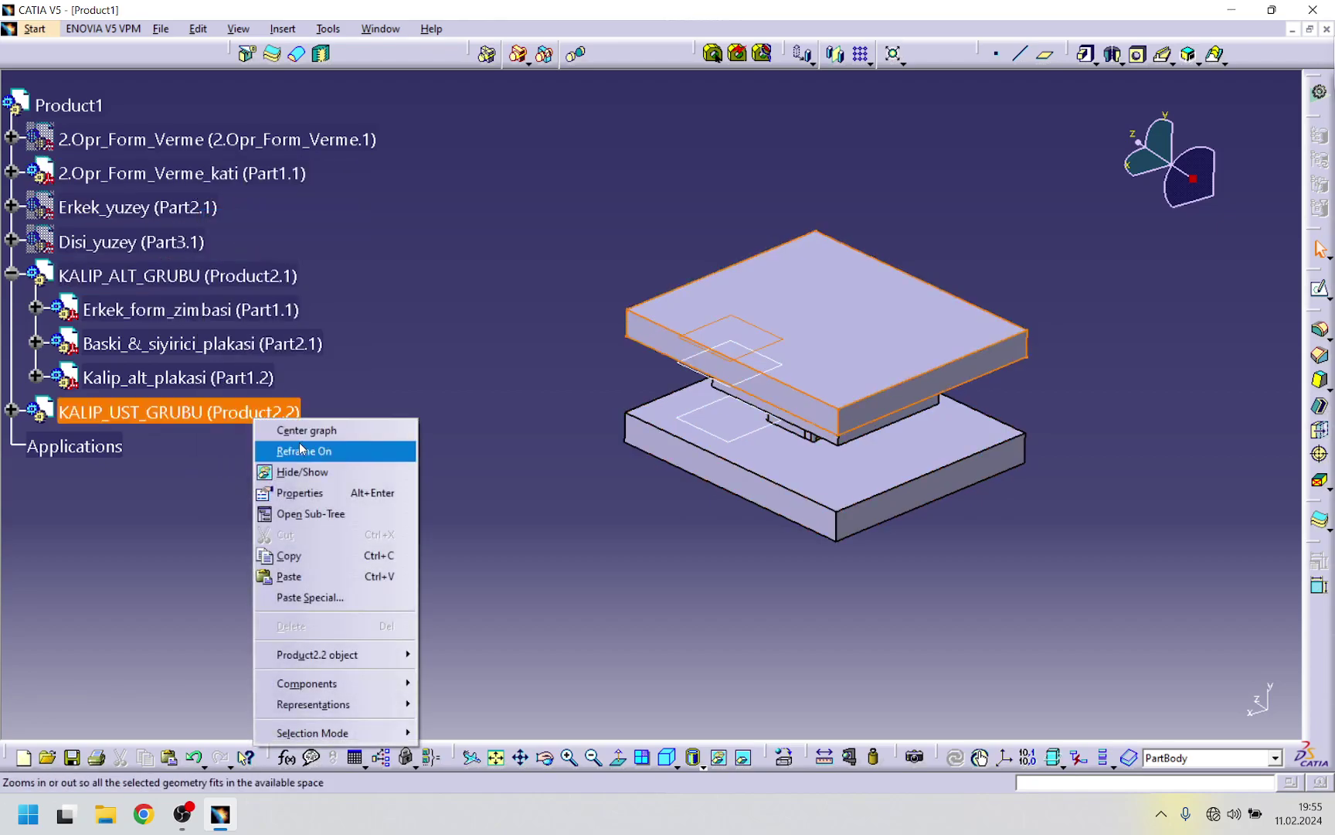
left_click(306, 472)
middle_click_drag(644, 515, 689, 463)
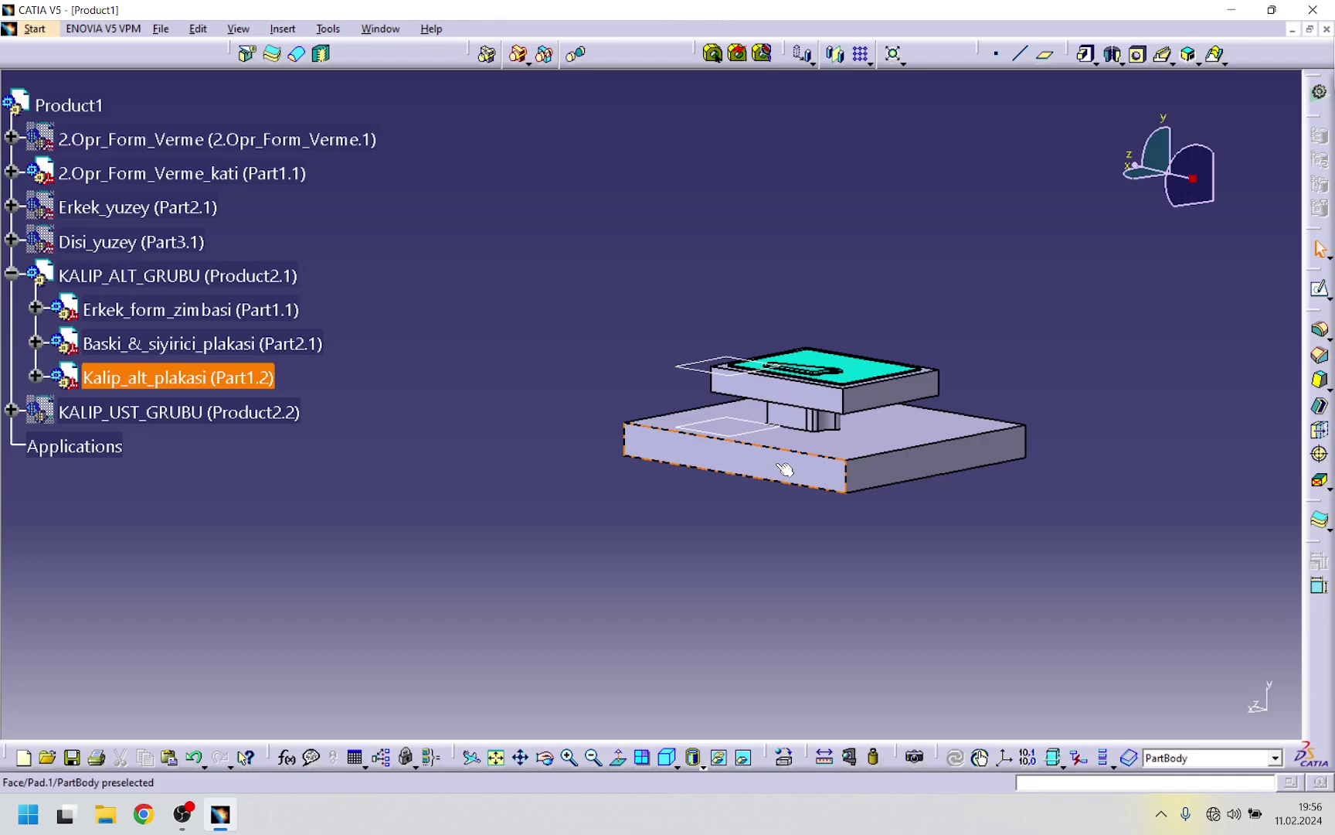
- Show KALIP_UST_GRUBU again and hide KALIP_ALT_GRUBU to examine the upper group and the sheet from below
right_click(250, 418)
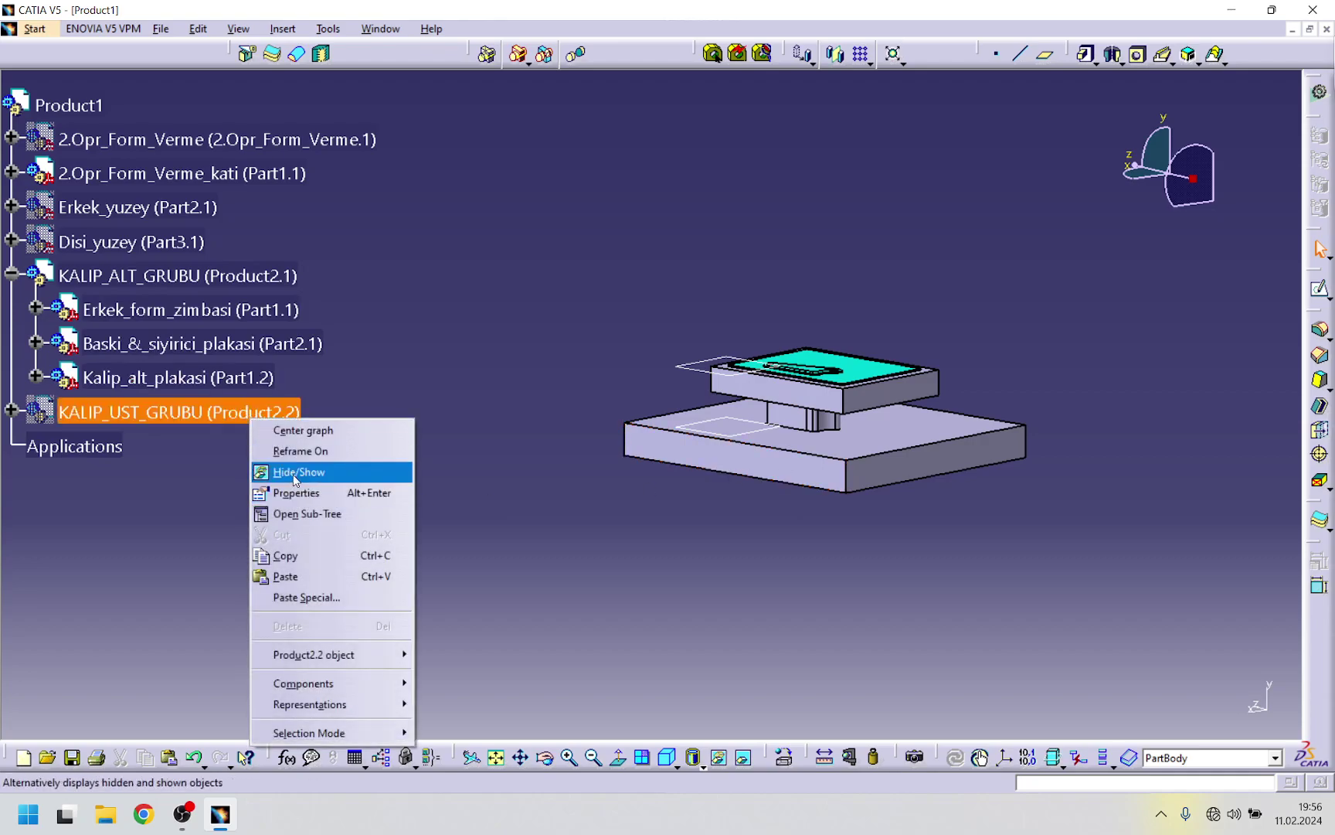
left_click(295, 480)
mouse_move(541, 441)
middle_mouse_down()
mouse_move(560, 411)
mouse_move(558, 426)
middle_mouse_up()
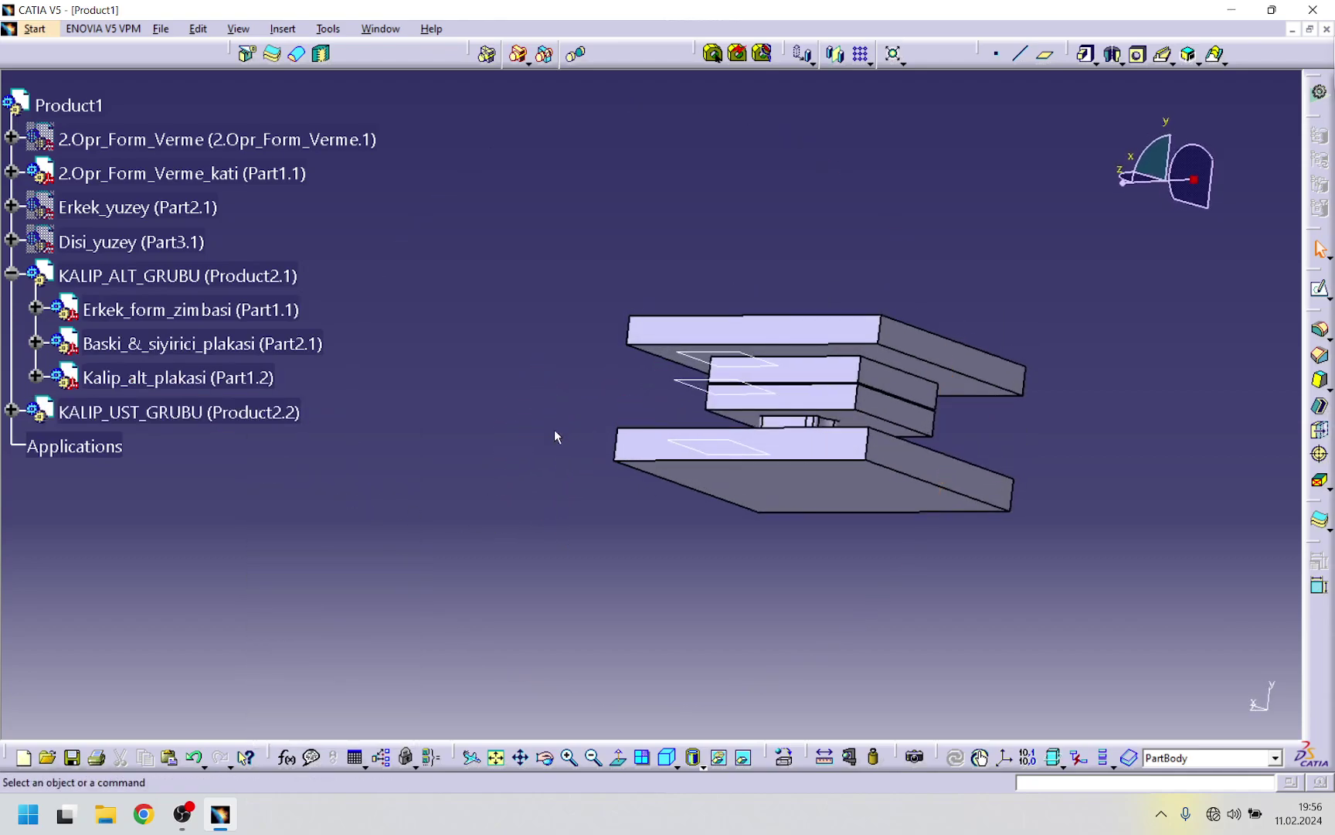
right_click(230, 280)
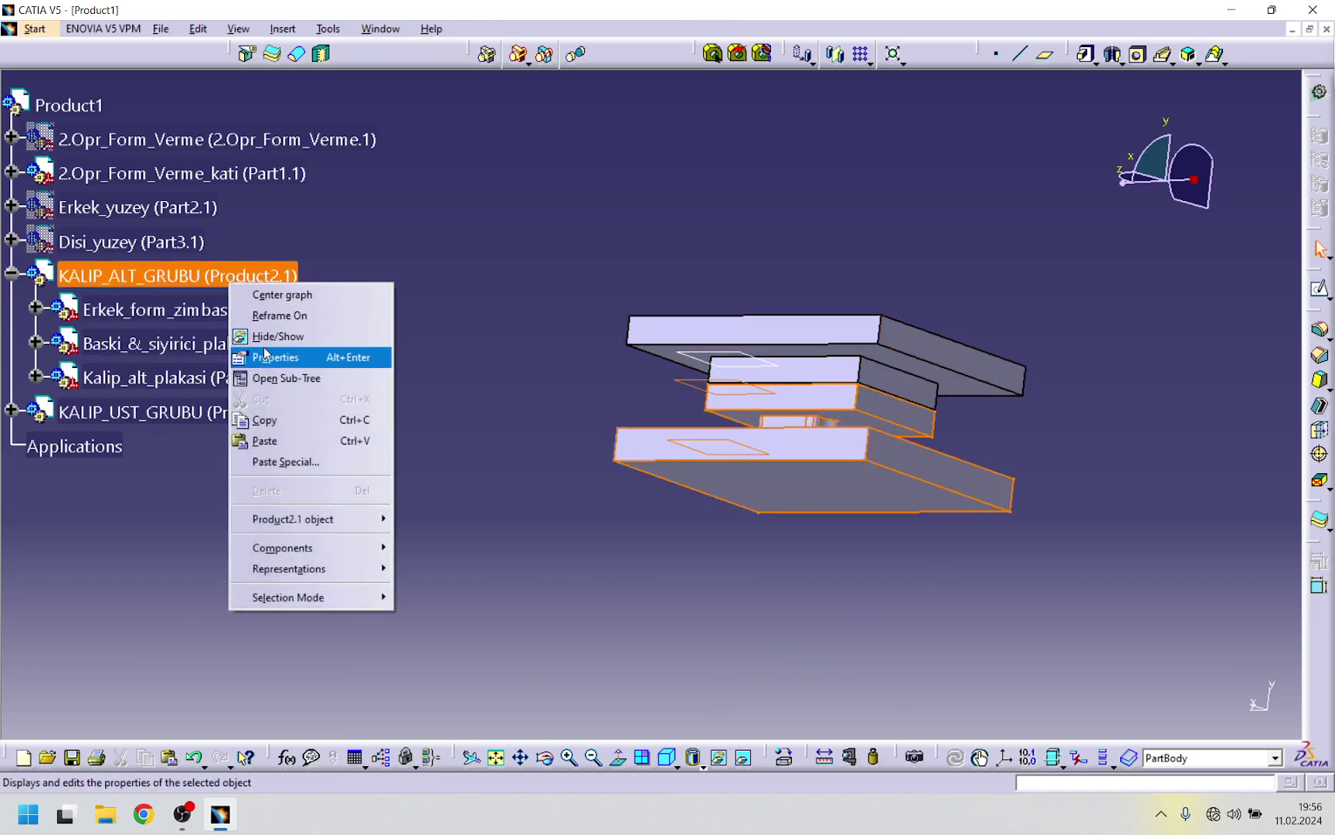
left_click(268, 338)
middle_click_drag(417, 494, 680, 232)
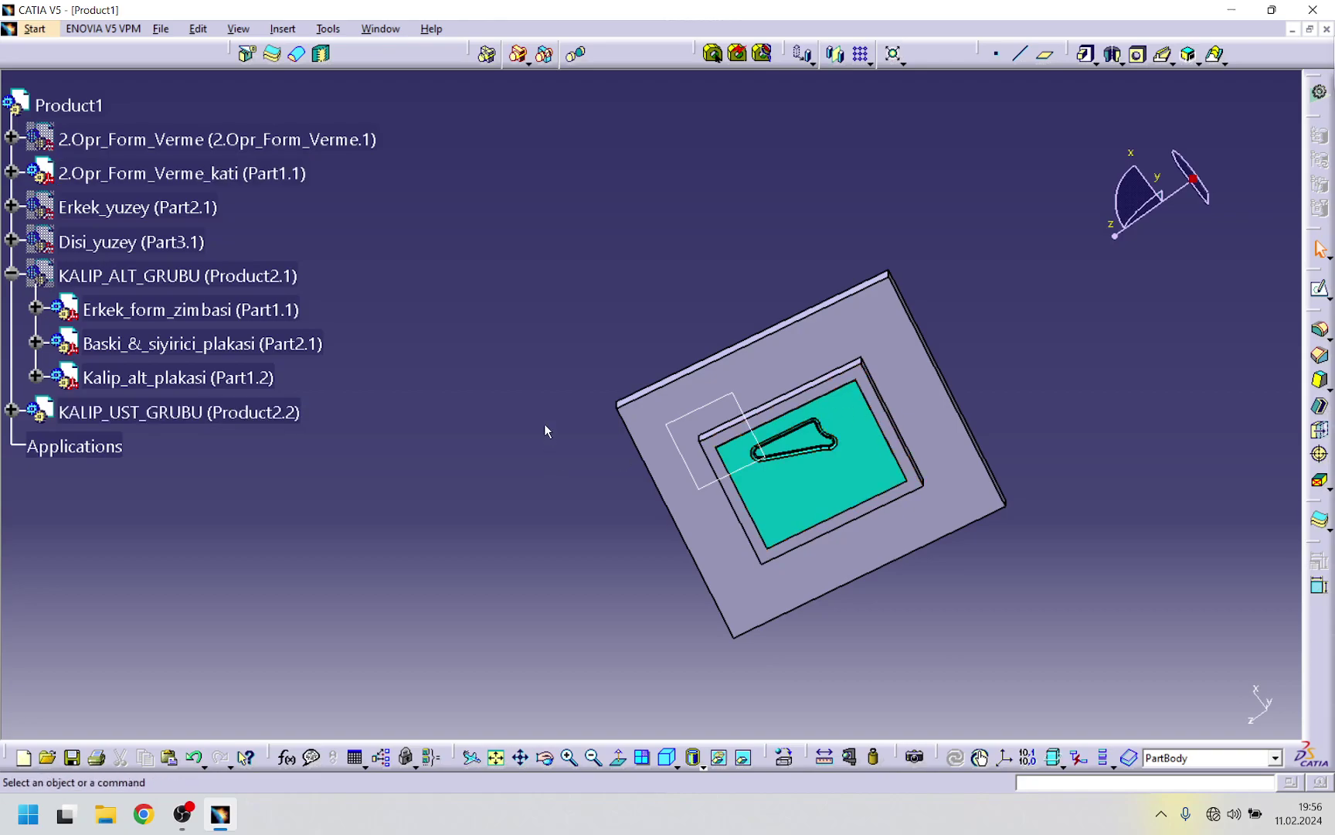
middle_click_drag(738, 361, 747, 528)
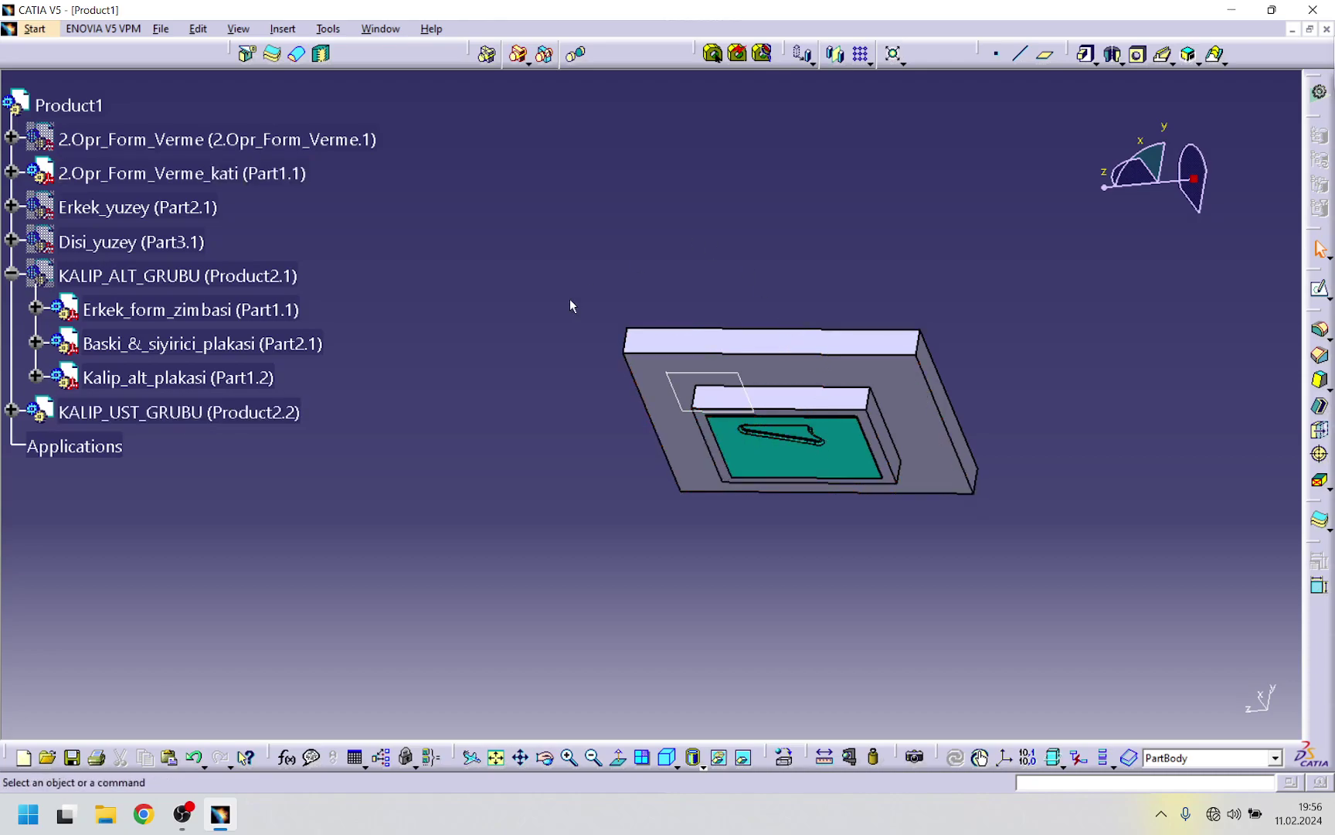
middle_click_drag(647, 302, 850, 402)
- Hide KALIP_UST_GRUBU and show KALIP_ALT_GRUBU again
right_click(313, 423)
left_click(326, 473)
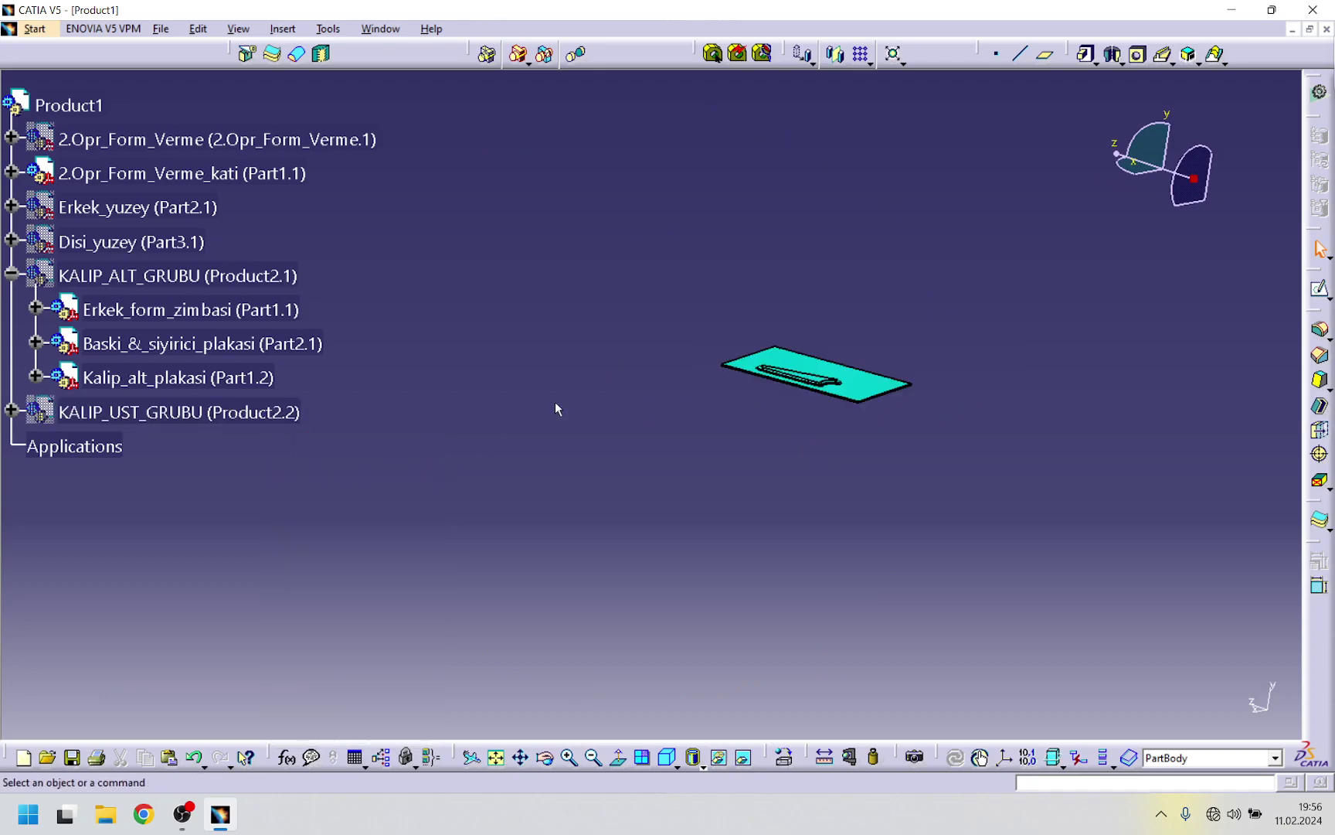
right_click(285, 277)
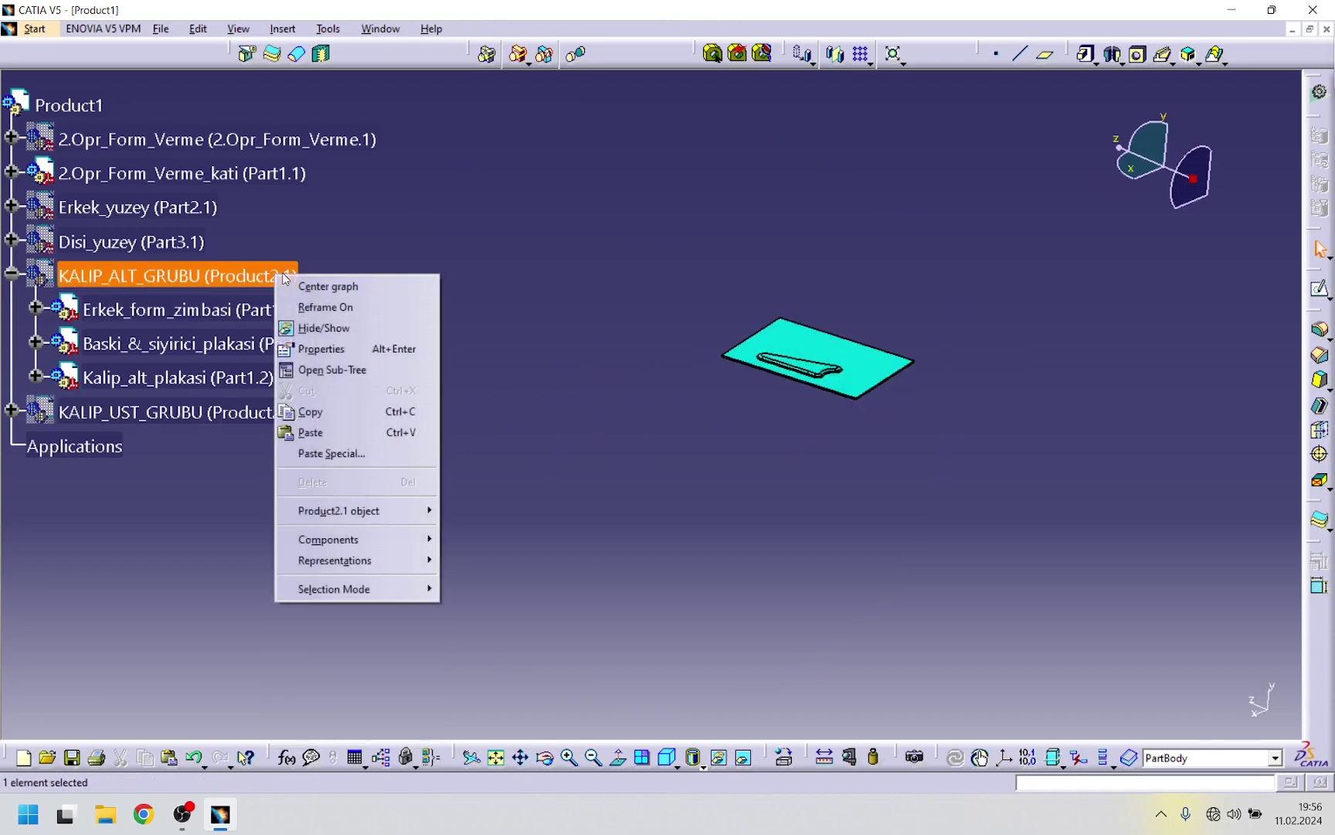
left_click(313, 330)
middle_click_drag(568, 454, 570, 454)
middle_click_drag(531, 504, 550, 529)
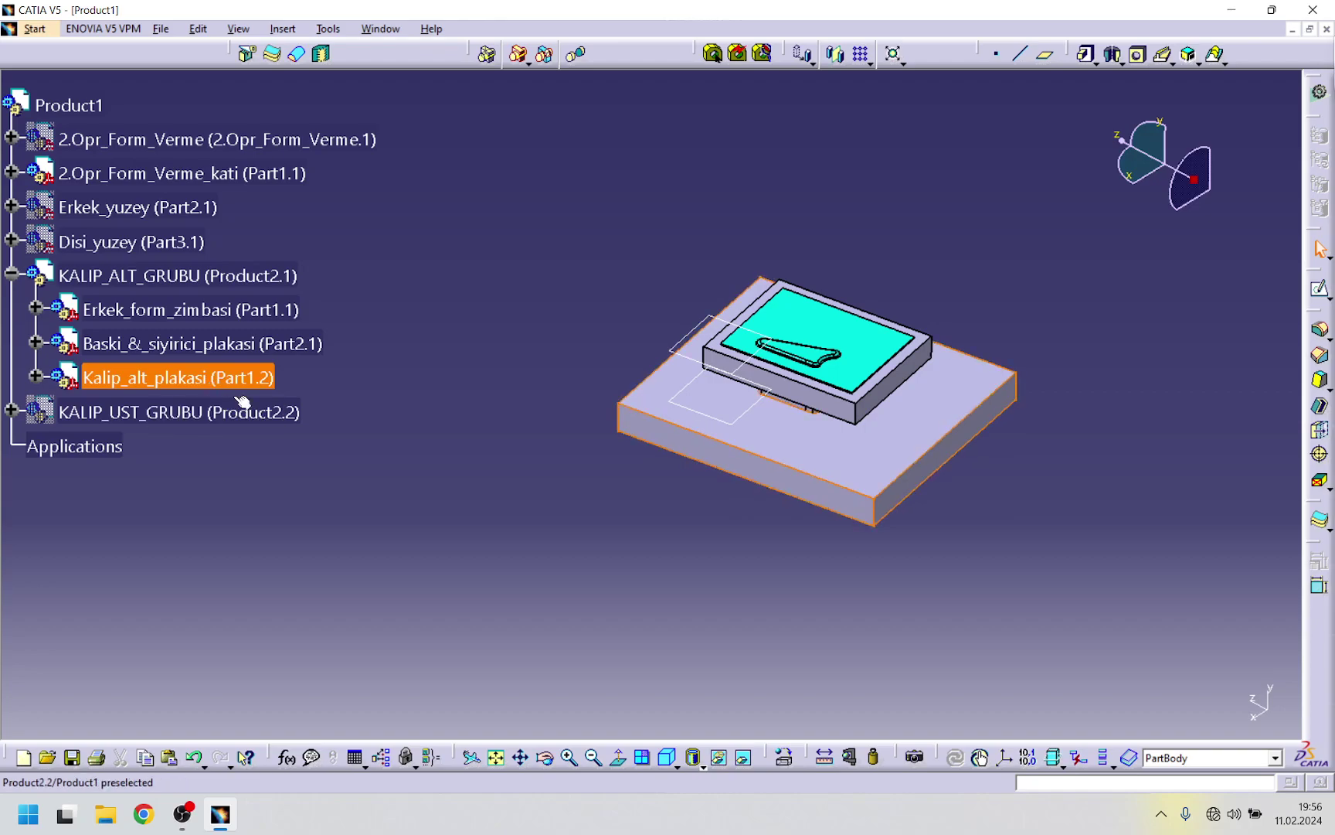
- Open Kalip_alt_plakasi for editing and define its PartBody as the in-work object
double_click(186, 380)
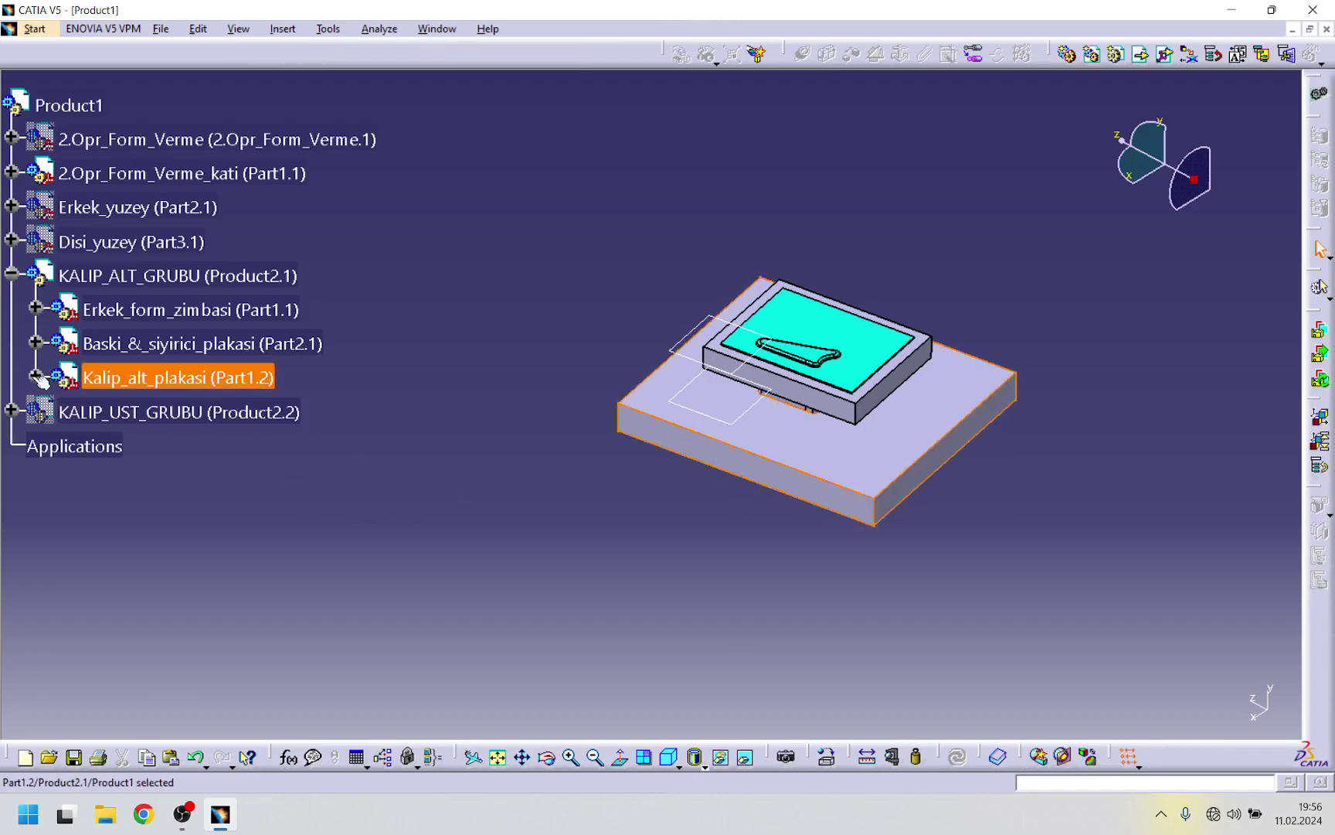
right_click(158, 582)
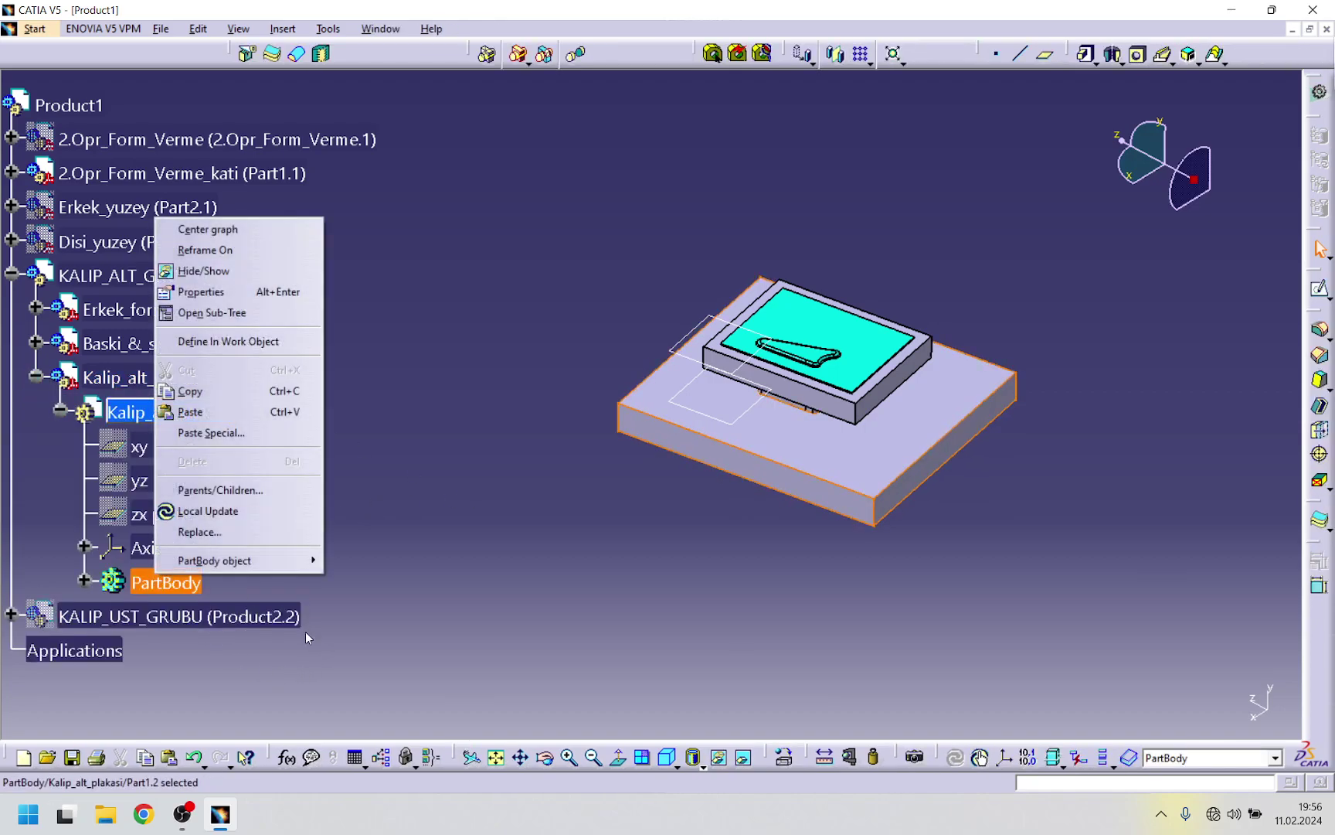
left_click(248, 340)
- Hide Baski_&_siyirici_plakasi, Erkek_form_zimbasi and 2.Opr_Form_Verme_kati so that only the lower plate is displayed
left_click(232, 345)
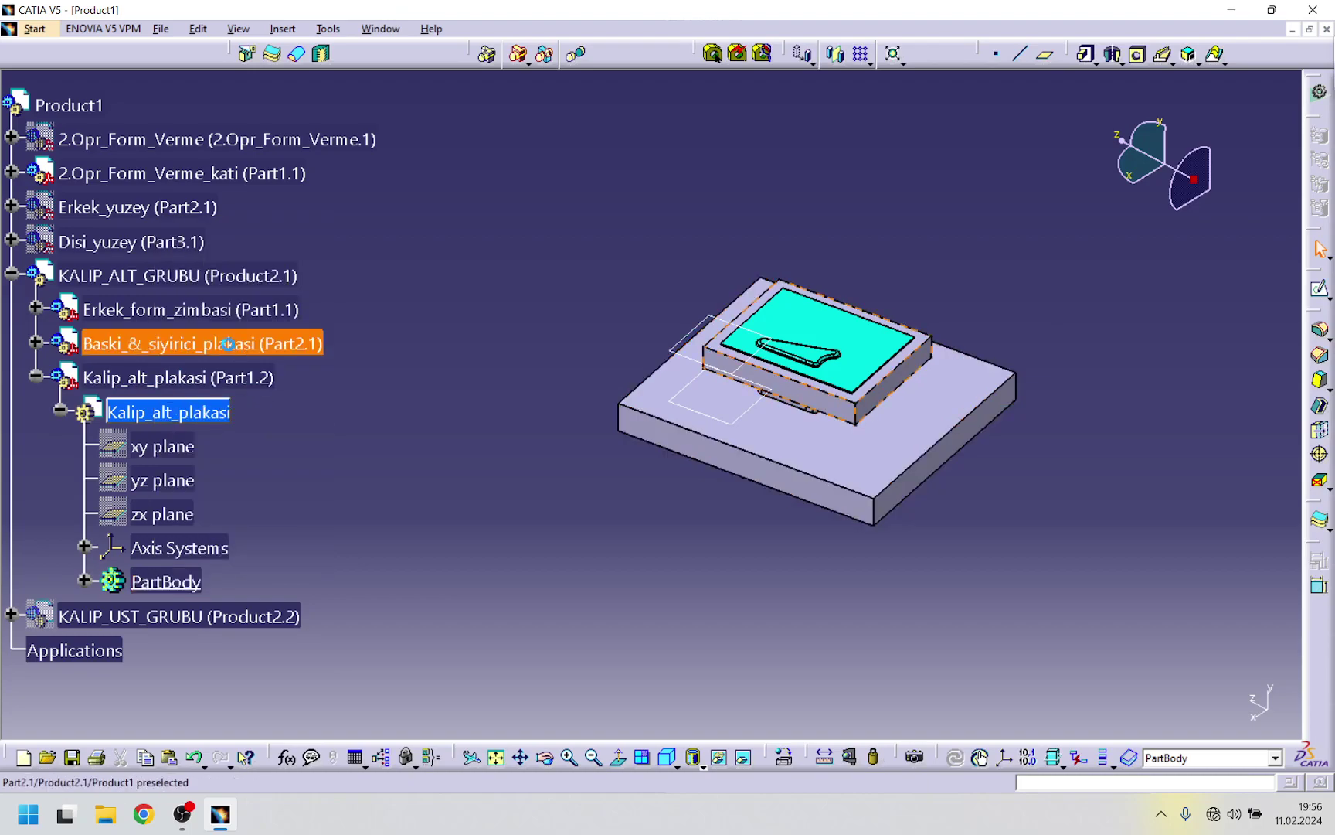
left_click(224, 311, "ctrl")
right_click(224, 311)
left_click(261, 366)
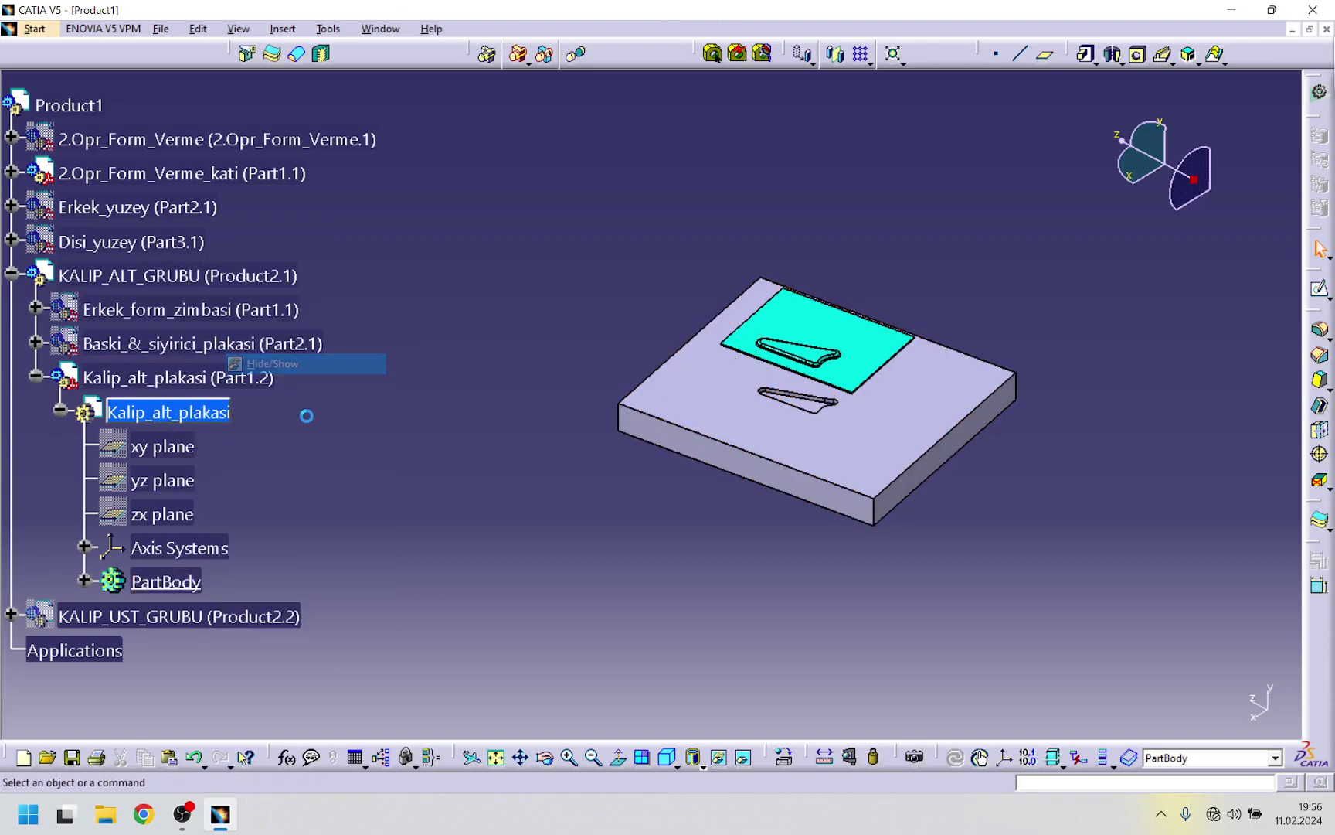
right_click(226, 173)
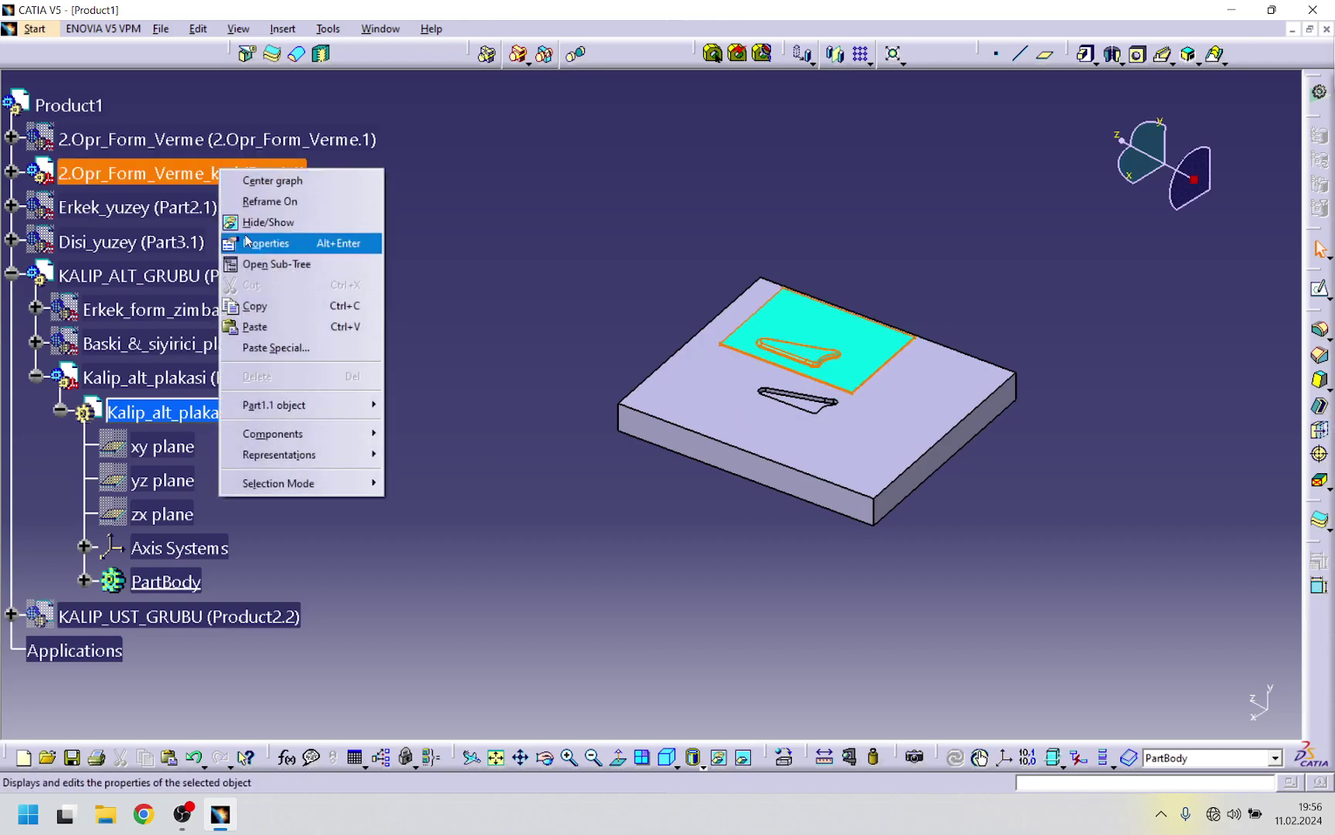
left_click(255, 219)
- Start a sketch on the lower plate's top face and place four points, one near each corner
left_click(772, 447)
left_click(1320, 288)
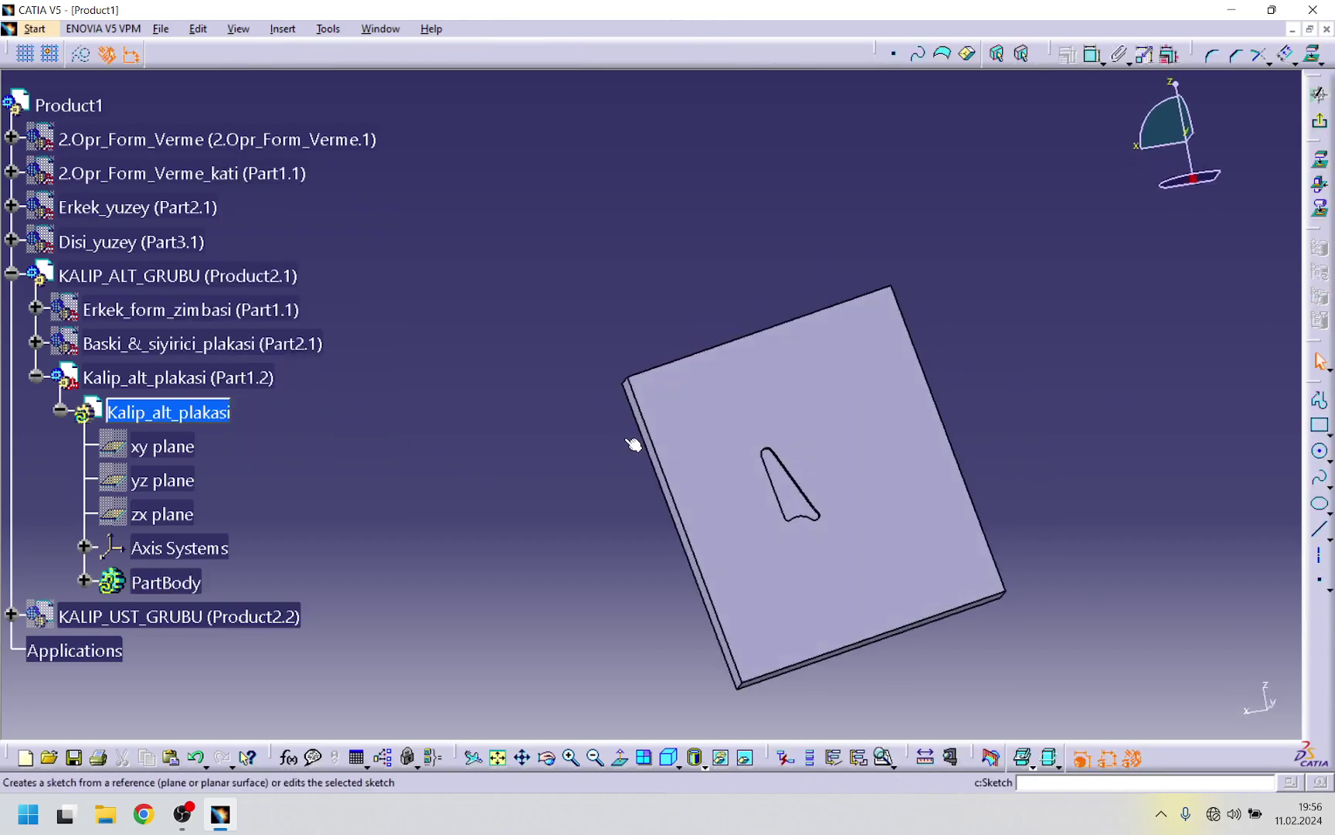
left_click(1323, 584)
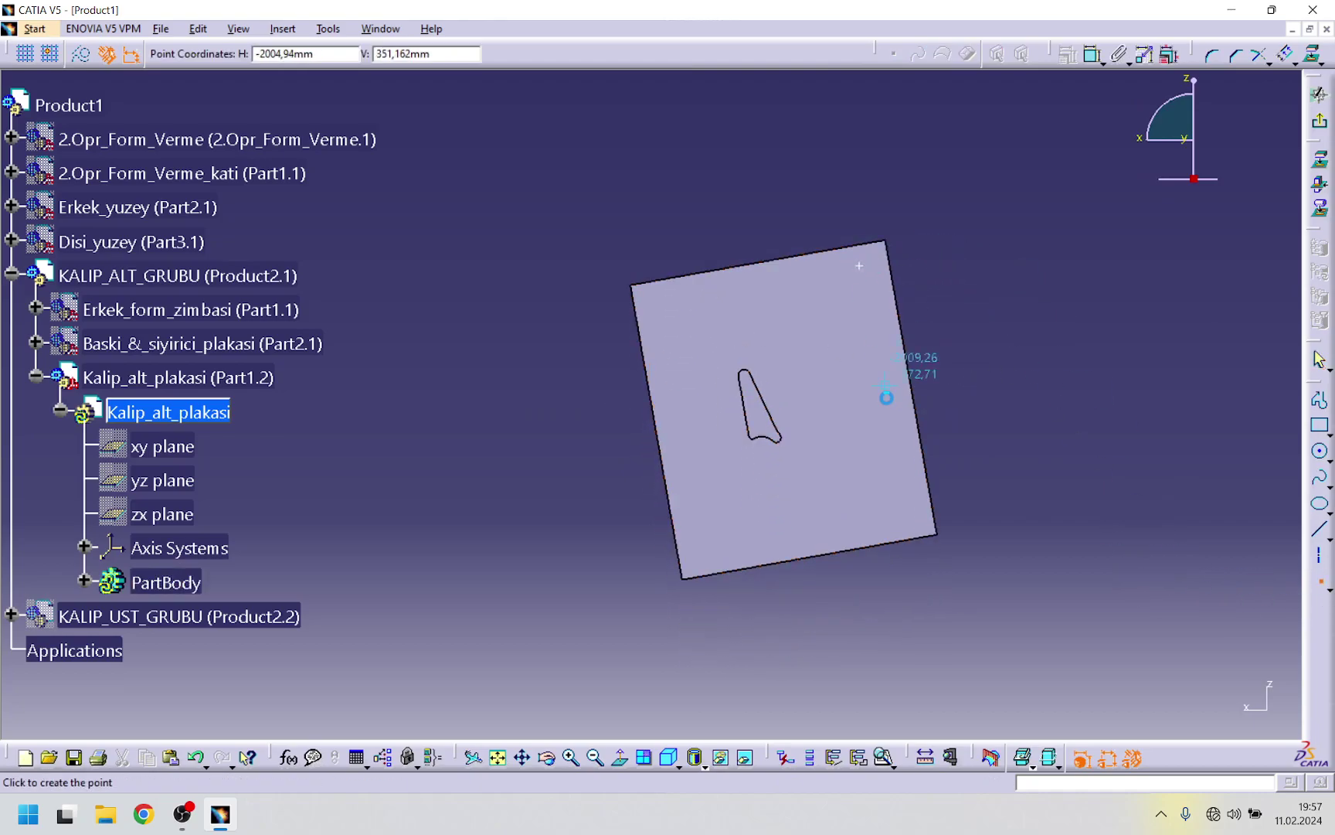
left_click(892, 509)
left_click(714, 543)
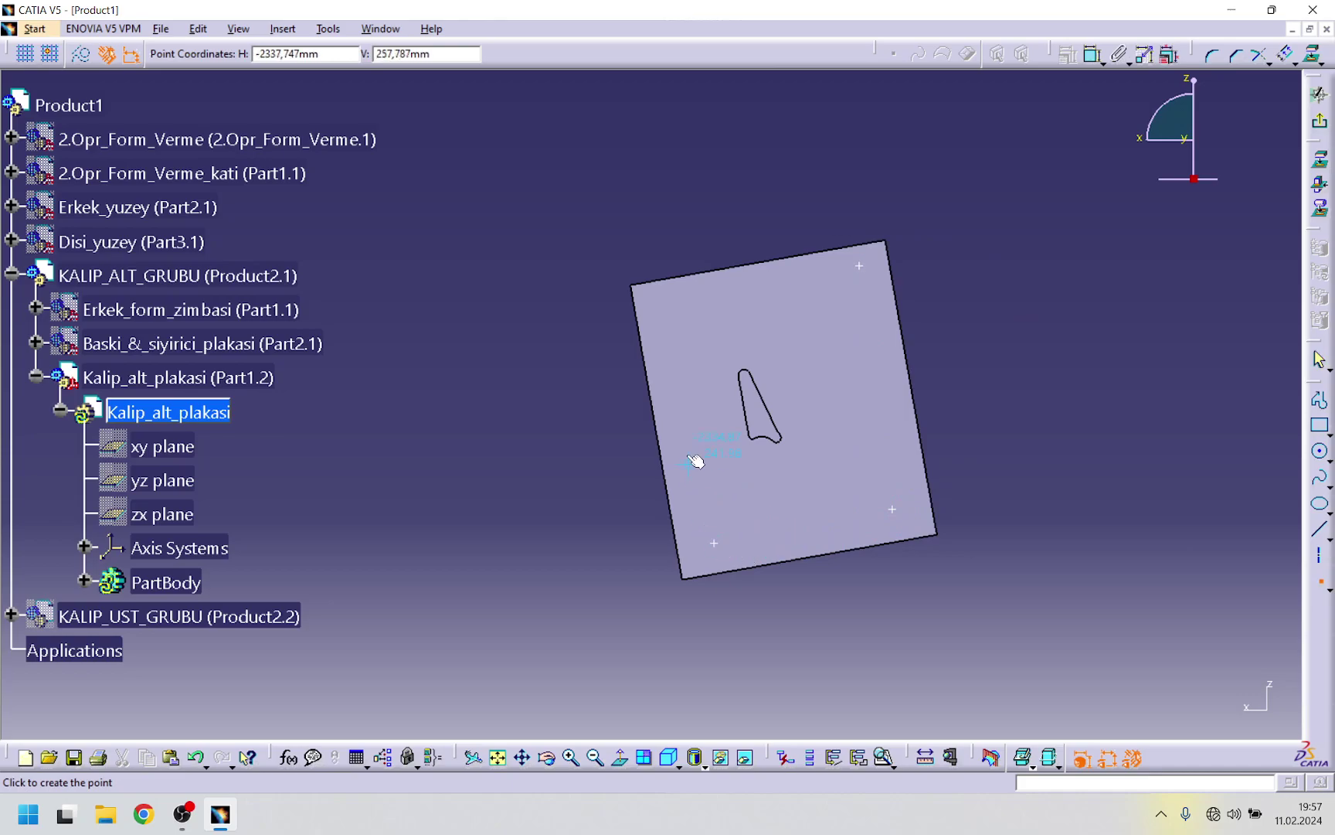
left_click(663, 312)
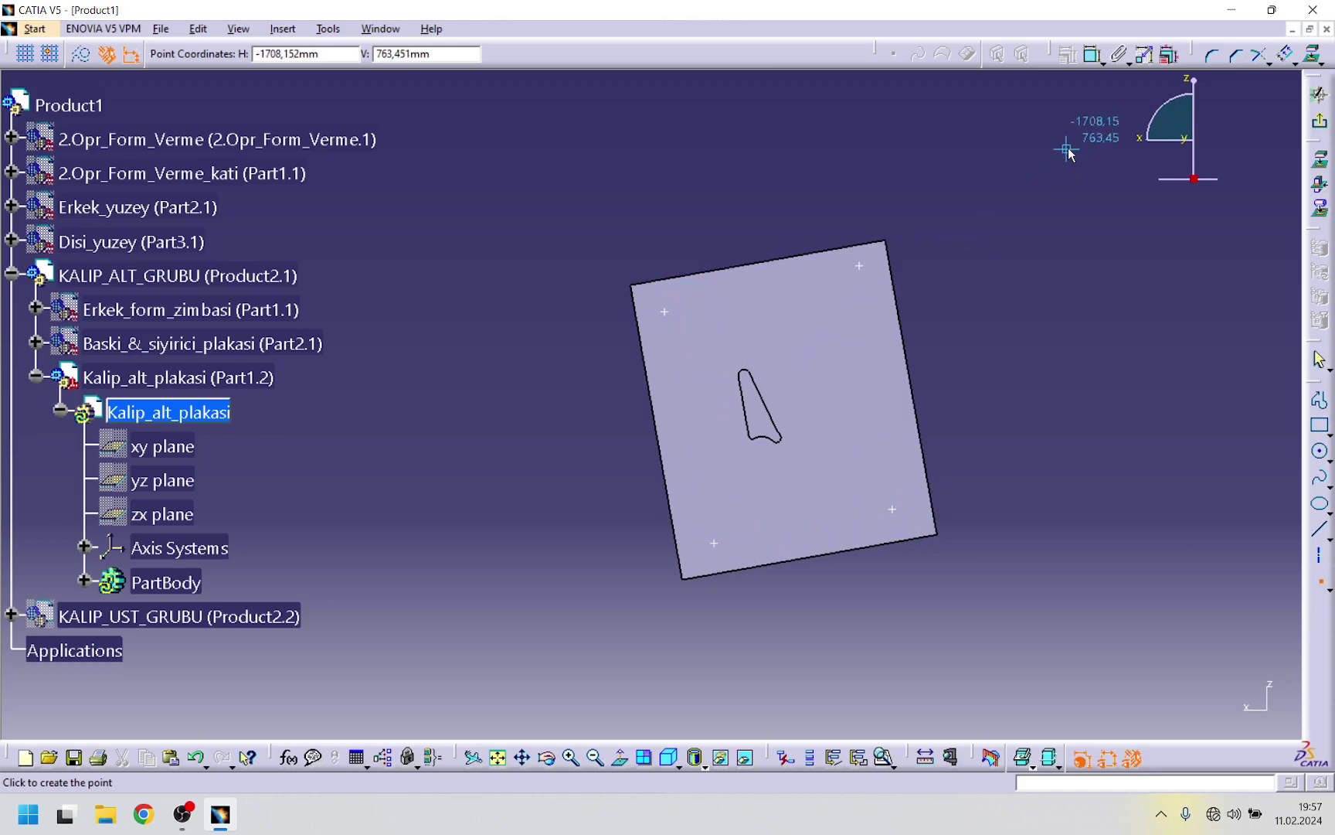
- Constrain the upper-right point 50 mm from the plate's upper edge and 50 mm from its right edge
left_click(1094, 54)
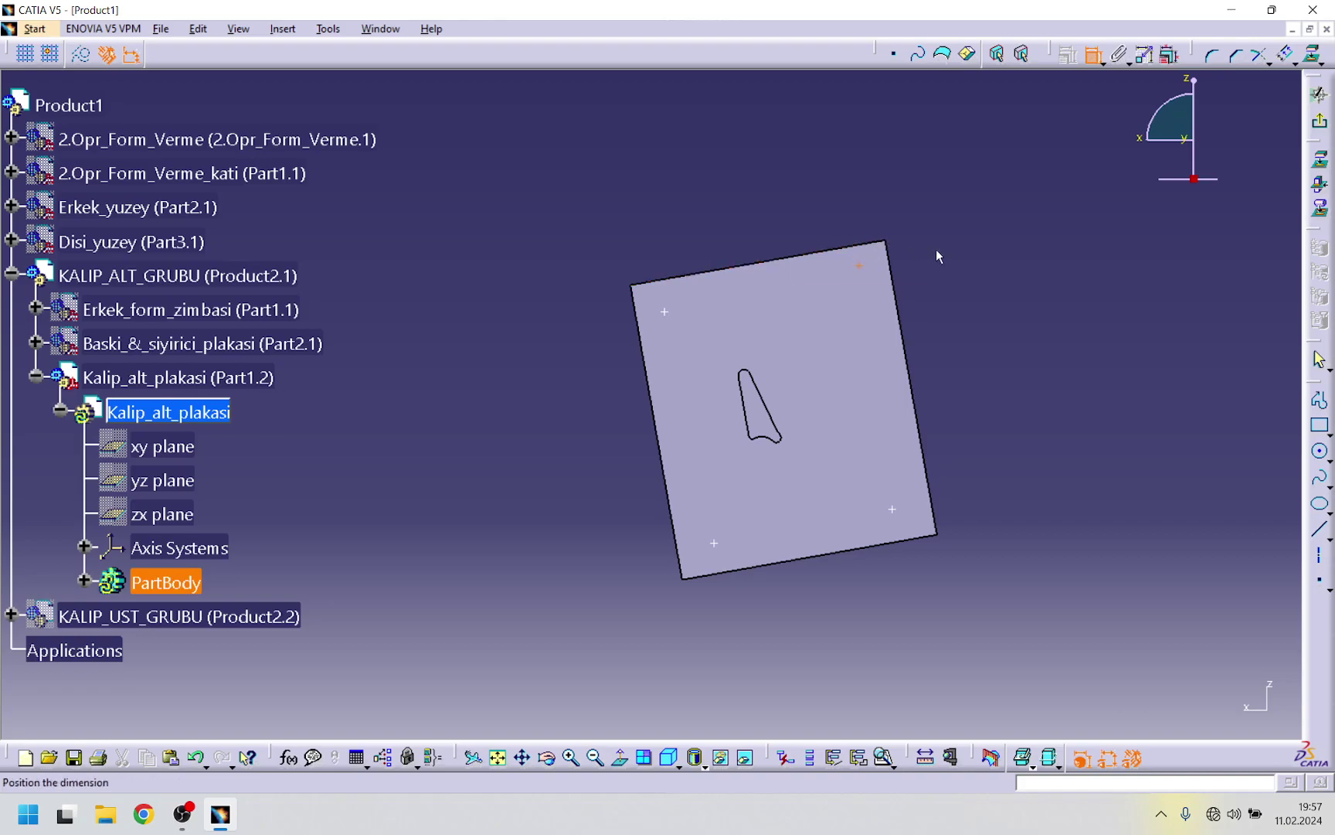
double_click(982, 179)
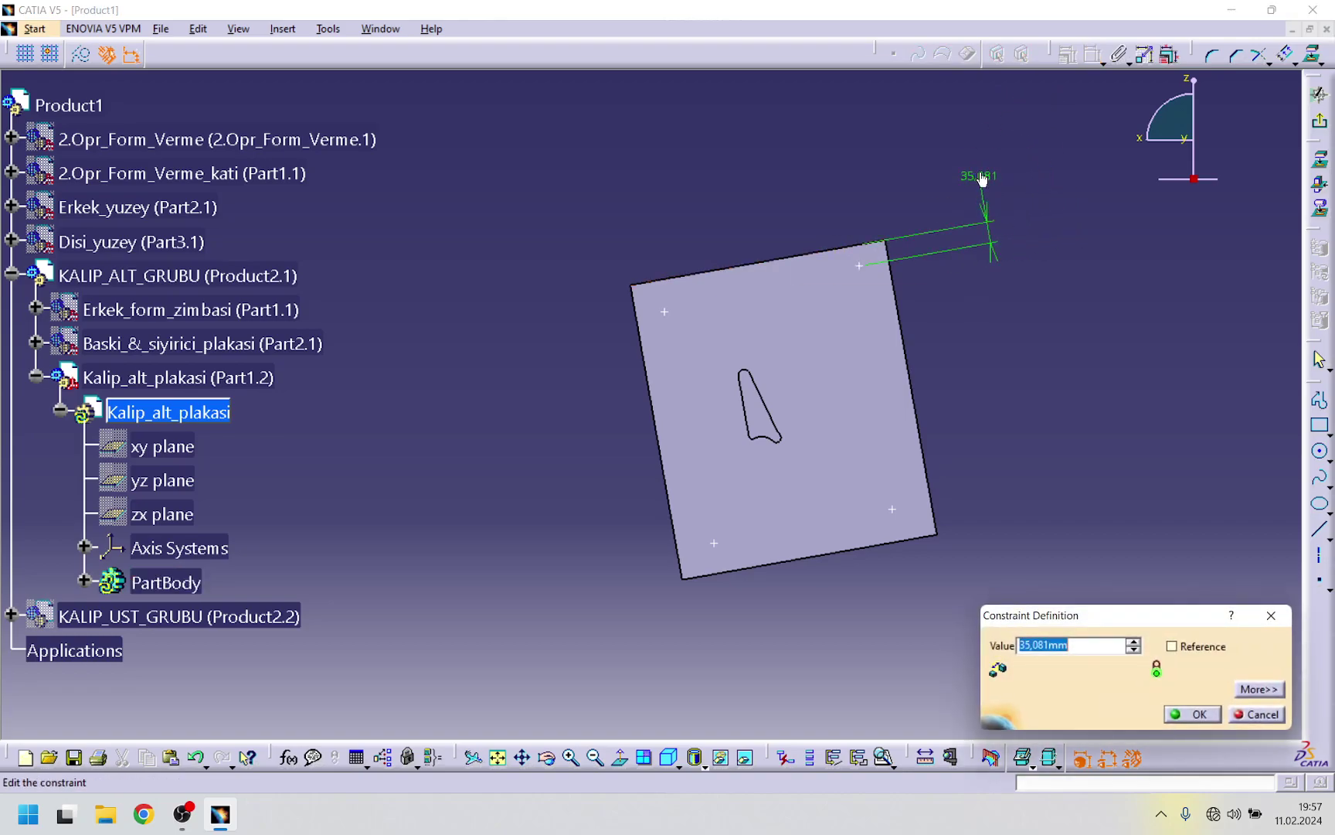
key("Return")
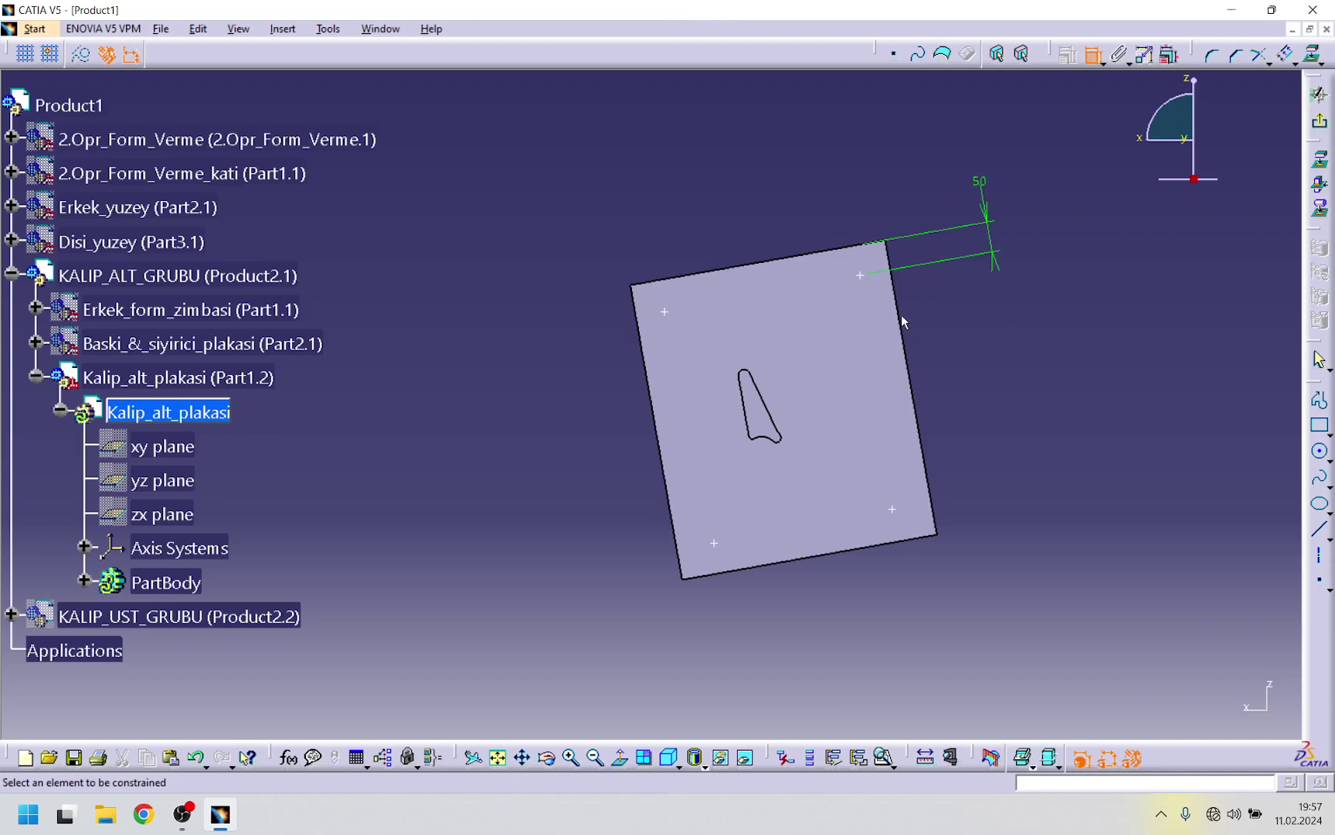
left_click(860, 276)
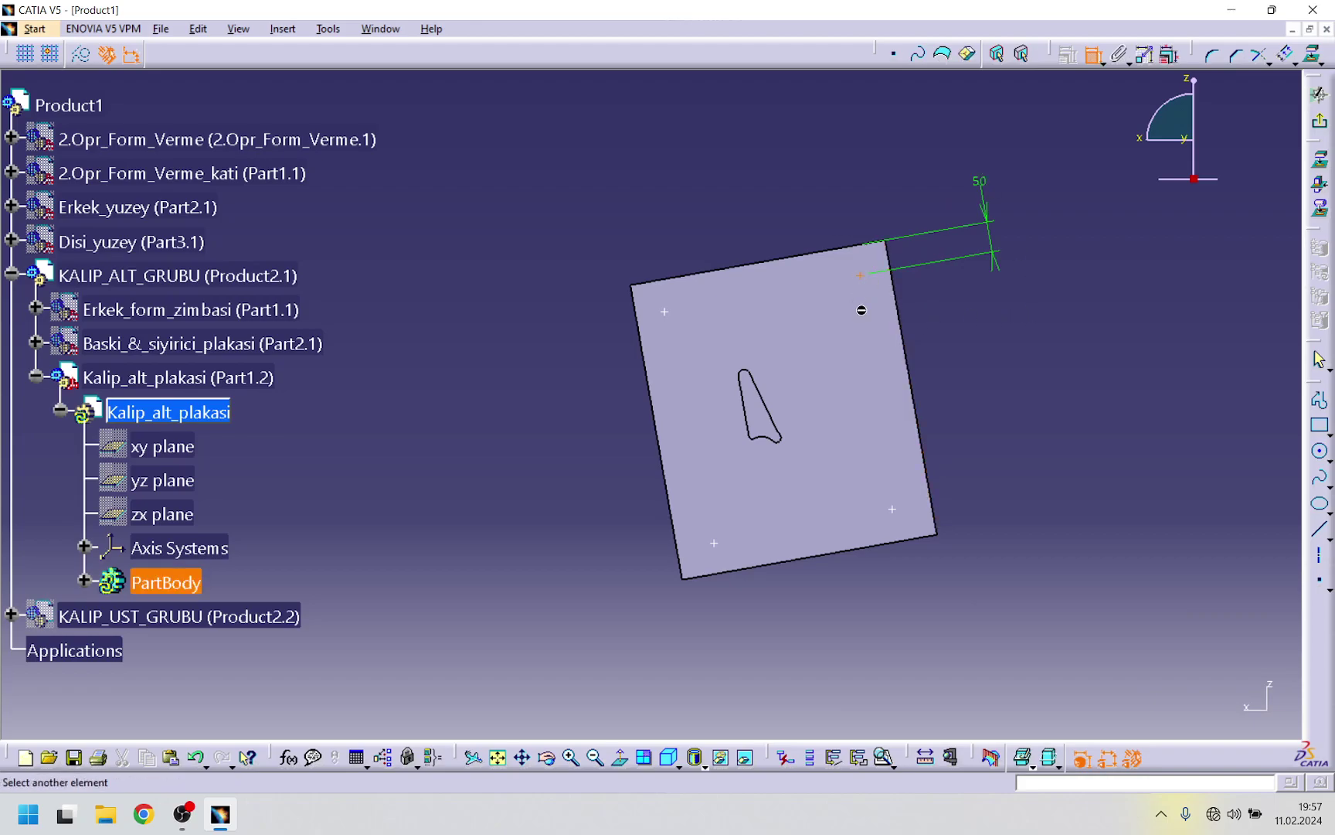
left_click(878, 248)
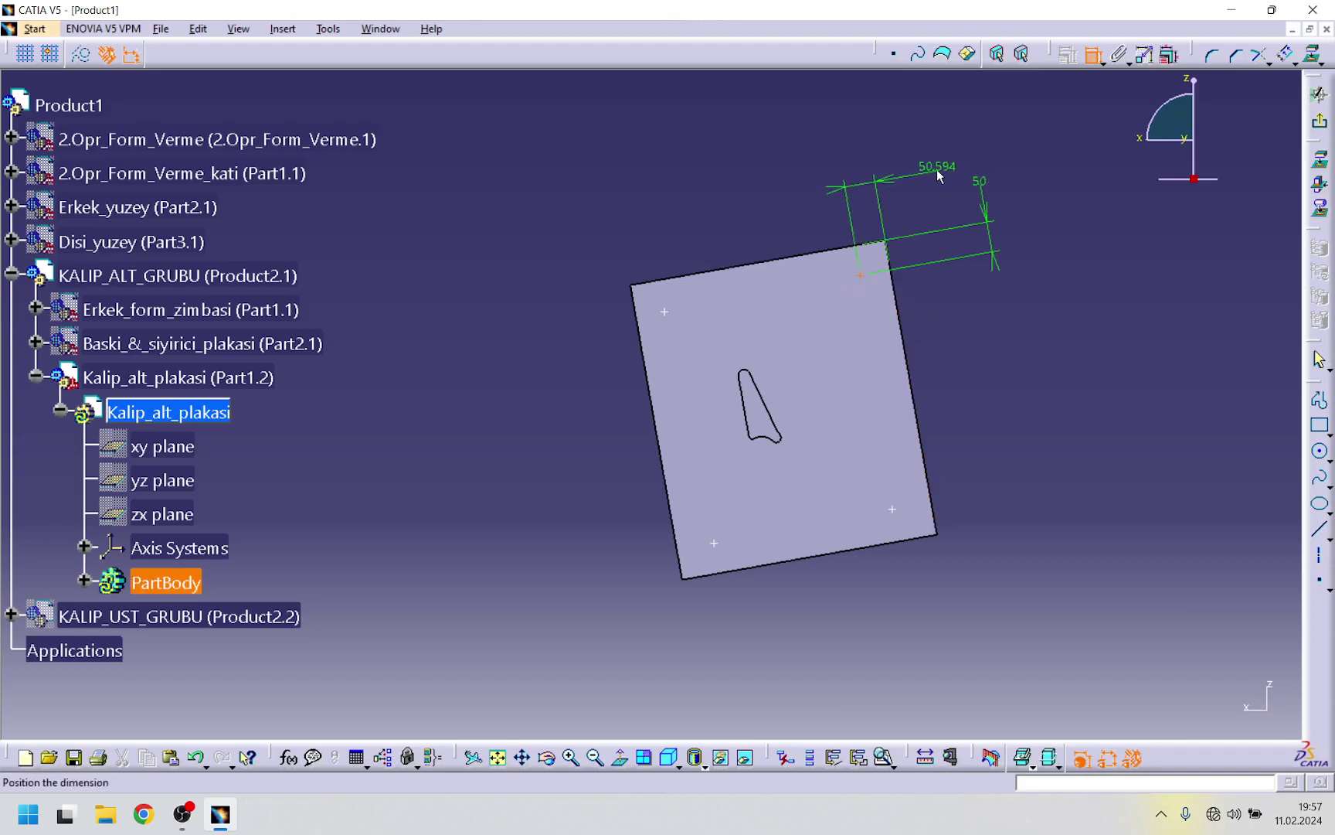
left_click(931, 168)
double_click(931, 170)
type("50")
key("Return")
- Constrain the upper-left point 50 mm from the plate's left edge and 50 mm from its upper edge
left_click(666, 313)
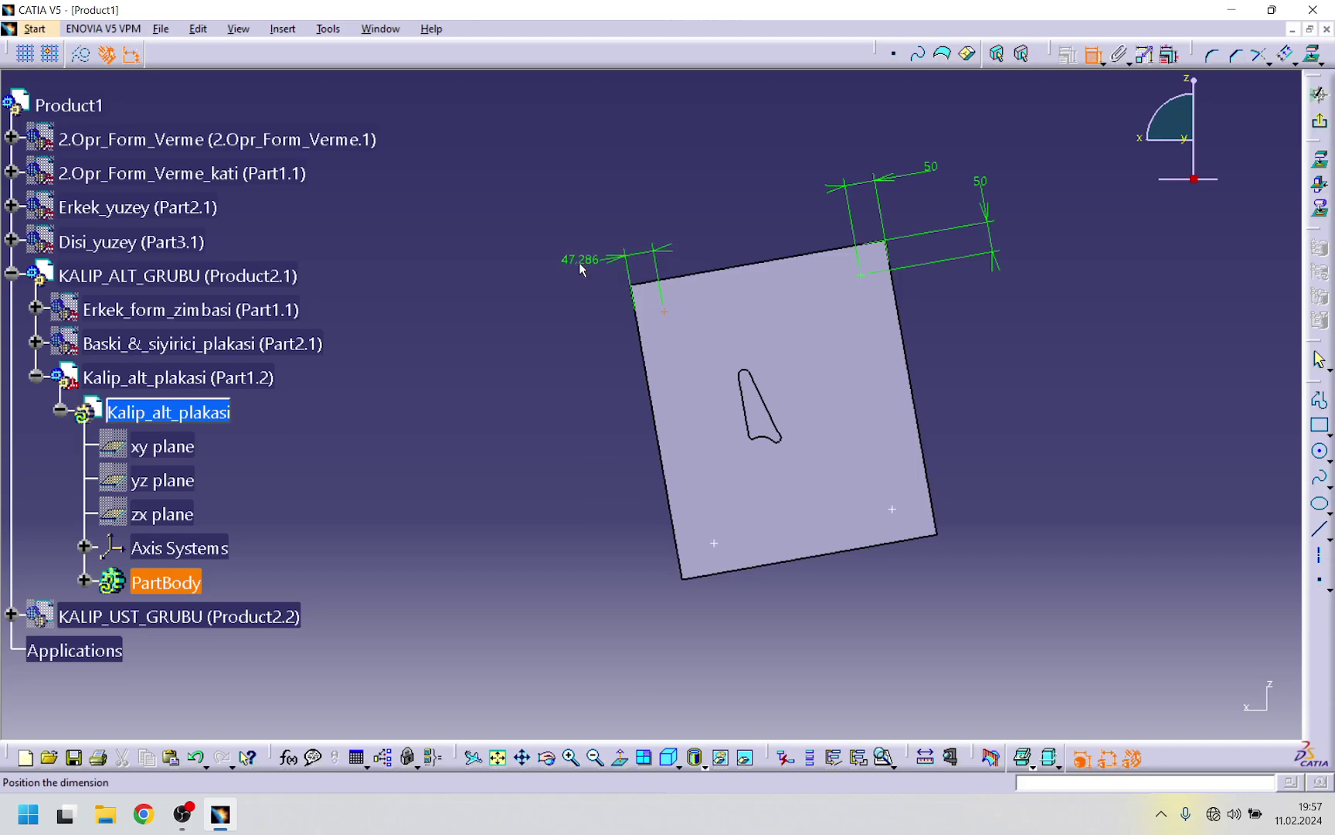
left_click(581, 268)
double_click(572, 259)
type("5")
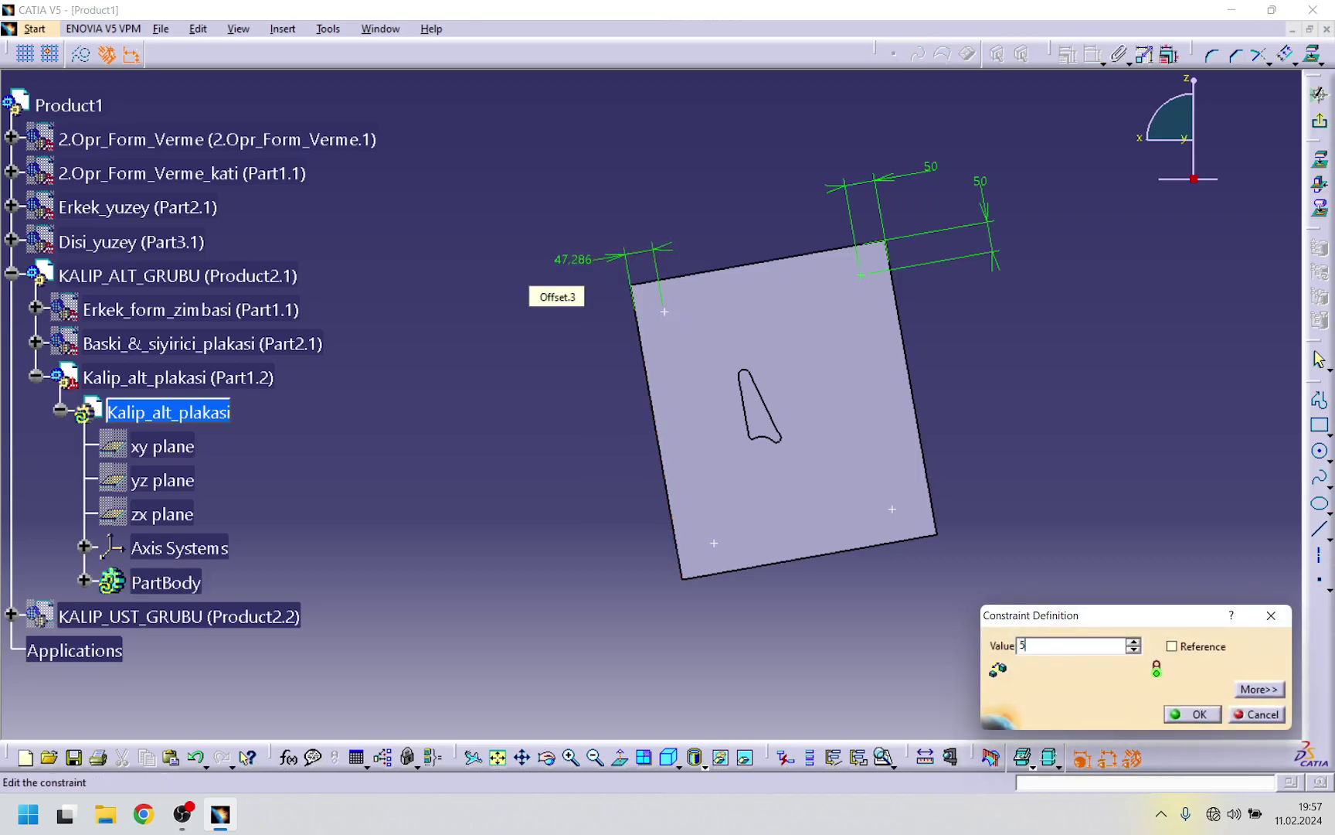
type("0")
key("Return")
left_click(668, 313)
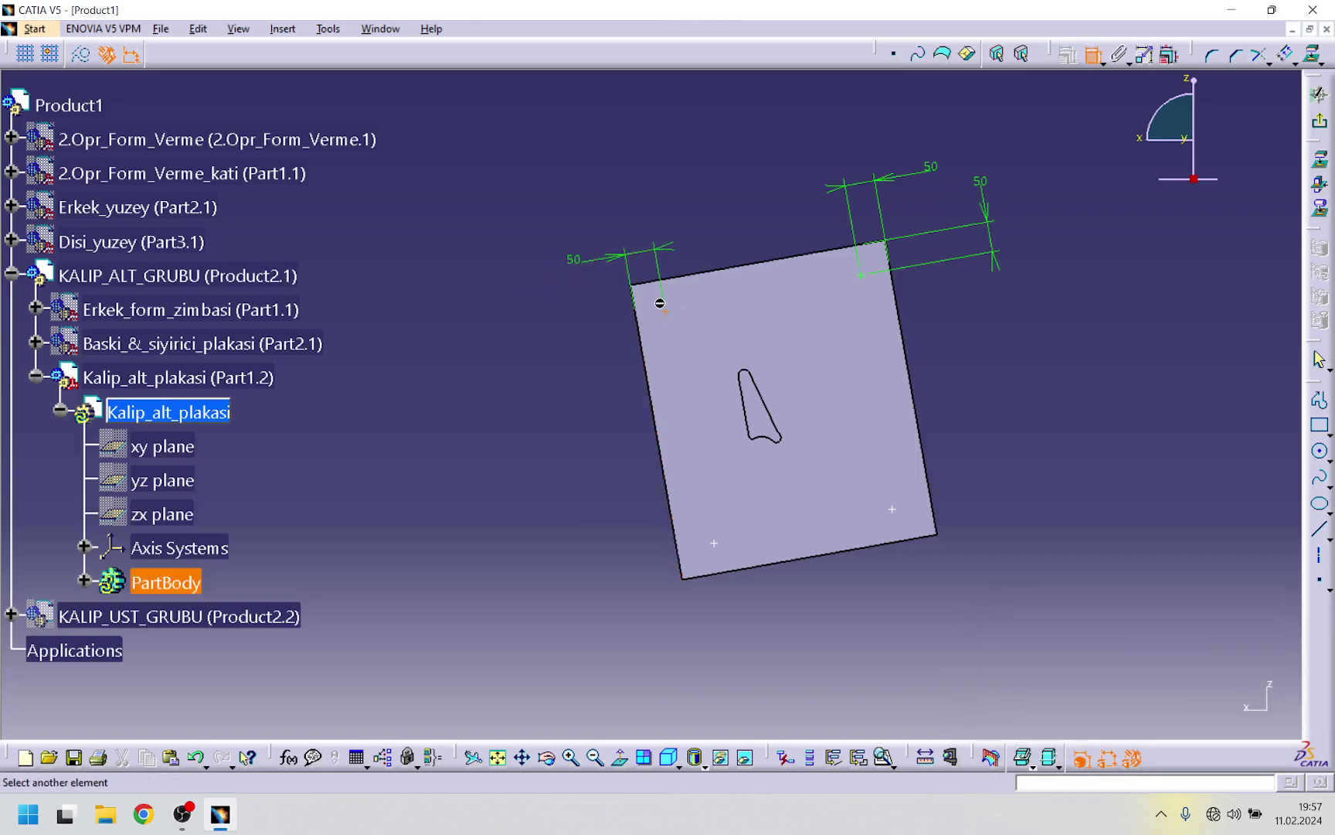
left_click(642, 283)
left_click(690, 204)
double_click(694, 199)
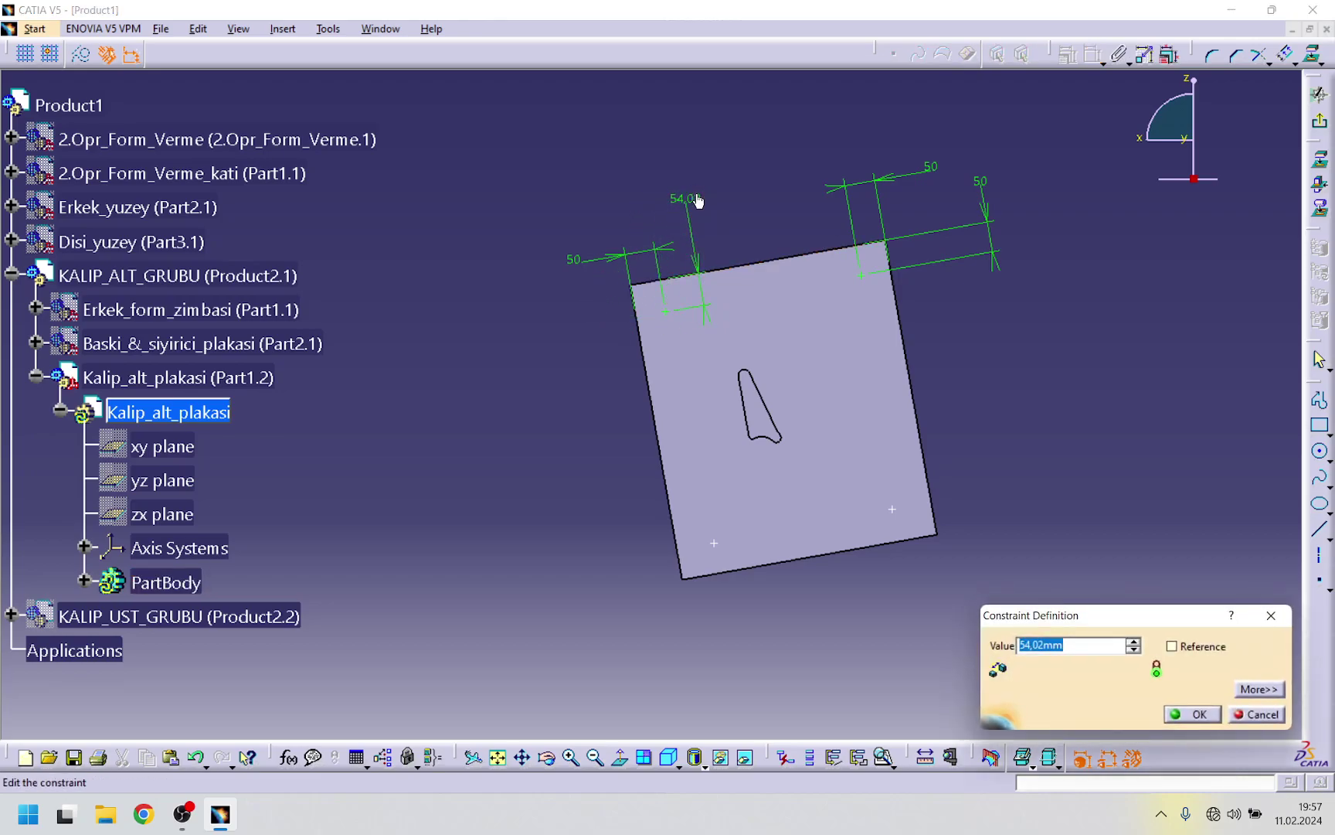
type("50")
key("Return")
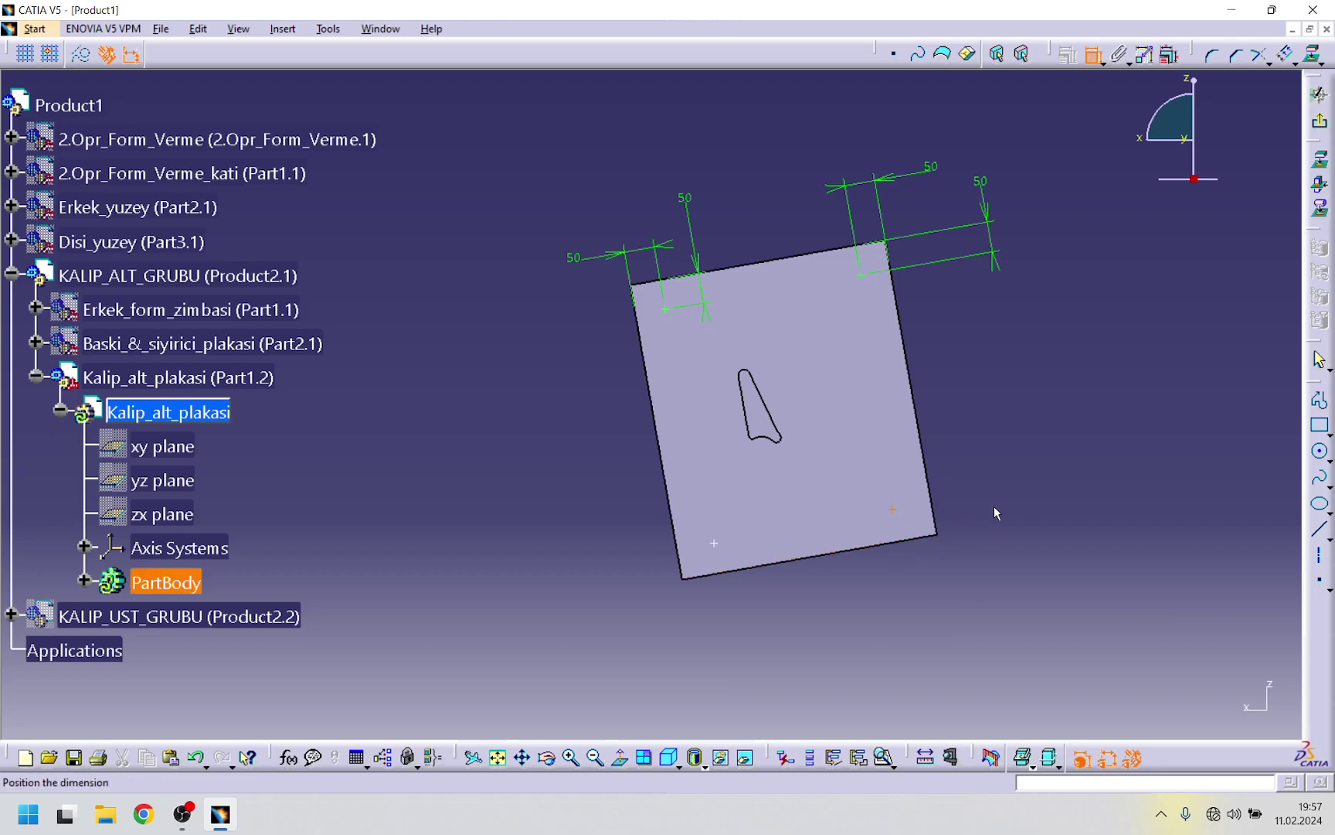
- Constrain the lower-right point 50 mm from the plate's lower edge and 50 mm from its right edge
left_click(932, 607)
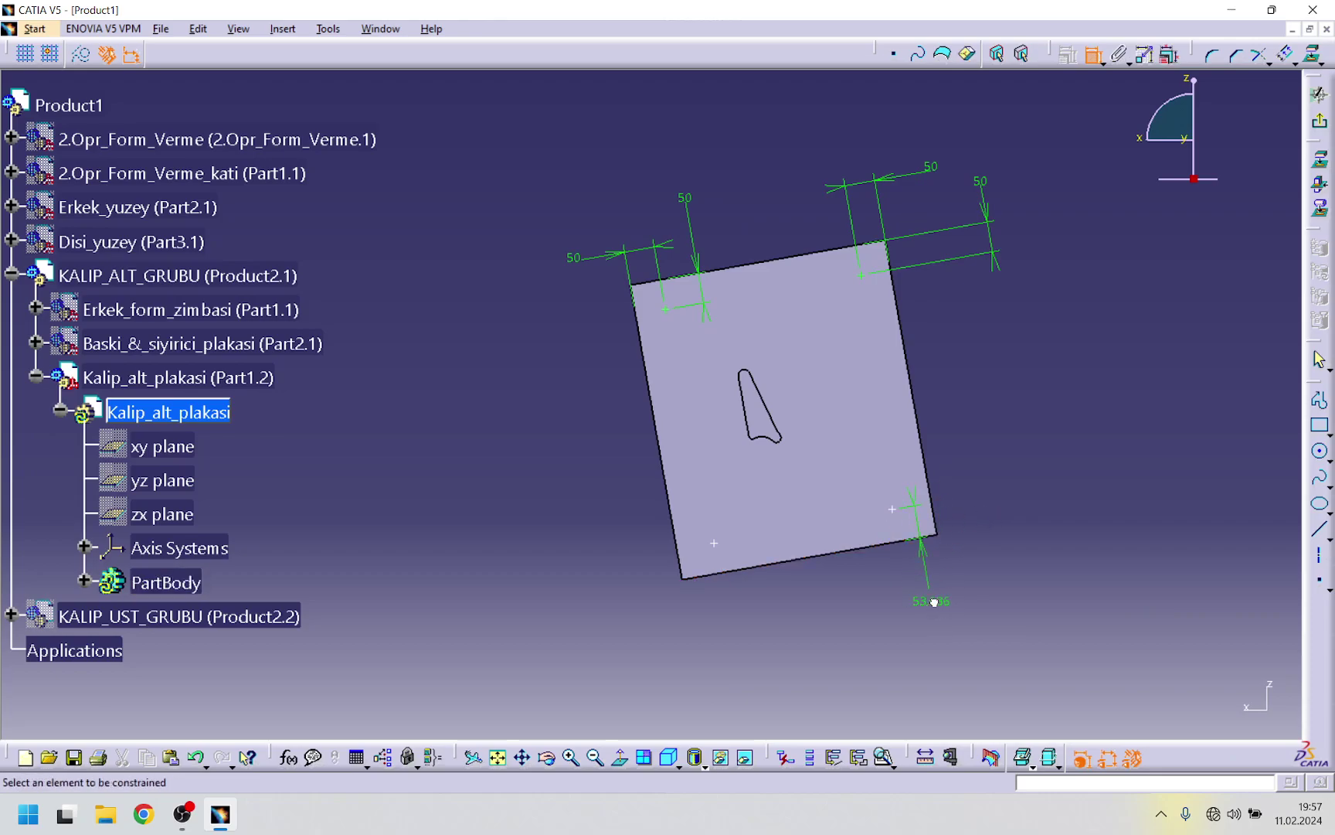
double_click(934, 602)
key("Return")
left_click(894, 514)
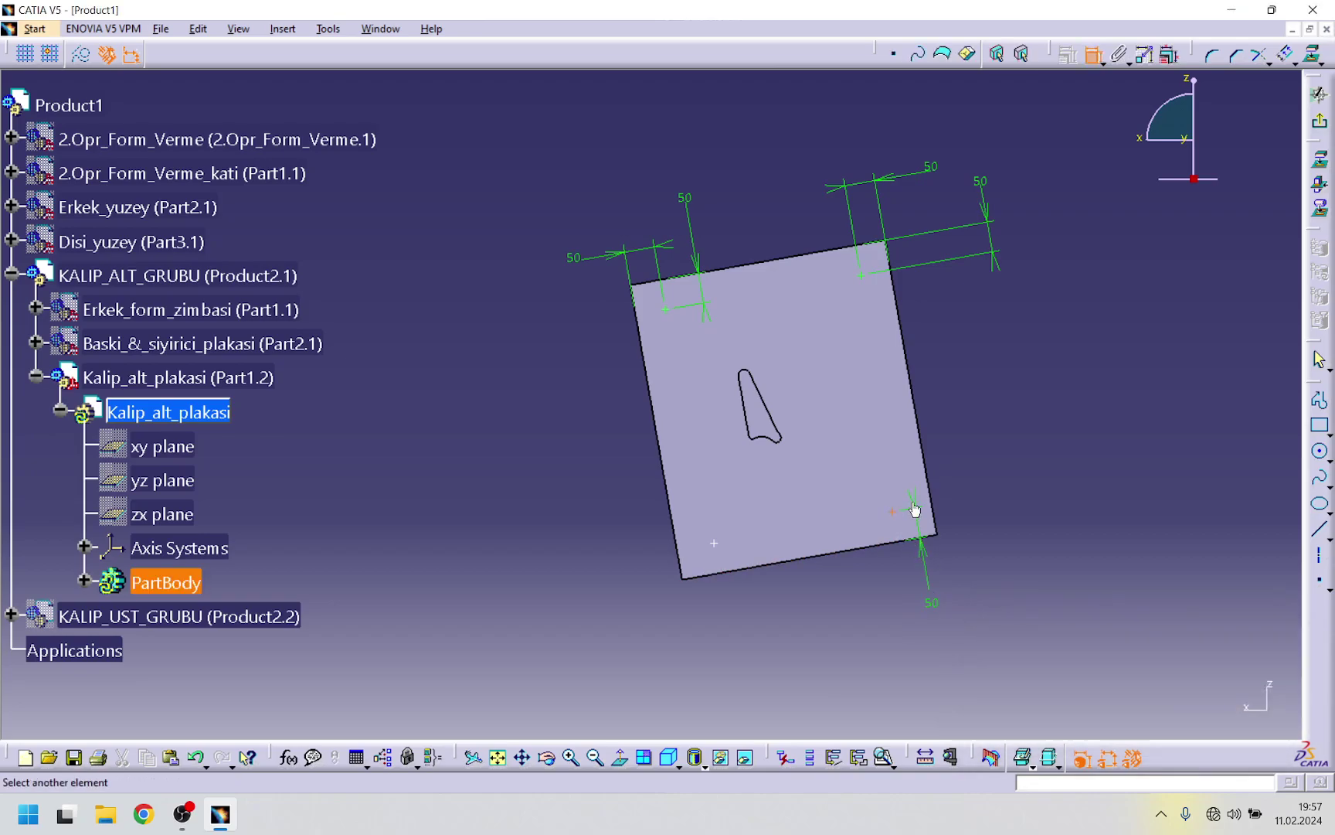
left_click(930, 486)
left_click(993, 499)
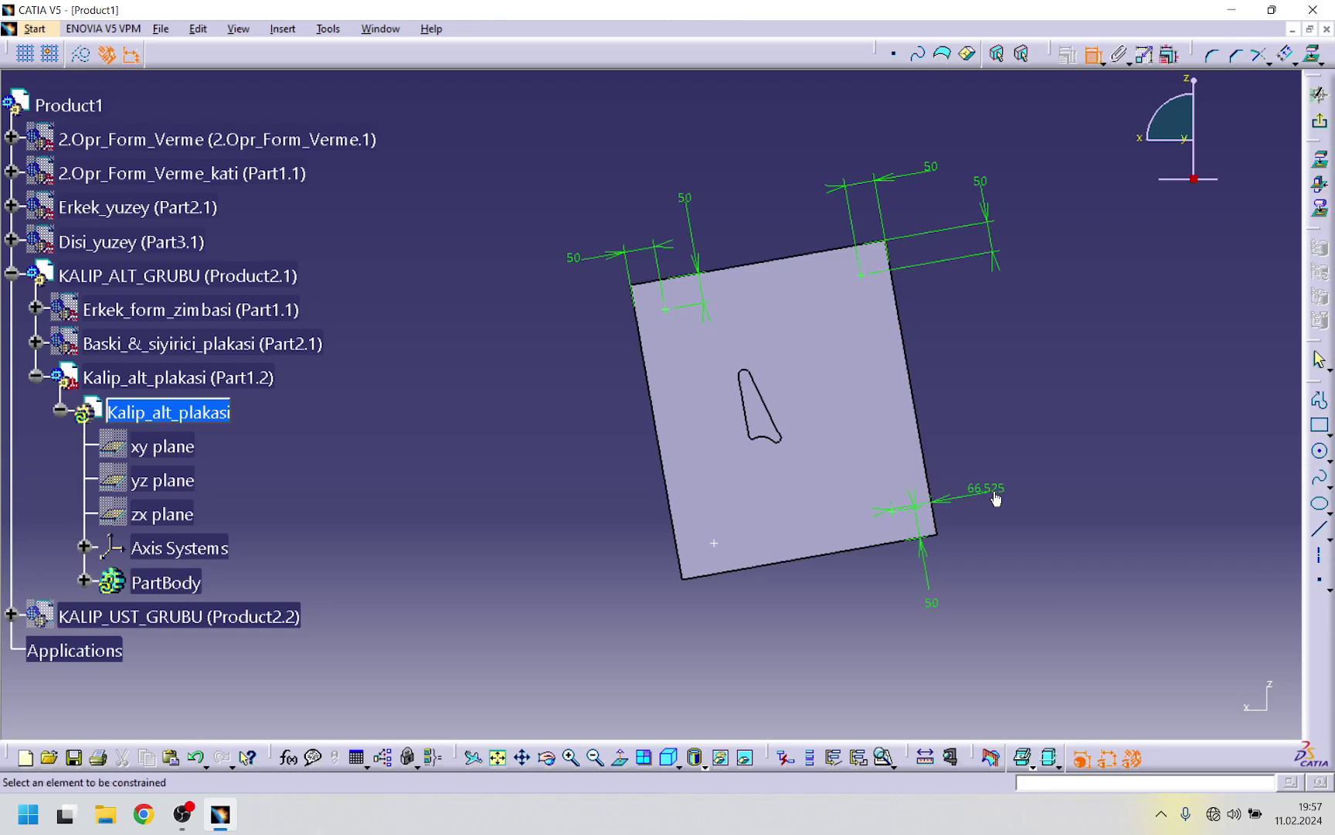
double_click(996, 499)
type("50")
key("Return")
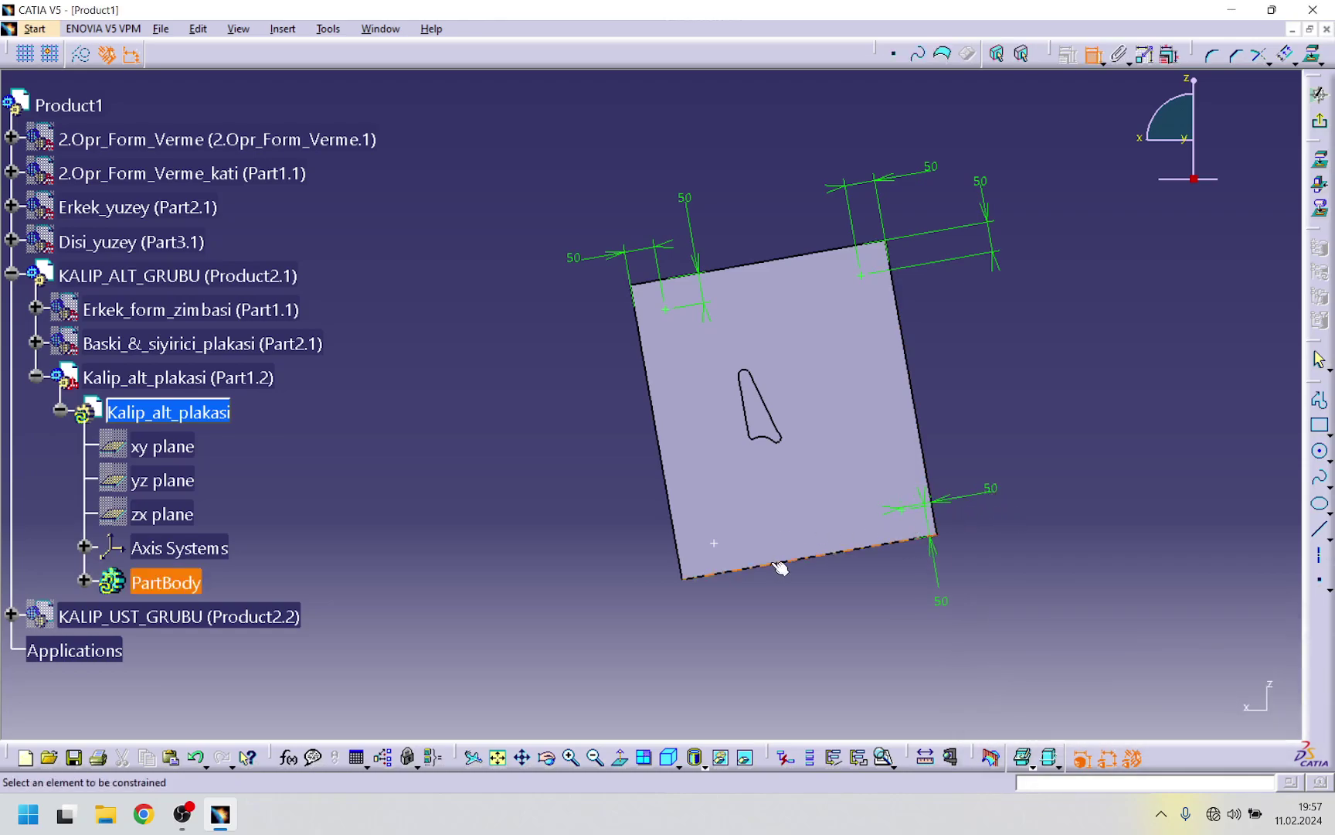
- Constrain the lower-left point 50 mm from the plate's lower and left edges, and exit the sketch
left_click(718, 549)
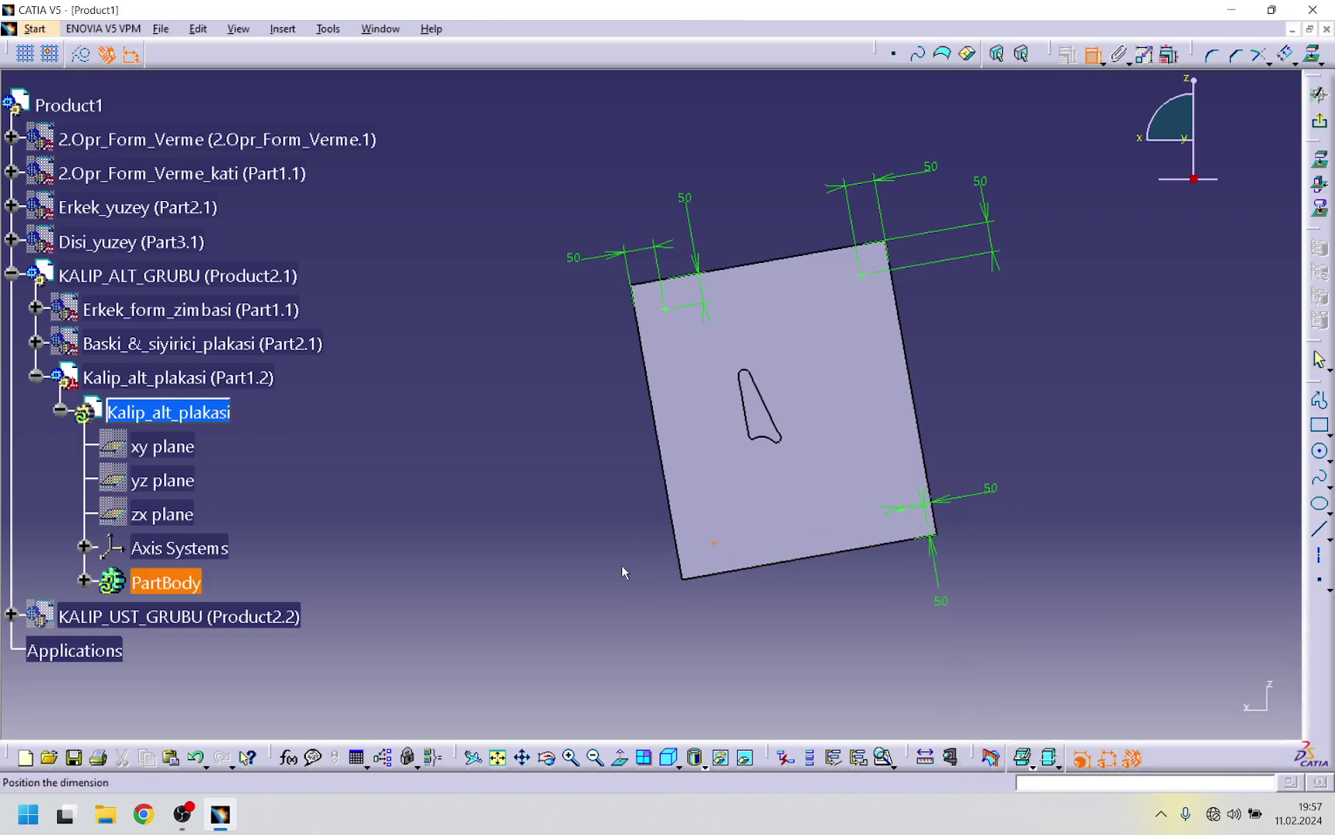
left_click(649, 623)
double_click(648, 623)
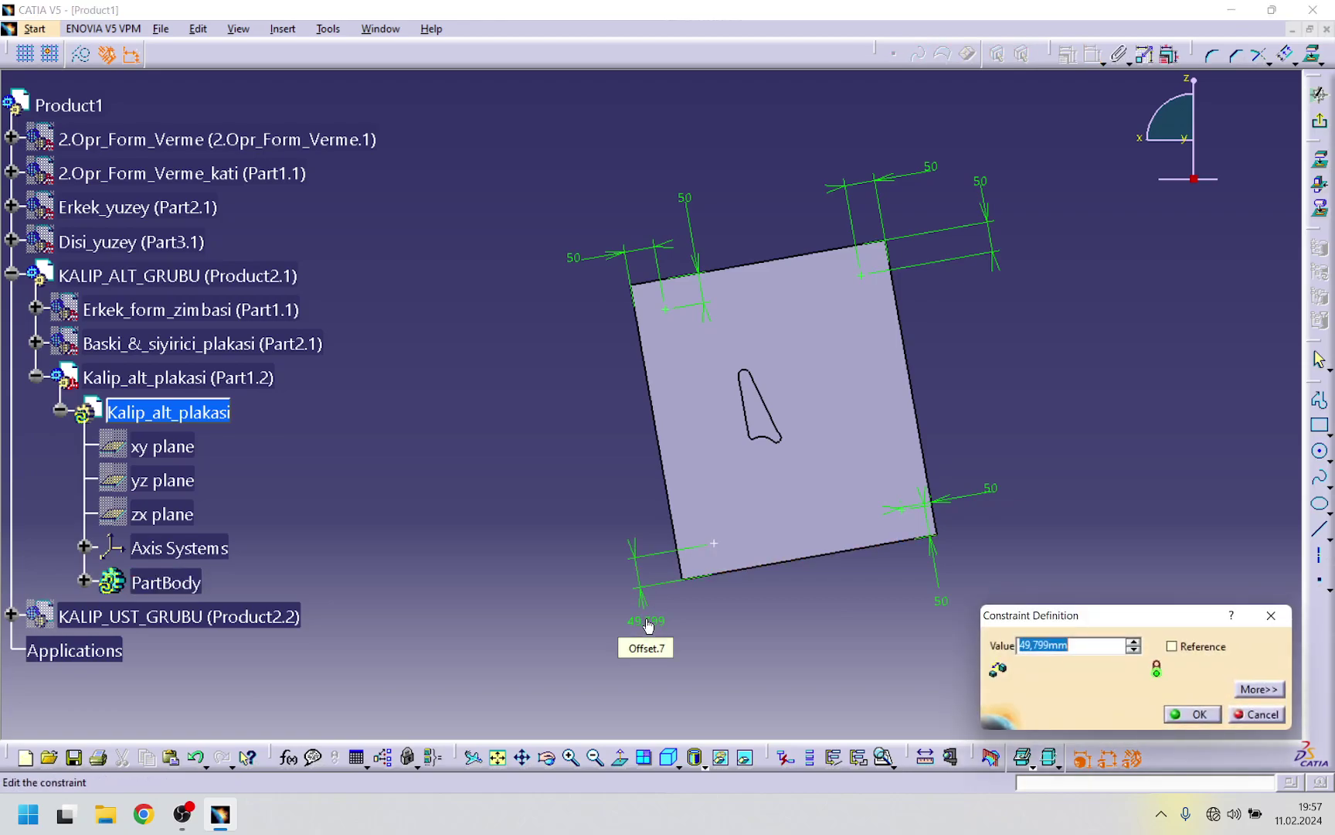
type("50")
key("Return")
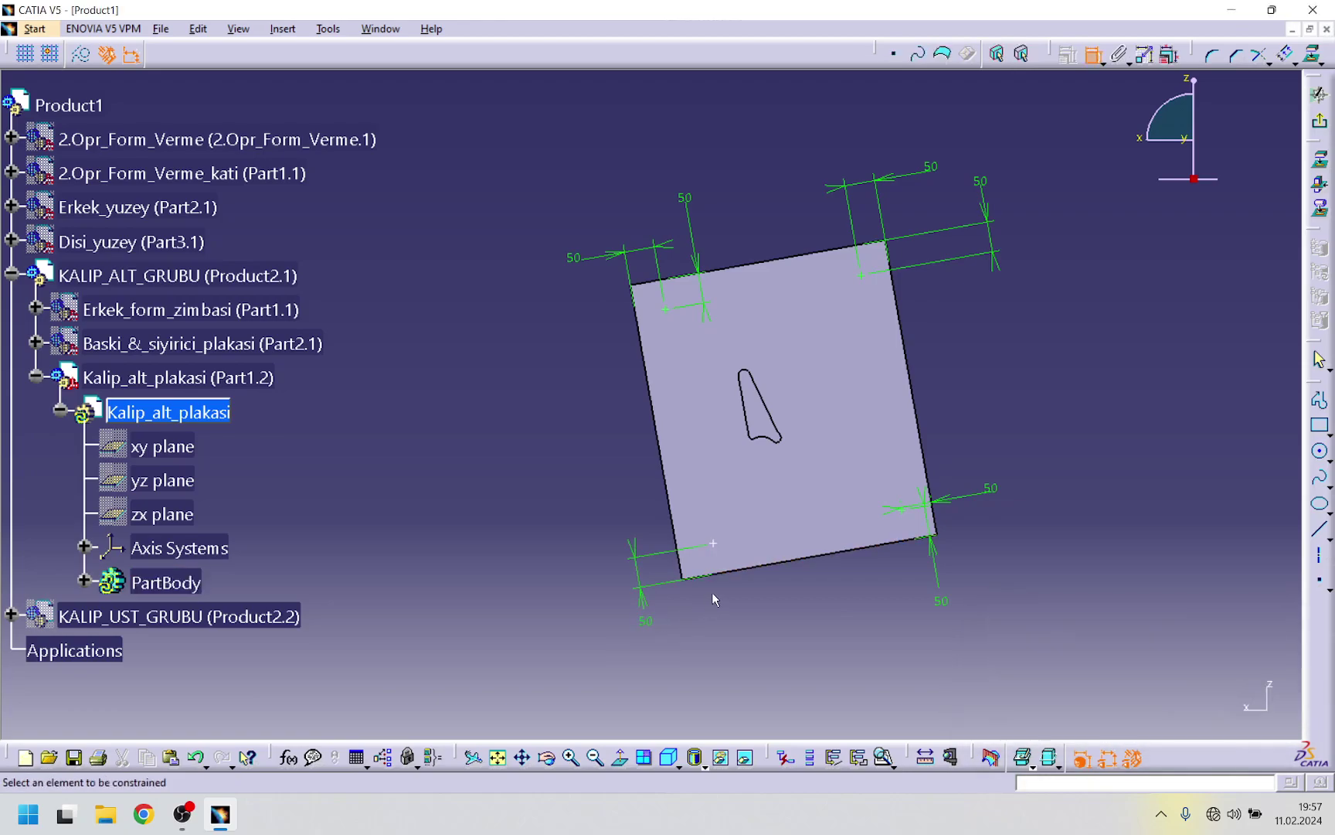
left_click(719, 548)
left_click(673, 541)
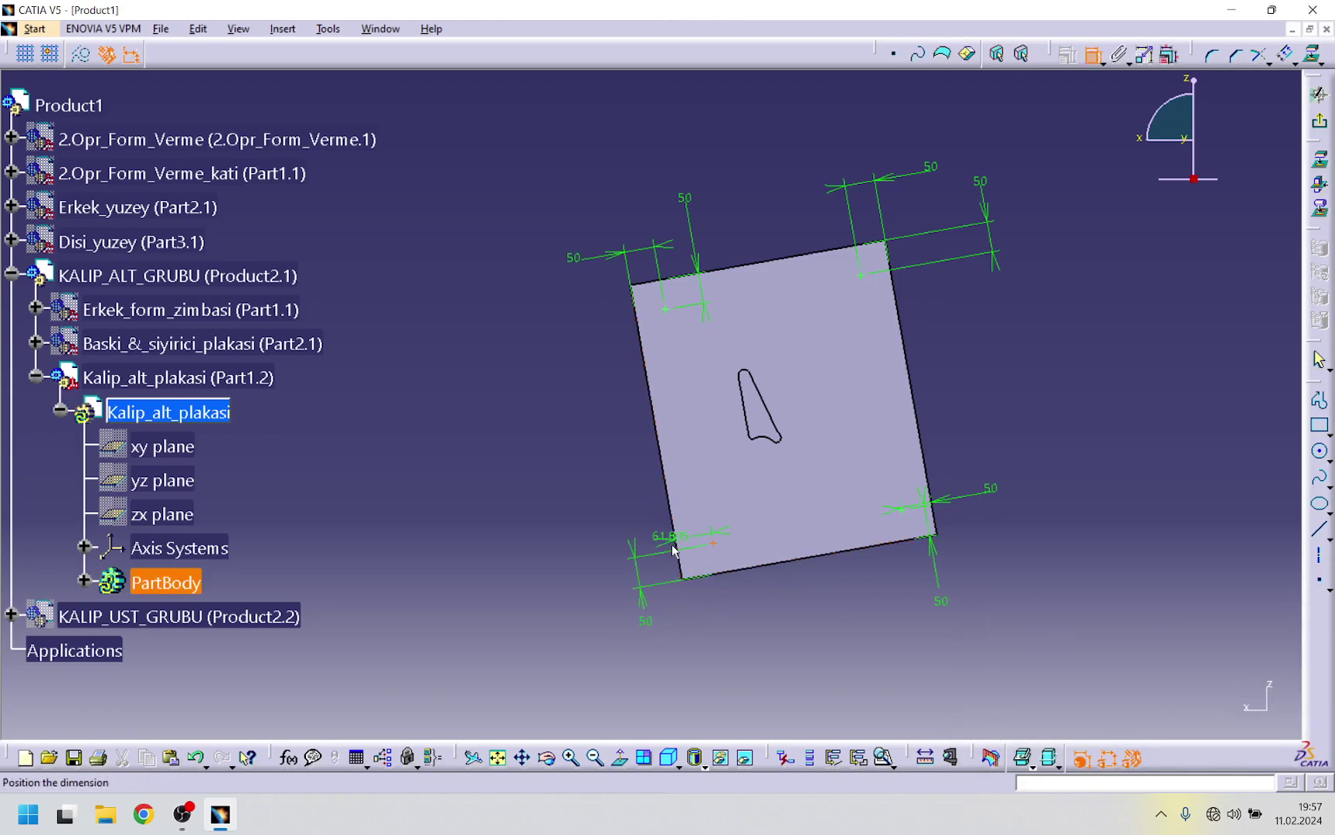
left_click(701, 630)
double_click(701, 627)
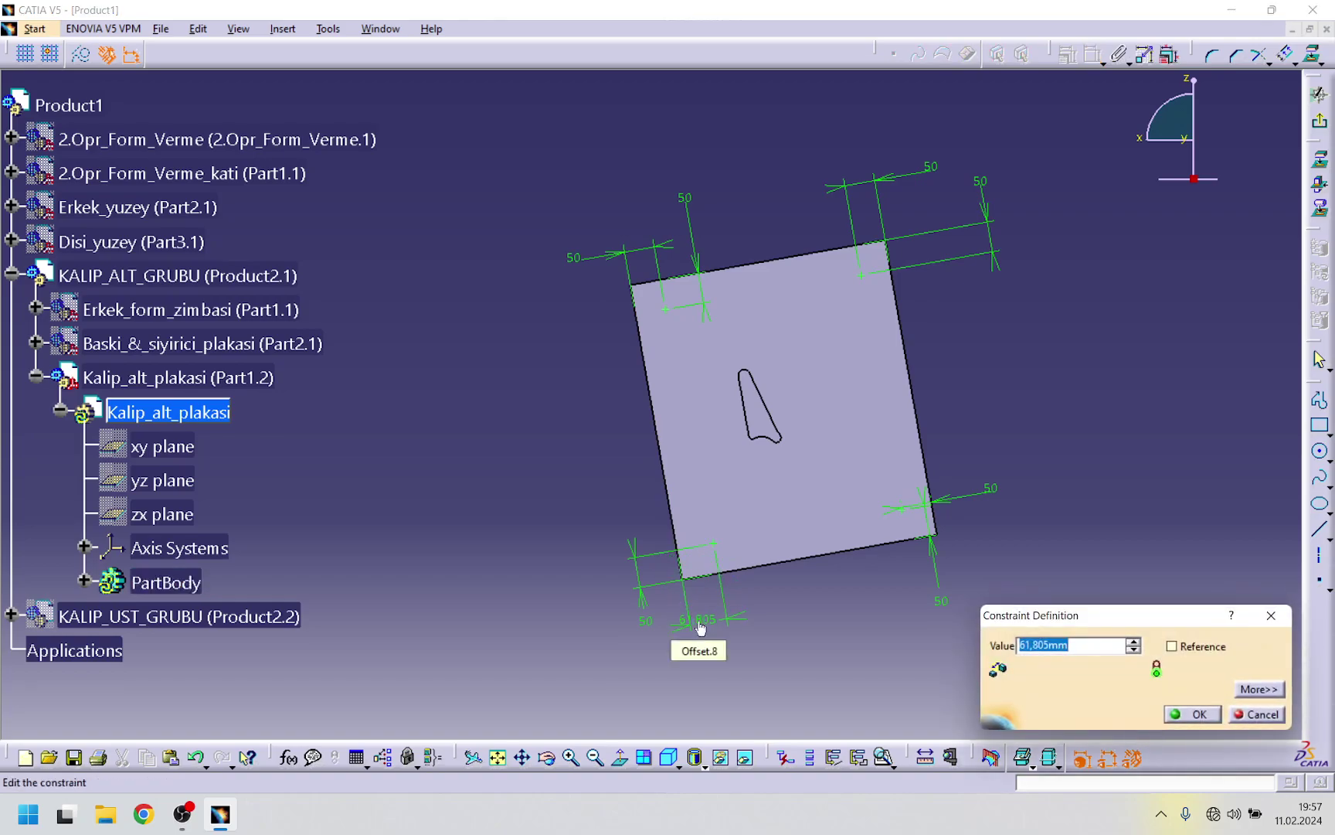
key("Return")
left_click(1320, 93)
mouse_move(541, 533)
middle_mouse_down()
mouse_move(501, 515)
mouse_move(554, 518)
middle_mouse_up()
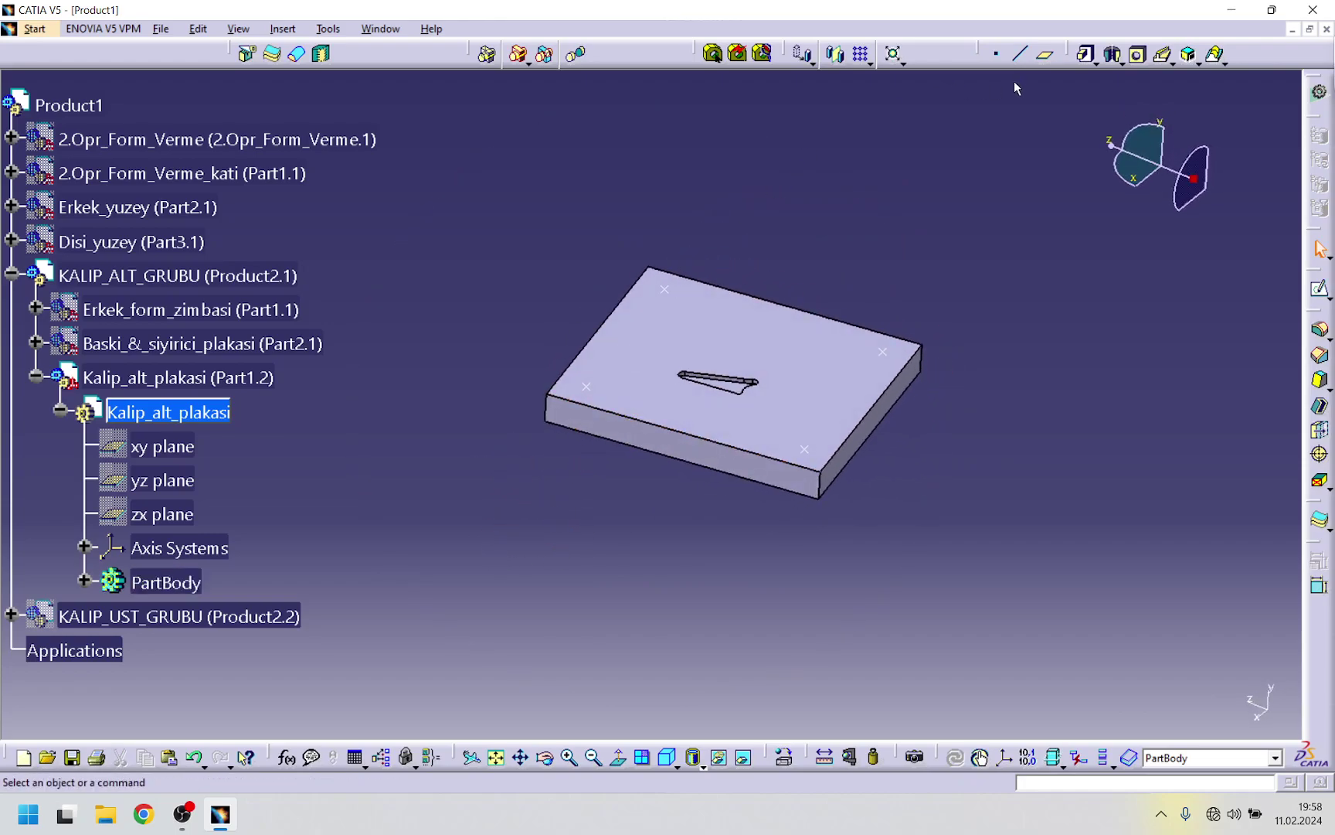
- Start a hole on the plate's top face with the Up To Next extension and a 40 mm diameter
left_click(1138, 54)
left_click(824, 373)
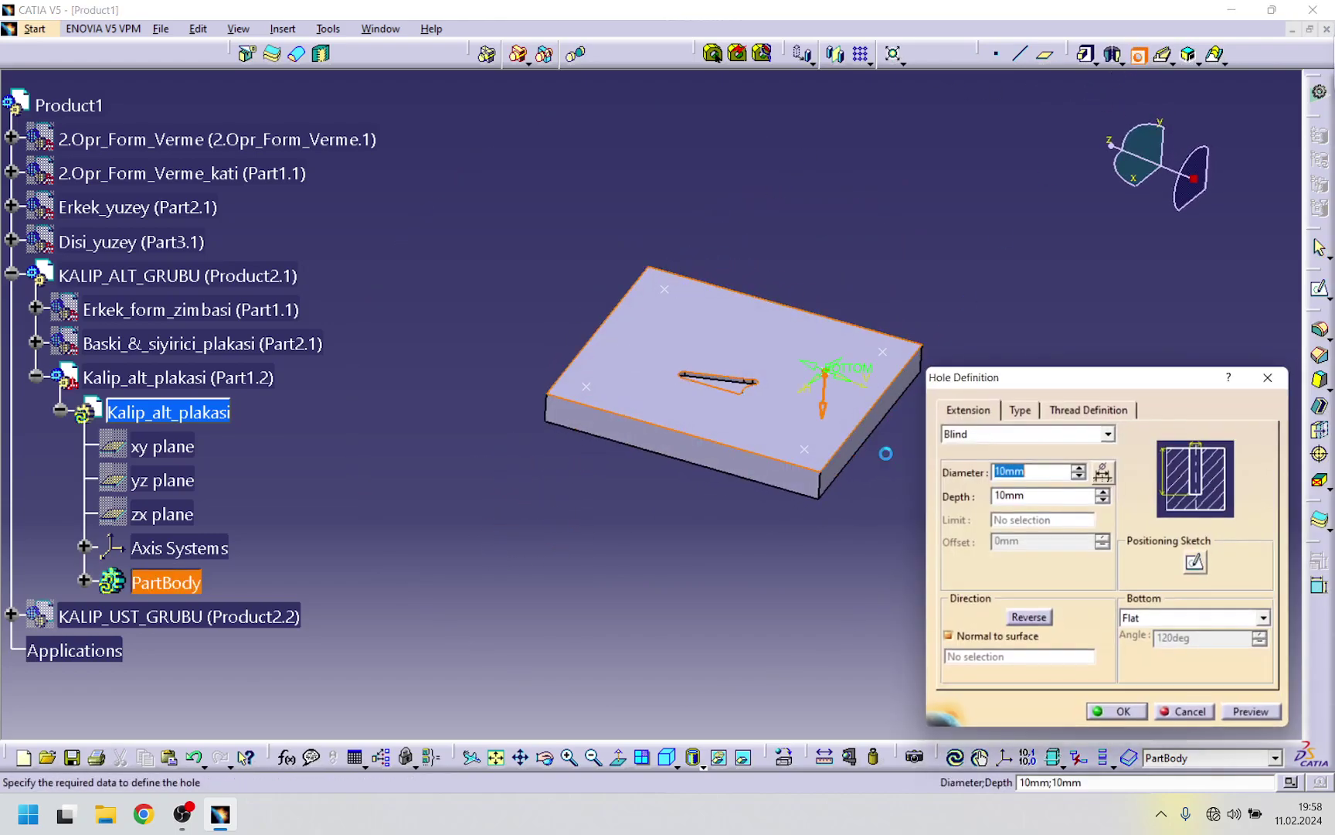
left_click(1045, 410)
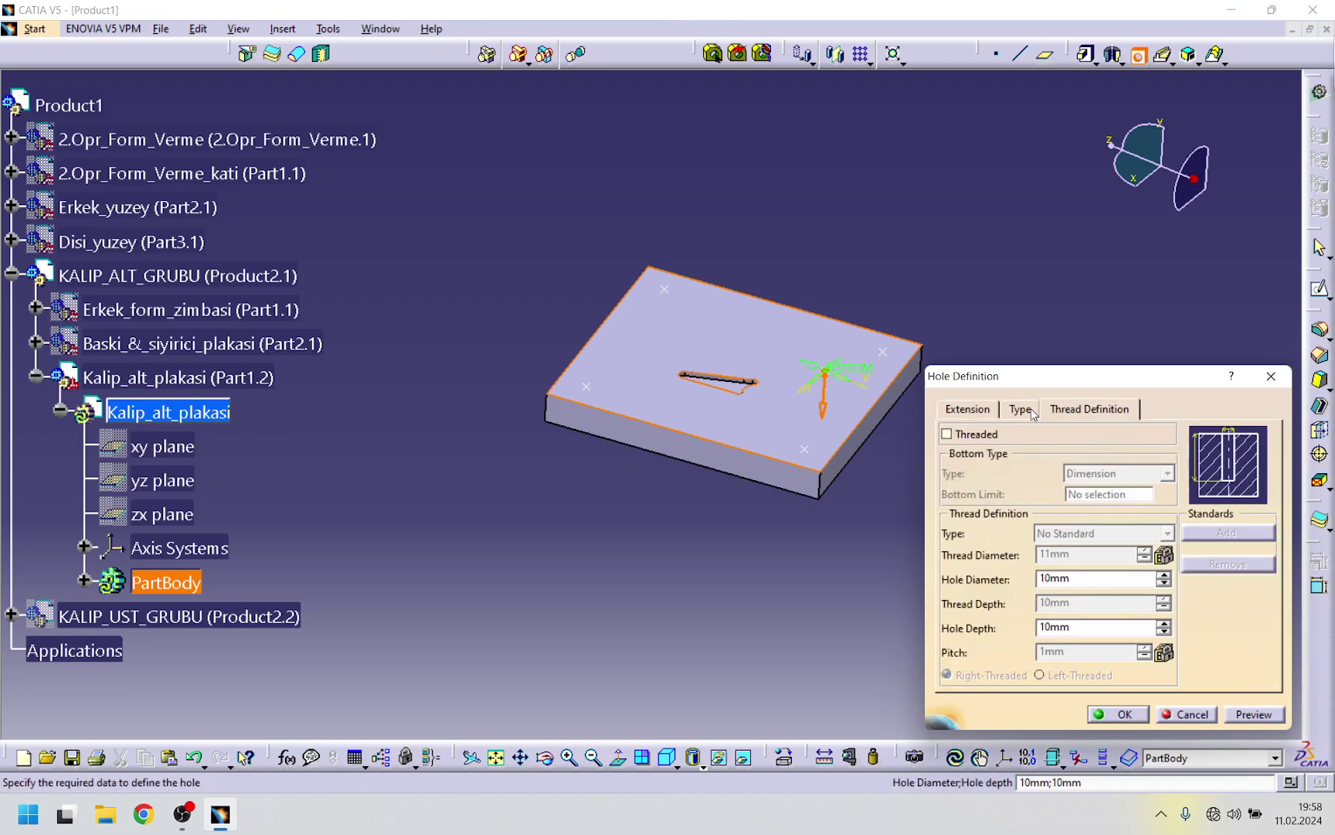
left_click(1020, 408)
left_click(962, 409)
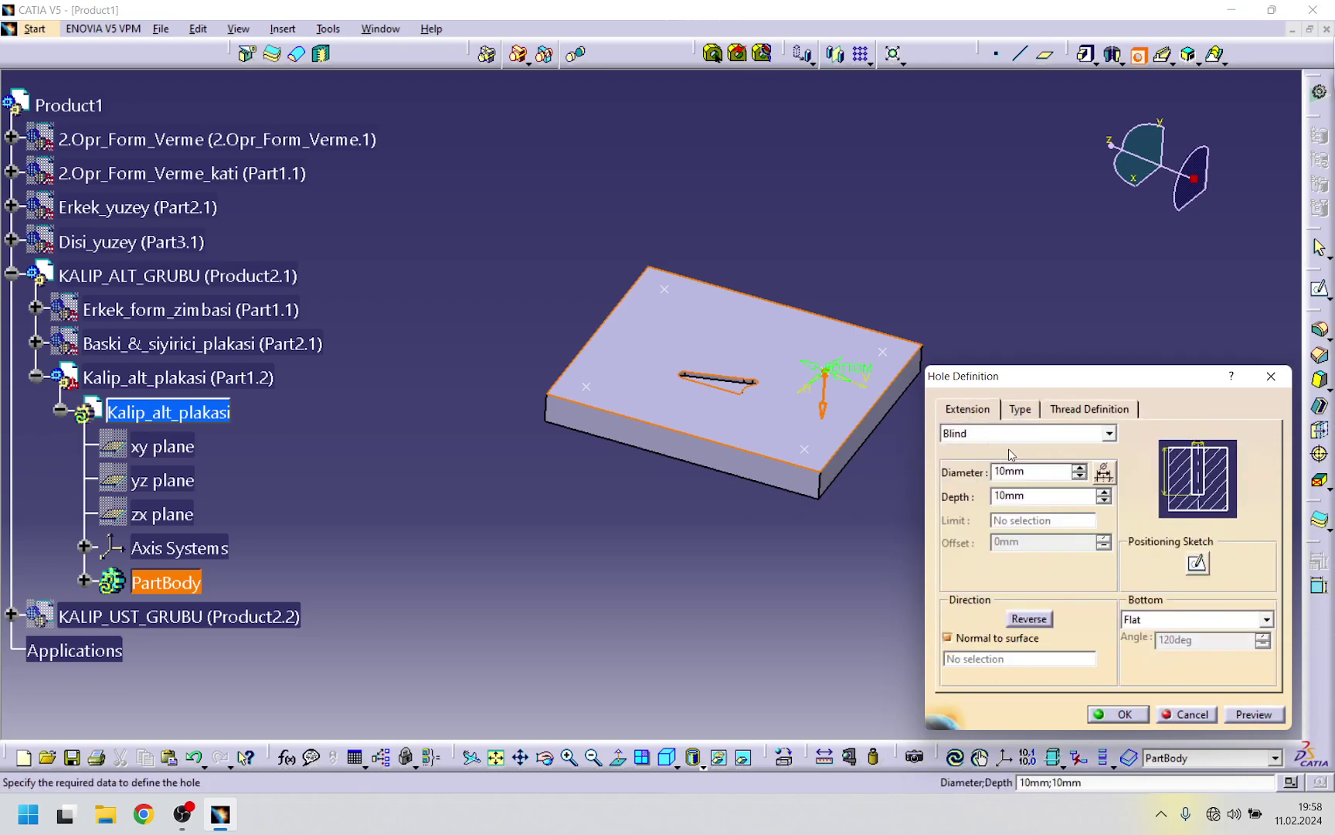
left_click(1108, 435)
left_click(994, 460)
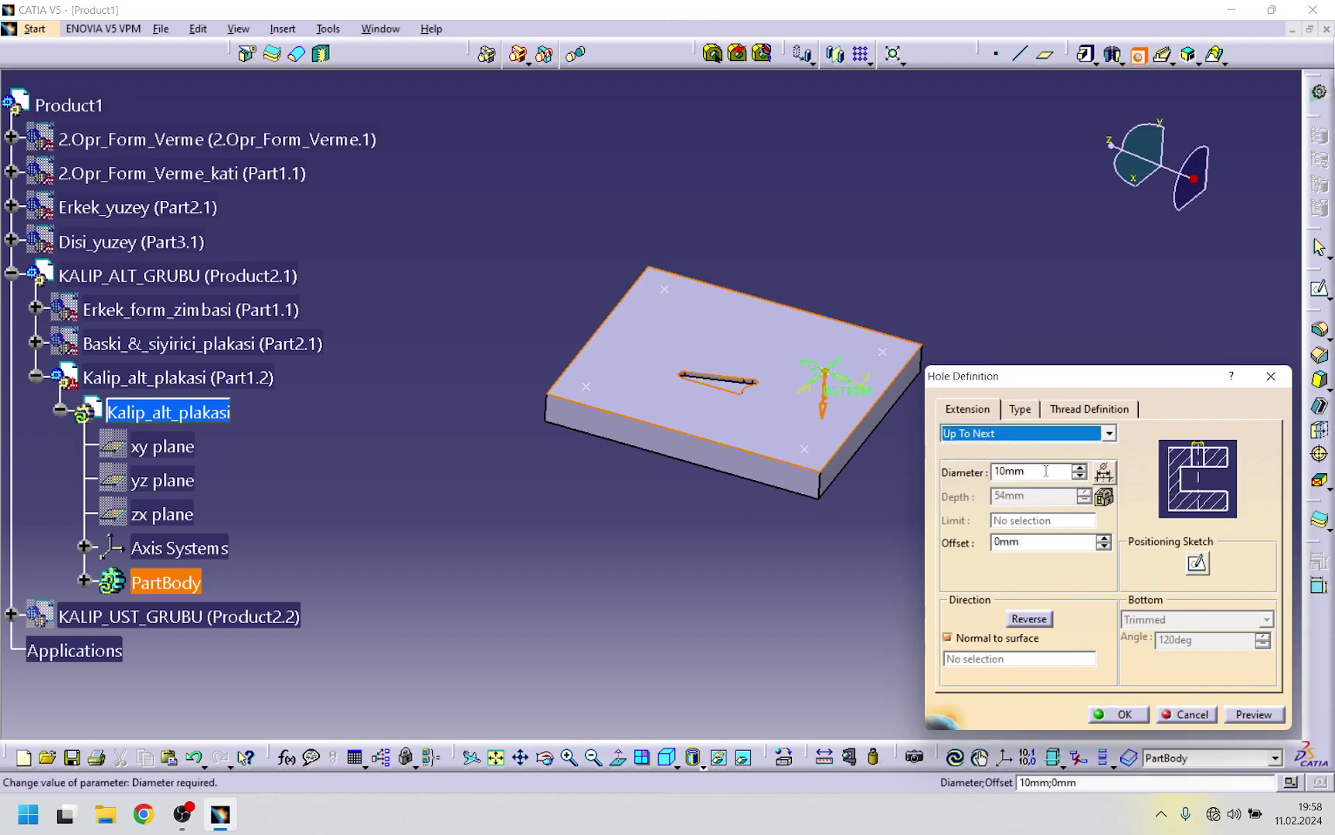
type("40")
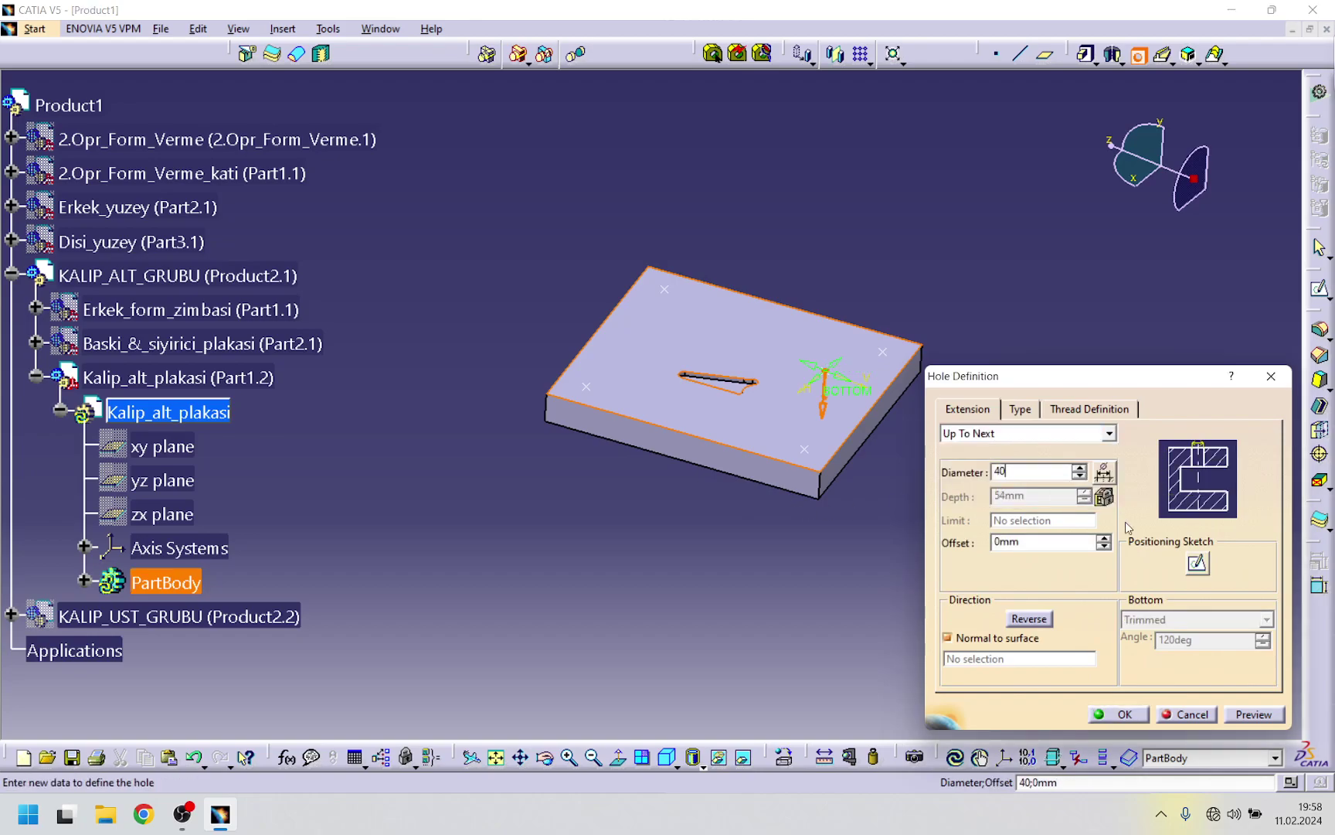
- In the positioning sketch, make the hole centre coincident with the upper-left corner point, and create the hole
left_click(1197, 565)
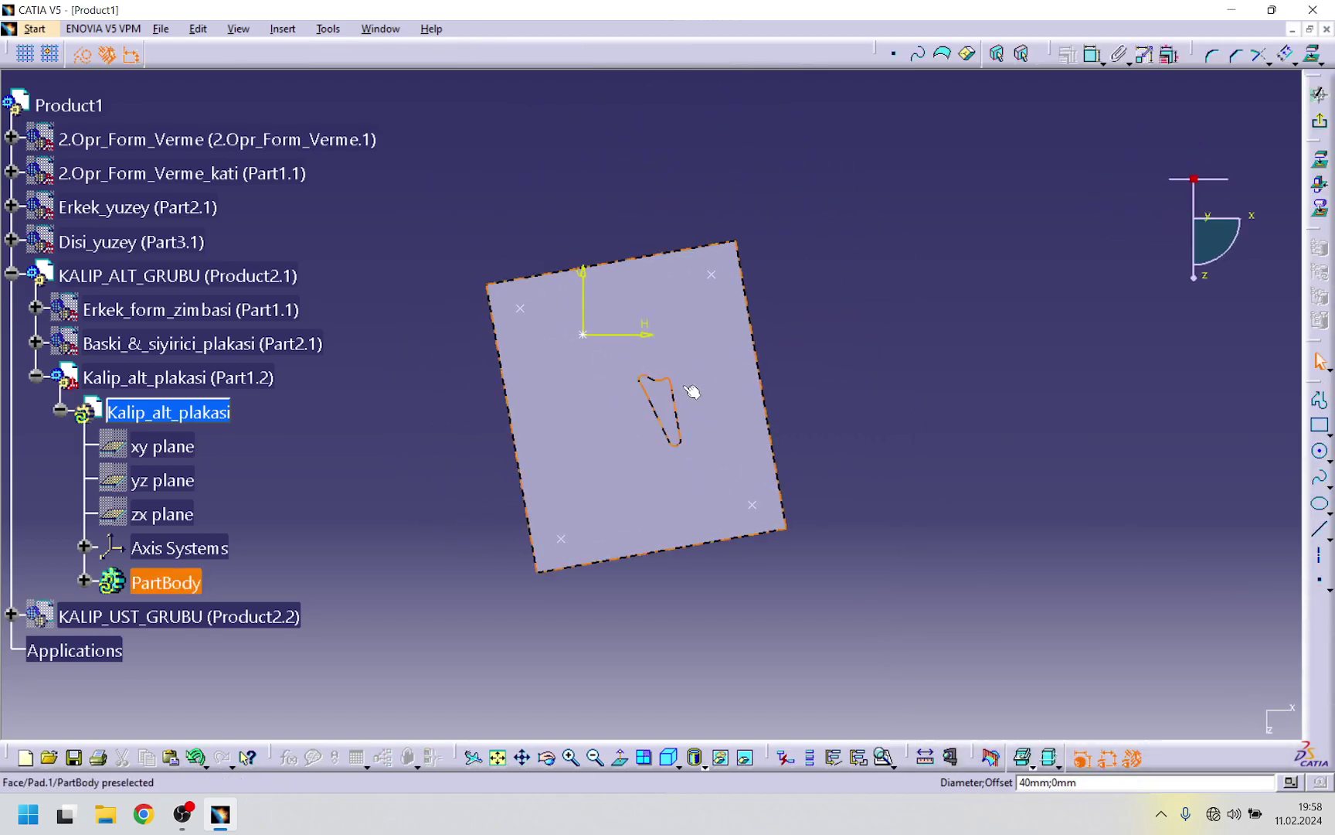
left_click(583, 334)
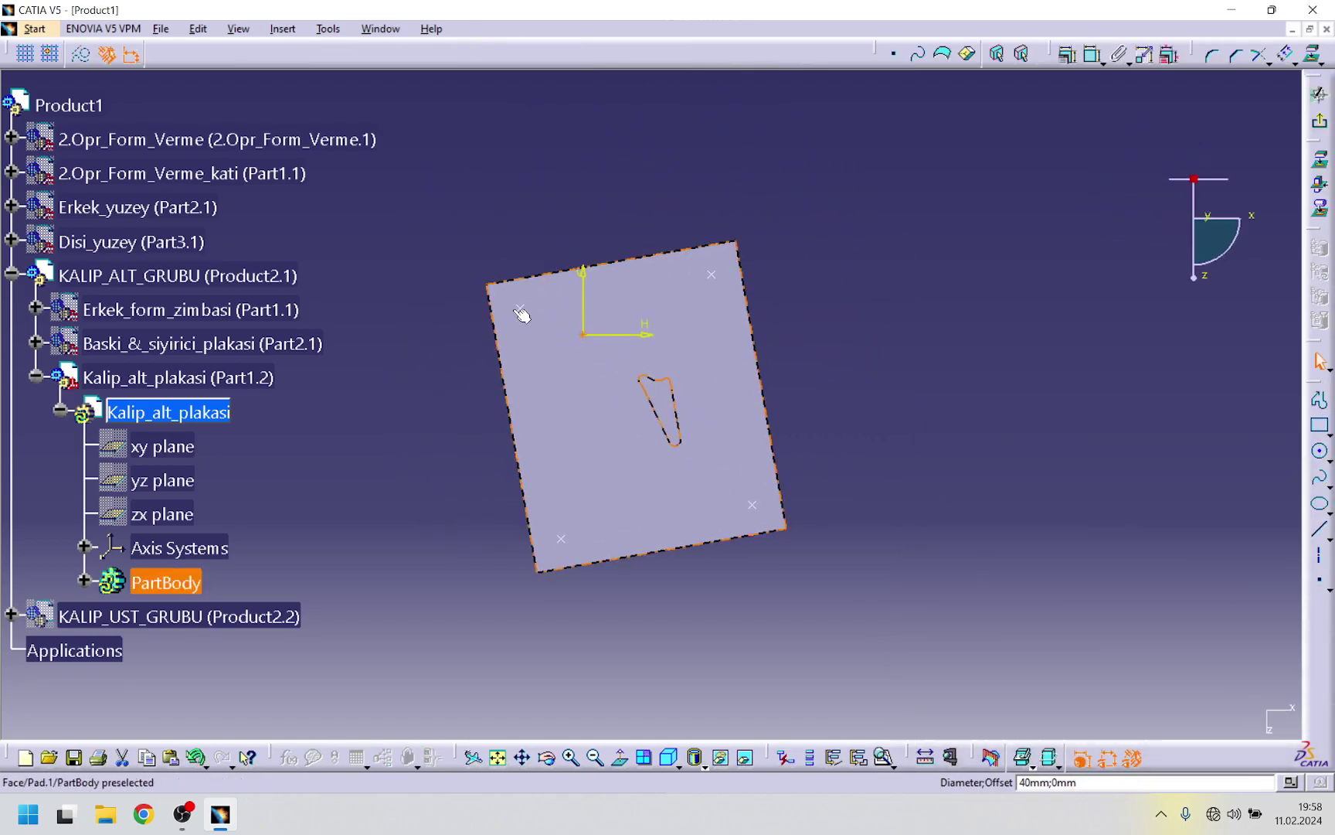
left_click(1067, 54)
left_click(1217, 529)
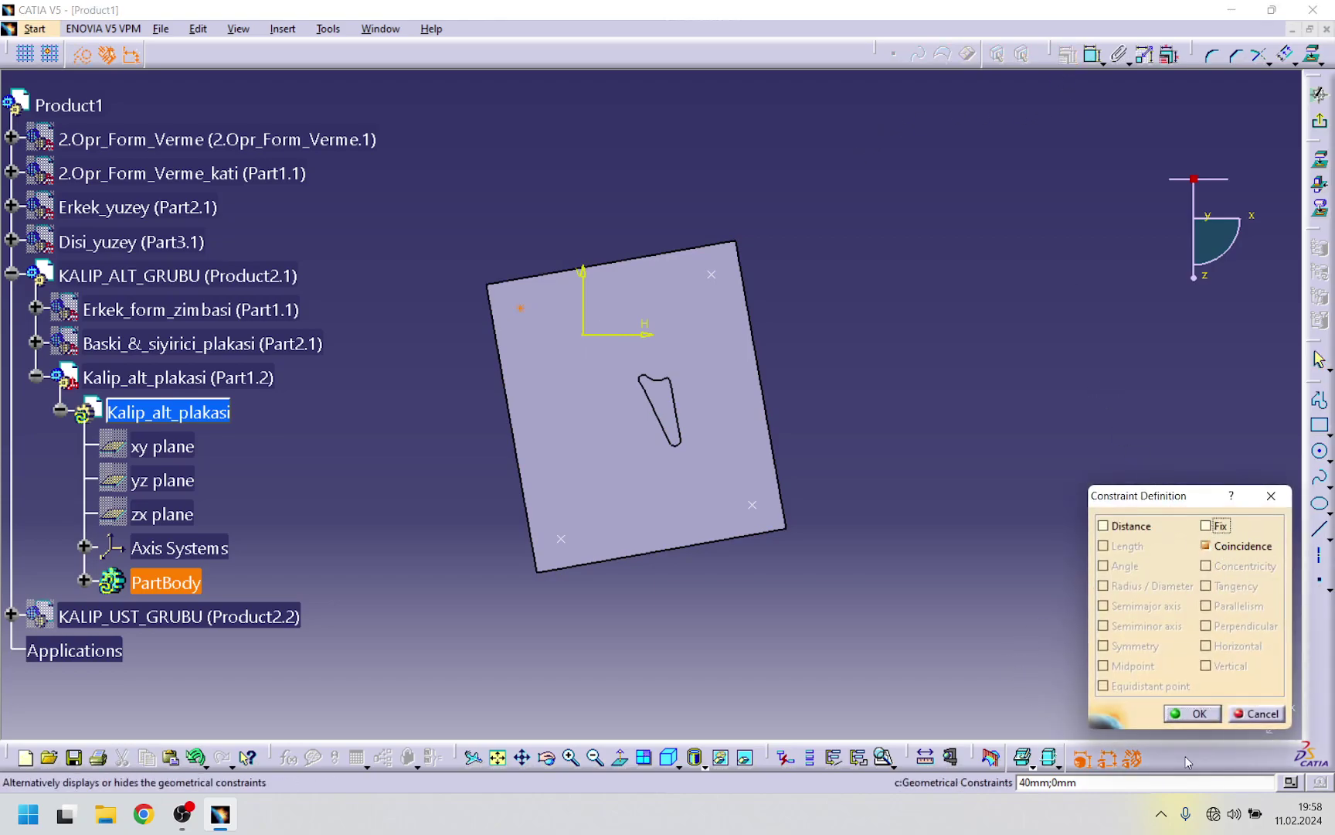
left_click(1192, 713)
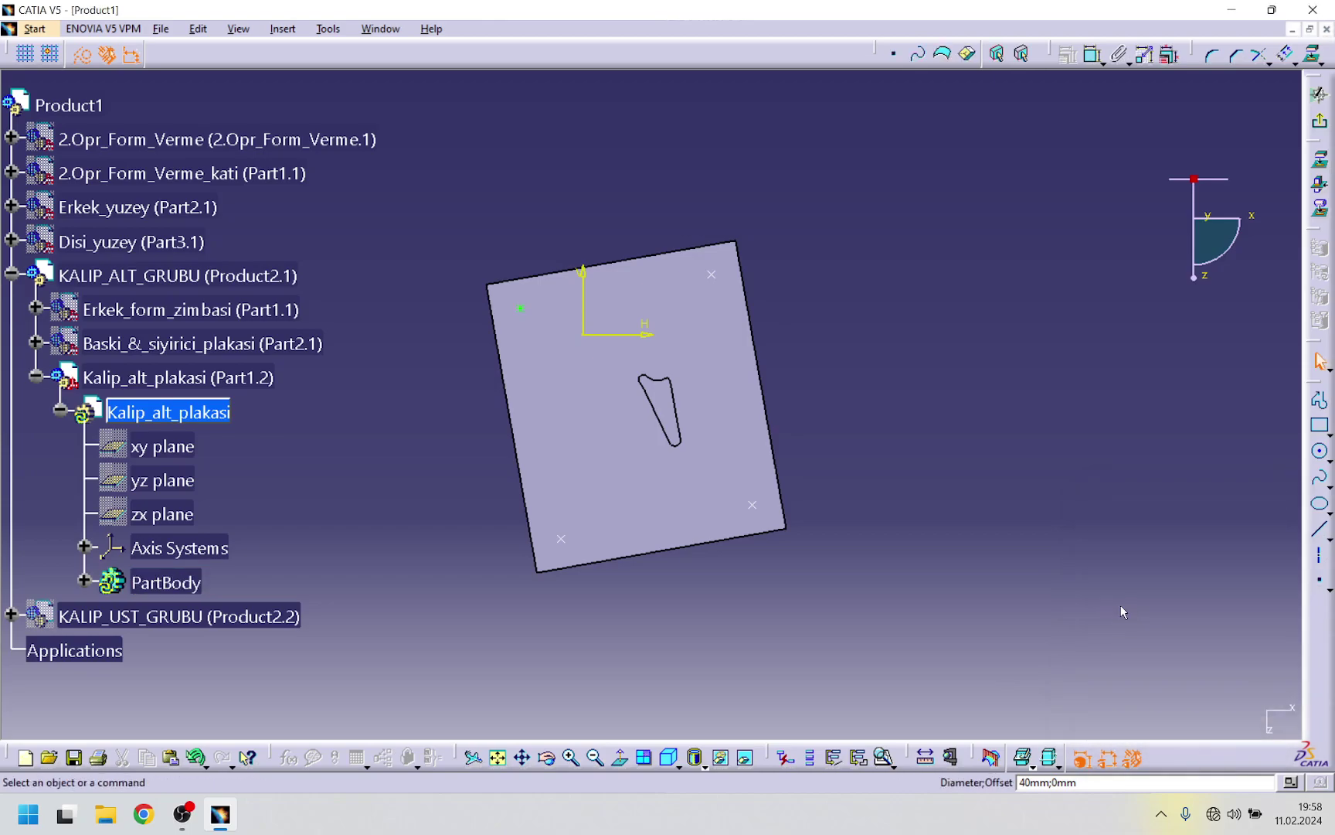
left_click(1323, 126)
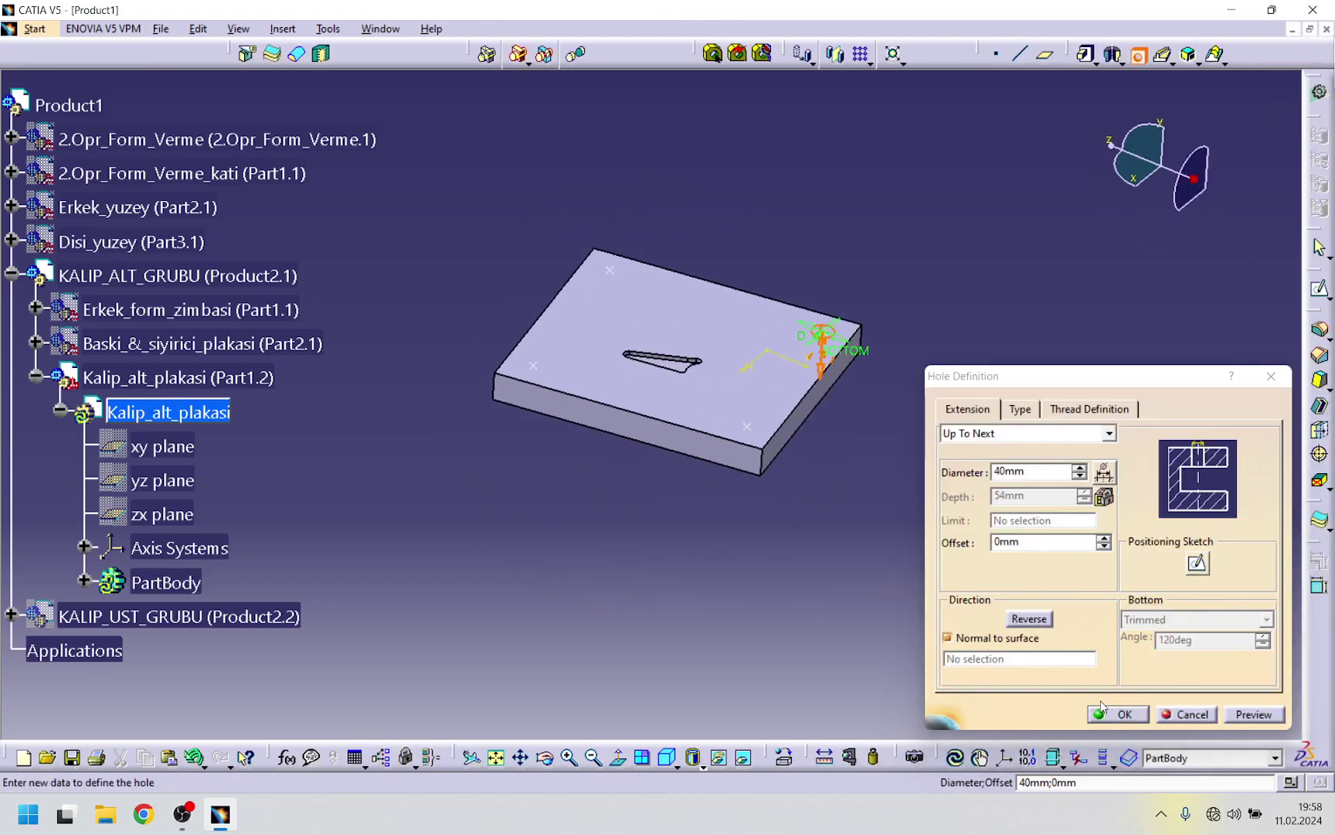
left_click(1115, 714)
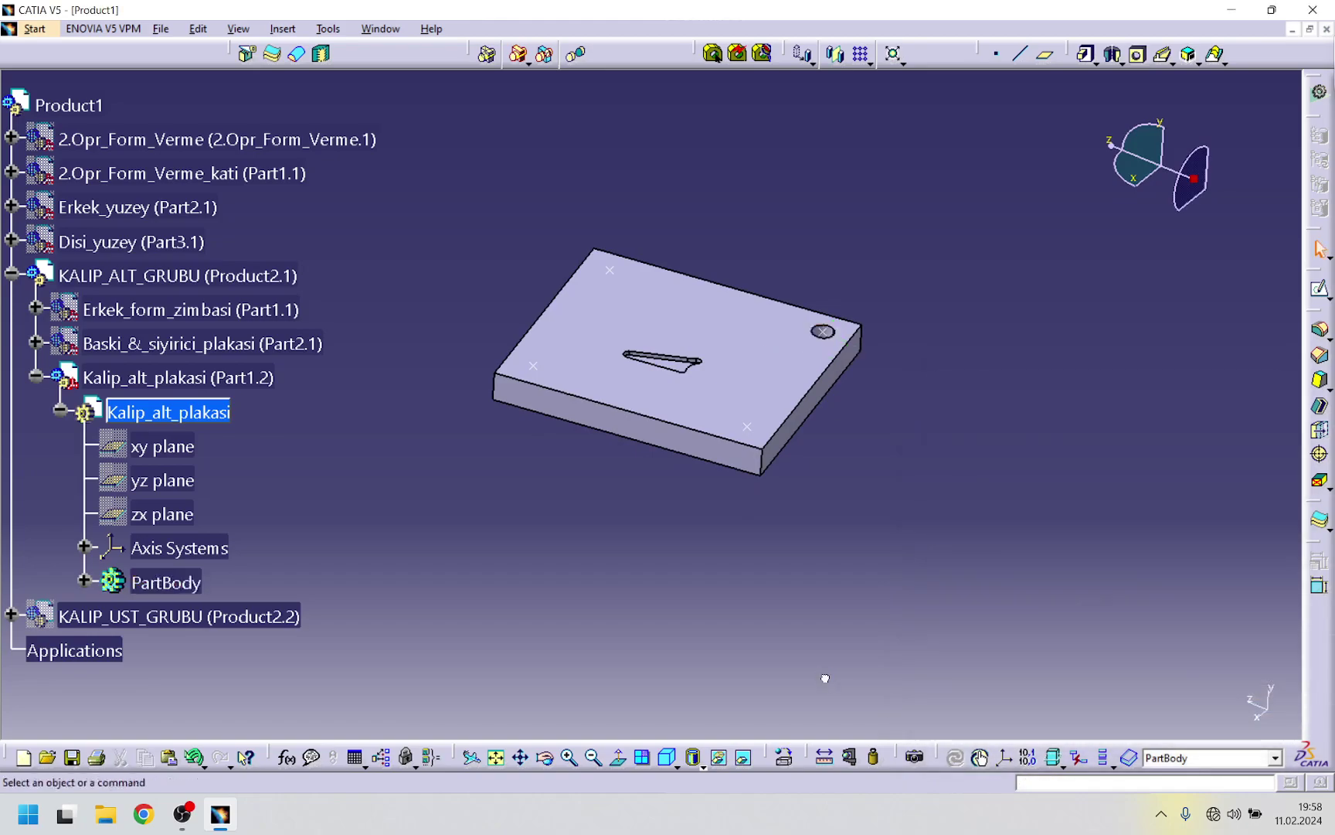
- Repeat the 40 mm hole at the four points of Sketch.3 with a user pattern on Kalip_alt_plakasi
scroll(170, 310, "down", 4)
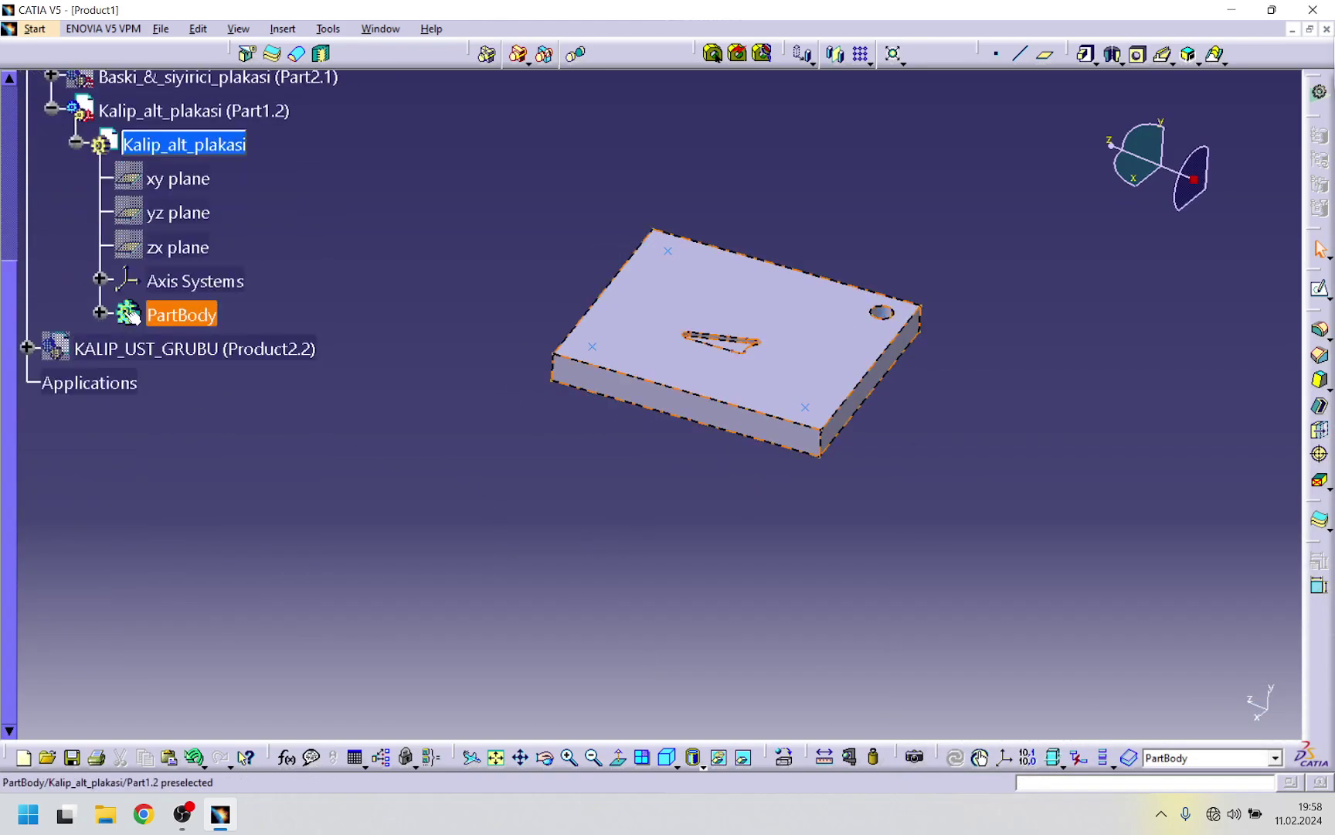
left_click(100, 311)
scroll(233, 427, "down", 2)
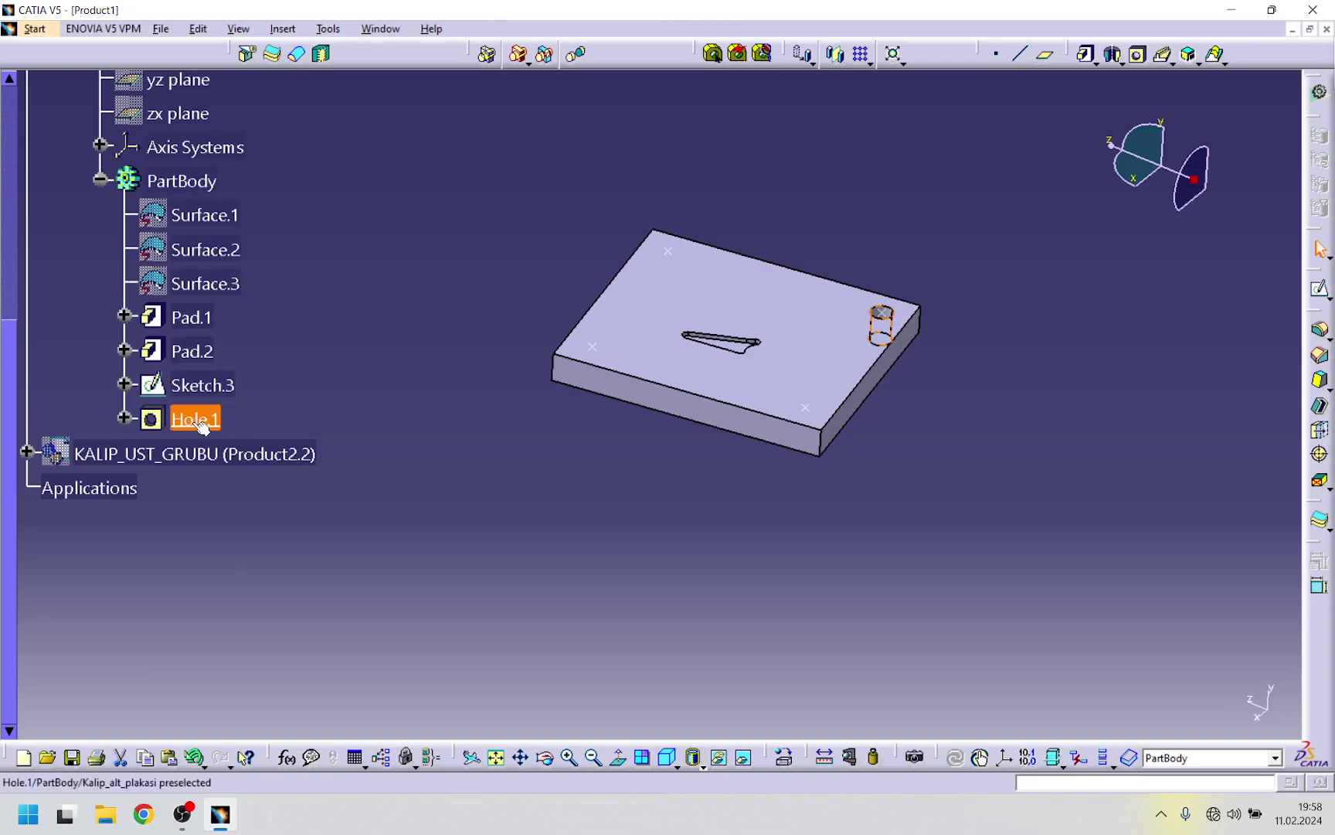
left_click(902, 62)
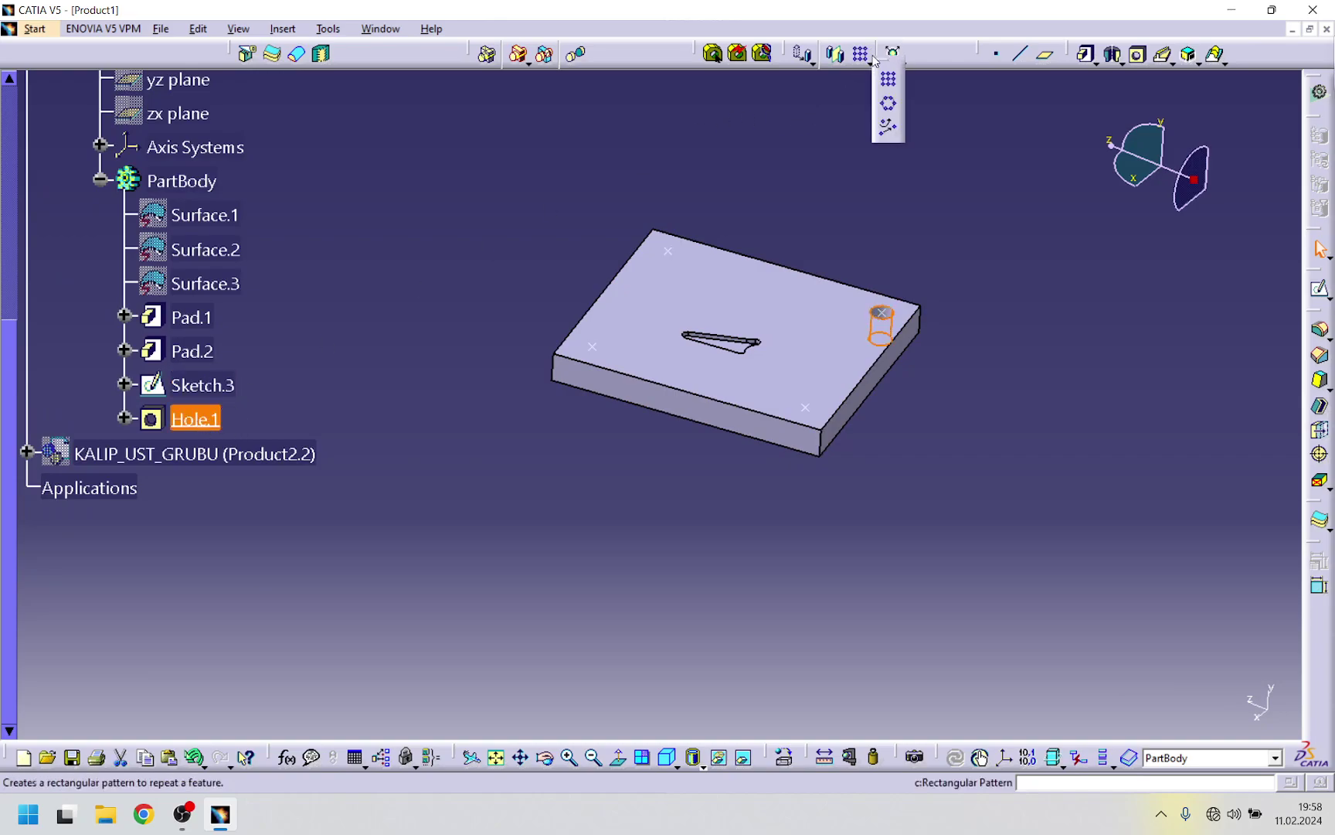
left_click(889, 128)
left_click(217, 387)
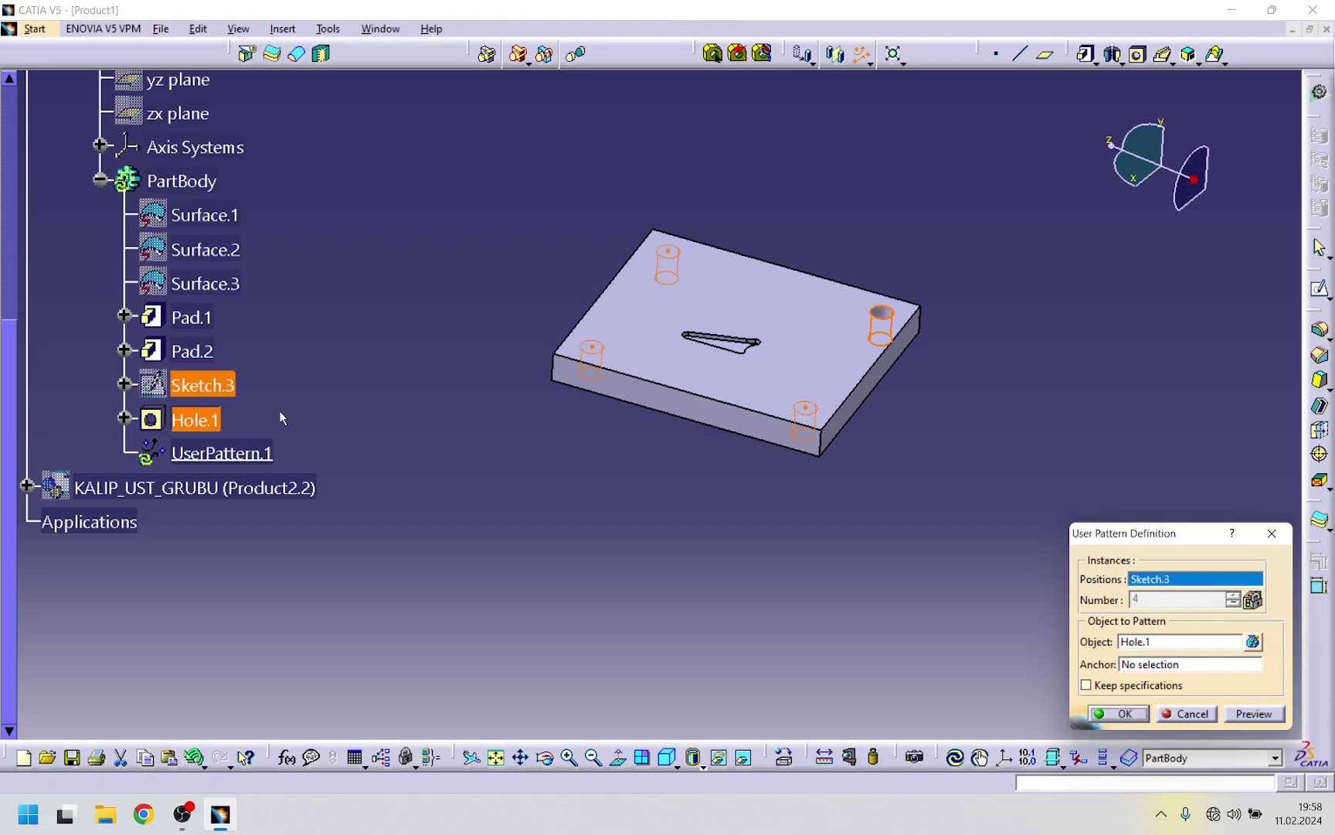
left_click(1136, 719)
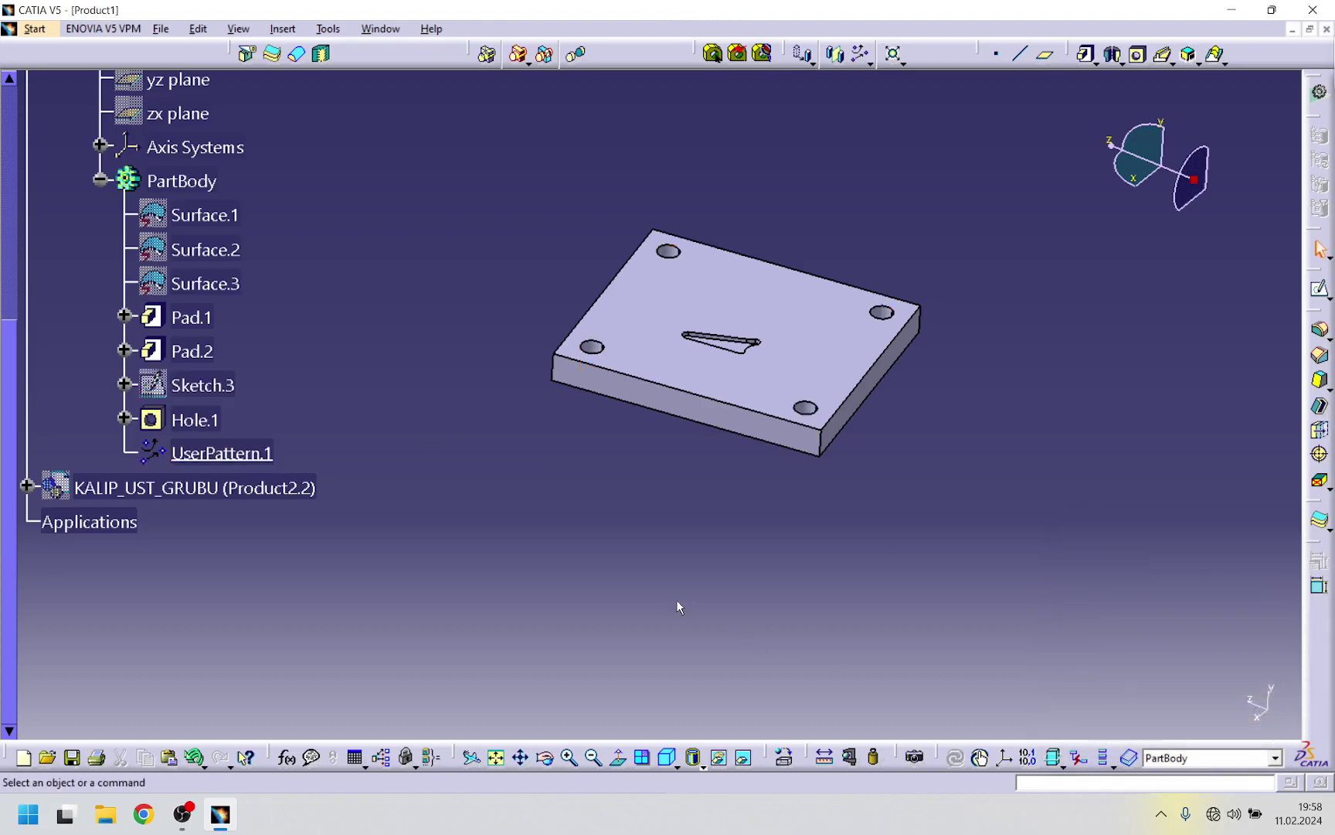
- Copy the corner-point sketch Sketch.3 and Hole.1 together from the lower plate
left_click(215, 386)
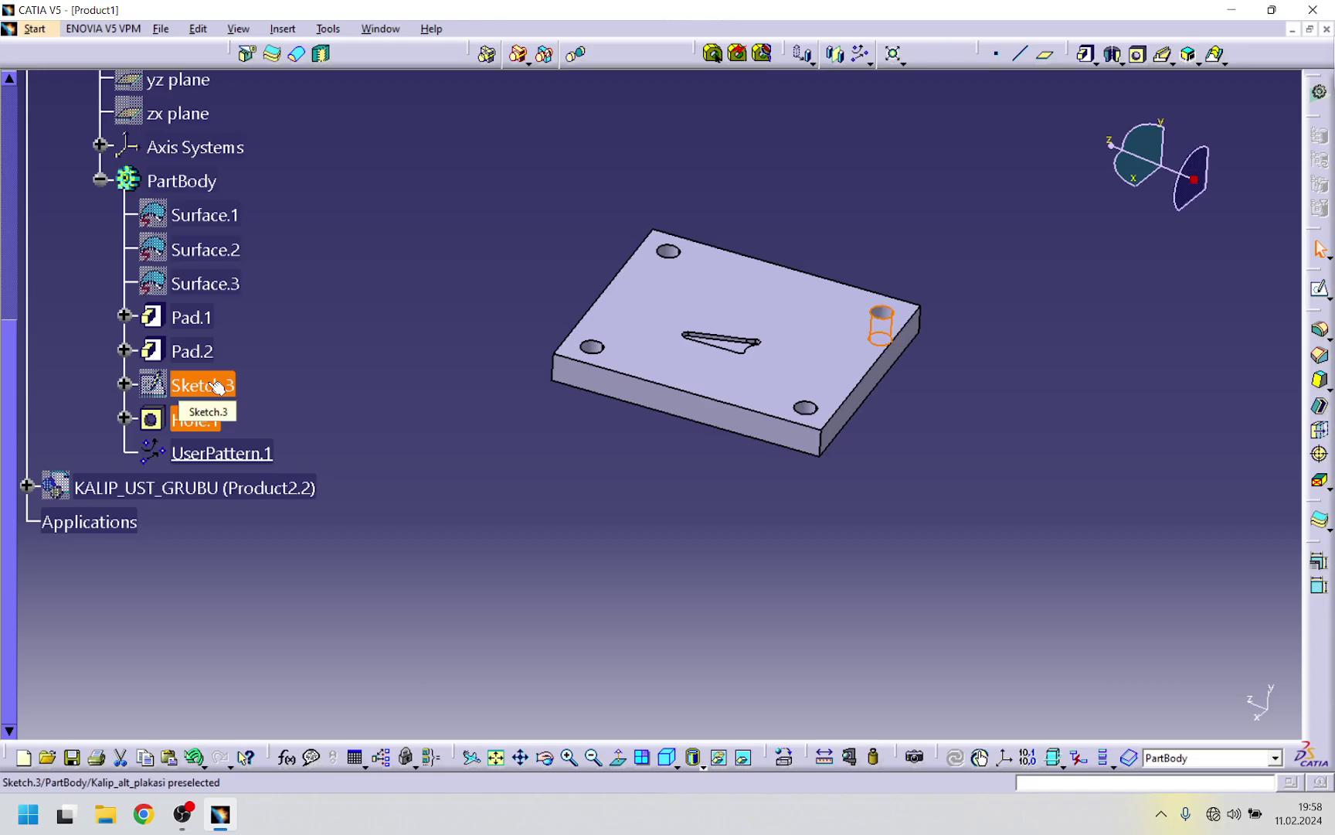
right_click(215, 386)
left_click(247, 556)
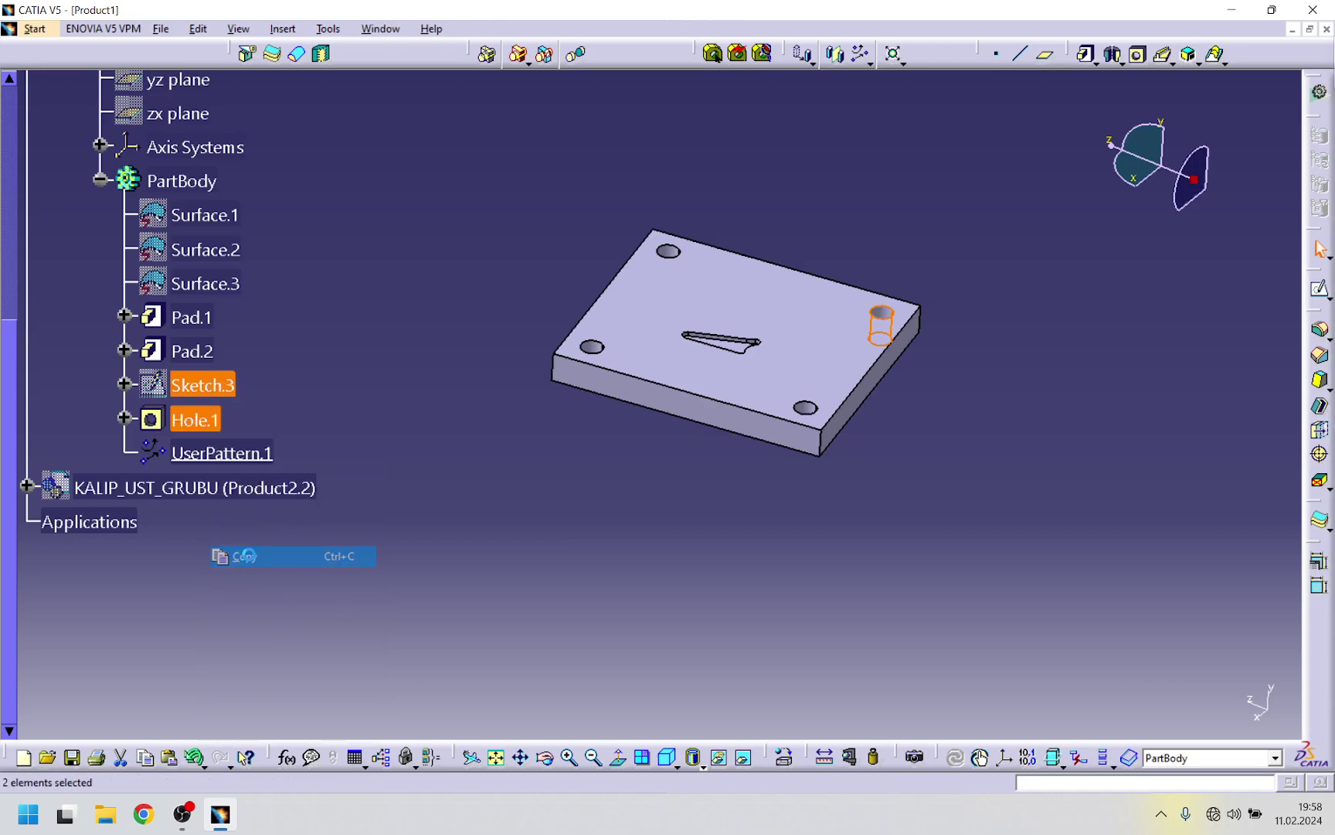
- Show the KALIP_UST_GRUBU assembly and expand it in the tree
right_click(167, 490)
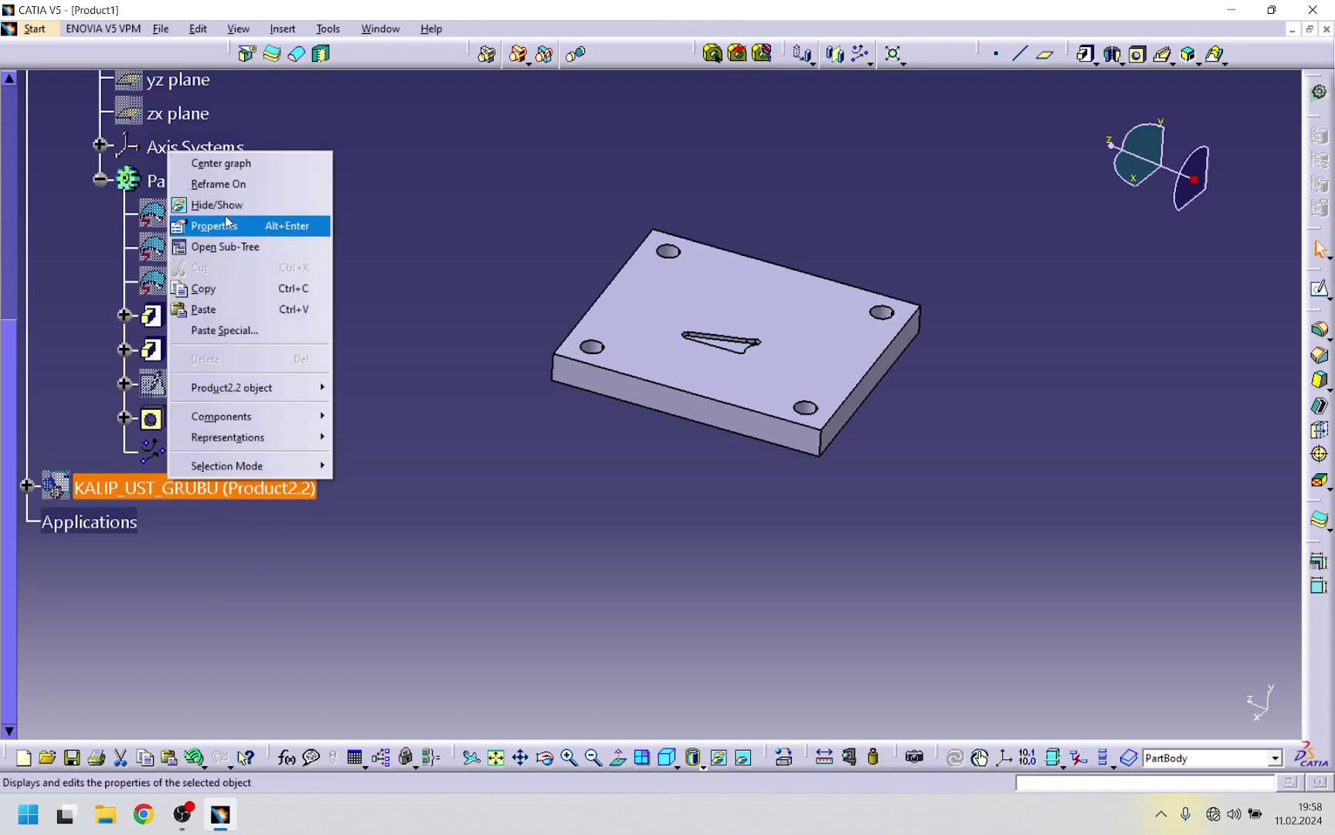
left_click(216, 205)
scroll(300, 442, "down", 2)
left_click(27, 353)
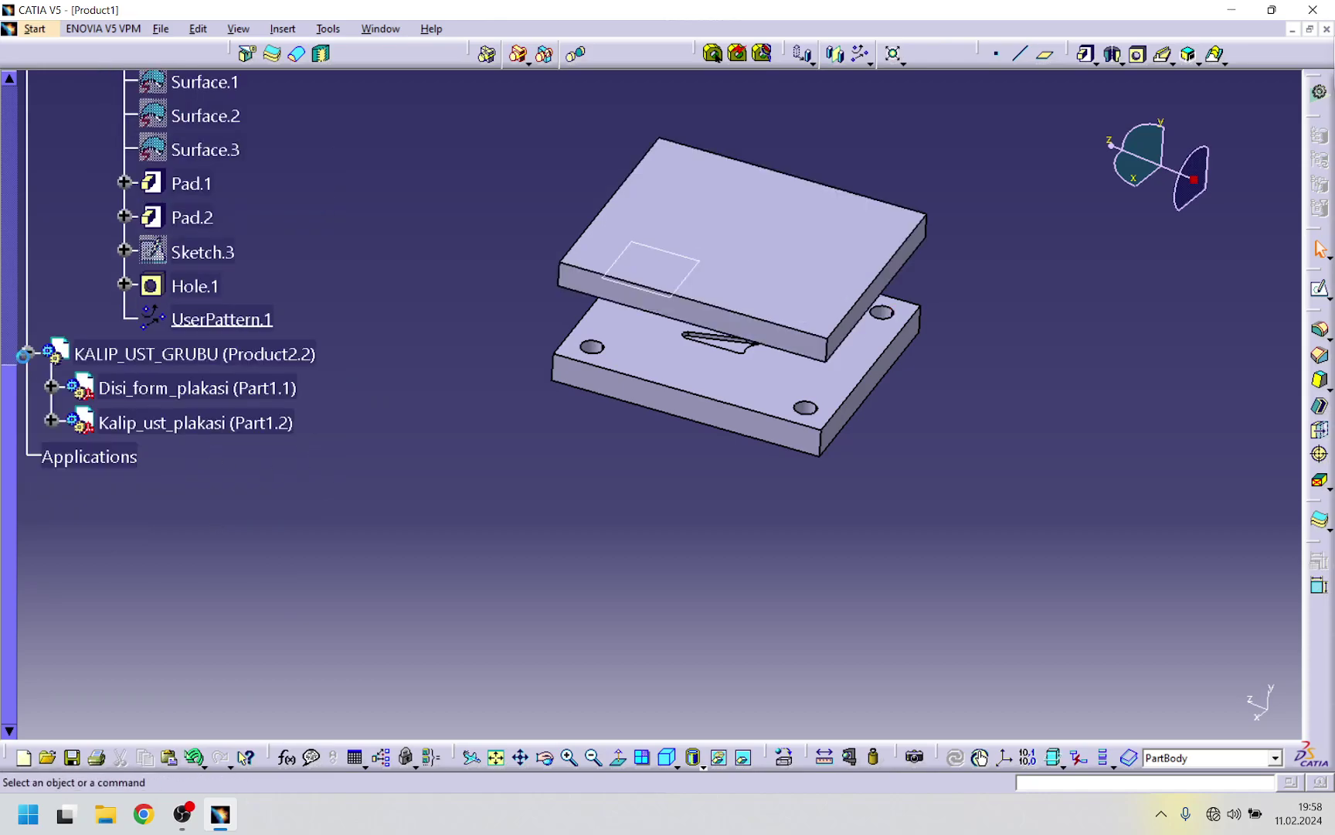
- Activate the Kalip_ust_plakasi part for editing and define its PartBody as the in-work object
left_click(155, 354)
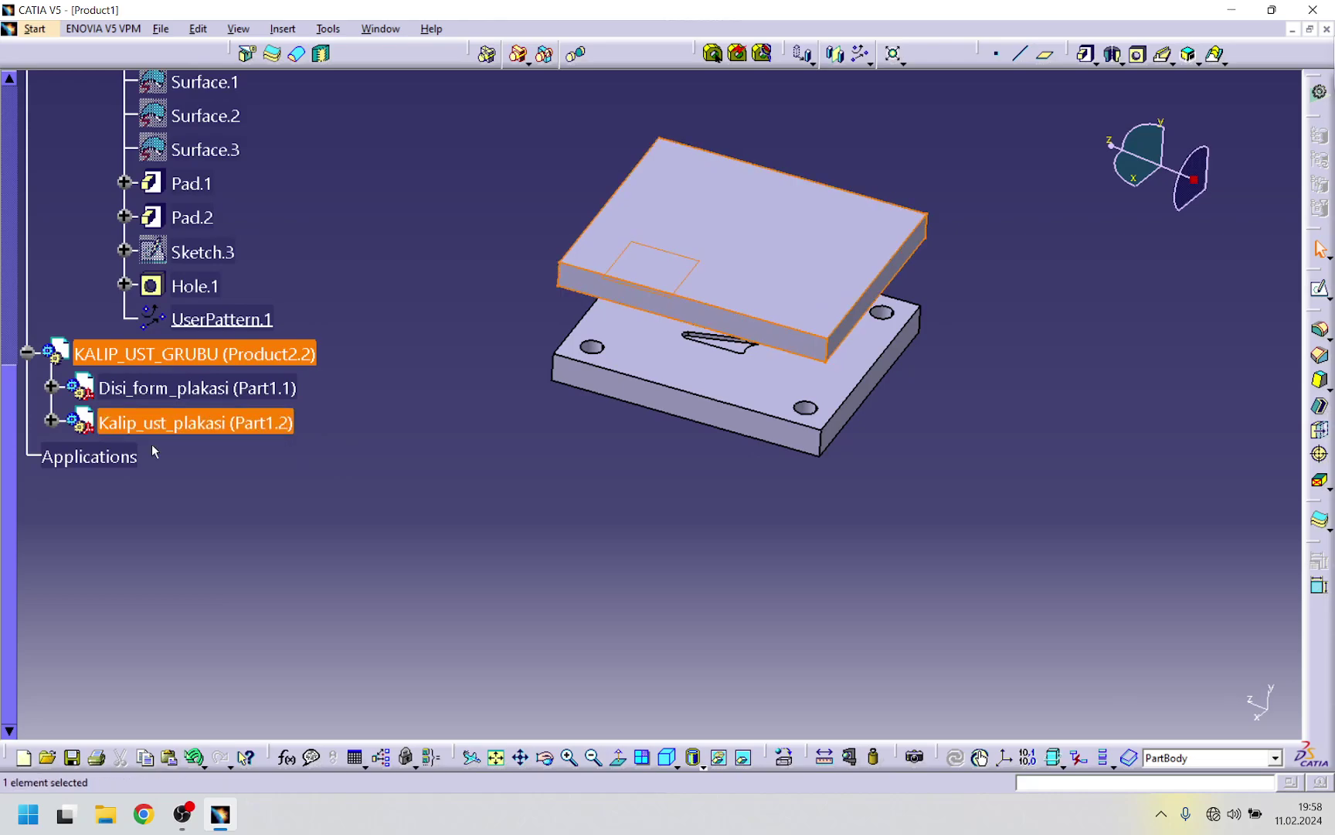
left_click(155, 420)
left_click(51, 421)
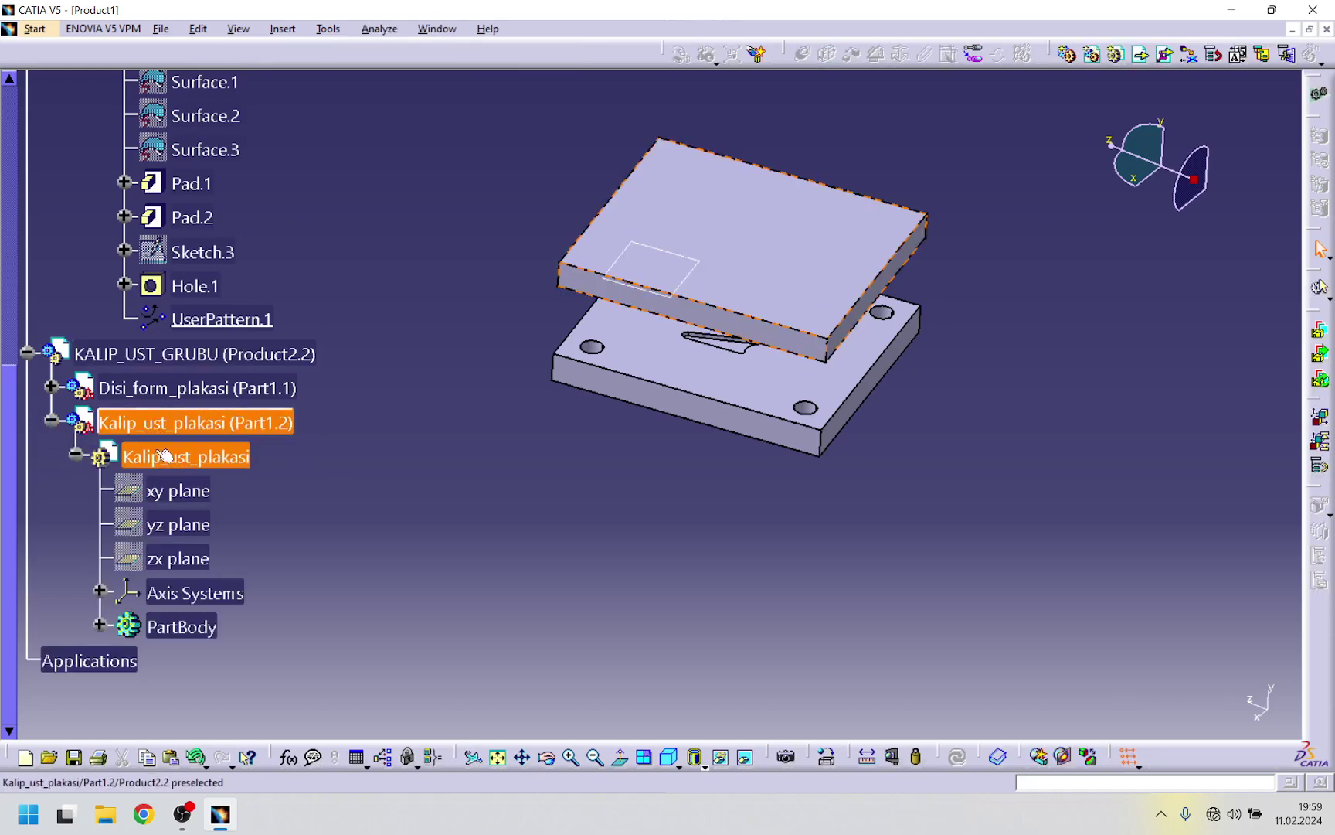
double_click(158, 456)
left_click(202, 628)
right_click(206, 632)
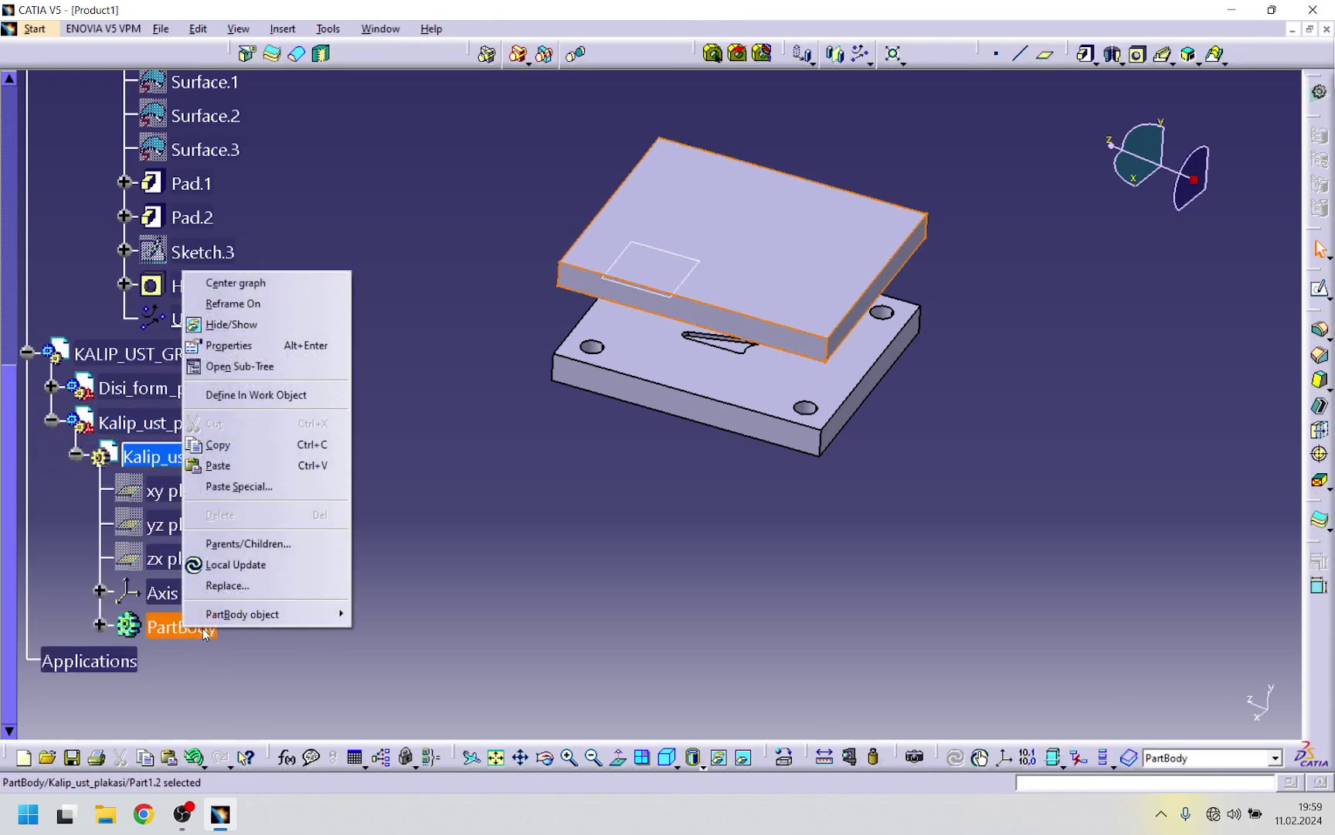
left_click(254, 395)
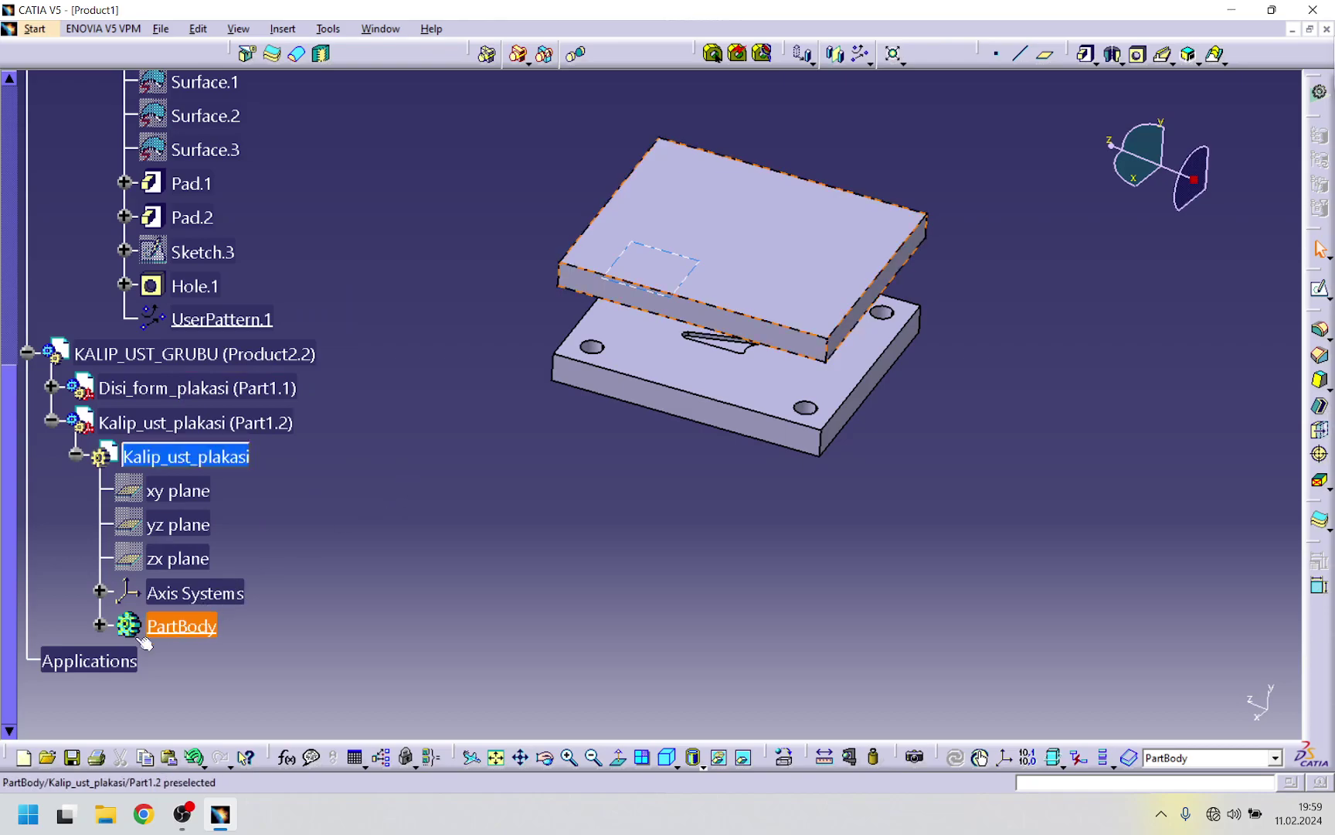
- Paste the copied sketch and hole into the PartBody of Kalip_ust_plakasi and dismiss the update diagnosis
left_click(98, 625)
scroll(188, 456, "down", 4)
right_click(187, 456)
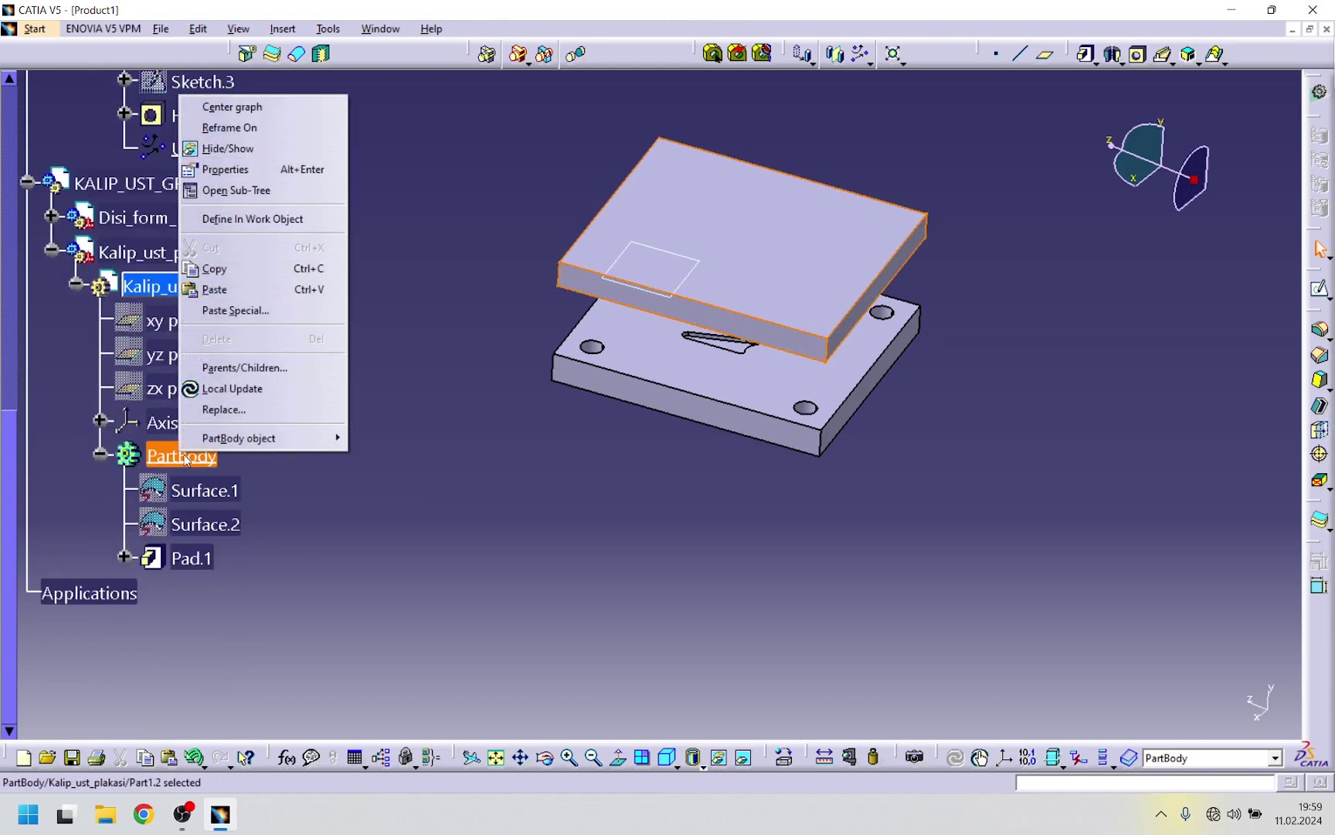
left_click(207, 288)
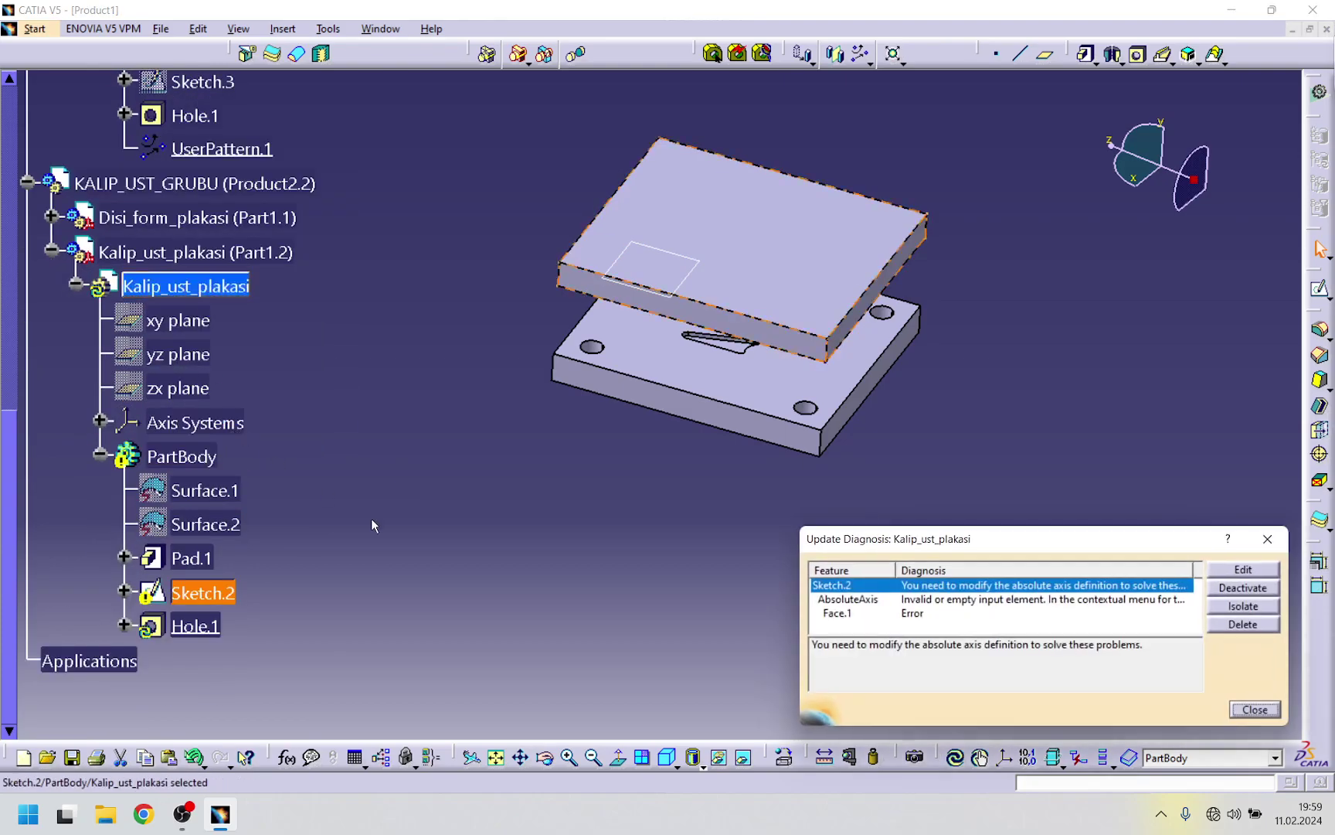
left_click(1239, 712)
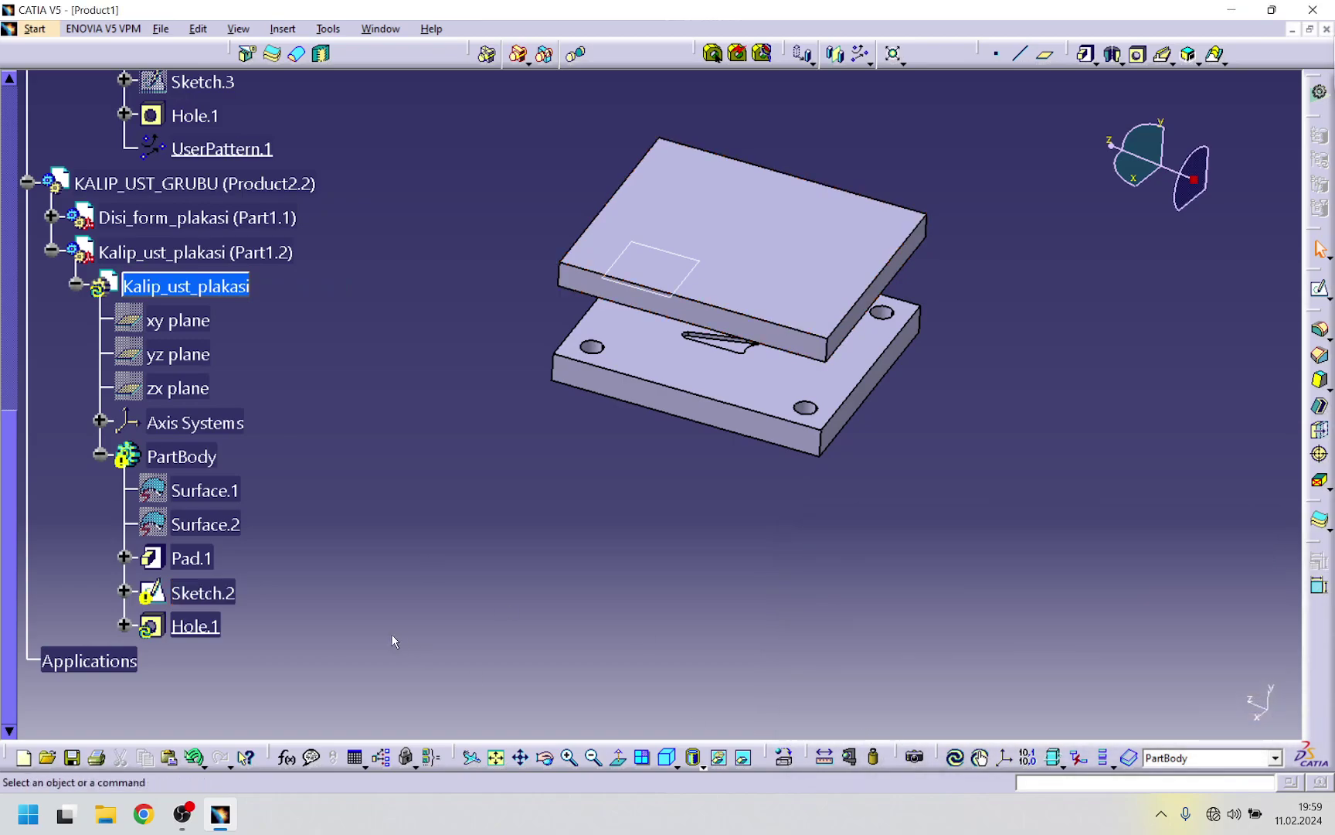
- Change the support of the pasted corner-point sketch Sketch.2 to the upper plate's top face
right_click(224, 589)
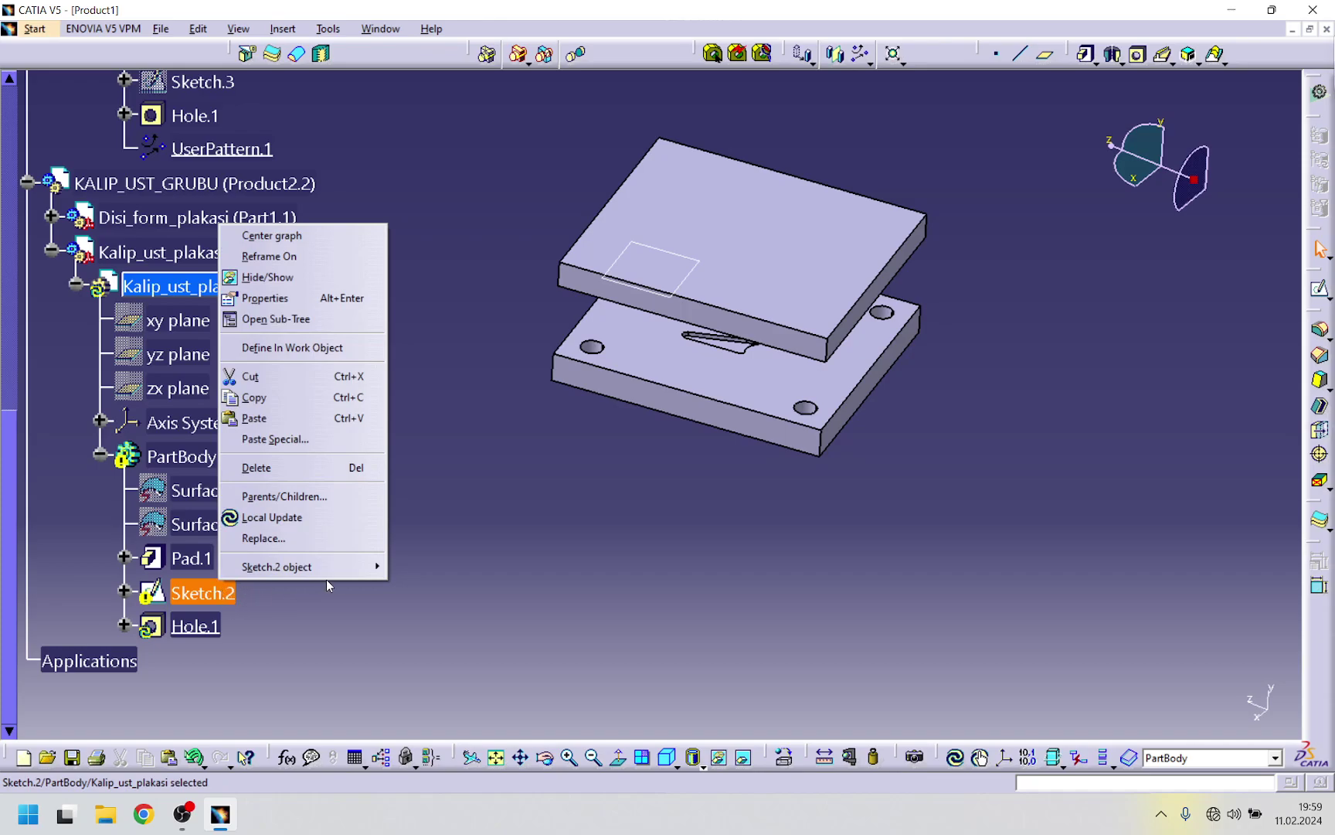
mouse_move(346, 579)
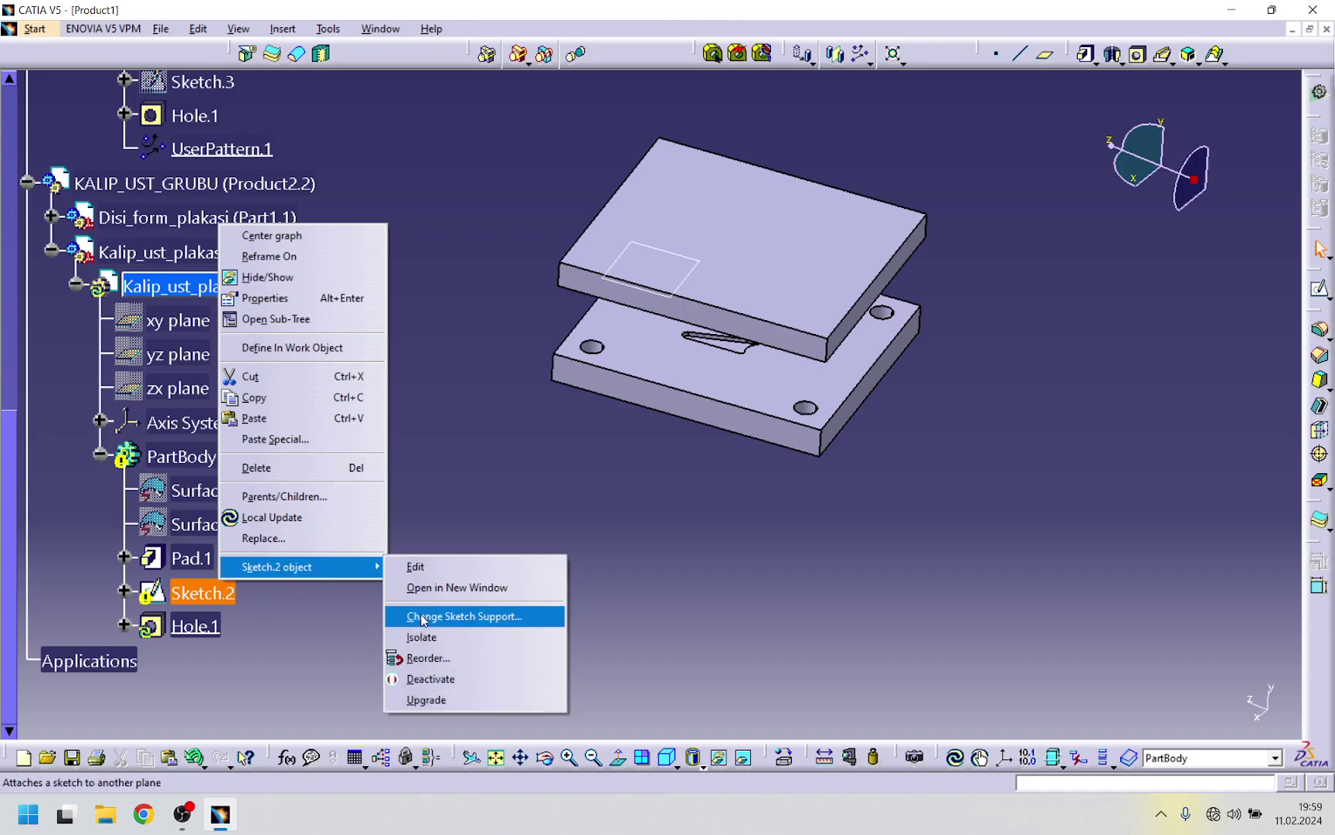
left_click(424, 617)
left_click(773, 455)
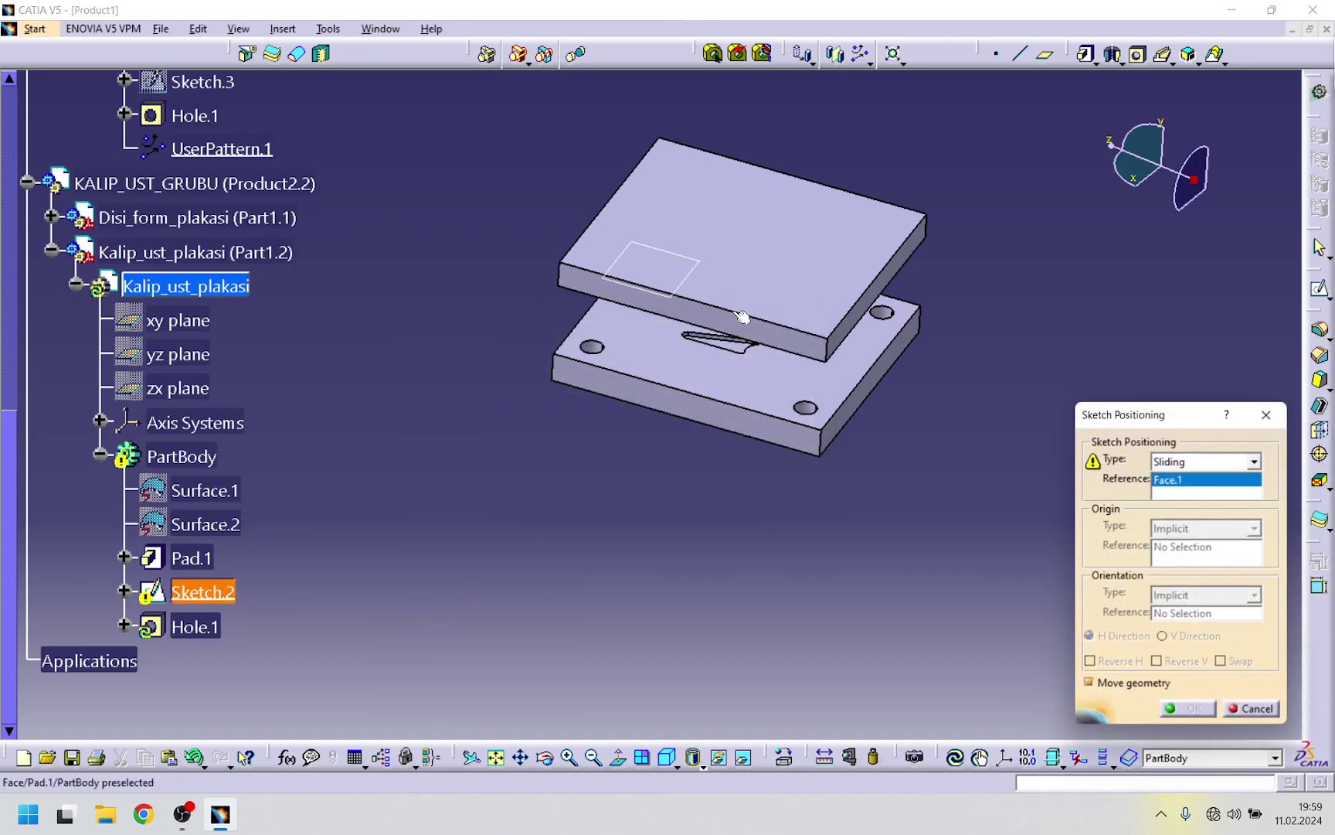
left_click(1190, 710)
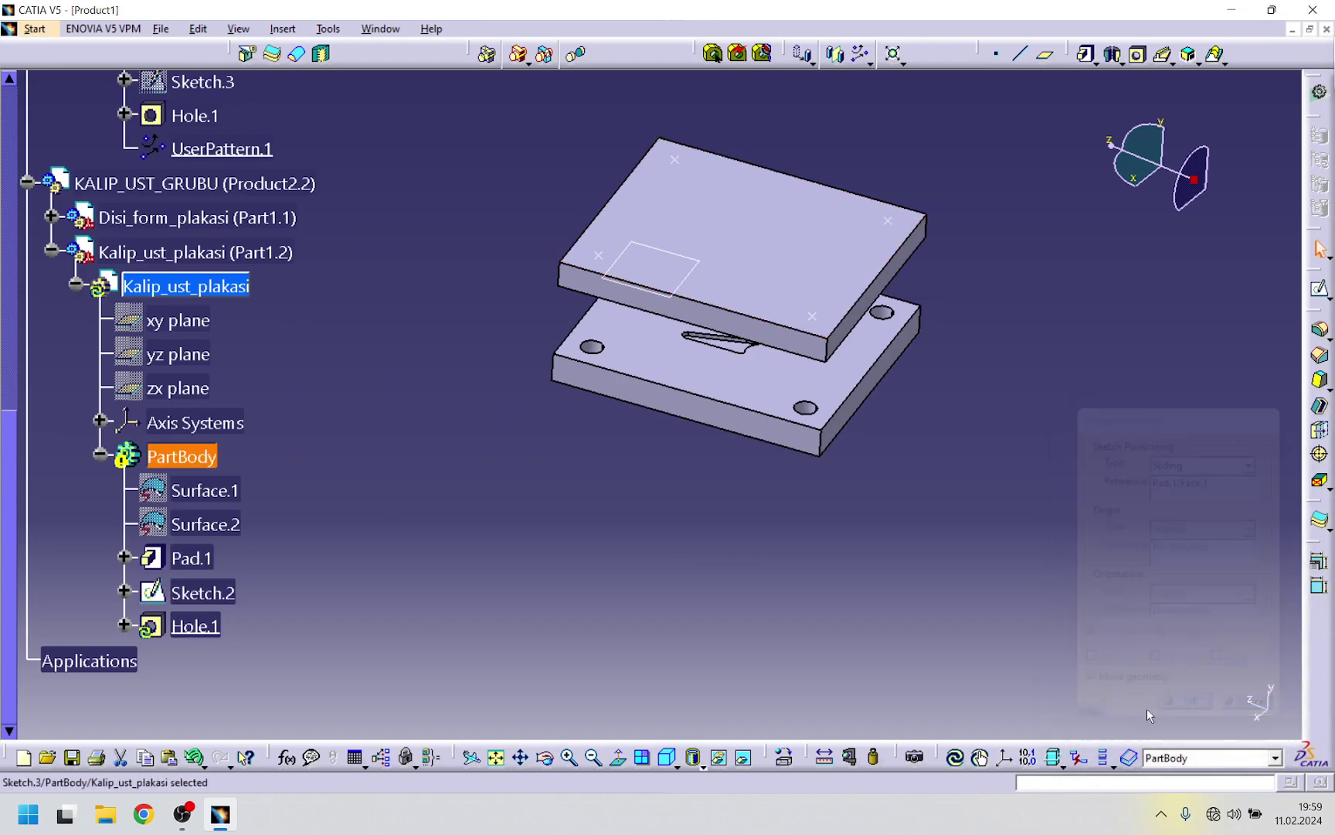
- Change the support of the pasted hole's positioning sketch to the upper plate's top face, keeping the Sliding type
left_click(124, 624)
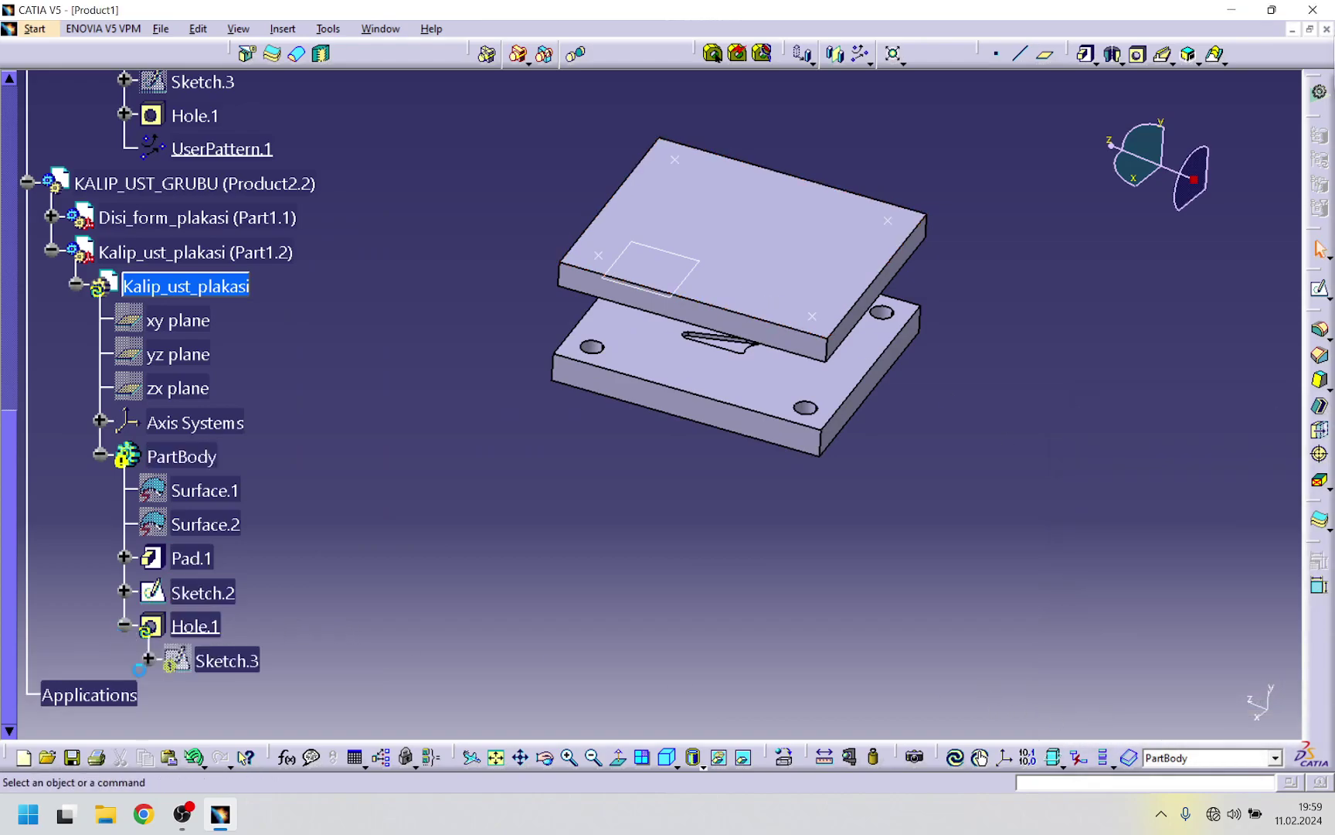
right_click(228, 661)
mouse_move(386, 651)
left_click(447, 703)
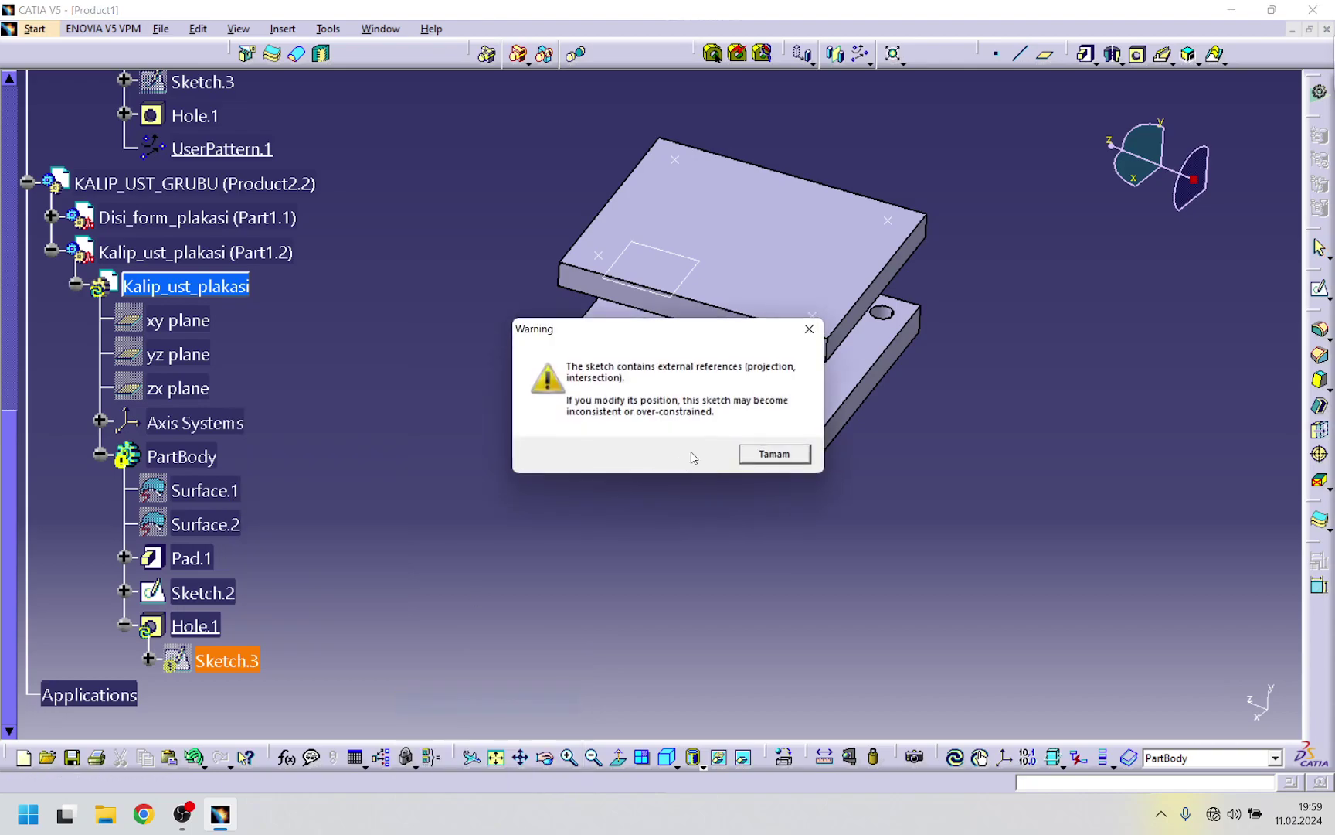
left_click(760, 456)
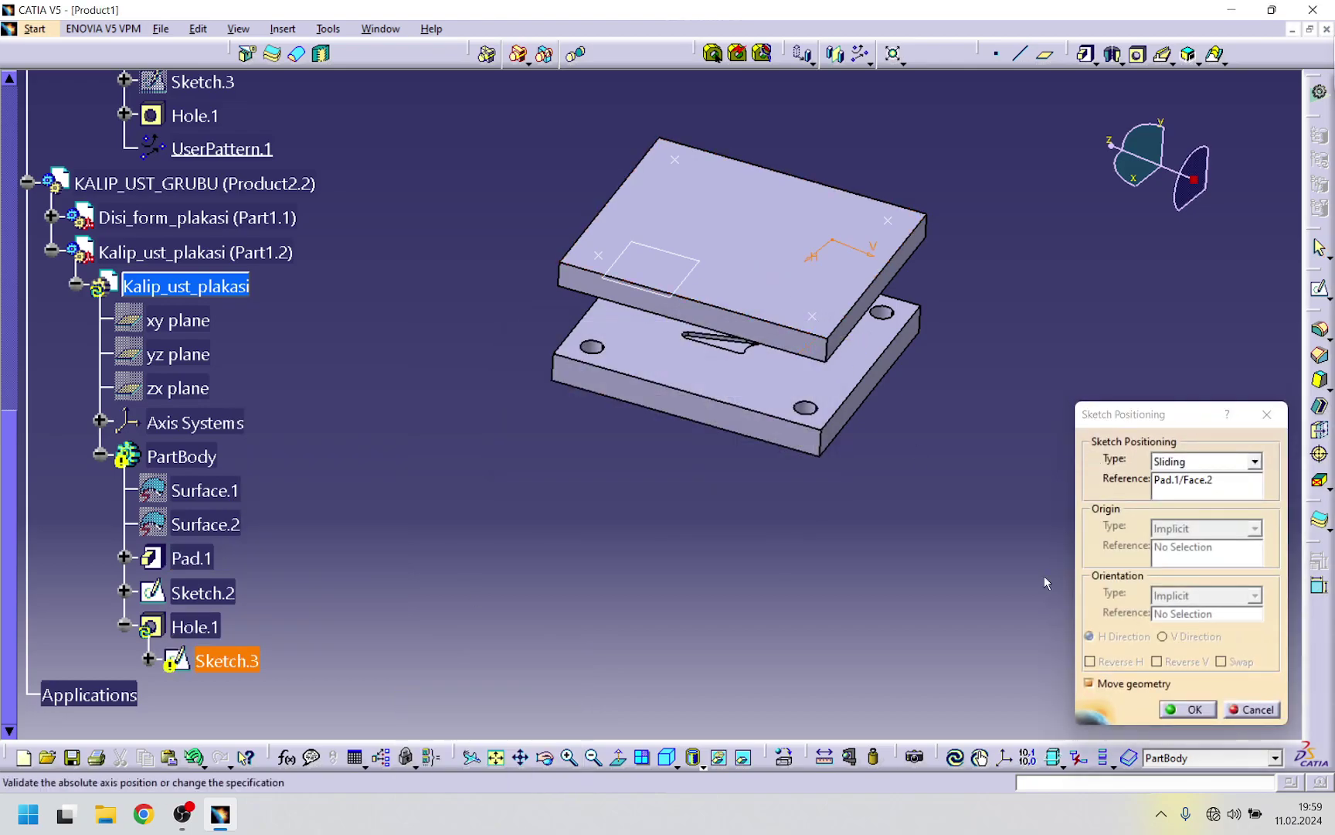
left_click(1187, 708)
- Set the diameter of the upper plate's hole to 50 mm
double_click(193, 624)
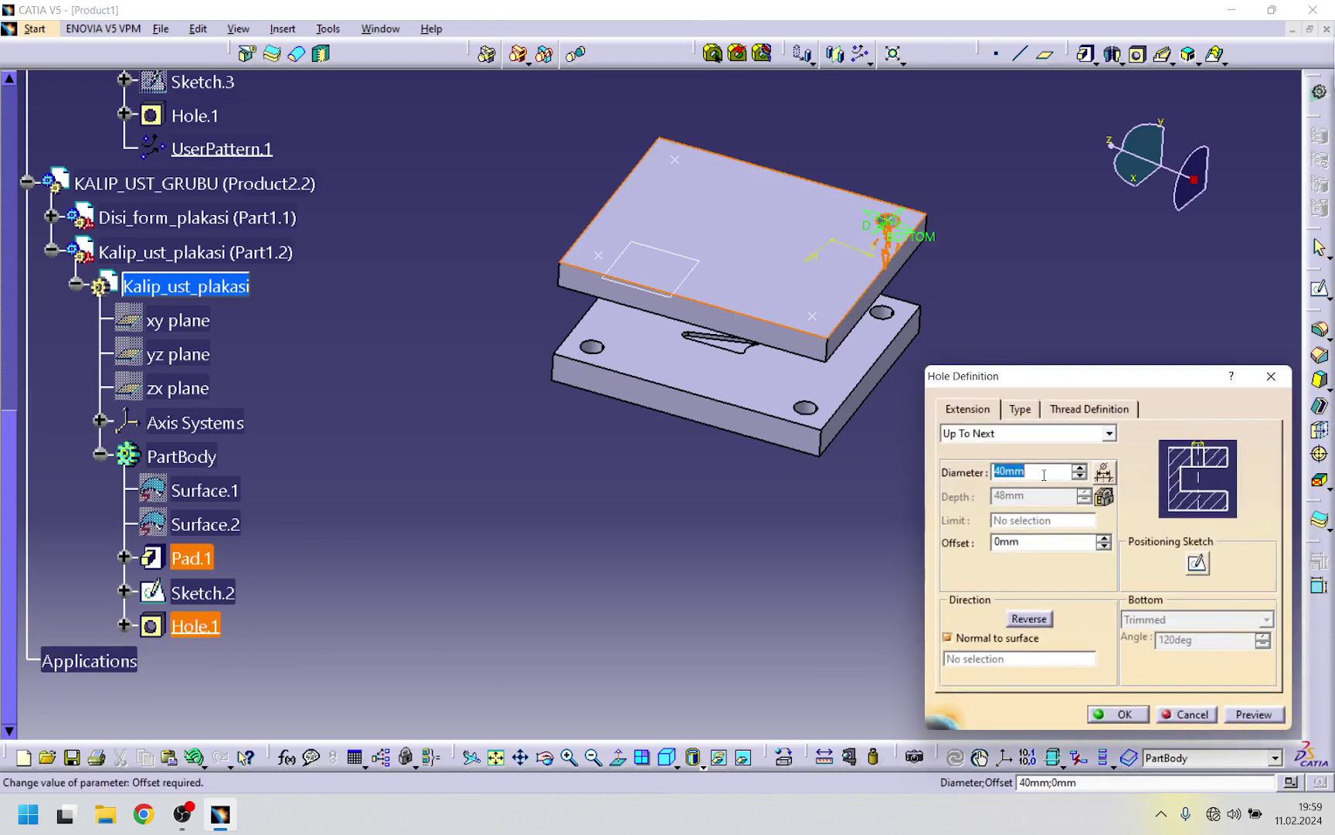
type("5")
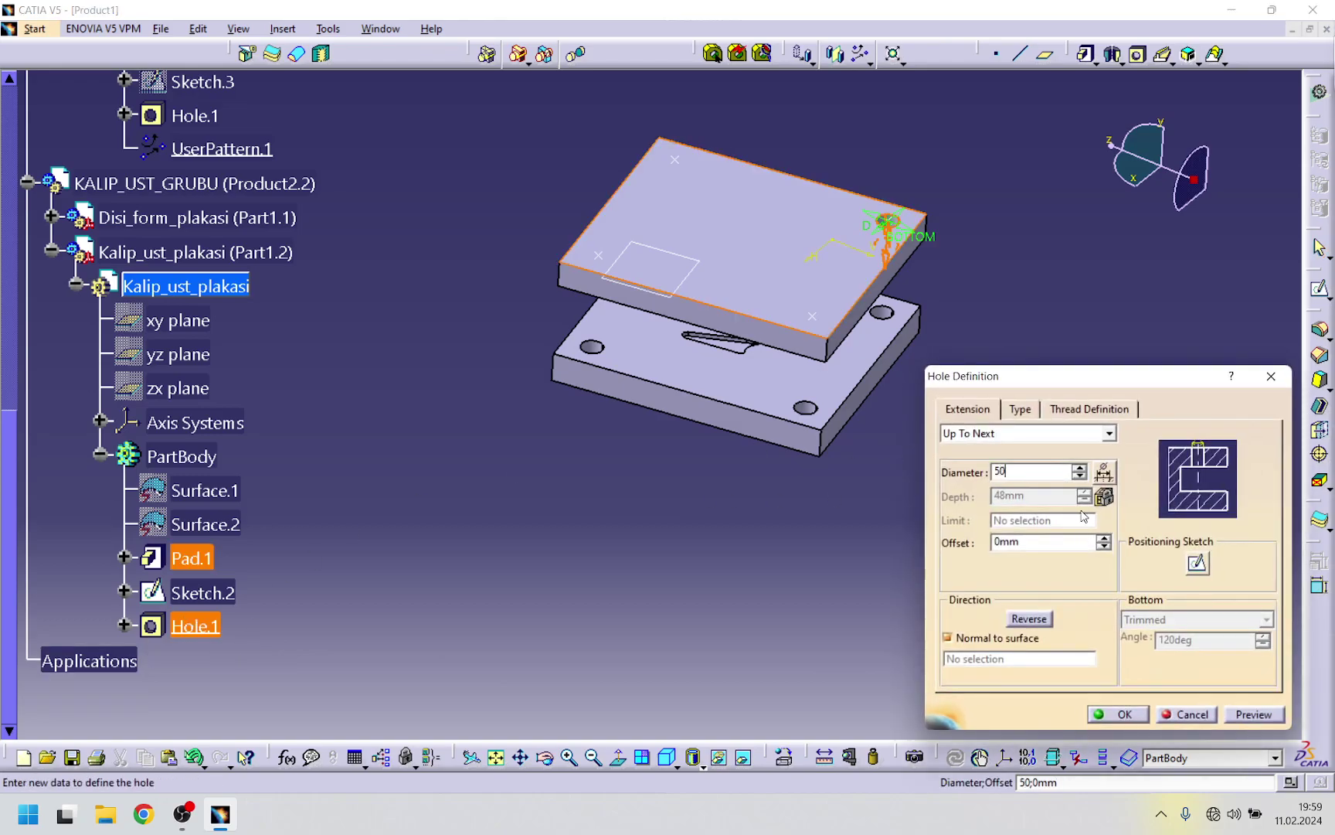
type("0")
left_click(1120, 714)
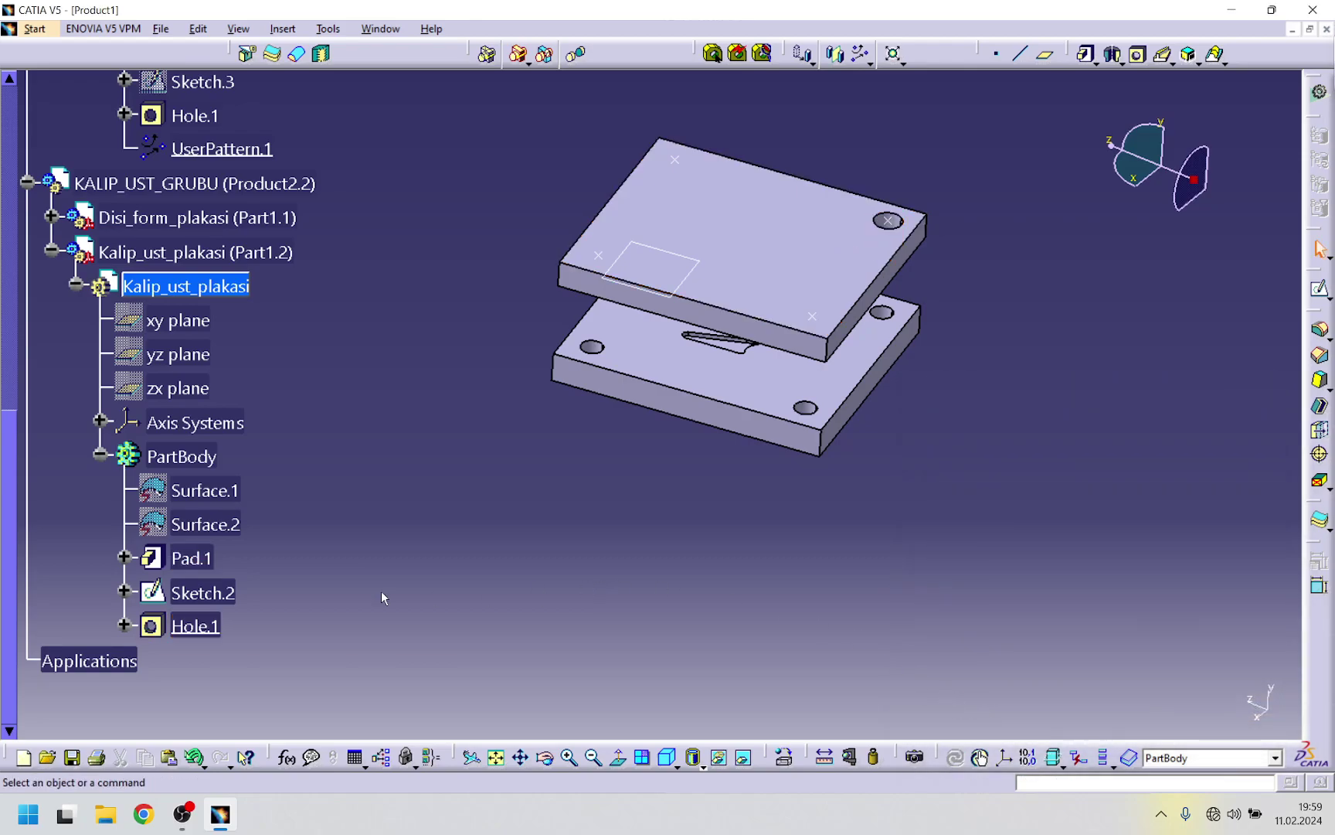
- Repeat the upper plate's 50 mm hole at the four points of Sketch.2 with a user pattern
left_click(201, 628)
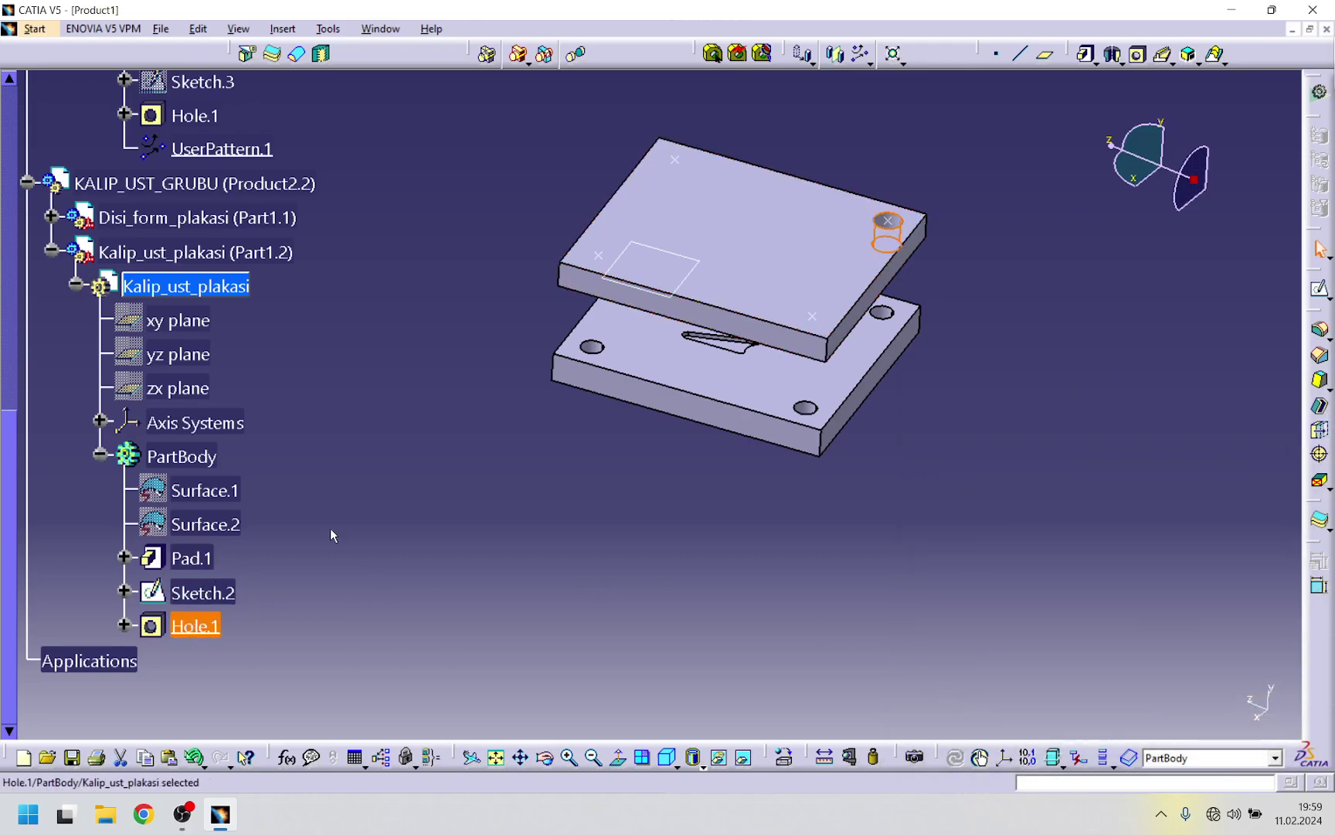
left_click(857, 54)
left_click(203, 592)
left_click(1118, 712)
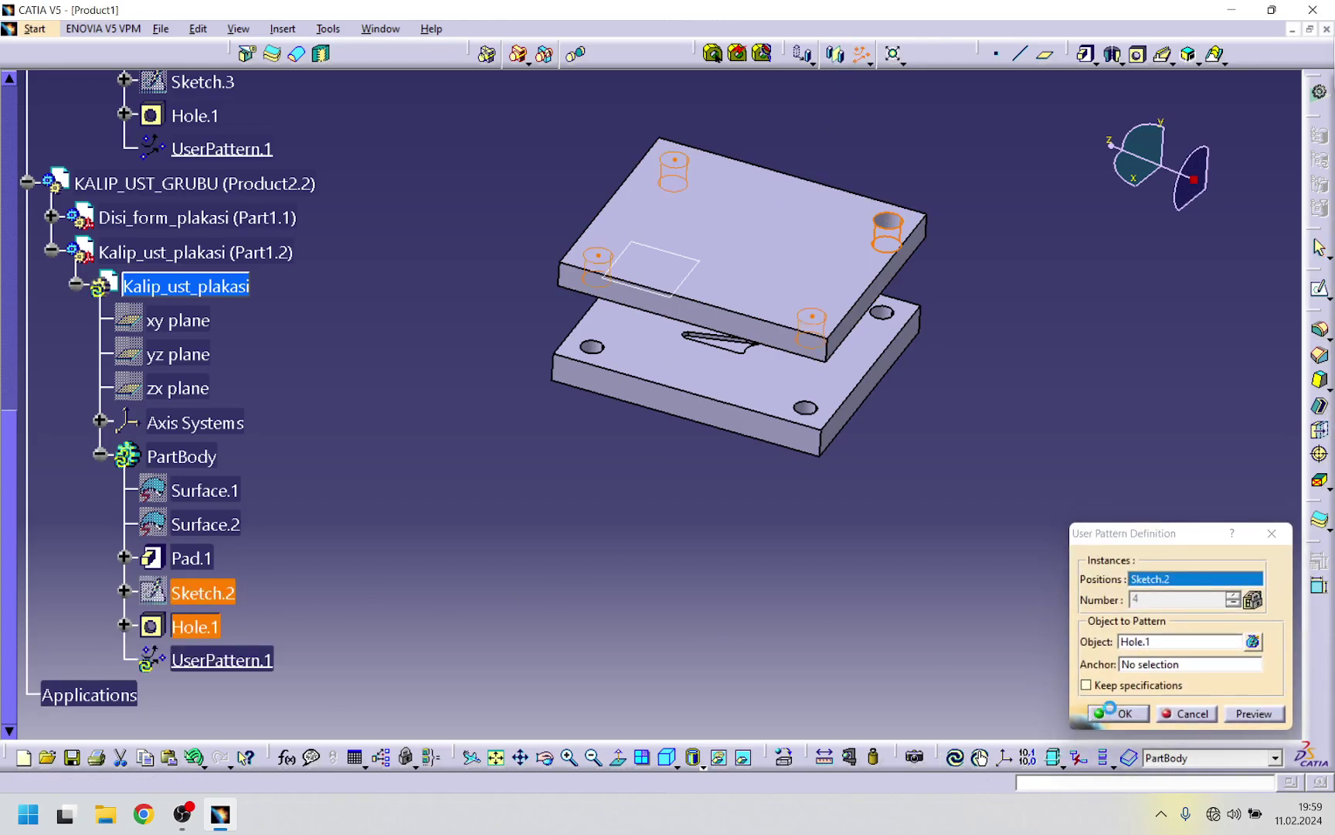
middle_click_drag(725, 491, 750, 528)
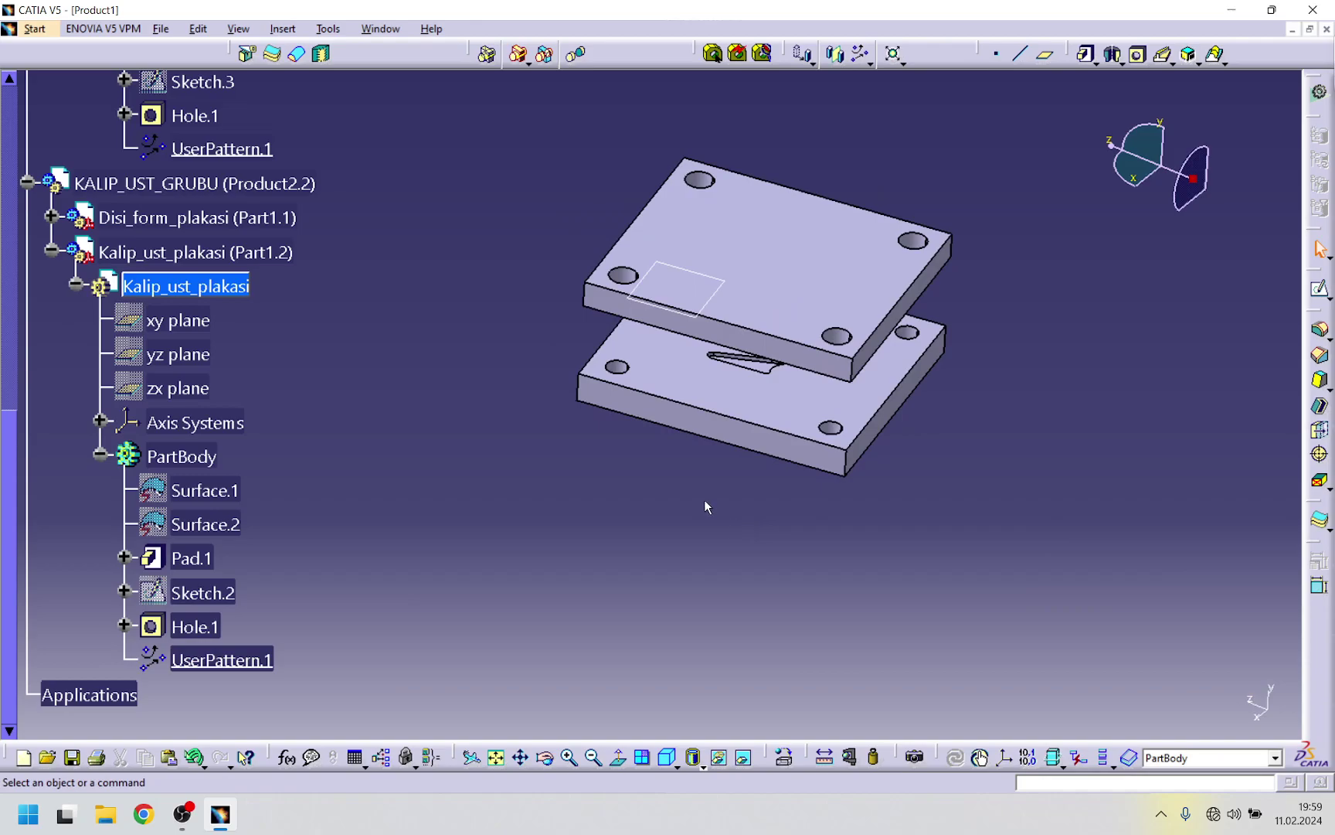
- Collapse the Kalip_ust_plakasi and Kalip_alt_plakasi branches in the tree
left_click(51, 251)
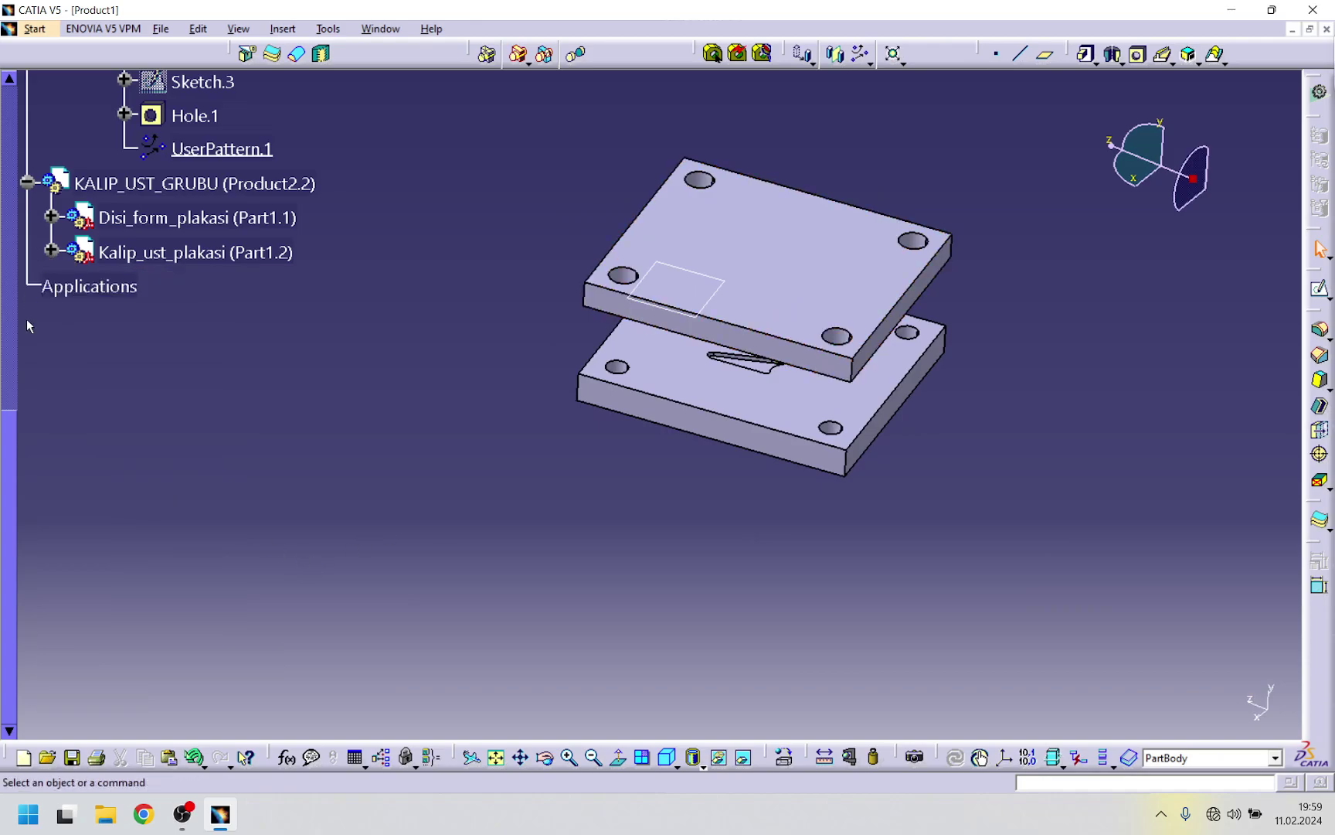
scroll(31, 324, "up", 3)
scroll(33, 332, "up", 3)
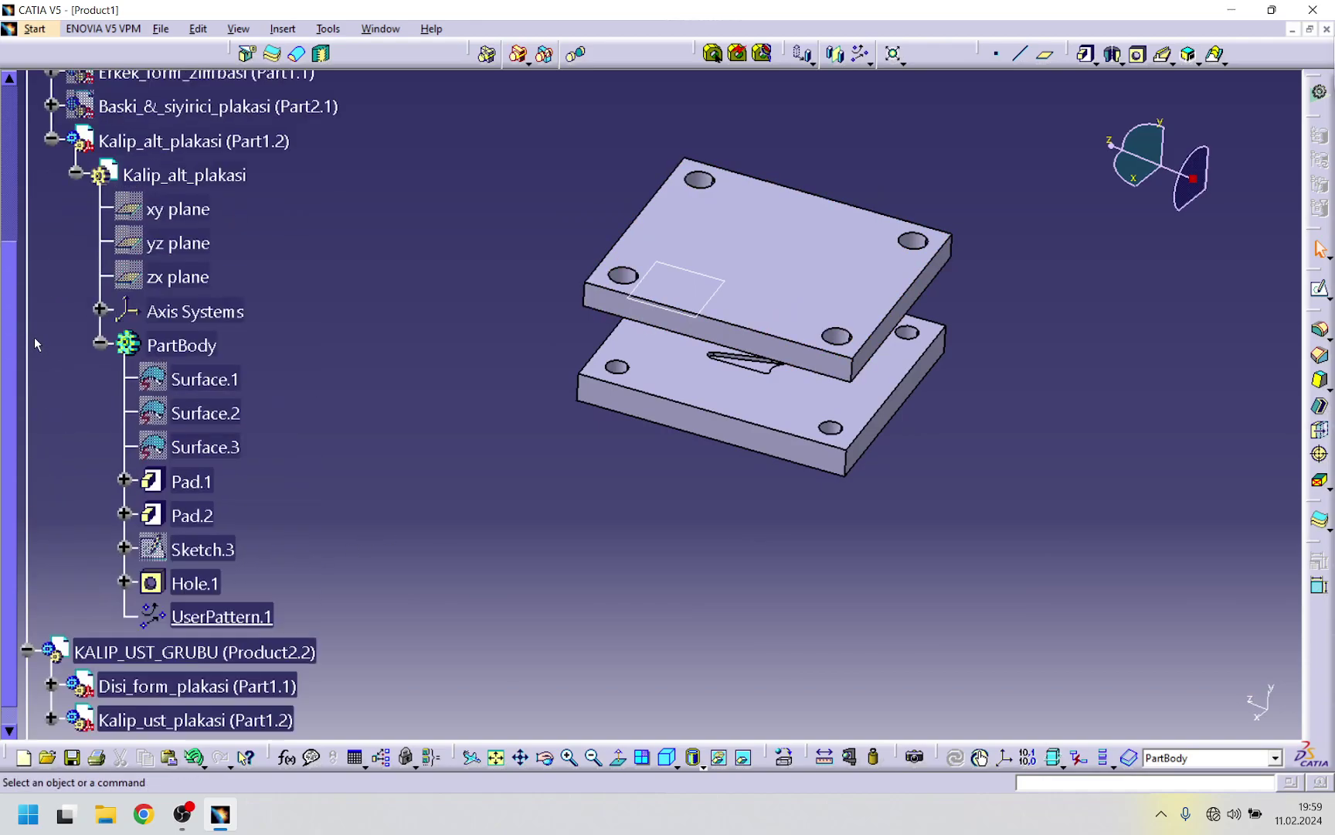
left_click(51, 140)
scroll(264, 350, "up", 3)
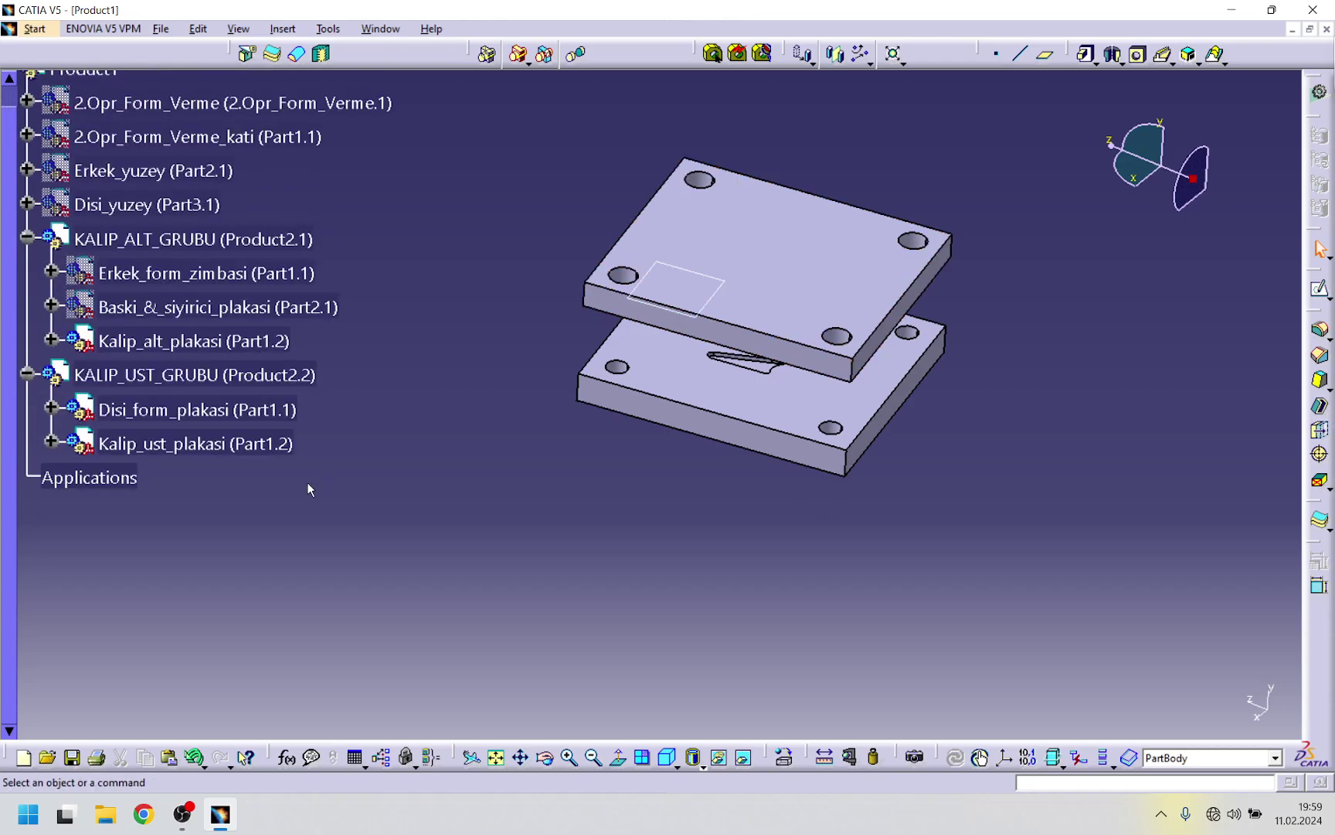
- Hide the KALIP_UST_GRUBU assembly and the Kalip_alt_plakasi plate
right_click(286, 375)
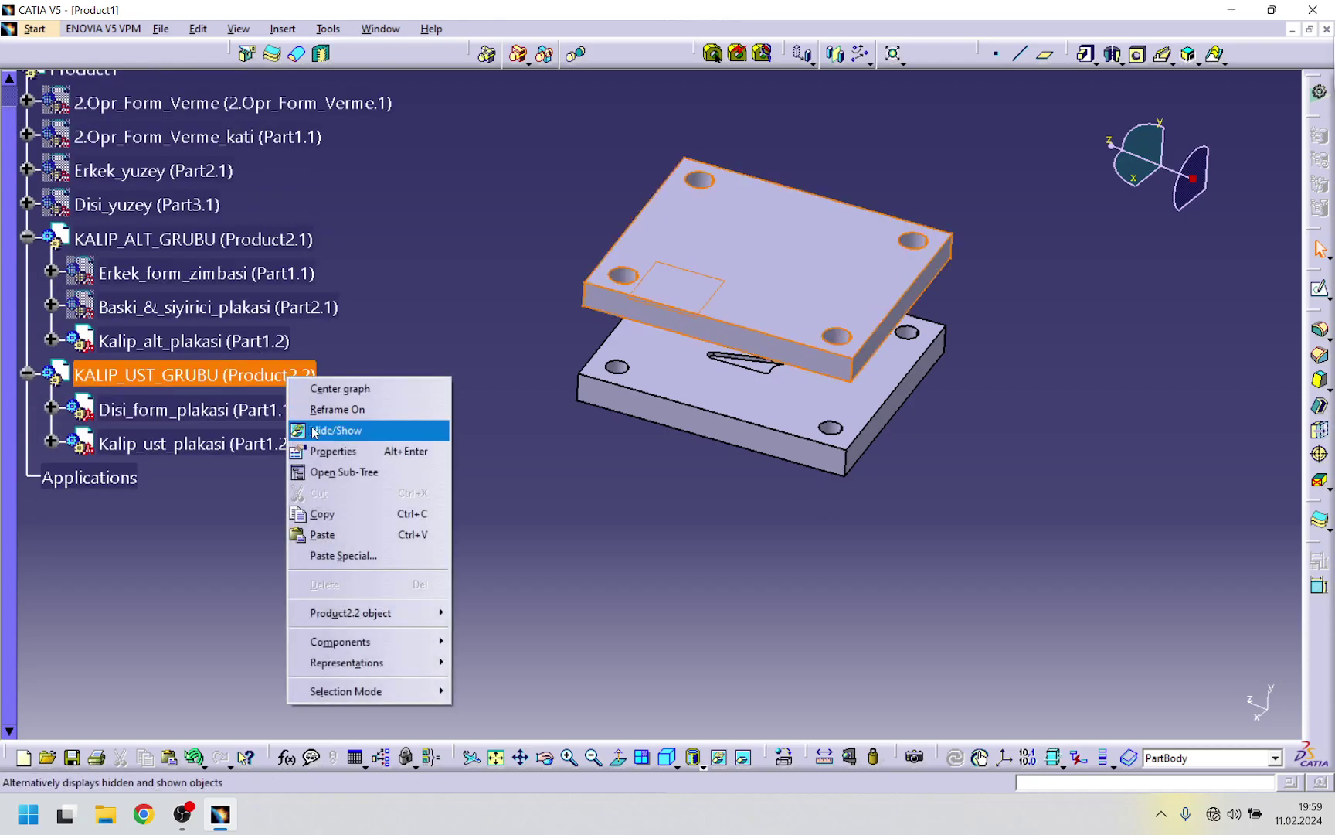
left_click(314, 431)
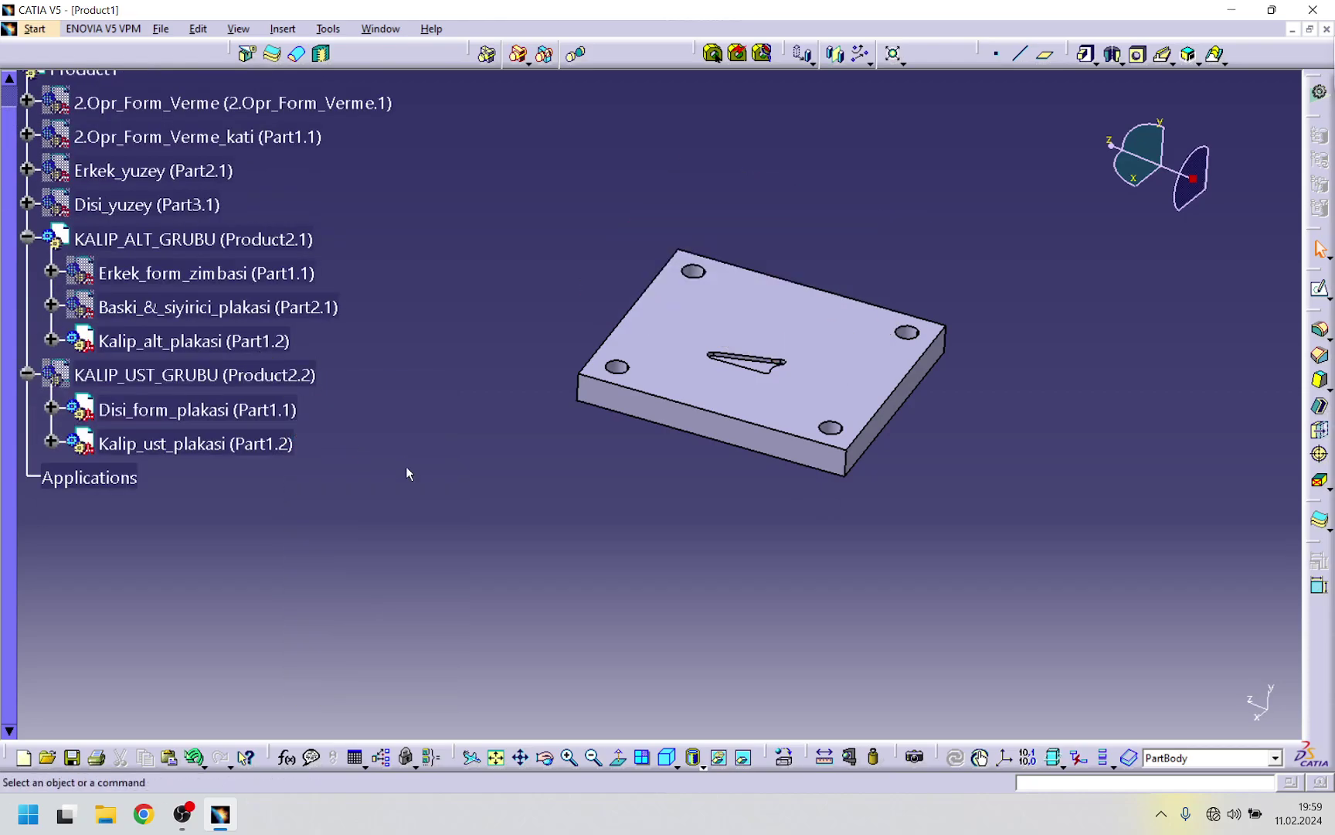
right_click(251, 340)
left_click(288, 396)
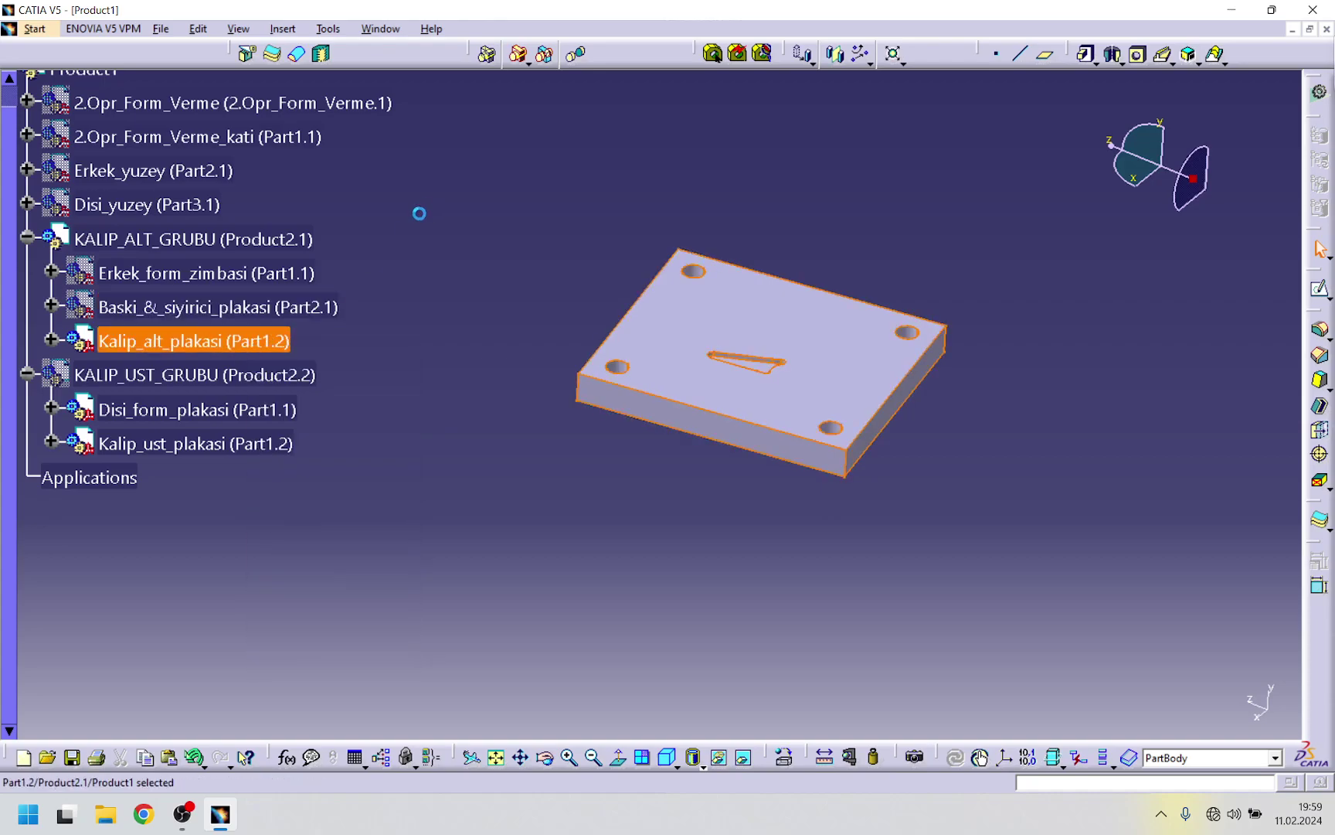
- Expand Kalip_alt_plakasi in the tree and define its PartBody as the in-work object
double_click(154, 374)
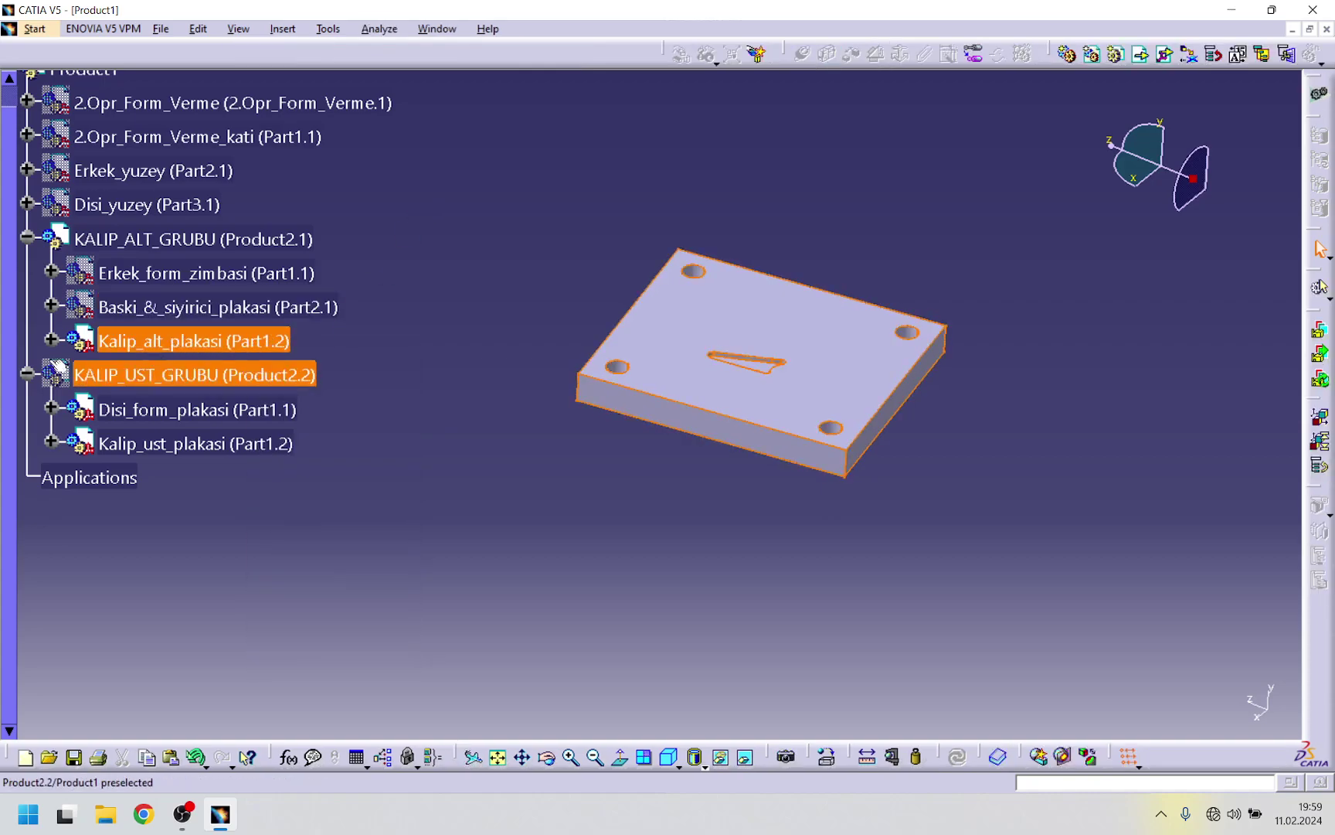
double_click(62, 341)
right_click(182, 416)
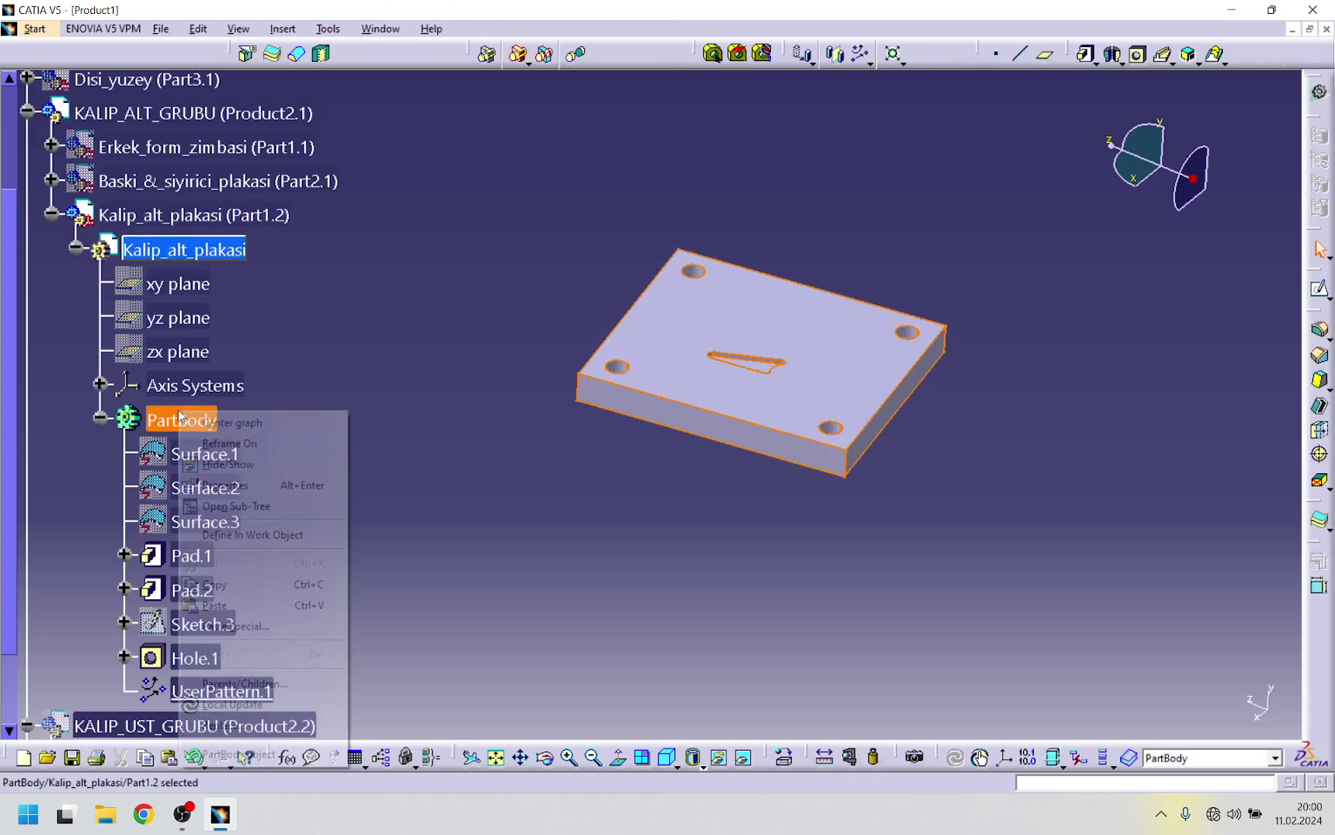
left_click(243, 536)
- Sketch four points on the floor of the wedge-shaped pocket: one at the narrow end, one midway and two at the wide end
middle_click_drag(563, 487, 797, 369)
left_click(798, 354)
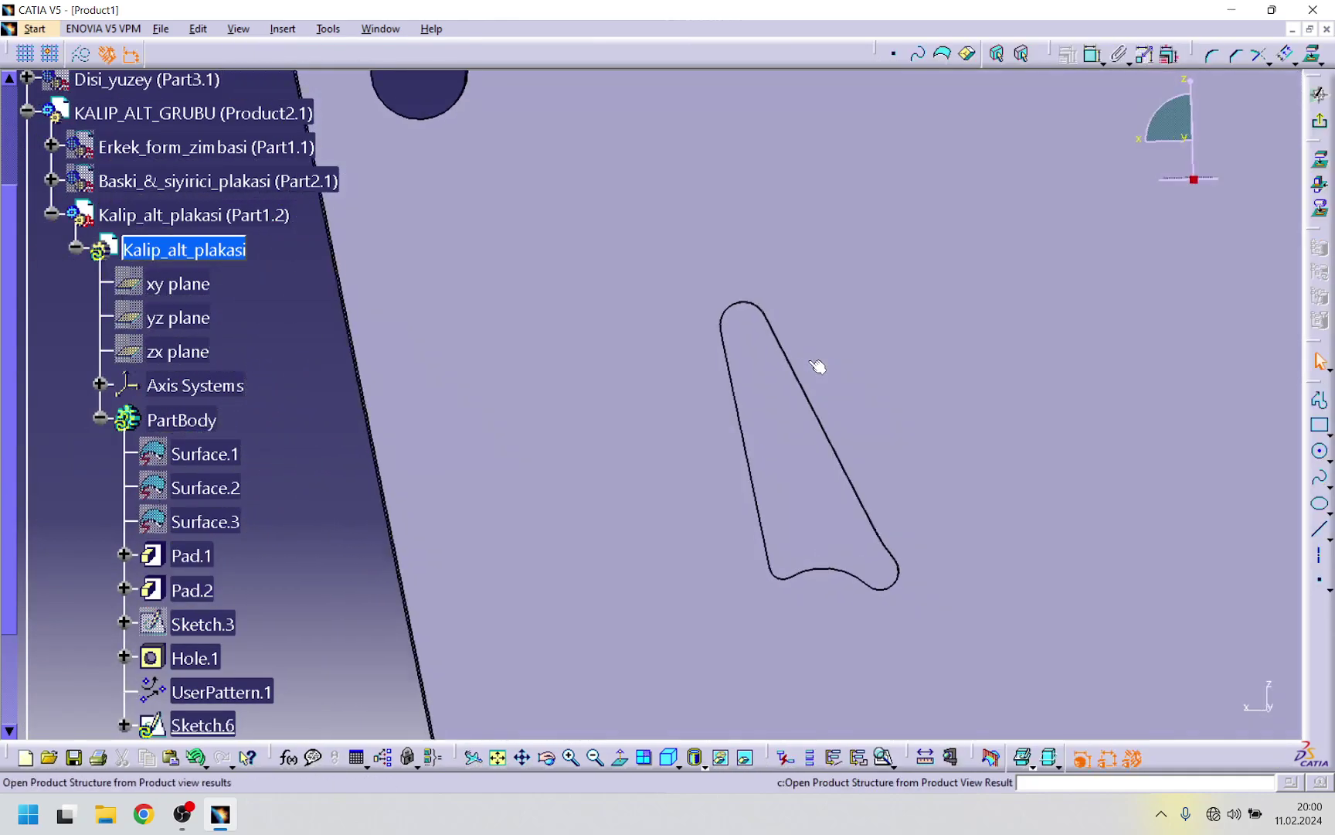
mouse_move(817, 366)
middle_mouse_down()
mouse_move(813, 346)
mouse_move(939, 328)
middle_mouse_up()
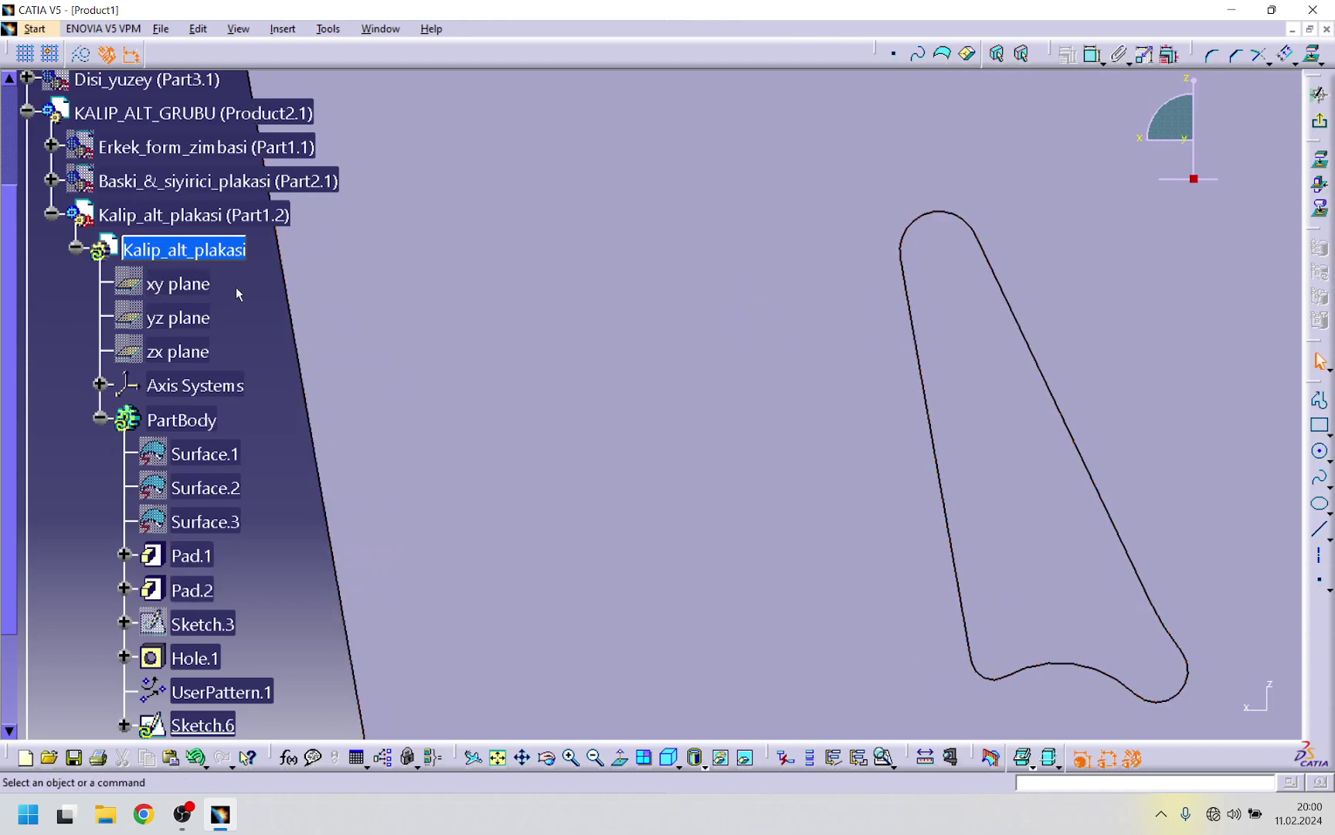
left_click(1322, 584)
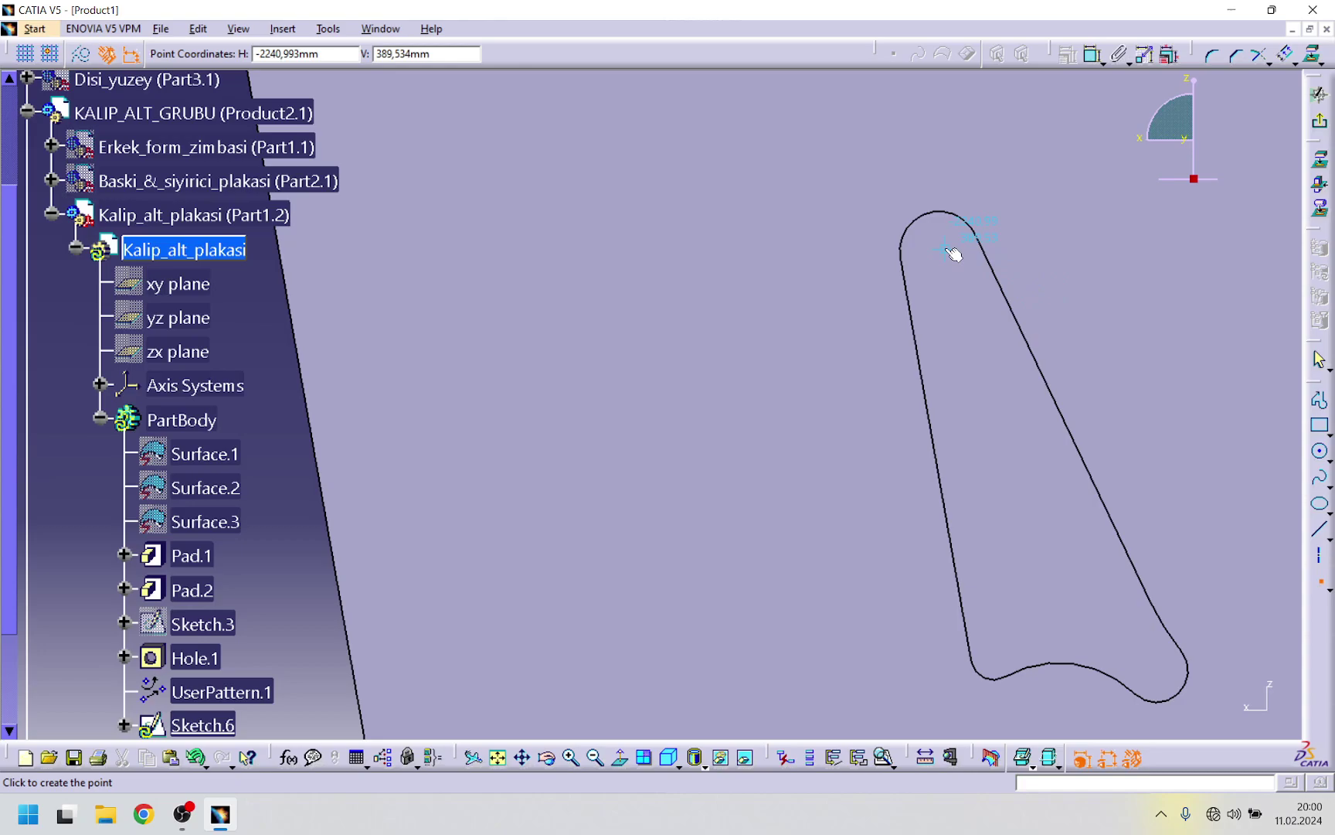
left_click(993, 431)
left_click(1101, 606)
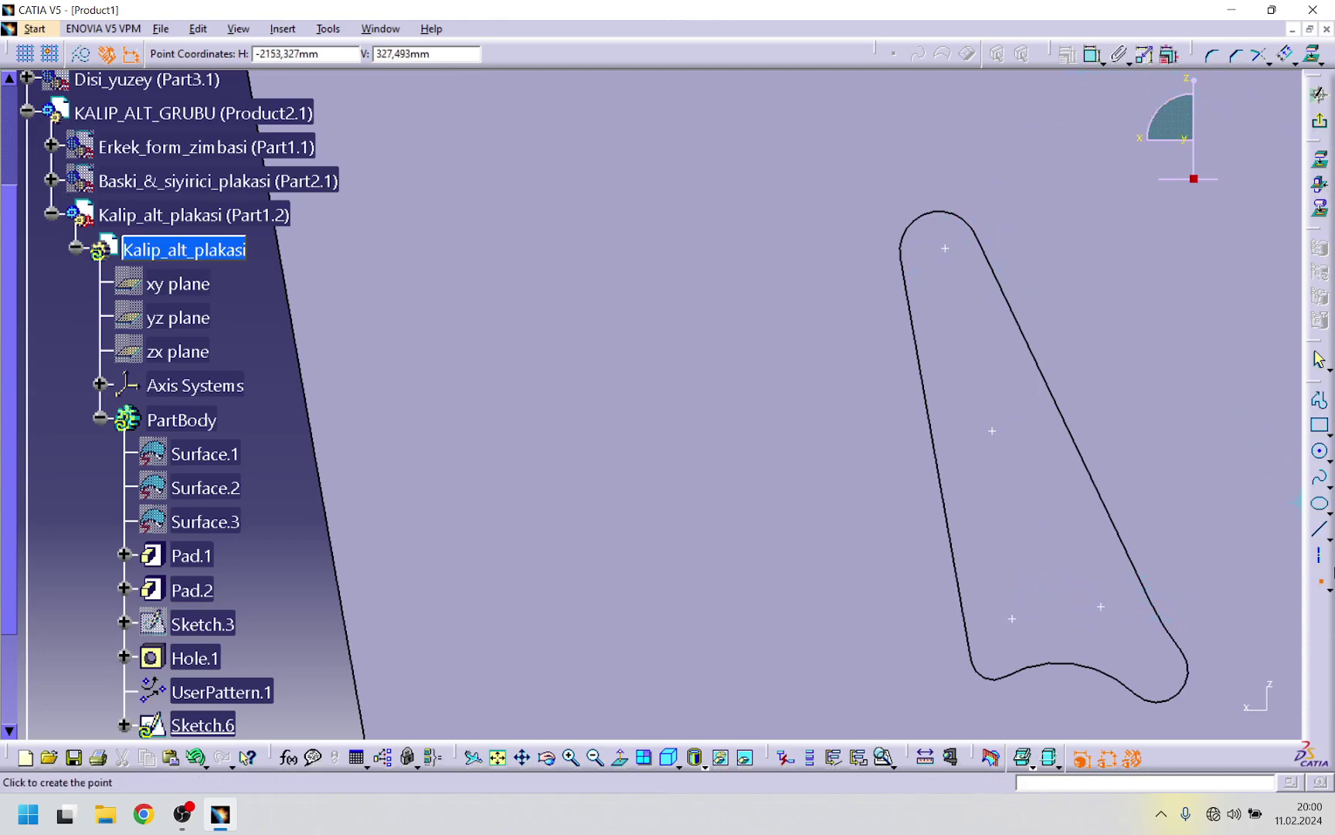
left_click(1322, 585)
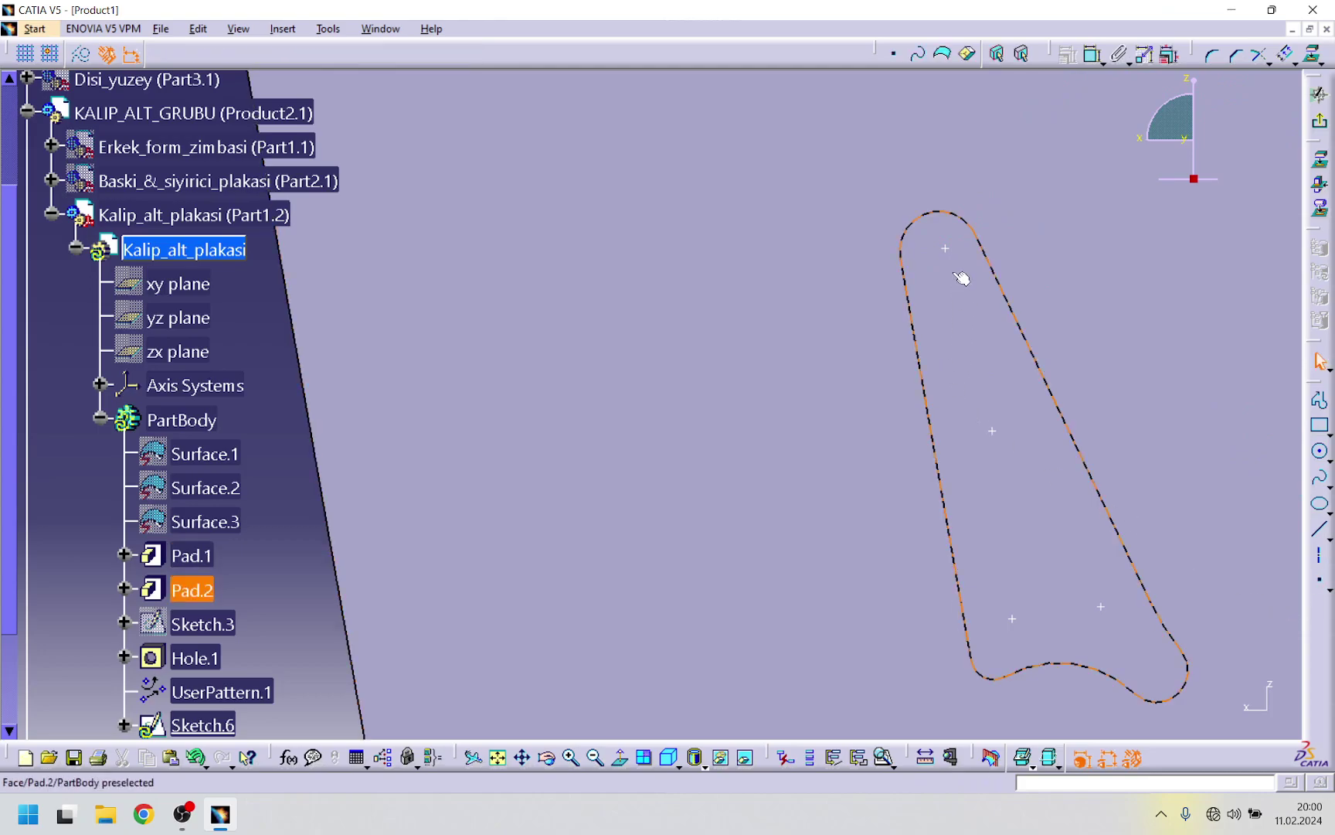
left_click(939, 215)
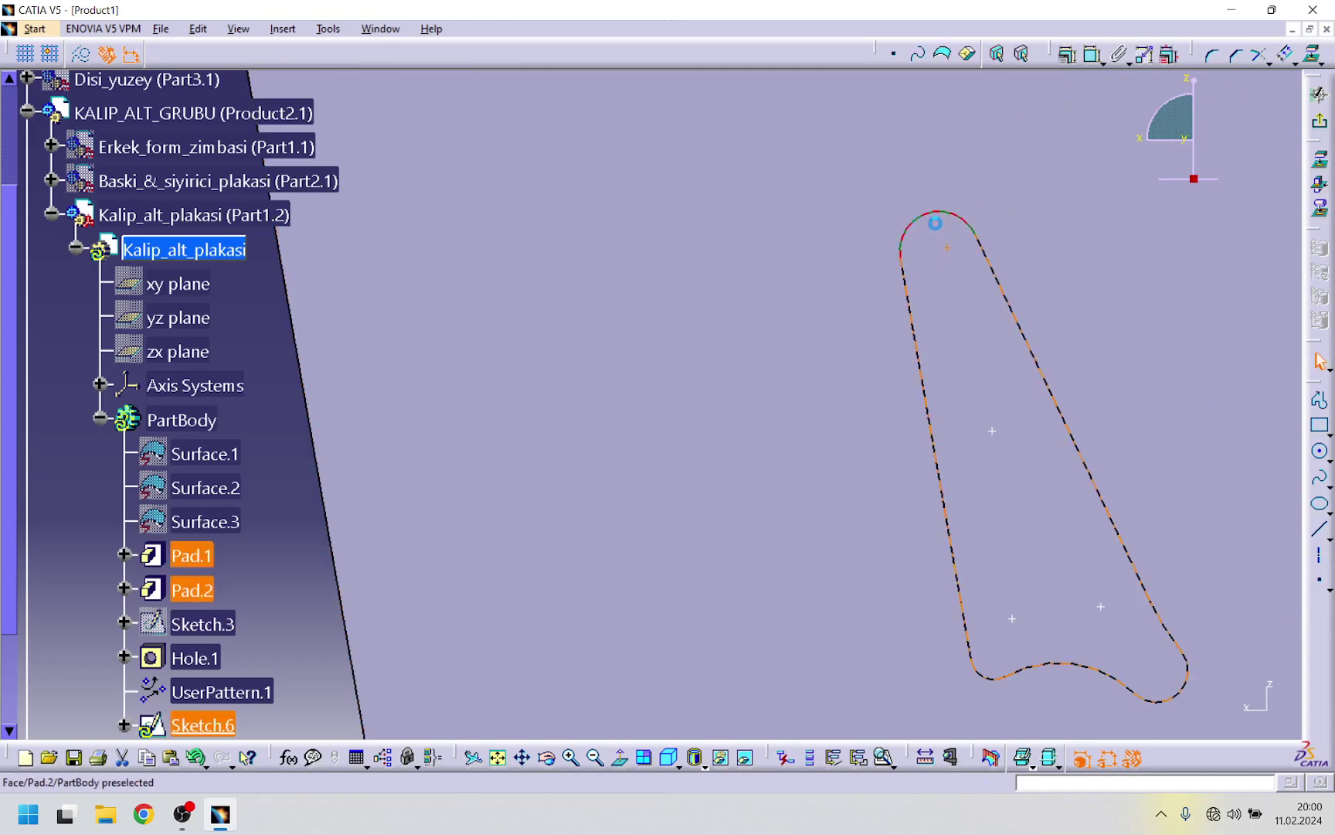
left_click(1070, 56)
left_click(1255, 712)
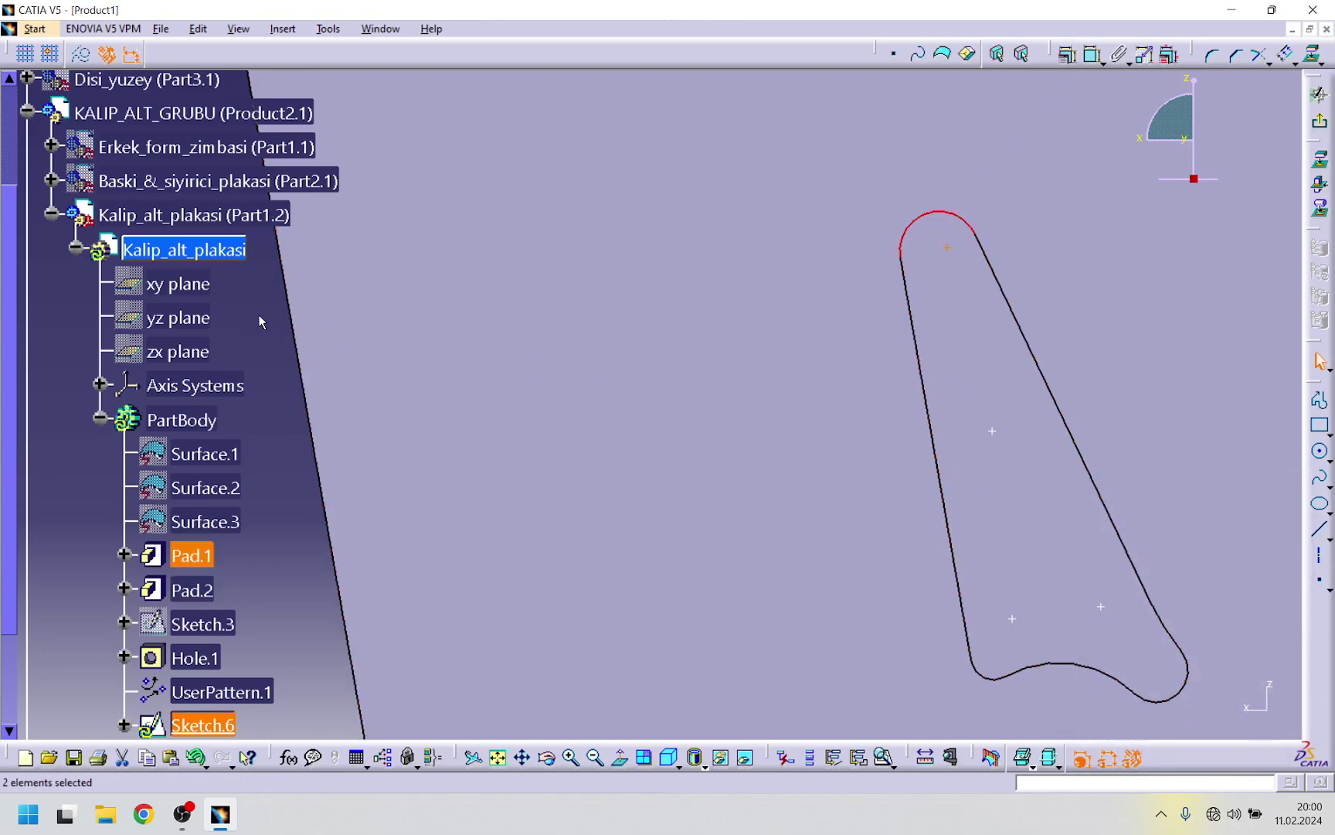
- Constrain the point at the pocket's narrow end 10 mm from the left straight edge
left_click(1093, 54)
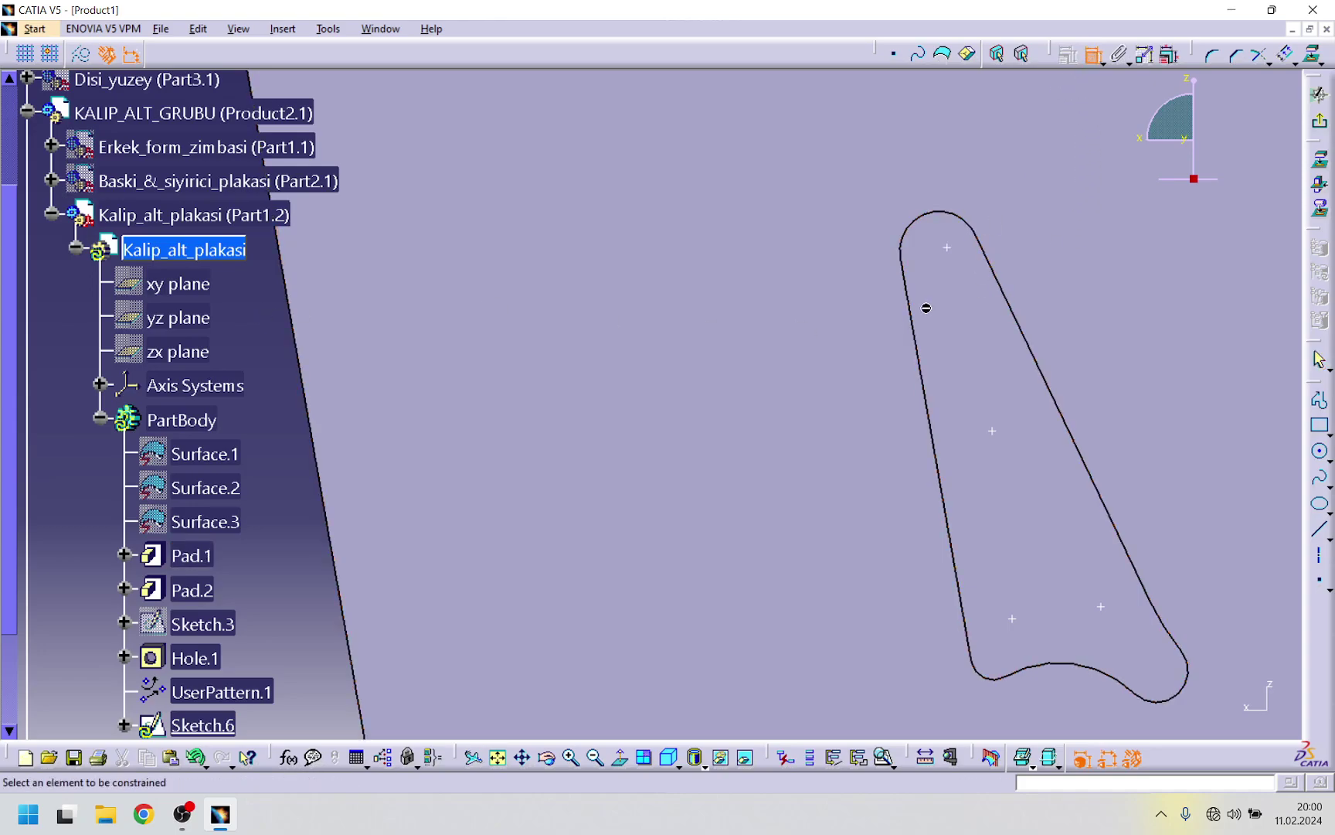
left_click(916, 280)
left_click(944, 247)
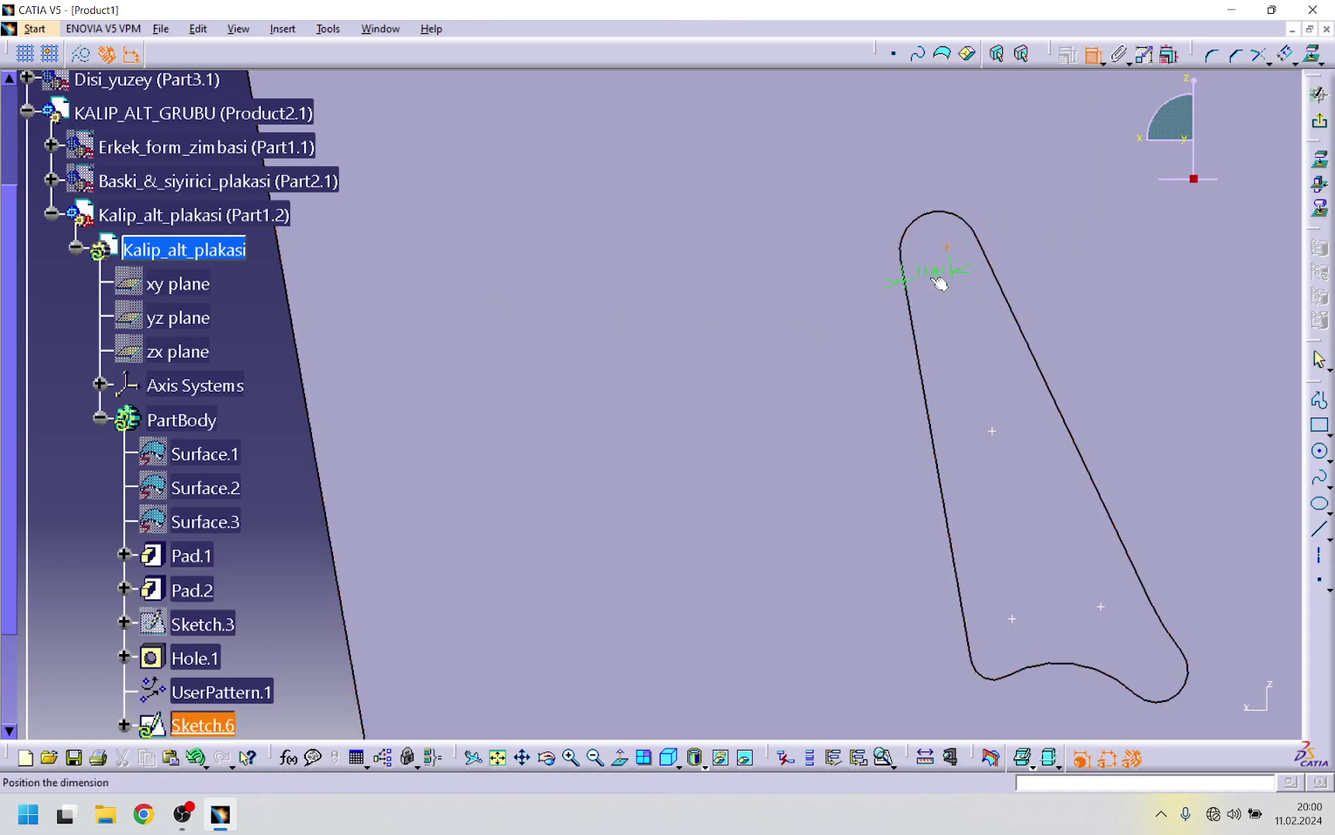
double_click(942, 296)
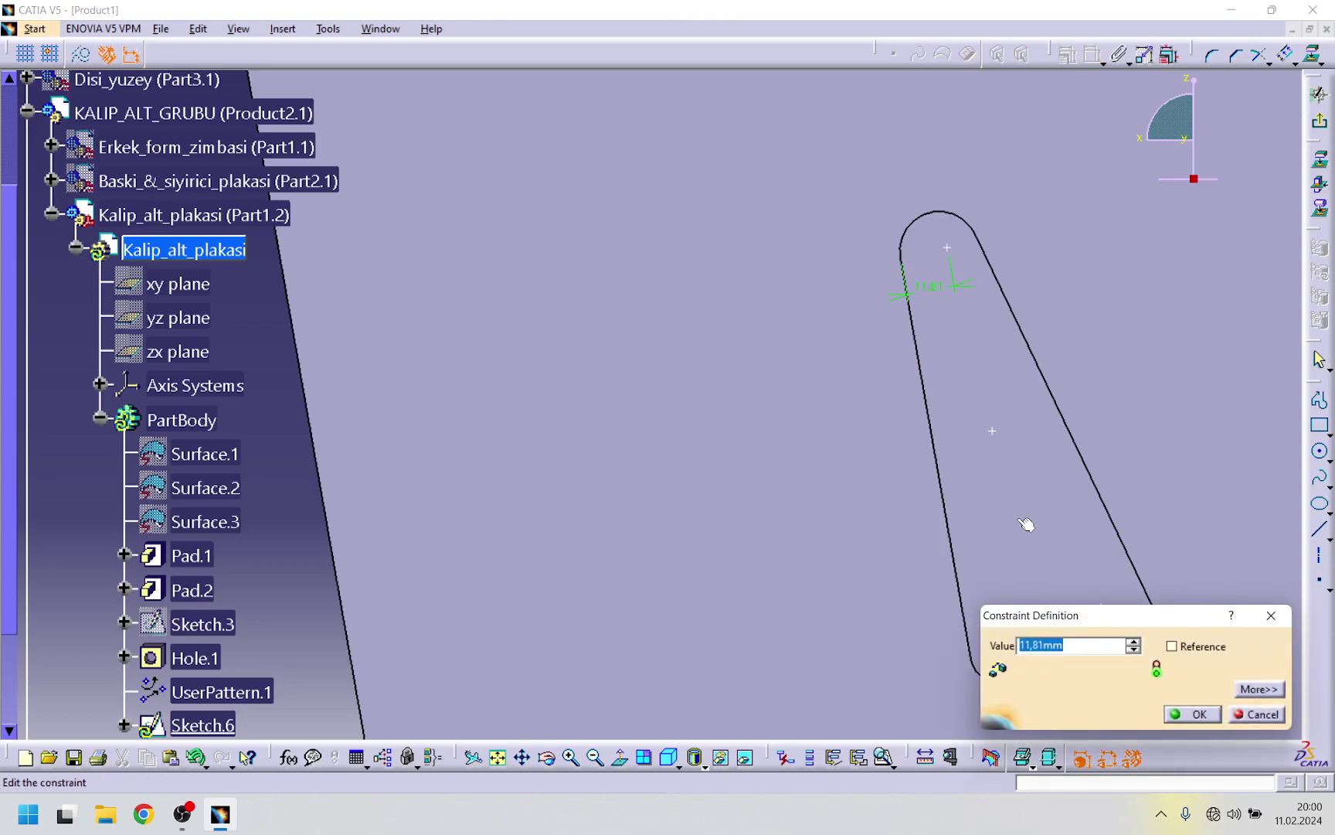
type("9")
key("Return")
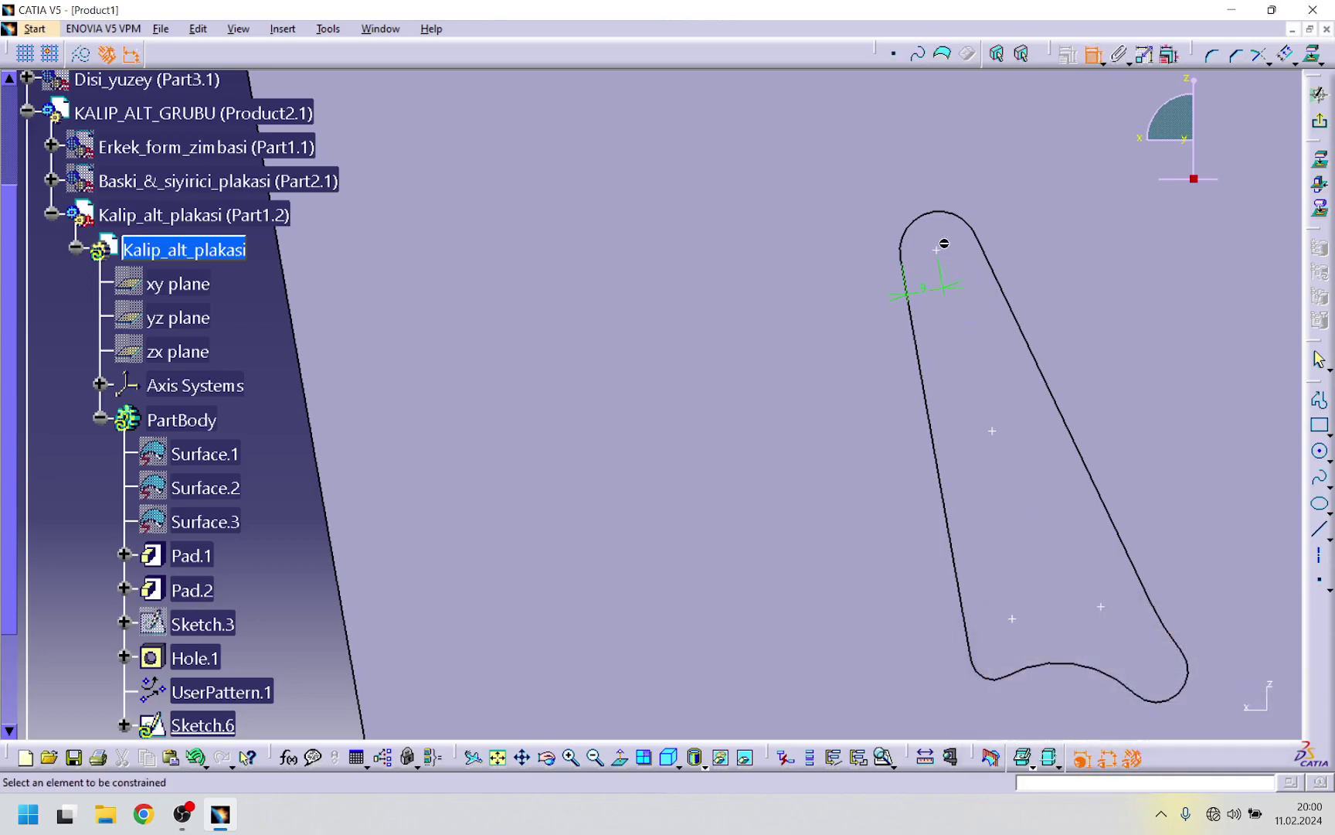
double_click(926, 293)
type("10")
key("Return")
- Constrain the narrow-end point 10 mm from the pocket's rounded end arc
left_click(933, 215)
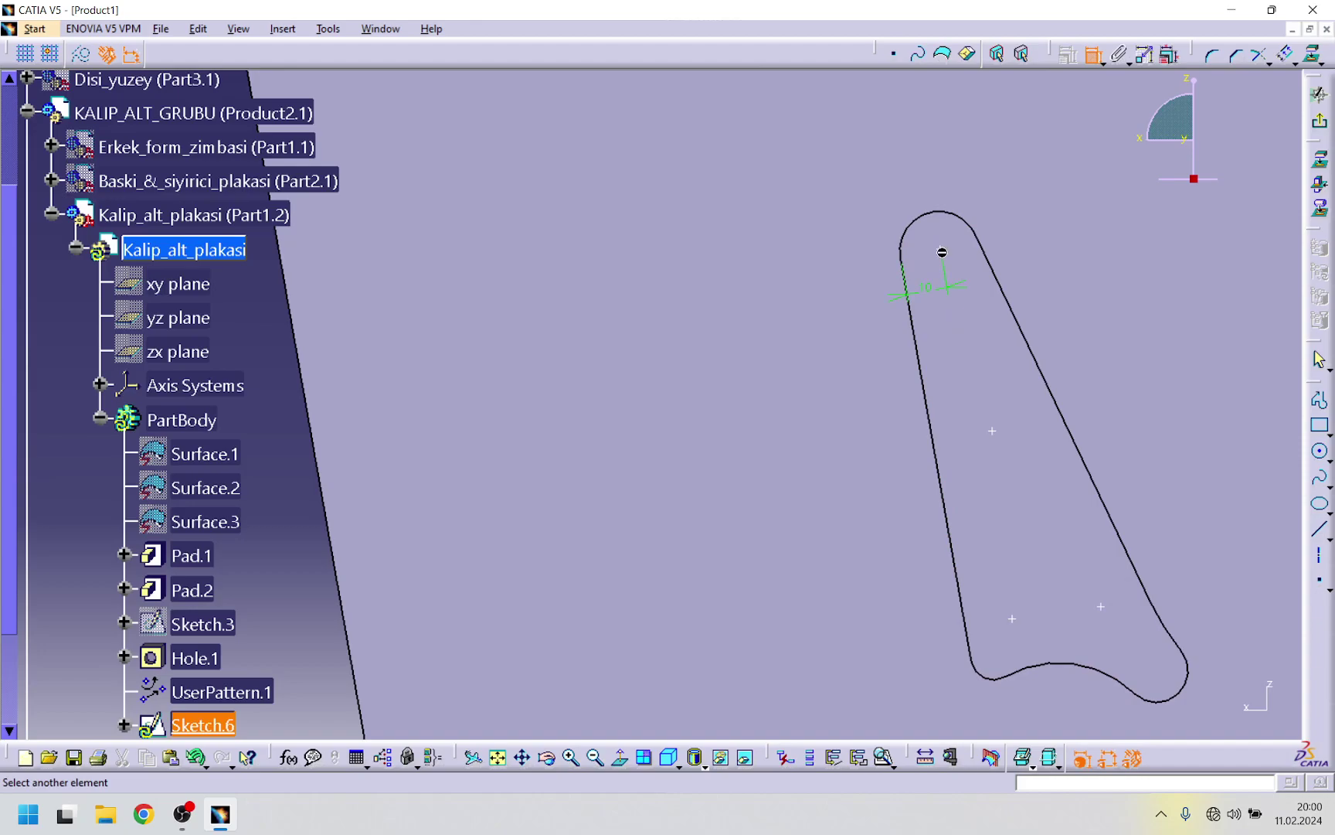
left_click(942, 252)
left_click(1000, 190)
double_click(1000, 188)
type("10")
key("Return")
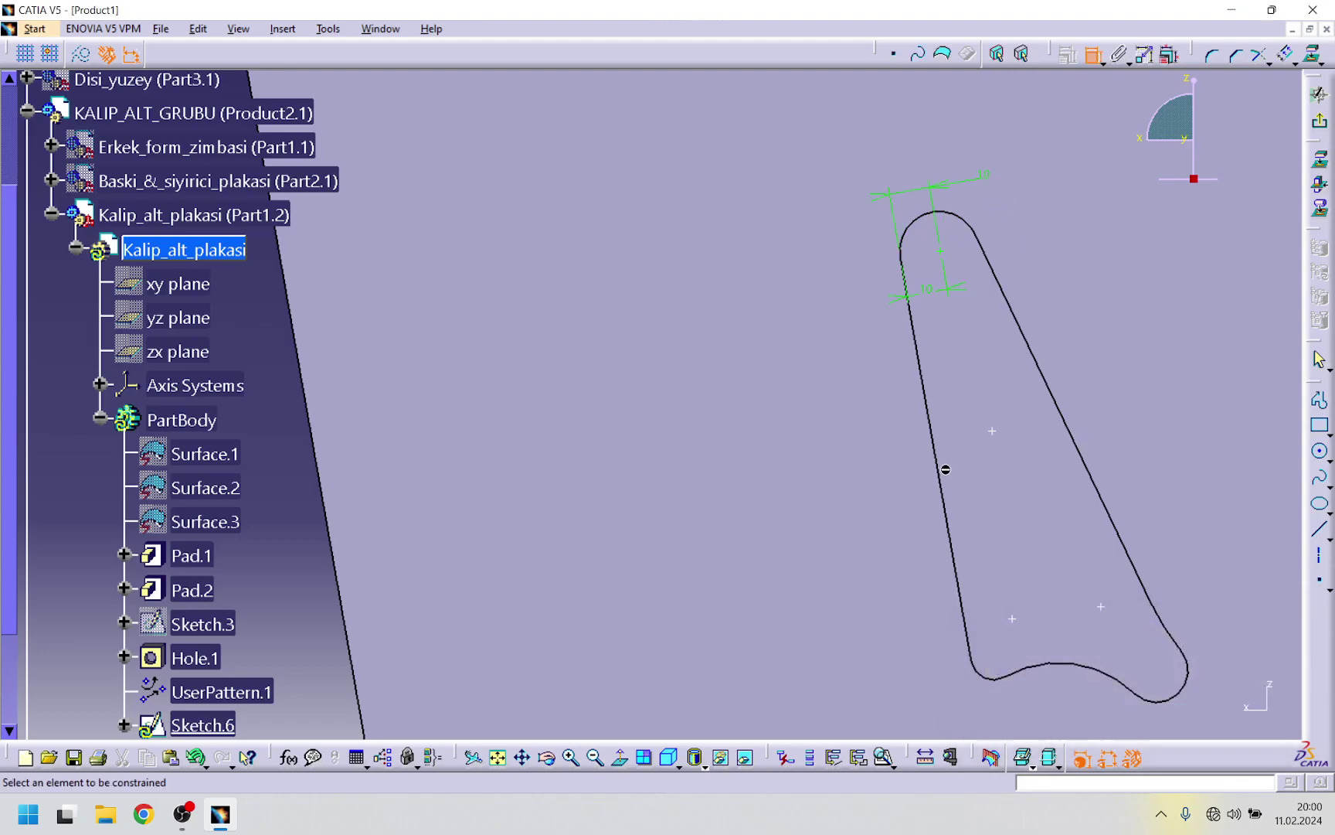
- Dimension the middle point's distance from the pocket's left straight edge and round off its value
left_click(945, 465)
left_click(996, 432)
left_click(986, 406)
double_click(979, 400)
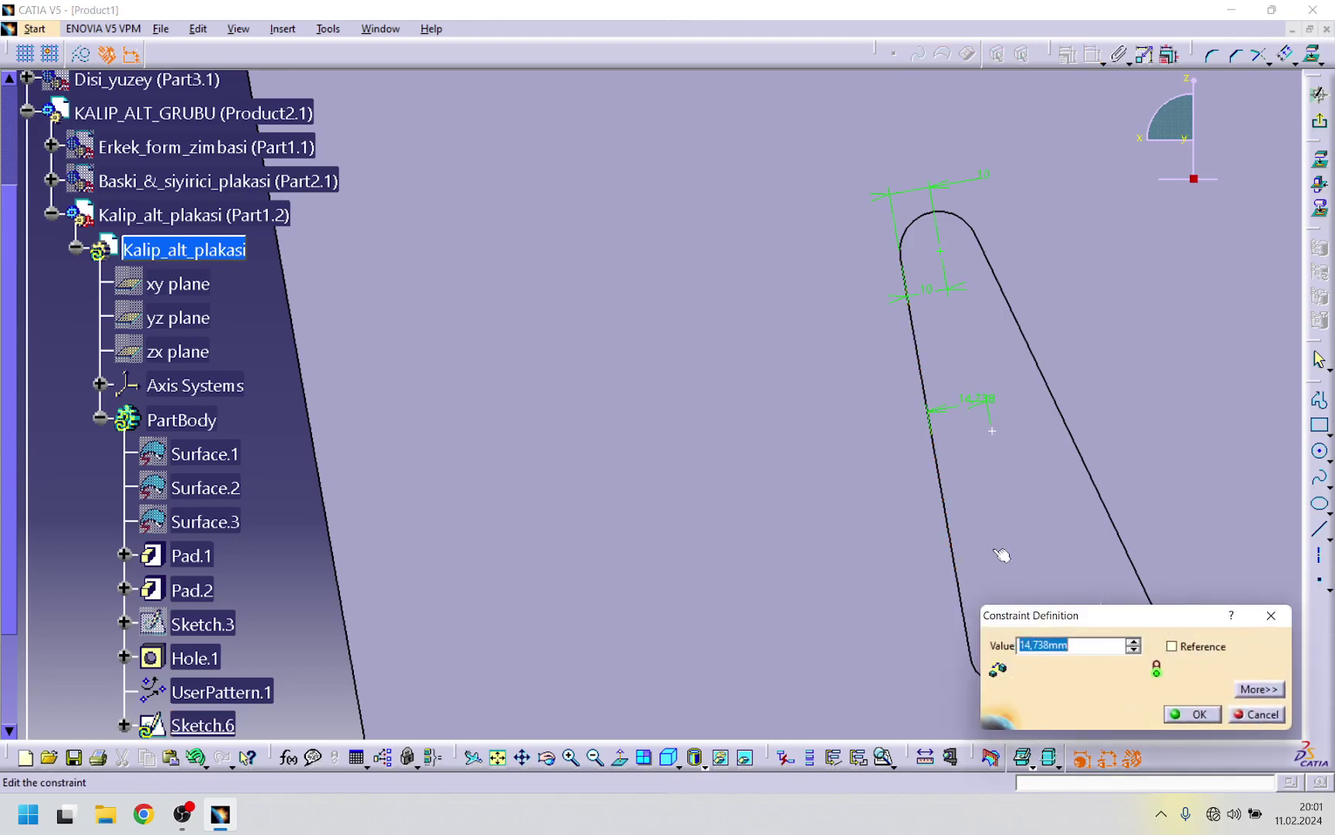
type("1")
key("Return")
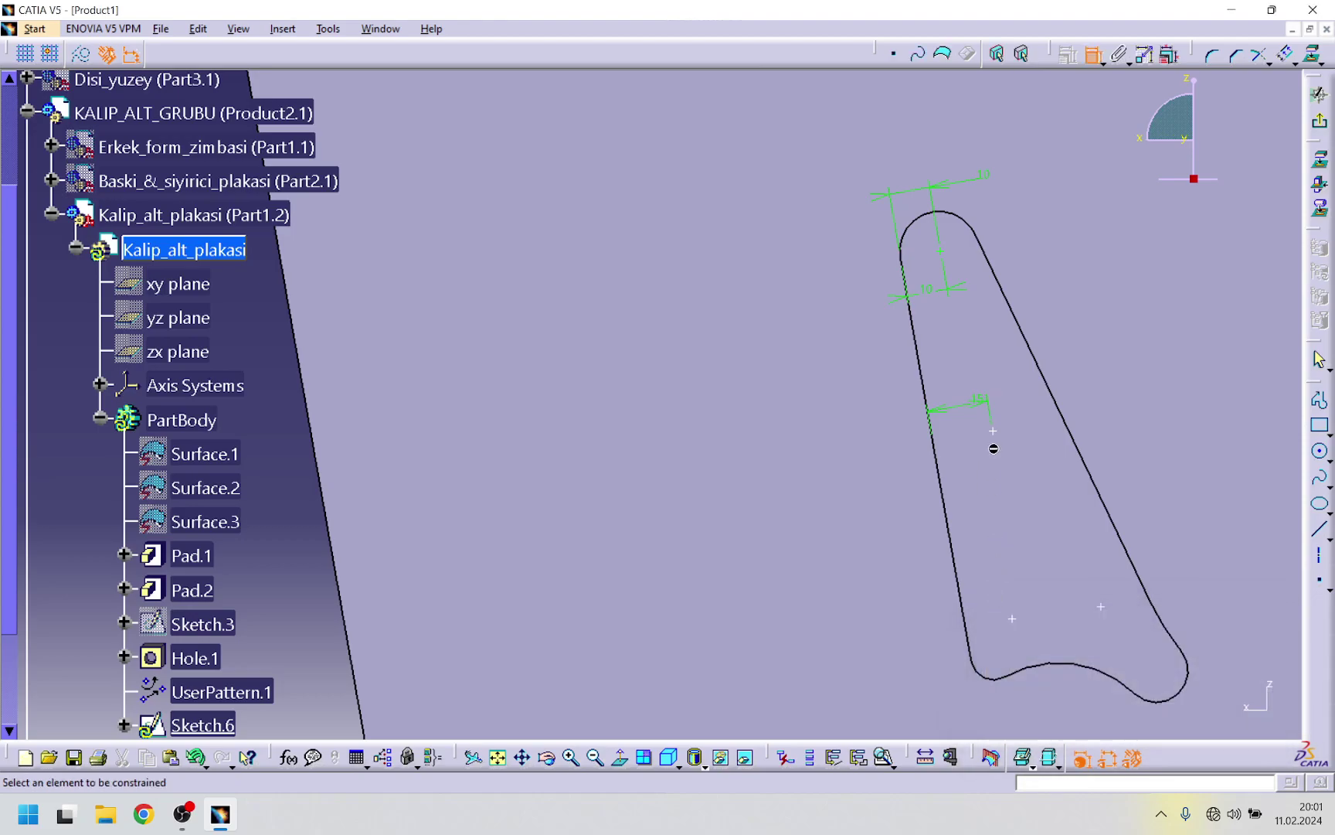
- Set the distance between the middle point and the narrow-end point to 48 mm
left_click(995, 432)
left_click(943, 252)
left_click(1063, 290)
double_click(1055, 280)
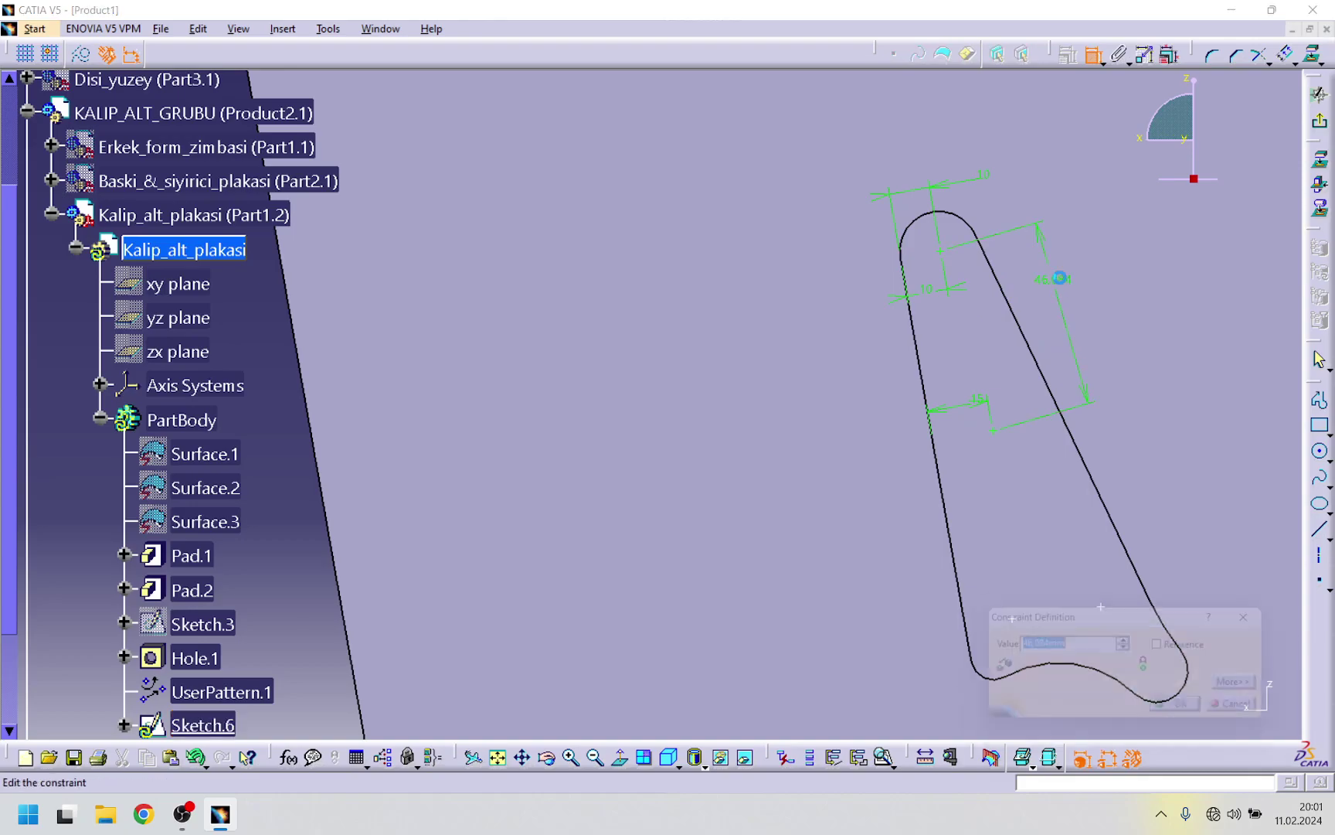
type("4")
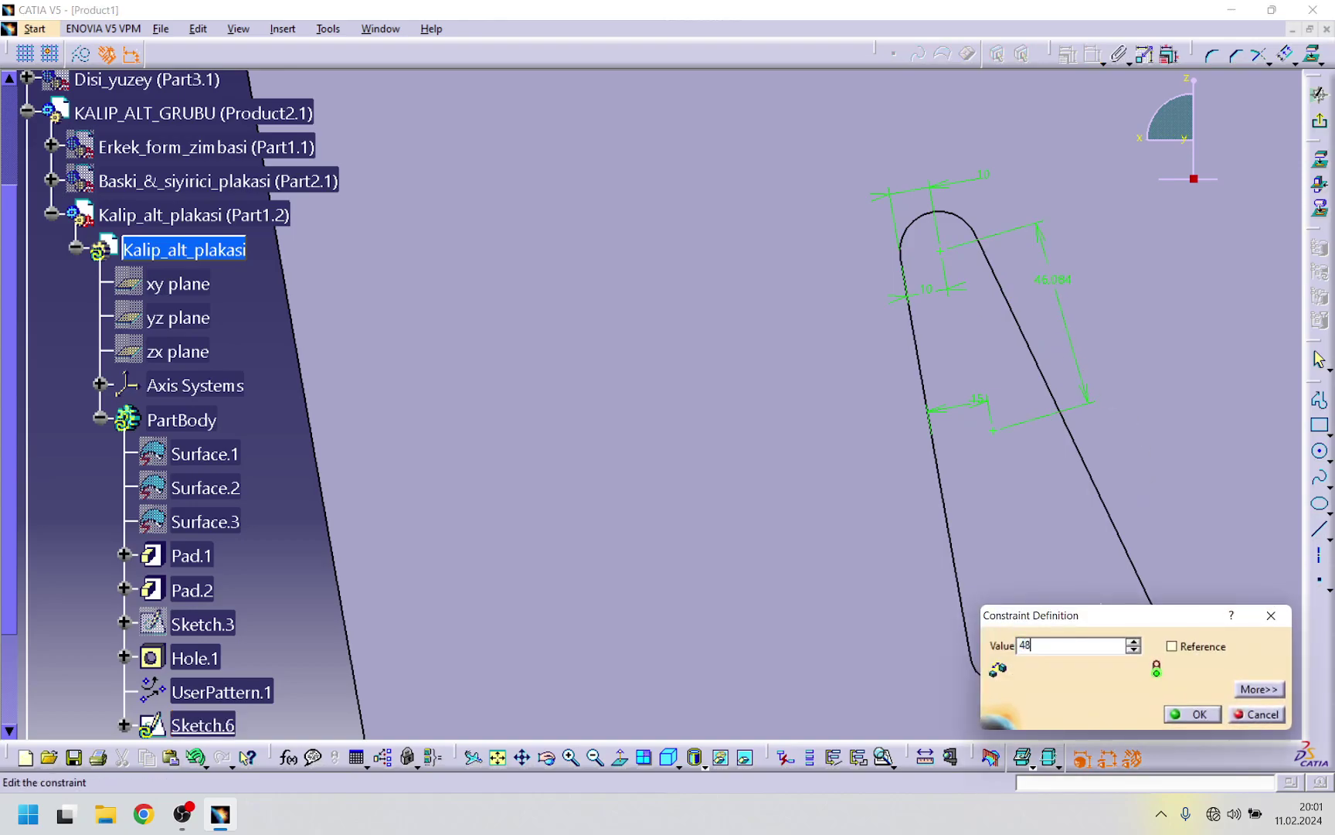
type("8")
key("Return")
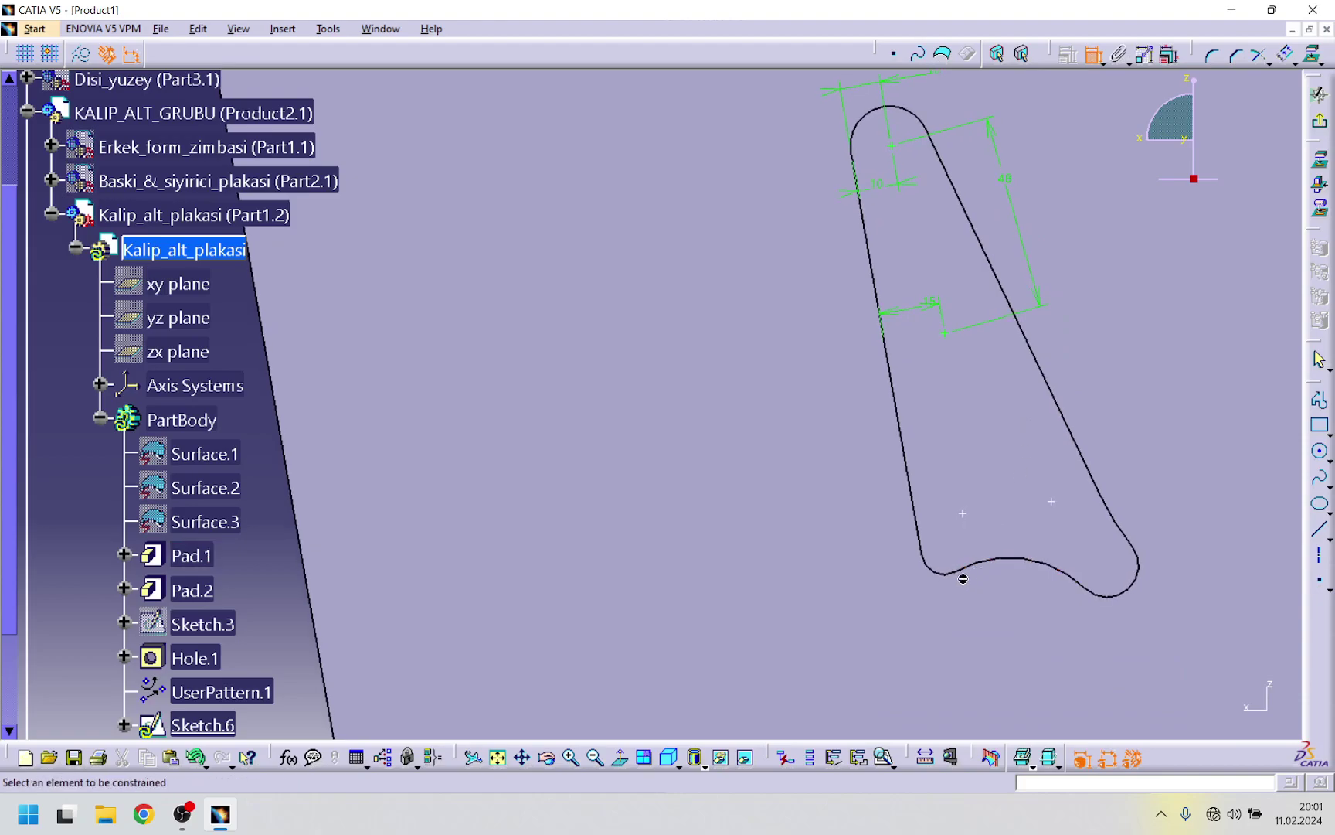
- Constrain the left point at the pocket's wide end 12 mm from the left straight edge
left_click(920, 531)
left_click(962, 514)
left_click(958, 483)
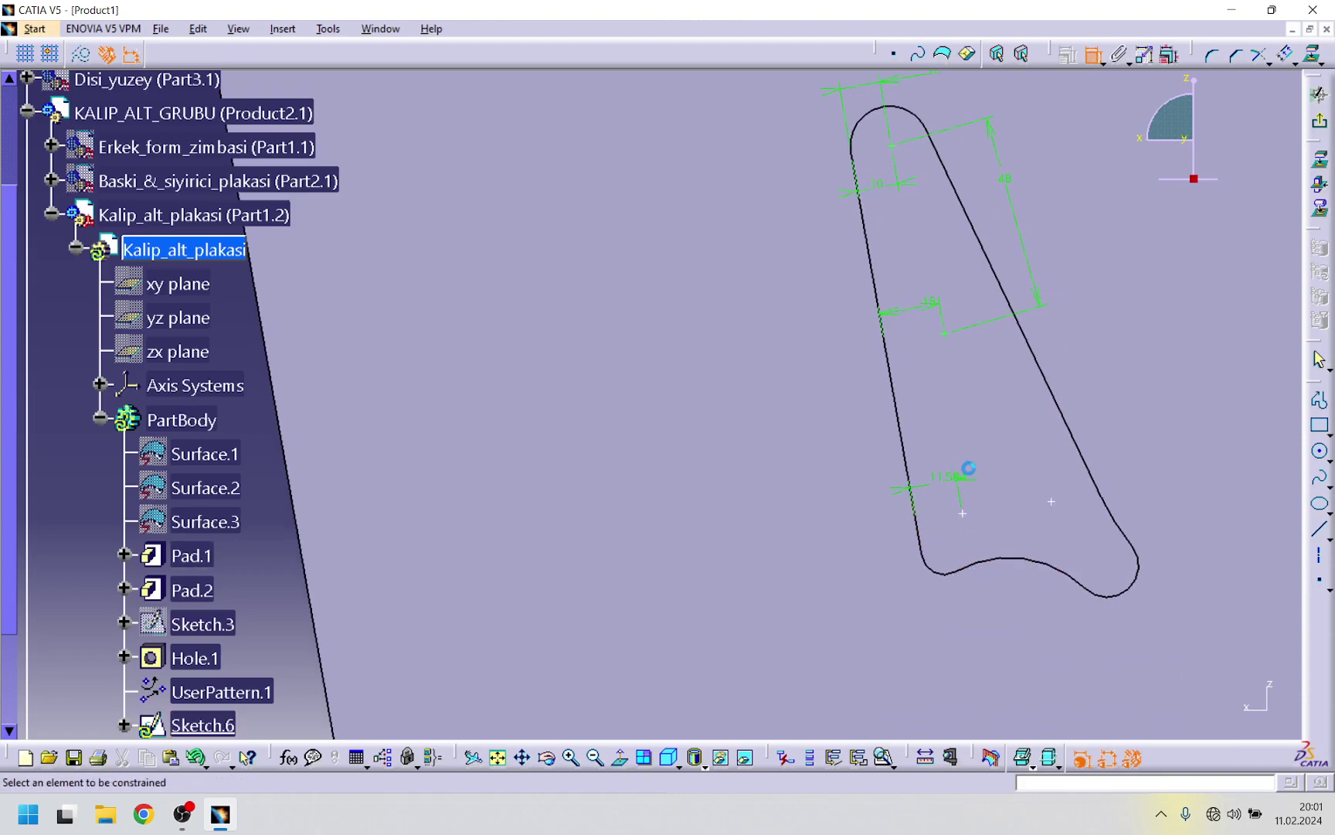
double_click(963, 479)
type("12")
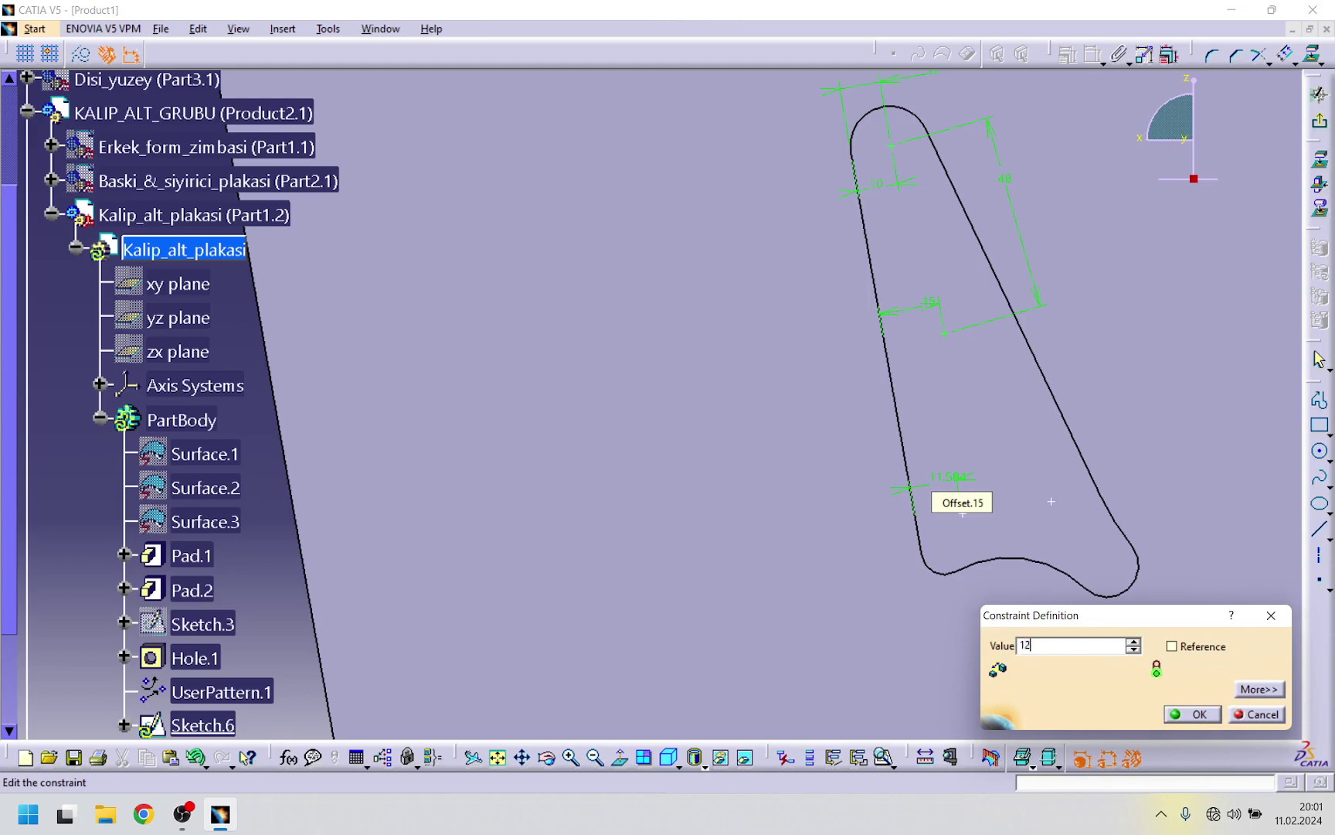
key("Return")
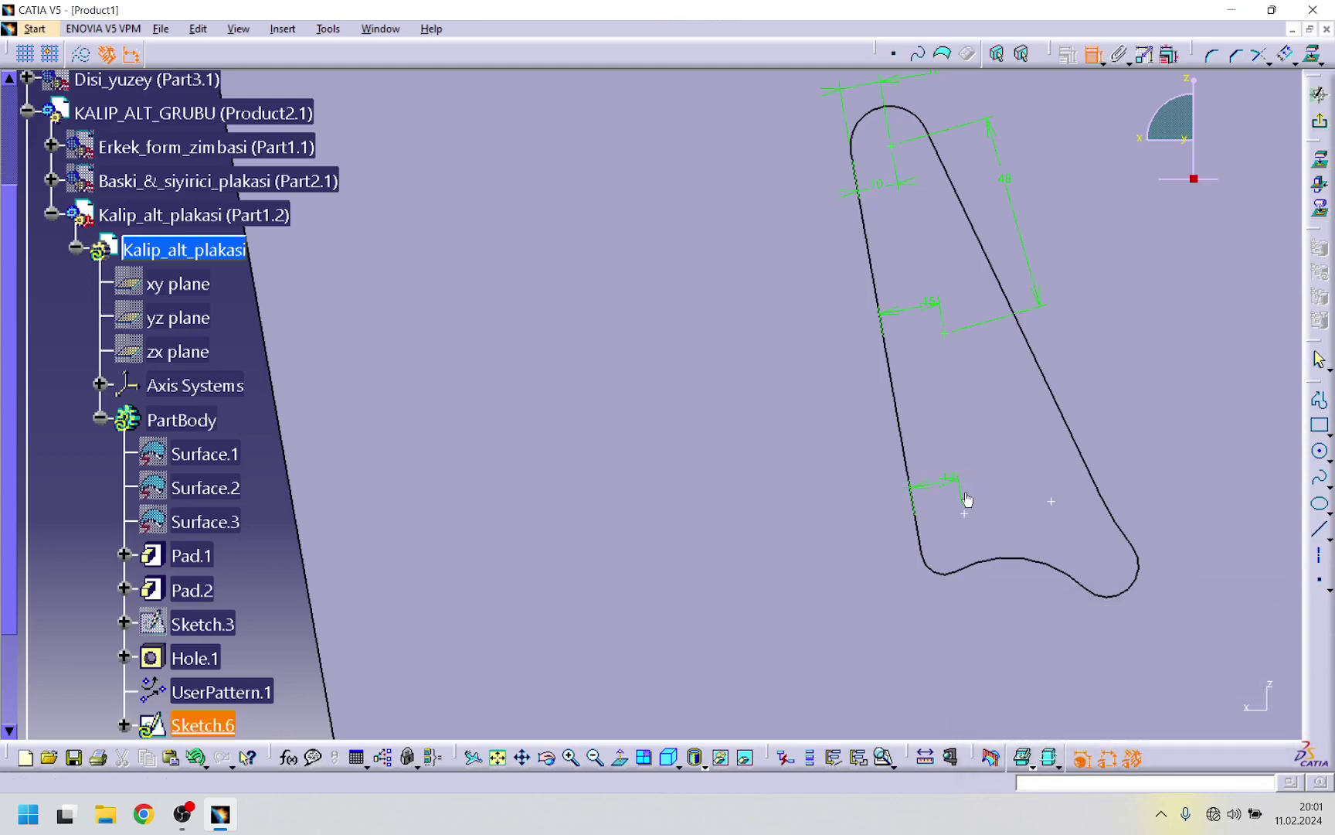
- Constrain the left wide-end point 12 mm from the curved edge closing the pocket's wide end
left_click(974, 572)
left_click(964, 513)
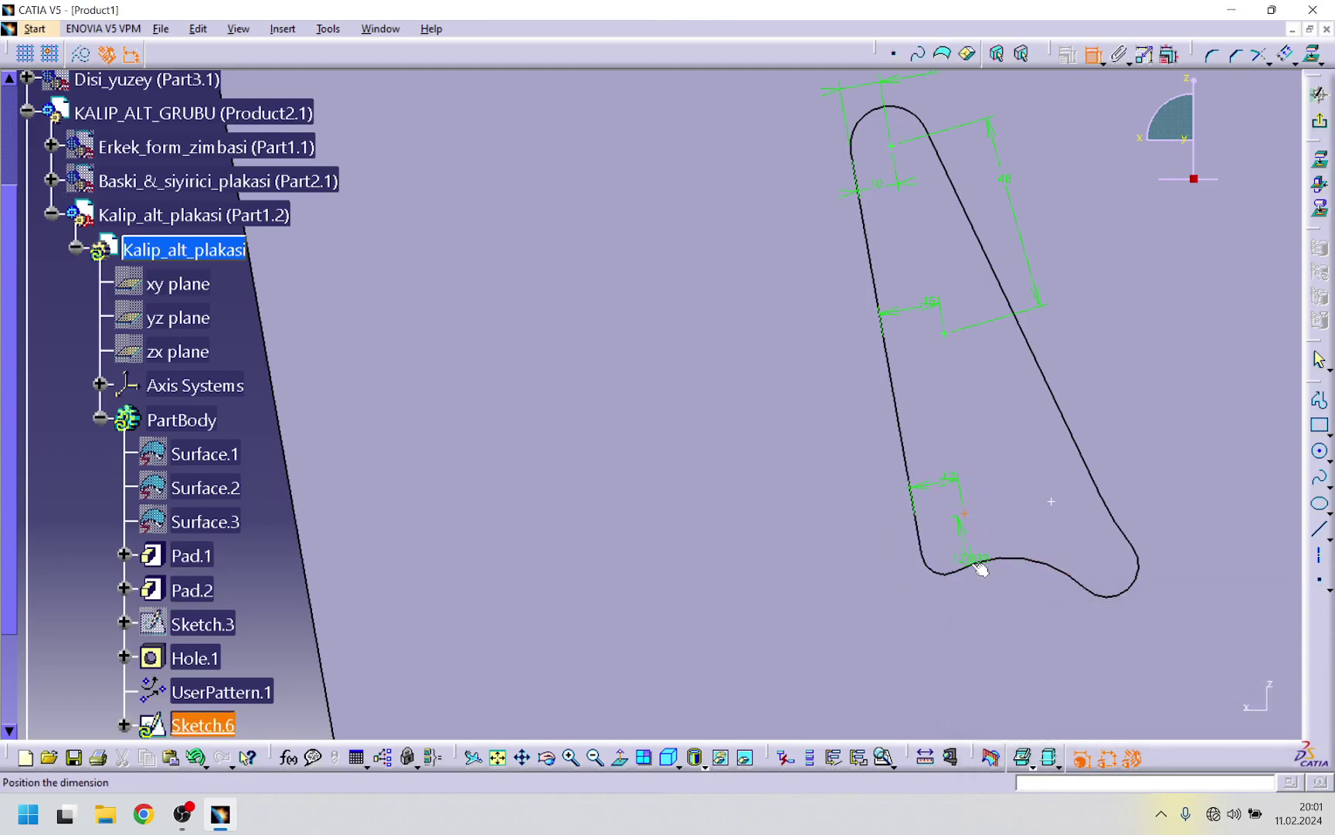
left_click(859, 555)
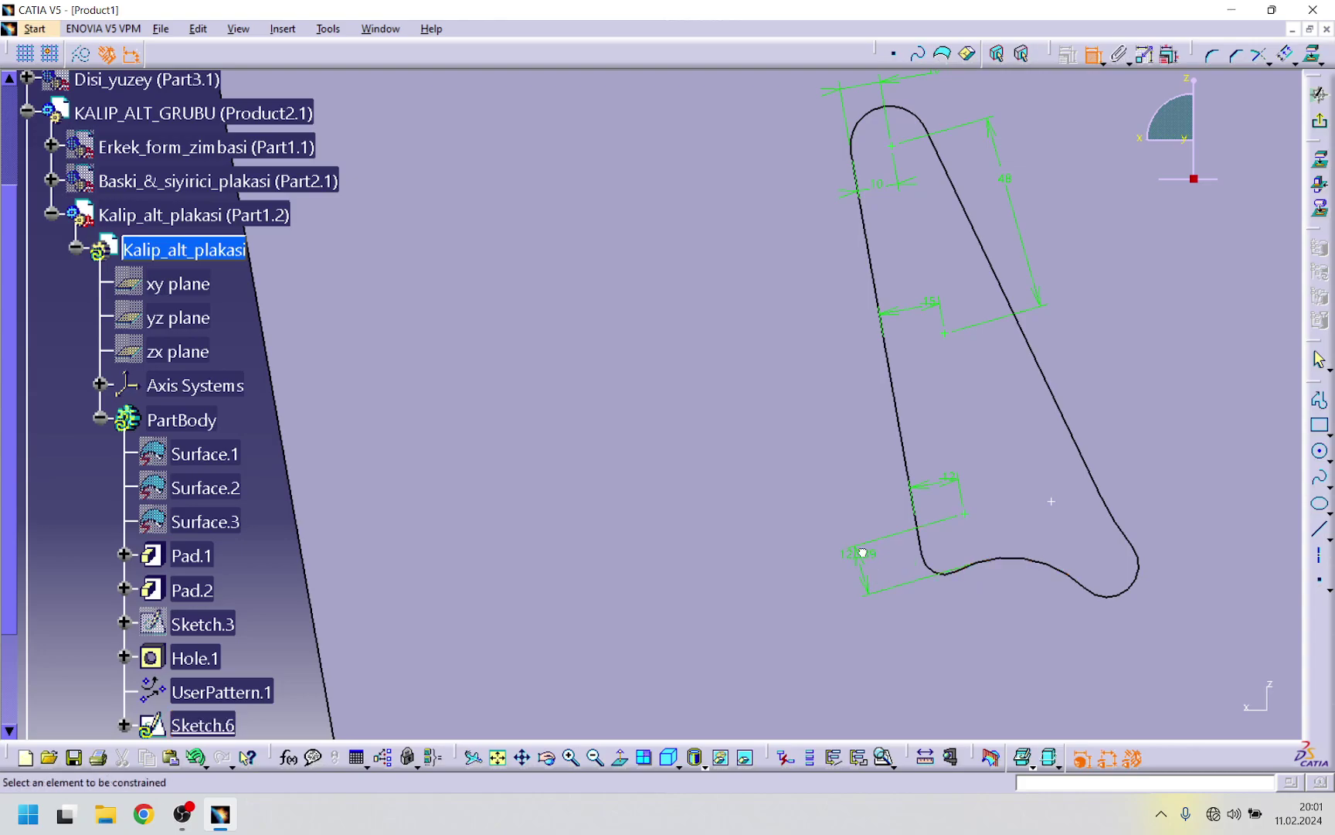
double_click(859, 554)
type("12")
key("Return")
- Constrain the right point at the pocket's wide end 12 mm from the slanted right edge
left_click(1055, 503)
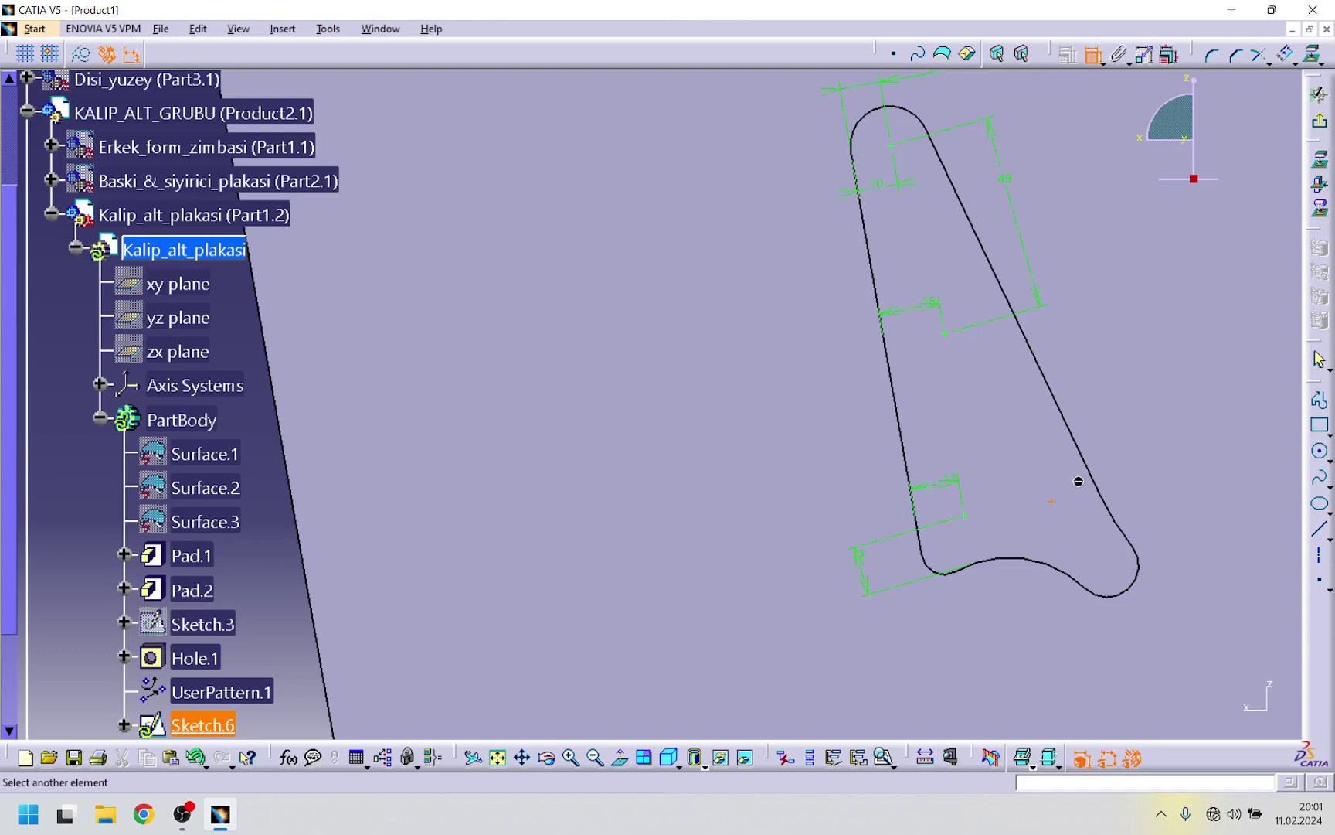
left_click(1098, 466)
left_click(1034, 446)
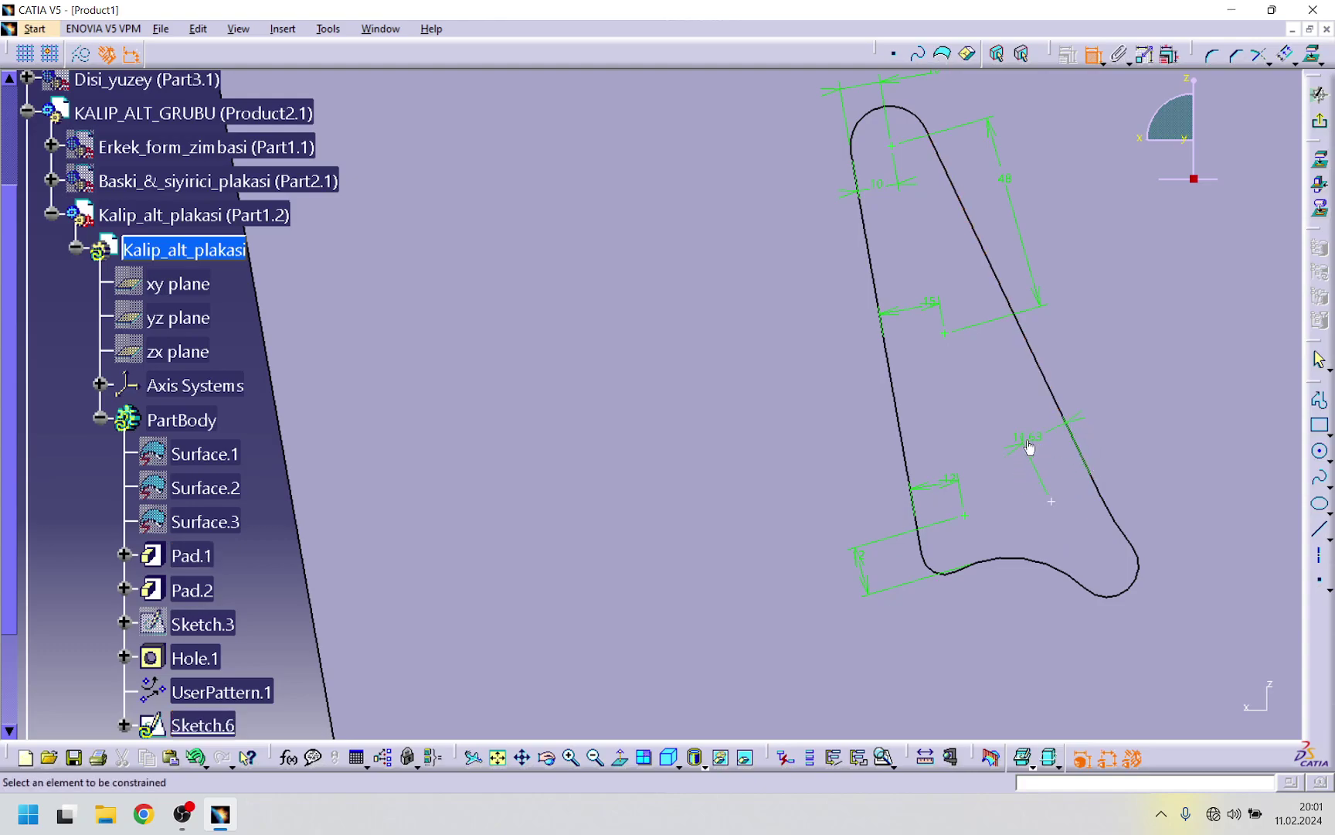
double_click(1034, 447)
type("10")
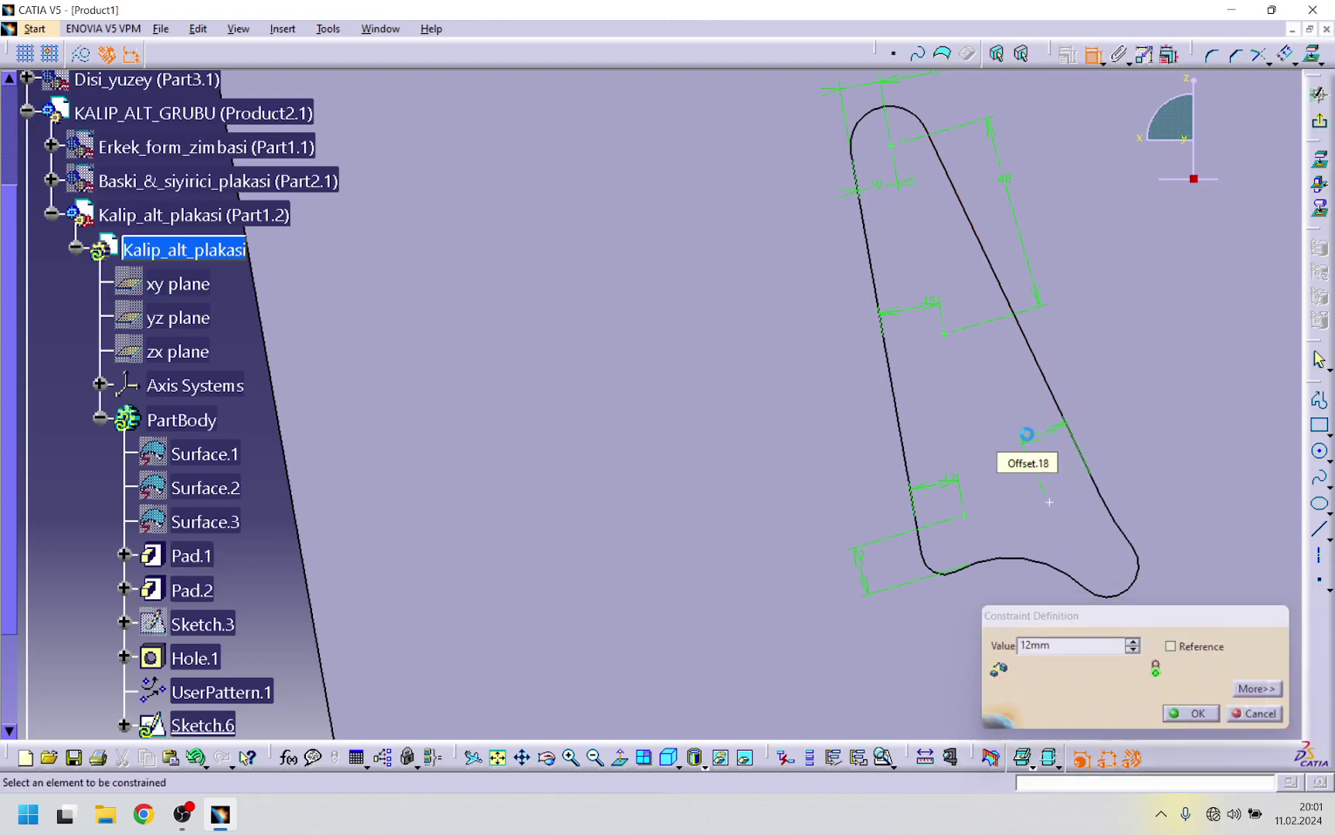
key("Return")
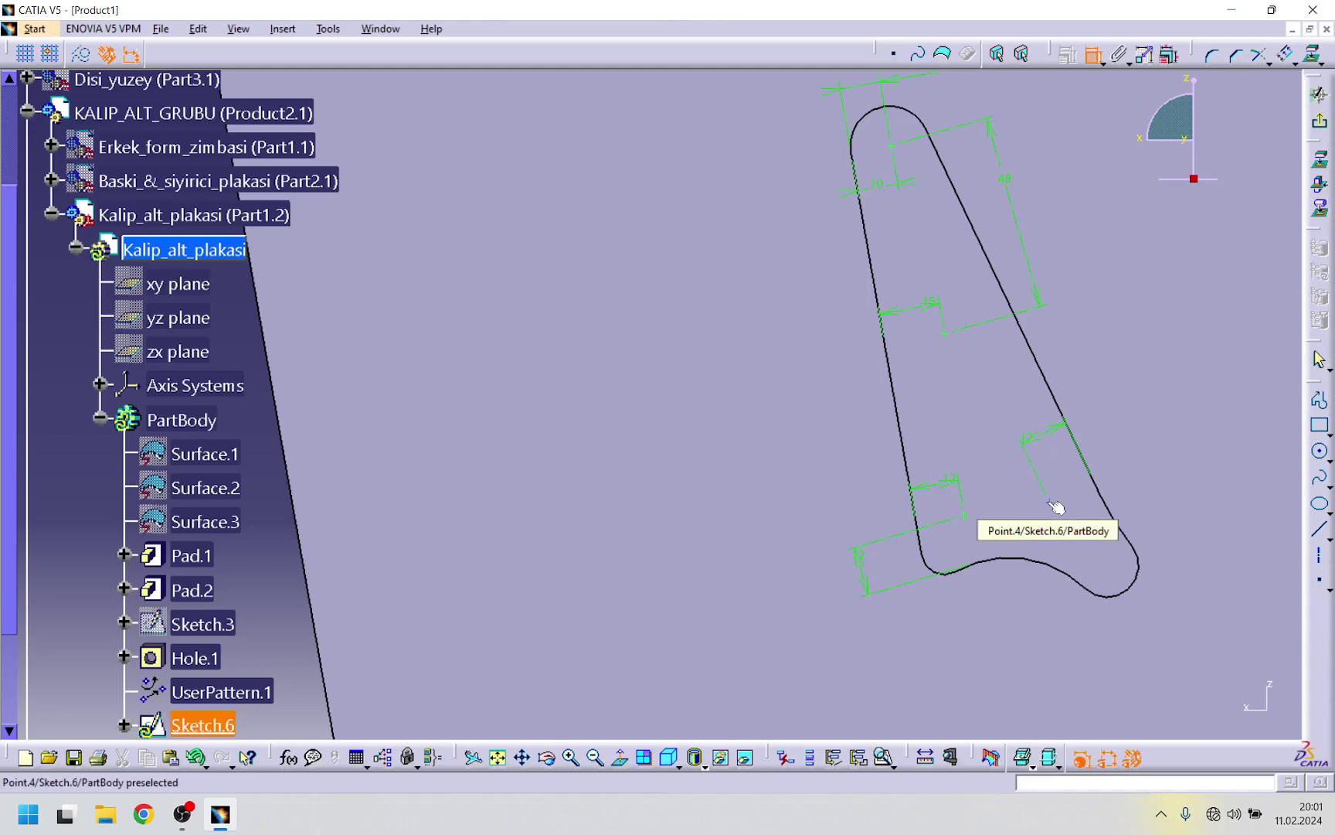
- Set the distance between the right wide-end point and the middle point to 50 mm, and exit the sketch
left_click(1055, 506)
left_click(947, 335)
left_click(746, 533)
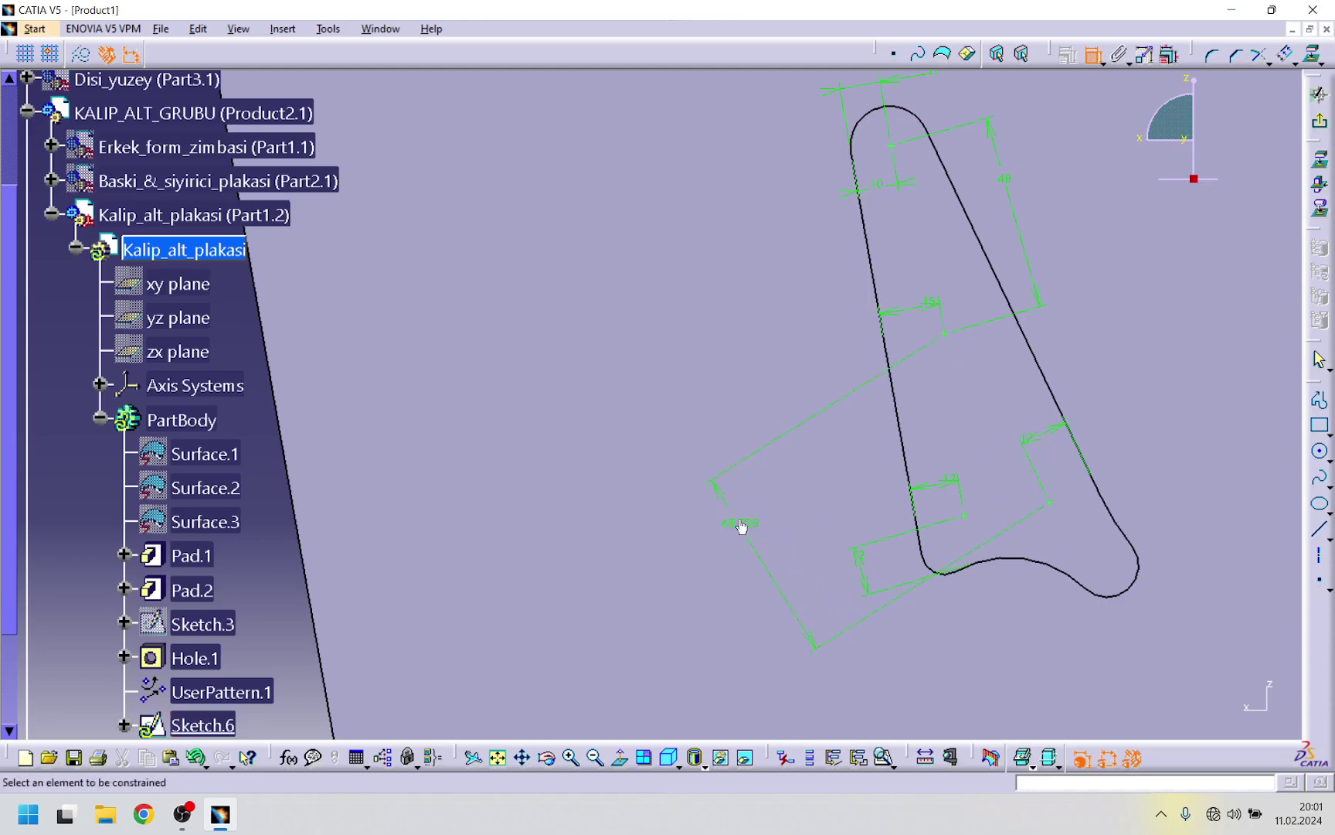
double_click(740, 525)
type("50")
key("Return")
left_click(1319, 93)
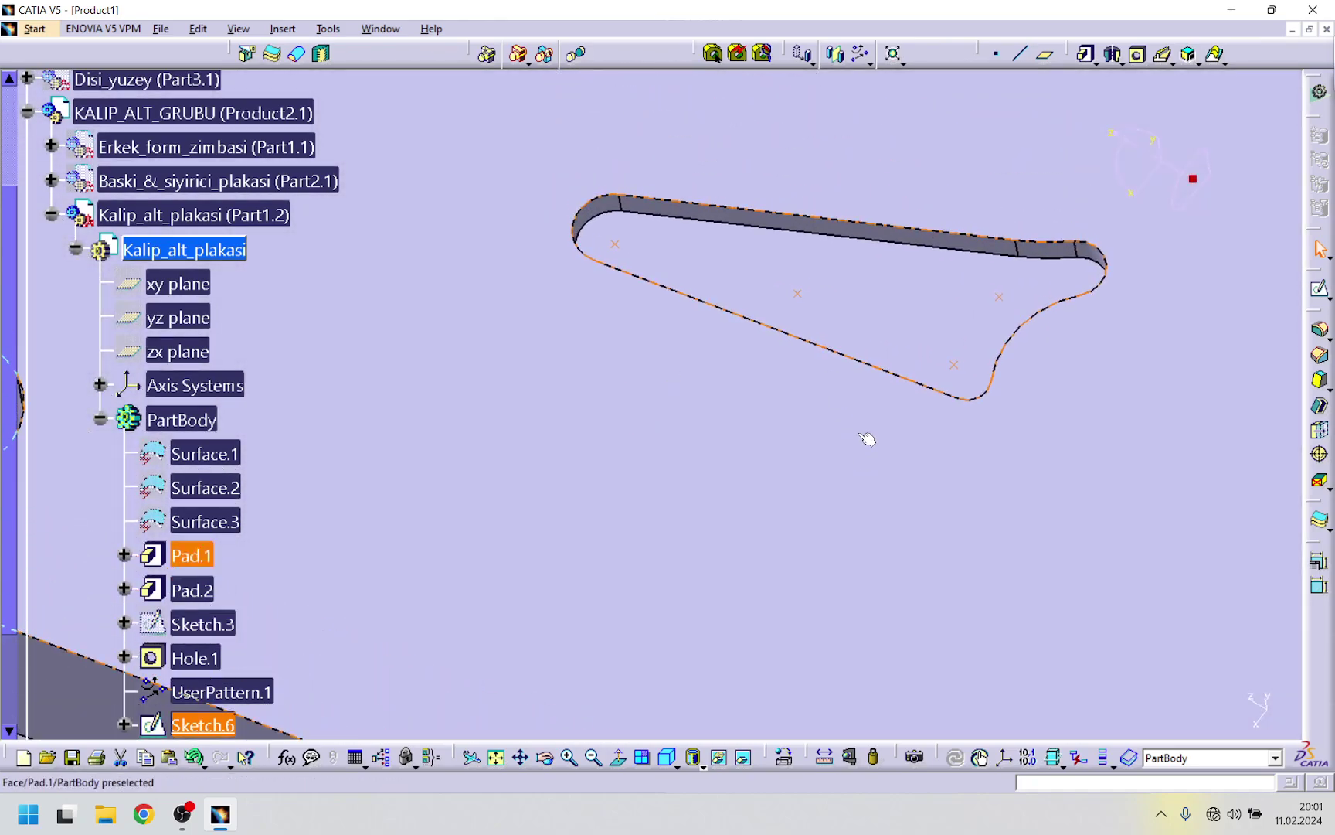
- Start a hole on the underside of Kalip_alt_plakasi, opposite the pocket, and make its type Counterbored
middle_click_drag(924, 364, 910, 295)
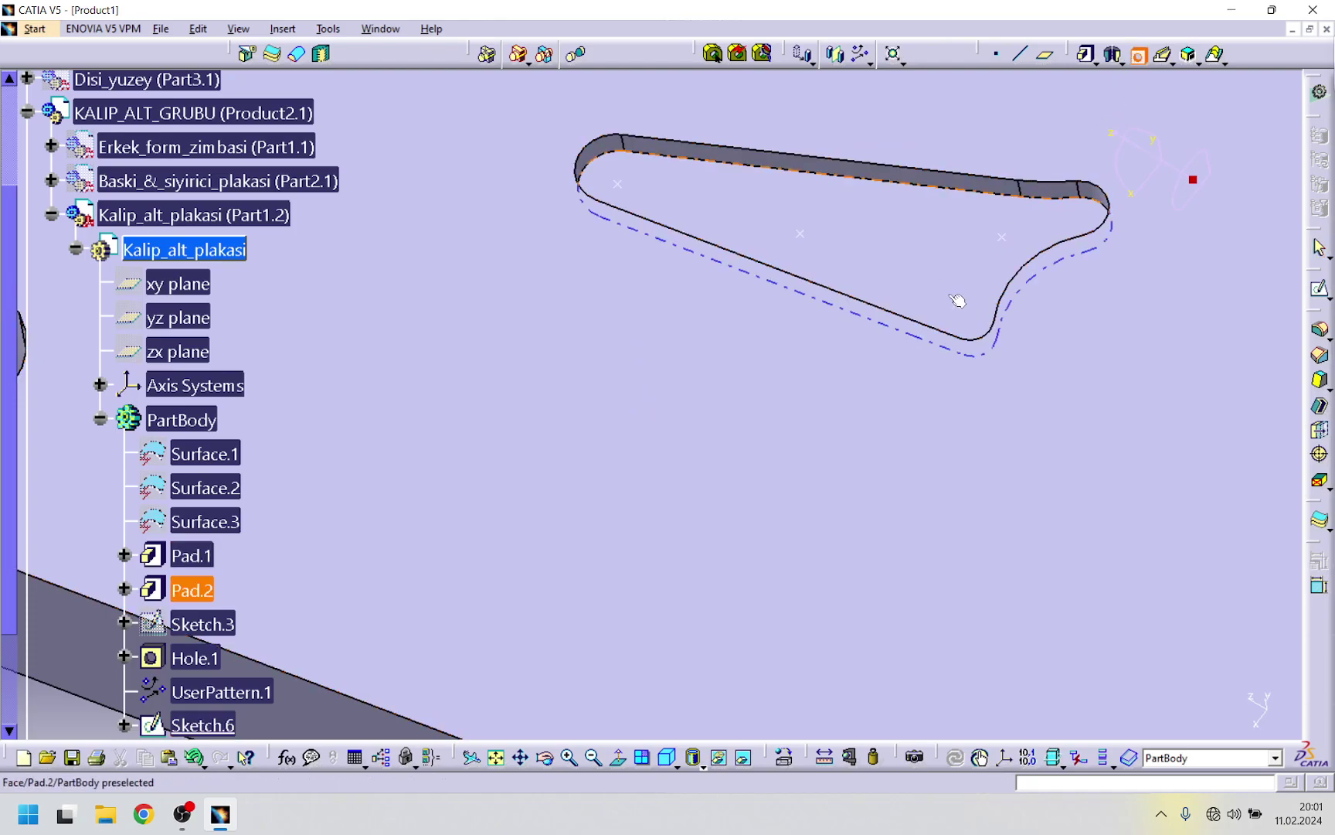
middle_click_drag(918, 415, 913, 432)
middle_click_drag(874, 320, 663, 384)
left_click(663, 384)
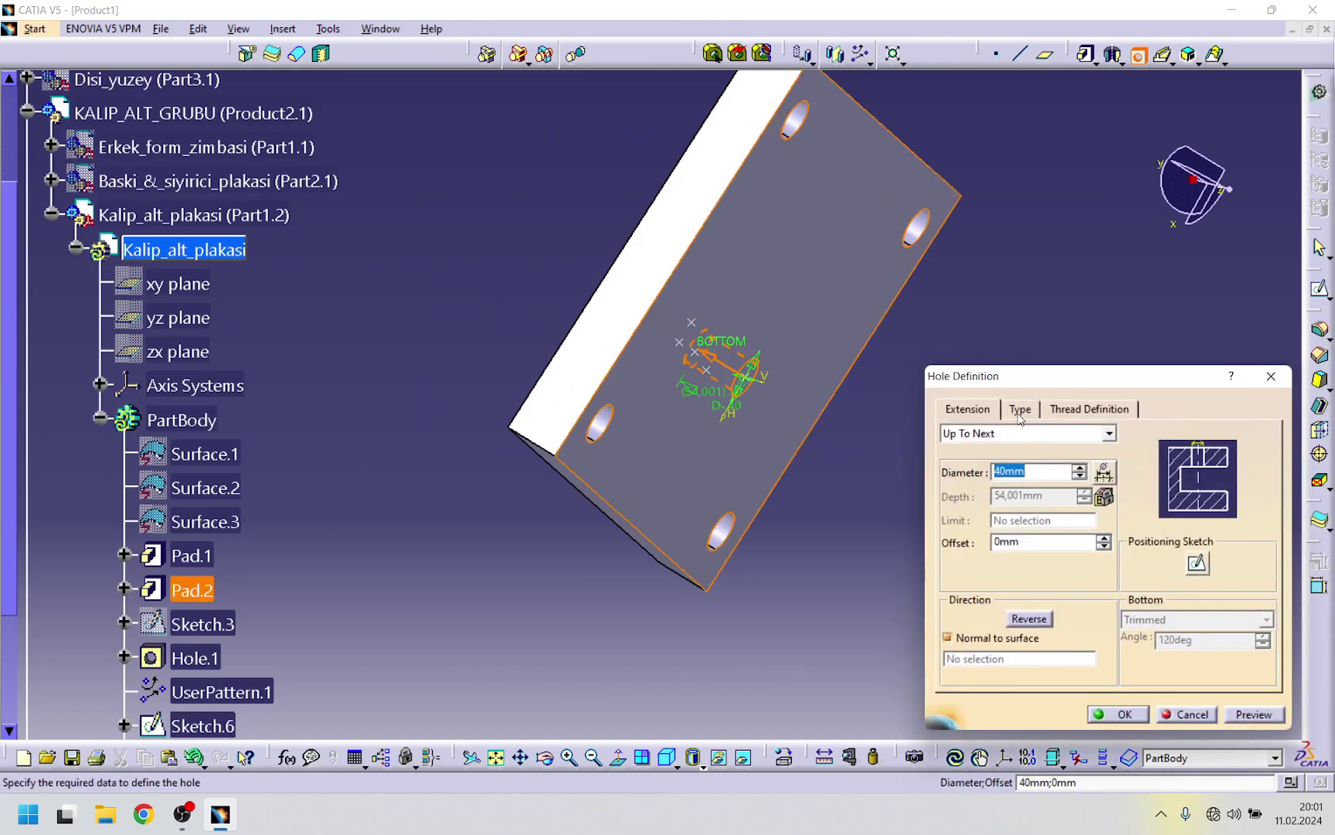
left_click(1020, 410)
left_click(1008, 434)
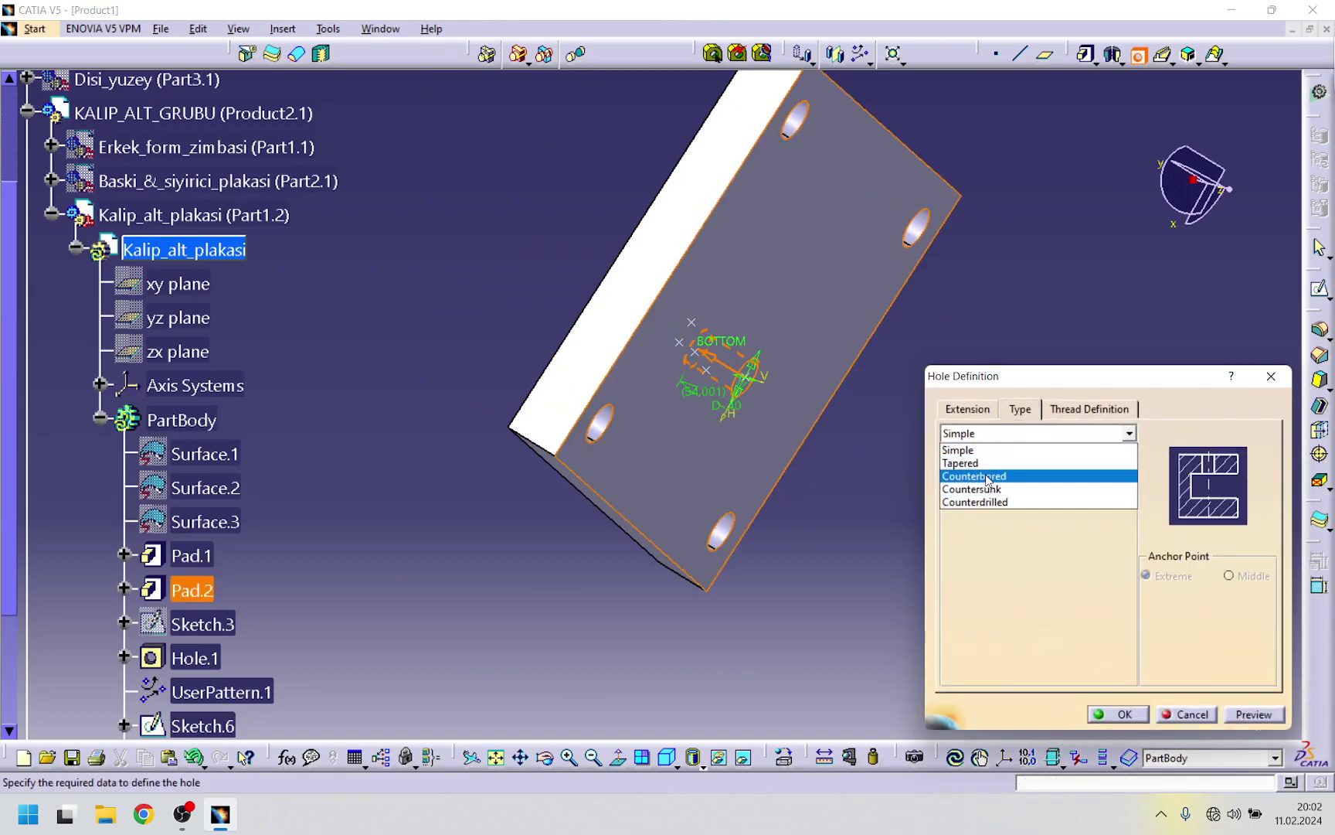
left_click(1003, 486)
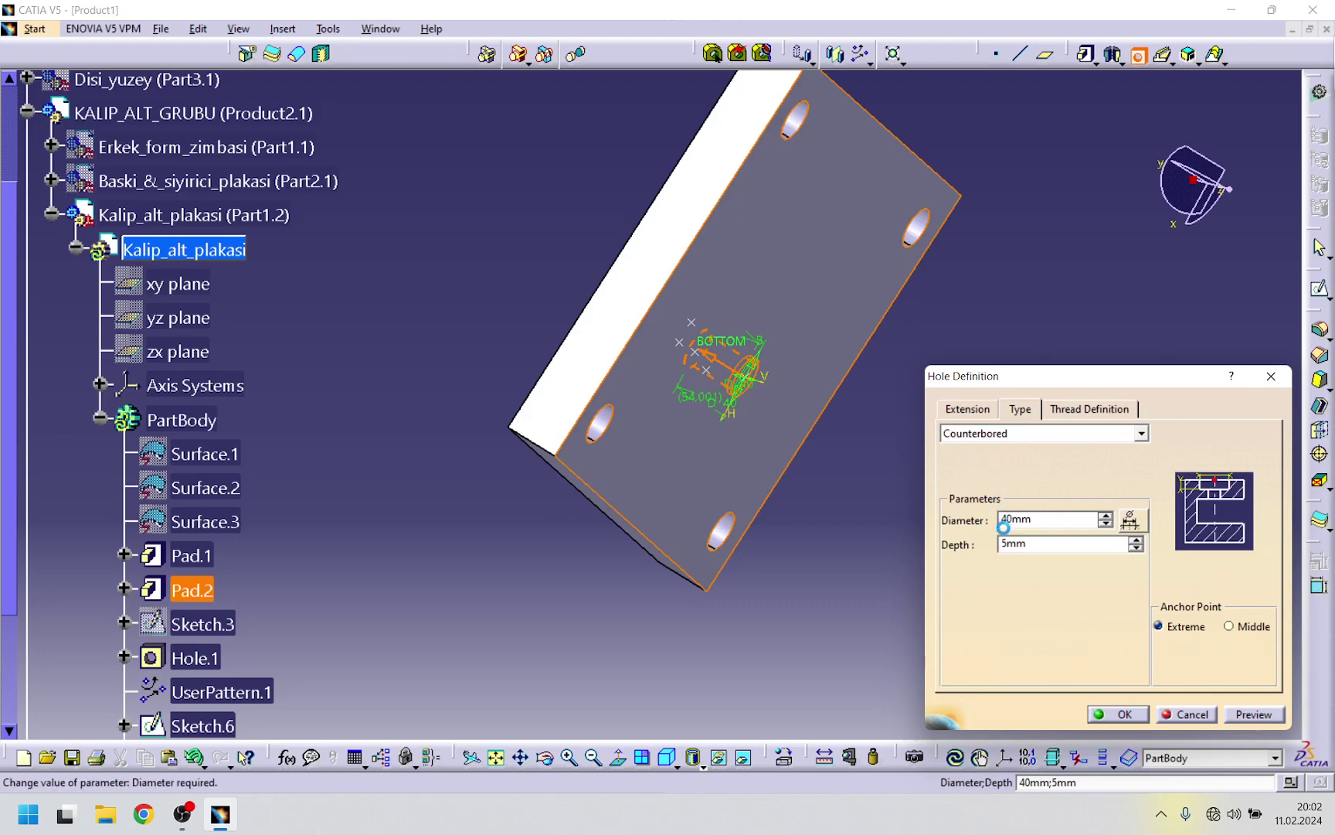
- Try to set the counterbore diameter to 17 mm before reducing the hole's own diameter
double_click(1043, 520)
type("17")
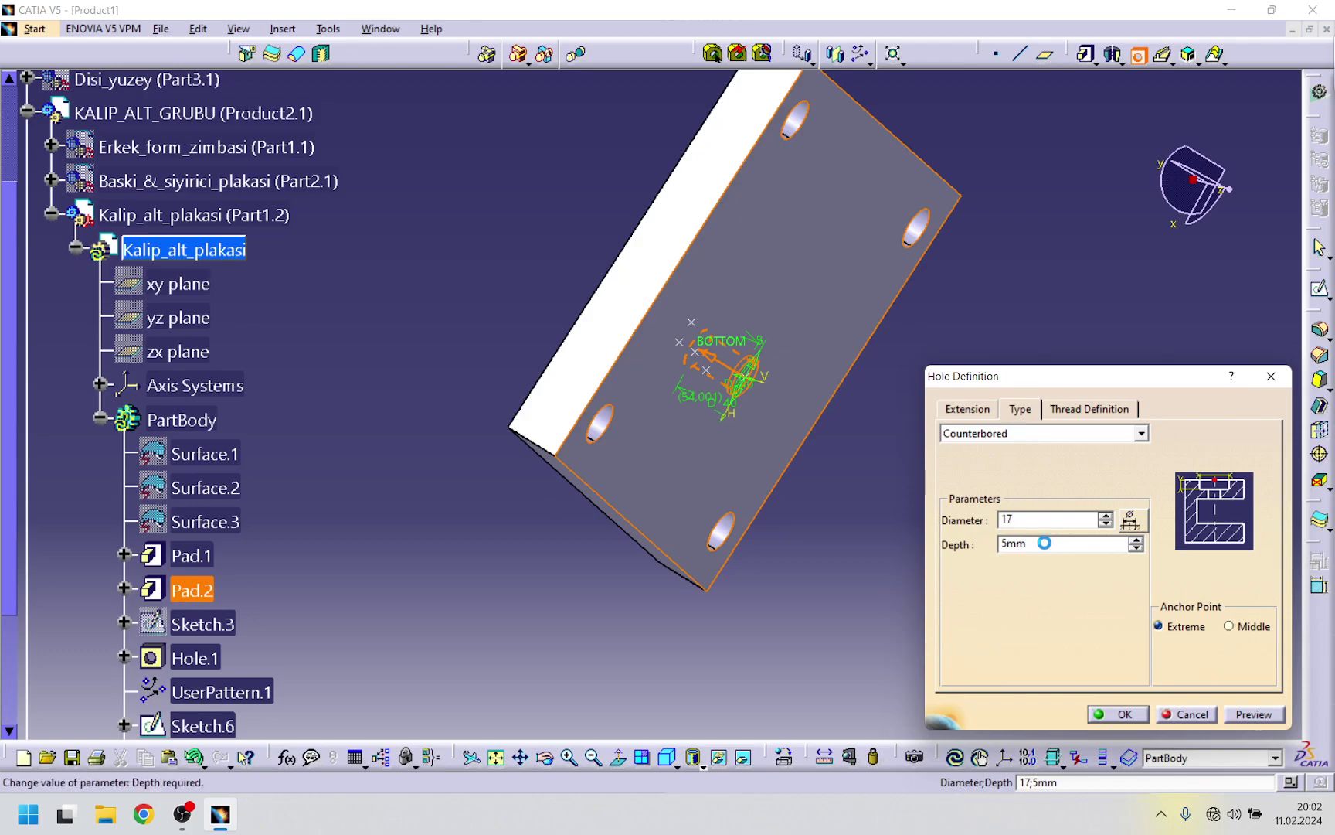
left_click(1049, 544)
key("Return")
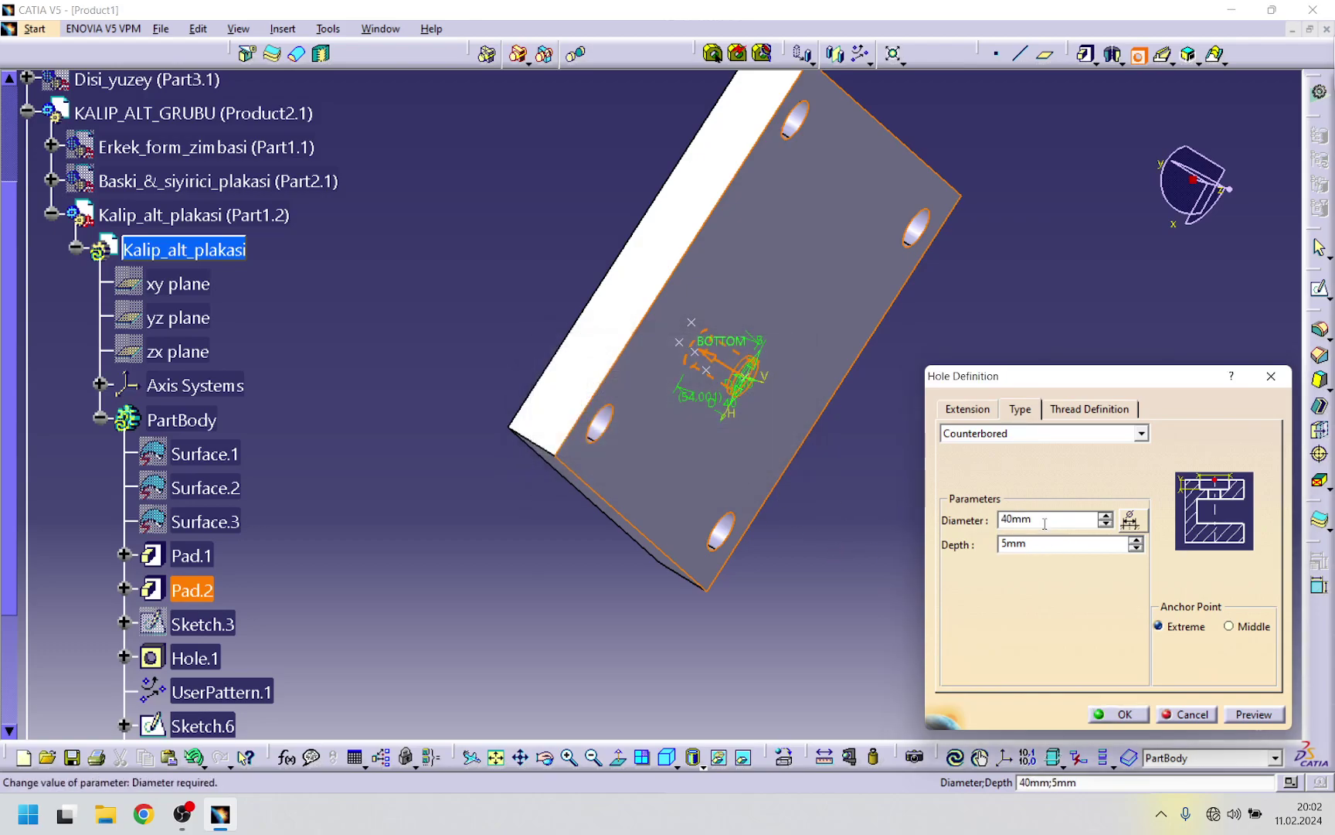
- Set the hole's diameter to 10,5 mm and its counterbore to 17 mm diameter and 30 mm depth
left_click(975, 409)
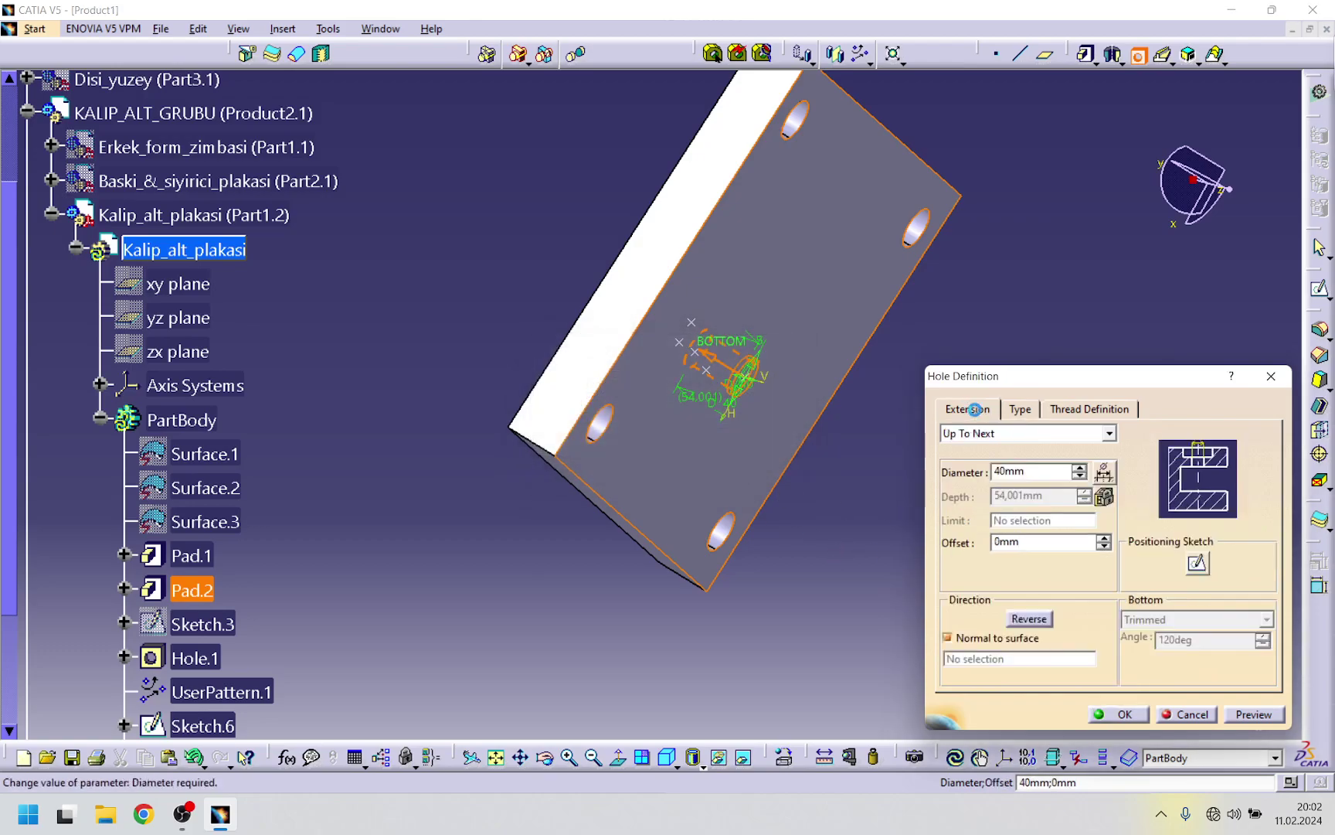
double_click(1038, 473)
type("10,5")
left_click(1022, 410)
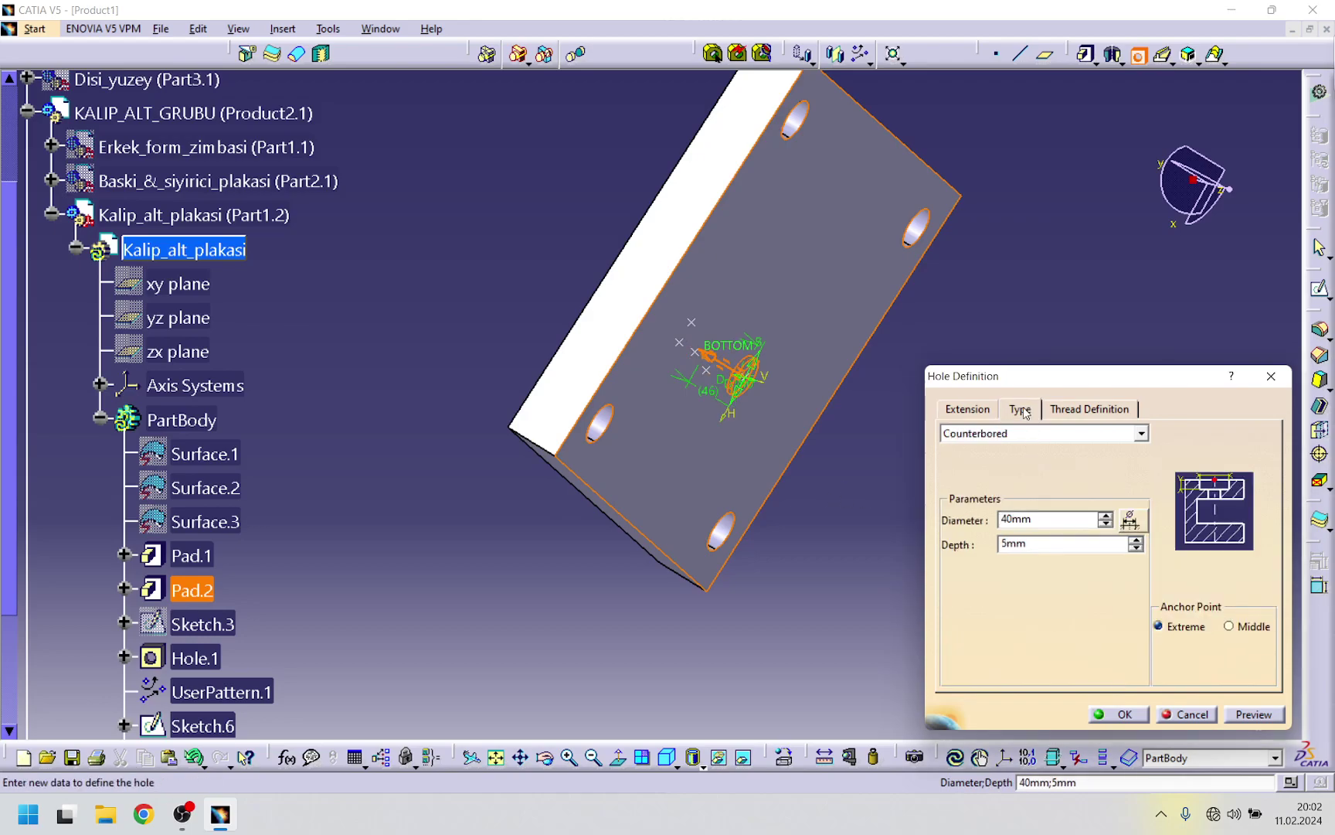
double_click(1049, 519)
type("17")
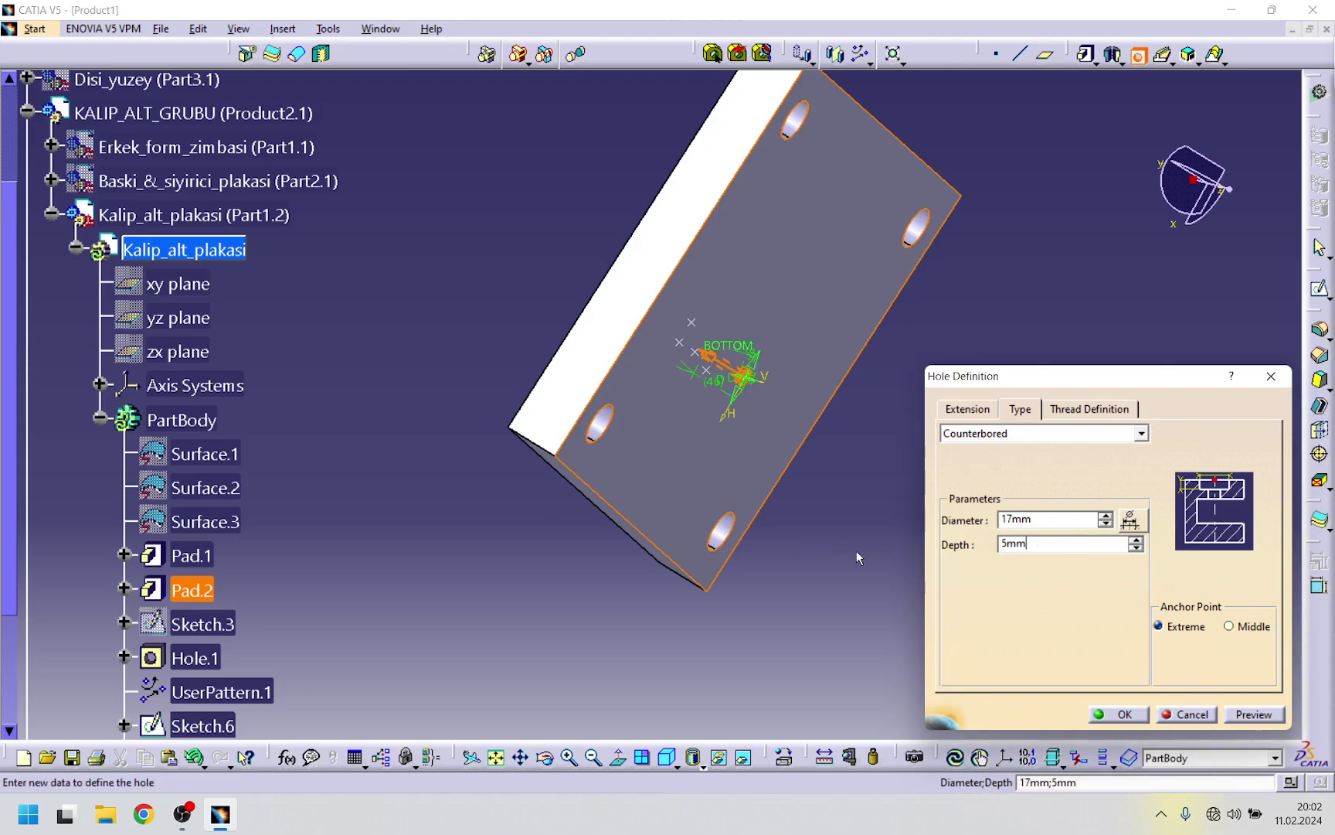
key("Tab")
type("30")
- Make the hole centre coincident with the sketched point at the pocket's narrow end and create the counterbored hole
left_click(956, 413)
left_click(1197, 563)
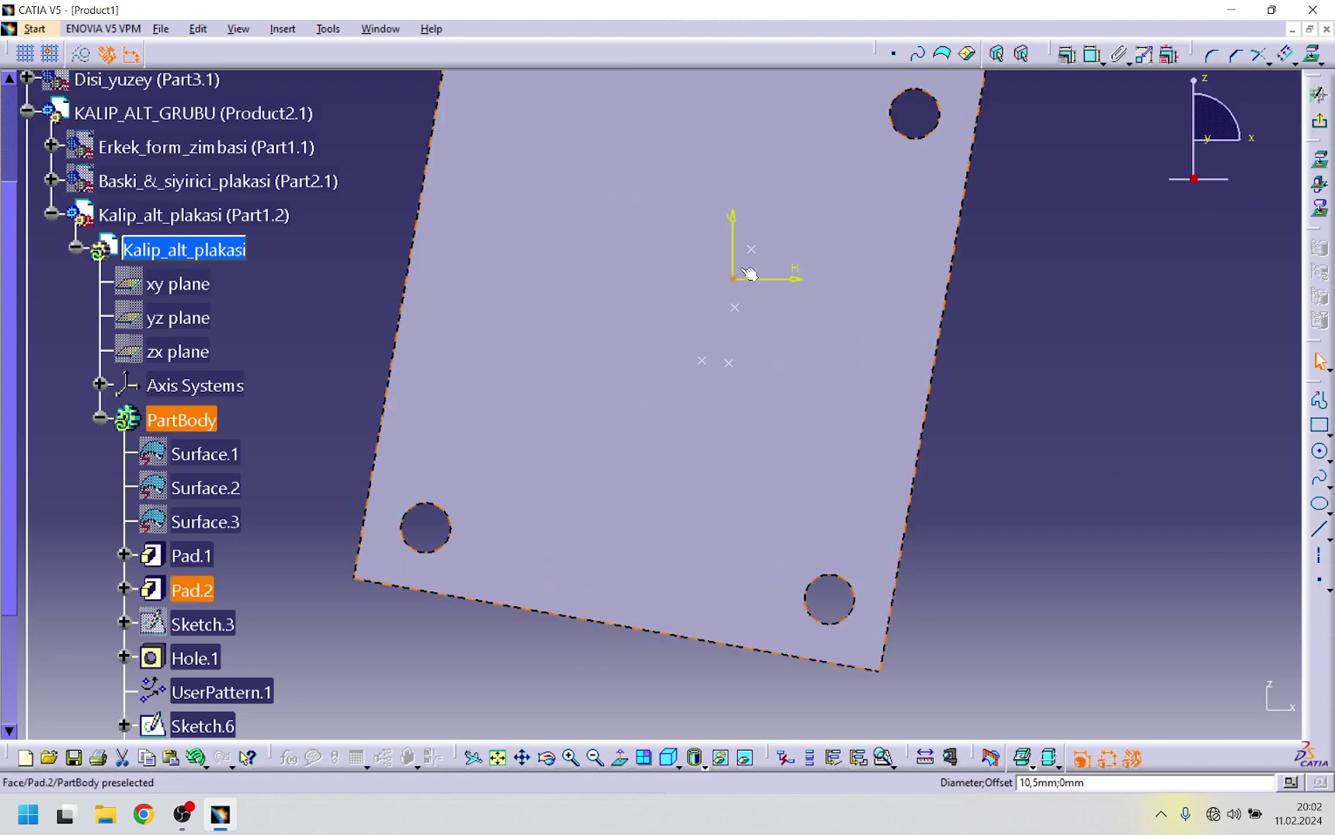
left_click(751, 249)
left_click(947, 289, "ctrl")
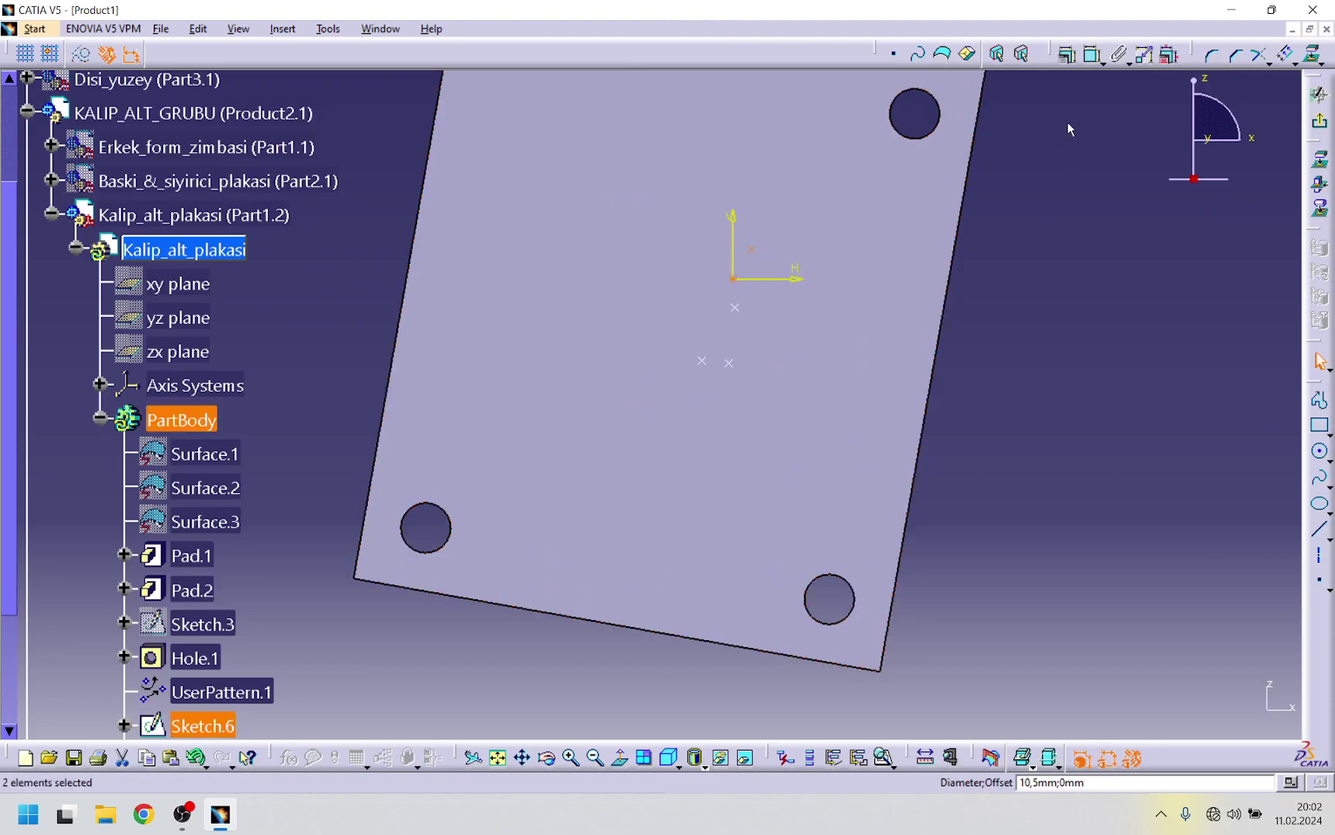
left_click(1068, 54)
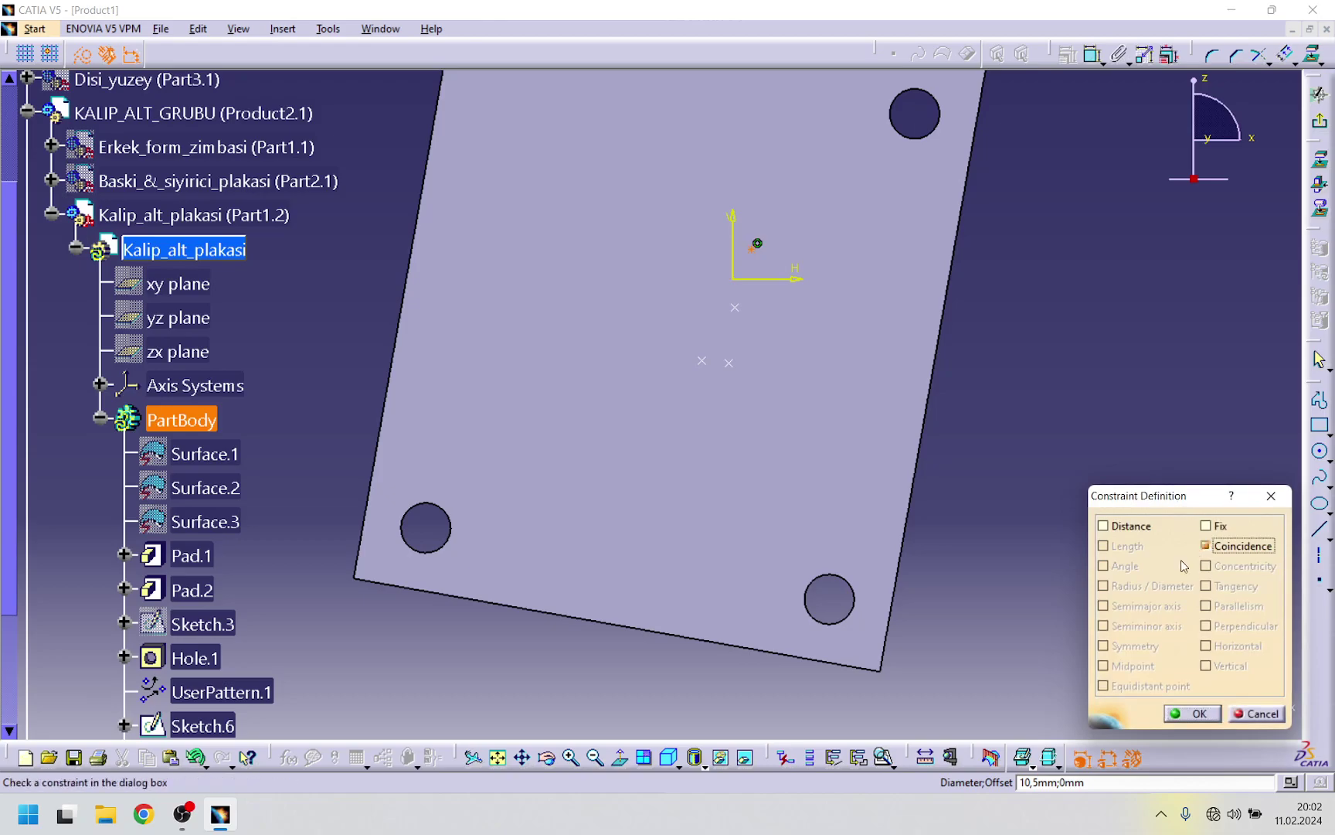
left_click(1186, 714)
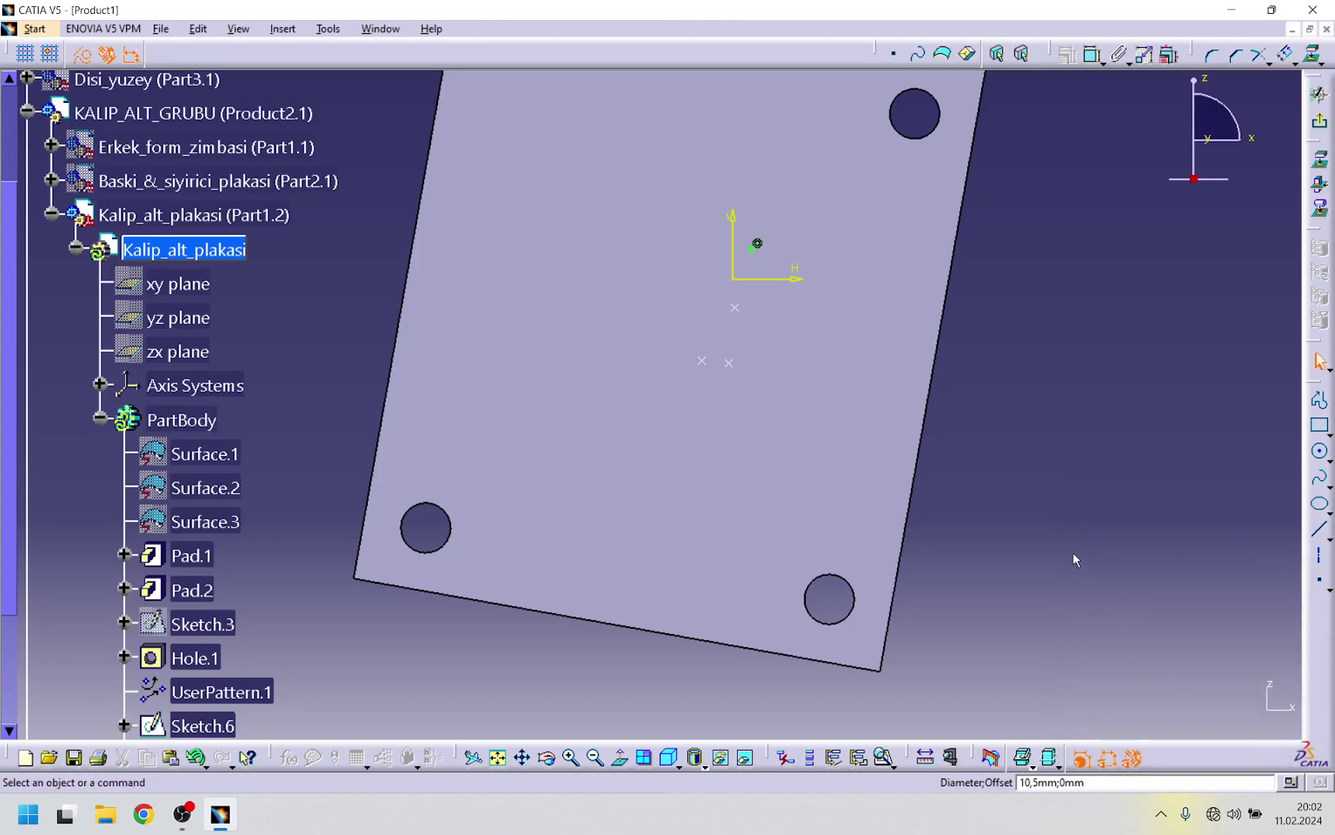
left_click(1320, 121)
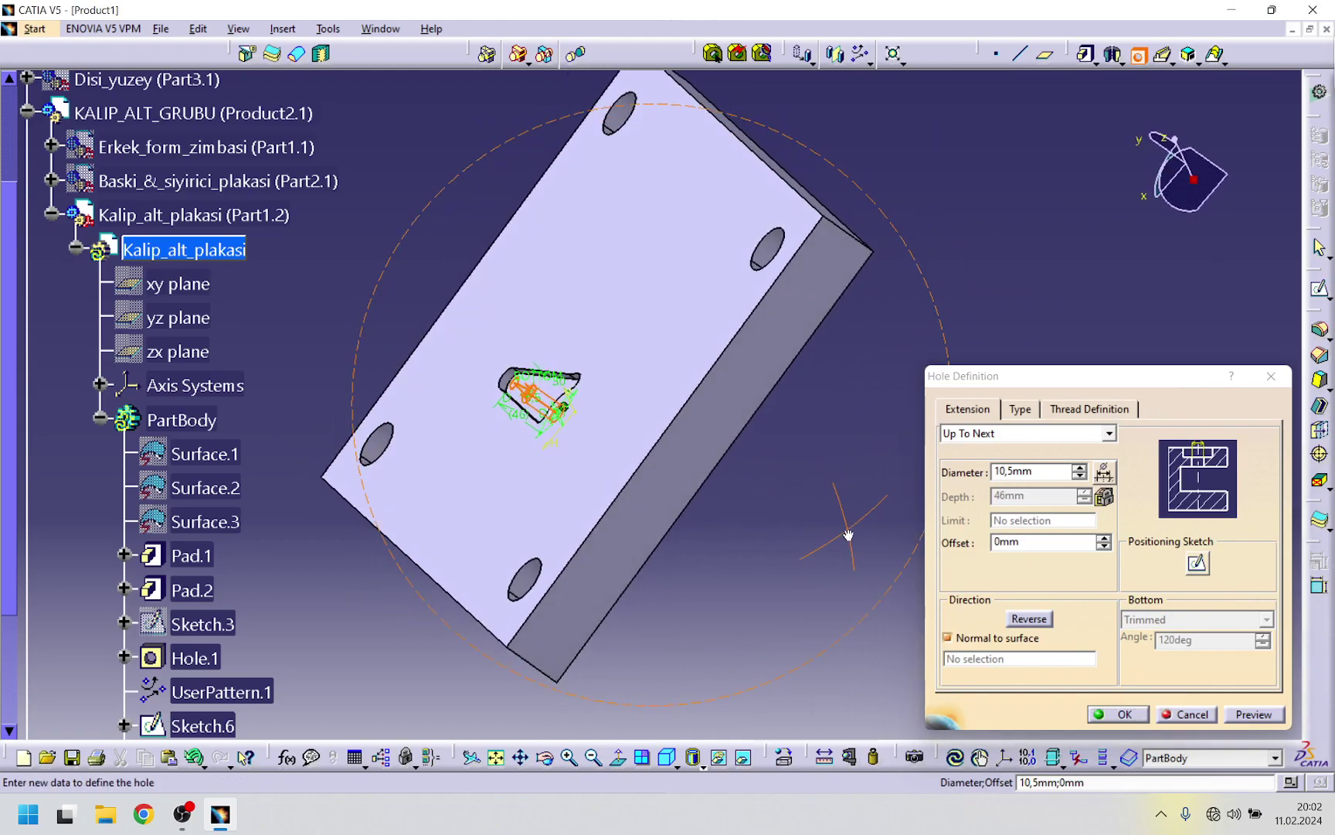
middle_click_drag(846, 523, 754, 481)
left_click(1118, 714)
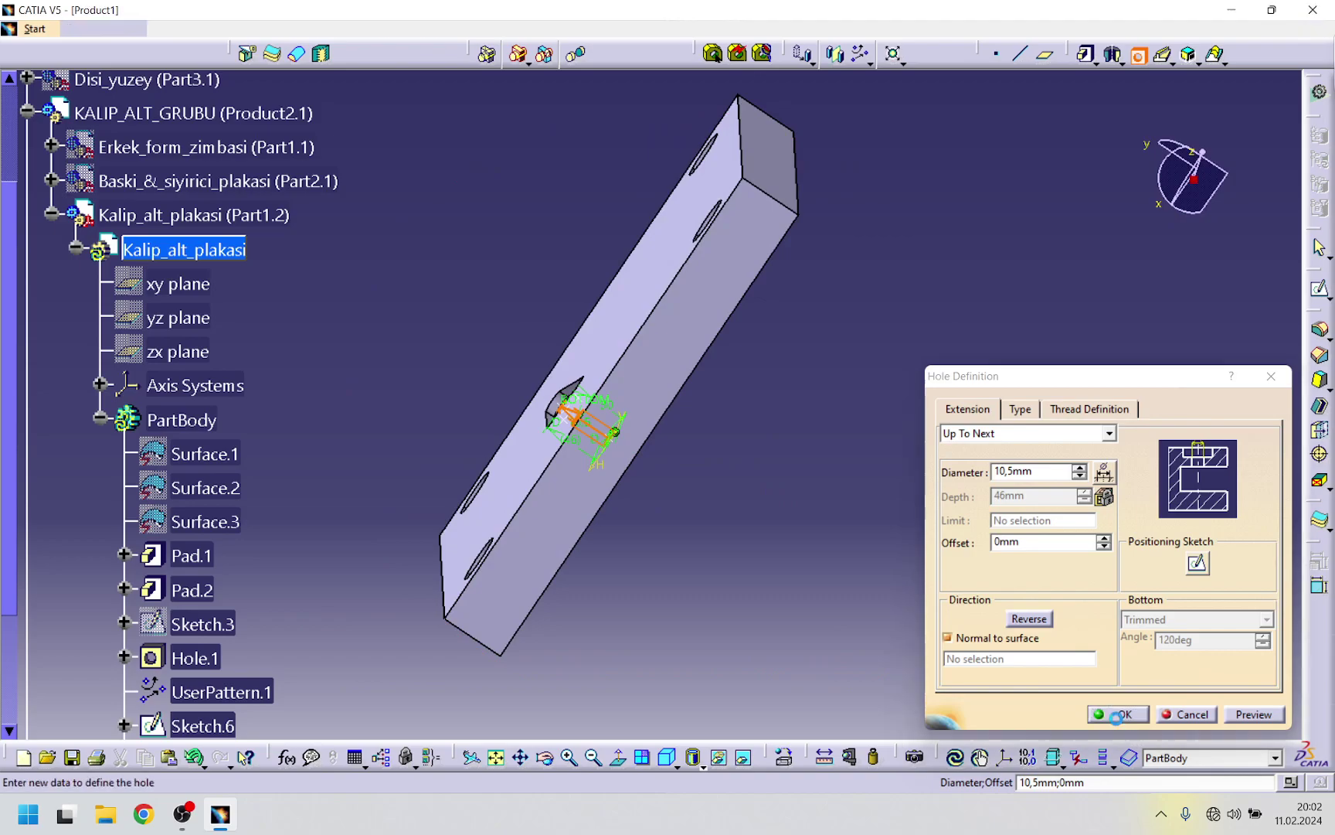
- Repeat the counterbored hole Hole.2 at the points of Sketch.6 with a User Pattern
middle_click_drag(811, 612, 479, 546)
scroll(377, 555, "down", 3)
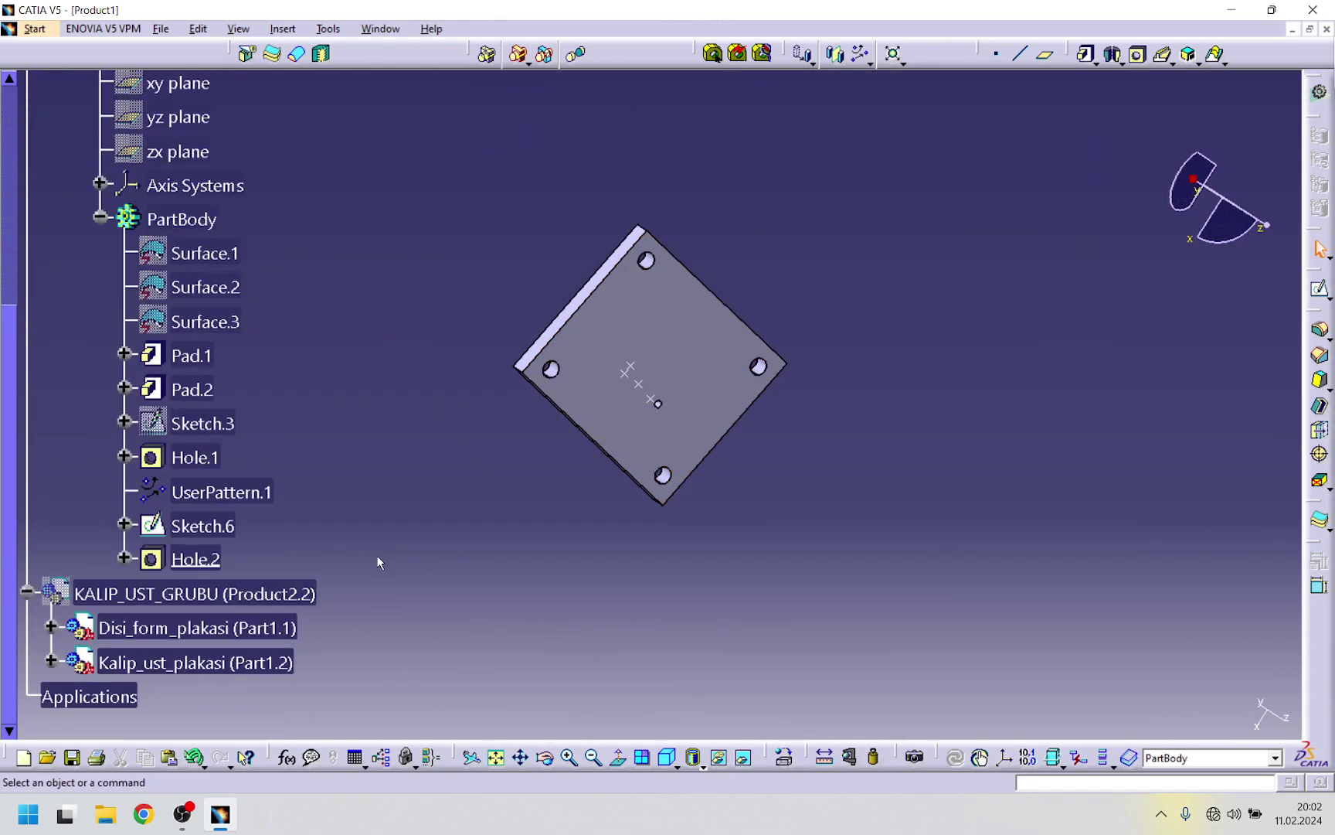
left_click(207, 567)
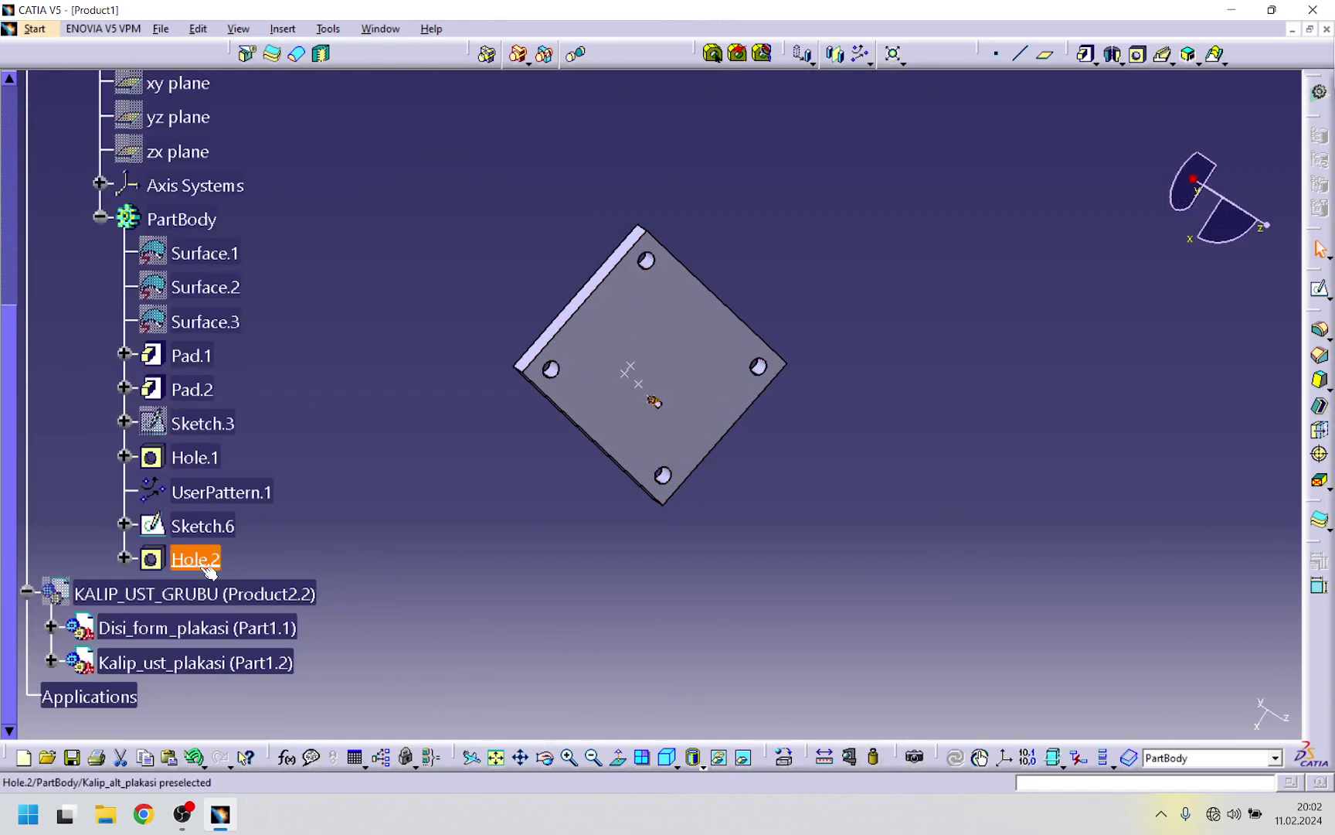
left_click(861, 53)
left_click(202, 526)
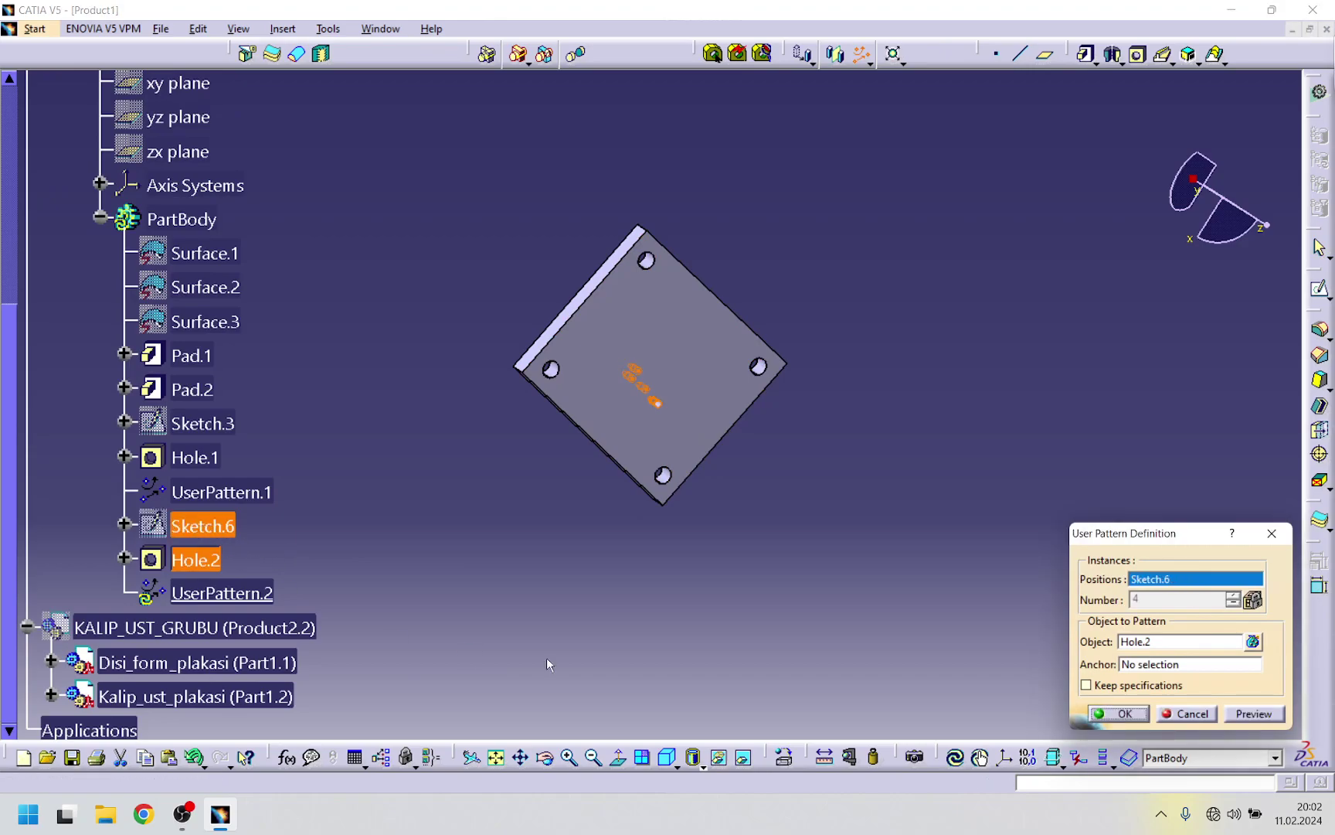
left_click(1116, 717)
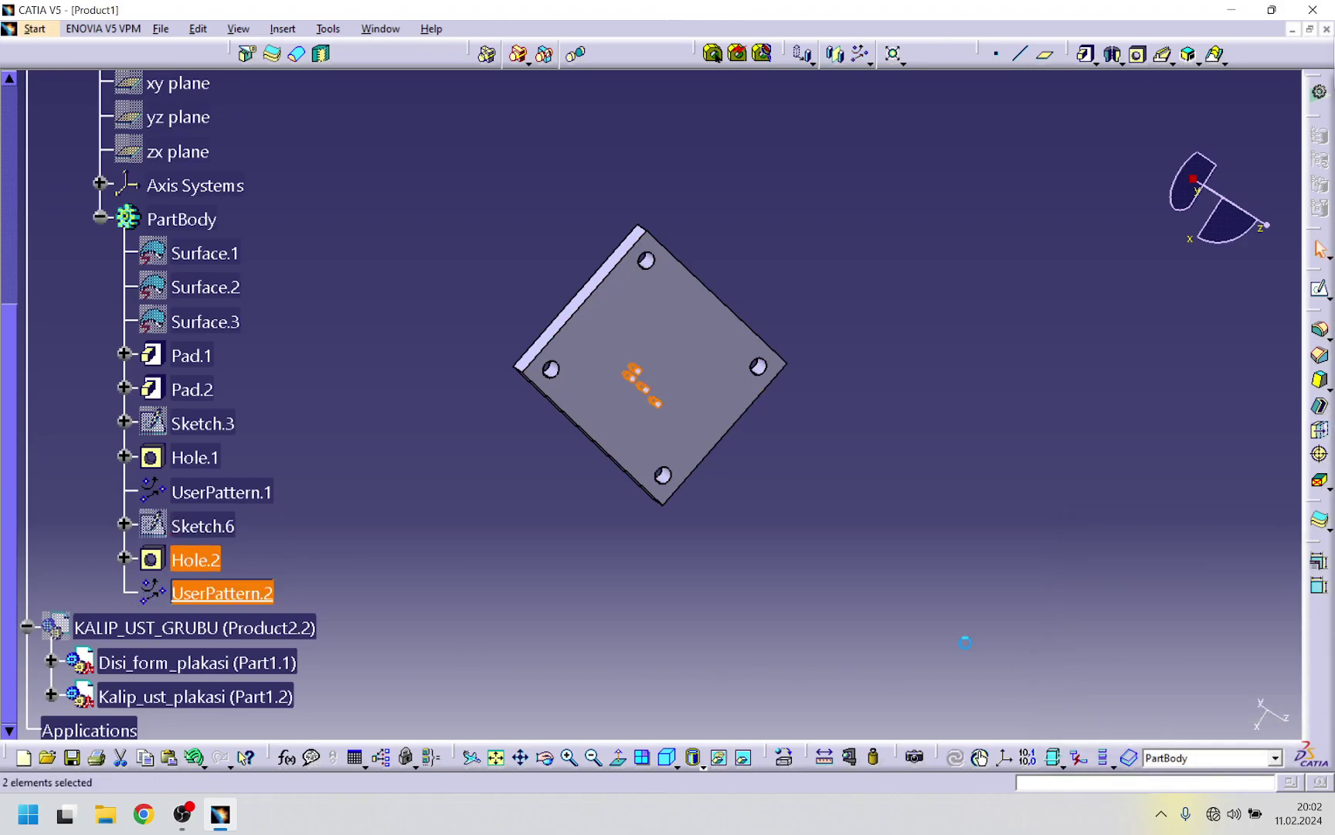
- Copy Sketch.6 together with Hole.2 from the lower plate's PartBody
middle_click_drag(769, 581, 706, 486)
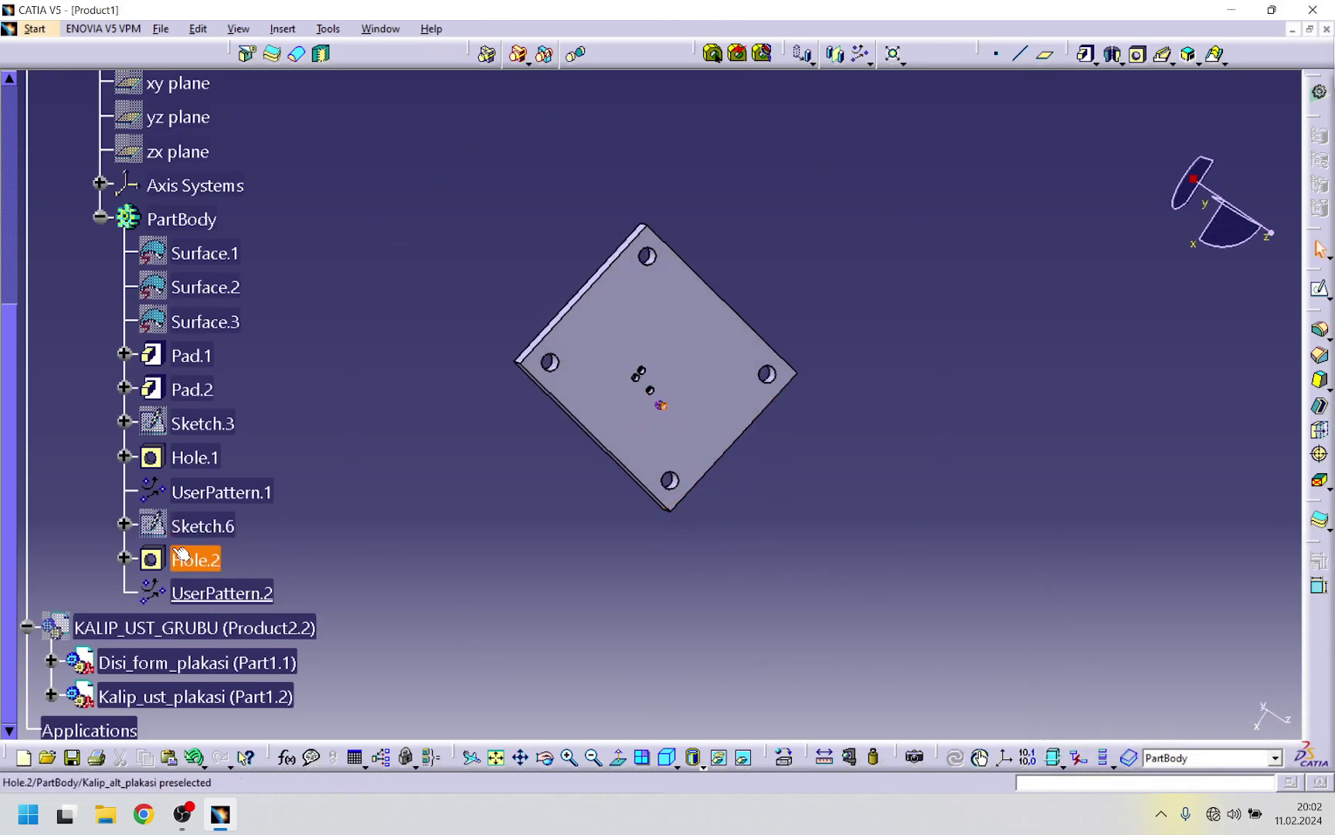
left_click(212, 528)
left_click(215, 559)
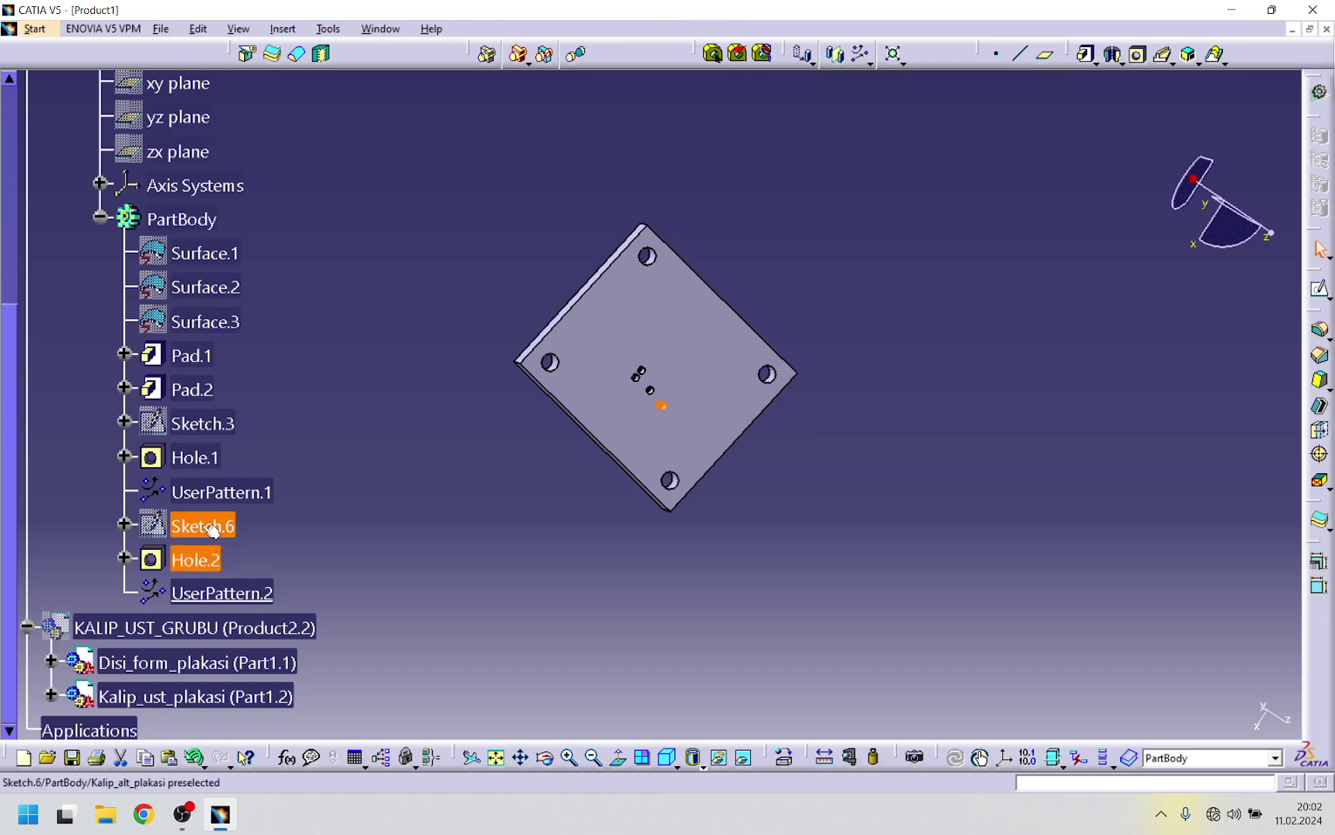
left_click(211, 528)
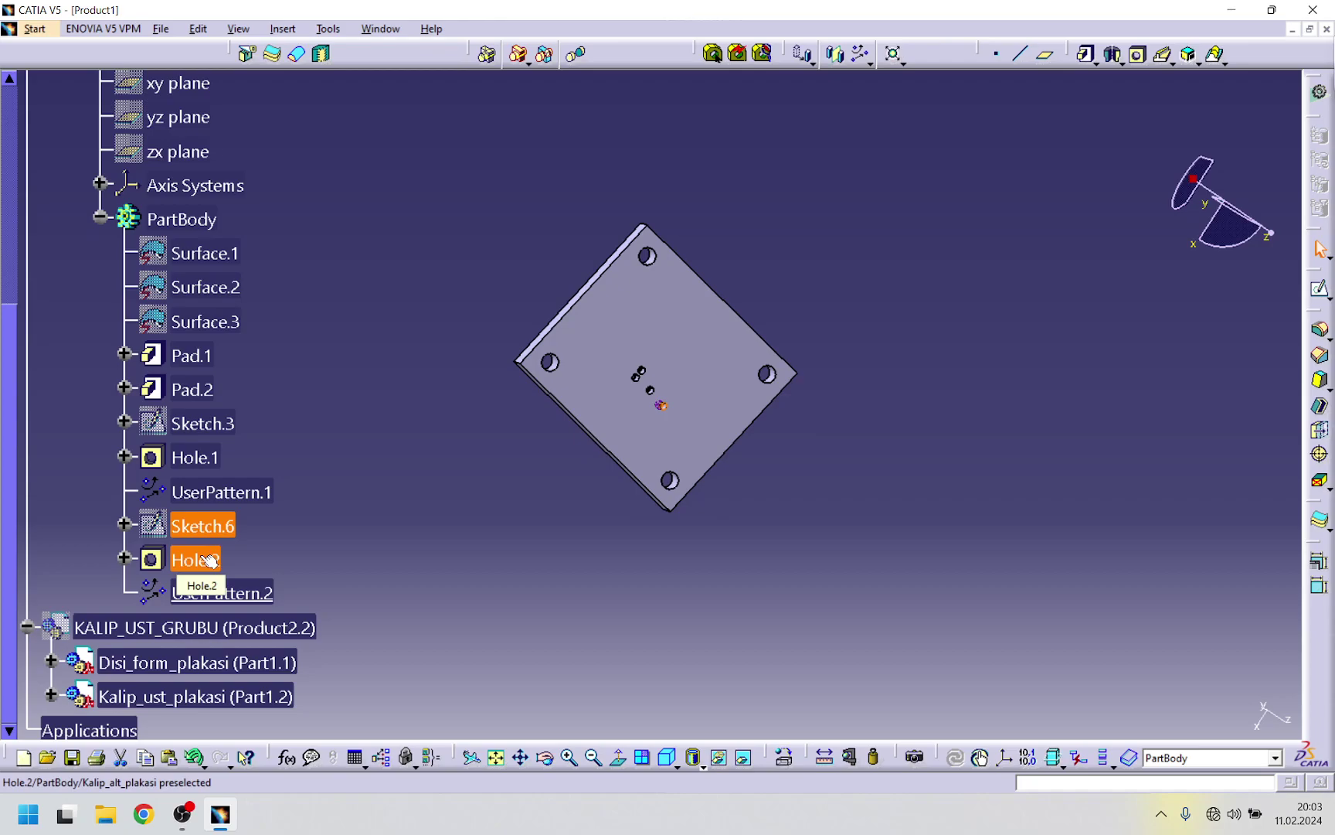
left_click(210, 560)
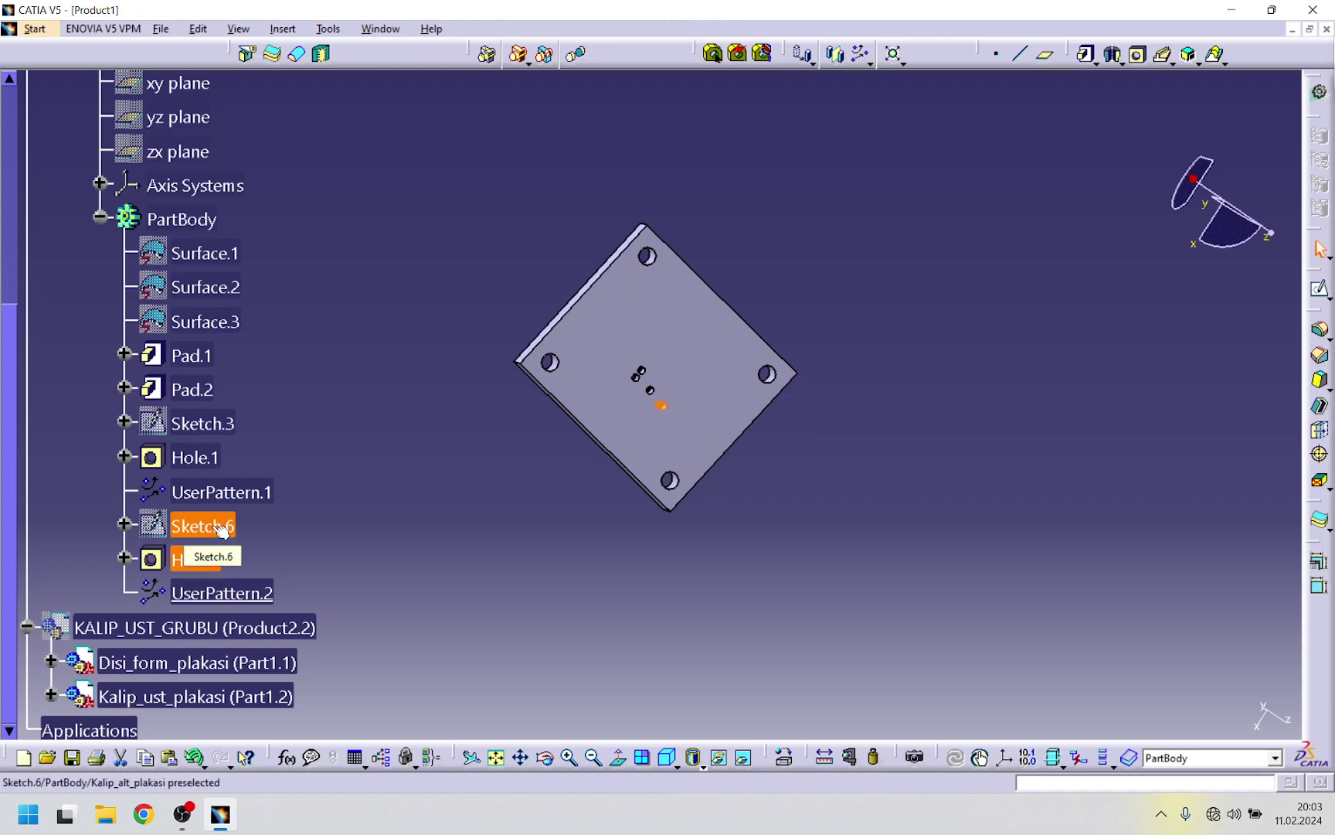
right_click(220, 526)
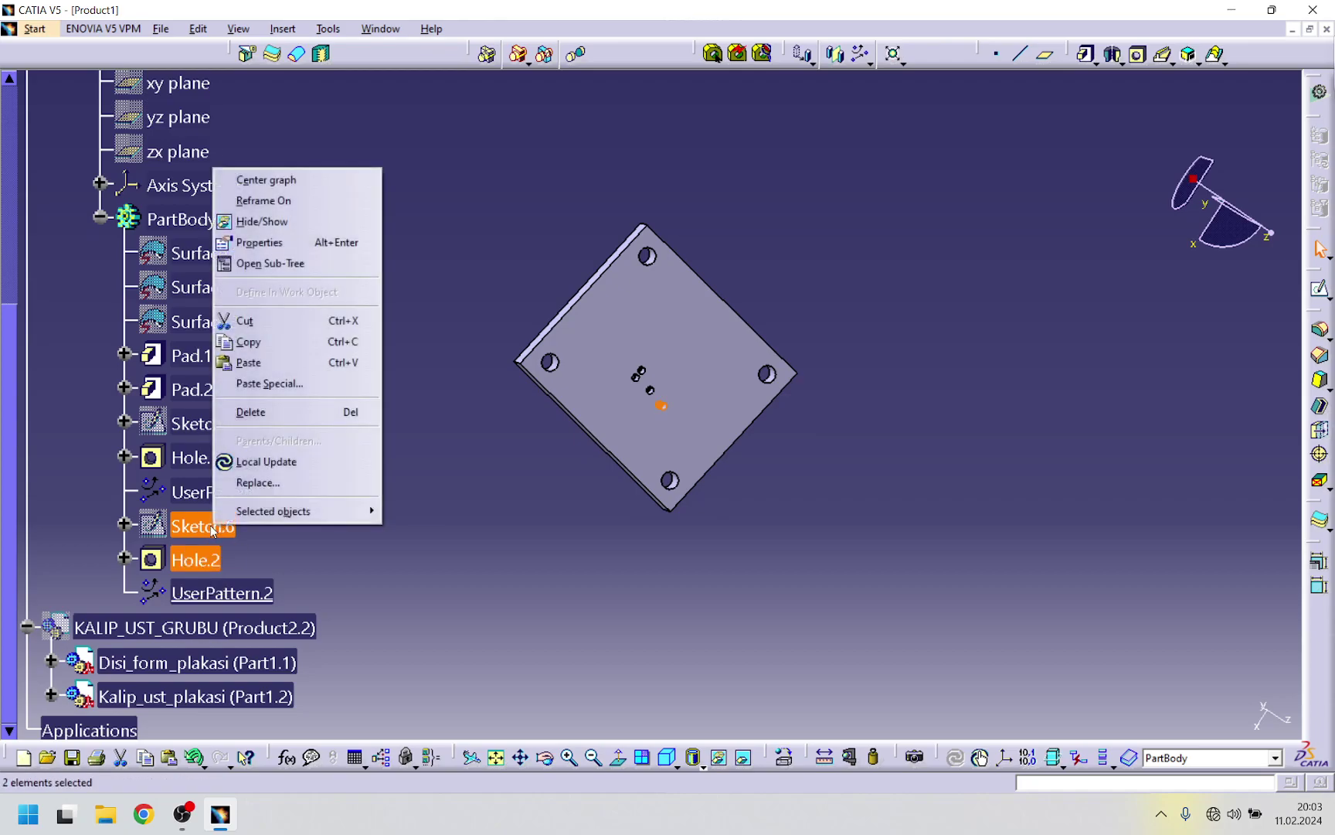
left_click(254, 348)
- Show the Erkek_form_zimbasi part and hide the Kalip_alt_plakasi part
scroll(316, 390, "down", 6)
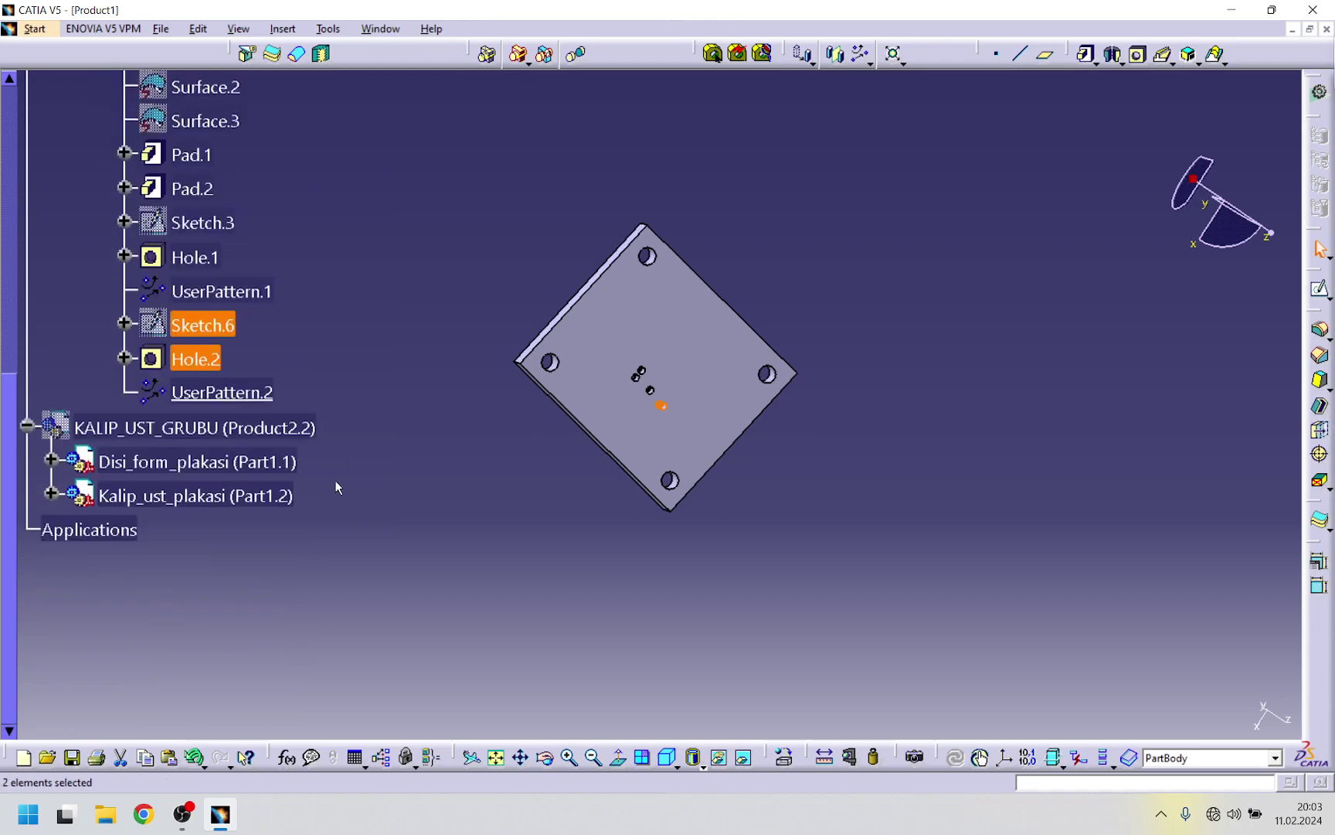
scroll(338, 493, "up", 5)
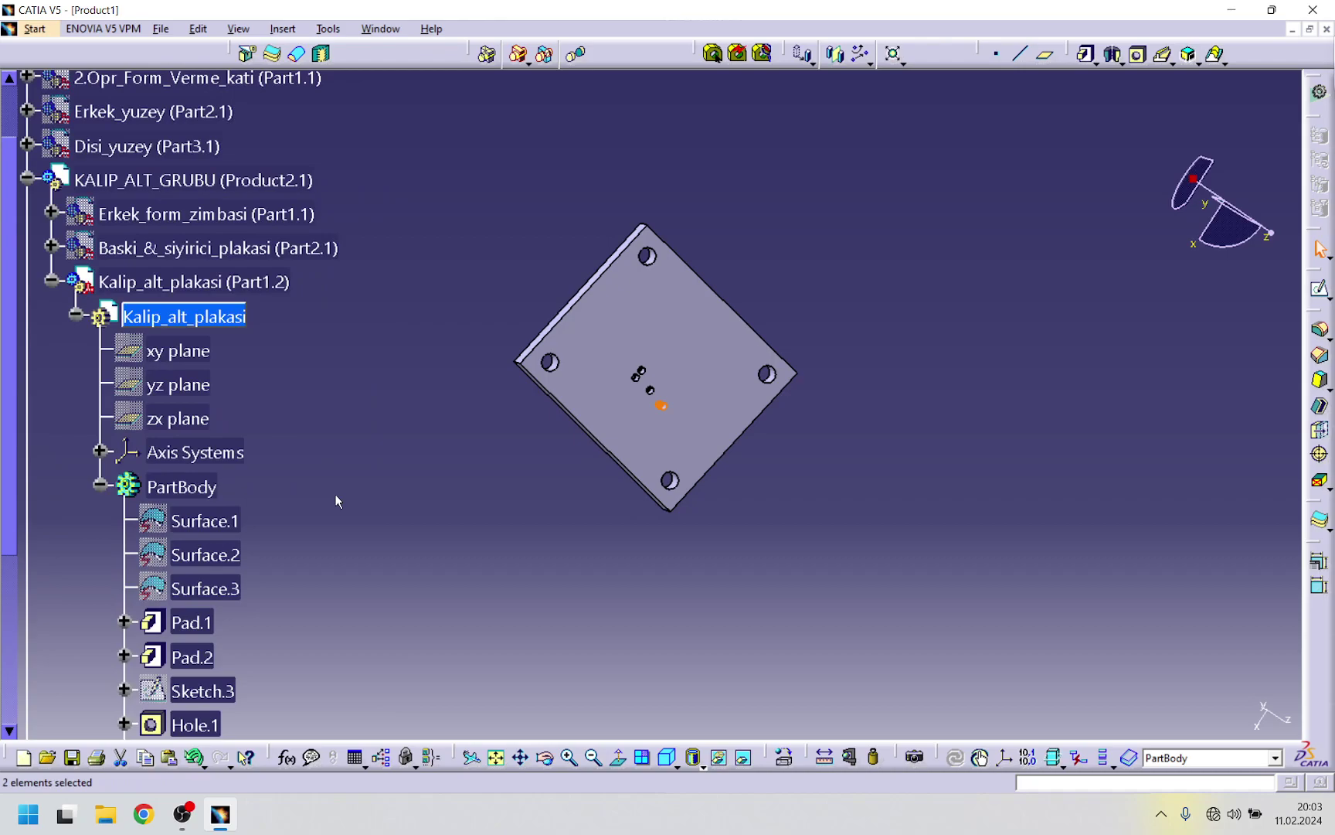
right_click(261, 216)
left_click(298, 276)
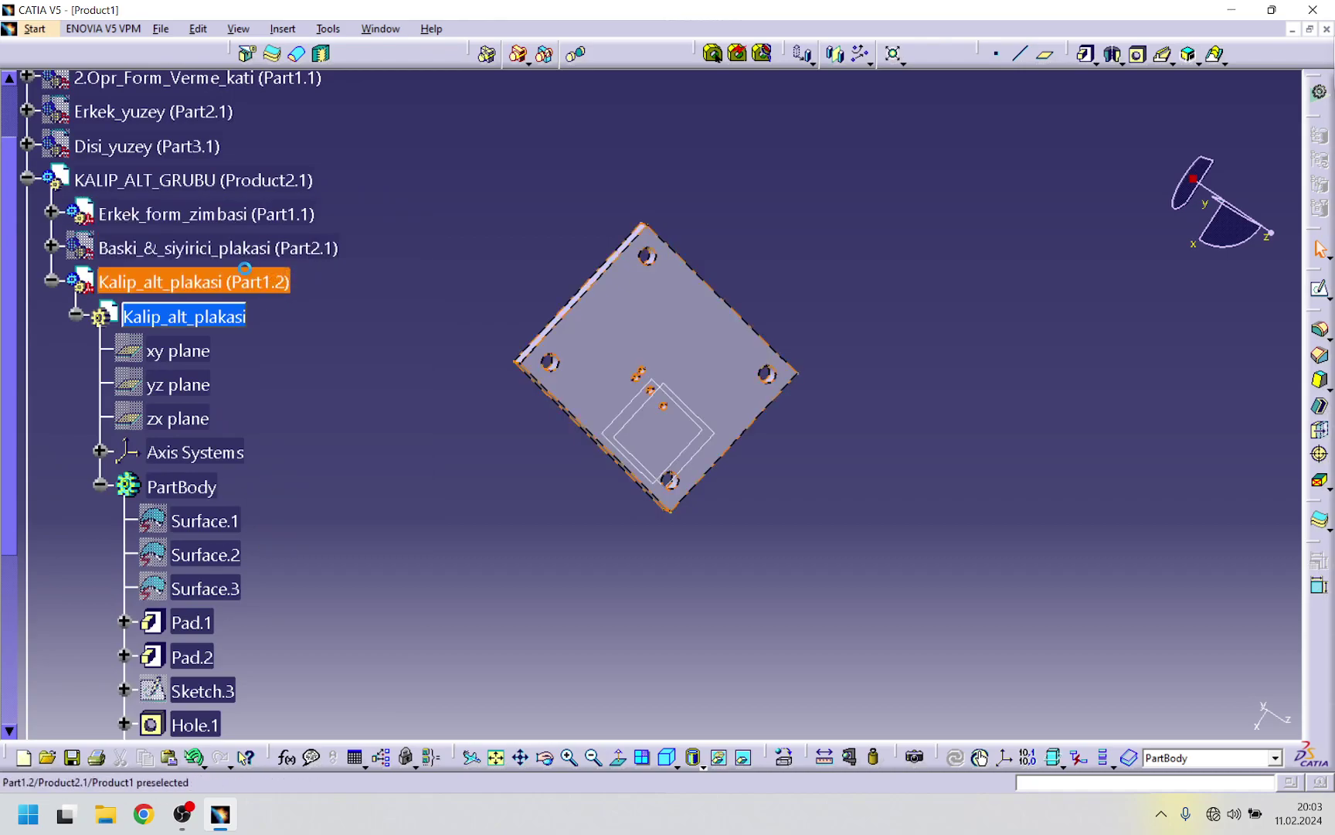
right_click(266, 279)
left_click(308, 326)
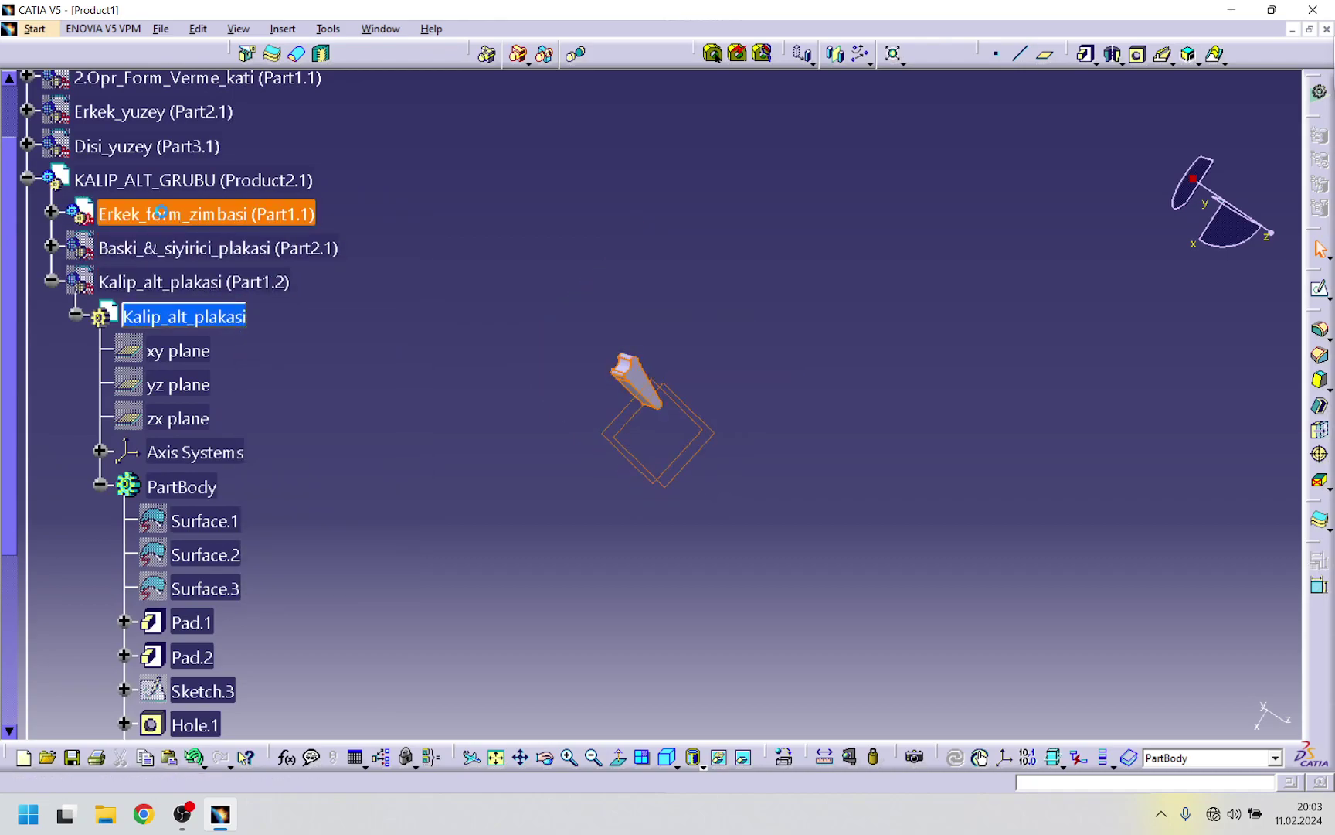
- Make the PartBody of Erkek_form_zimbasi the in-work object and paste the copied sketch and hole into it
double_click(167, 215)
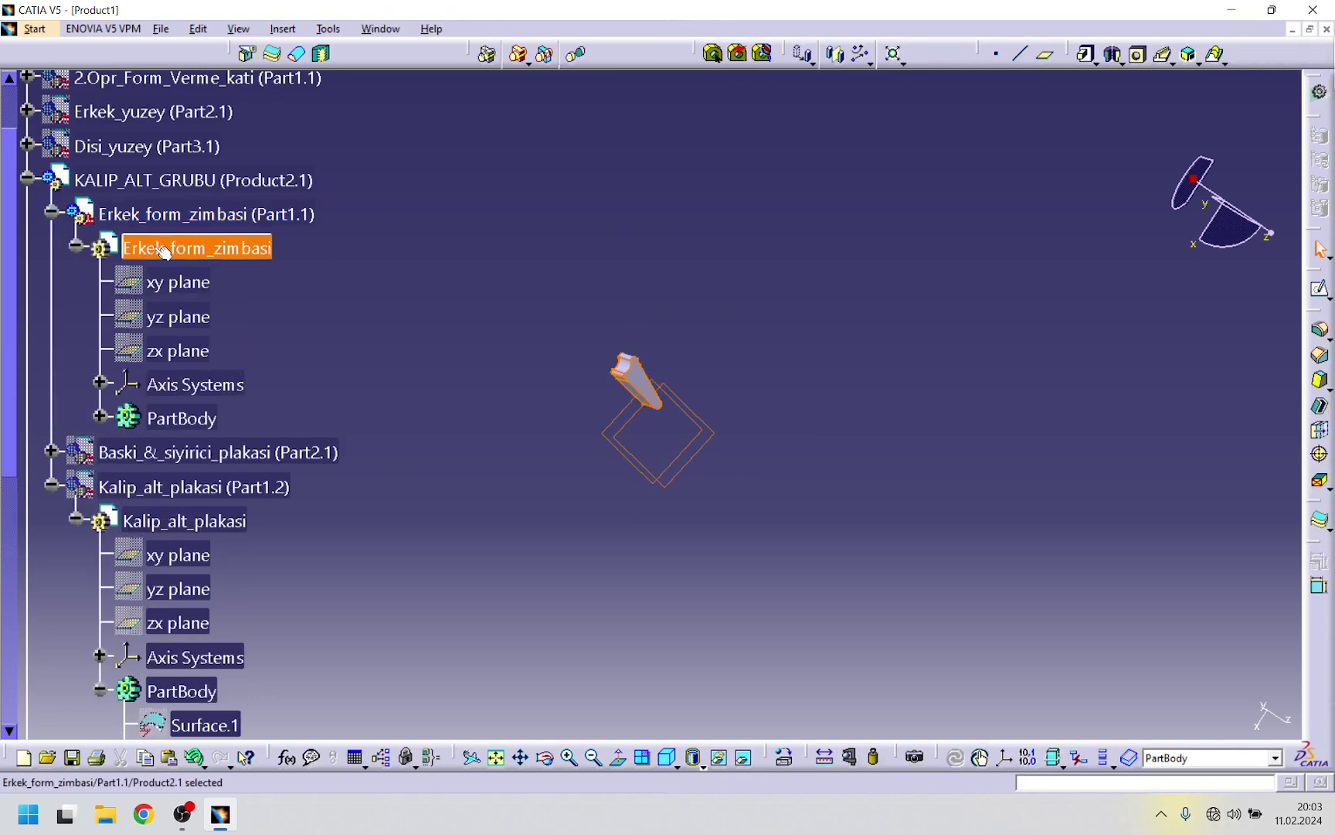
right_click(164, 421)
left_click(235, 549)
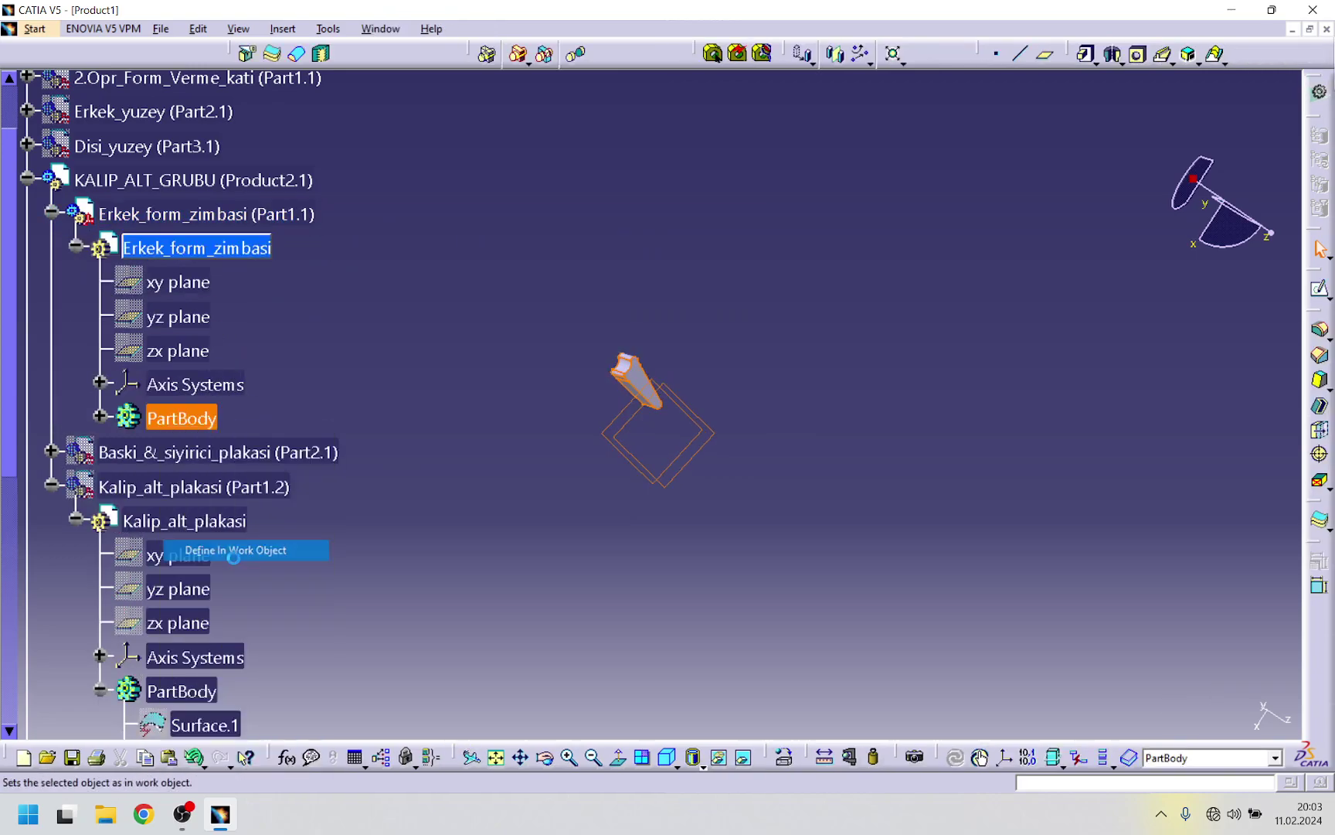
scroll(97, 452, "down", 2)
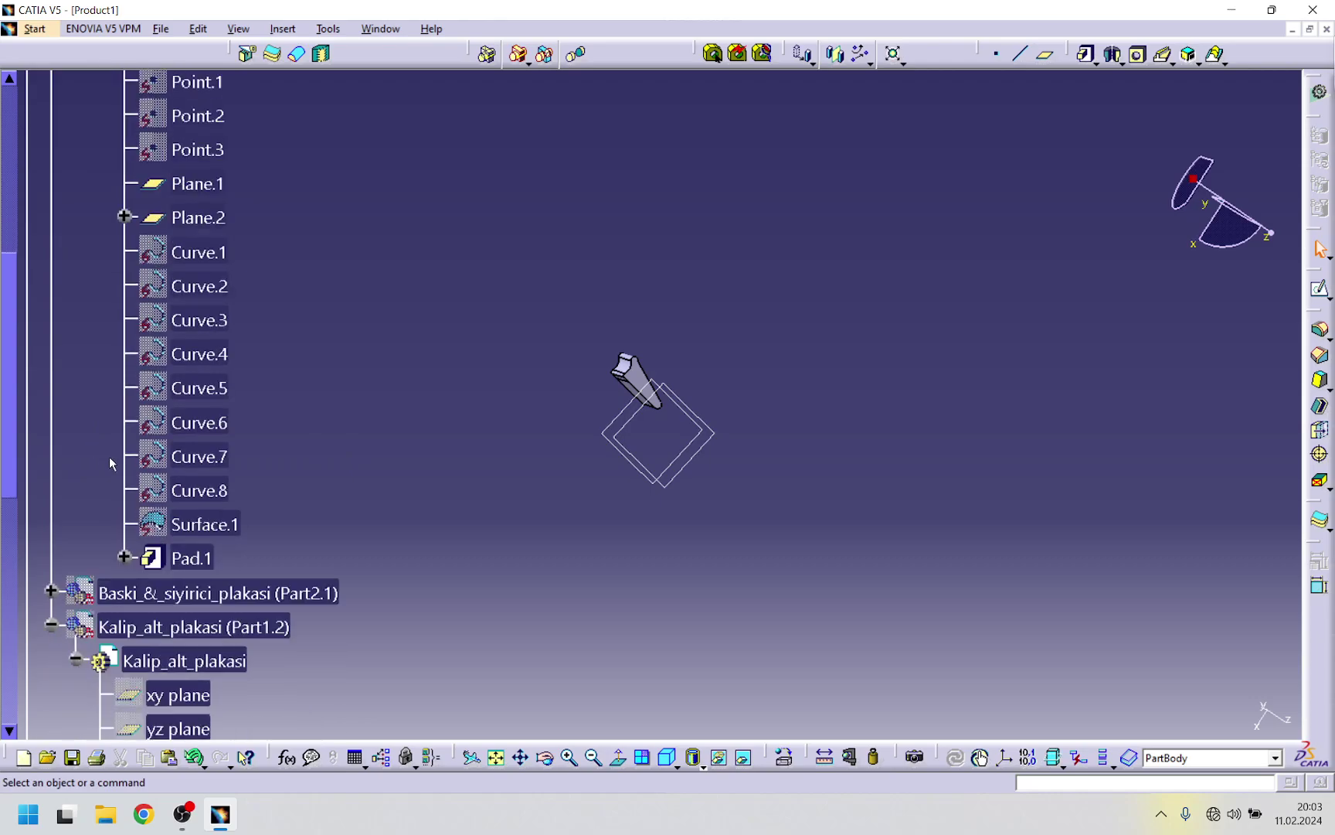
scroll(108, 456, "up", 3)
right_click(201, 246)
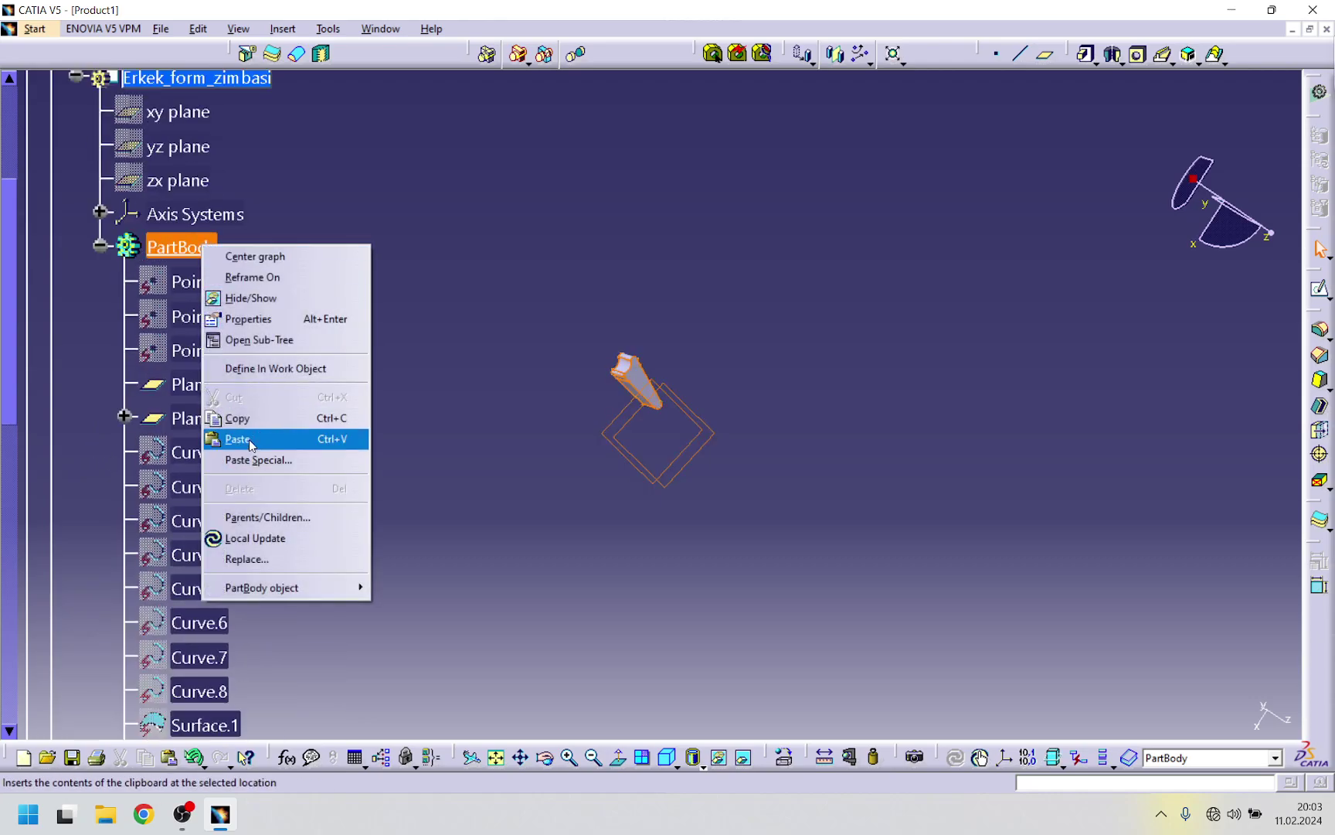
left_click(247, 439)
left_click(1235, 713)
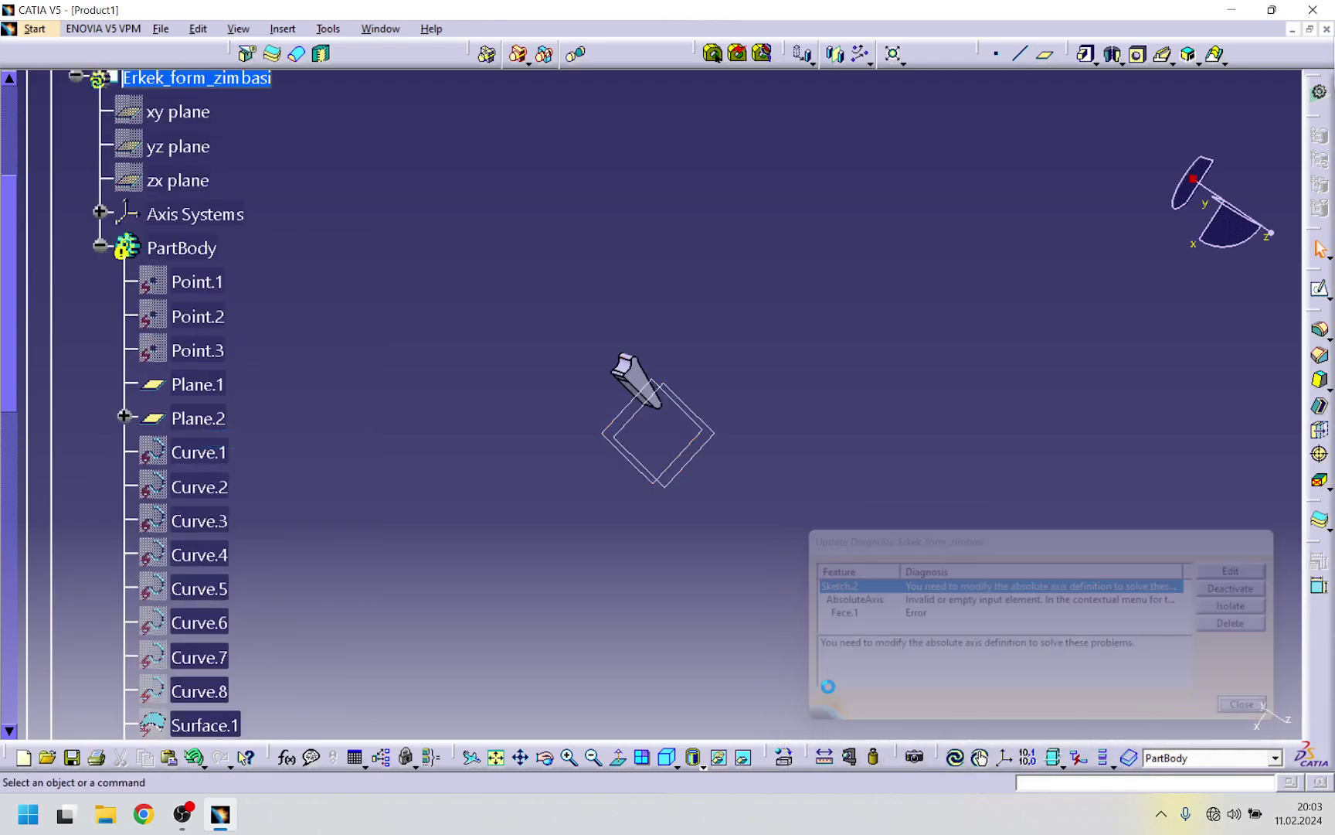
- Change the support of the pasted Sketch.2 to the flat end face of Pad.1 on the forming punch
scroll(293, 476, "down", 5)
right_click(226, 398)
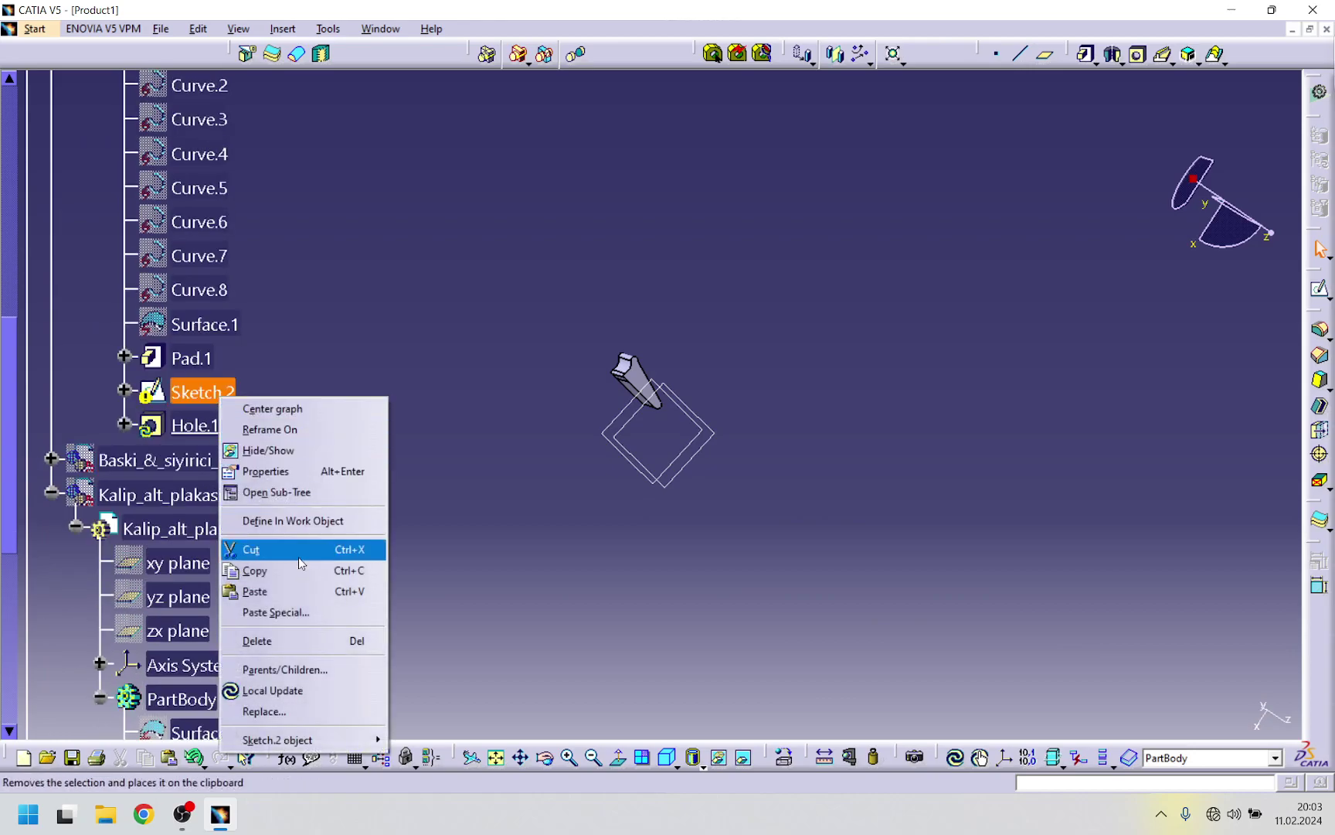
mouse_move(325, 740)
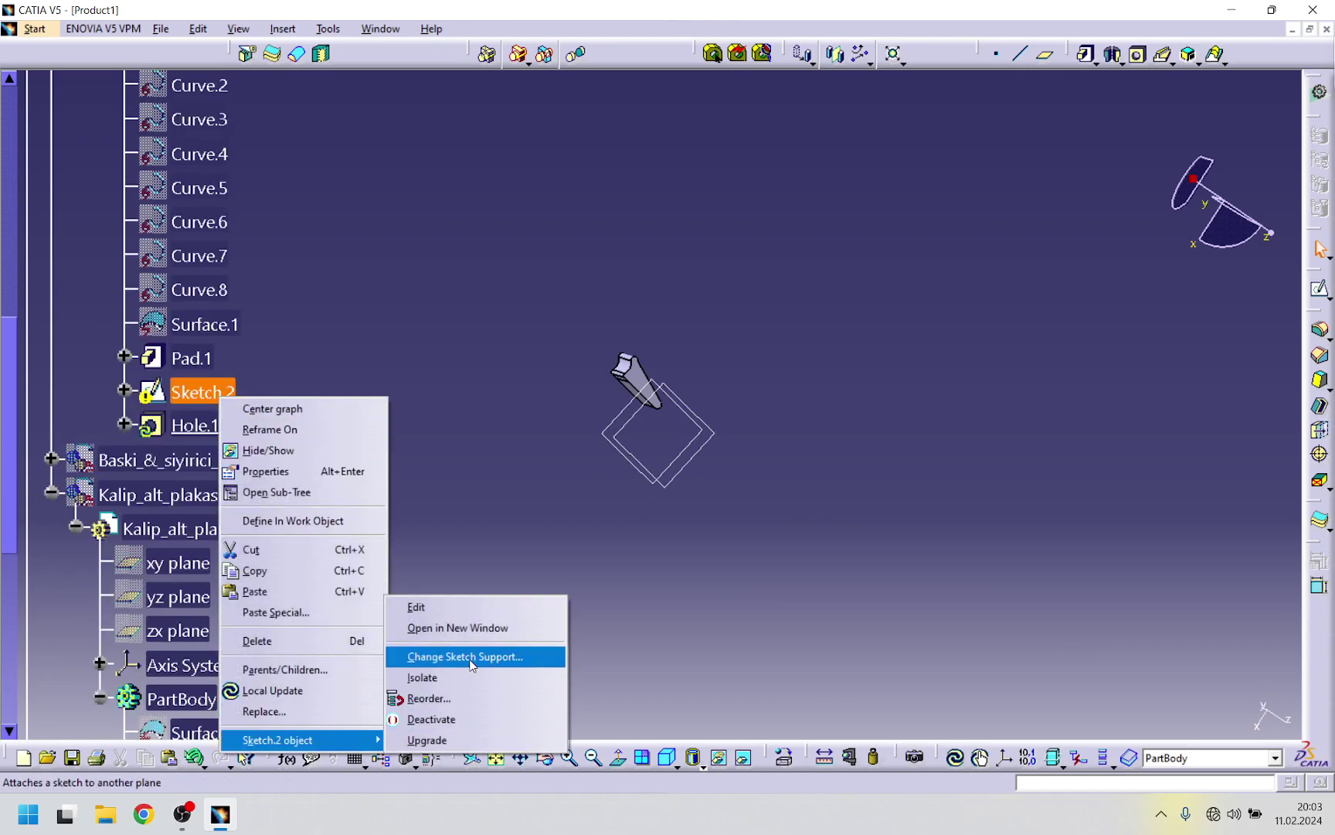
left_click(464, 656)
left_click(748, 456)
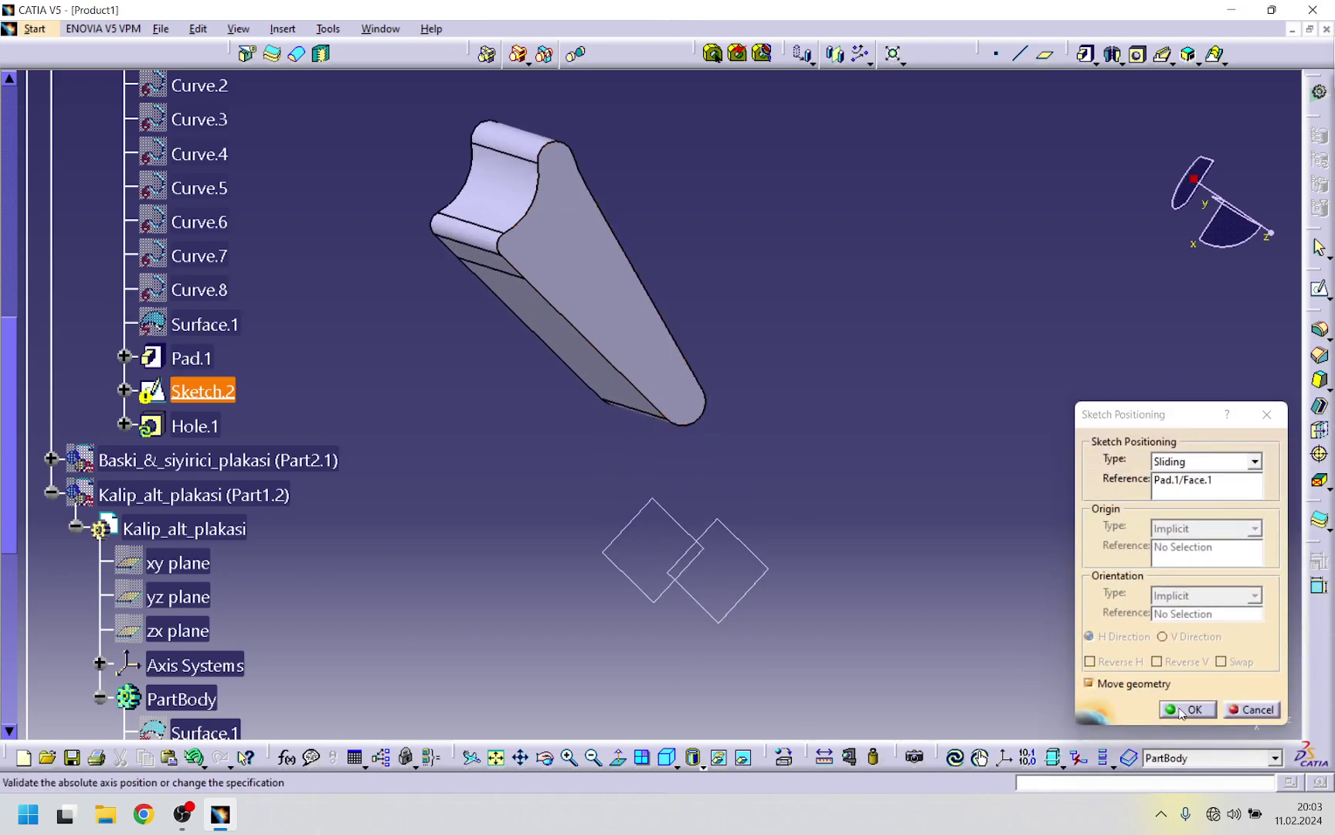
left_click(1181, 710)
- Change the support of Sketch.3, the positioning sketch of Hole.1, to the punch's flat end face
left_click(123, 424)
right_click(226, 459)
mouse_move(293, 447)
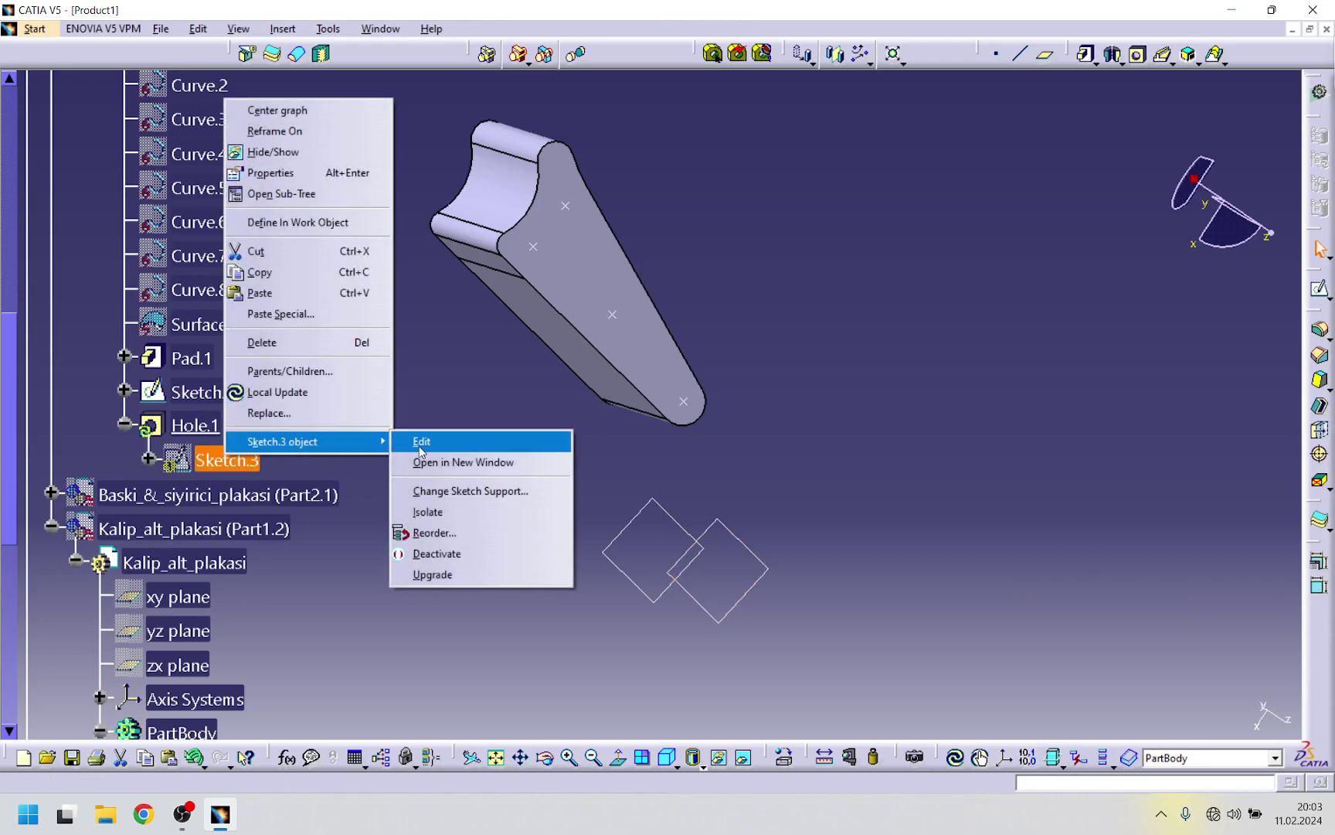
left_click(471, 492)
left_click(754, 448)
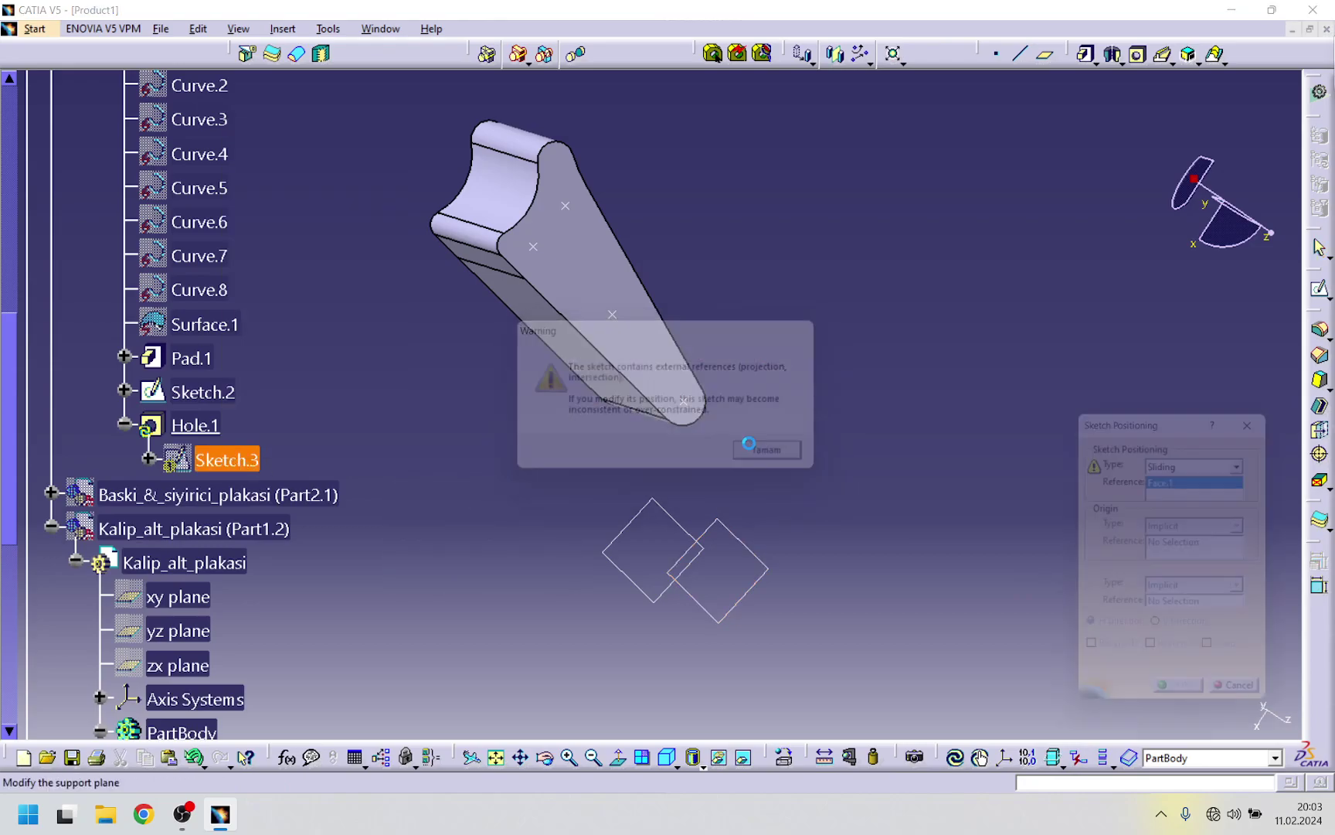
left_click(1190, 711)
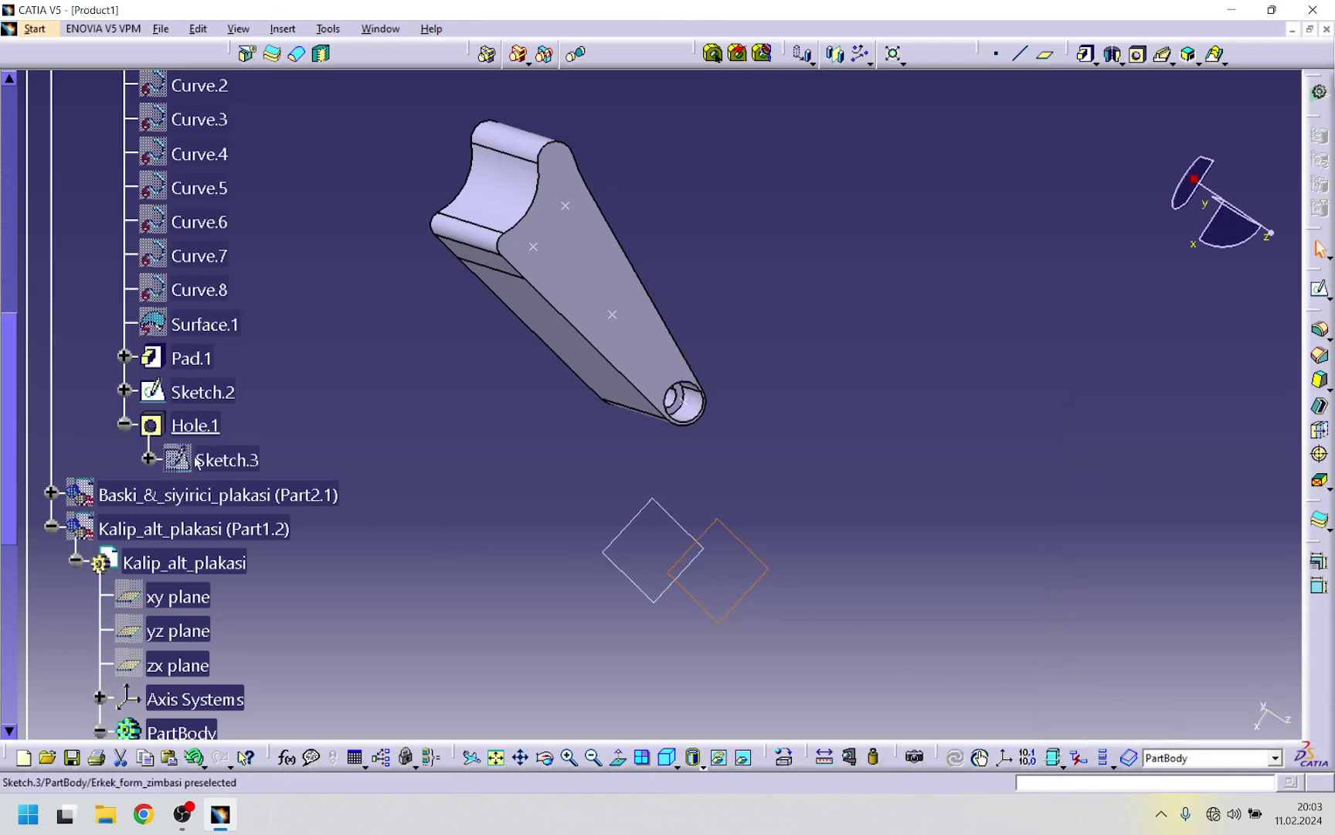
- Edit the punch's Hole.1 and set its type from Counterbored to Simple
double_click(197, 425)
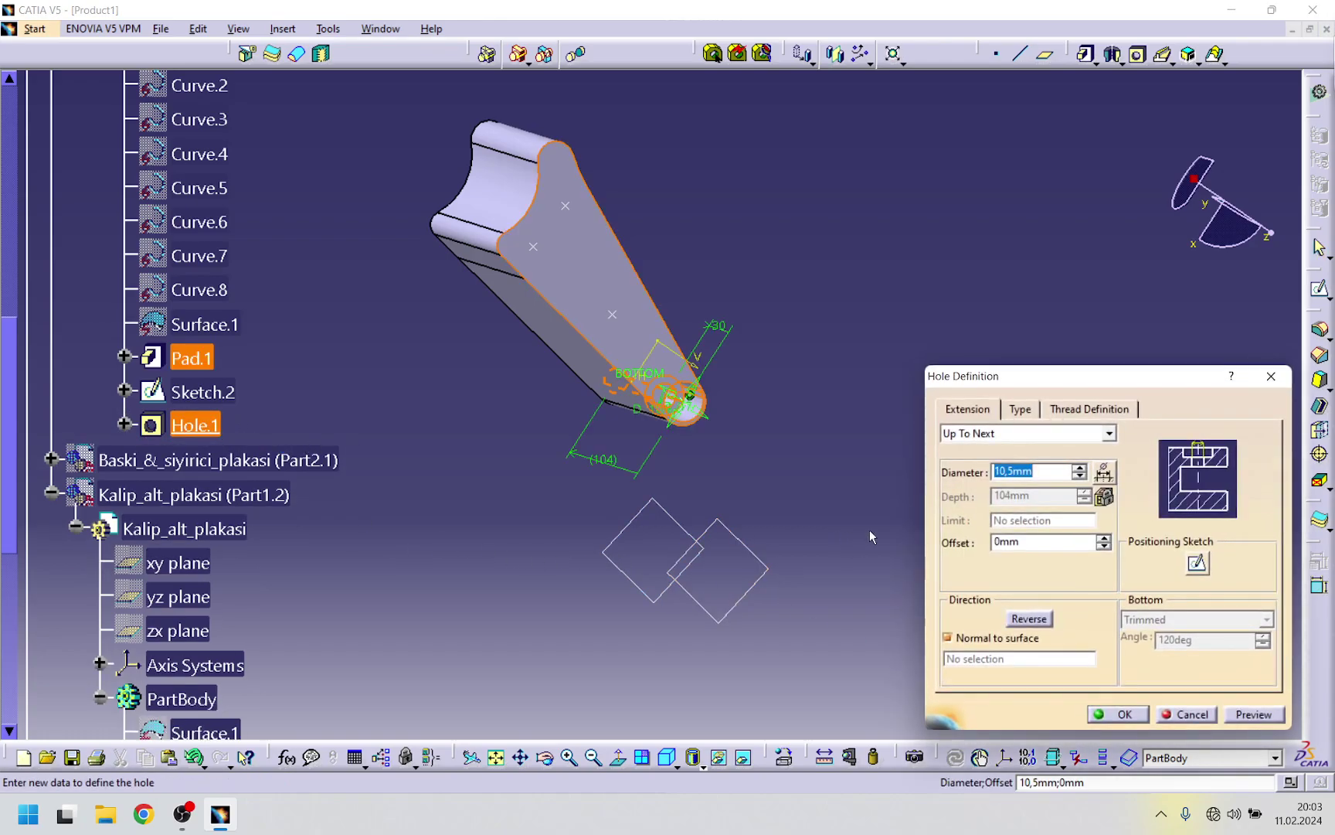
left_click(1021, 409)
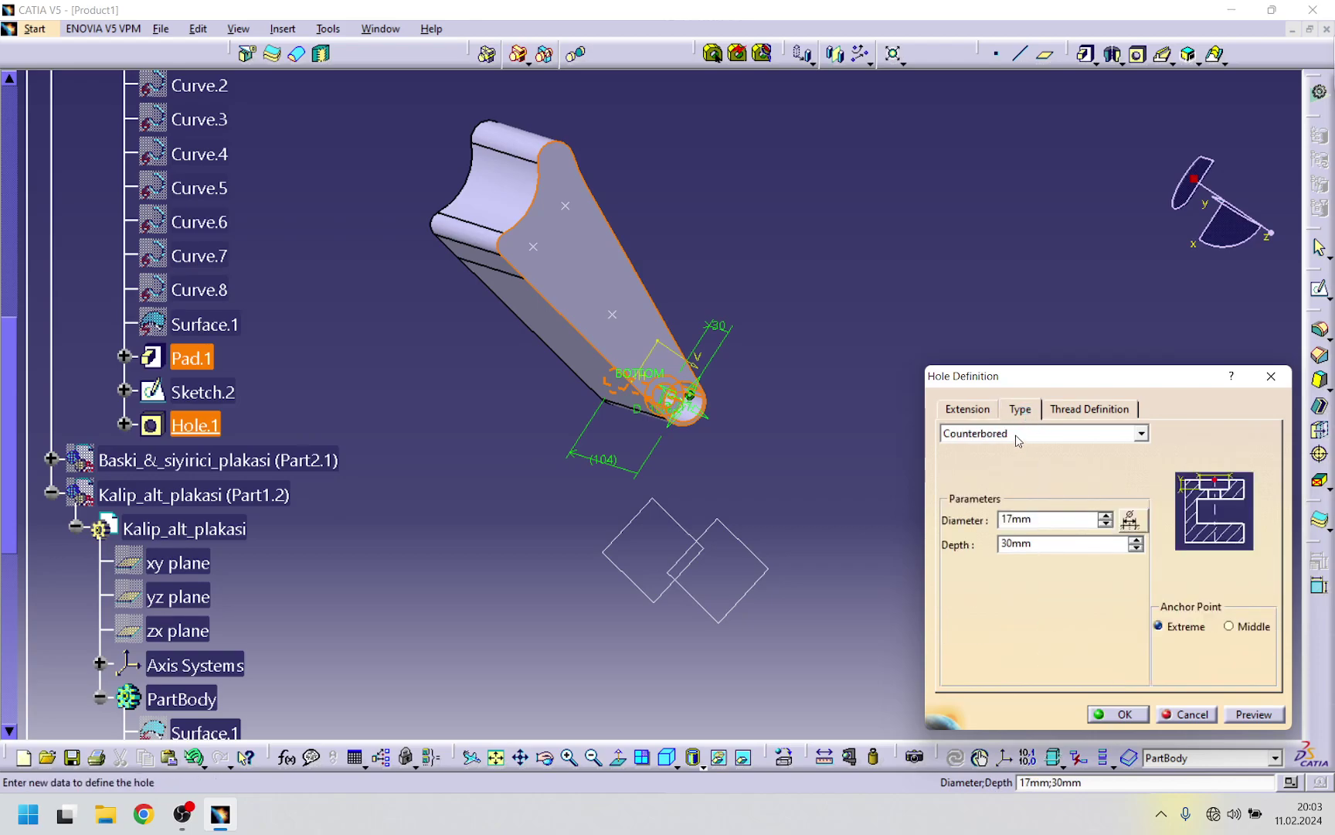
left_click(1018, 437)
left_click(987, 447)
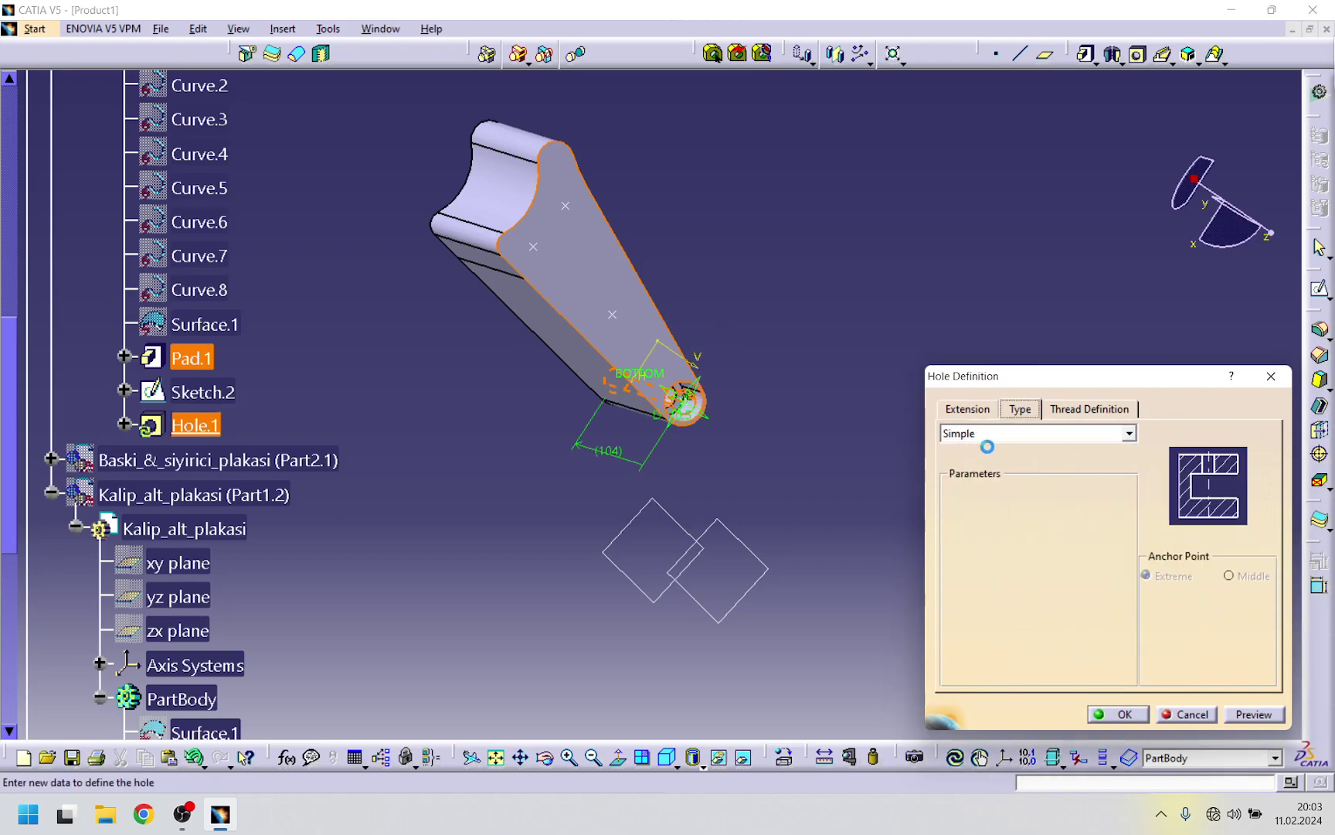
- Make Hole.1 threaded with the Metric Thick Pitch standard and an M10 thread, and apply the hole definition
left_click(1074, 410)
left_click(976, 434)
left_click(1167, 534)
left_click(1101, 564)
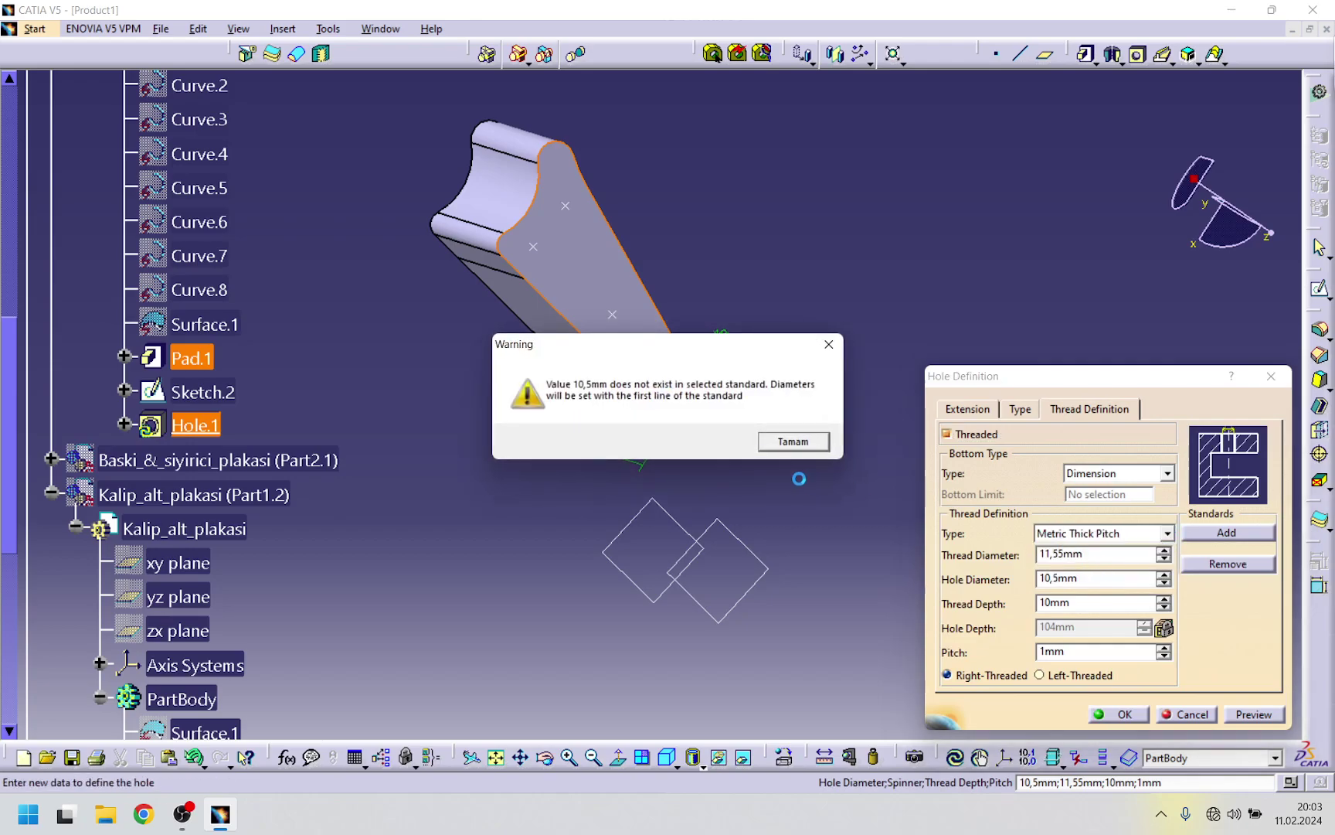
left_click(793, 441)
left_click(1164, 555)
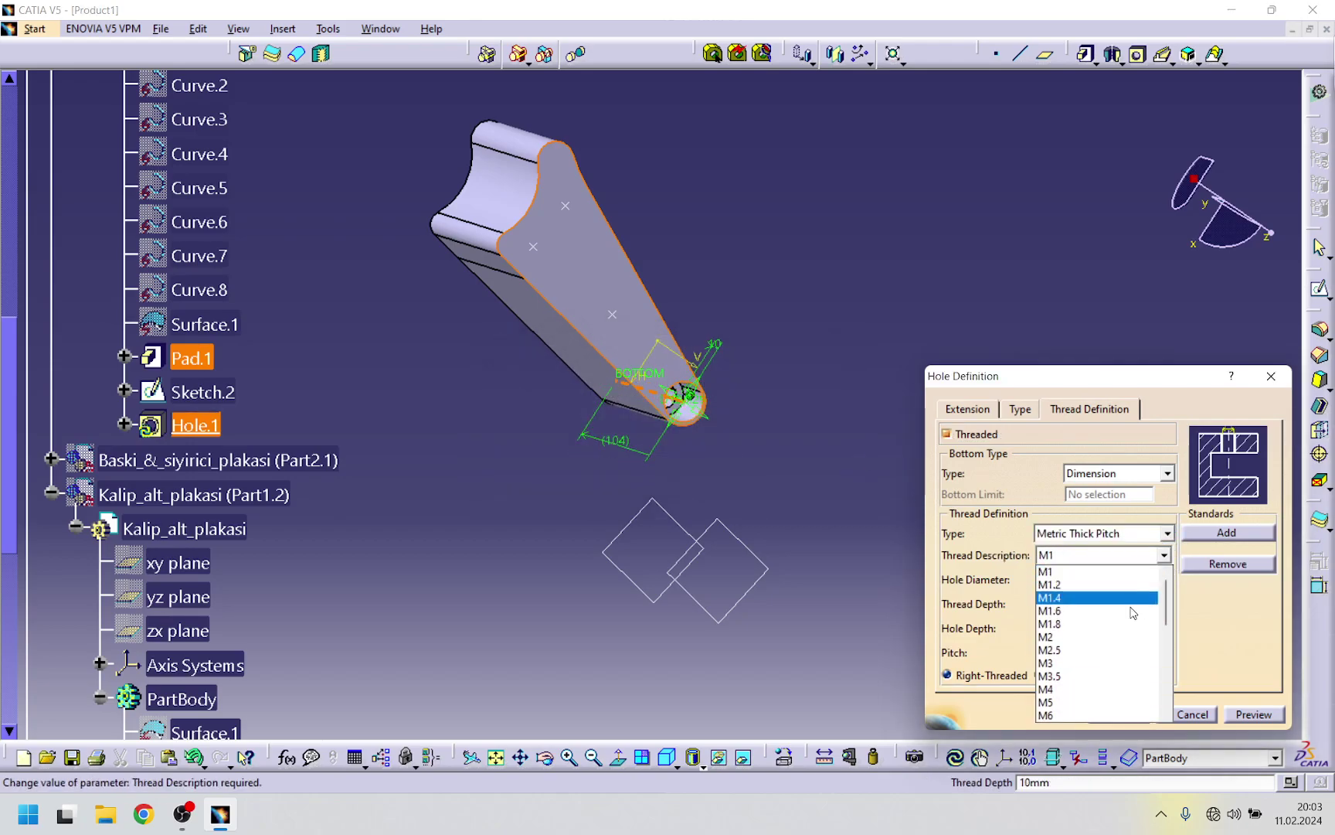
scroll(1078, 669, "down", 2)
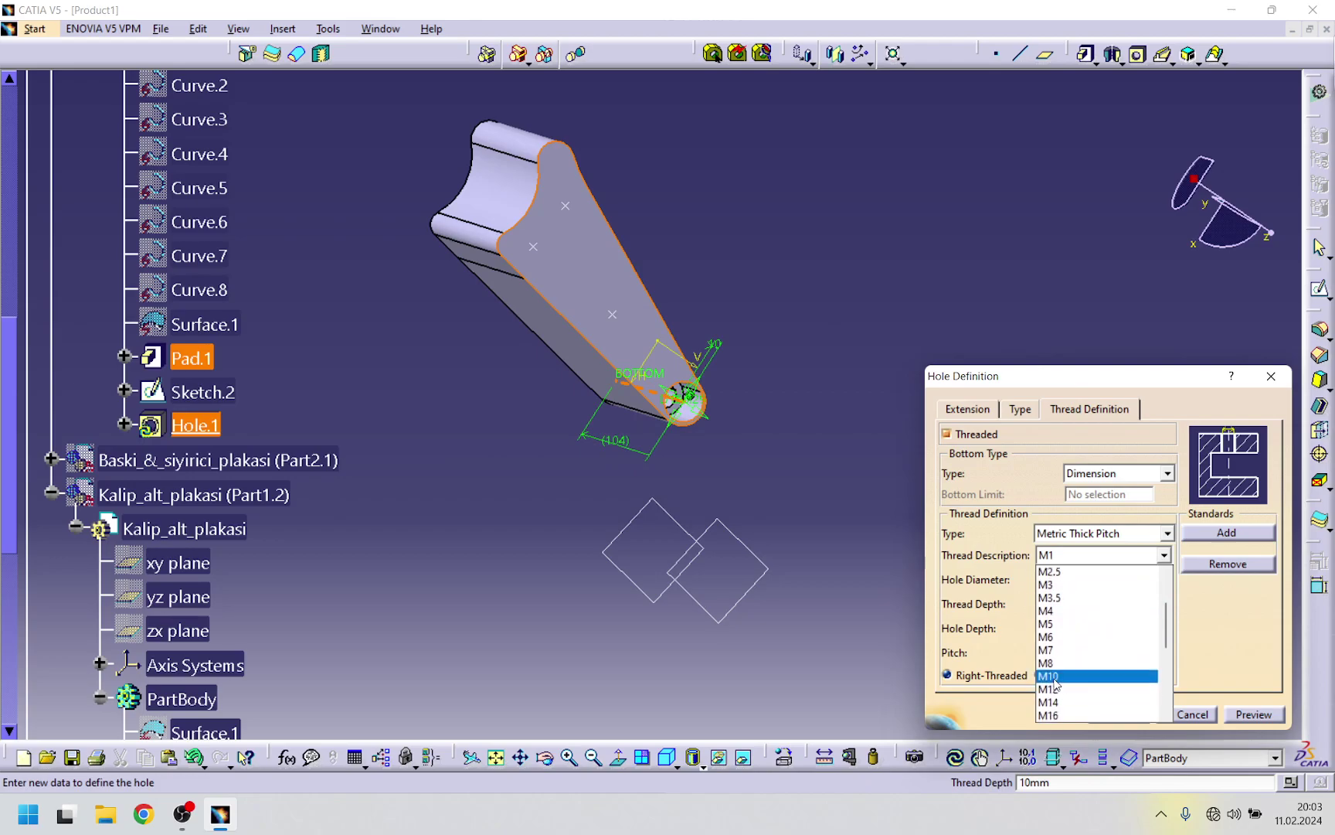
left_click(1054, 679)
left_click(1020, 409)
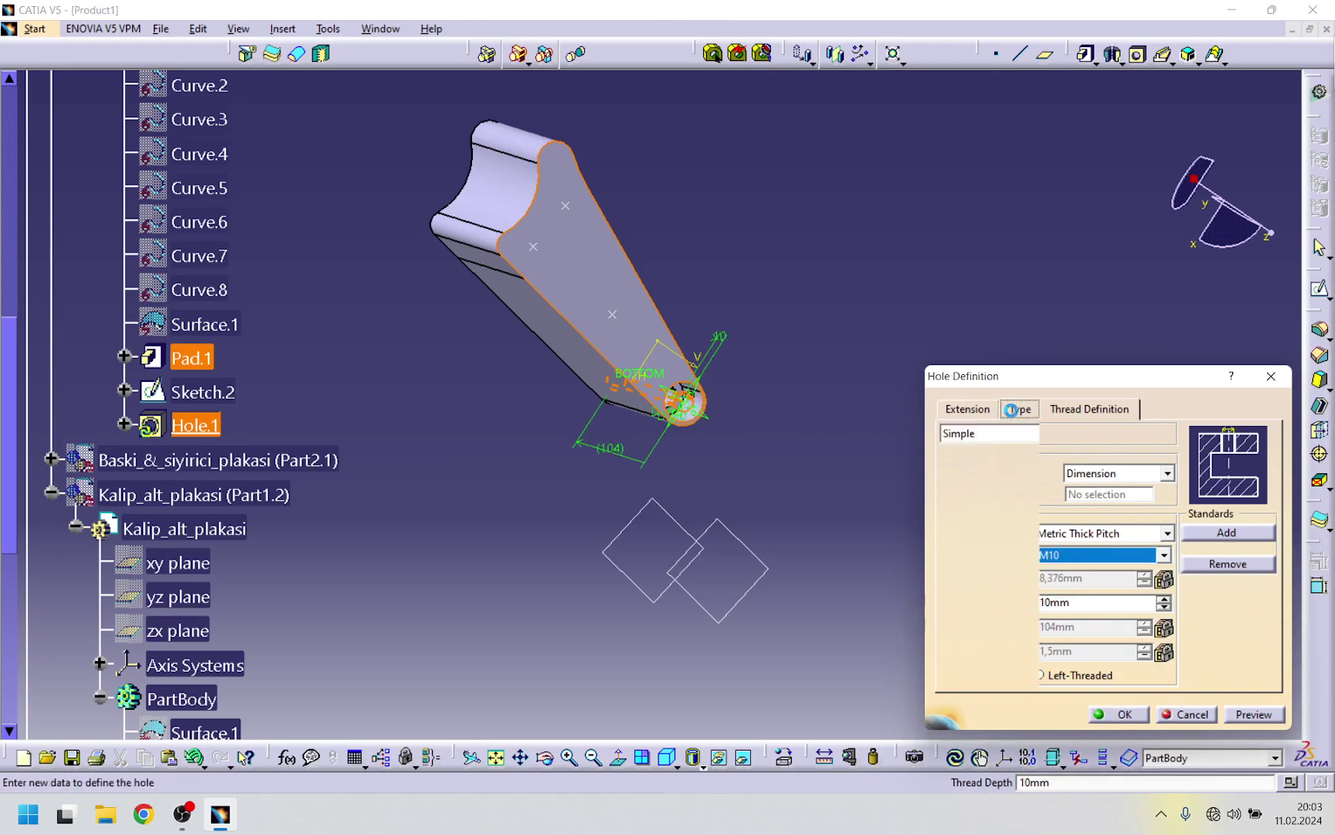
left_click(970, 410)
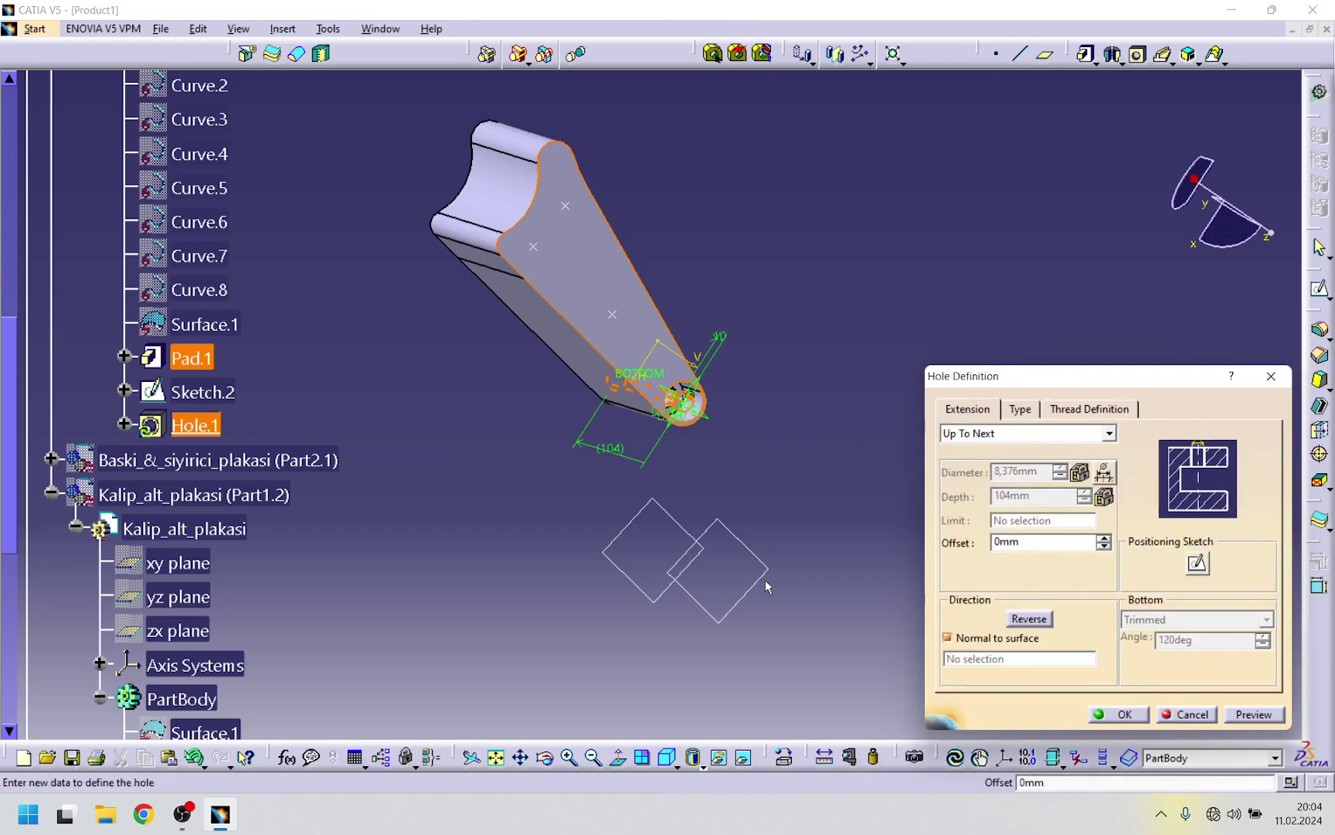
left_click(1246, 714)
left_click(1107, 716)
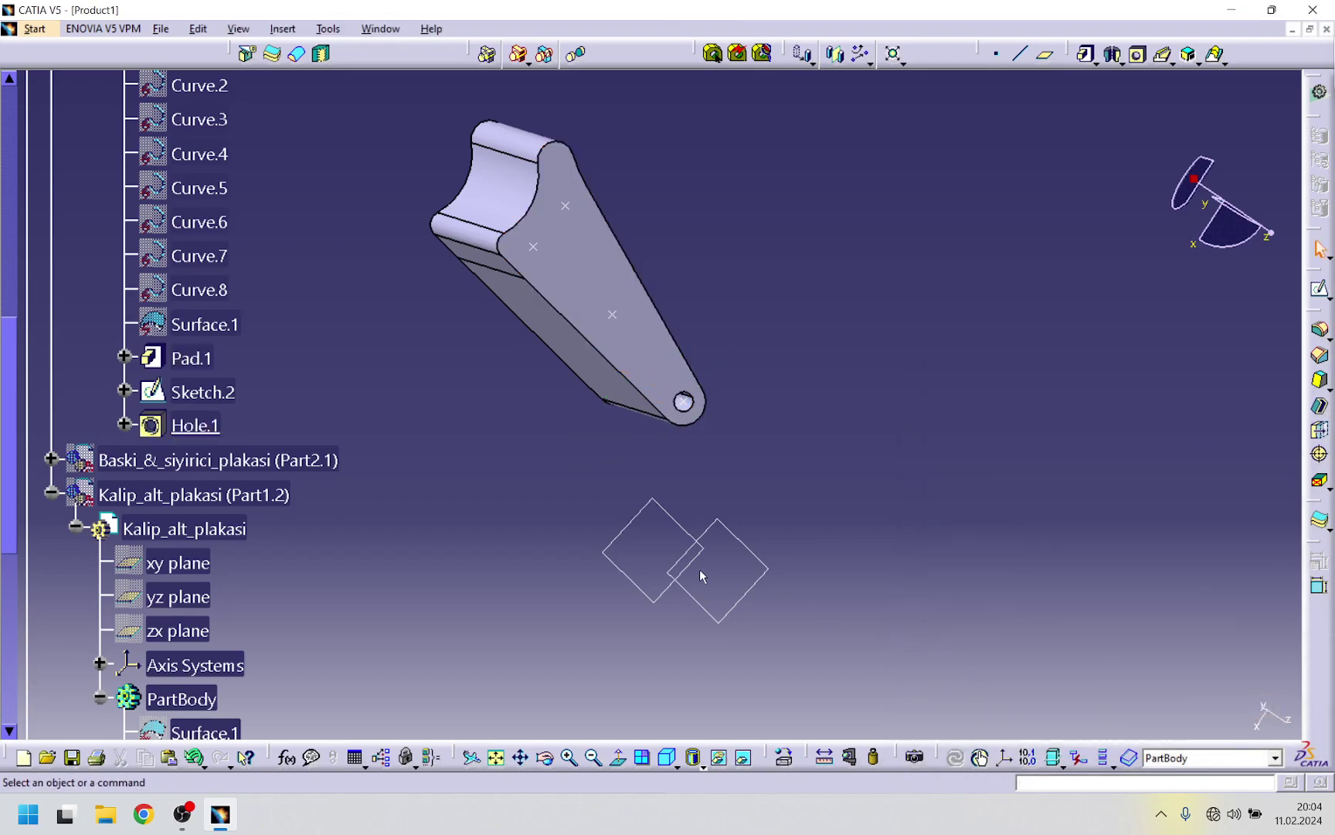
- Edit Hole.1 again, set its extension to Blind and reduce its depth
double_click(195, 425)
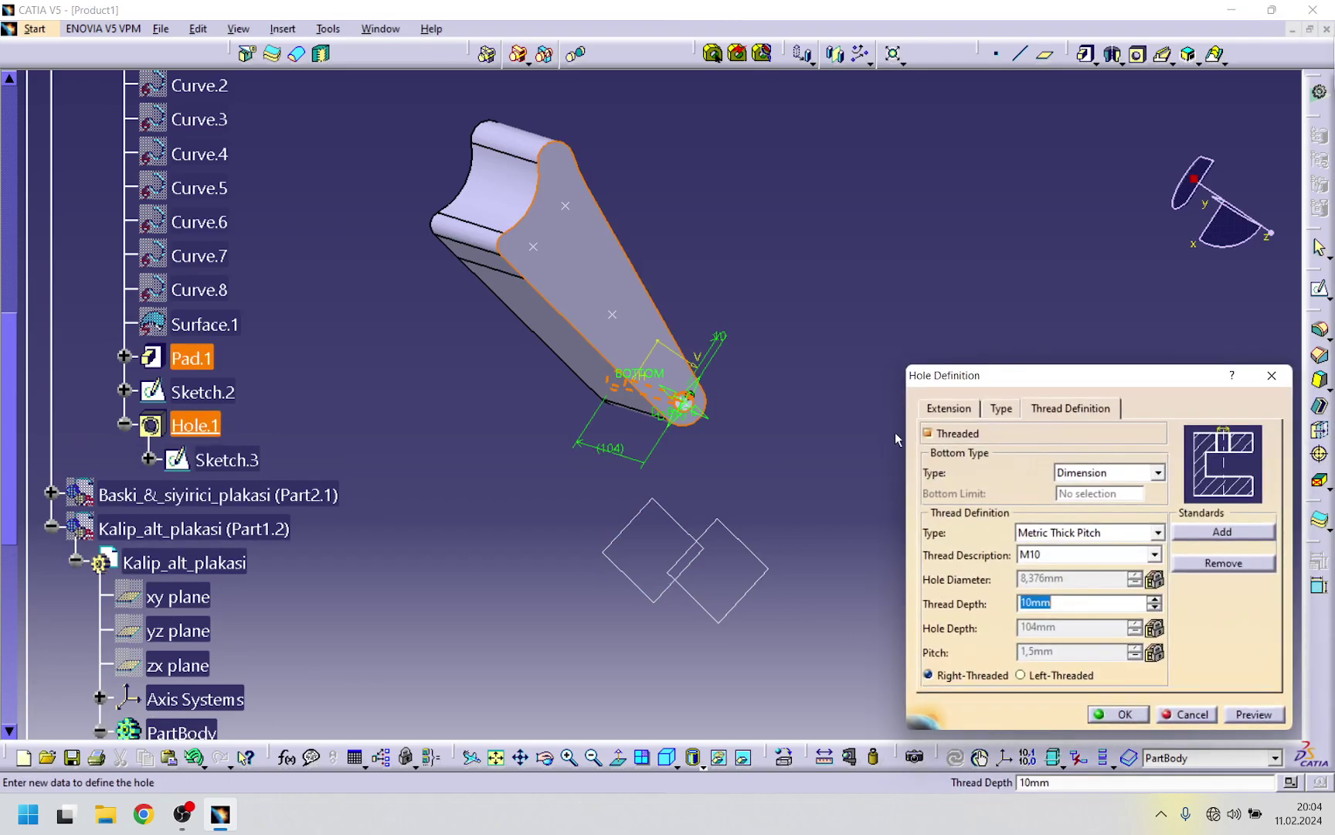
left_click(956, 412)
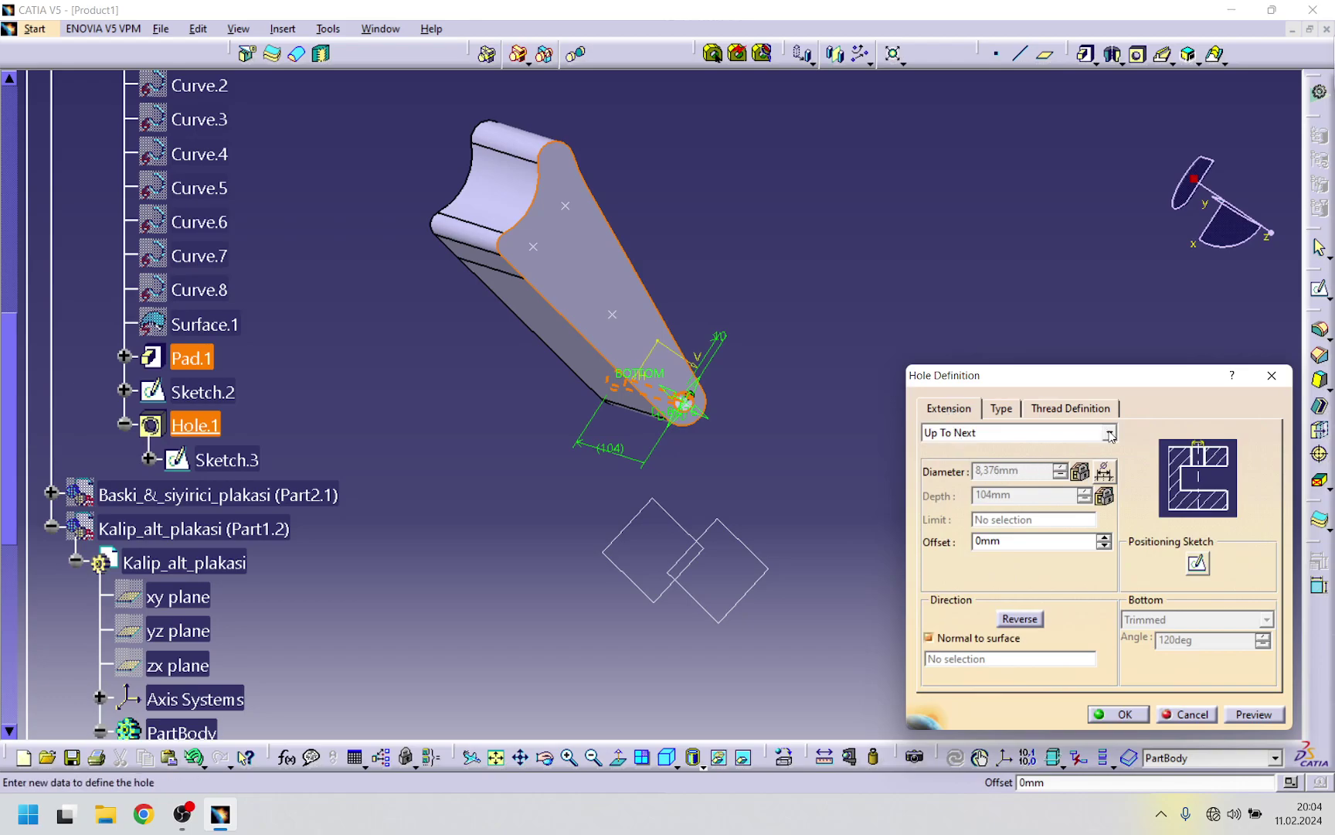
left_click(1110, 434)
left_click(941, 450)
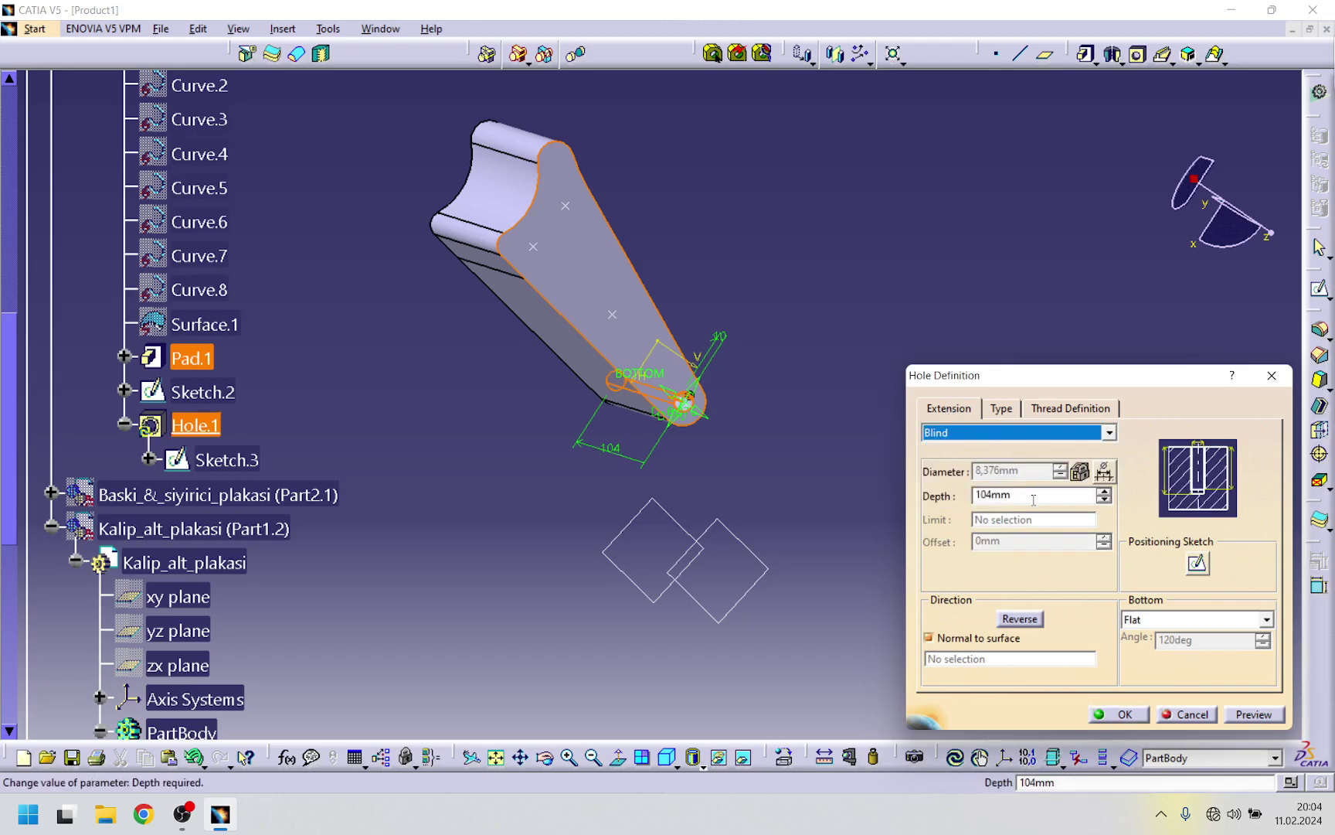
double_click(1034, 500)
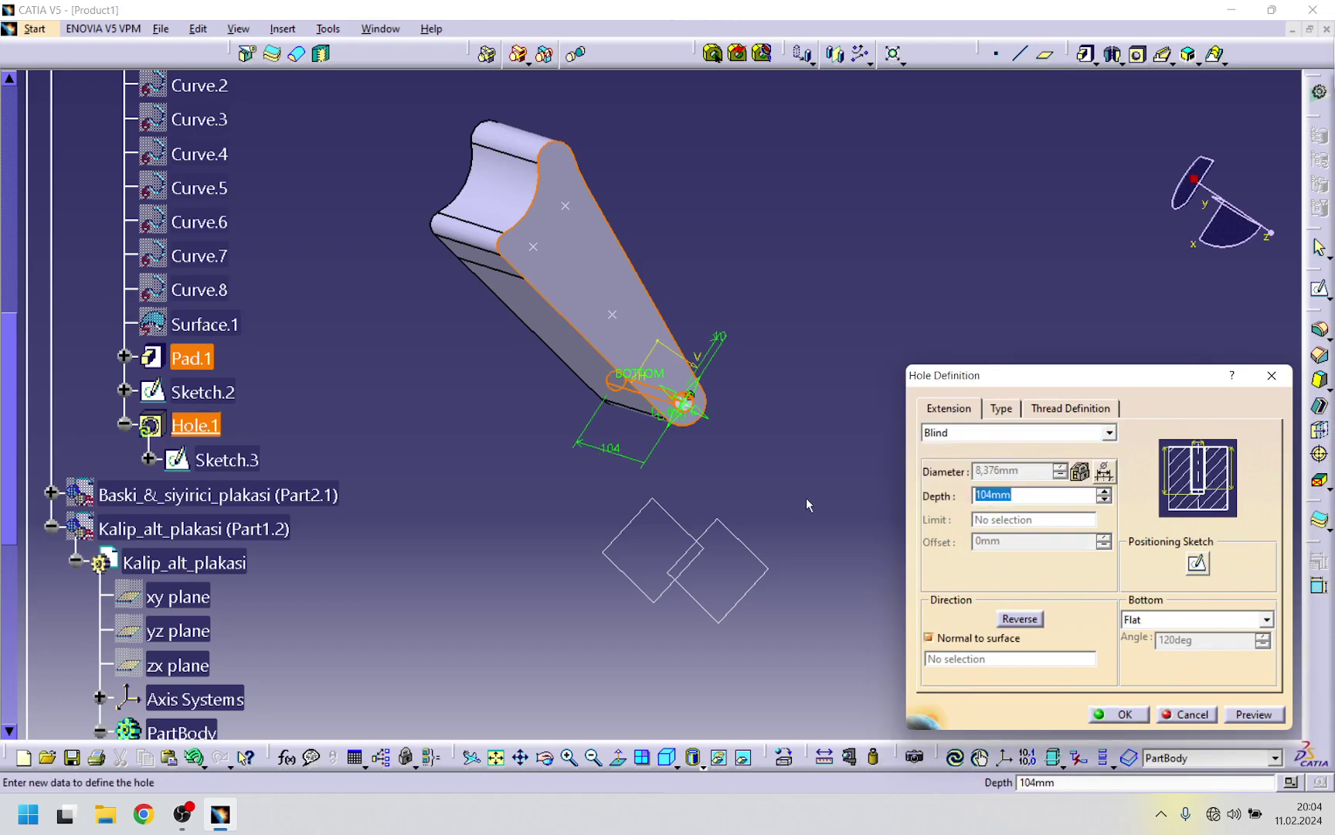
type("2")
left_click(1119, 713)
- Repeat the threaded Hole.1 on the punch at the points of Sketch.2 with a User Pattern
middle_click_drag(640, 490, 357, 582)
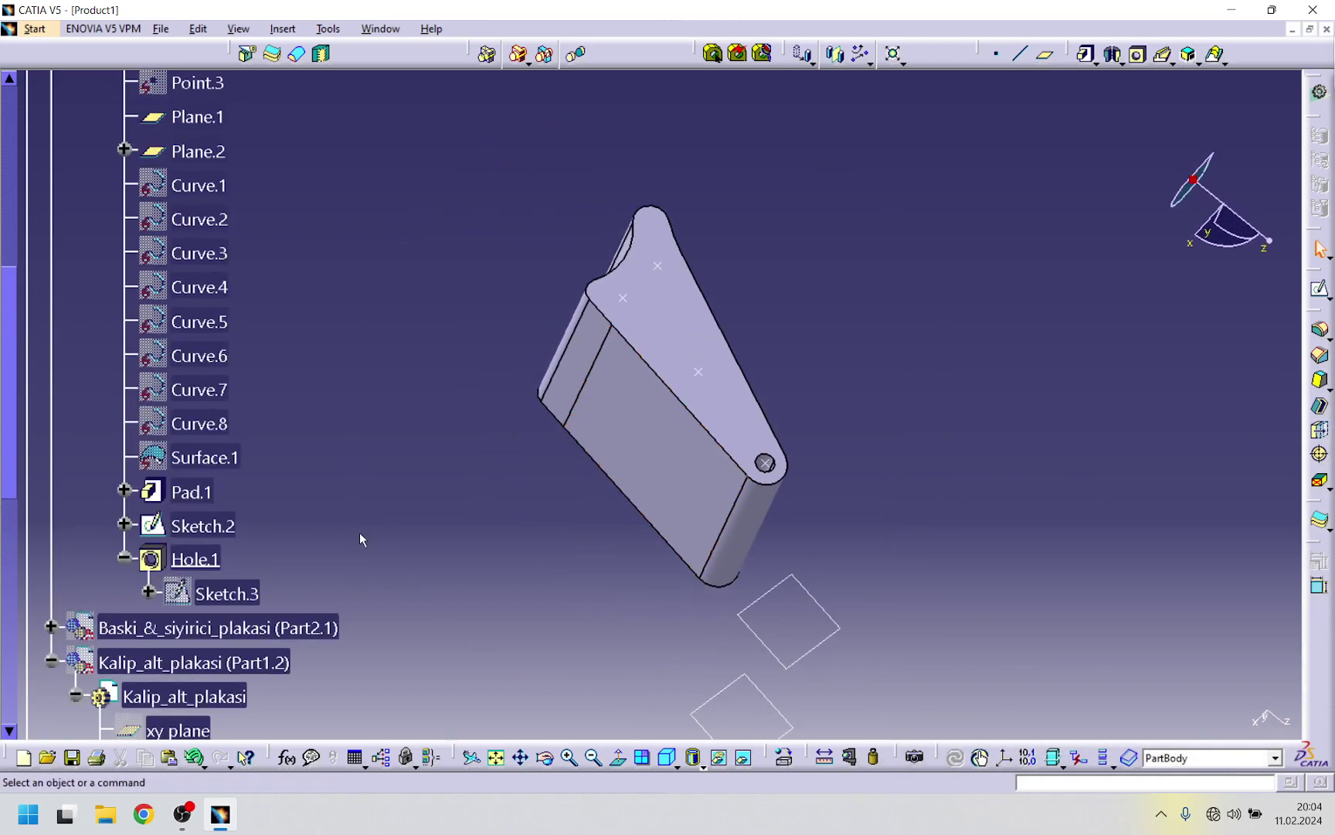
left_click(194, 558)
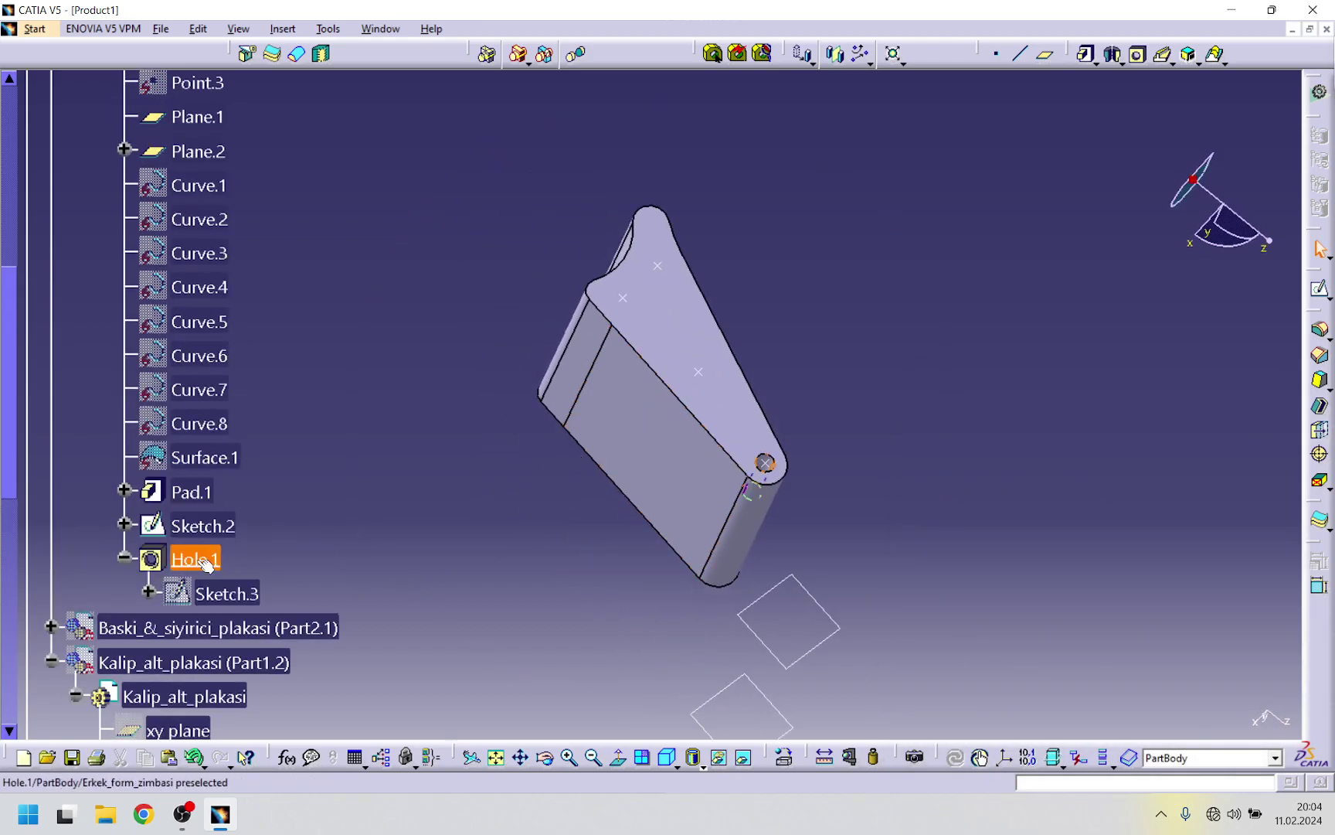
left_click(860, 53)
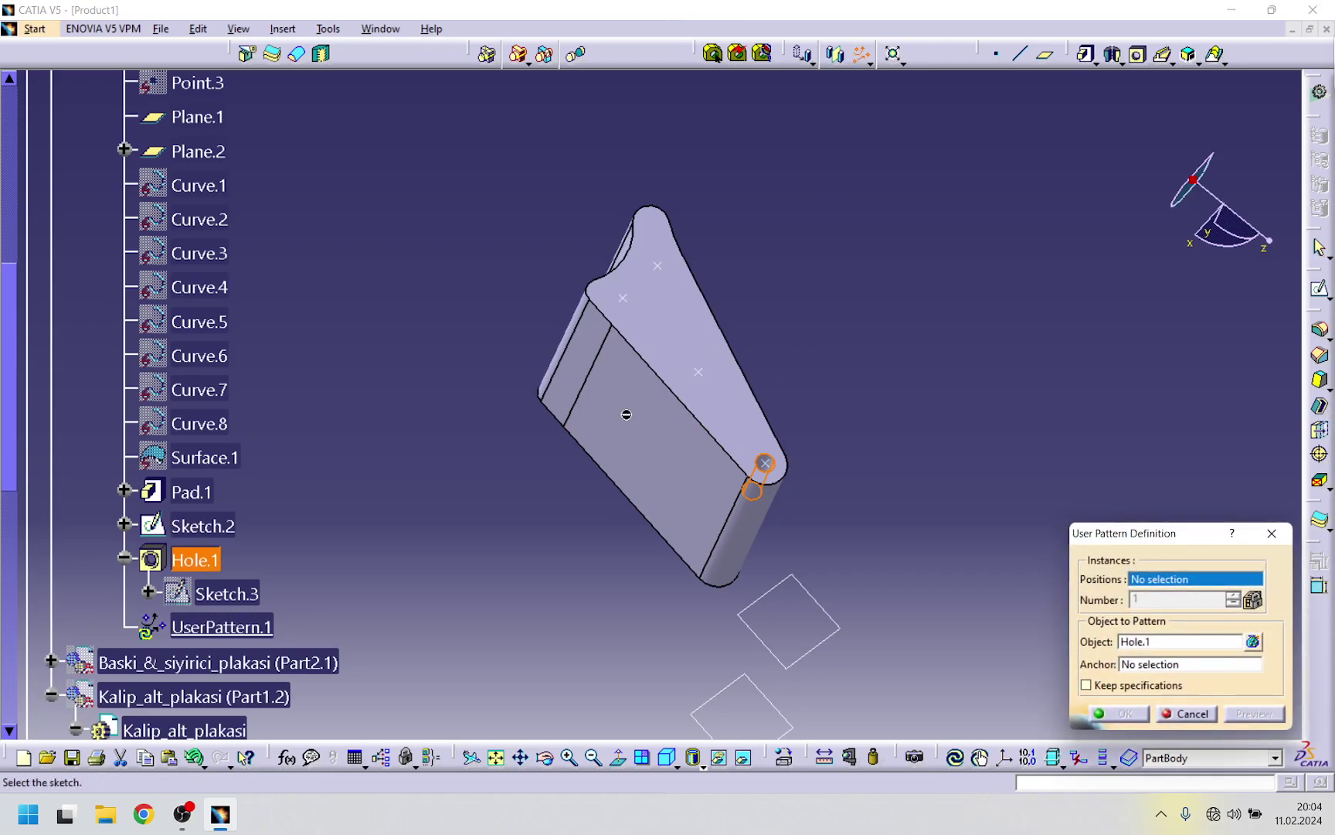
left_click(230, 532)
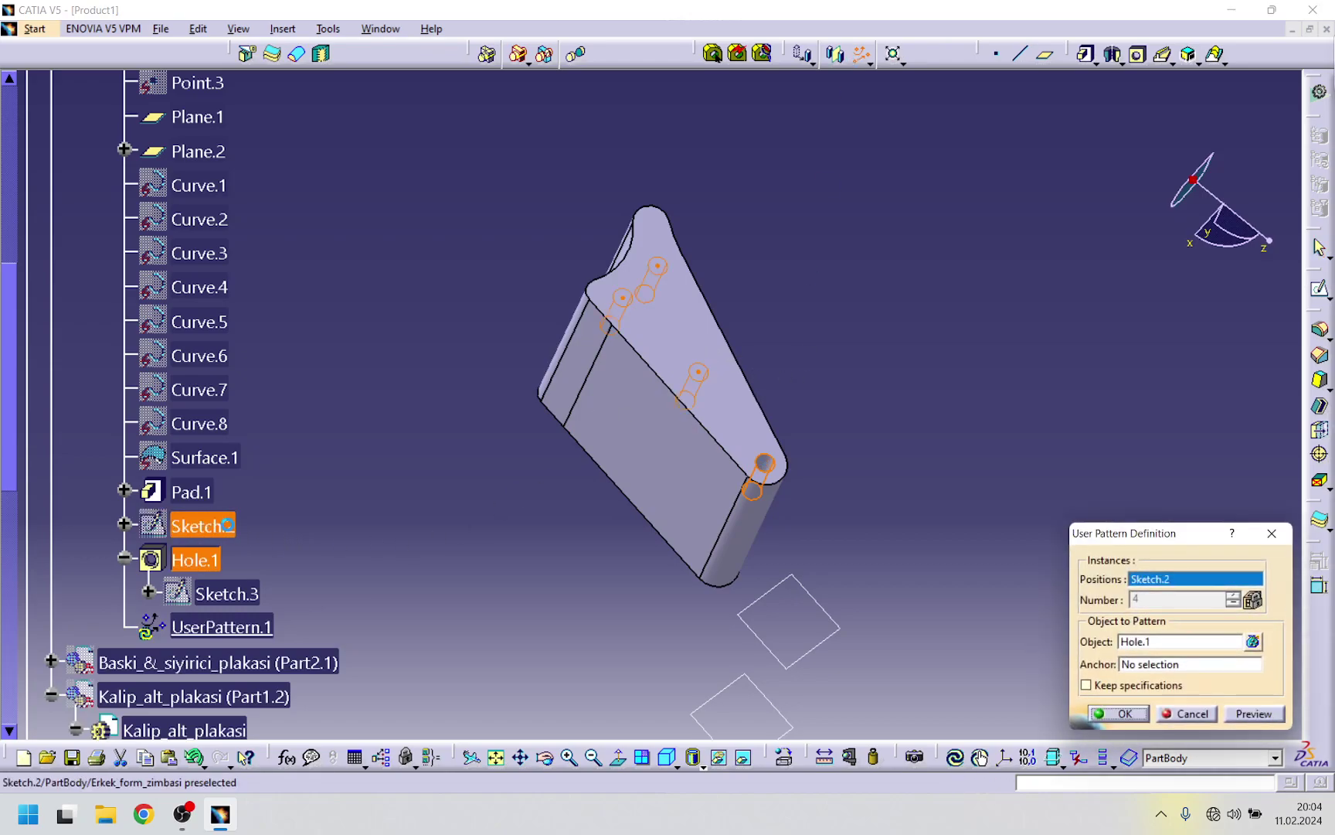
left_click(1118, 713)
- Collapse the Erkek_form_zimbasi and Kalip_alt_plakasi branches in the tree, and show the Baski_&_siyirici_plakasi part
middle_click_drag(504, 341, 494, 503)
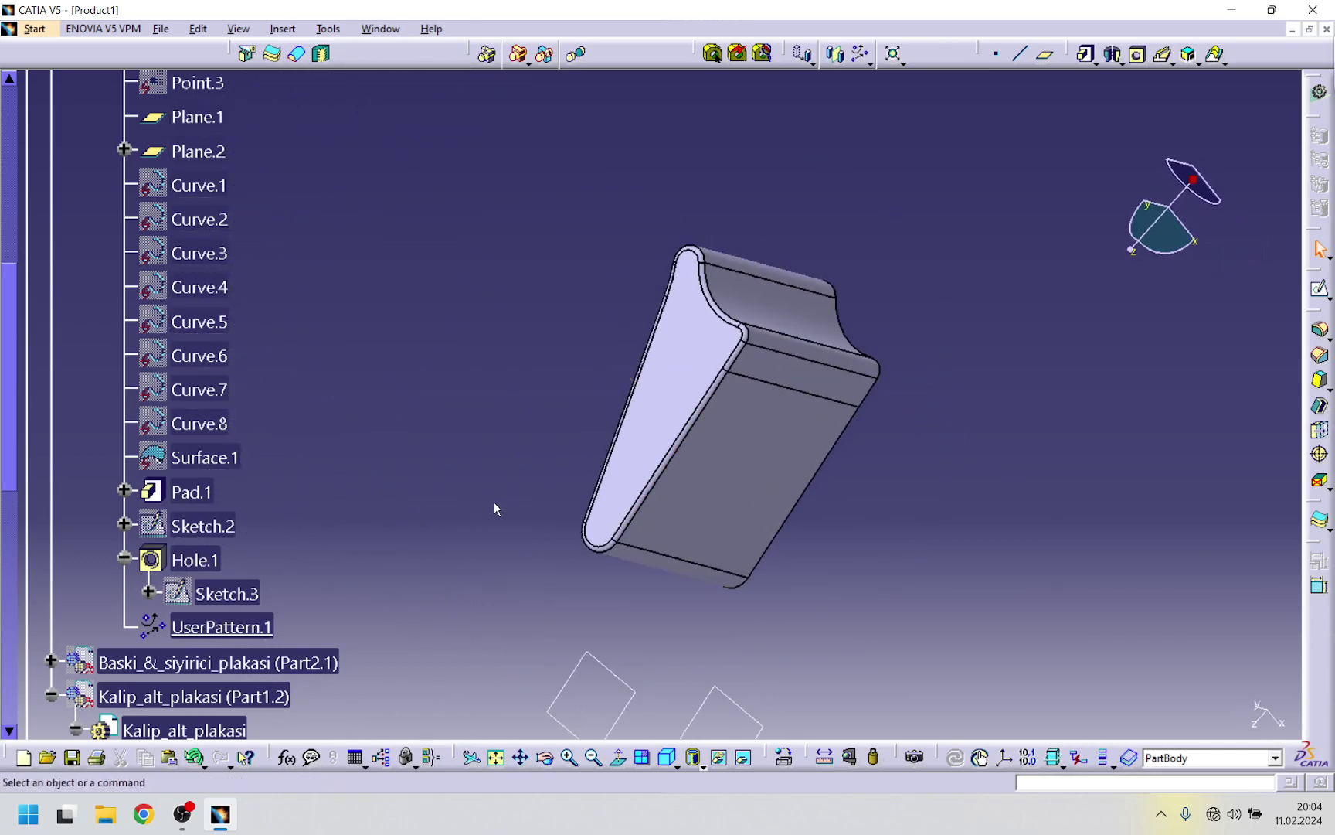
left_click(124, 557)
scroll(309, 384, "up", 3)
scroll(309, 384, "up", 2)
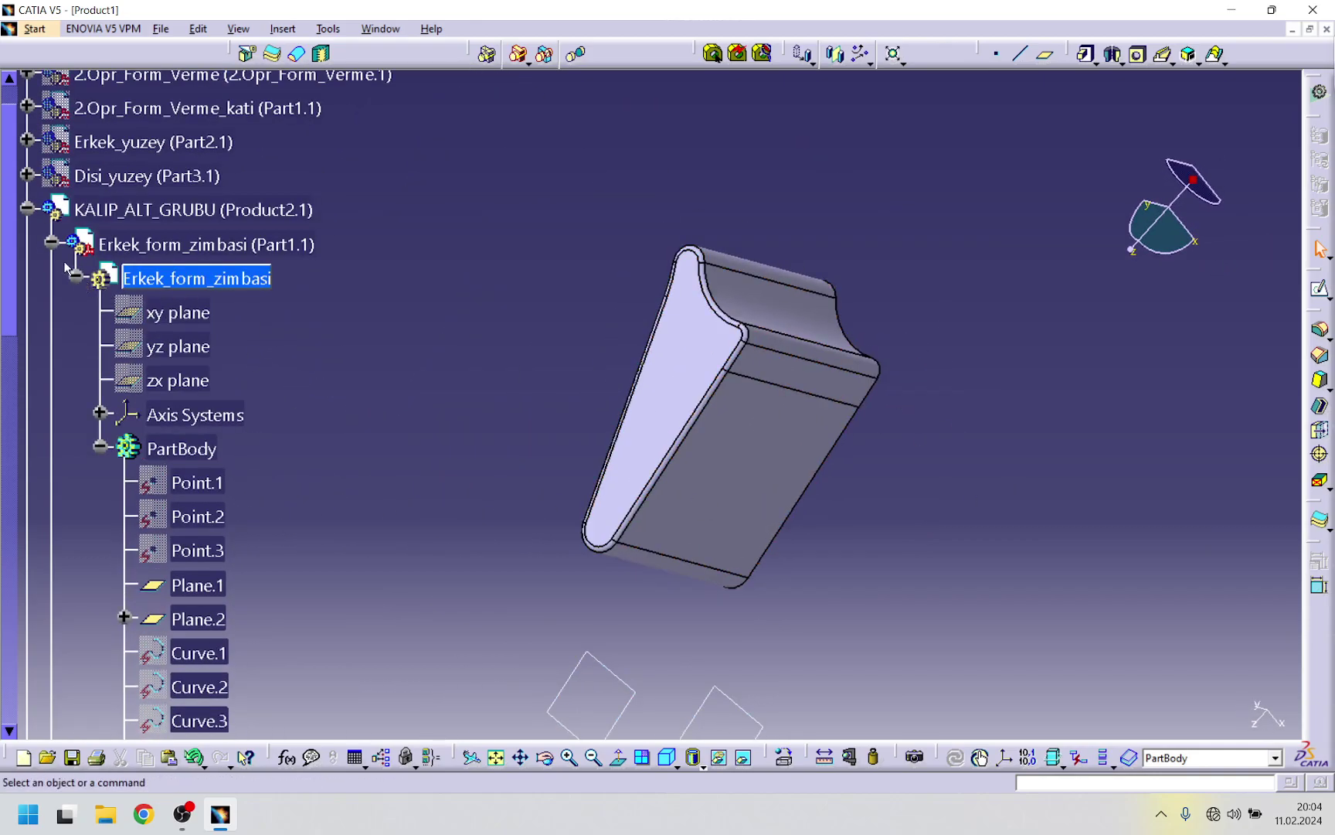
left_click(51, 244)
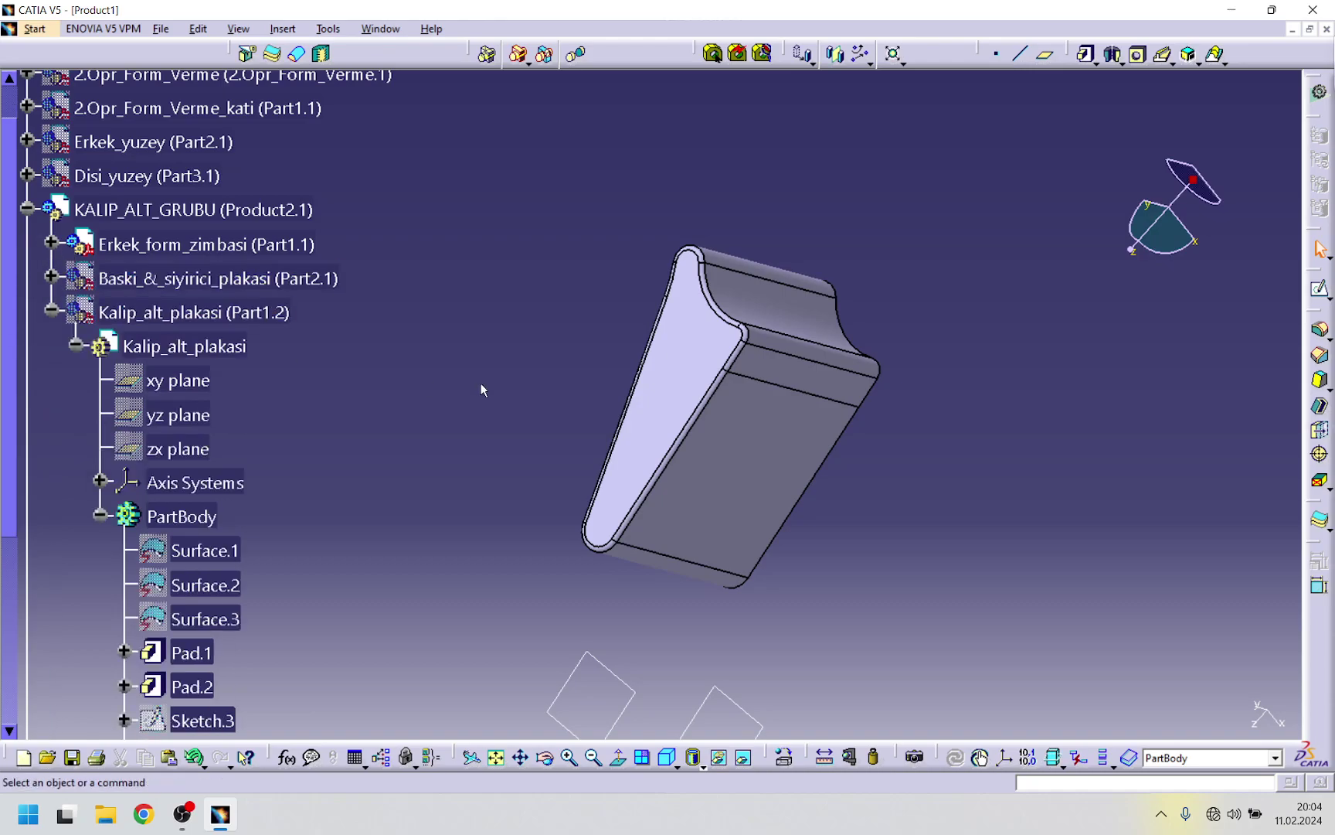
left_click(51, 310)
middle_click_drag(476, 361, 503, 325)
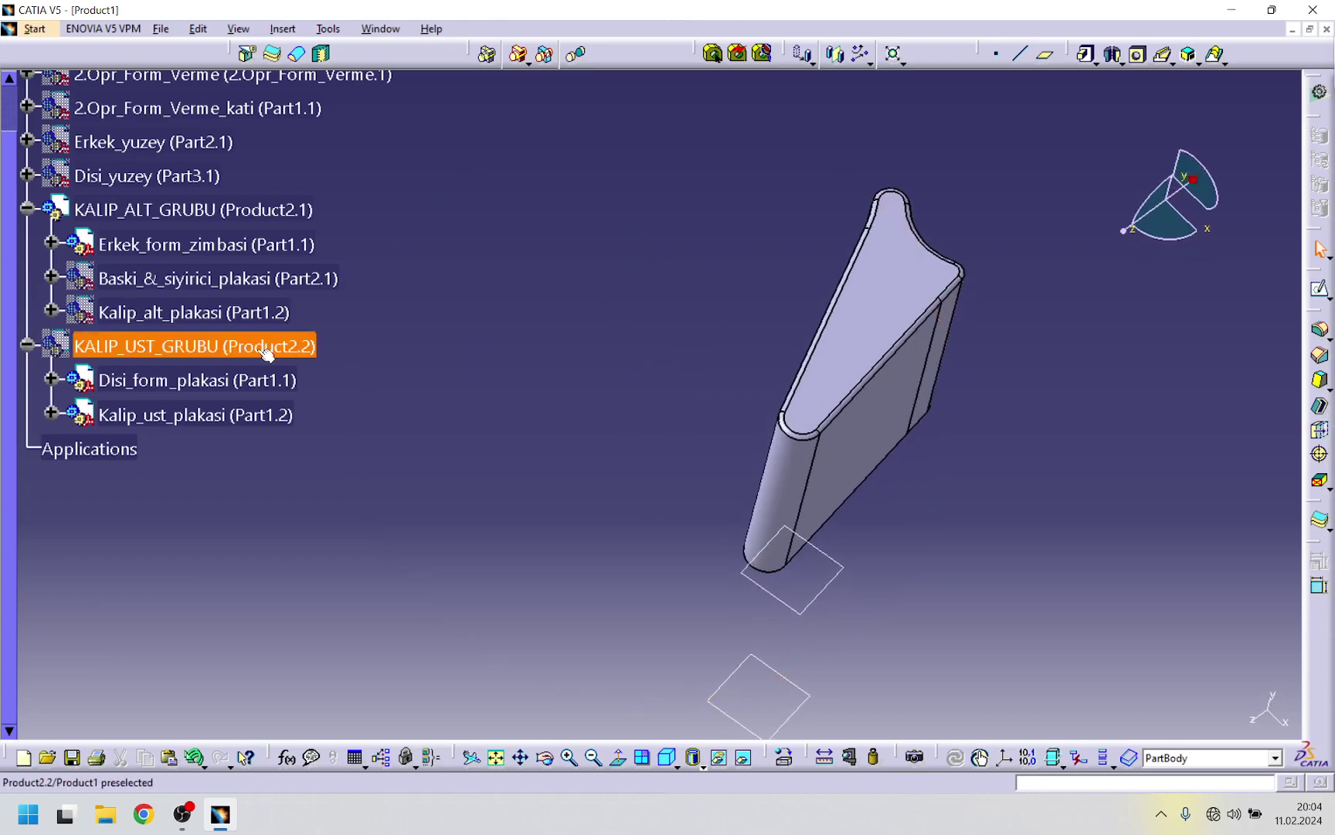
right_click(278, 278)
left_click(334, 325)
middle_click_drag(915, 512, 755, 384)
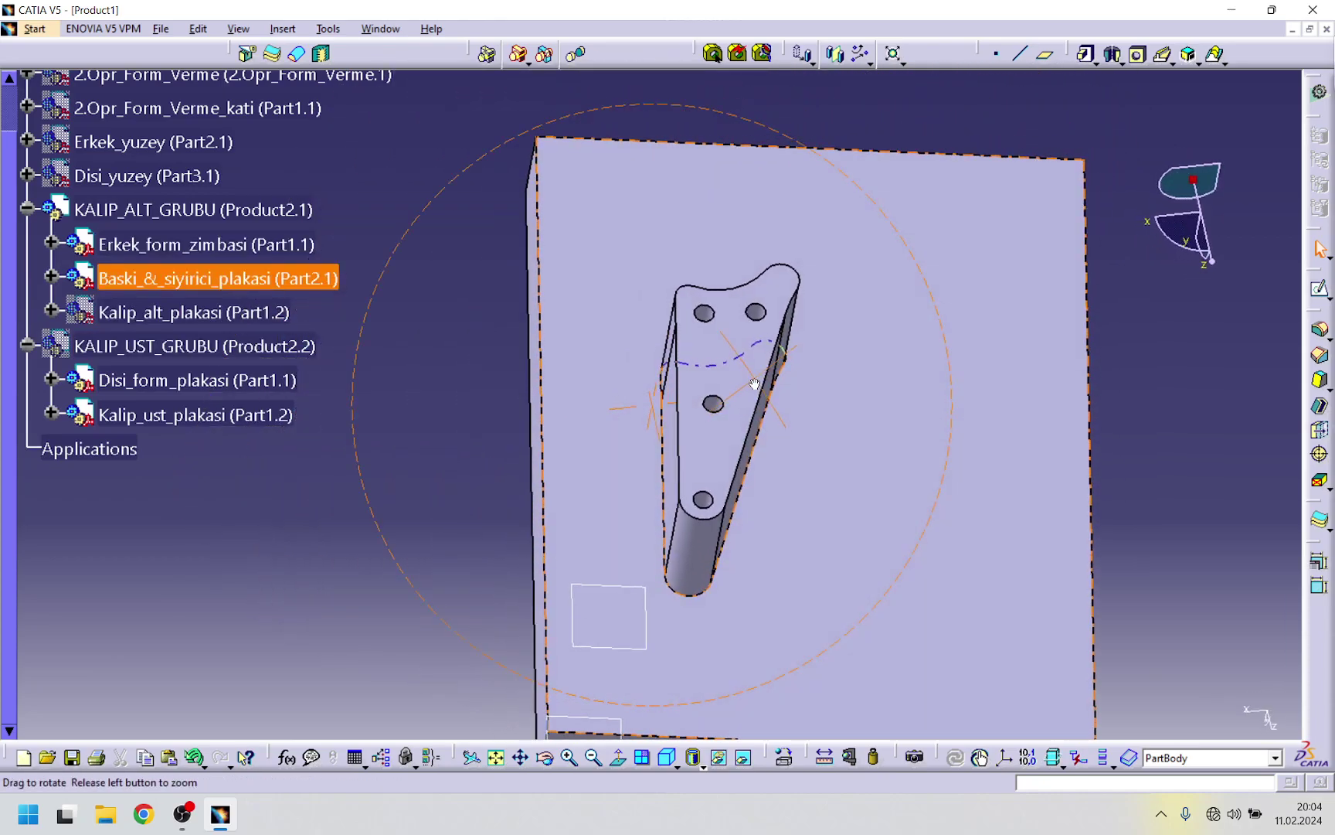
- Activate the Baski_&_siyirici_plakasi part, define its PartBody as the in-work object and expand its list of features
left_click(263, 246)
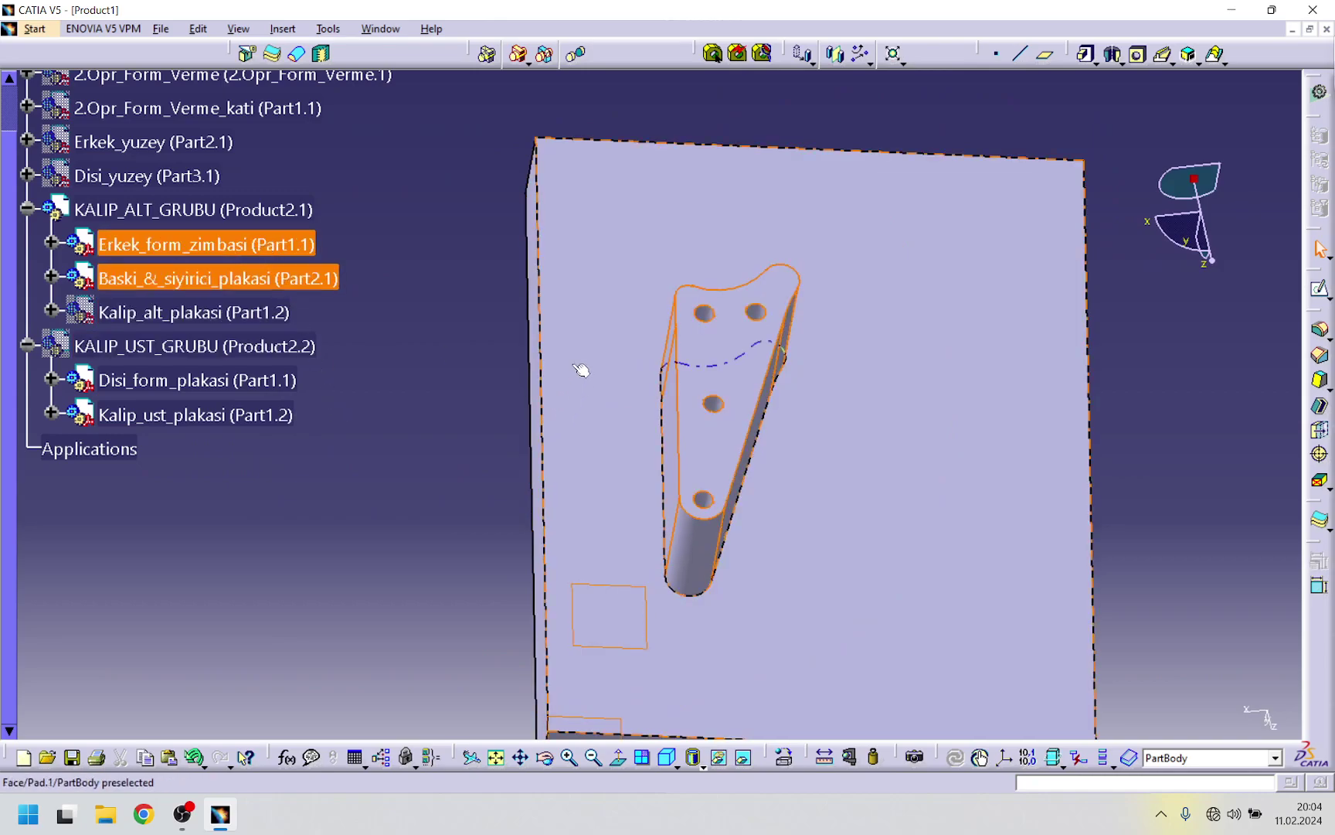
left_click(382, 352)
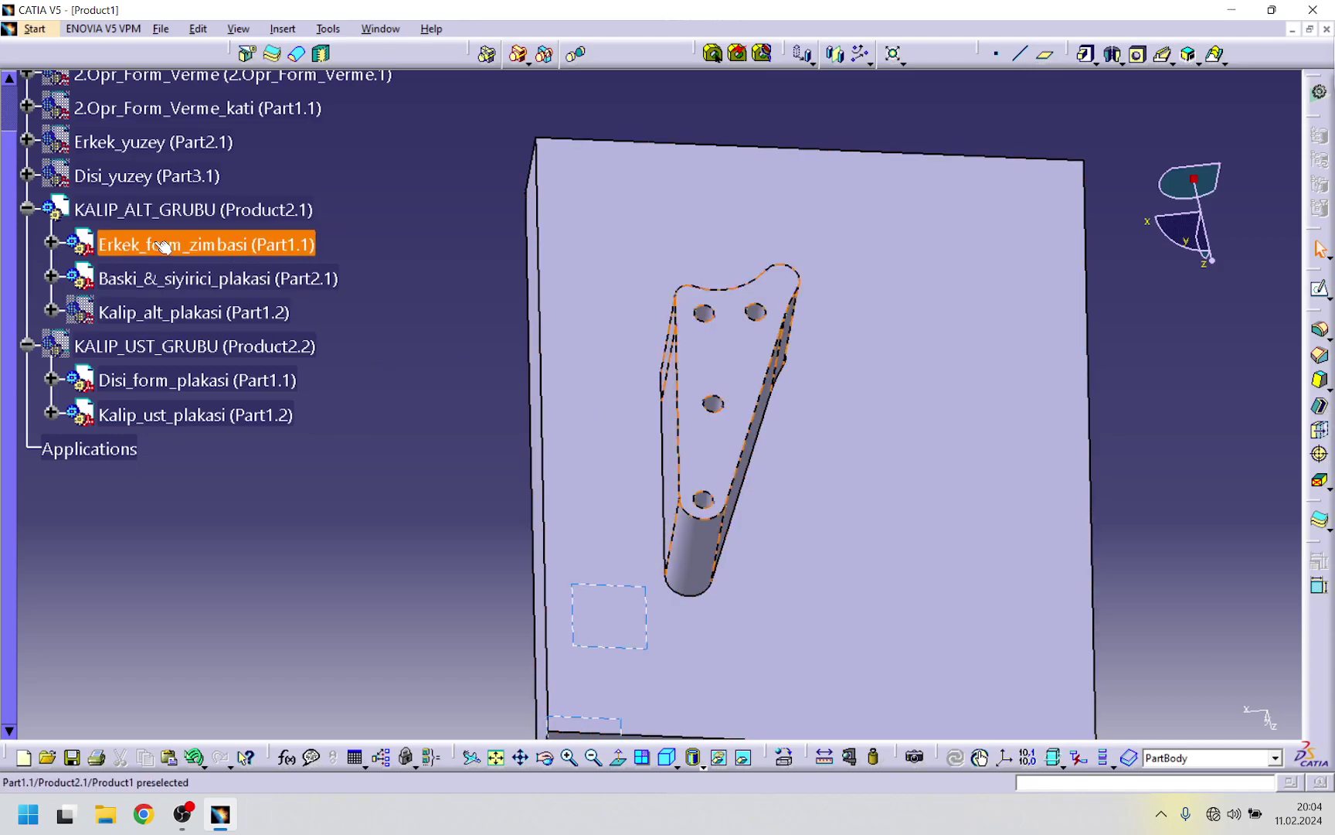
left_click(162, 280)
double_click(77, 280)
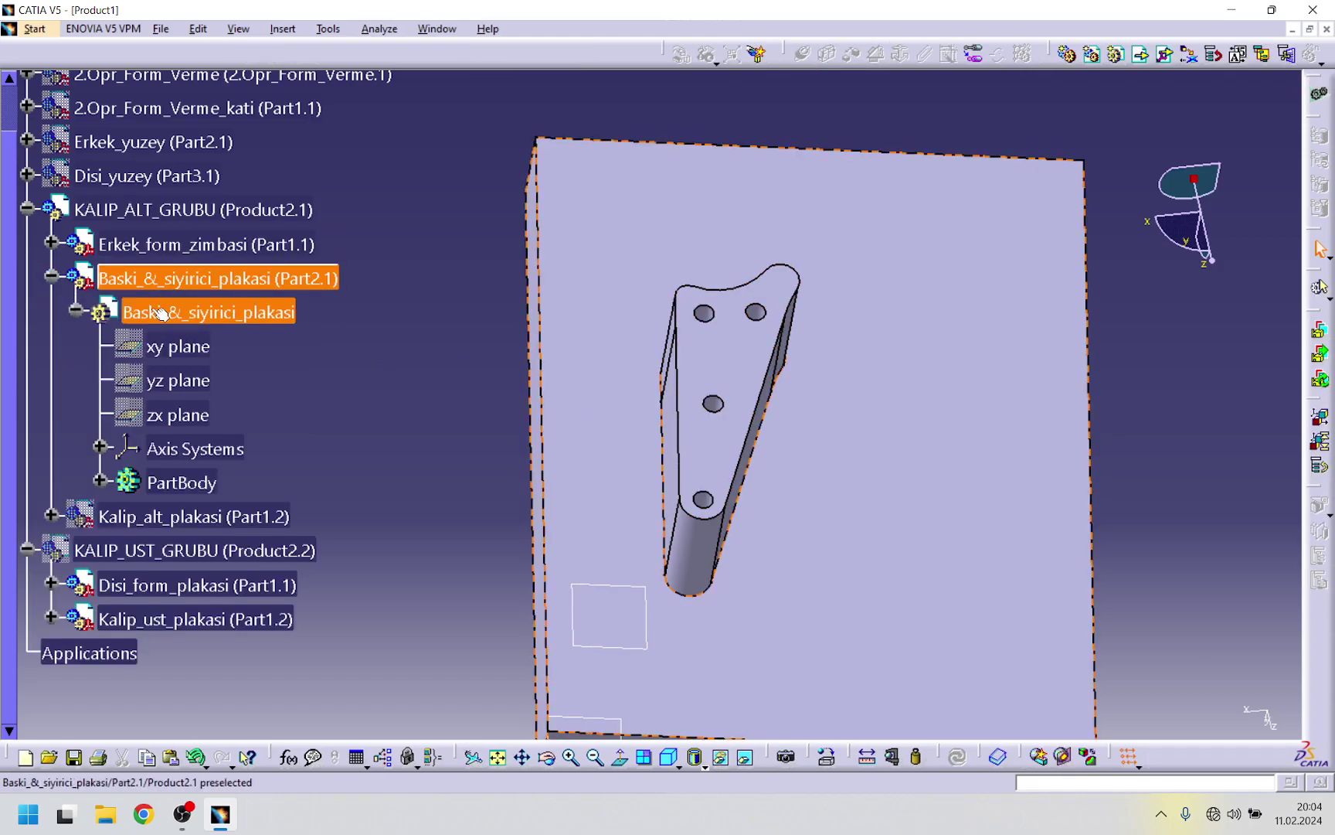
right_click(177, 485)
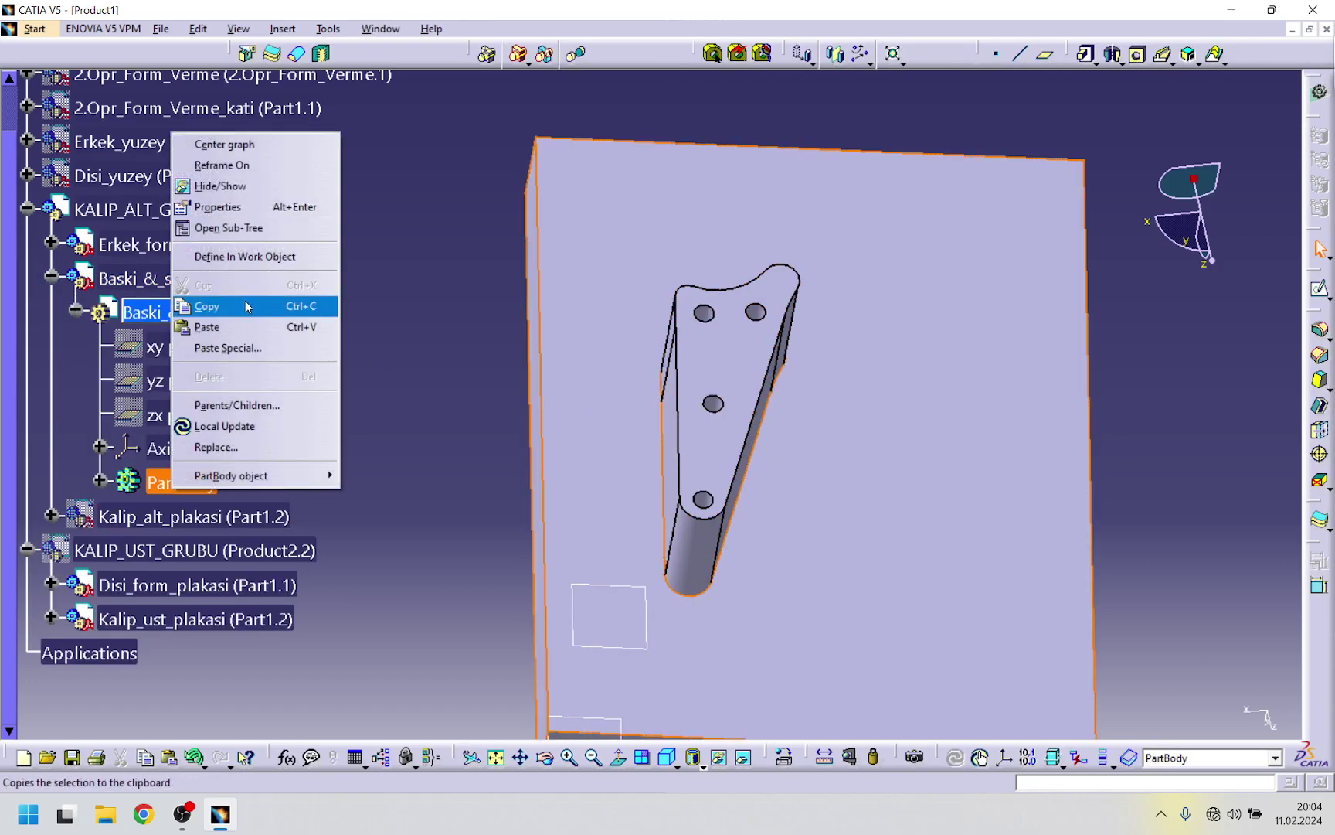
left_click(232, 257)
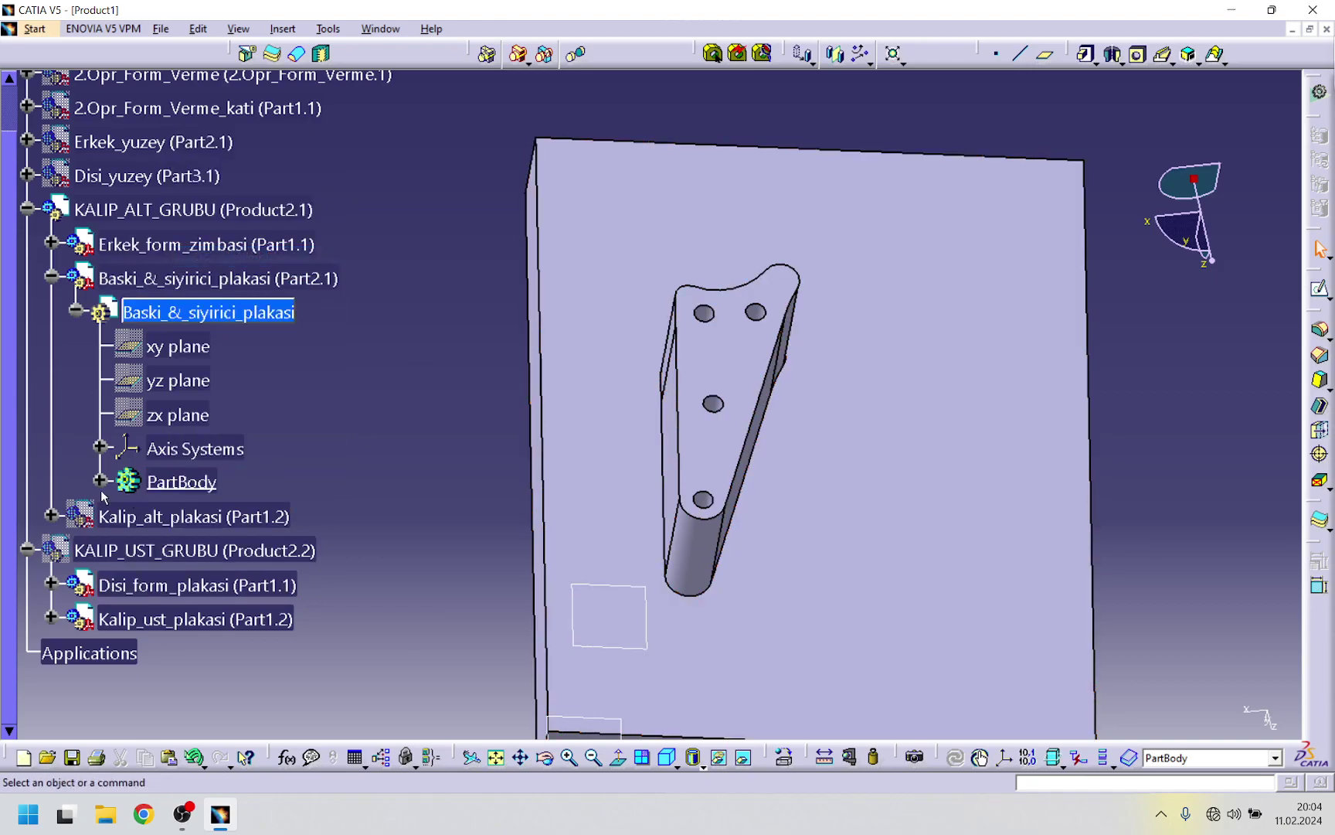
left_click(100, 481)
left_click(99, 417)
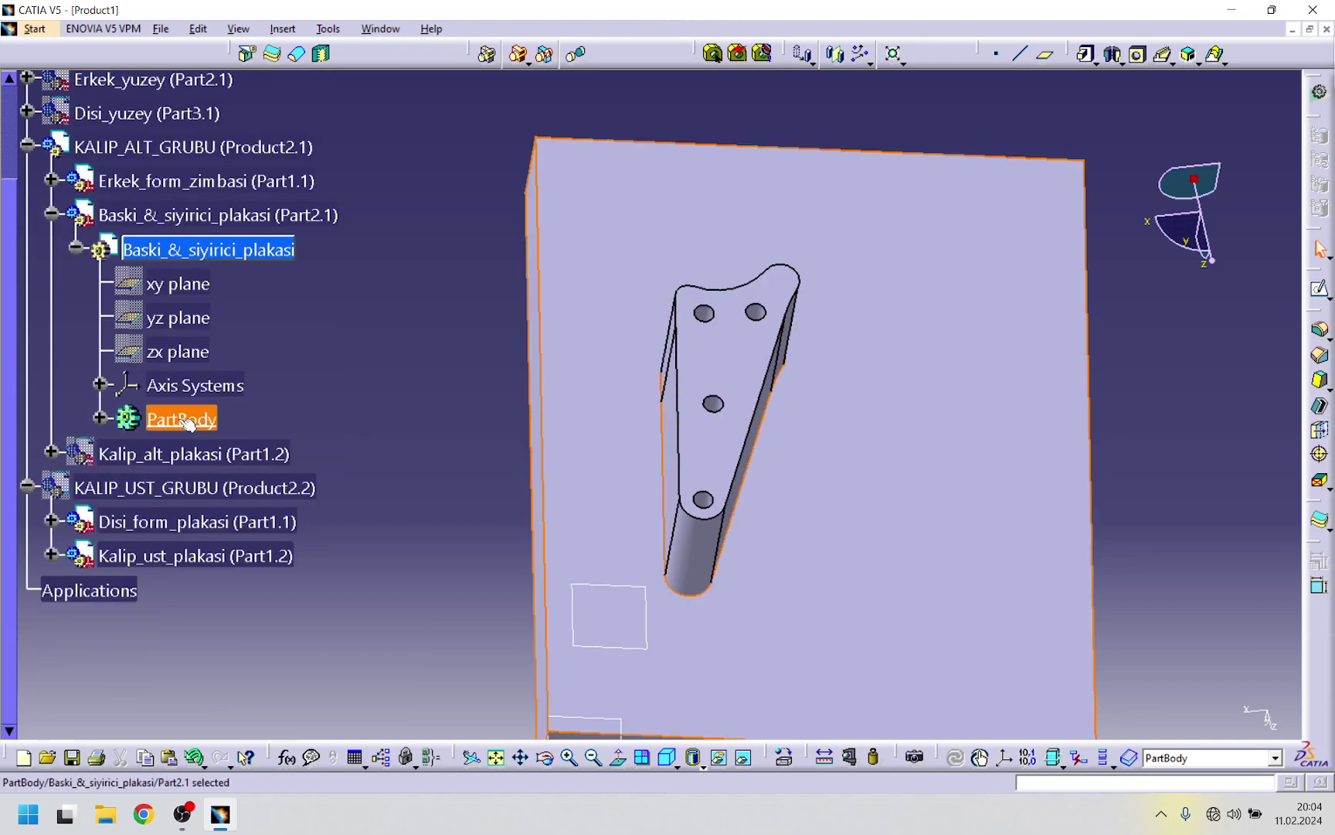
left_click(98, 418)
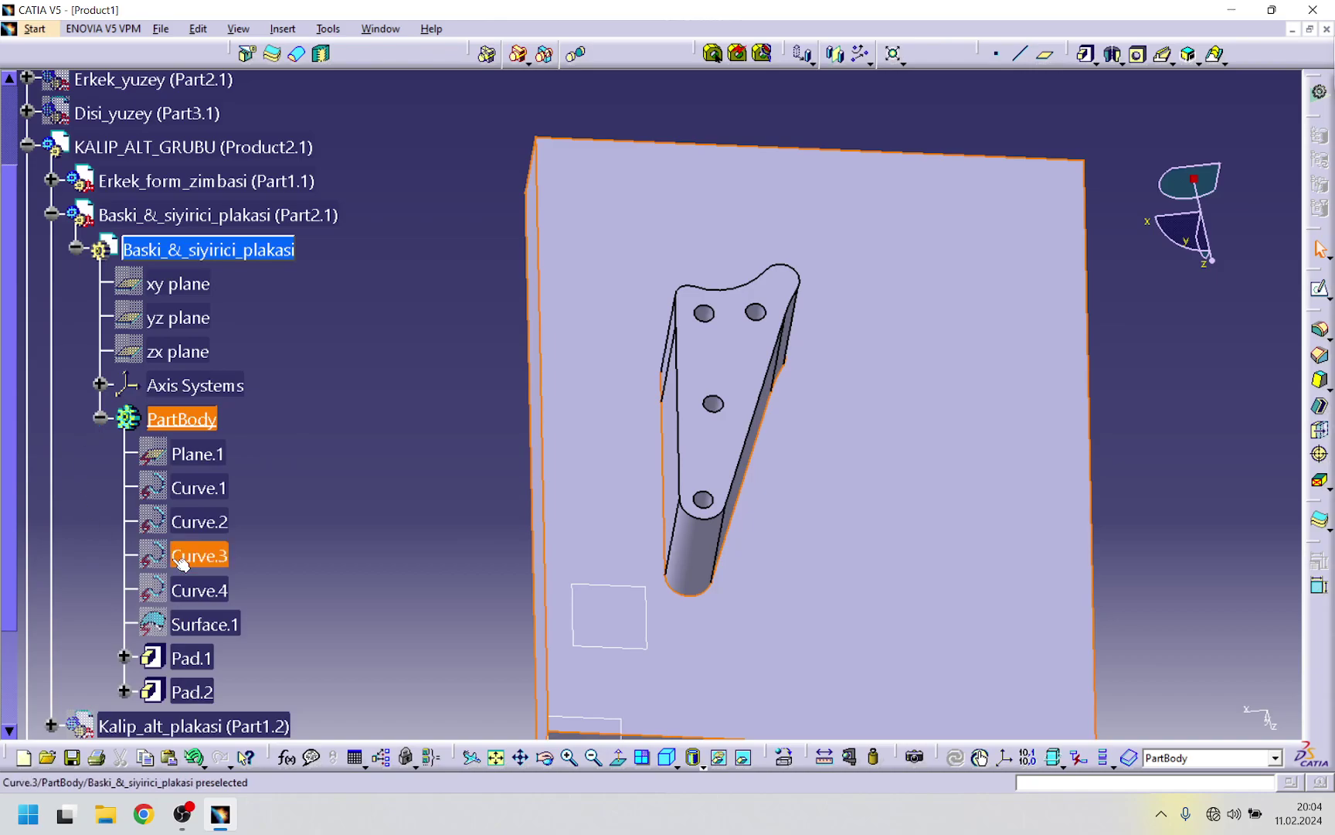
- Make the PartBody of Baski_&_siyirici_plakasi the in-work object and start a new sketch on the plate's large flat face
scroll(250, 399, "down", 2)
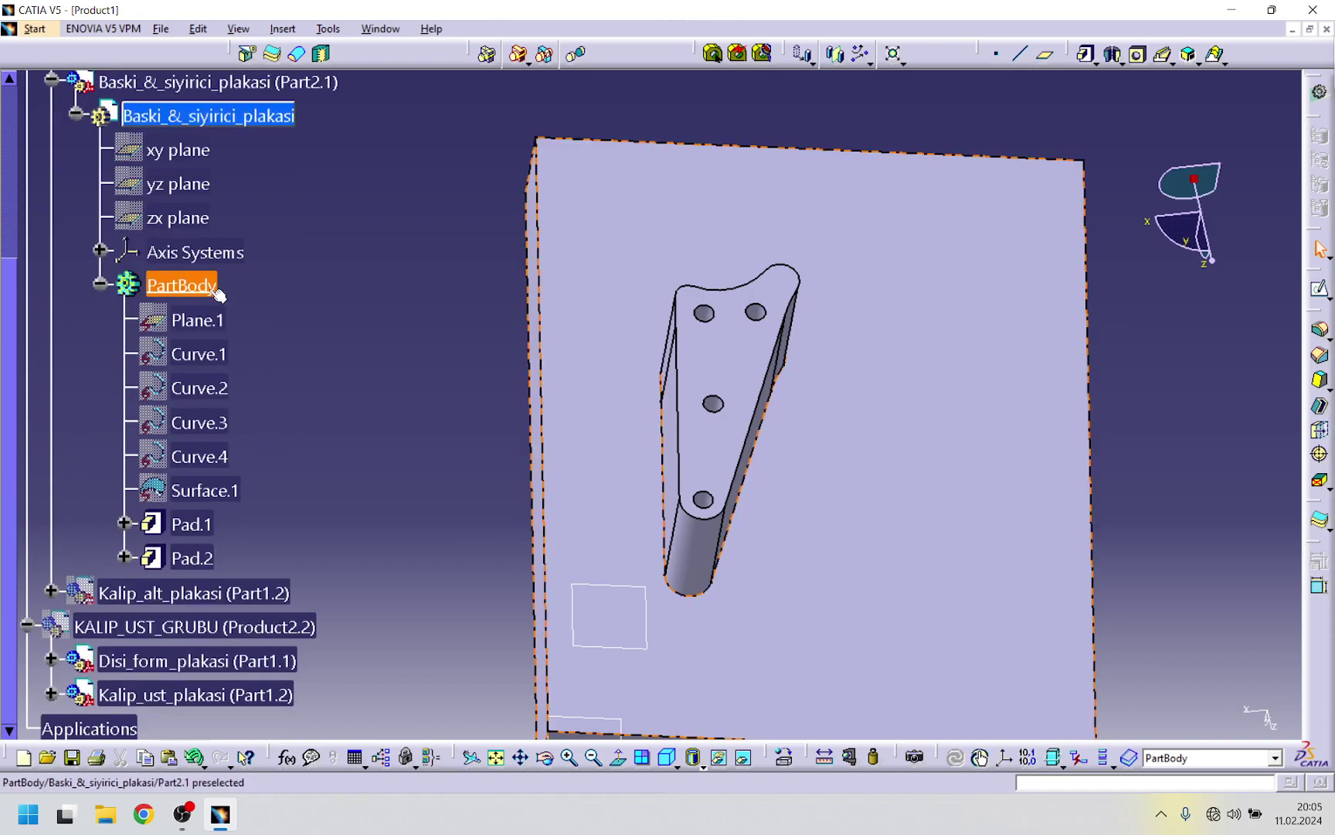
right_click(218, 292)
left_click(268, 413)
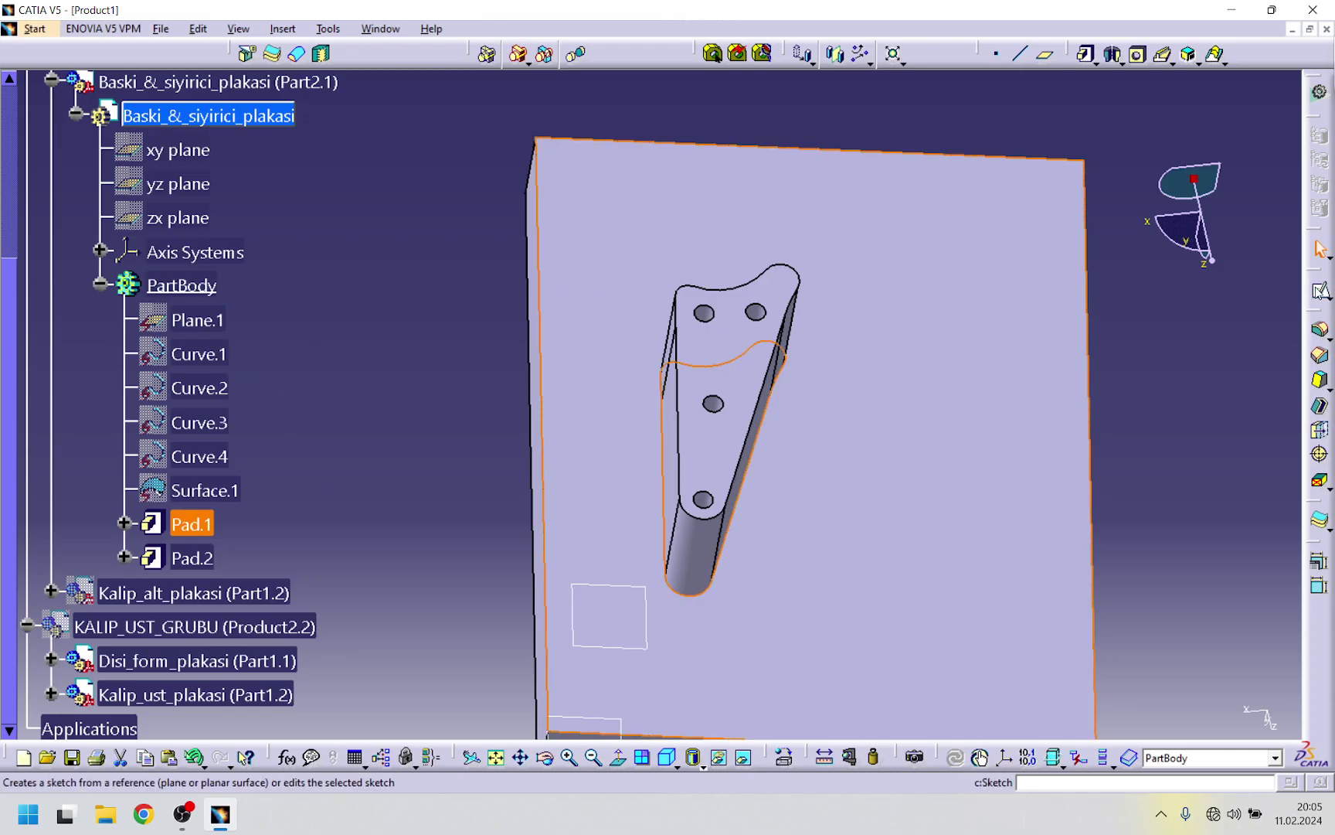
left_click(1320, 288)
left_click(952, 388)
mouse_move(933, 414)
middle_mouse_down()
mouse_move(870, 341)
mouse_move(853, 379)
mouse_move(1107, 403)
middle_mouse_up()
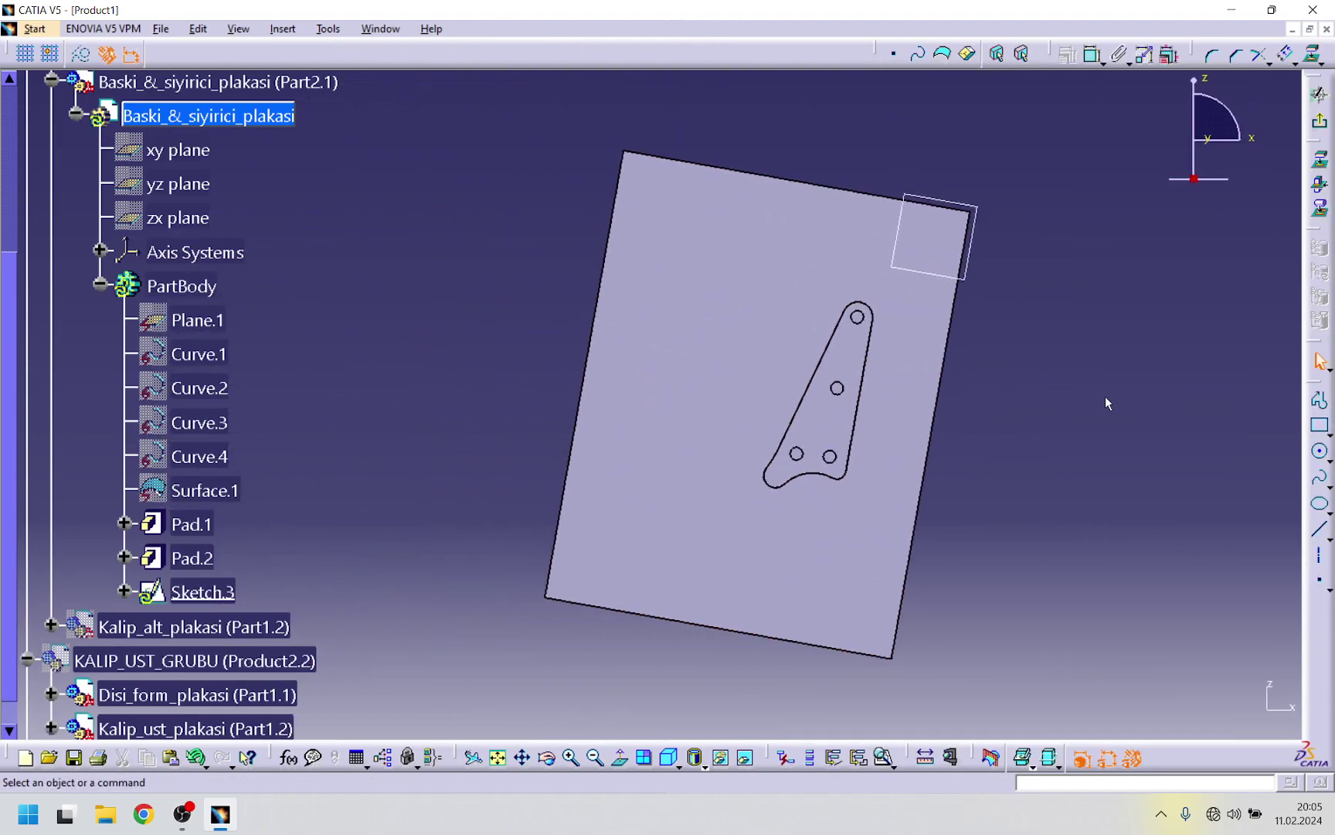
- Place eight points on the plate face around the punch, four along each long side of the plate
left_click(1319, 585)
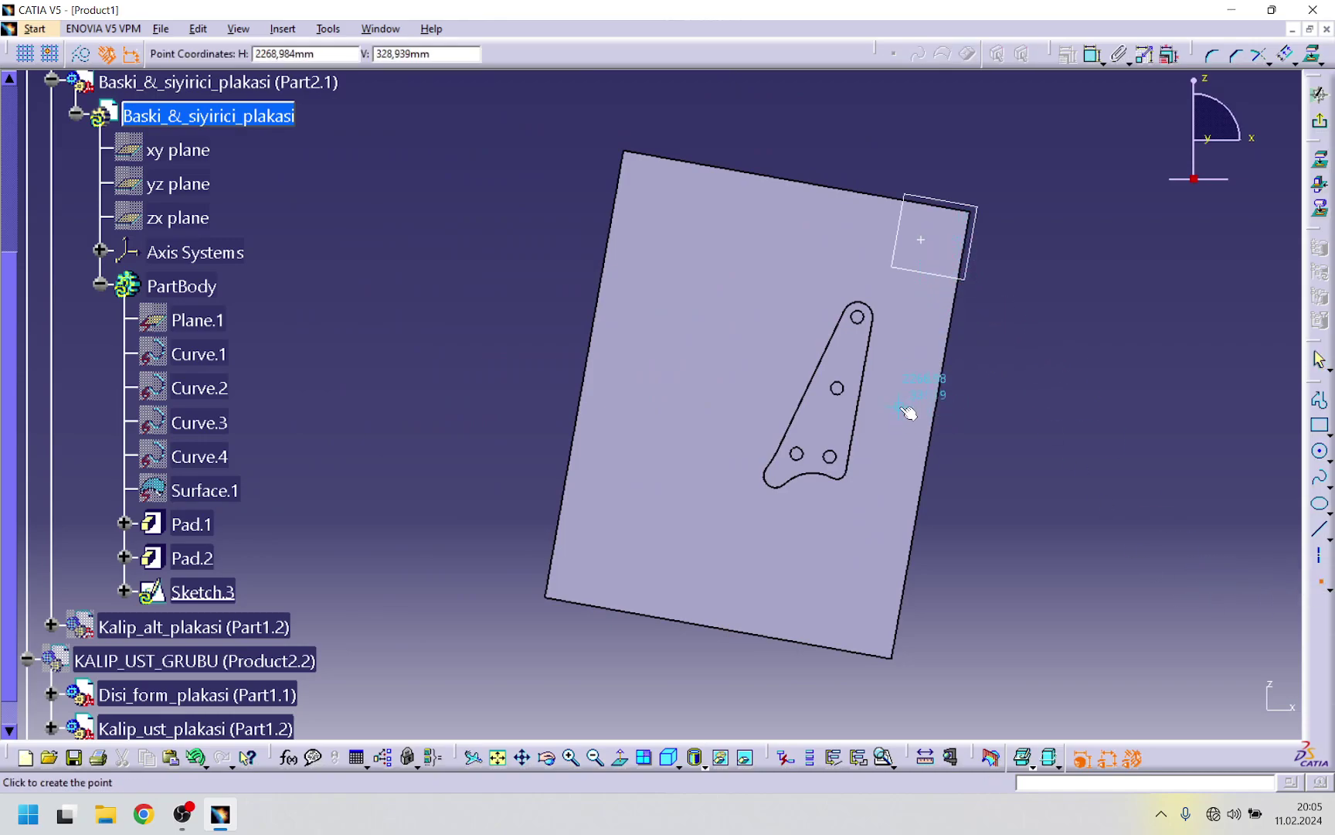
left_click(902, 361)
- Dimension the upper-left point from the plate's upper edge and set the distance to 30 mm
left_click(1091, 56)
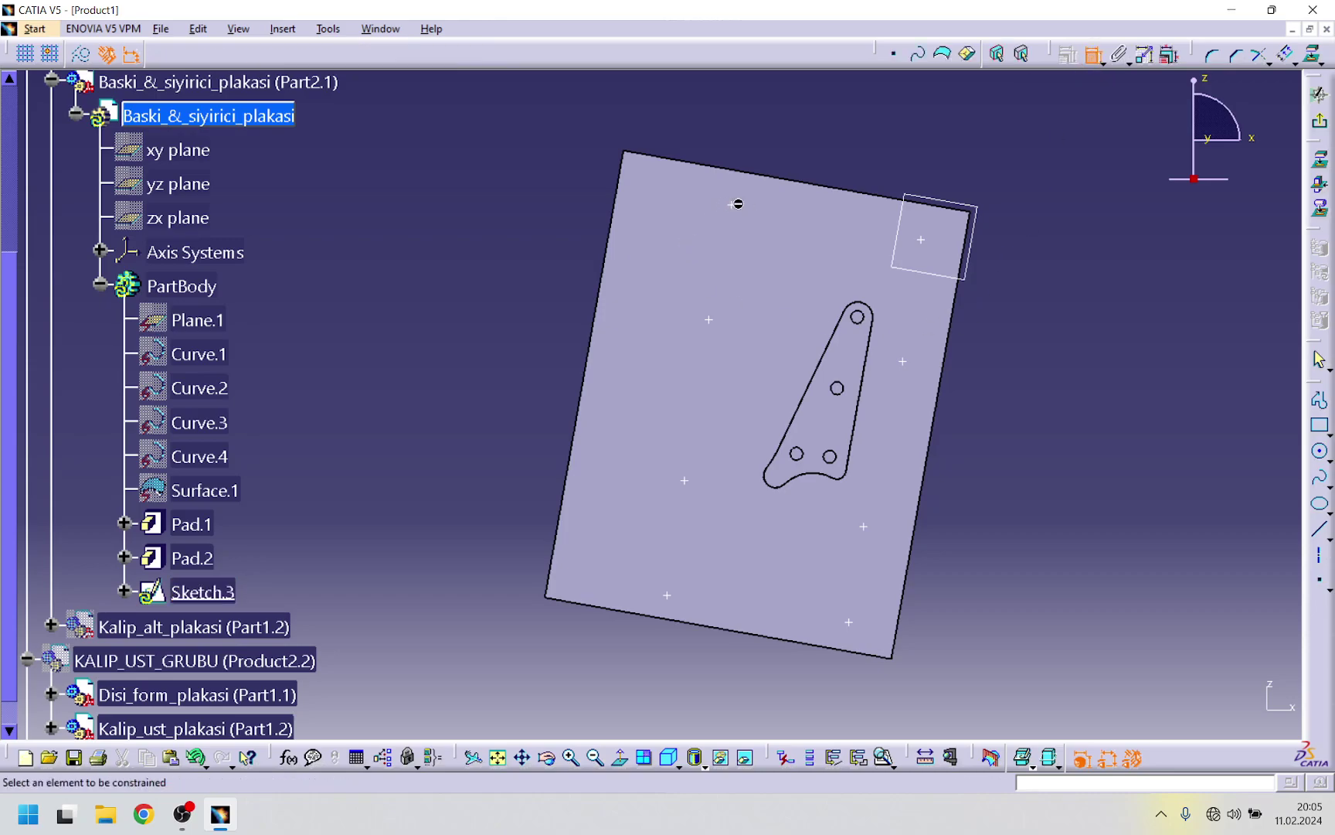
left_click(733, 204)
left_click(680, 161)
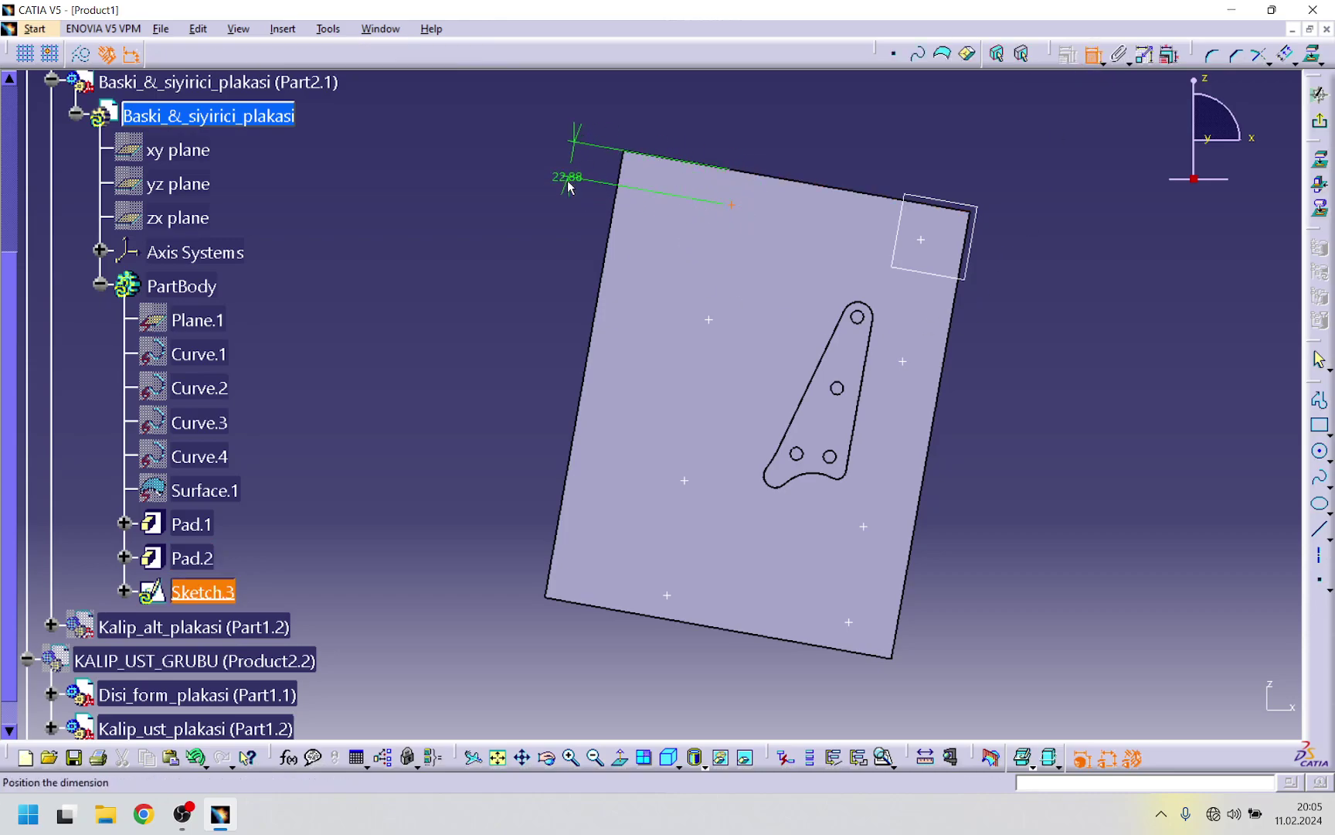
left_click(570, 189)
double_click(563, 170)
type("30")
key("Return")
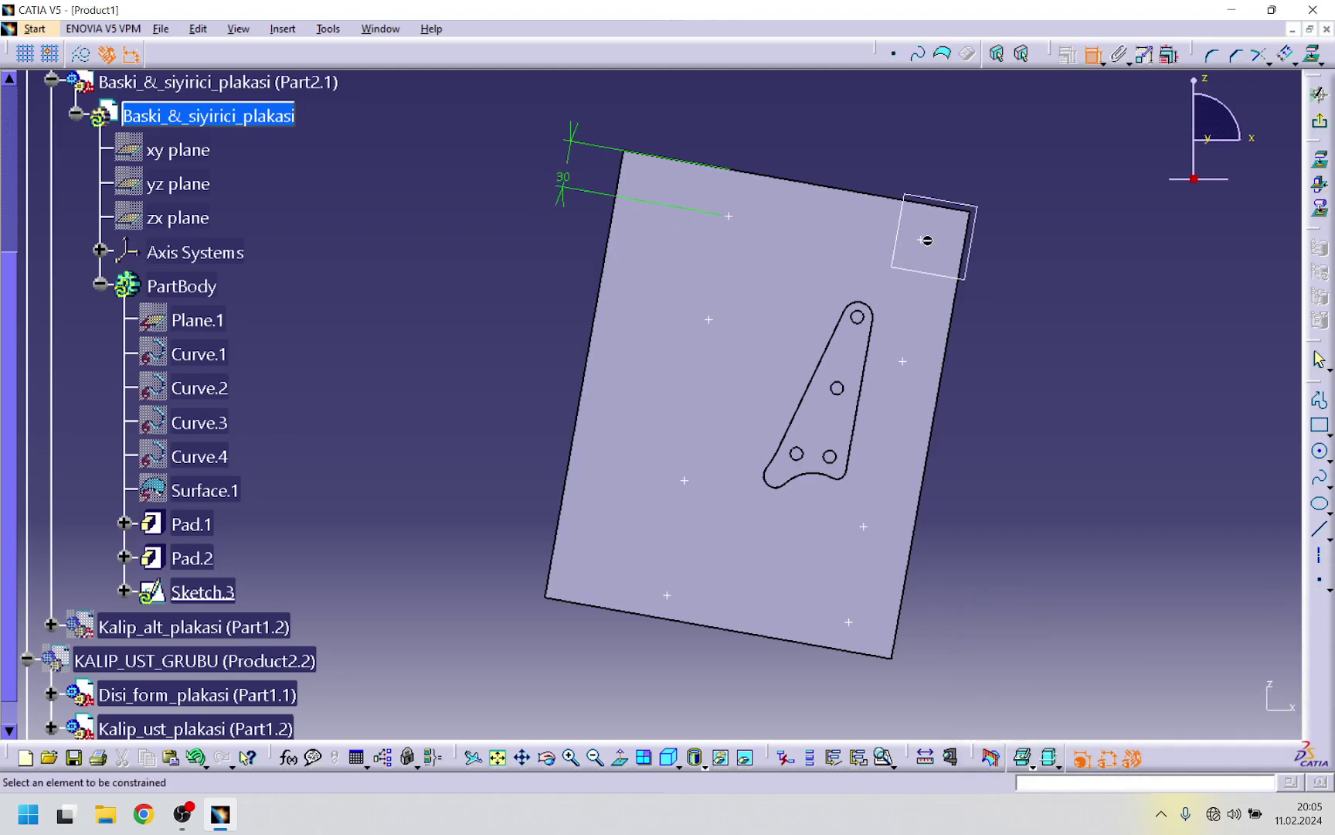
- Constrain the upper-right corner point to a distance of 30 mm from the plate's upper edge
left_click(927, 241)
left_click(931, 207)
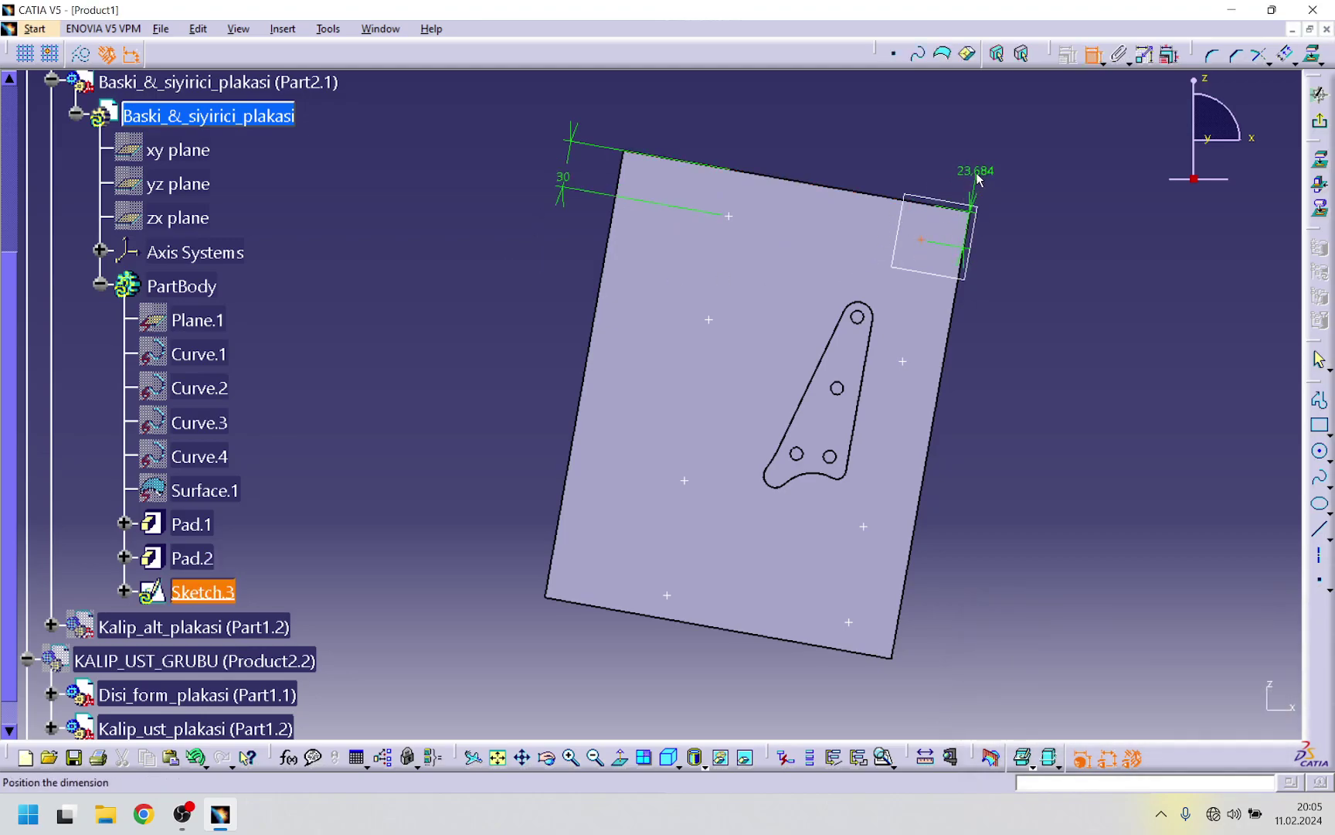
left_click(1017, 178)
type("30")
key("Return")
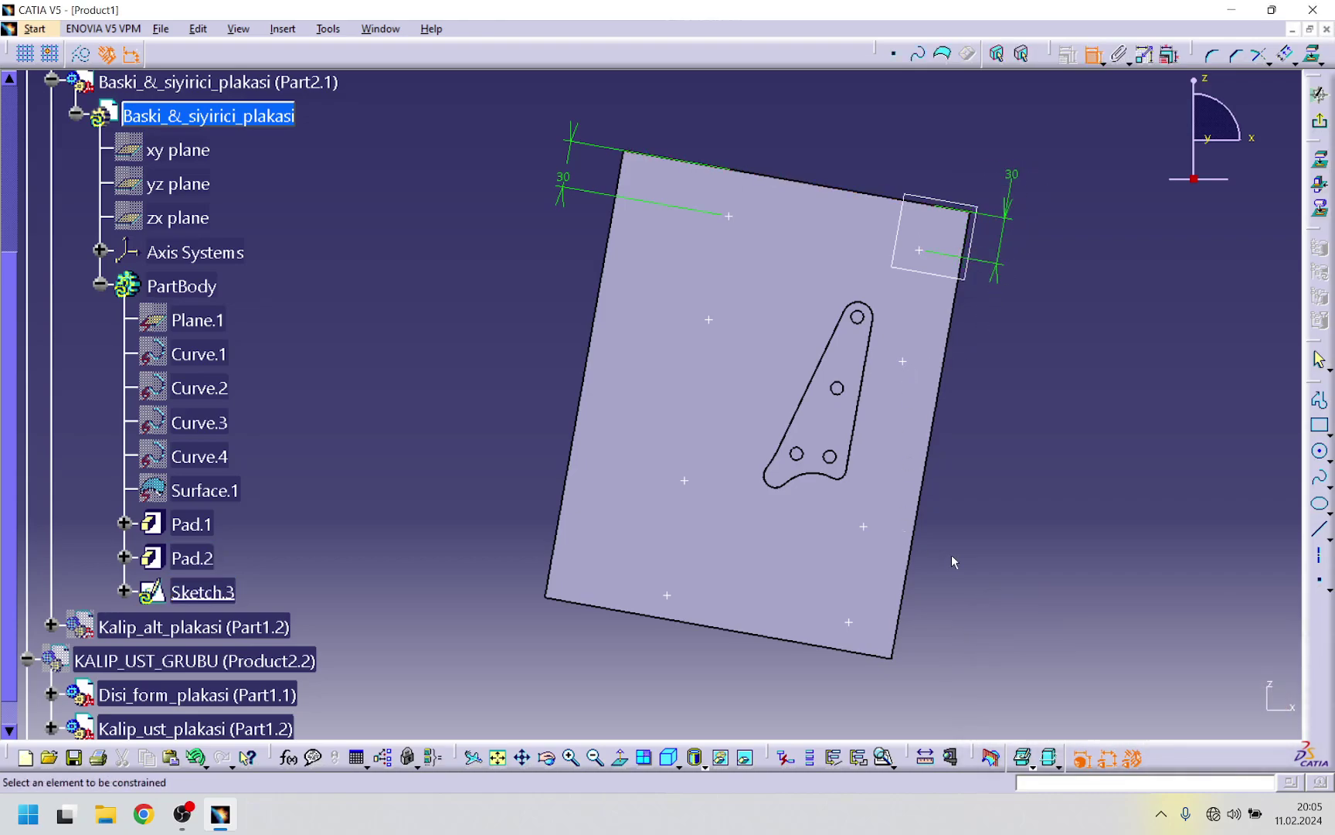
- Constrain the lower-right corner point to a distance of 30 mm from the plate's lower edge
left_click(853, 655)
left_click(849, 623)
left_click(937, 677)
double_click(938, 668)
type("30")
key("Return")
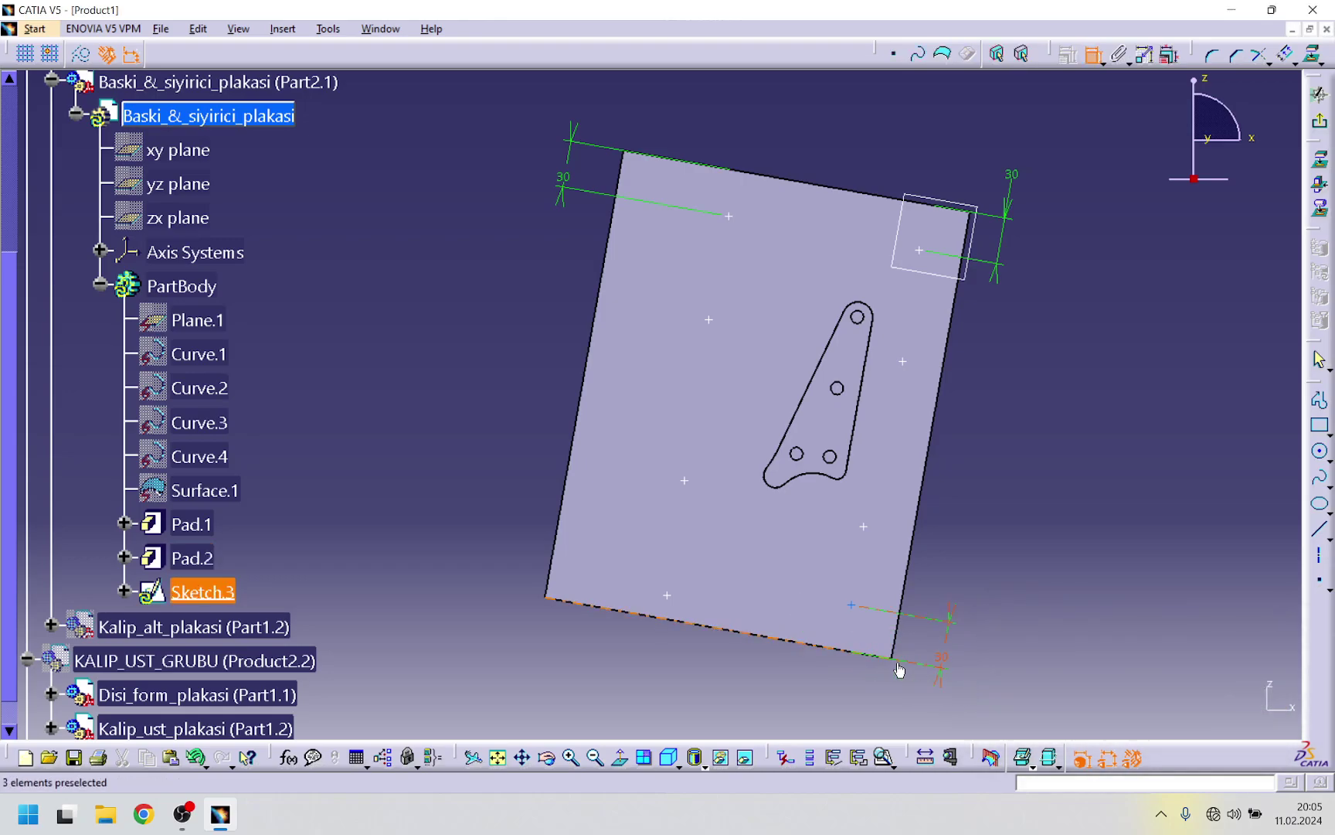
- Constrain the lowest point on the plate's left side to 30 mm from the lower edge
left_click(668, 618)
left_click(667, 596)
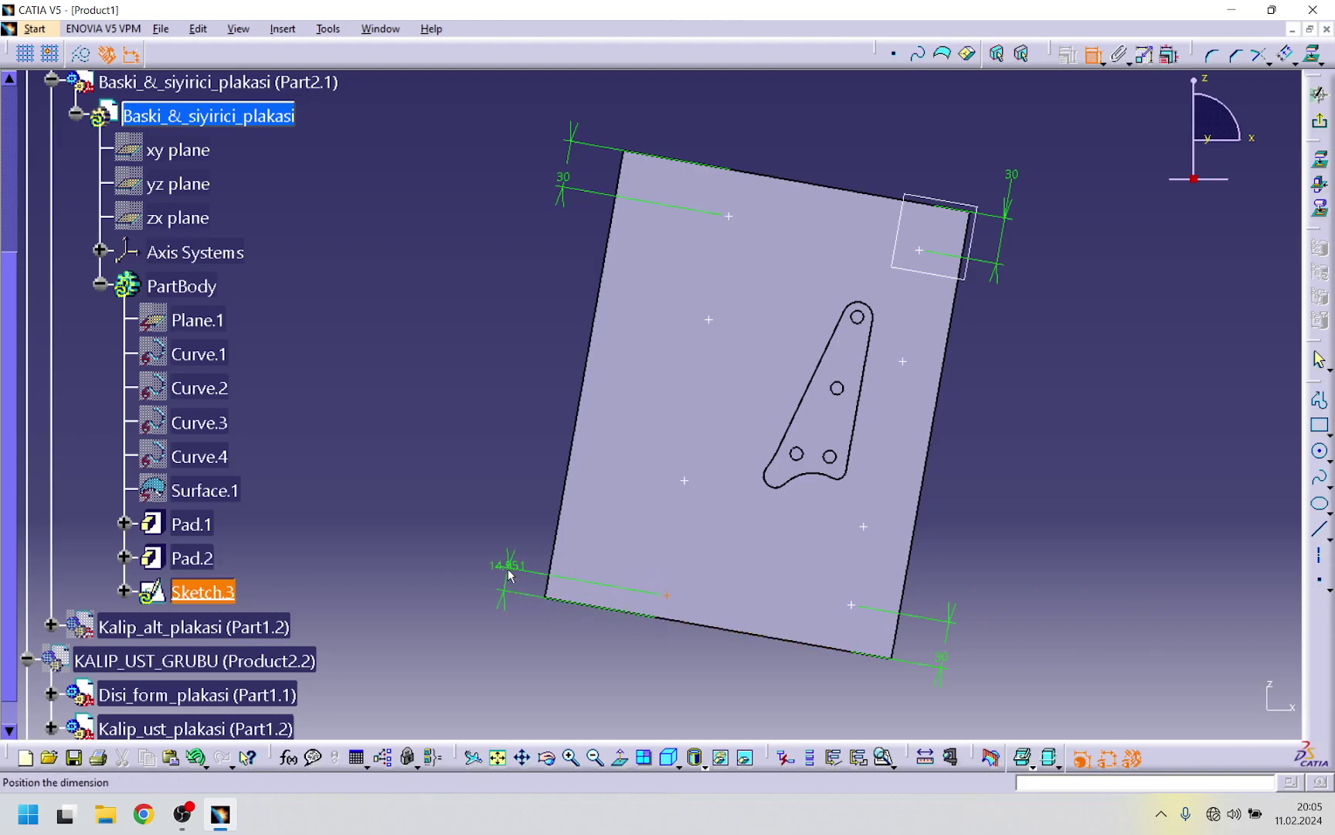
left_click(503, 565)
double_click(507, 567)
type("30")
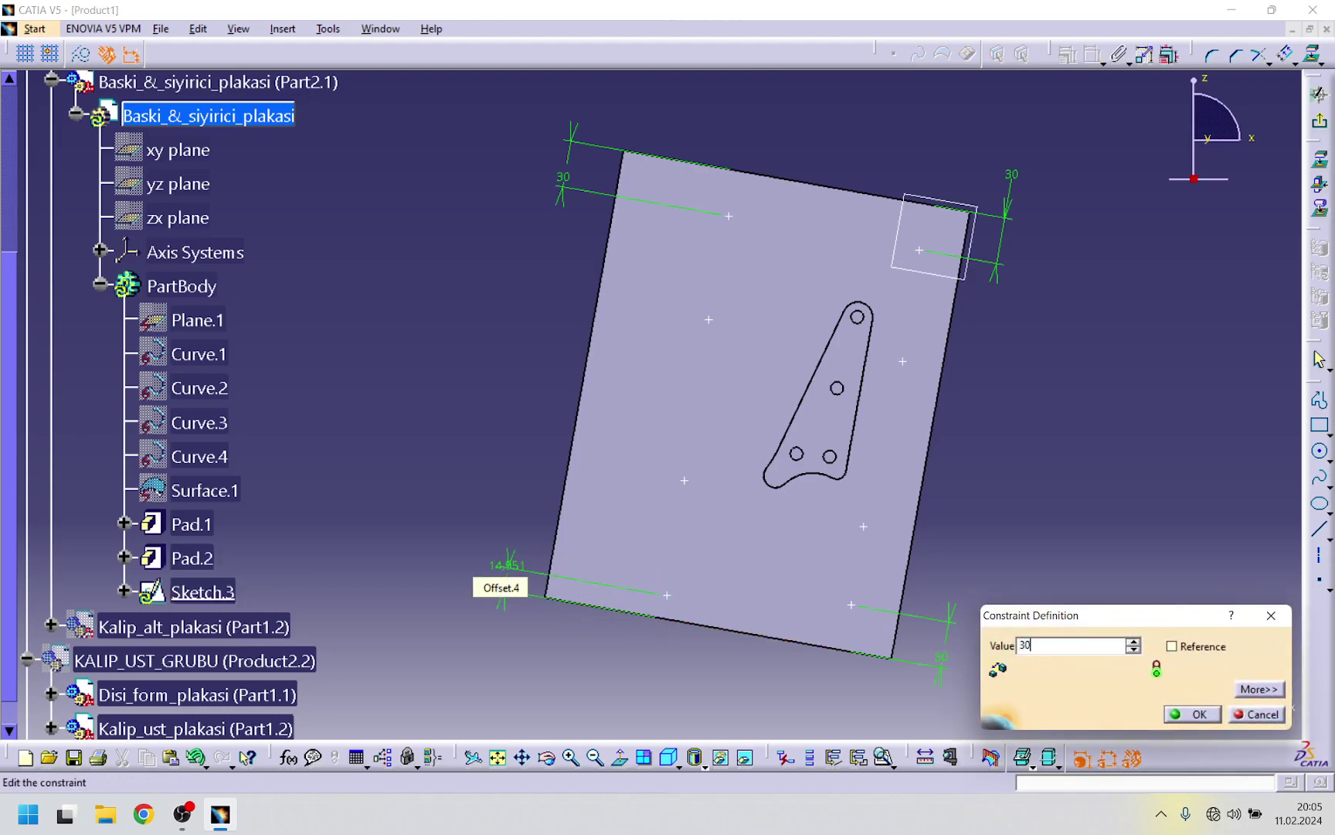
key("Return")
- Dimension the lower-right corner point from the plate's right edge and set the distance to 30 mm
left_click(899, 628)
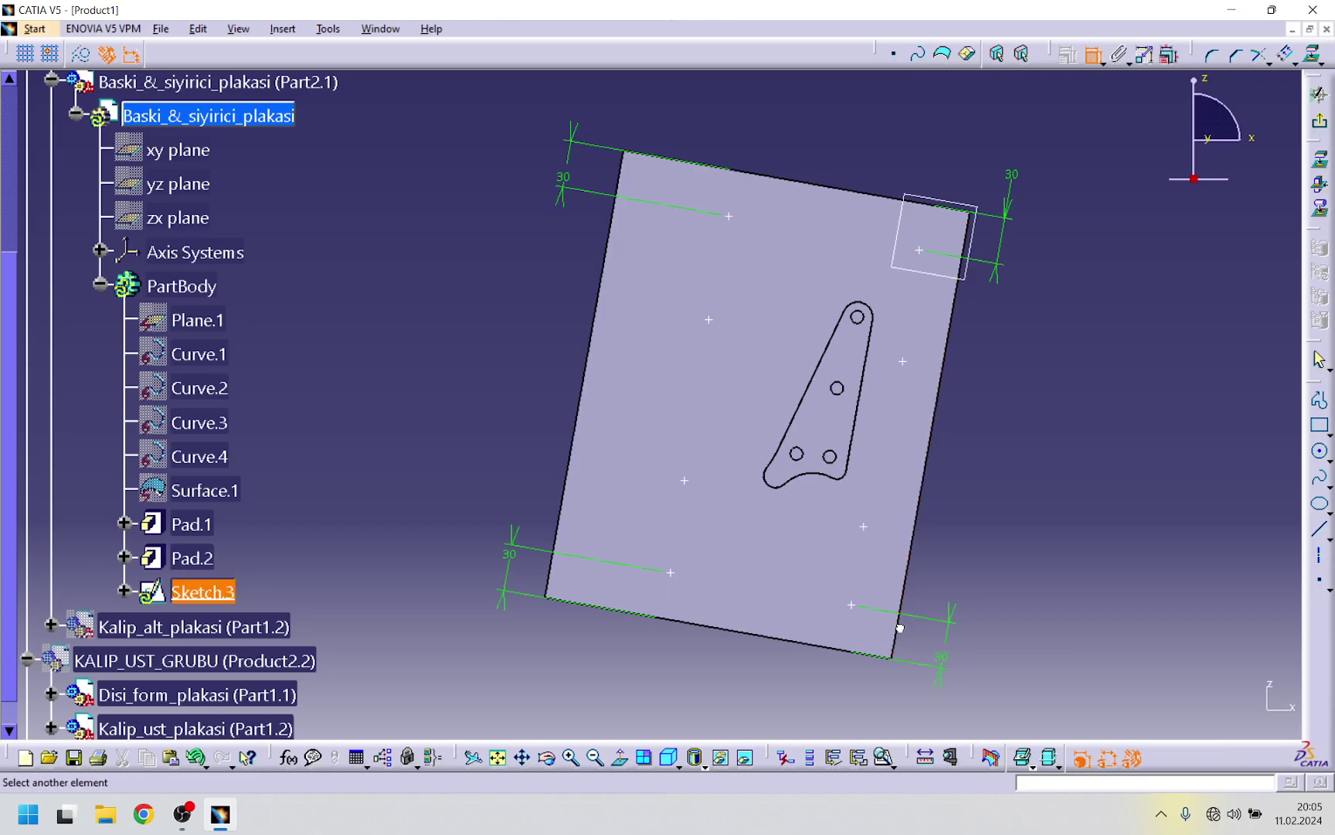
left_click(852, 607)
left_click(849, 688)
double_click(849, 686)
type("30")
key("Return")
- Constrain the lower middle point on the right side to 30 mm from the plate's right edge
left_click(863, 529)
left_click(913, 533)
left_click(965, 528)
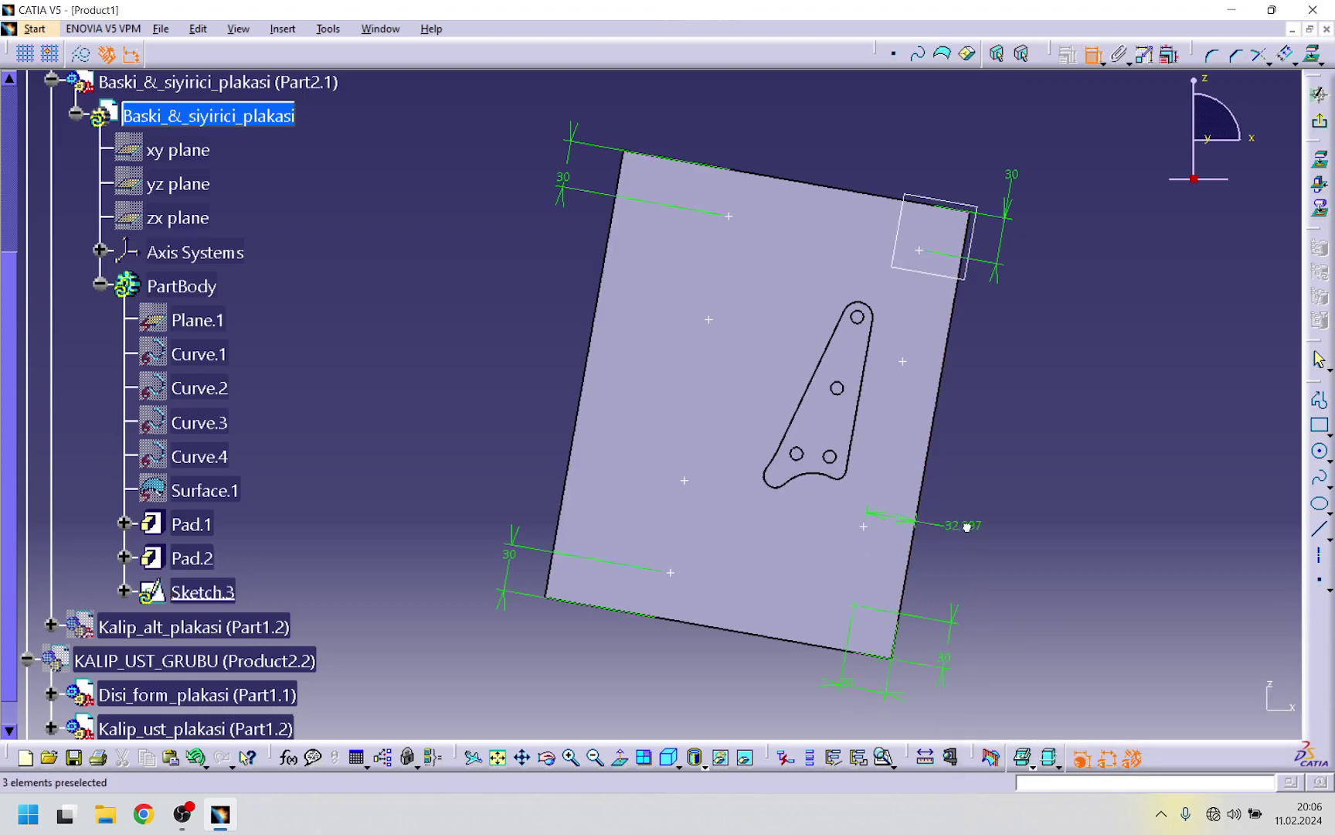
double_click(966, 528)
type("30")
key("Return")
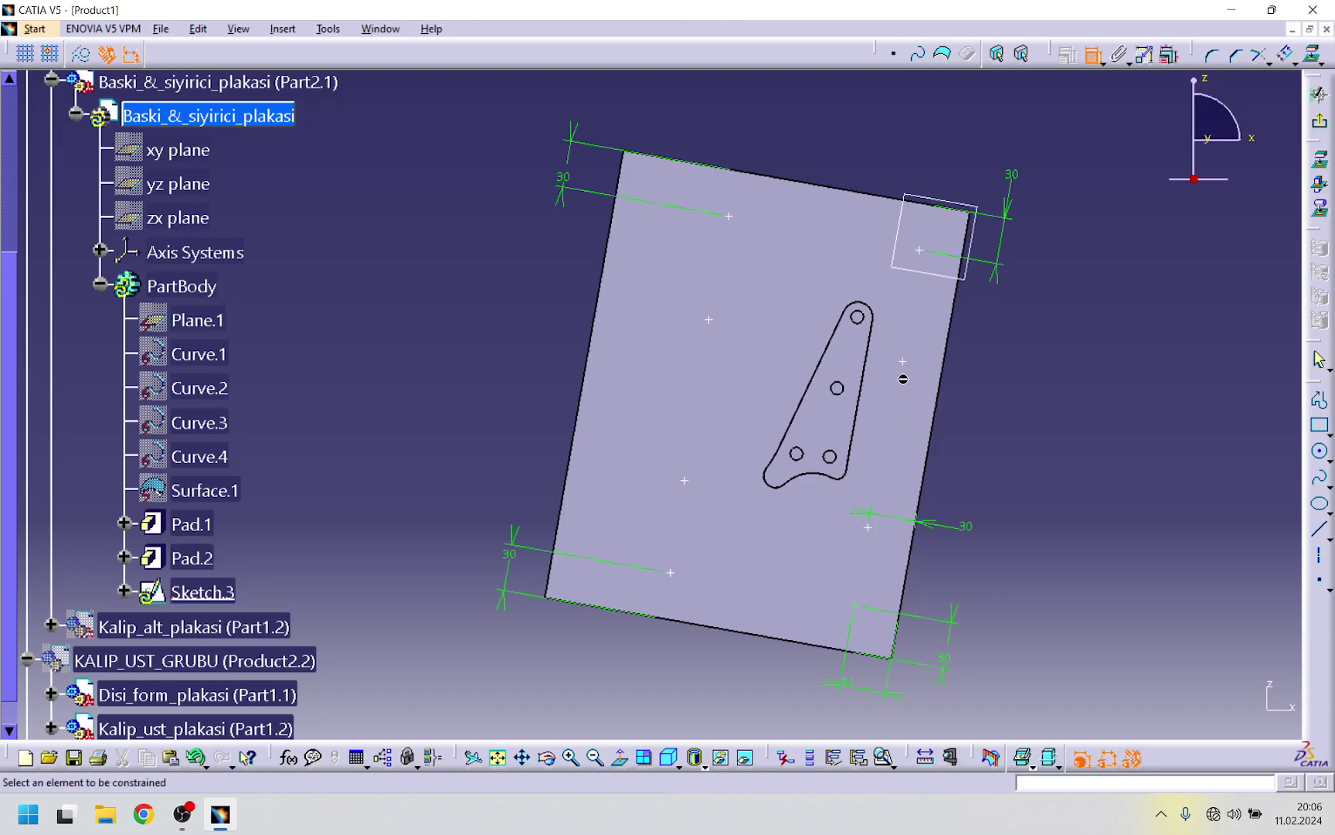
- Constrain the upper middle point on the right side to 30 mm from the plate's right edge
left_click(952, 372)
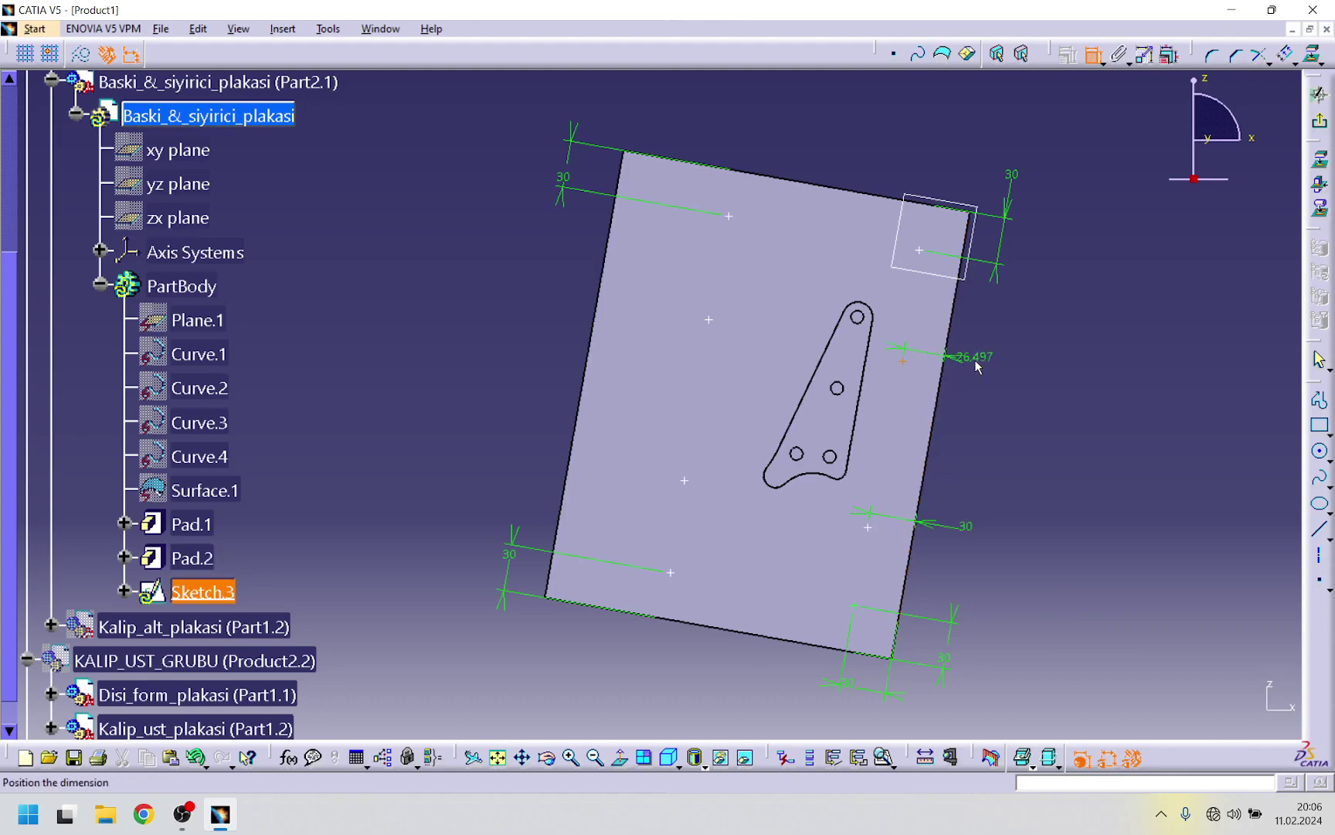
left_click(981, 363)
double_click(982, 358)
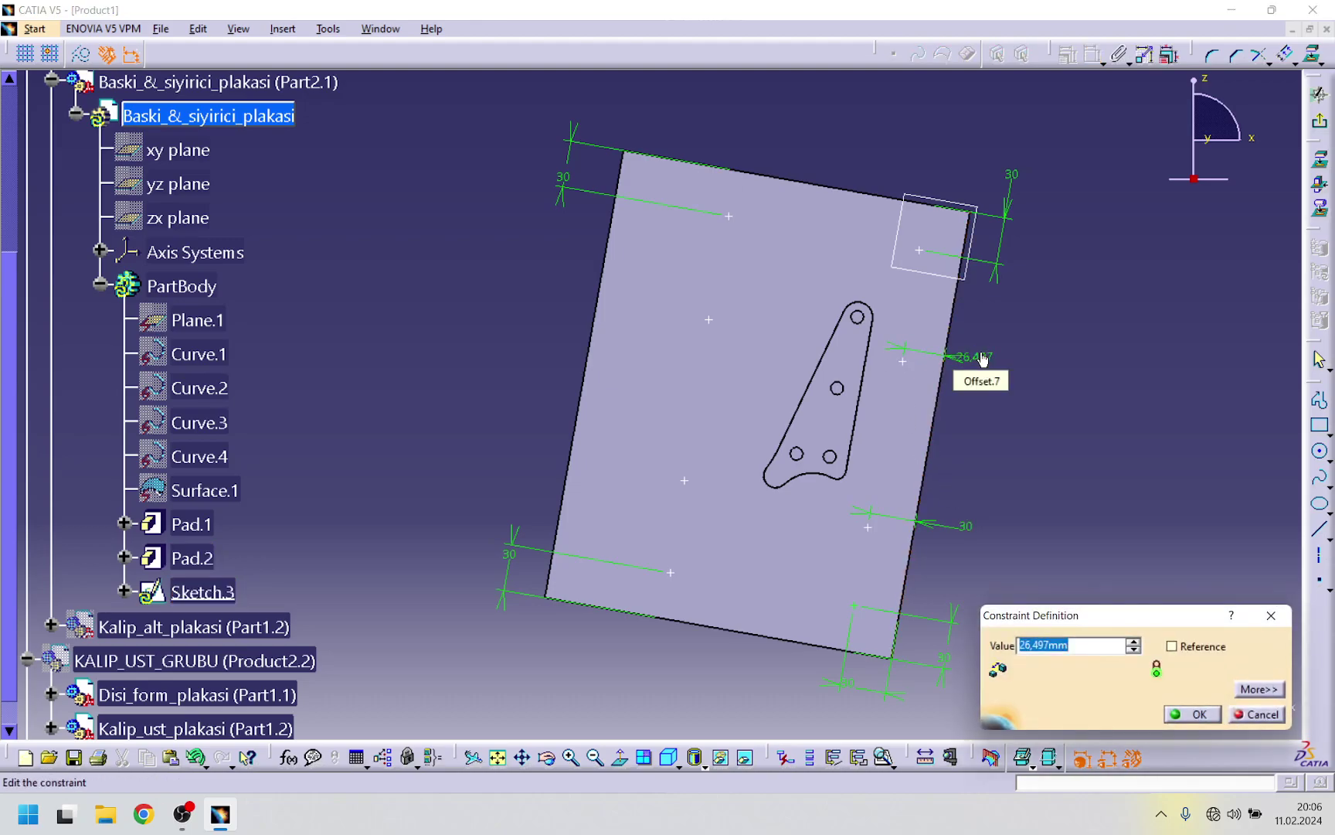
type("30")
key("Return")
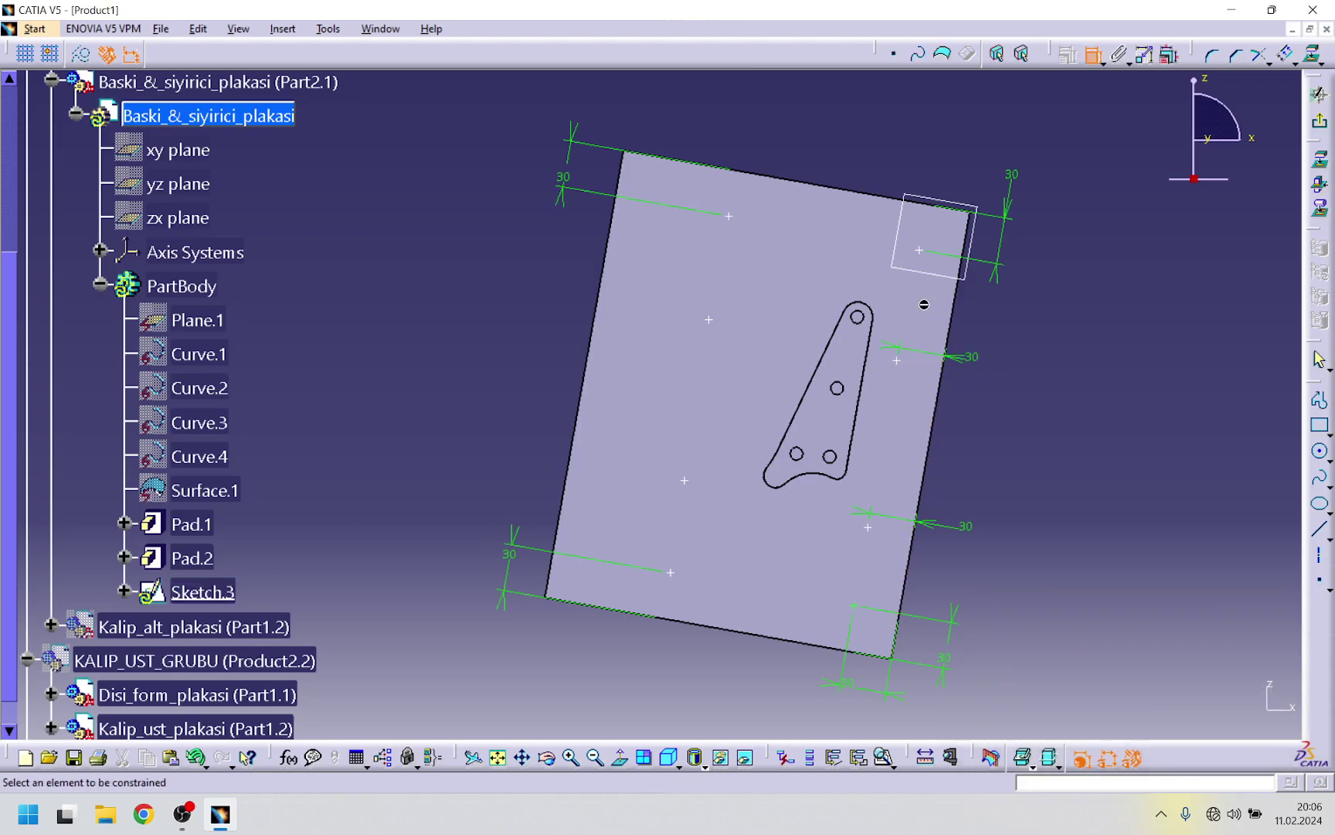
- Dimension the upper-right corner point from the plate's right edge and set the distance to 30 mm
left_click(919, 251)
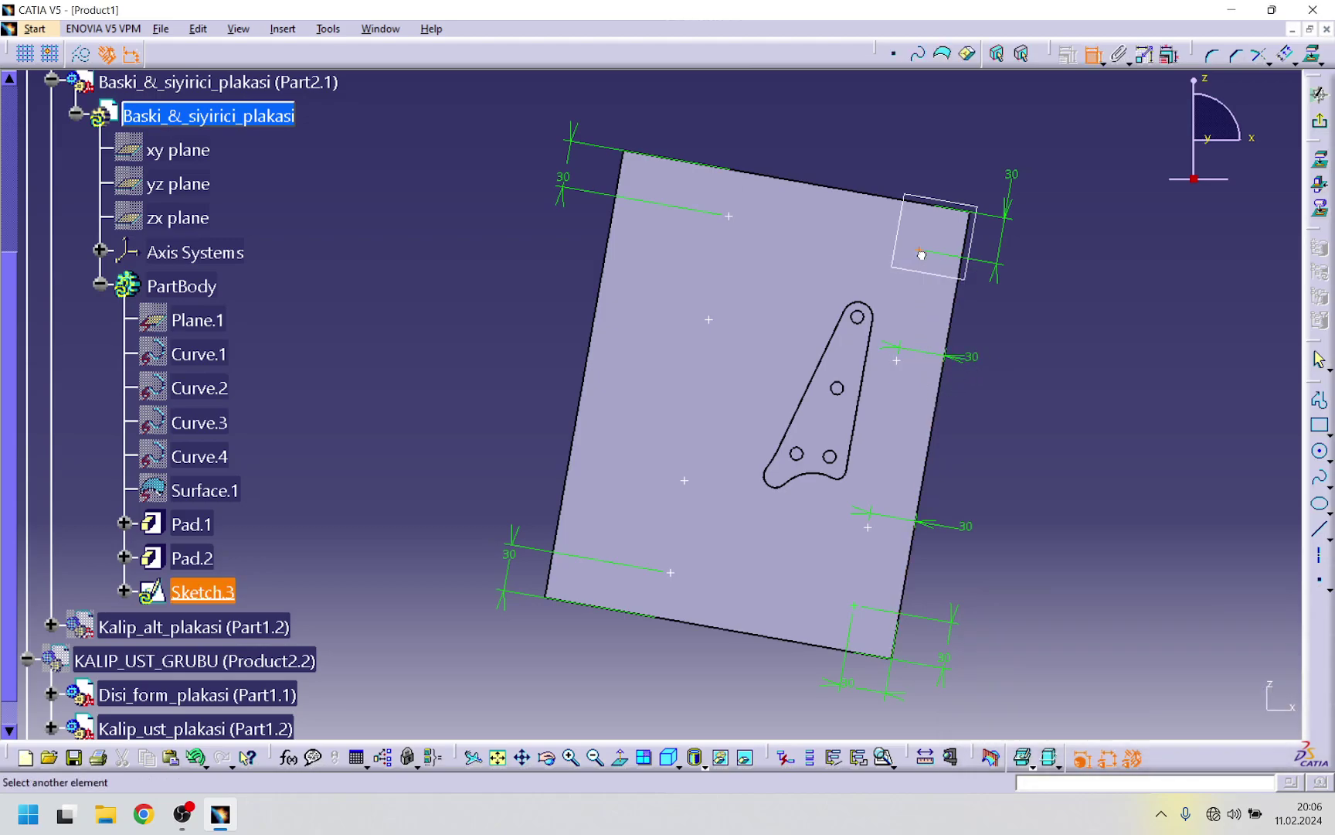
left_click(958, 308)
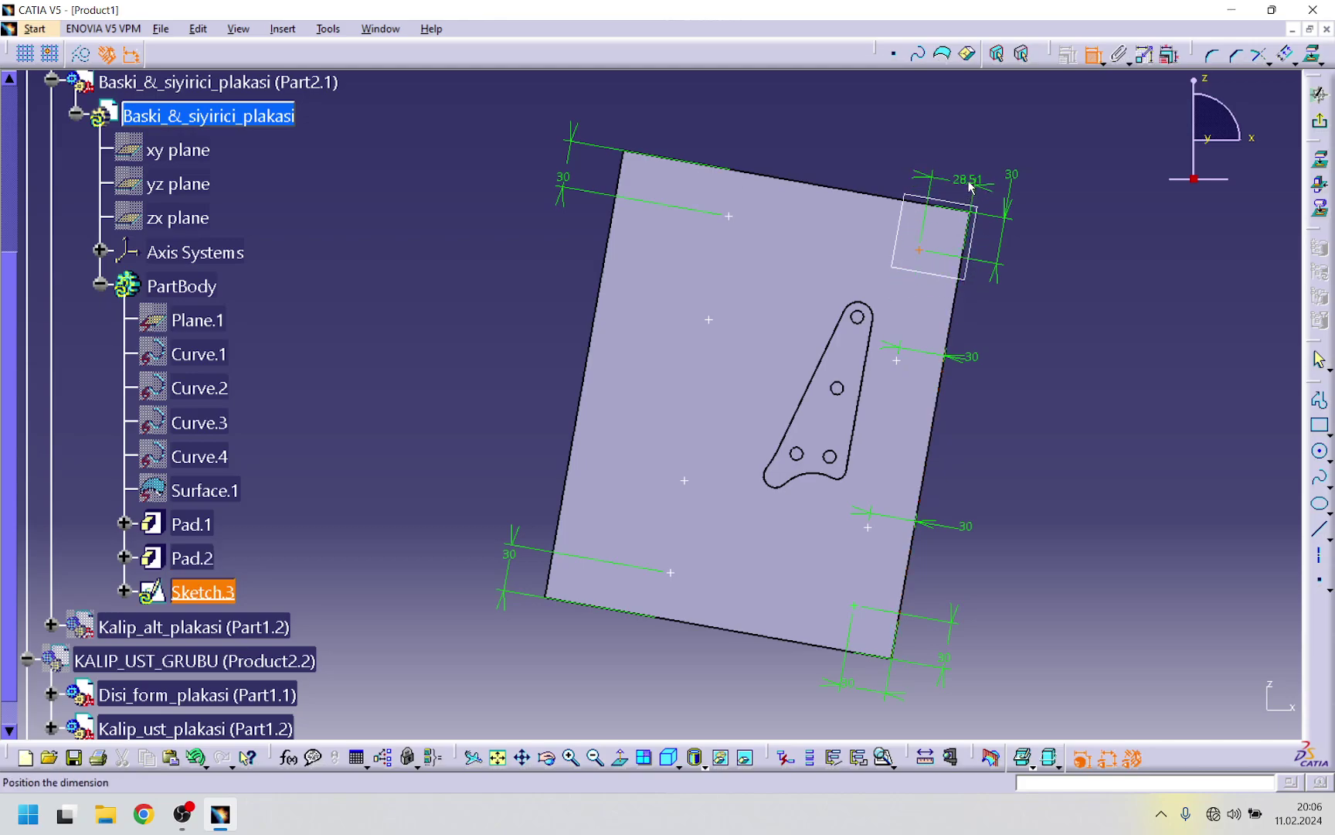
left_click(968, 162)
double_click(968, 162)
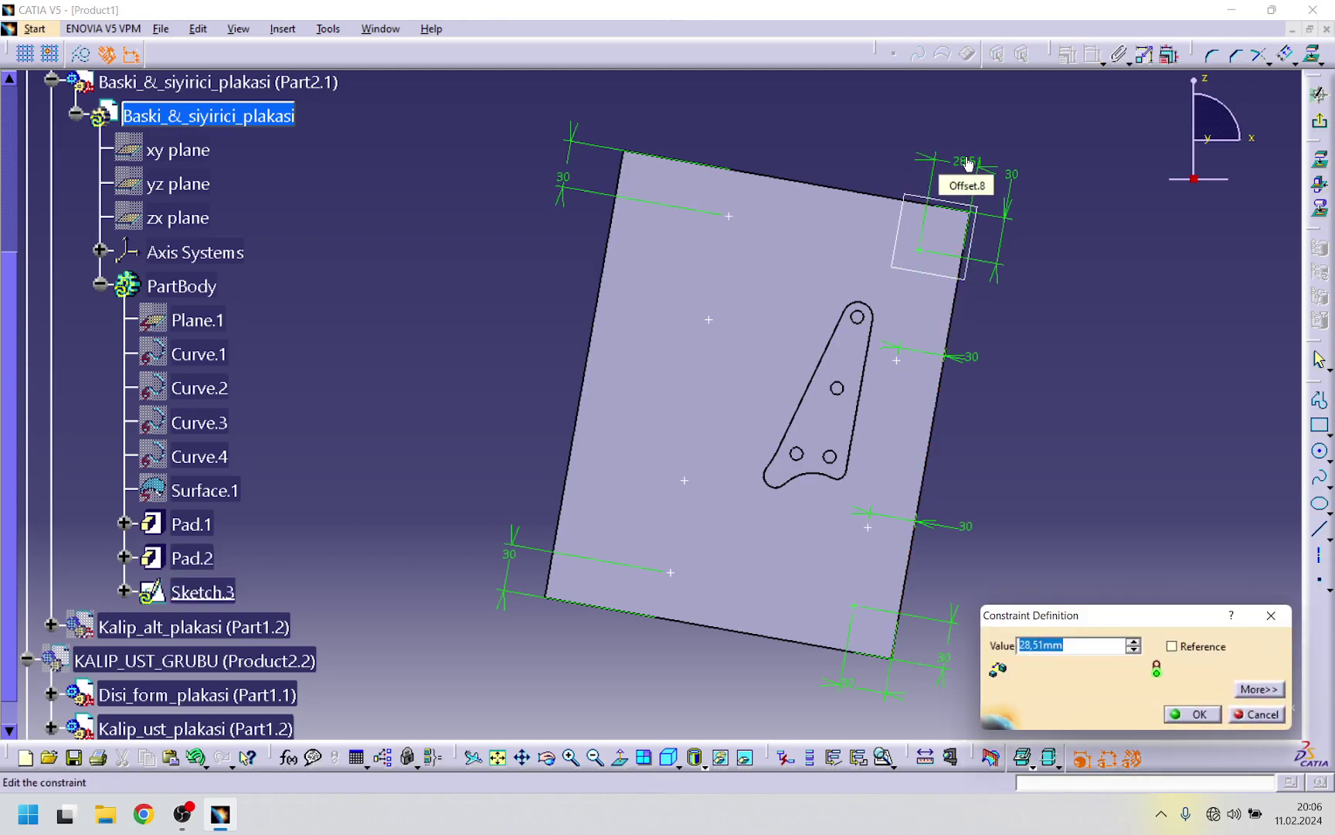
type("30")
key("Return")
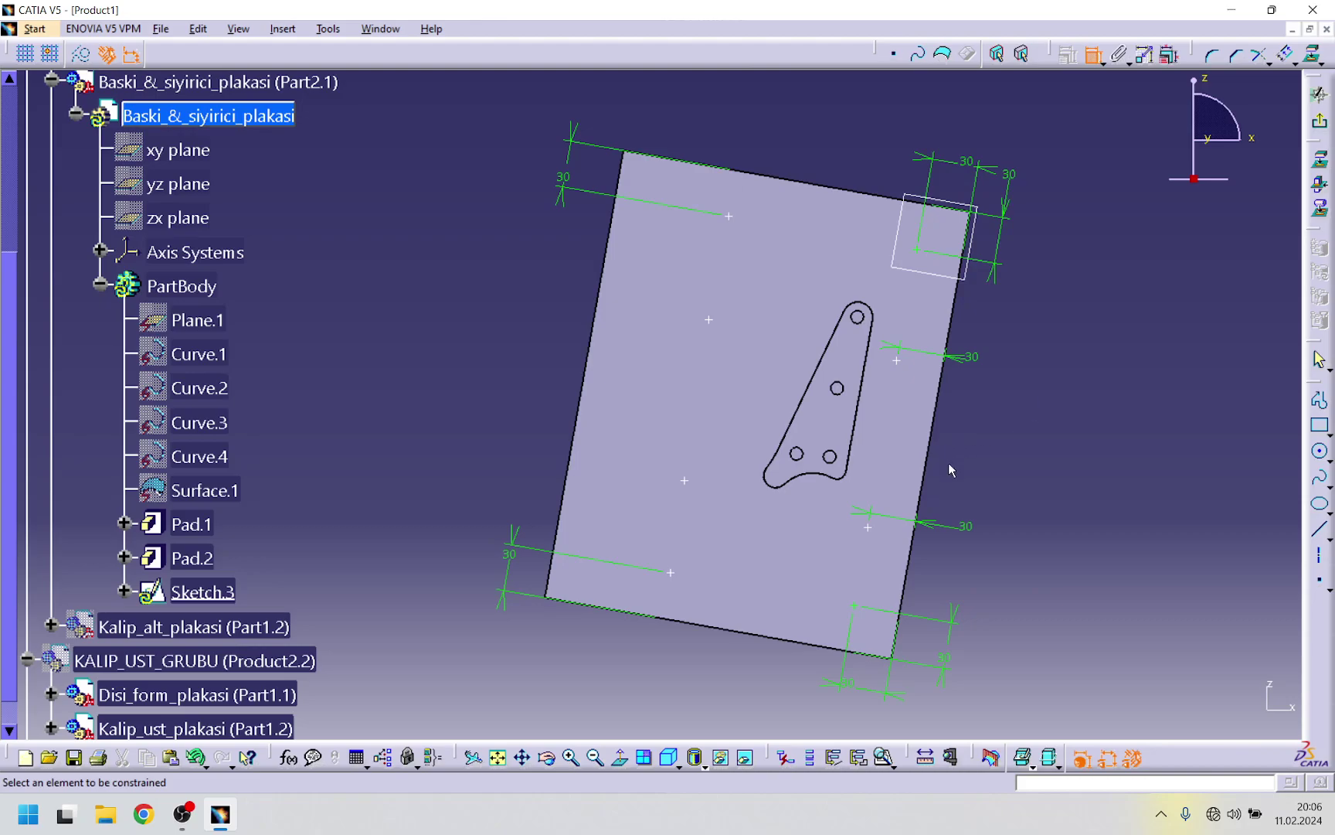
- Dimension the upper middle point on the right side from the plate's upper edge and set it to 100 mm
left_click(896, 363)
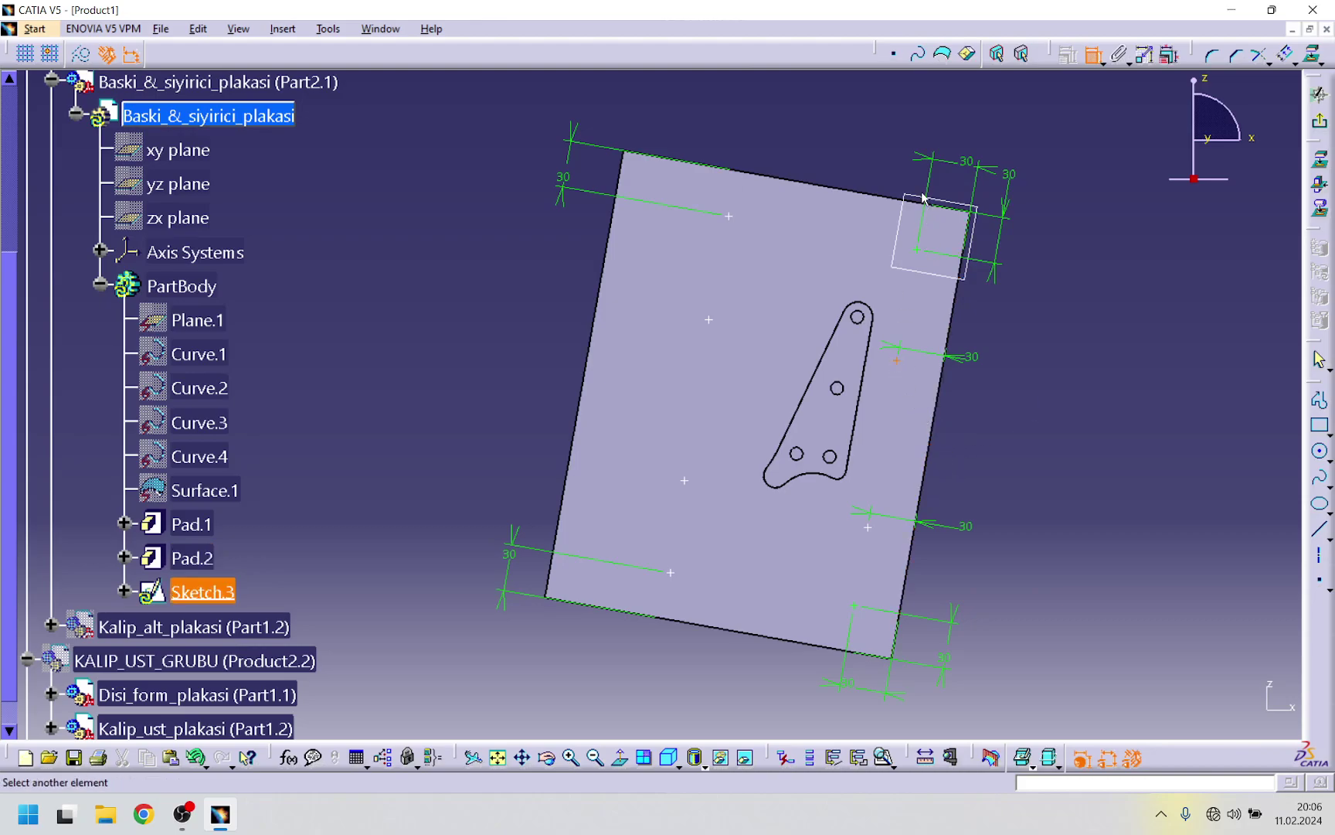
left_click(881, 201)
left_click(1044, 309)
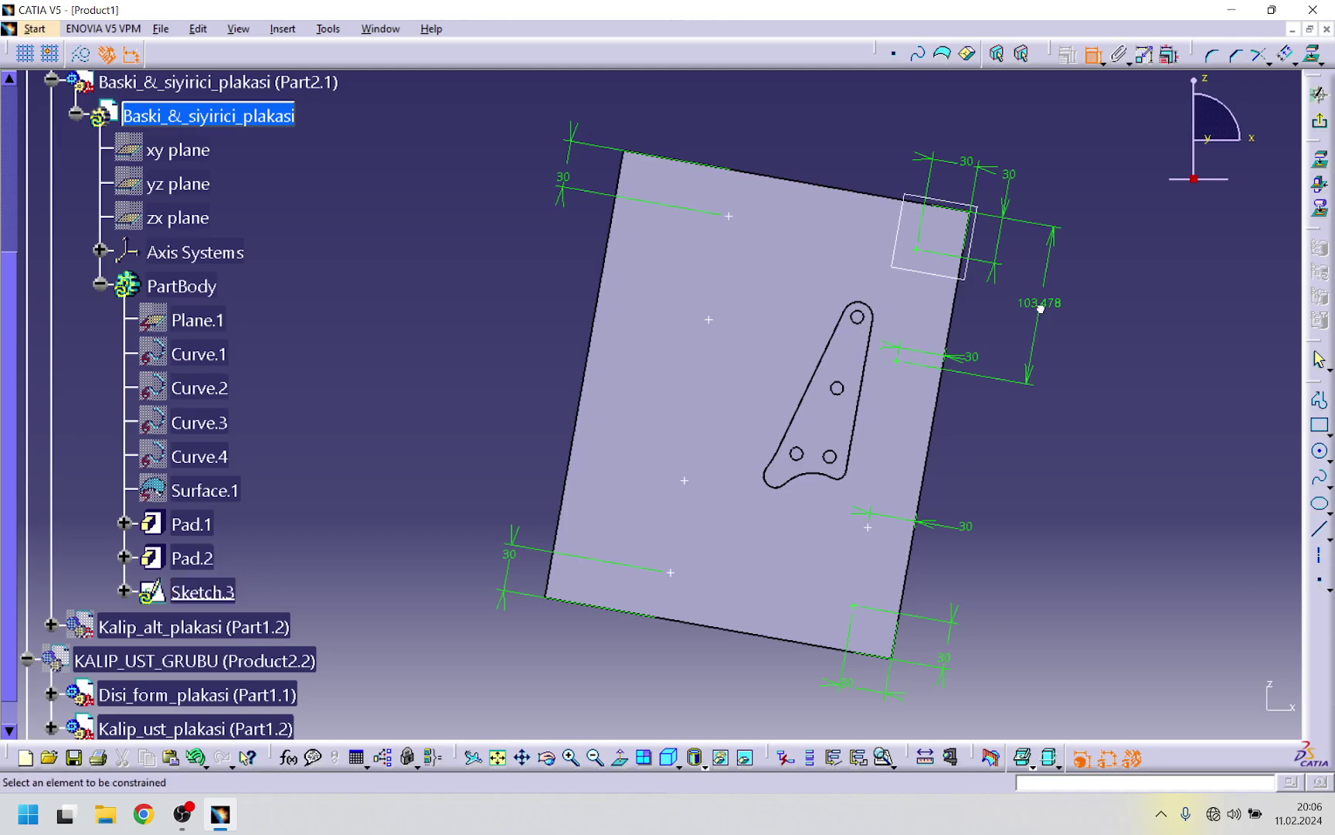
double_click(1043, 305)
type("100")
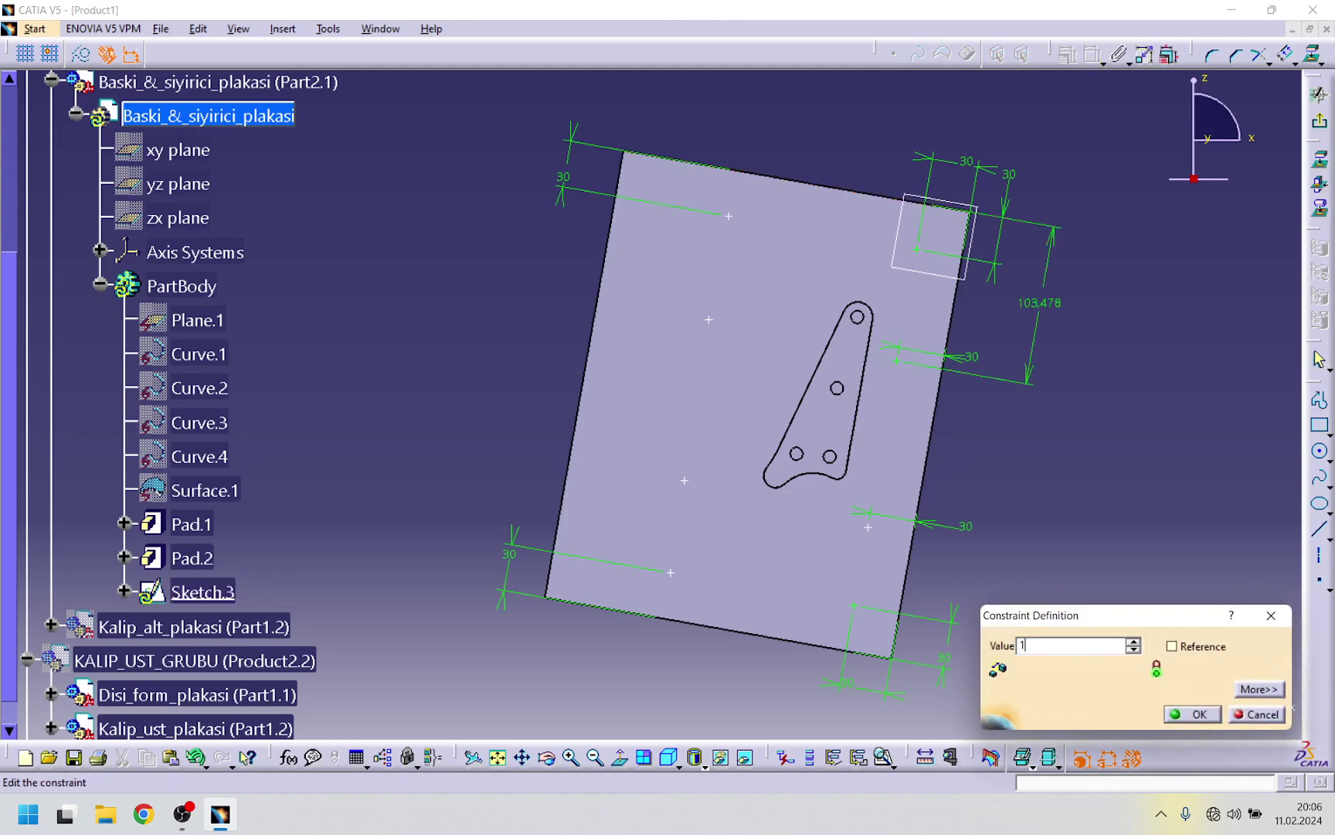
key("Return")
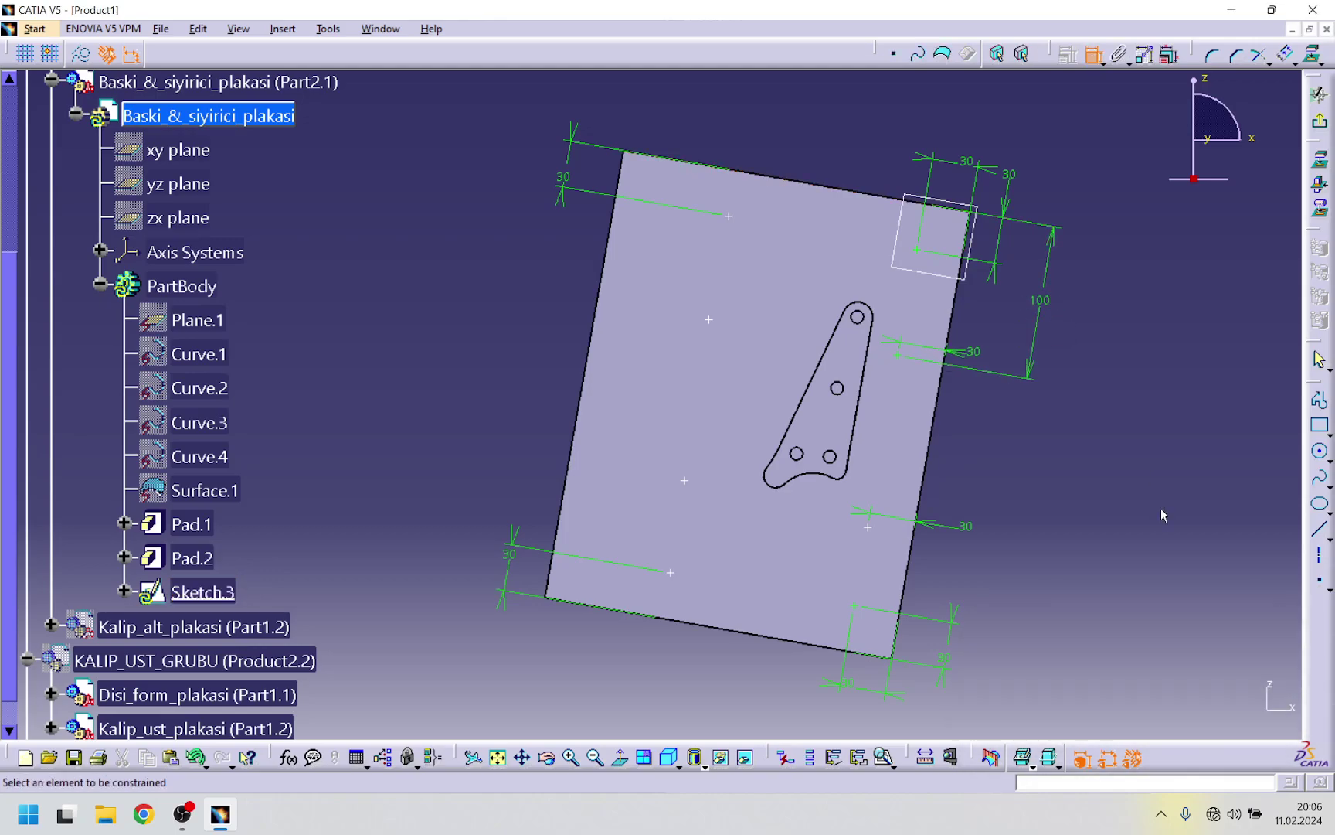
- Dimension the lower middle point on the right side from the plate's lower edge and set it to 100 mm
left_click(823, 646)
left_click(868, 527)
left_click(1006, 610)
double_click(1004, 603)
type("10")
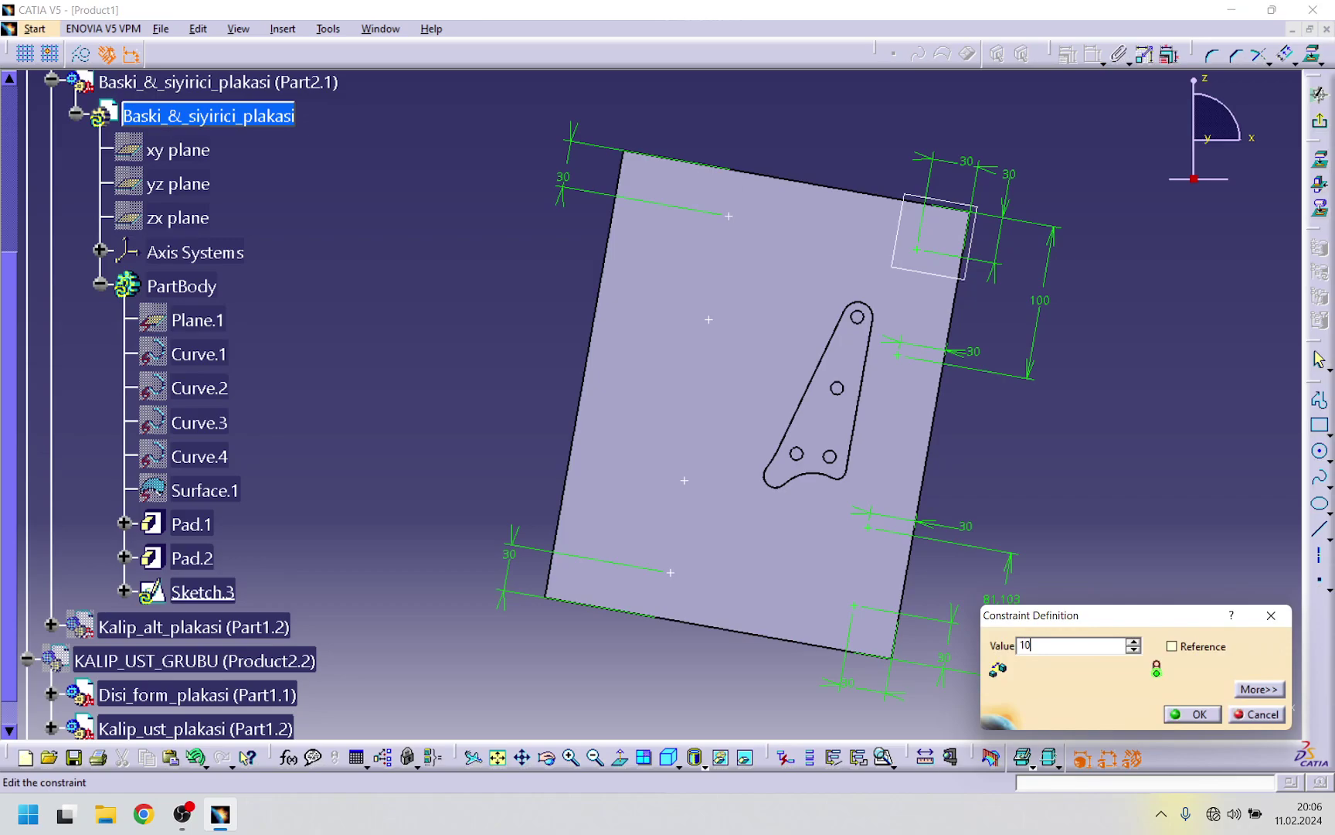
type("0")
key("Return")
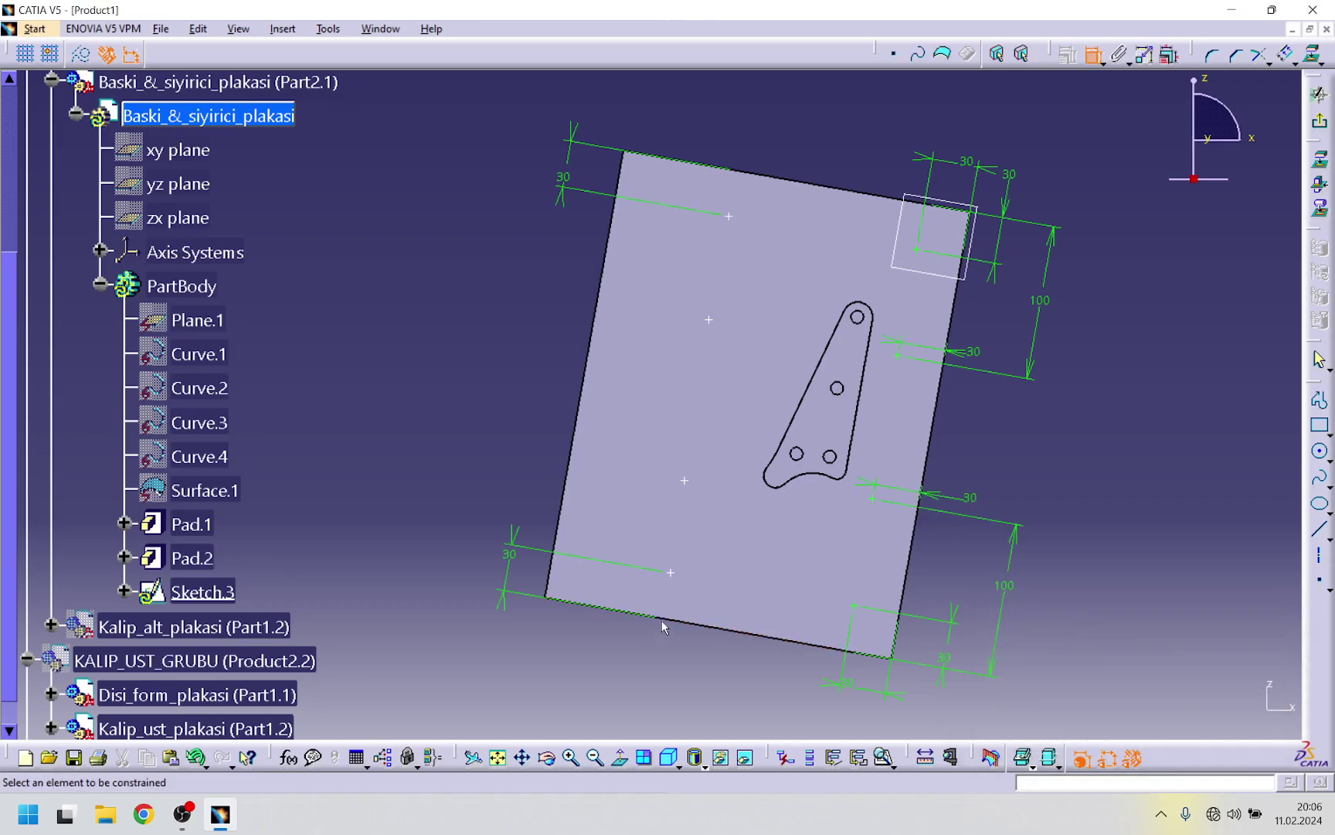
- Dimension the lowest left-side point from the plate's left edge and set the distance to 70 mm
left_click(678, 577)
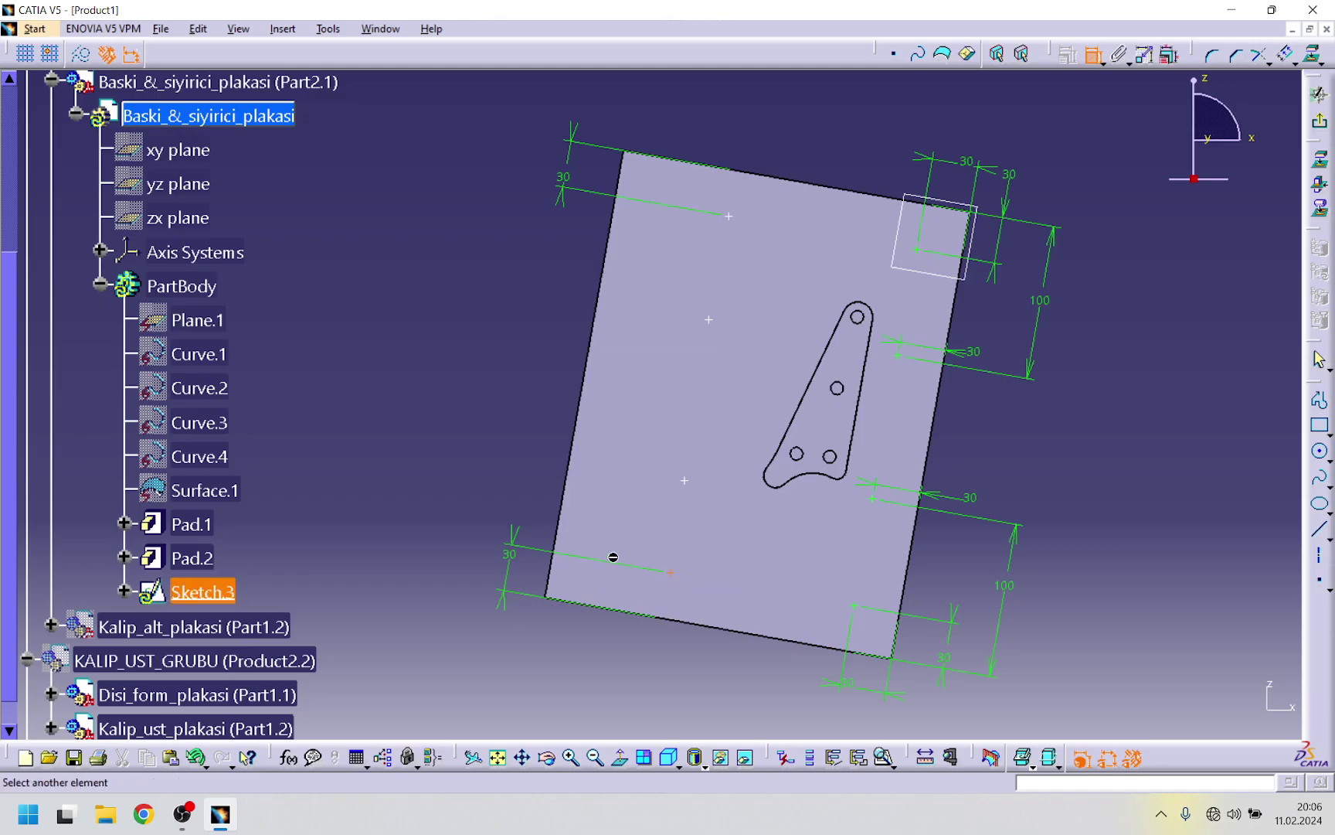
left_click(555, 568)
left_click(575, 670)
double_click(573, 663)
type("70")
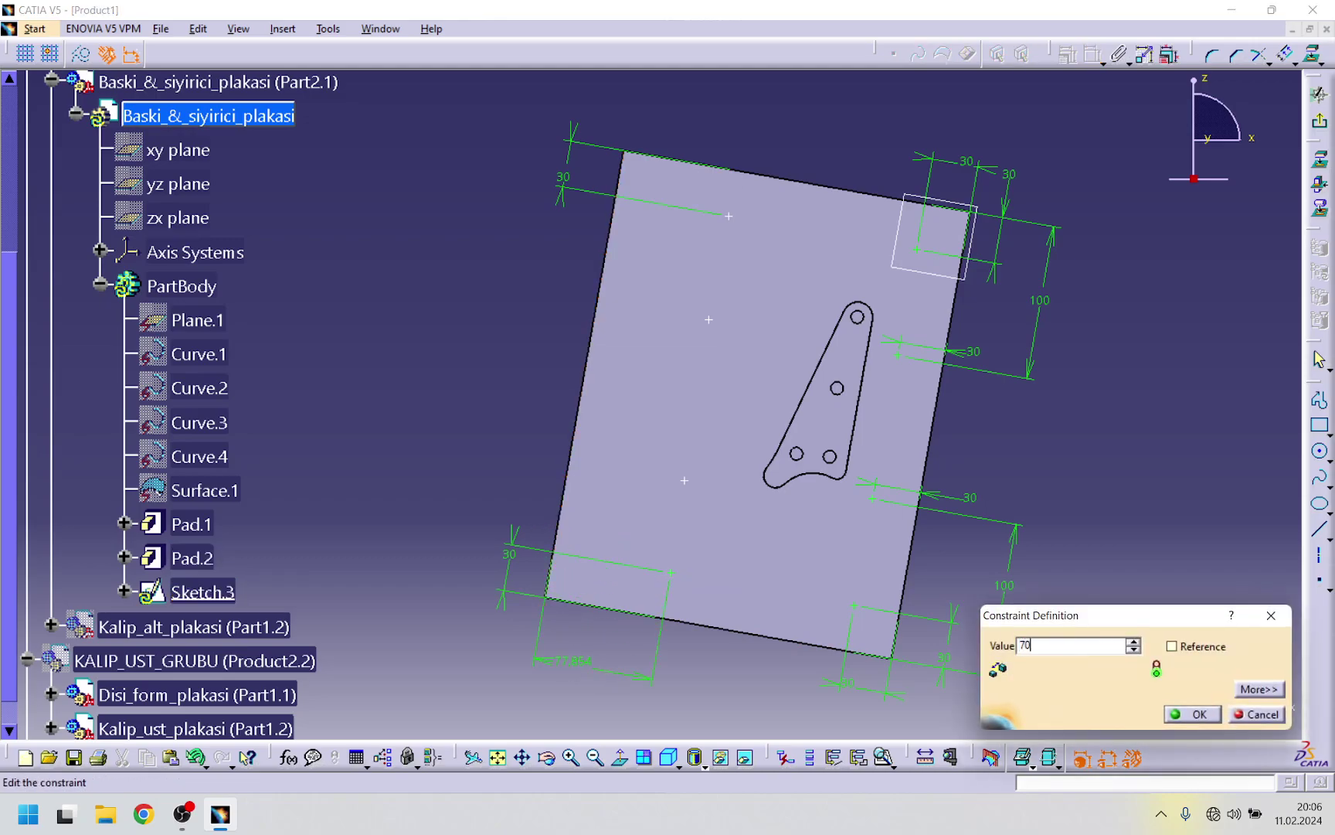
key("Return")
- Constrain the lower middle point on the left side to 70 mm from the plate's left edge
left_click(684, 478)
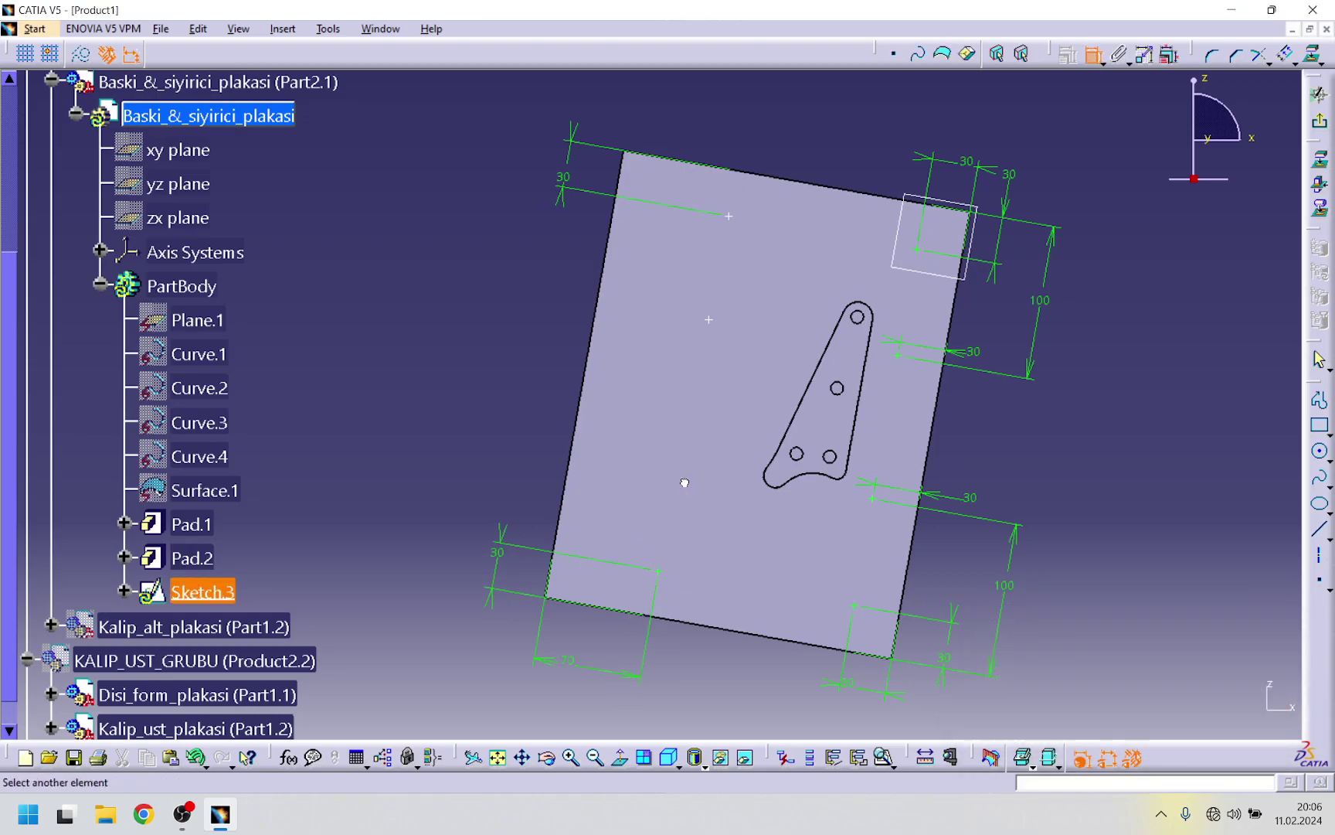
left_click(577, 468)
left_click(532, 434)
double_click(528, 426)
type("70")
key("Return")
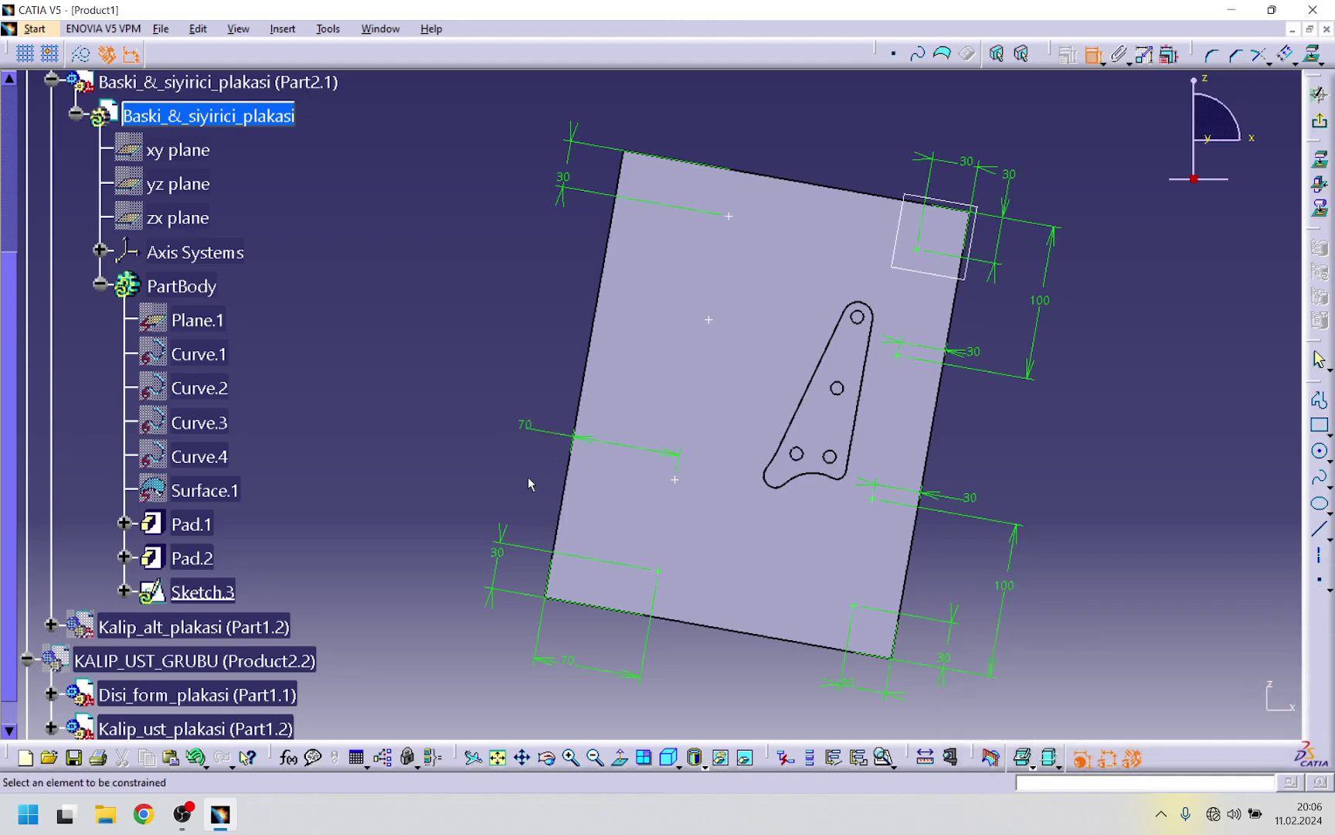
- Constrain the upper middle point on the left side to 70 mm from the plate's left edge
left_click(707, 320)
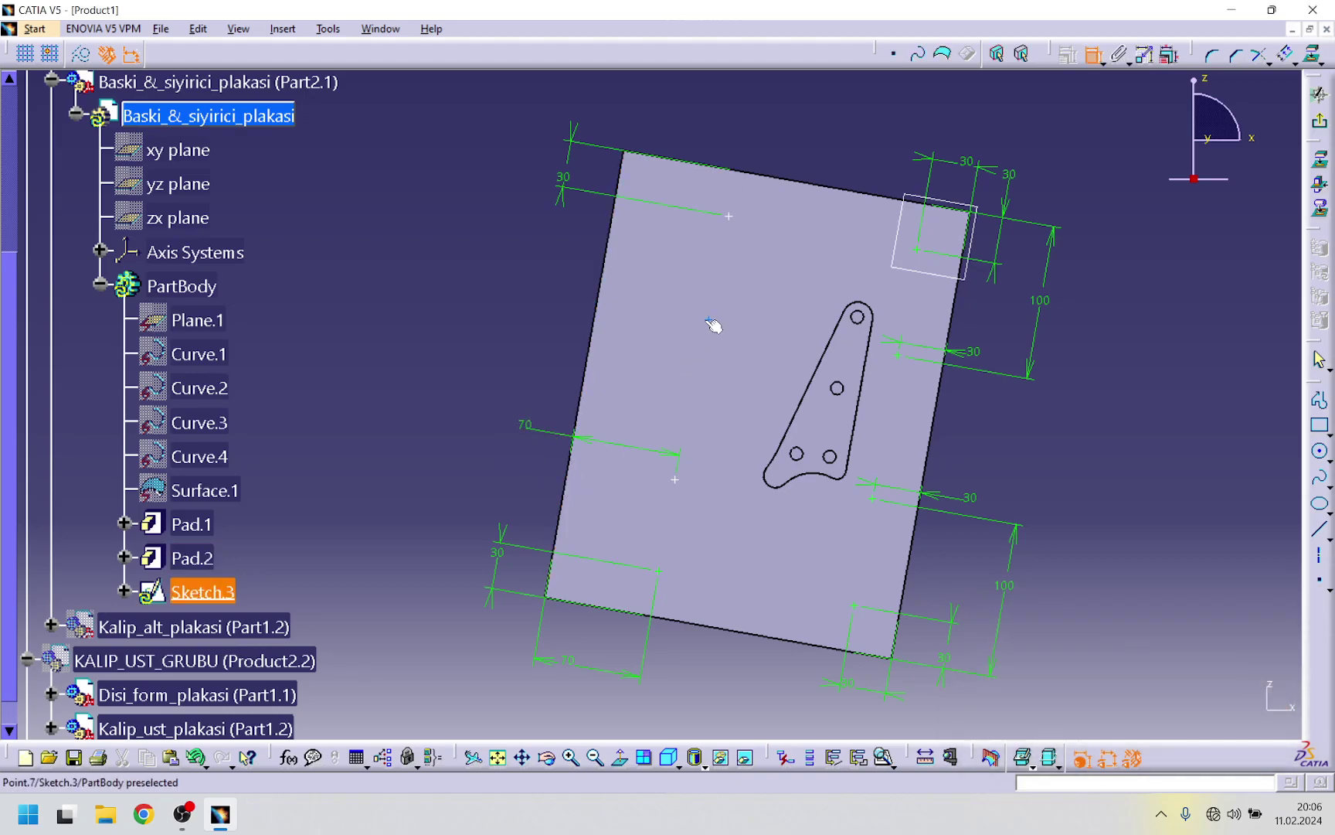
left_click(598, 306)
left_click(549, 279)
double_click(546, 278)
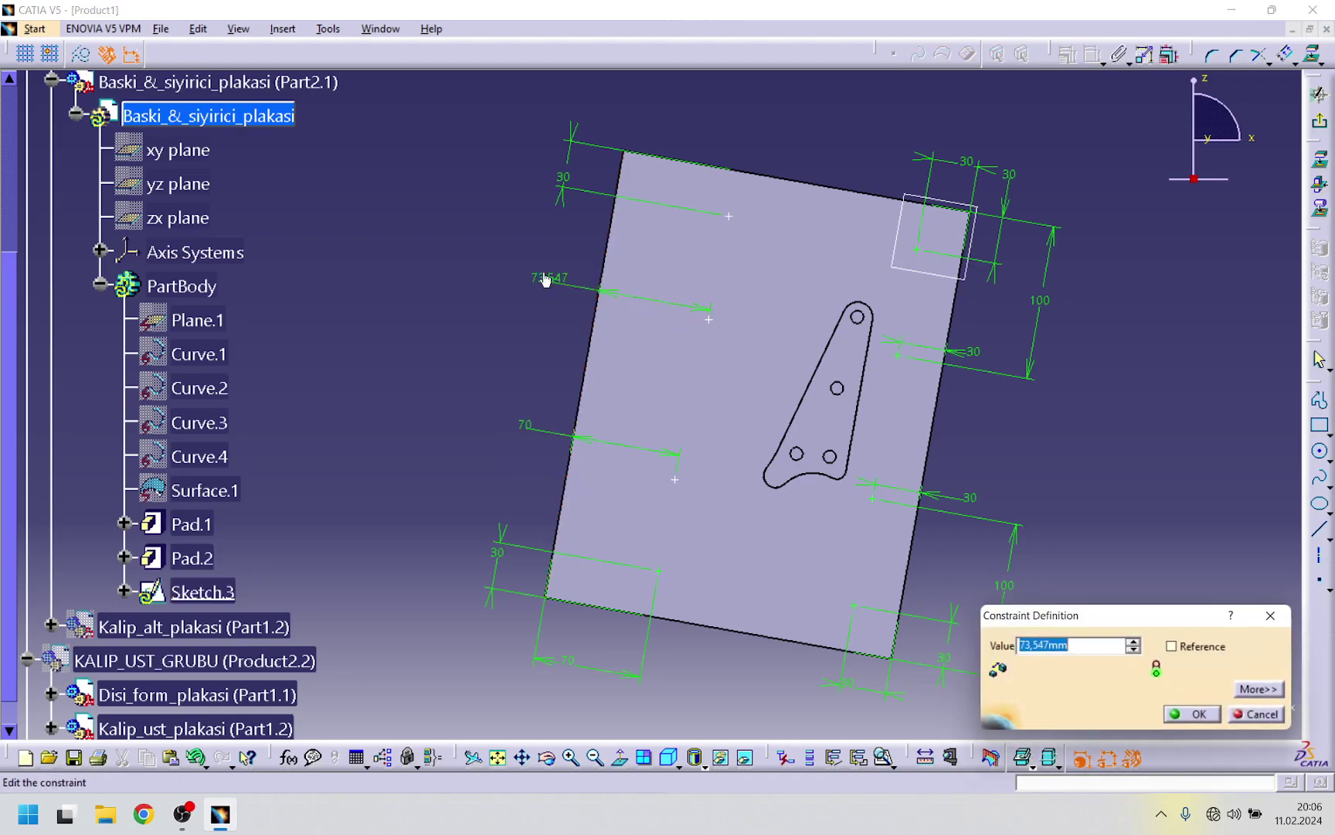
type("70")
key("Return")
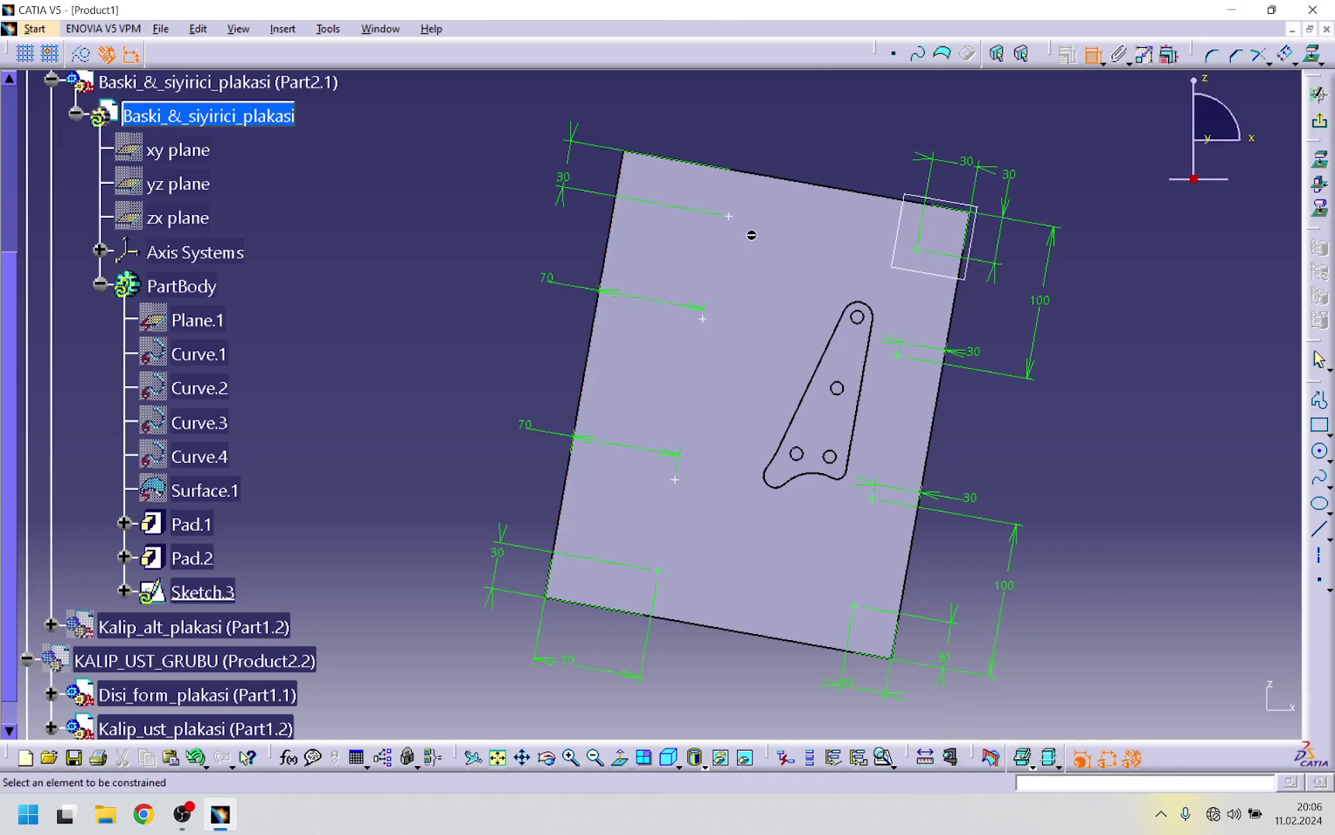
- Dimension the uppermost left-side point from the plate's left edge and set the distance to 70 mm
left_click(729, 217)
left_click(625, 195)
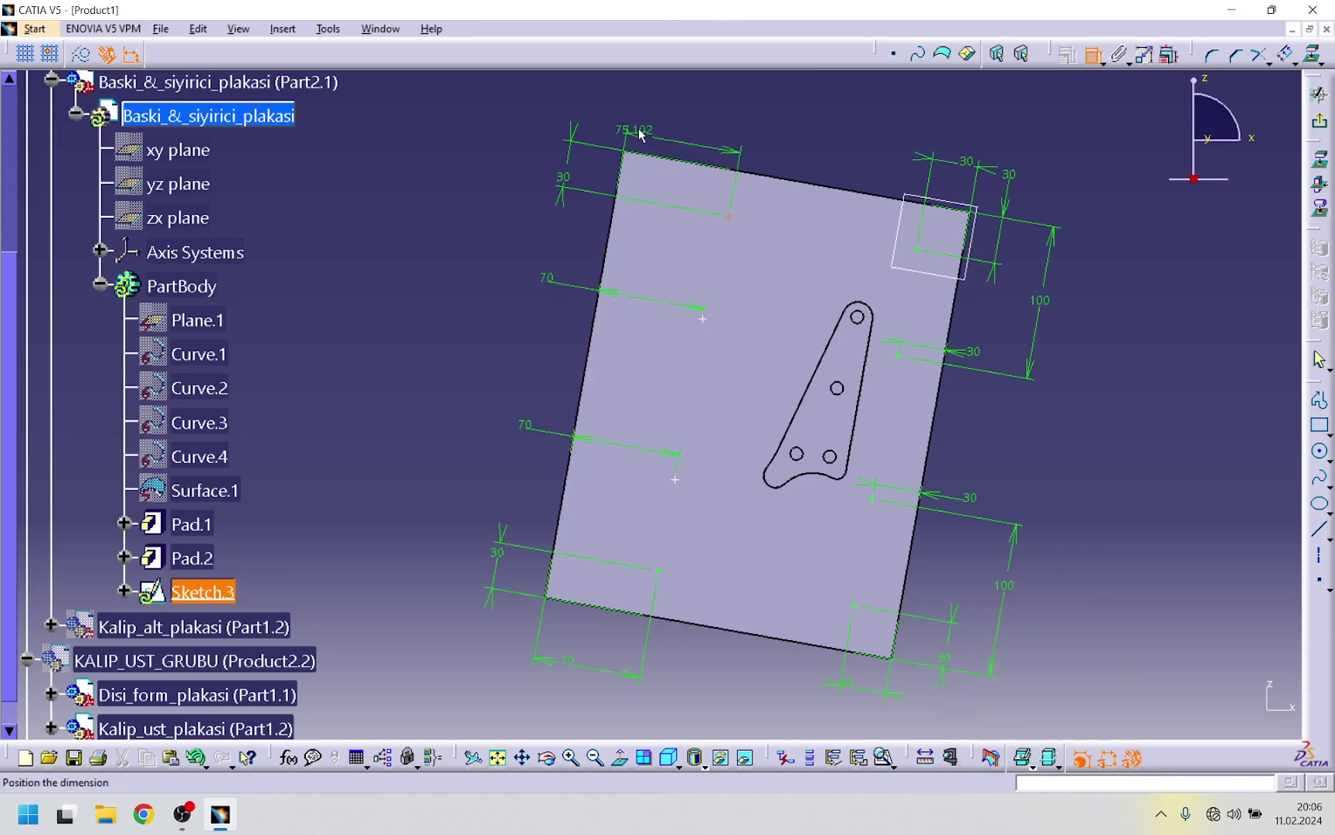
left_click(666, 113)
double_click(676, 112)
type("70")
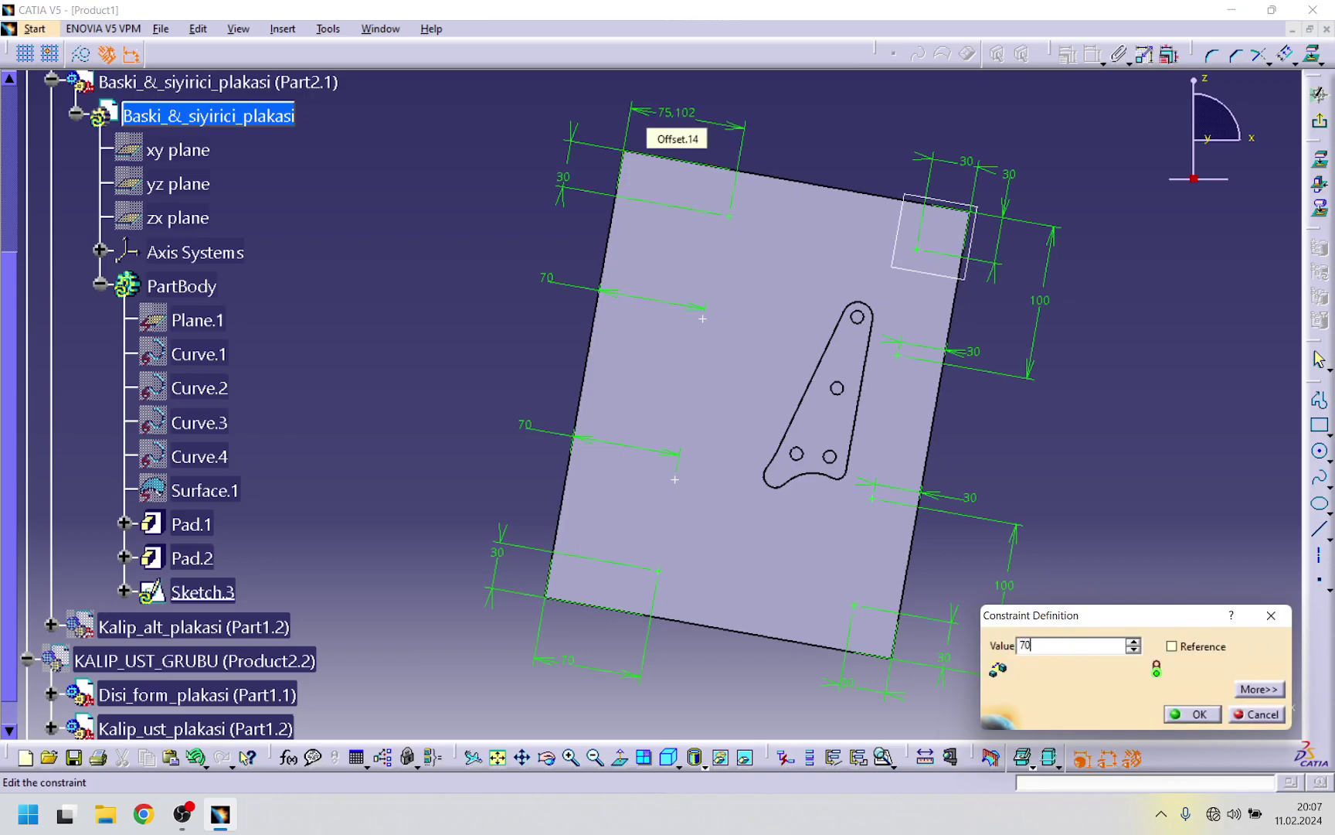
key("Return")
- Constrain the upper middle point on the left side to 100 mm from the plate's upper edge
left_click(709, 324)
left_click(760, 177)
left_click(808, 149)
double_click(810, 154)
type("100")
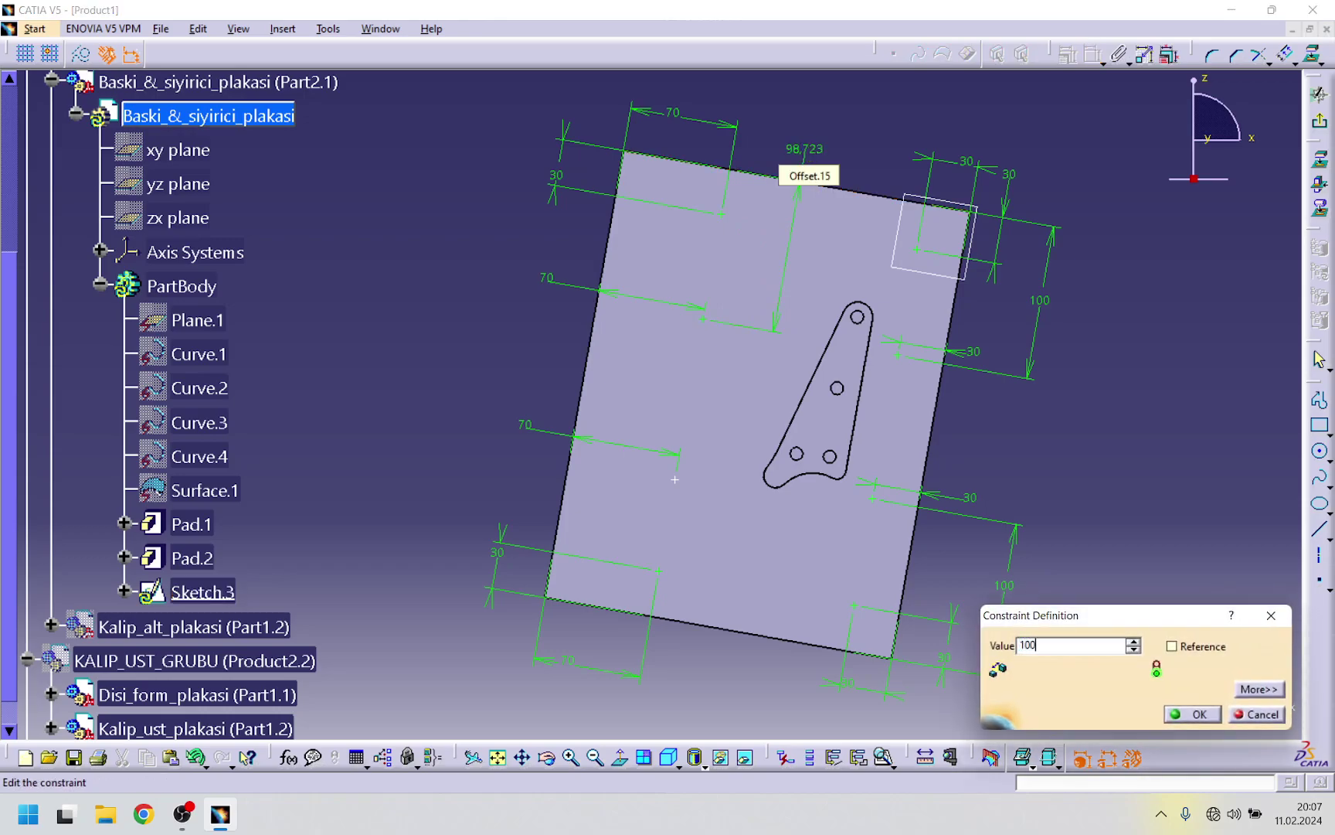
key("Return")
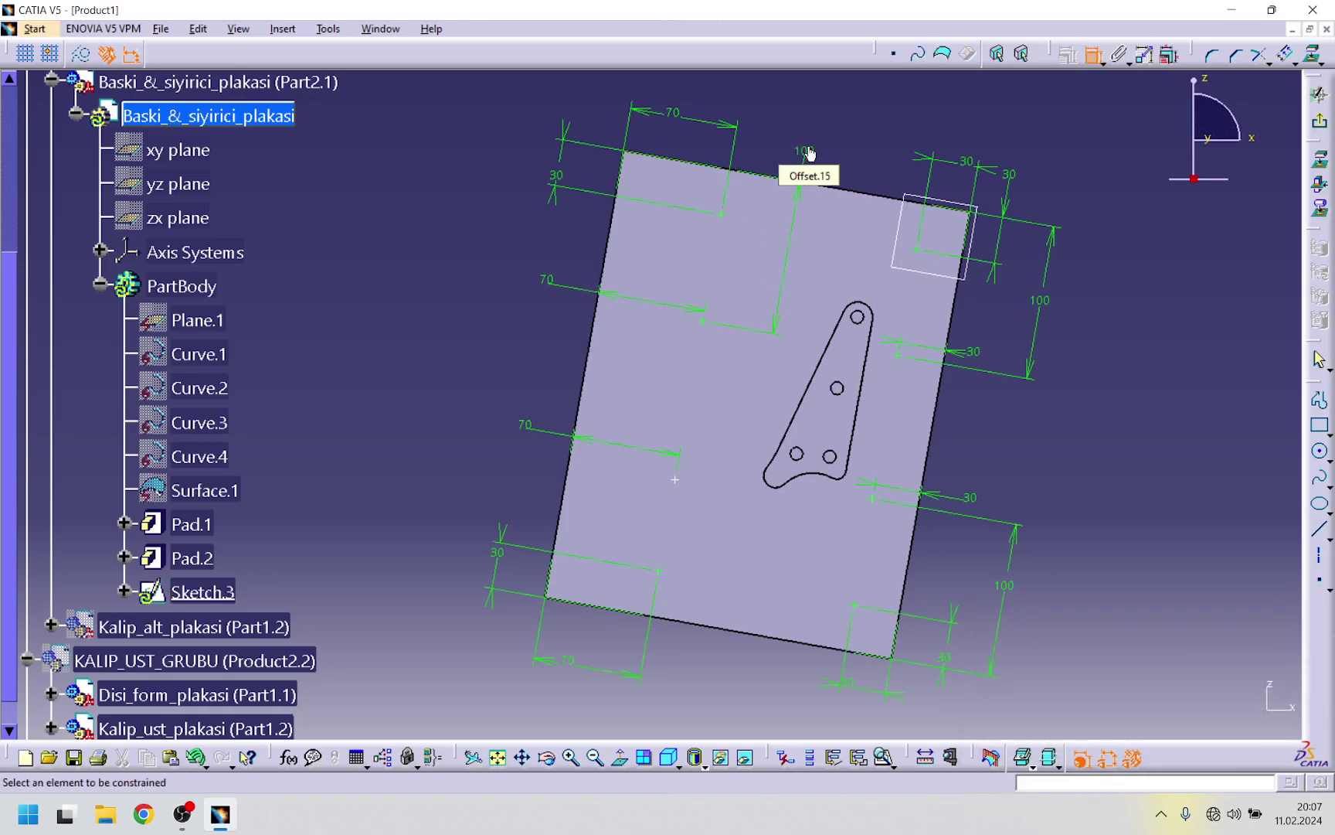
- Constrain the lower middle point on the left side to 100 mm from the plate's lower edge and exit the sketch
left_click(670, 619)
left_click(674, 480)
left_click(724, 582)
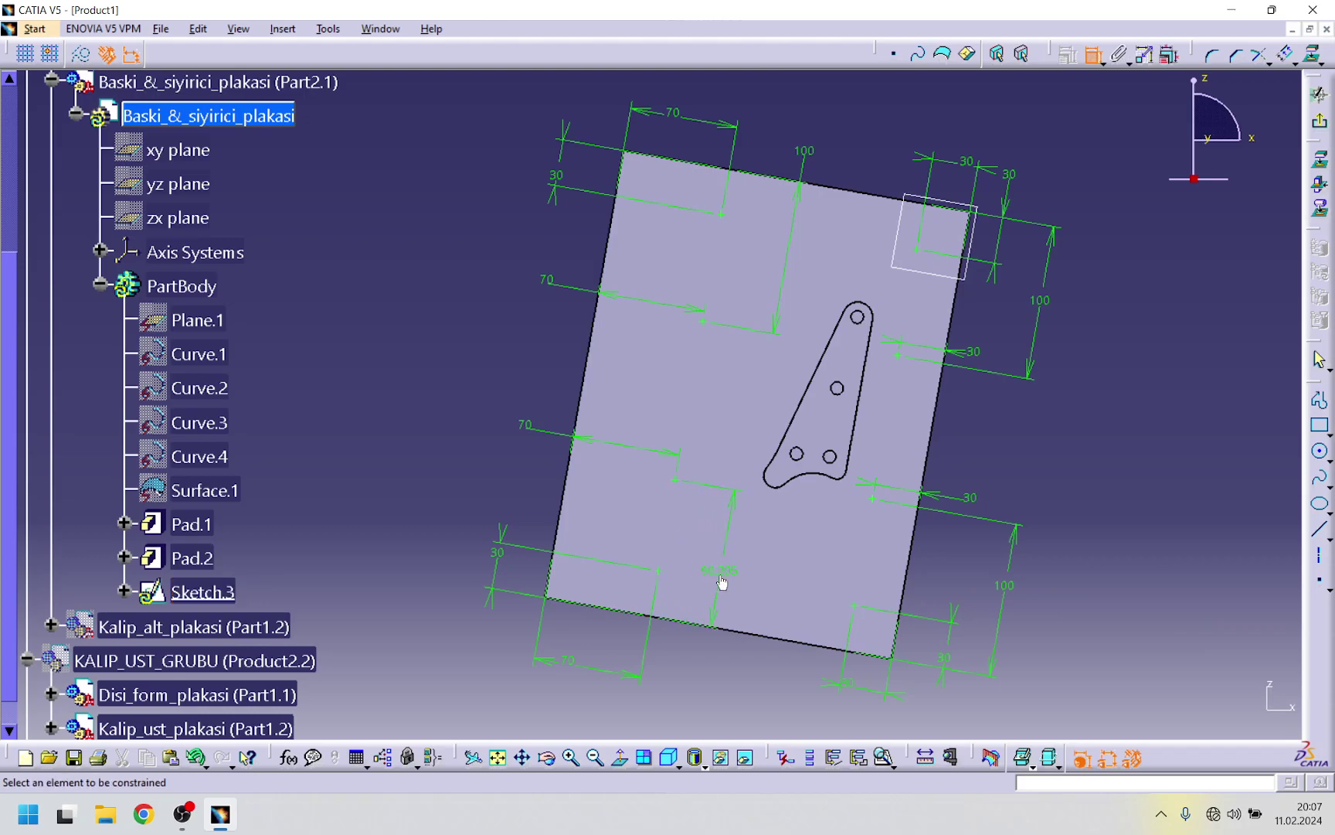
double_click(719, 580)
type("100")
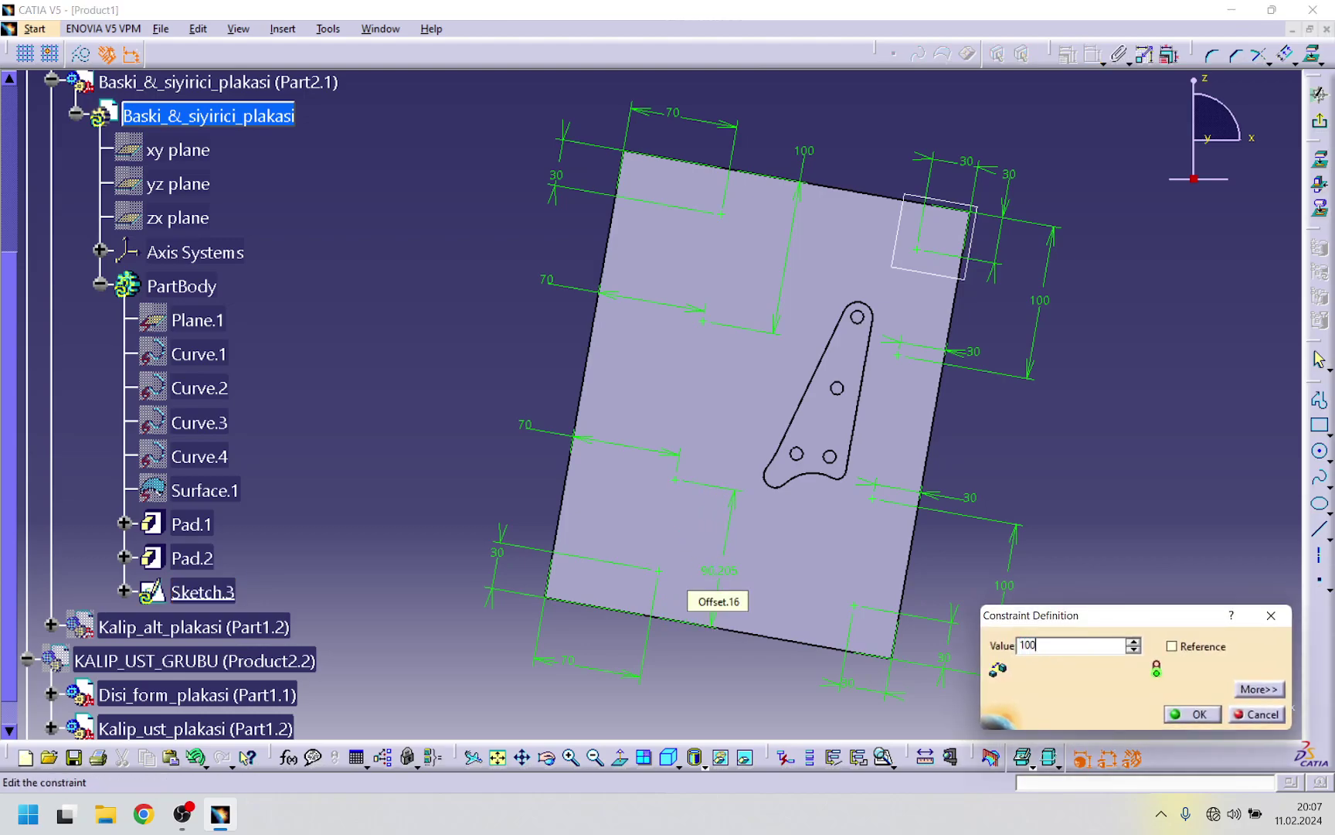
key("Return")
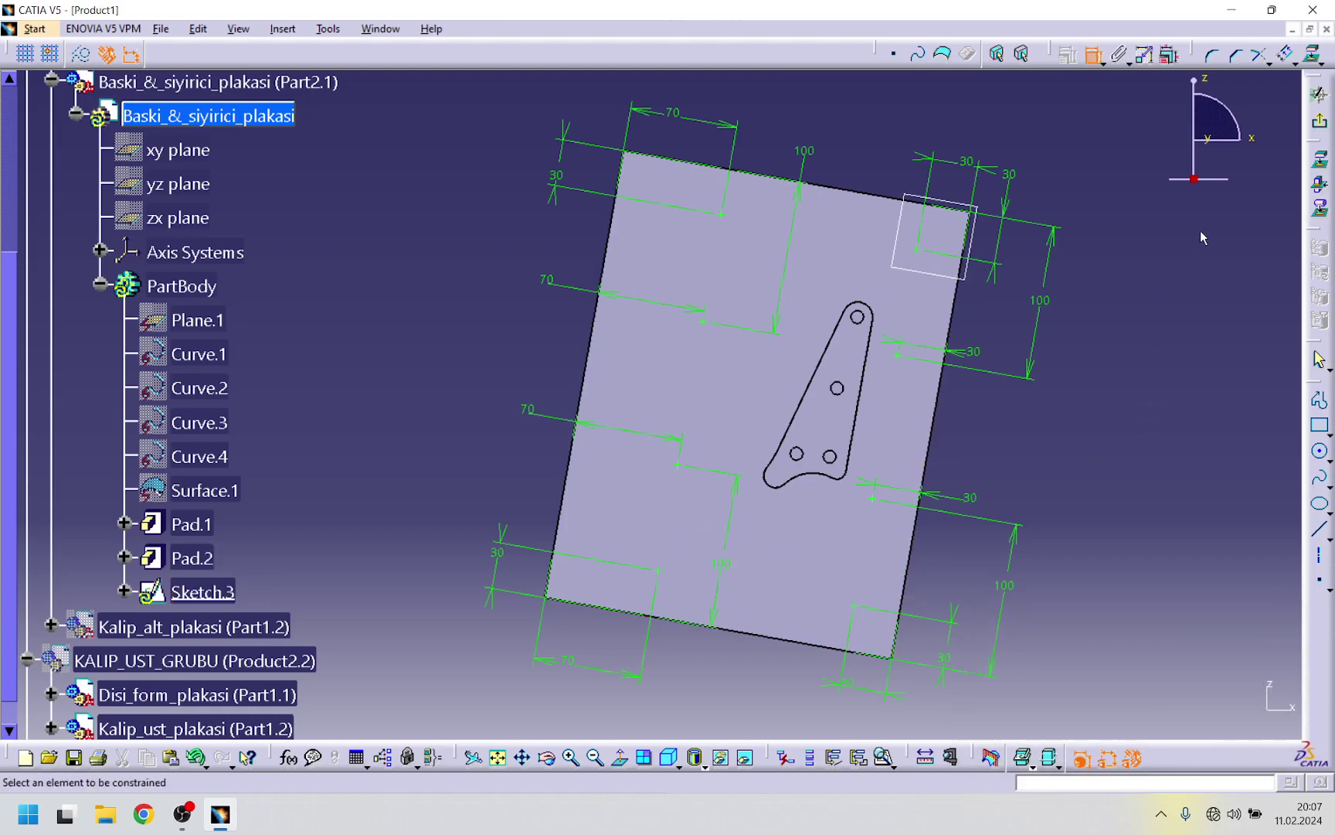
left_click(1320, 95)
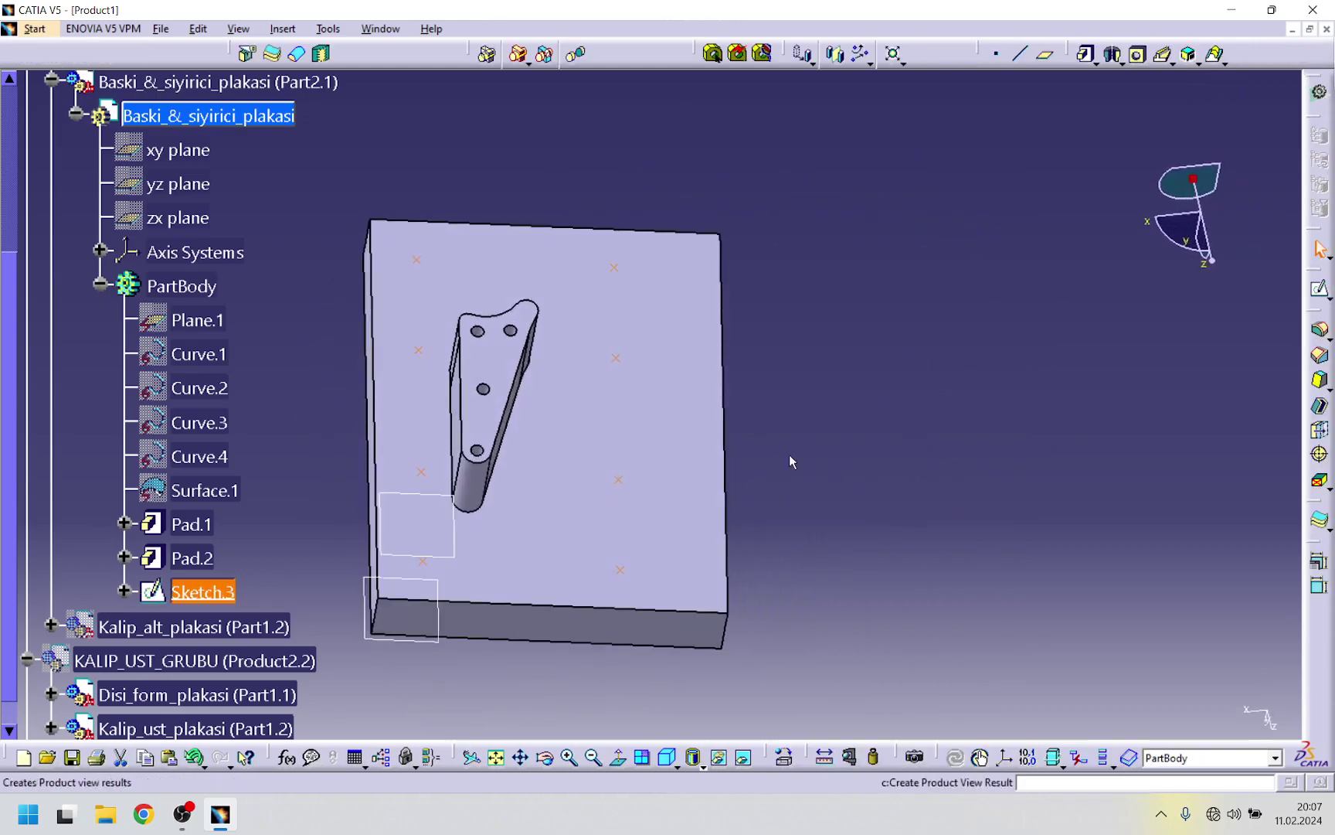
middle_click_drag(799, 510, 711, 503)
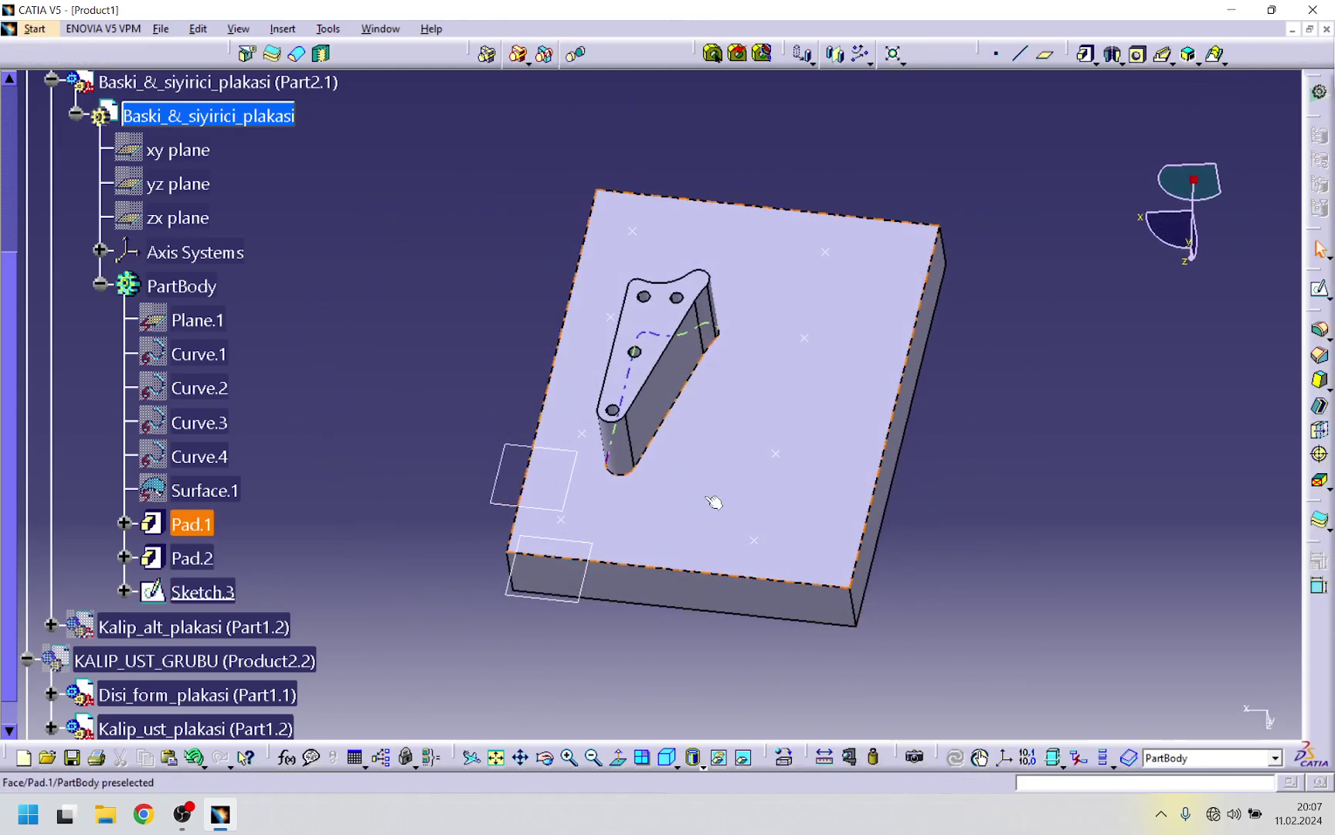
- Shrink the CATIA window to uncover the desktop, check the Yeni klasör (2) folder, and open the DEPO_2 folder
left_click(1271, 13)
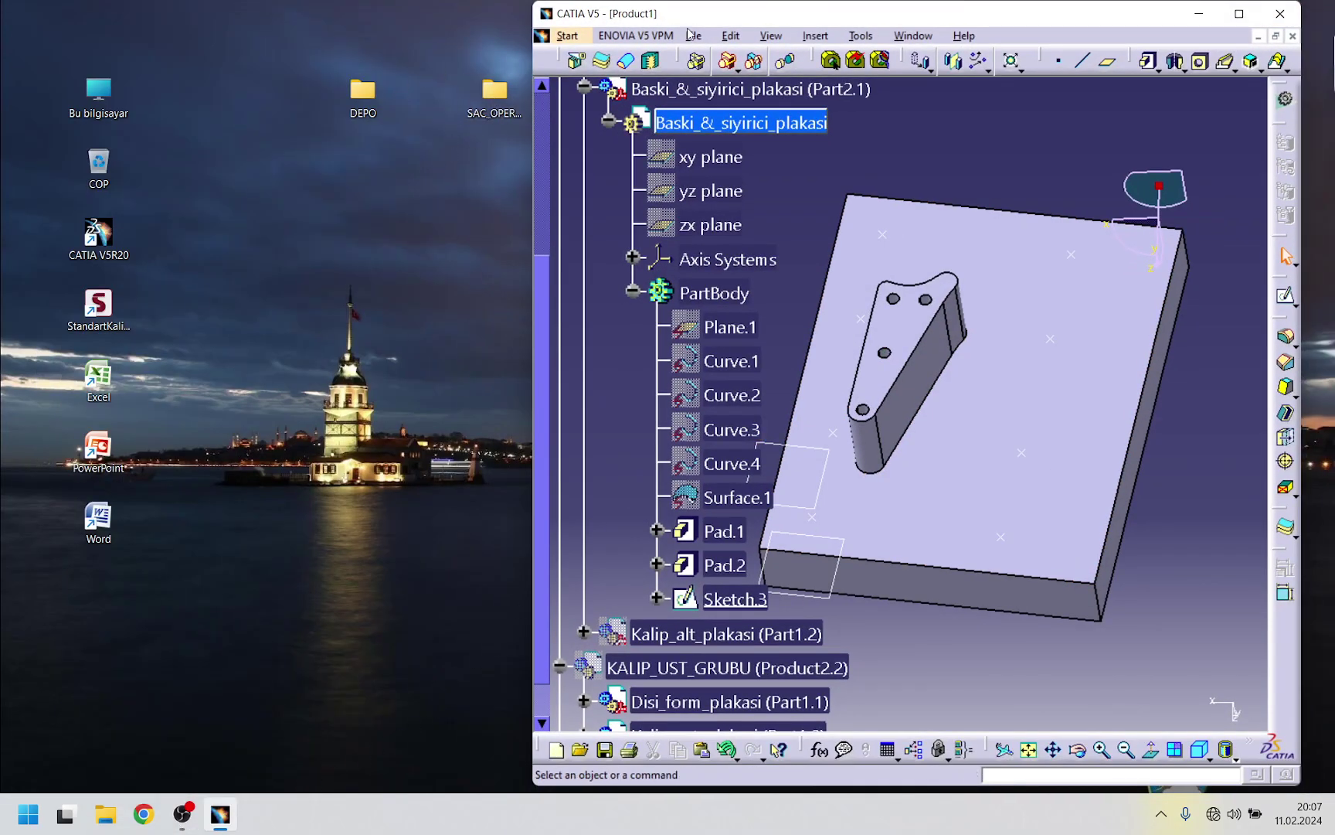
left_click_drag(725, 21, 735, 305)
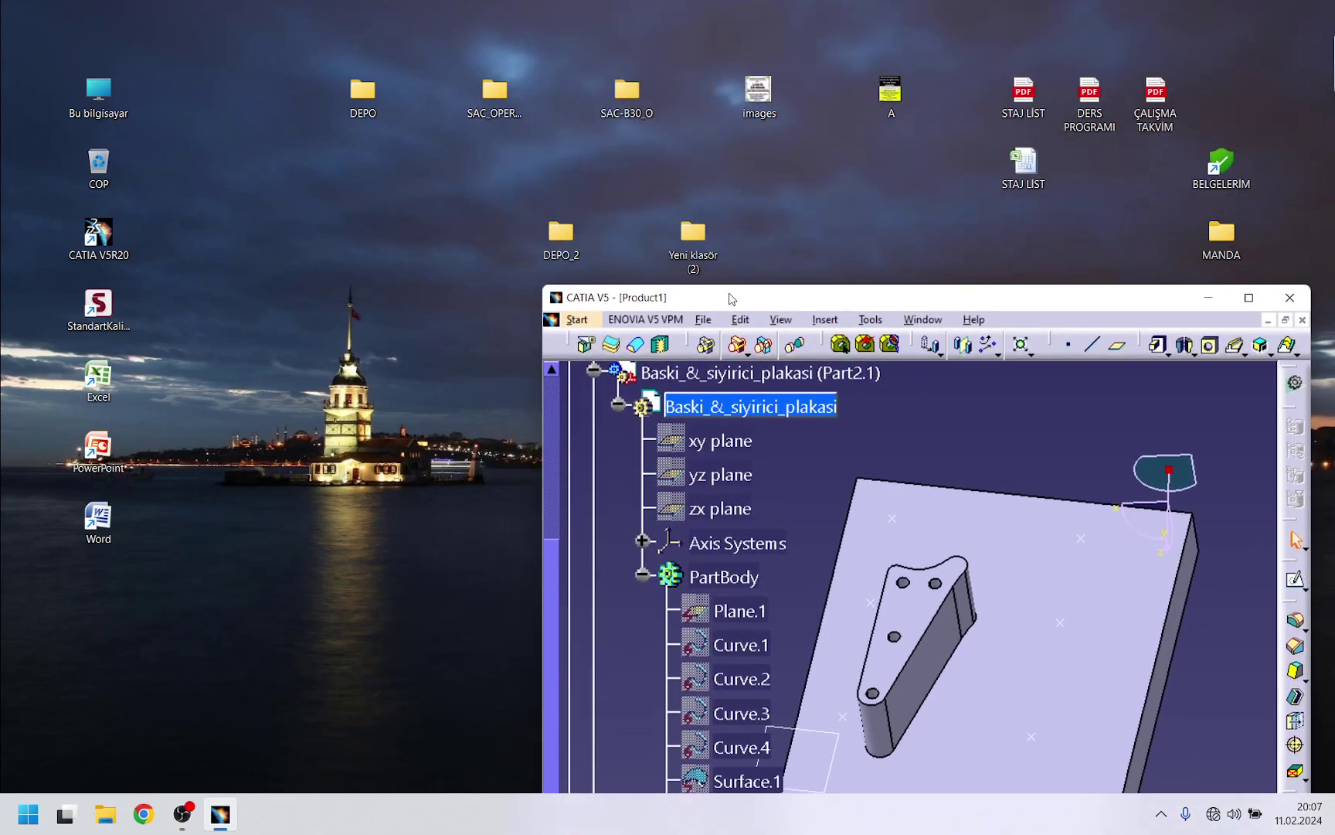
double_click(687, 249)
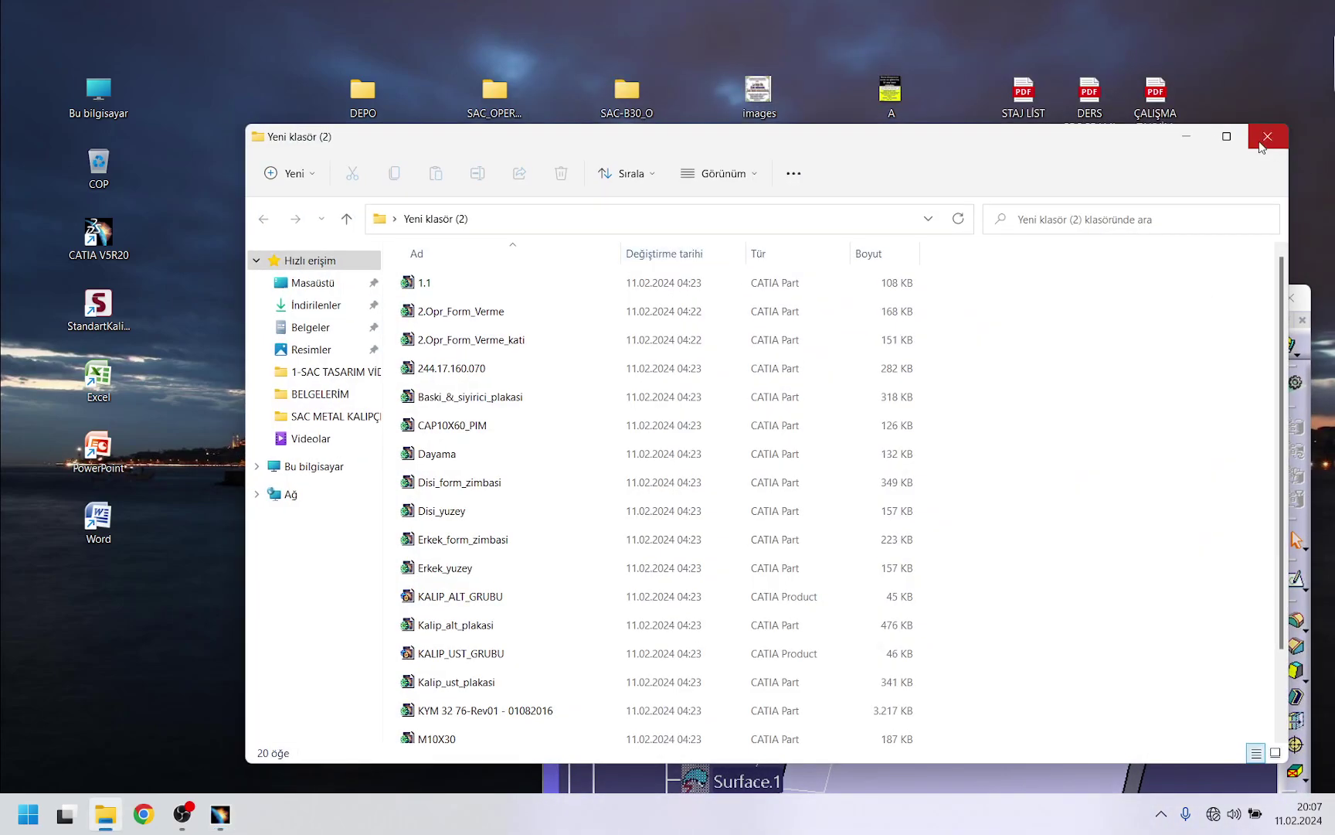
left_click(1293, 133)
double_click(557, 234)
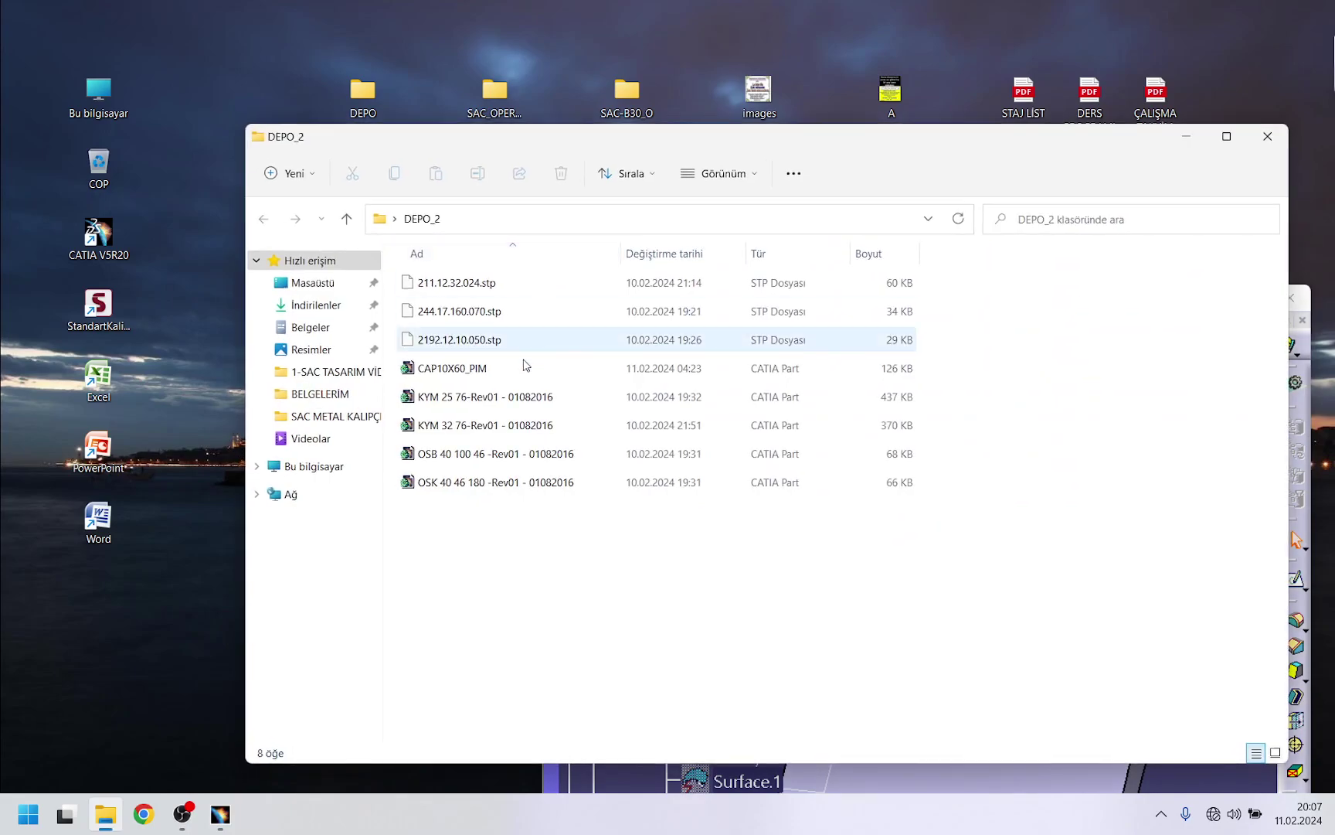
- Open 211.12.32.024.stp, 244.17.160.070.stp and 2192.12.10.050.stp from DEPO_2 in CATIA, maximize it and dismiss the transfer reports
left_click_drag(954, 352, 958, 782)
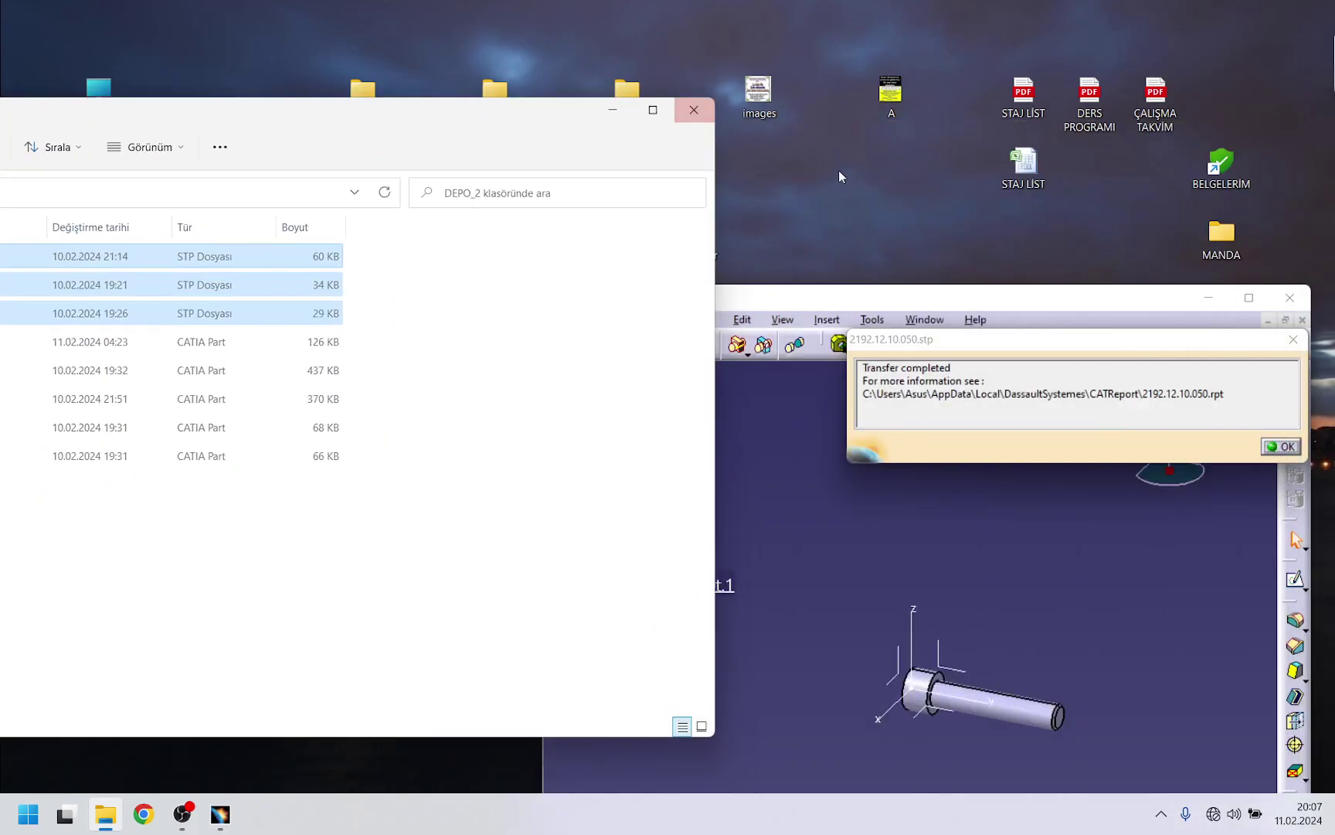
left_click(1249, 297)
left_click(1284, 453)
left_click(1289, 450)
left_click(1289, 450)
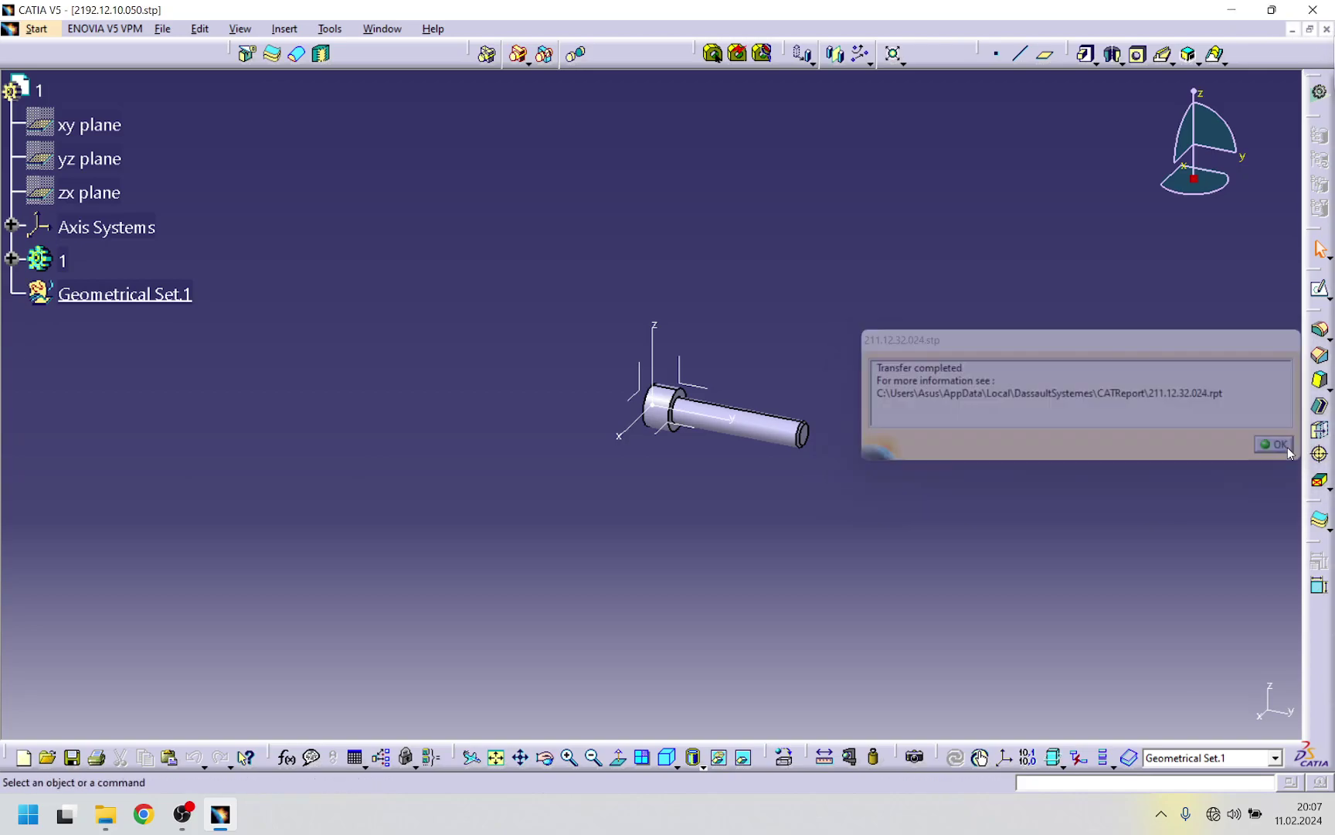
- Close the 2192.12.10.050 part and measure the head, shoulder and tip edge radii of the 244.17.160.070 bolt
left_click(1327, 29)
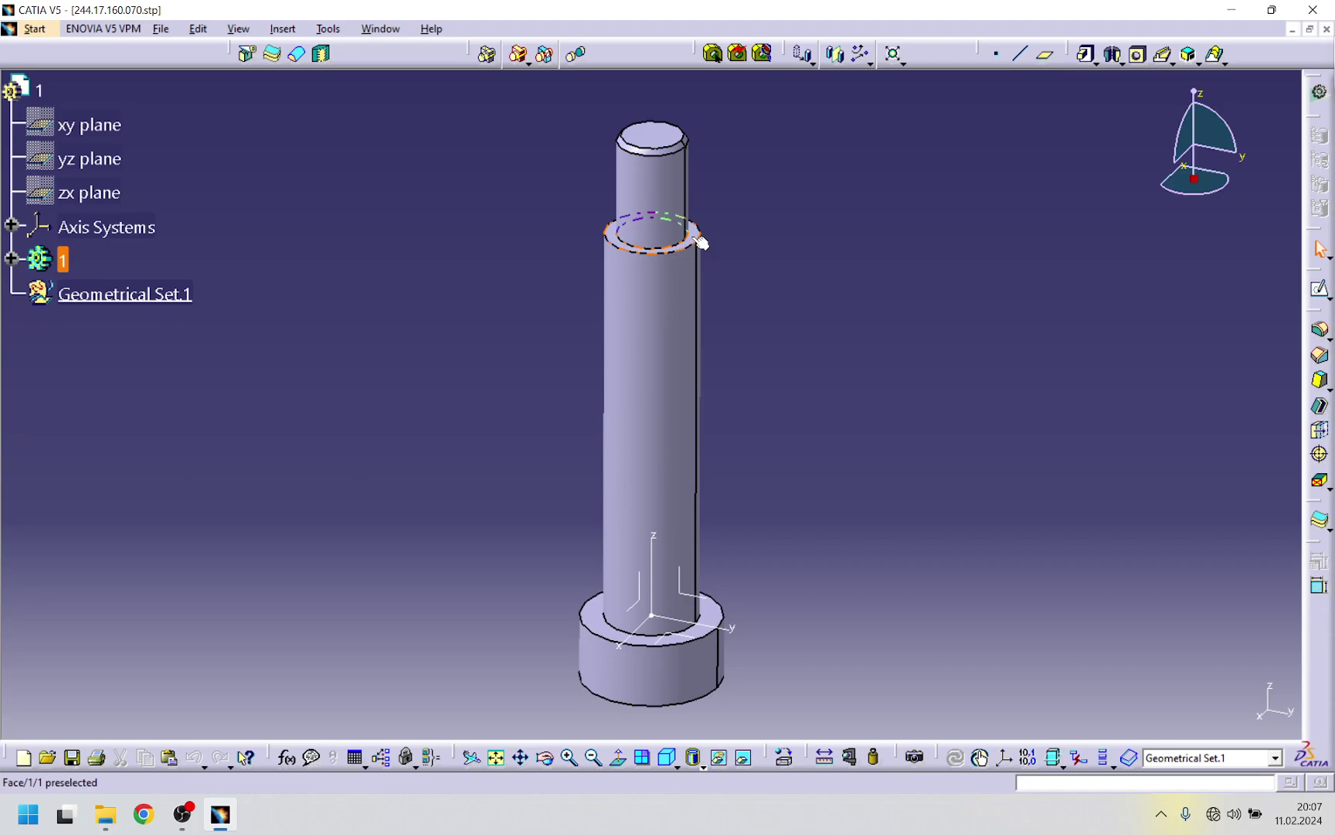
middle_click_drag(742, 514, 670, 463)
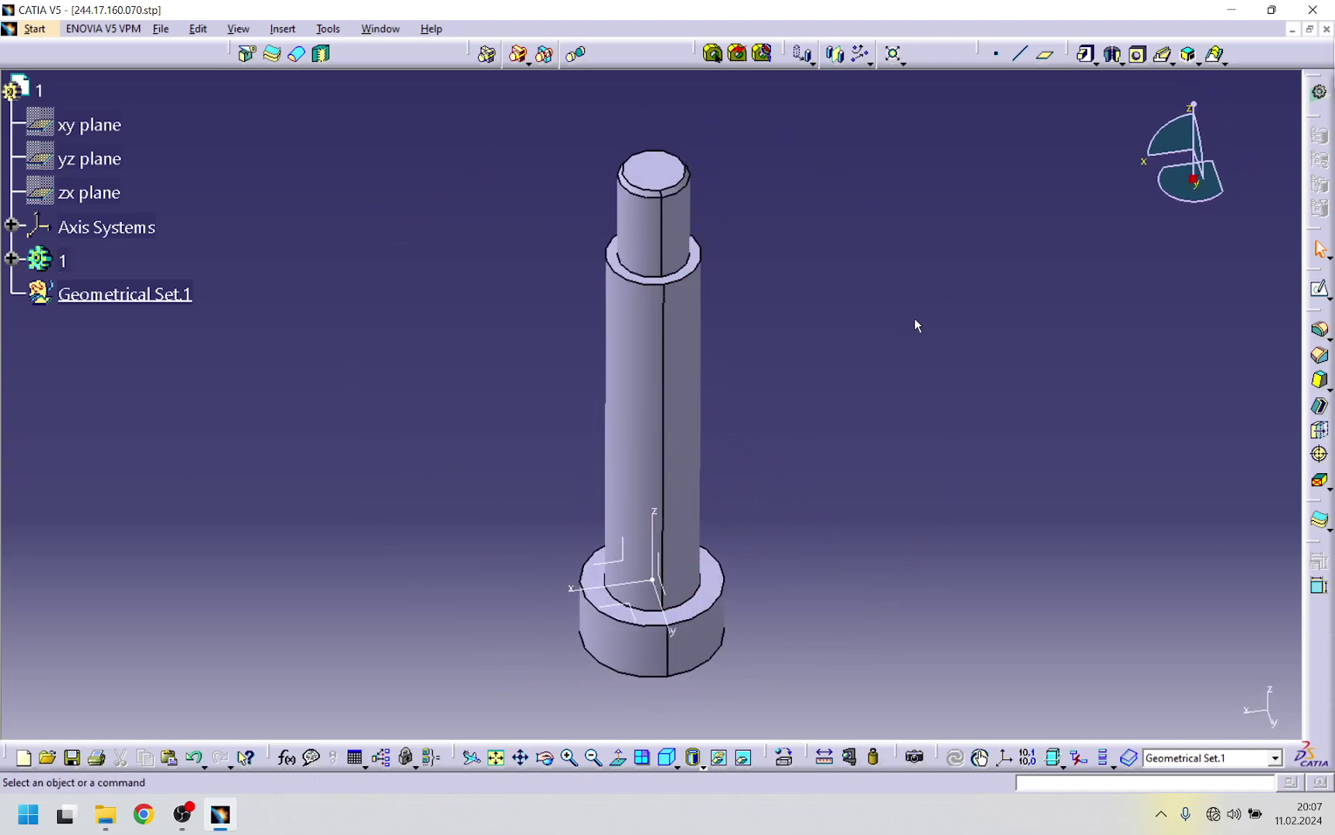
left_click(851, 758)
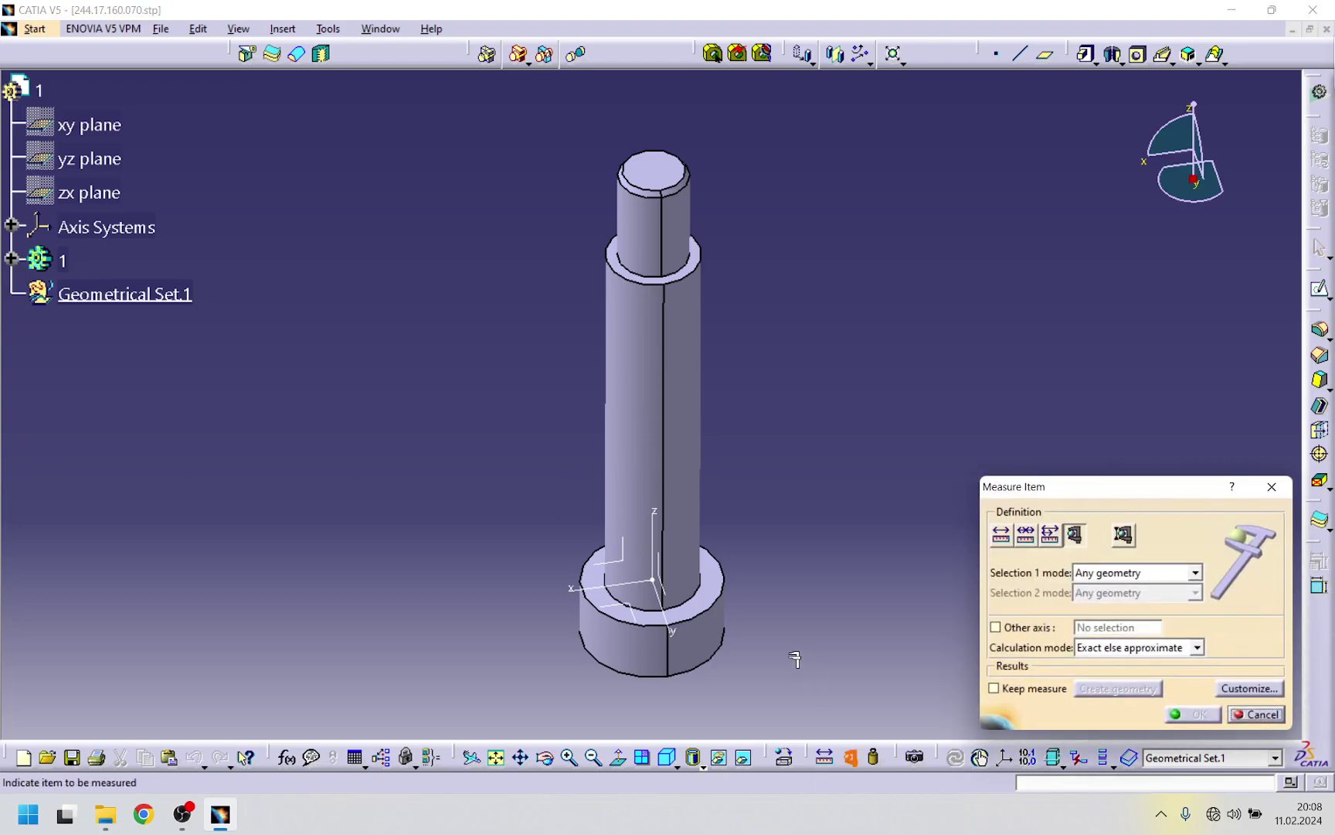
left_click(734, 592)
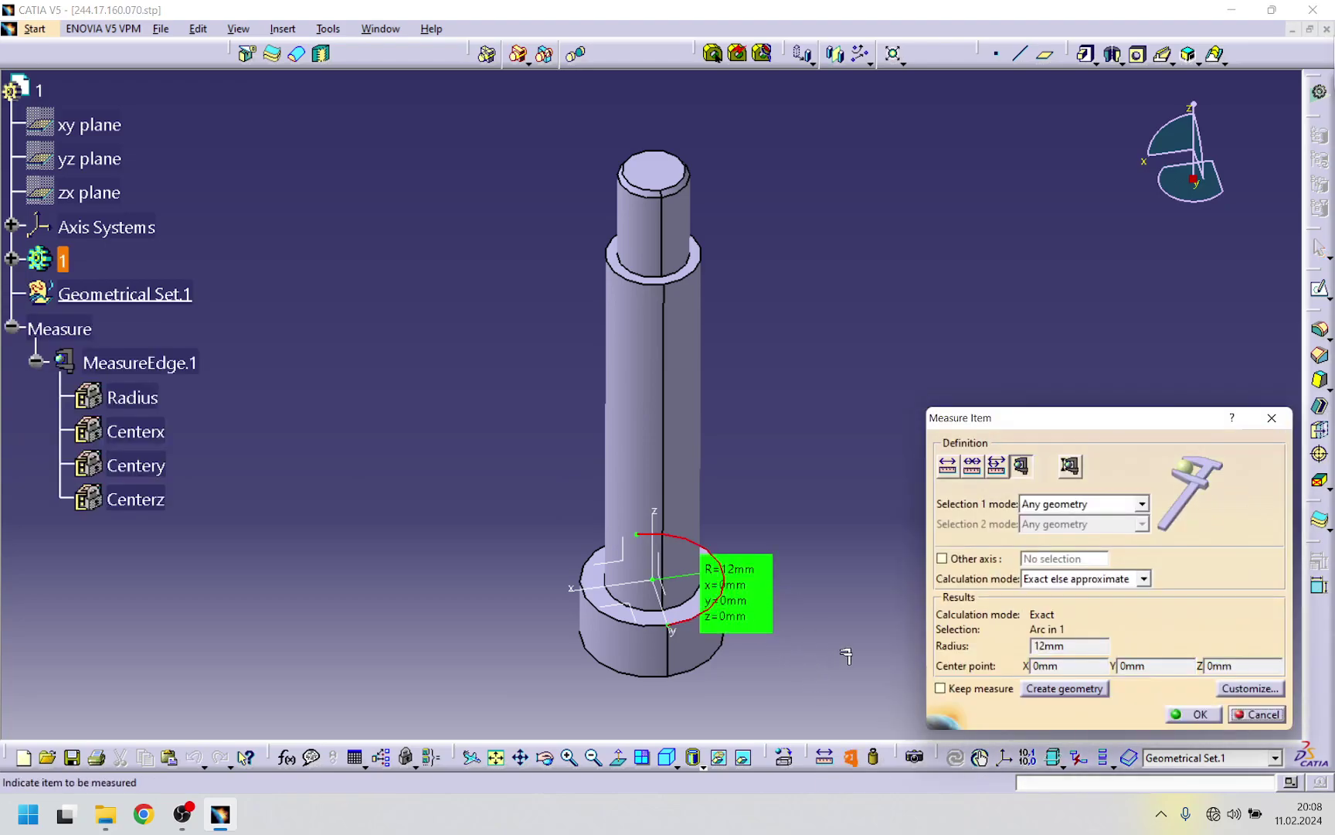
left_click(701, 261)
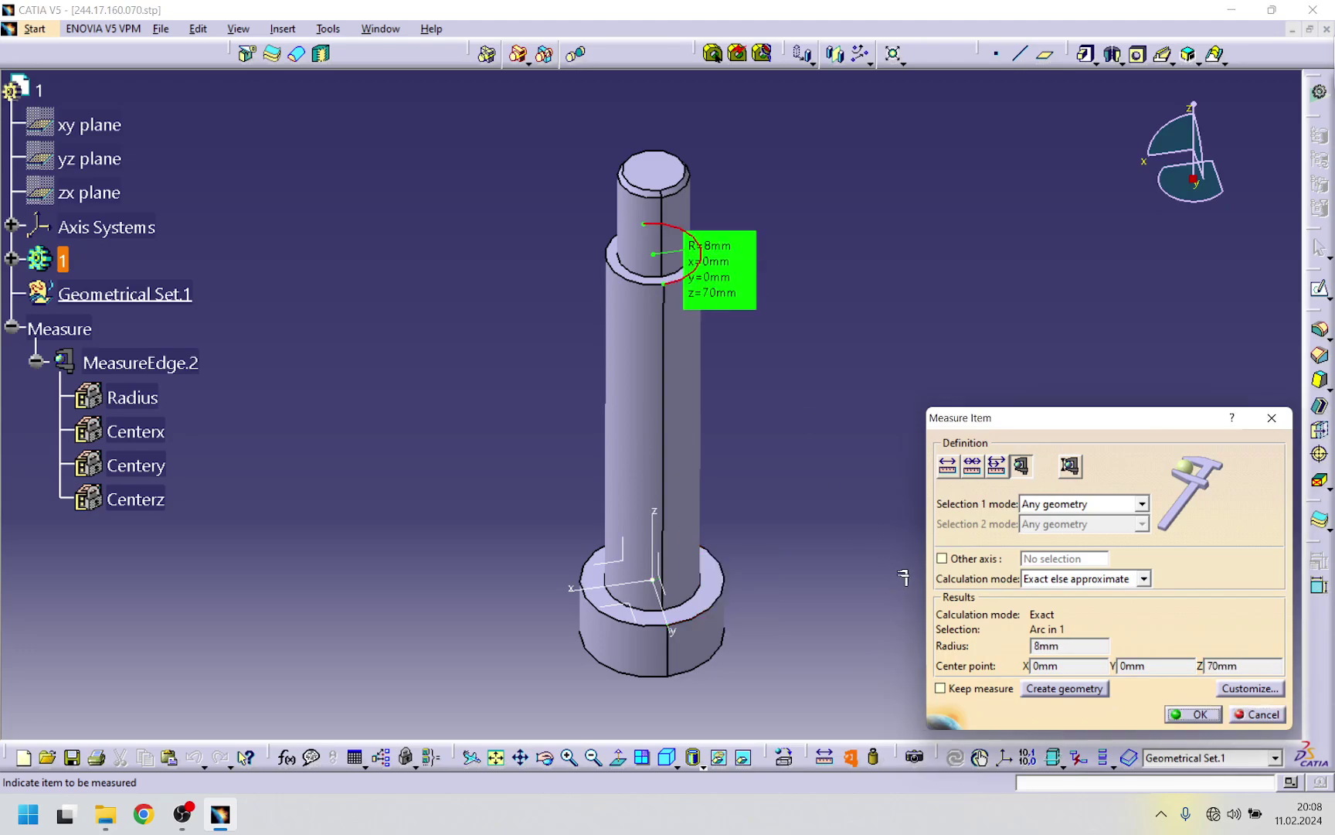
left_click(689, 190)
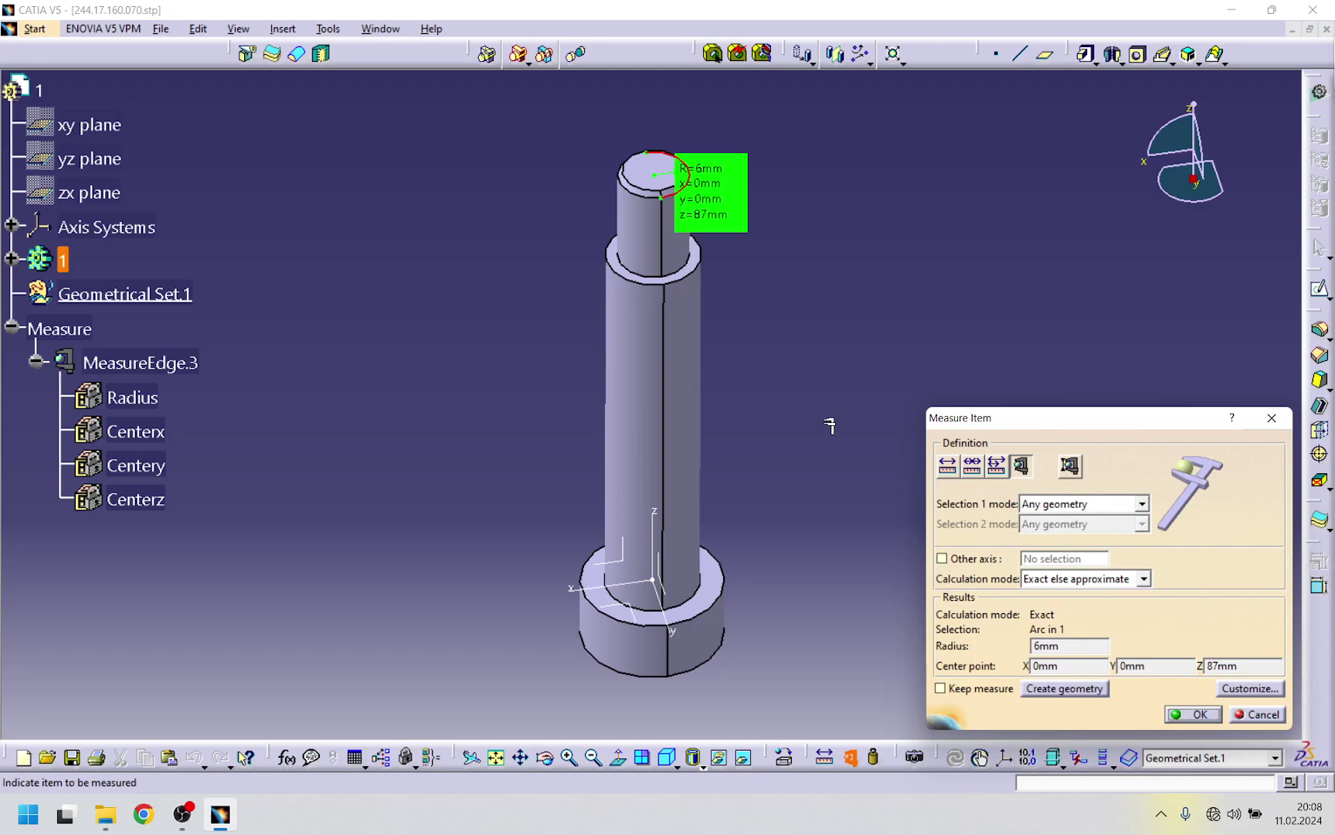
left_click(696, 266)
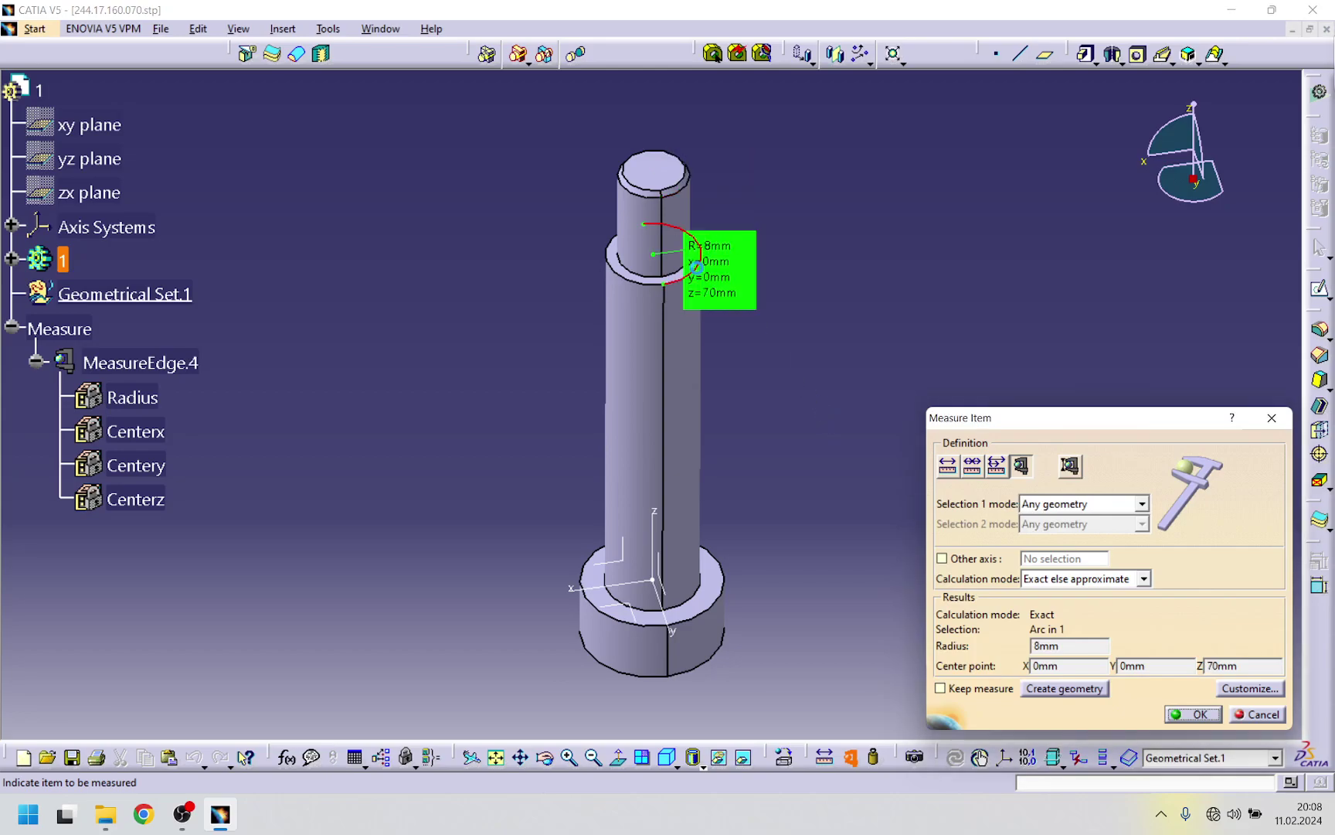
left_click(726, 595)
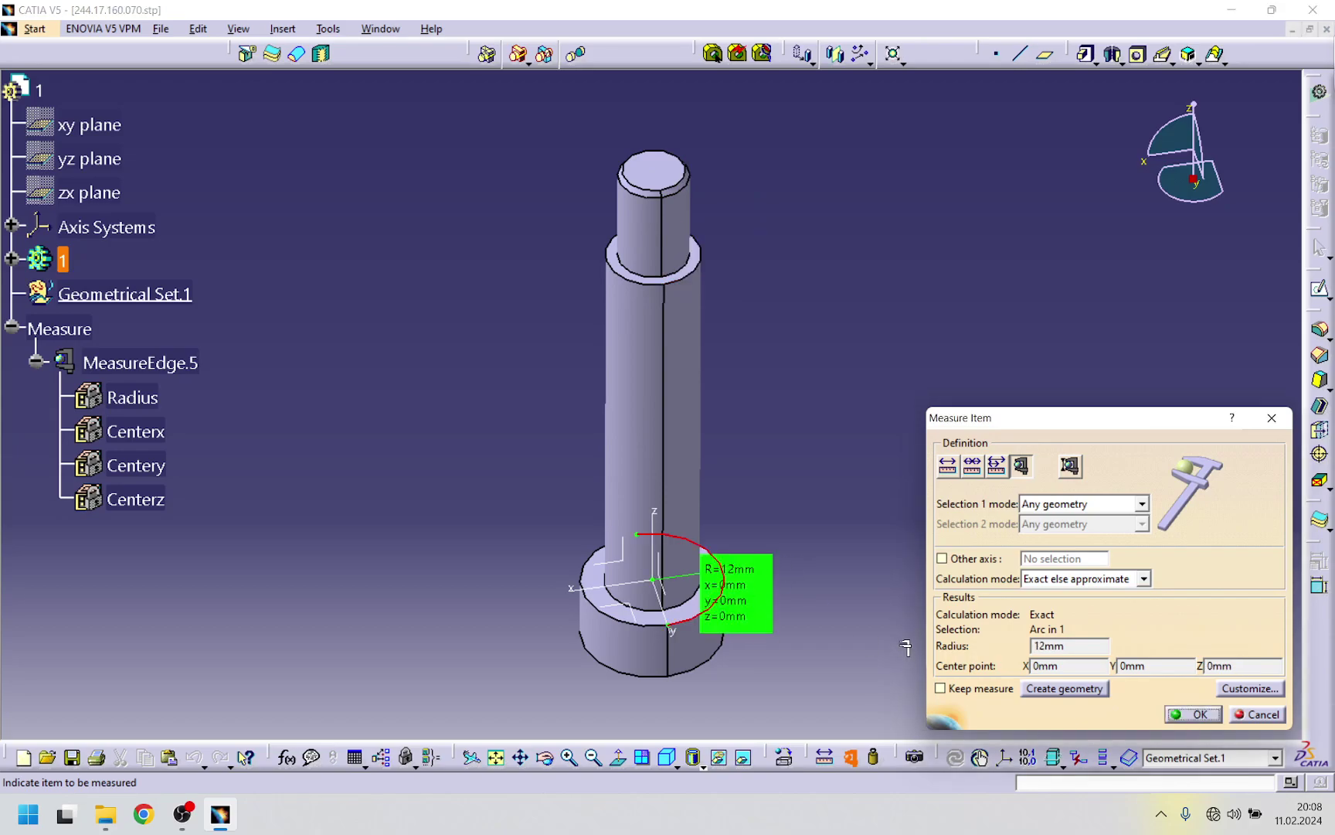
left_click(1245, 717)
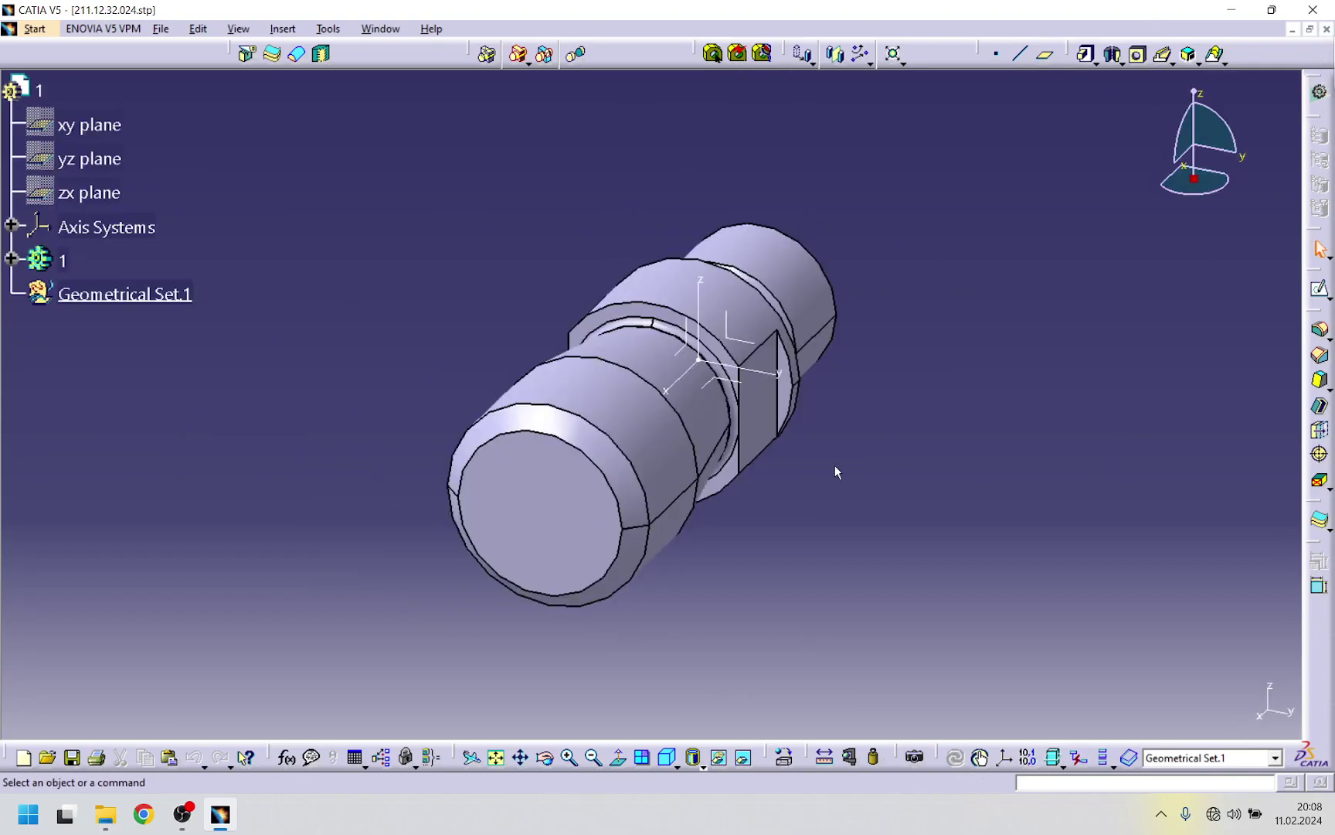
- Inspect the 211.12.32.024 part, close it and return to the pressure and stripper plate in Product1
middle_click_drag(847, 374, 912, 332)
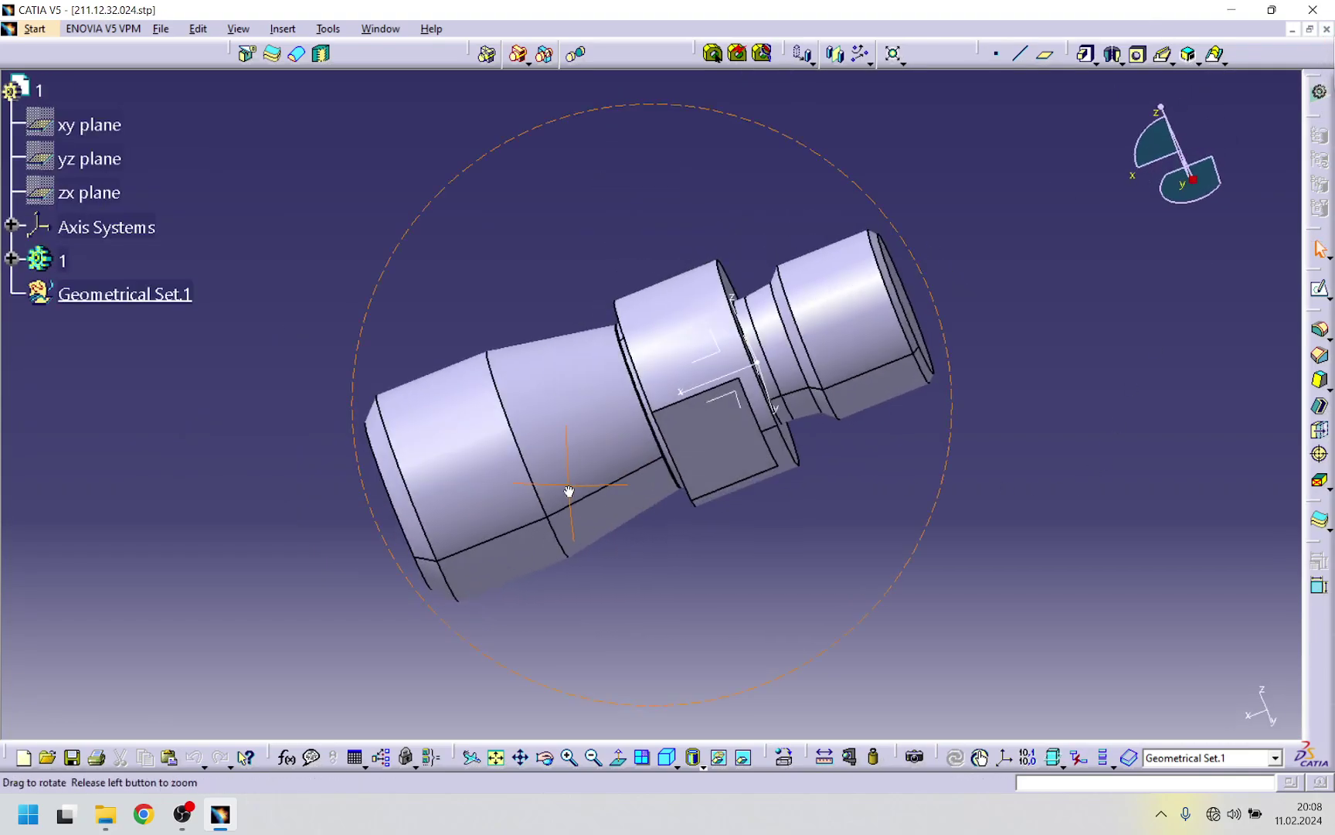
left_click(1327, 29)
middle_click_drag(847, 466, 446, 486)
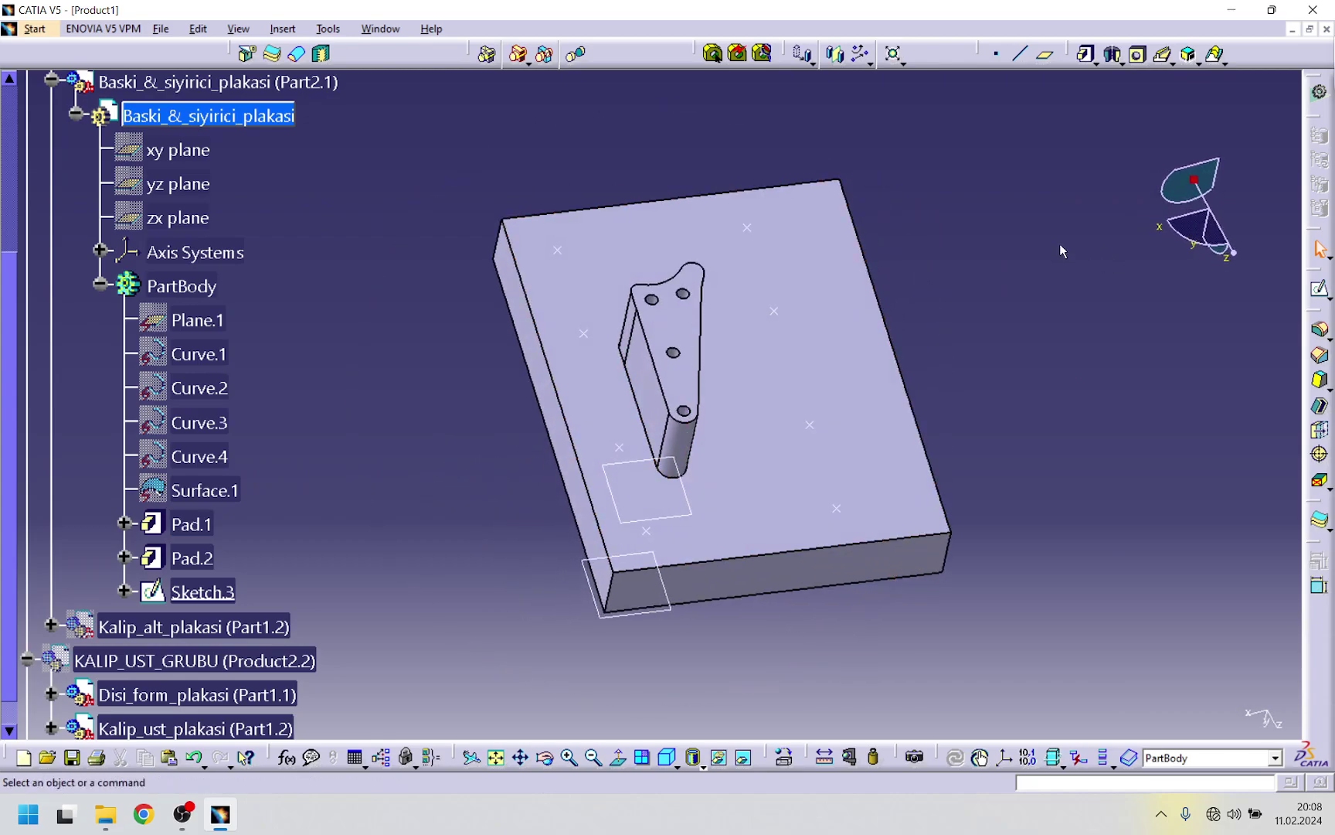
- Start a hole on the plate's large face and define it as threaded, Metric Thick Pitch, size M12
left_click(1137, 59)
left_click(827, 371)
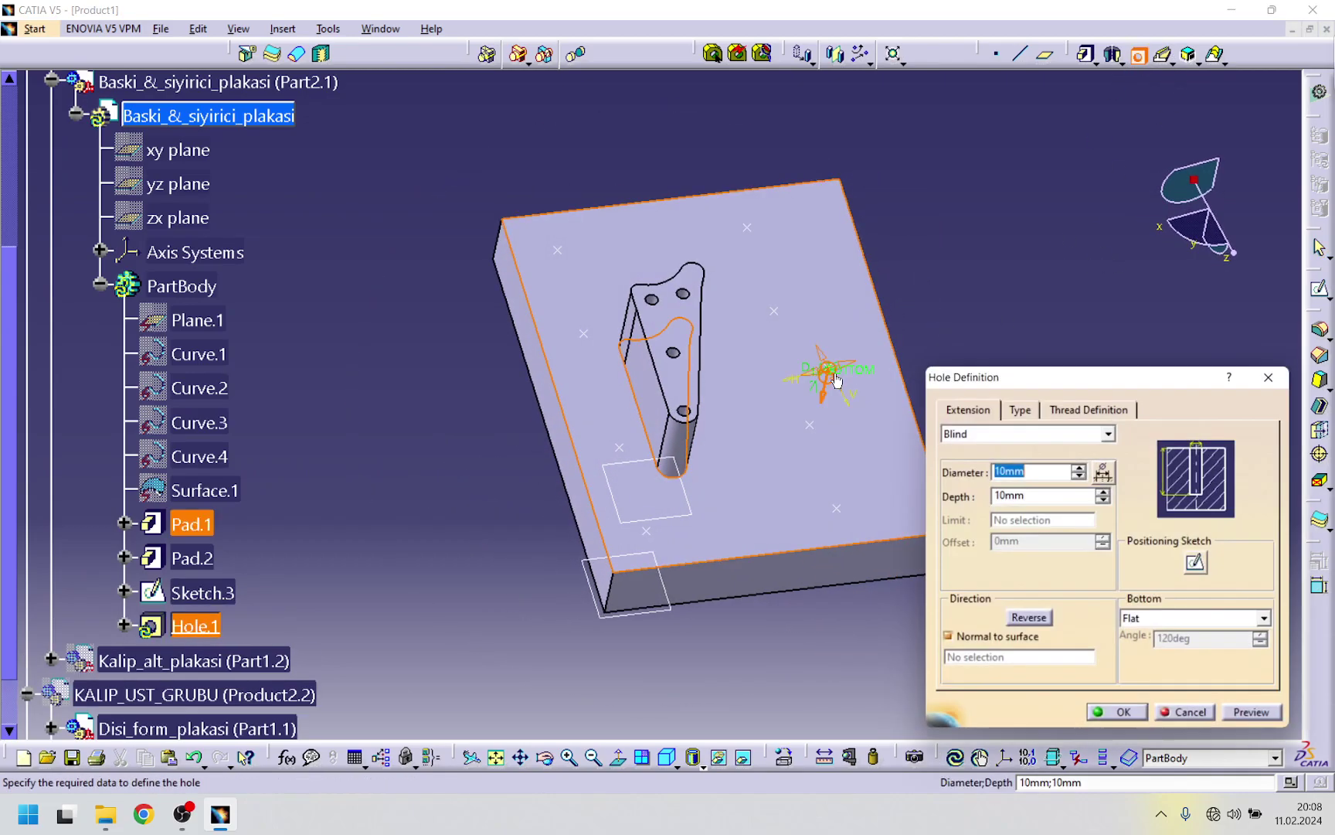
left_click(1077, 411)
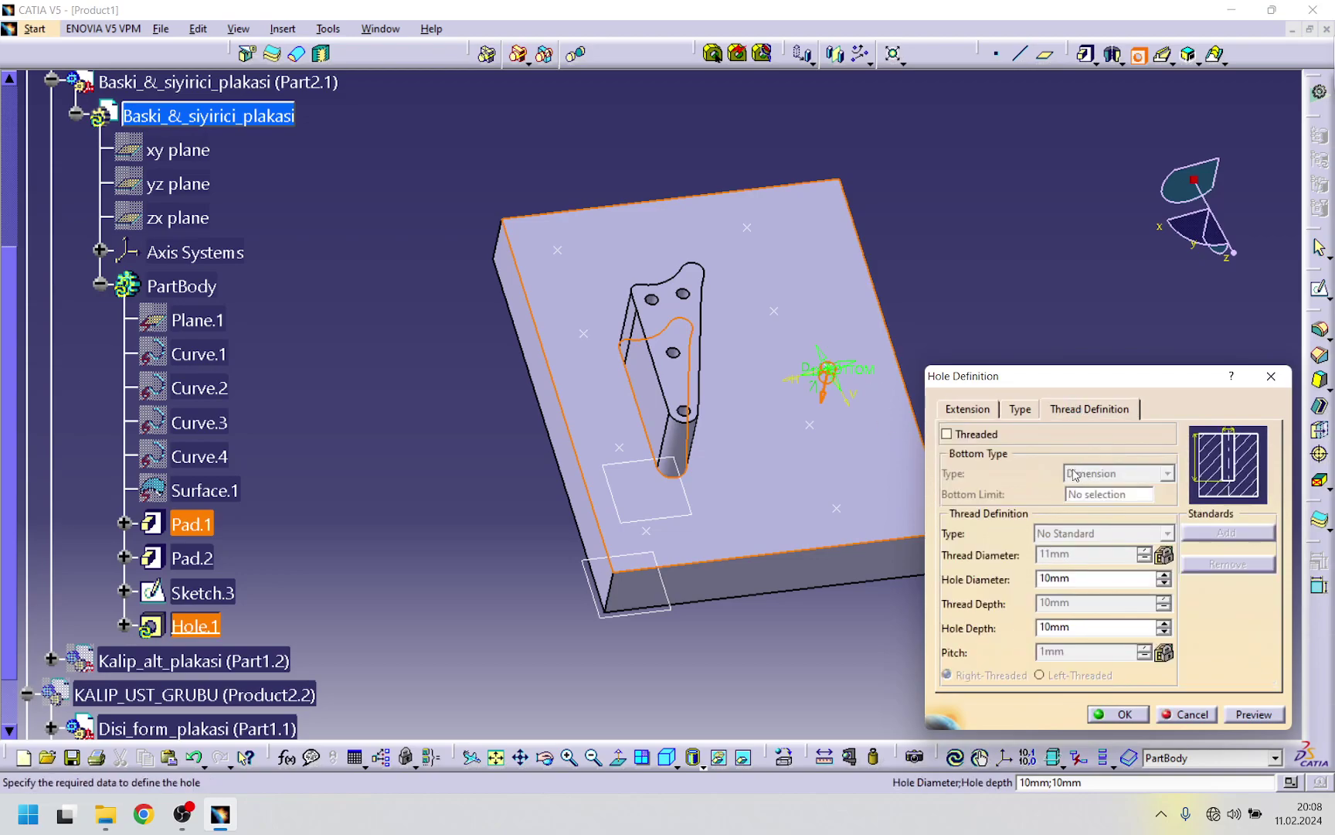
left_click(947, 434)
left_click(1165, 534)
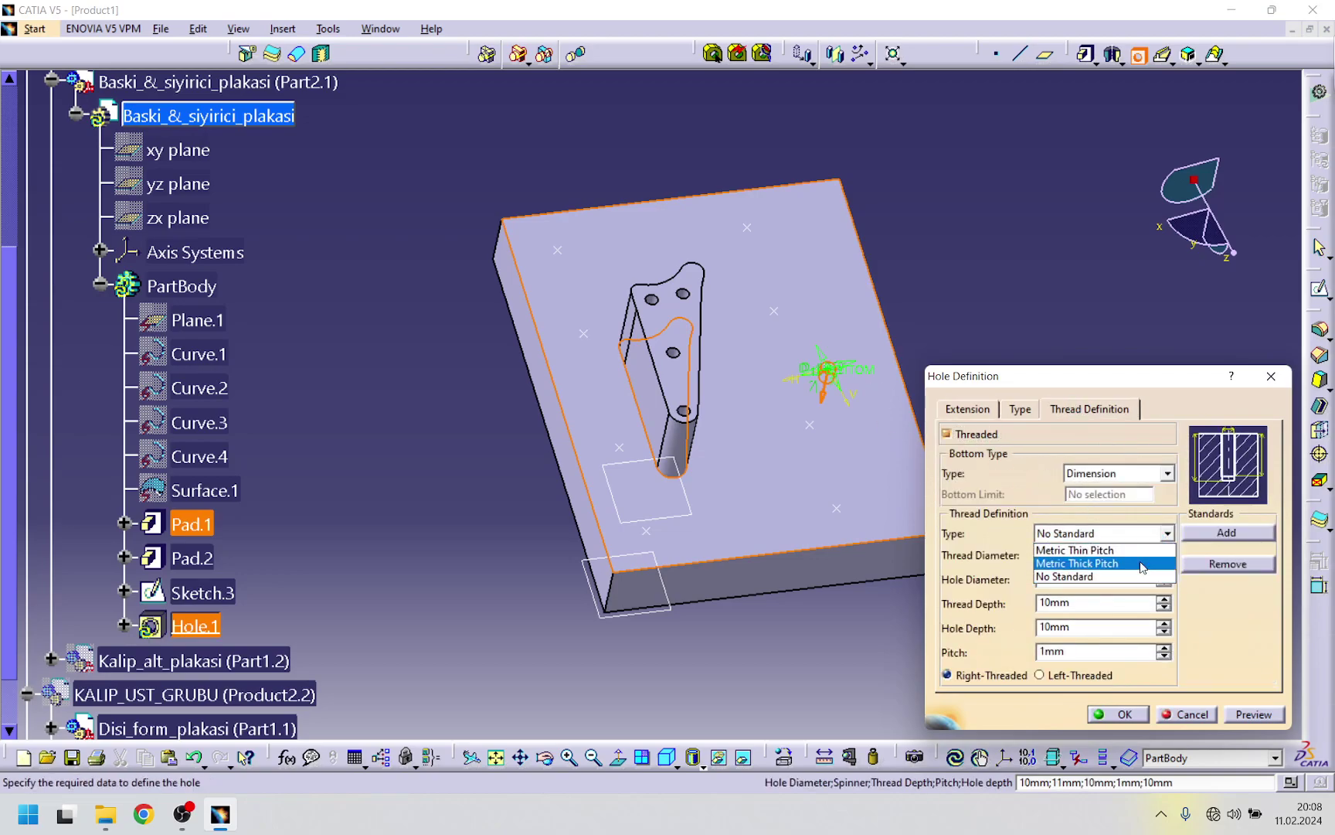
left_click(1074, 555)
left_click(808, 443)
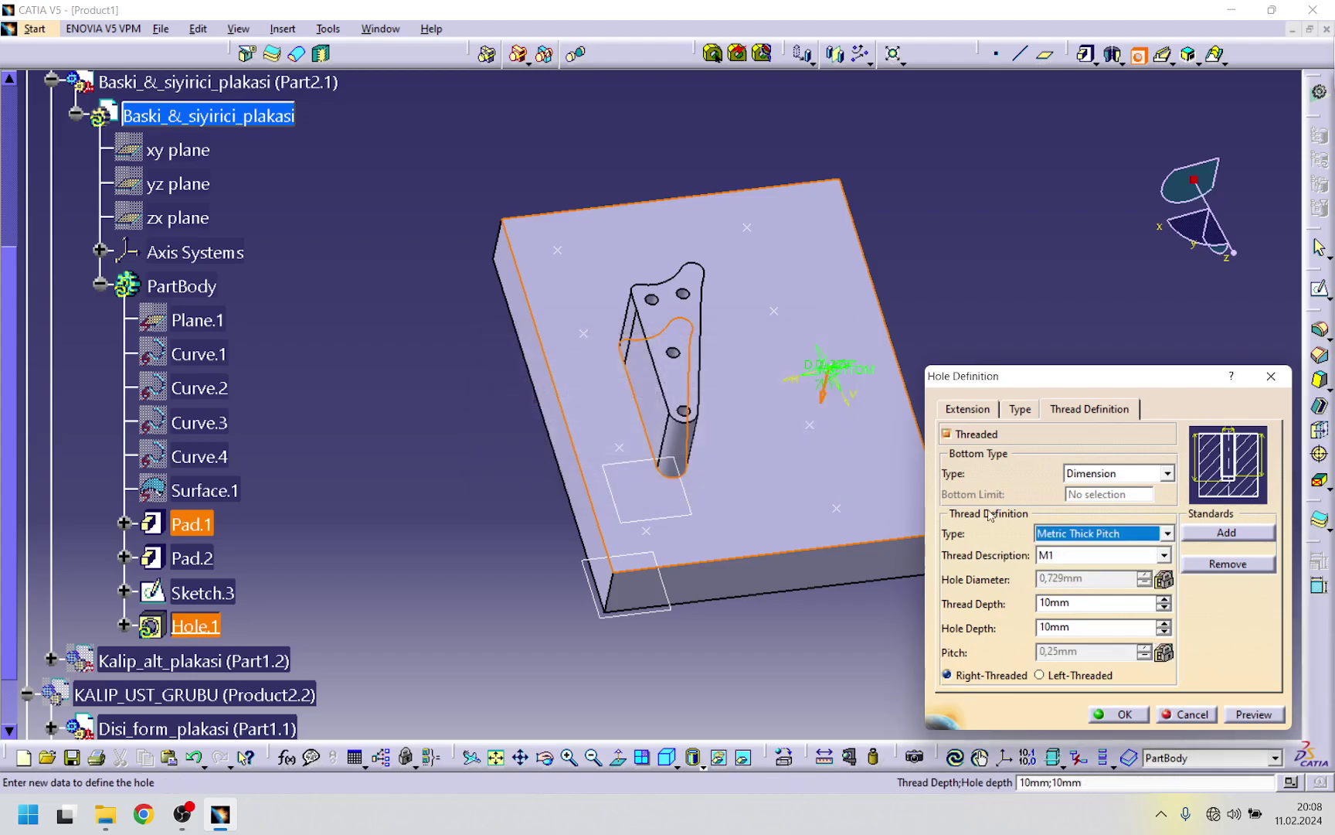
left_click(1164, 555)
scroll(1071, 672, "down", 2)
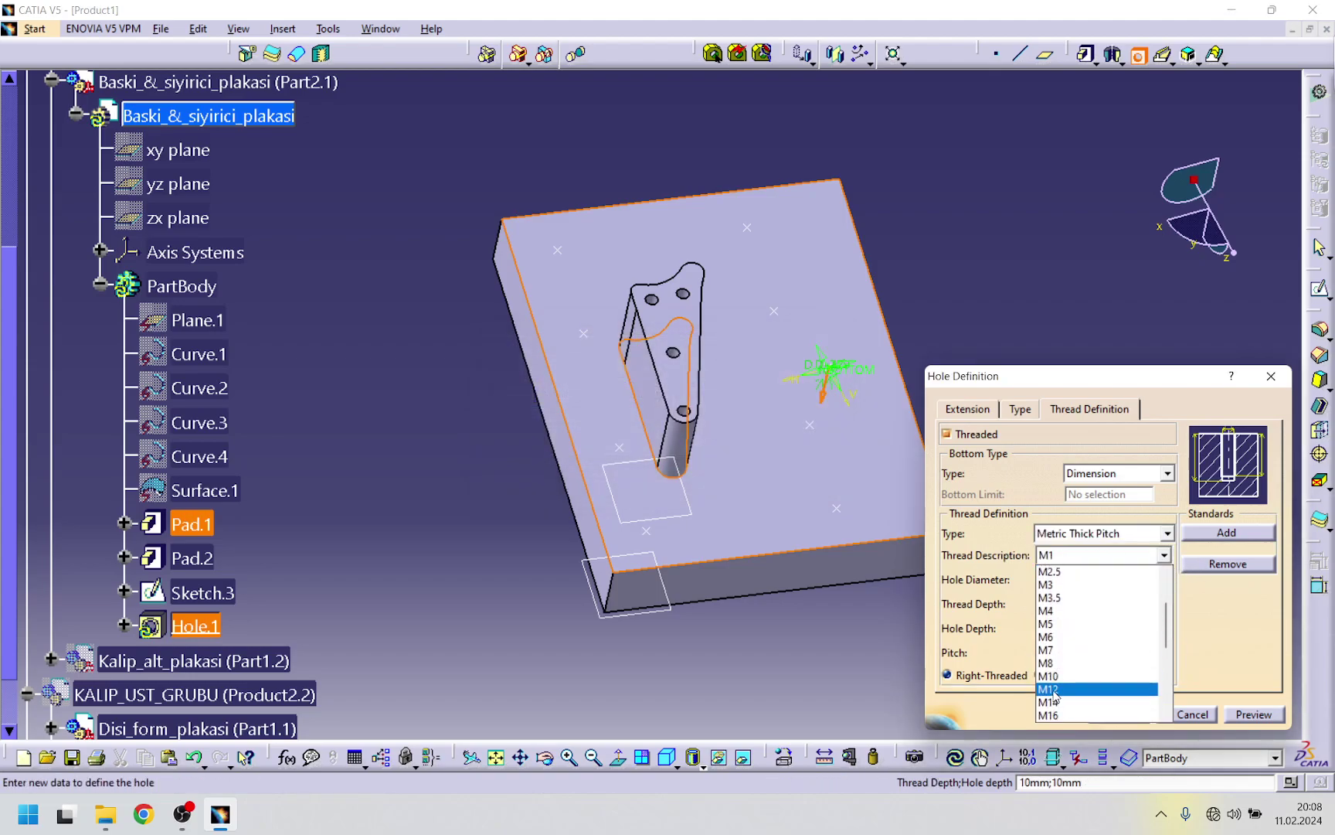
left_click(1062, 702)
- Set the blind threaded hole's depth to 28 mm
left_click(1019, 409)
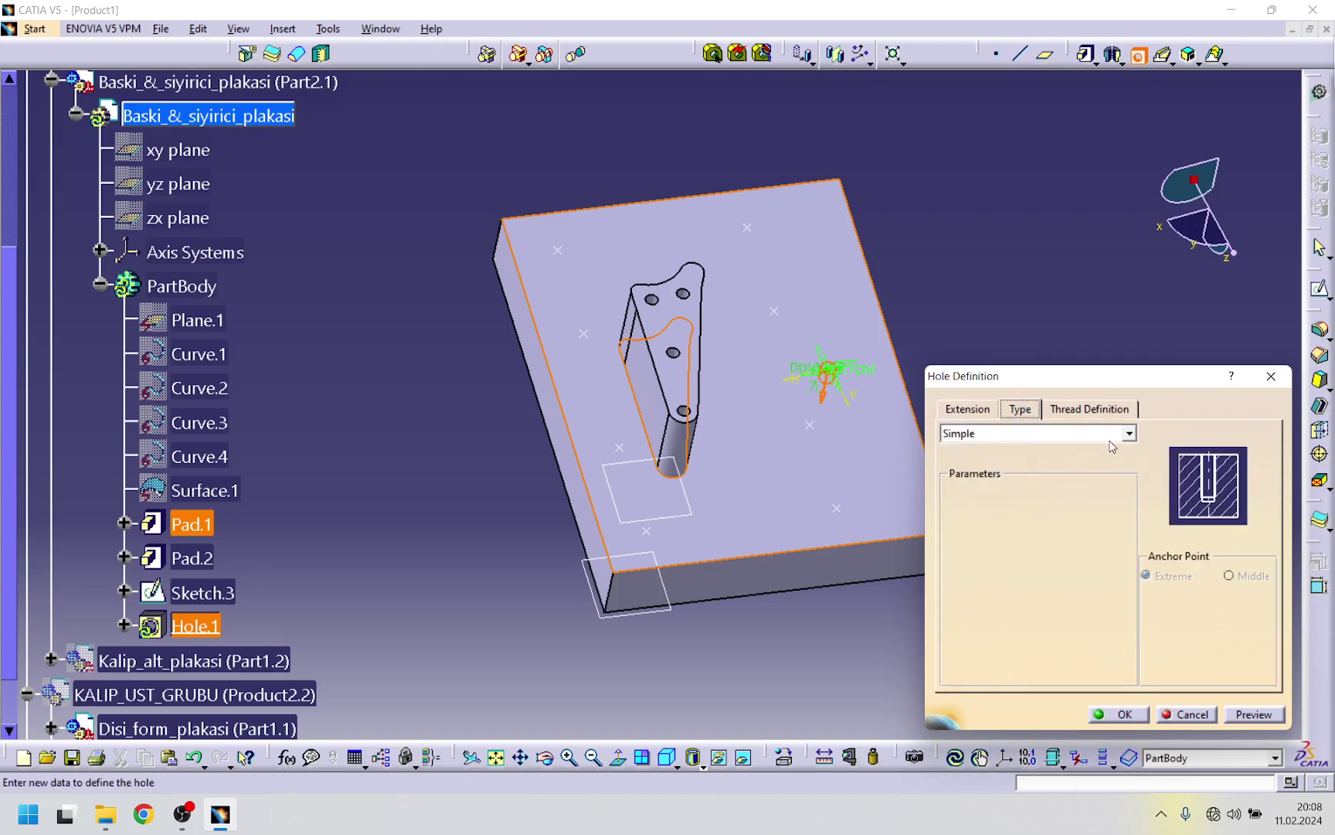
left_click(964, 412)
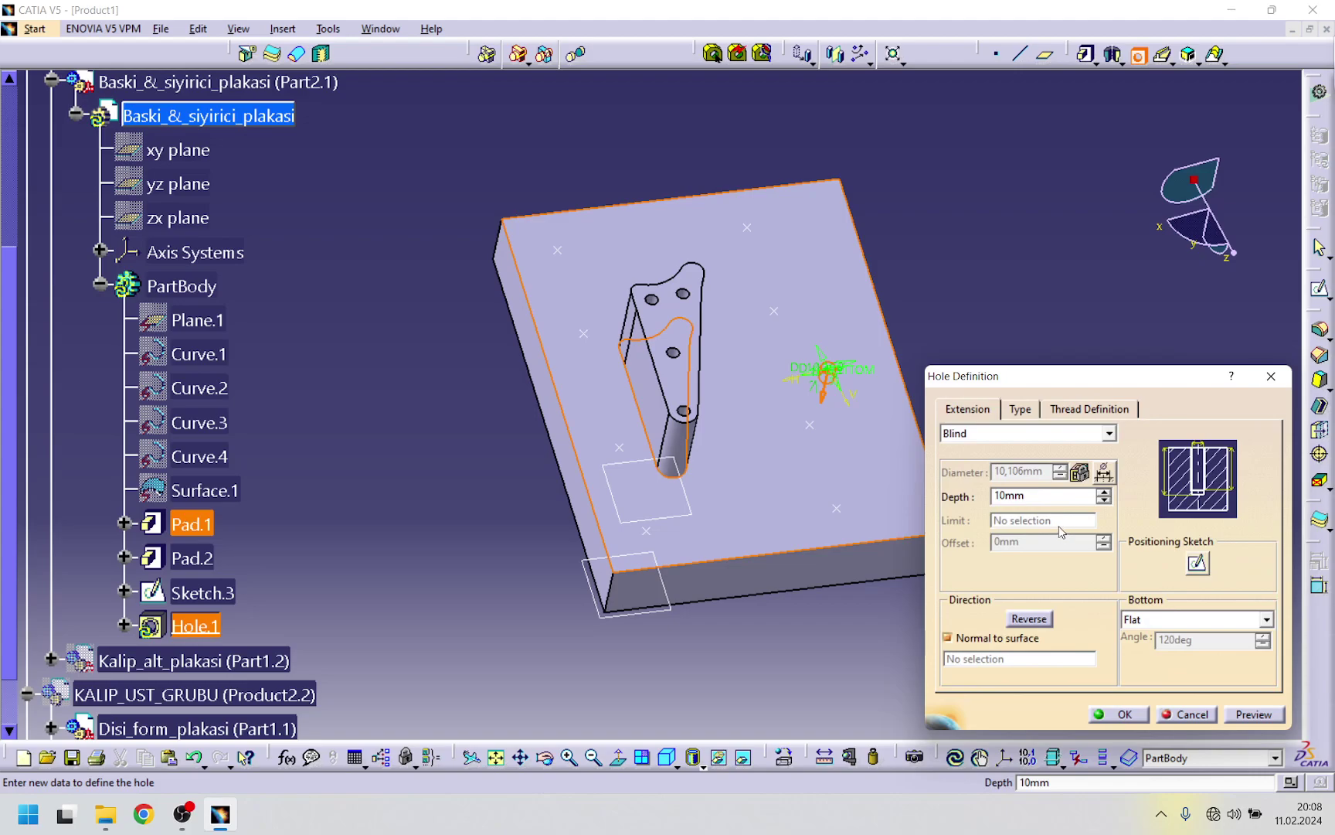
double_click(1040, 499)
type("28")
key("Return")
- Make the hole's centre coincident with the upper middle left-side point in the positioning sketch and exit the sketch
left_click(1197, 564)
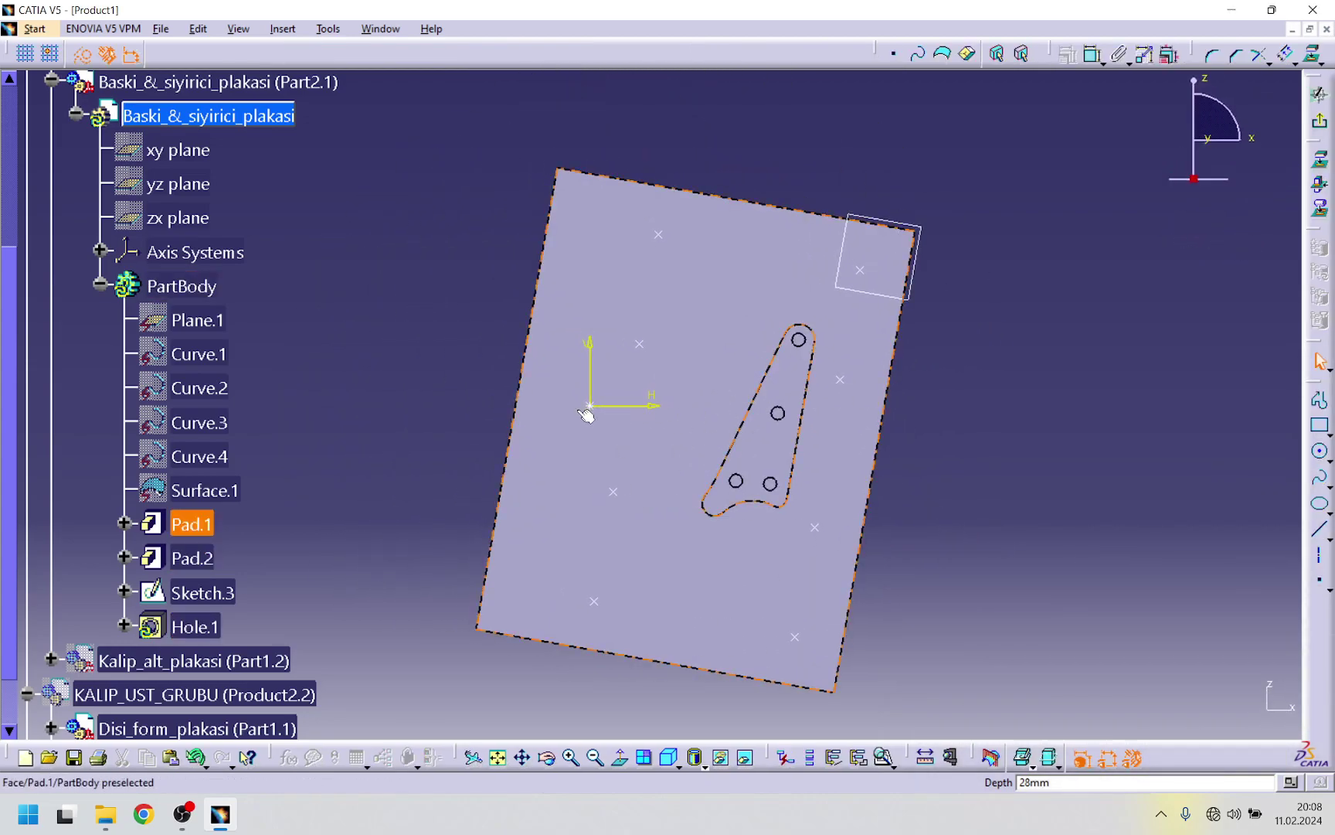
left_click(640, 345)
left_click(1067, 53)
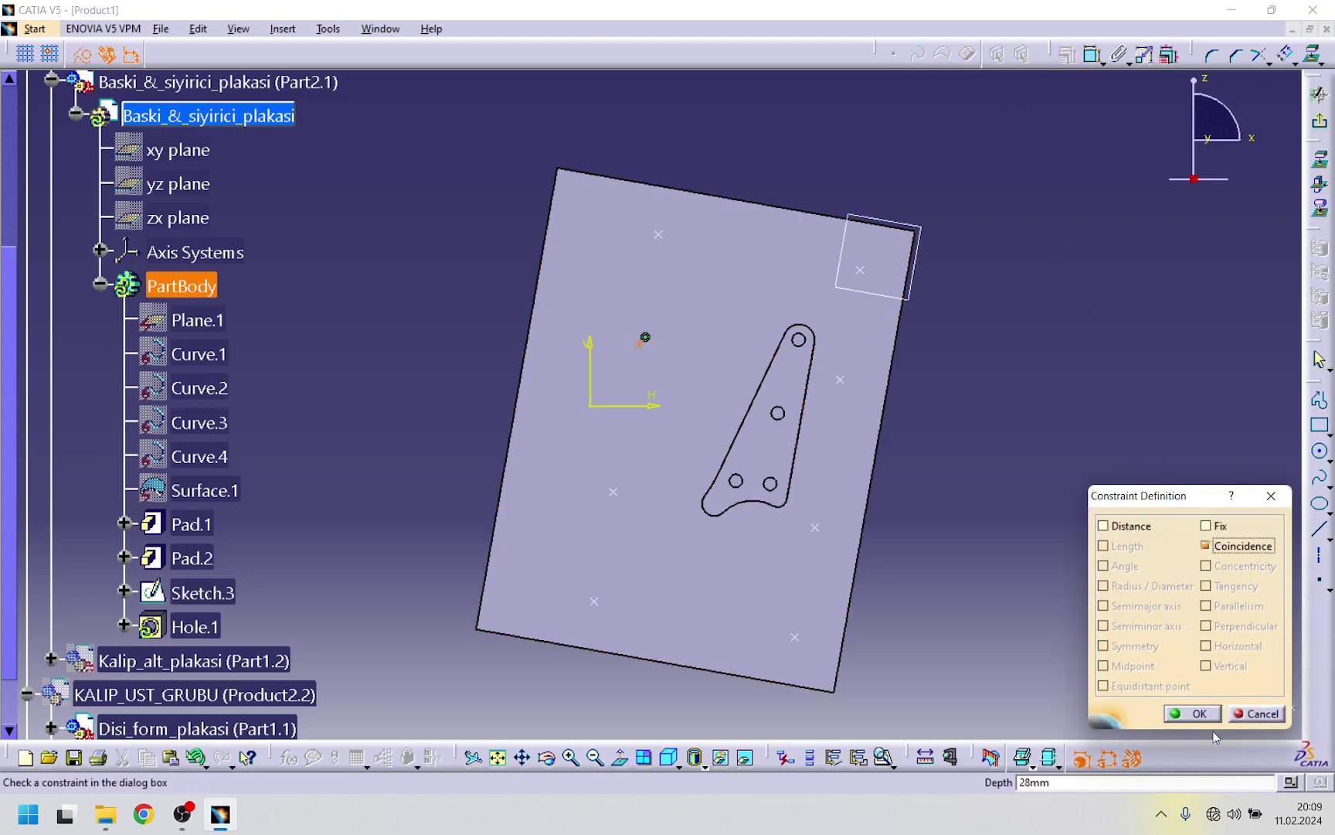
left_click(1192, 712)
left_click(1322, 124)
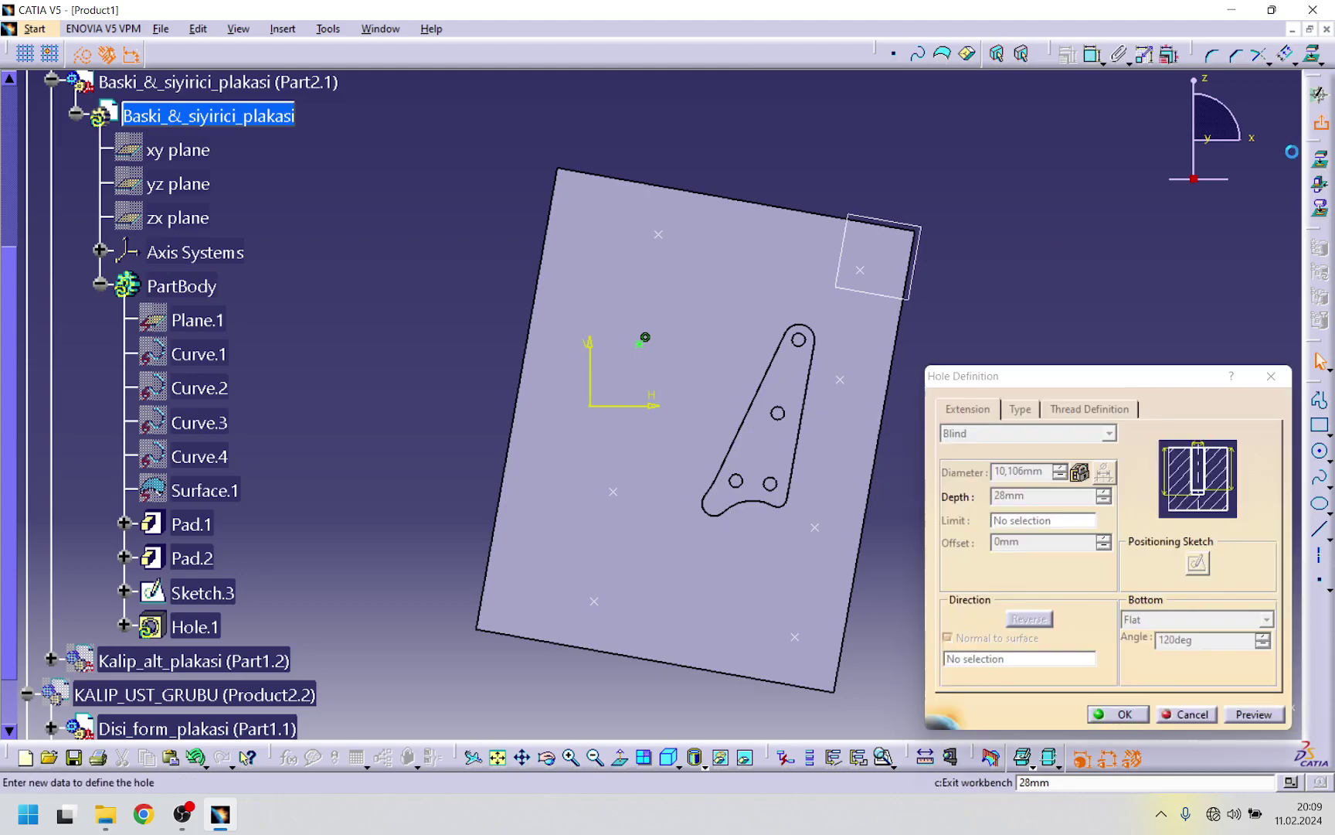
- Increase the threaded hole's depth to 35 mm and preview it
middle_click_drag(611, 391, 664, 338)
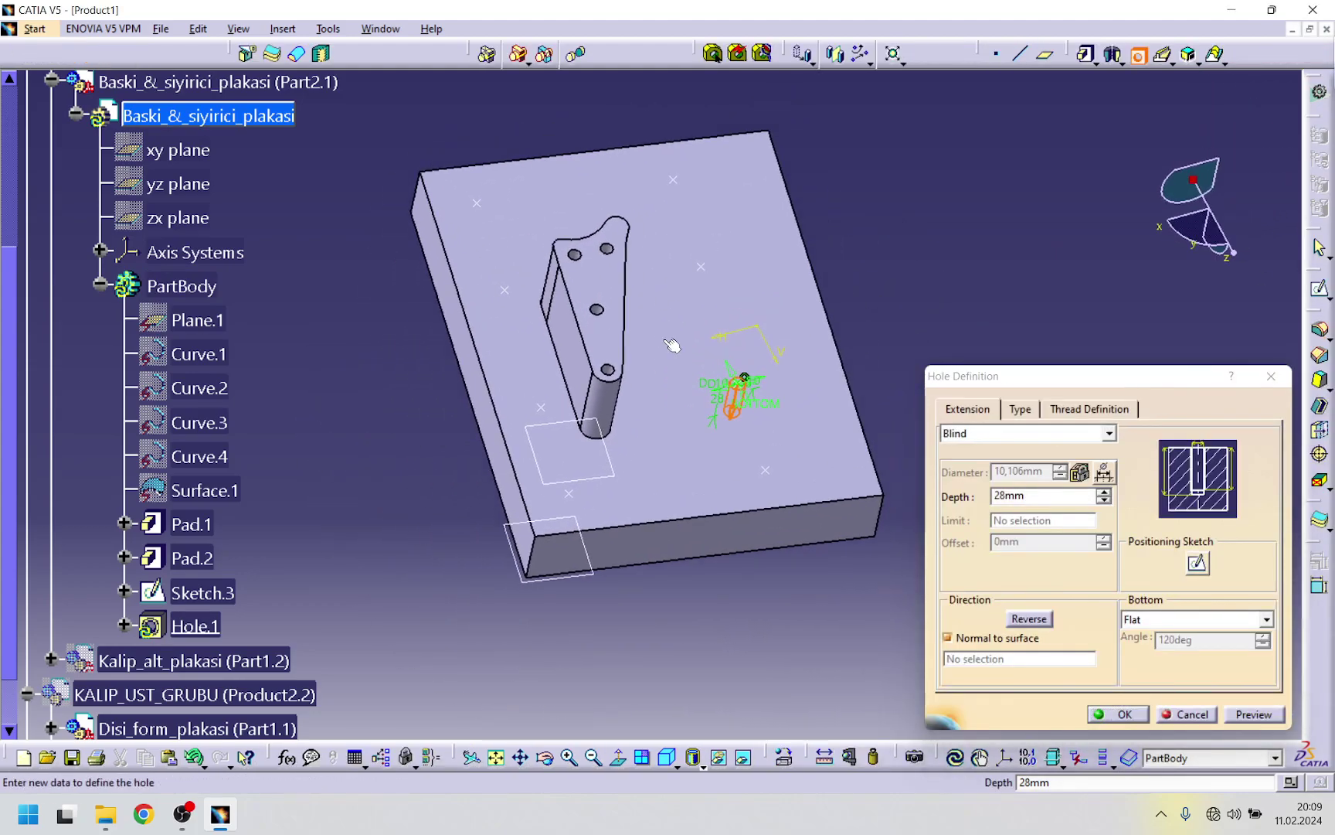
left_click(1104, 493)
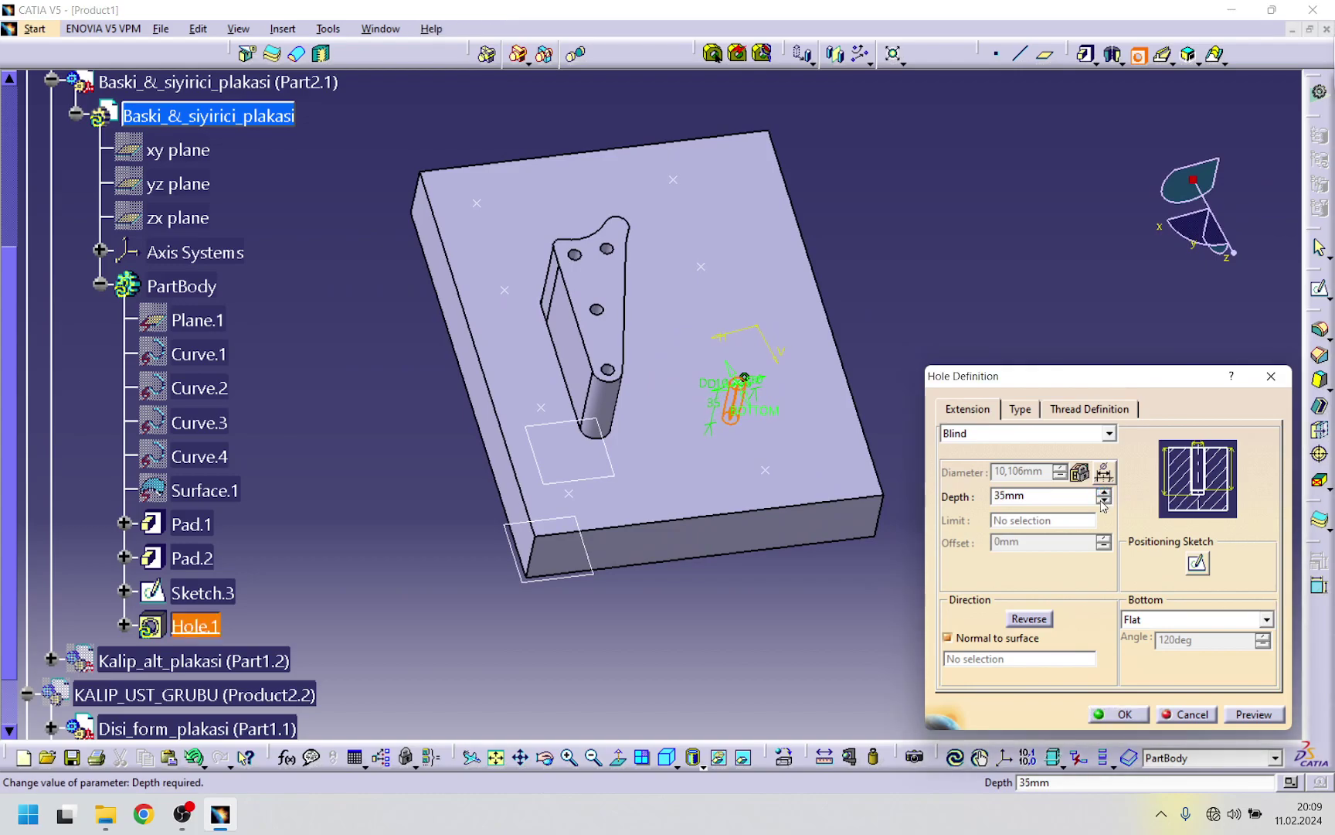
left_click(1230, 719)
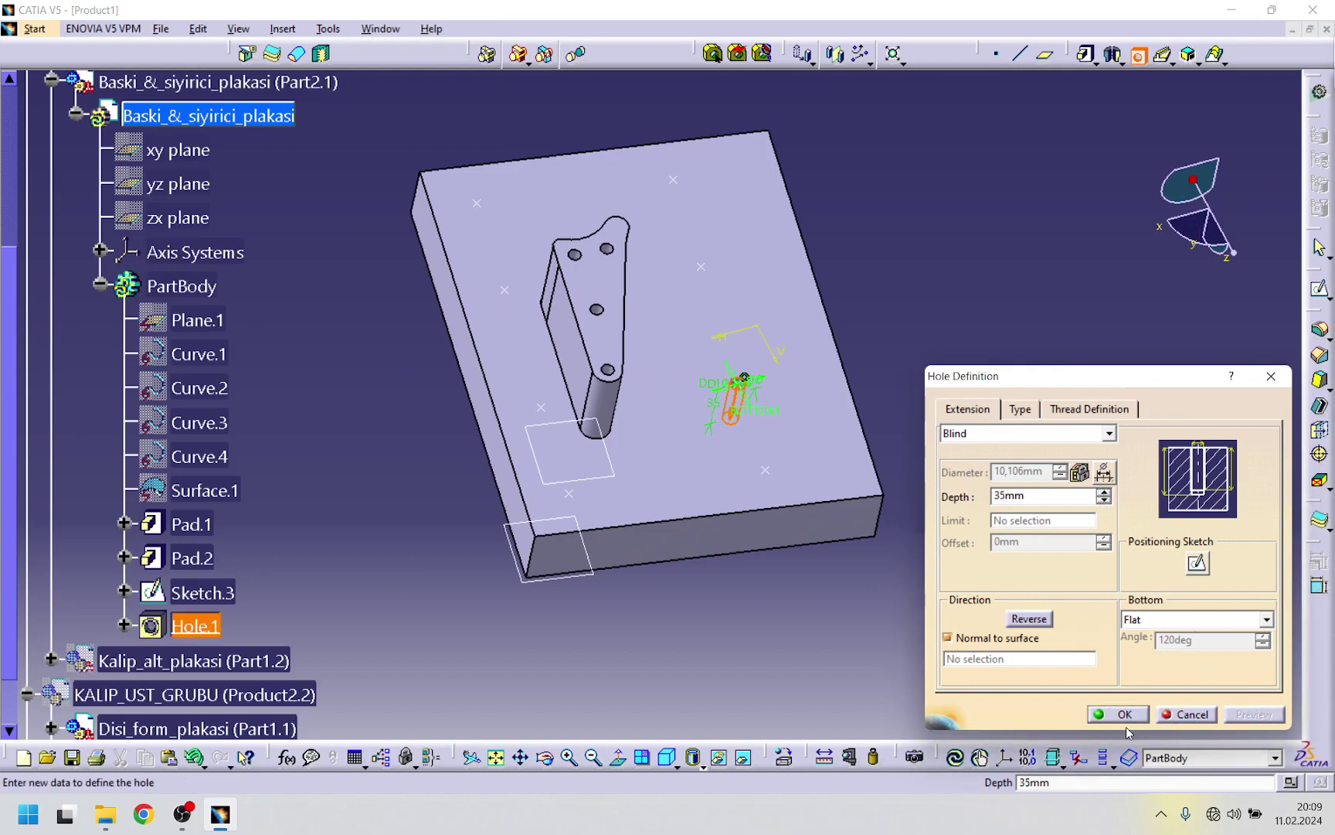
- Finish the 35 mm deep blind hole with a flat bottom and repeat it in a user pattern on the points of Sketch.3
left_click(1118, 714)
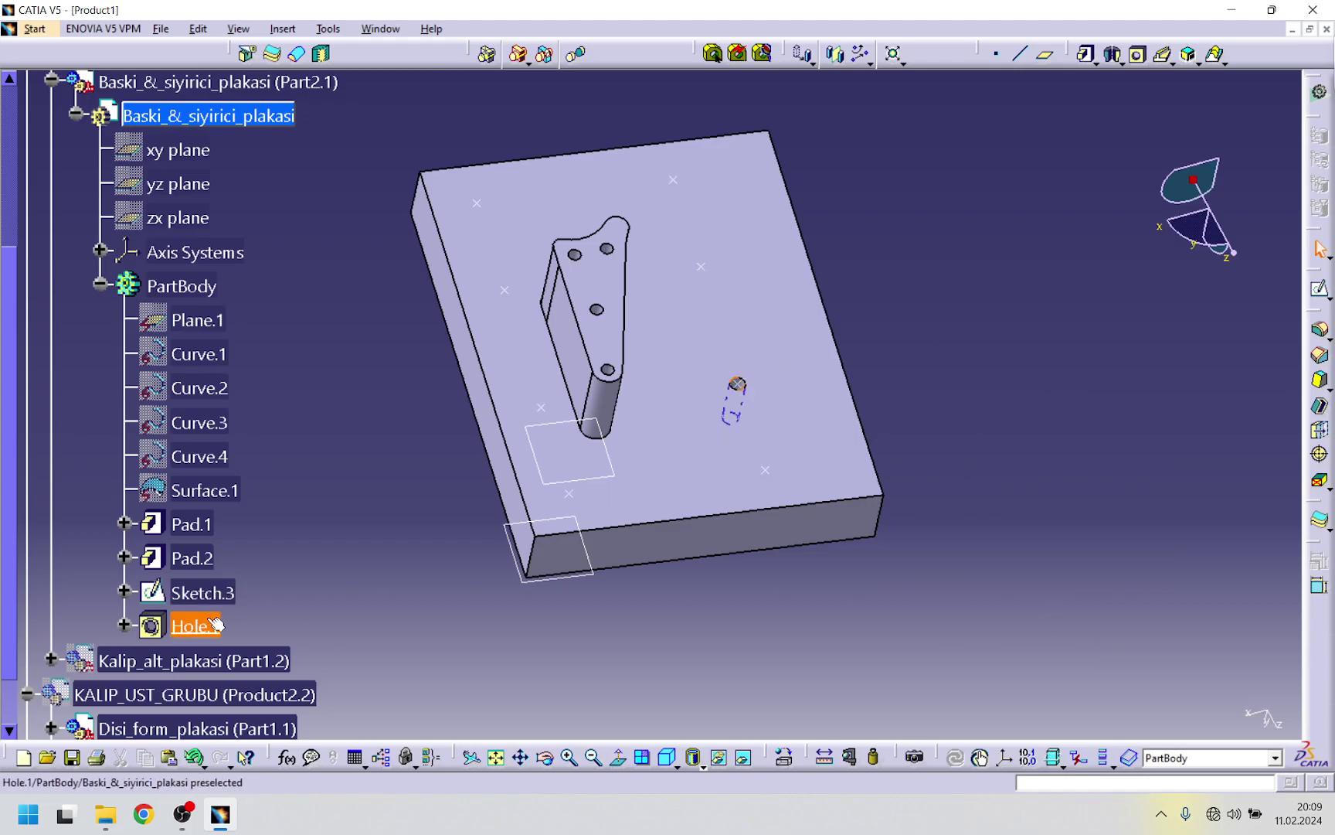
left_click(861, 53)
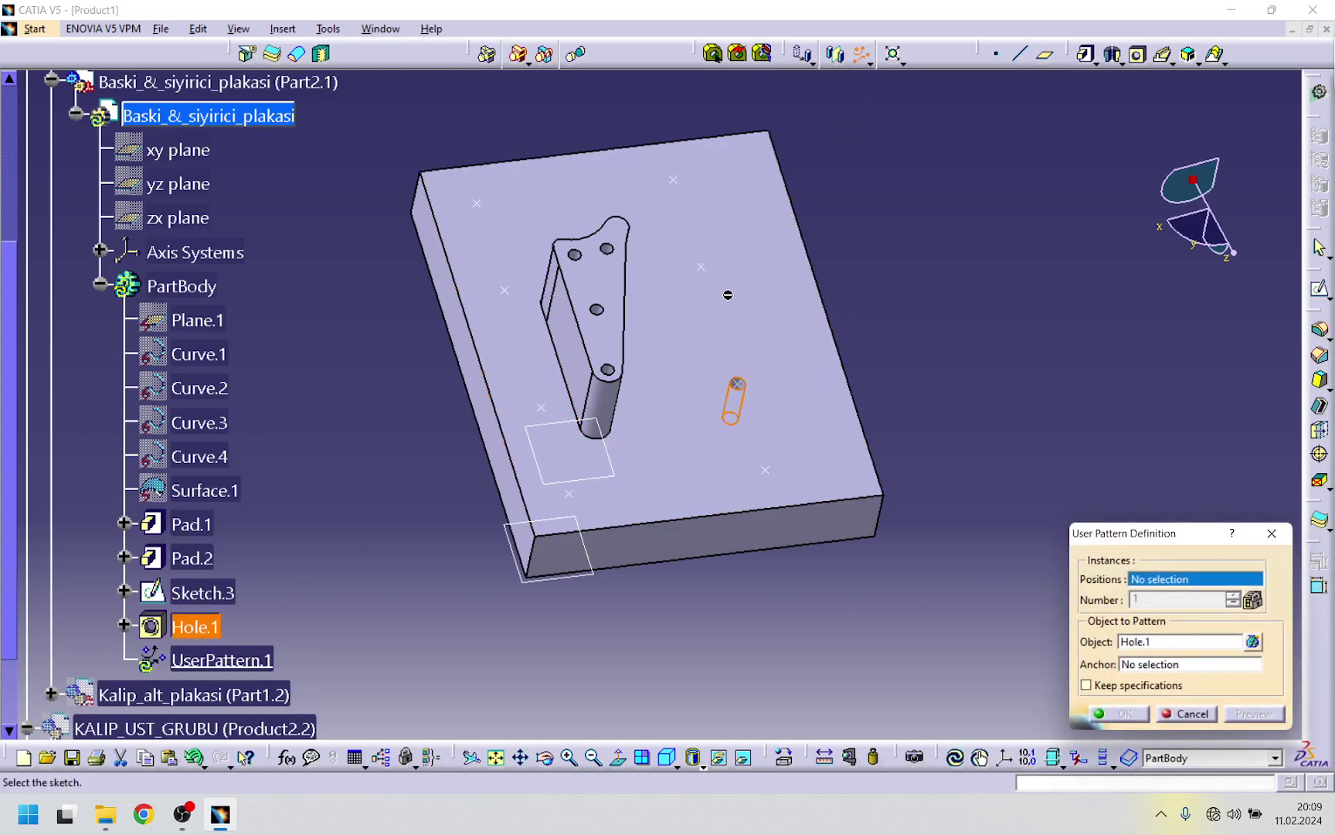
left_click(710, 272)
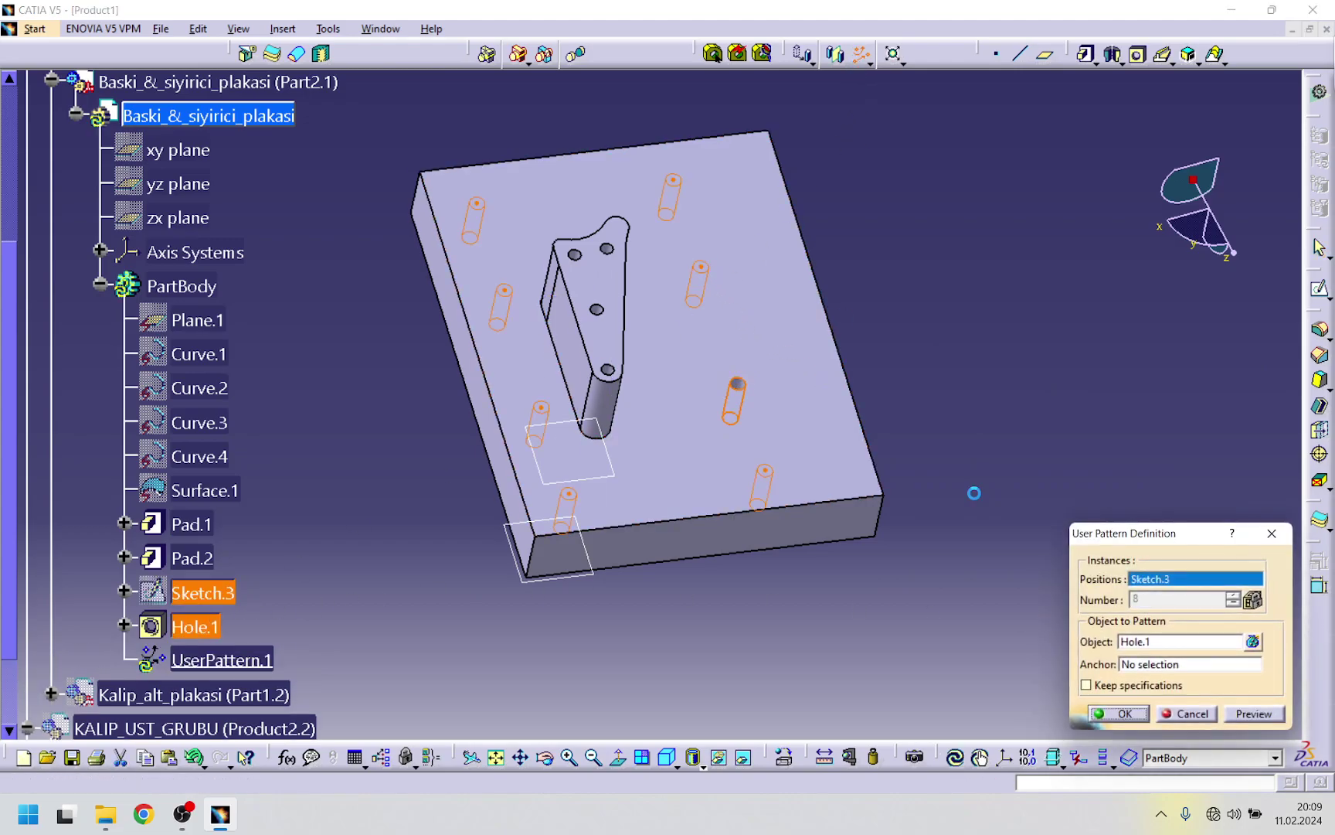
left_click(1120, 713)
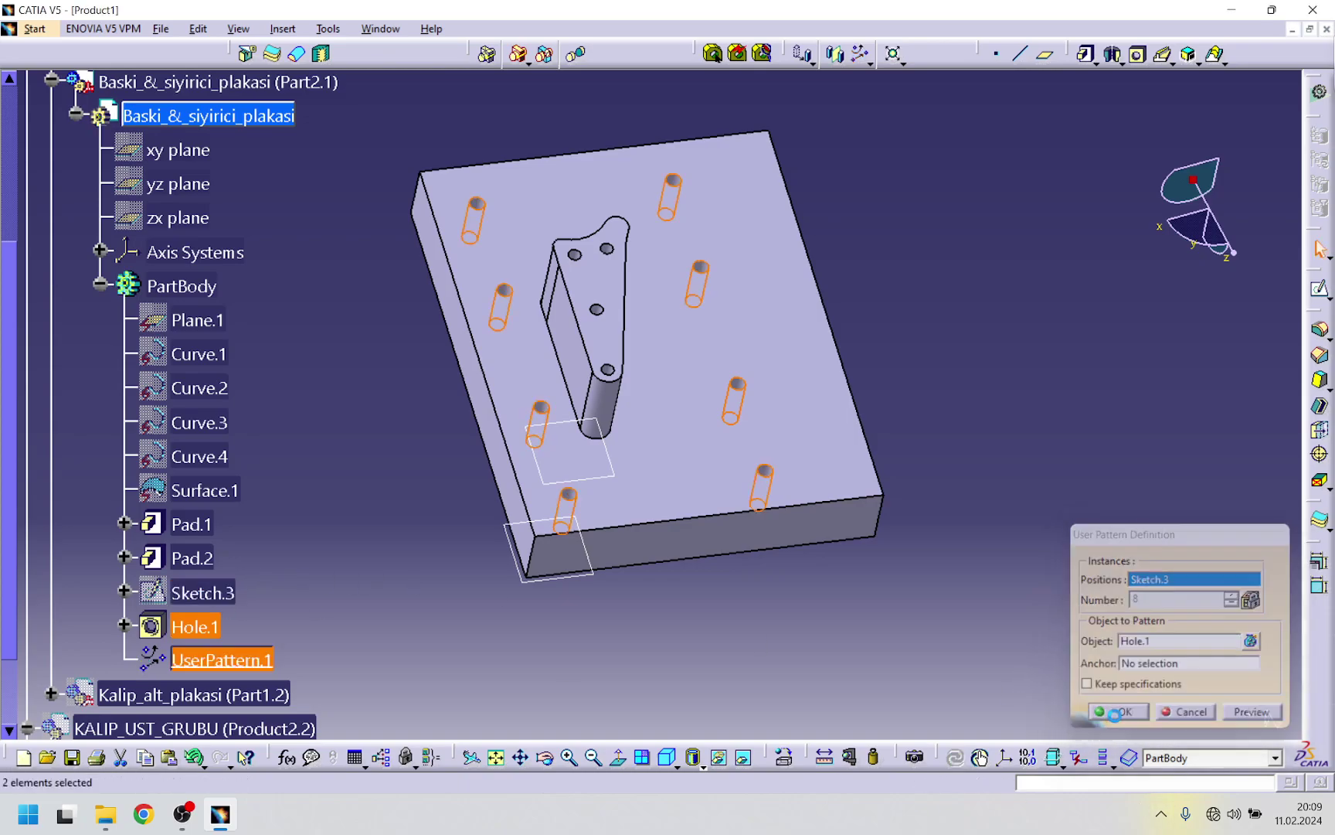
middle_click_drag(772, 431, 800, 390)
left_click(801, 390)
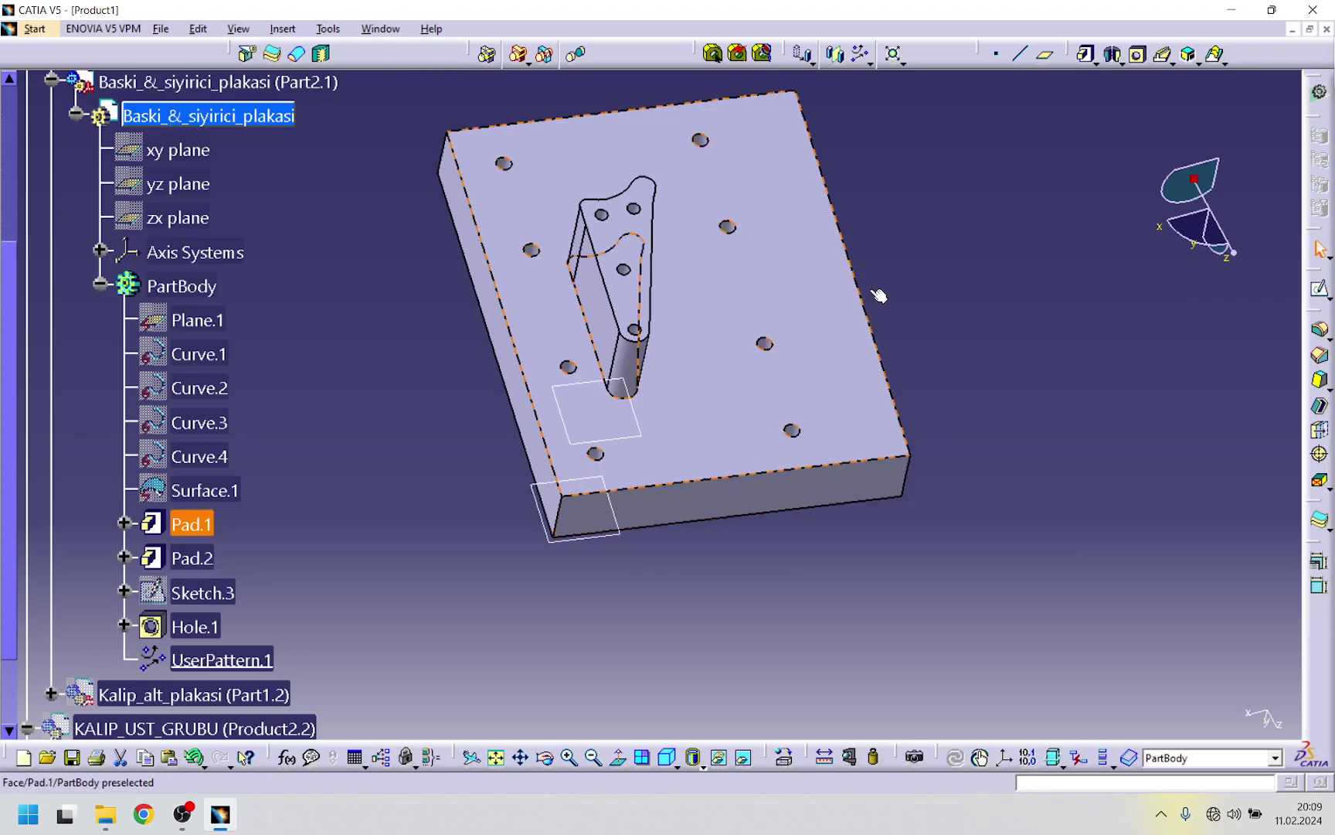
left_click(1139, 55)
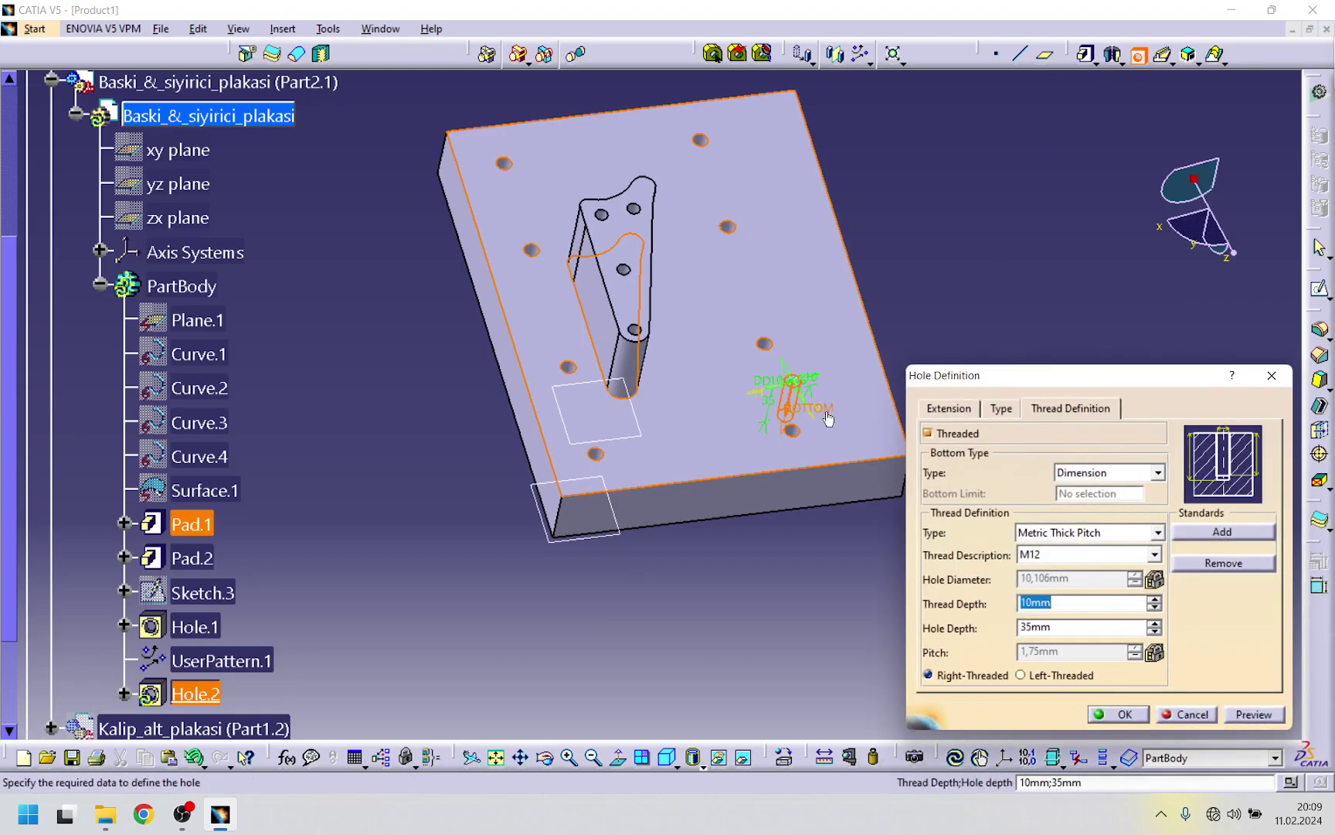
left_click(1175, 718)
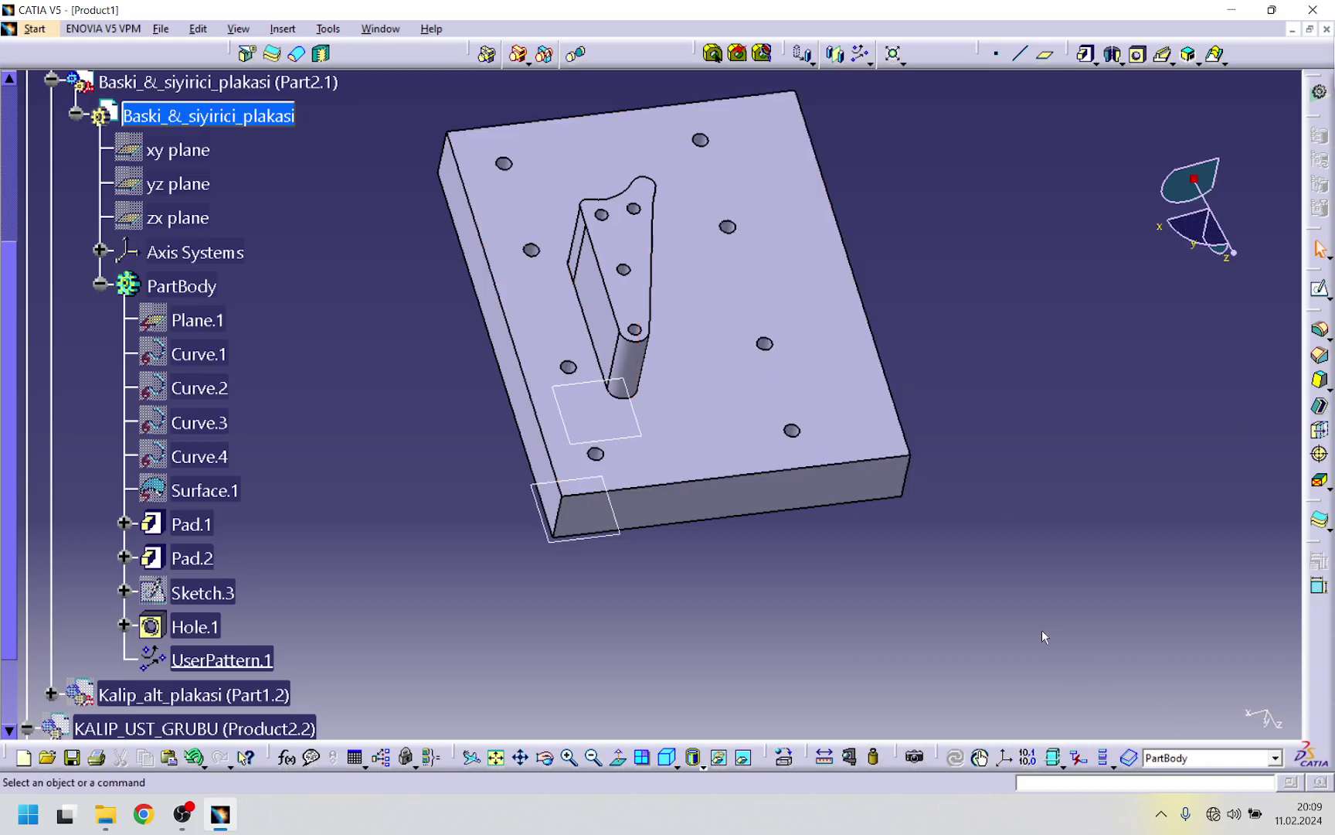
- Copy Hole.1 and paste it into the PartBody of Baski_&_siyirici_plakasi
right_click(191, 633)
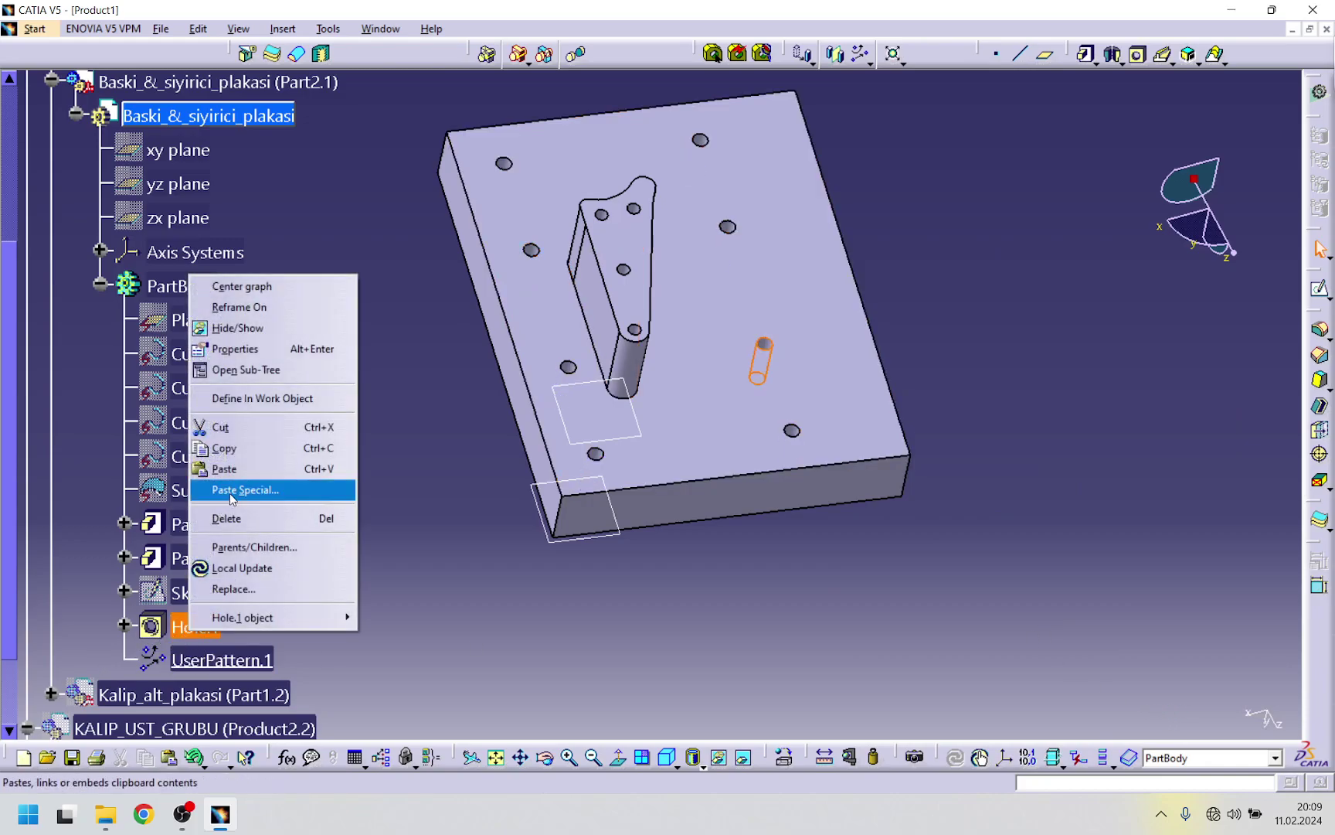
left_click(226, 448)
right_click(199, 288)
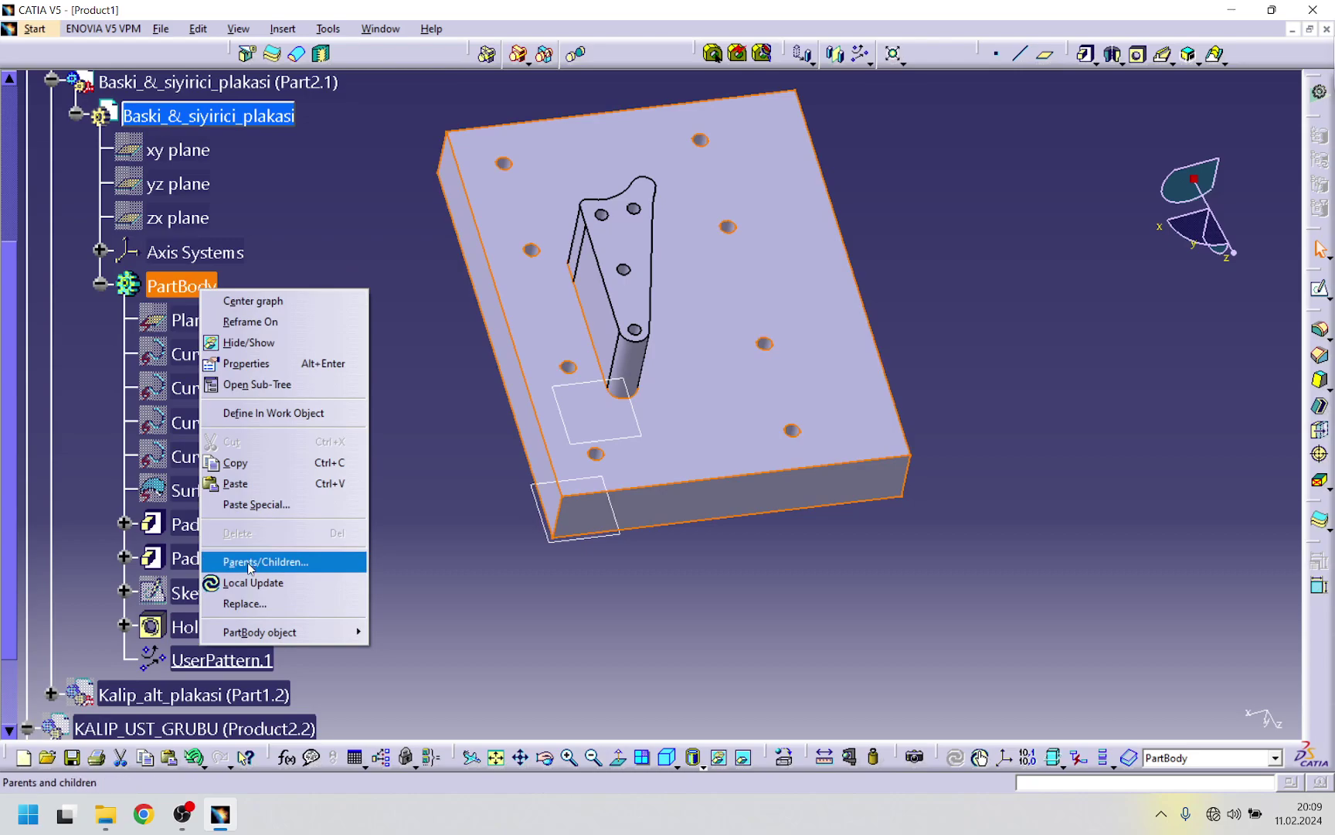
left_click(235, 487)
left_click(1254, 709)
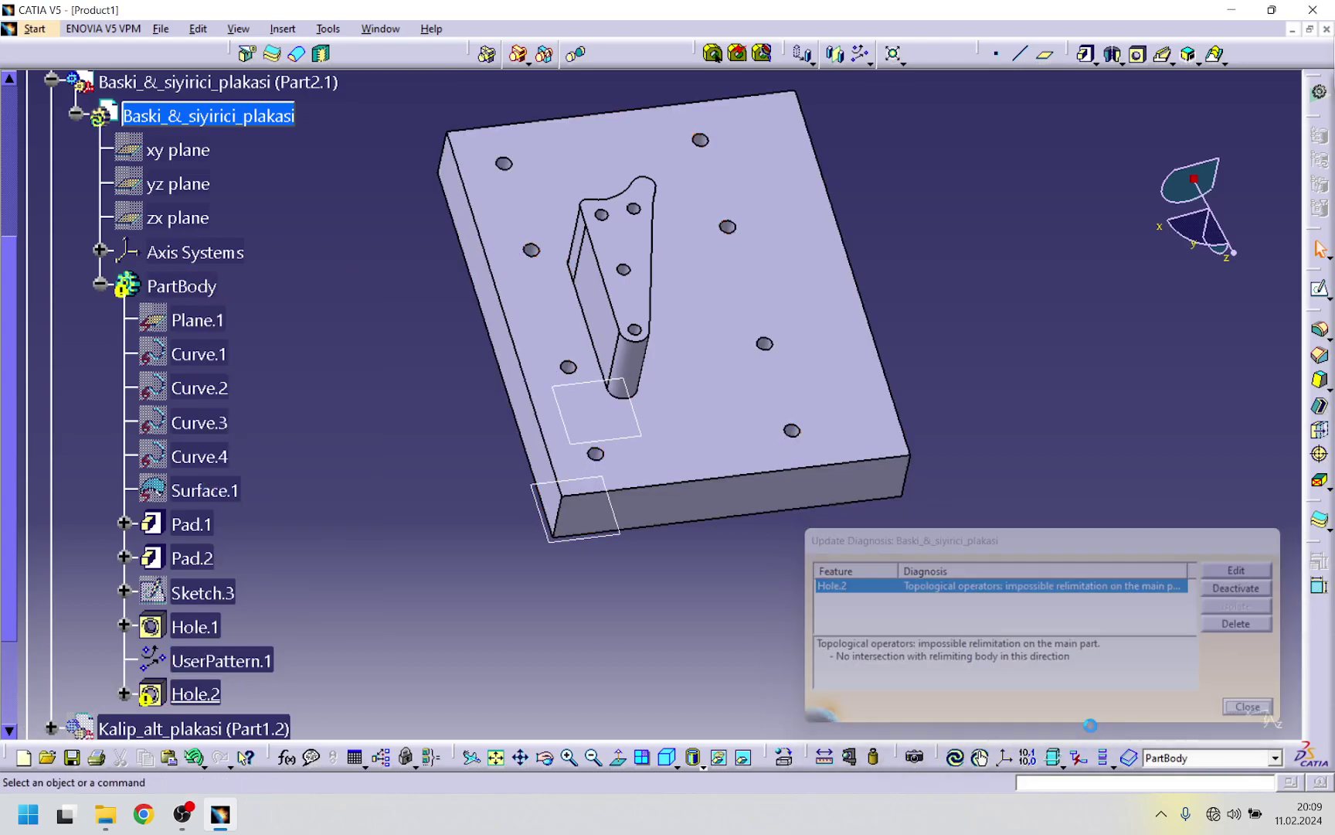
- Open the pasted hole's definition and turn off its threading, keeping the hole type Simple
double_click(195, 694)
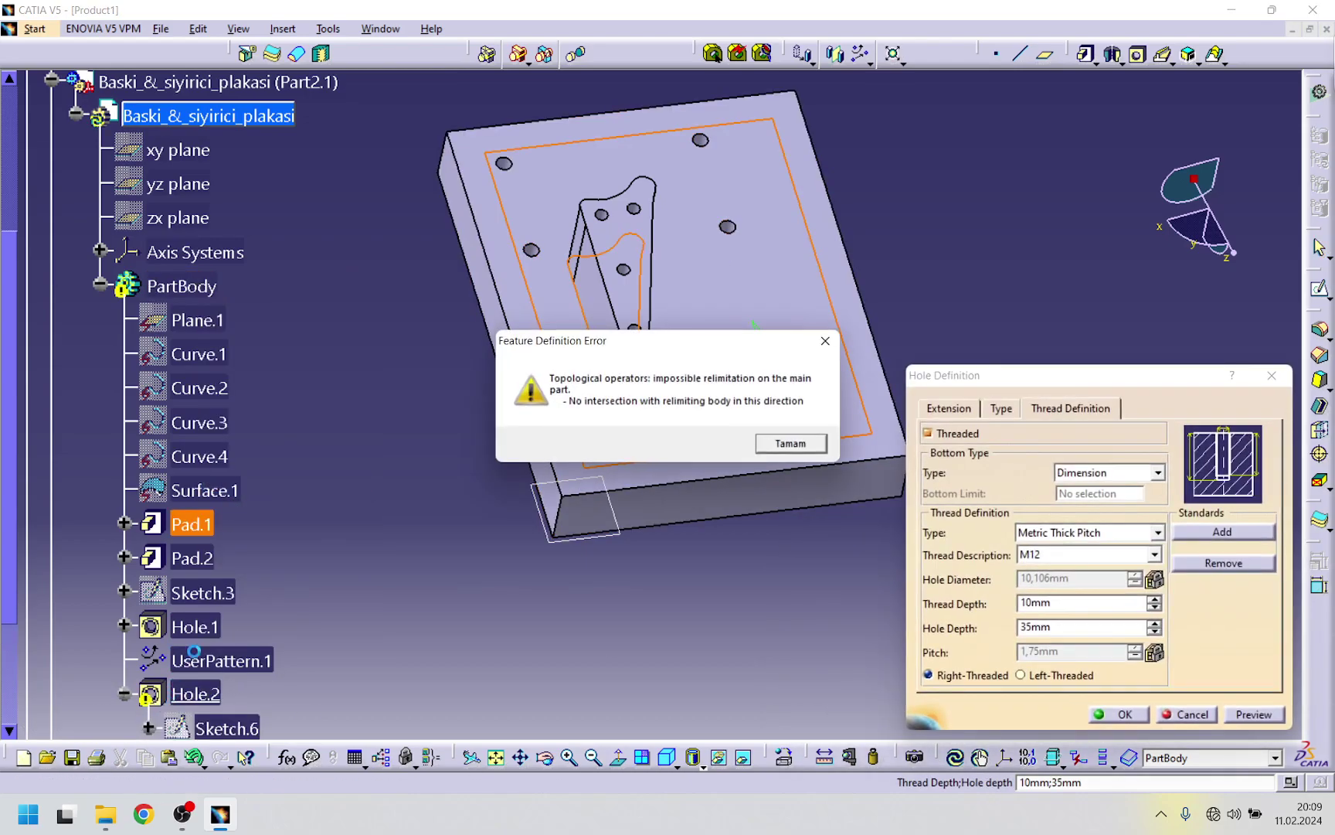
left_click(789, 444)
left_click(958, 439)
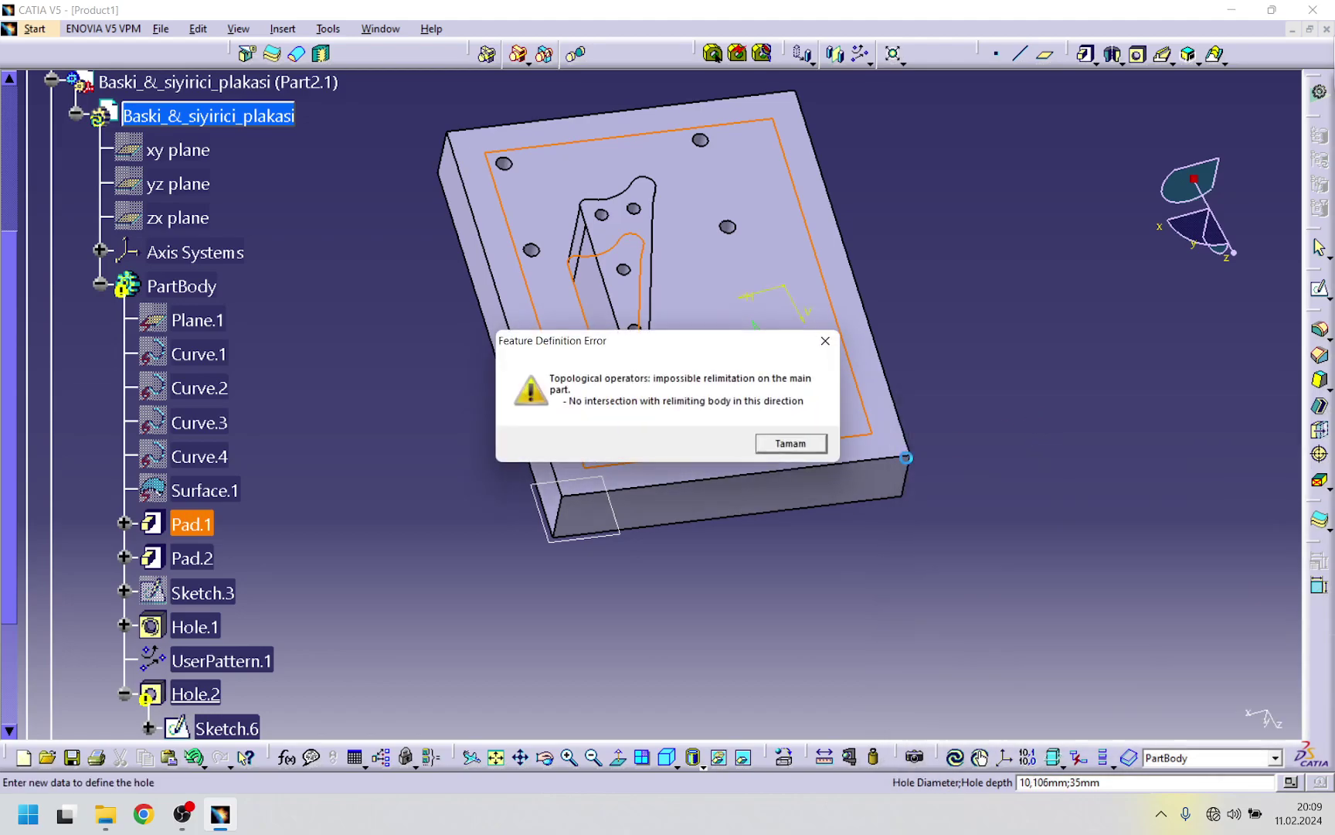
left_click(788, 444)
left_click(1000, 408)
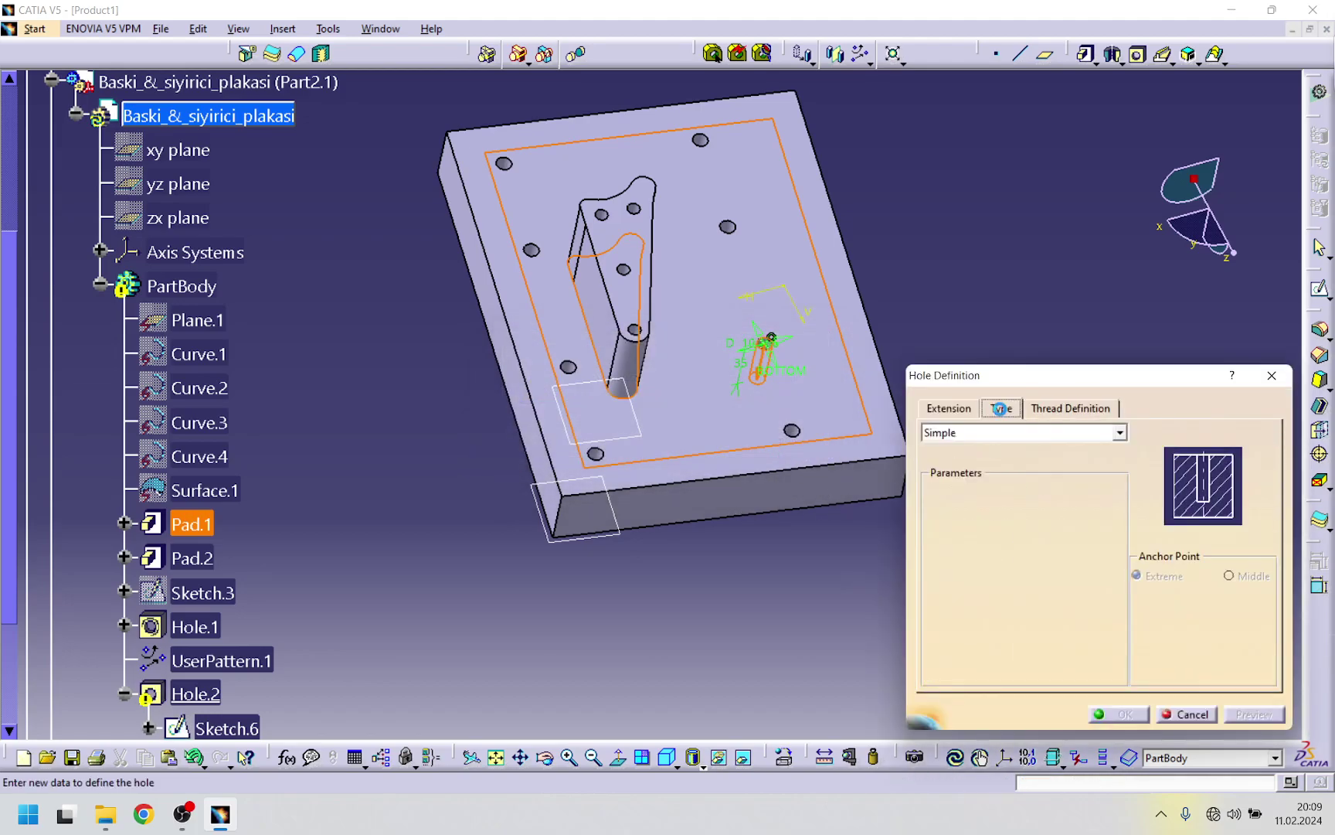
- Set the pasted hole's diameter to 34 mm and its depth to 5 mm
left_click(950, 409)
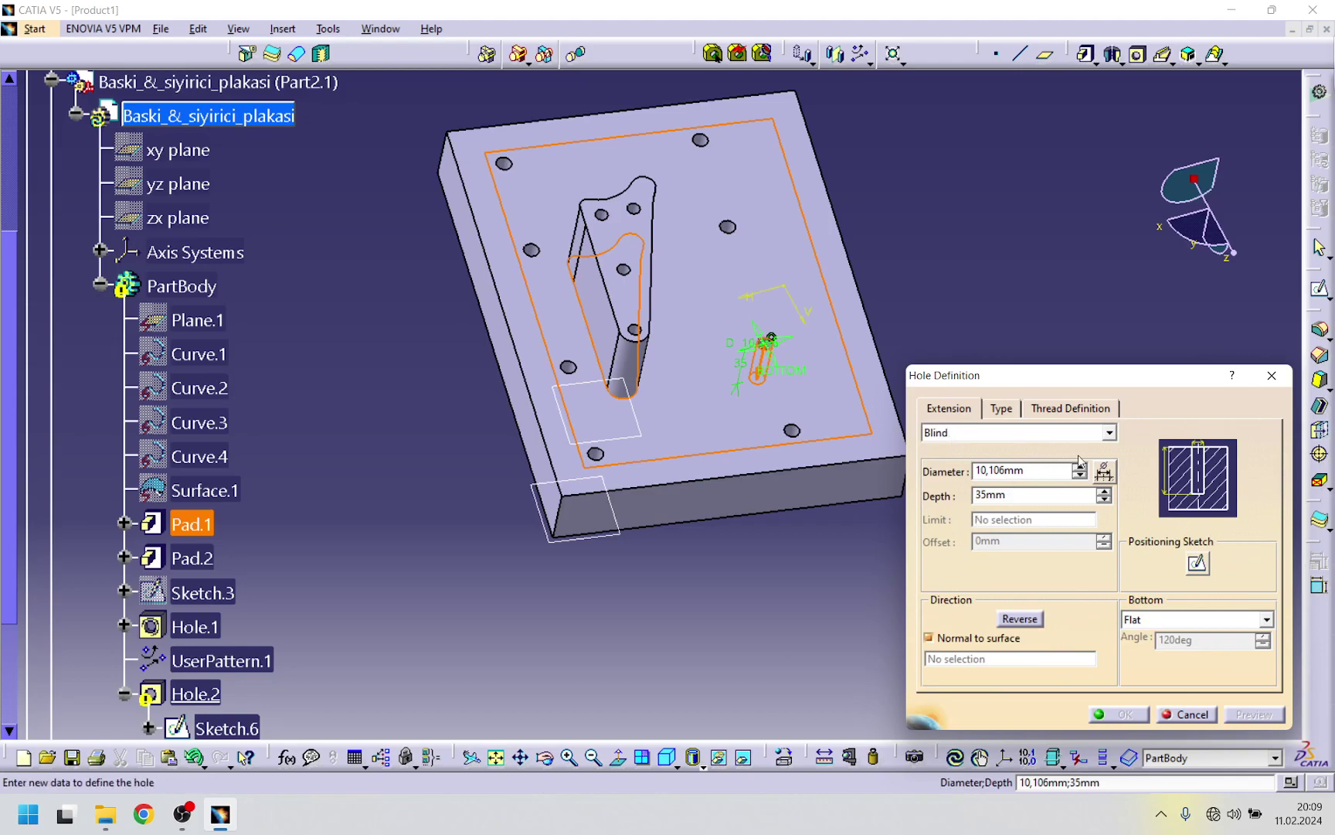
left_click_drag(1028, 470, 891, 481)
type("34")
key("Return")
left_click_drag(1030, 496, 908, 503)
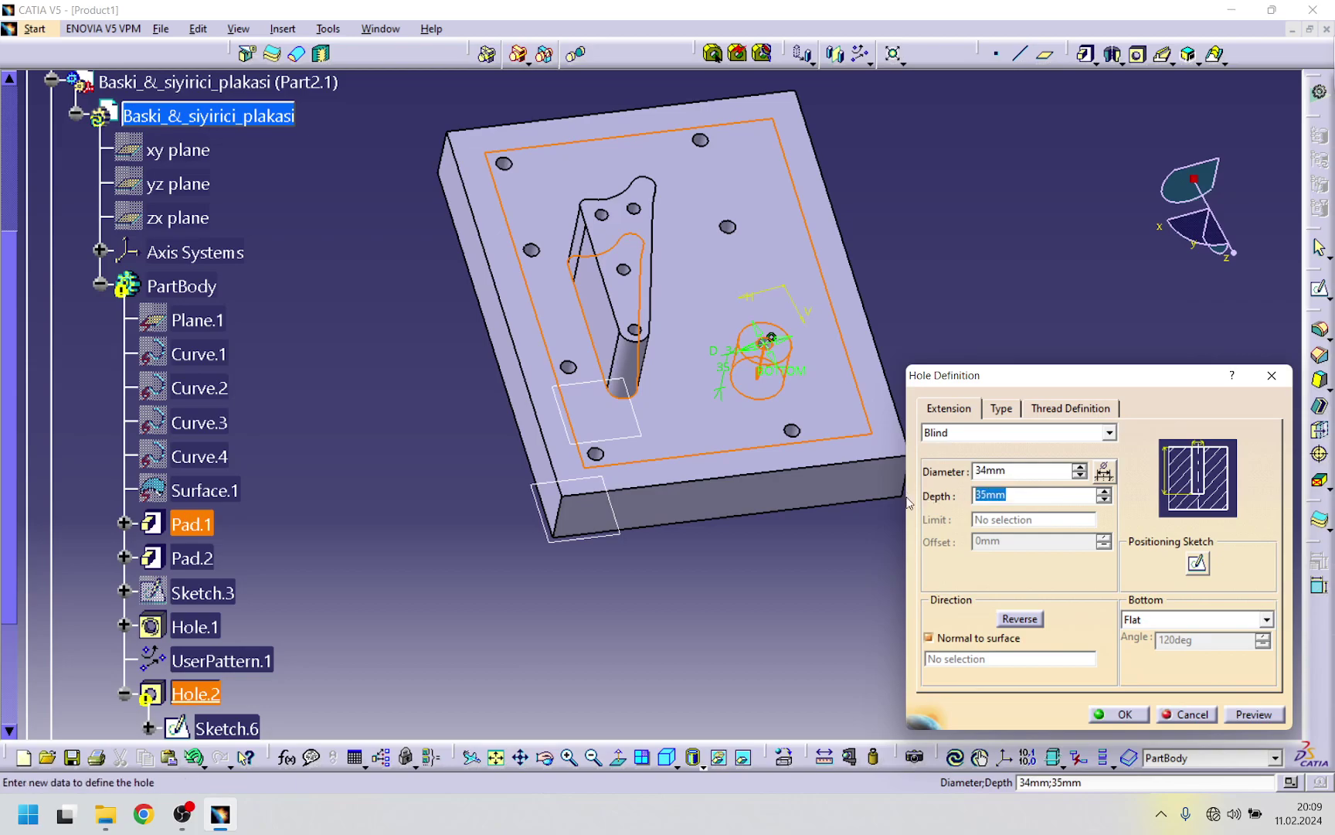
type("4")
left_click(1257, 715)
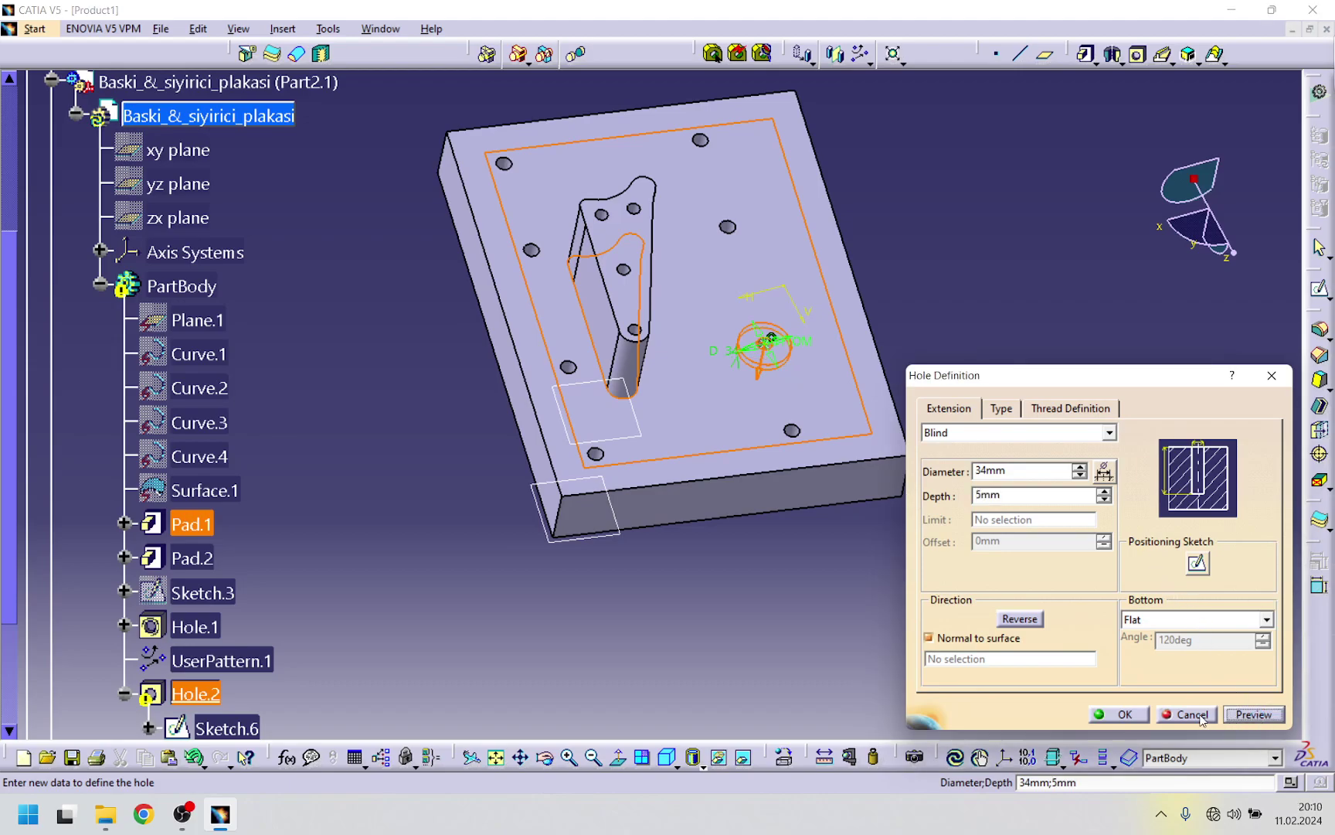
left_click(1122, 714)
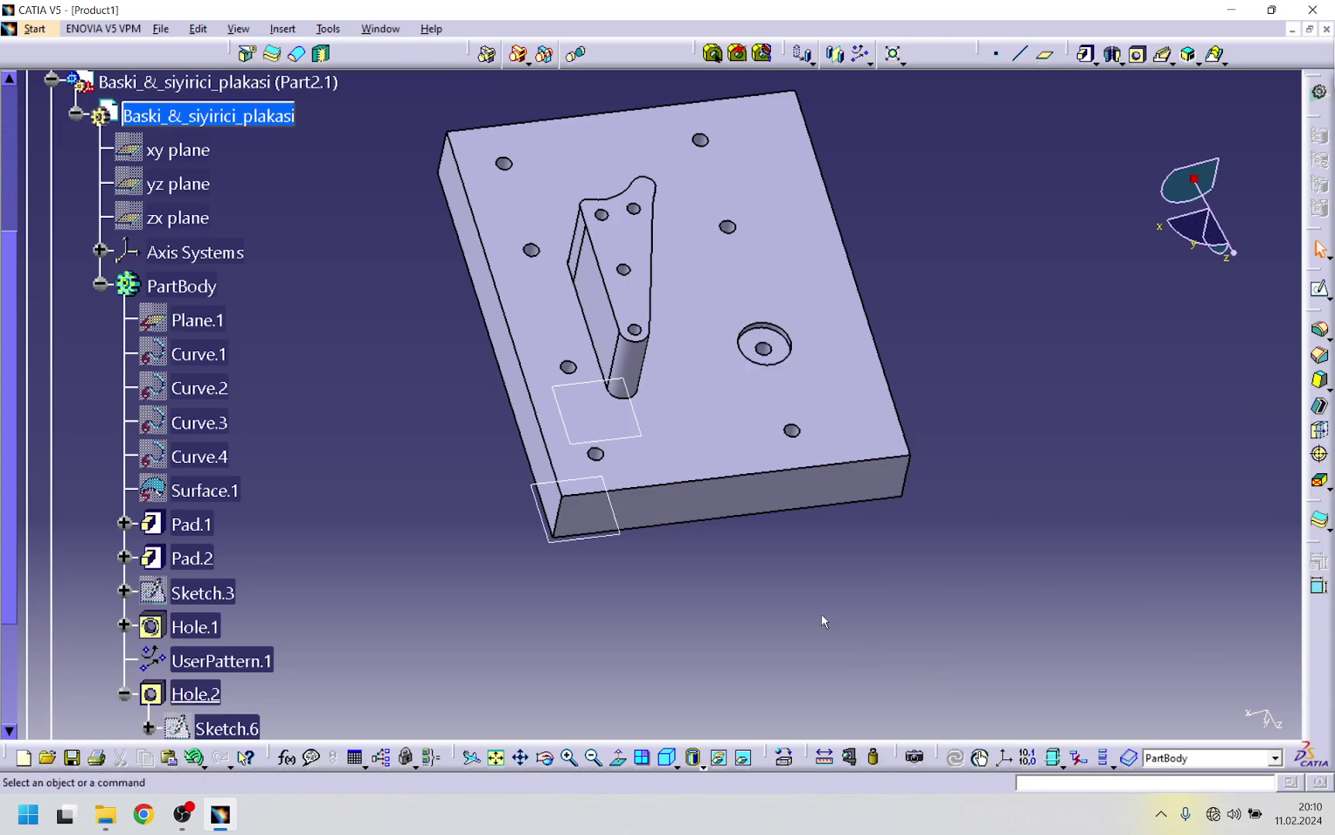
- Repeat the 34 mm hole in a user pattern on the points of Sketch.3
scroll(255, 626, "down", 3)
left_click(196, 560)
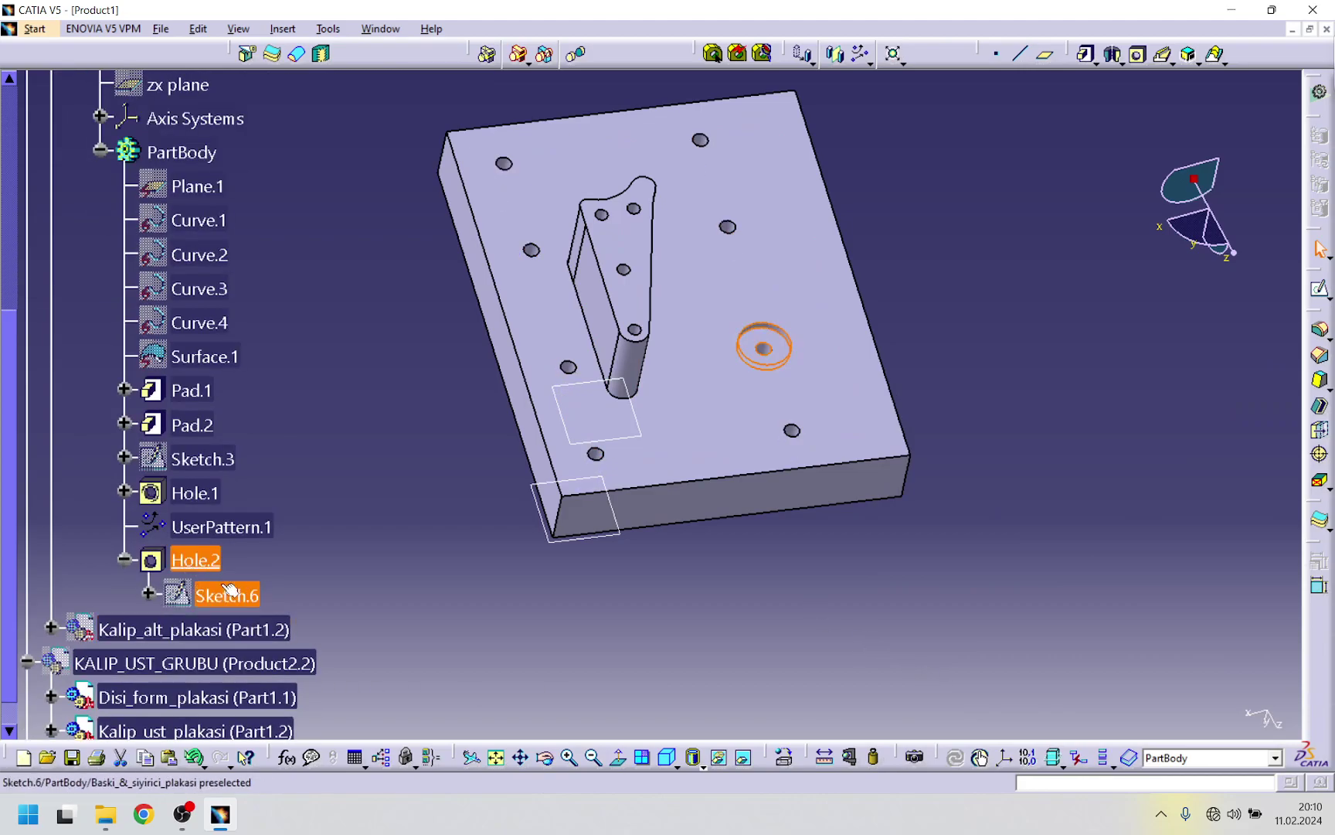
left_click(861, 53)
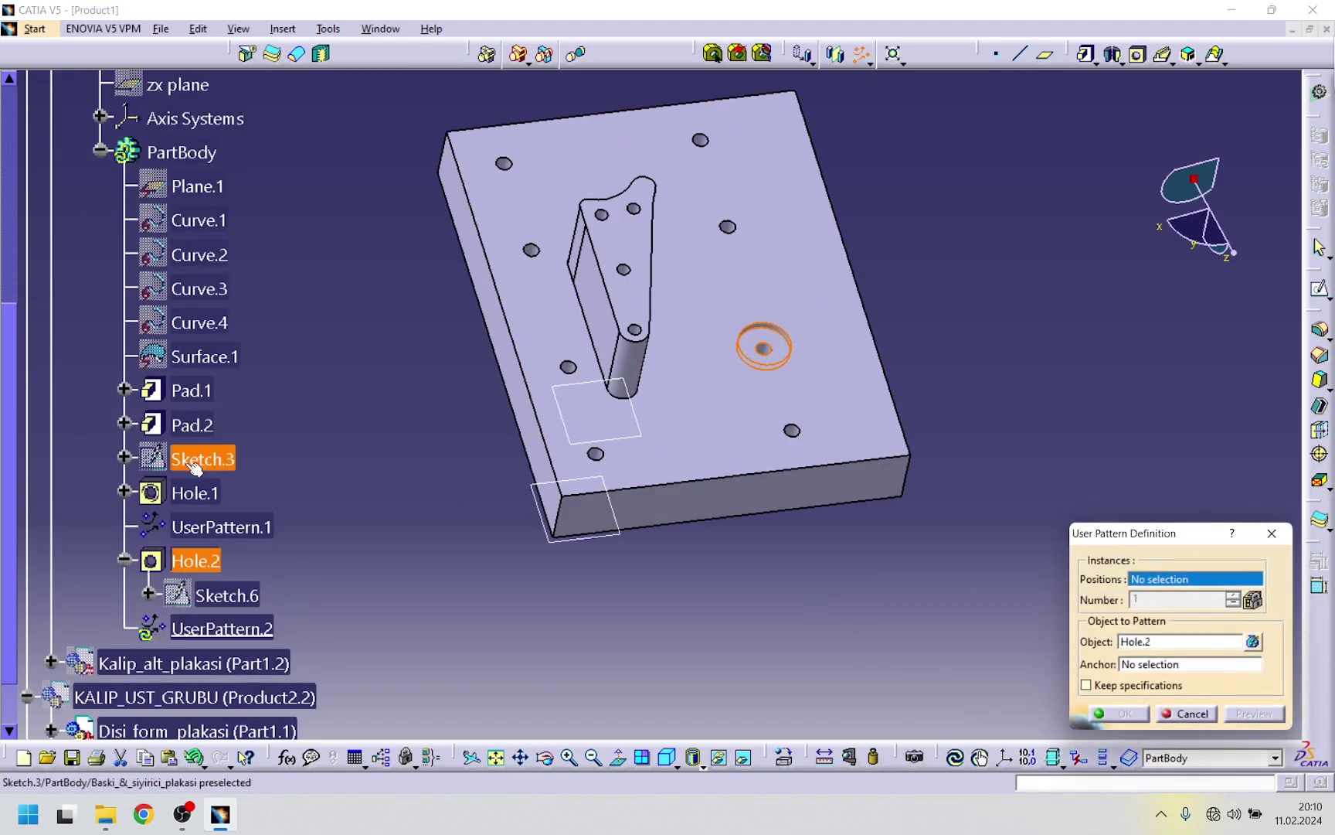
left_click(199, 458)
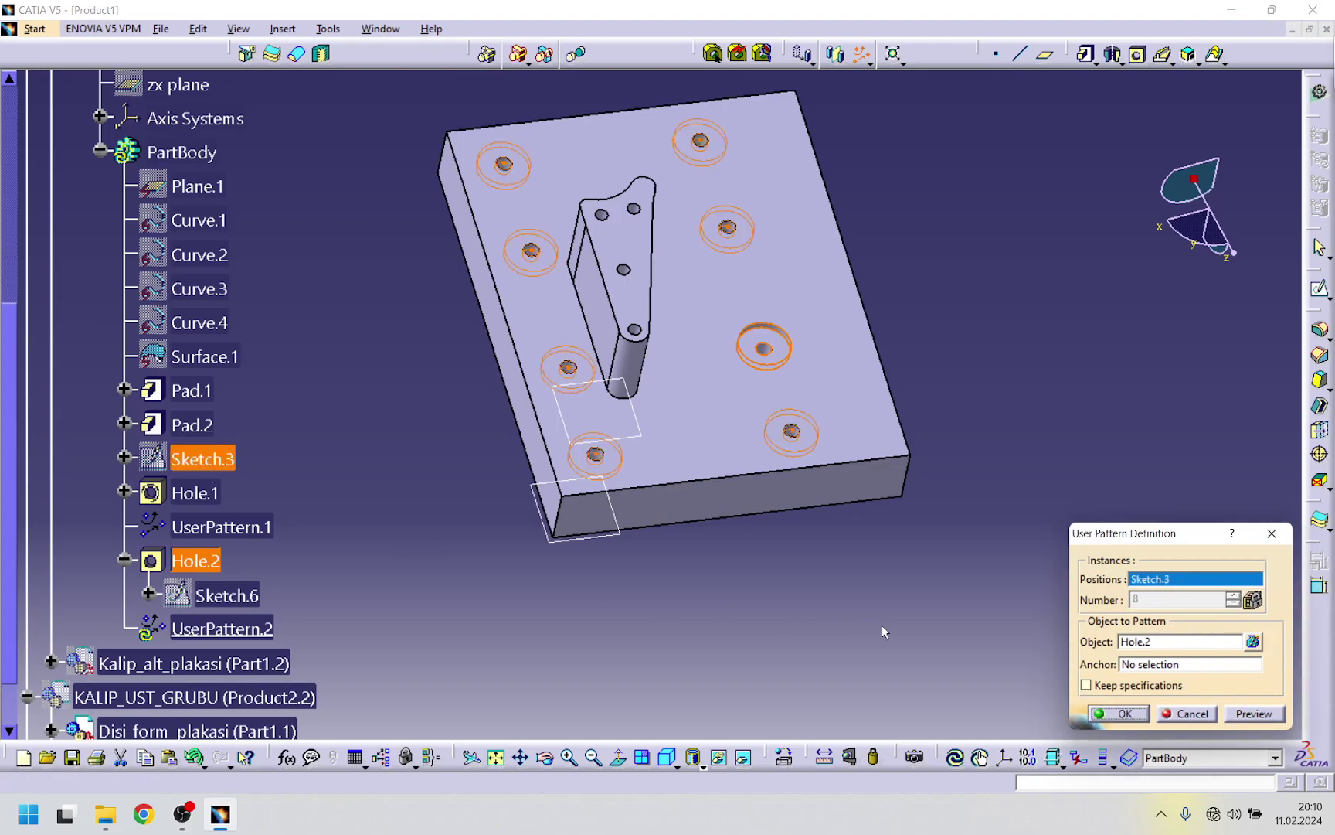
left_click(1114, 707)
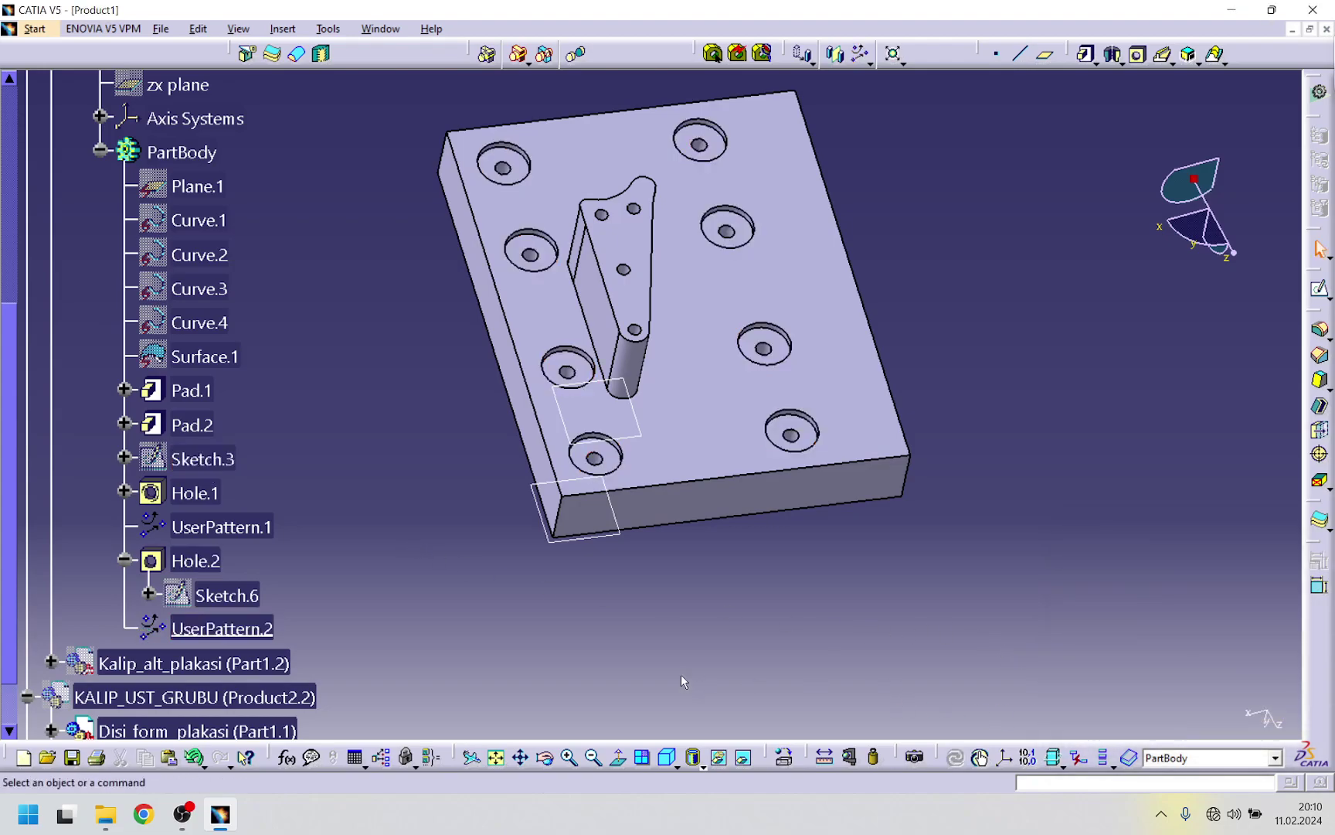
- Open the spring KYM 32 76-Rev01 - 01082016 from the DEPO_2 folder in File Explorer, inspect its shape and close it
middle_click_drag(483, 590, 385, 772)
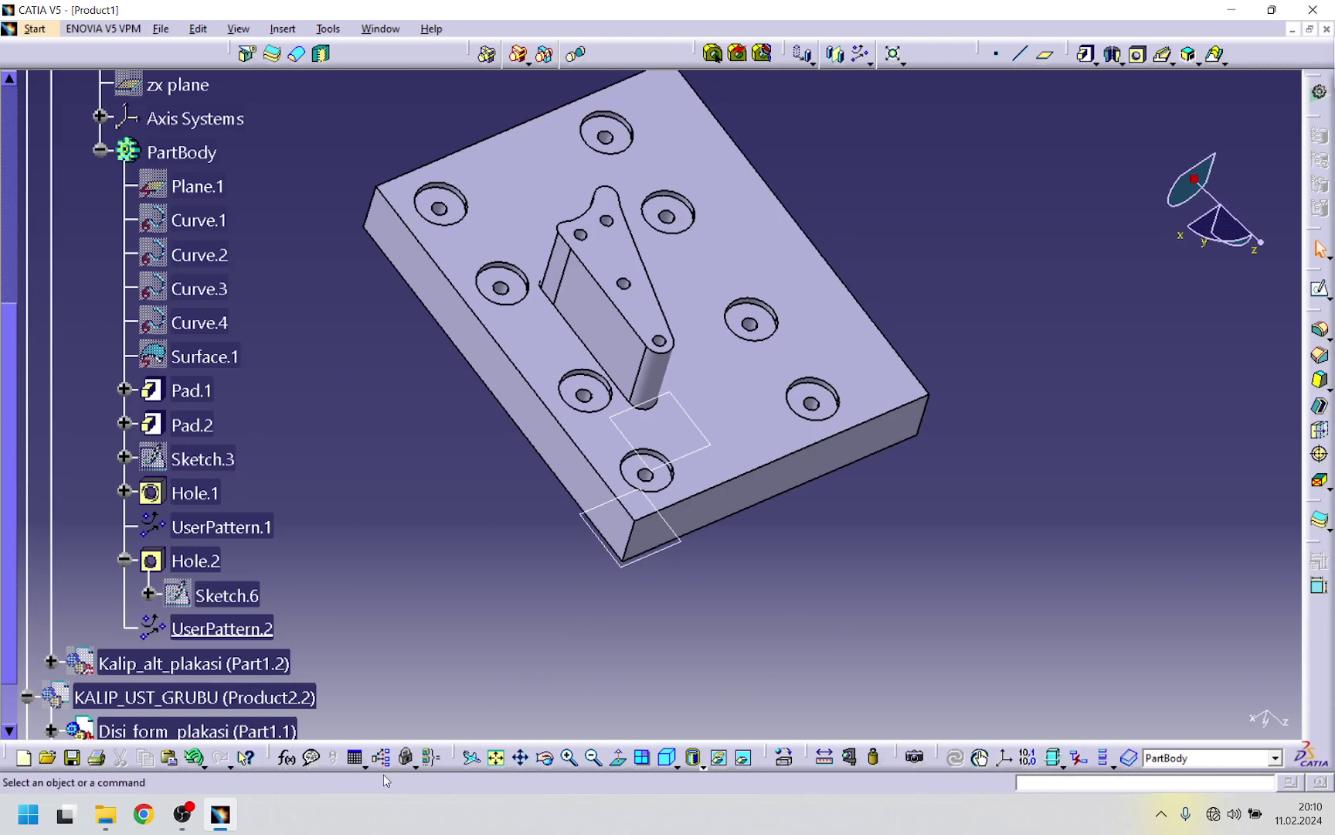
left_click(1272, 10)
left_click_drag(276, 129, 565, 88)
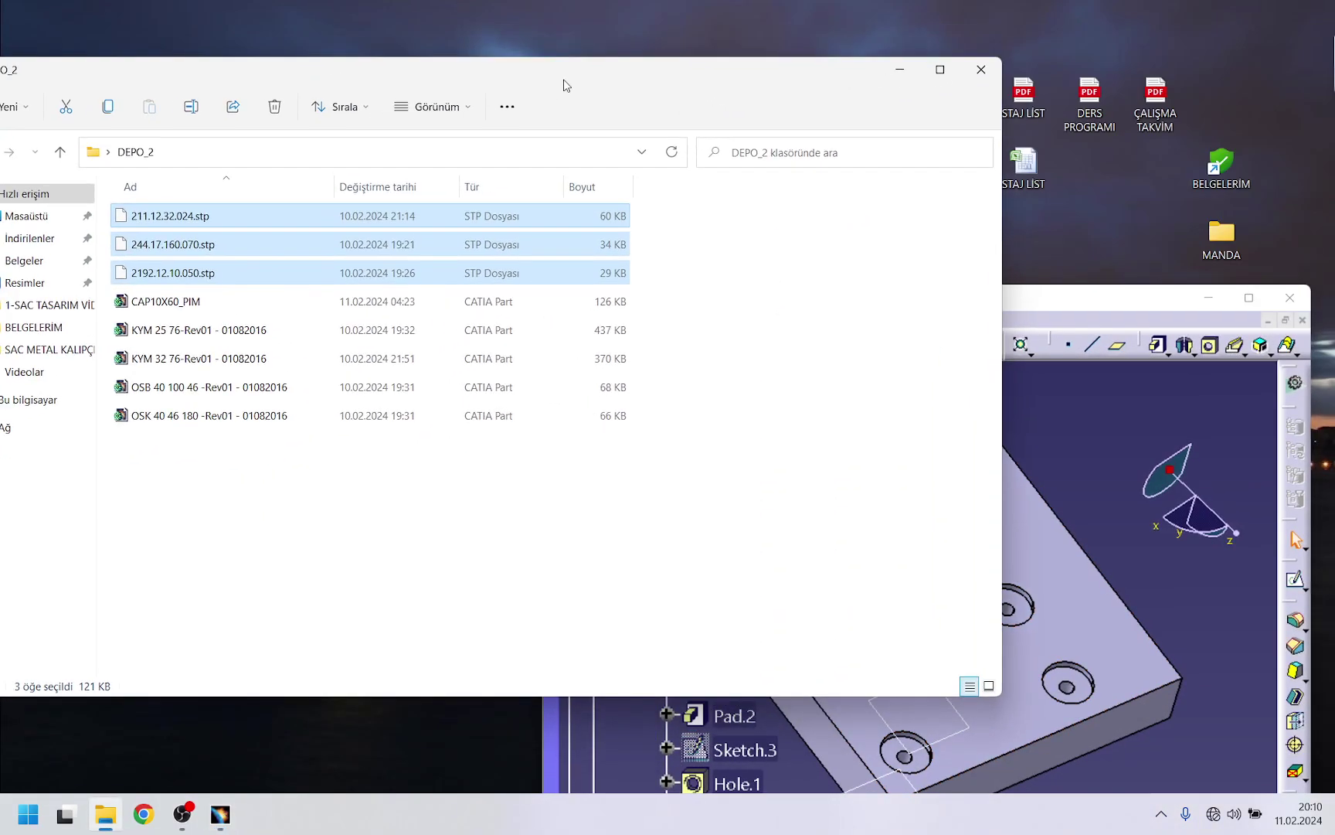
left_click_drag(178, 338, 239, 362)
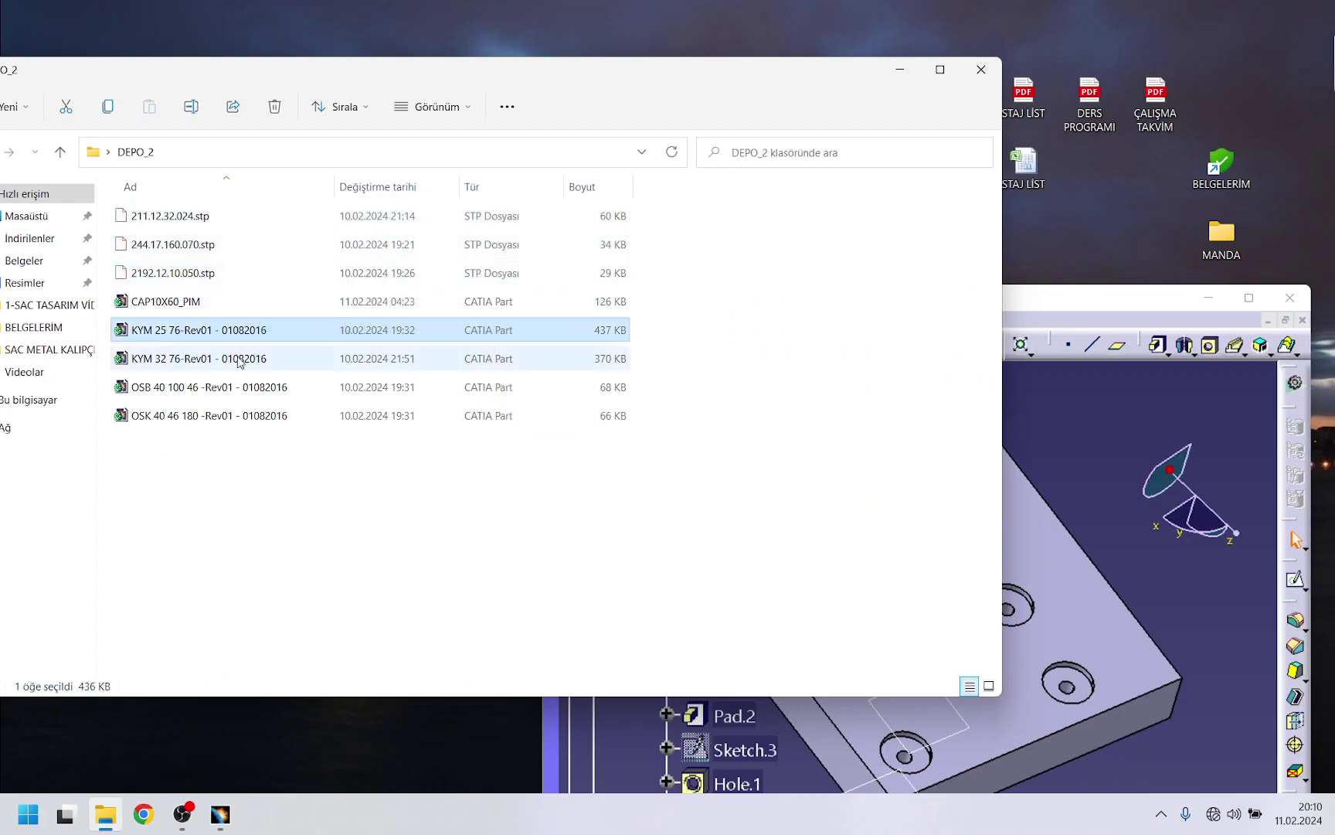
left_click(196, 366)
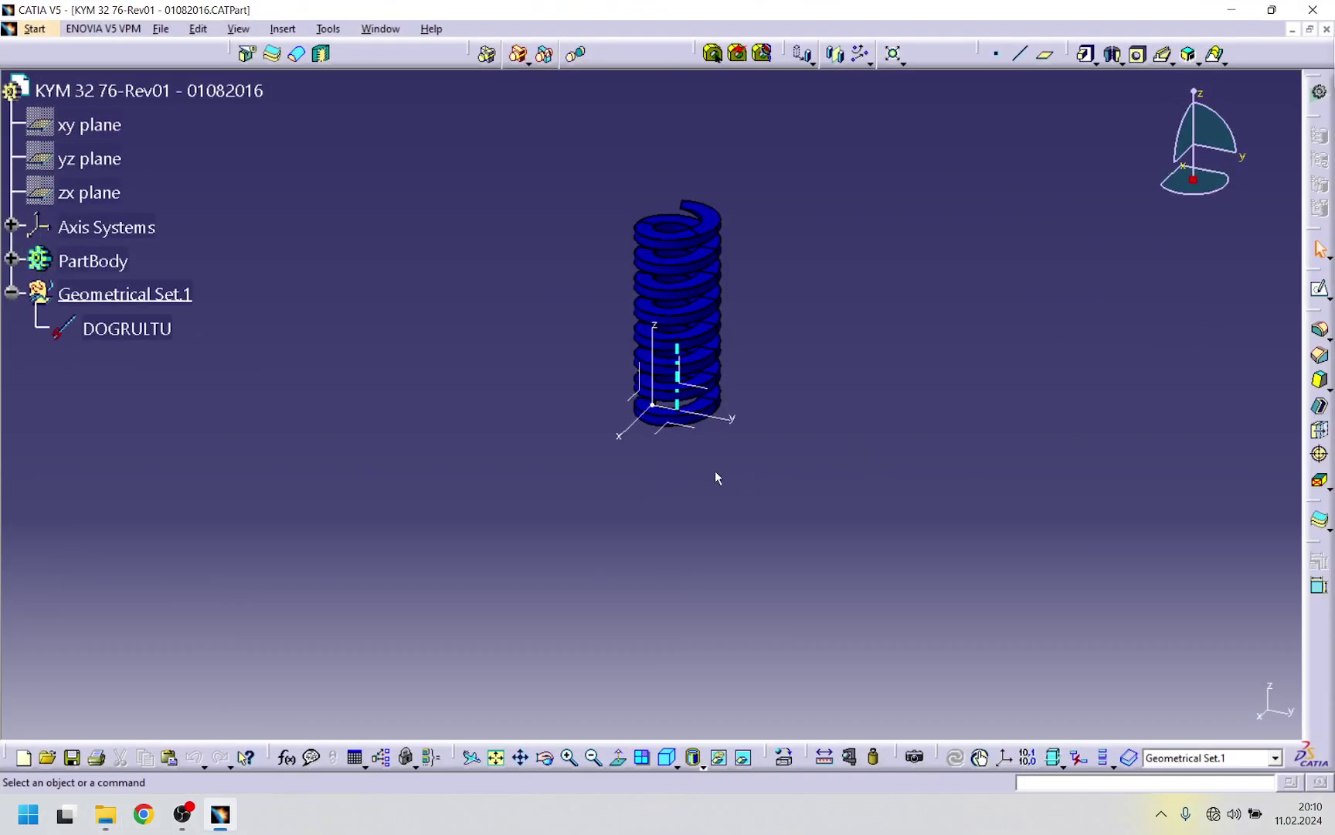
middle_click_drag(715, 477, 812, 409)
left_click(1328, 29)
- Activate the Kalip_alt_plakasi (Part1.2) component, expand its structure and make it visible
middle_click_drag(833, 458, 889, 464)
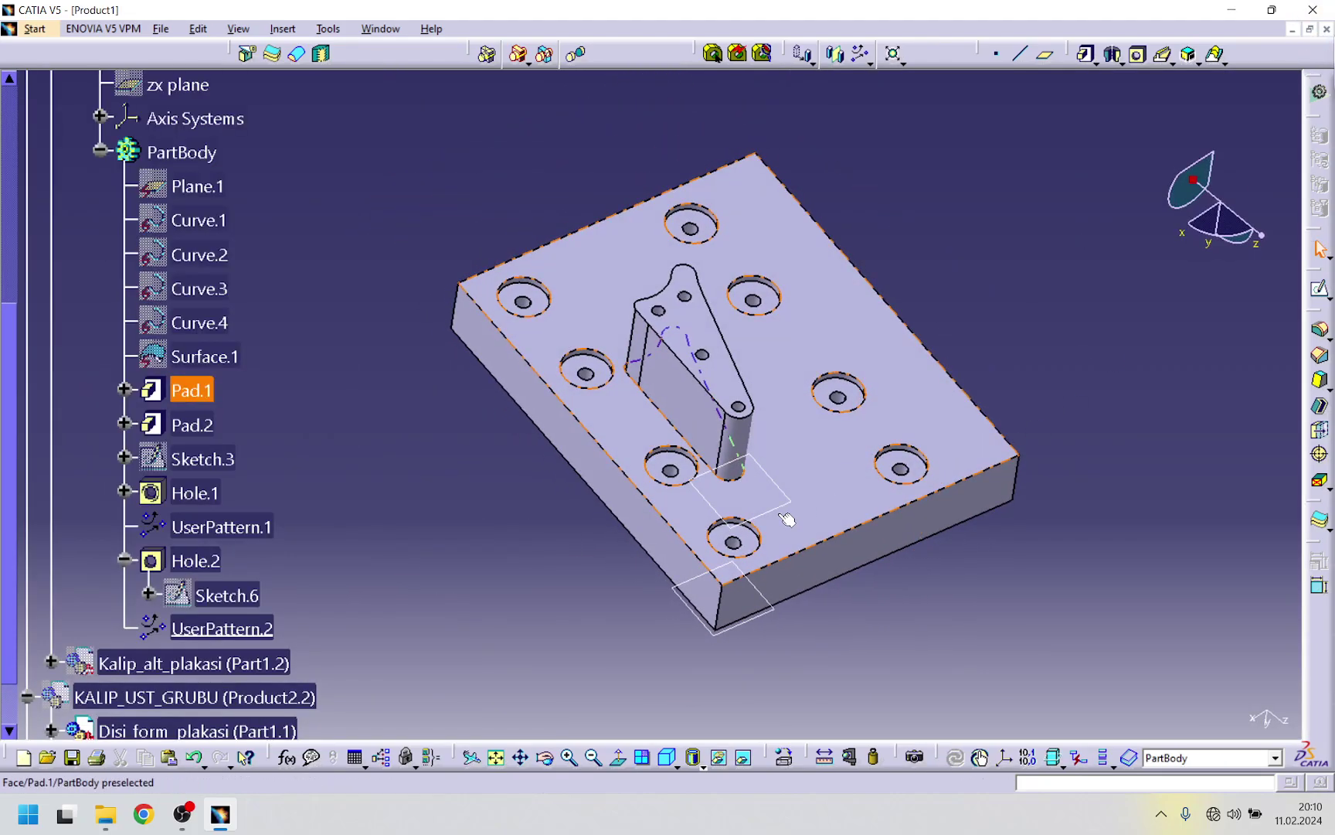
left_click(211, 461)
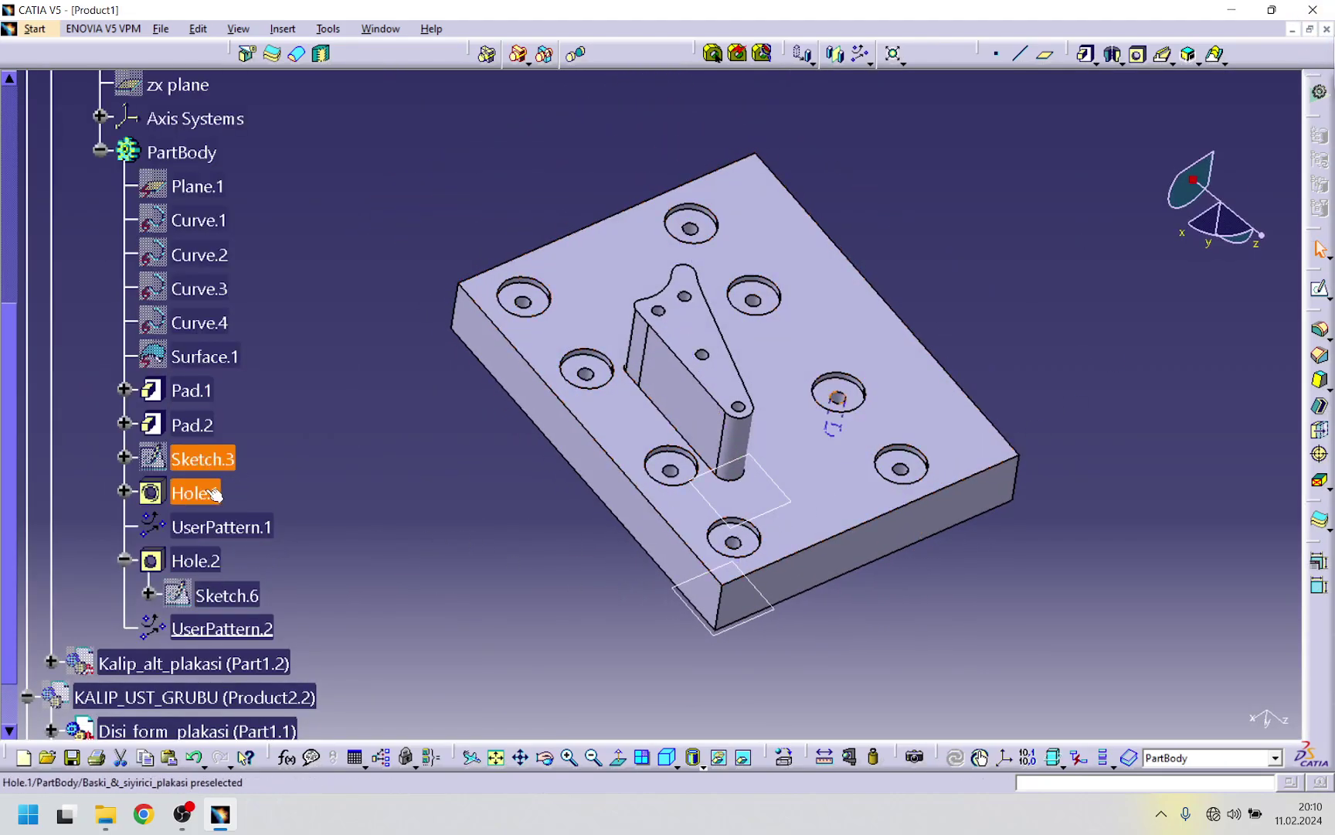
scroll(262, 518, "down", 3)
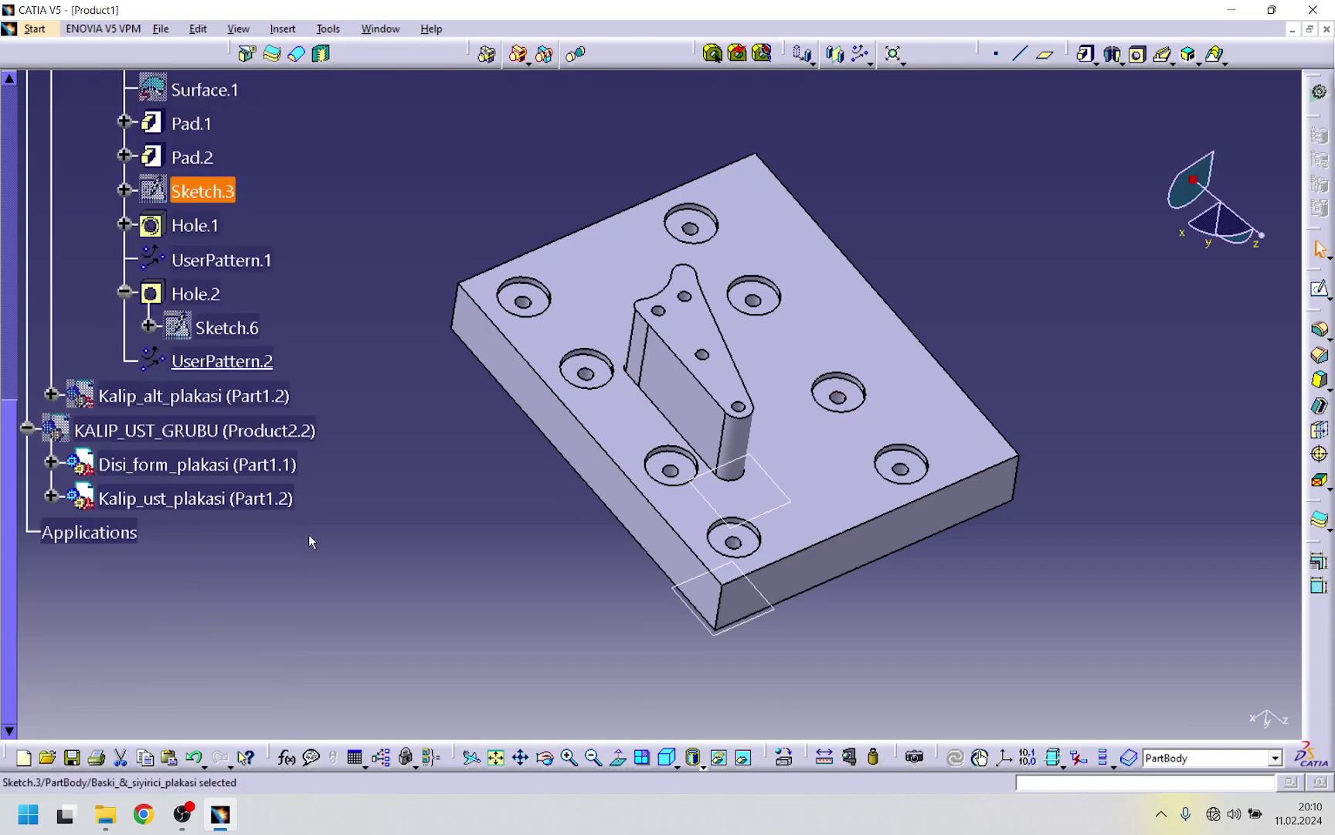
left_click(263, 396)
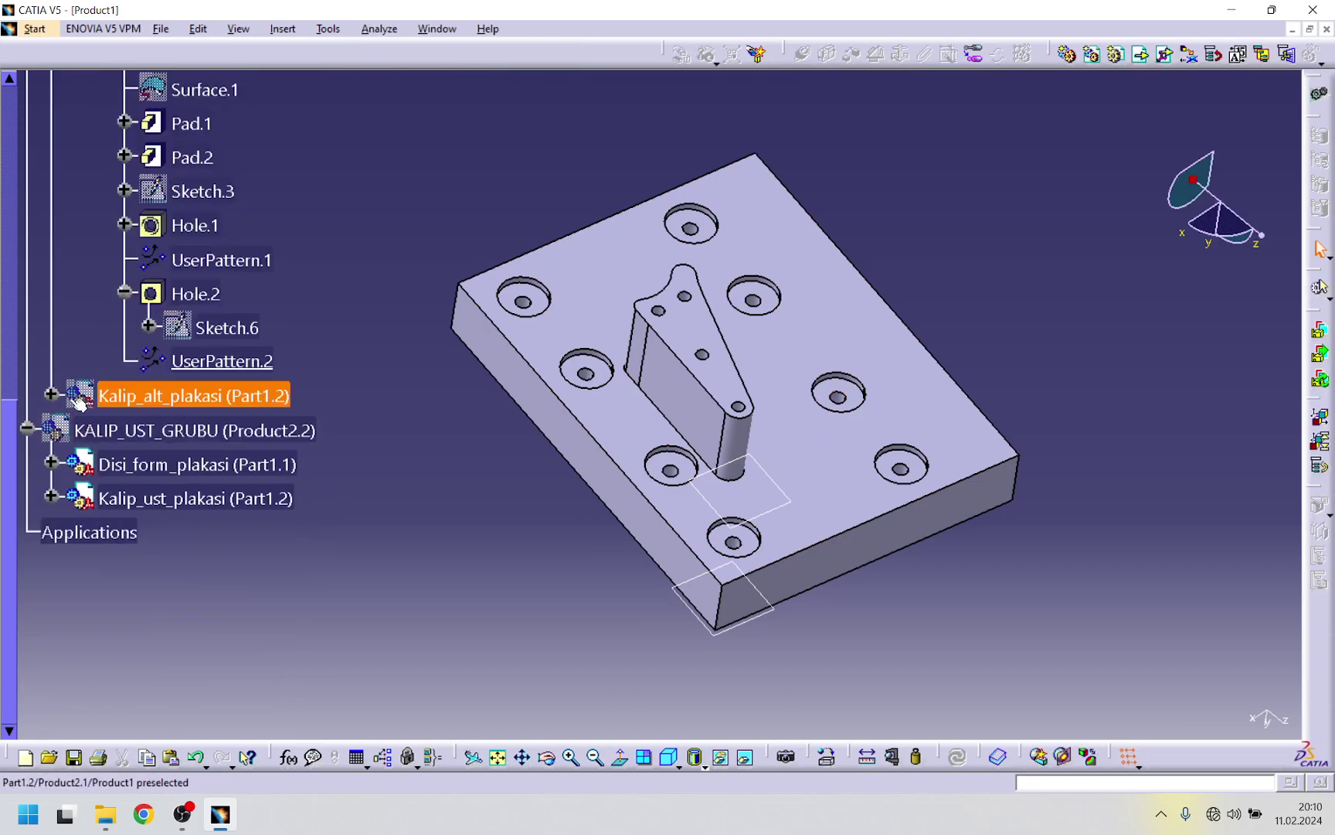
double_click(51, 396)
right_click(207, 113)
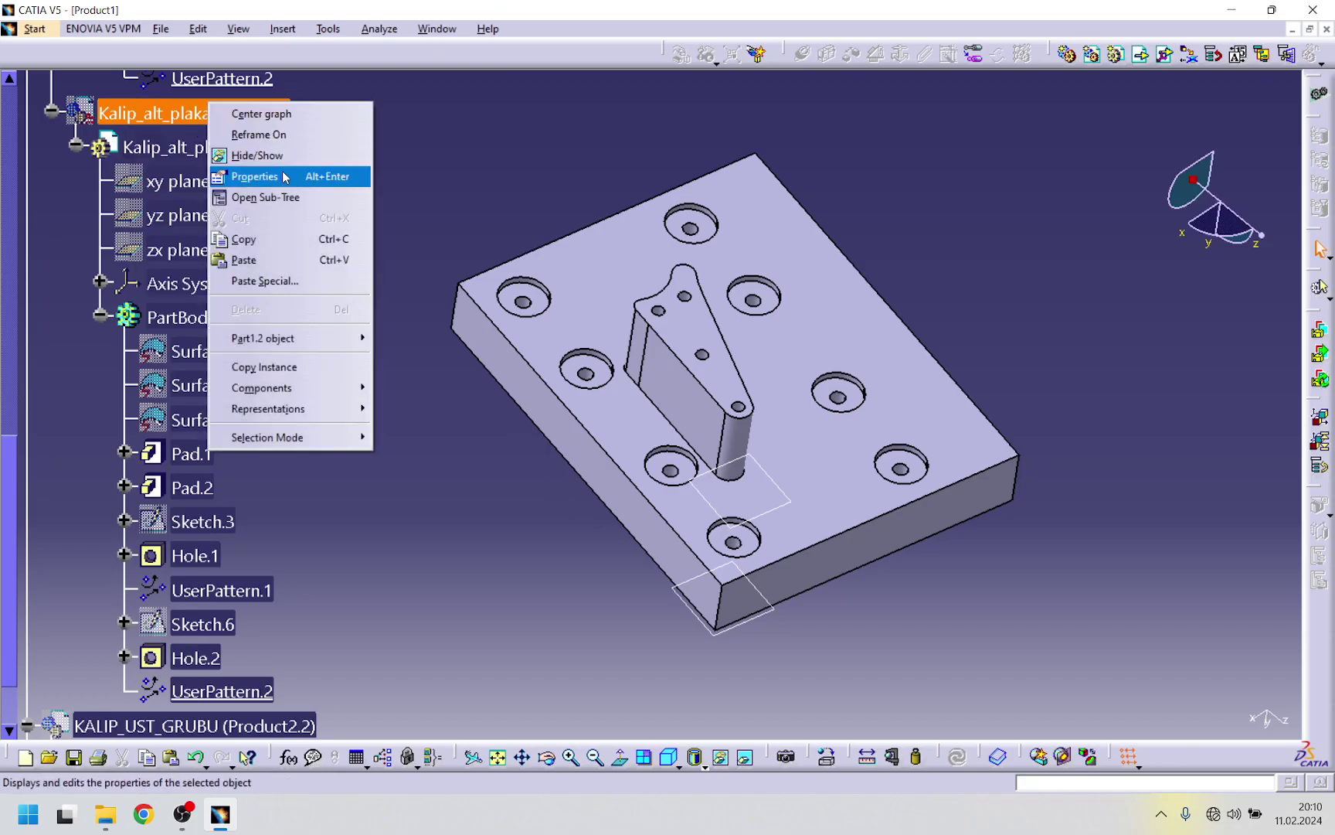
left_click(257, 155)
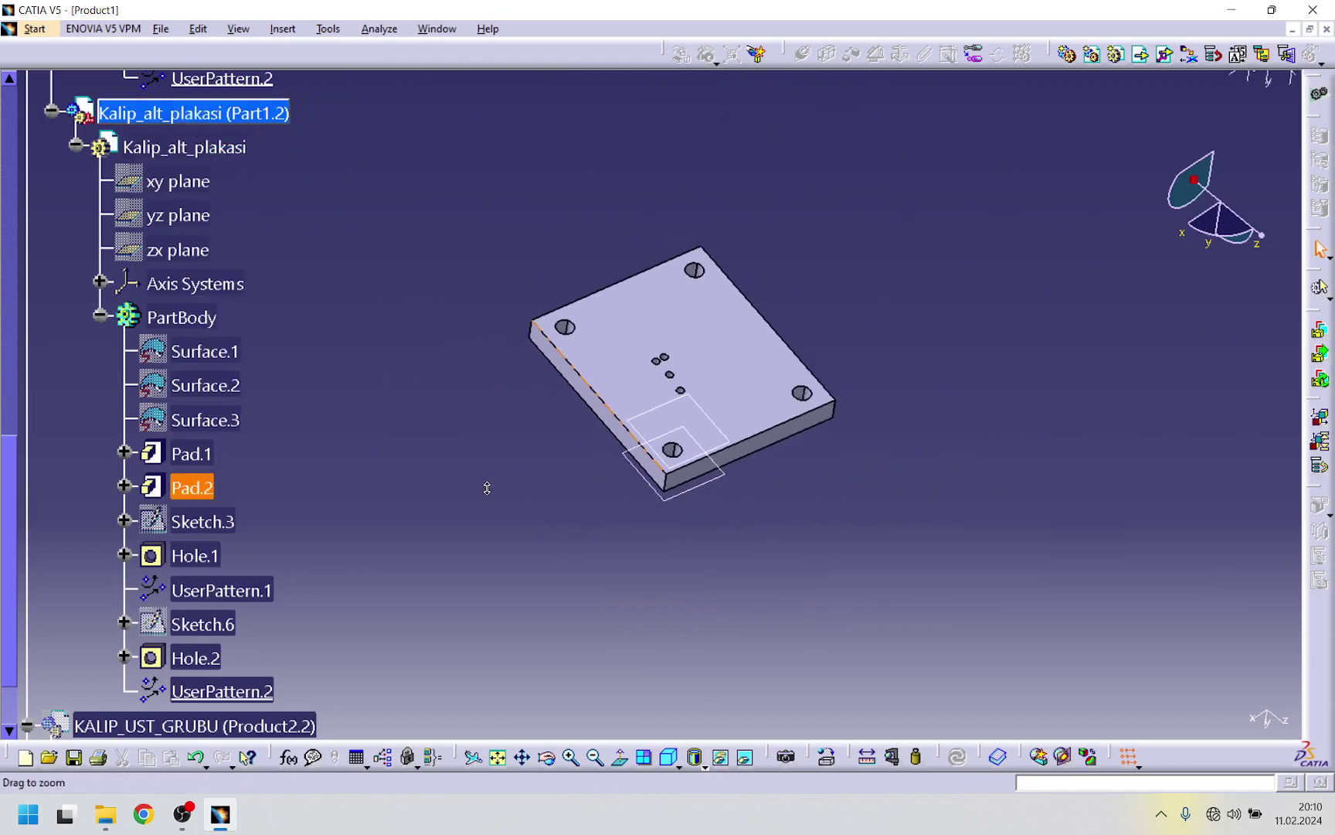
- Hide the Baski_&_siyirici_plakasi (Part2.1) component
scroll(445, 505, "up", 8)
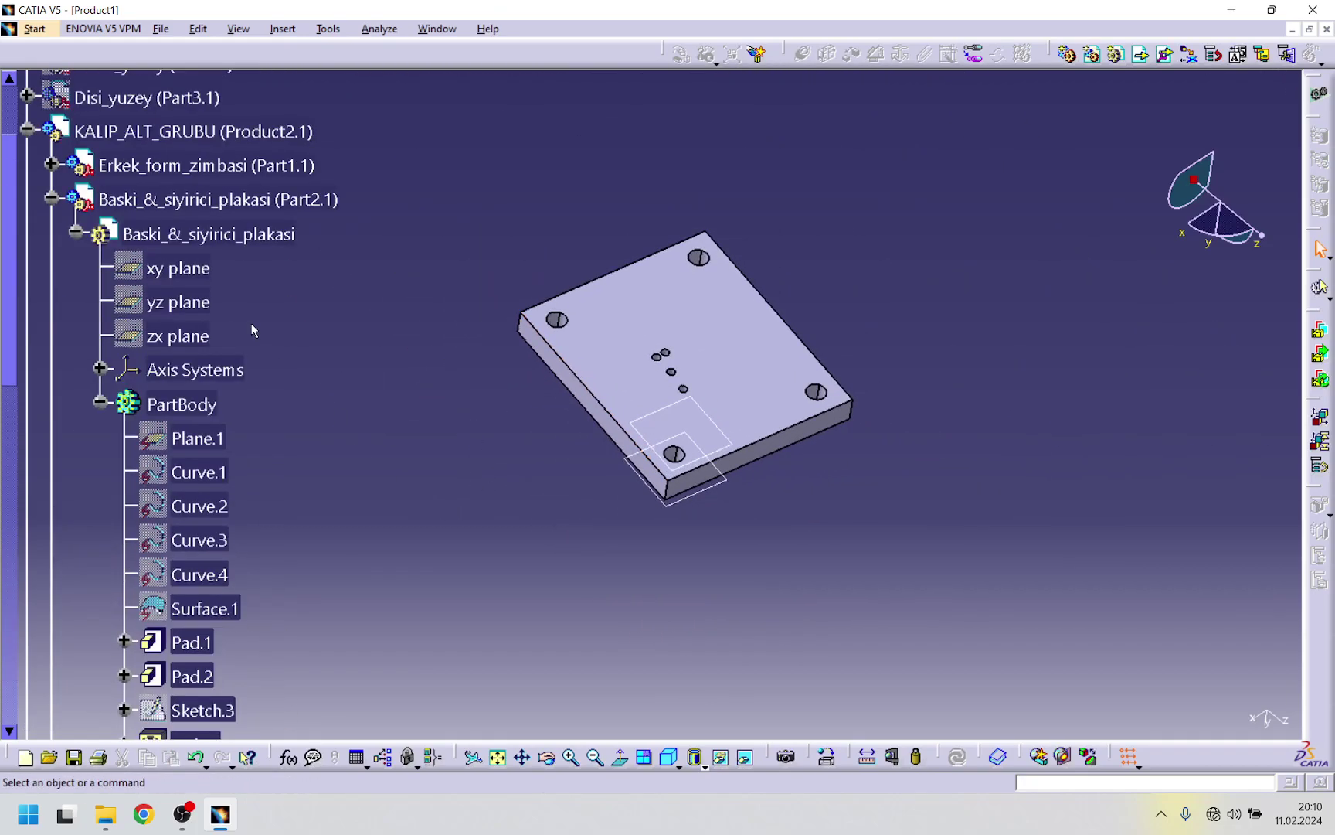
right_click(227, 237)
left_click(163, 202)
left_click(51, 199)
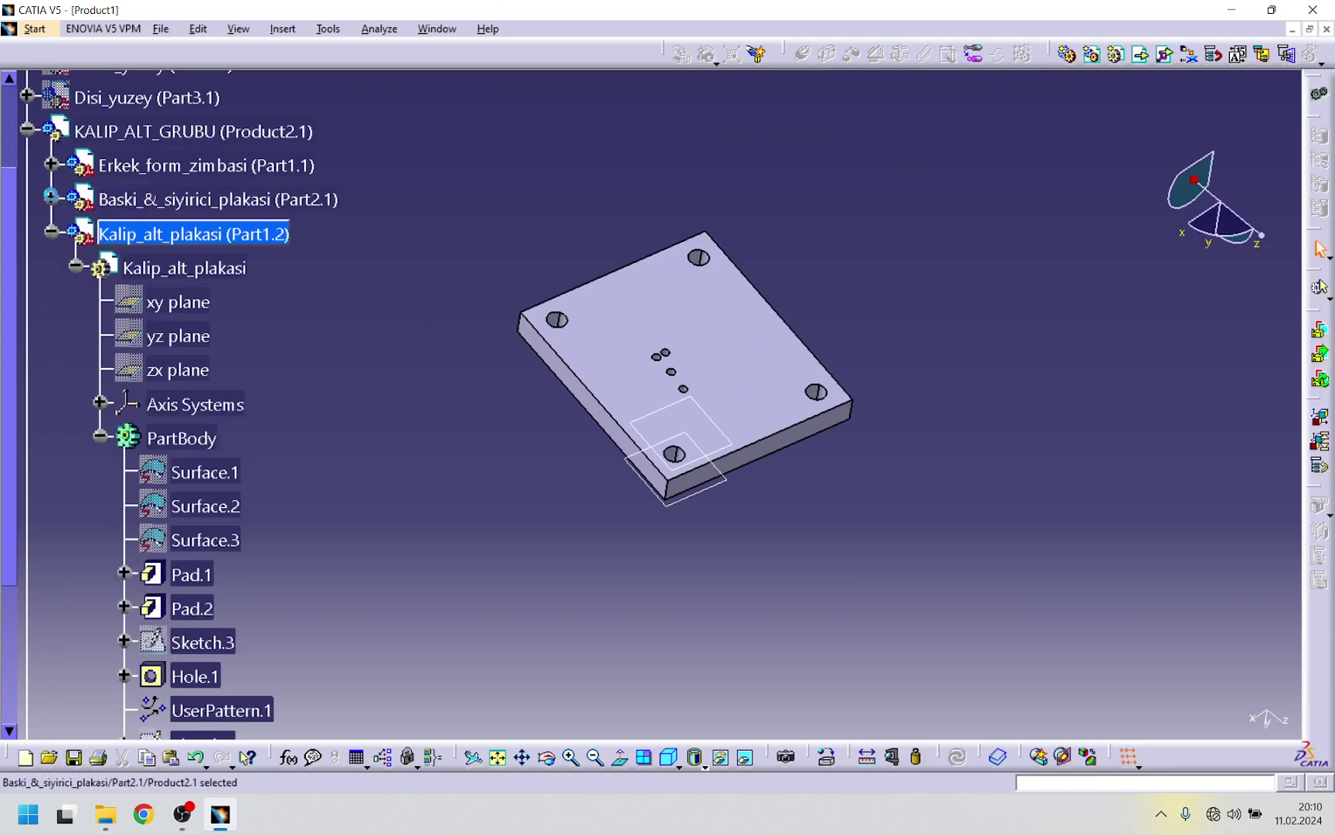
right_click(163, 203)
left_click(224, 253)
- Activate the Kalip_alt_plakasi part for editing and define its PartBody as the in-work object
middle_click_drag(429, 408, 894, 163)
scroll(45, 306, "down", 4)
scroll(54, 255, "up", 4)
left_click(51, 201)
scroll(56, 372, "down", 6)
scroll(57, 372, "up", 4)
scroll(184, 426, "down", 8)
double_click(224, 501)
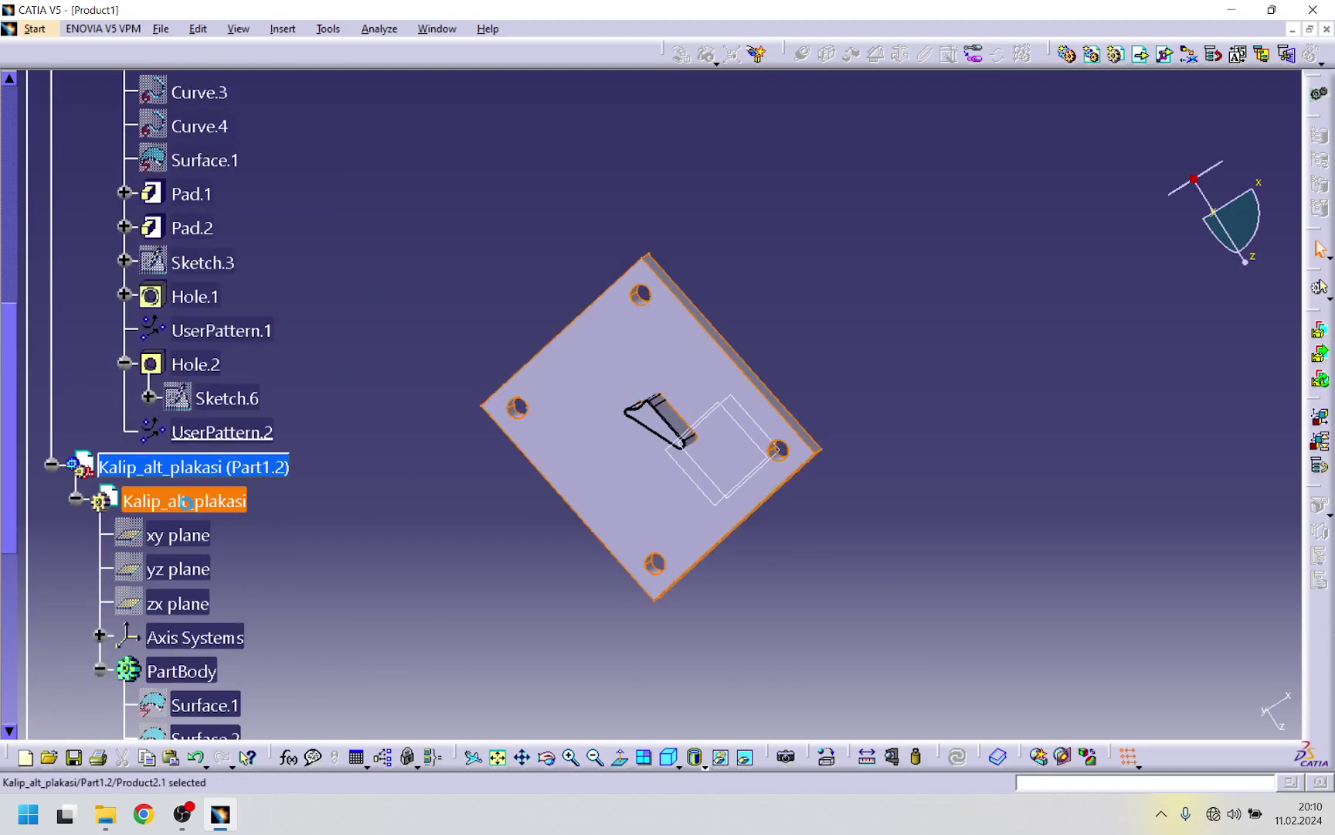
right_click(185, 670)
left_click(262, 444)
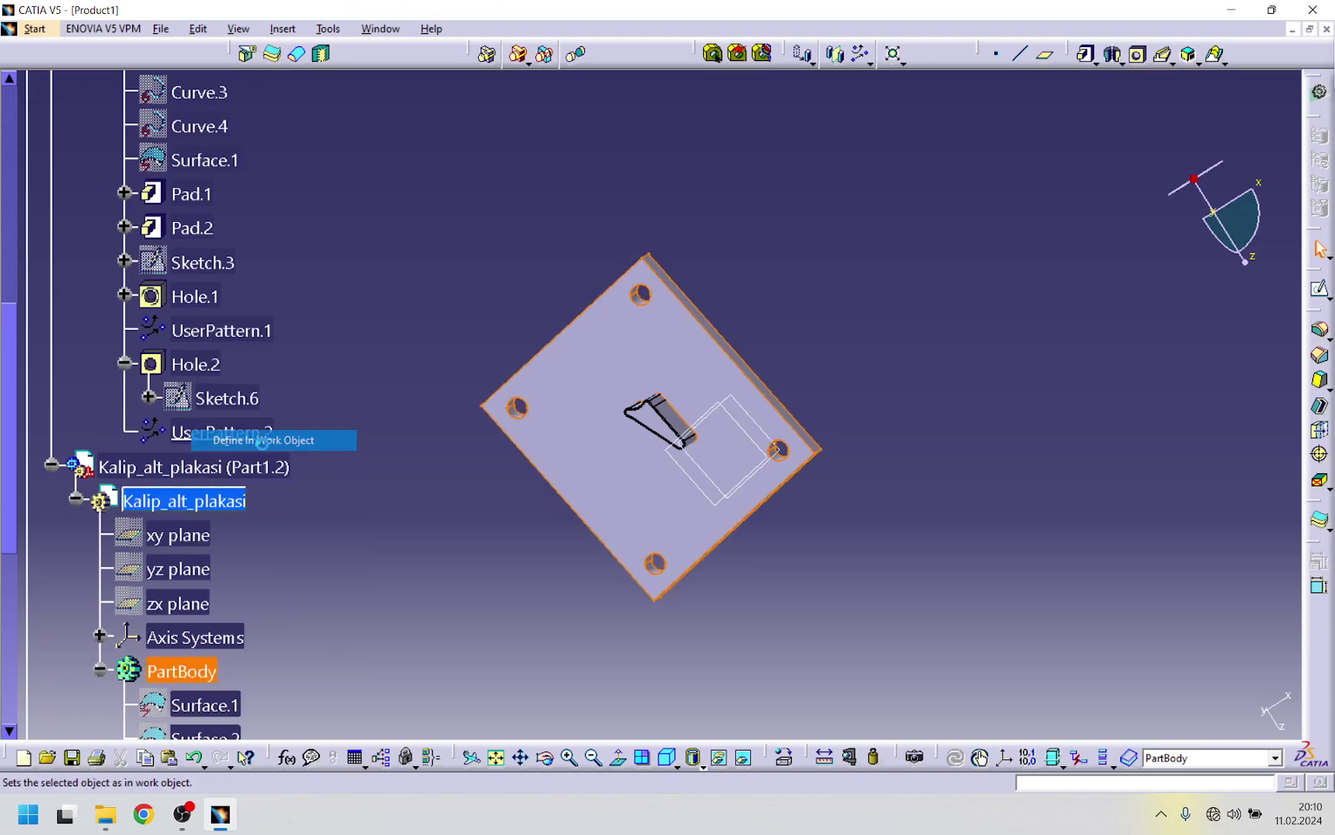
- Copy Sketch.3 and Hole.1 from the Baski_&_siyirici_plakasi and paste them into the in-work PartBody of Kalip_alt_plakasi
left_click(207, 263)
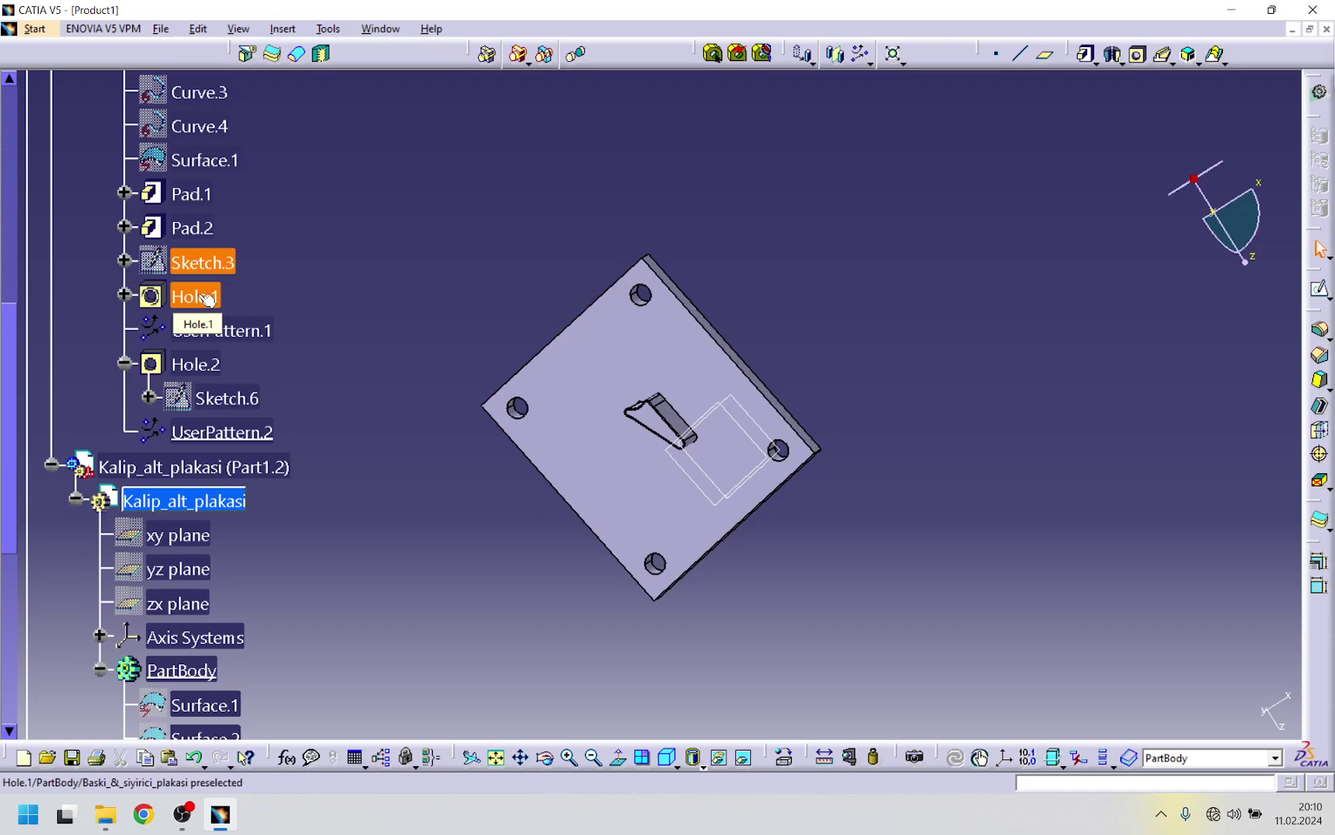
left_click(206, 297, "ctrl")
right_click(212, 261)
left_click(248, 433)
scroll(232, 433, "down", 5)
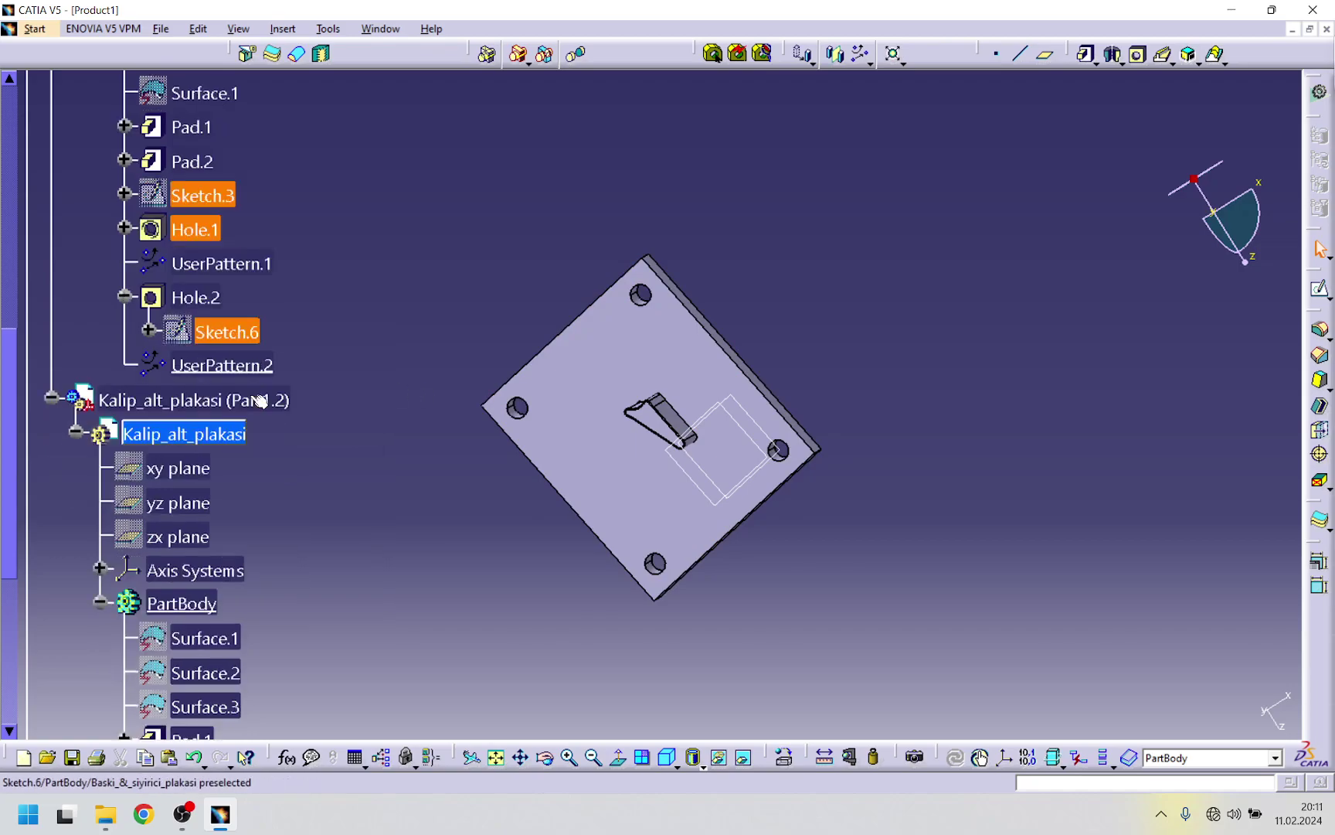
right_click(182, 402)
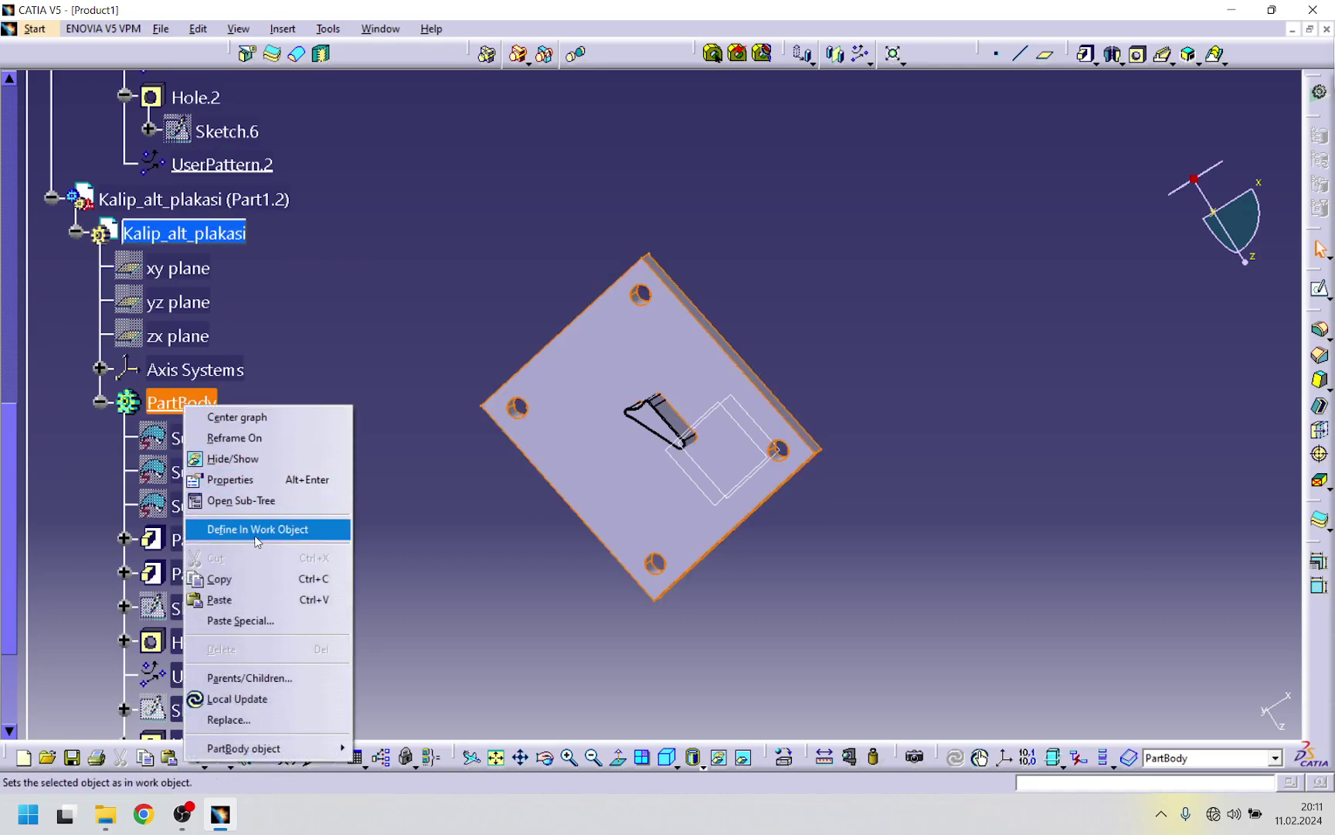
left_click(260, 530)
right_click(205, 402)
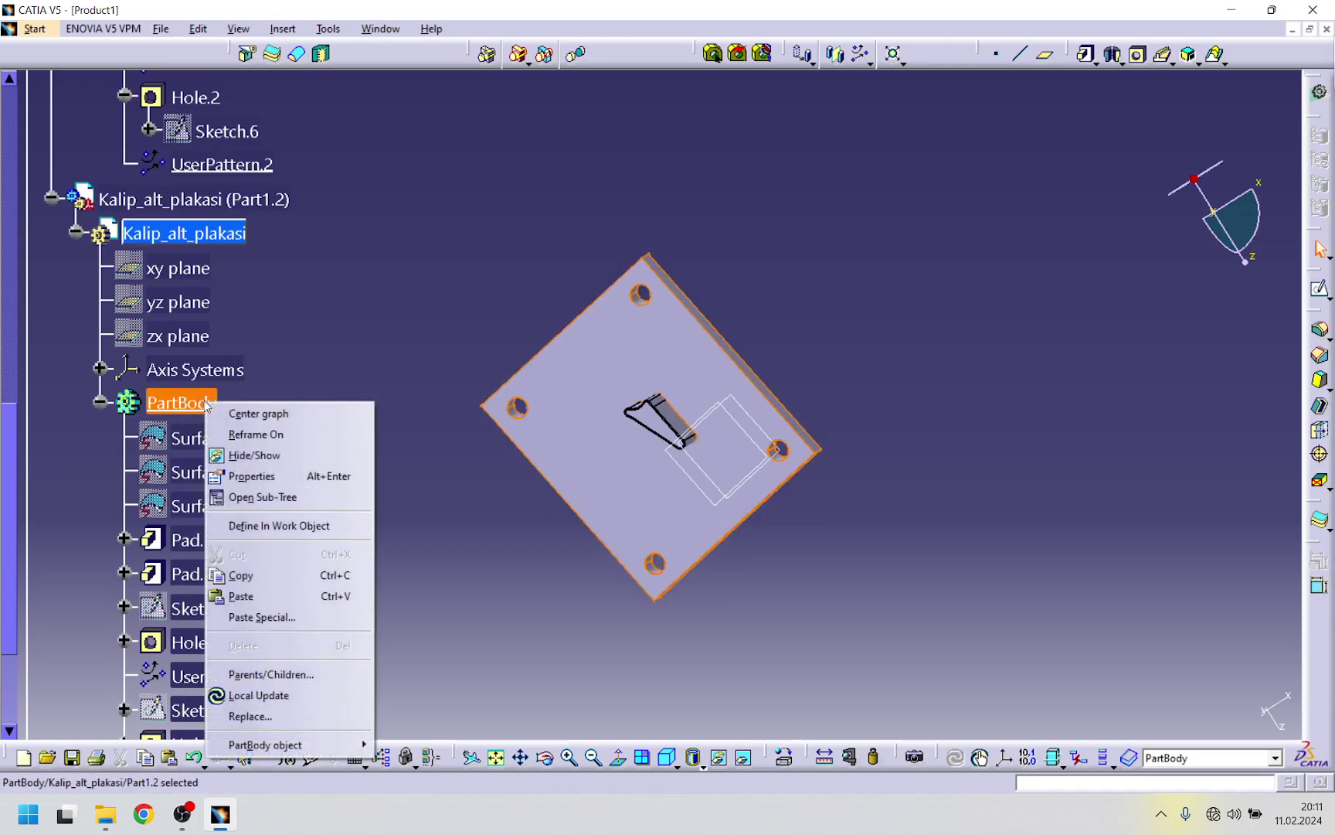
left_click(241, 596)
- Change the support of the pasted Sketch.9 to the large face of the Kalip_alt_plakasi on the punch side
scroll(261, 487, "down", 6)
right_click(213, 551)
mouse_move(274, 529)
left_click(414, 584)
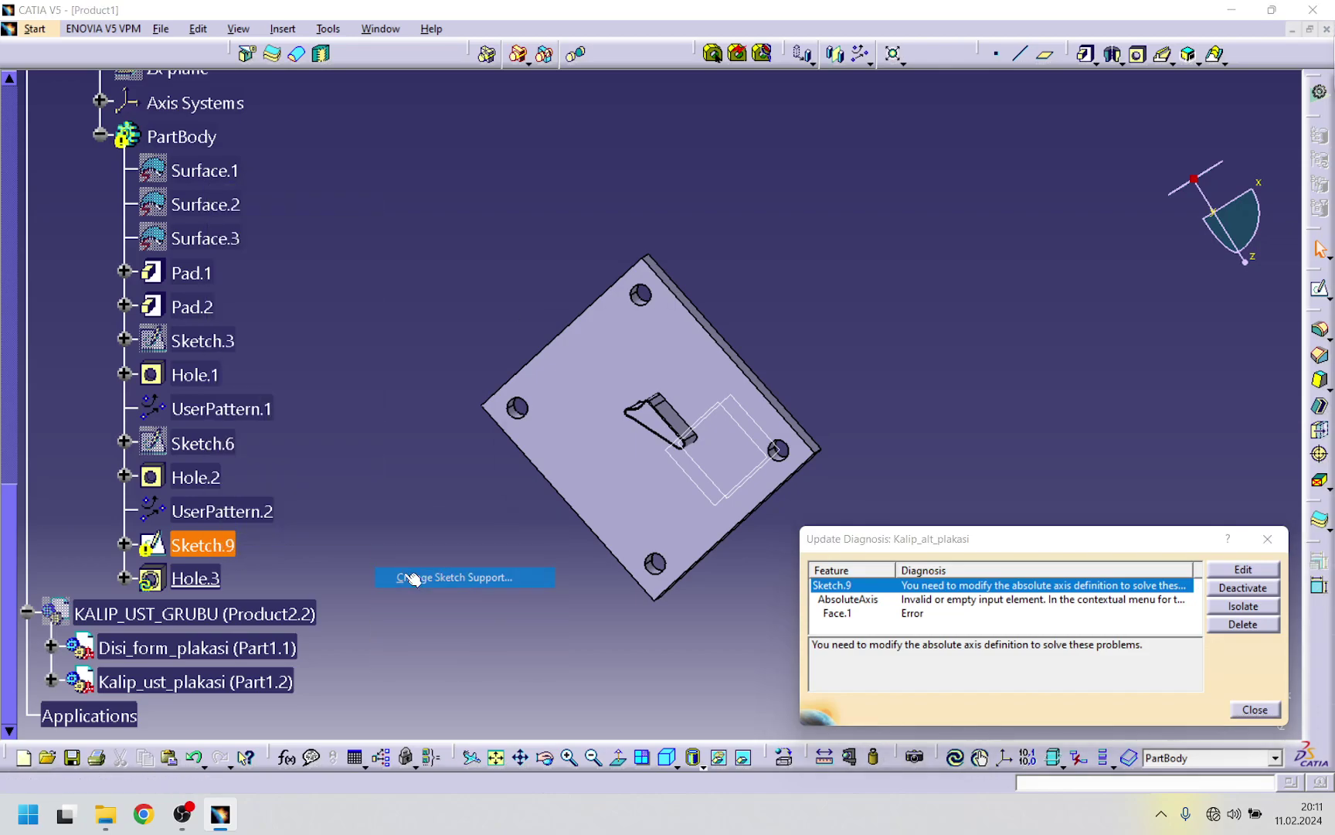
left_click(775, 454)
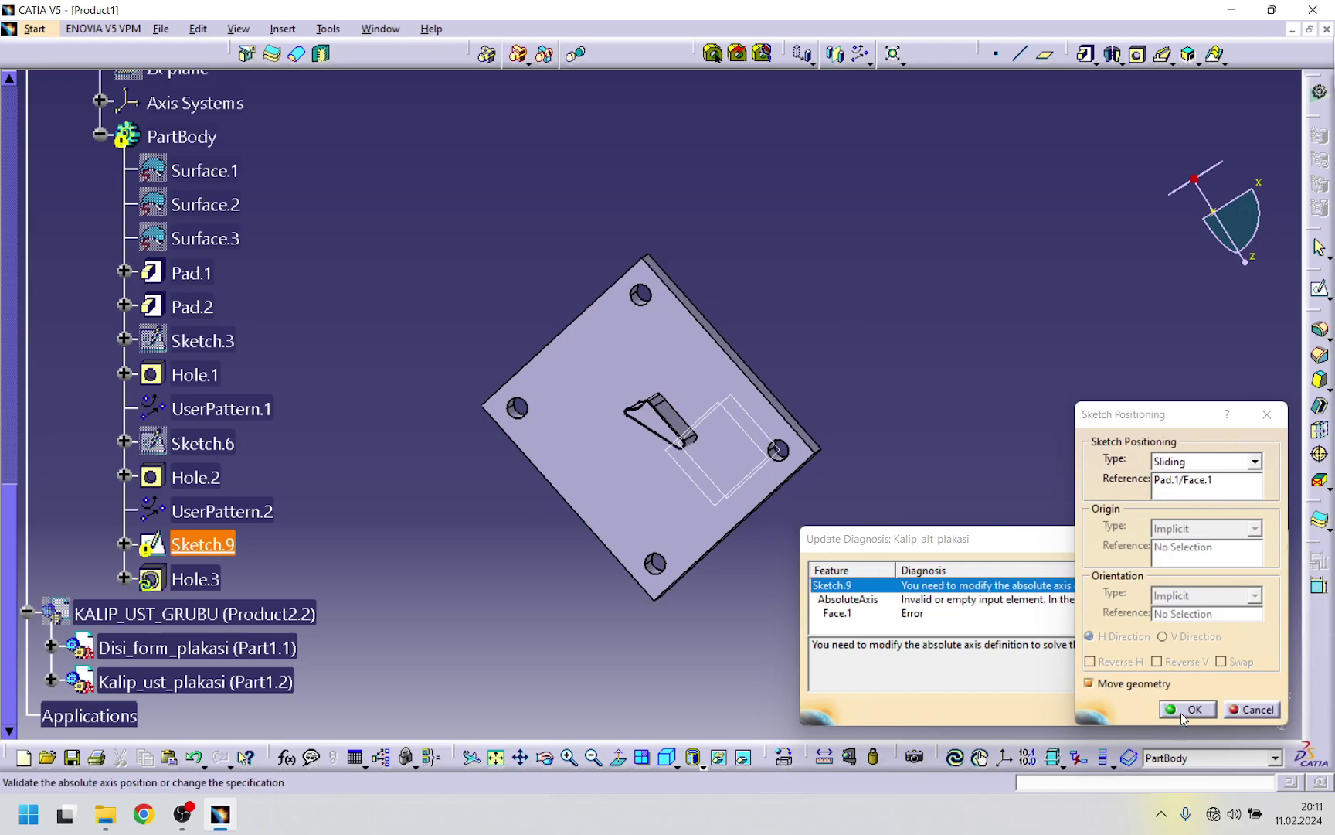
left_click(1183, 717)
- Change the support of Sketch.10, the positioning sketch of Hole.3, to the plate face on the punch side
mouse_move(743, 641)
middle_mouse_down()
mouse_move(736, 545)
mouse_move(867, 468)
middle_mouse_up()
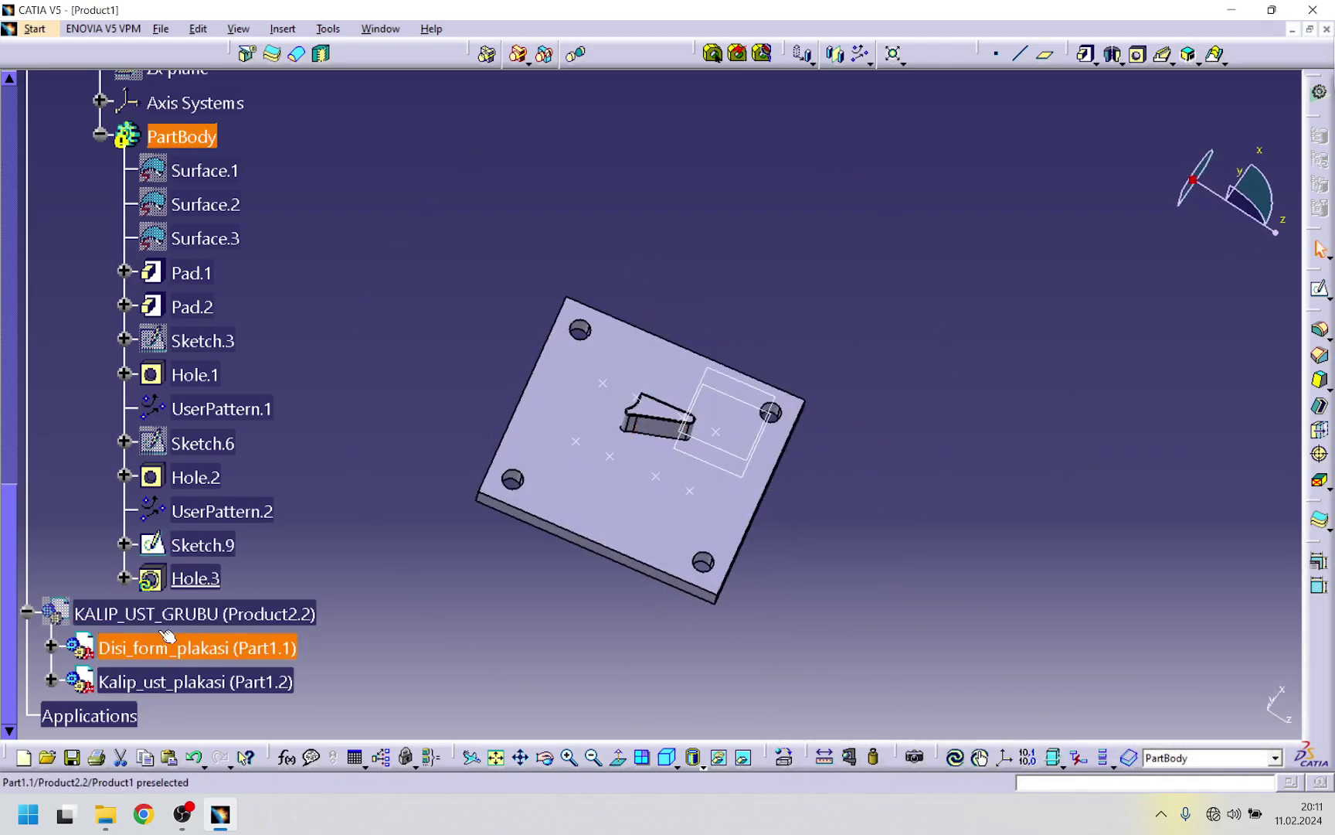
left_click(124, 577)
right_click(222, 620)
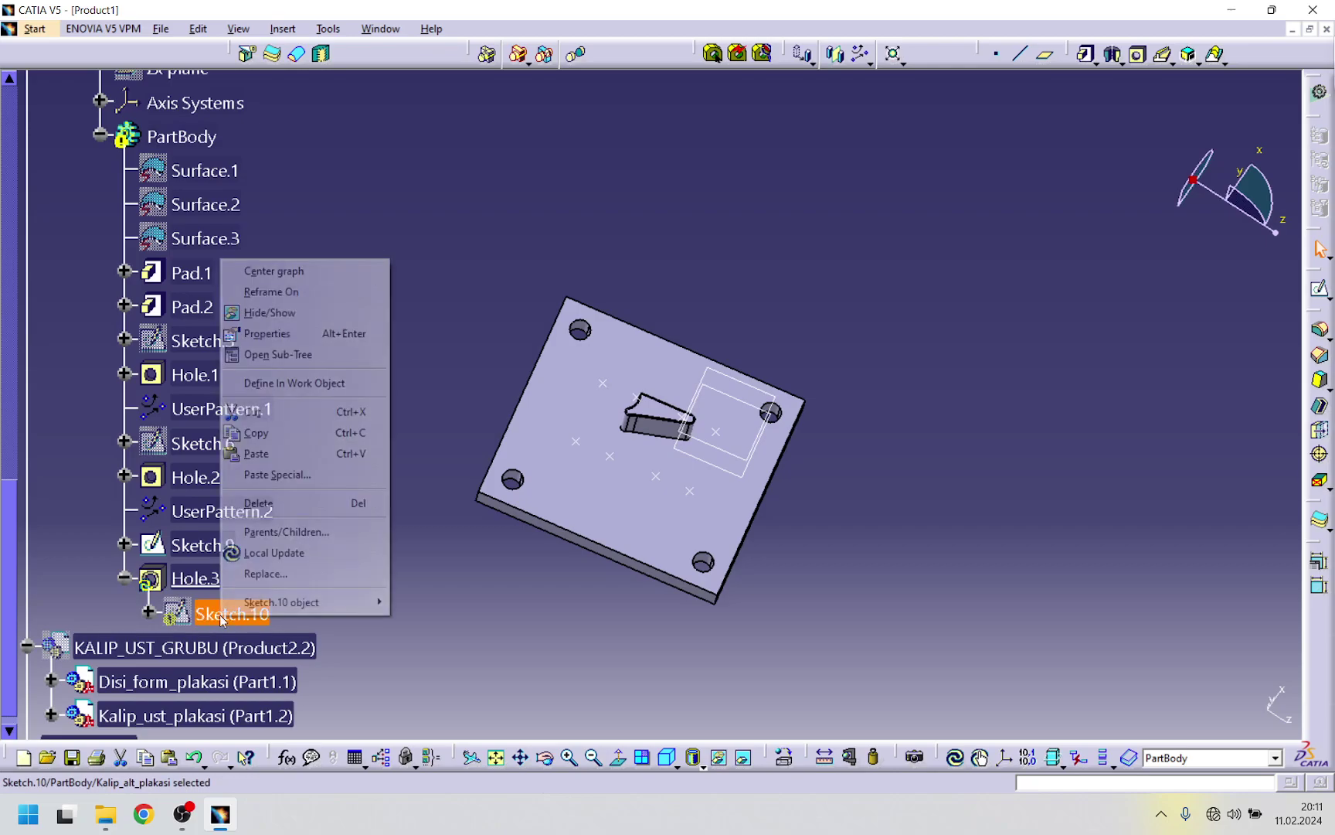
mouse_move(325, 602)
left_click(464, 652)
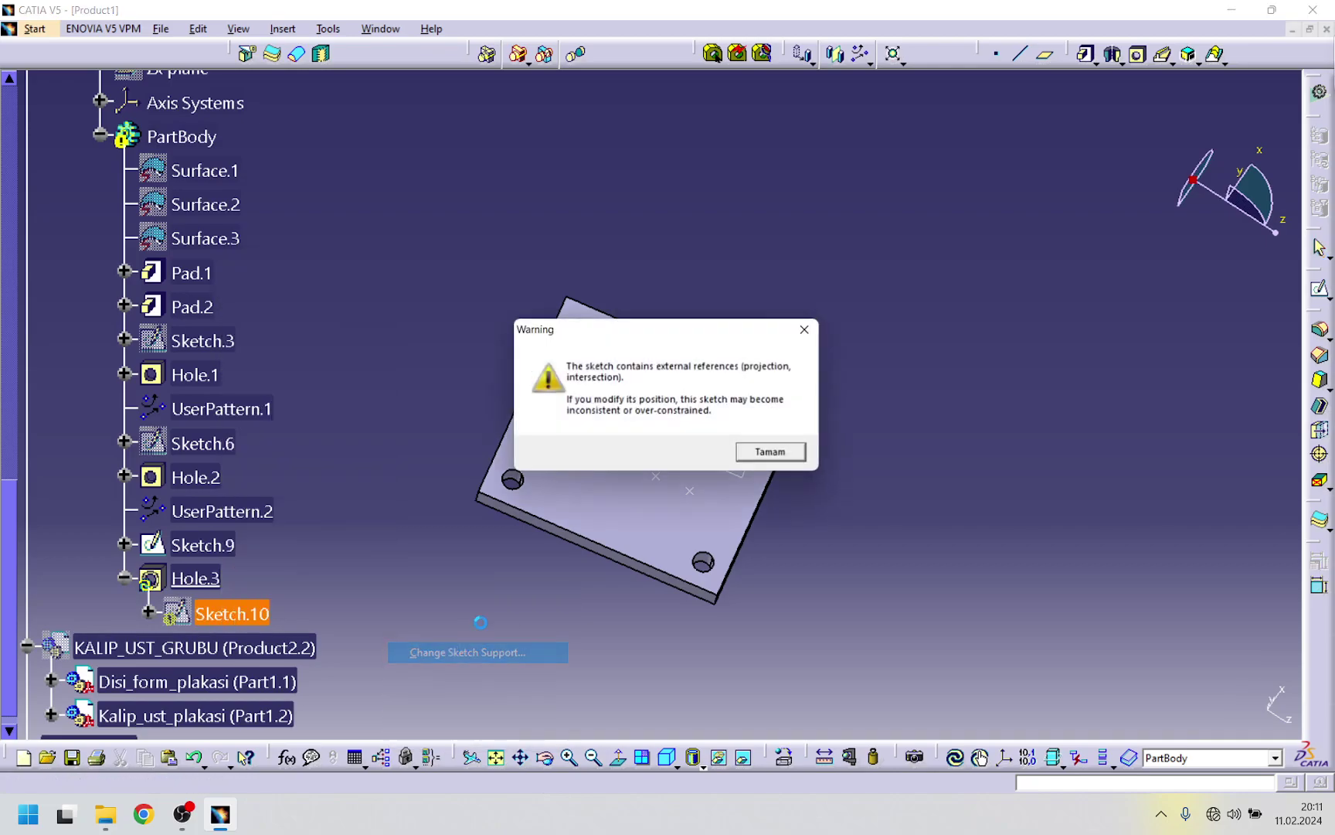
left_click(768, 451)
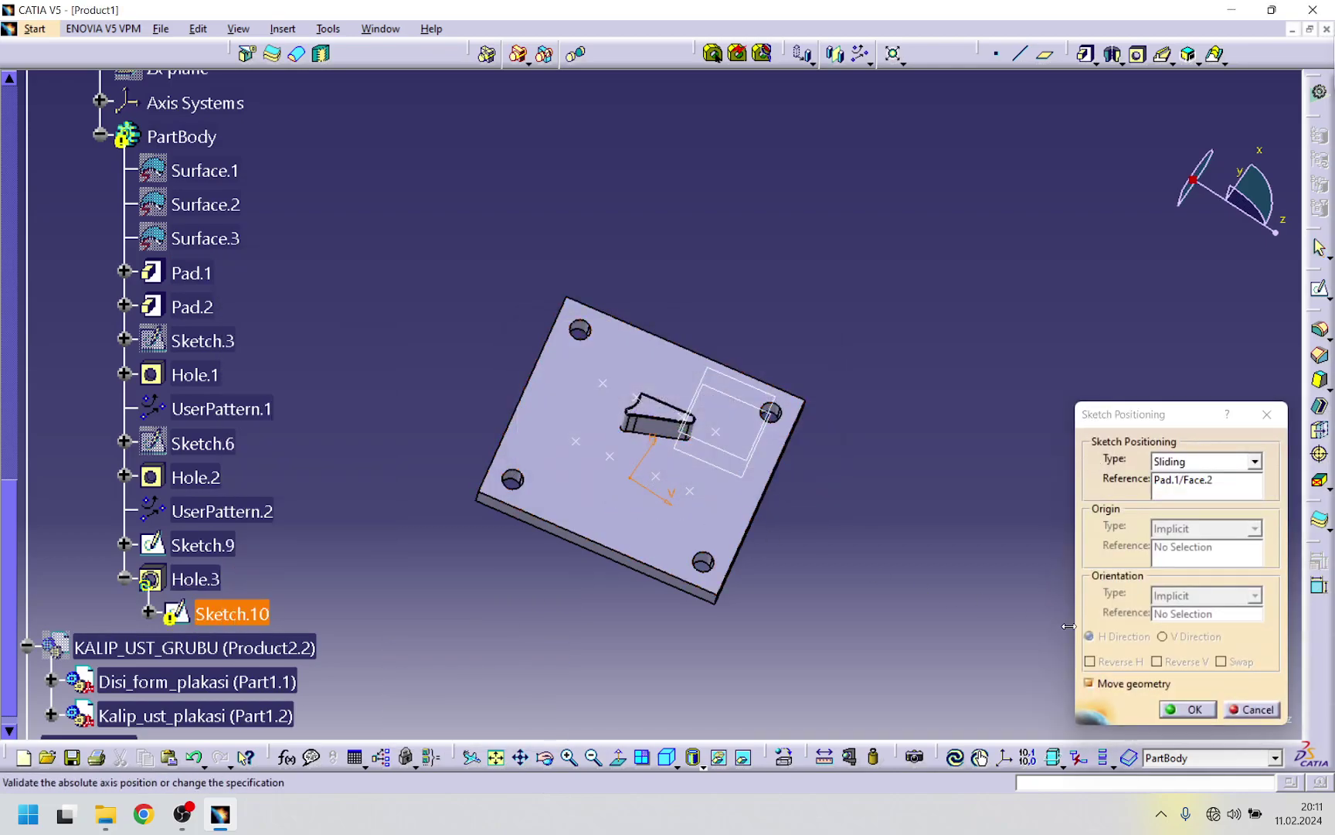
left_click(1185, 708)
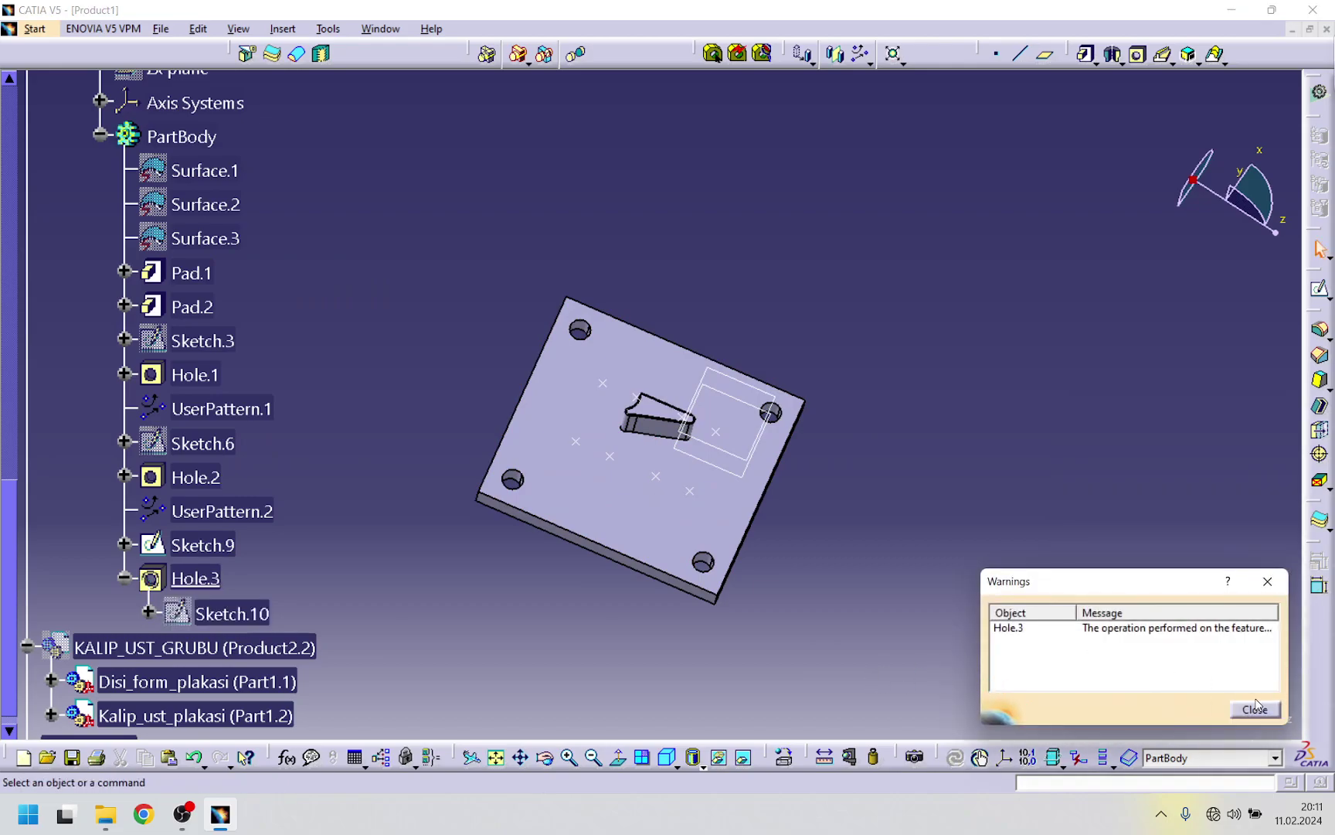
left_click(1254, 709)
- Edit Hole.3 to remove its thread and reverse its direction
left_click(195, 576)
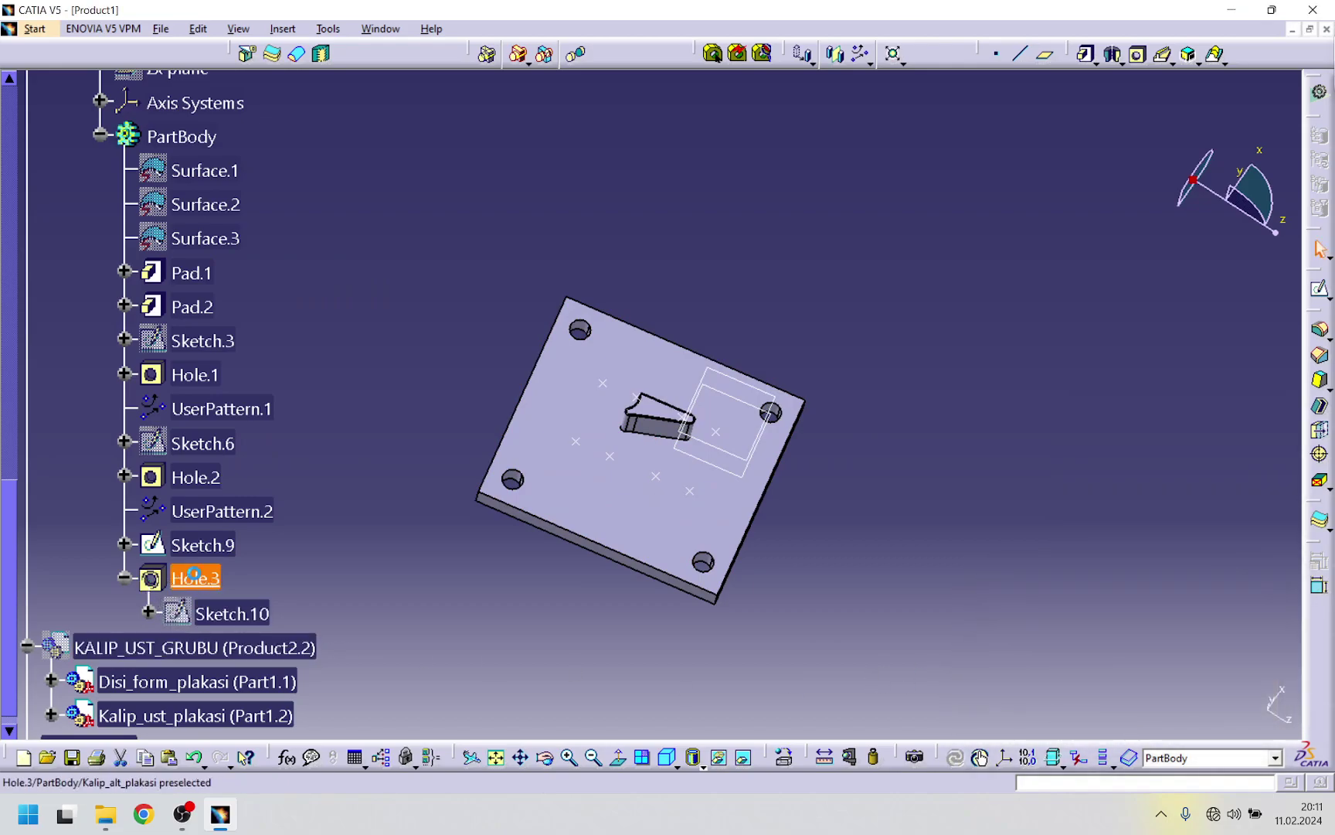
double_click(195, 576)
middle_click_drag(603, 589, 668, 319)
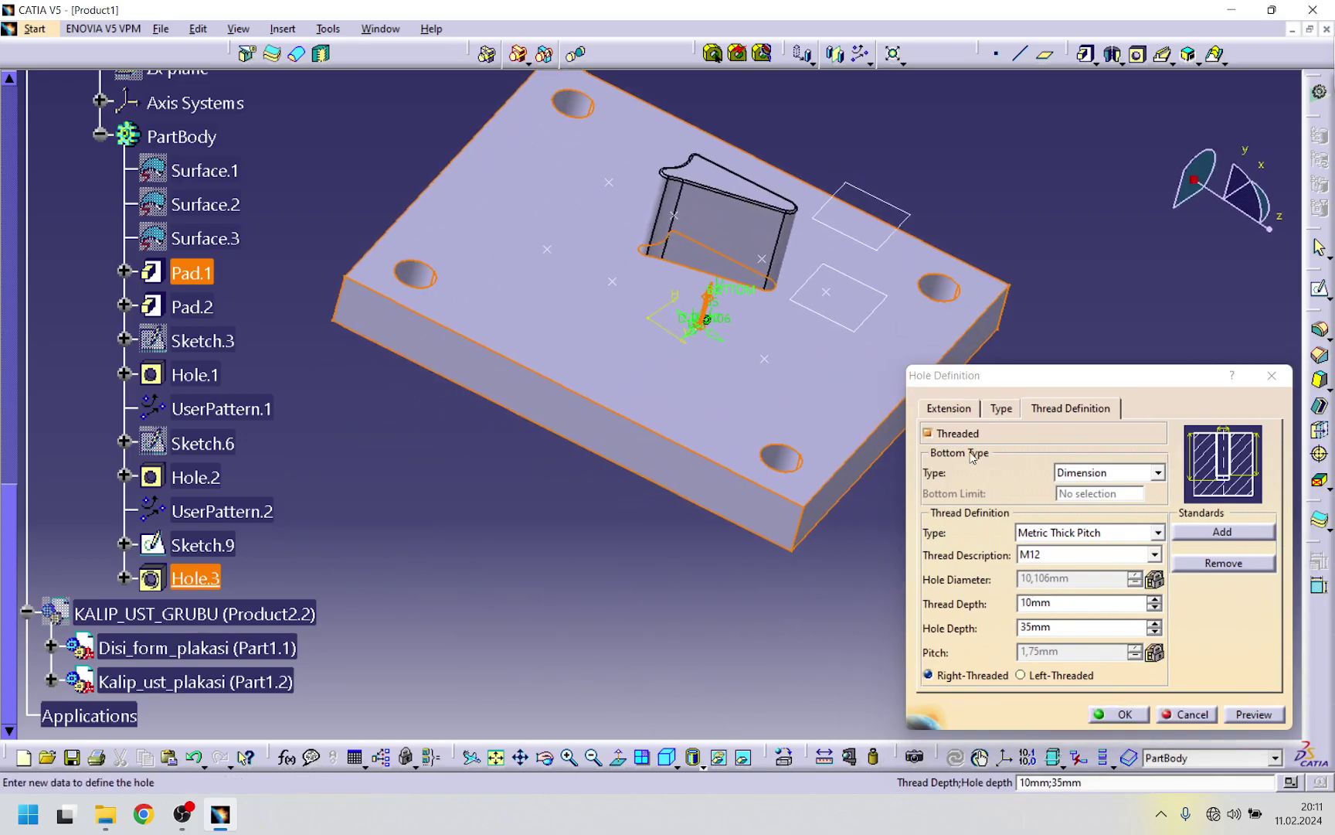
left_click(928, 432)
left_click(949, 409)
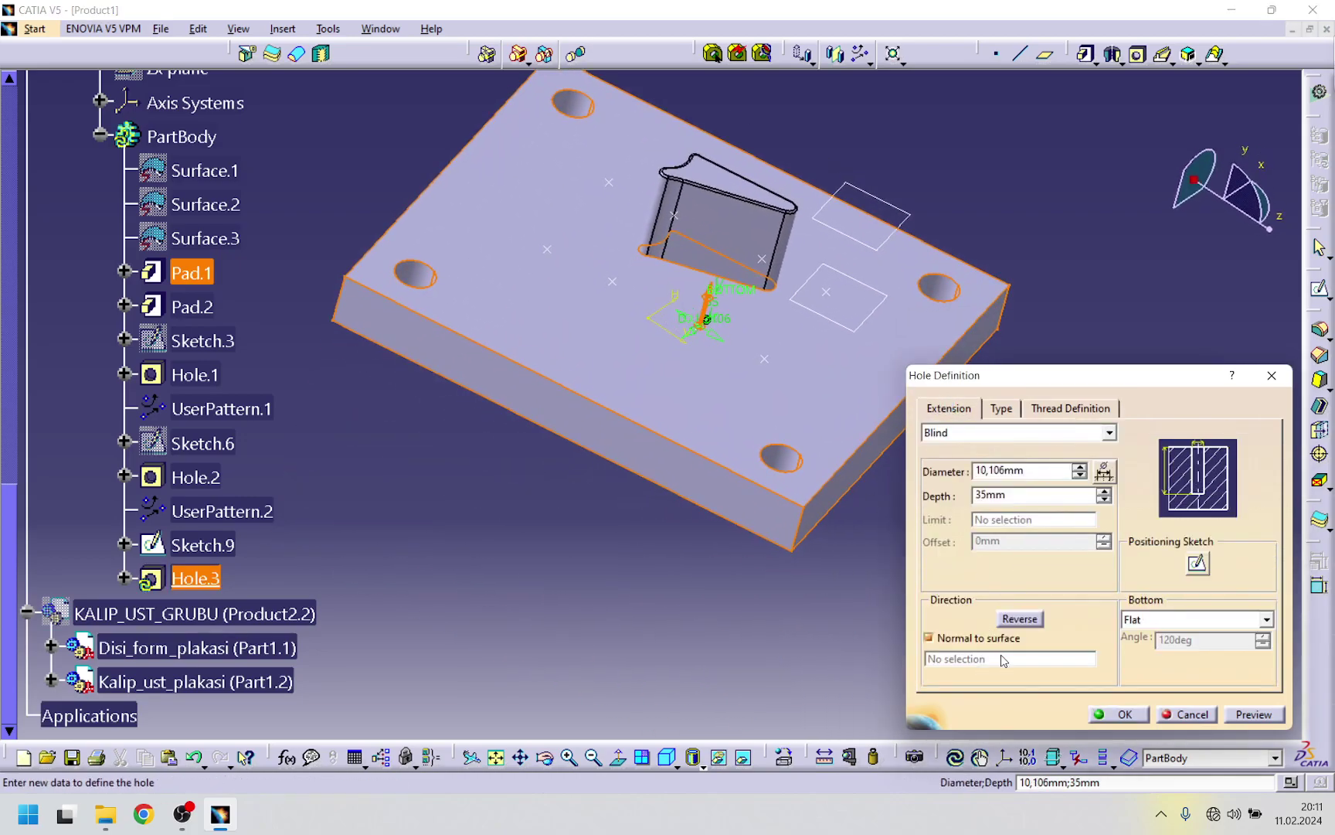
left_click(1012, 620)
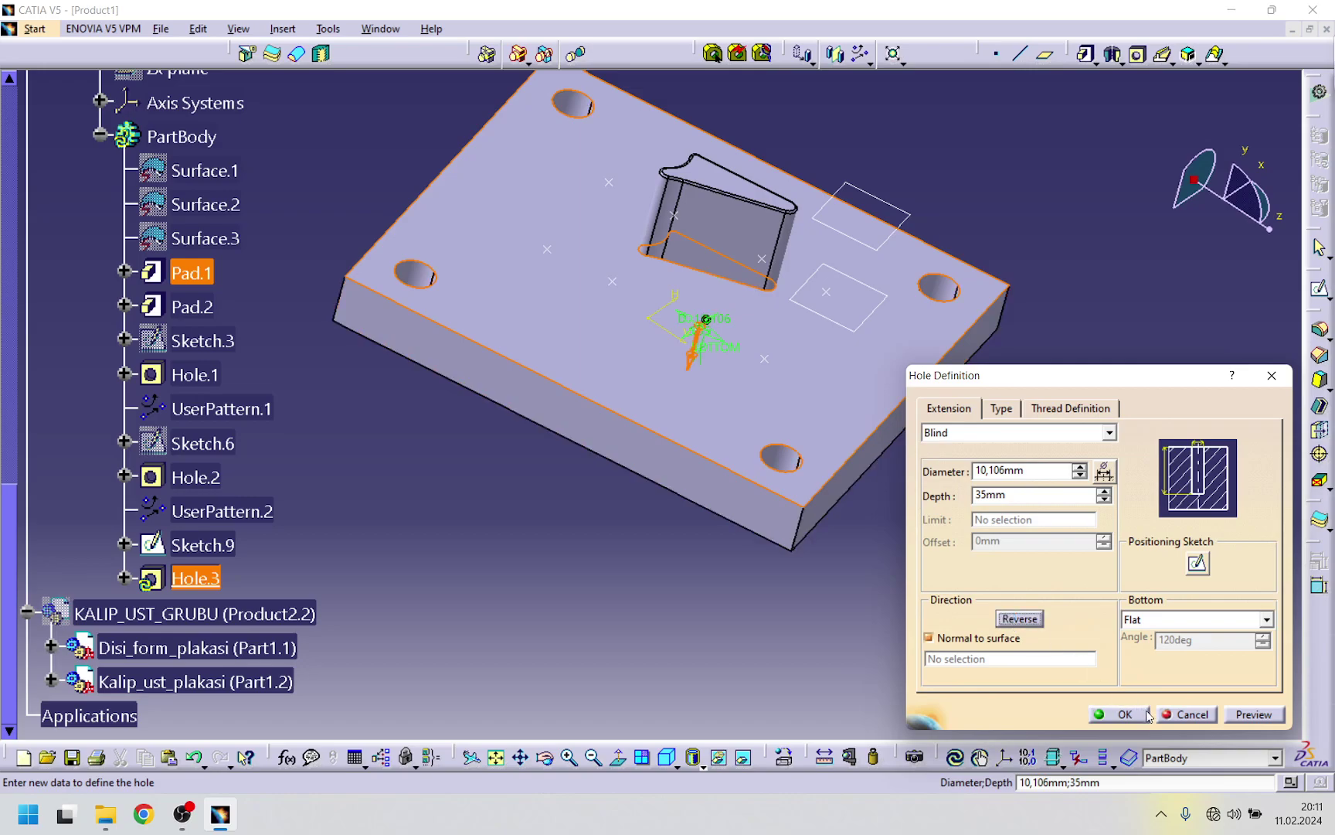
- Make Hole.3 a counterbored hole and set its extension to Up To Next
left_click(1044, 409)
left_click(1000, 407)
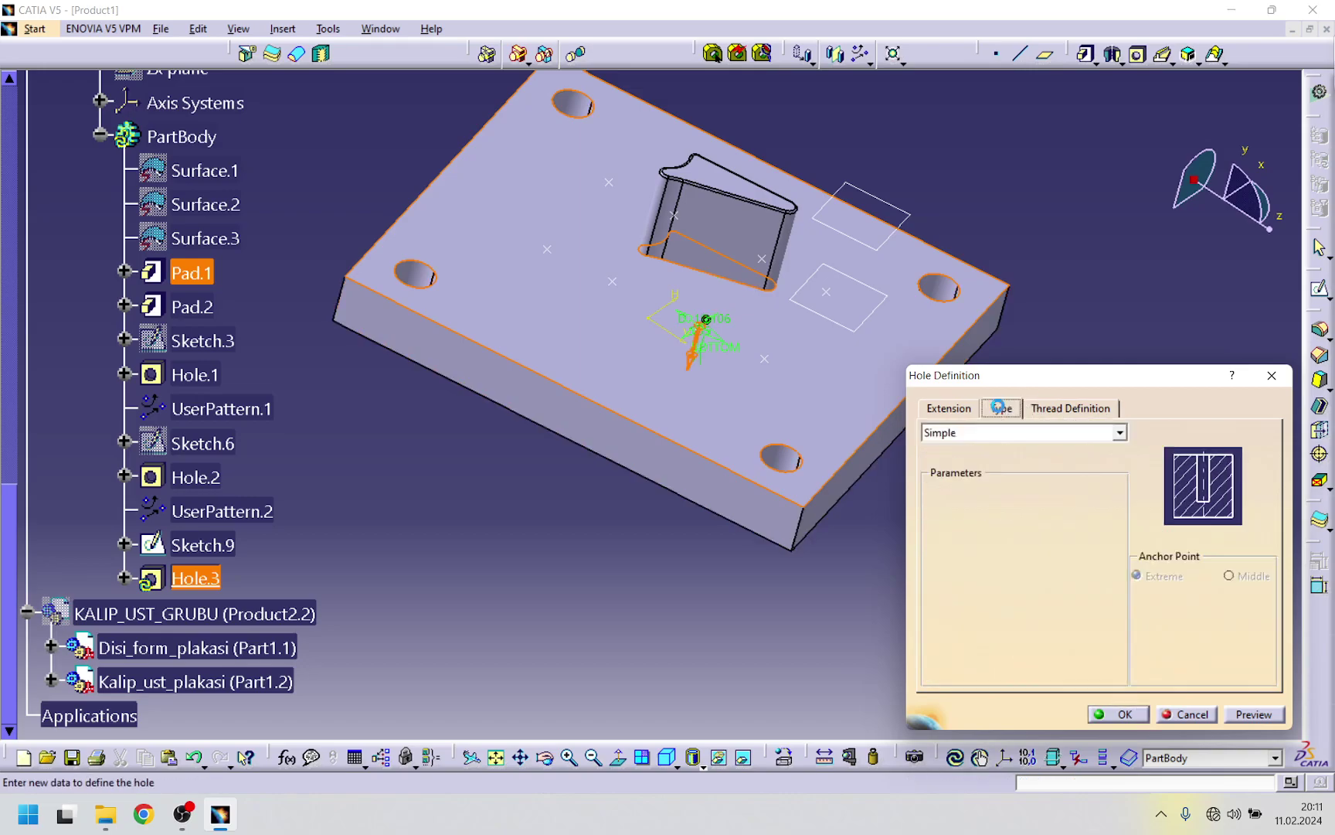
left_click(1118, 435)
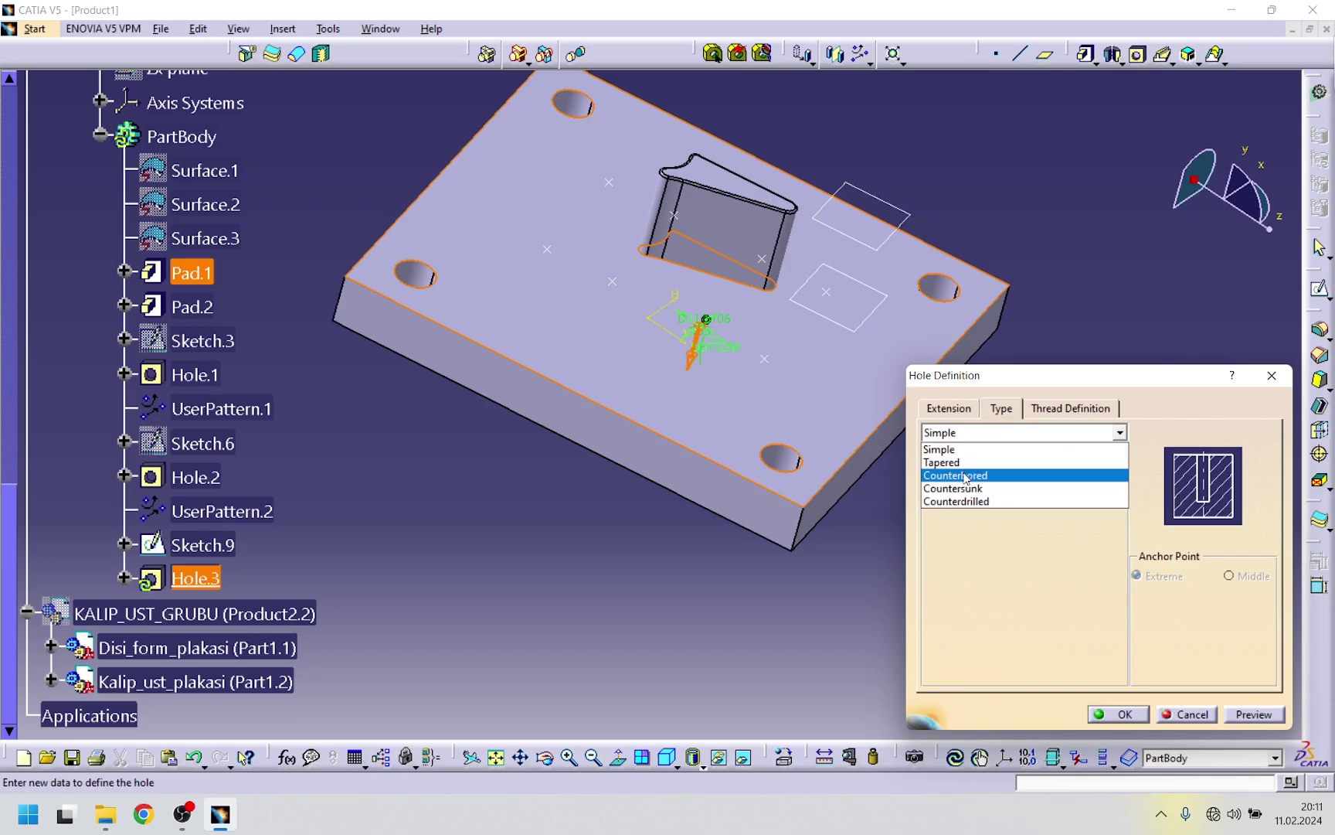
left_click(966, 473)
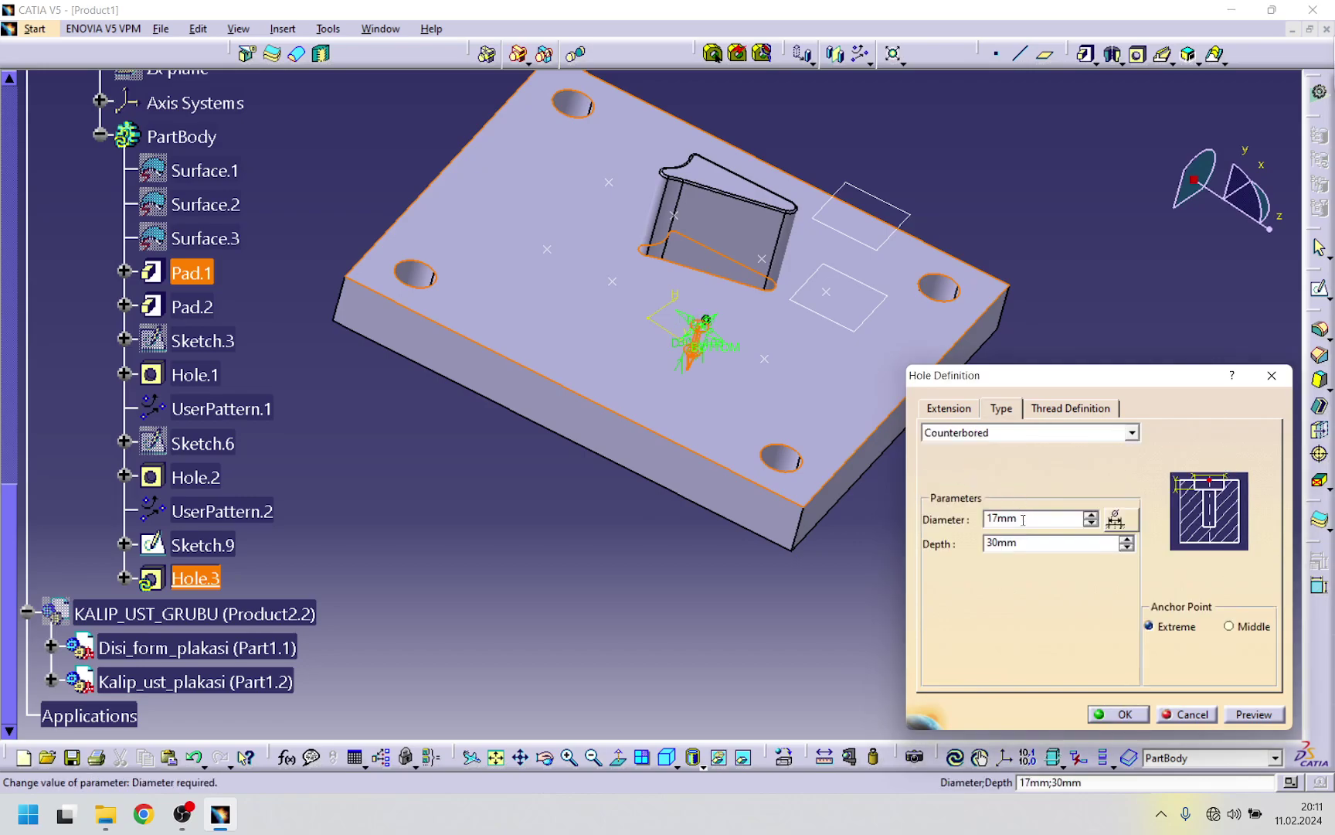
left_click(948, 410)
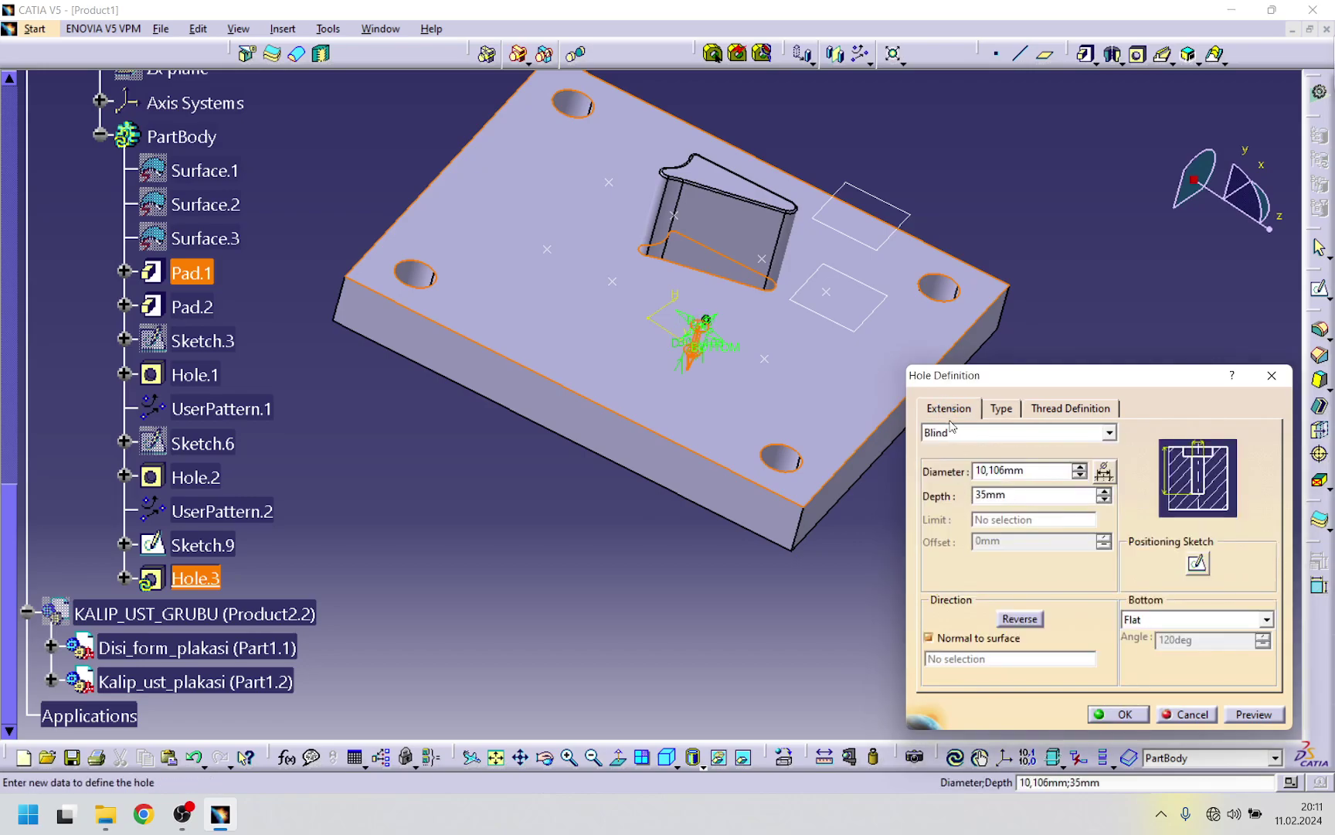
left_click(1108, 432)
left_click(958, 463)
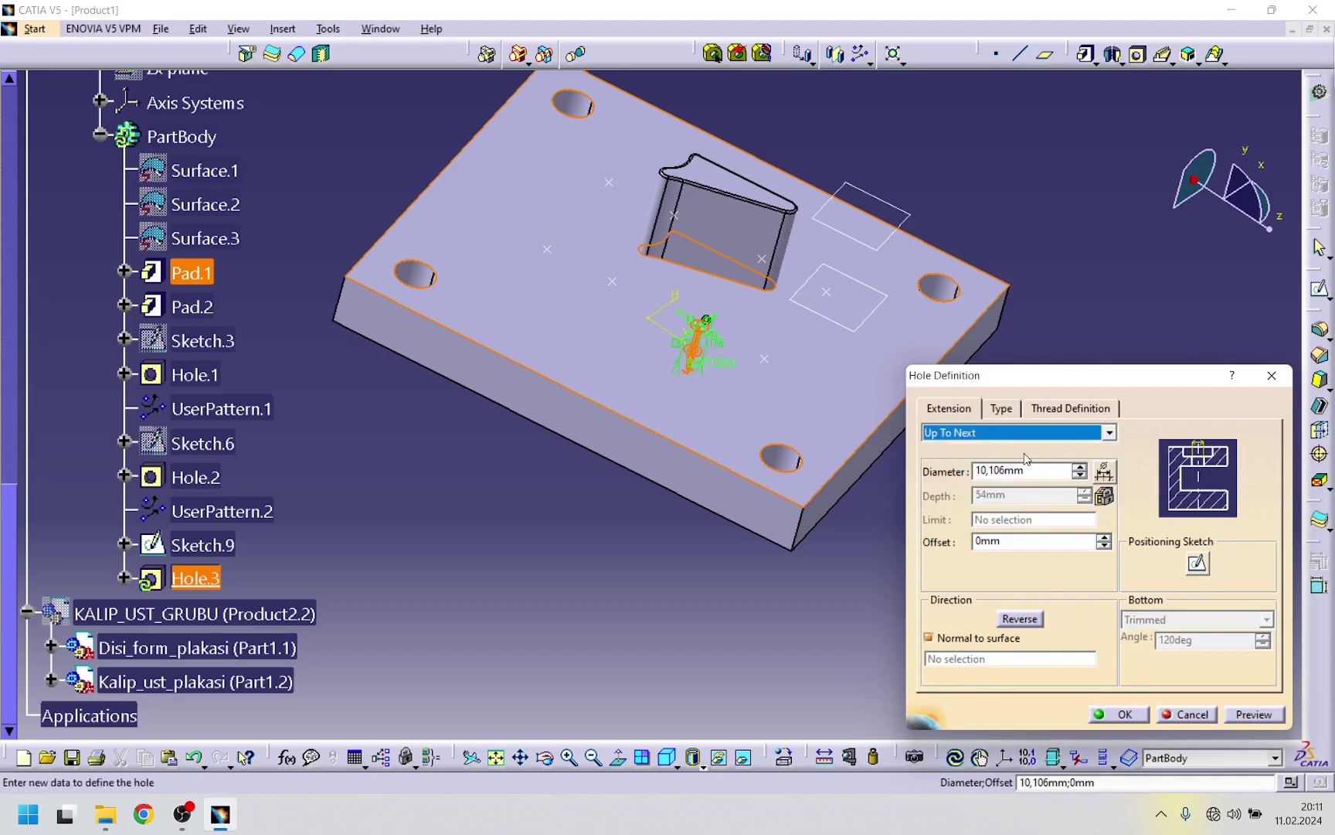
- Set the Hole.3 diameter to 16,5 mm and its counterbore diameter to 25 mm, and apply the hole
double_click(1024, 469)
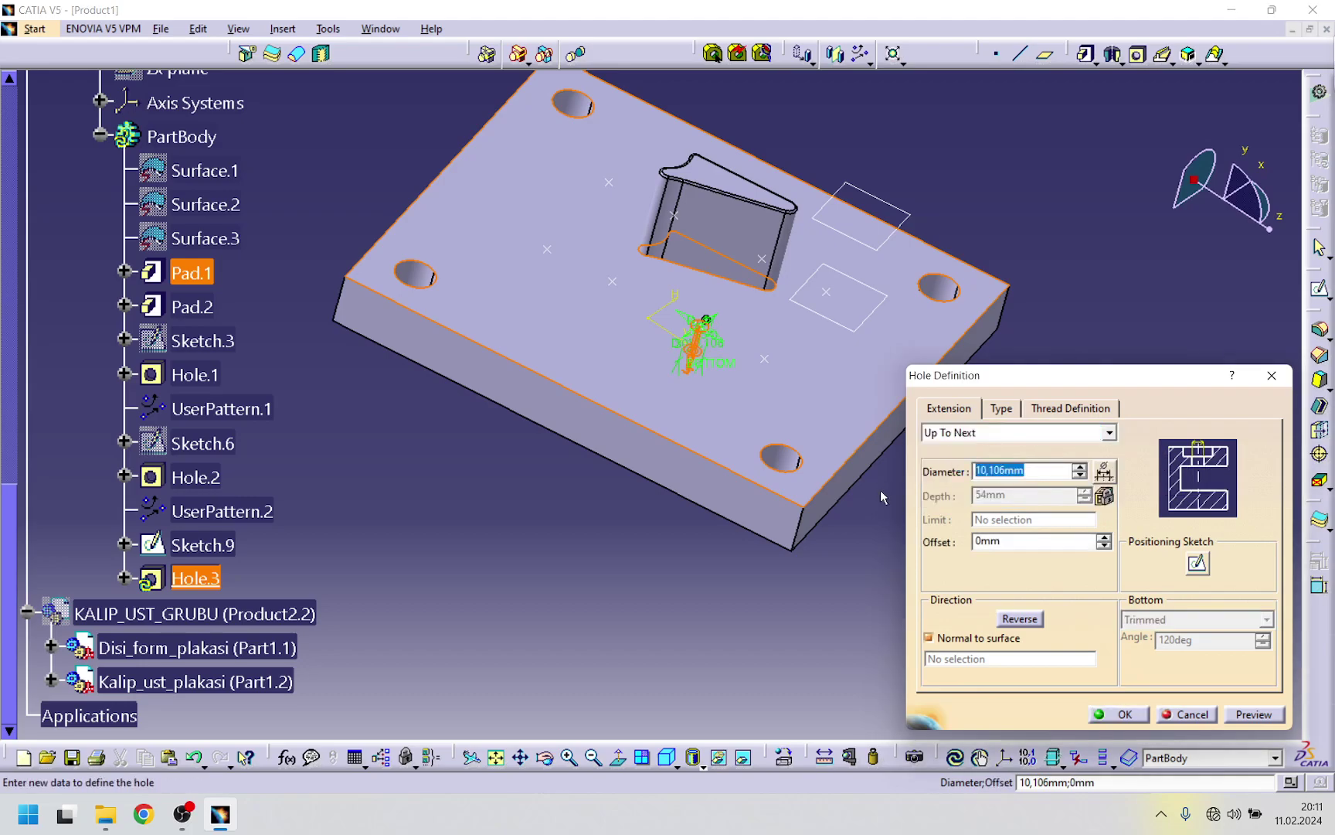
type("1")
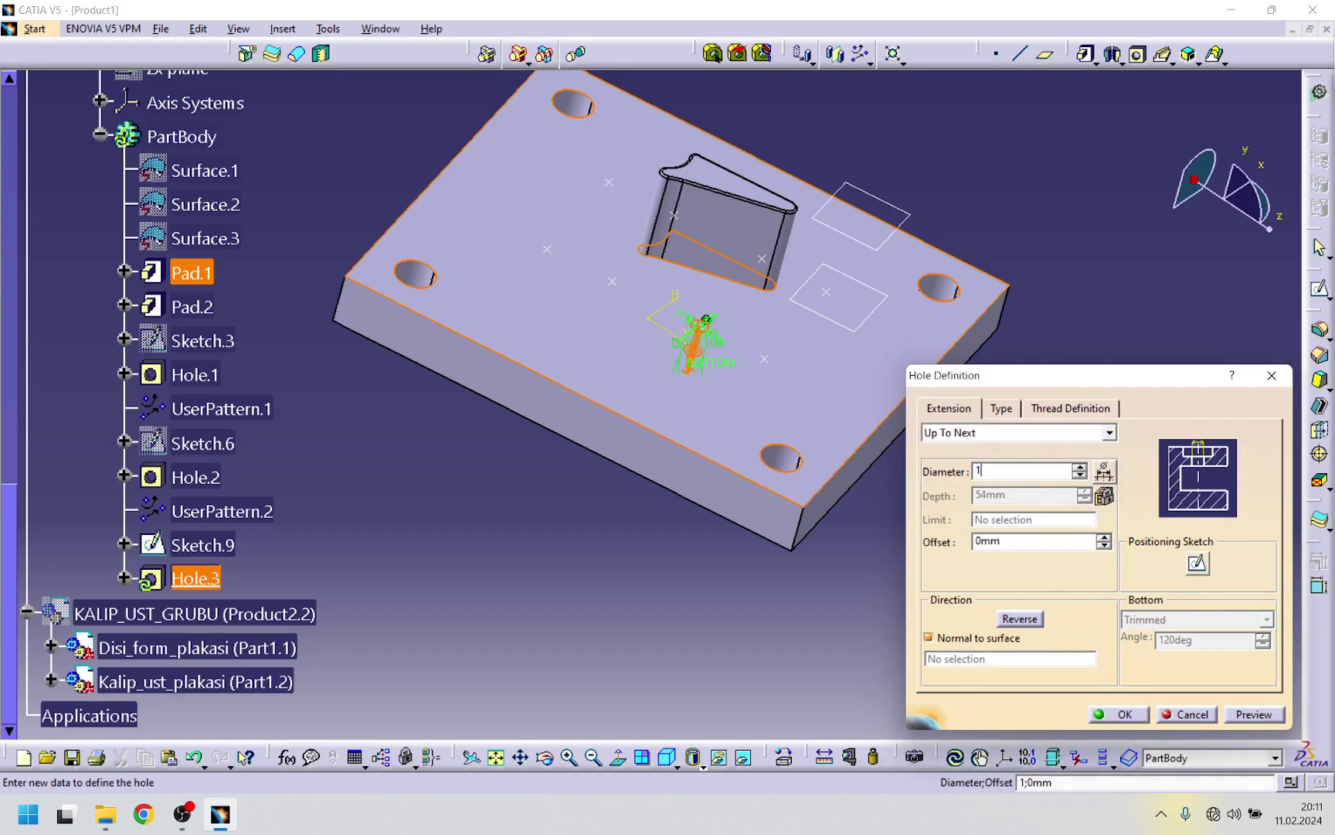
type("6,5")
left_click(1002, 410)
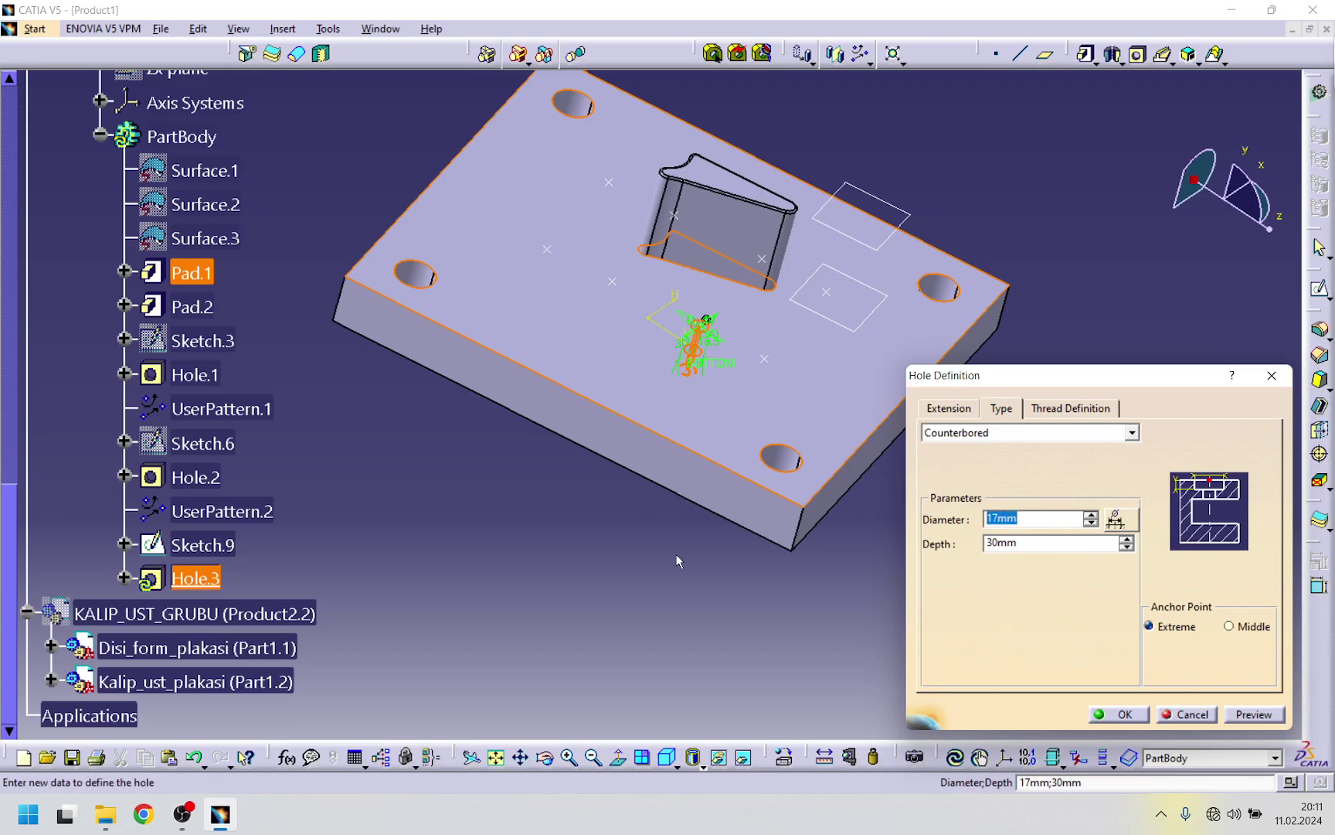
type("25")
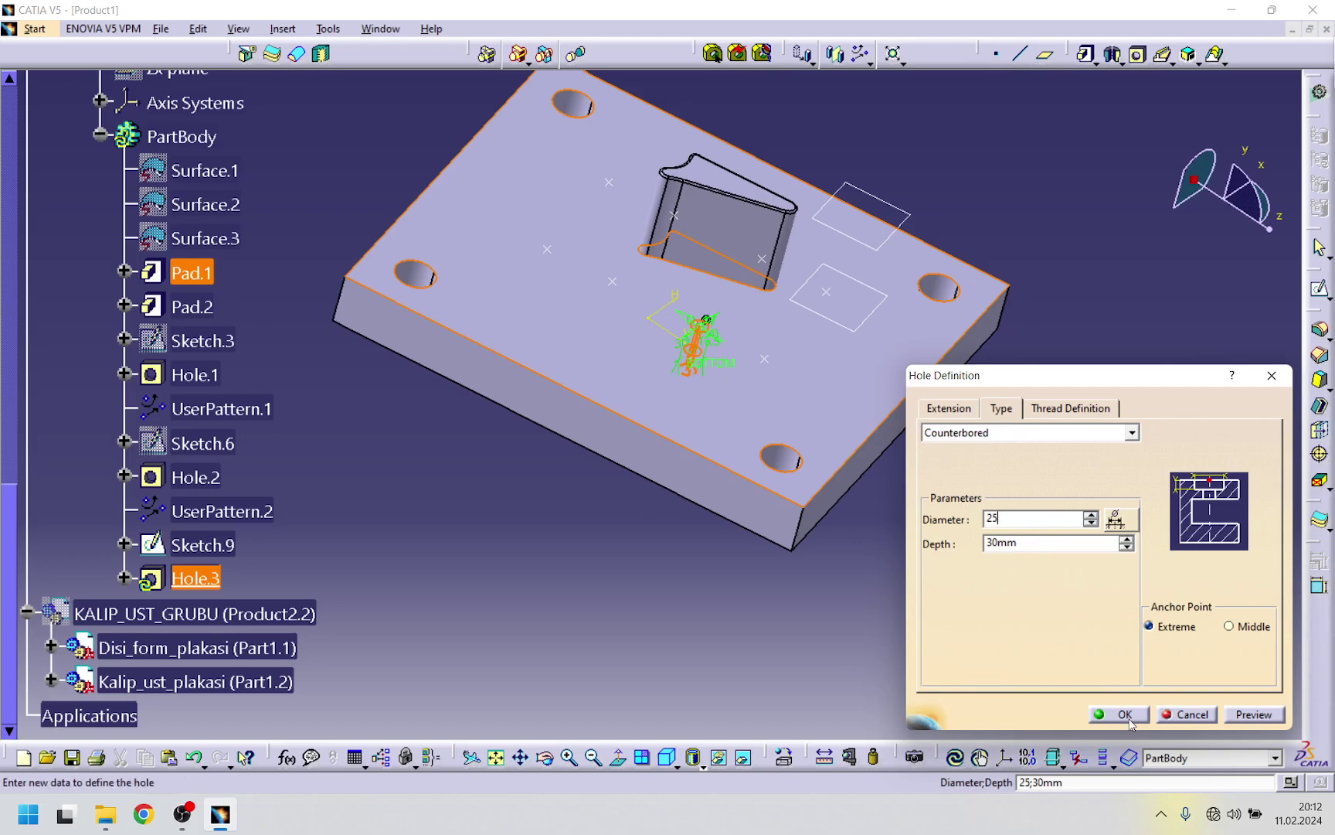
left_click(1252, 715)
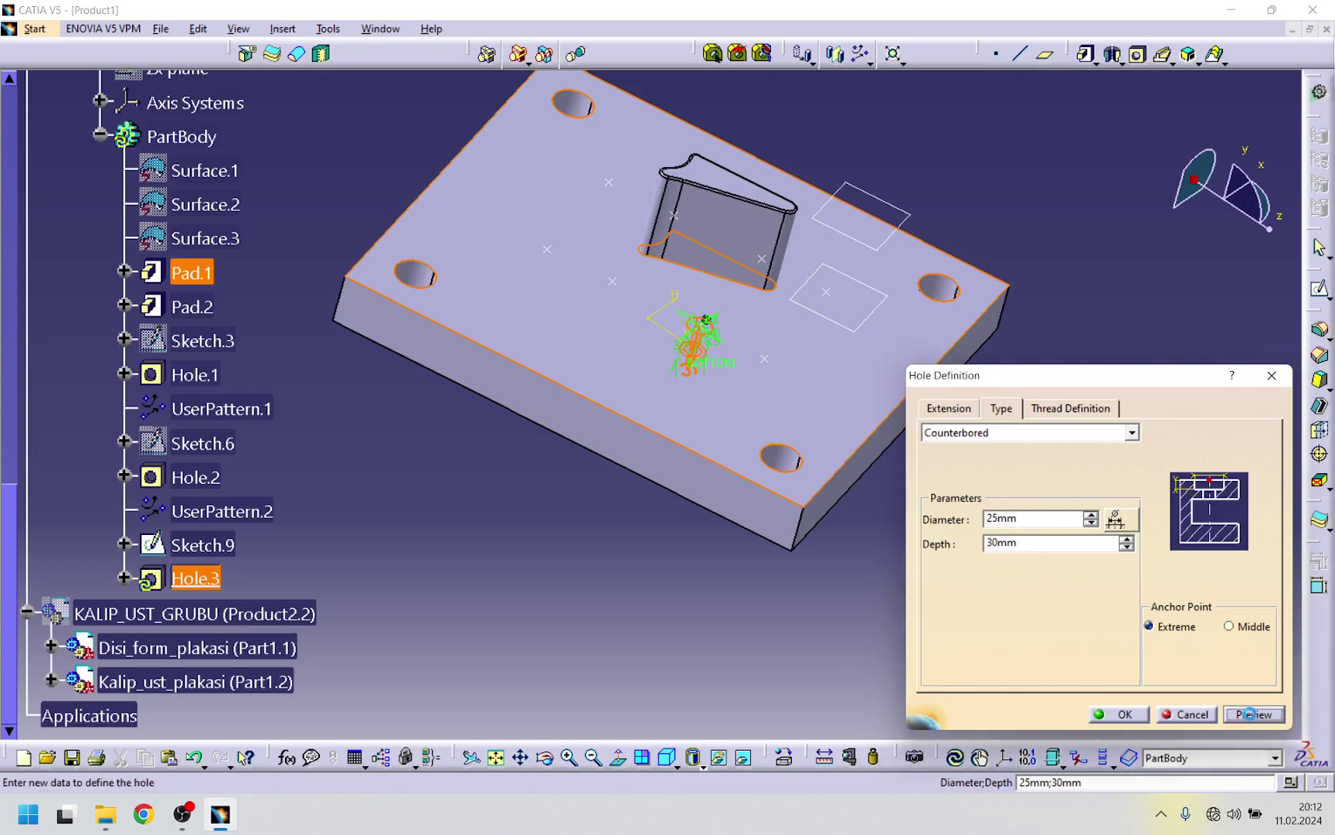
left_click(1119, 714)
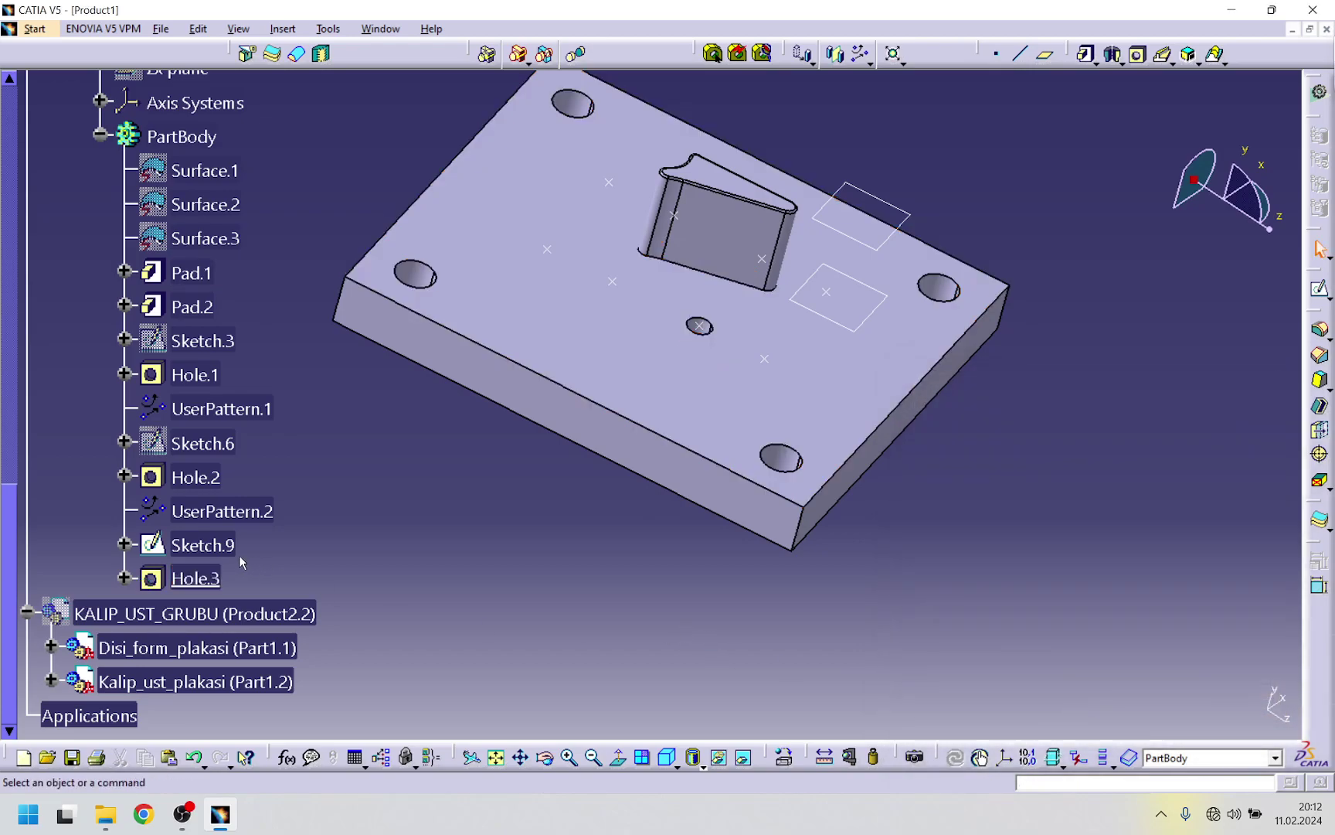
- Create a user pattern of Hole.3 using the points of Sketch.9 as positions
left_click(187, 577)
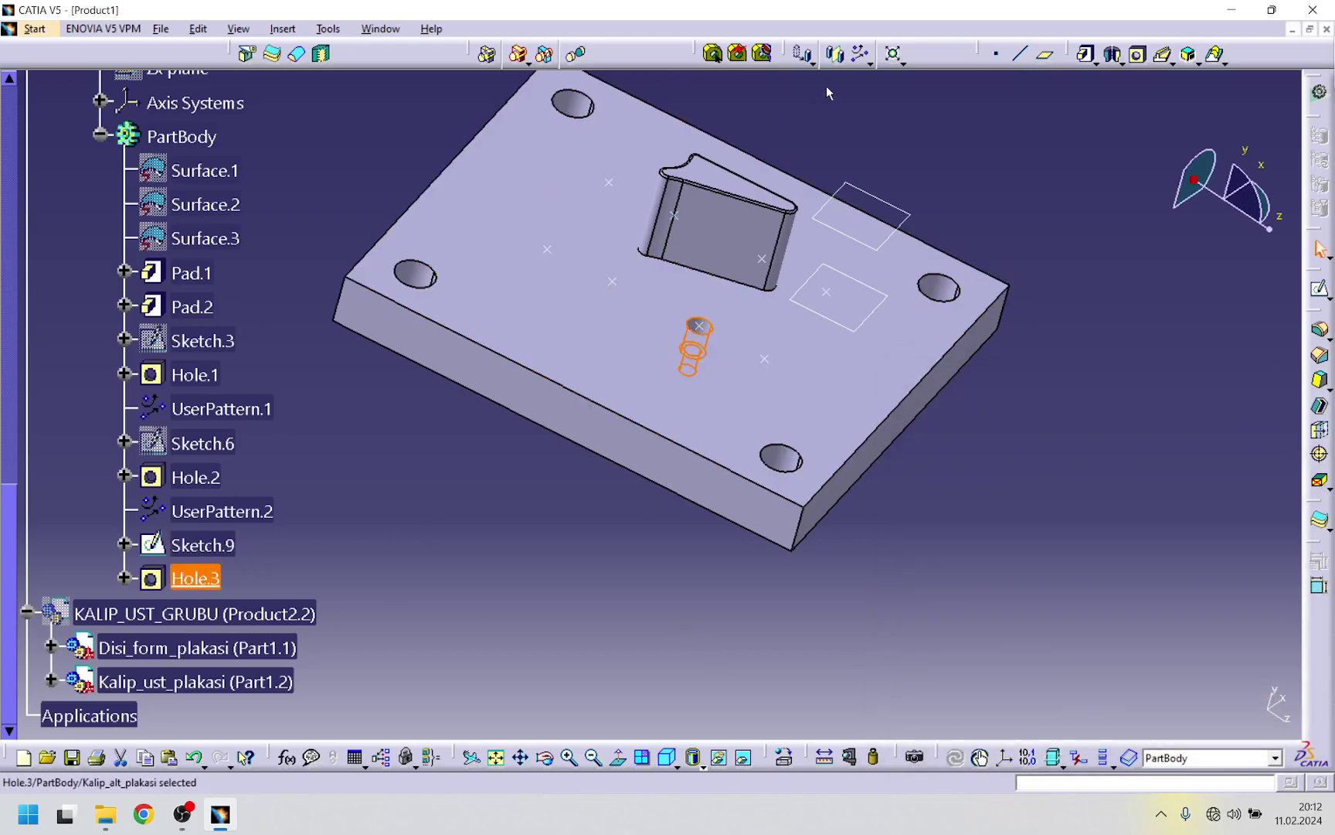
left_click(860, 52)
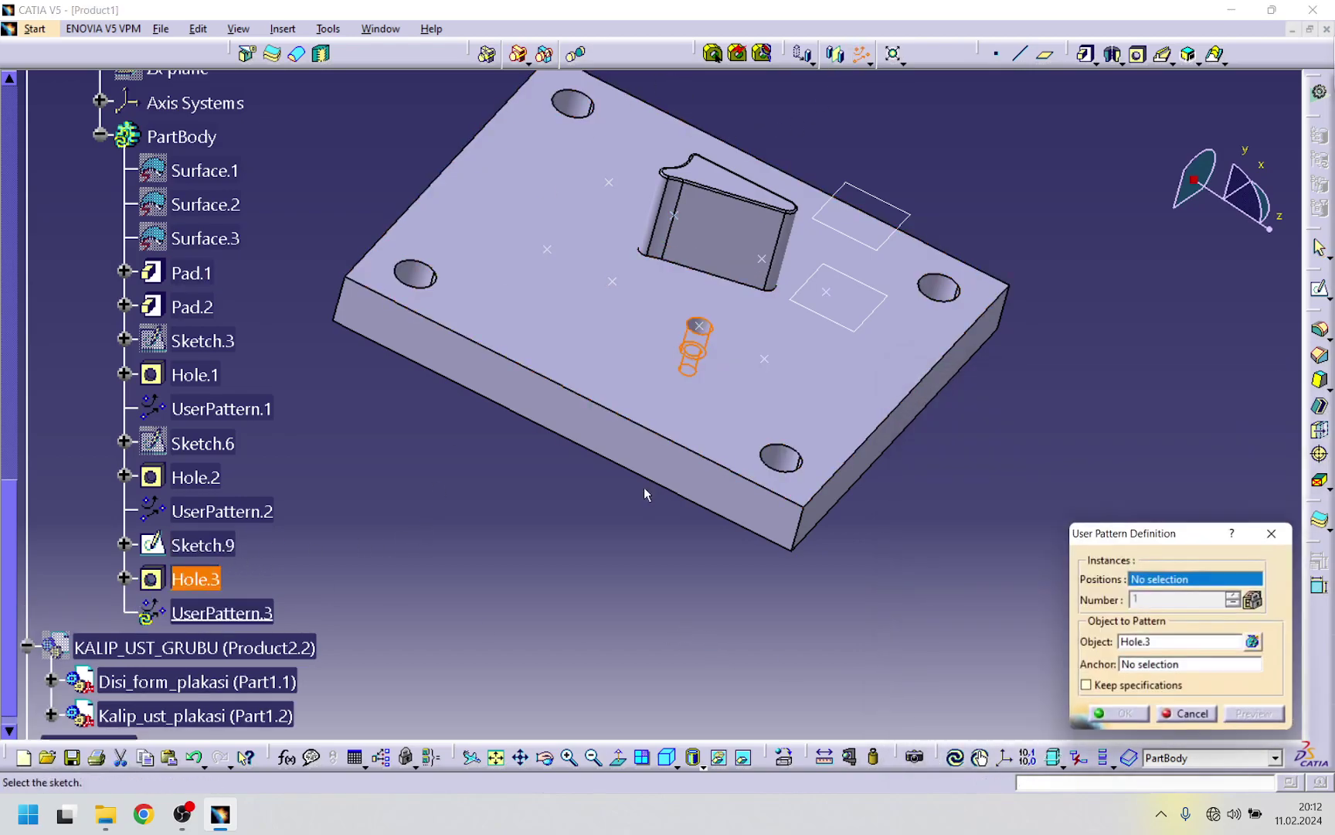
left_click(203, 545)
left_click(1120, 713)
- Move Sketch.9 to the underside of the Kalip_alt_plakasi by changing its sketch support
middle_click_drag(480, 477, 890, 381)
mouse_move(1044, 211)
middle_mouse_down()
mouse_move(518, 423)
mouse_move(462, 528)
mouse_move(402, 534)
mouse_move(293, 595)
middle_mouse_up()
right_click(223, 554)
mouse_move(294, 539)
left_click(437, 588)
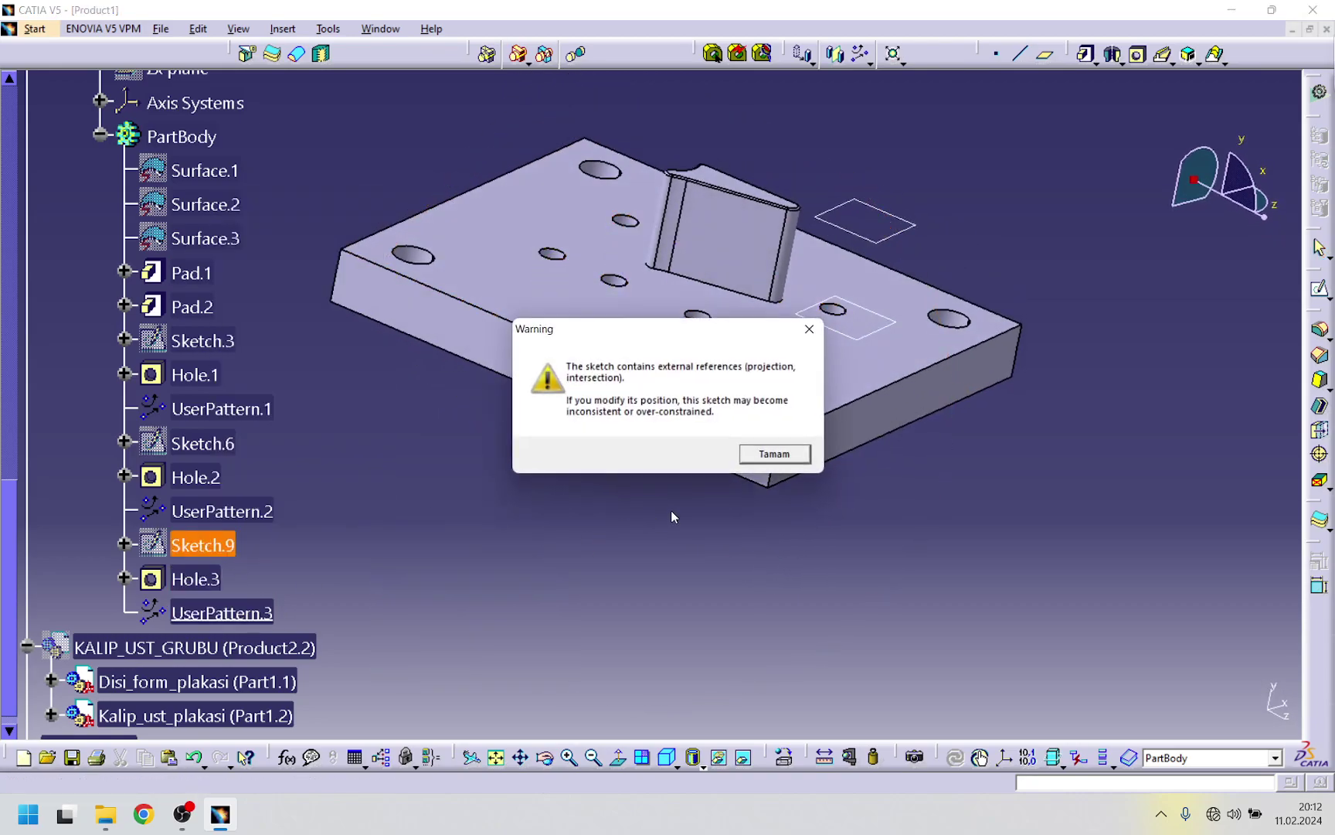
left_click(774, 454)
middle_click_drag(690, 518, 707, 186)
left_click(773, 431)
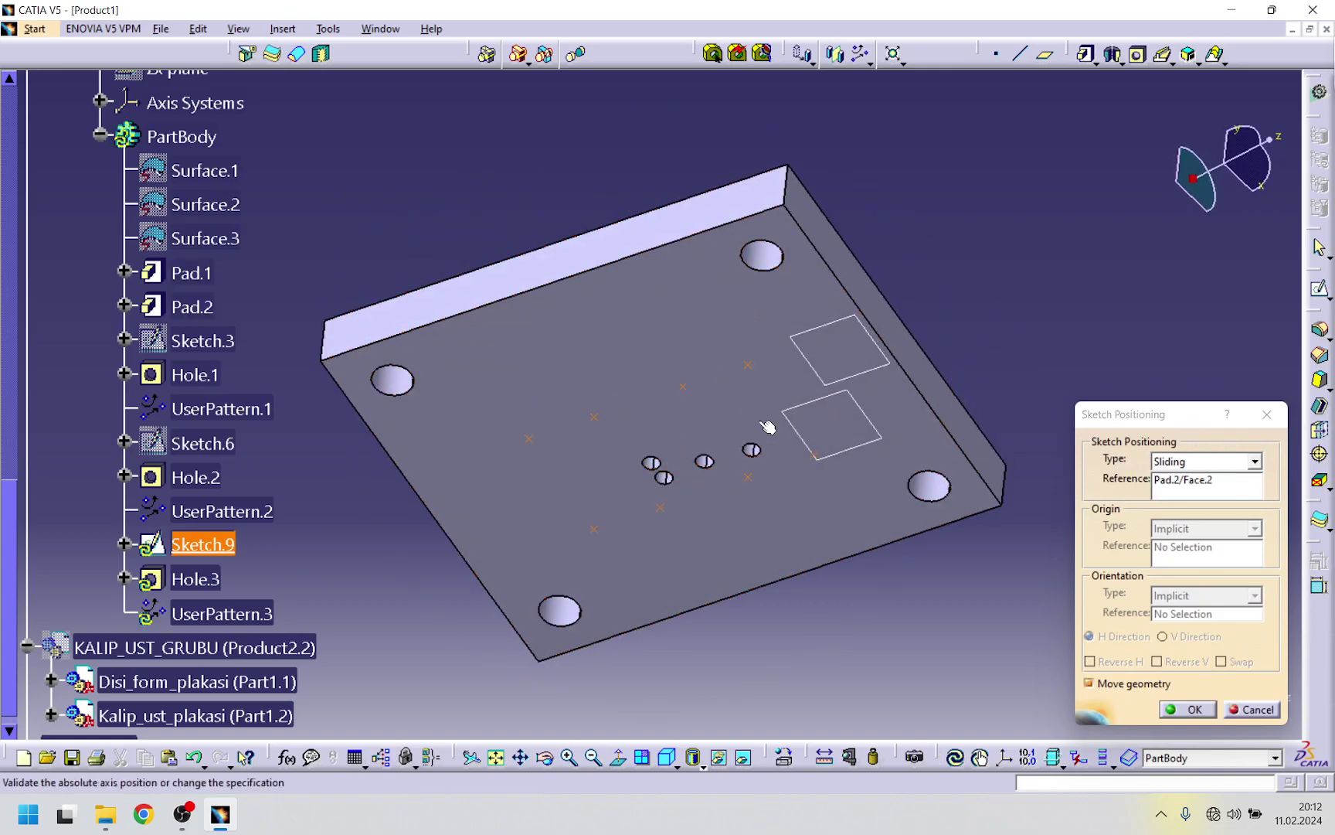
left_click(1185, 712)
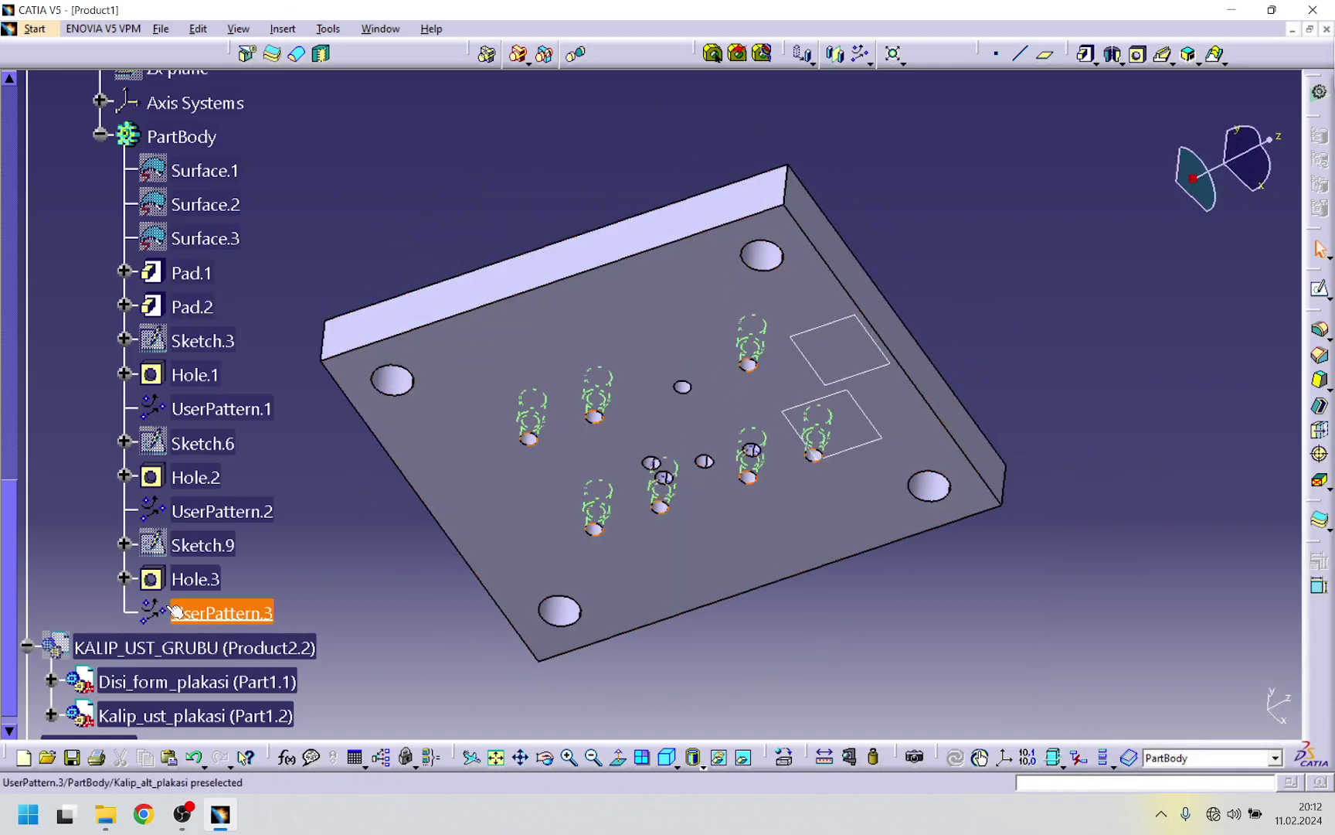
- Move Hole.3's positioning sketch, Sketch.10, onto the plate's underside by changing its sketch support
left_click(123, 578)
left_click(220, 613)
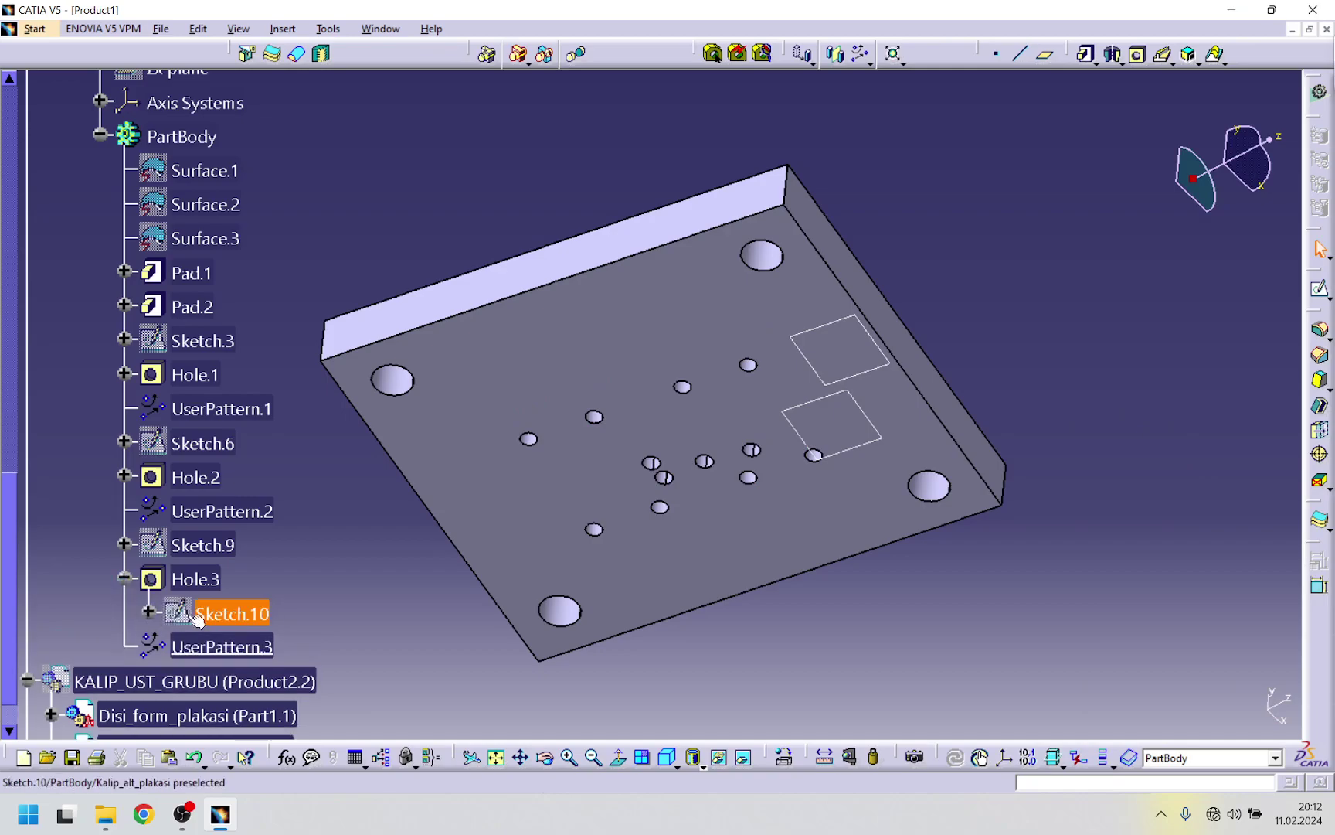
right_click(220, 613)
mouse_move(340, 595)
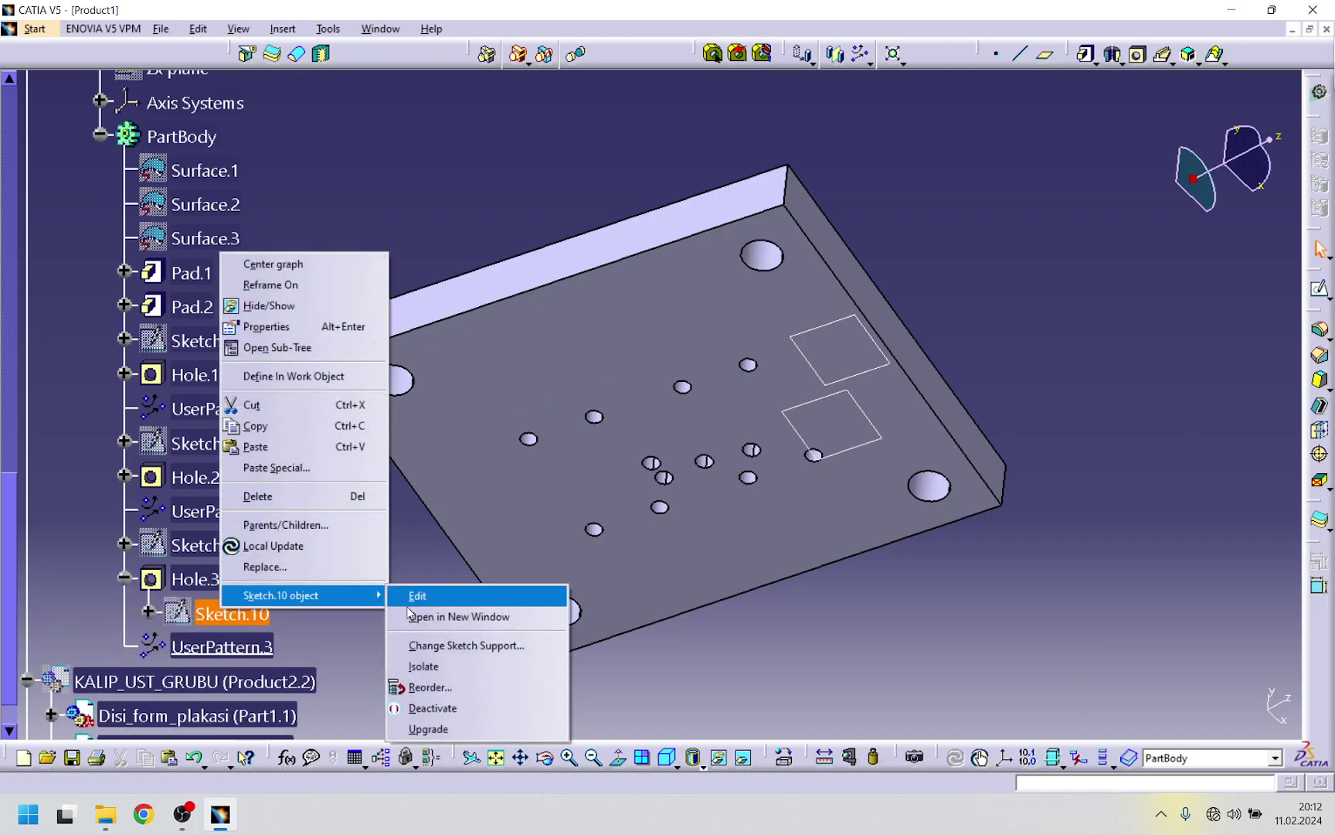
left_click(456, 645)
left_click(774, 454)
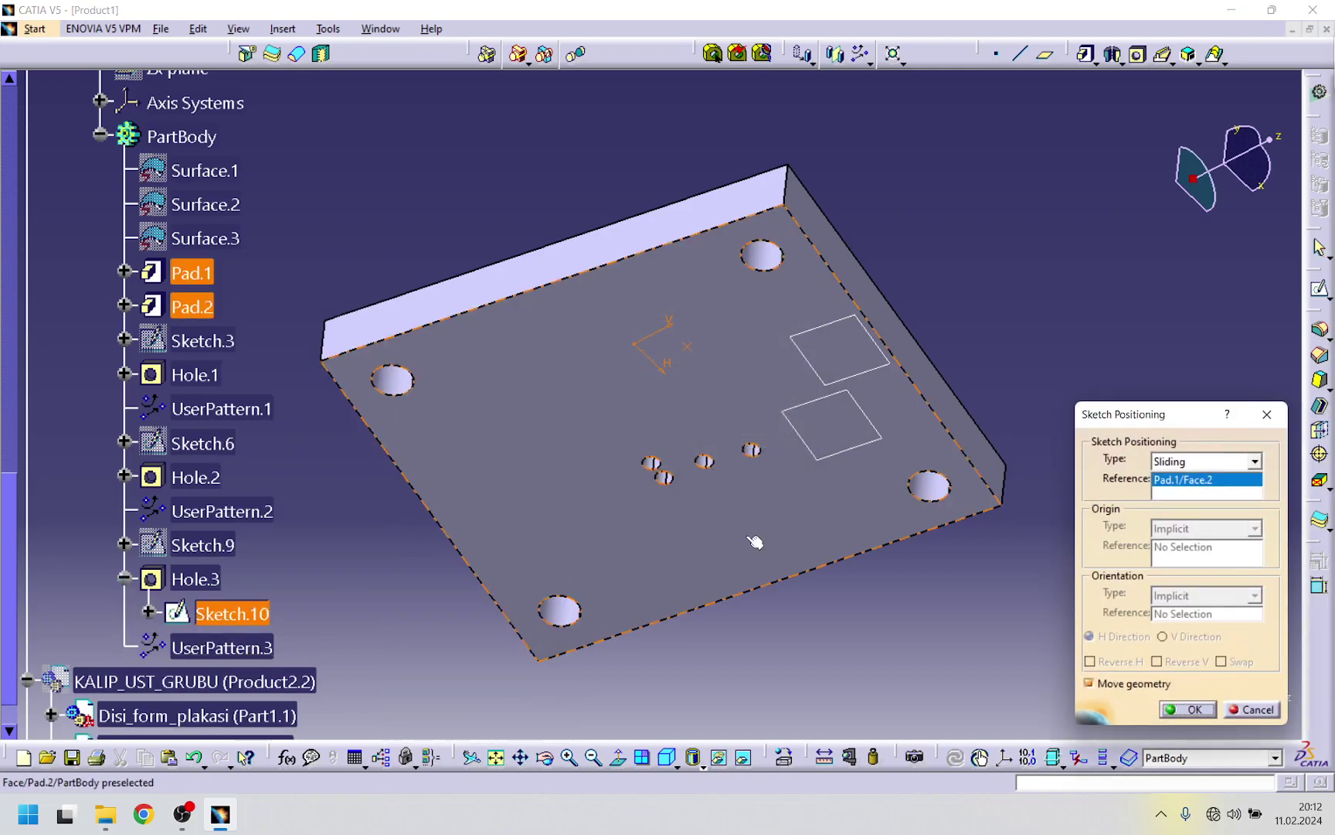
left_click(1192, 709)
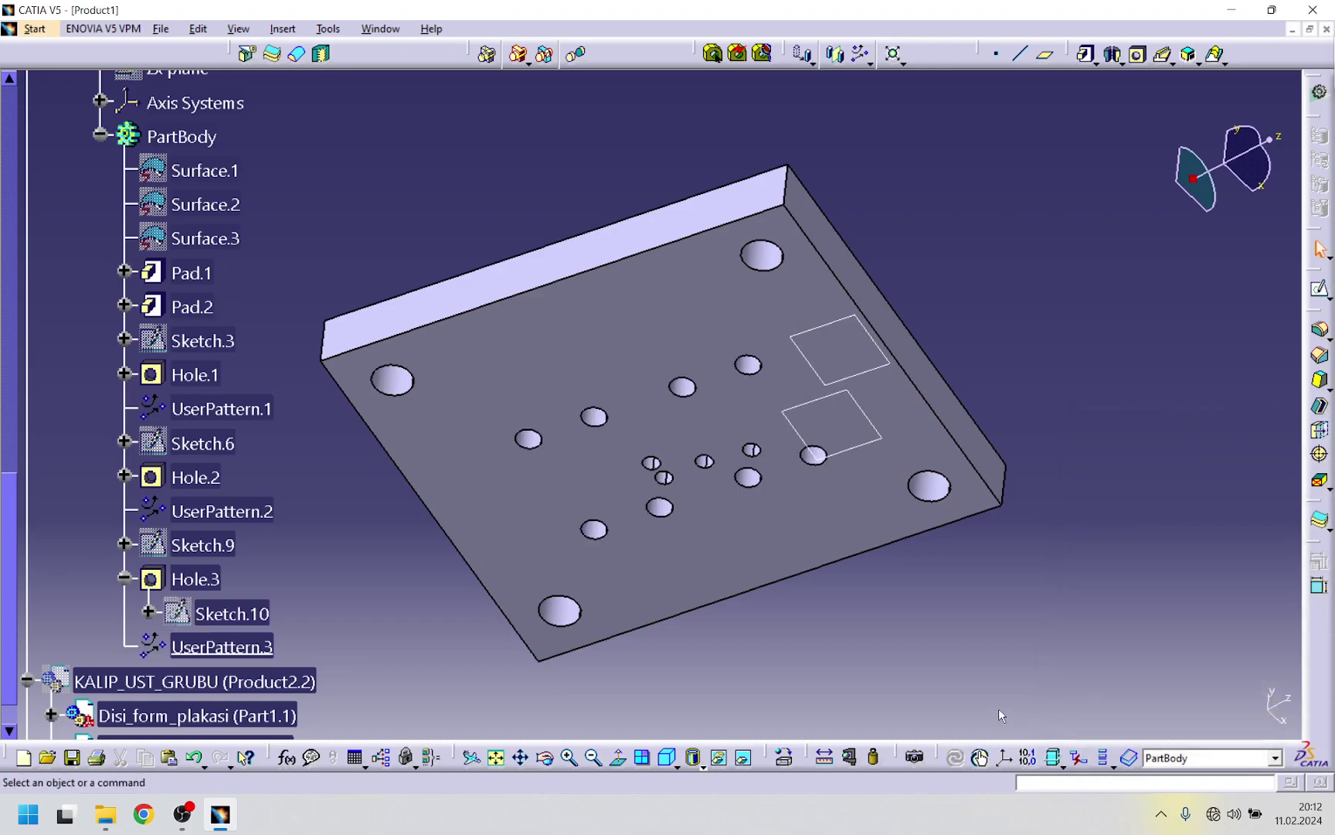
- Reverse the direction of Hole.3 so it cuts from the underside up into the plate, and apply the change
mouse_move(598, 333)
middle_mouse_down()
mouse_move(605, 241)
mouse_move(596, 364)
mouse_move(541, 464)
middle_mouse_up()
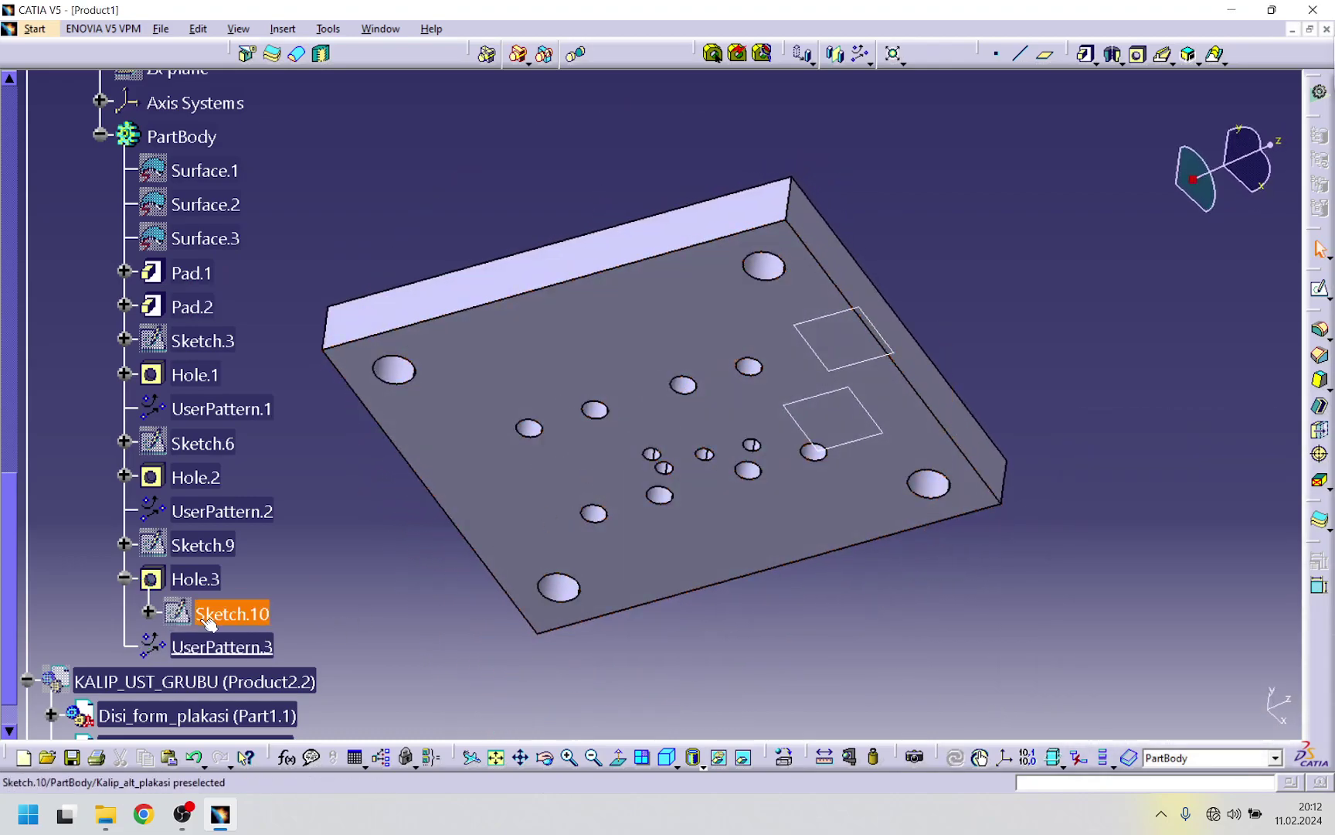
double_click(196, 578)
right_click(799, 520)
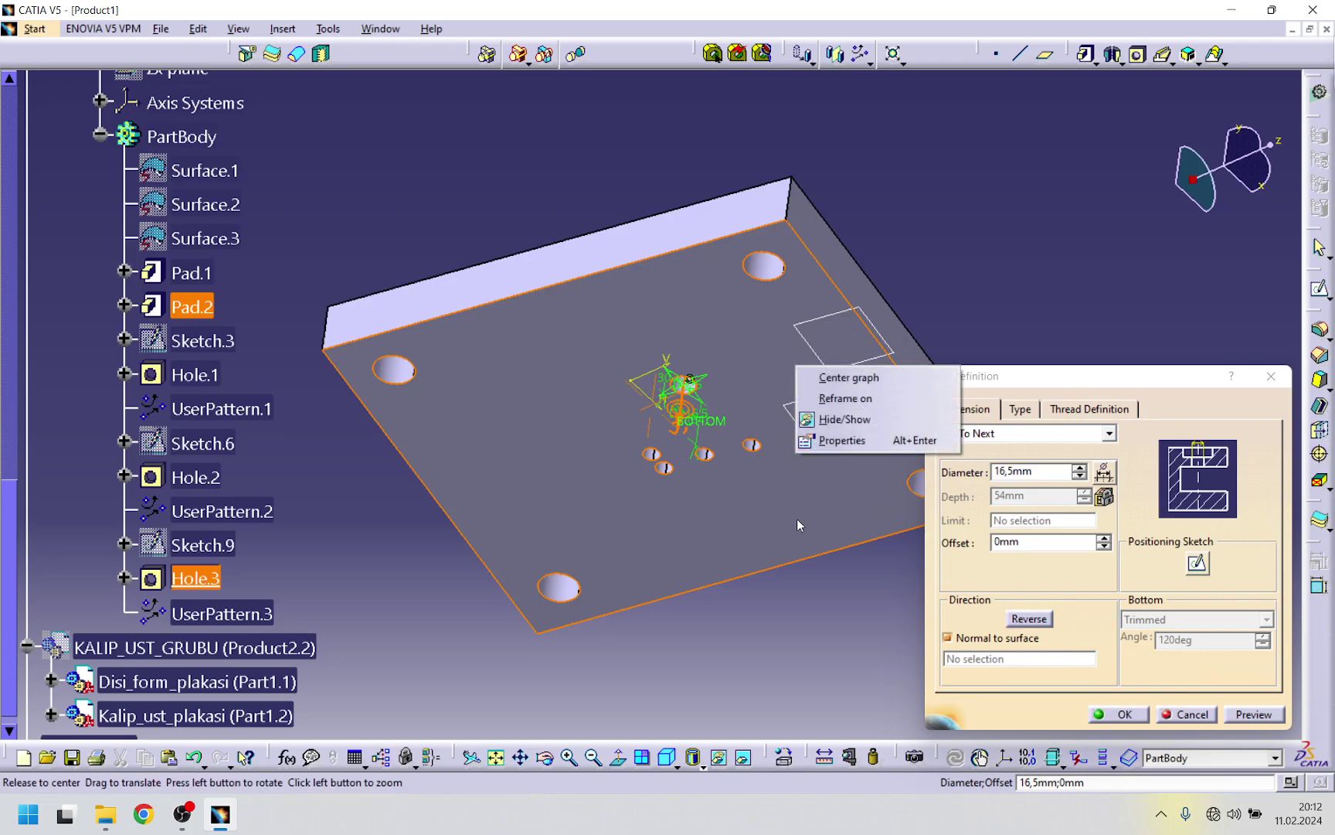
middle_click_drag(482, 620, 703, 481)
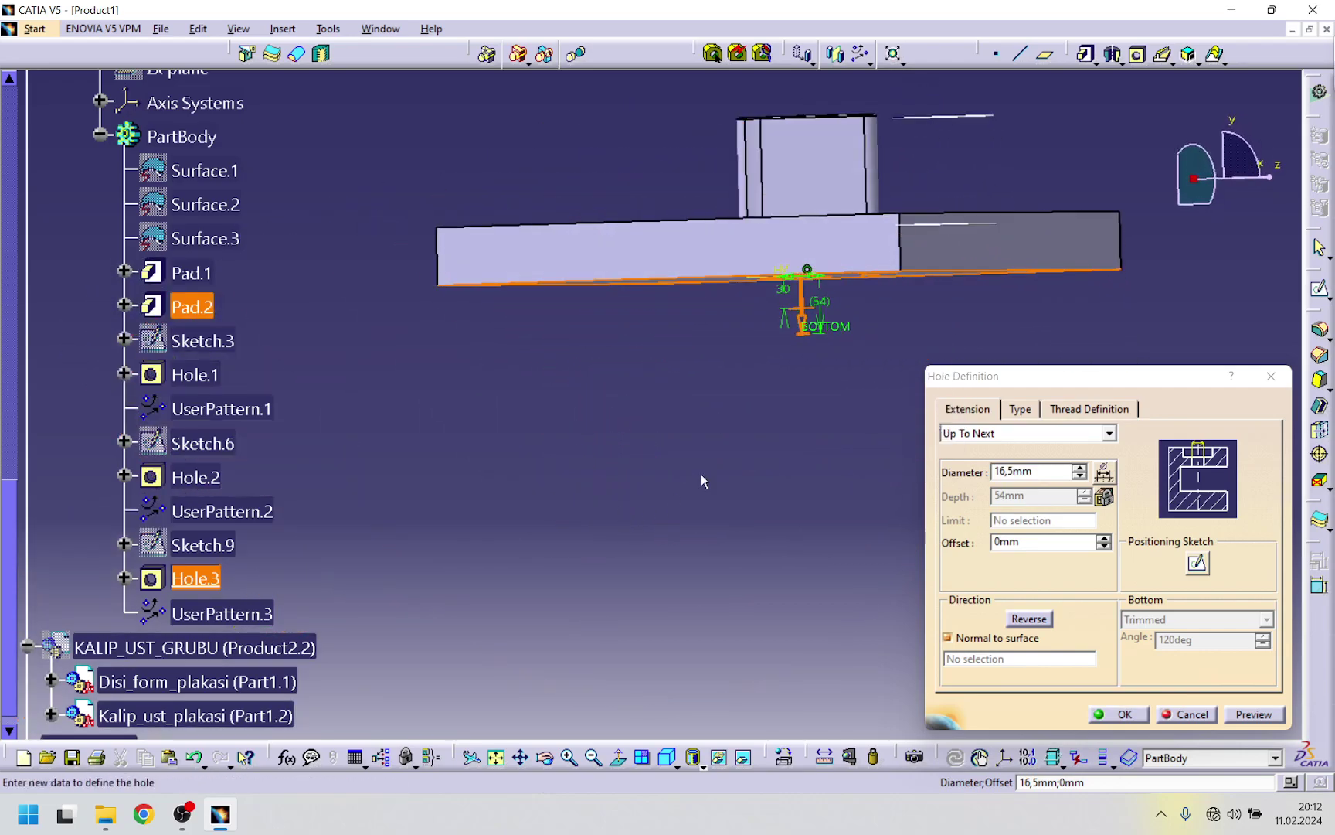
left_click(1030, 619)
middle_click_drag(748, 374, 742, 483)
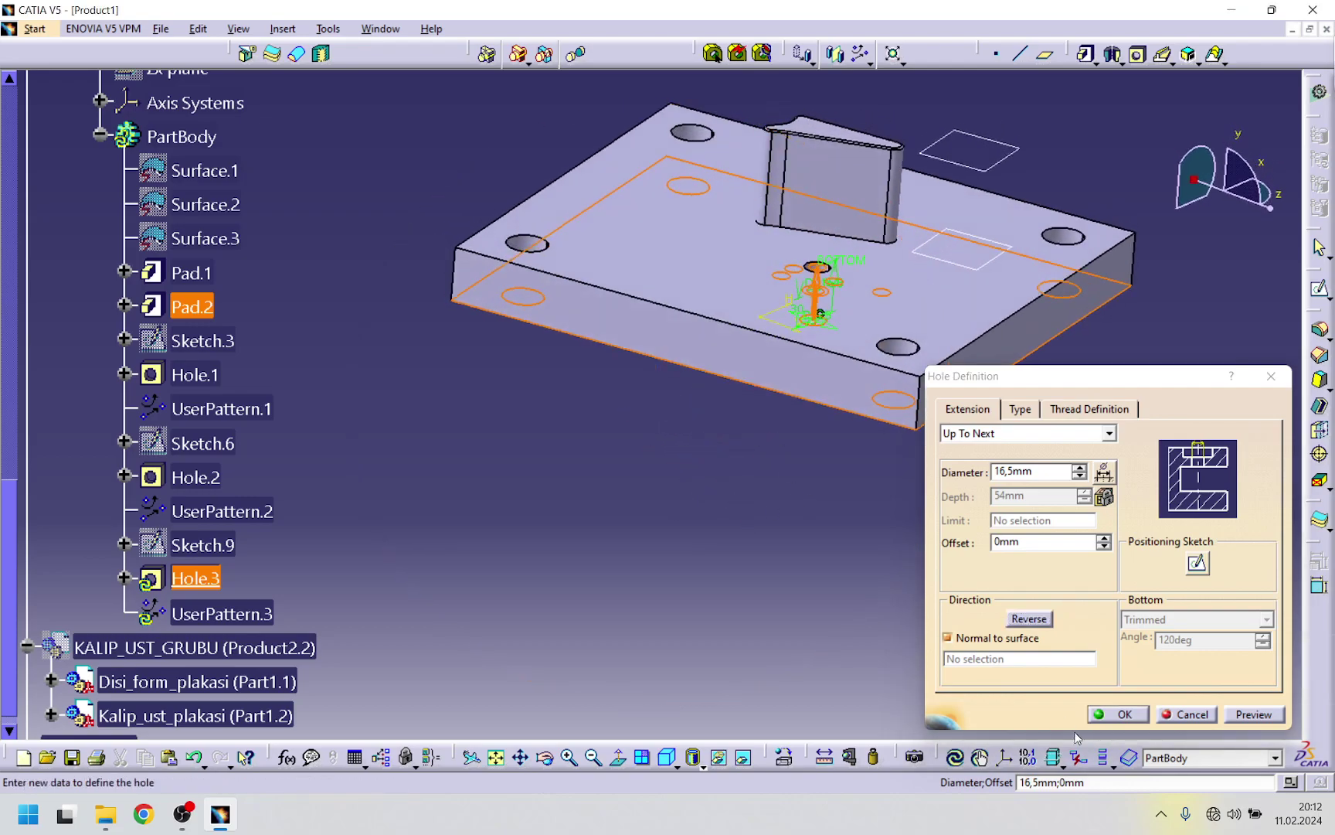
left_click(1118, 714)
middle_click_drag(522, 455, 672, 533)
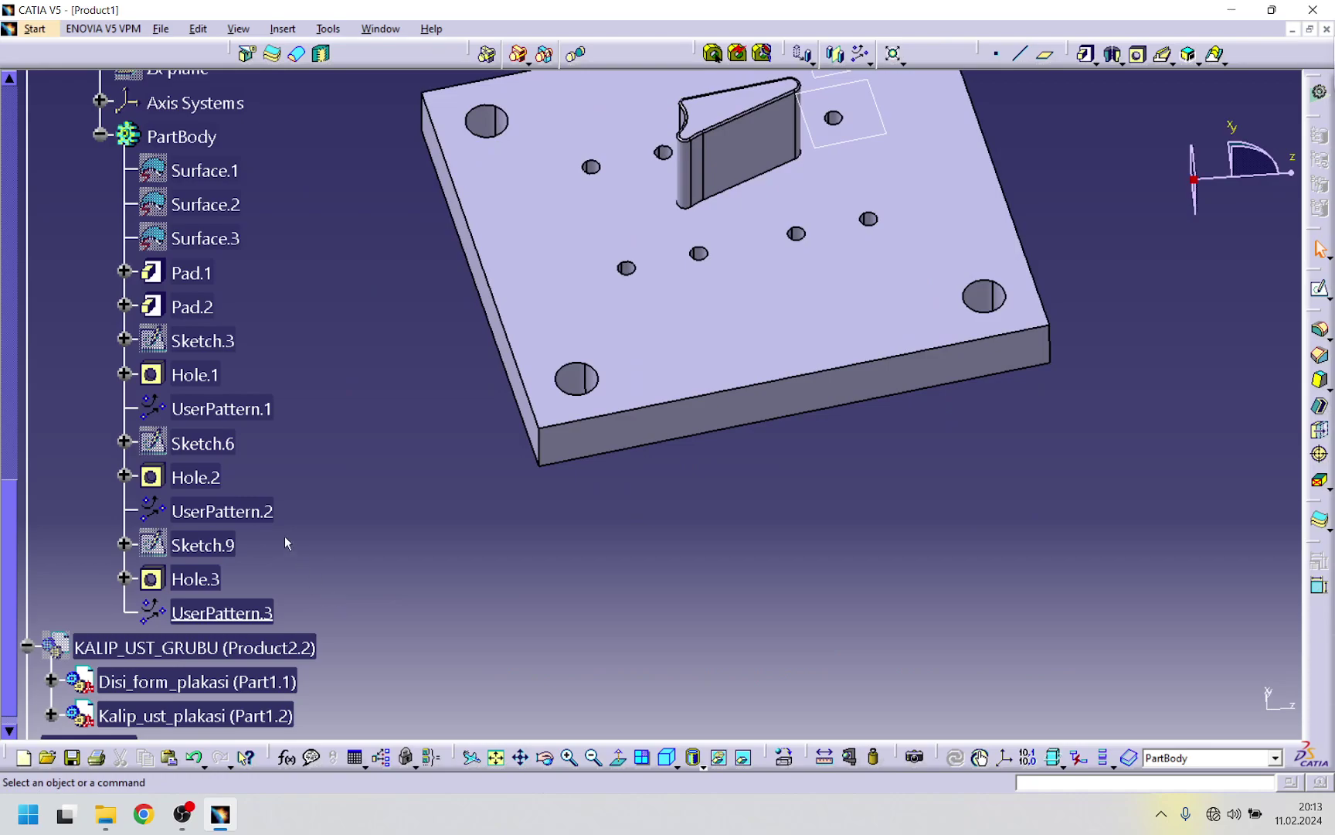
- Copy Hole.3 and paste it into the PartBody of Kalip_alt_plakasi
middle_click_drag(635, 585, 609, 511)
scroll(608, 512, "up", 4)
scroll(580, 507, "down", 10)
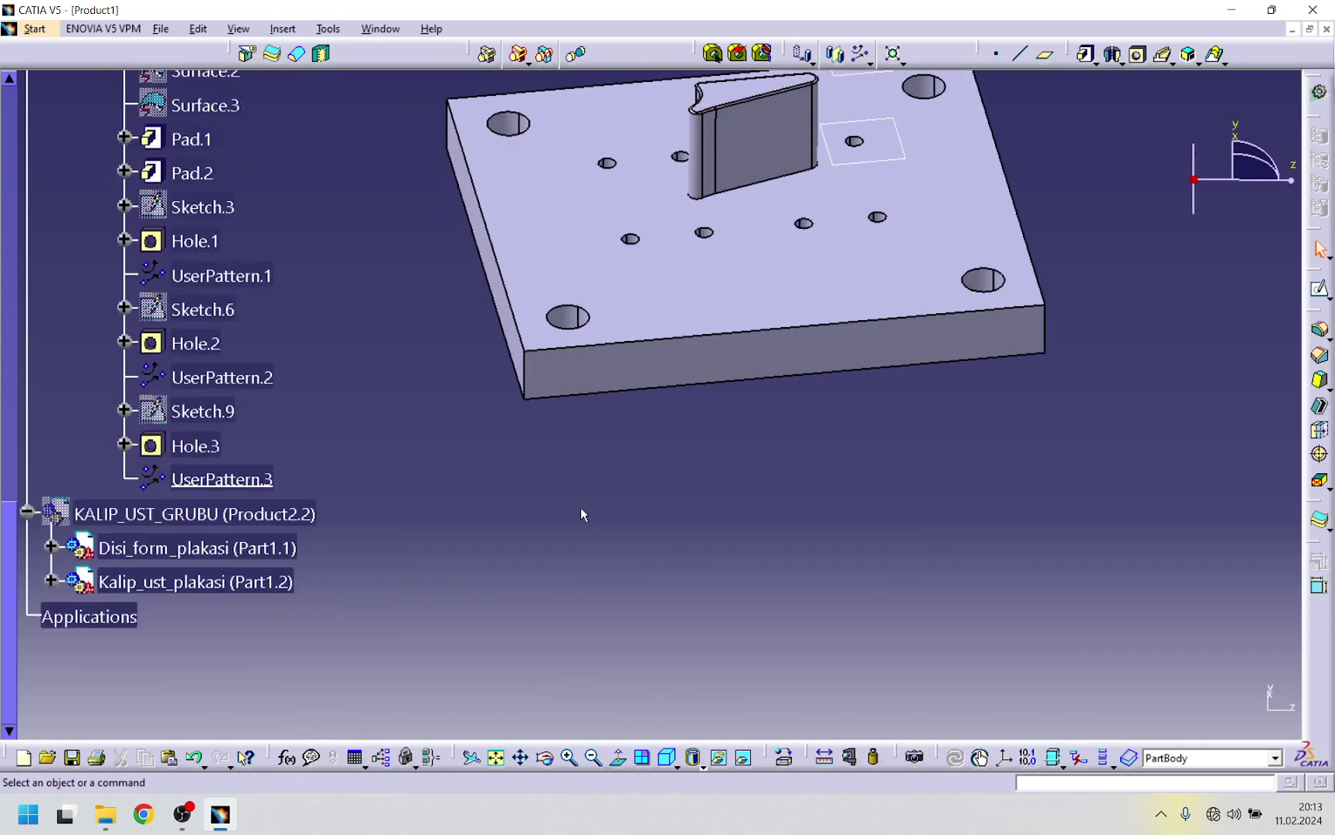
right_click(203, 378)
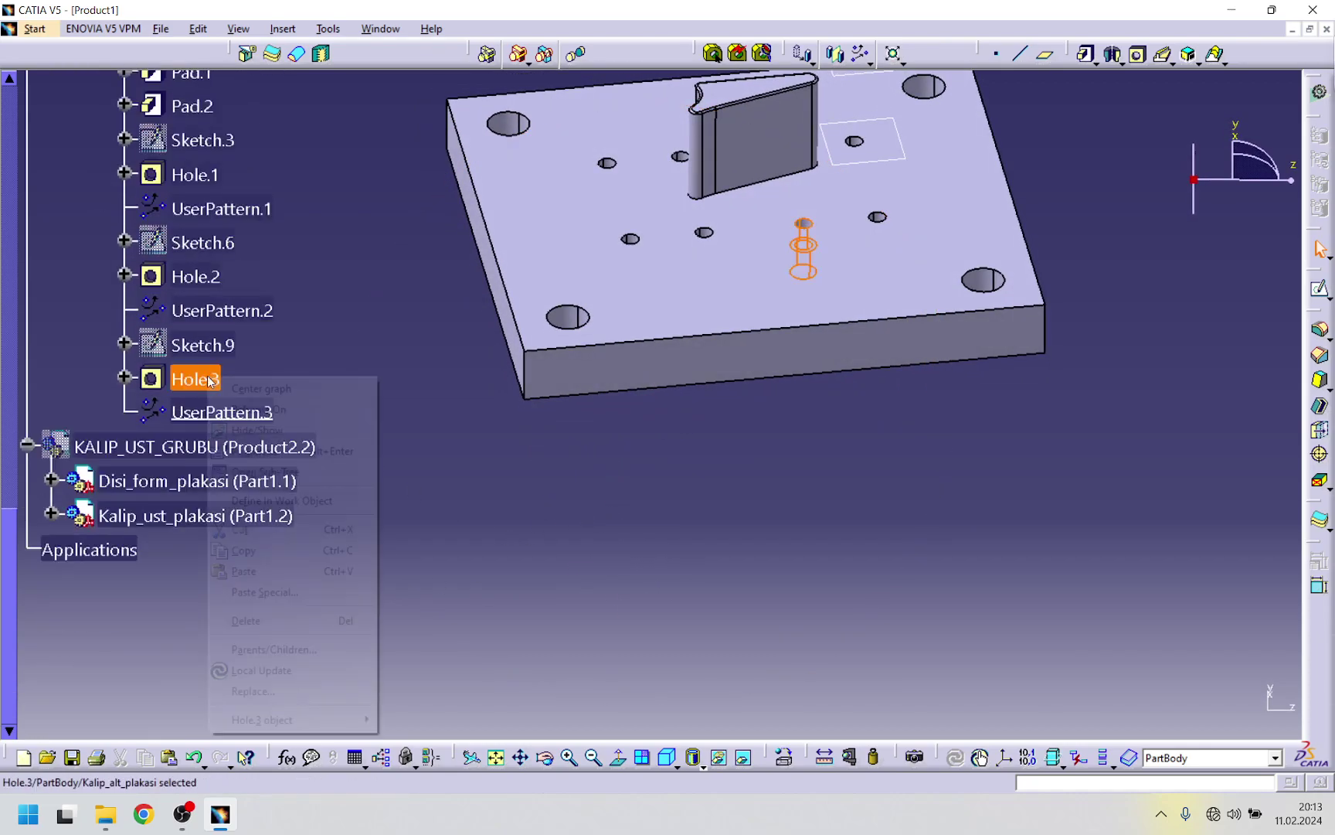
left_click(244, 551)
scroll(252, 553, "up", 5)
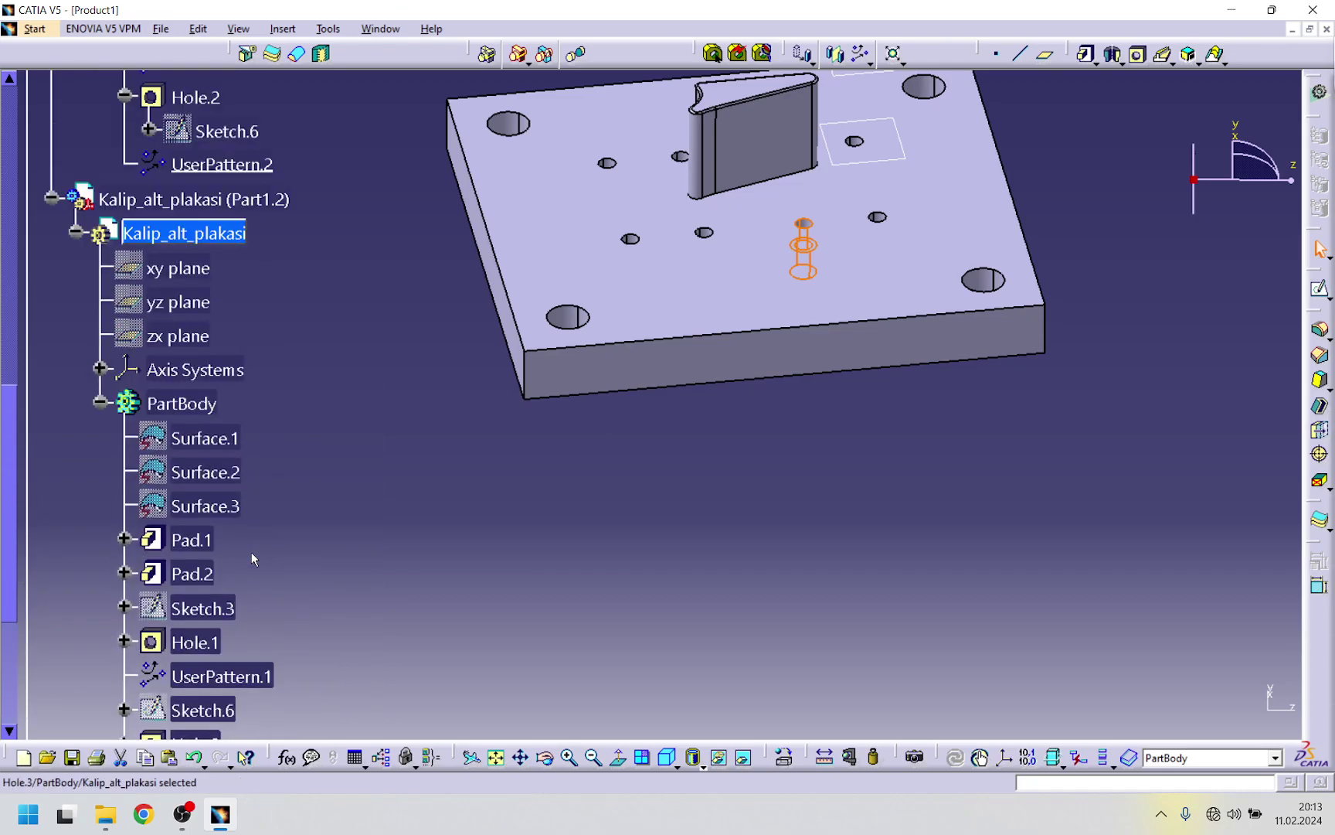
right_click(205, 402)
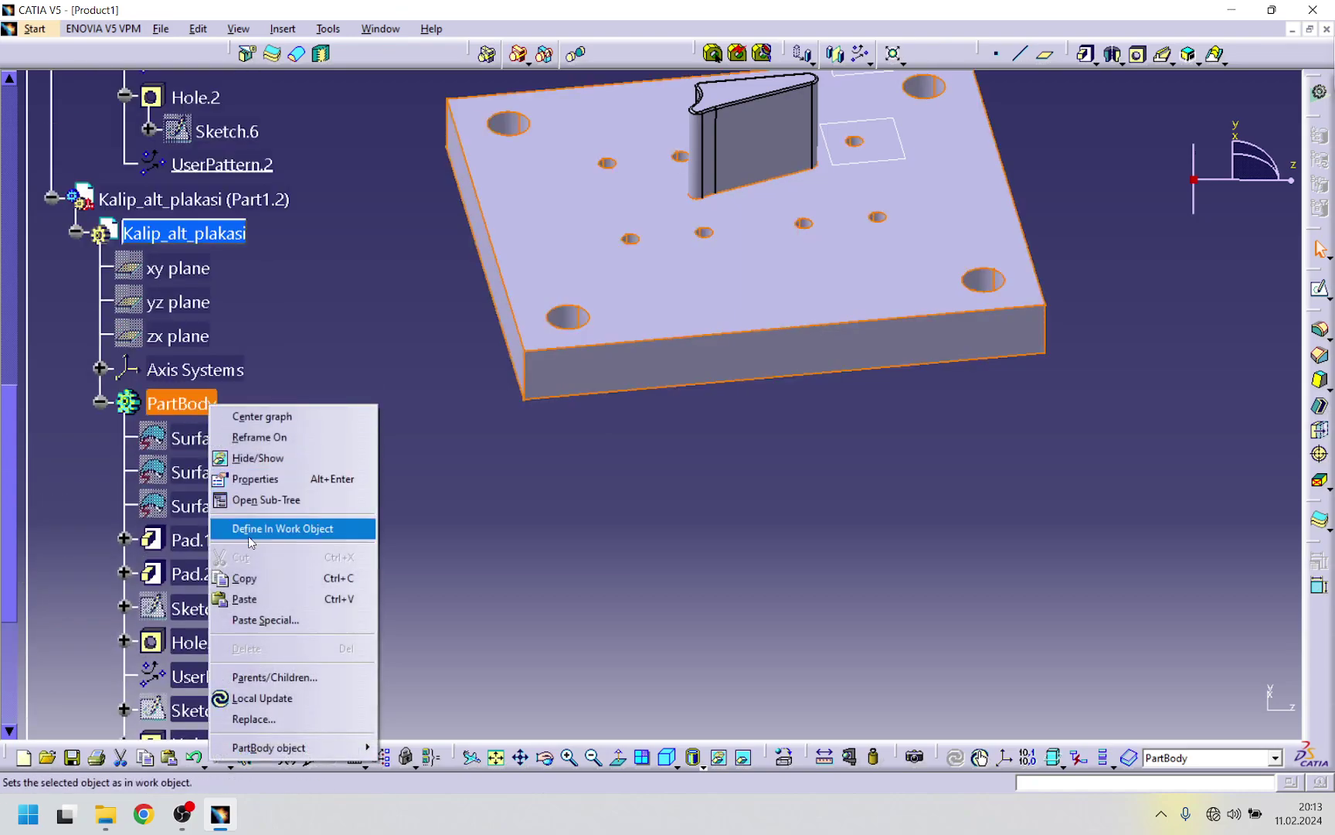
left_click(246, 599)
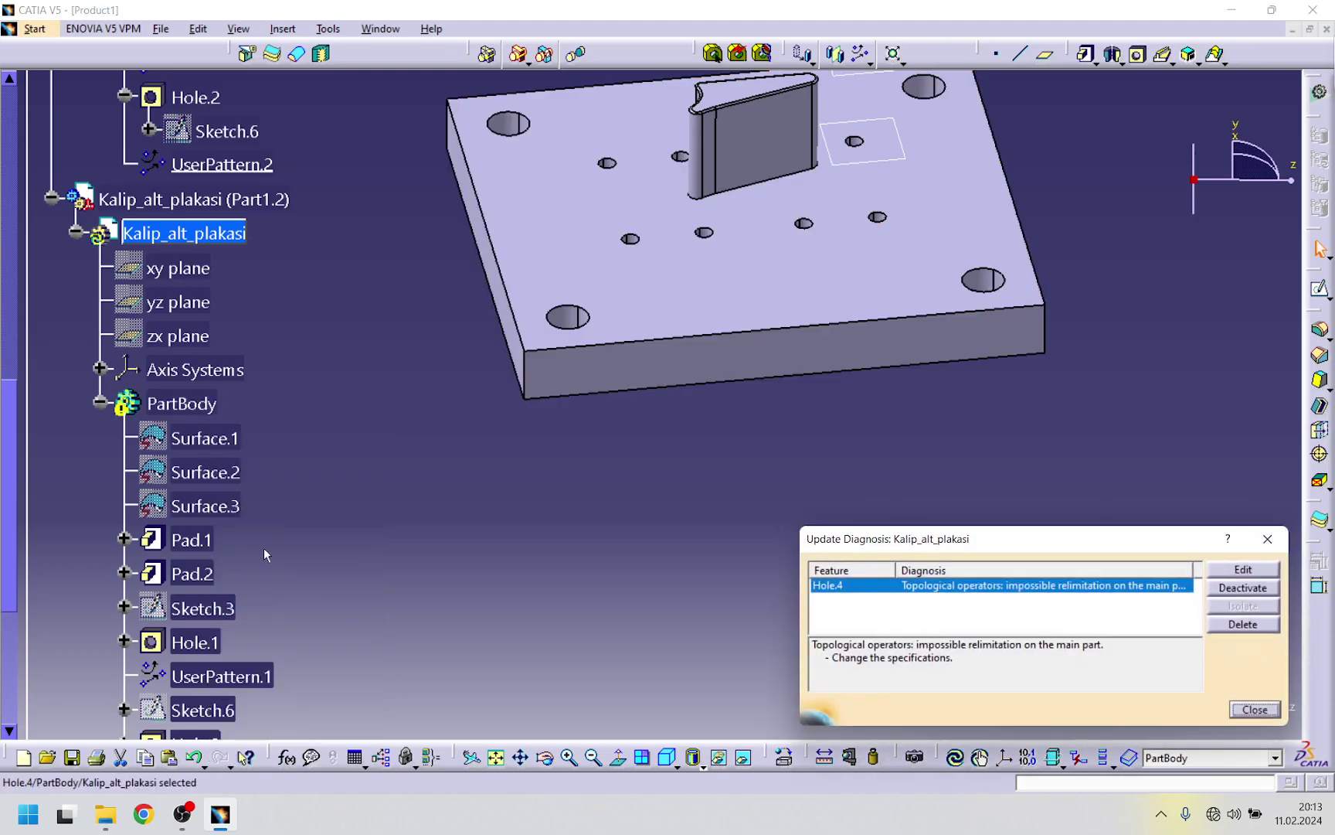
- Move the pasted hole's Sketch.12 onto the plate's upper face by changing its sketch support
scroll(265, 549, "down", 4)
left_click(123, 578)
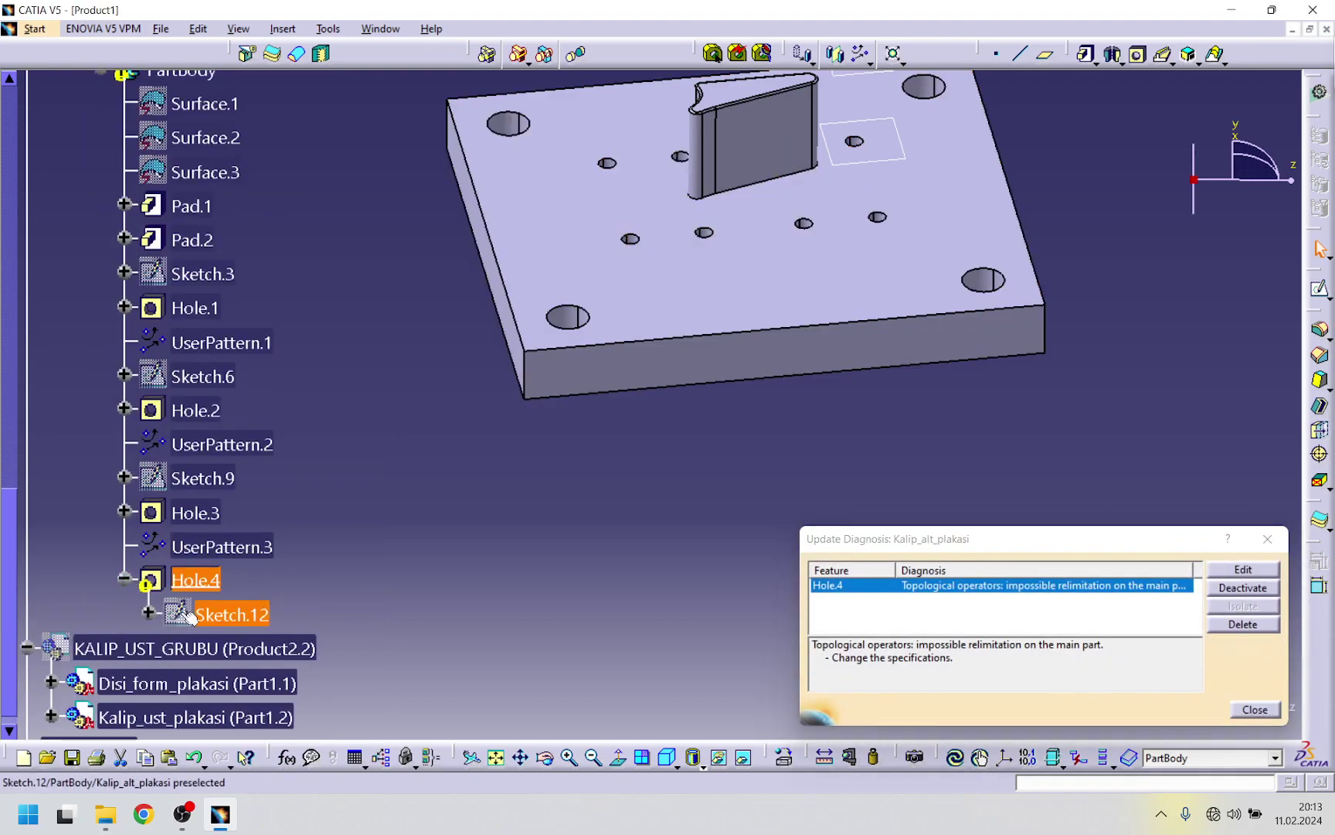
right_click(228, 615)
mouse_move(277, 602)
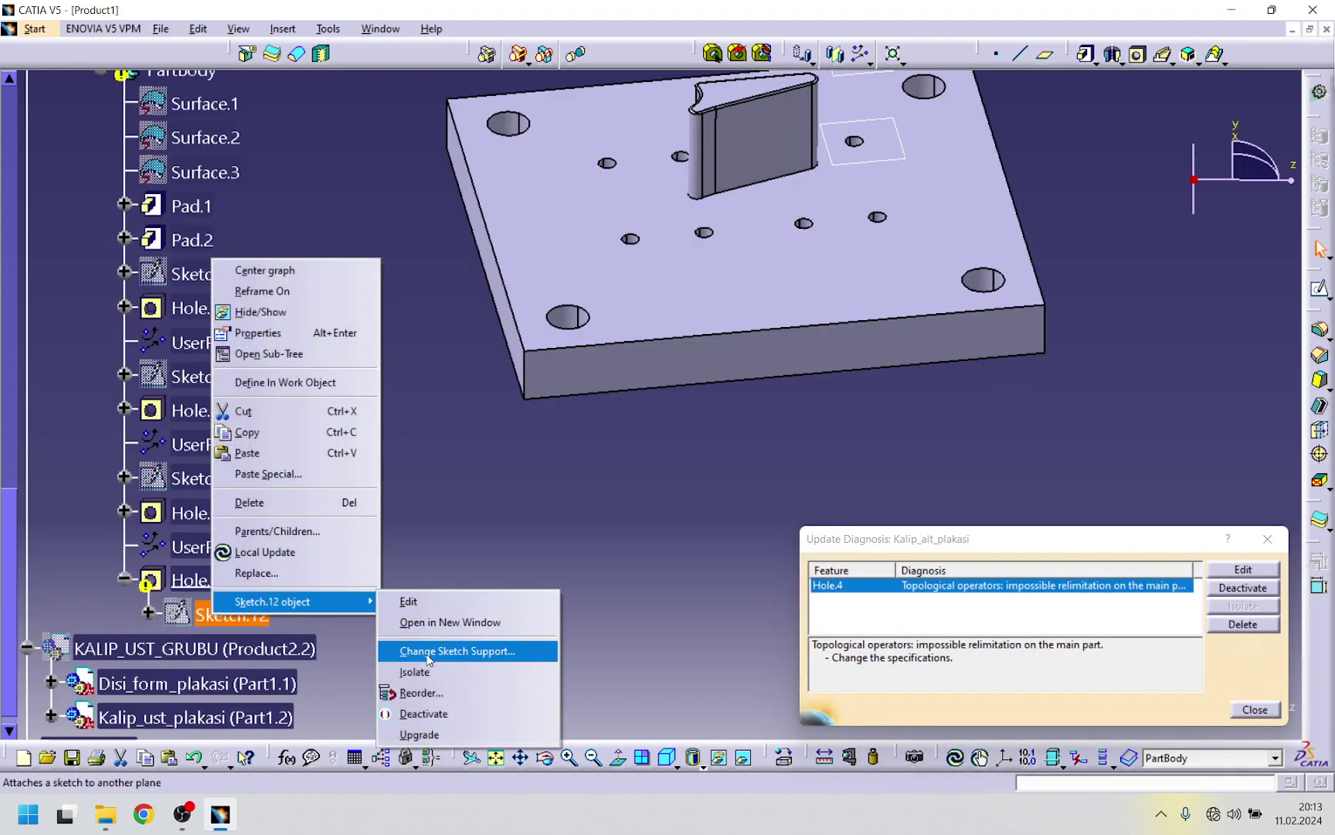
left_click(430, 651)
left_click(774, 454)
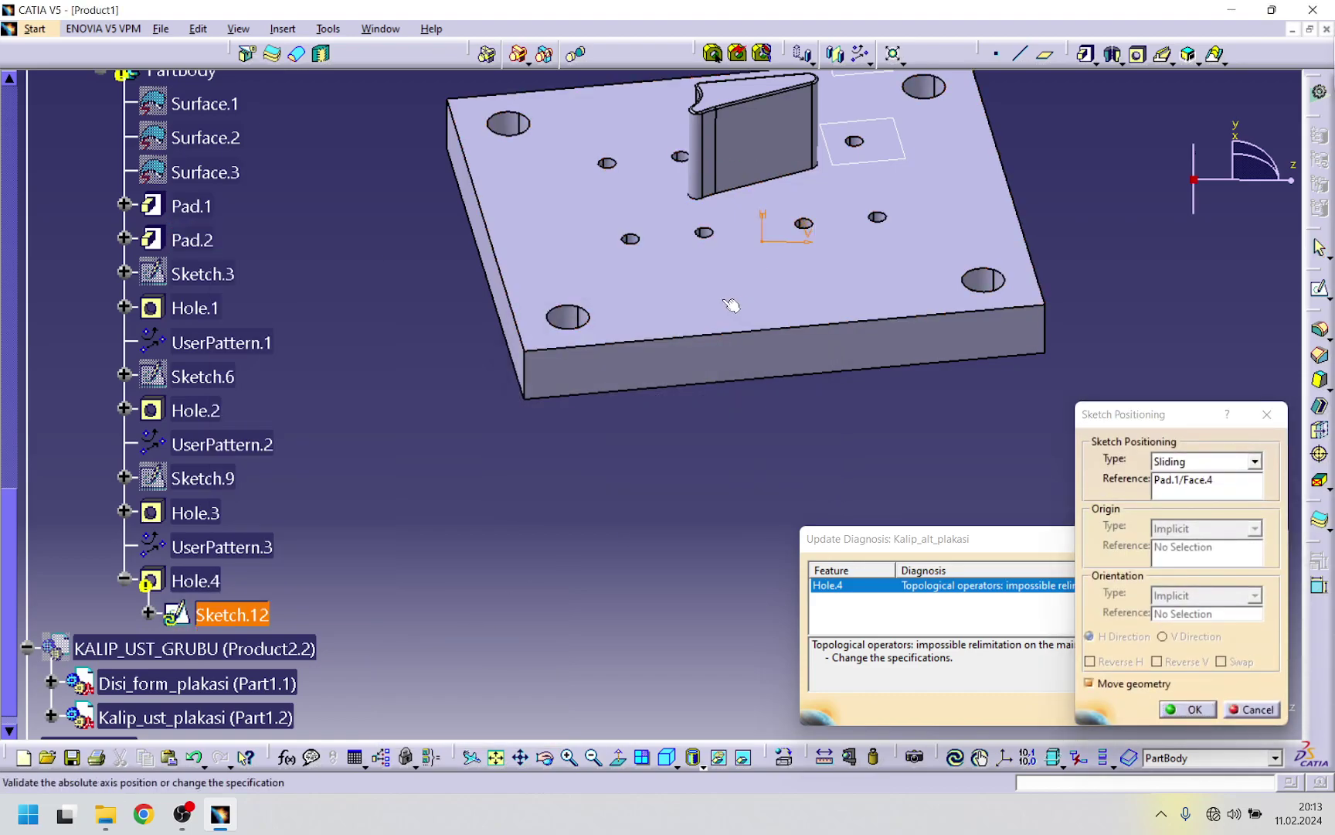
left_click(1173, 714)
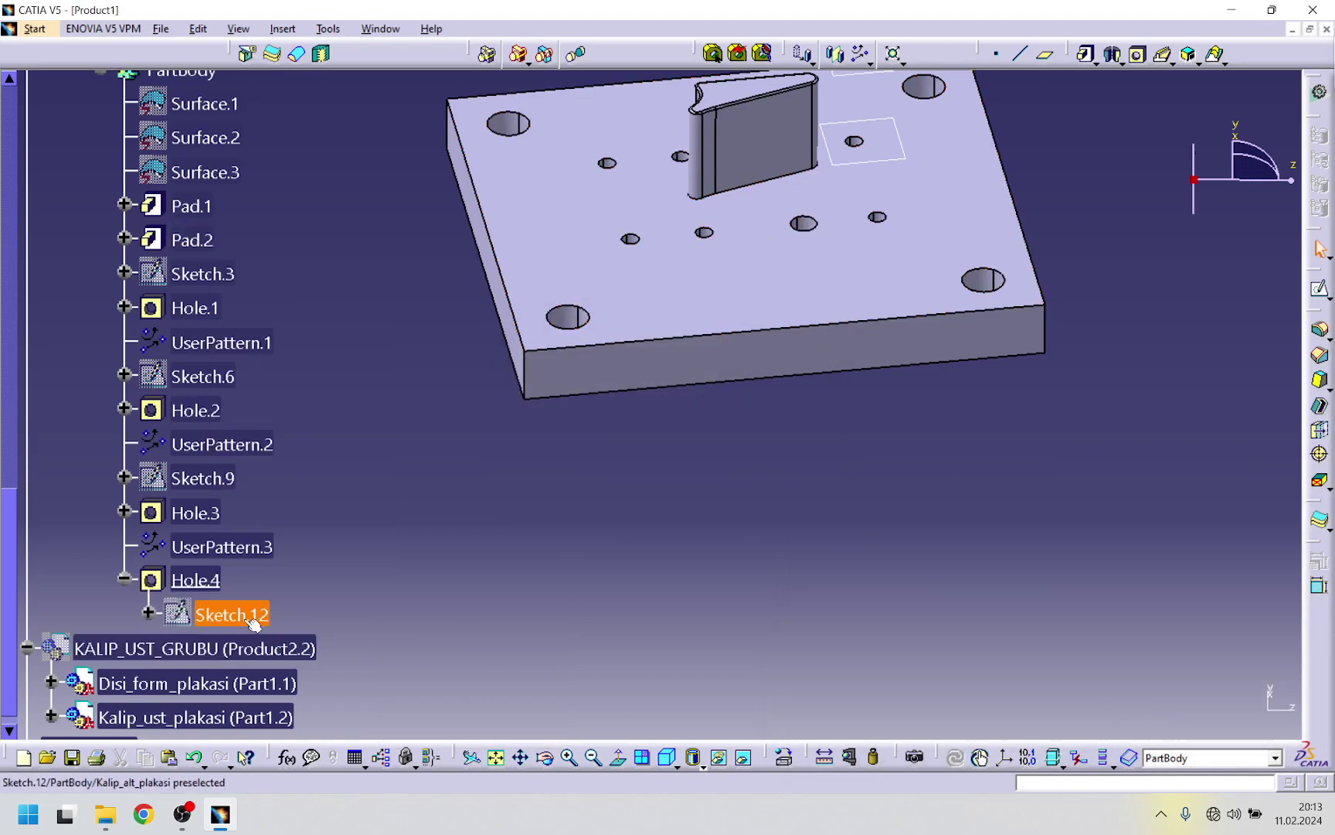
right_click(198, 580)
key("Escape")
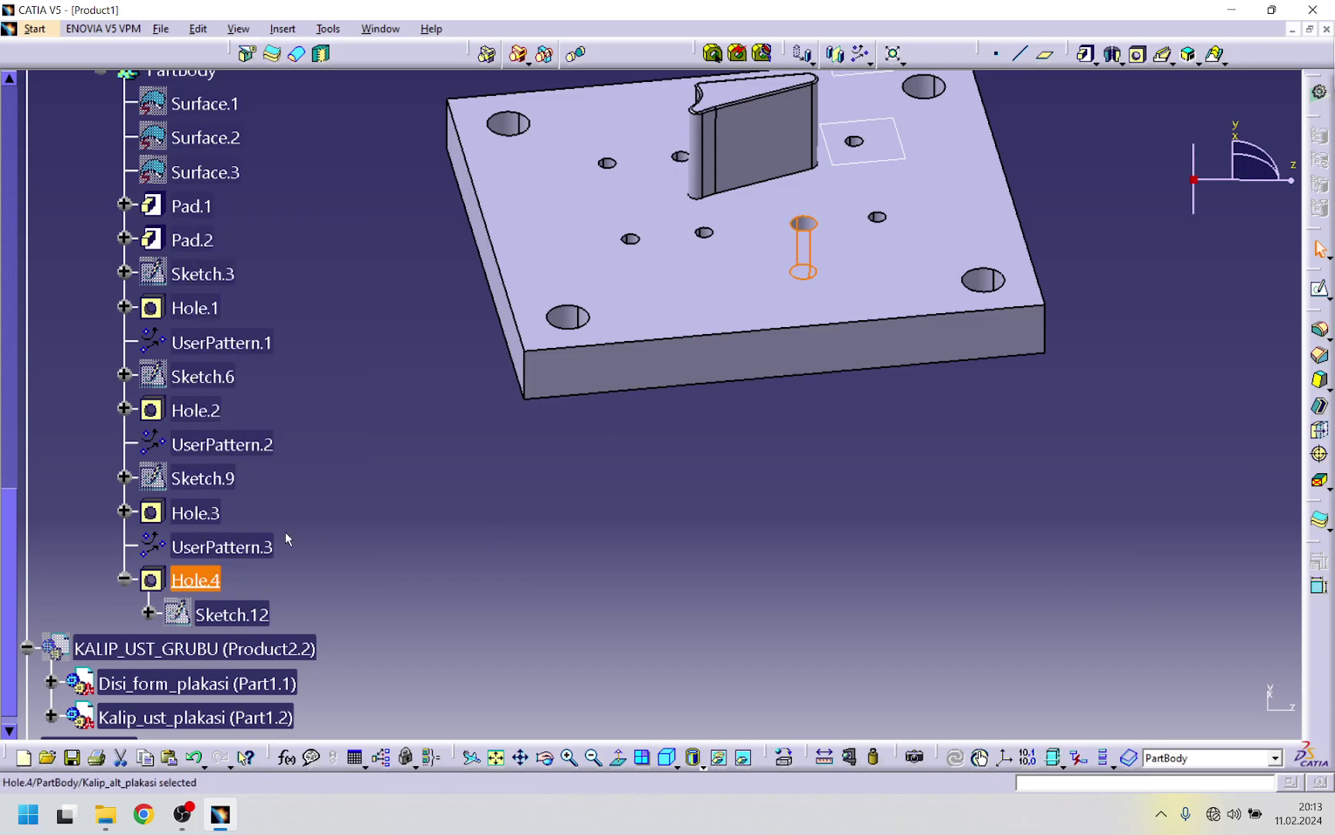
- Try to change the type of Hole.4 from Counterbored to Simple
double_click(203, 578)
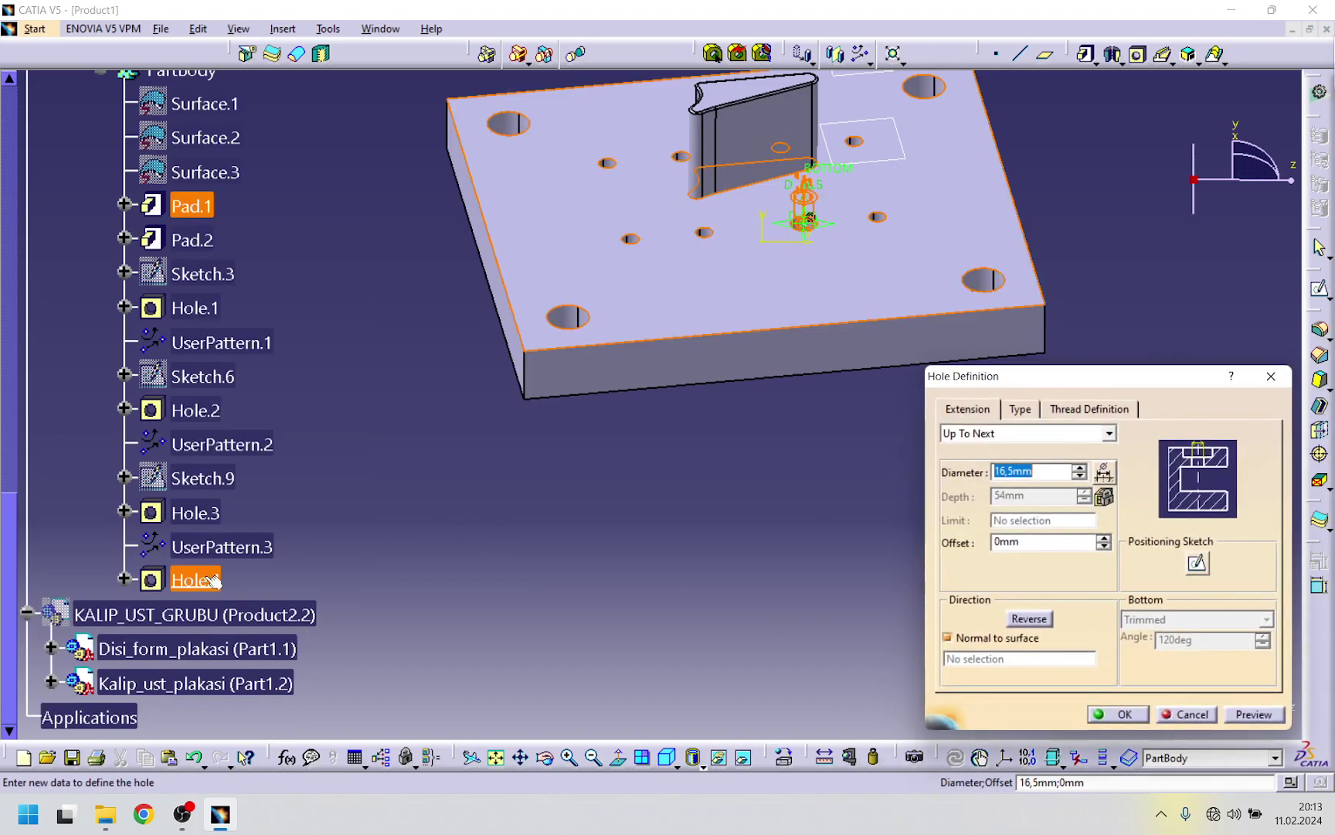
left_click(1021, 414)
left_click(1069, 413)
left_click(1021, 418)
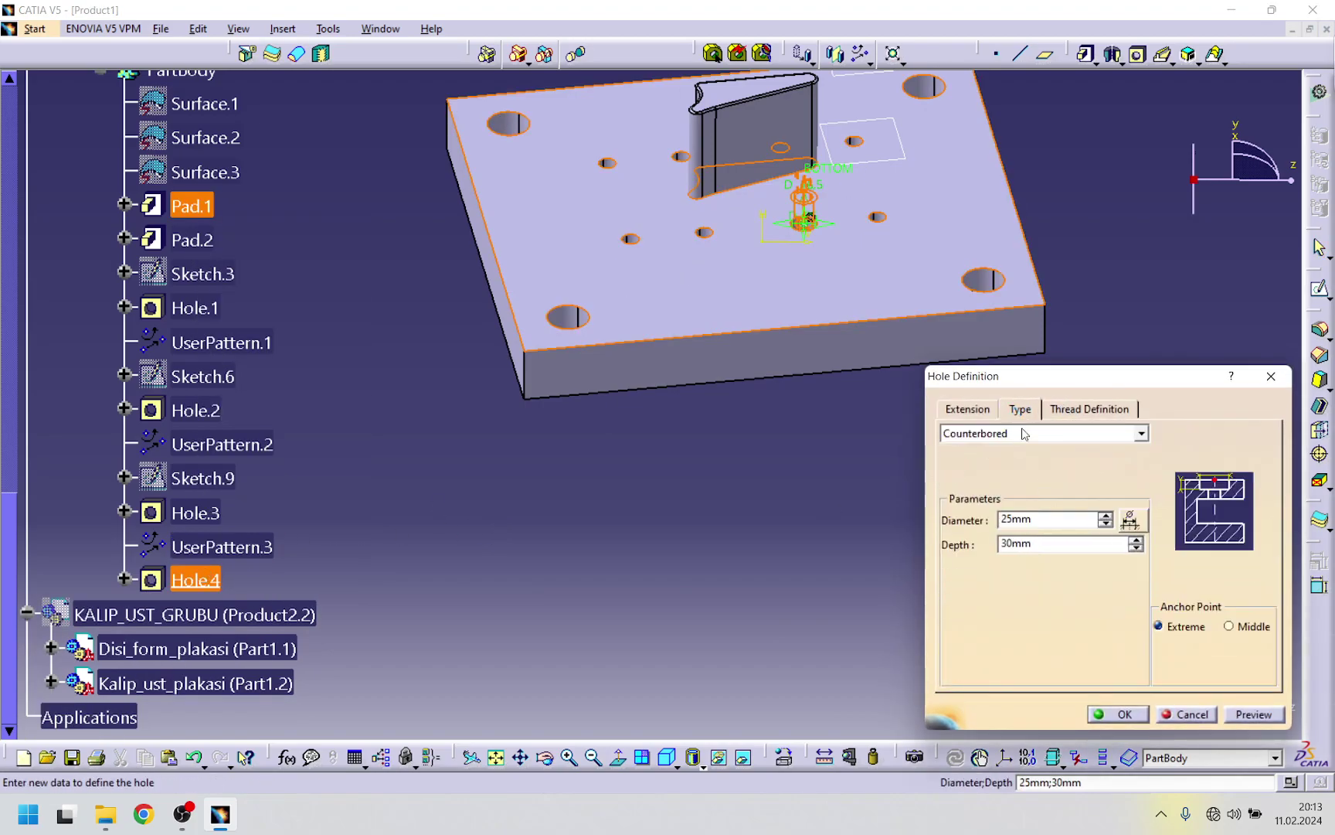
left_click(1139, 434)
left_click(982, 451)
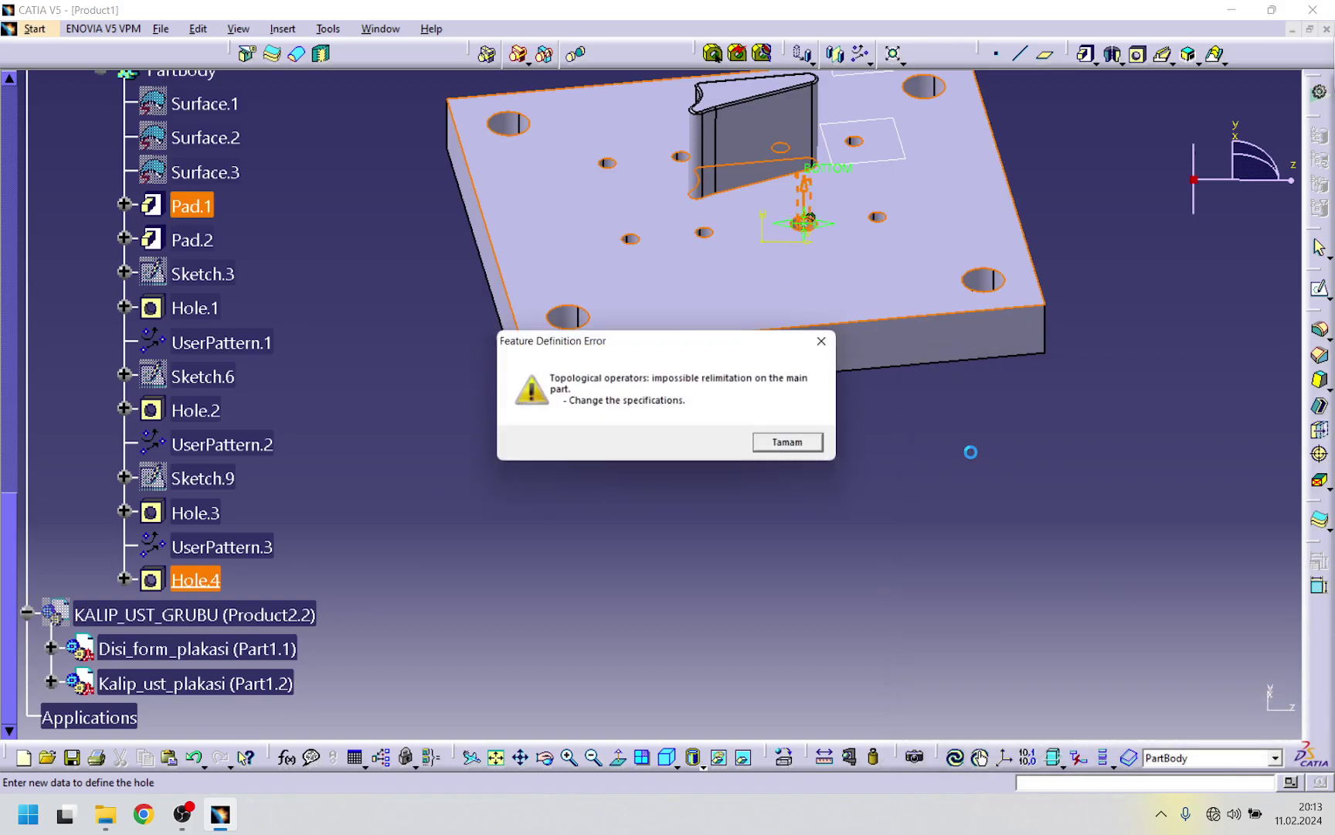
left_click(811, 447)
- Try the Blind extension for Hole.4, and set it back to Up To Next
left_click(968, 408)
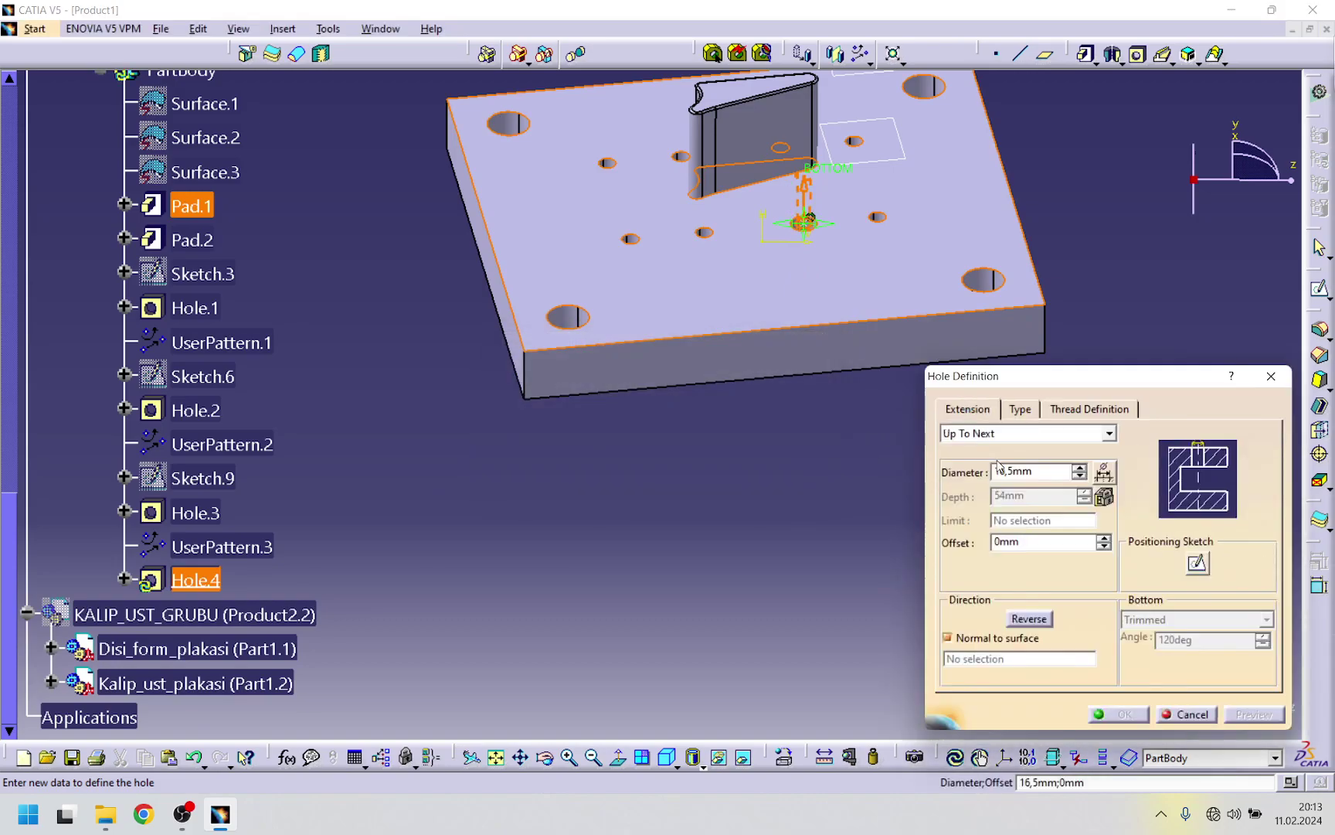
left_click(1109, 433)
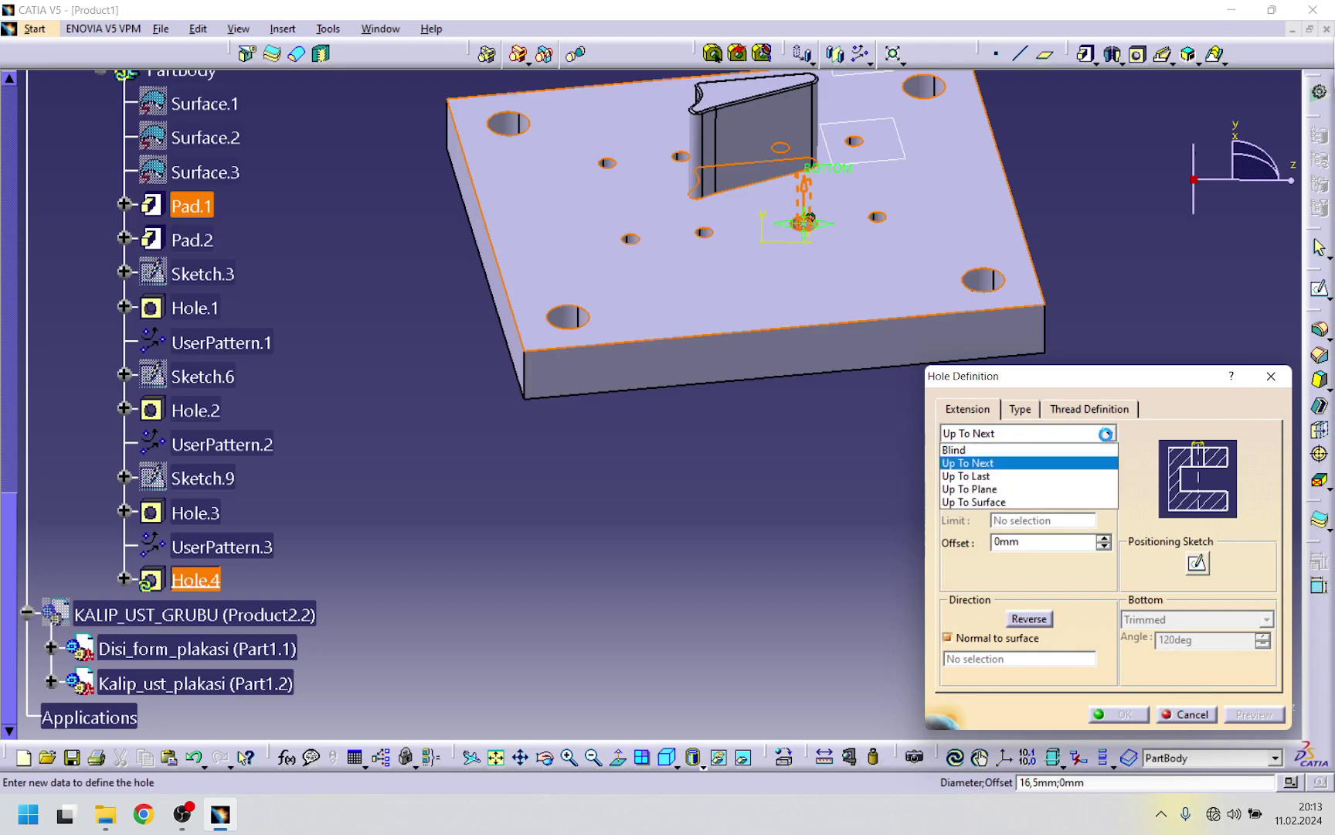
left_click(978, 447)
left_click(811, 445)
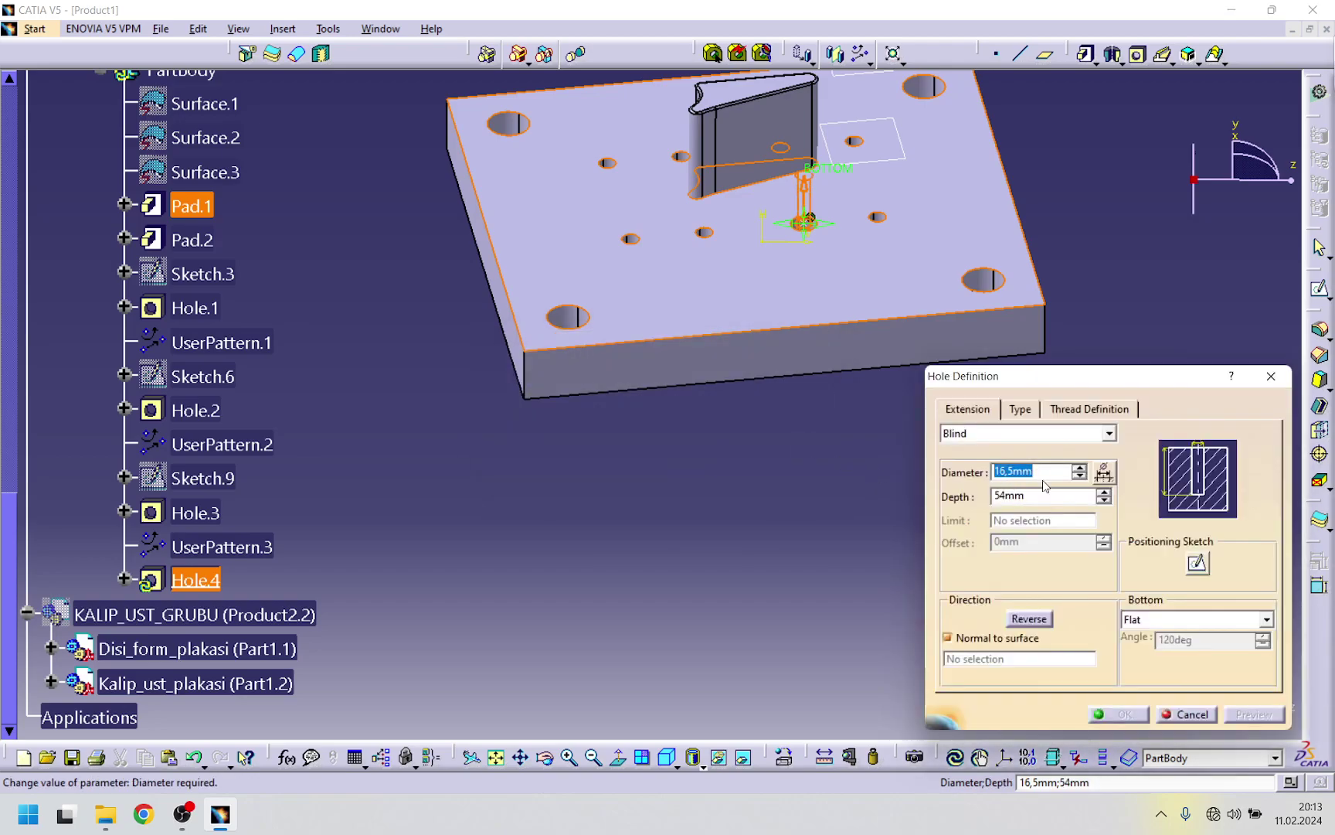
left_click(1110, 433)
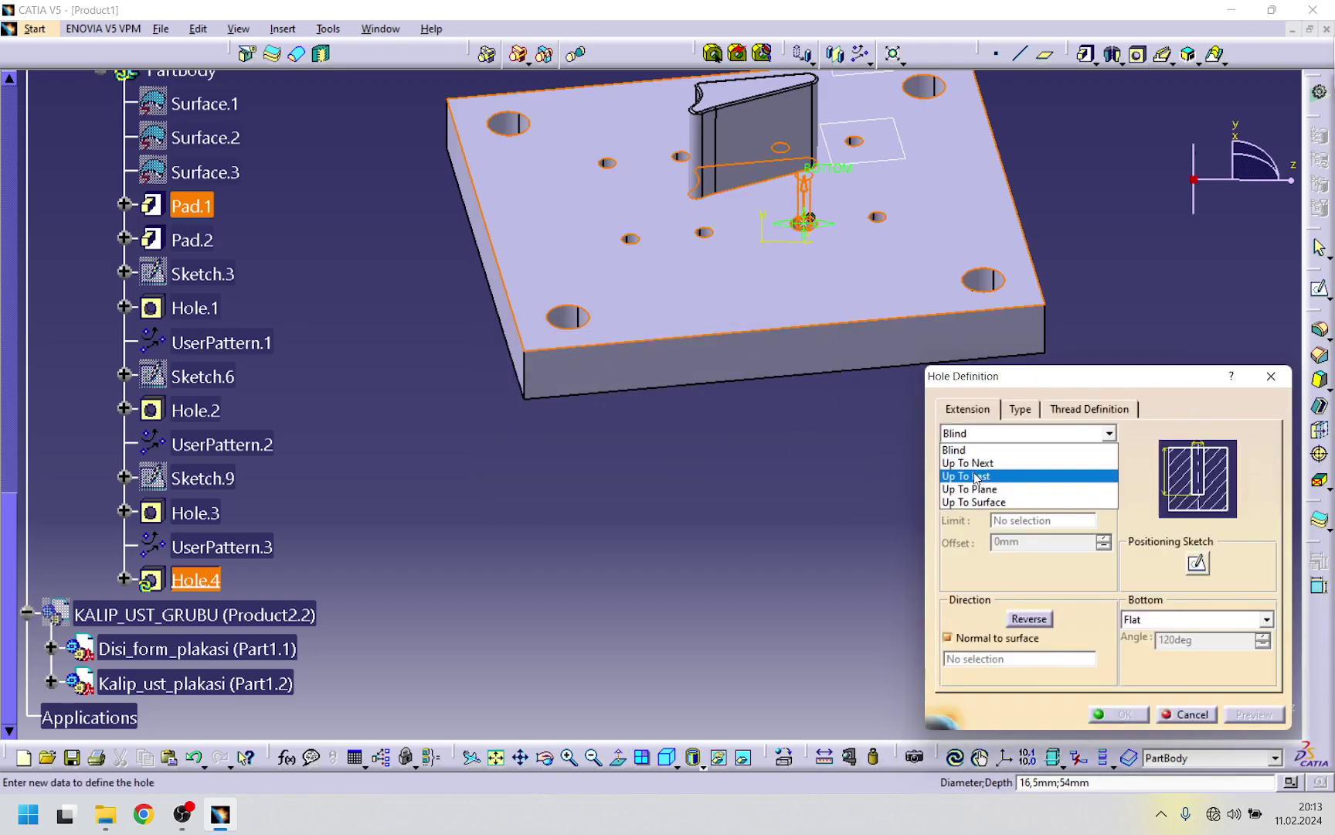
left_click(970, 463)
left_click(798, 450)
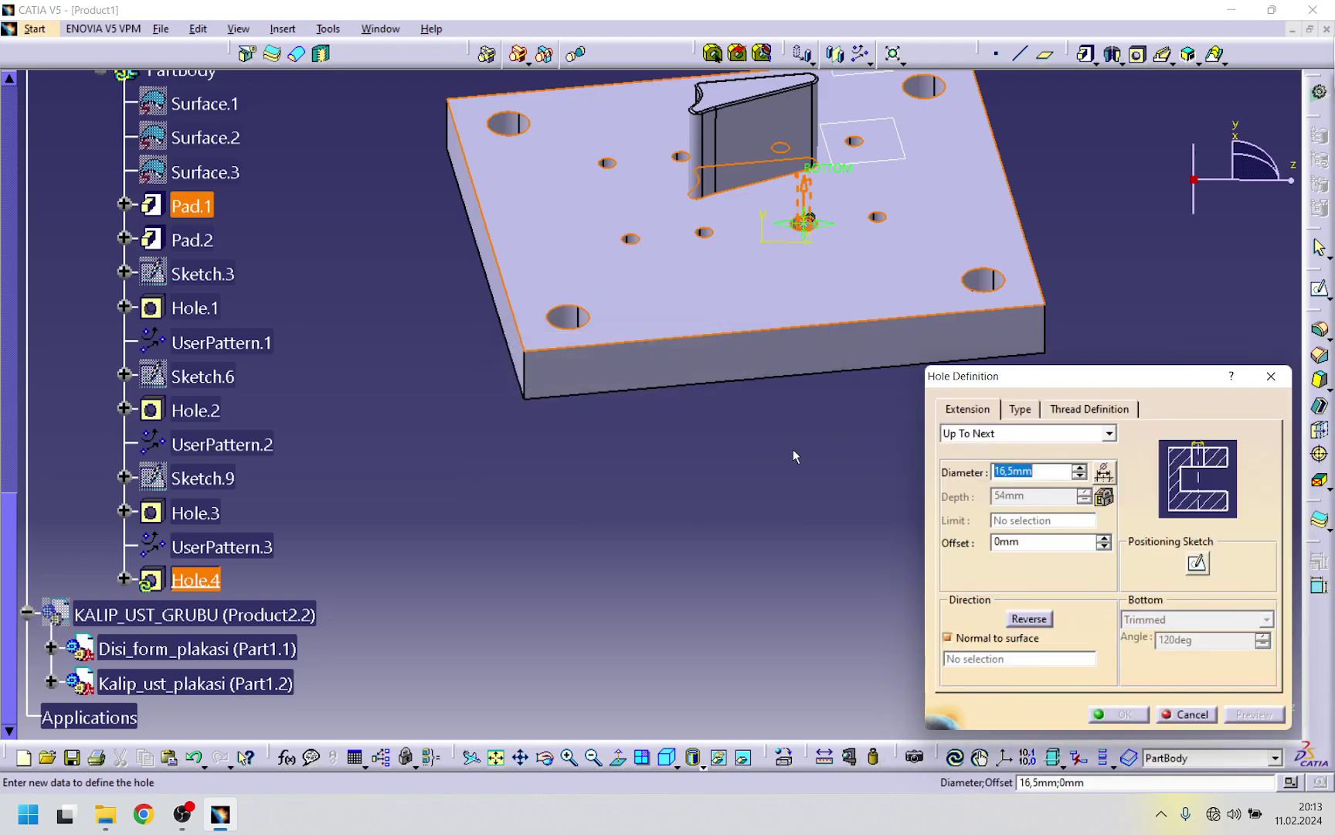
- Try to reverse the direction of Hole.4, and check its type and thread settings
left_click(1030, 619)
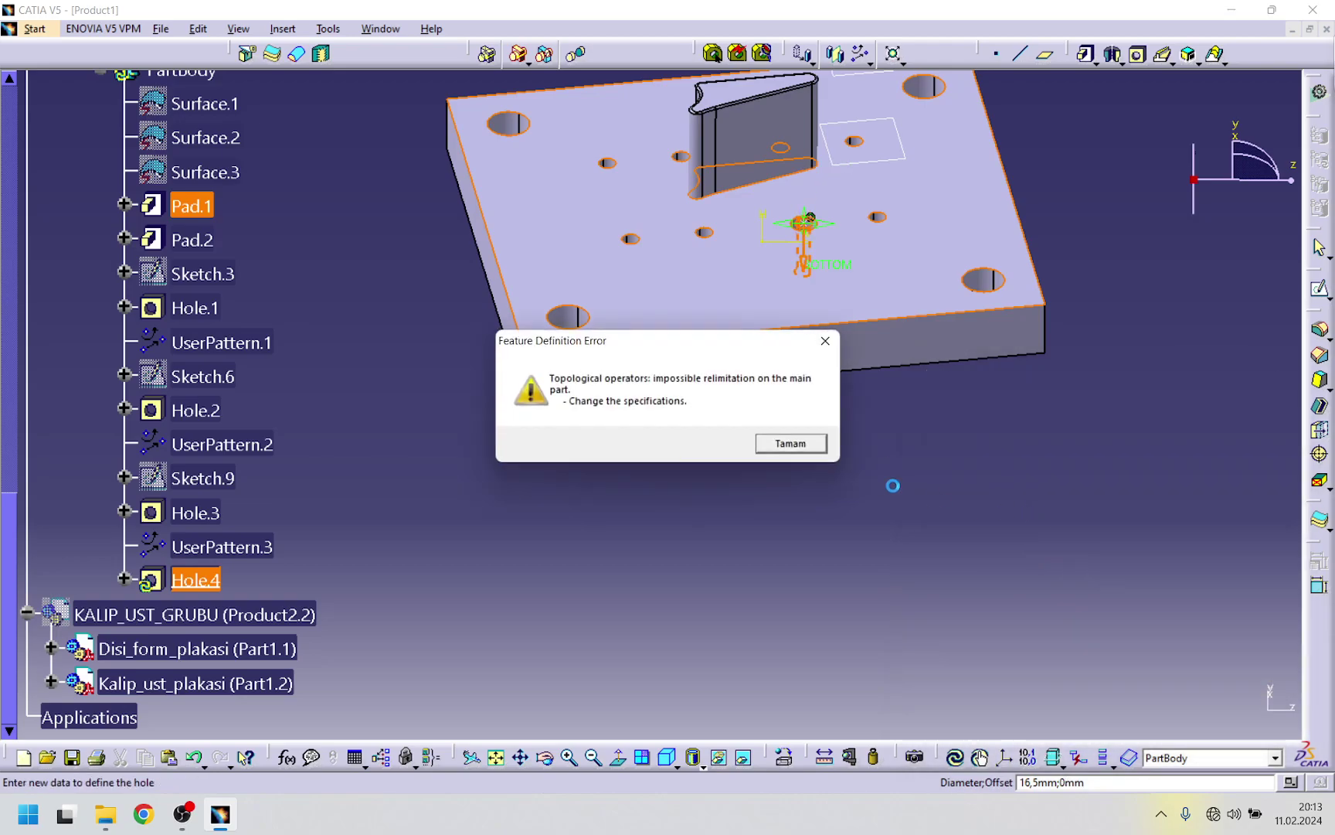
left_click(773, 449)
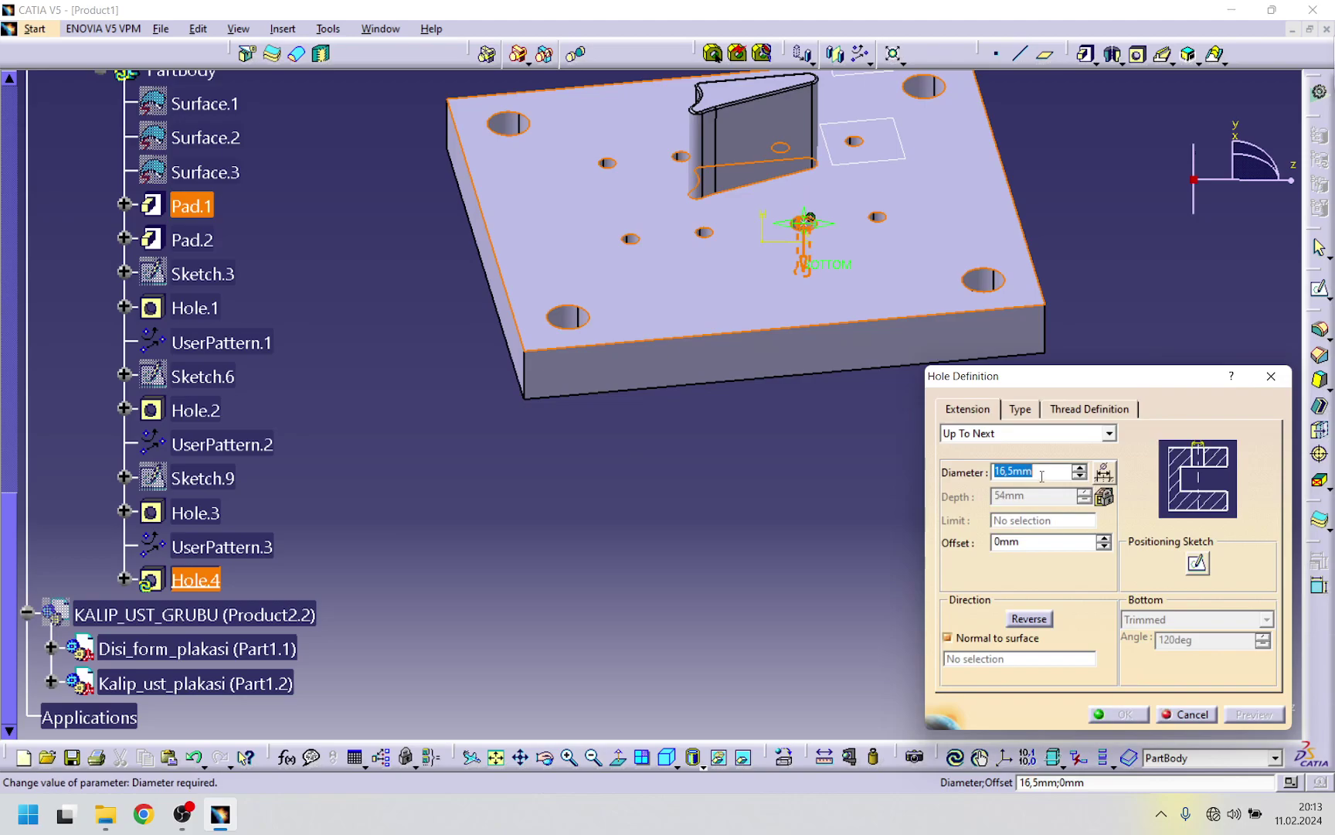
left_click(1014, 408)
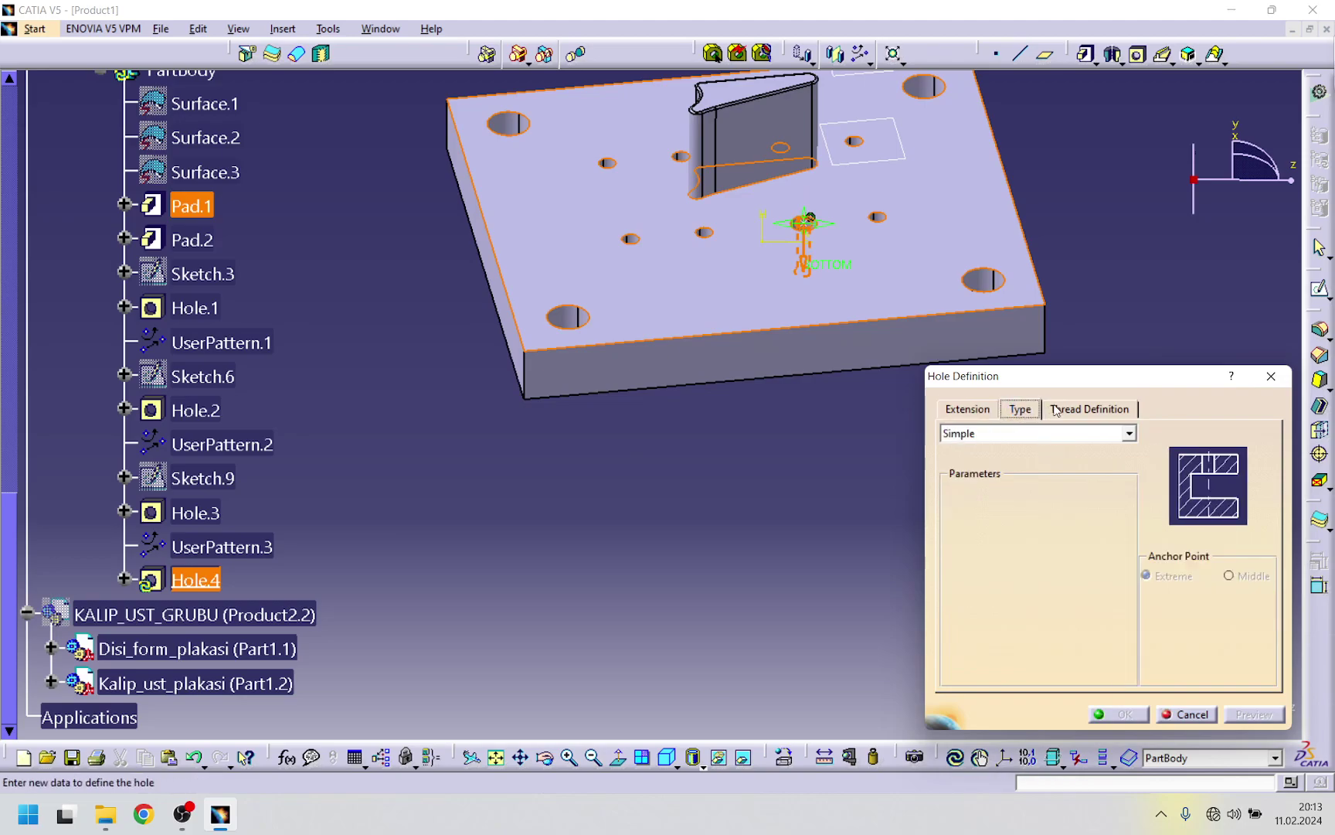
left_click(1088, 409)
left_click(1020, 409)
left_click(960, 411)
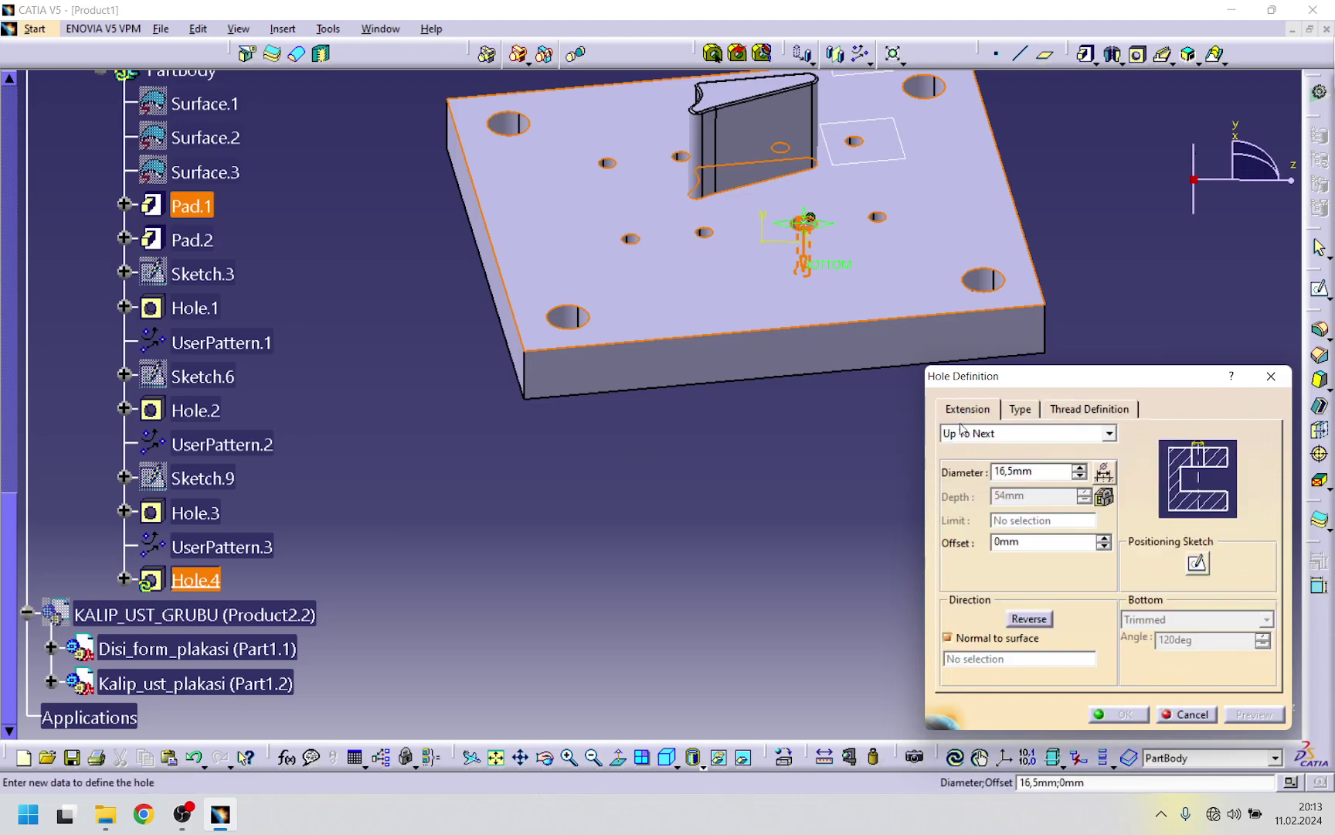
- Try a 5 mm diameter with a Blind extension for Hole.4, and cancel the hole edit
left_click_drag(1043, 472, 897, 480)
type("5")
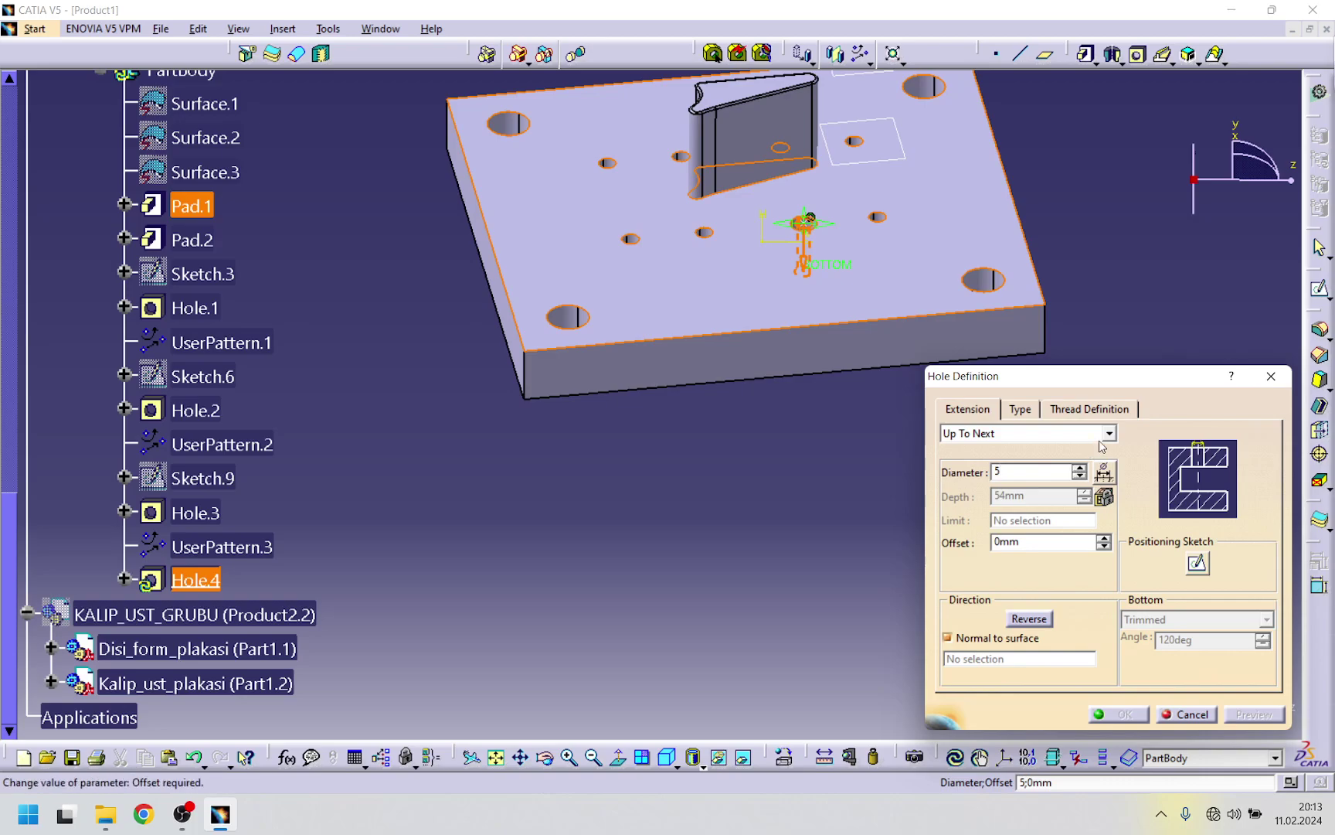
key("Return")
left_click(819, 447)
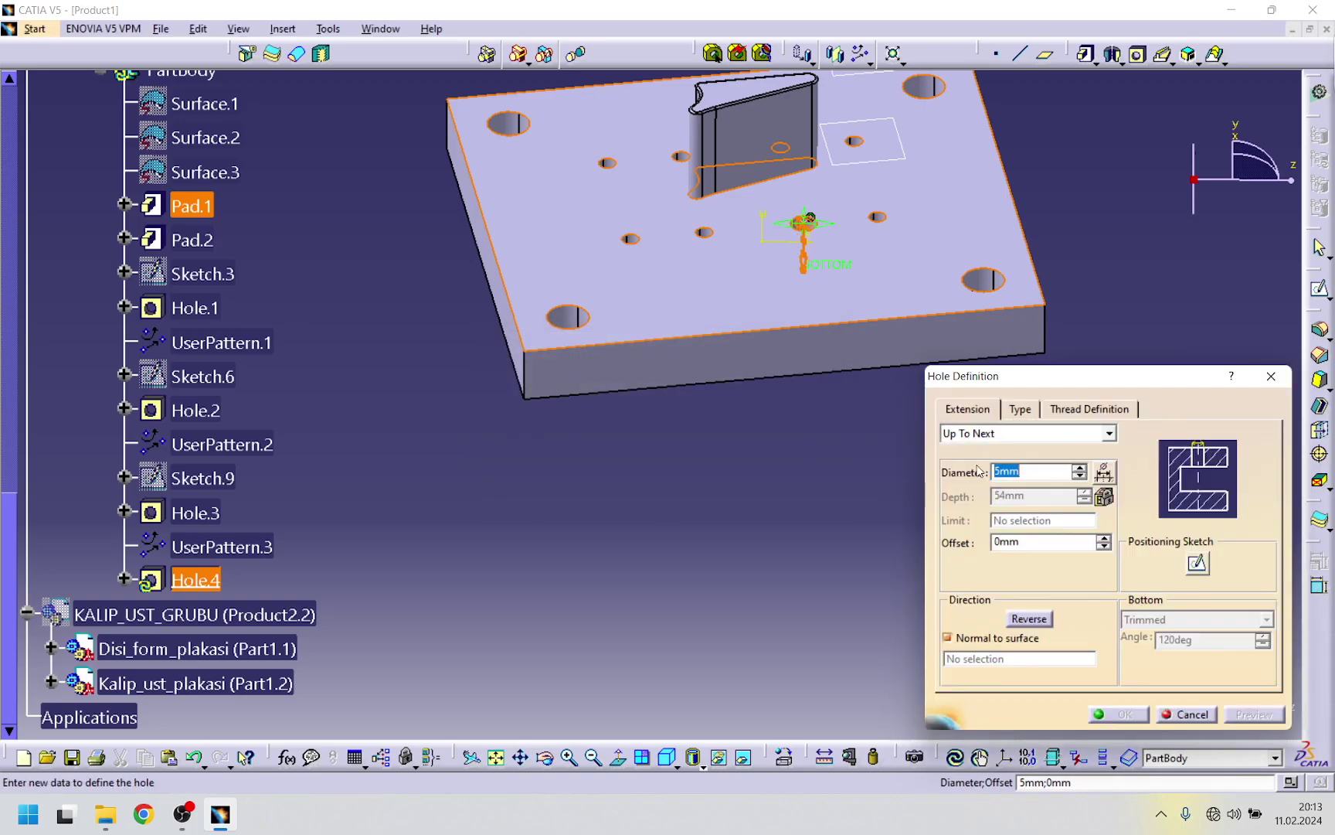
left_click(1108, 435)
left_click(958, 448)
key("Return")
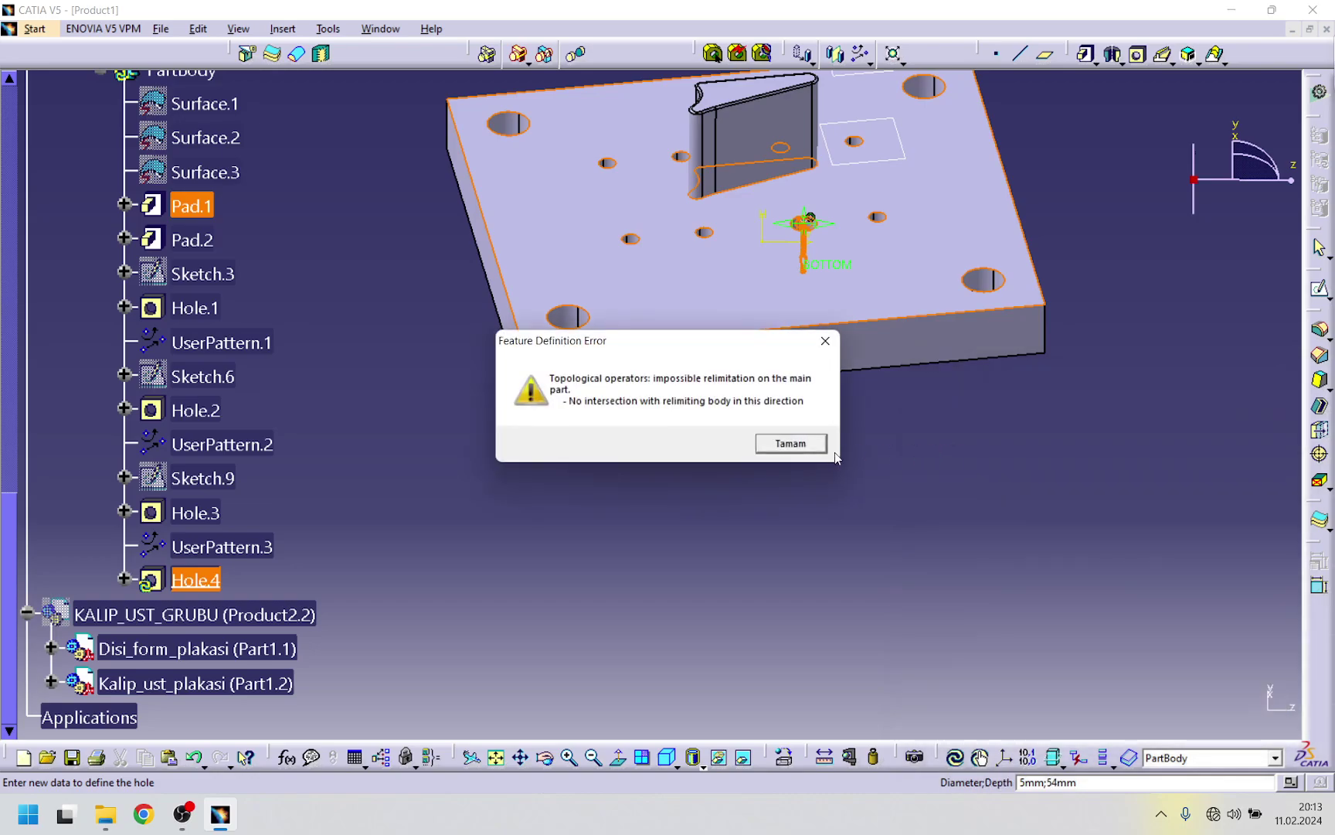
left_click(793, 446)
left_click(1190, 713)
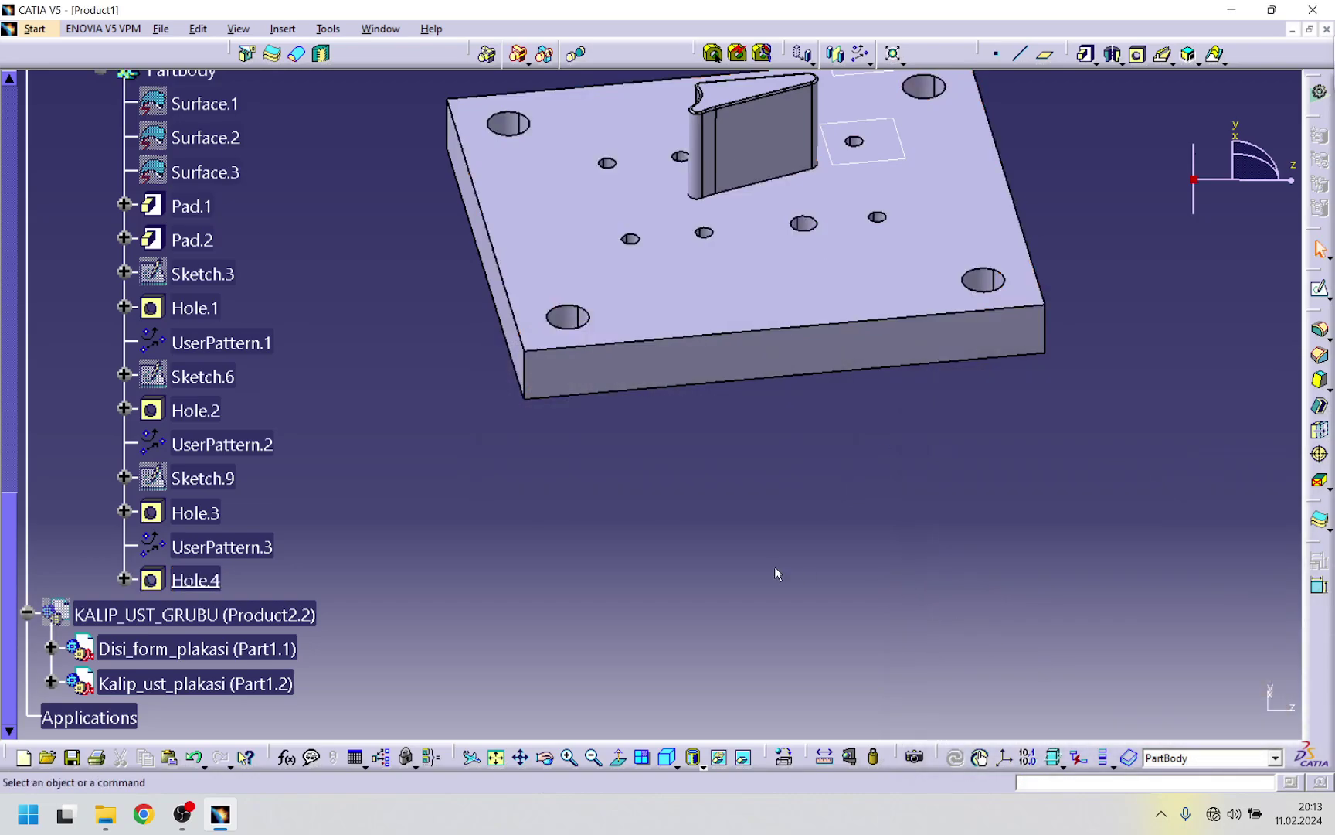
- Delete the pasted Hole.4 together with its aggregated elements
right_click(195, 580)
left_click(254, 472)
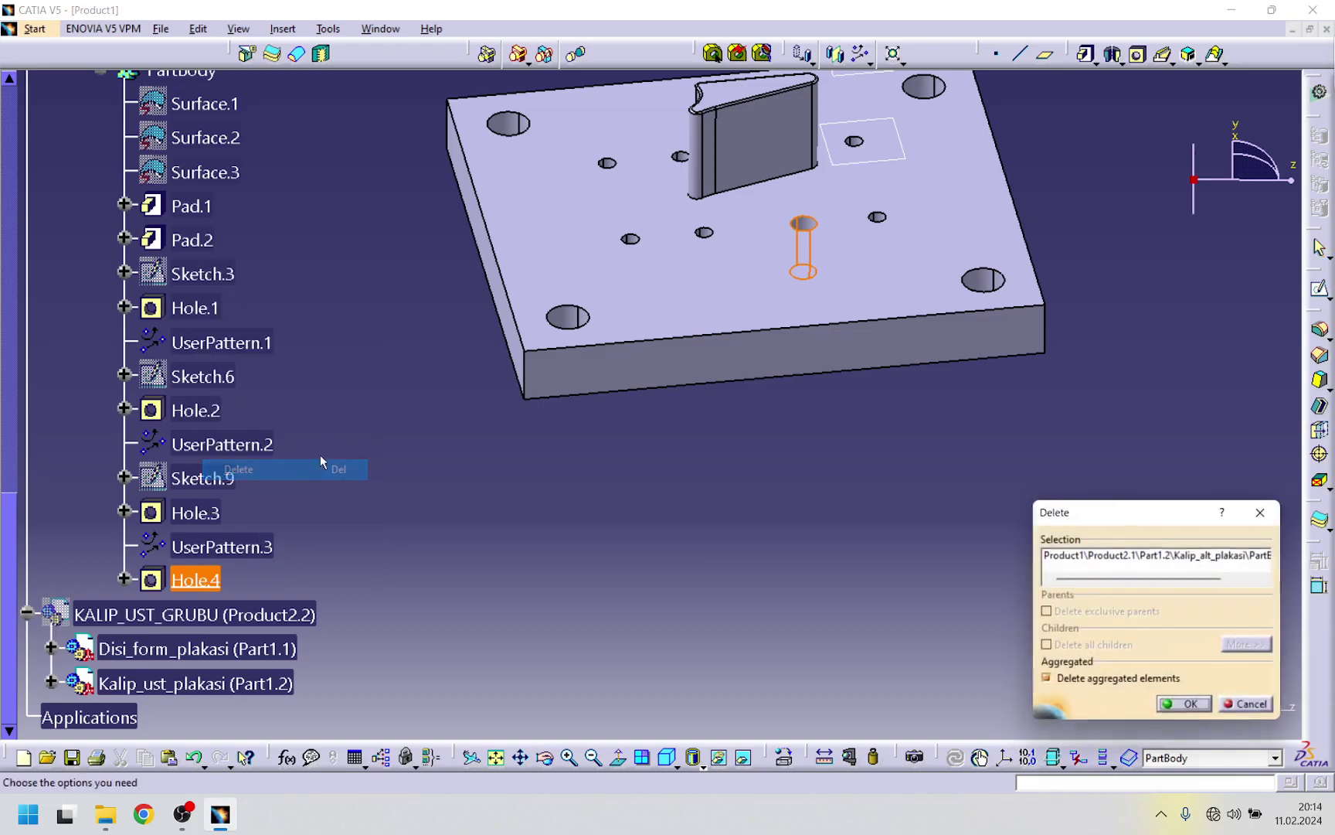
left_click(1187, 710)
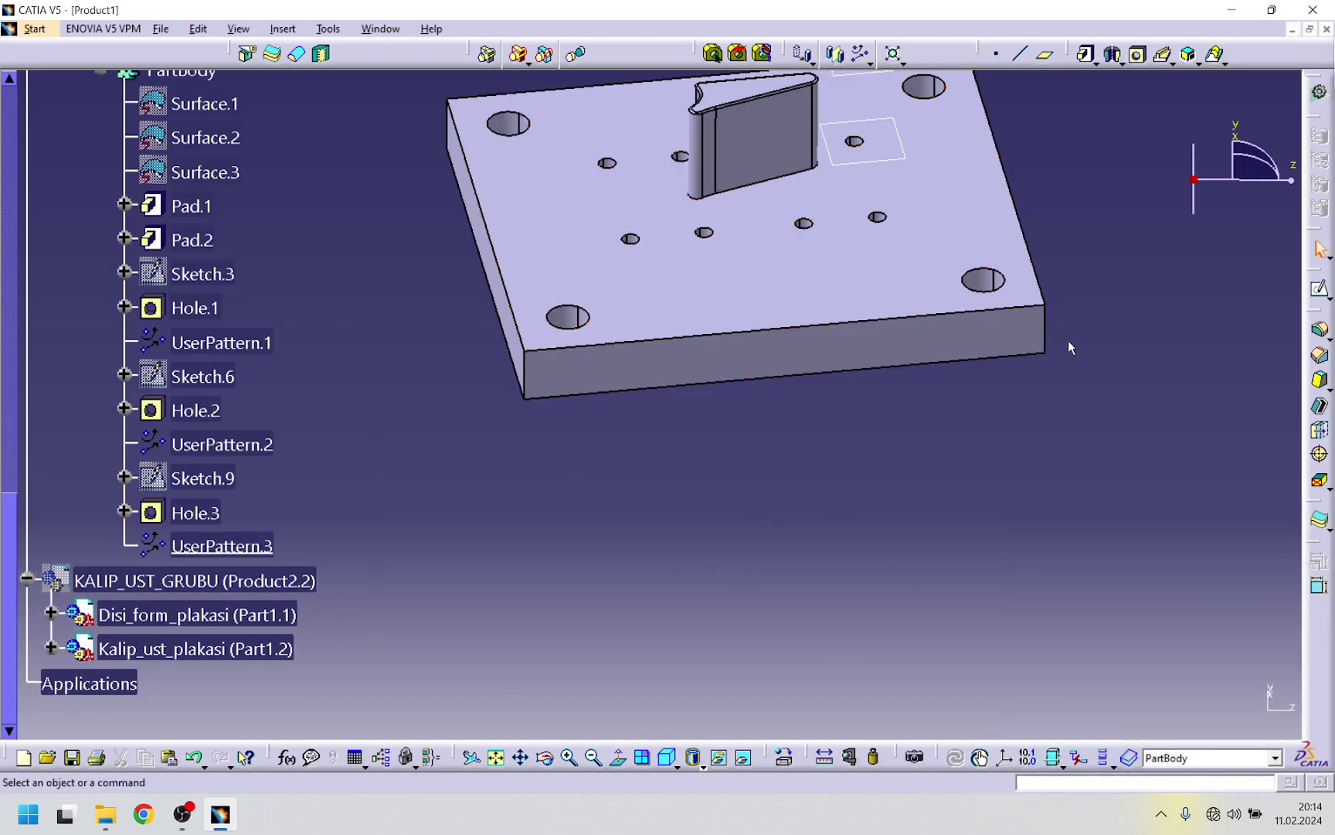
- Start a hole on the upper face of the Kalip_alt_plakasi with the Simple type and Blind extension
left_click(1138, 54)
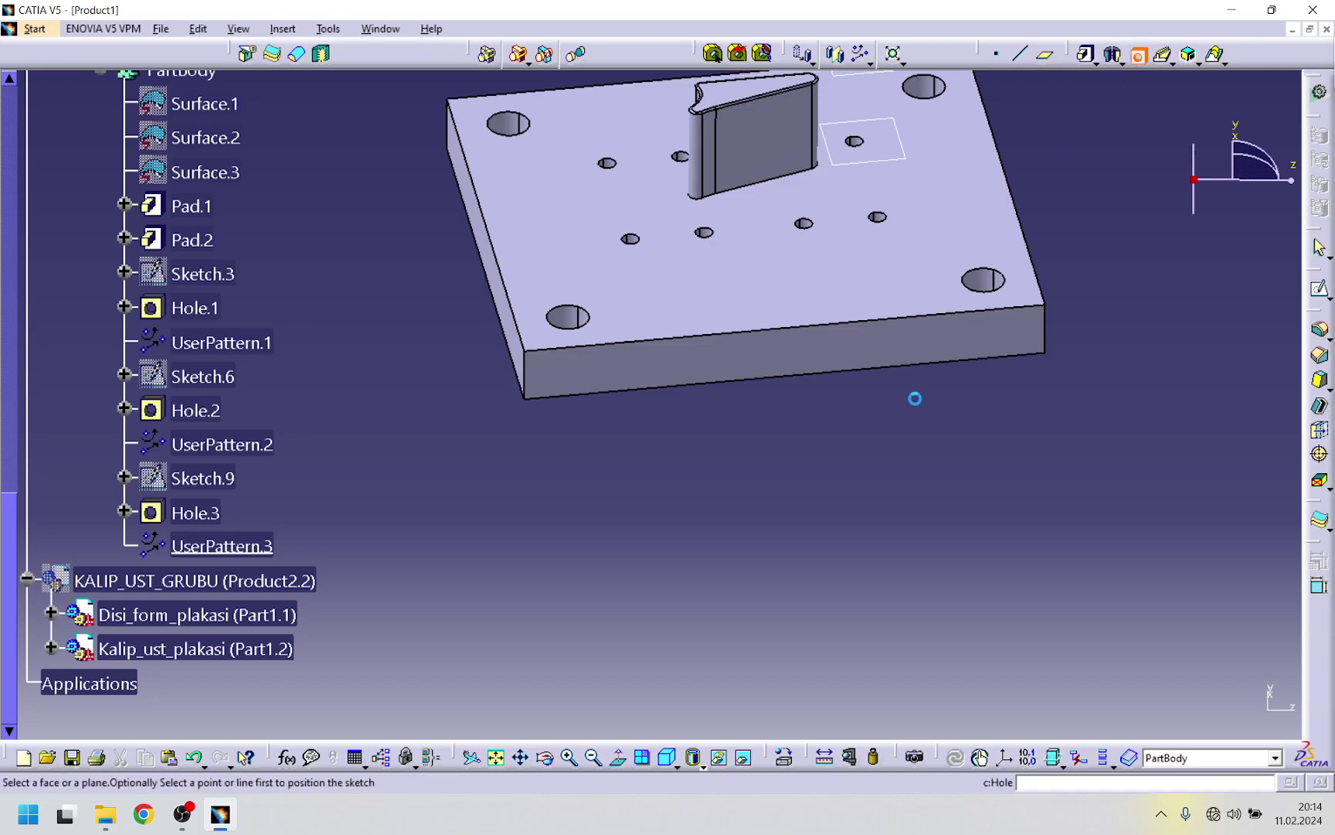
left_click(824, 272)
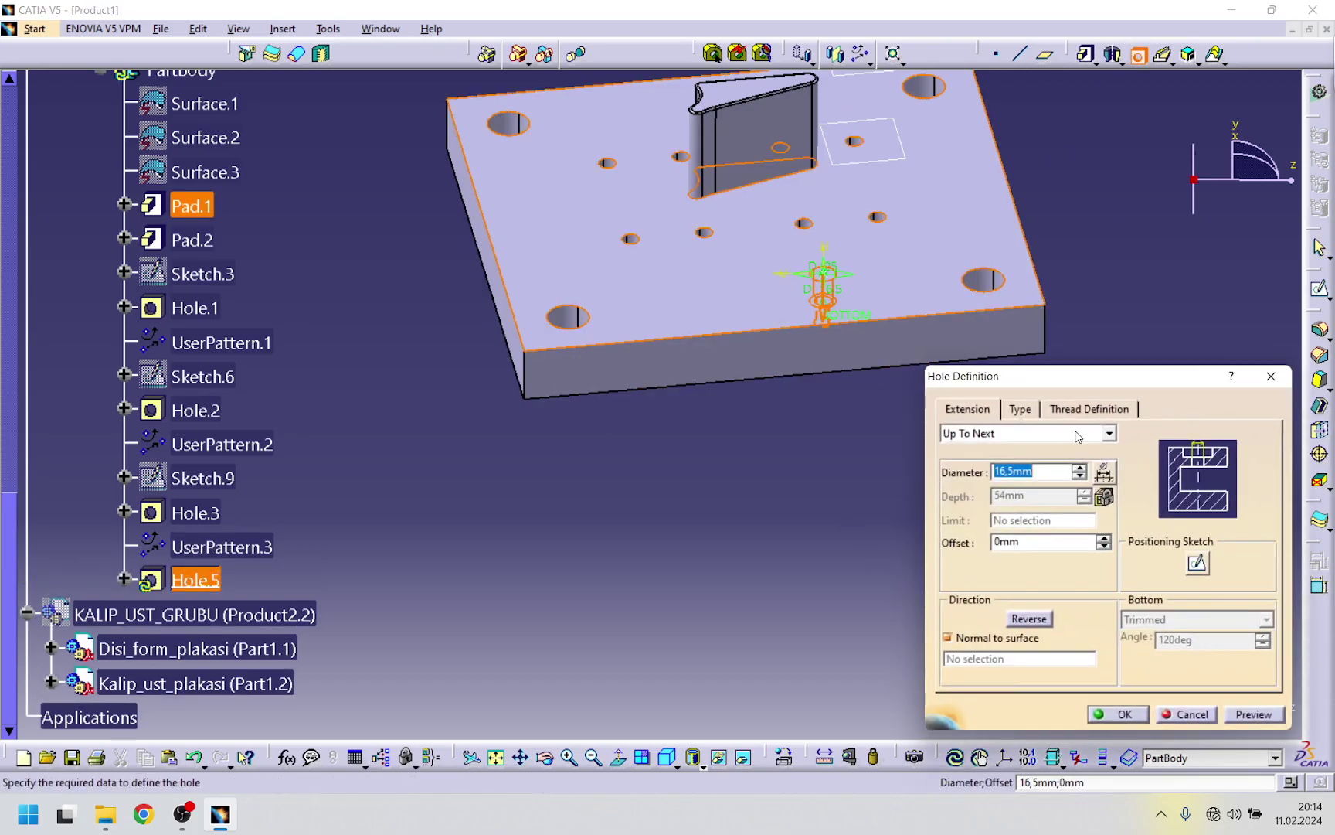
left_click(1014, 410)
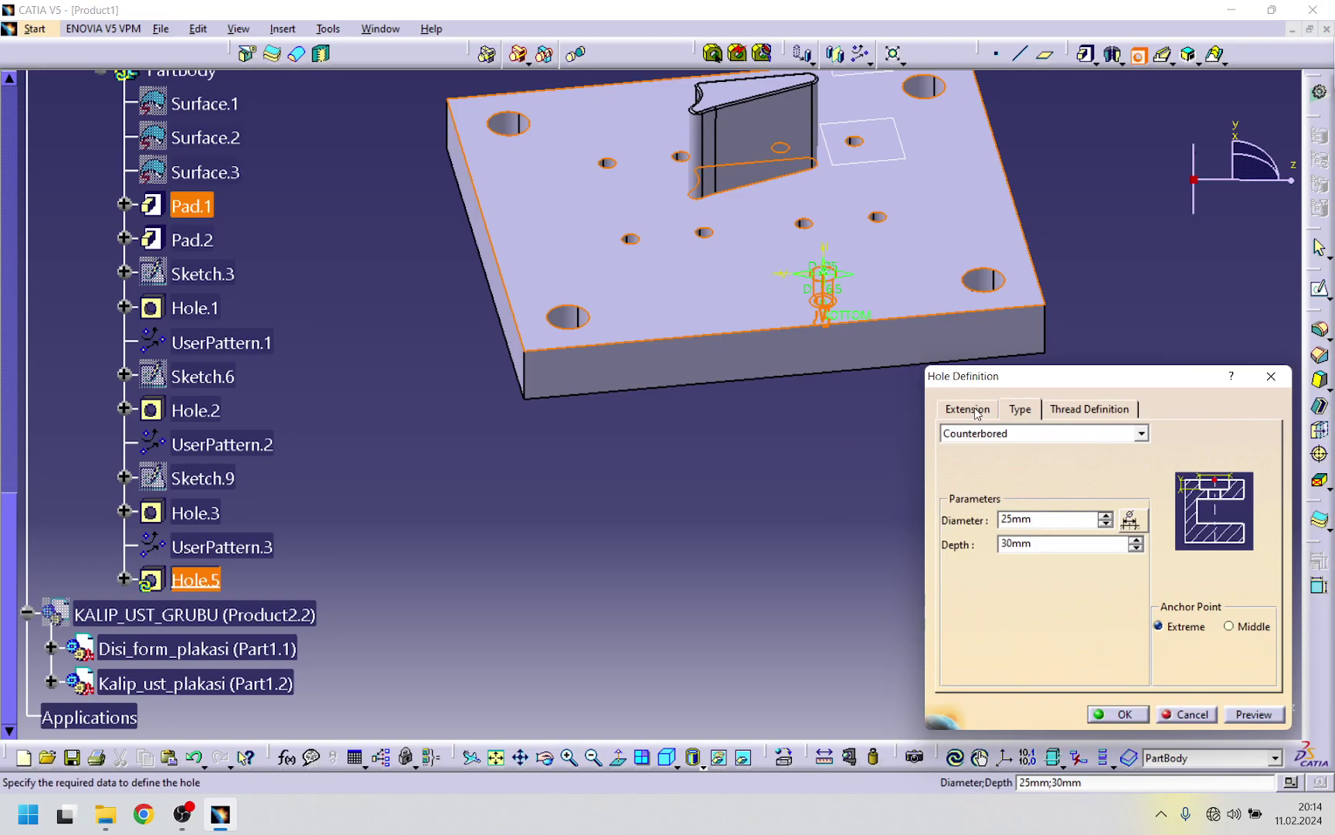
left_click(1140, 434)
left_click(966, 448)
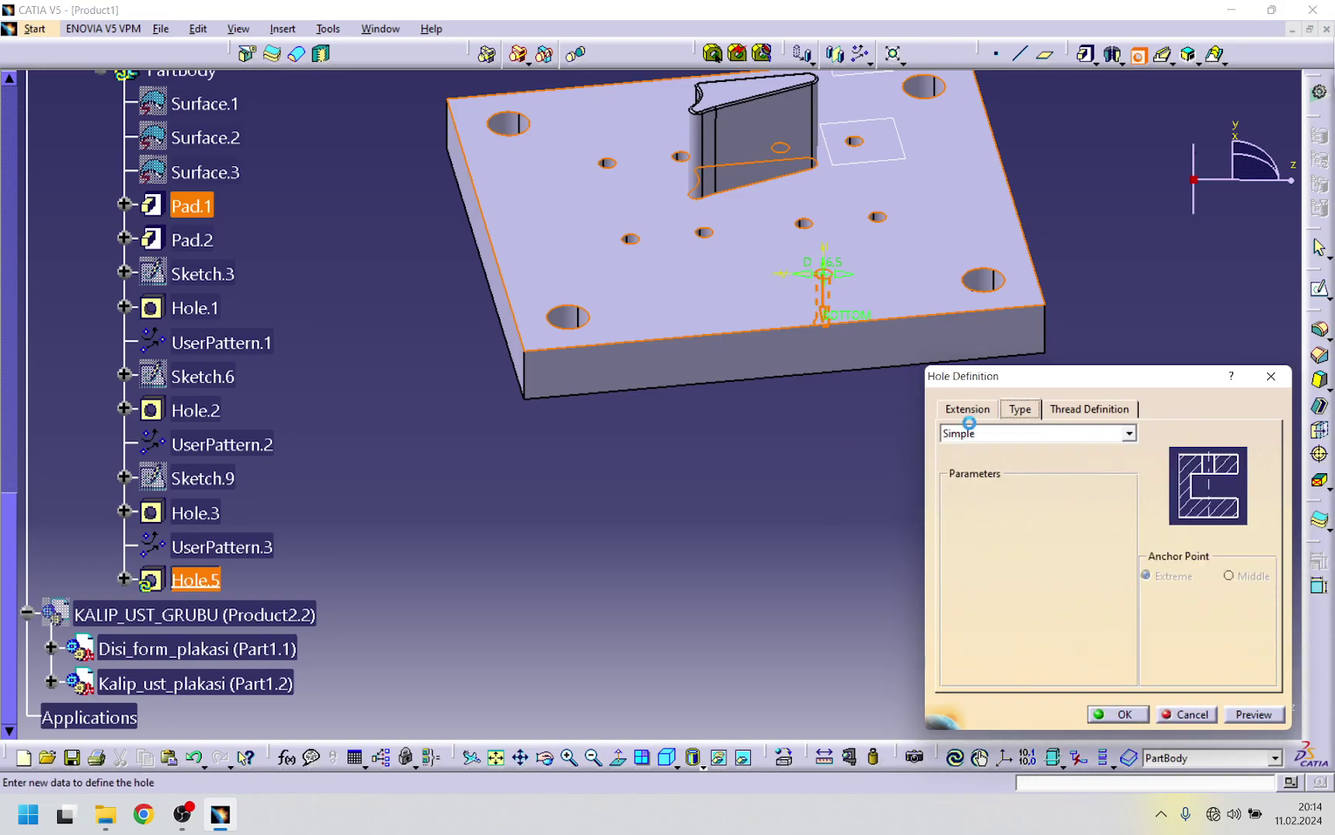
left_click(979, 409)
left_click(1051, 438)
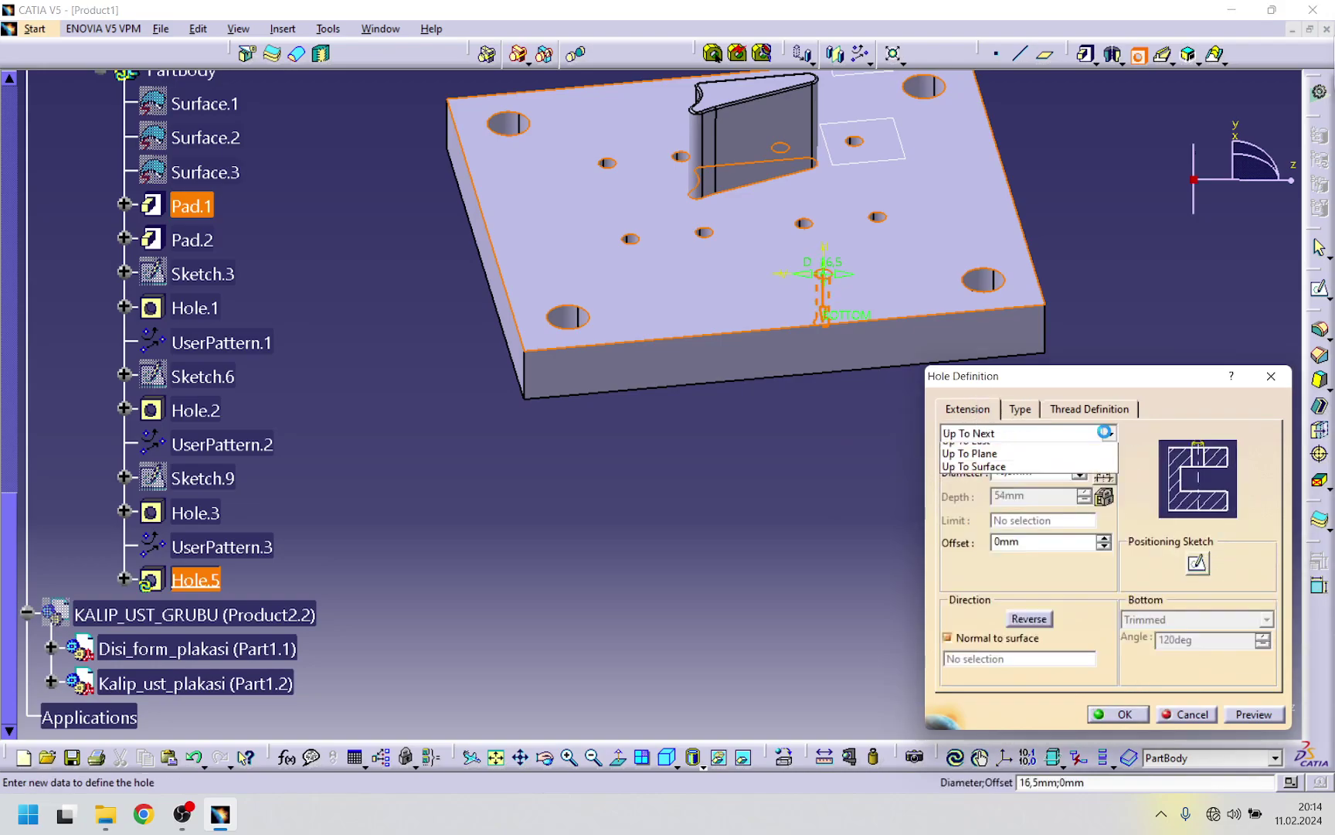
left_click(979, 451)
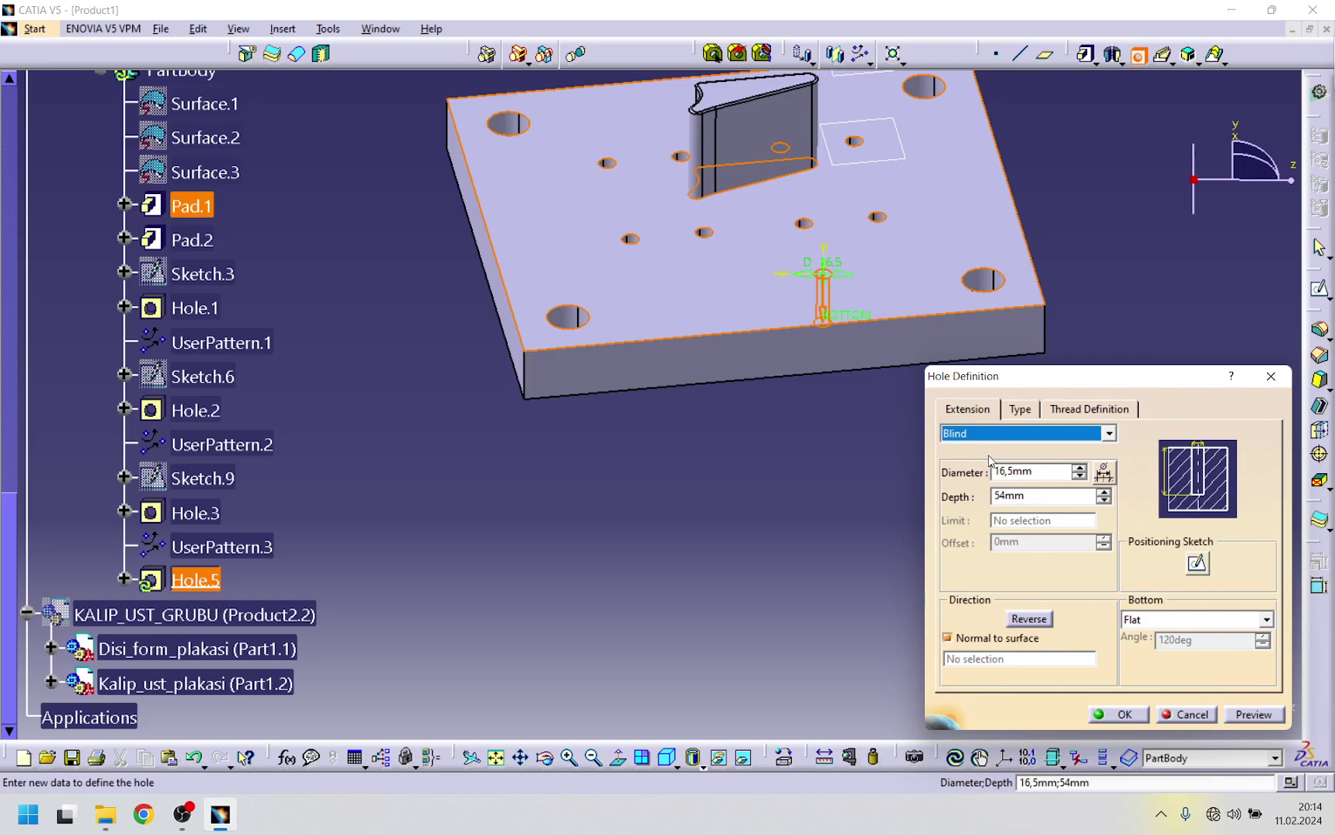
- Set the new hole's diameter to 34 mm and its depth to 5 mm
double_click(1055, 501)
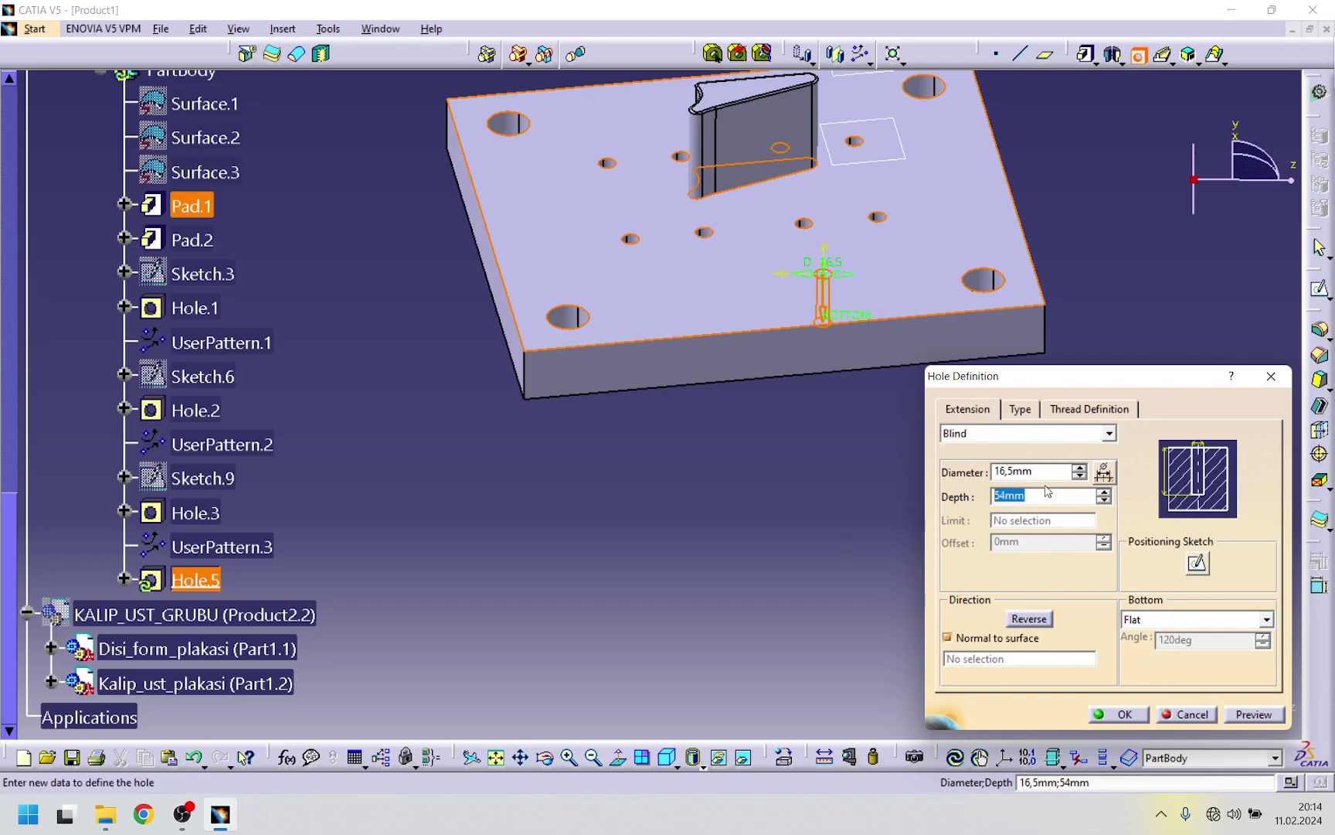
key("shift+Tab")
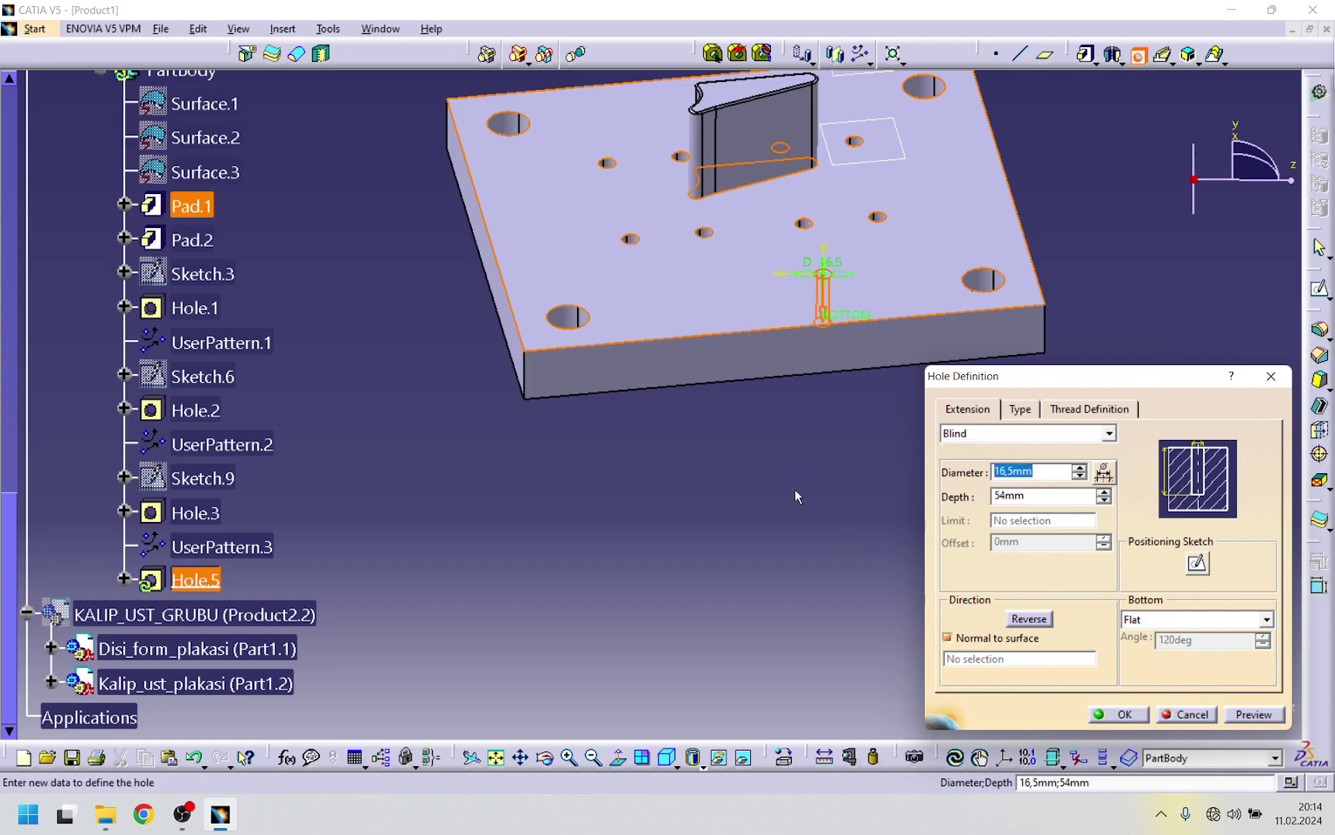
left_click(1052, 495)
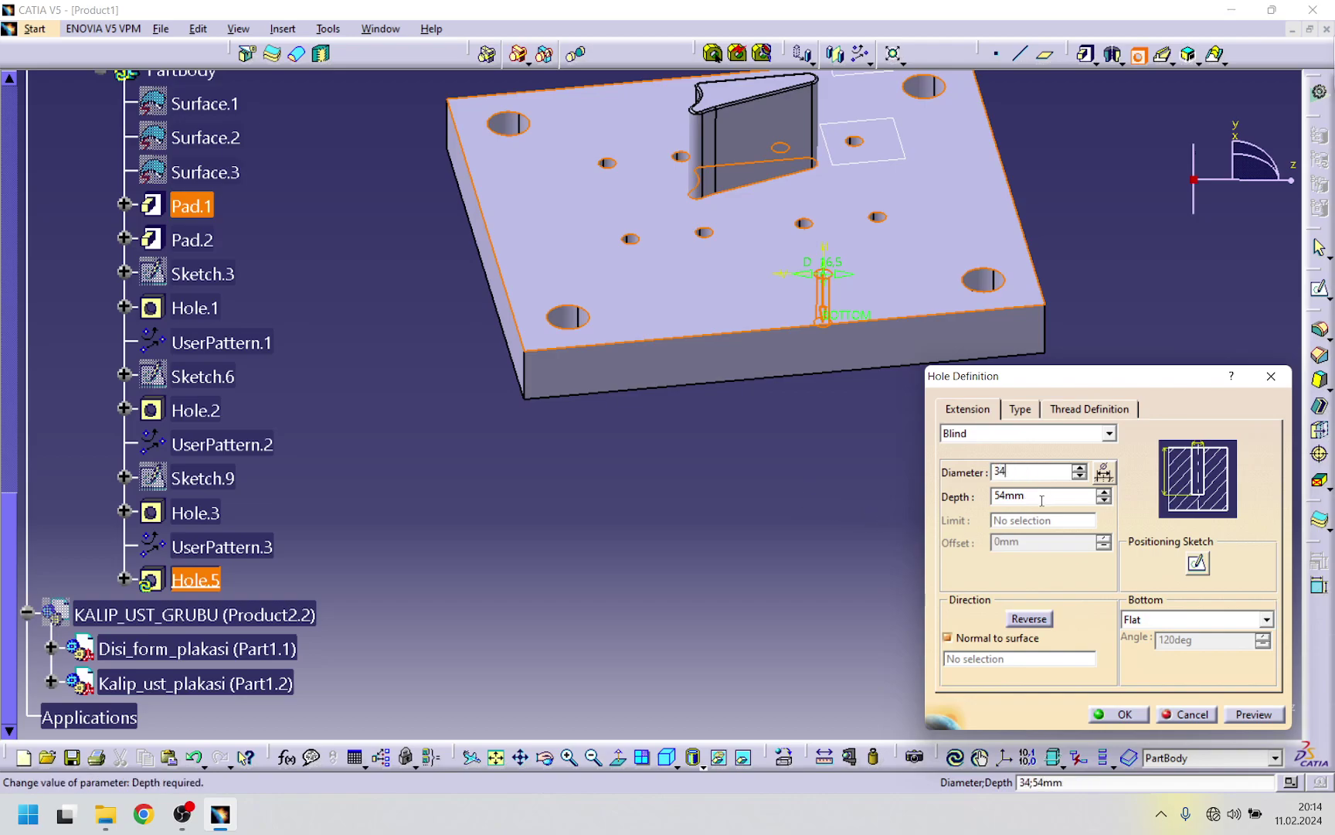
key("Tab")
type("5")
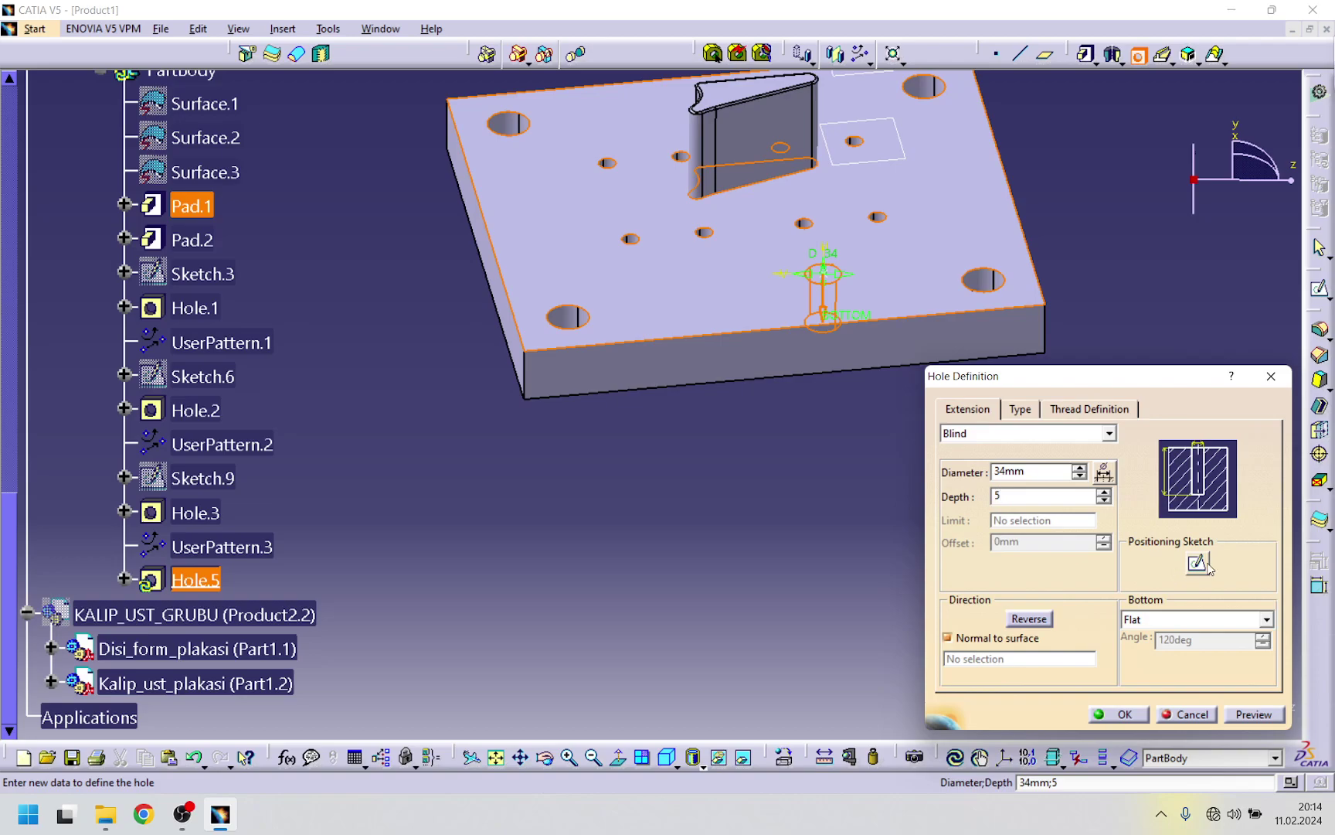
key("Return")
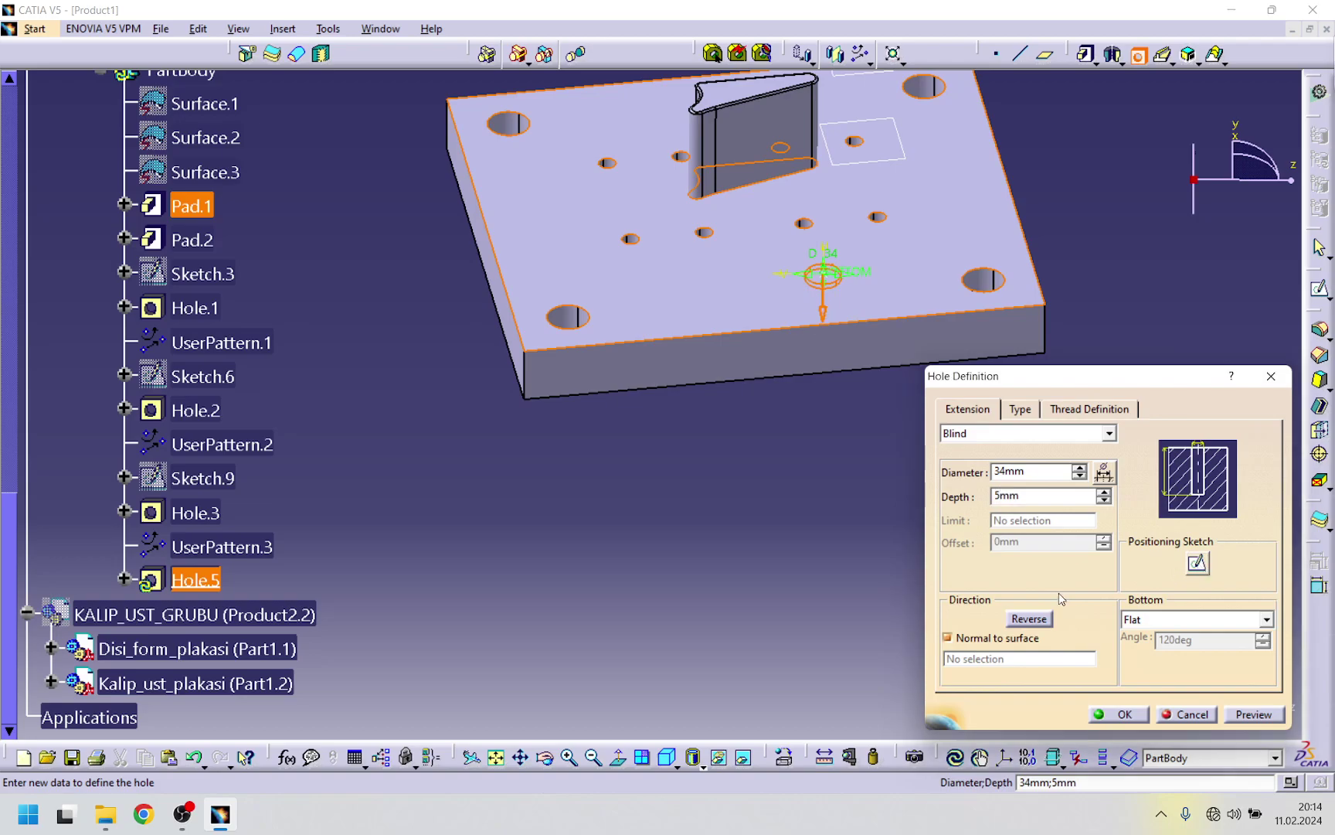
- Open the new hole's positioning sketch and show Sketch.9 as the reference for the spring hole positions
left_click(1197, 563)
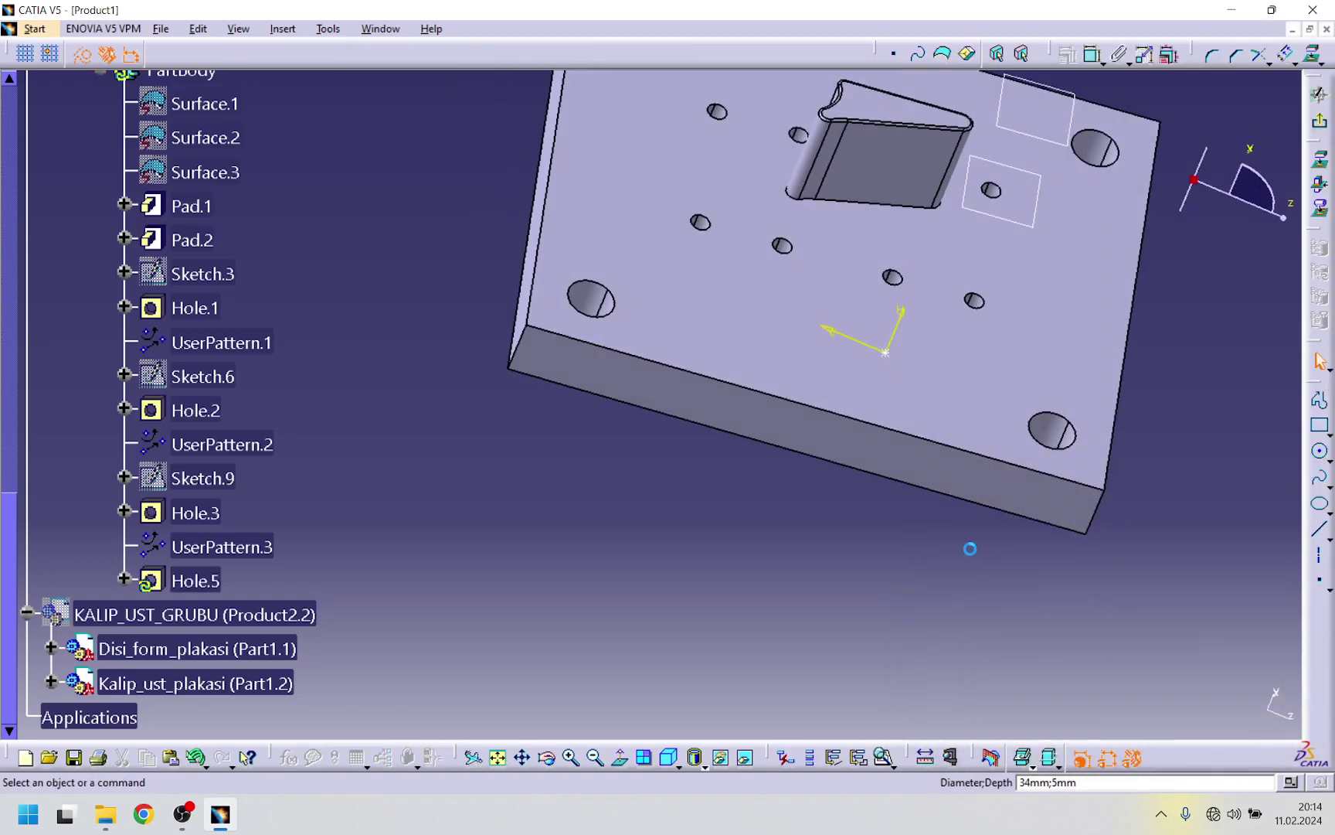
right_click(204, 374)
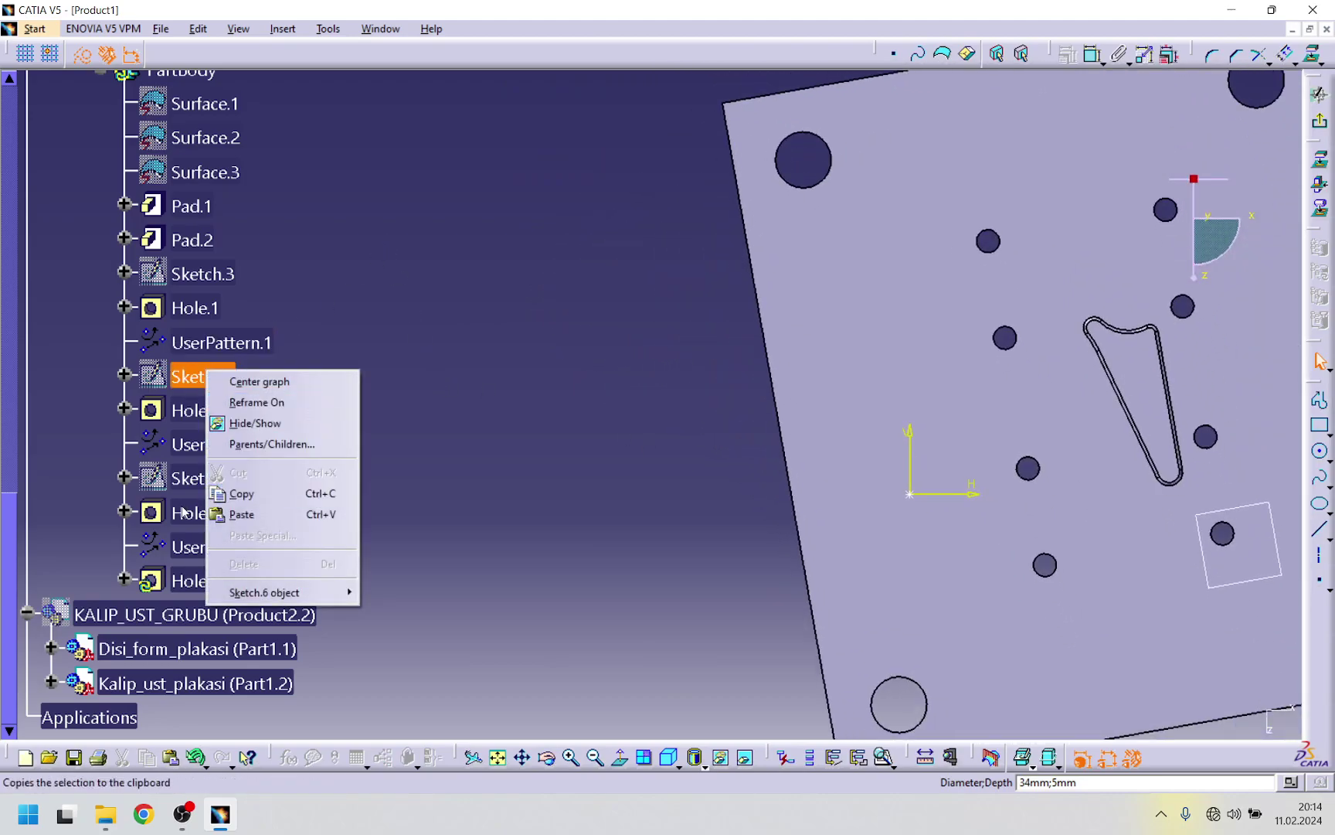
right_click(232, 480)
left_click(282, 529)
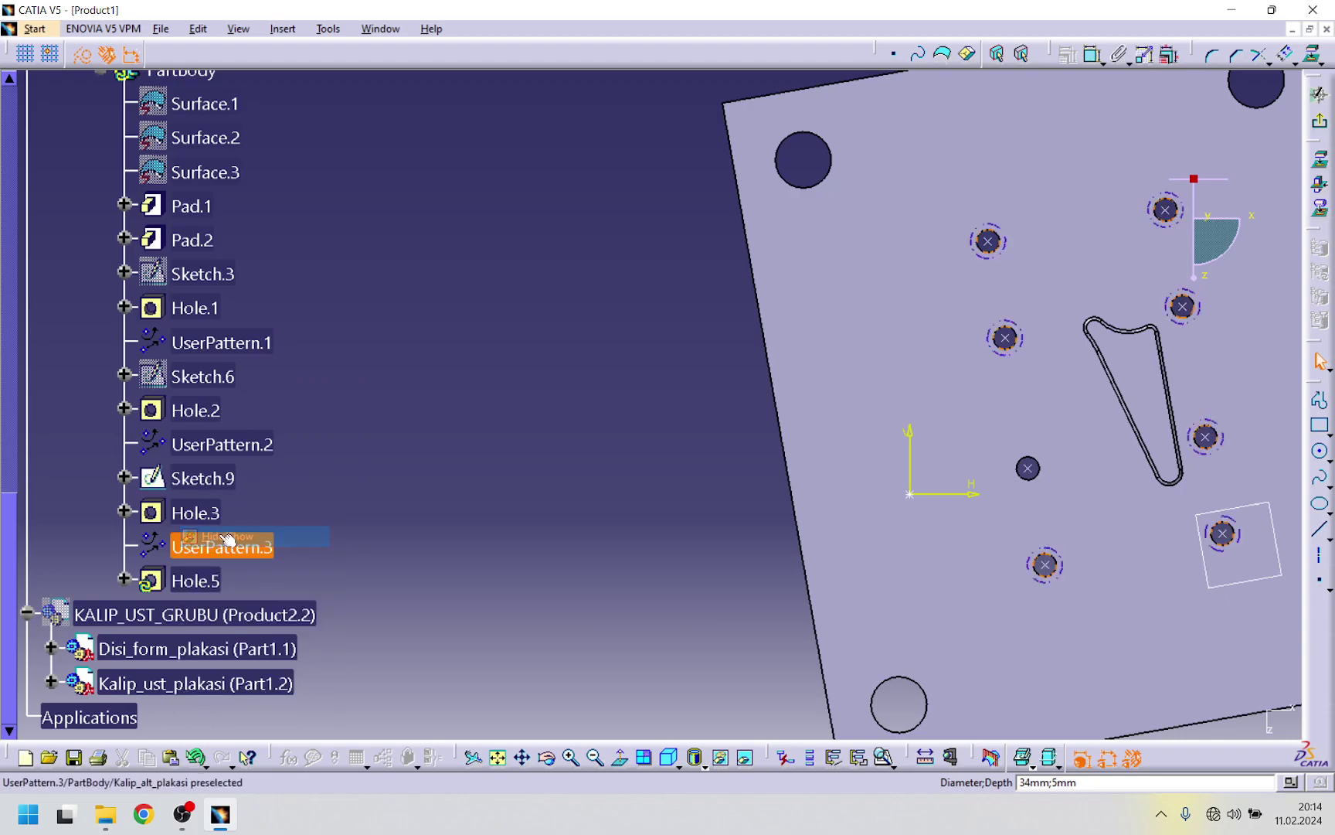
middle_click_drag(495, 442, 426, 408)
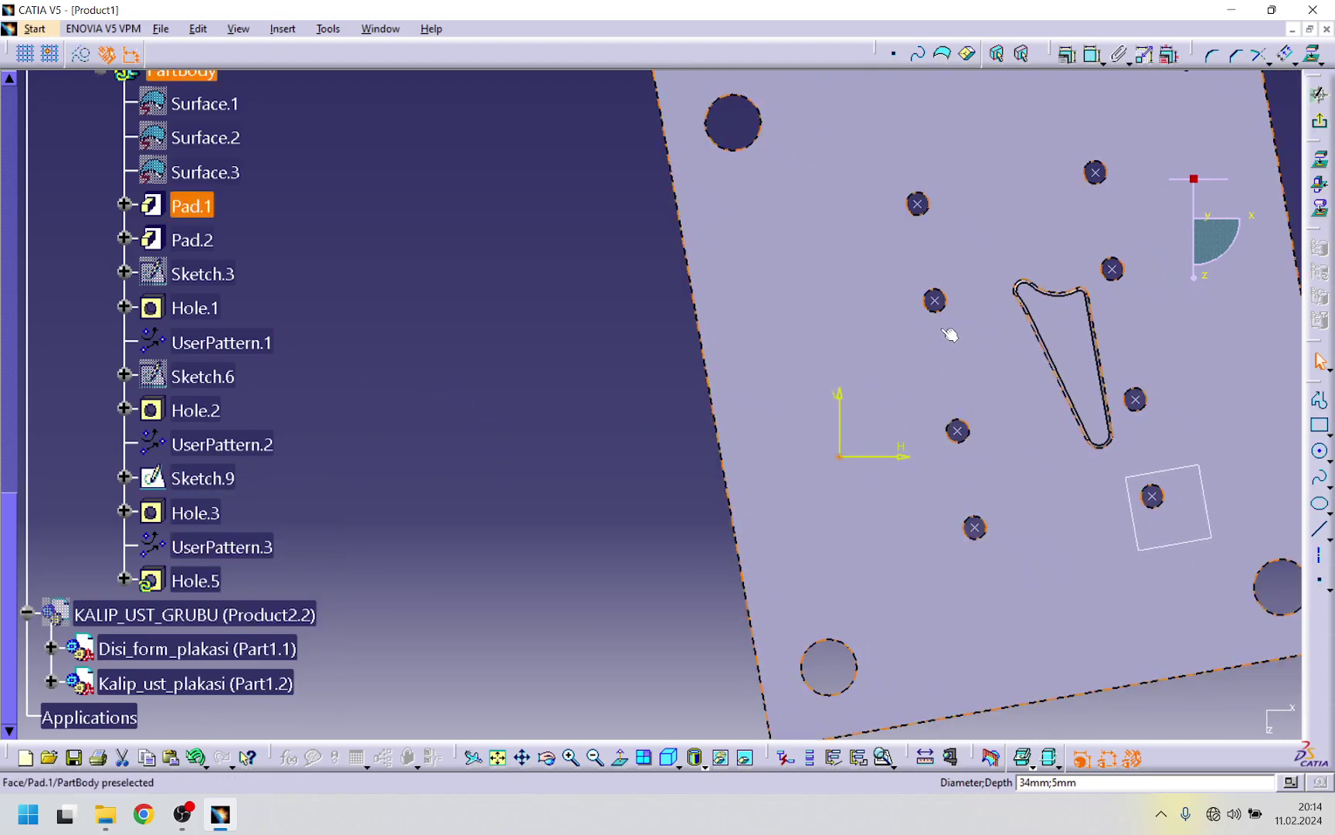
- Make the hole centre coincident with a spring hole point of Sketch.9, leave the sketch and create the hole
left_click(935, 301)
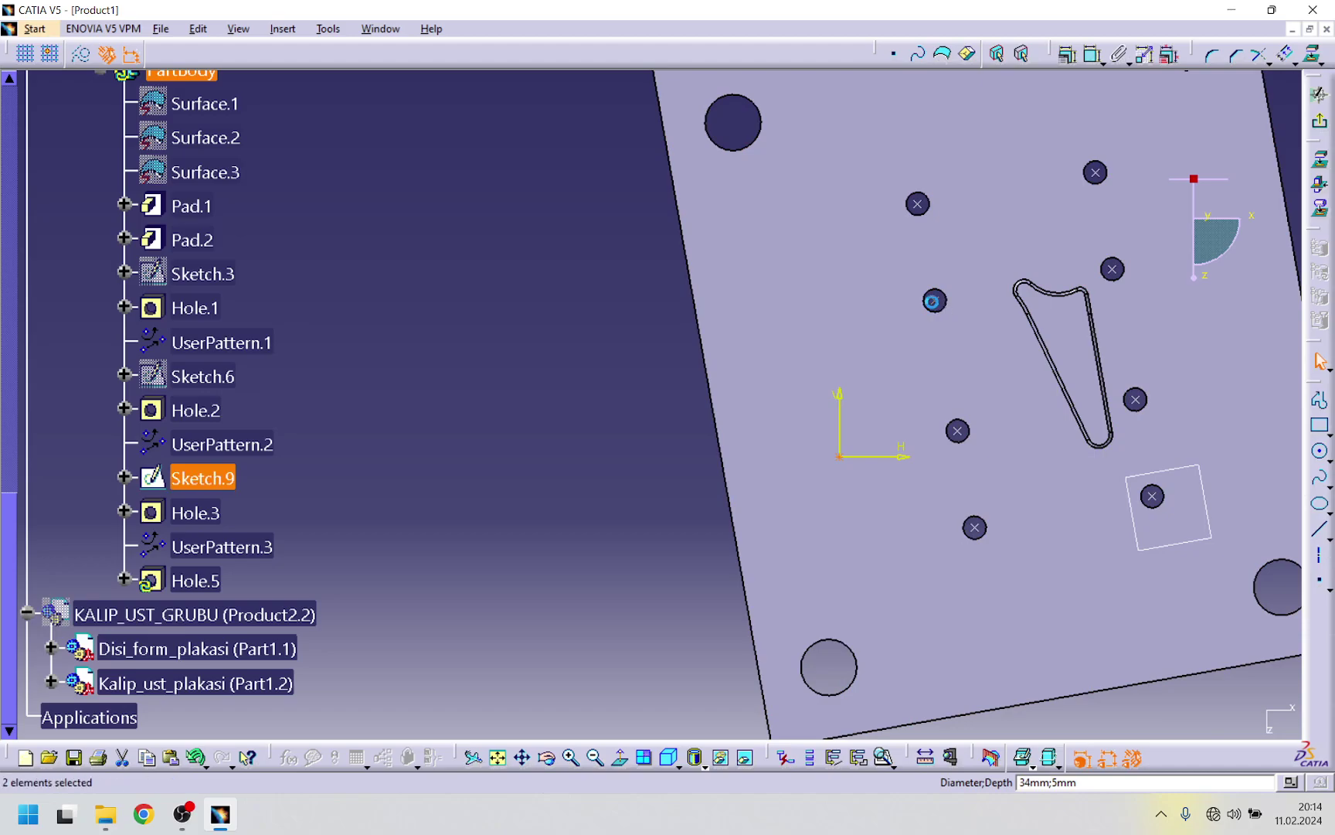
left_click(1067, 54)
left_click(1207, 546)
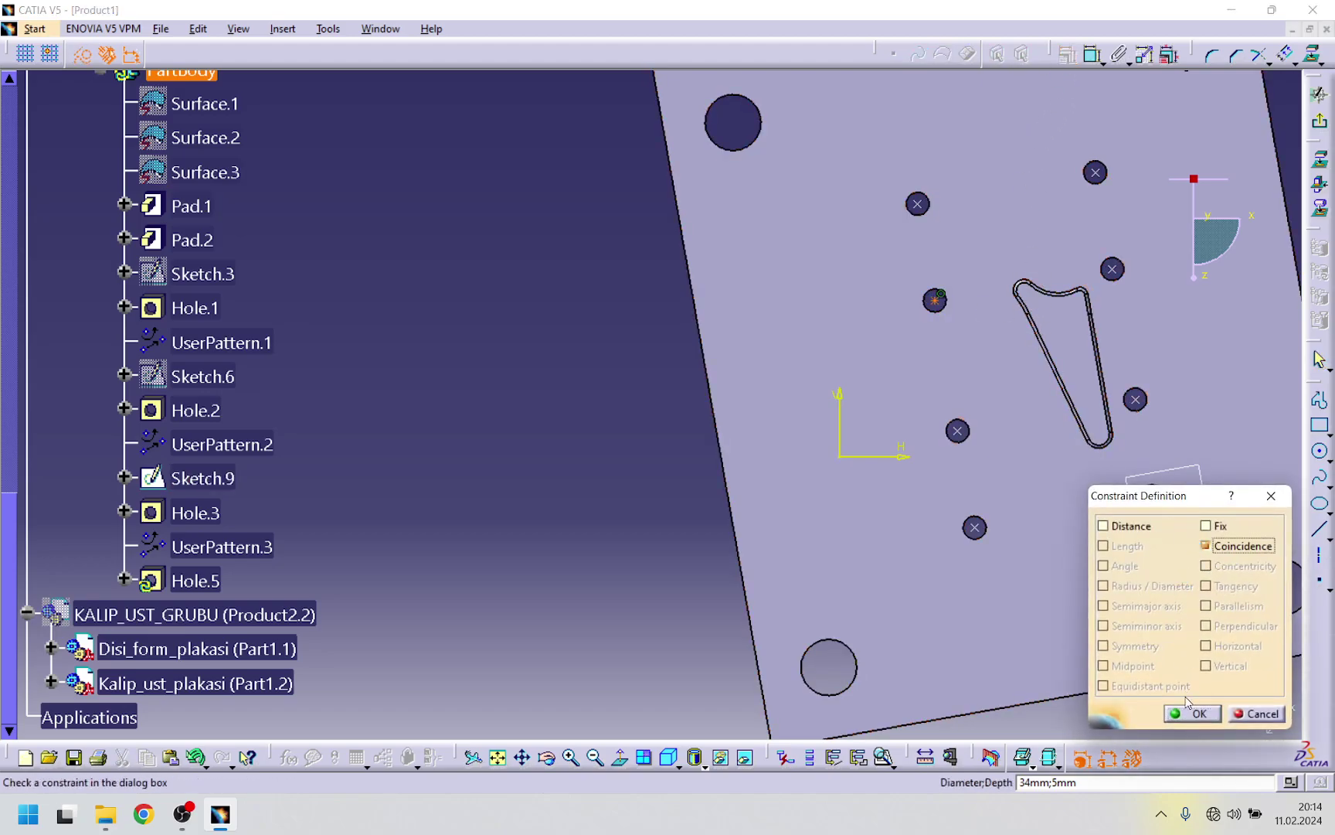
left_click(1192, 712)
mouse_move(575, 500)
middle_mouse_down()
mouse_move(607, 490)
mouse_move(574, 438)
mouse_move(510, 494)
middle_mouse_up()
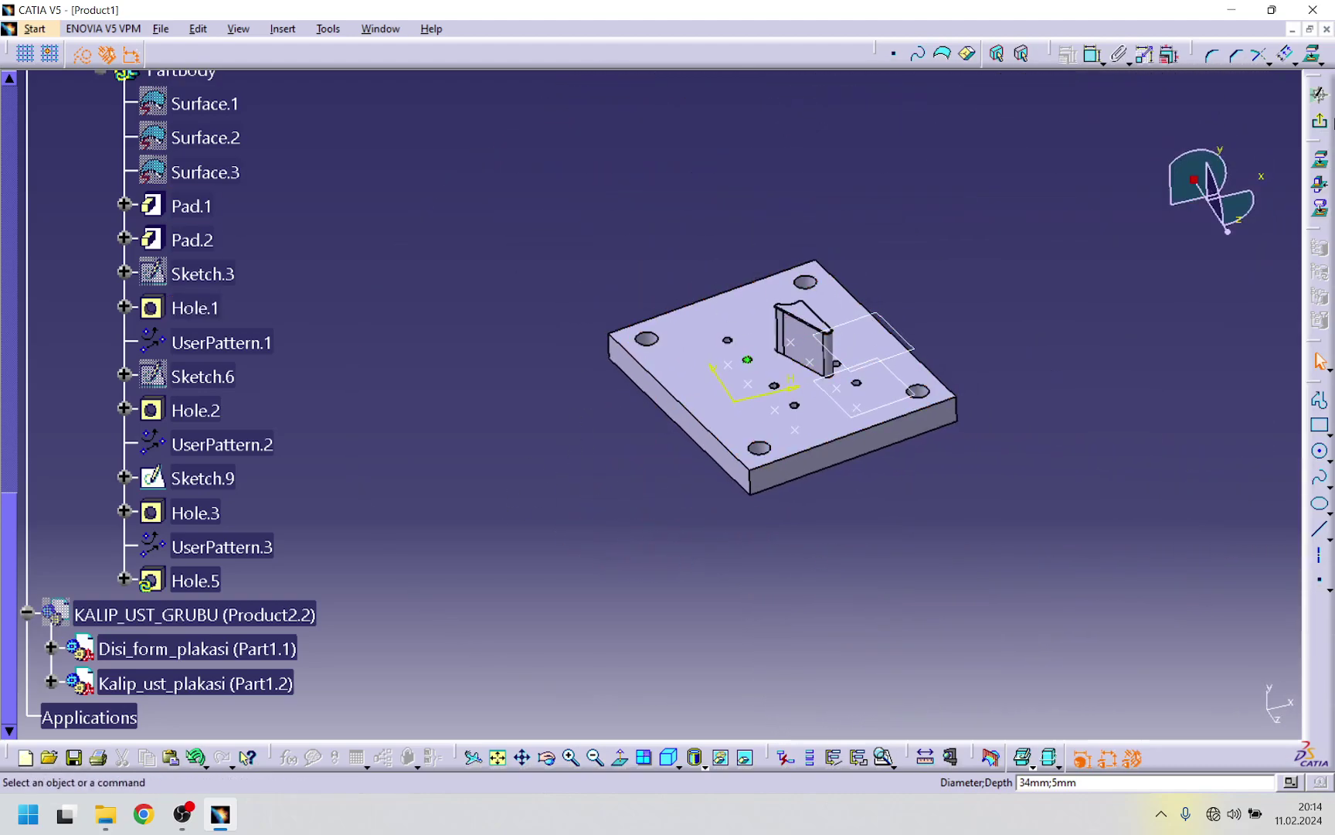
left_click(1318, 121)
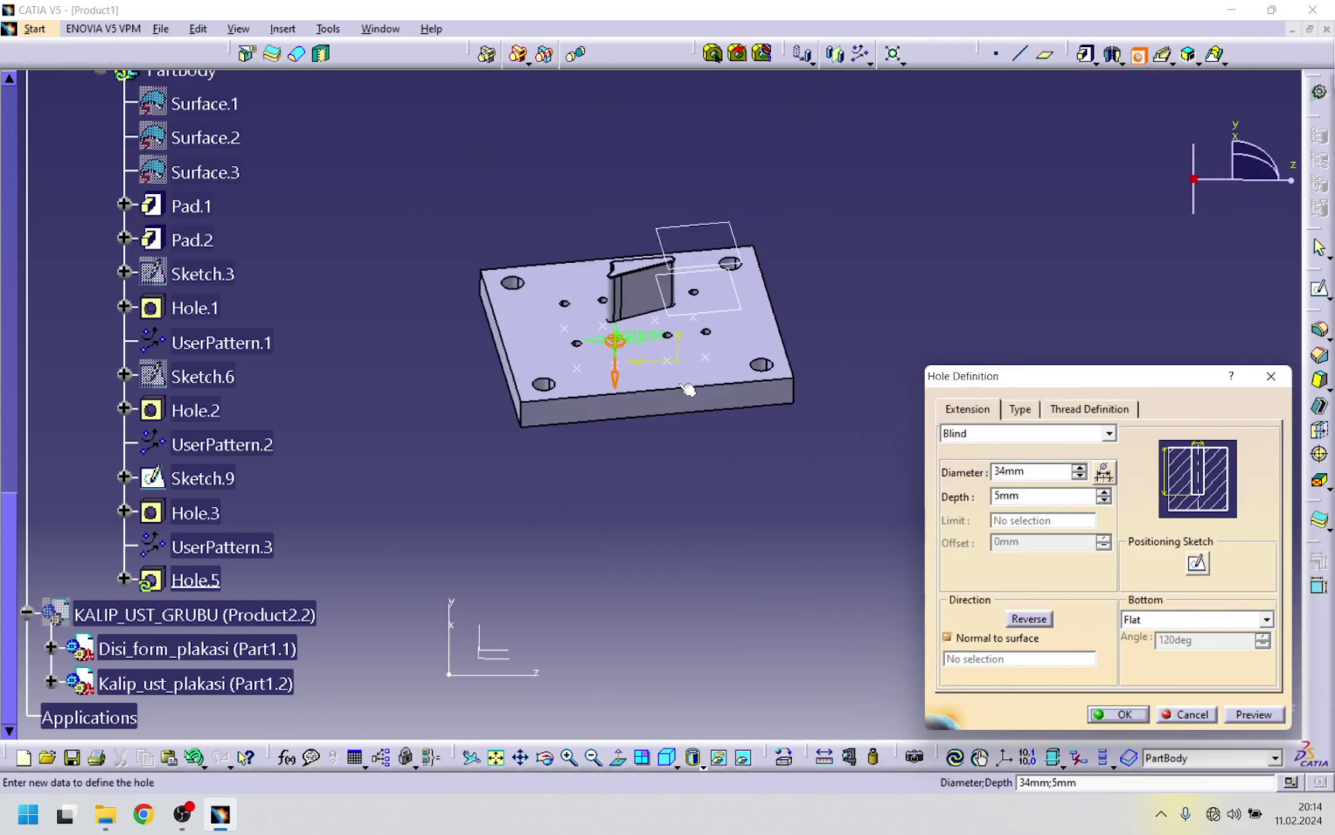
middle_click_drag(664, 518, 624, 481, "ctrl")
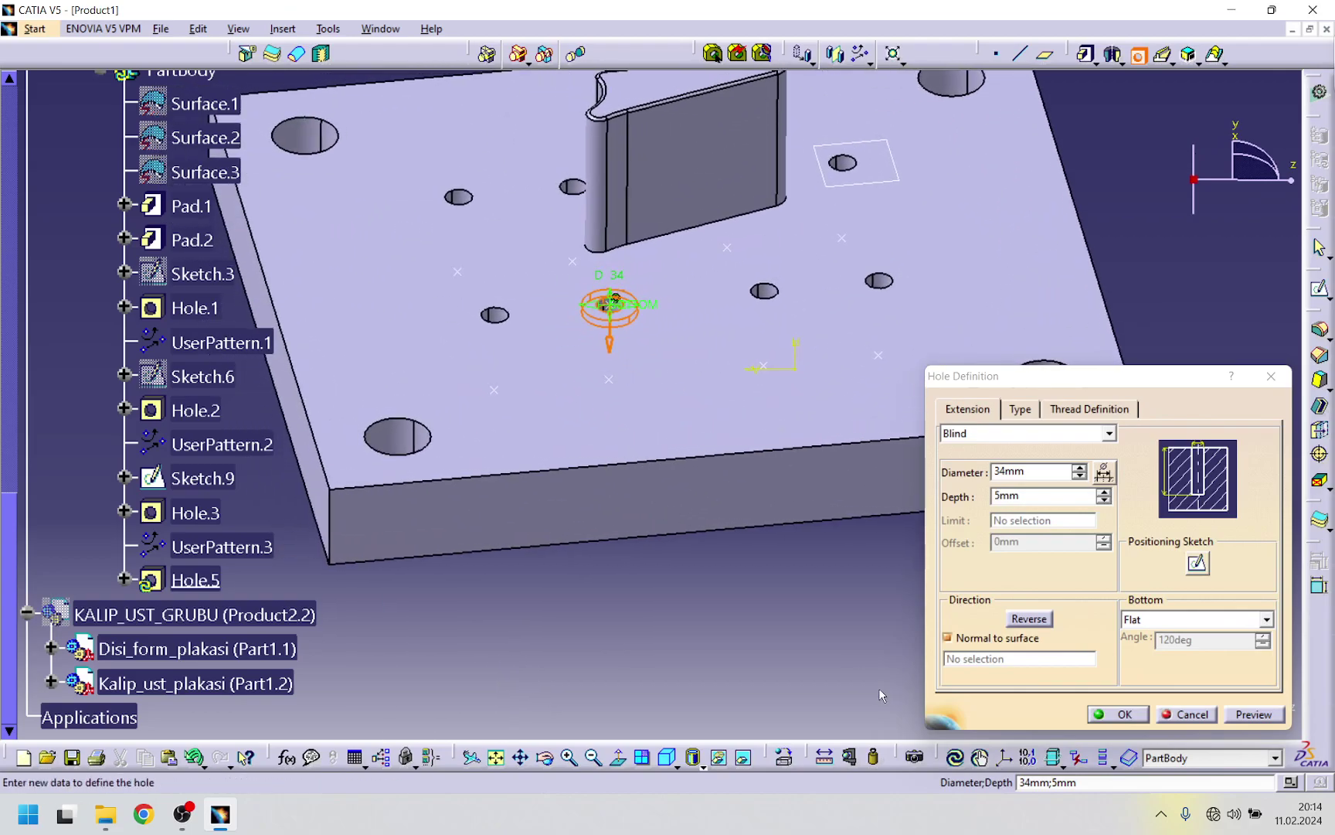
left_click(1115, 716)
- Repeat the 34 mm recess at all points of Sketch.9 with a user pattern
middle_click_drag(650, 391, 983, 524)
left_click(213, 578)
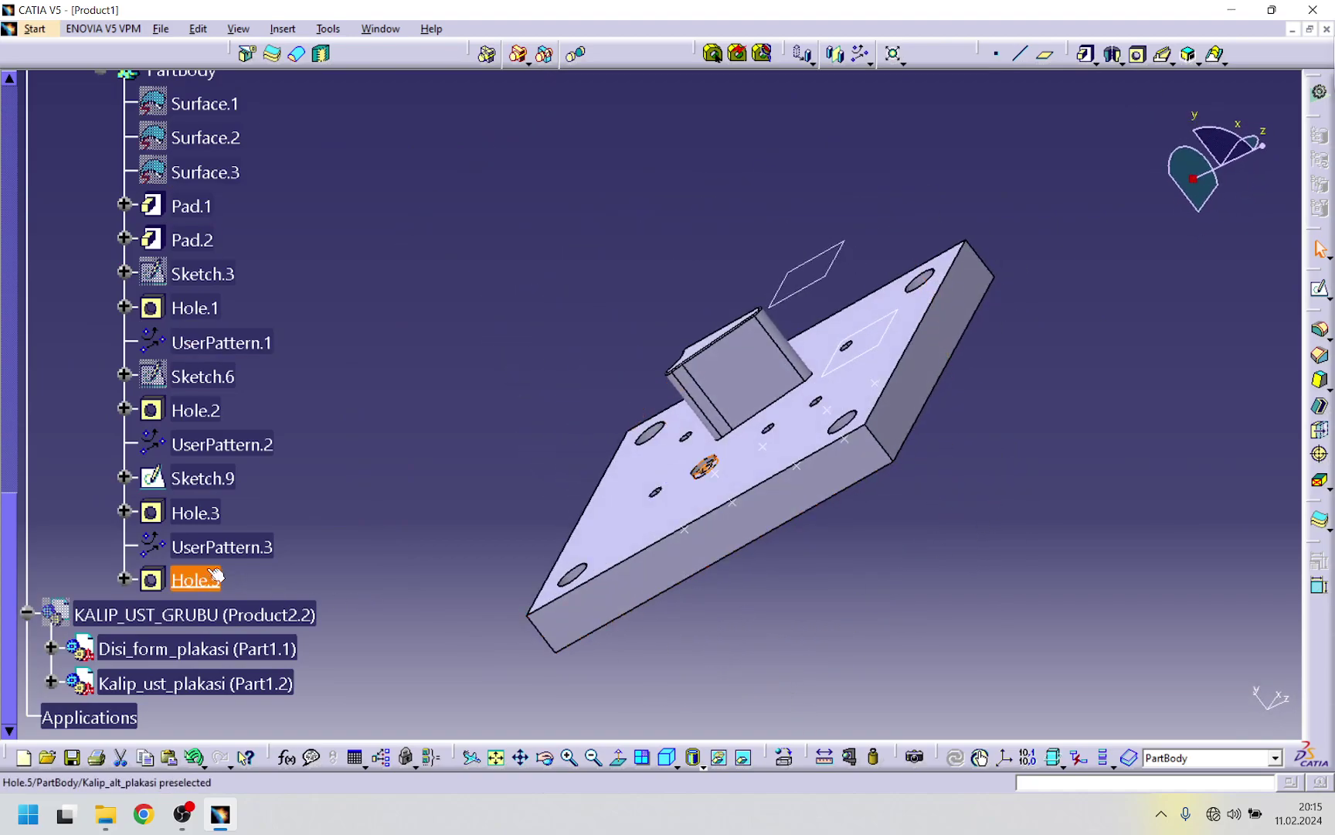
left_click(860, 54)
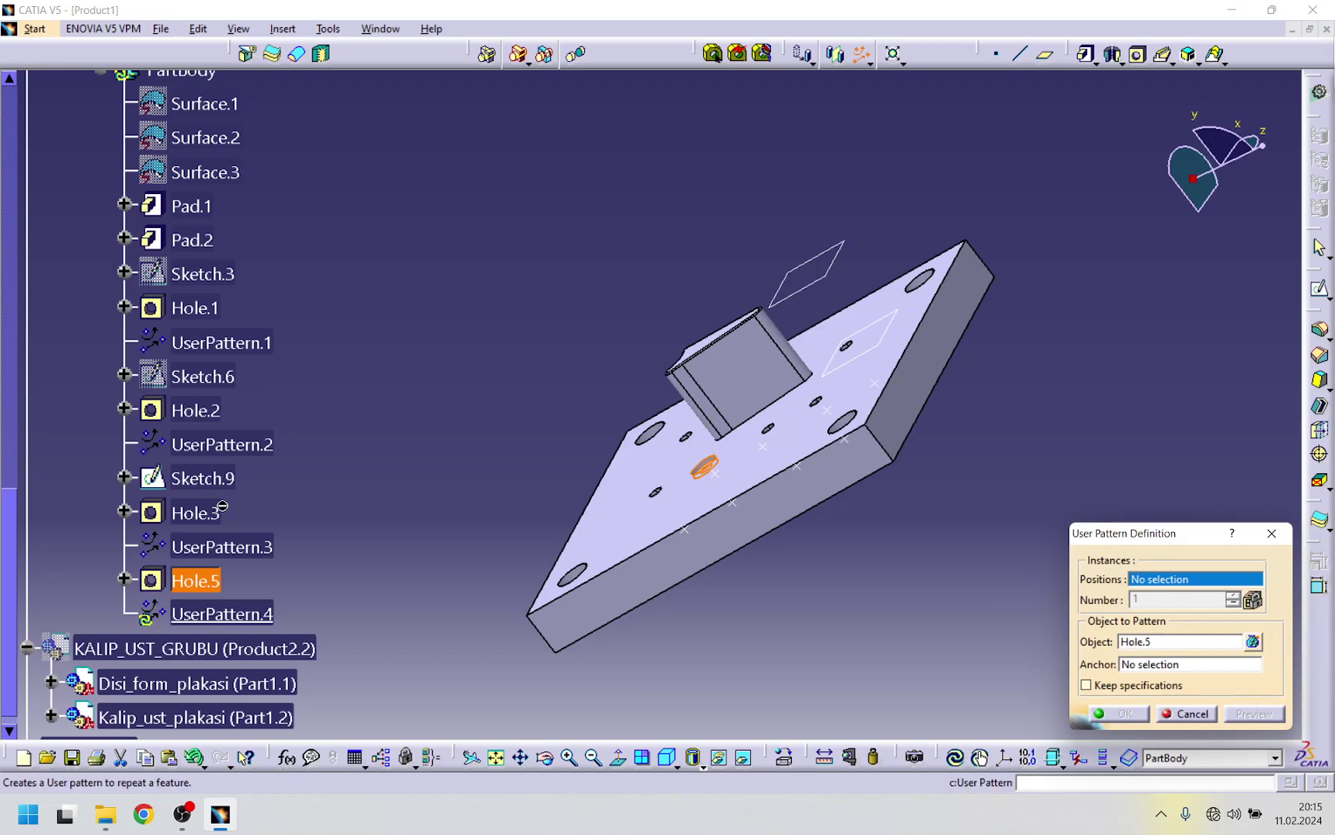
left_click(217, 479)
left_click(1118, 713)
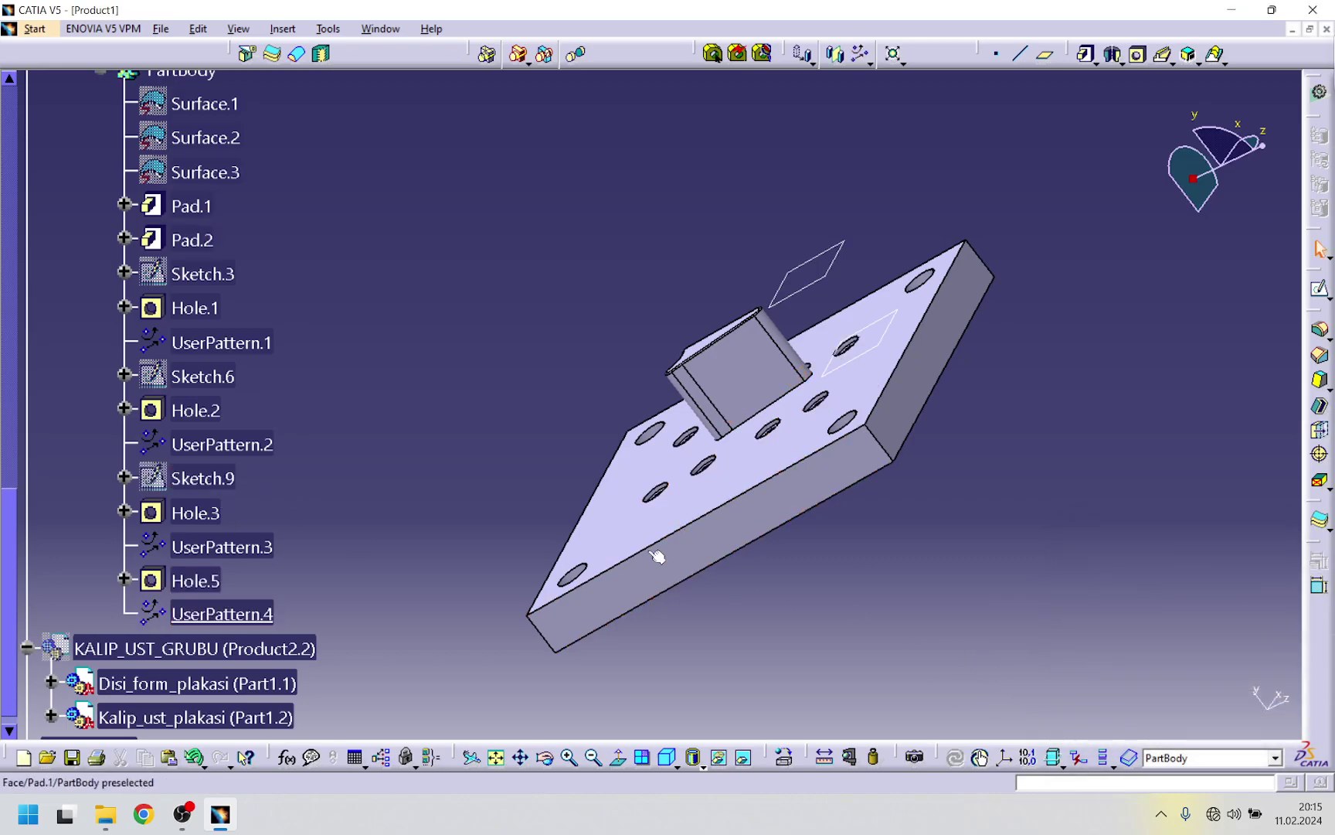
- Collapse the Kalip_alt_plakasi and Baski_&_siyirici_plakasi branches in the tree, and show Baski_&_siyirici_plakasi
middle_click_drag(674, 575, 779, 543)
middle_click(417, 507)
scroll(143, 453, "up", 4)
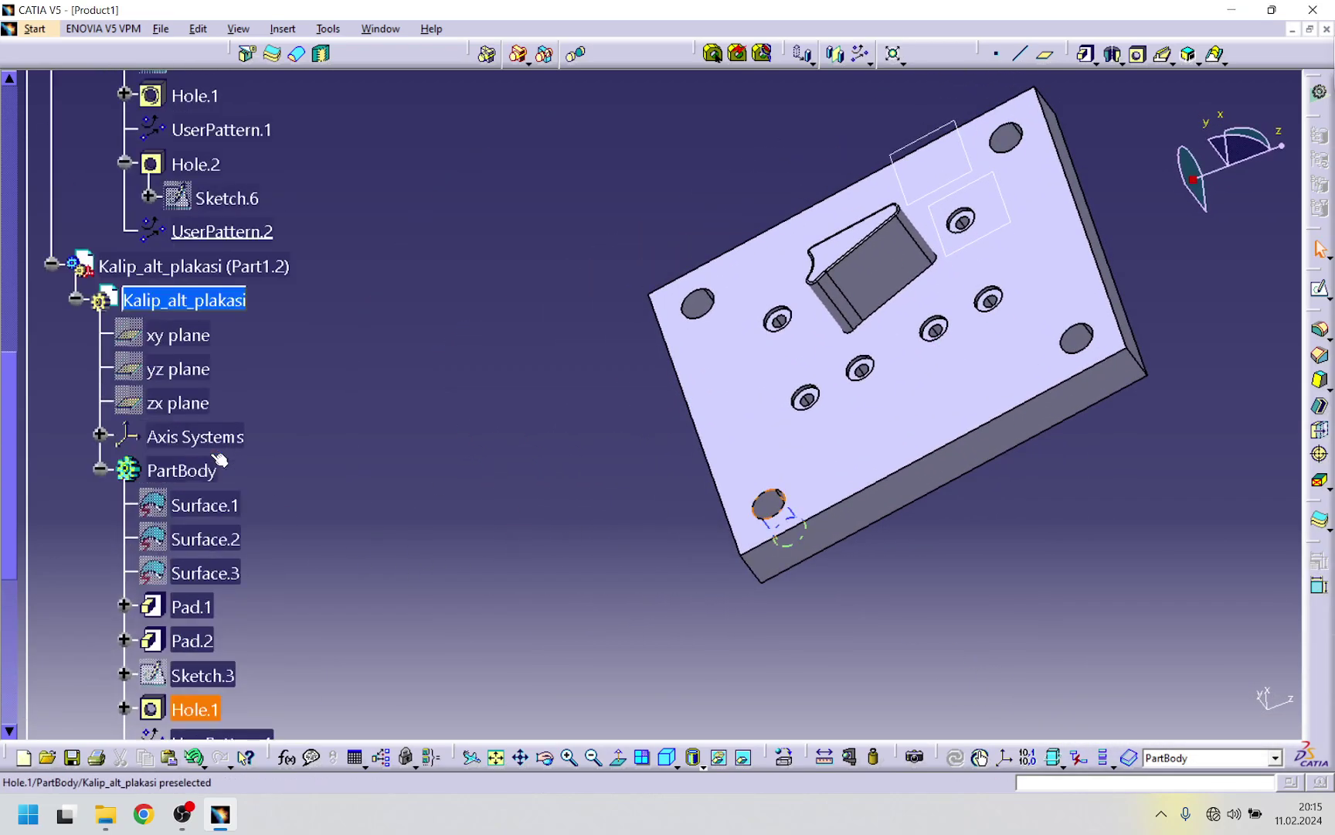
left_click(53, 266)
scroll(166, 433, "up", 10)
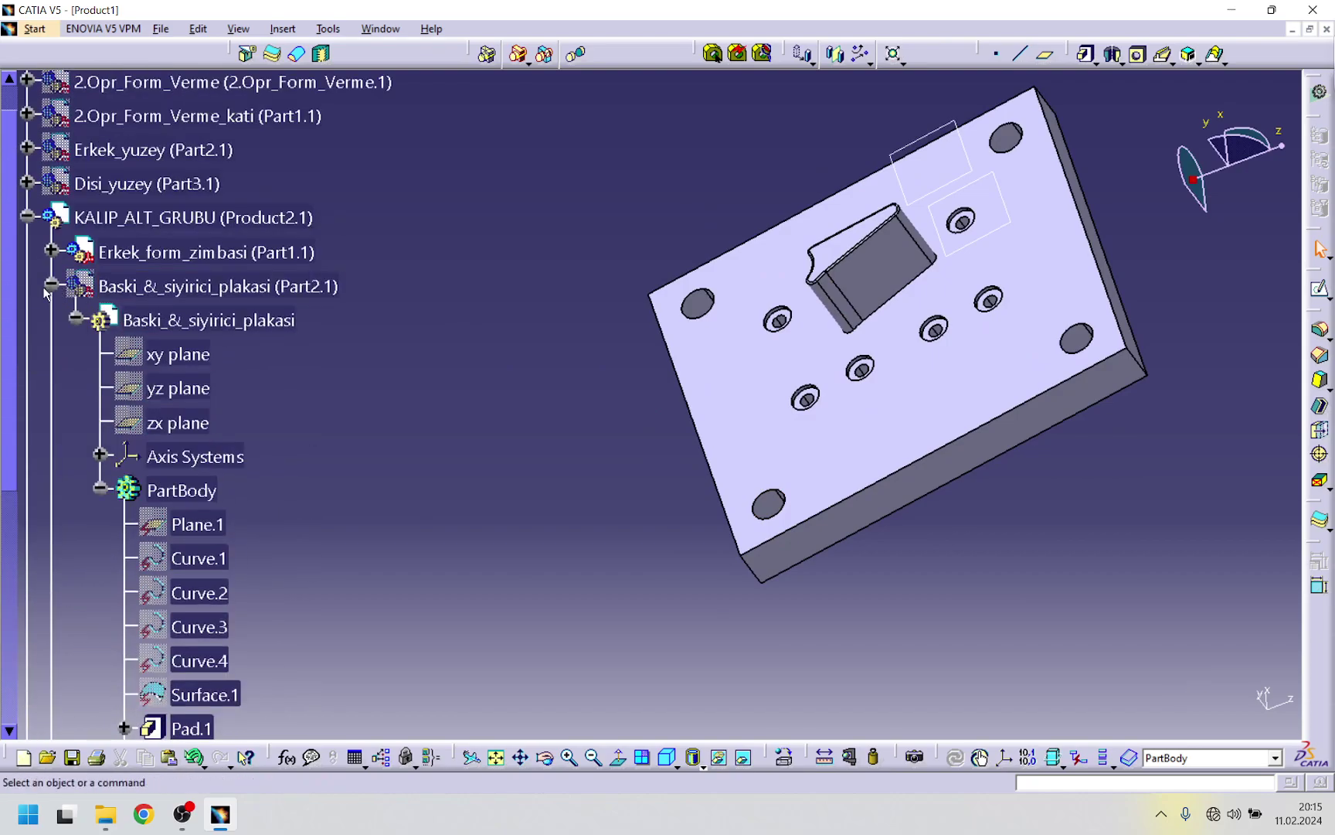
left_click(51, 285)
right_click(184, 286)
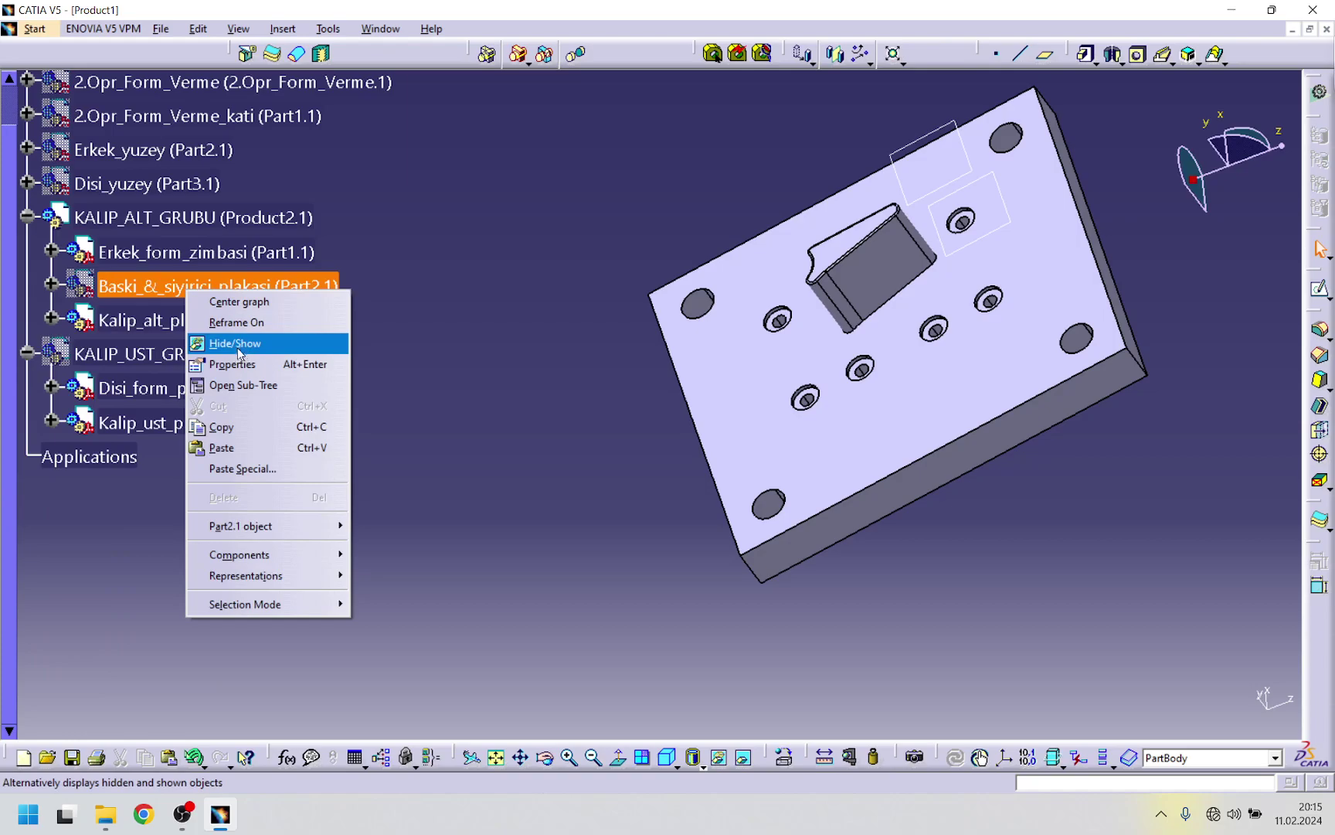
left_click(226, 344)
middle_click_drag(515, 396, 645, 367)
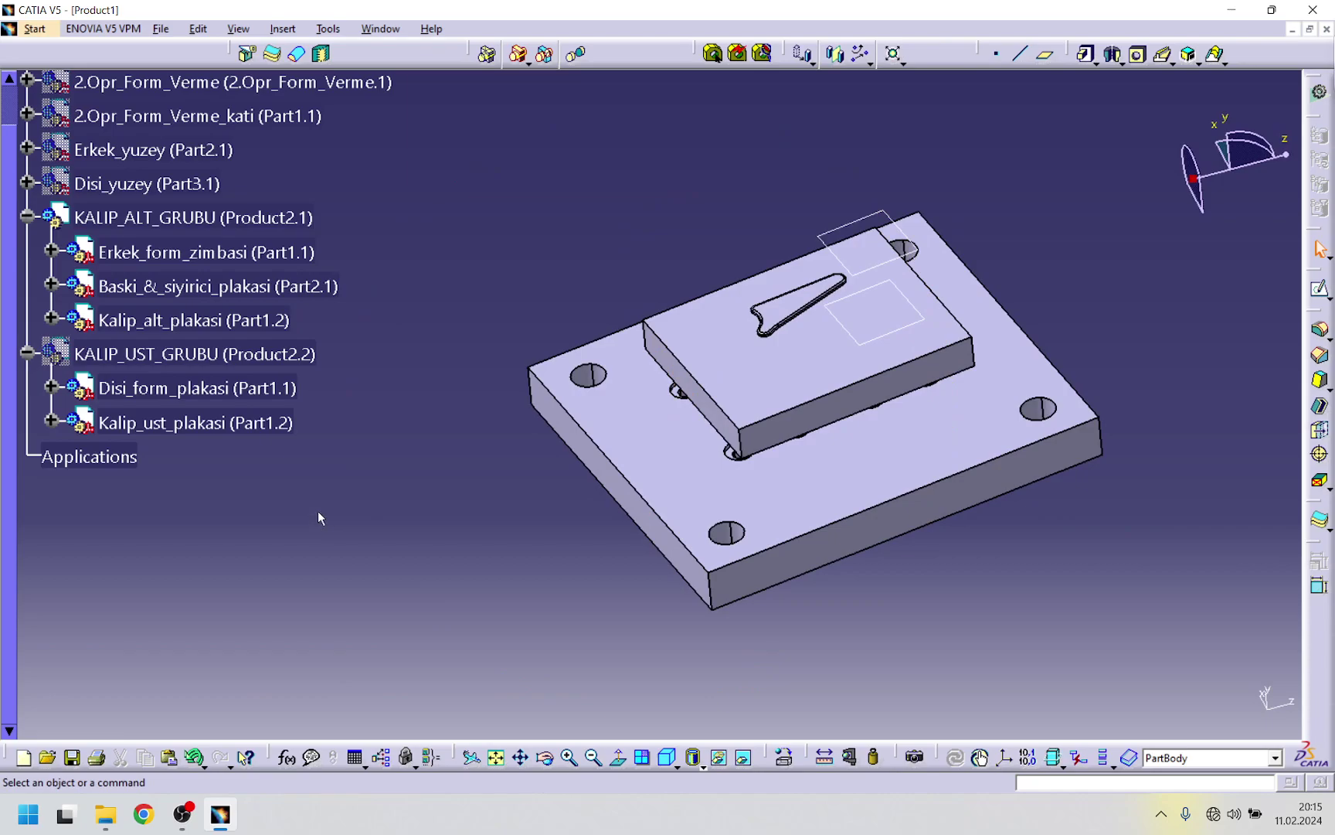
- Show KALIP_UST_GRUBU and inspect the holes and recesses of the die set from above and below
right_click(252, 350)
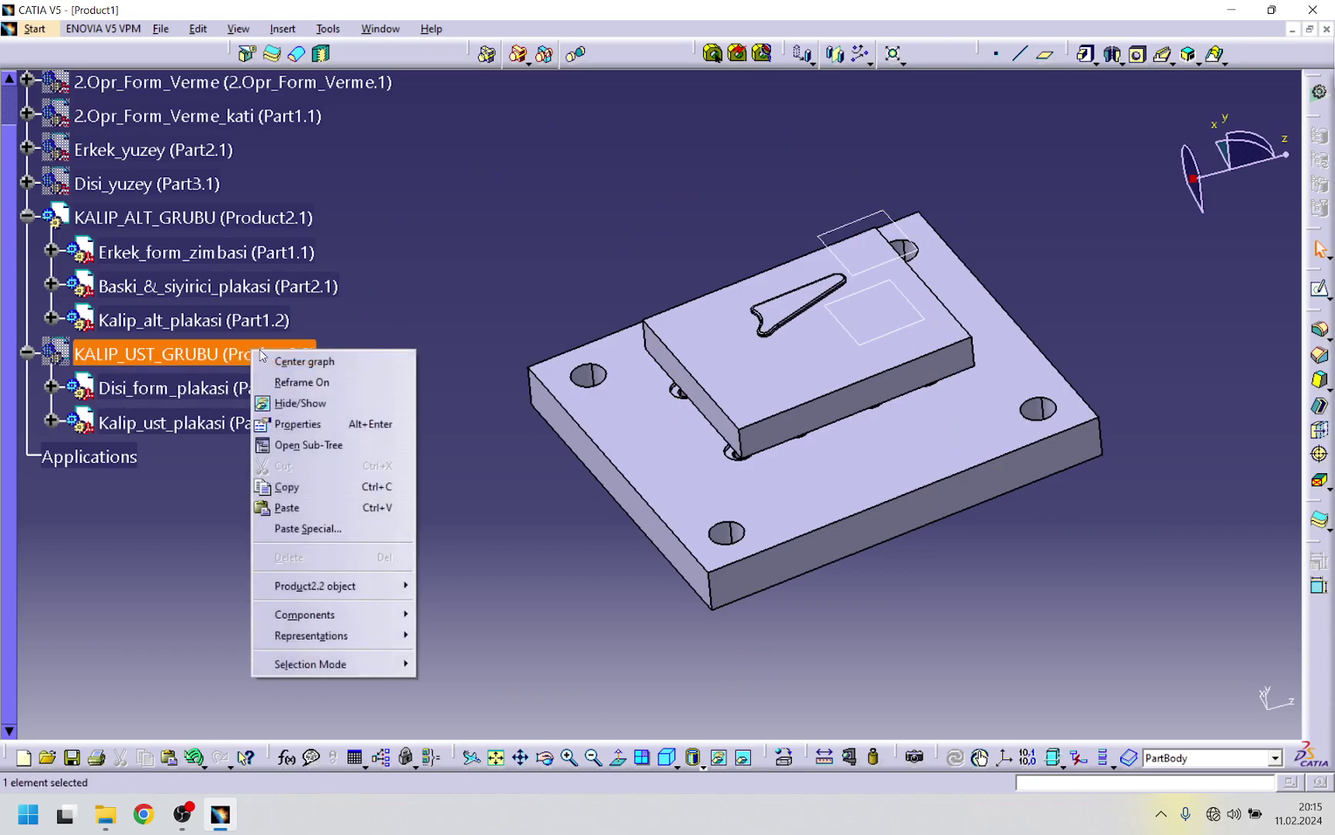
left_click(298, 405)
middle_click_drag(480, 510, 453, 412)
middle_click_drag(555, 516, 658, 304)
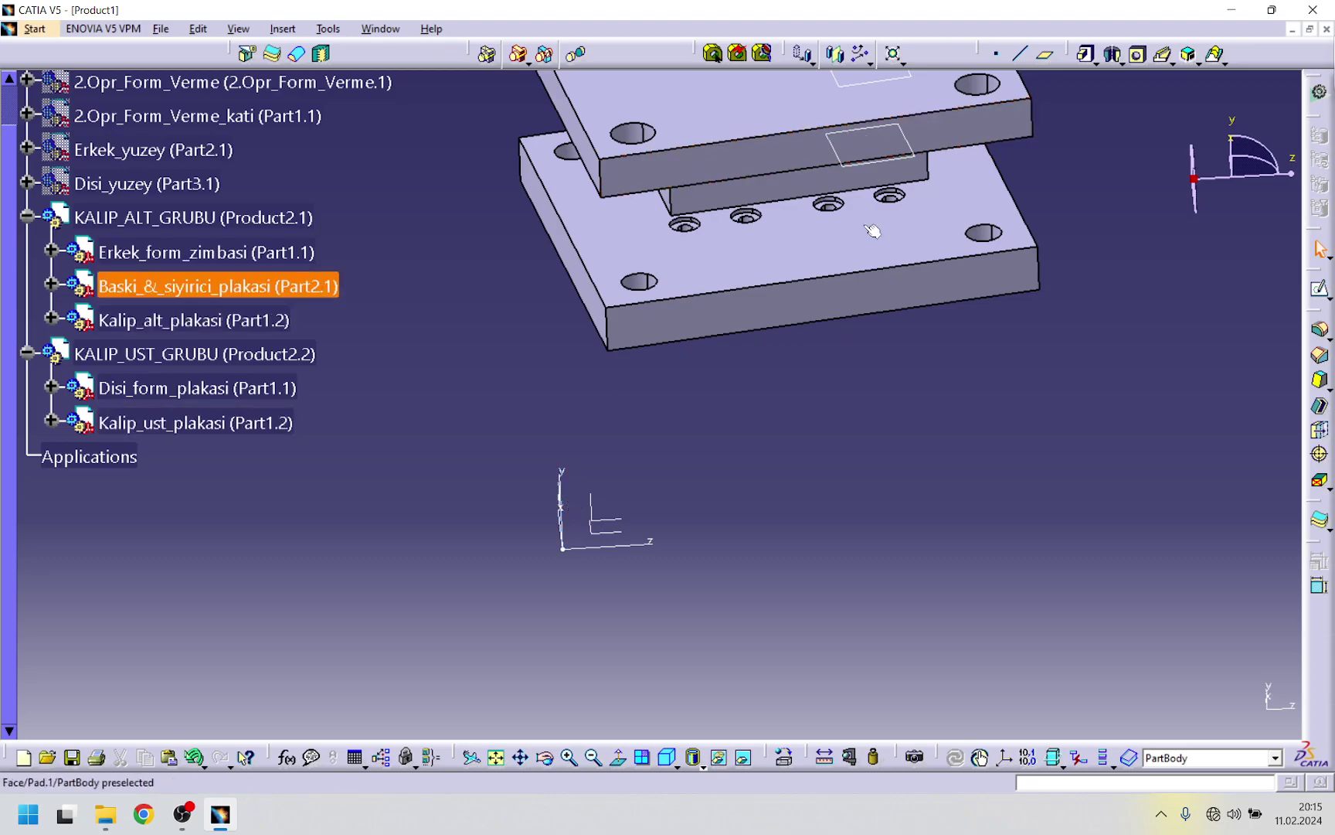
middle_click_drag(721, 423, 727, 201)
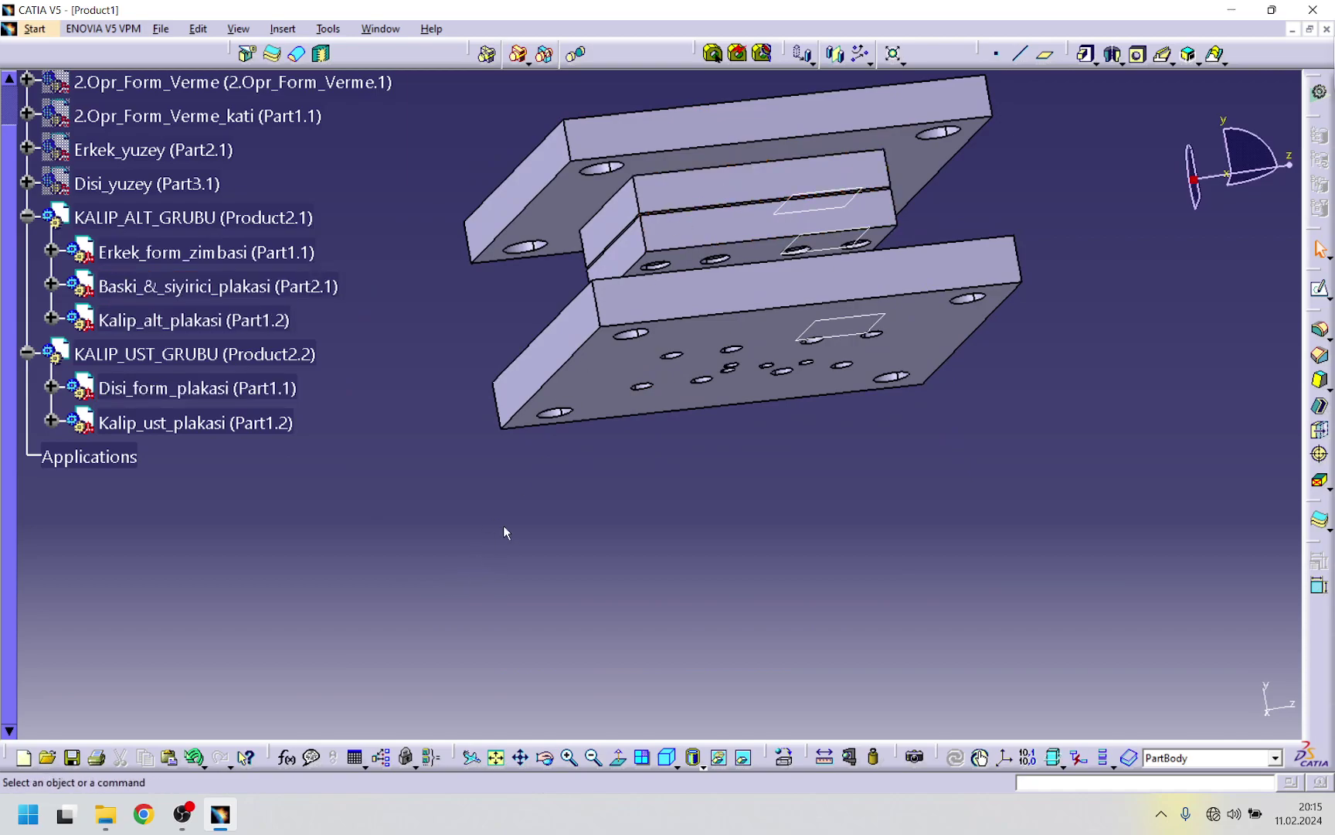
- Hide KALIP_ALT_GRUBU and Kalip_ust_plakasi, and expand Disi_form_plakasi in the tree
right_click(306, 217)
left_click(421, 265)
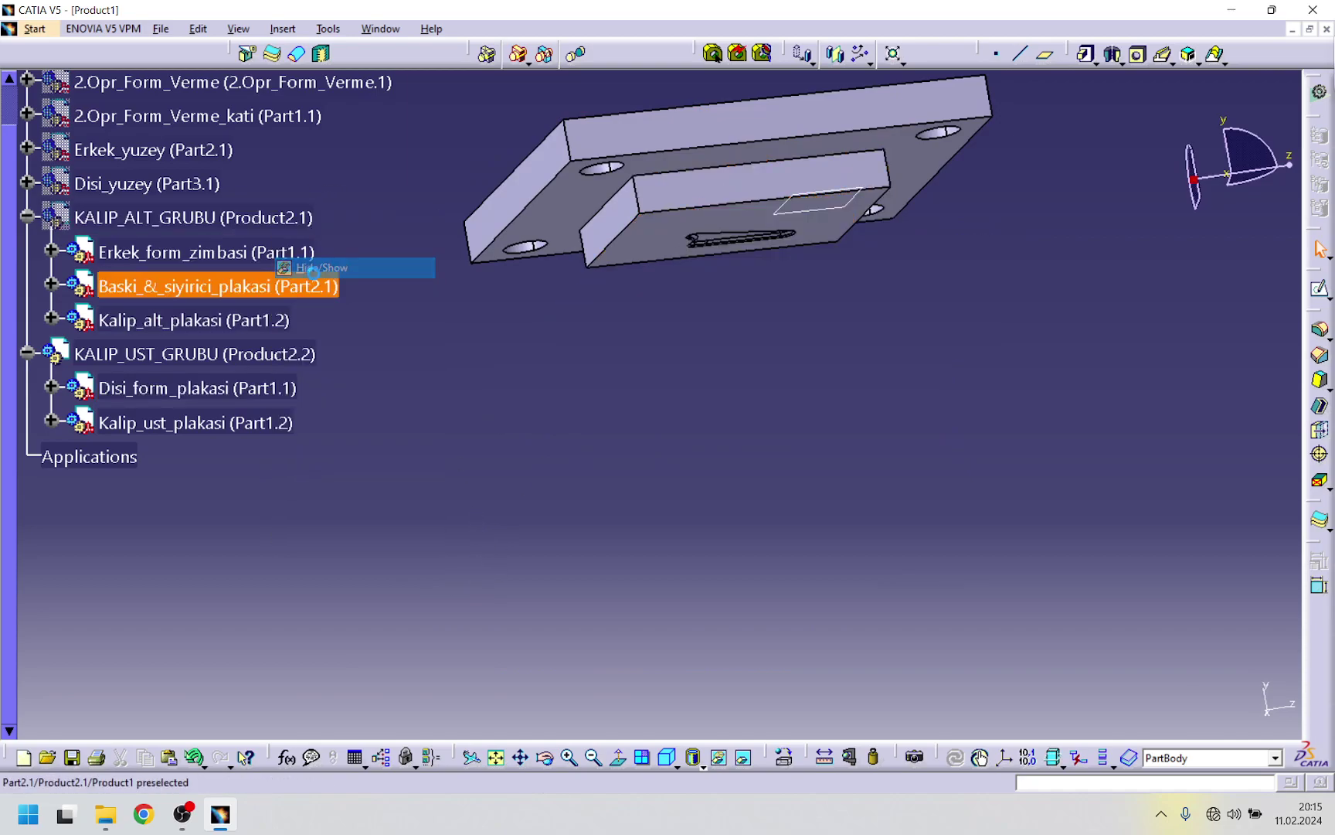
middle_click_drag(706, 274, 408, 477)
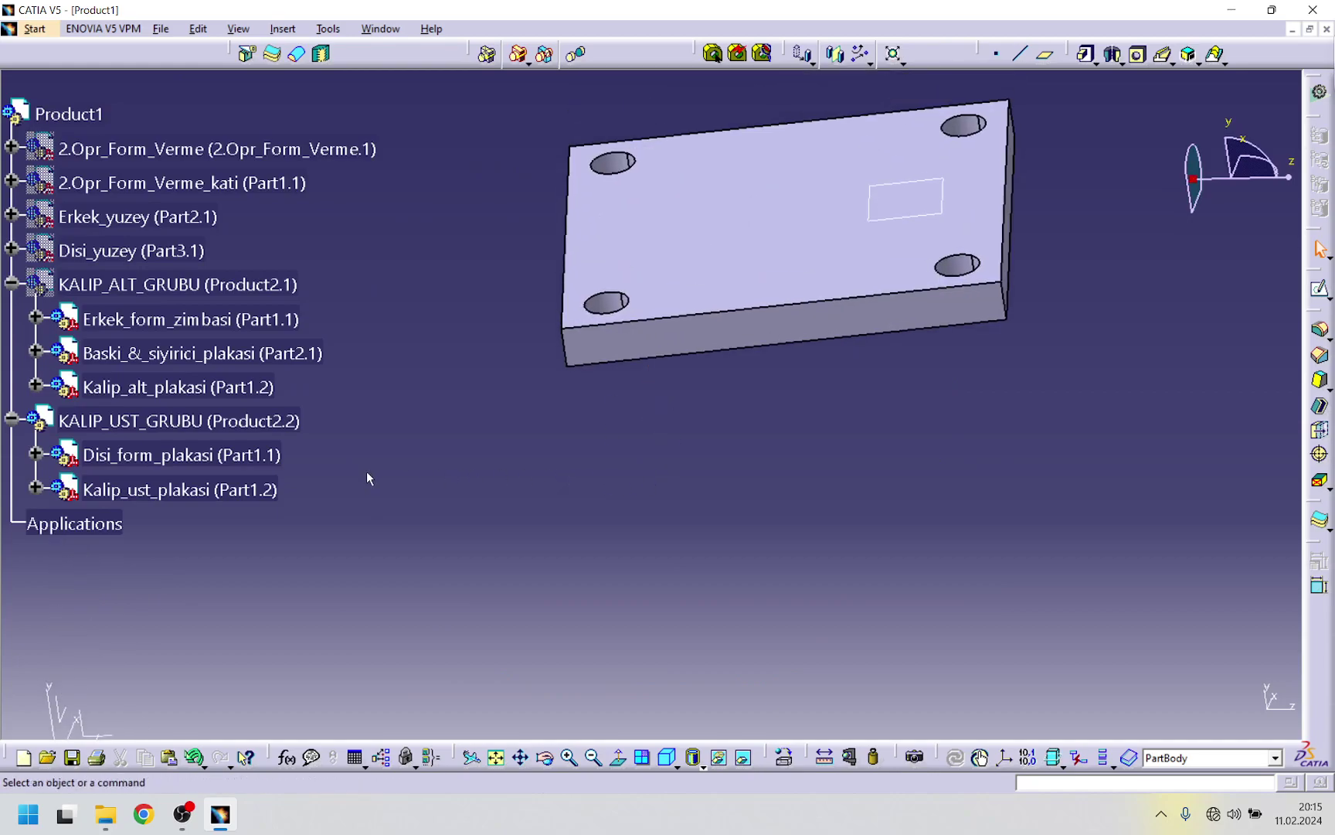
right_click(223, 493)
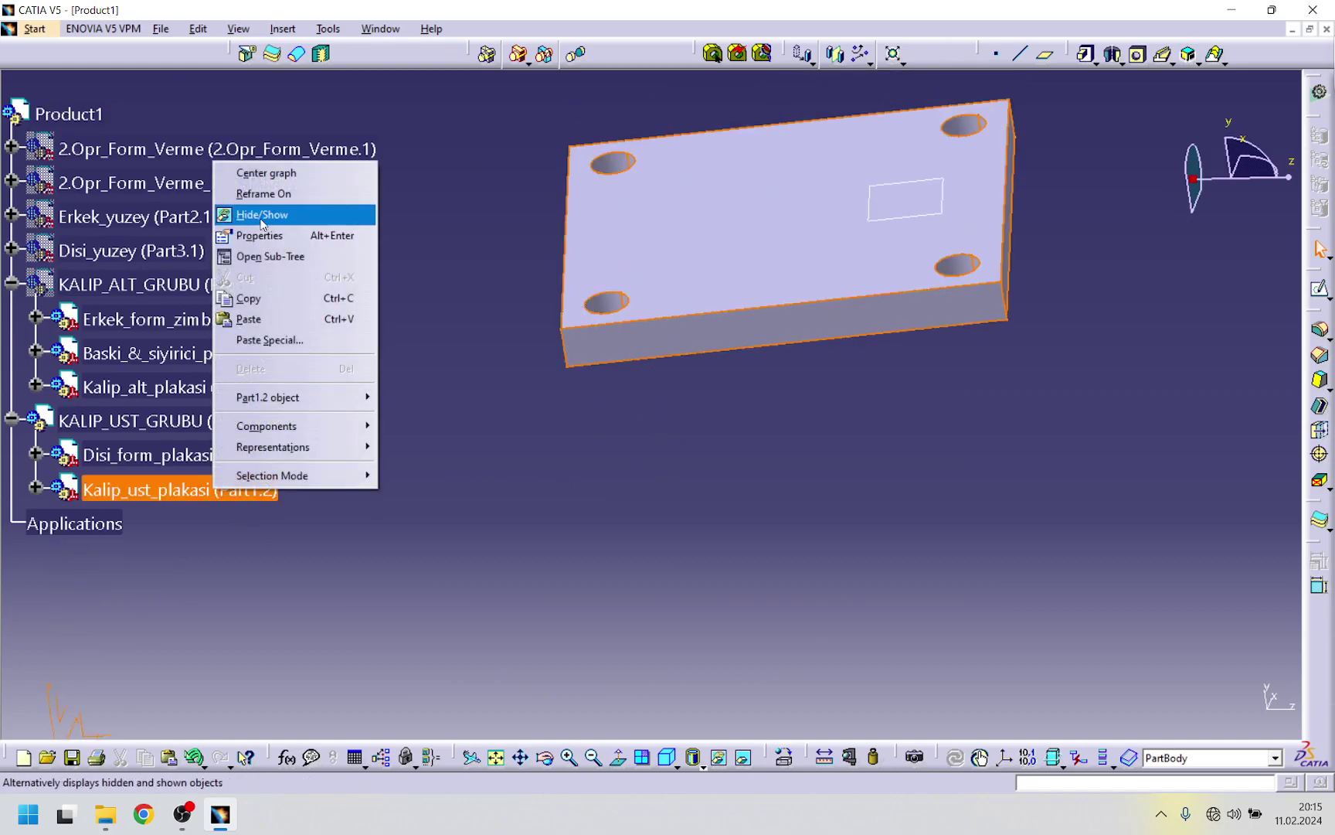
left_click(263, 217)
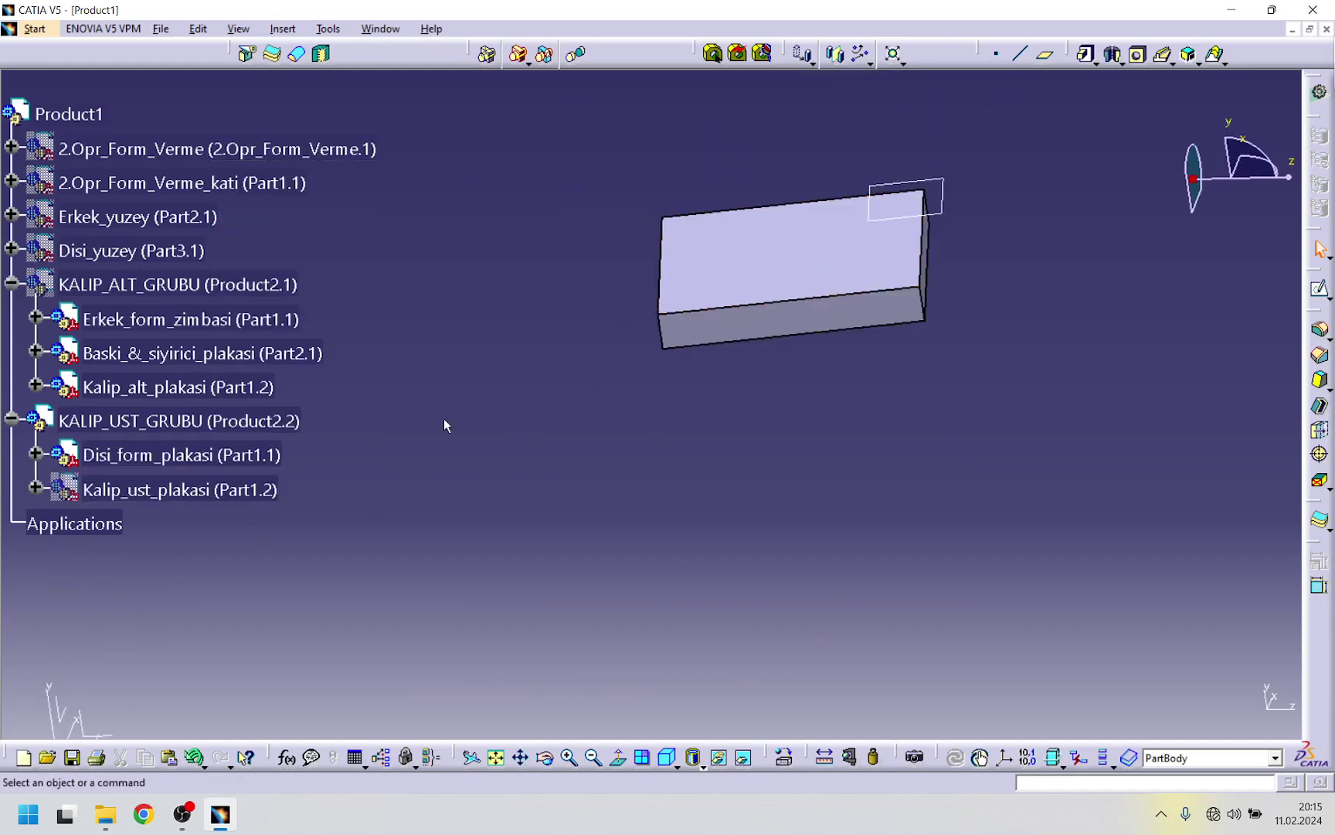
double_click(194, 457)
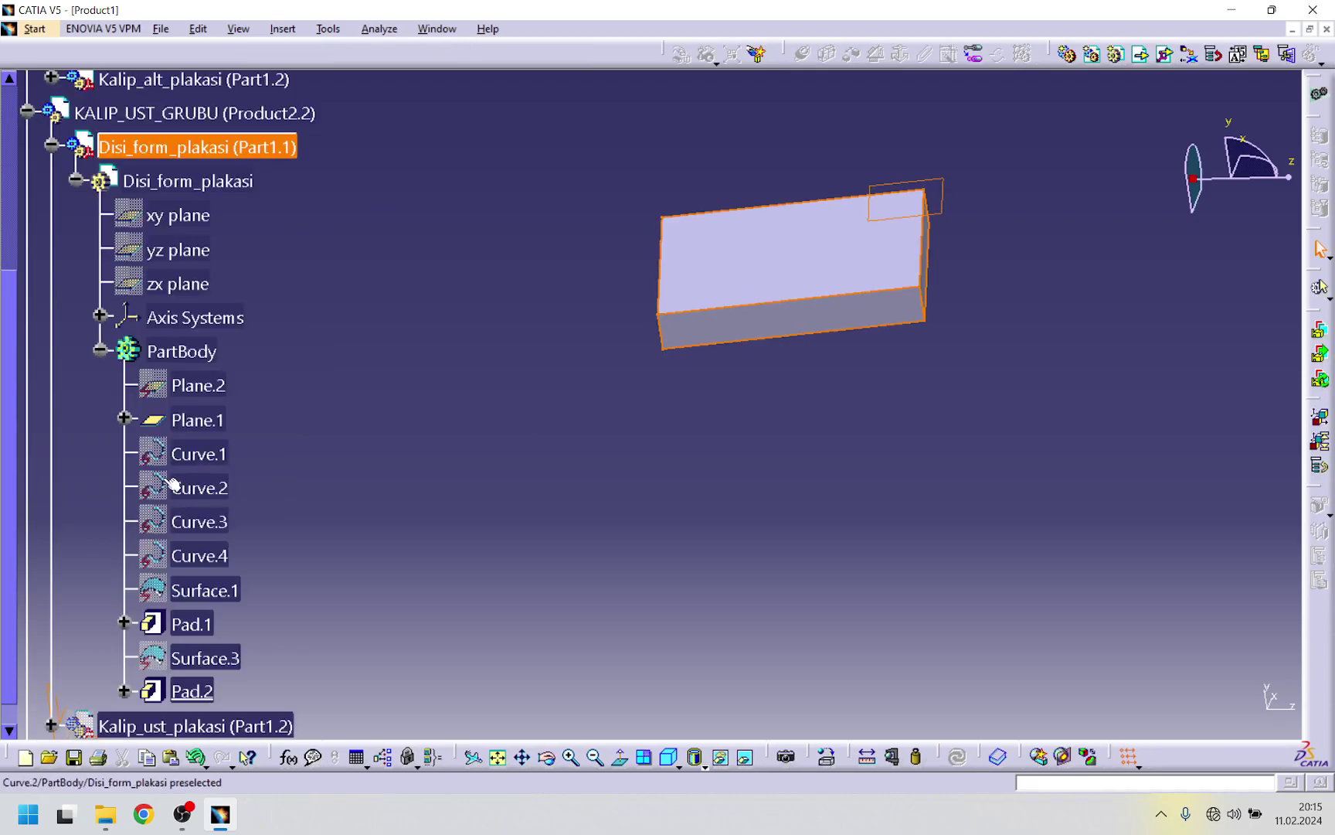
- Make the PartBody of Disi_form_plakasi the active body and start a sketch on the plate's large face
right_click(179, 350)
left_click(263, 470)
left_click(740, 298)
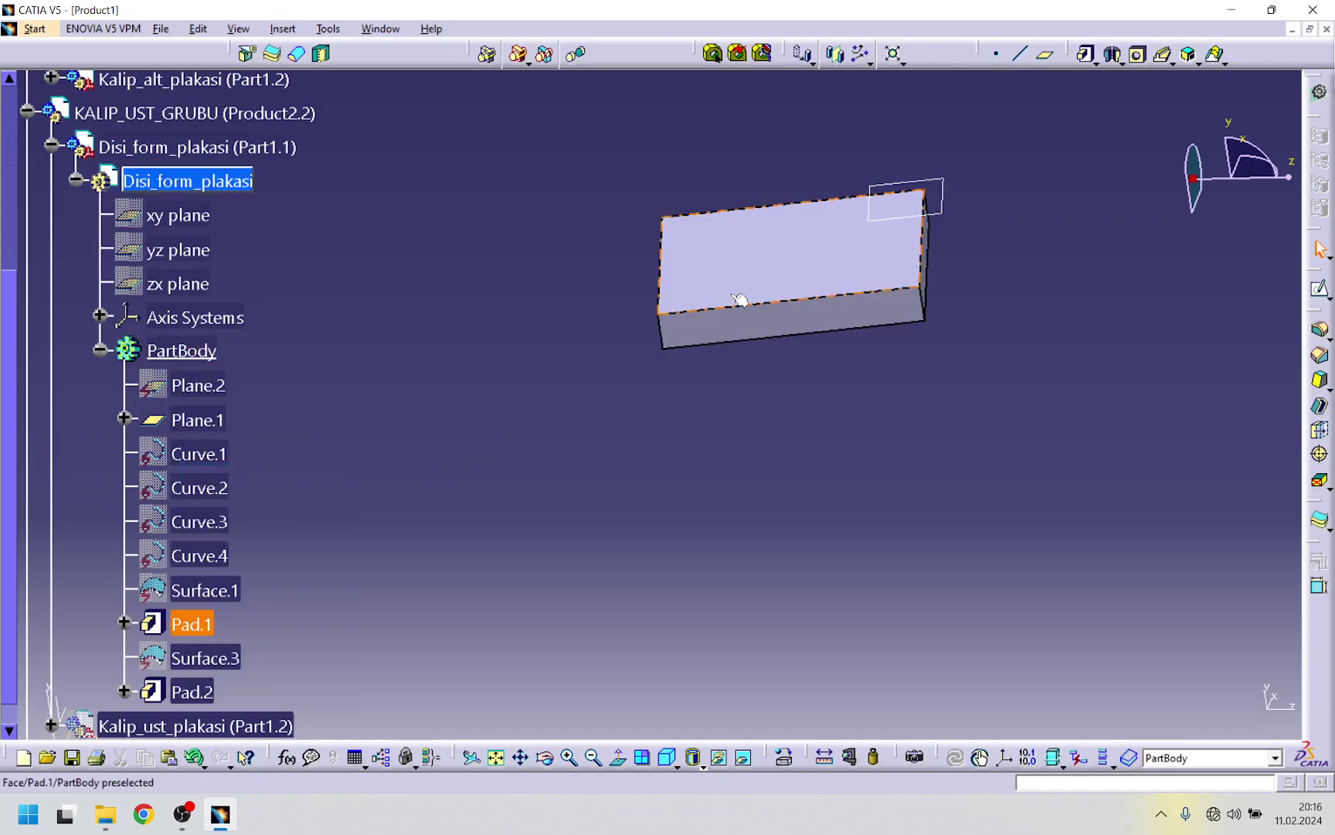
left_click(1320, 291)
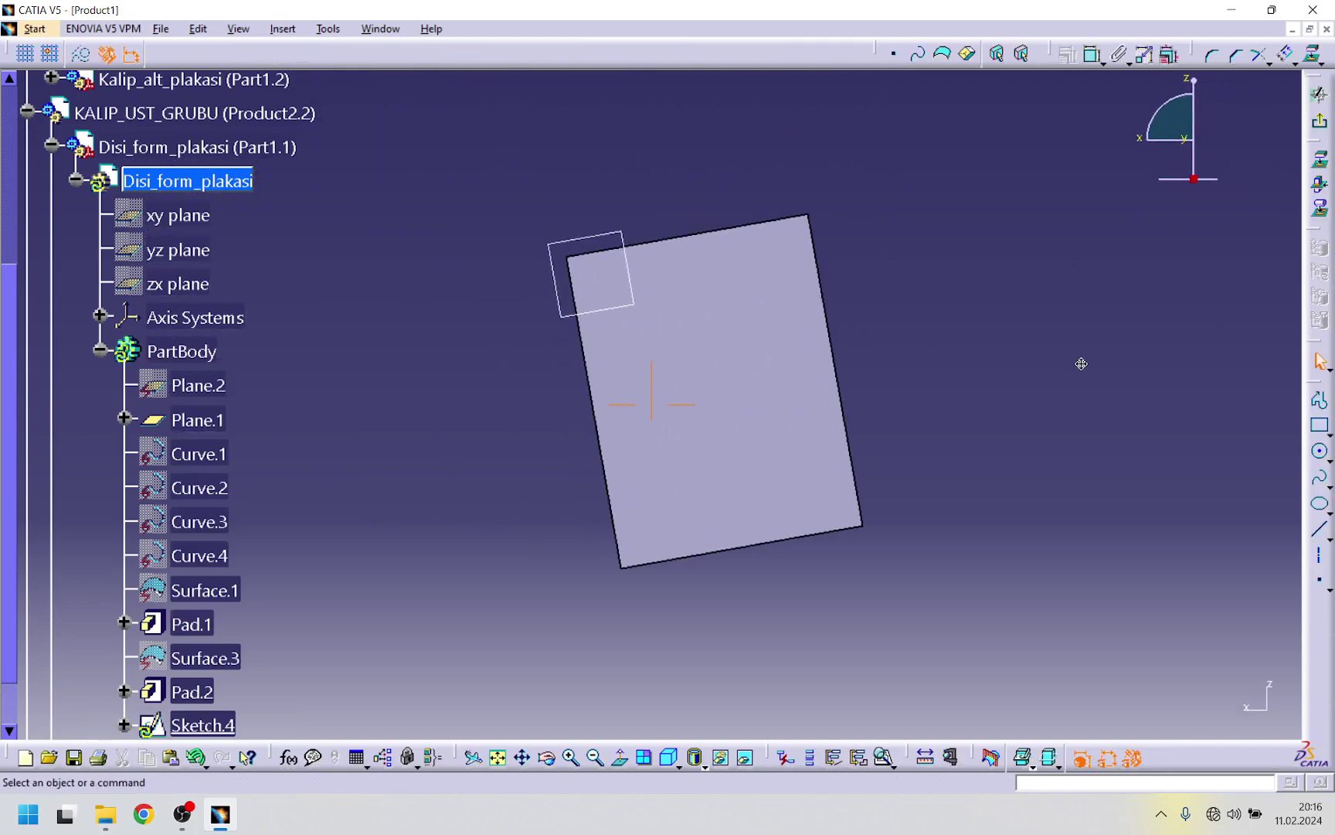
- Measure the lengths of the plate's lower short edge and right long edge
left_click(1322, 585)
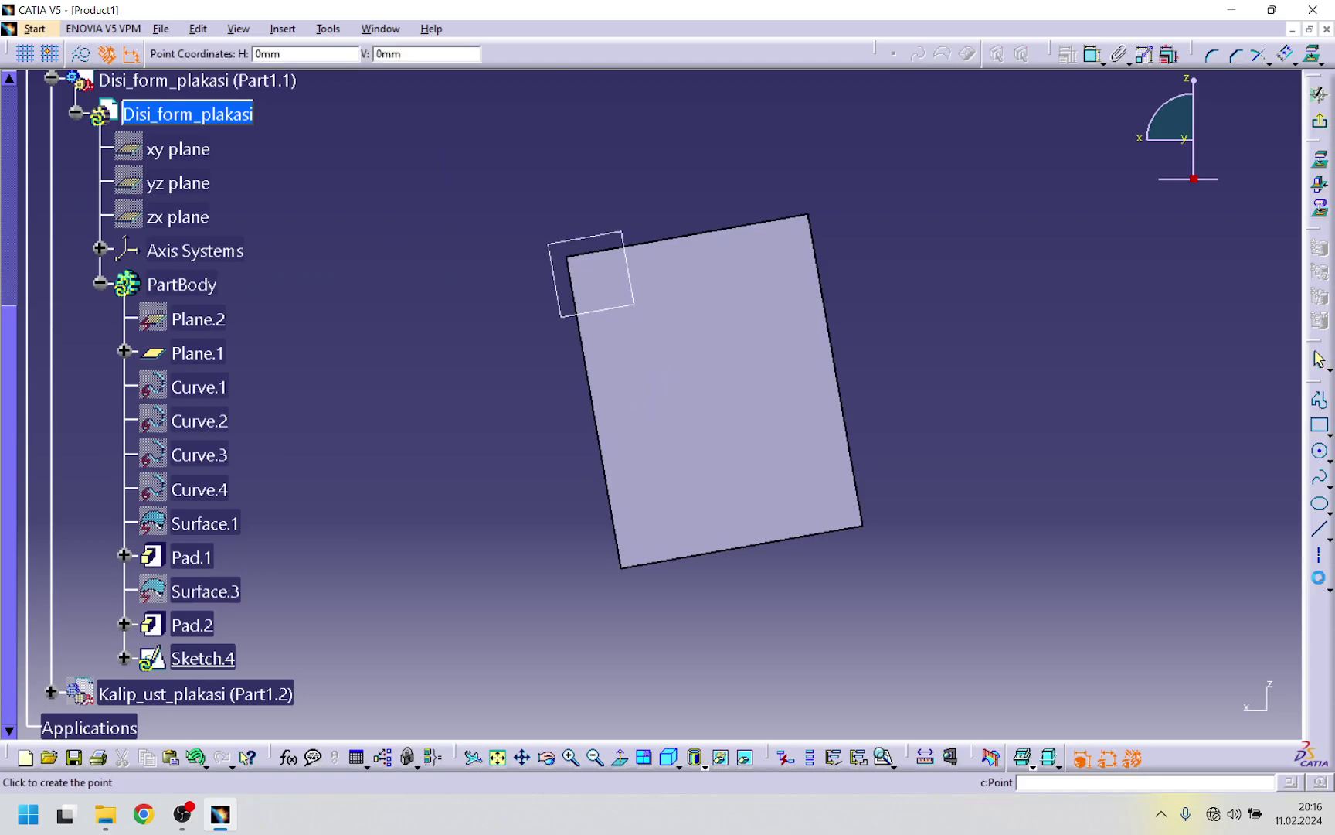
left_click(951, 758)
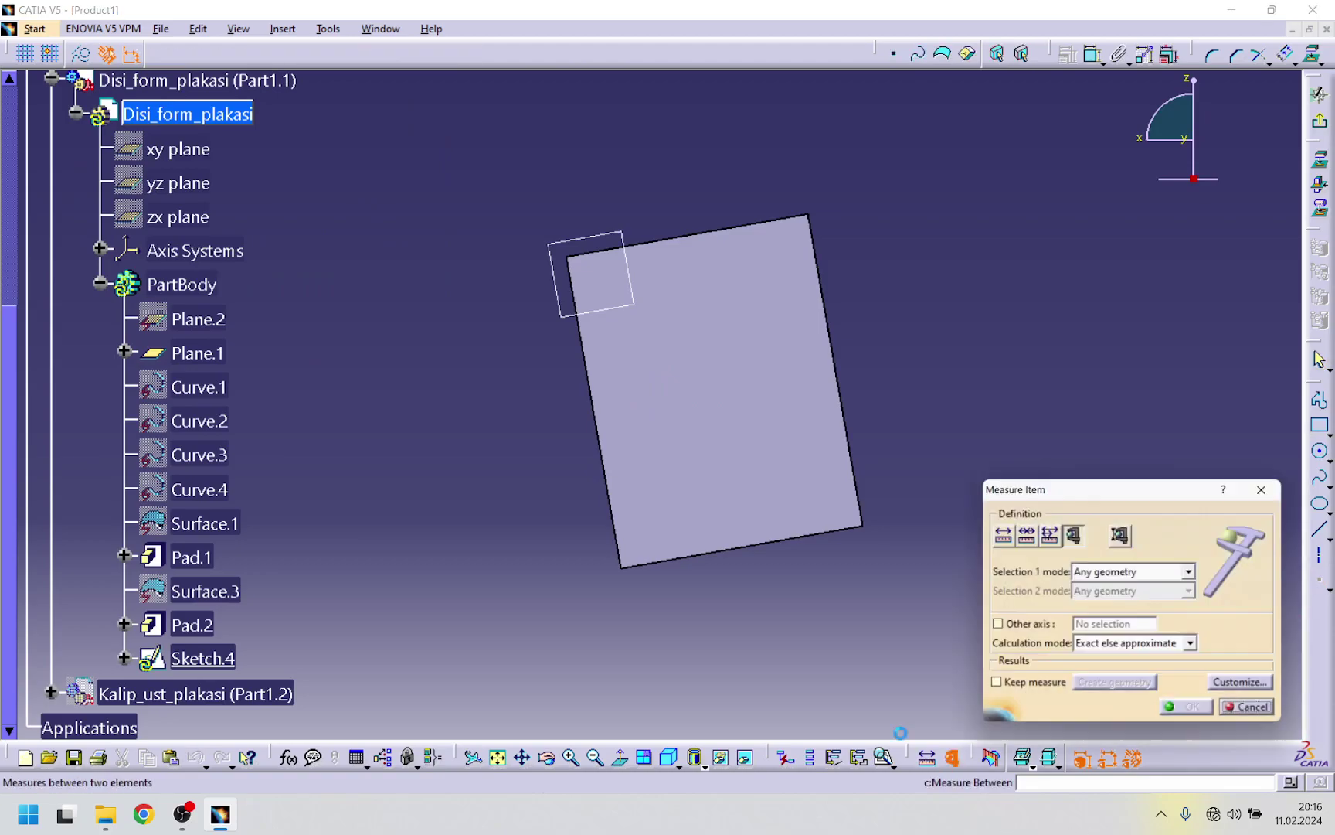
left_click(793, 544)
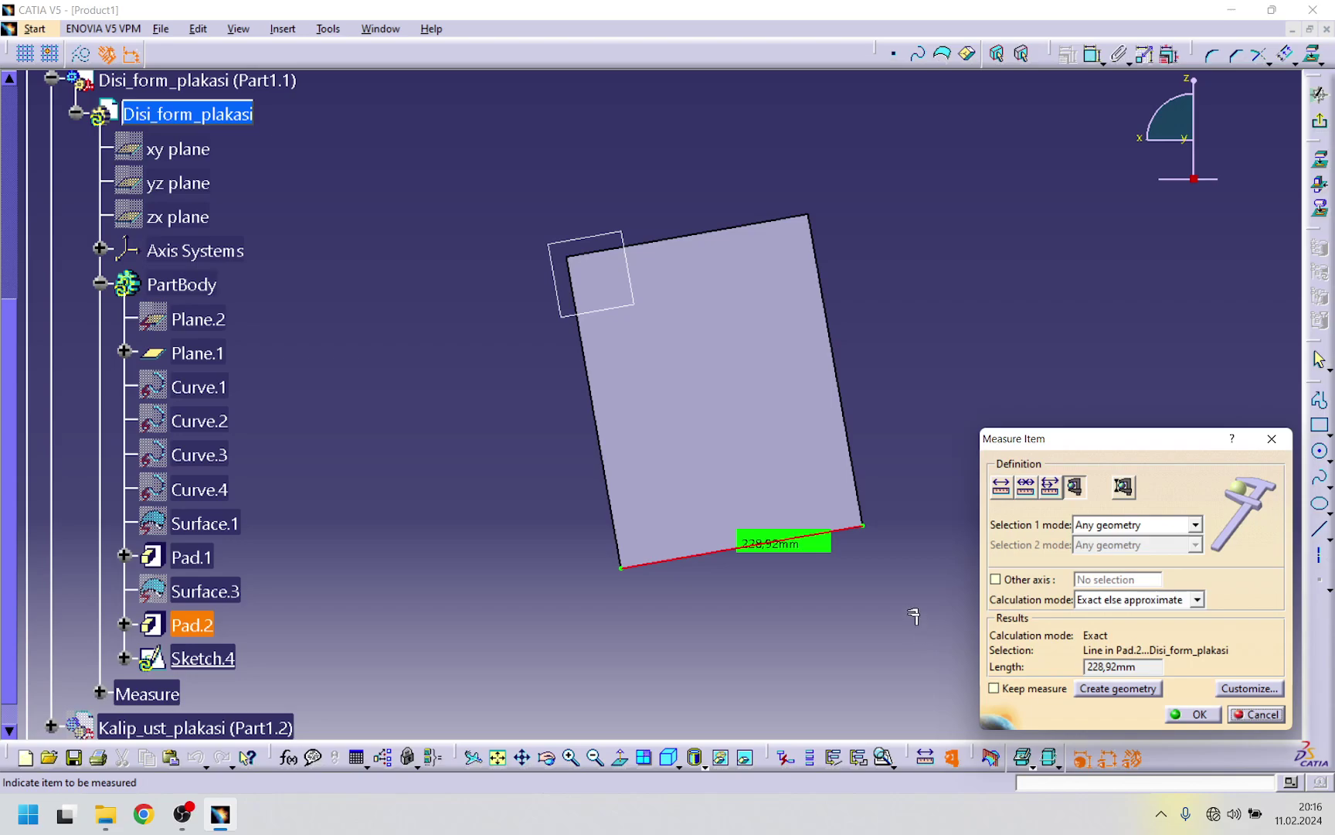
left_click(849, 427)
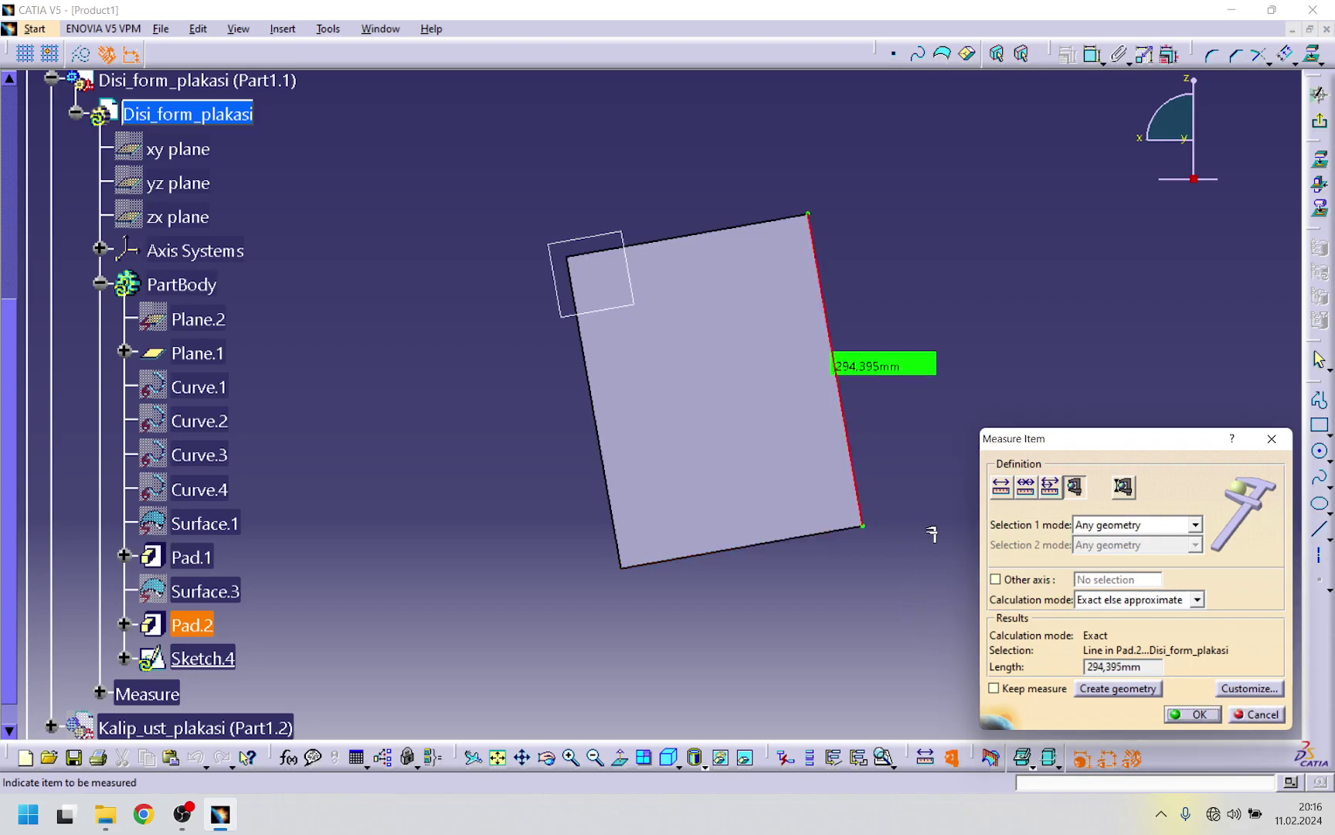
left_click(1255, 715)
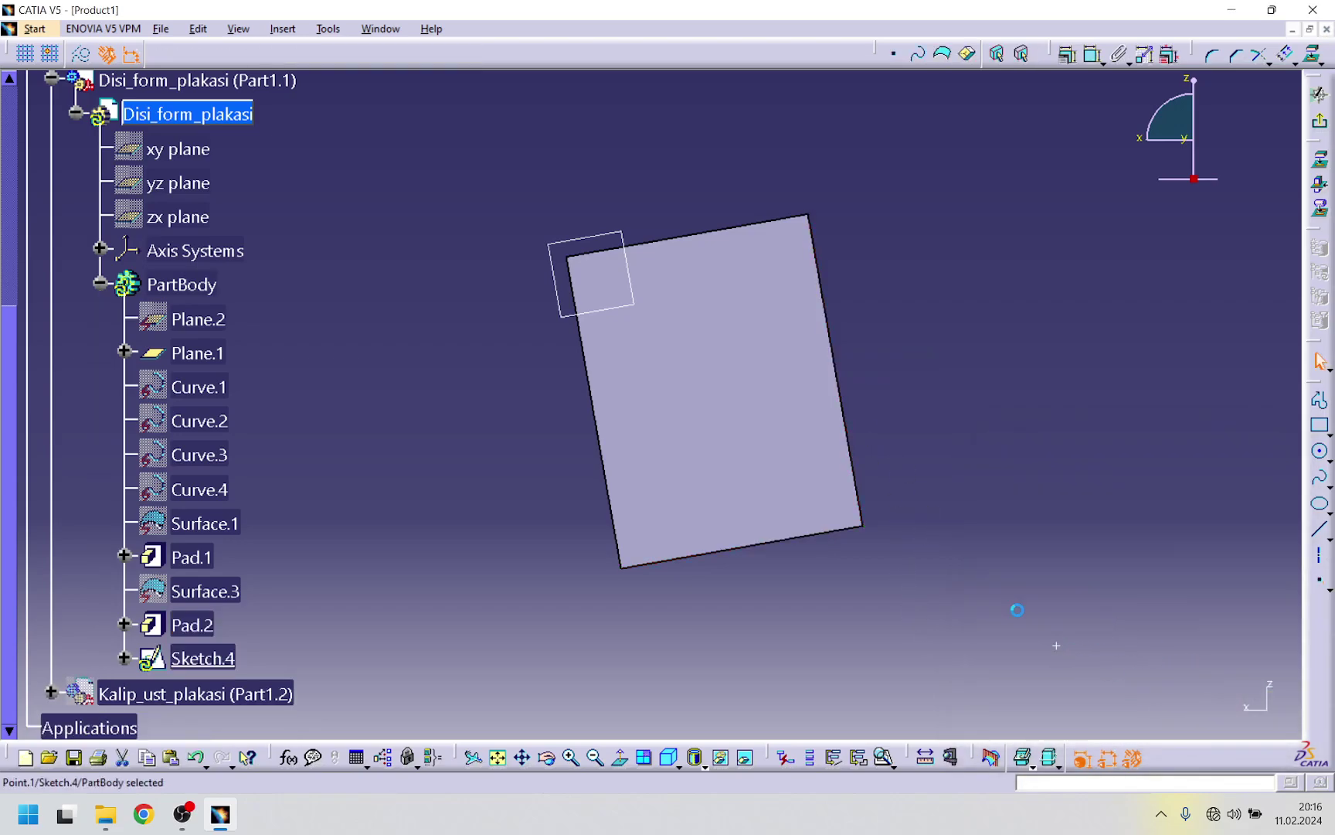
- Place ten sketch points around the plate face, one near each corner and the others spaced along the edges
left_click(1323, 586)
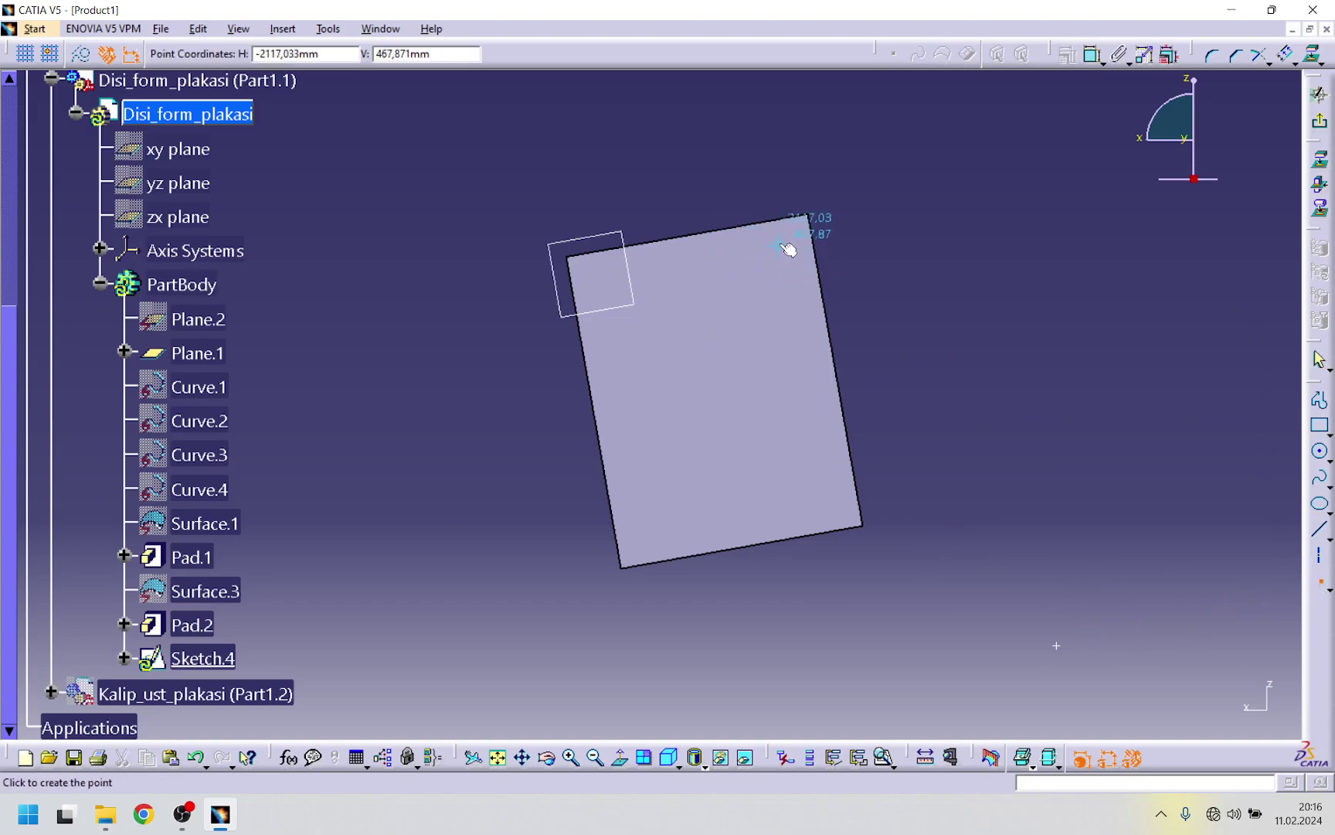
left_click(794, 332)
left_click(811, 433)
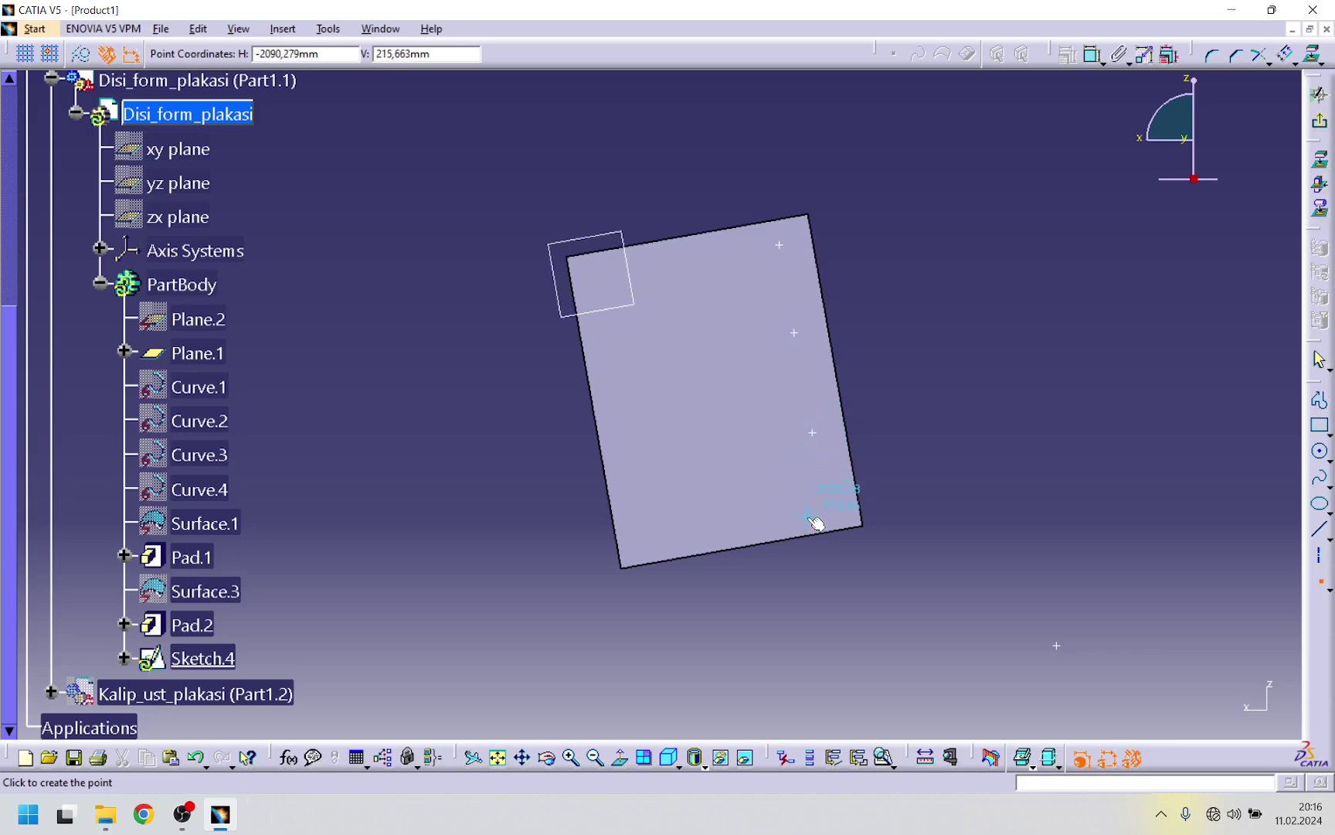
left_click(820, 500)
left_click(738, 515)
left_click(644, 530)
left_click(626, 457)
left_click(609, 361)
left_click(693, 256)
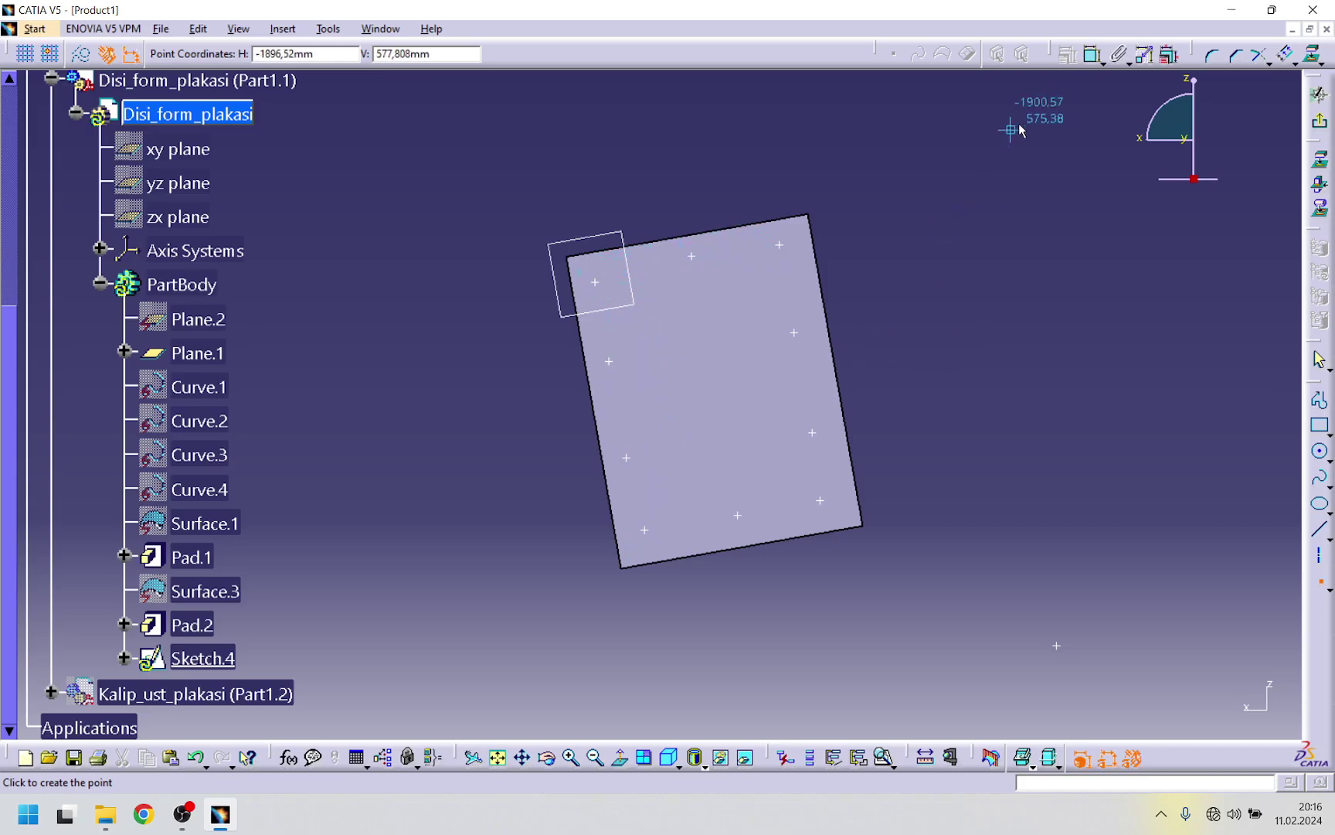
- Constrain the upper right corner point 24 mm from the plate's upper short edge
left_click(1092, 53)
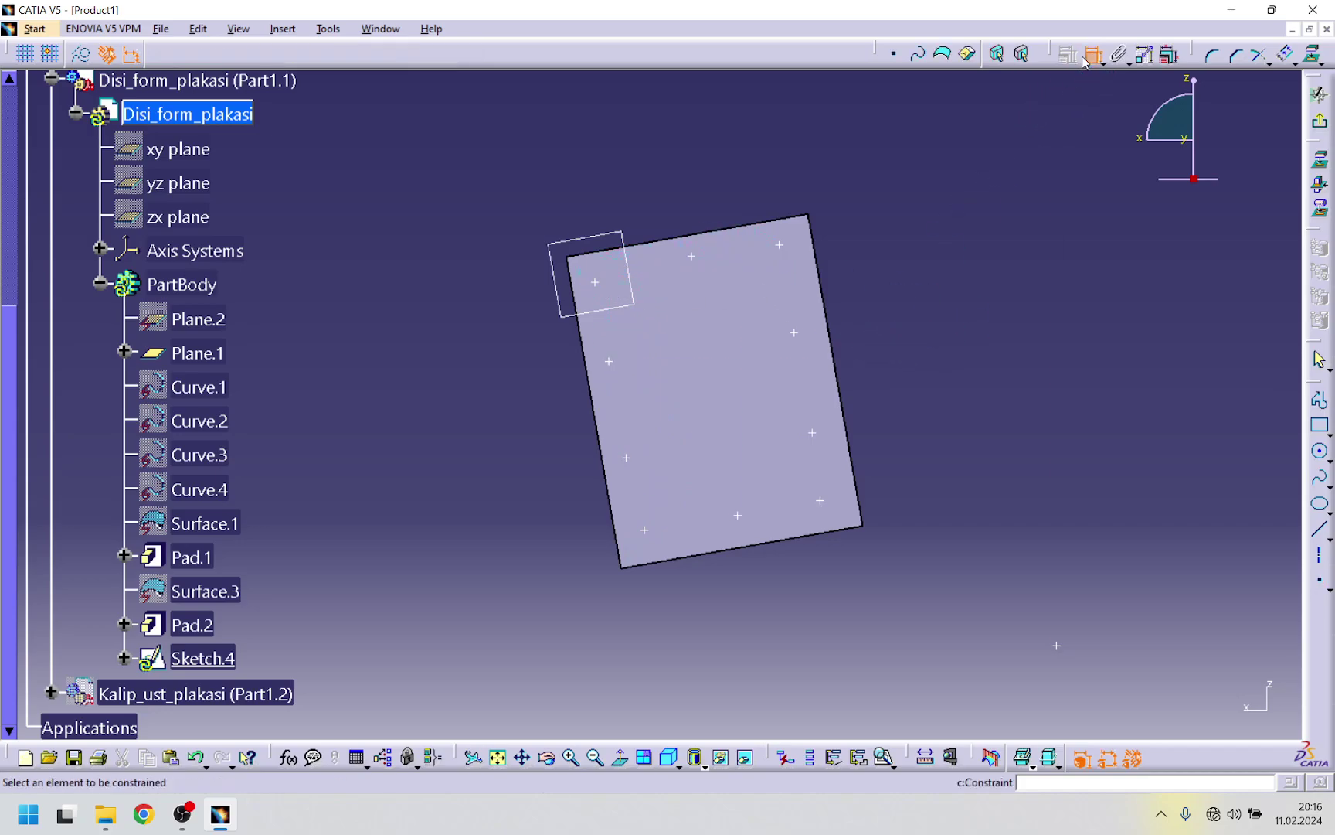
left_click(776, 225)
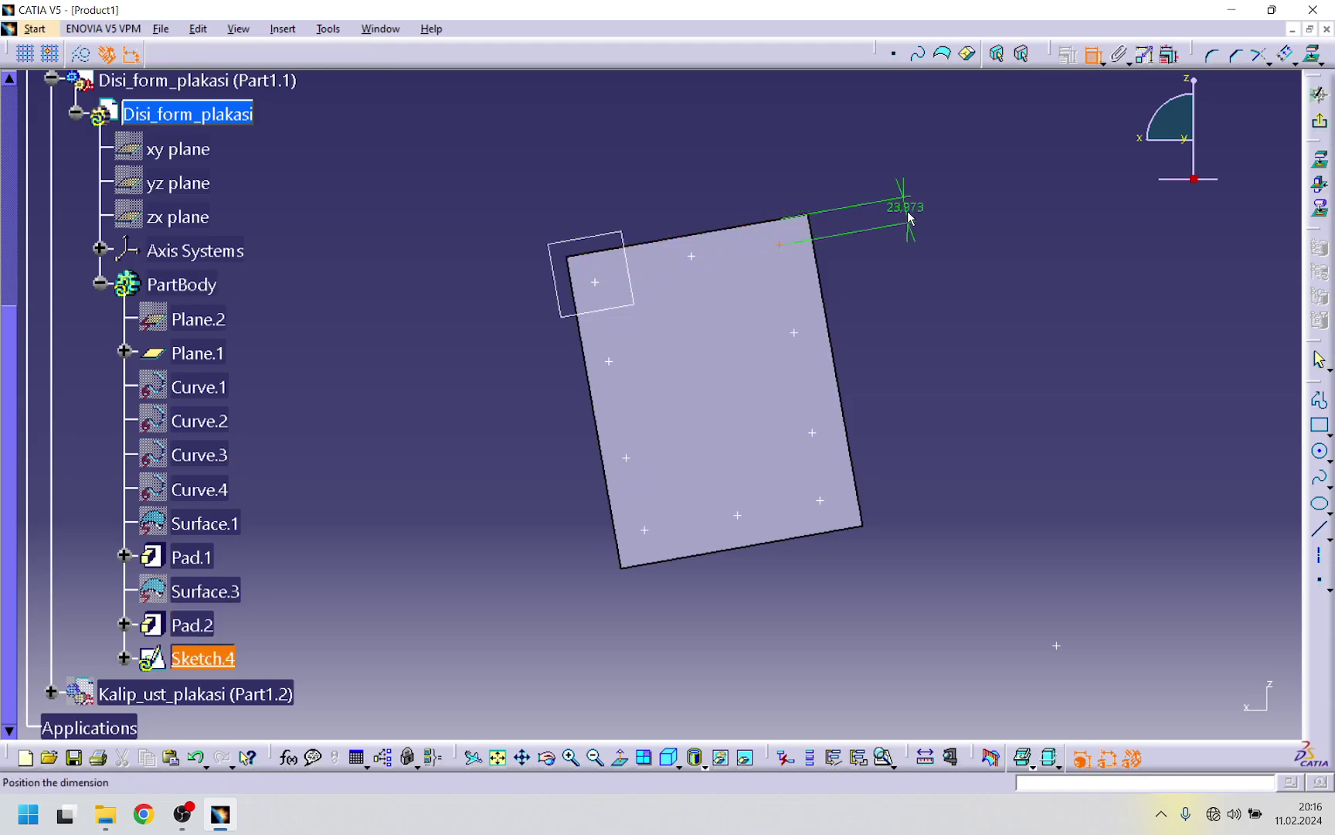
double_click(913, 210)
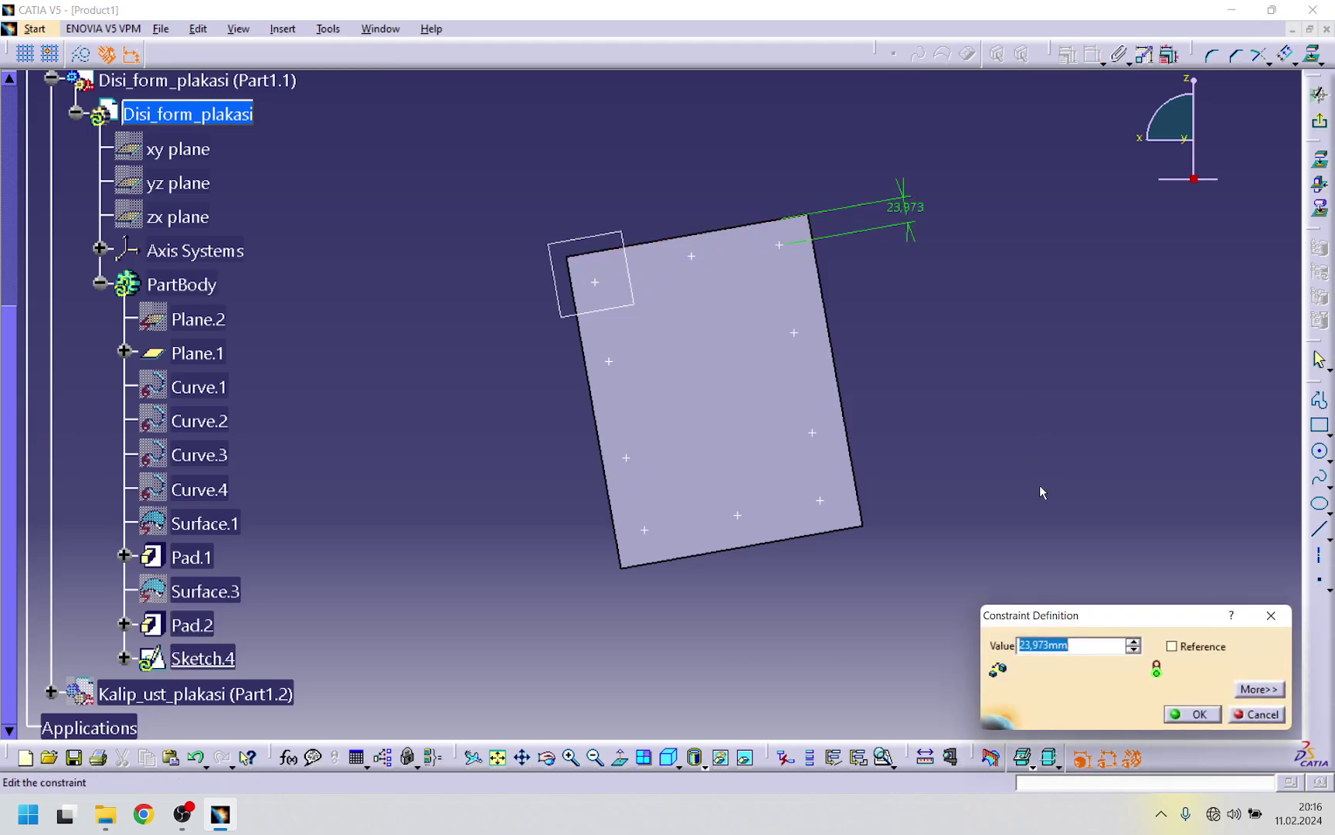
type("2")
key("Return")
- Constrain the two intermediate points along the right long edge 24 mm from that edge
left_click(796, 334)
left_click(827, 325)
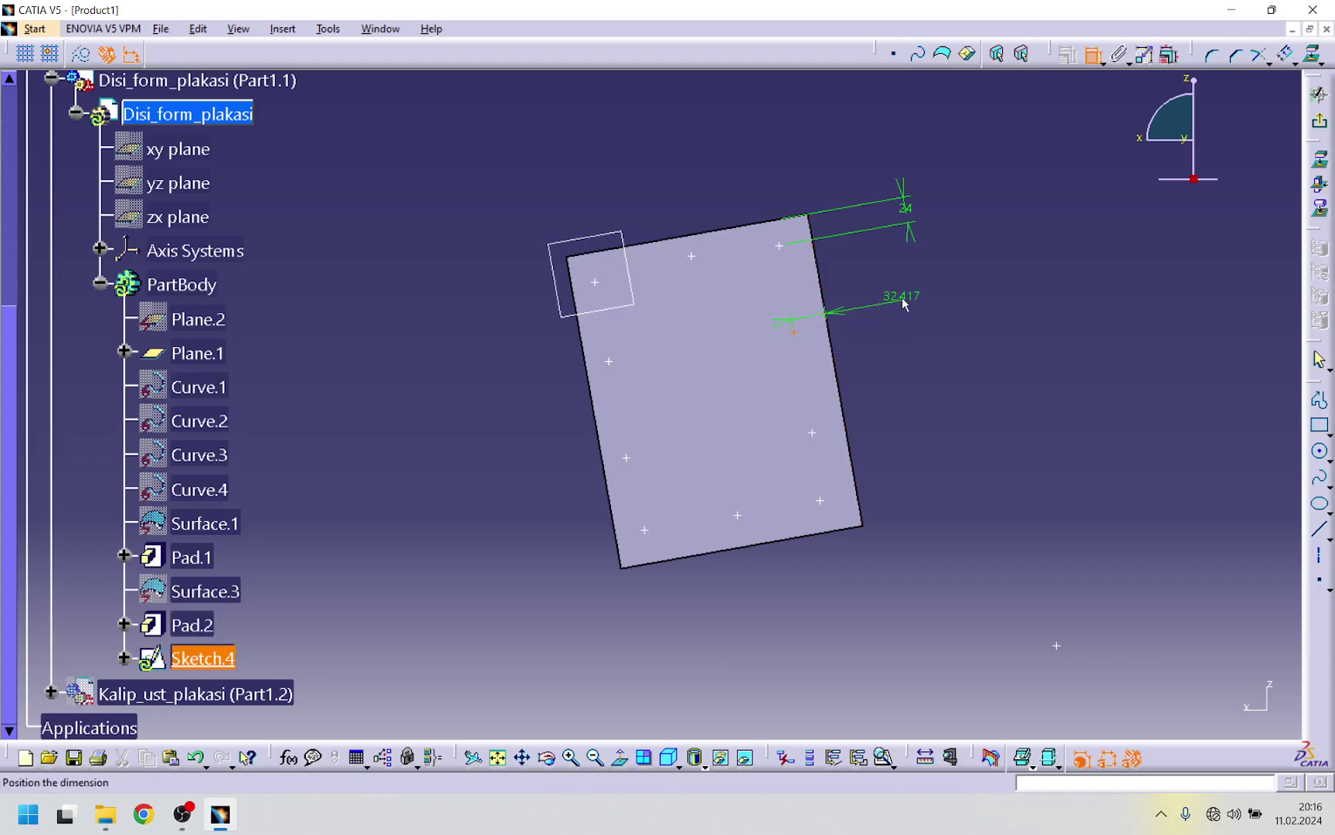
left_click(906, 299)
double_click(901, 296)
type("24")
key("Return")
left_click(817, 430)
left_click(854, 430)
left_click(913, 415)
double_click(912, 413)
type("24")
key("Return")
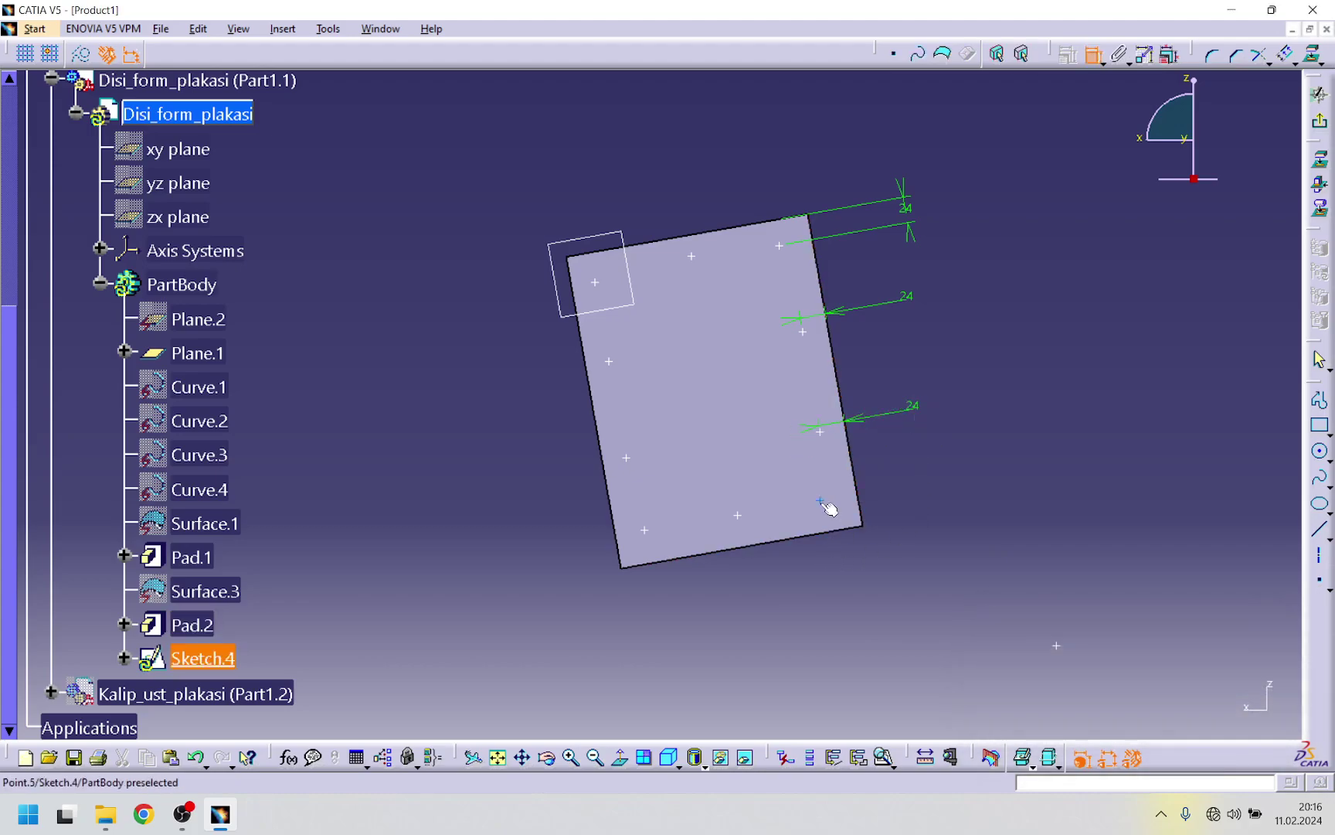
- Constrain the lower right corner point 24 mm from the plate's right long edge
left_click(864, 491)
left_click(918, 472)
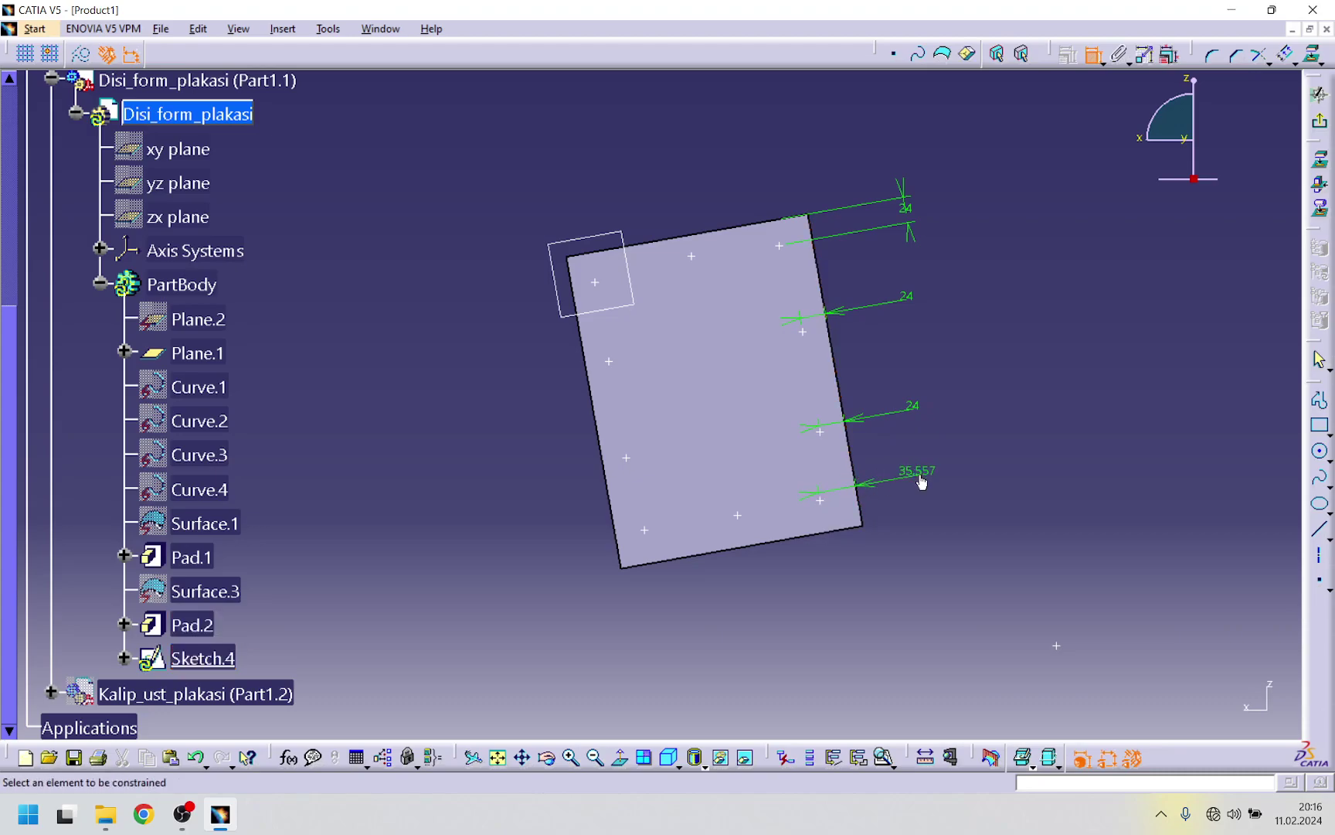
double_click(919, 474)
key("Return")
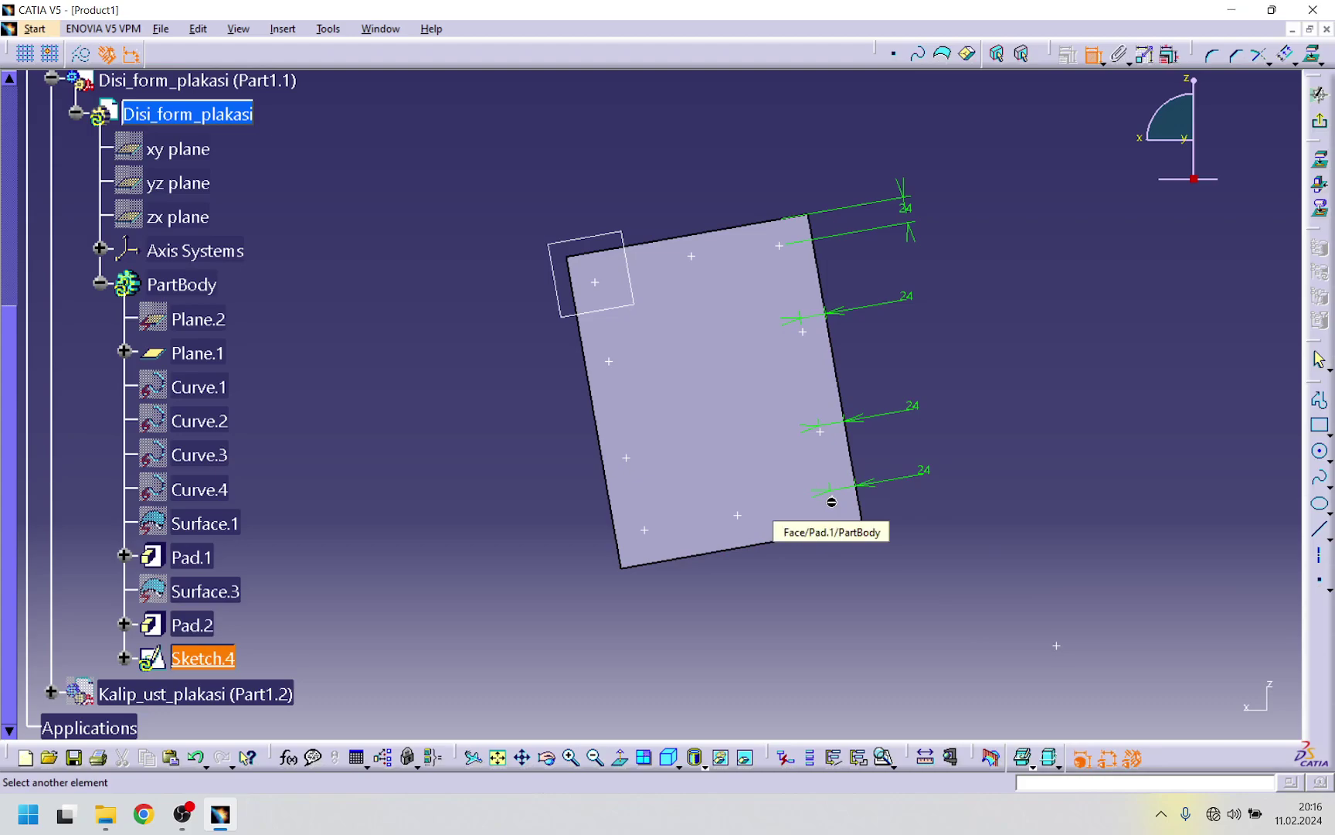
- Dimension the lower right corner point from the lower short edge and set the distance to 24 mm
left_click(845, 508)
left_click(895, 513)
double_click(895, 513)
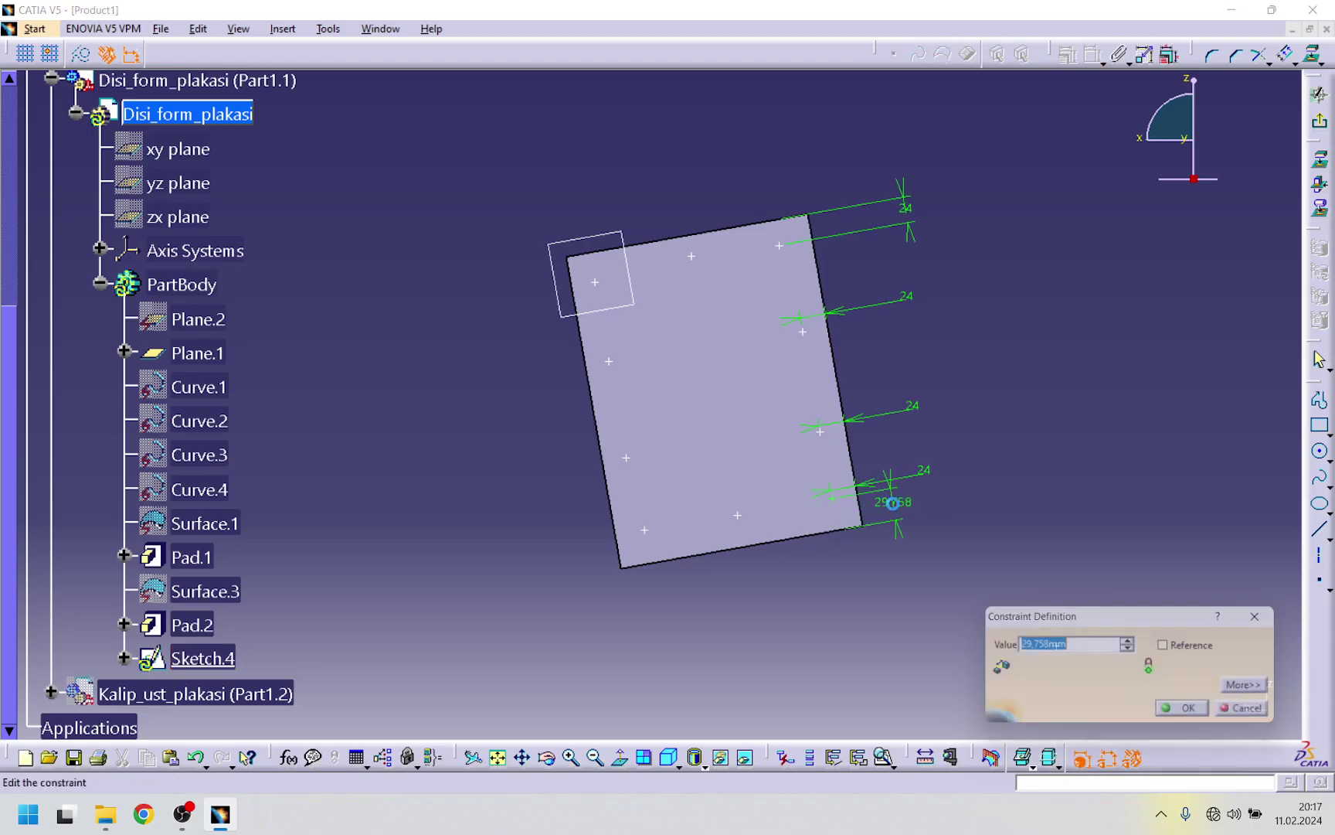
type("24")
key("Return")
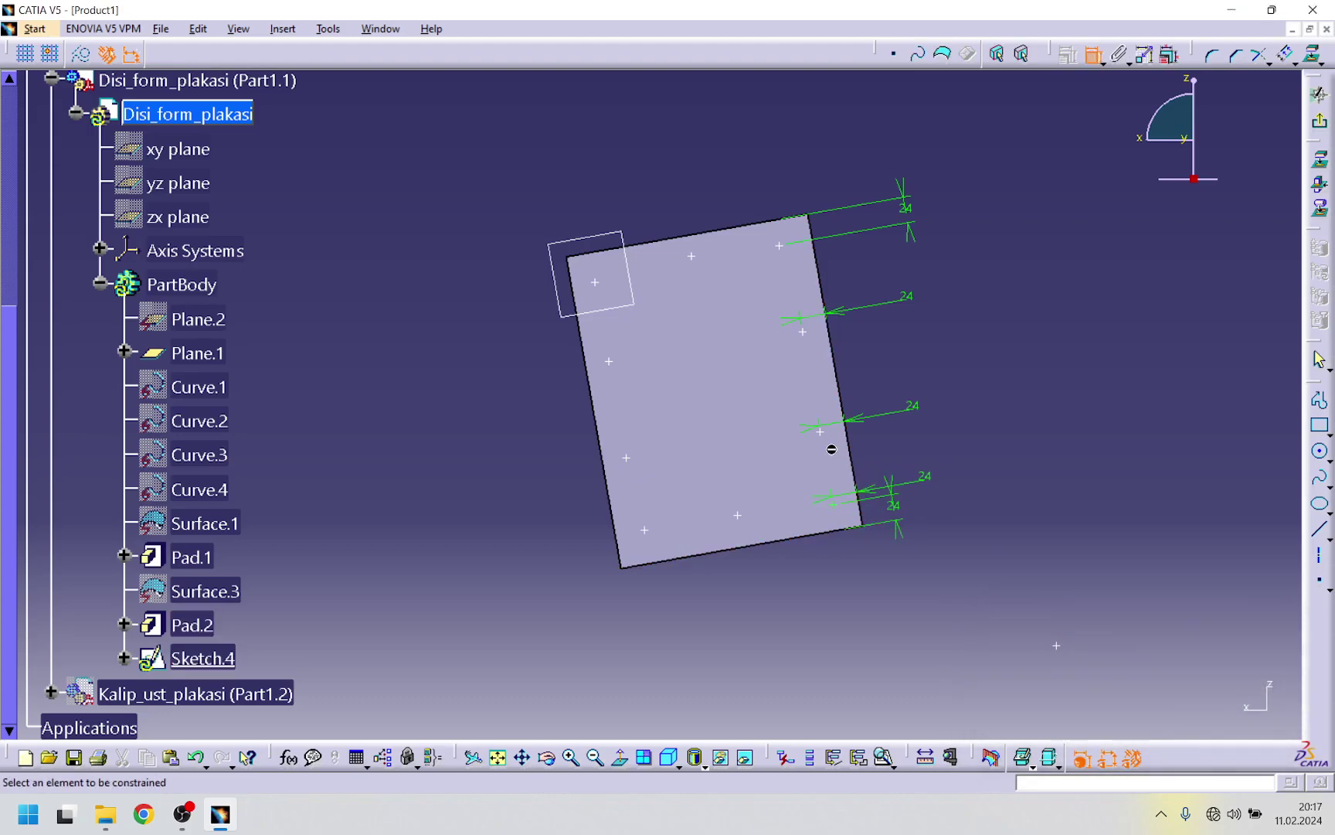
- Undo the last dimension value change, and constrain the upper right corner point 24 mm from the right long edge
left_click(778, 221)
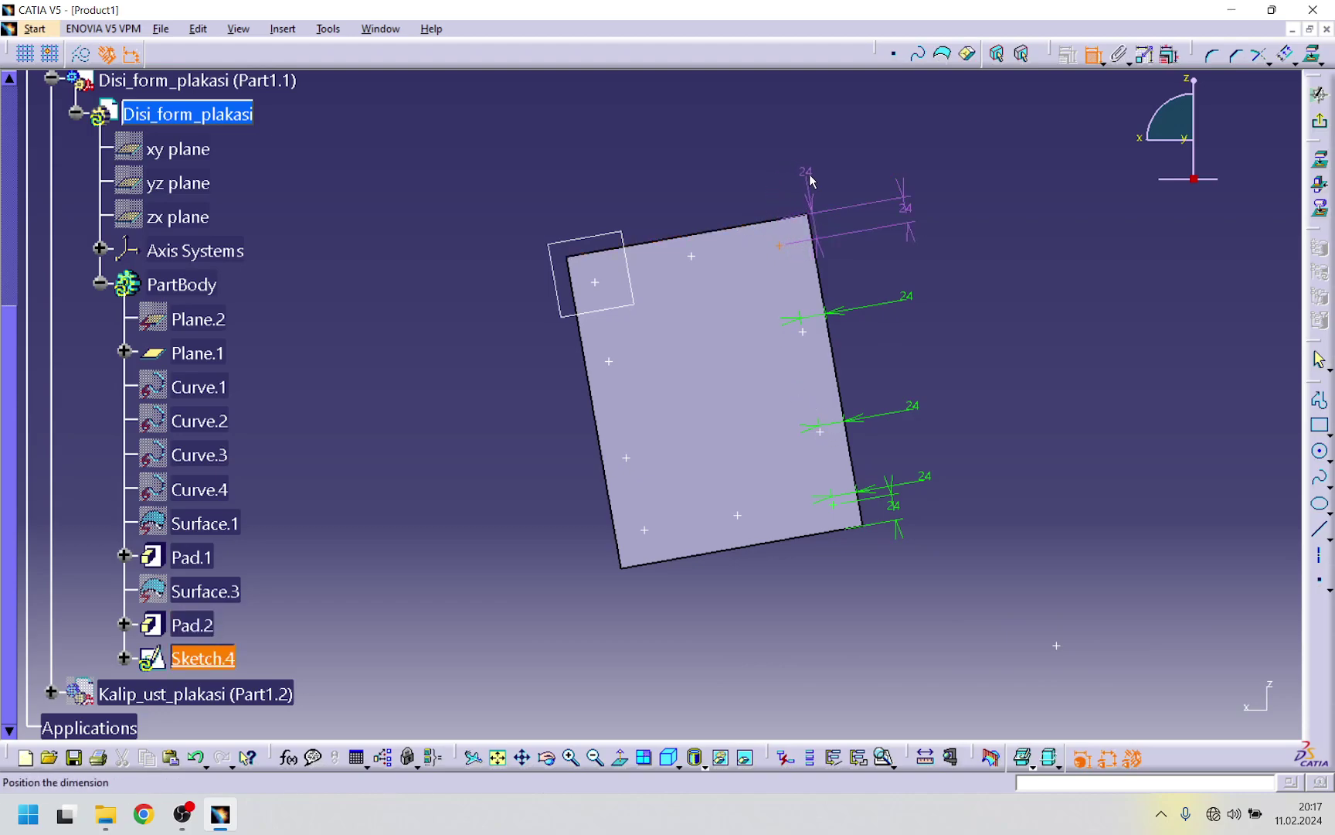
left_click(1092, 62)
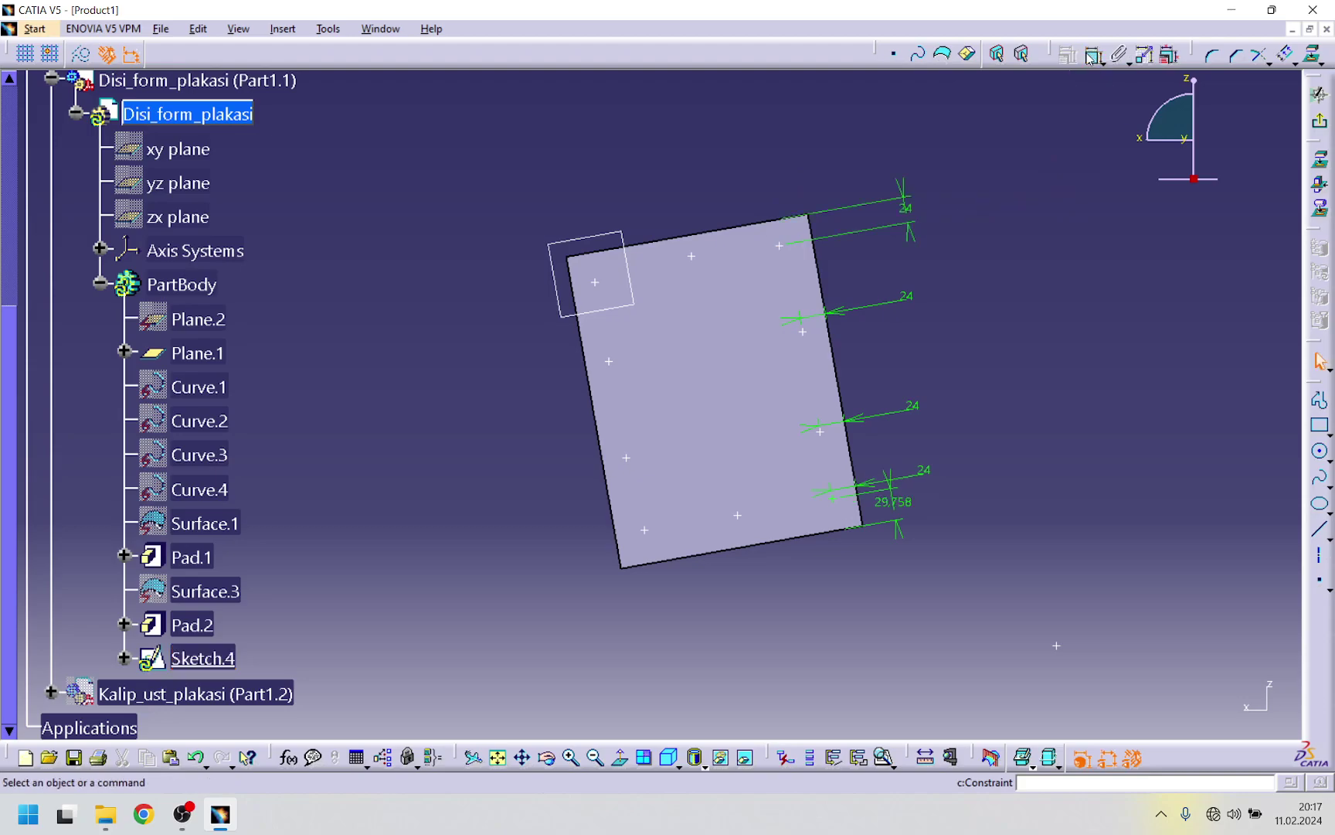
left_click(811, 257)
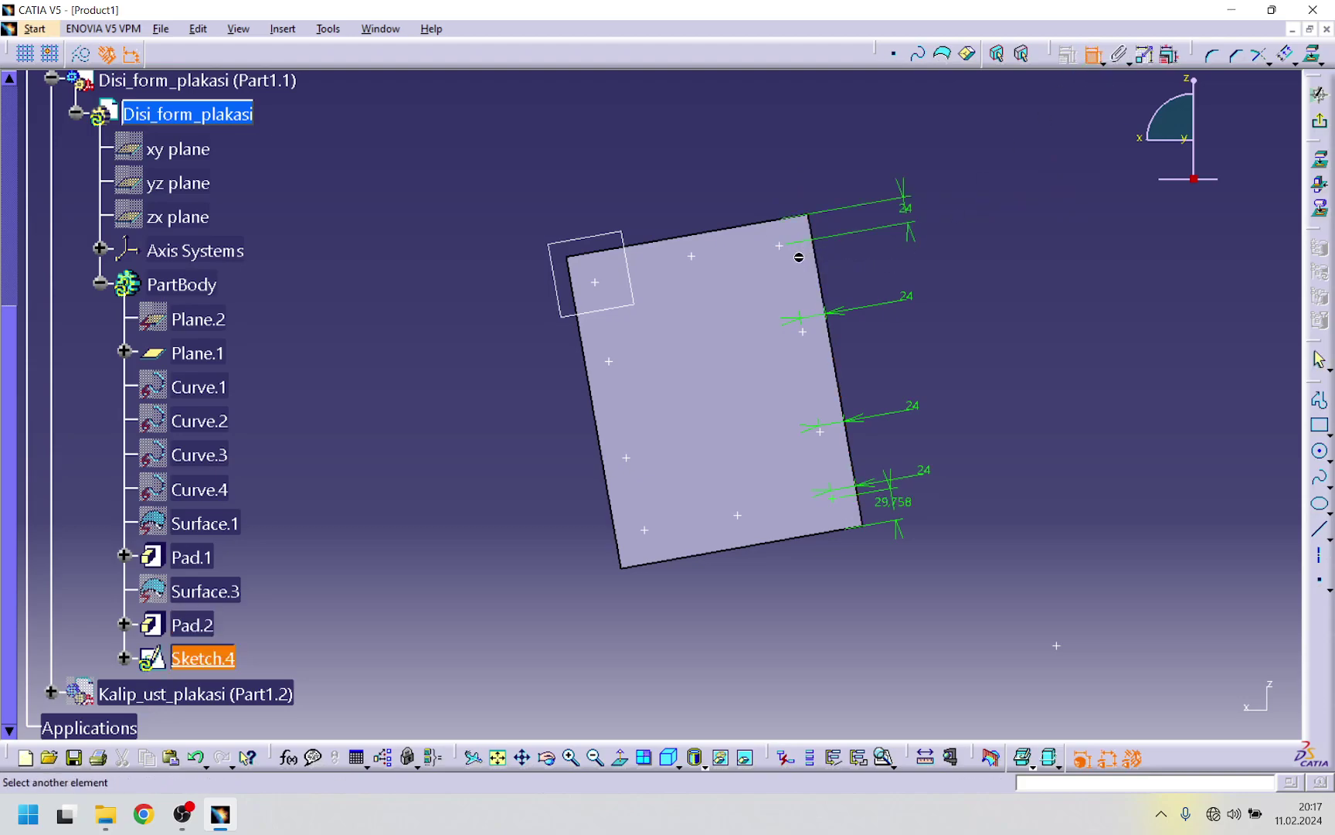
left_click(780, 246)
left_click(781, 202)
double_click(779, 193)
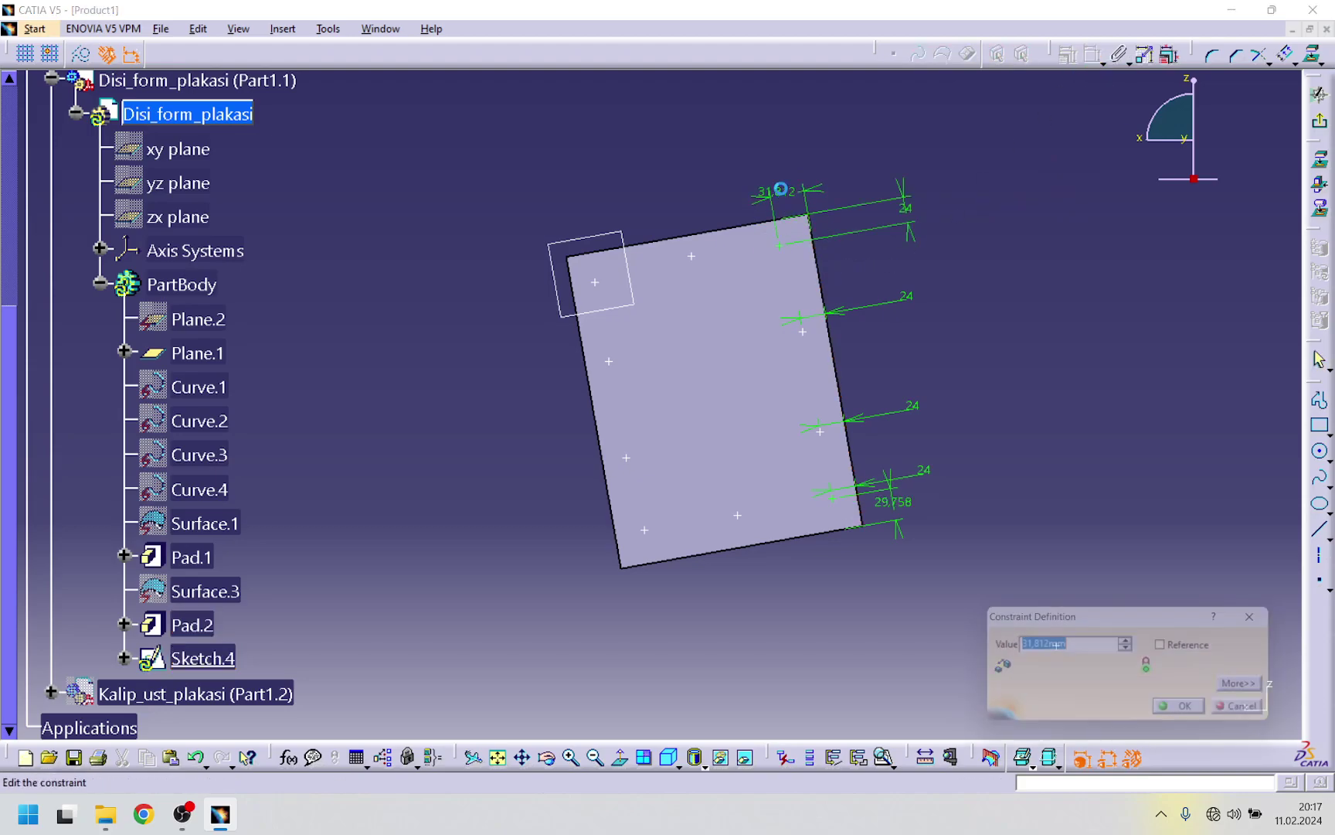
type("24")
key("Return")
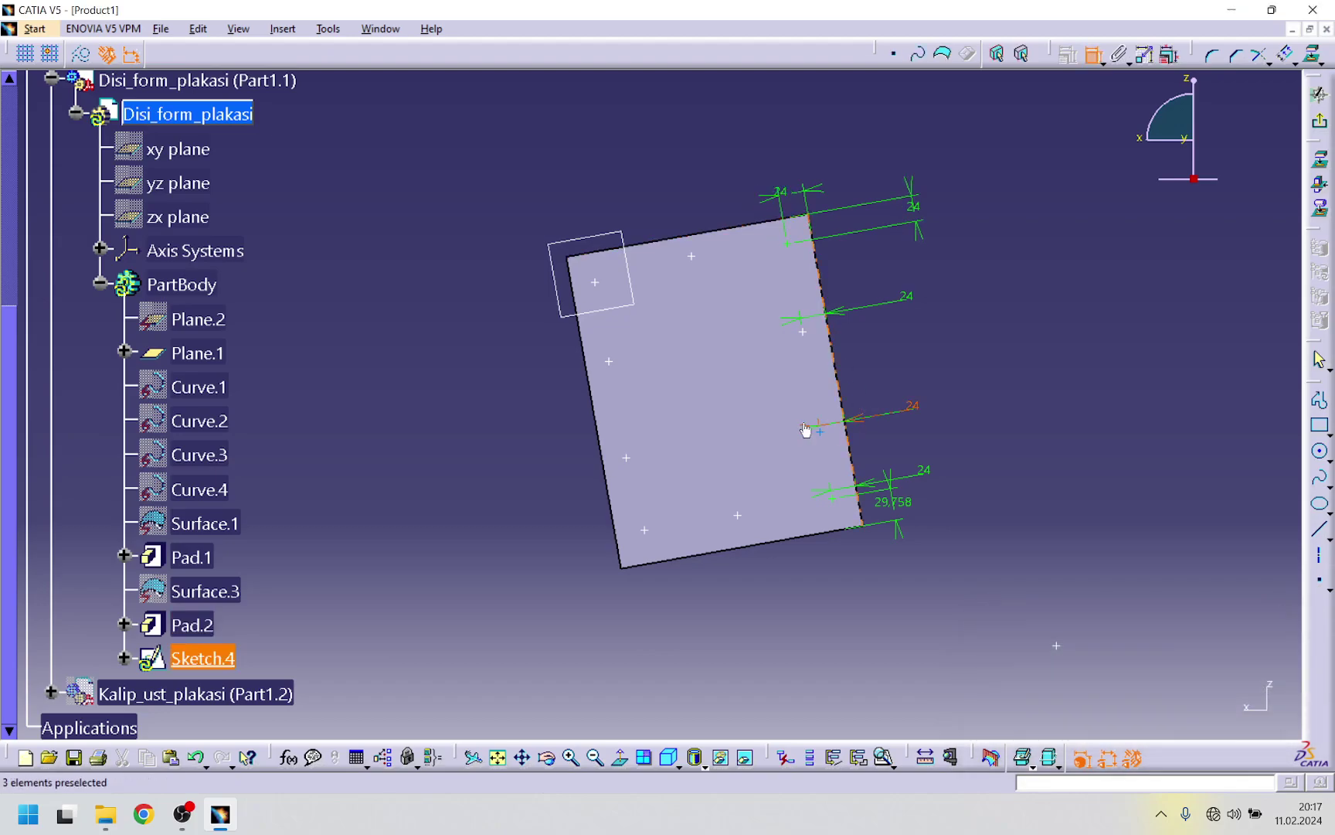
- Constrain the upper left corner point 24 mm from both the left long edge and the upper short edge
left_click(580, 298)
left_click(596, 283)
left_click(587, 181)
double_click(589, 185)
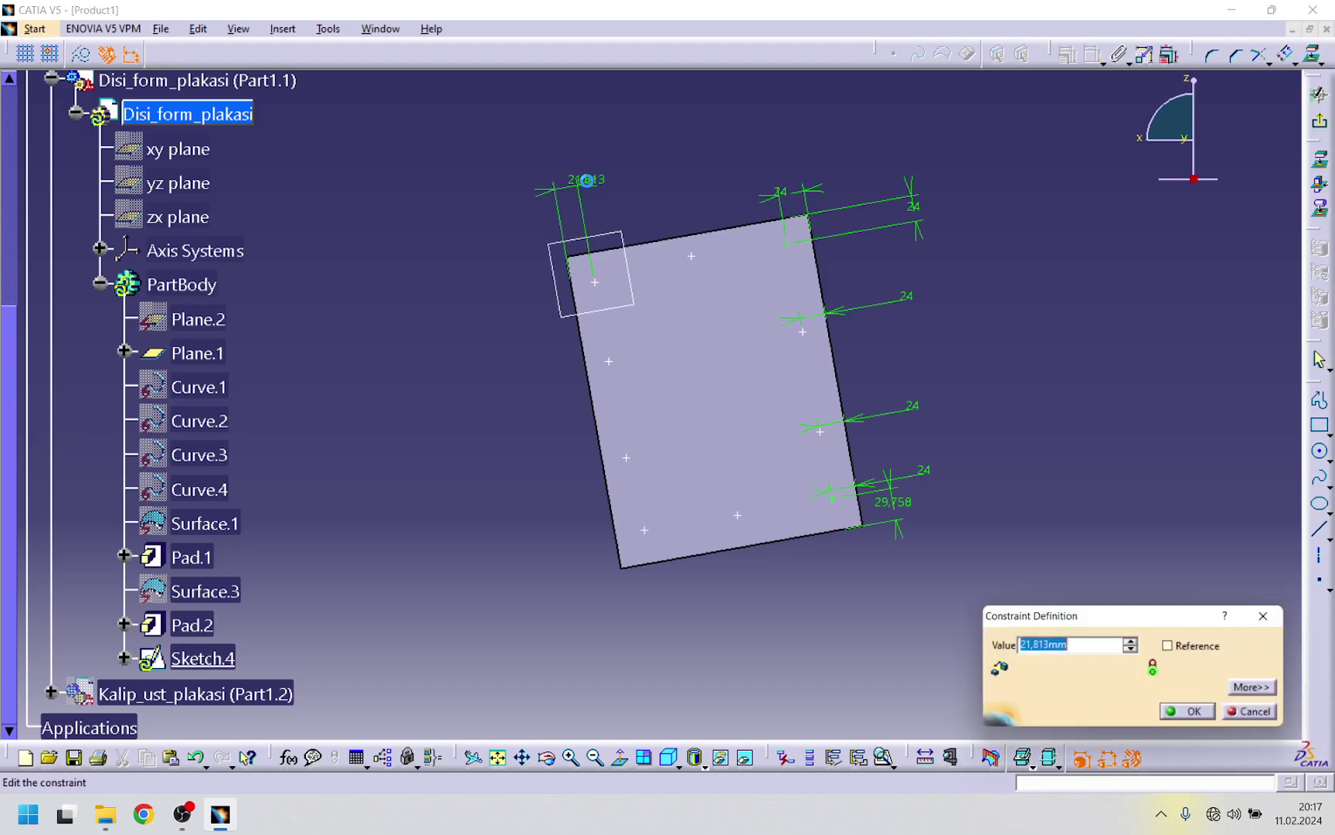
key("Return")
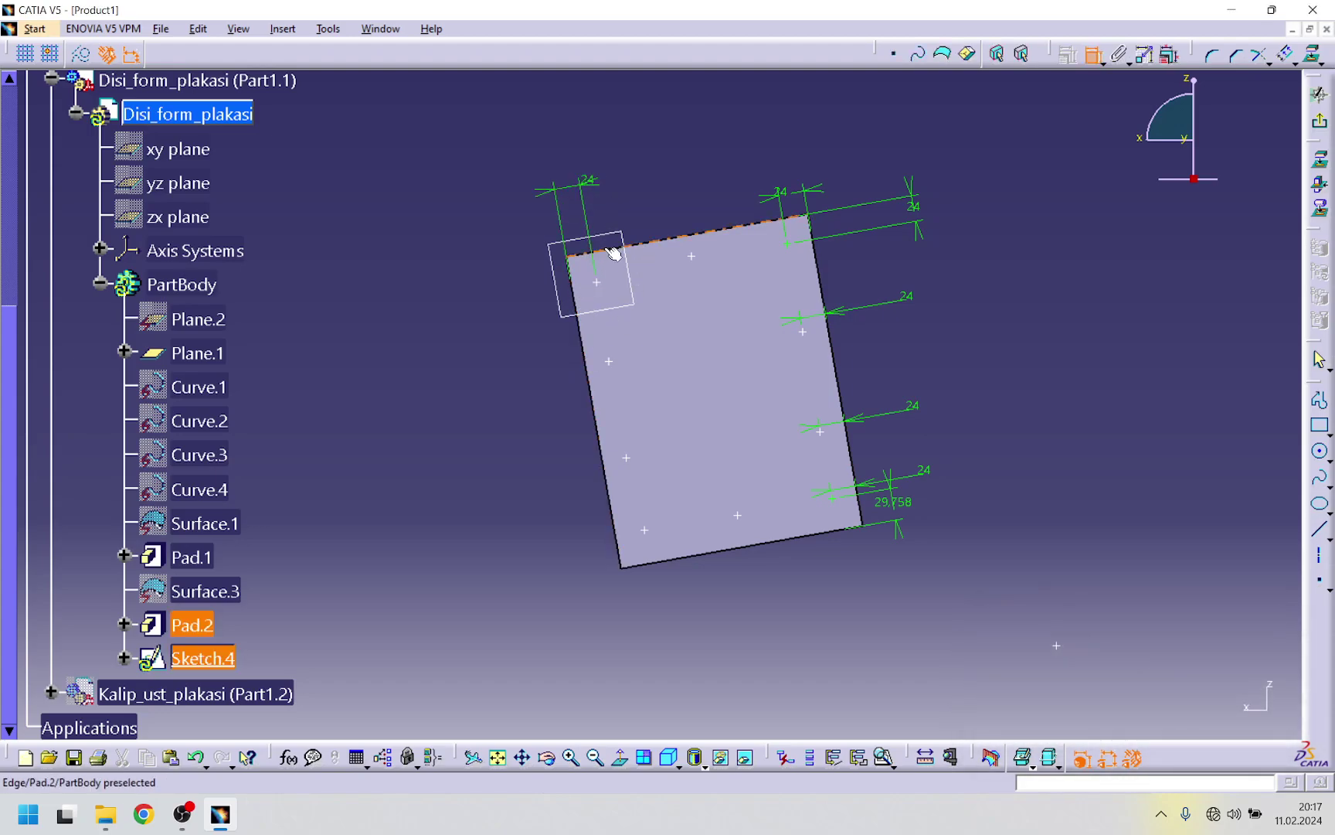
left_click(602, 287)
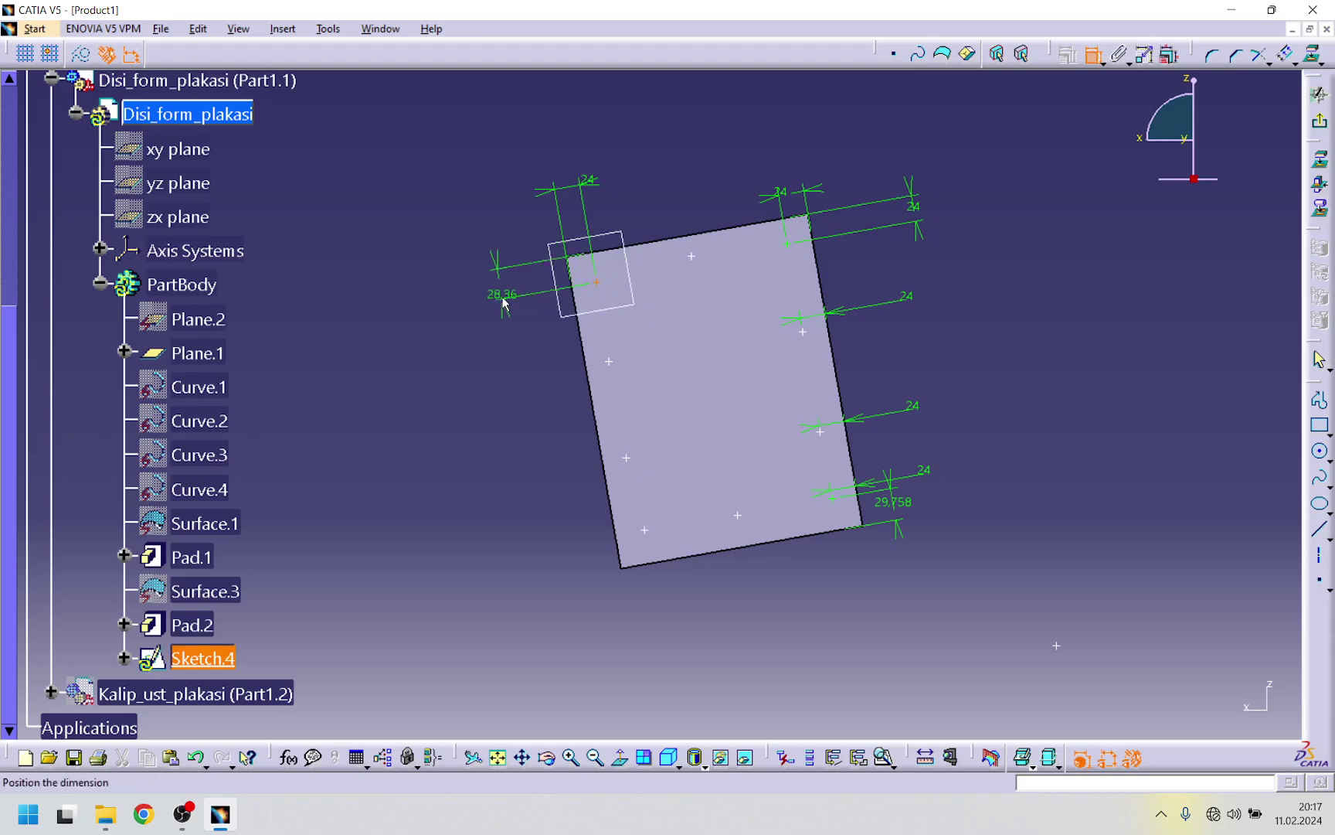
left_click(502, 299)
double_click(502, 299)
type("24")
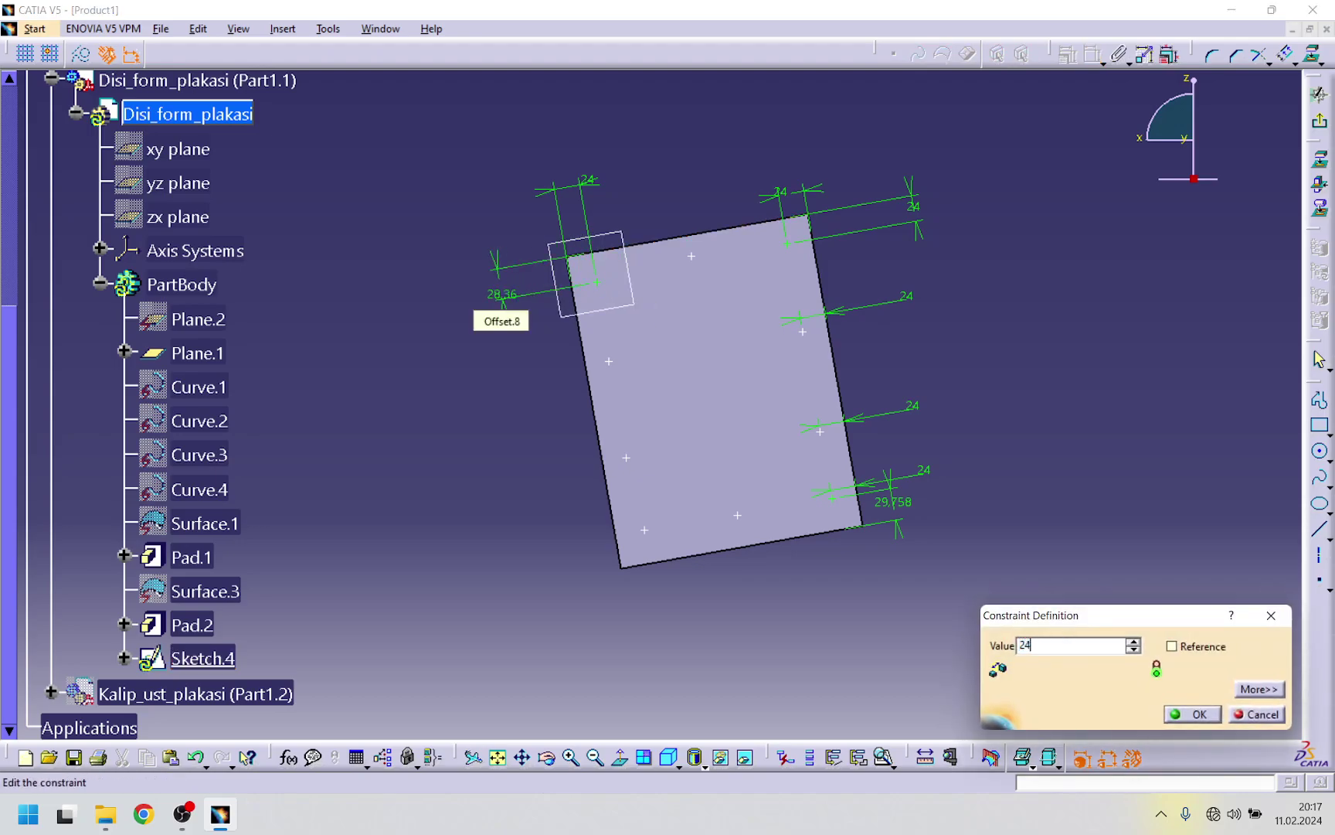
key("Return")
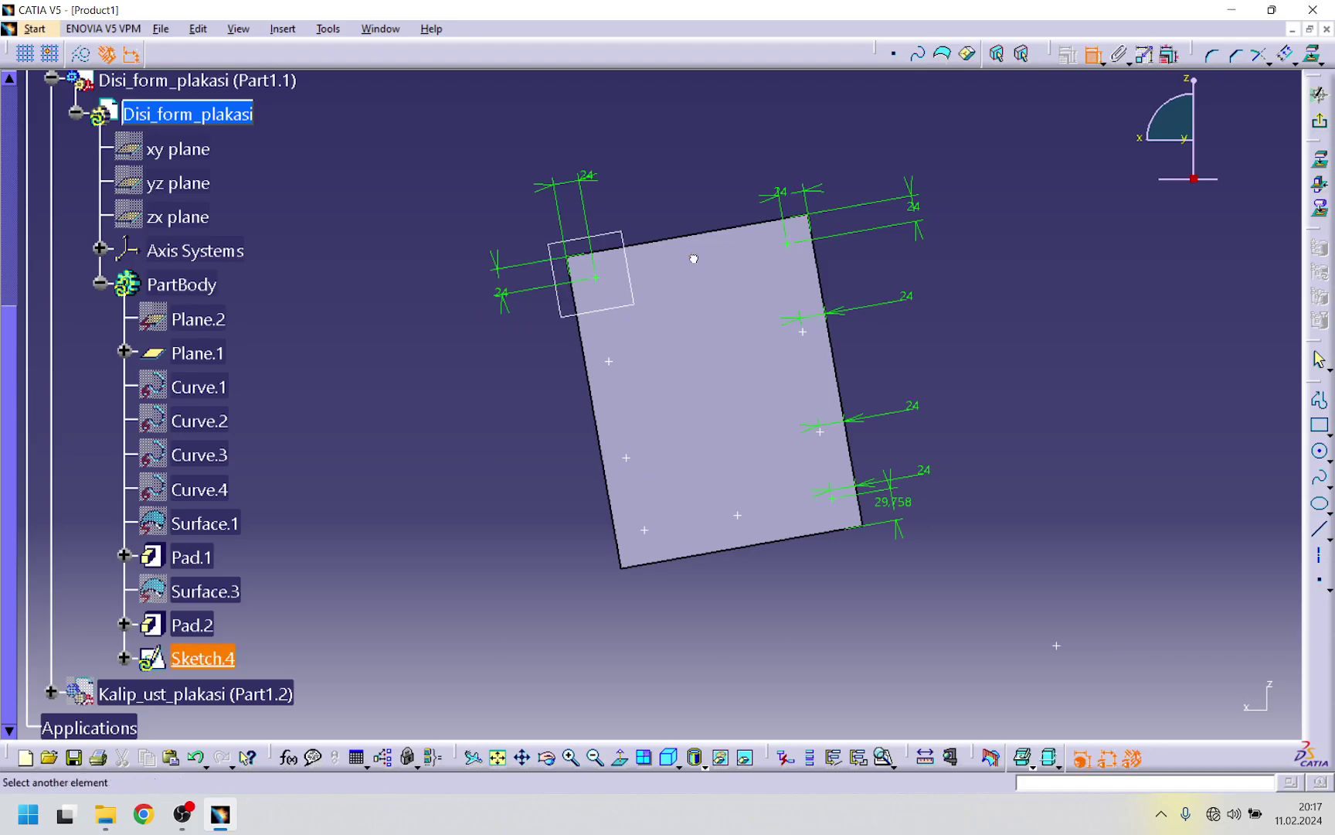
- Constrain the middle point along the upper short edge 24 mm from that edge
left_click(697, 235)
left_click(714, 205)
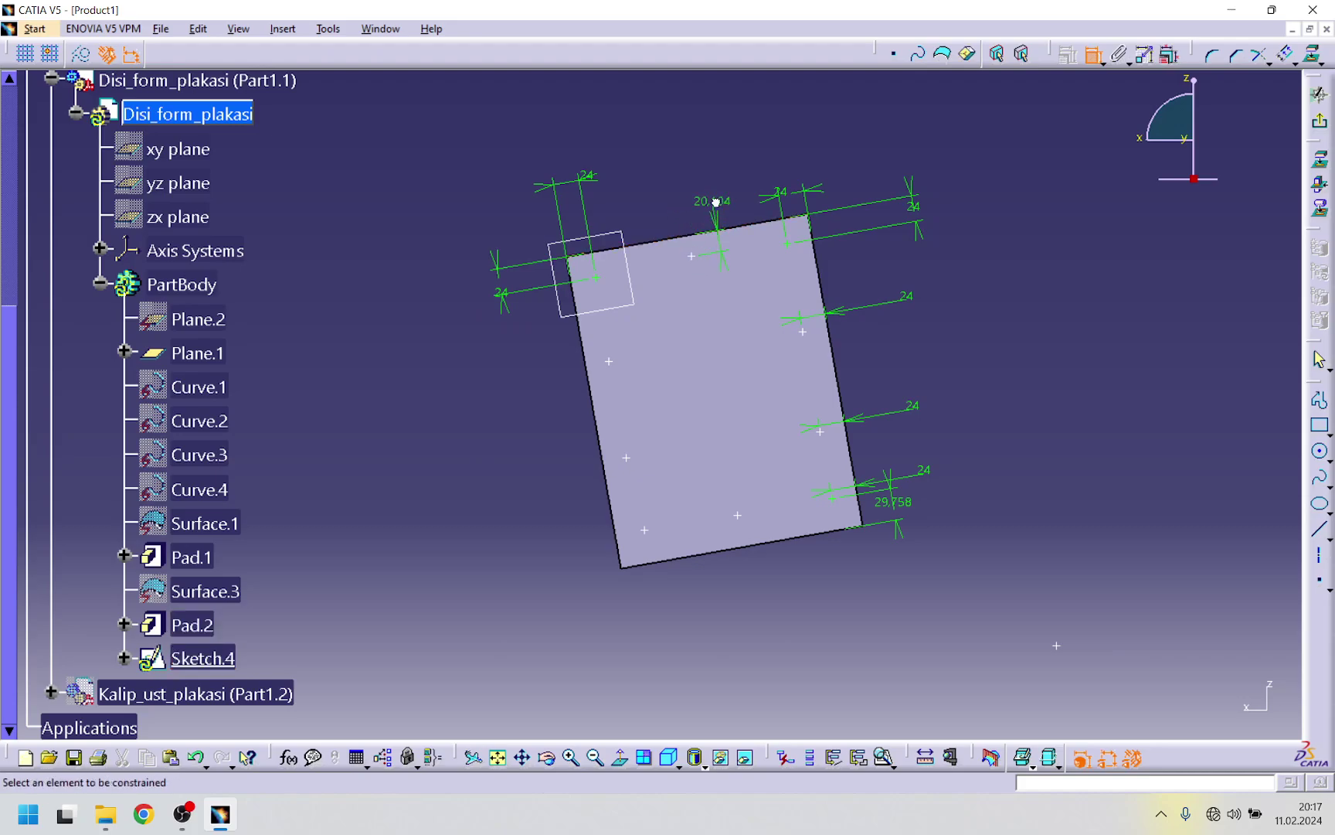
double_click(714, 205)
type("24")
key("Return")
- Constrain the two intermediate points along the left long edge 24 mm from that edge
left_click(592, 375)
left_click(609, 361)
left_click(539, 390)
double_click(540, 380)
type("24")
key("Return")
left_click(611, 469)
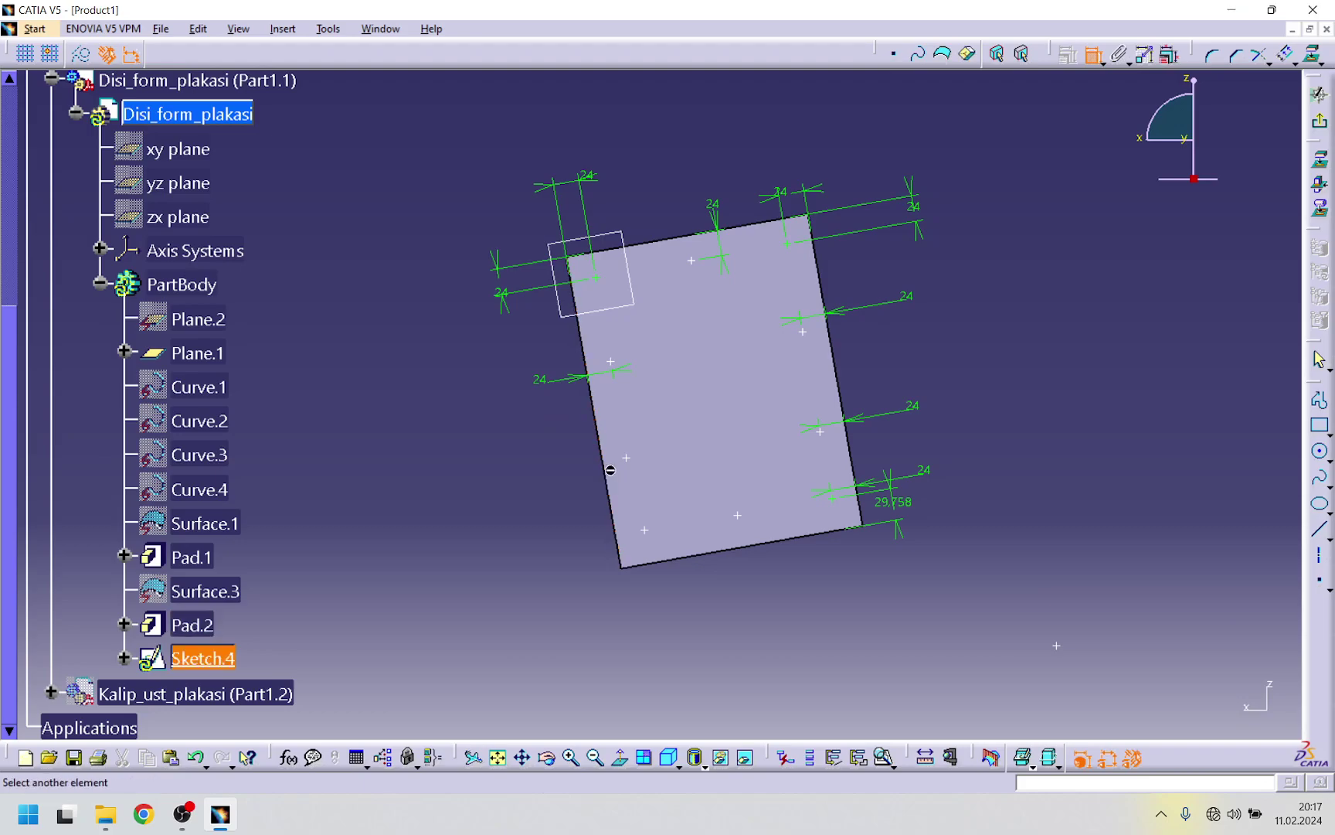
left_click(627, 458)
left_click(531, 455)
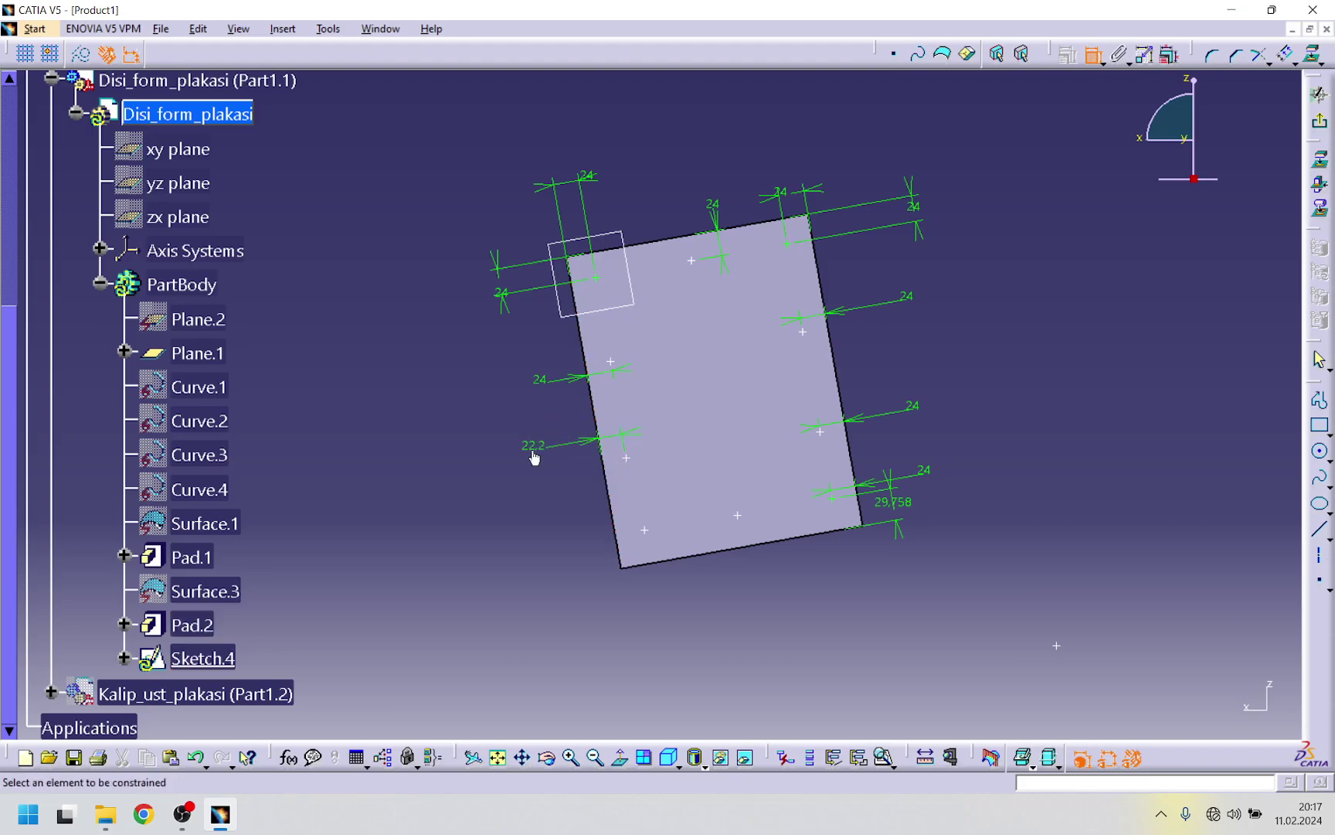
double_click(529, 448)
key("Return")
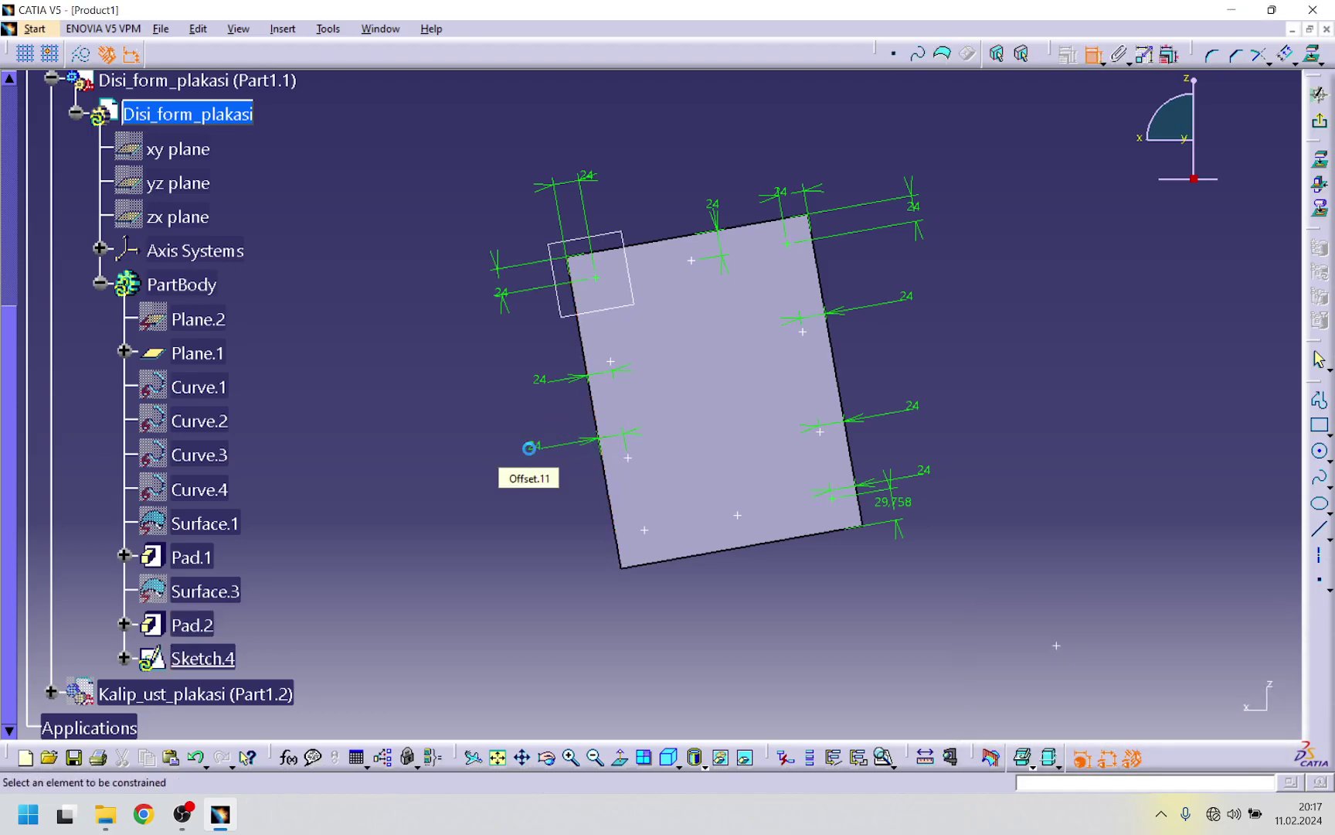
- Constrain the lower left corner point 24 mm from the plate's left long edge
left_click(643, 533)
left_click(645, 533)
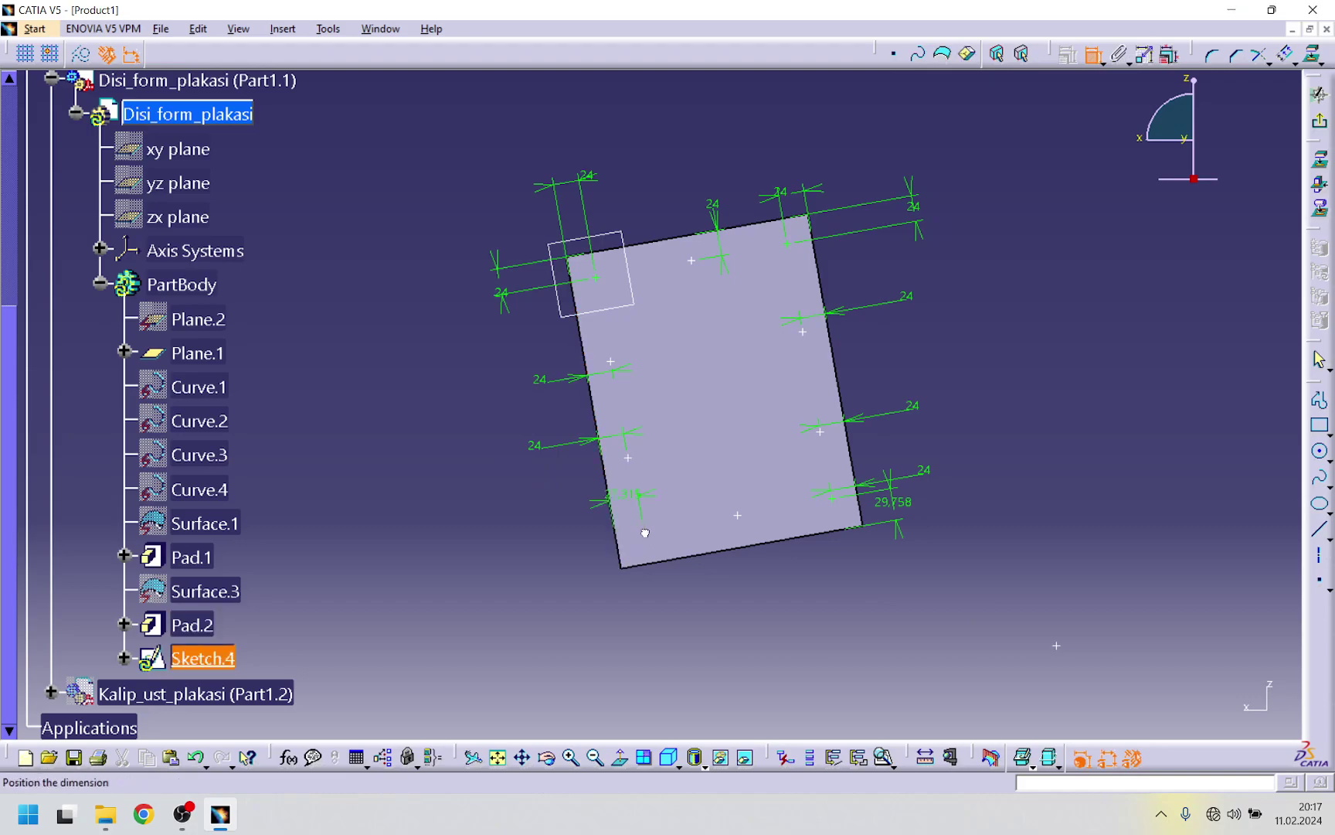
left_click(561, 529)
double_click(555, 520)
type("24")
key("Return")
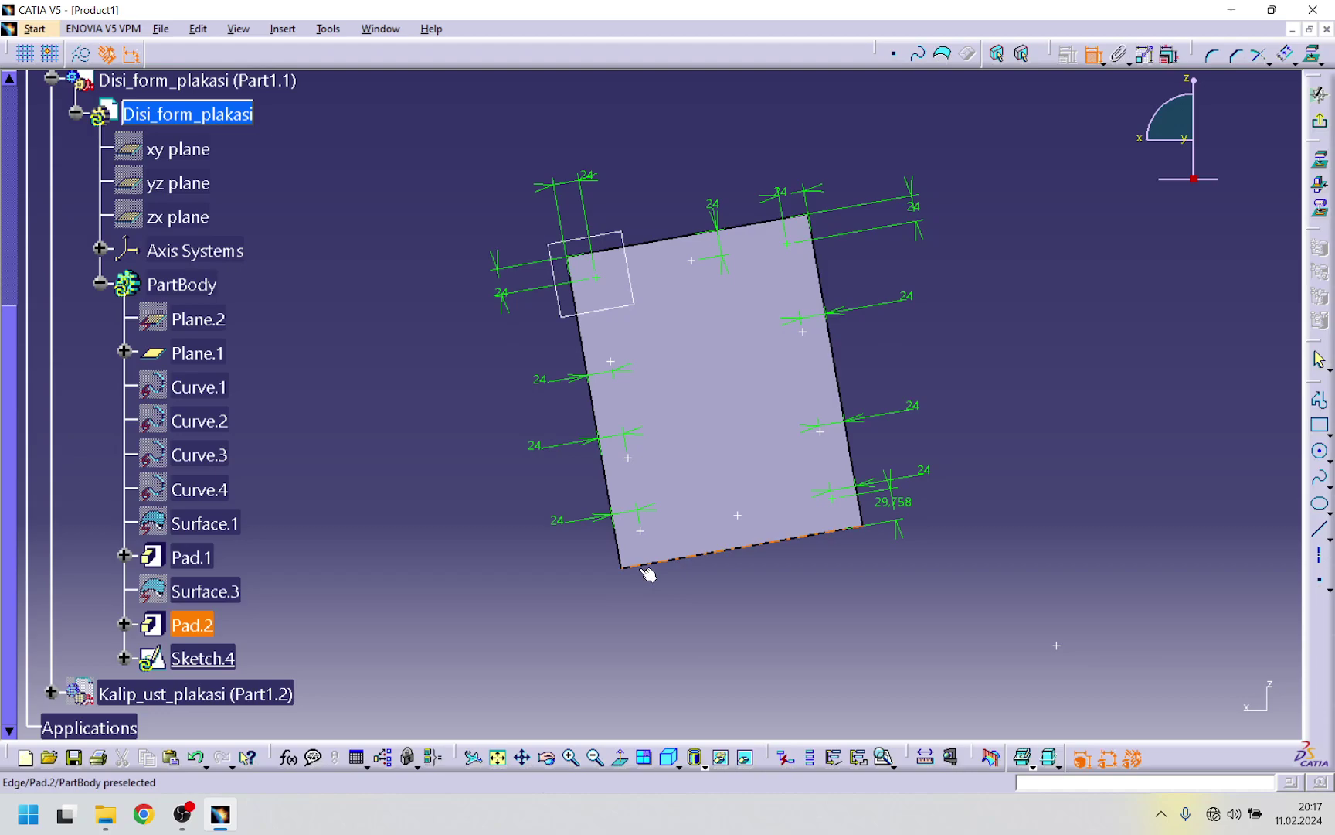
- Constrain the lower left corner point 24 mm from the plate's lower short edge
left_click(640, 531)
left_click(634, 565)
left_click(571, 569)
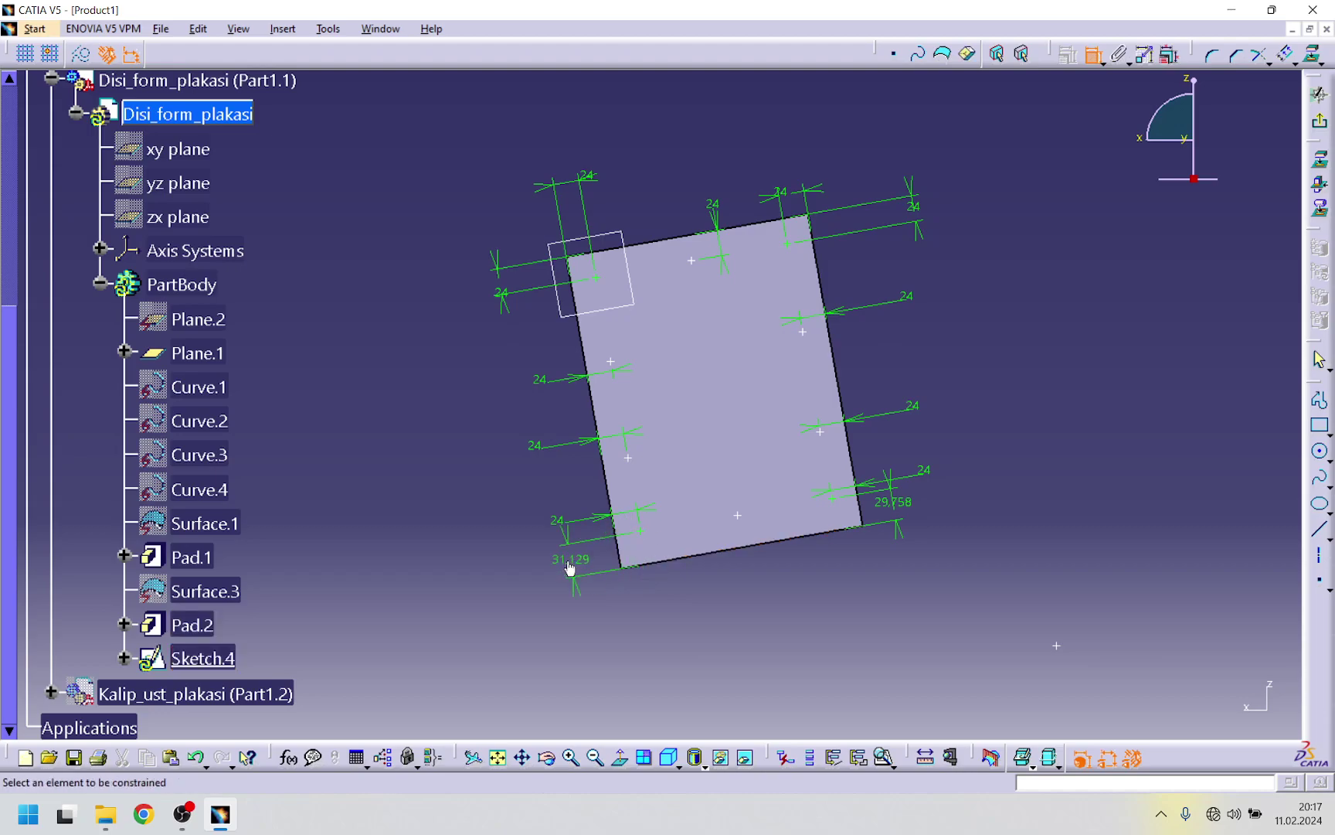
double_click(569, 563)
type("24")
key("Return")
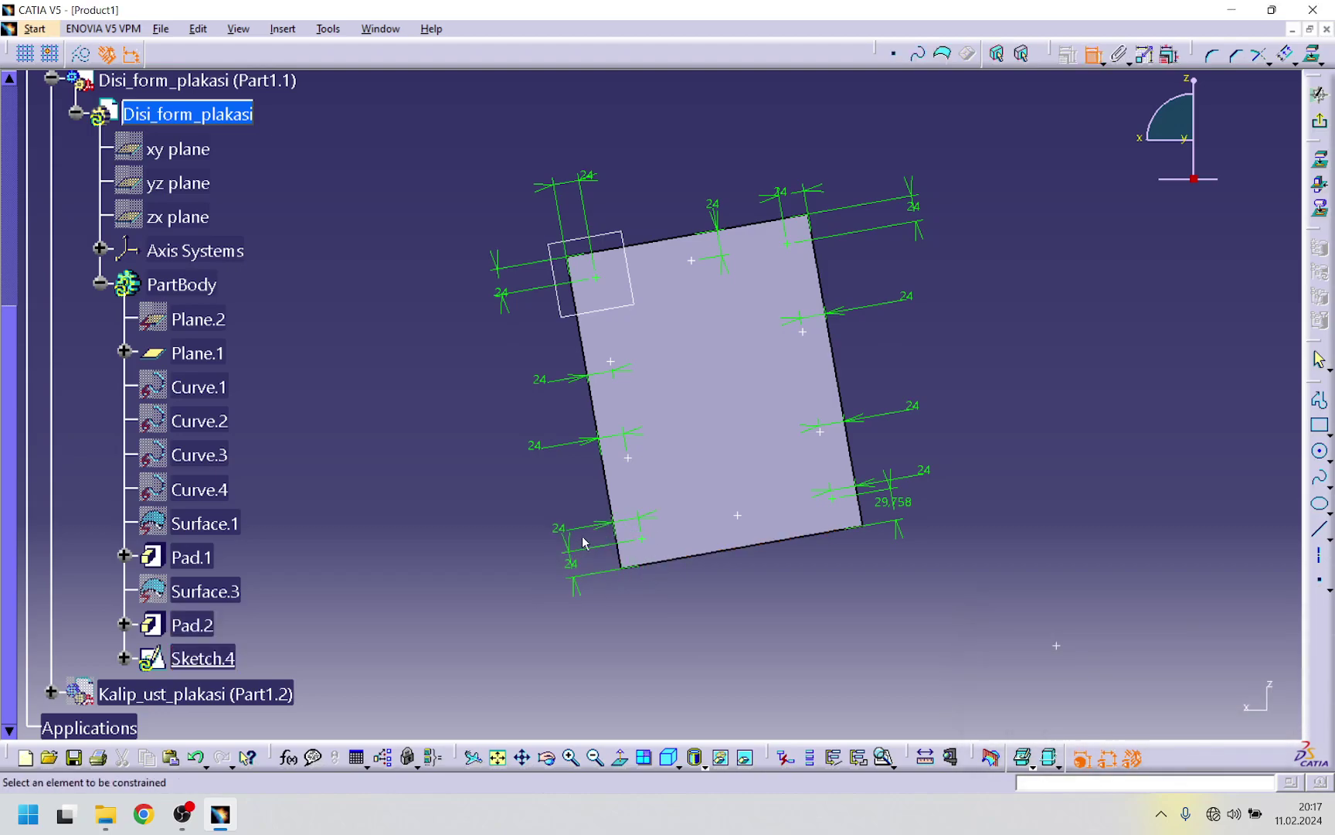
- Constrain the middle point along the lower short edge 24 mm from that edge
left_click(735, 516)
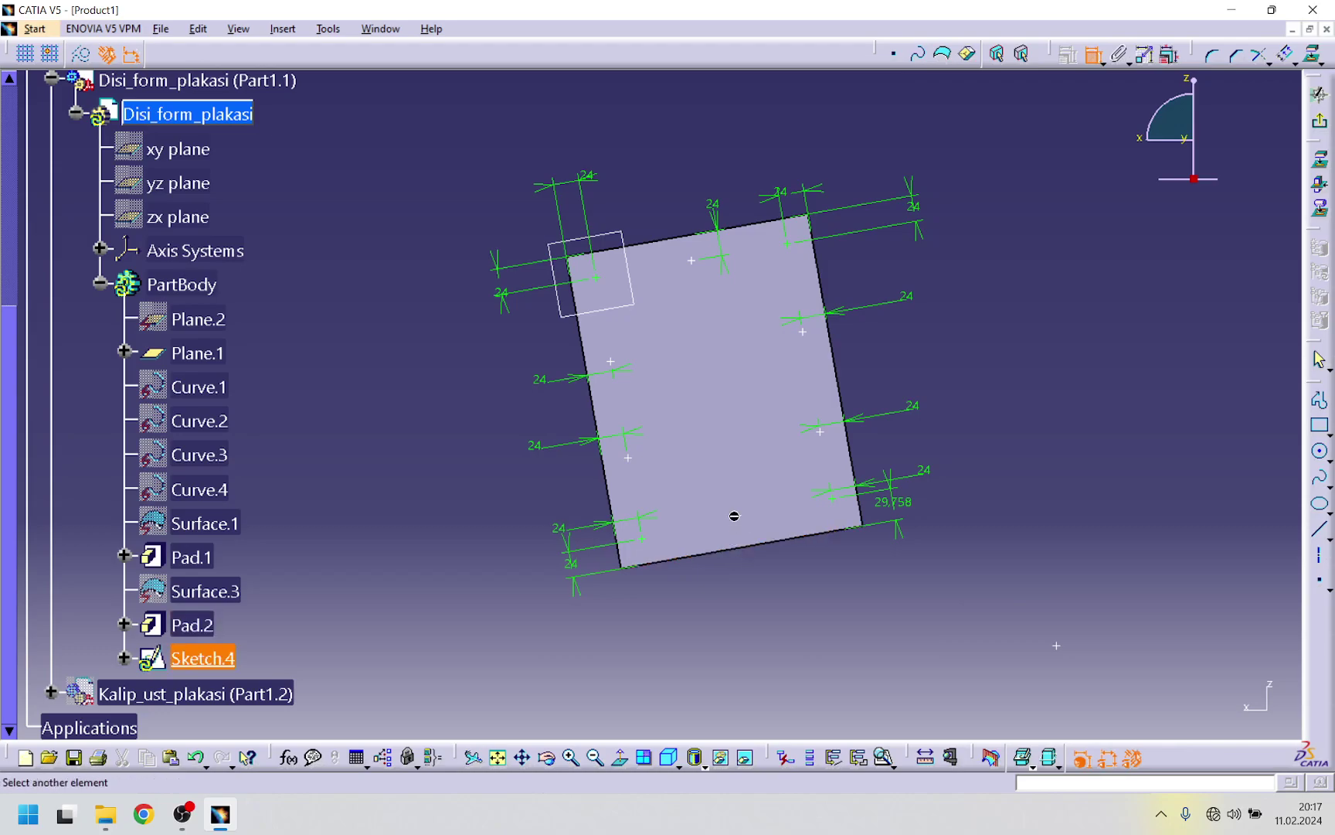
left_click(742, 517)
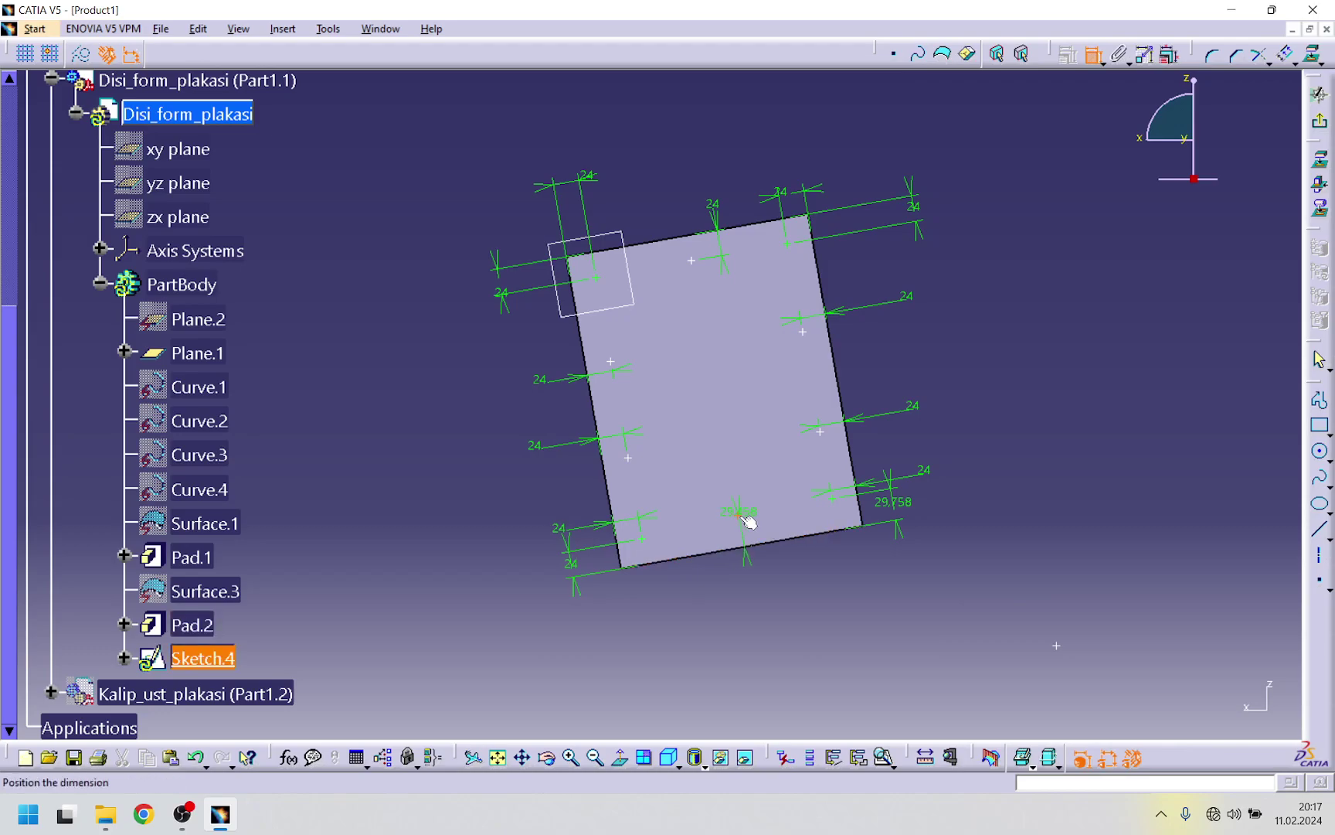
left_click(759, 591)
double_click(757, 581)
type("24")
key("Return")
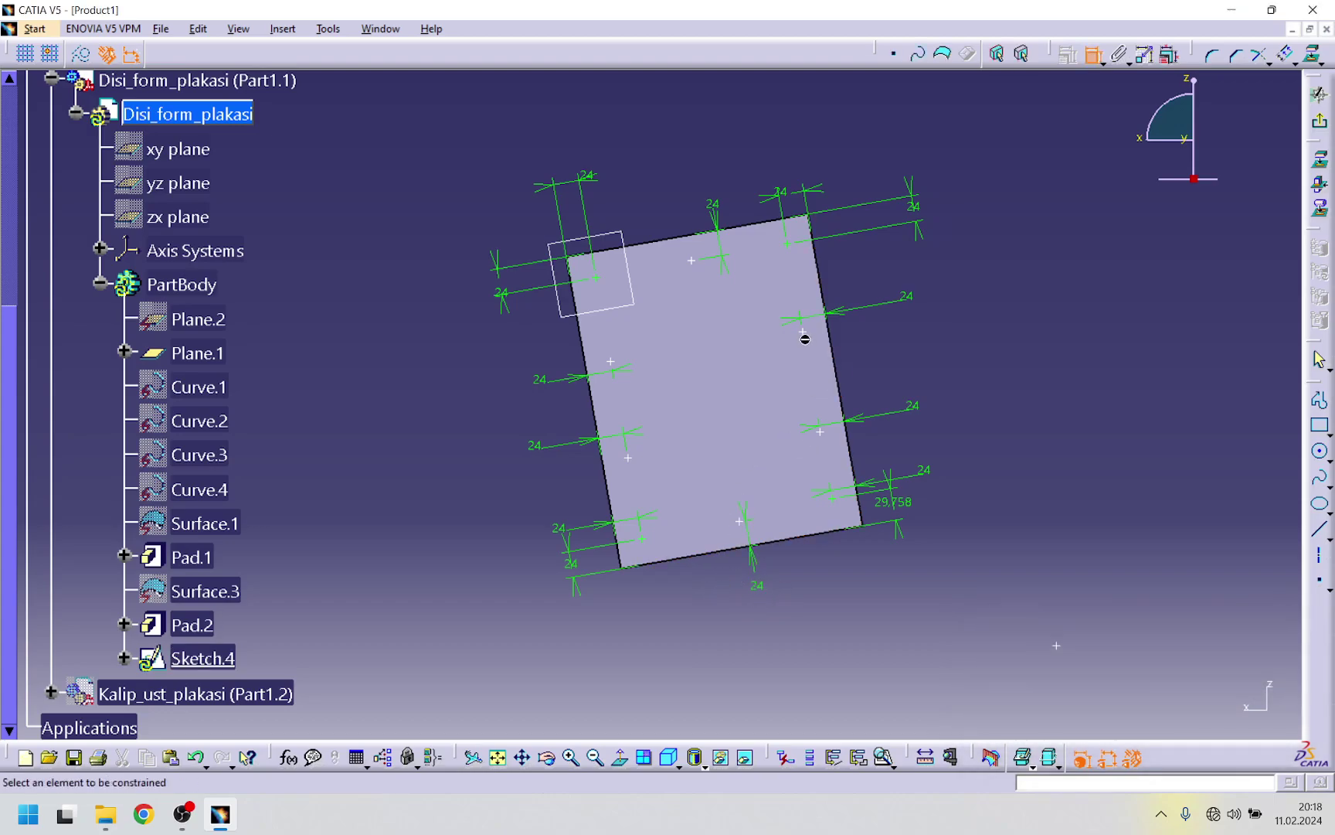
- Constrain the upper intermediate point along the right long edge 100 mm from the upper short edge
left_click(804, 334)
left_click(771, 222)
left_click(972, 230)
double_click(970, 221)
type("1")
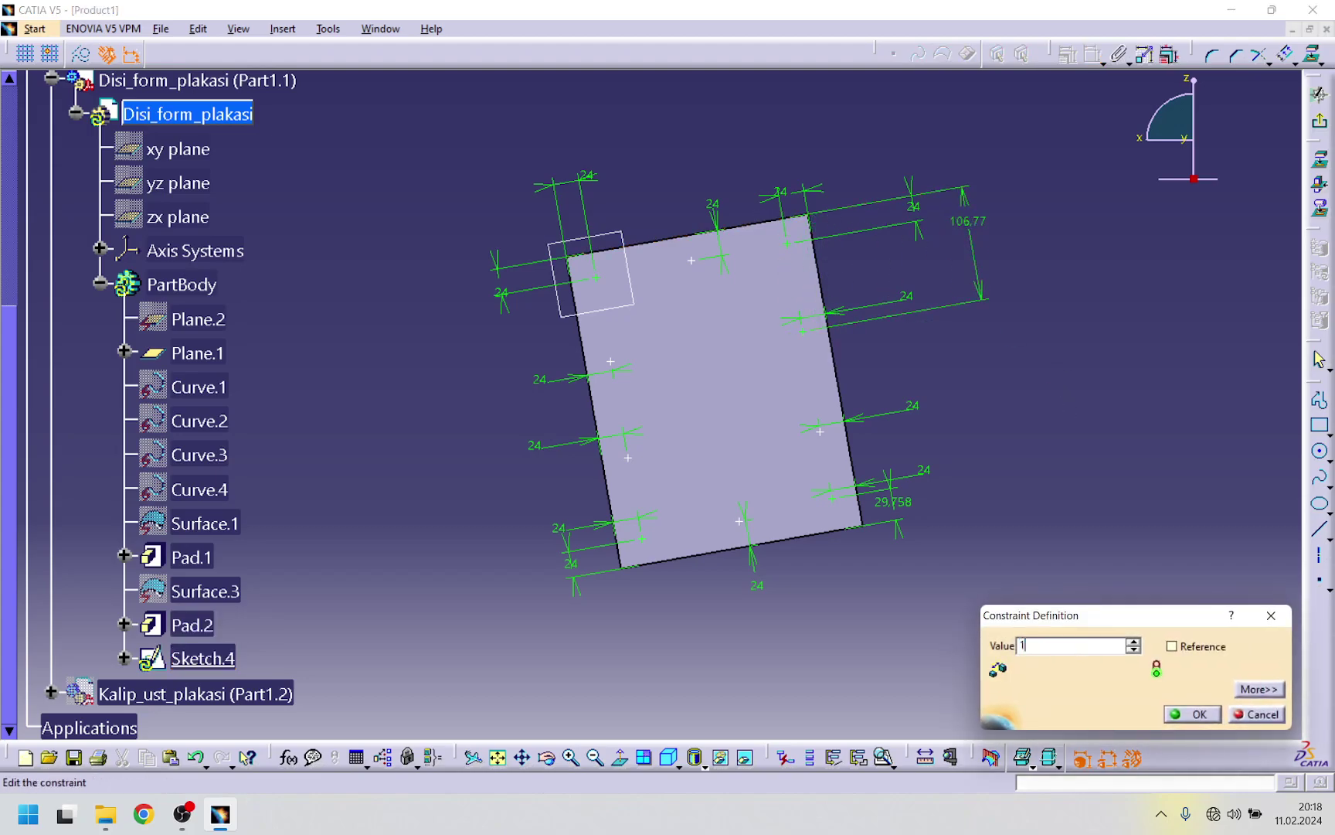
key("Return")
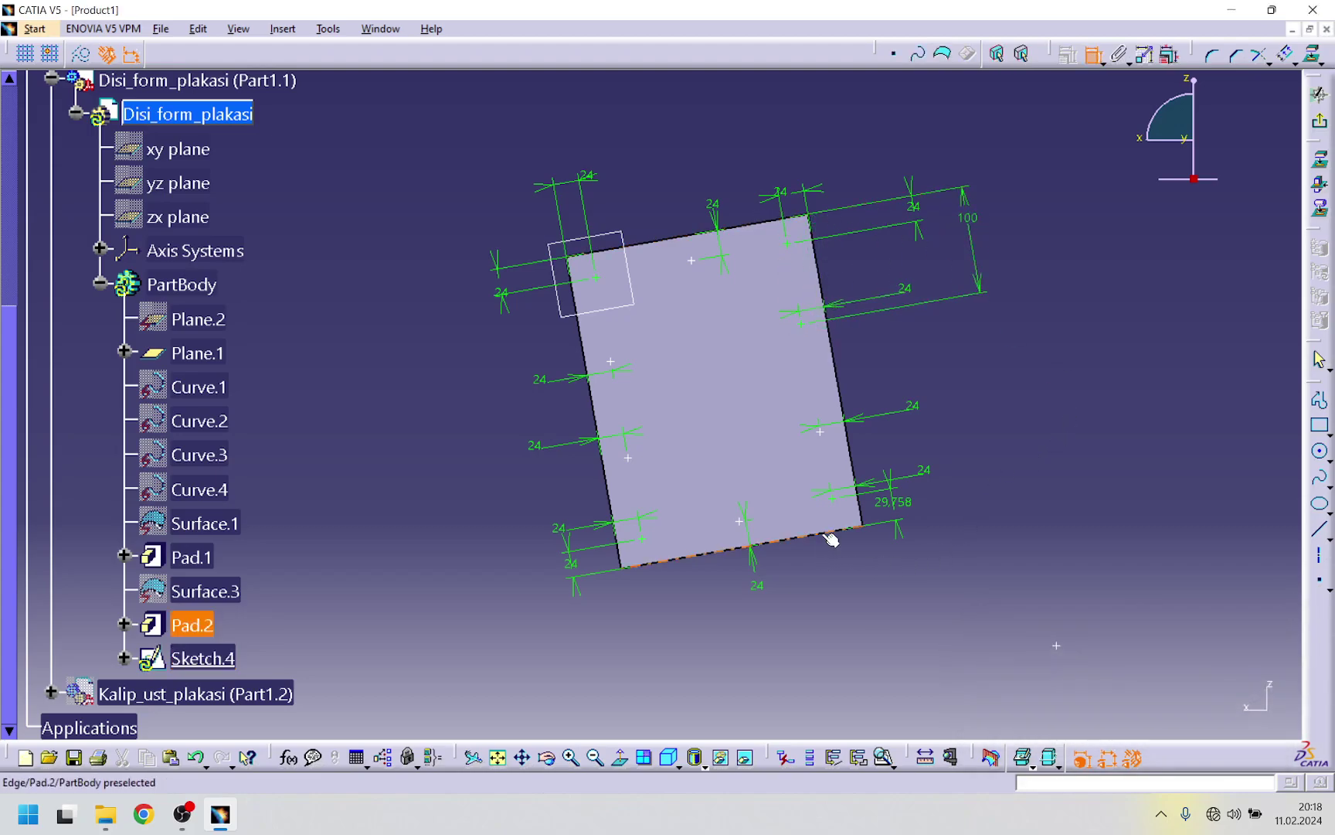
- Constrain the lower intermediate point along the right long edge 100 mm from the lower short edge
left_click(828, 444)
left_click(824, 437)
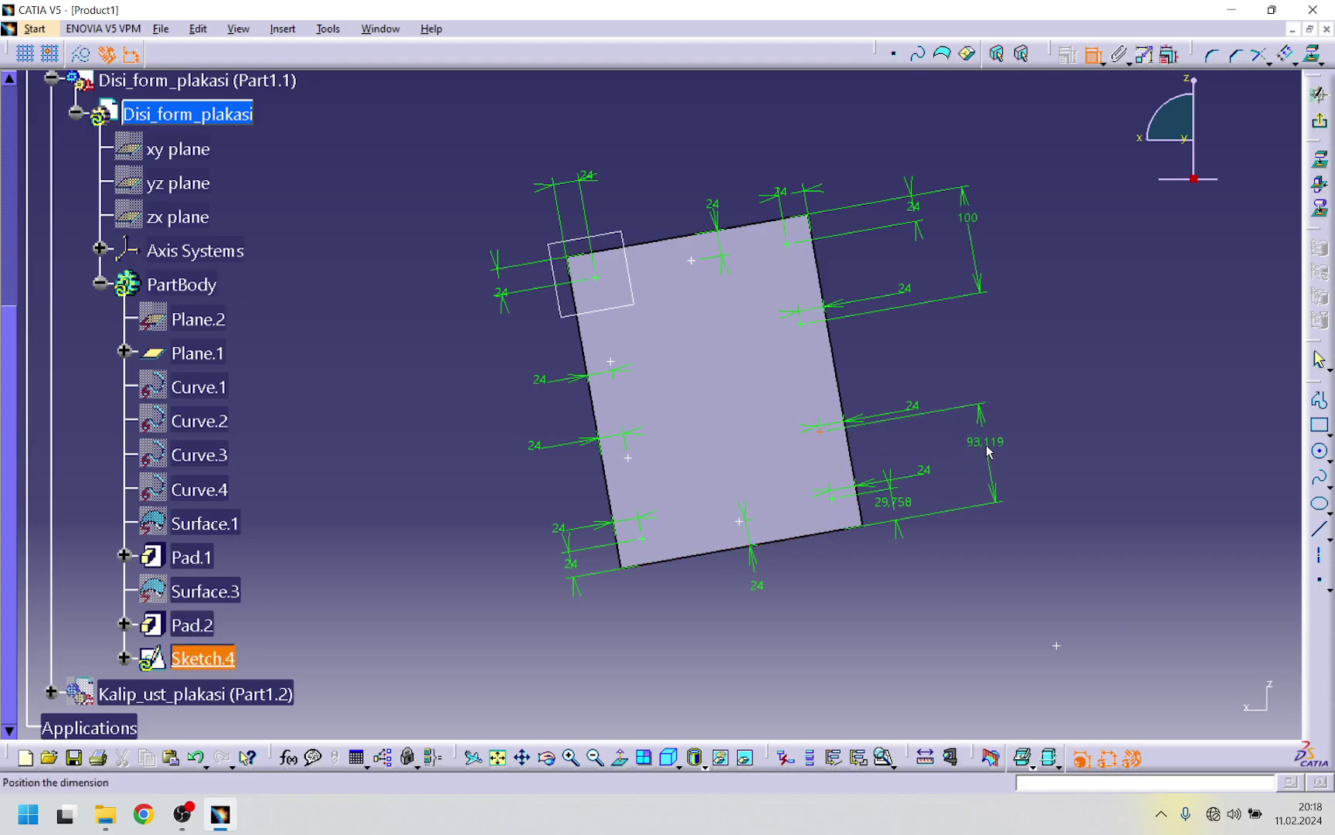
left_click(991, 441)
double_click(992, 441)
type("100")
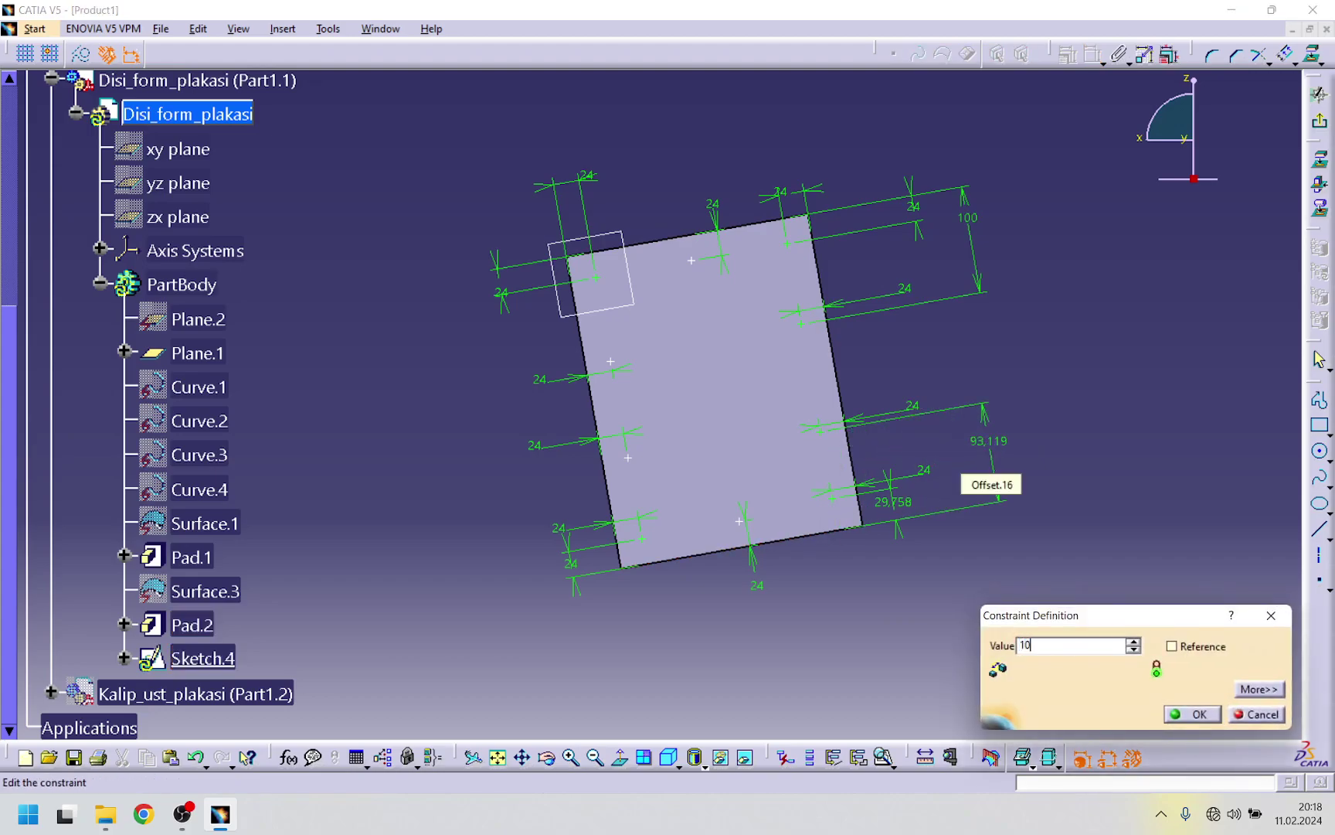
key("Return")
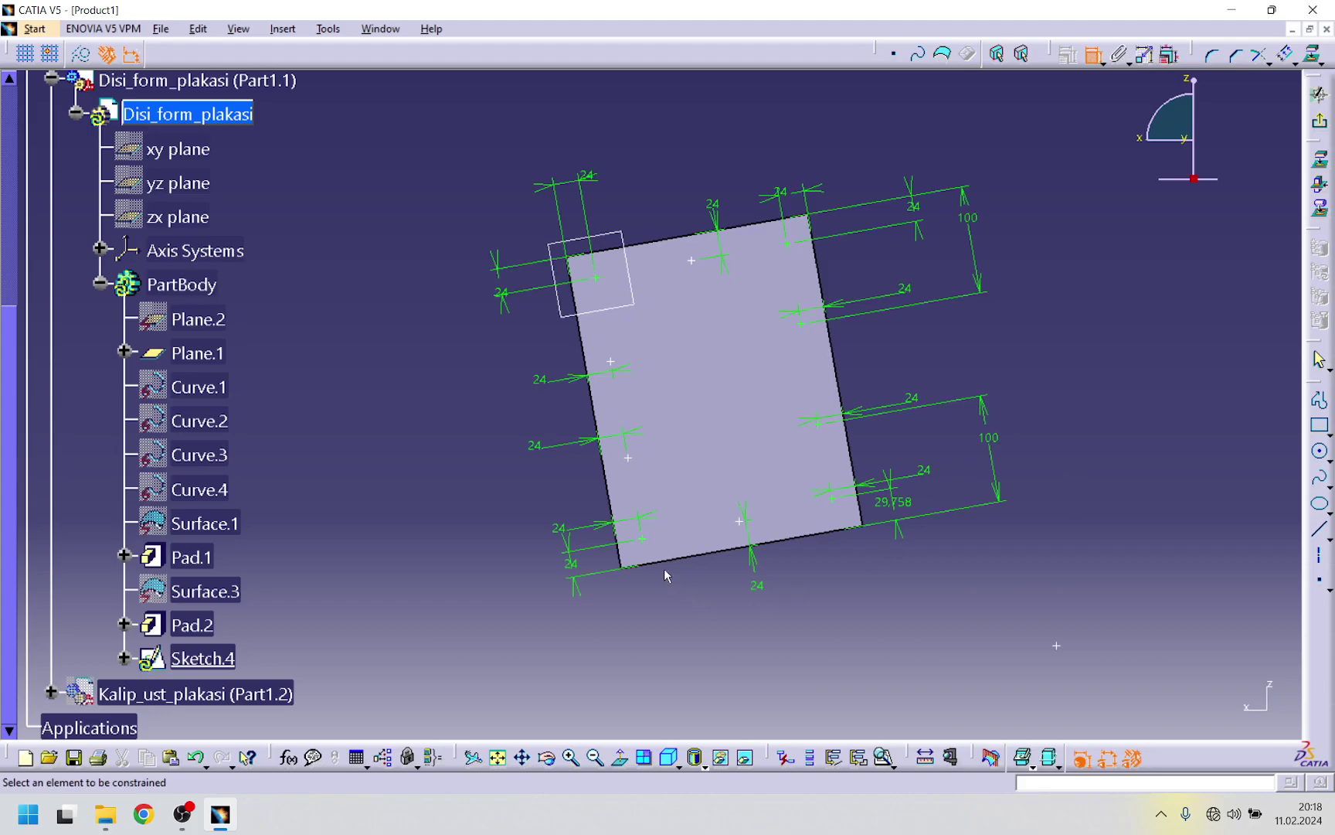
- Constrain the lower intermediate point along the left long edge 100 mm from the lower short edge
left_click(662, 558)
left_click(629, 458)
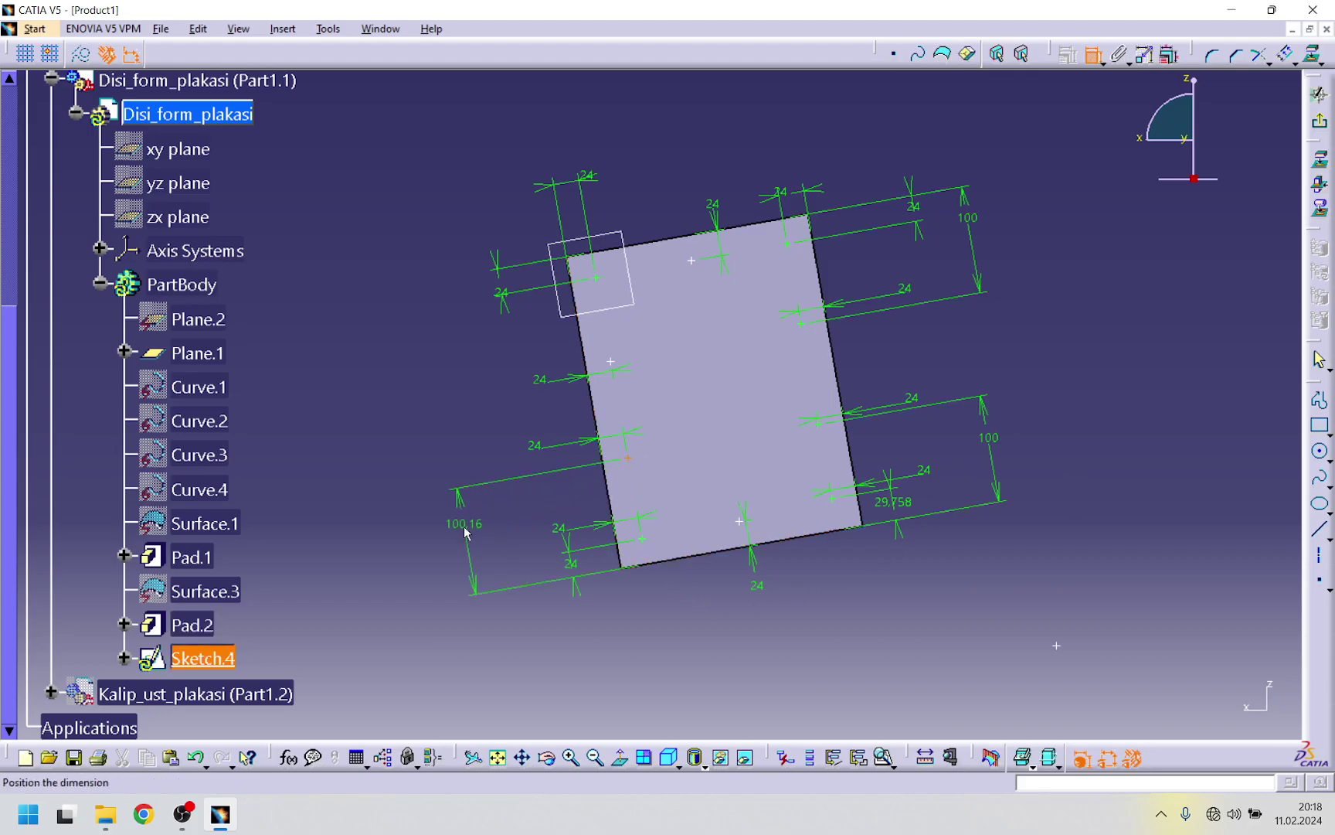
left_click(466, 530)
double_click(462, 532)
type("1")
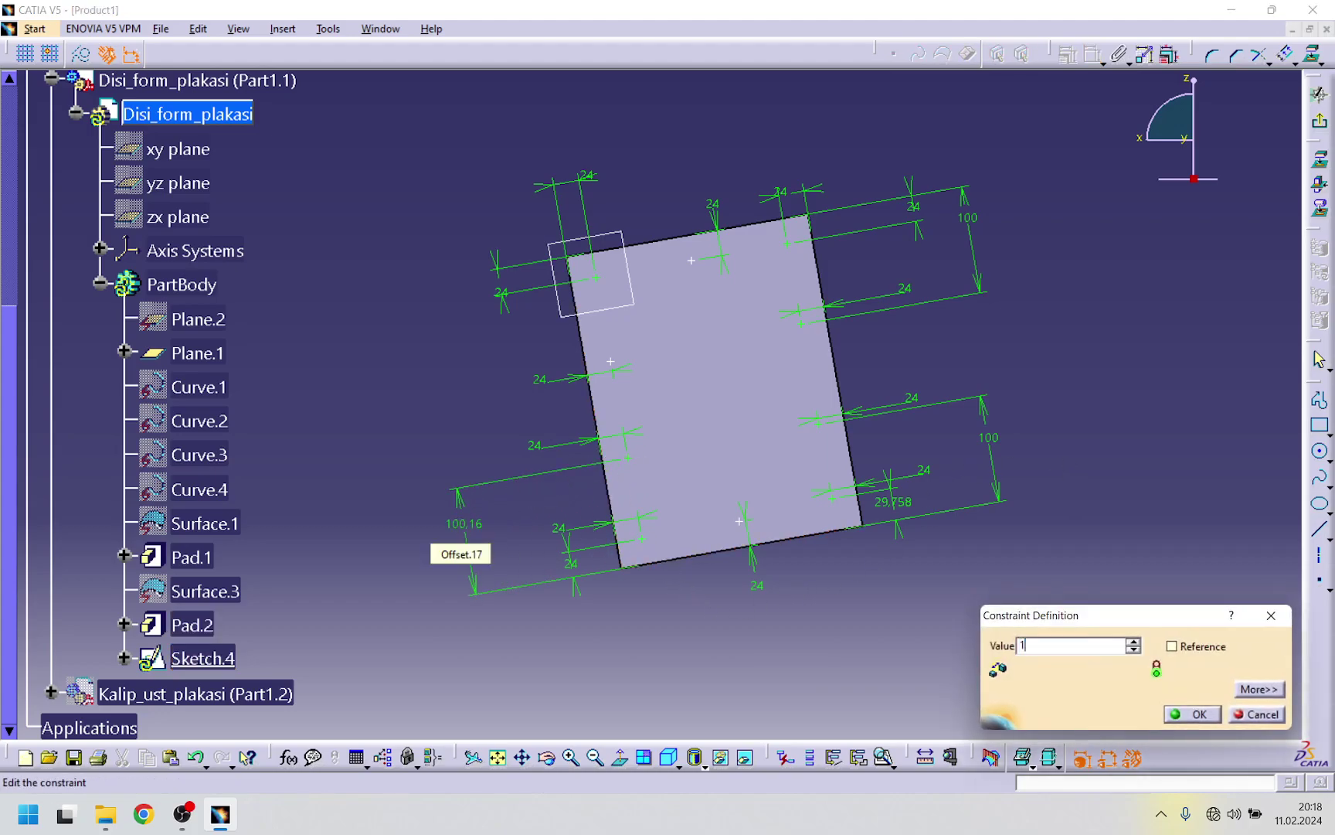
type("00")
key("Return")
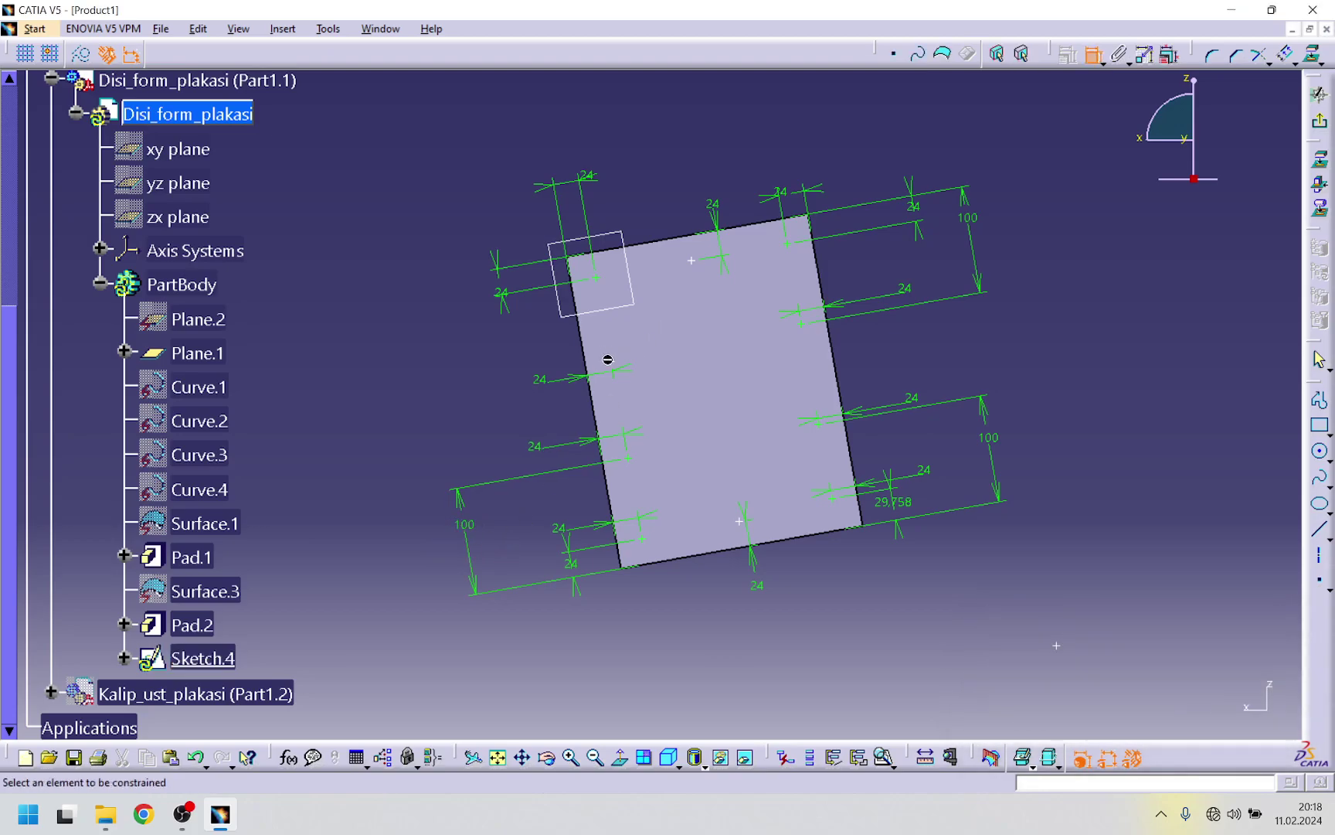
- Constrain the upper intermediate point along the left long edge 100 mm from the upper short edge
left_click(609, 361)
left_click(614, 254)
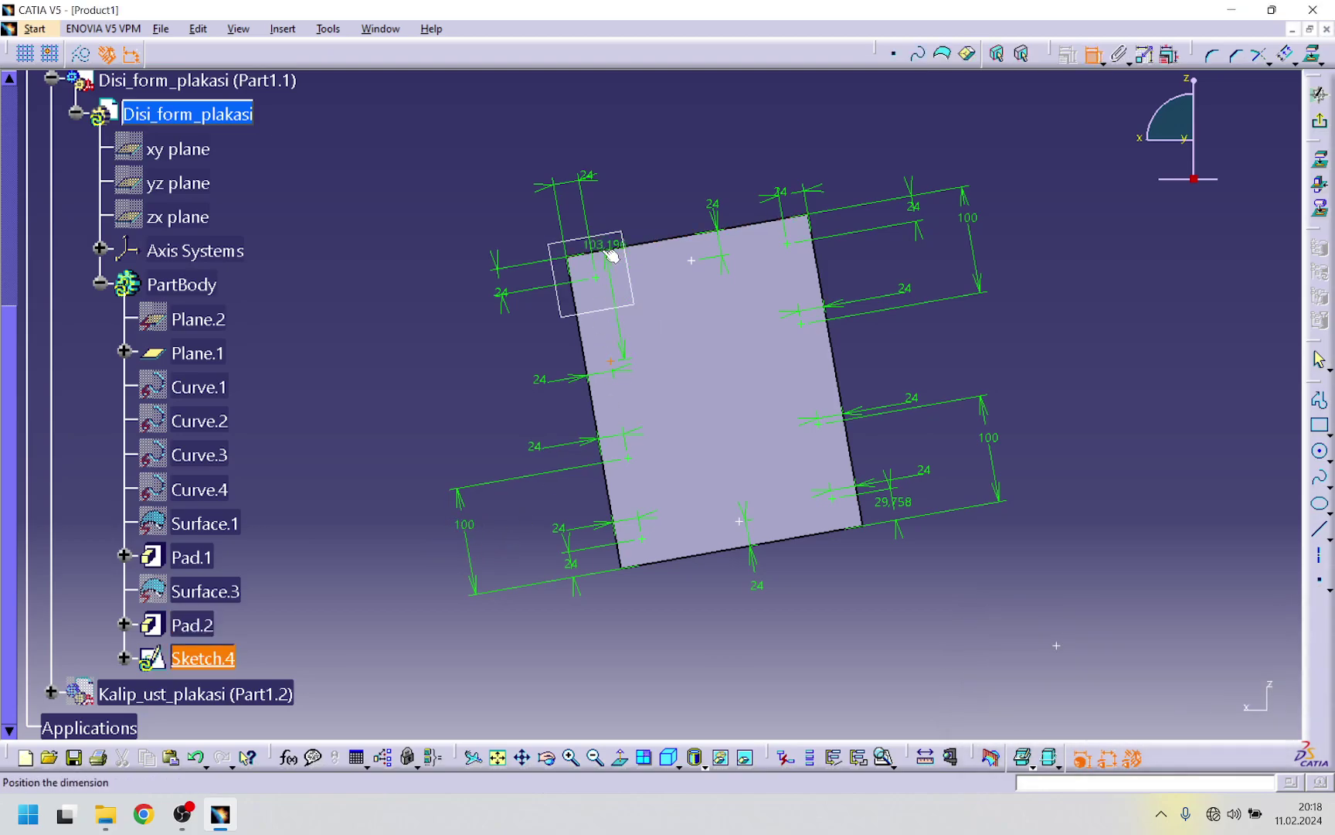
left_click(464, 347)
double_click(465, 348)
type("100")
key("Return")
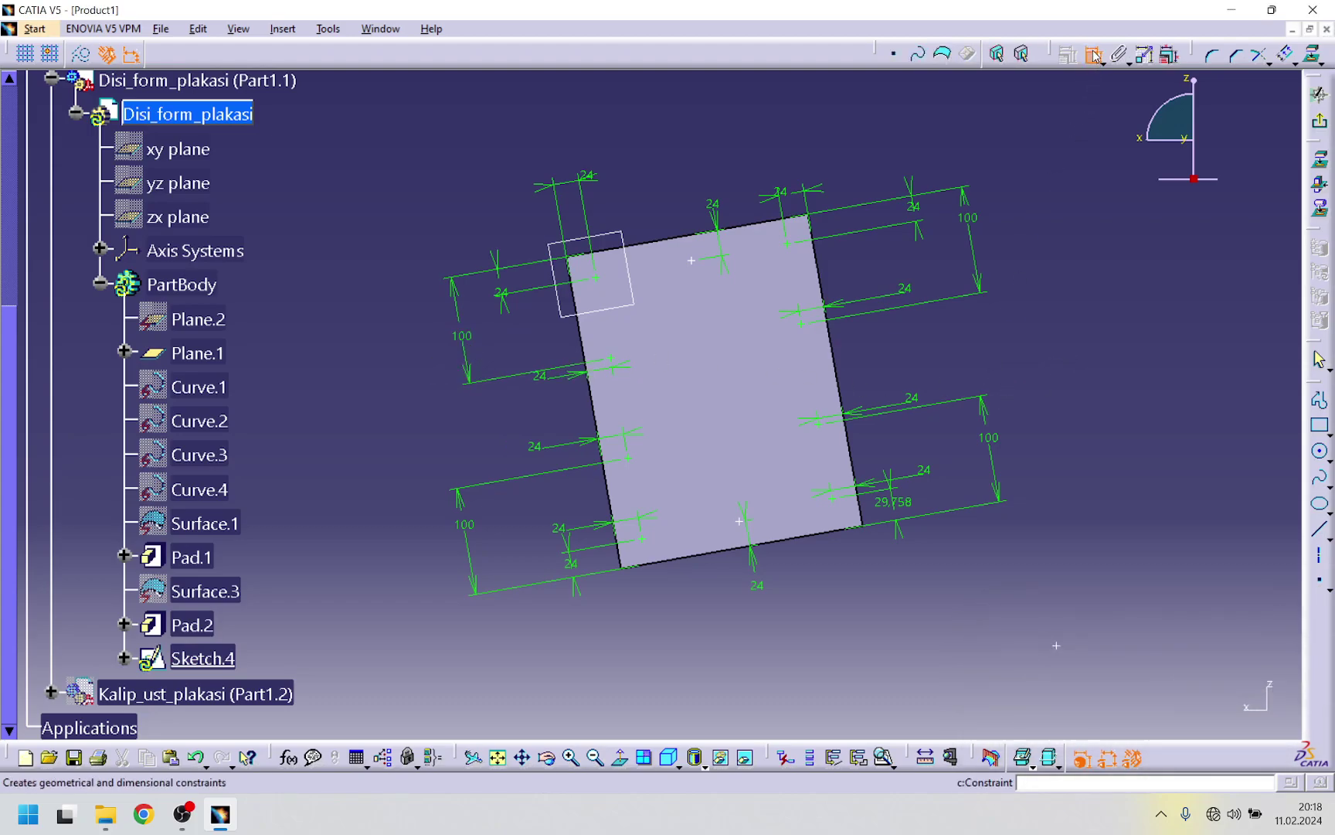
- Measure the length of the plate's lower short edge and copy the value
left_click(951, 757)
left_click(722, 557)
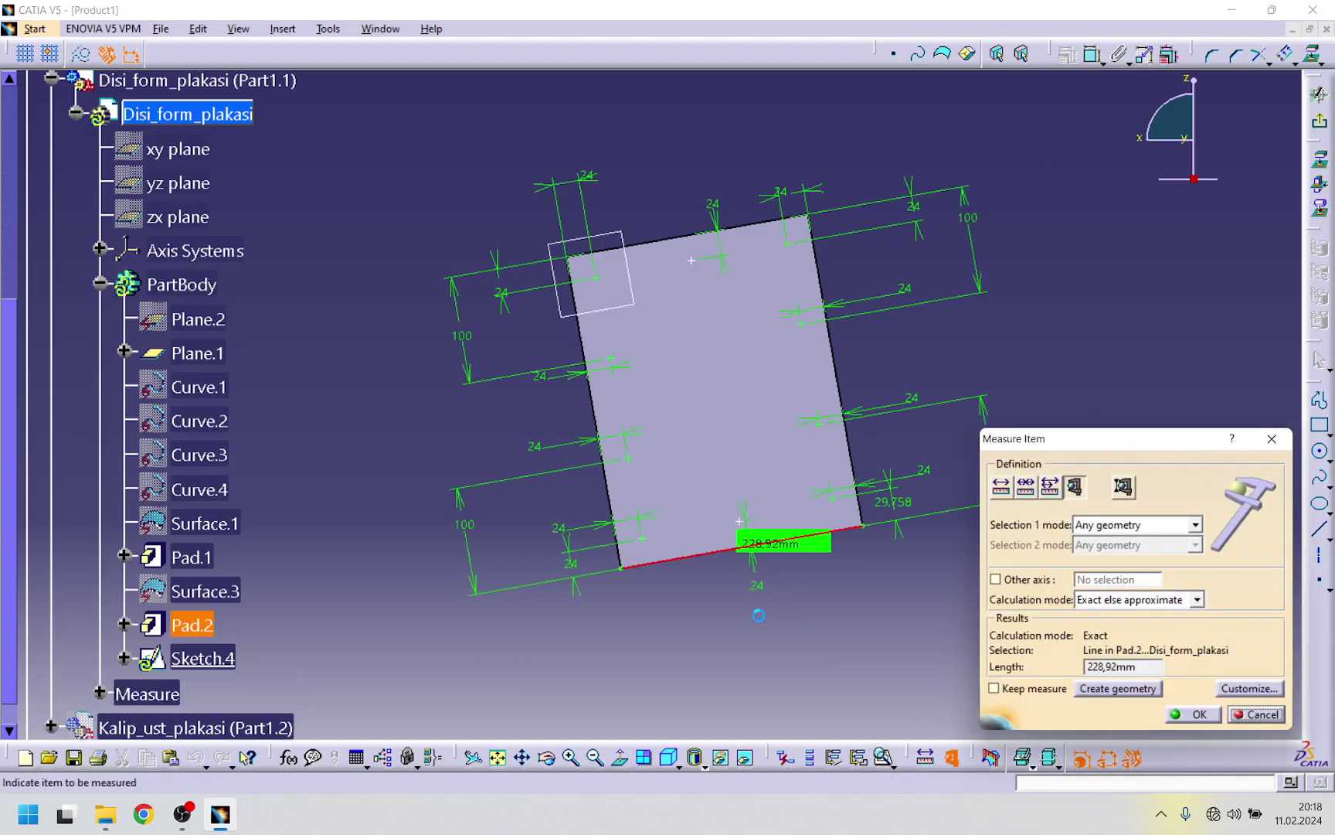
left_click_drag(1151, 669, 1070, 666)
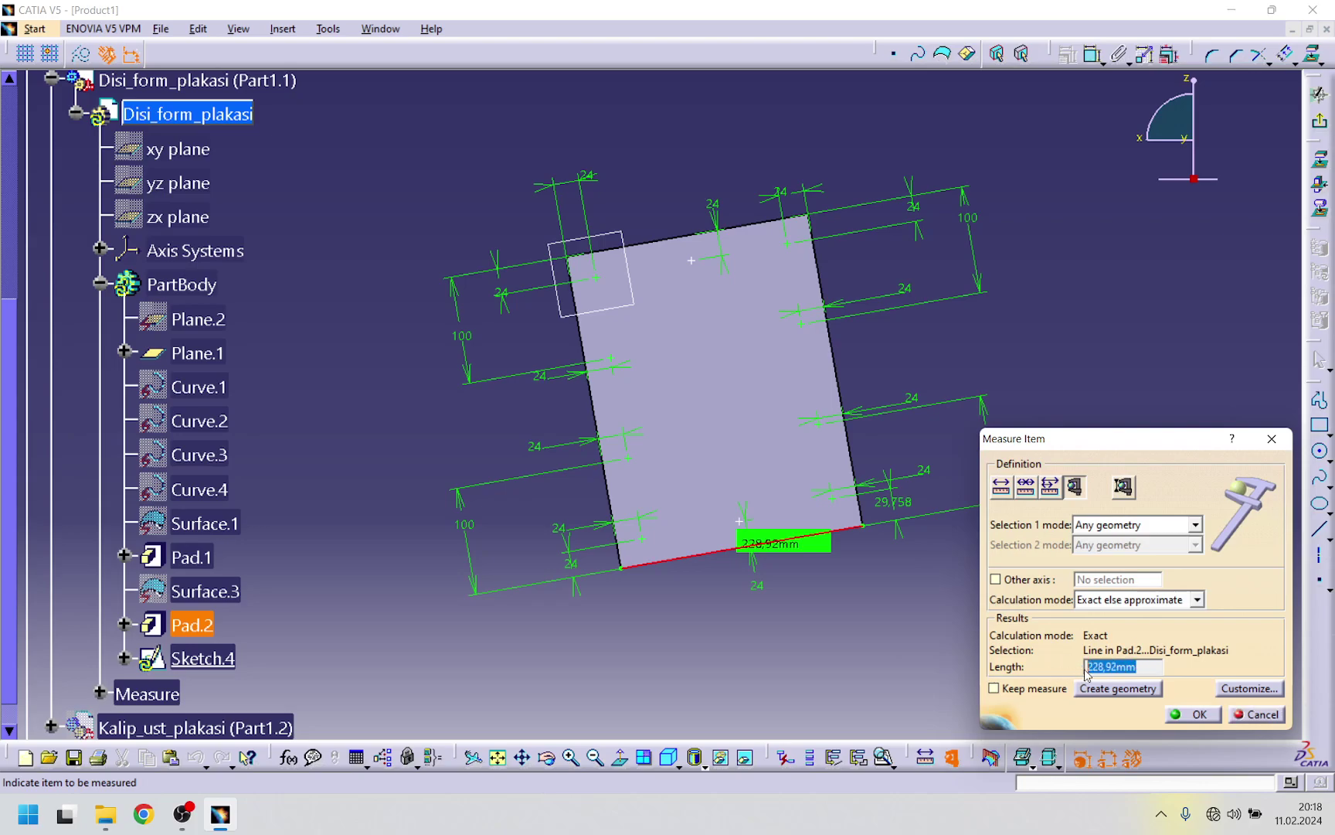
right_click(1087, 673)
left_click(1132, 527)
left_click(1259, 714)
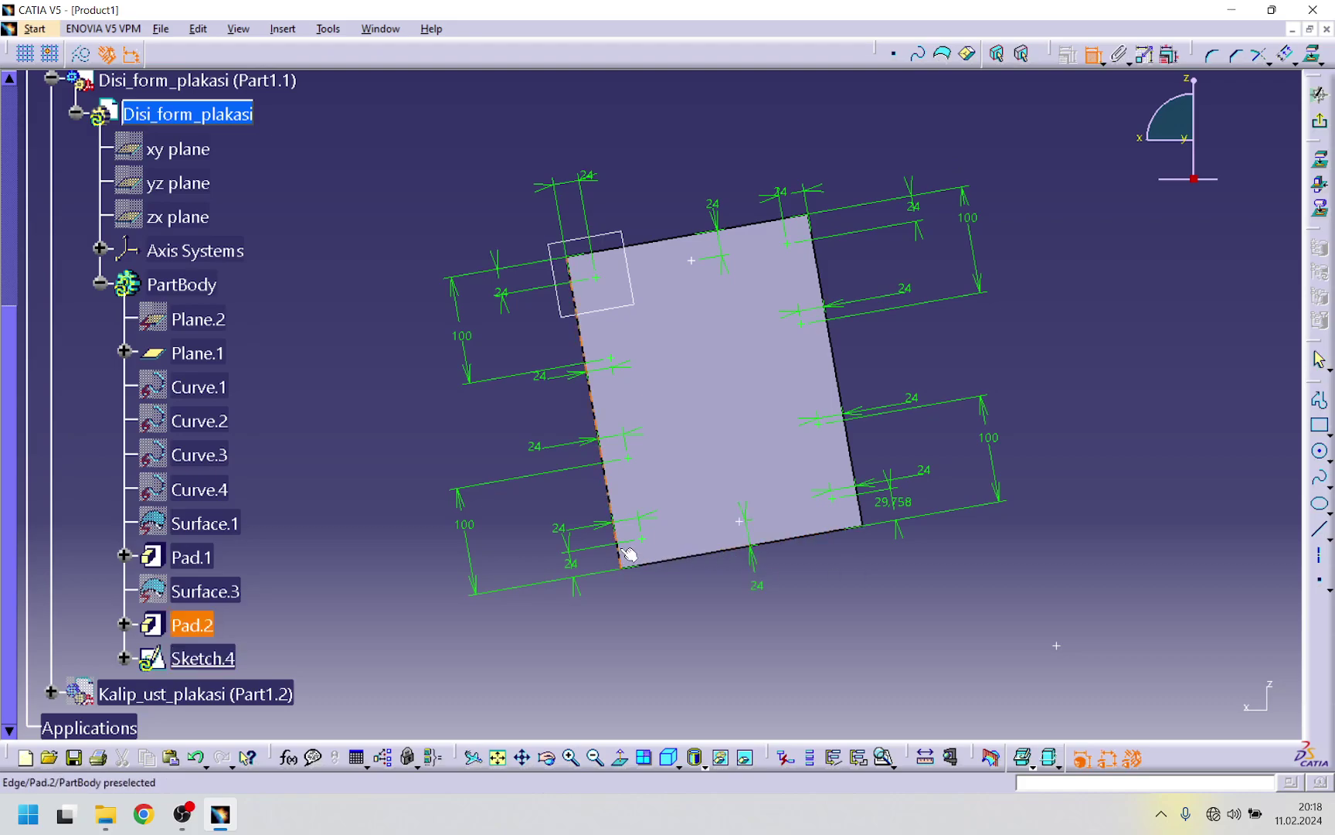
- Constrain the lower middle point at half the short edge's length, 228,92mm/2, from the left long edge
left_click(739, 523)
left_click(712, 628)
double_click(703, 619)
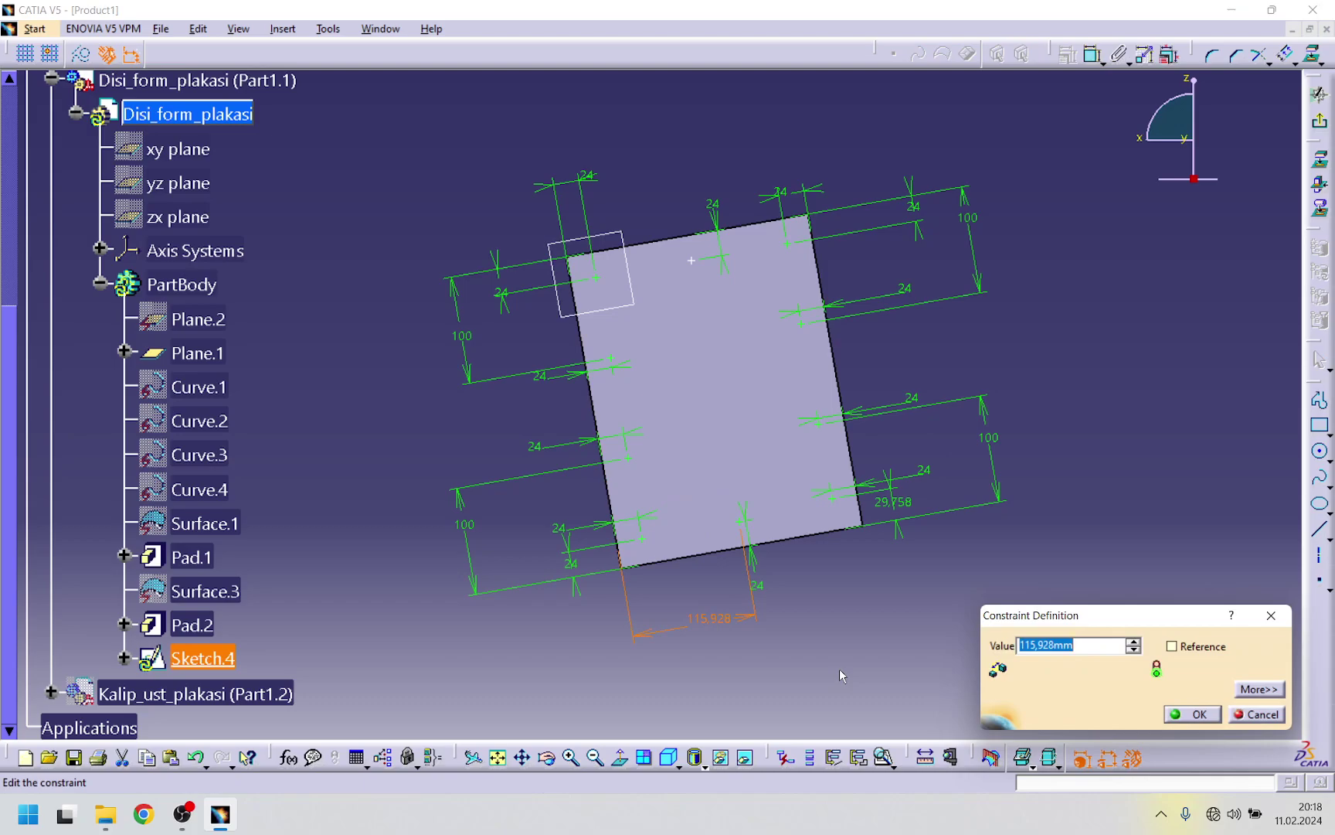
type("228,92mm")
key("Return")
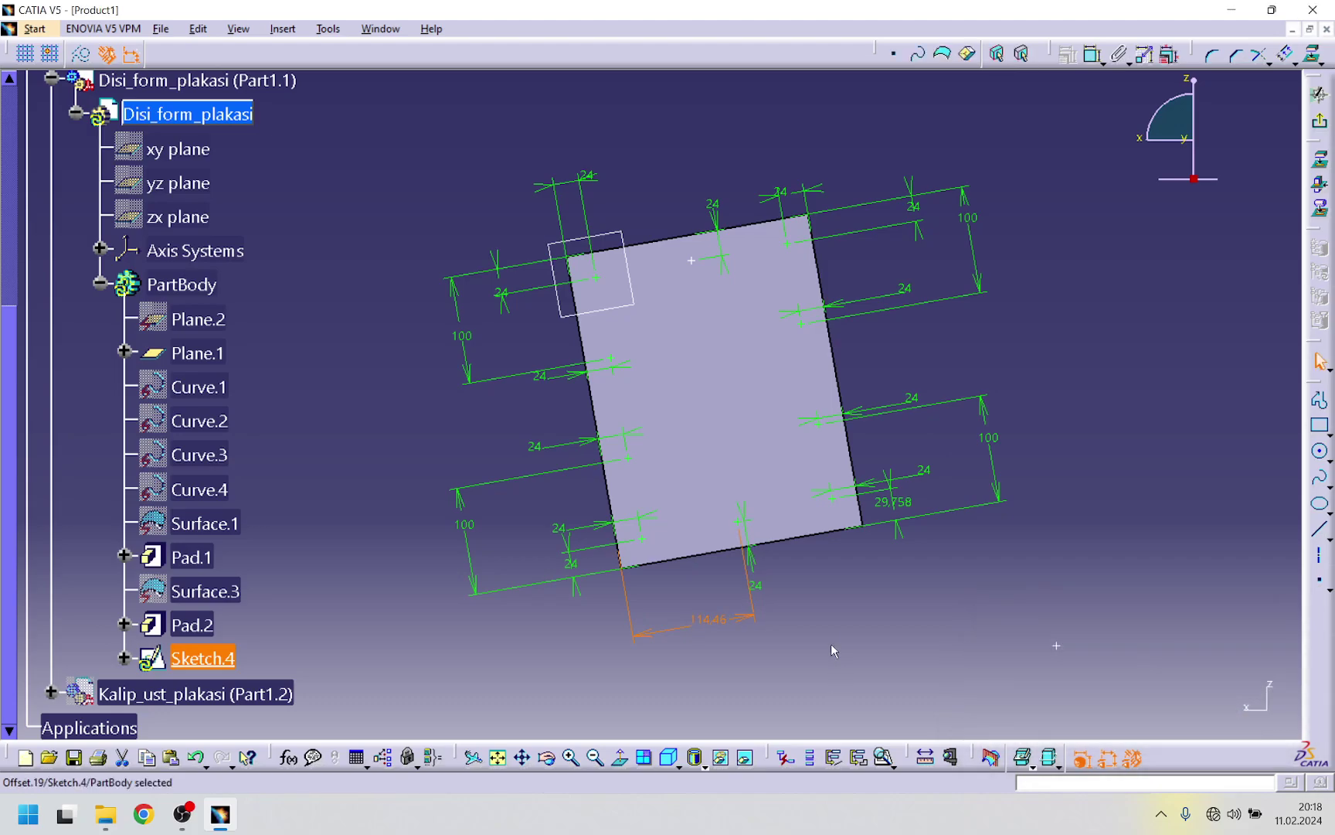
- Constrain the upper middle point 228,92mm/2 from the left long edge and exit the sketch
left_click(616, 285)
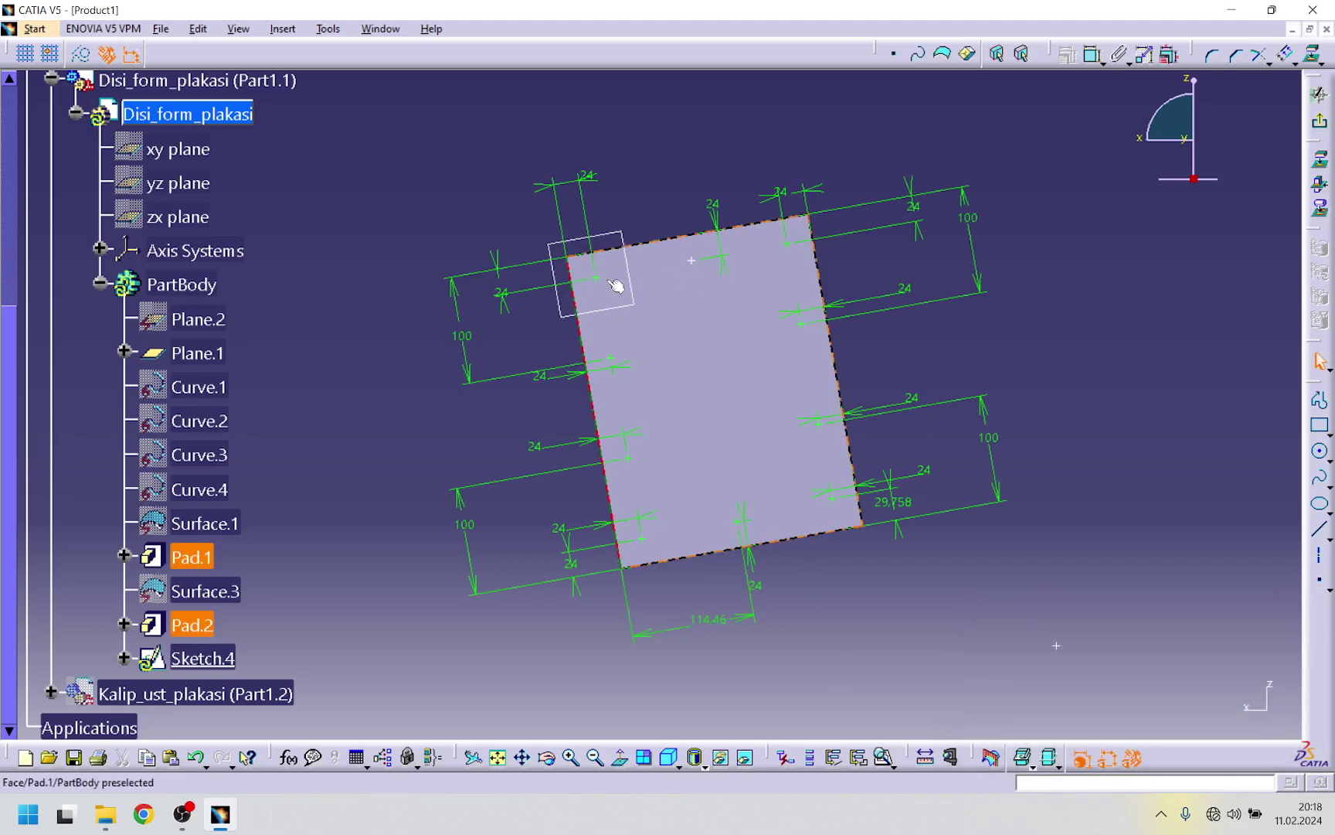
left_click(690, 261)
left_click(1066, 55)
left_click(583, 303)
double_click(618, 136)
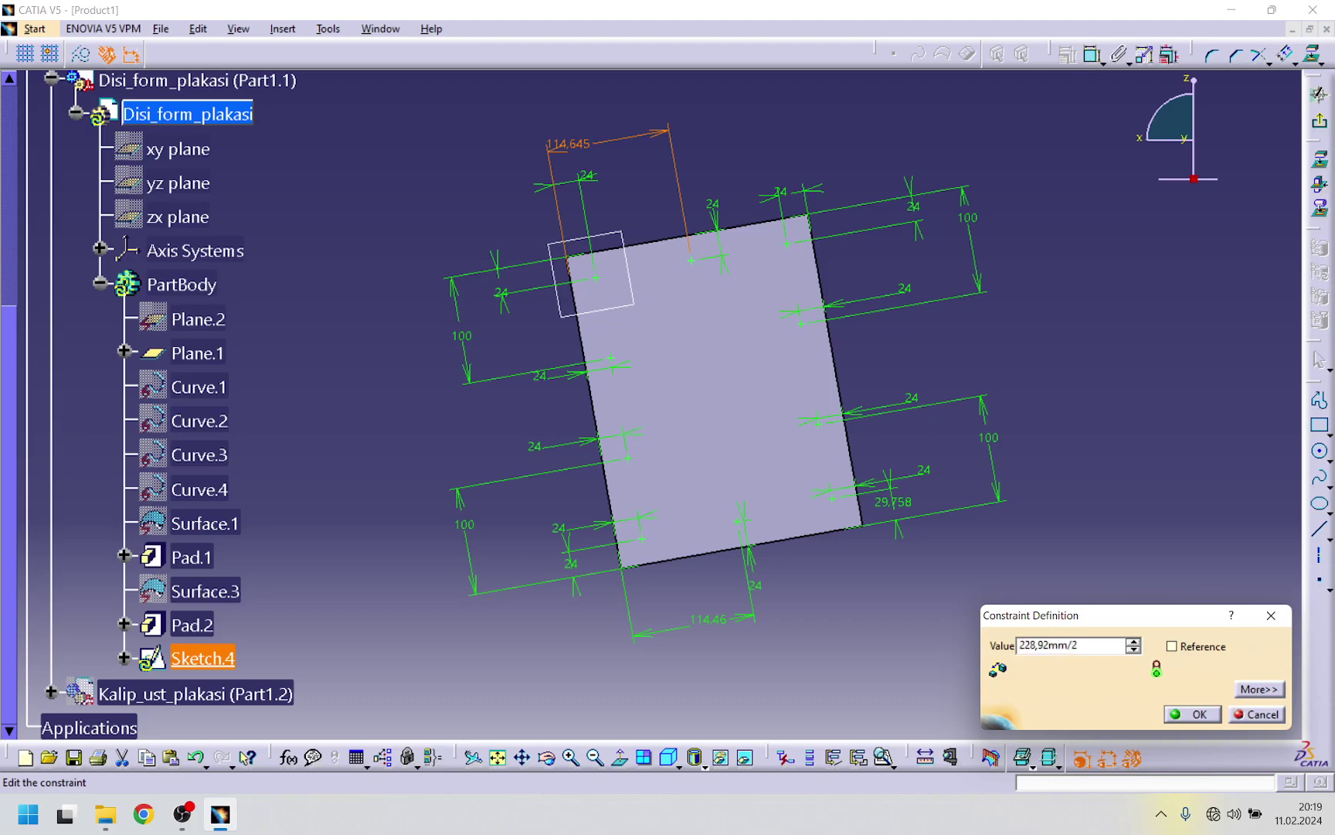
key("Return")
left_click(1105, 502)
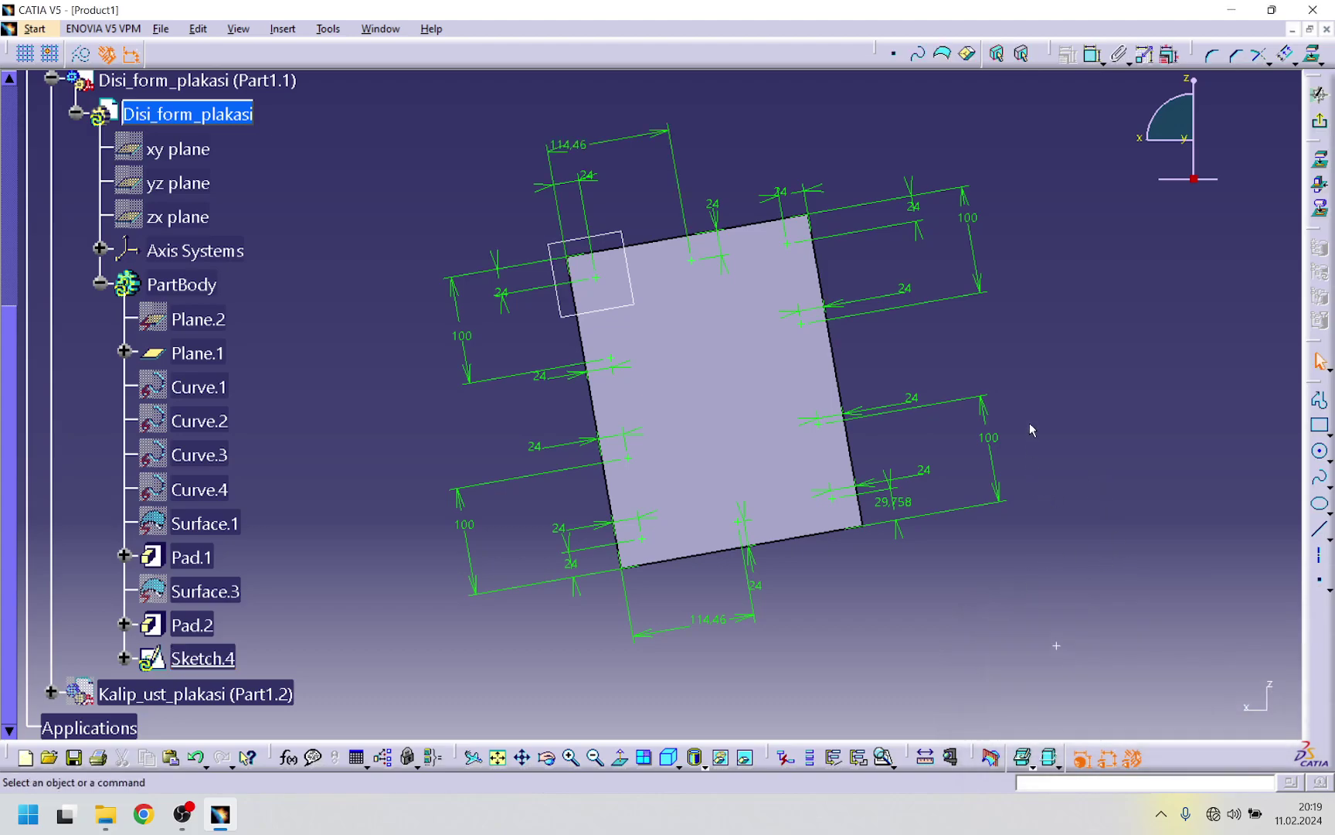
left_click(1314, 162)
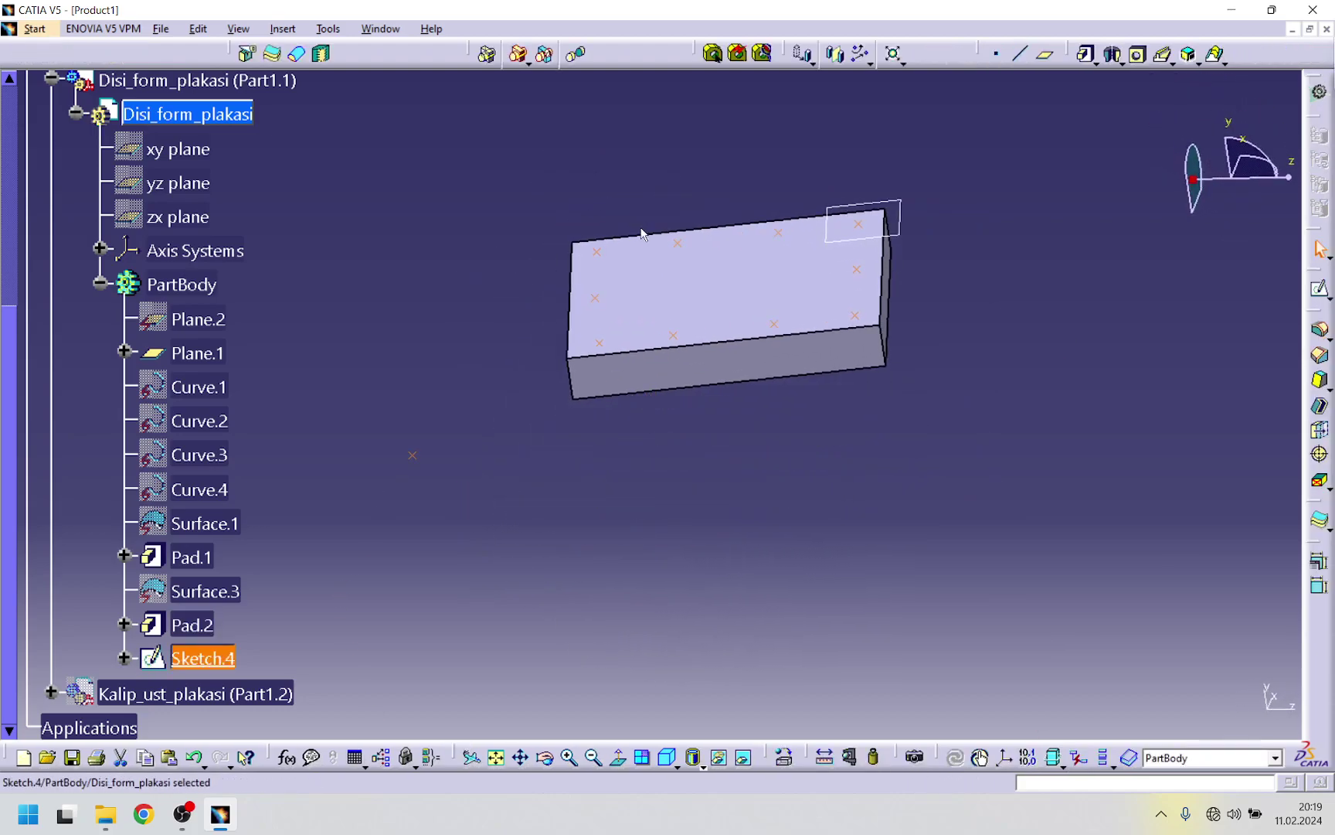
left_click(969, 283)
scroll(1005, 201, "down", 2)
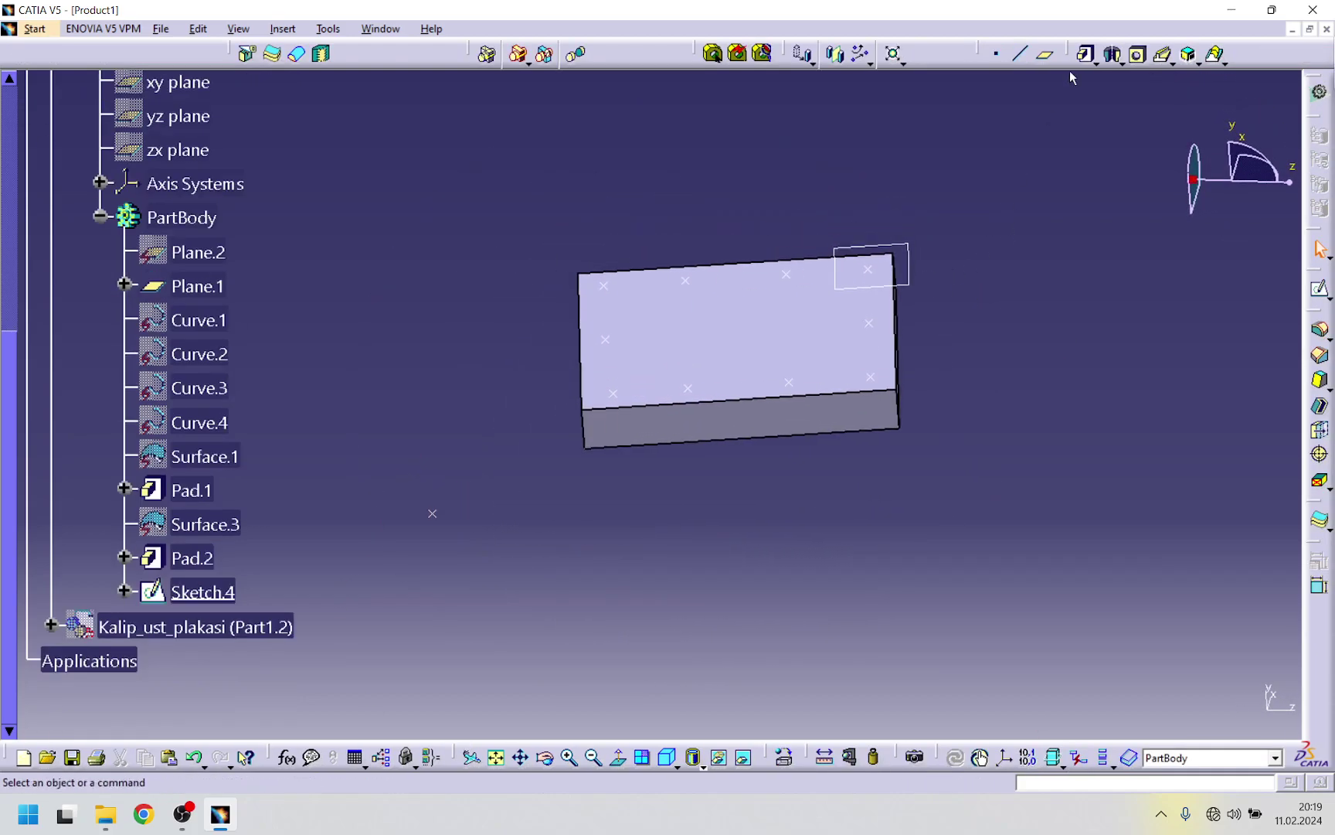
- Place a threaded hole on the plate face that carries the sketched points, using a Metric Thick Pitch M10 thread
left_click(1138, 54)
left_click(796, 337)
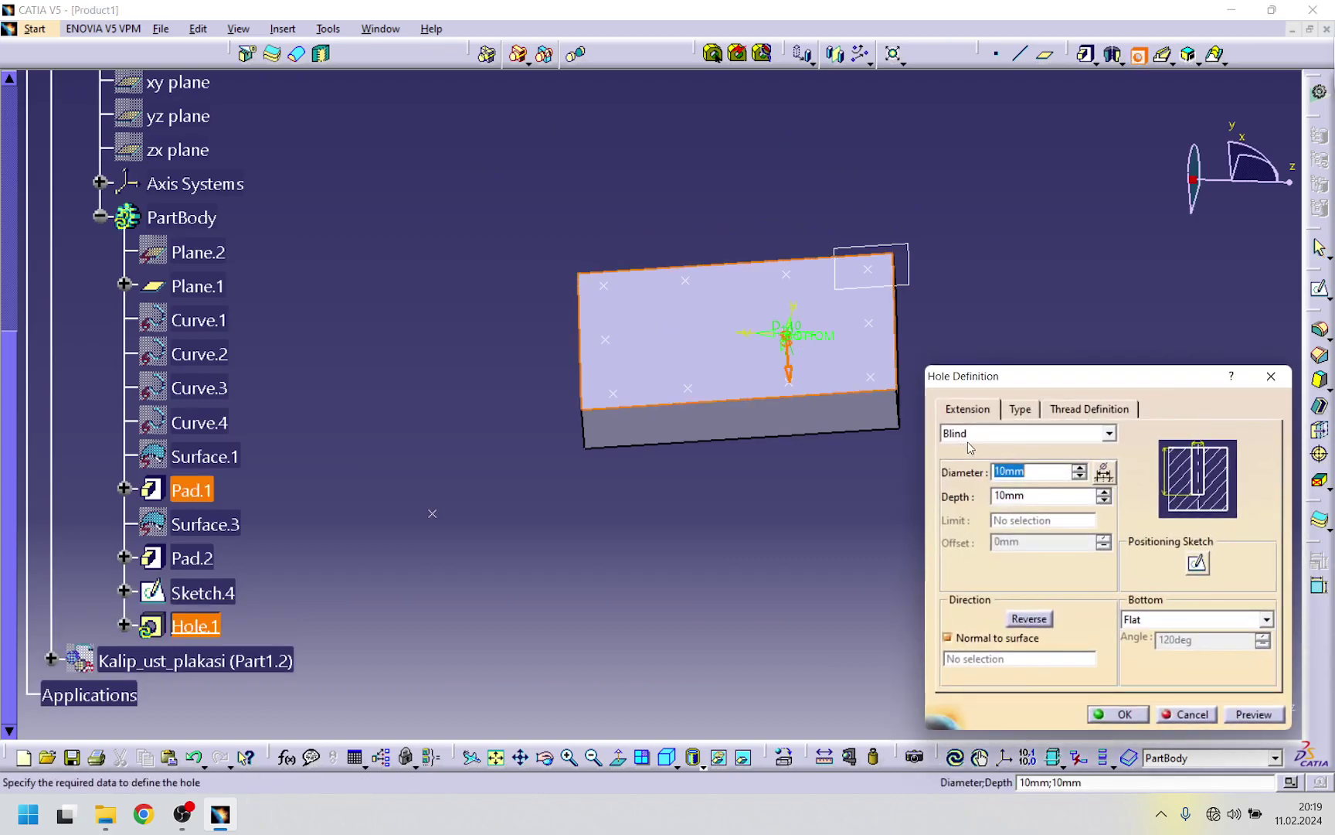
left_click(1071, 411)
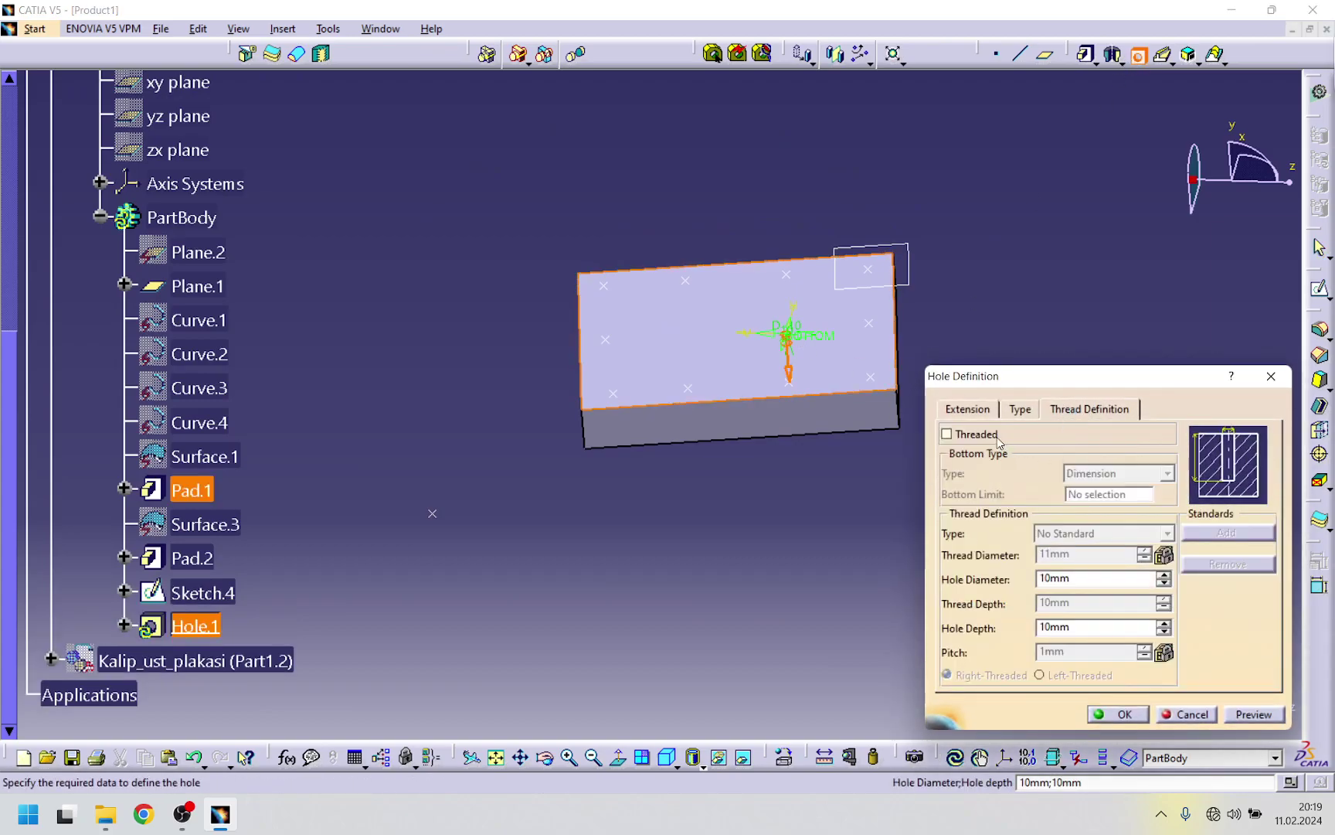
left_click(948, 433)
left_click(1166, 533)
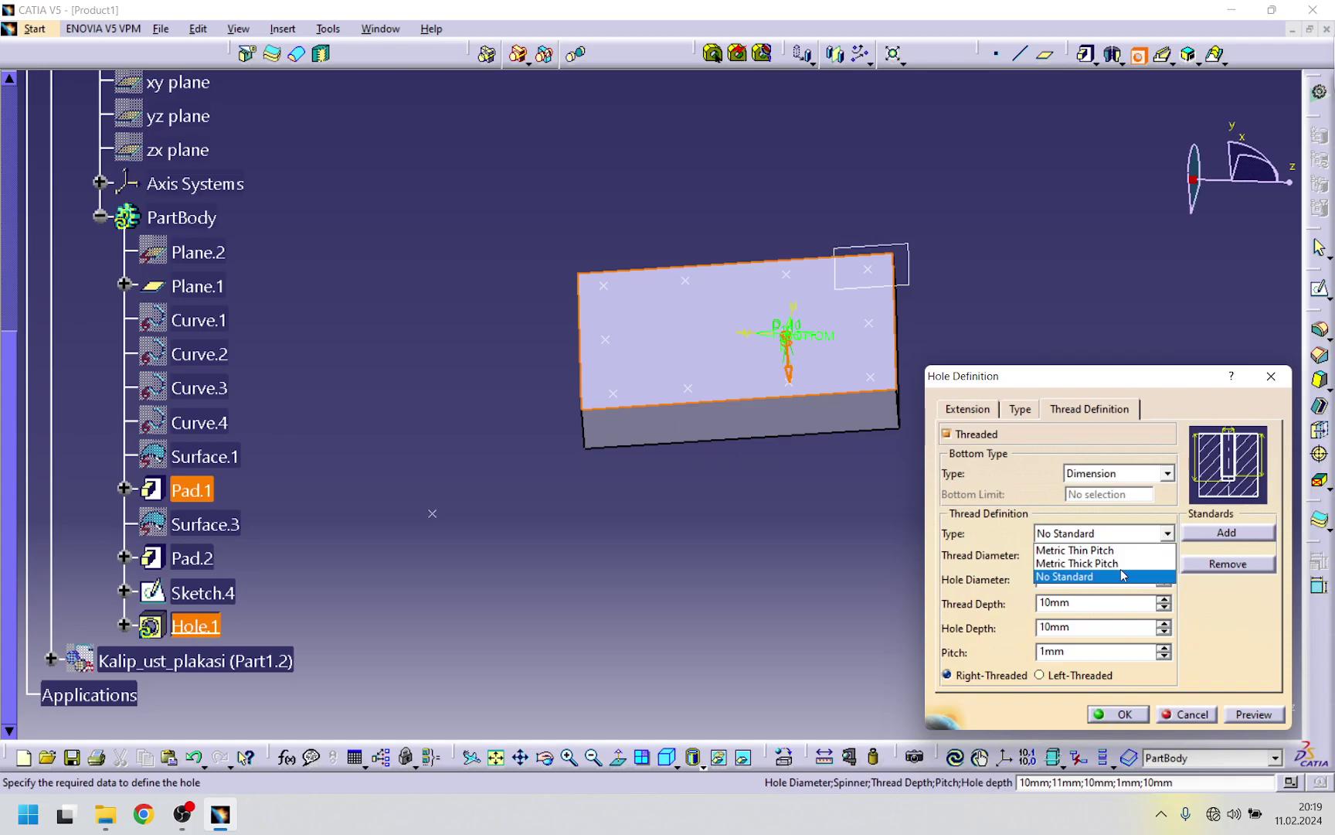
left_click(1093, 561)
left_click(789, 441)
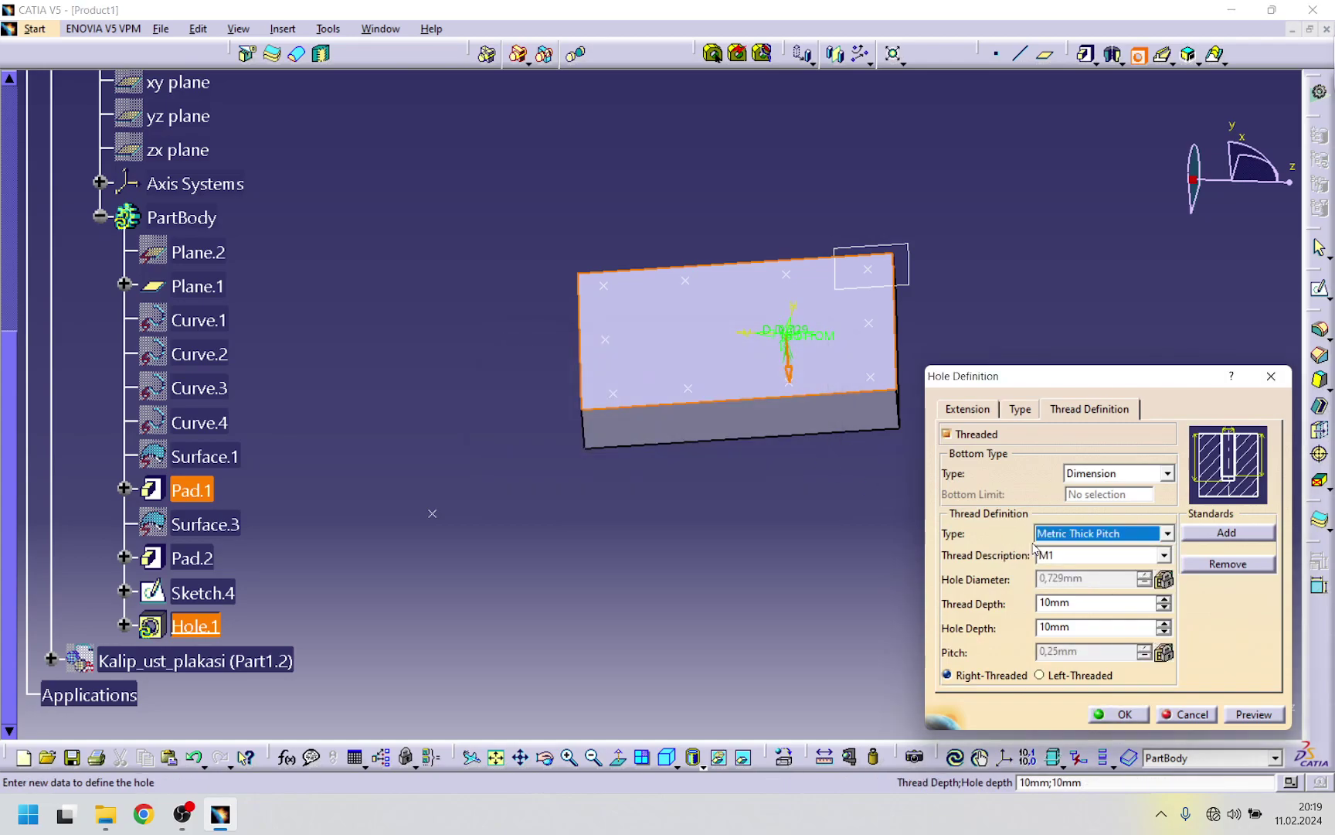
left_click(1164, 556)
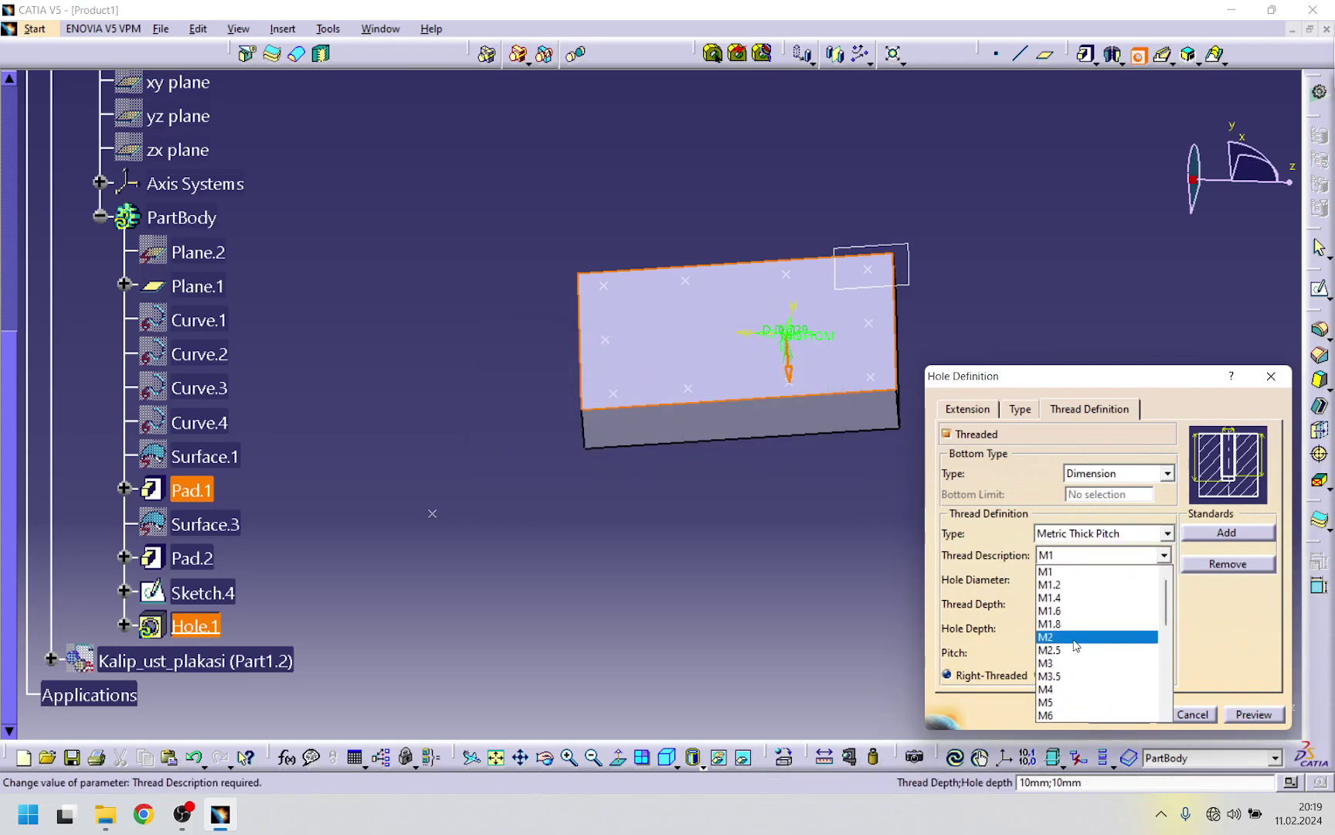
scroll(1067, 680, "down", 2)
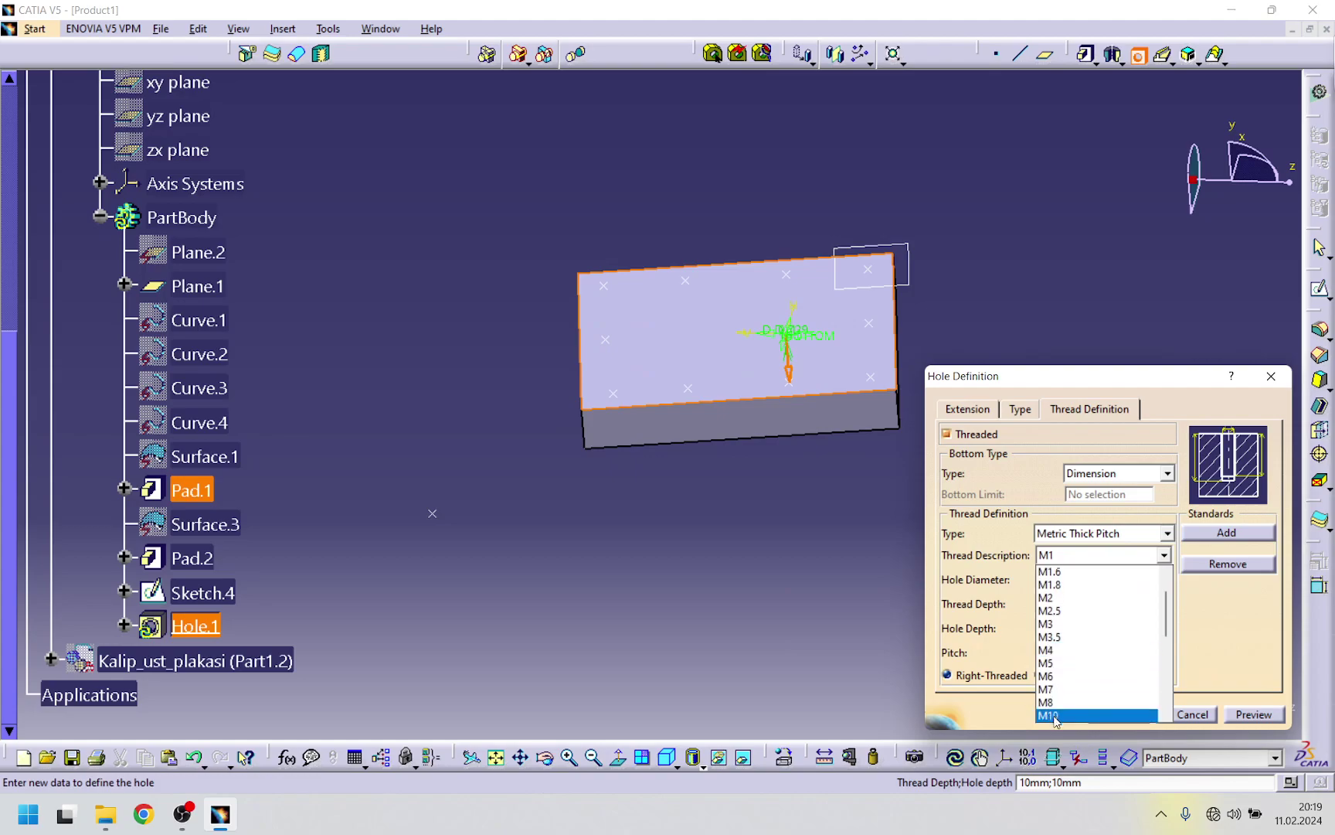
left_click(1055, 715)
- Set the depth of the blind M10 hole to 32 mm, keeping the Simple type
left_click(1019, 410)
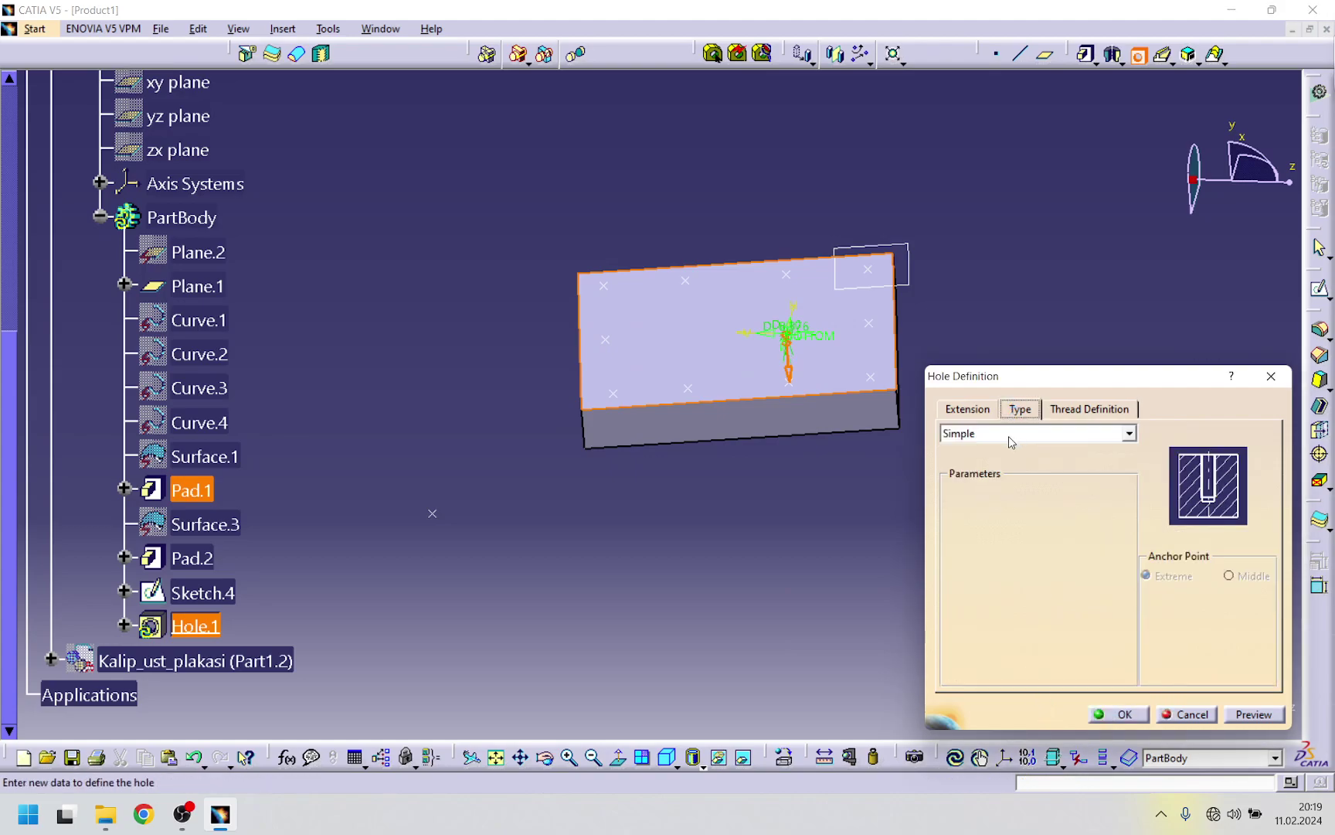
left_click(964, 410)
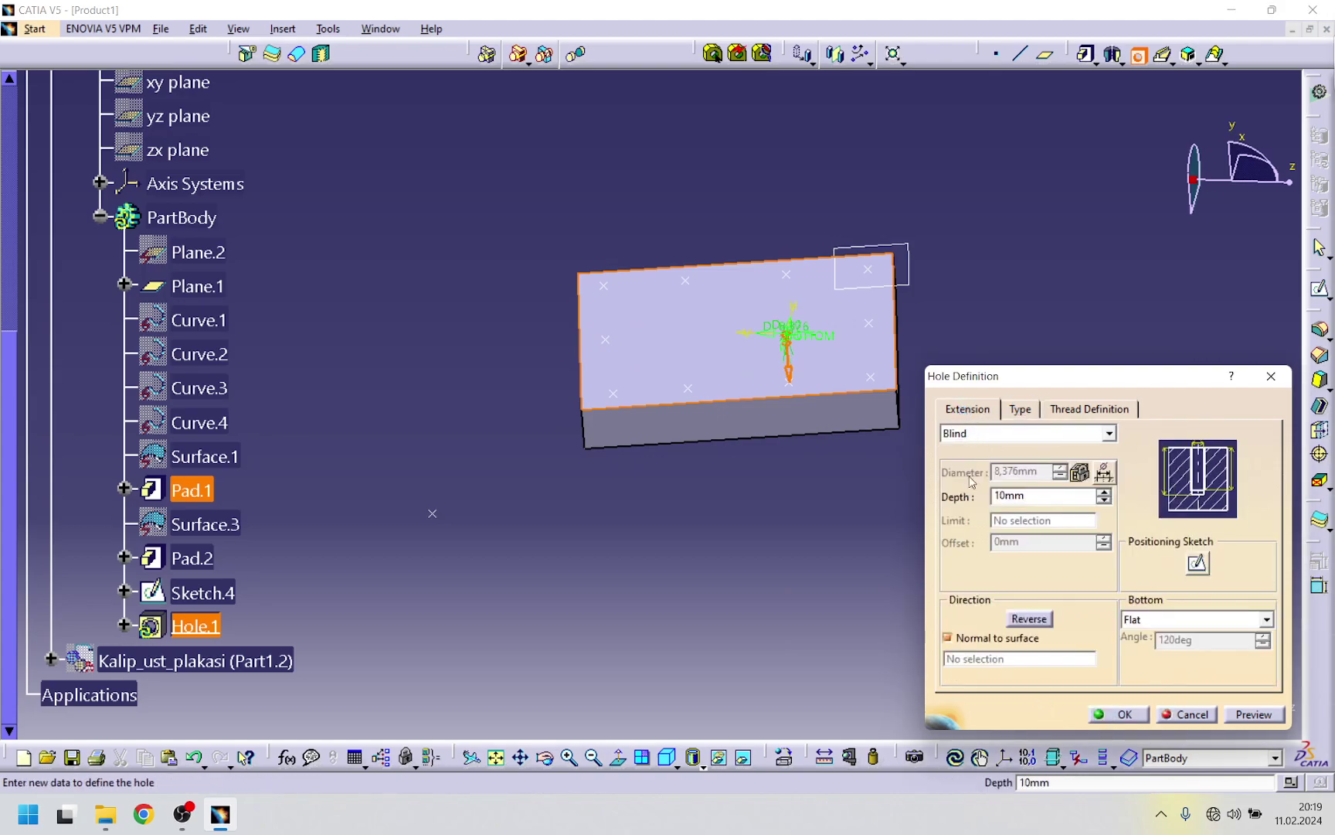
double_click(1045, 497)
type("32")
key("Return")
- Make the hole's centre coincident with the second sketched point from below along the plate's left long edge, and complete the hole
left_click(1196, 565)
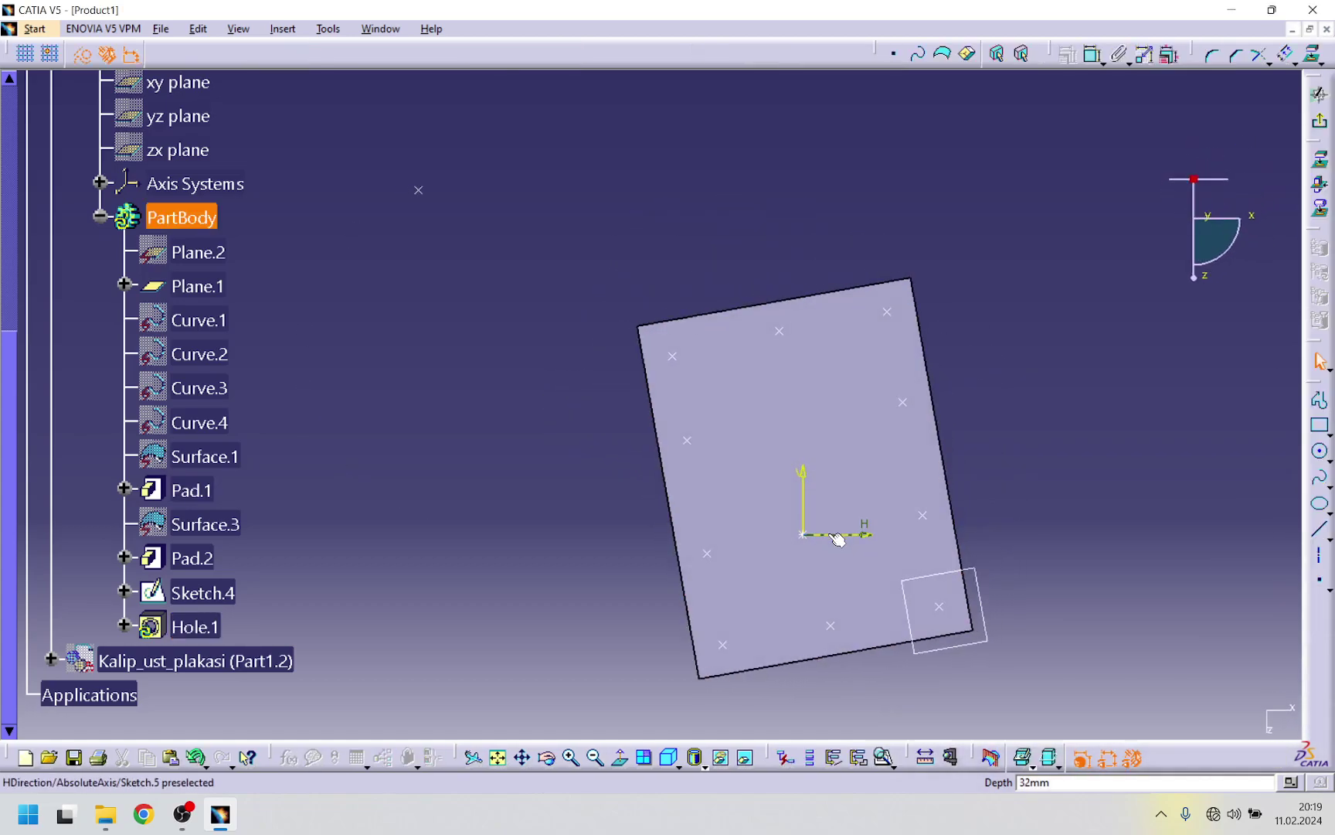
left_click(800, 532)
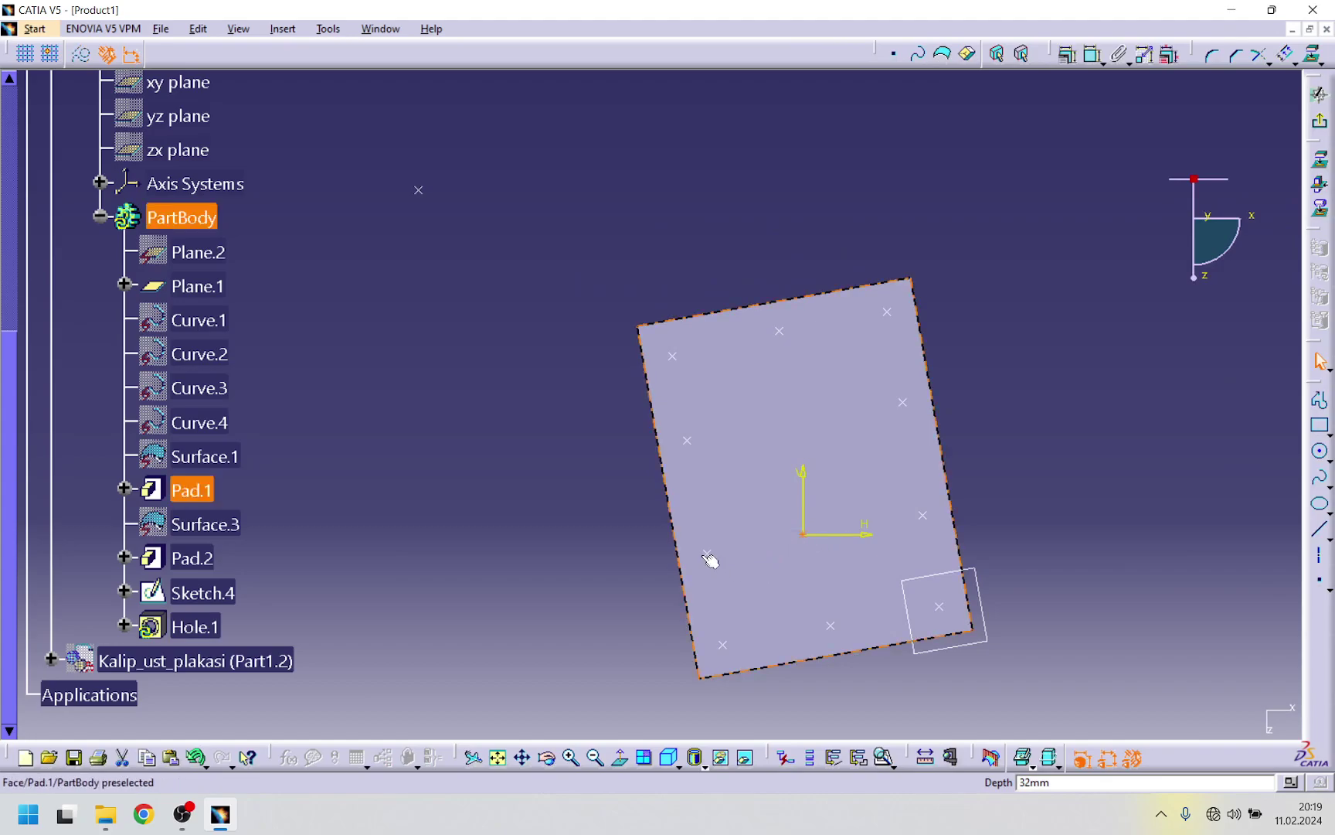
left_click(707, 554, "ctrl")
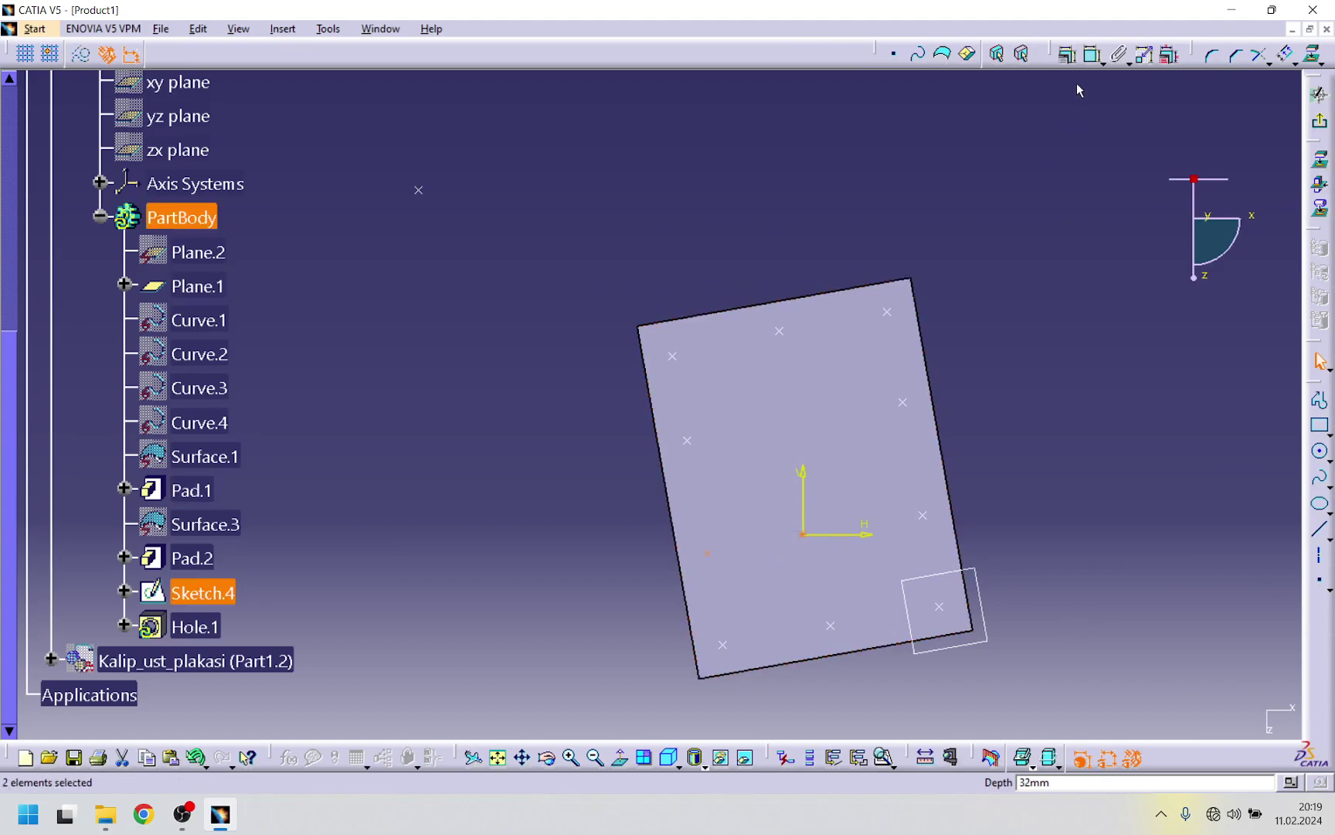
left_click(1067, 54)
left_click(1207, 545)
left_click(1192, 713)
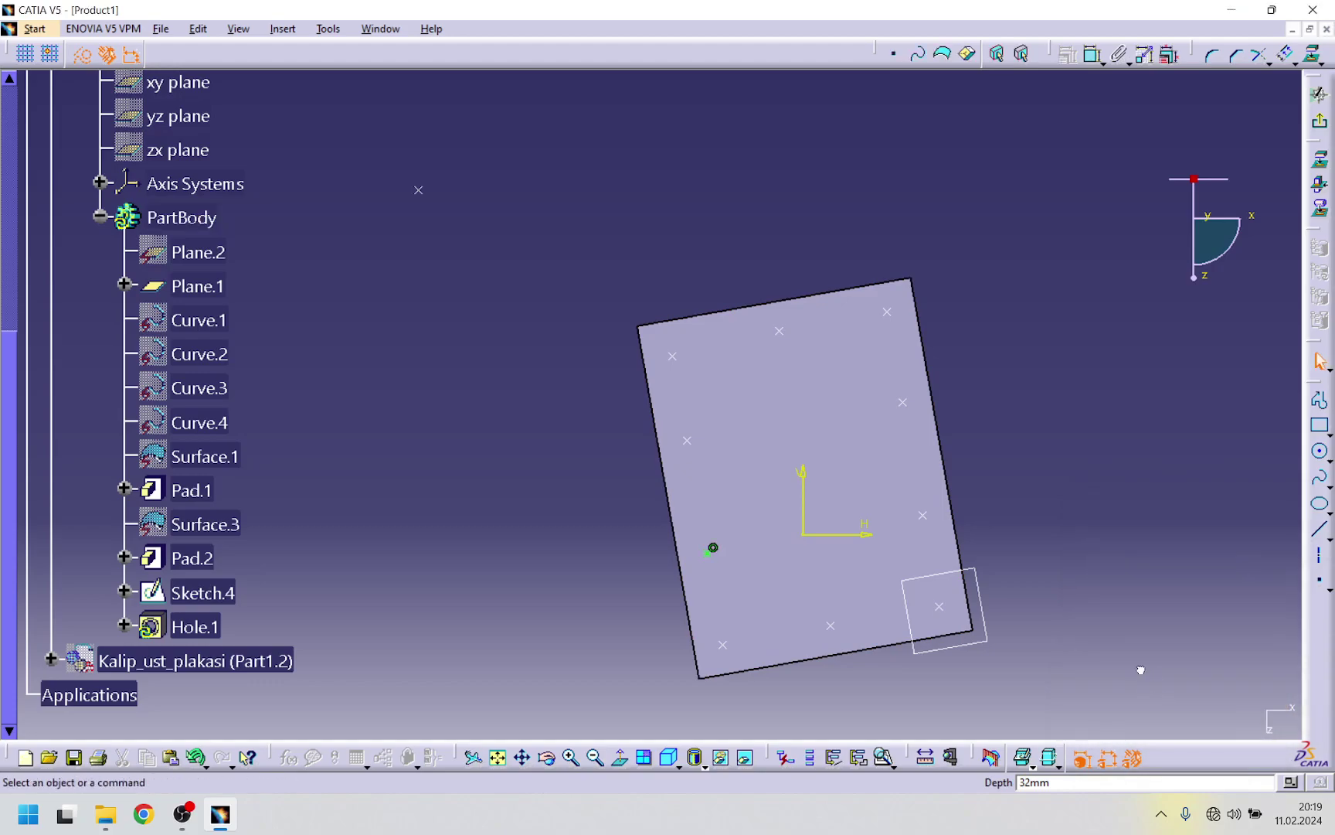
left_click(418, 189)
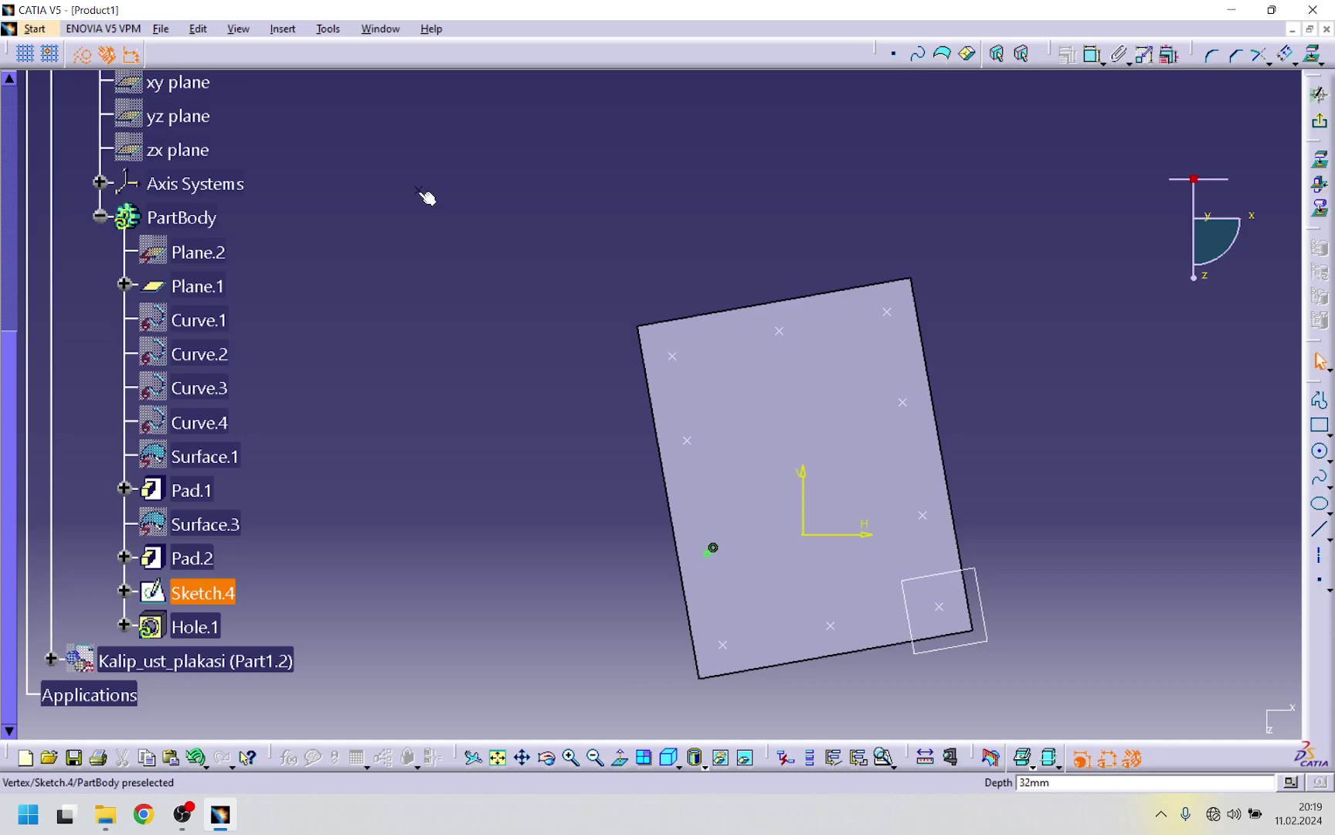
left_click(732, 254)
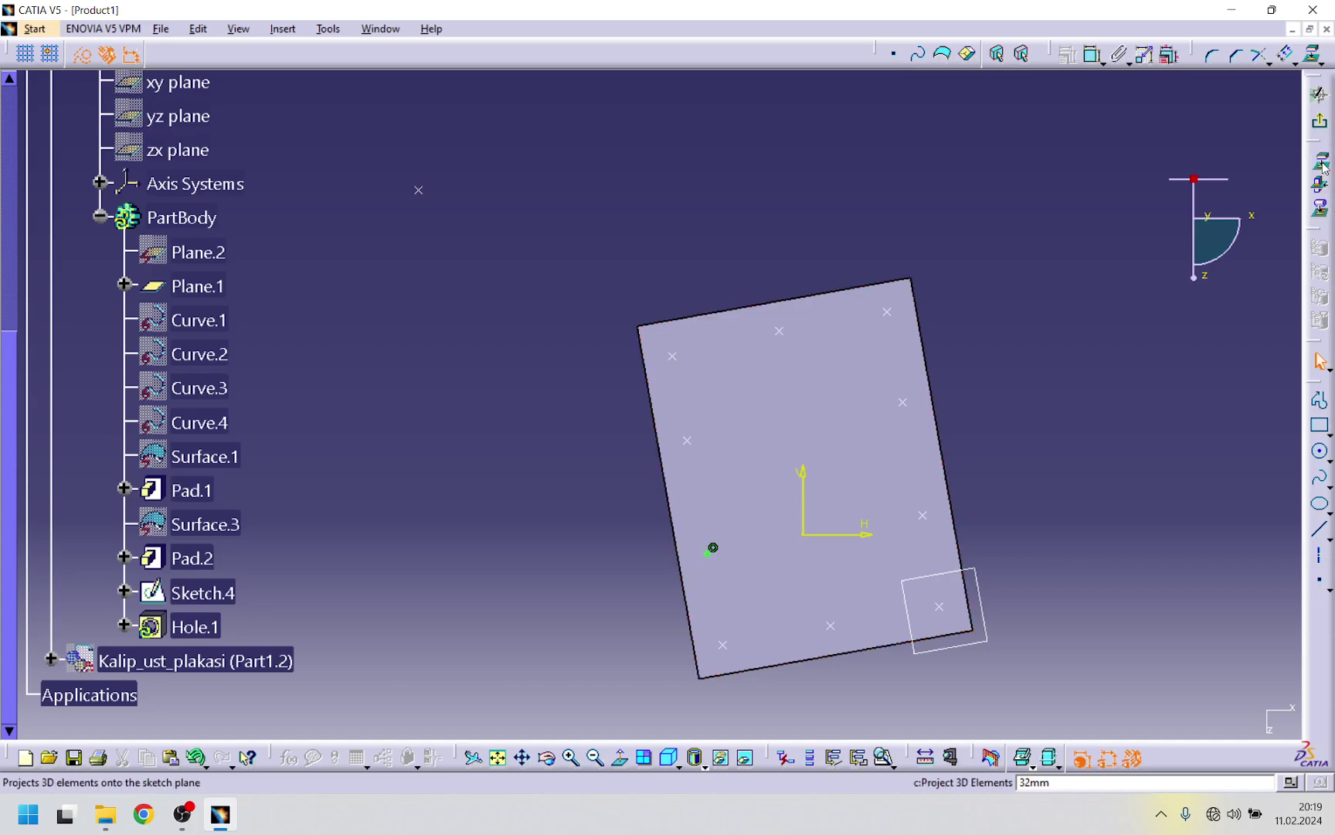
left_click(1320, 93)
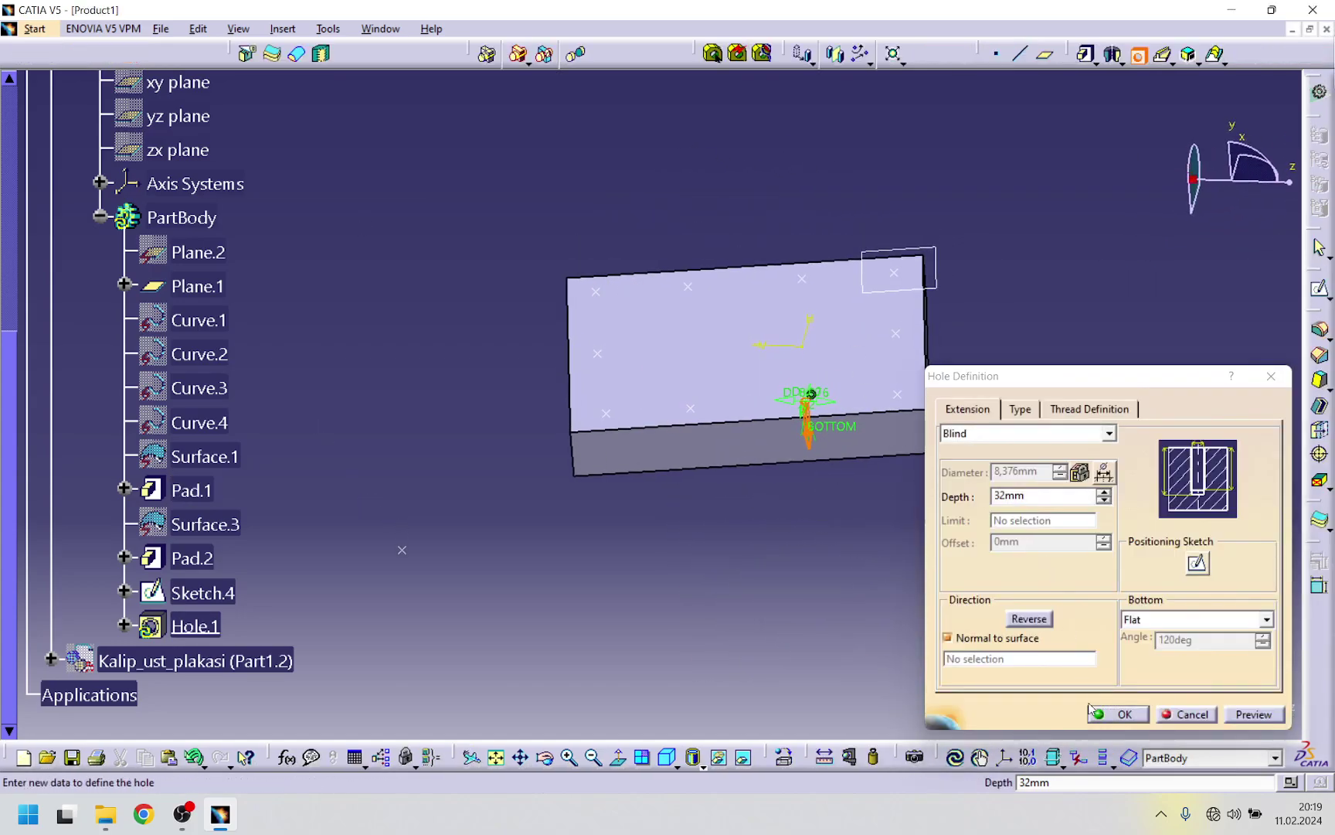
left_click(1118, 714)
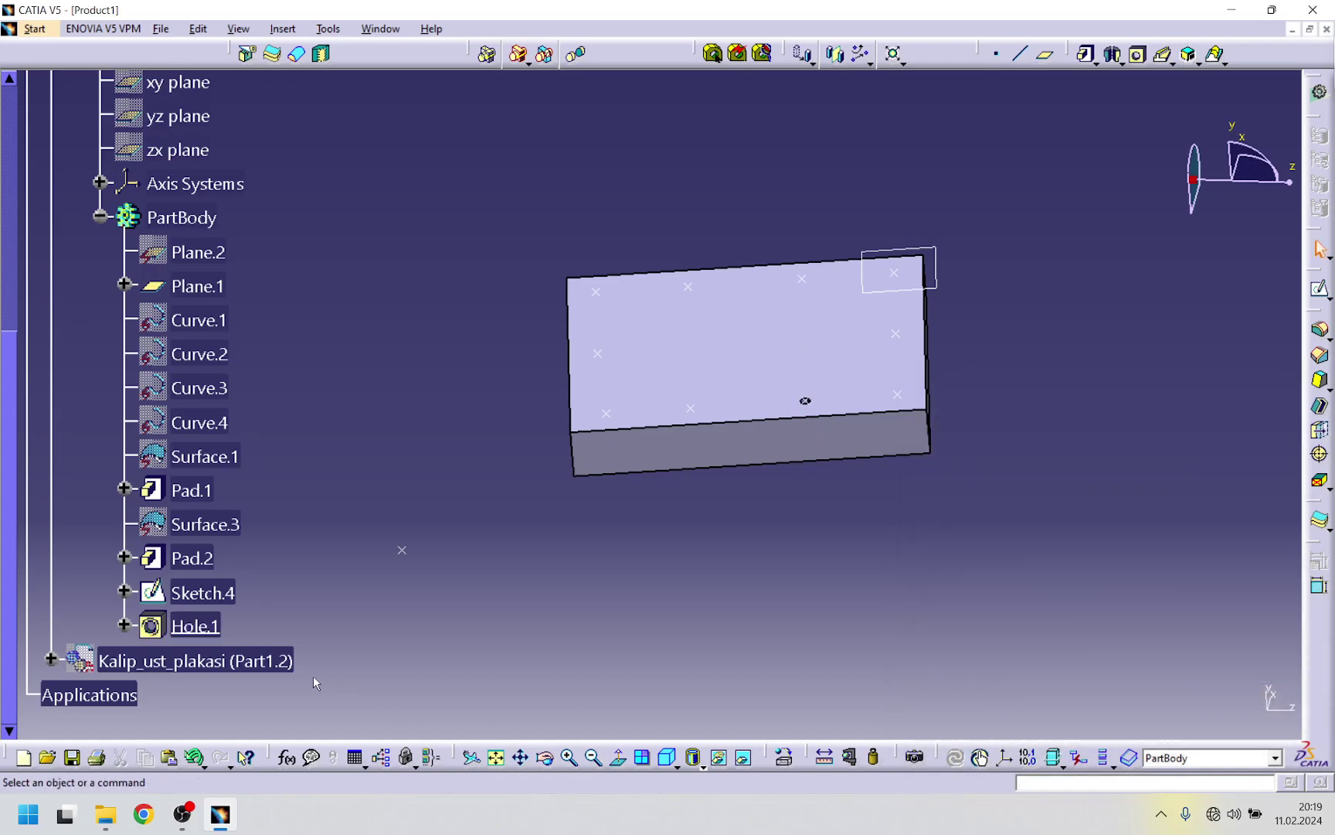
left_click(860, 53)
left_click(217, 591)
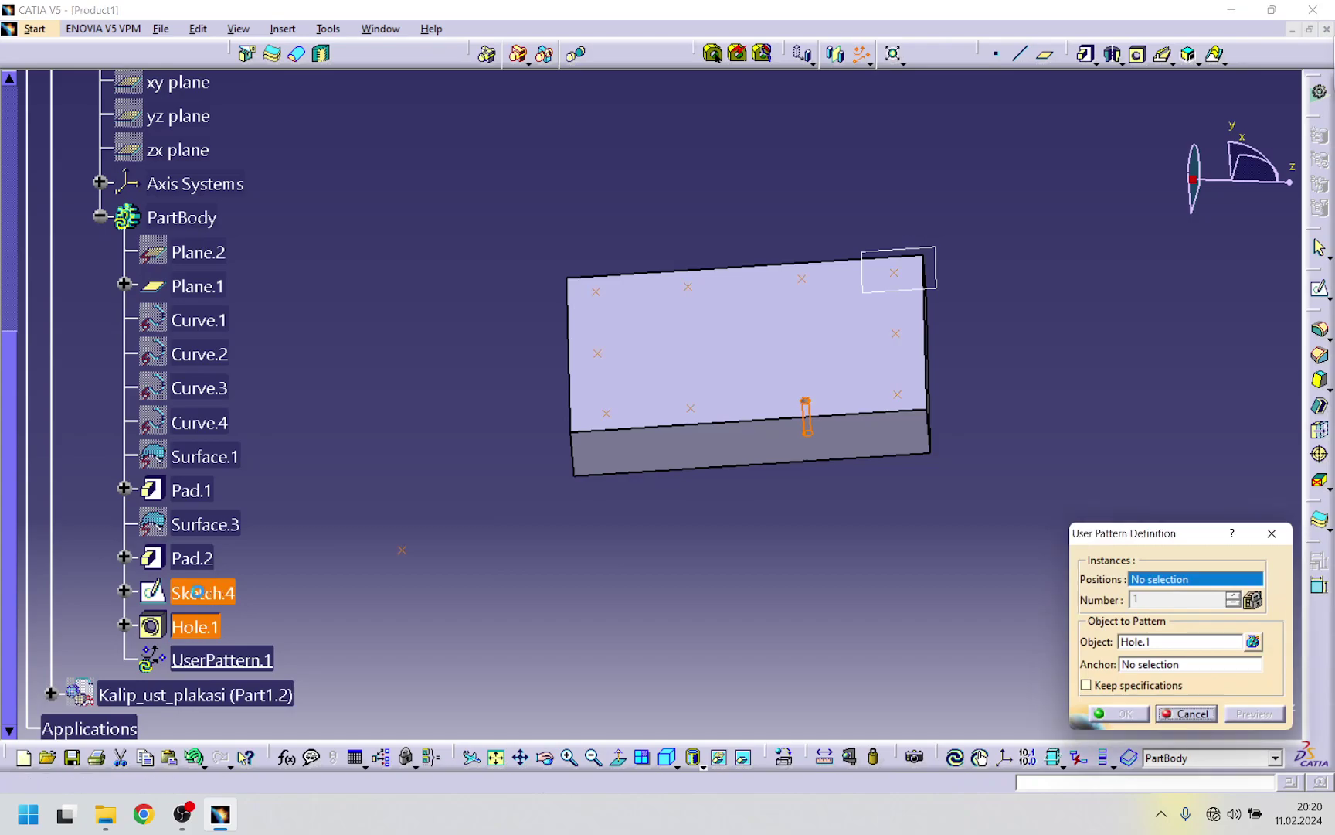
left_click(1190, 713)
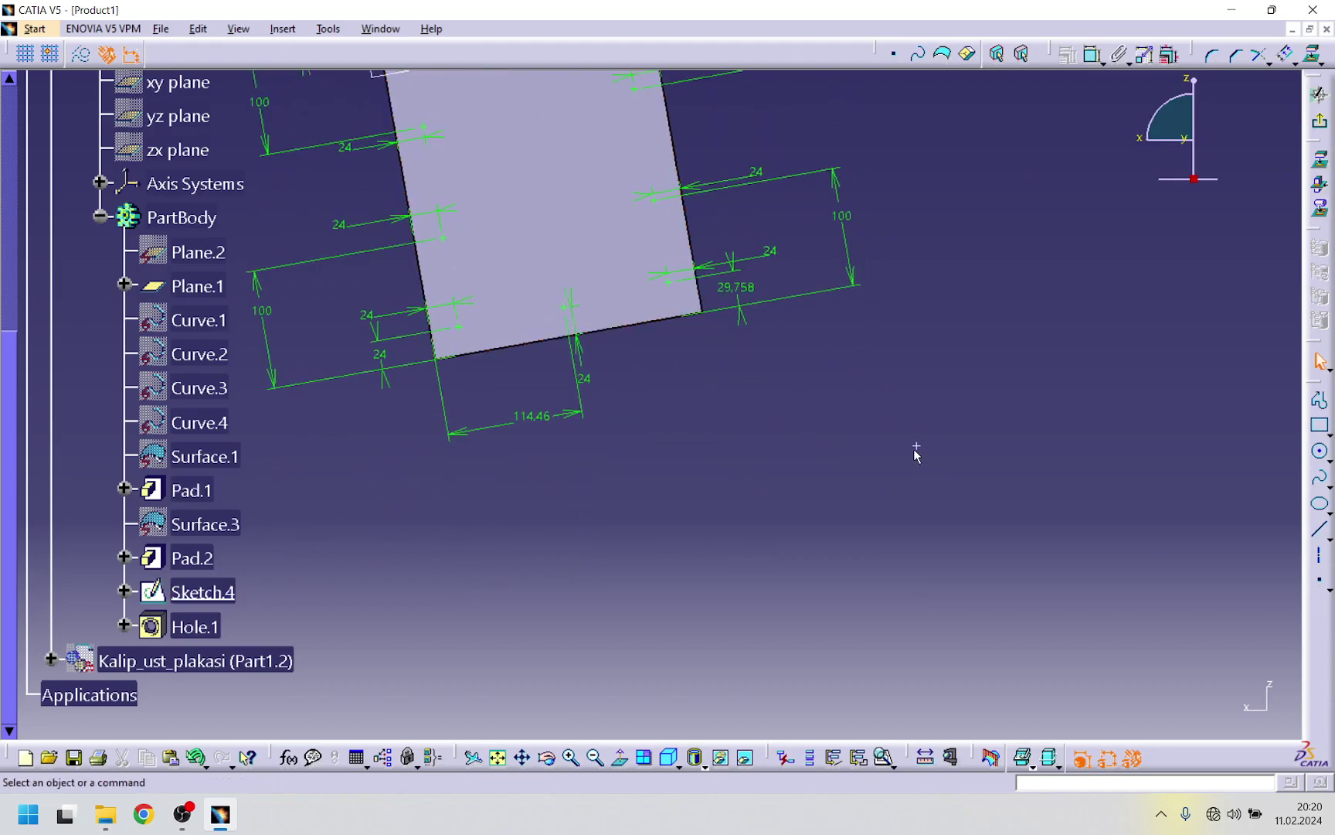
- Delete the stray point outside the plate outline in Sketch.4 and exit the sketch
left_click(917, 447)
key("Delete")
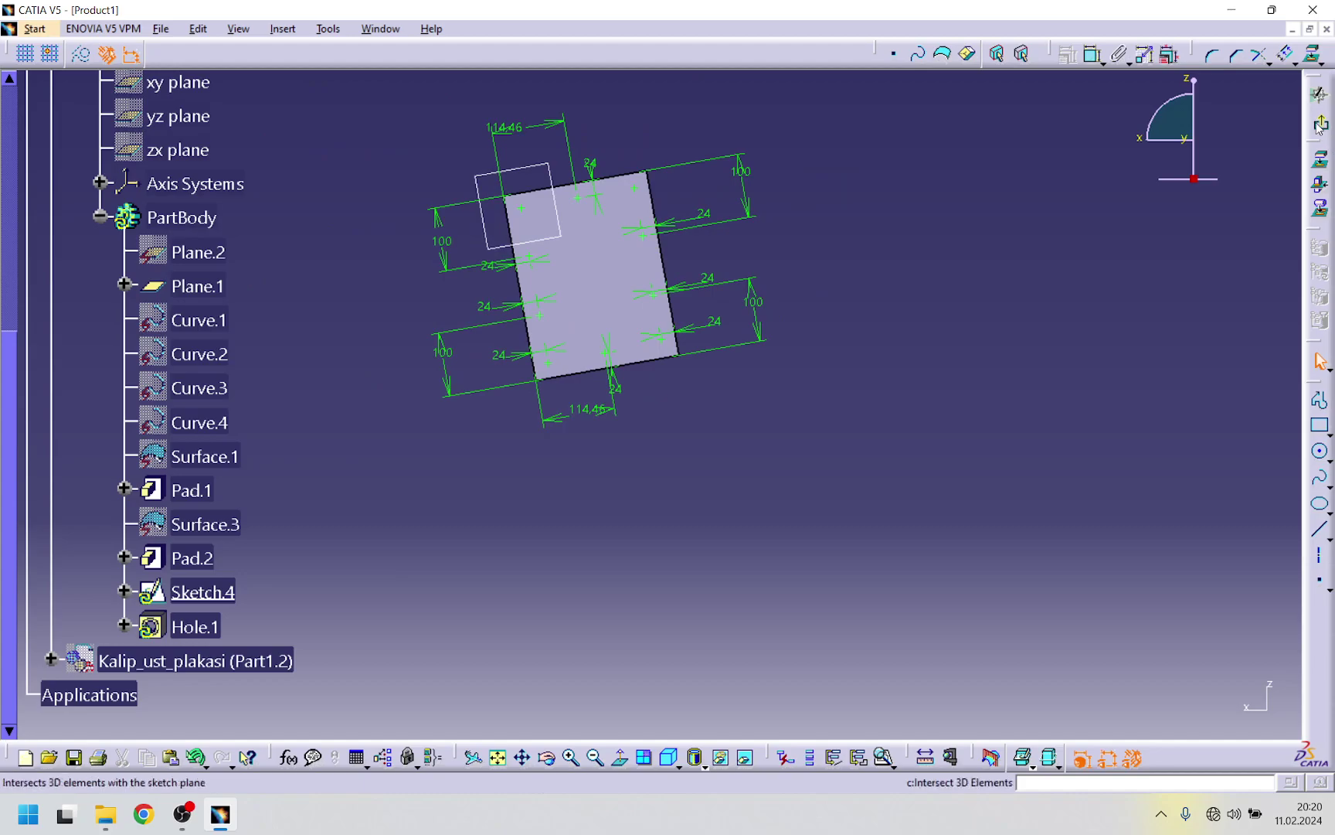
left_click(1320, 94)
- Create a User Pattern of Hole.1 using the points of Sketch.4 as positions
left_click(194, 625)
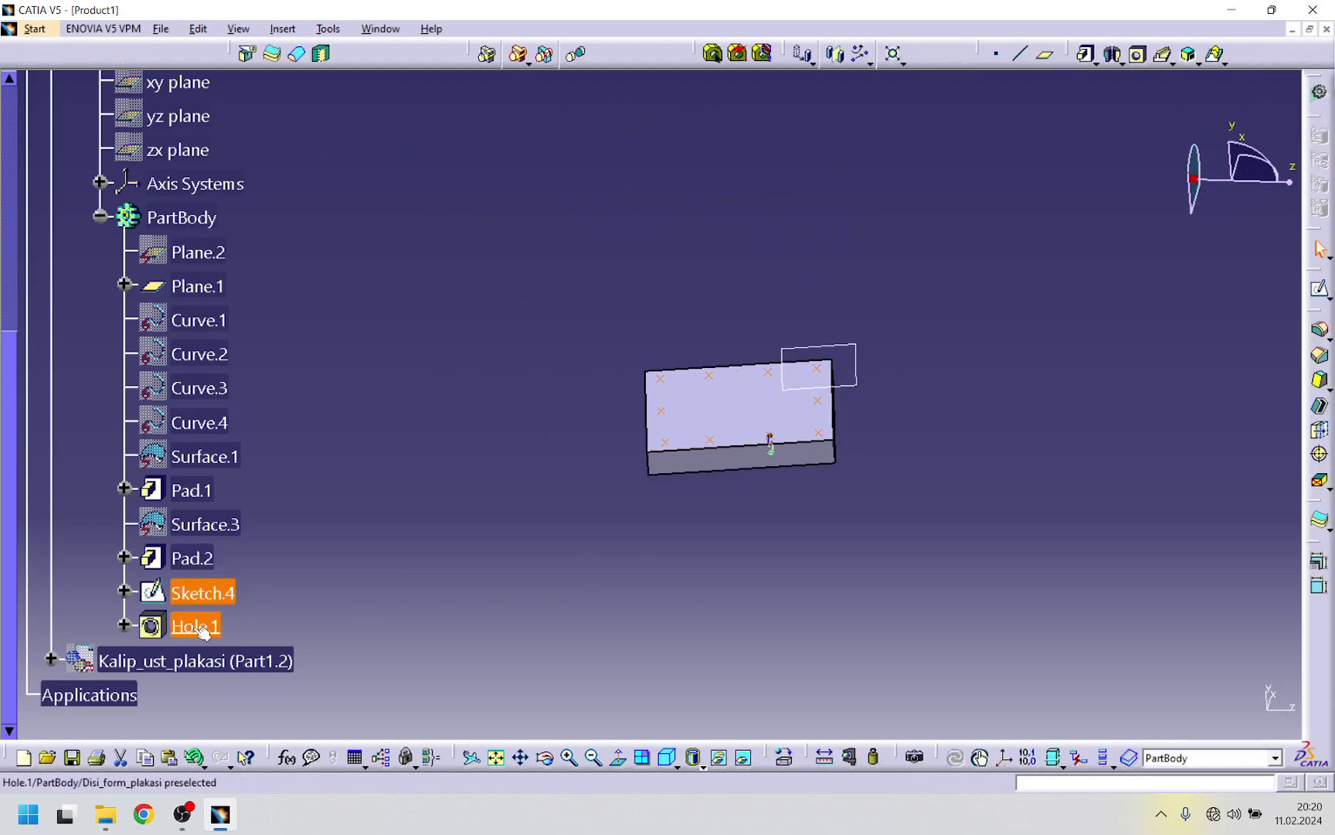
left_click(860, 54)
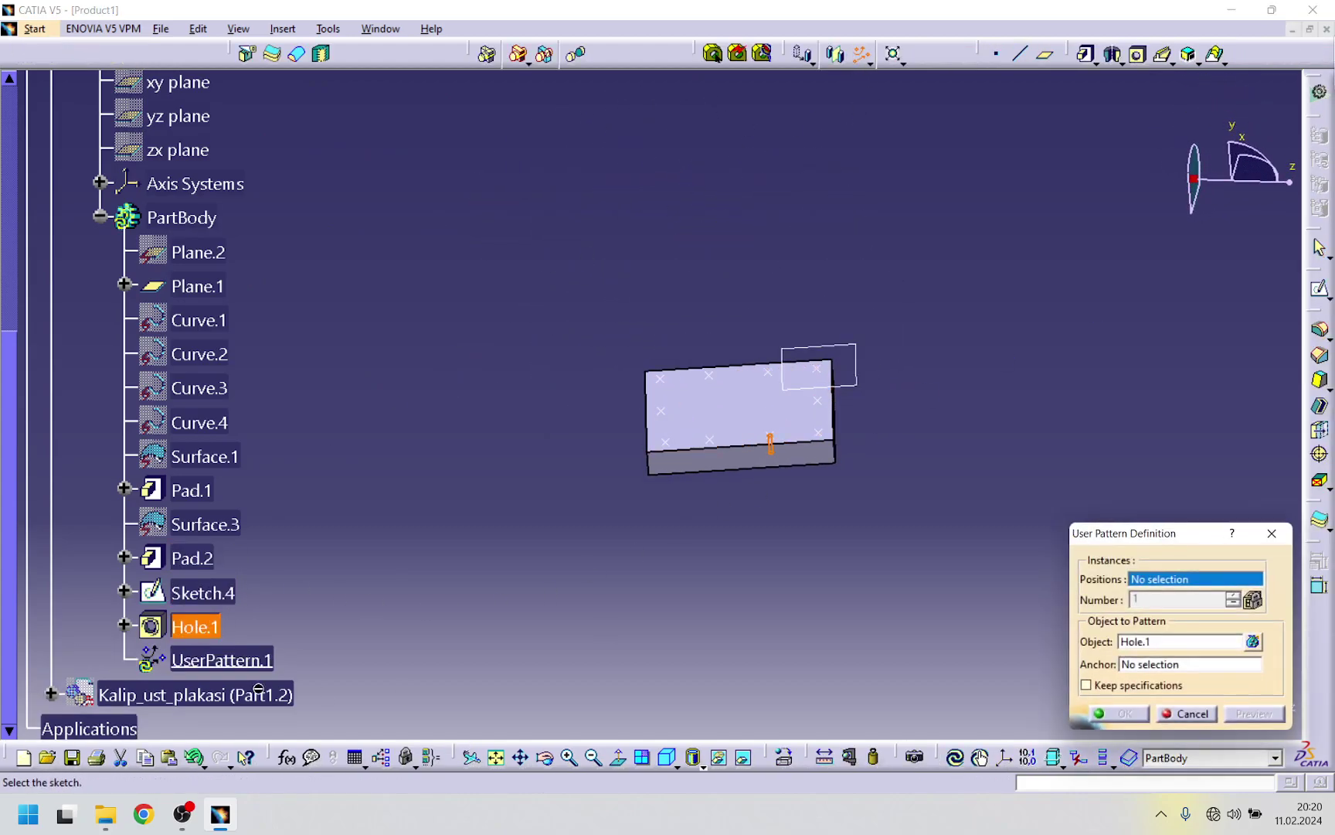
left_click(197, 593)
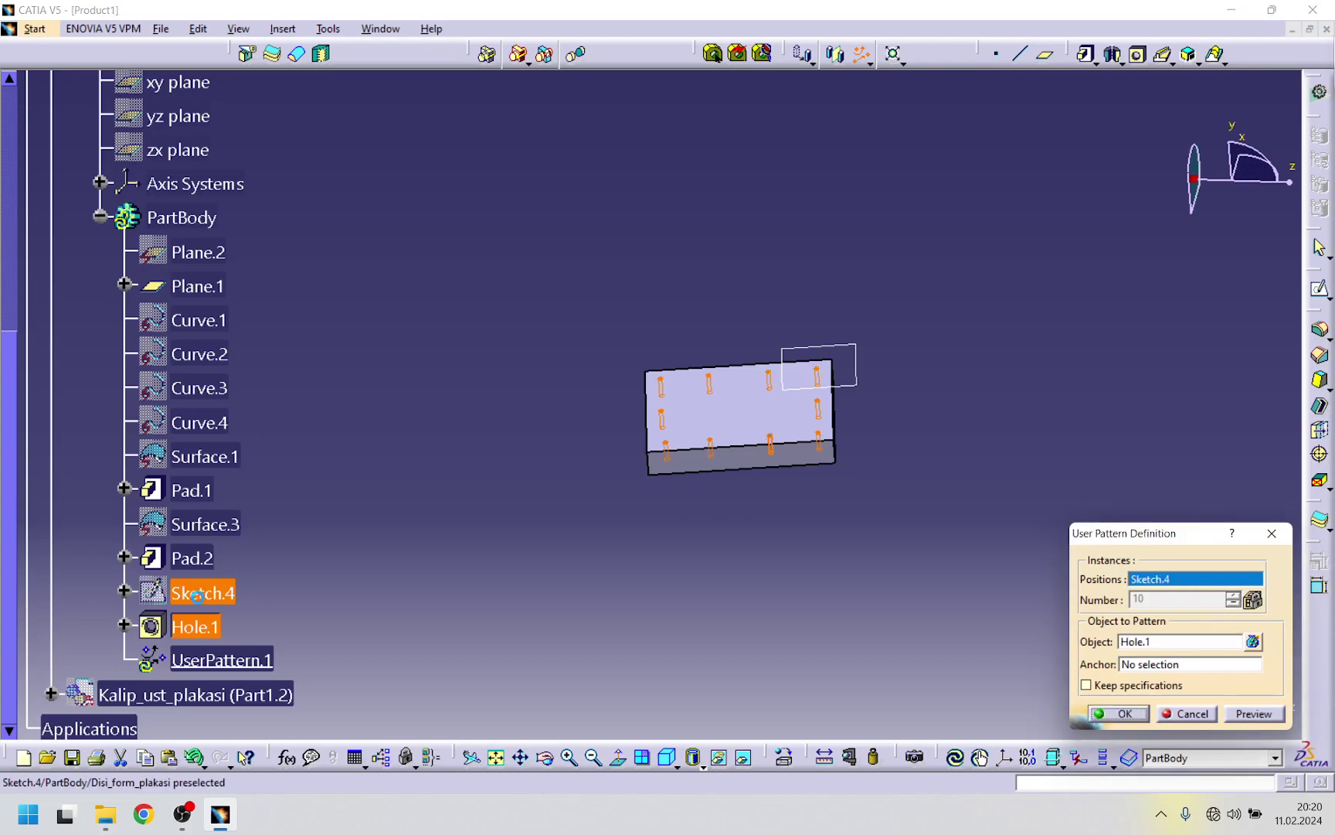
left_click(1143, 720)
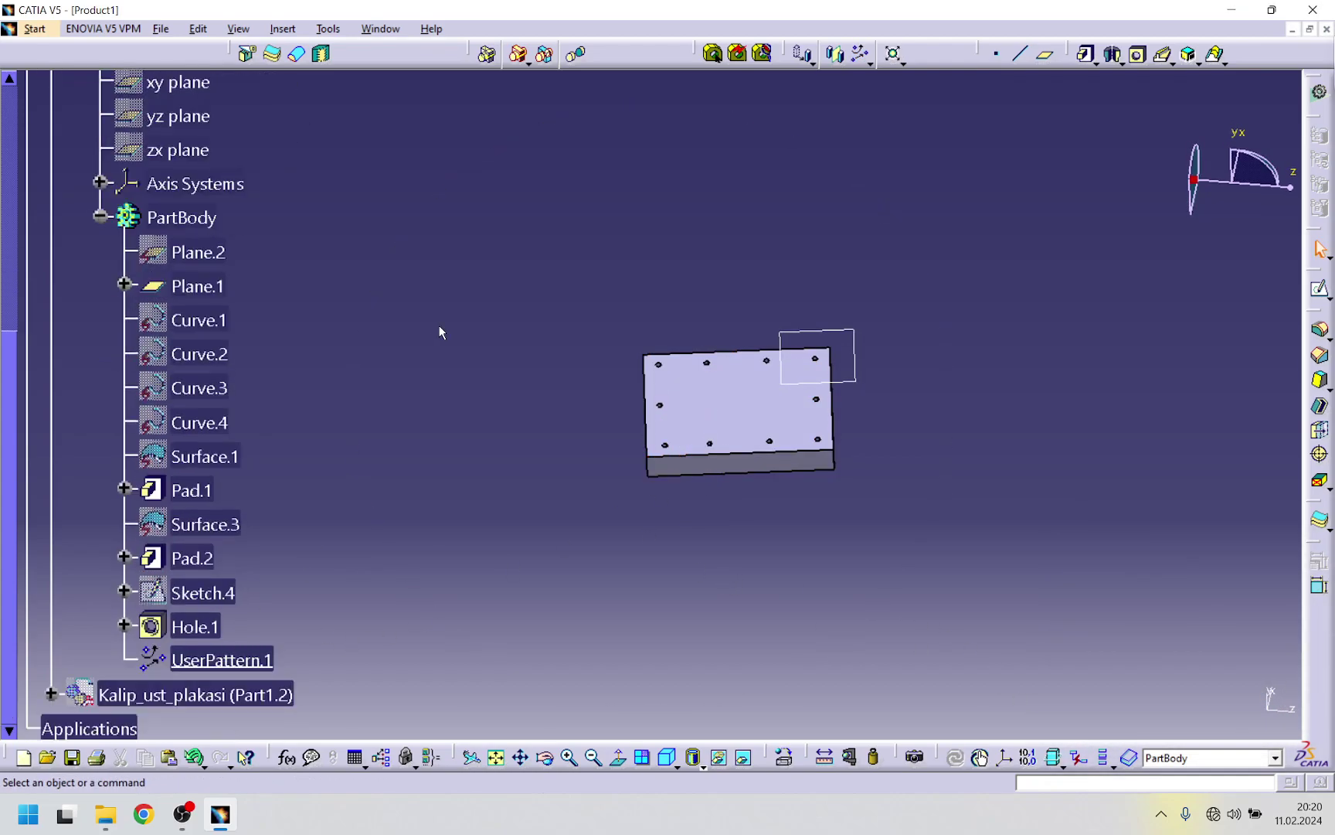
- Copy Sketch.4 and Hole.1 from the PartBody of Disi_form_plakasi
scroll(462, 477, "up", 2)
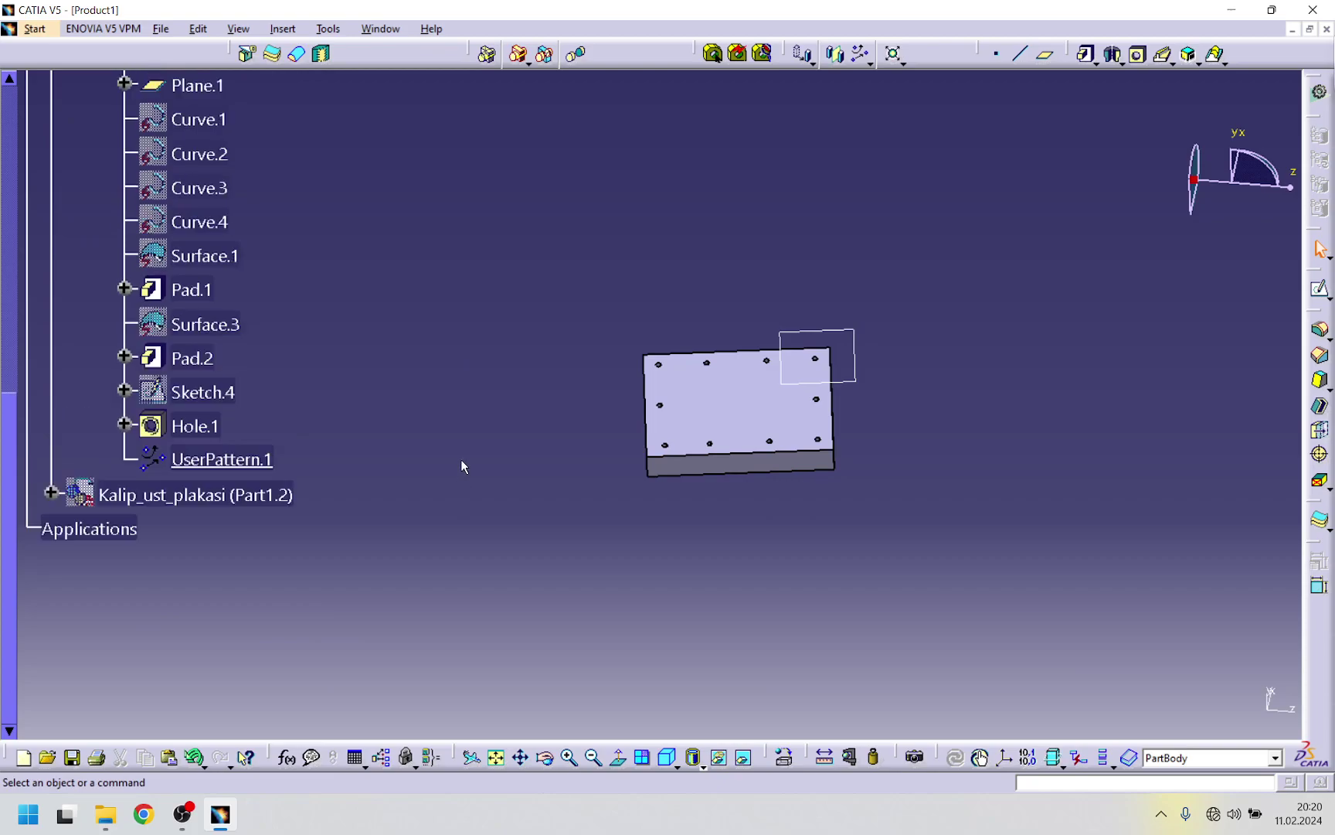
left_click(213, 393)
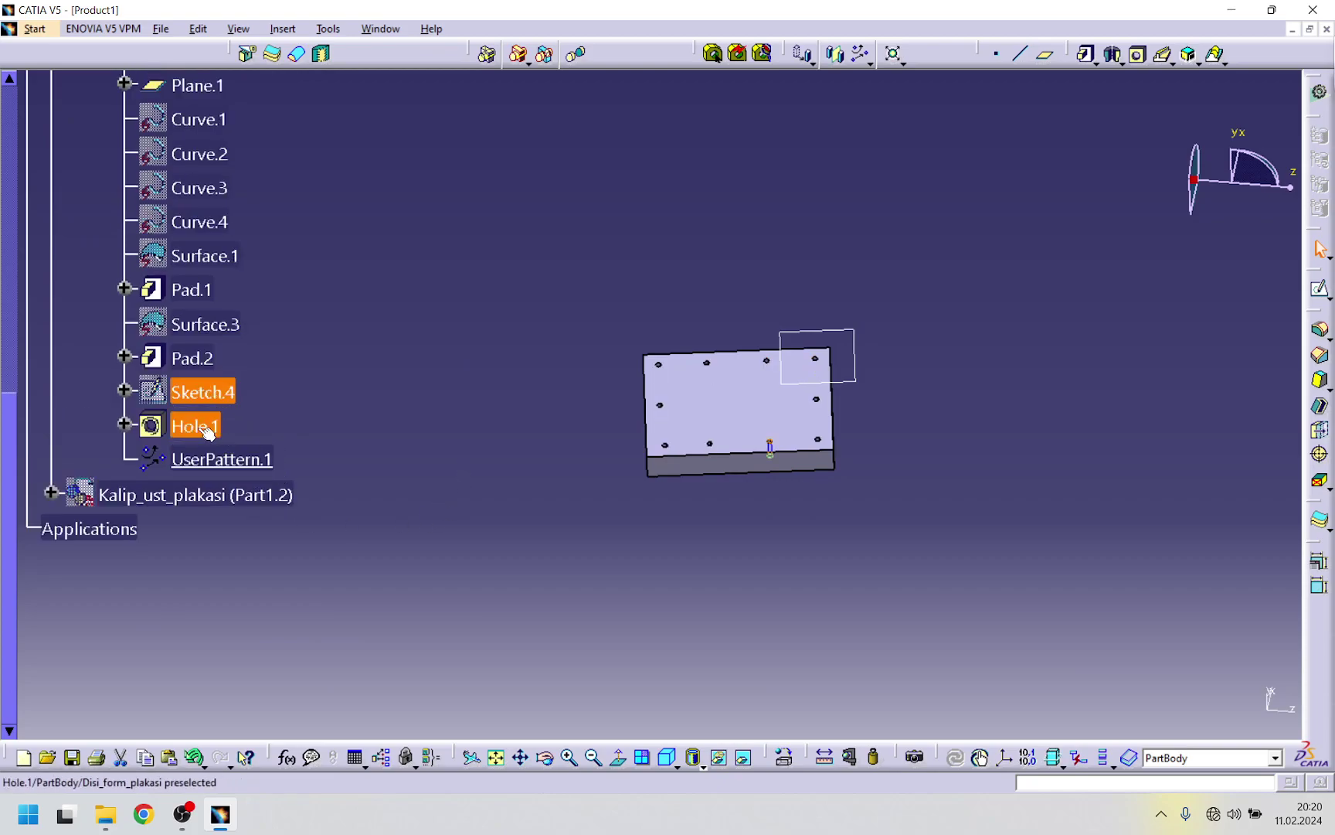
left_click(207, 430, "ctrl")
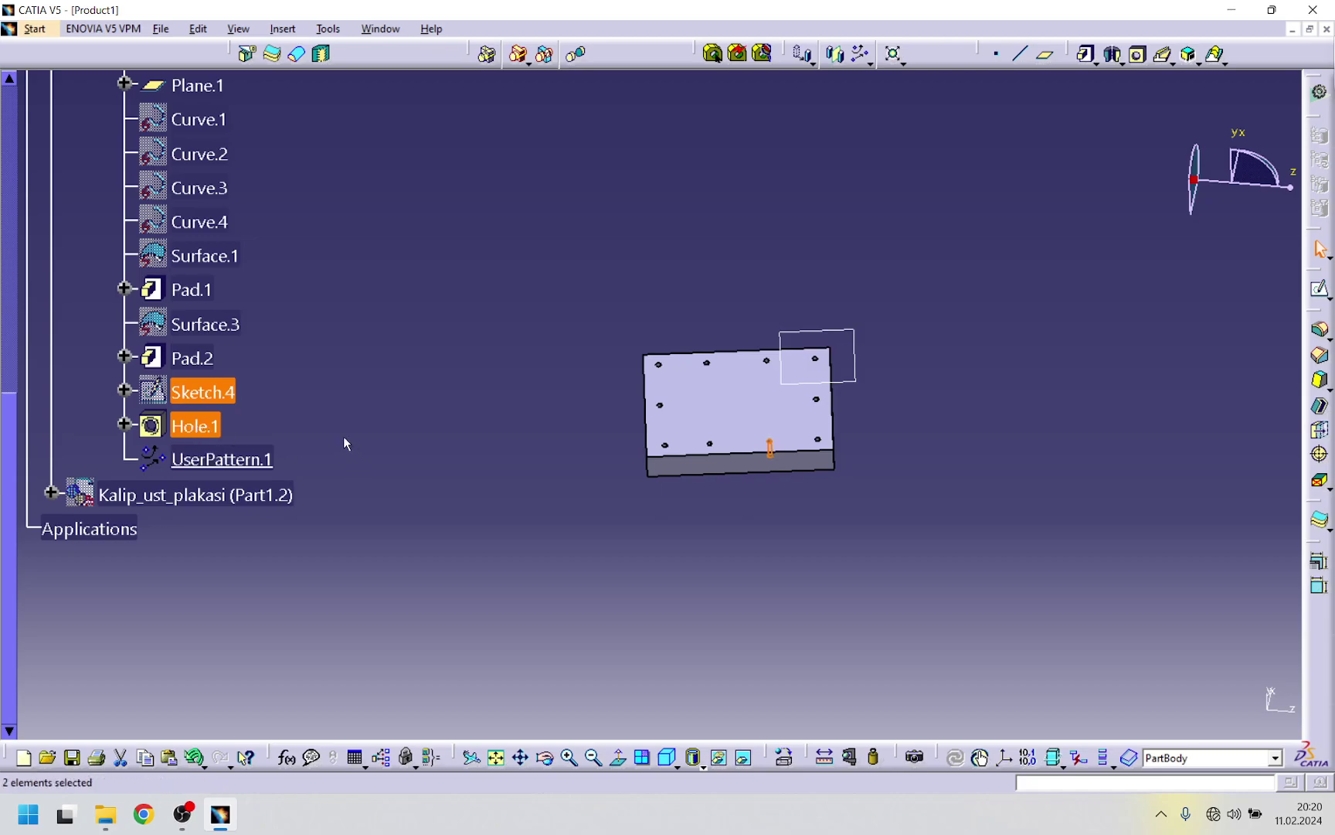
right_click(216, 392)
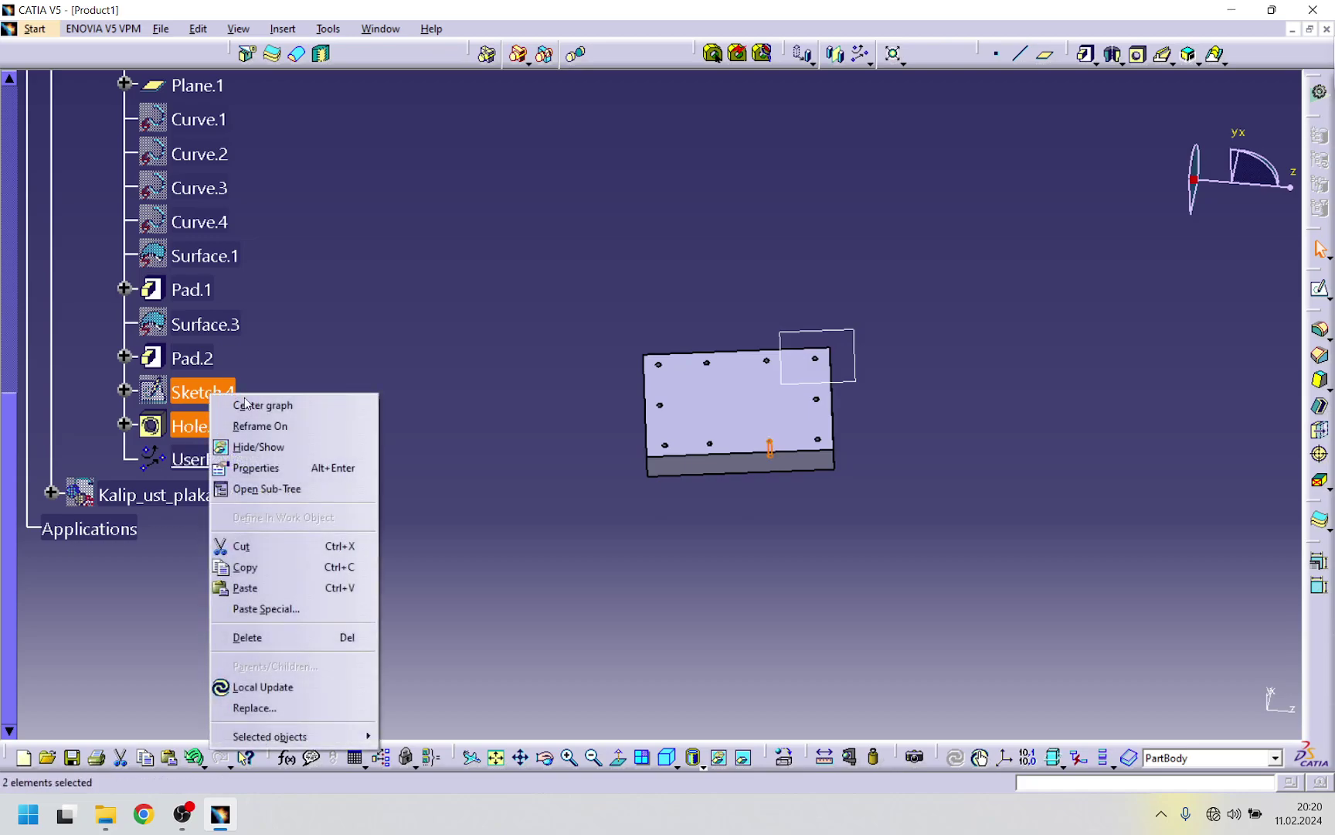
left_click(242, 570)
- Show Kalip_ust_plakasi, activate the part for editing and define its PartBody as the in-work object
right_click(226, 494)
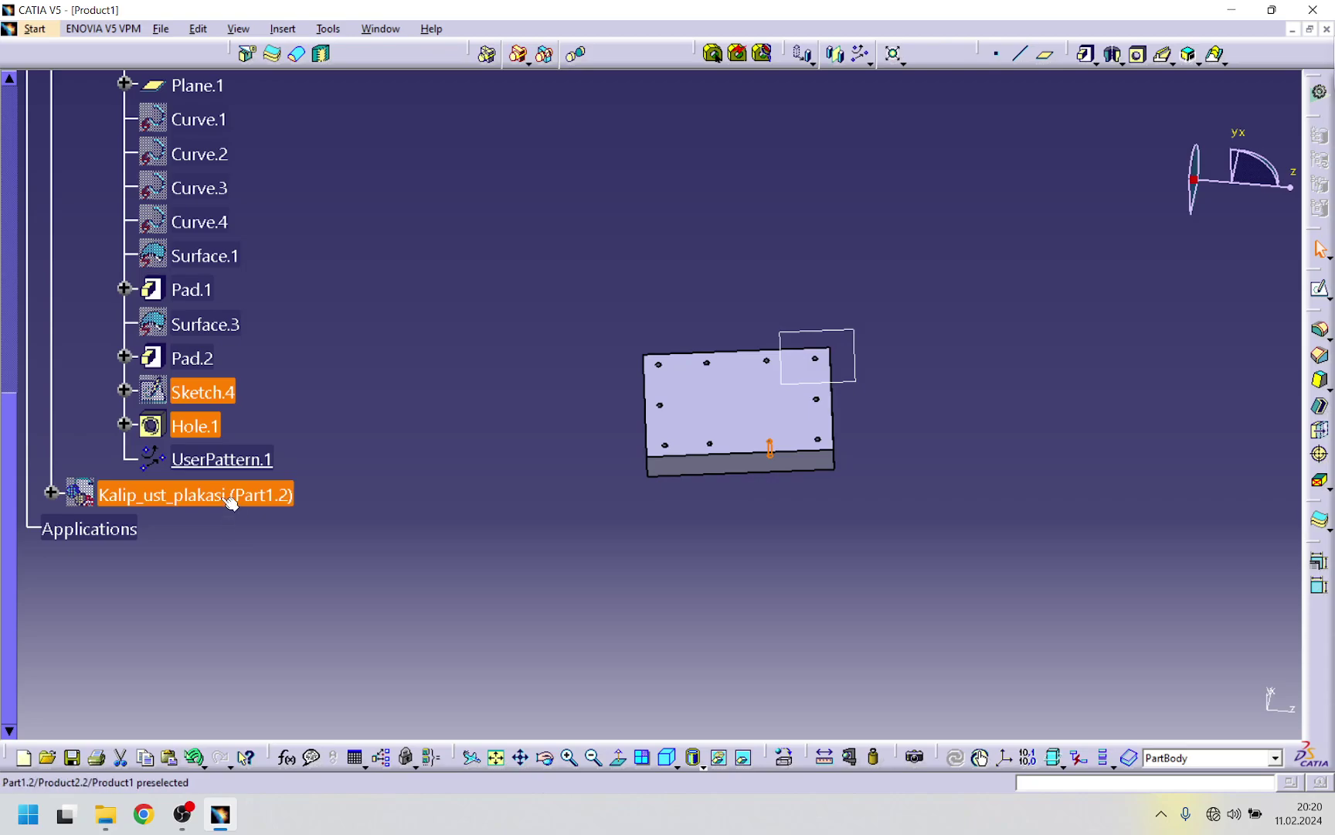
left_click(259, 215)
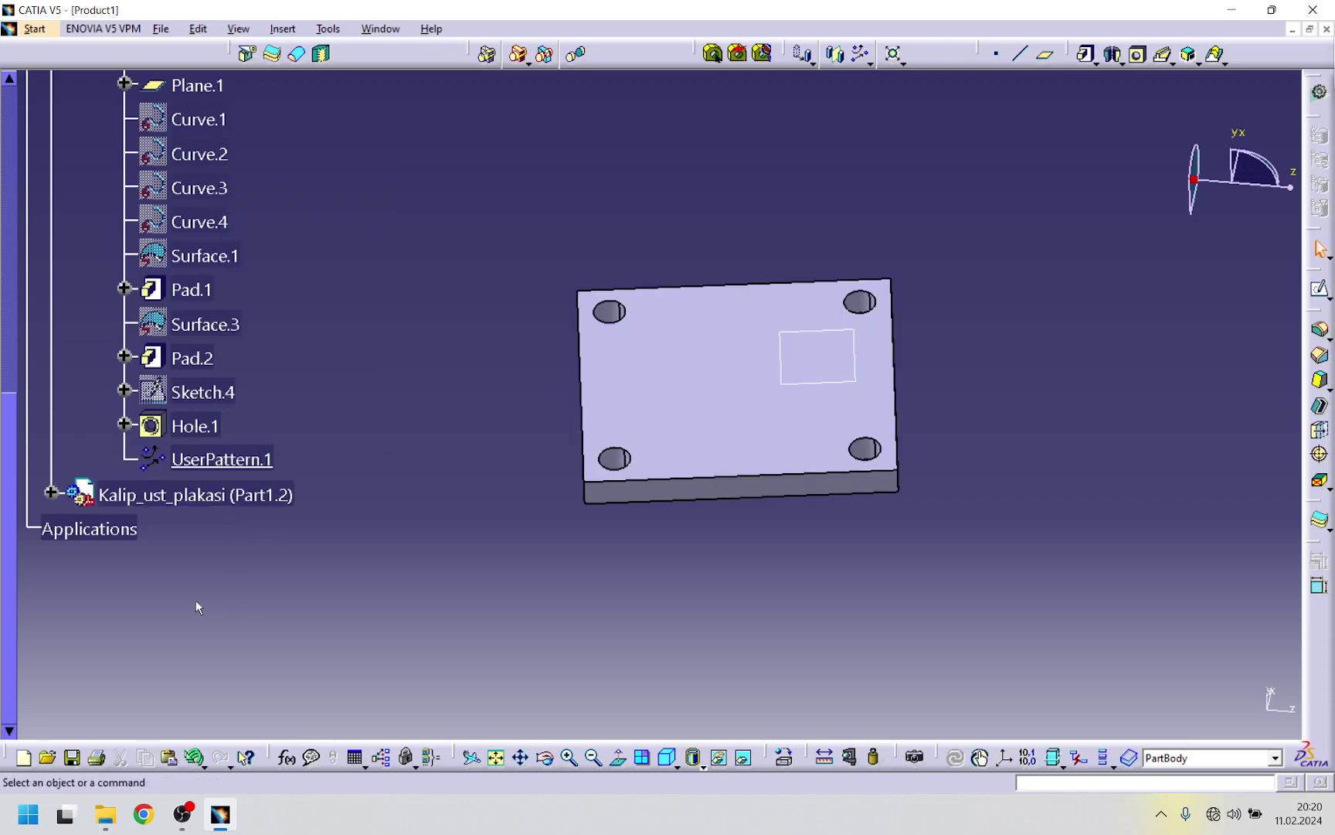
left_click(51, 493)
double_click(193, 317)
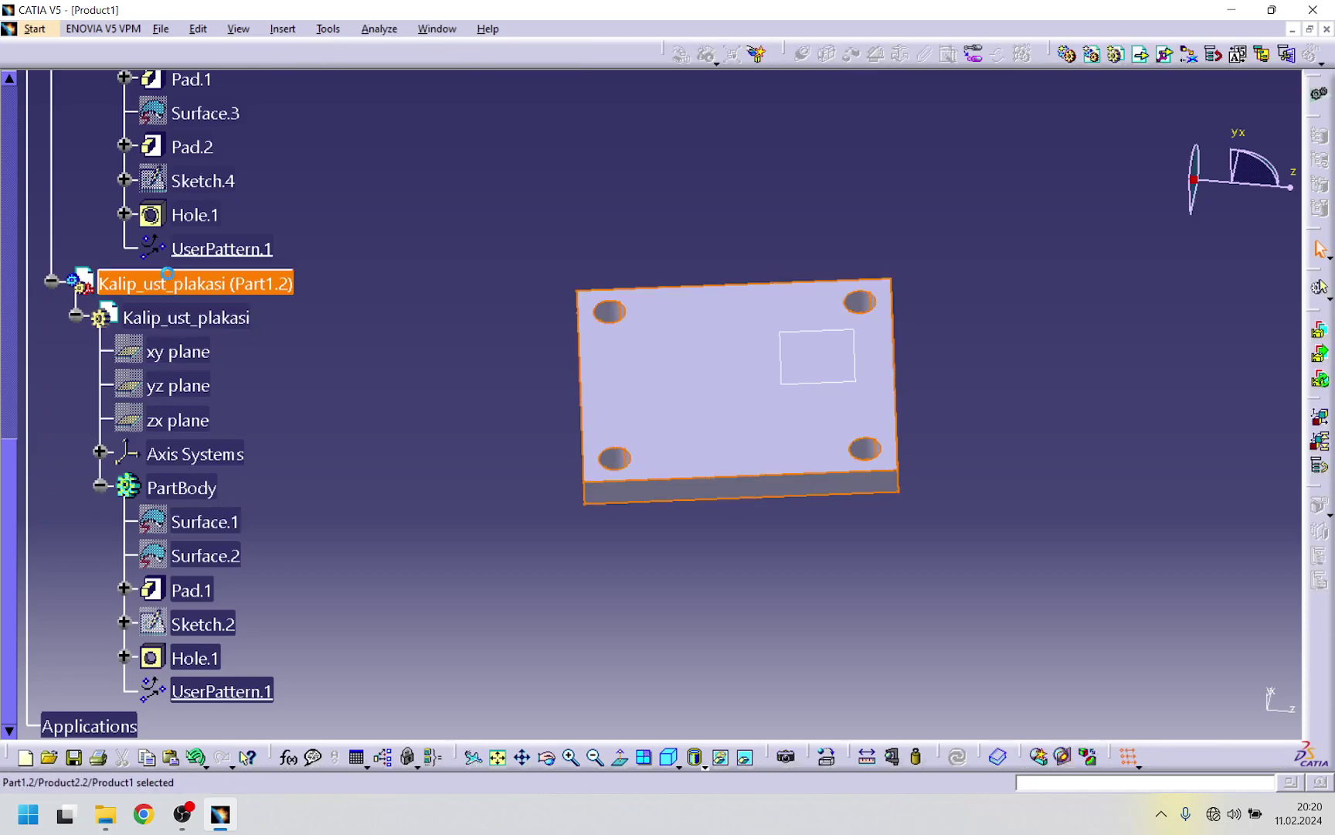
right_click(193, 317)
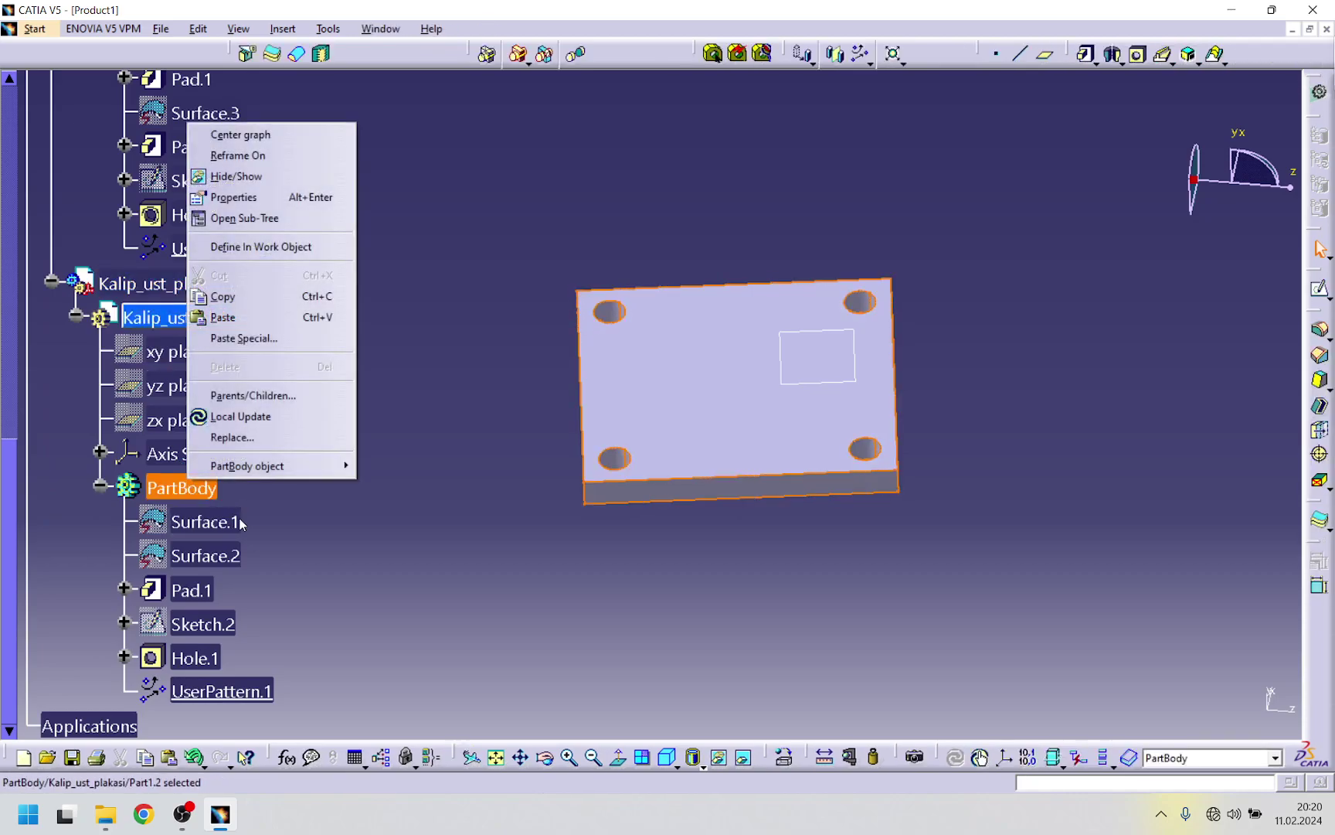
left_click(263, 246)
- Paste the copied sketch and hole into the PartBody of Kalip_ust_plakasi and dismiss the update diagnosis
scroll(274, 399, "down", 3)
right_click(202, 288)
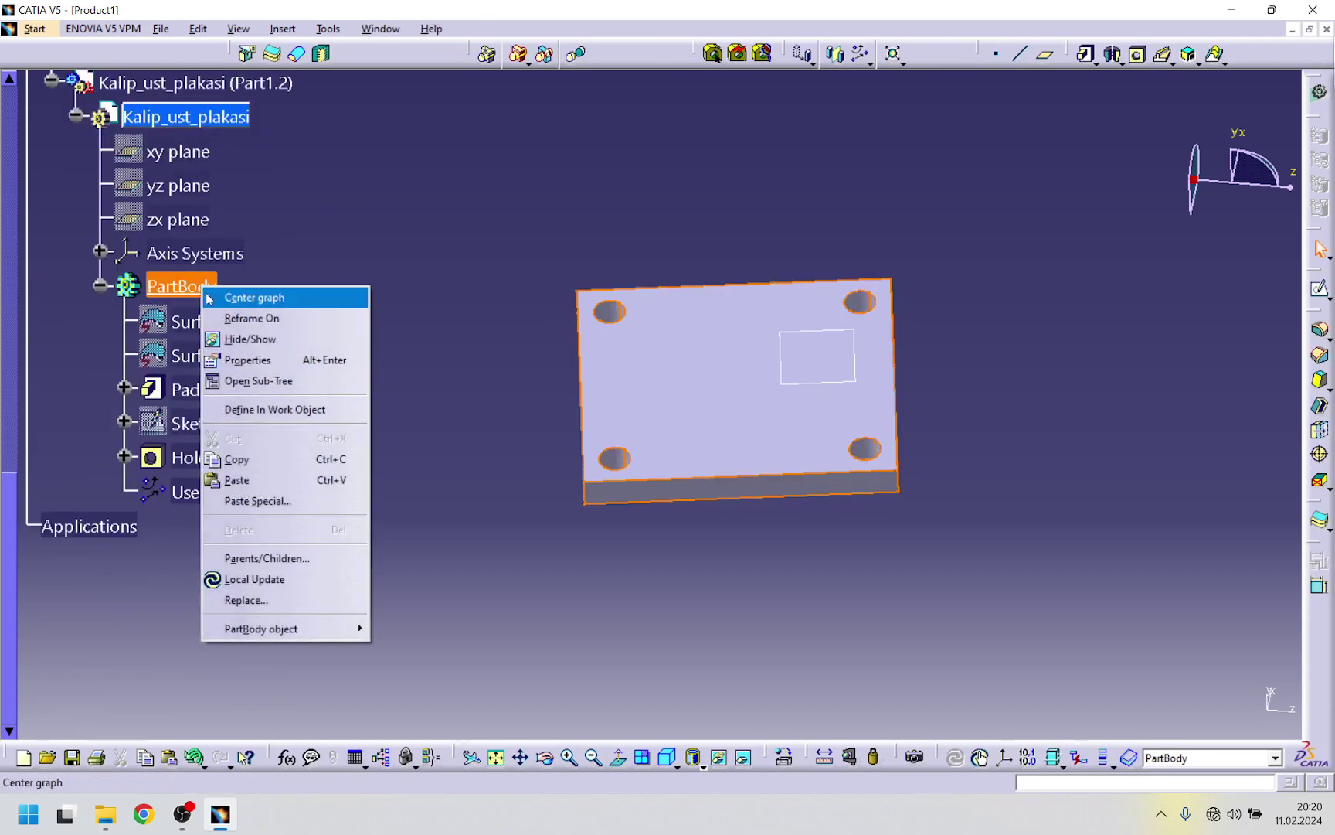
left_click(238, 480)
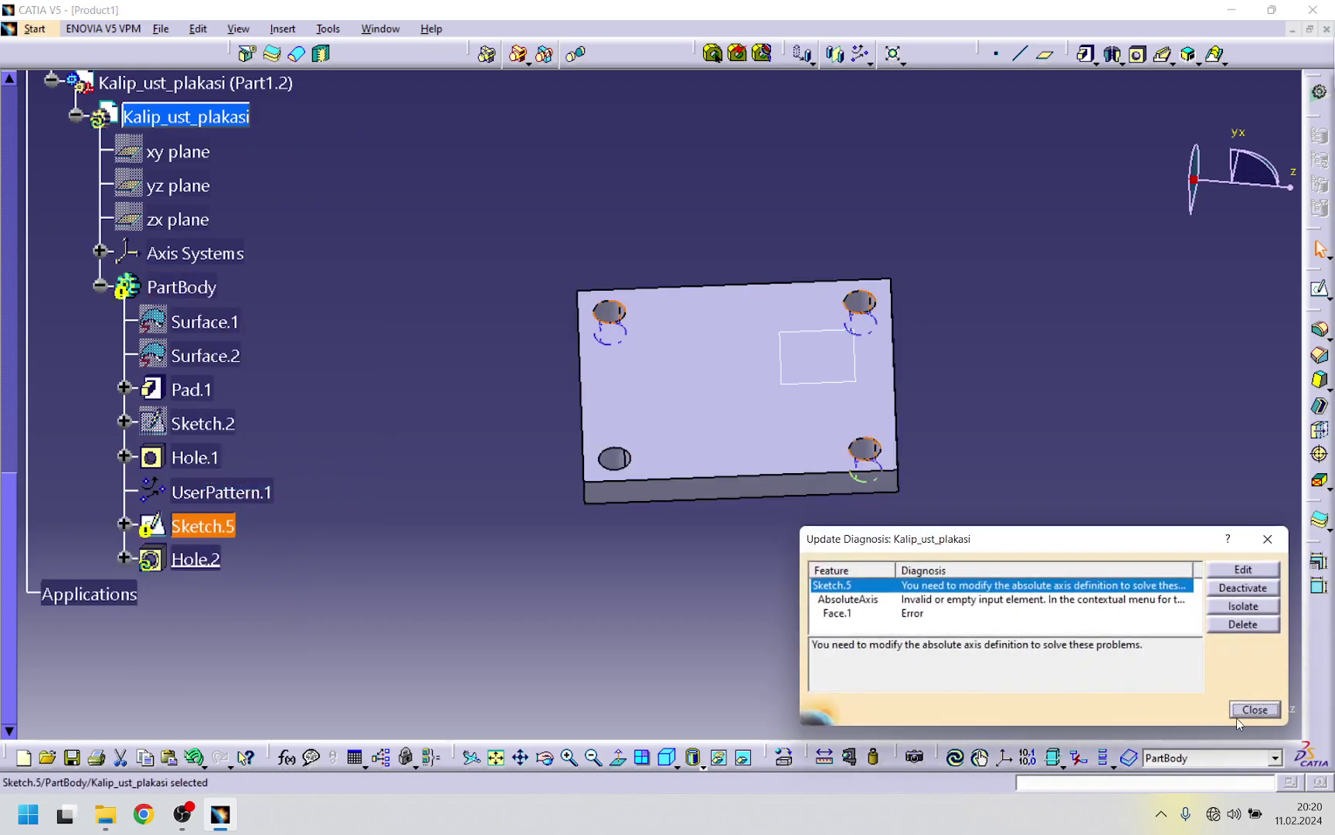
left_click(1253, 709)
- Change the support of the pasted Sketch.5 to the large face of Kalip_ust_plakasi
right_click(227, 533)
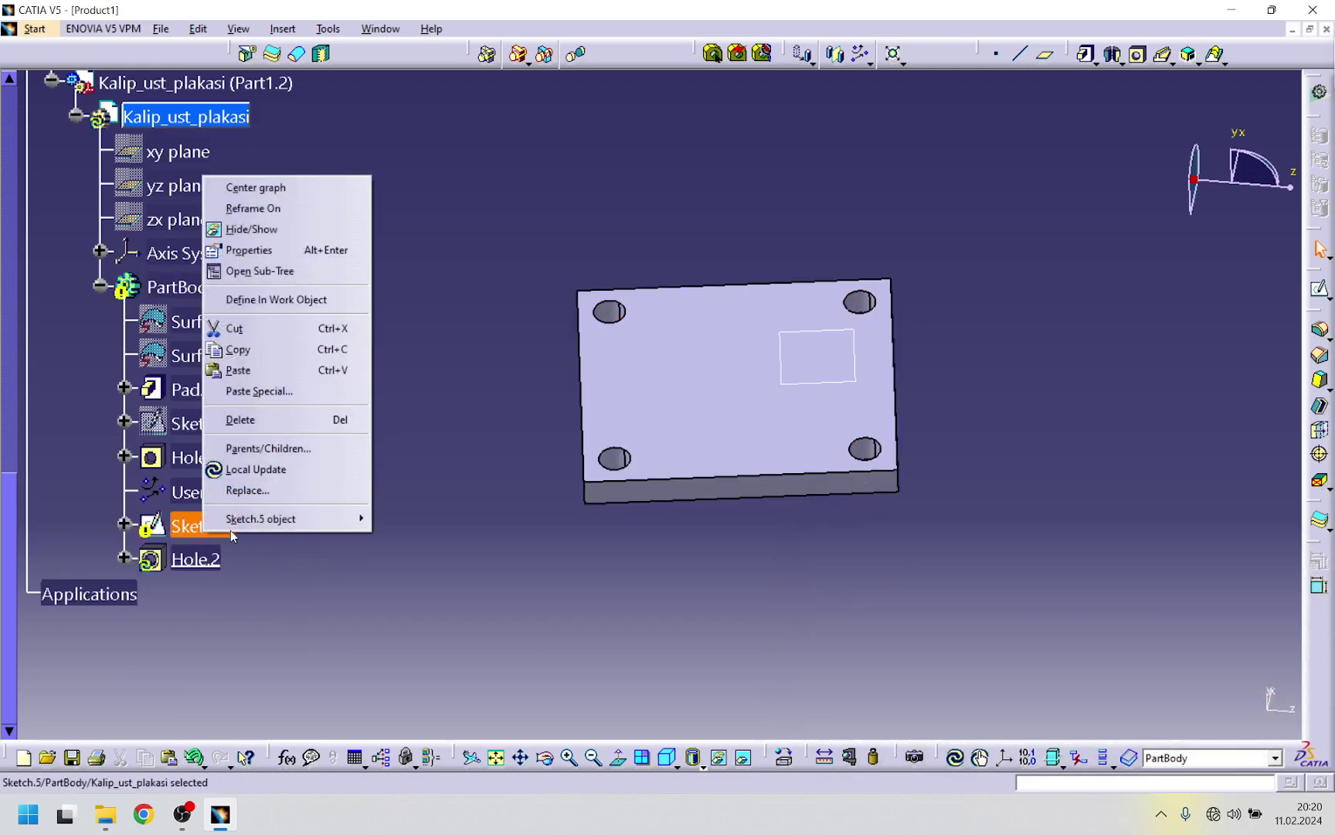
mouse_move(309, 519)
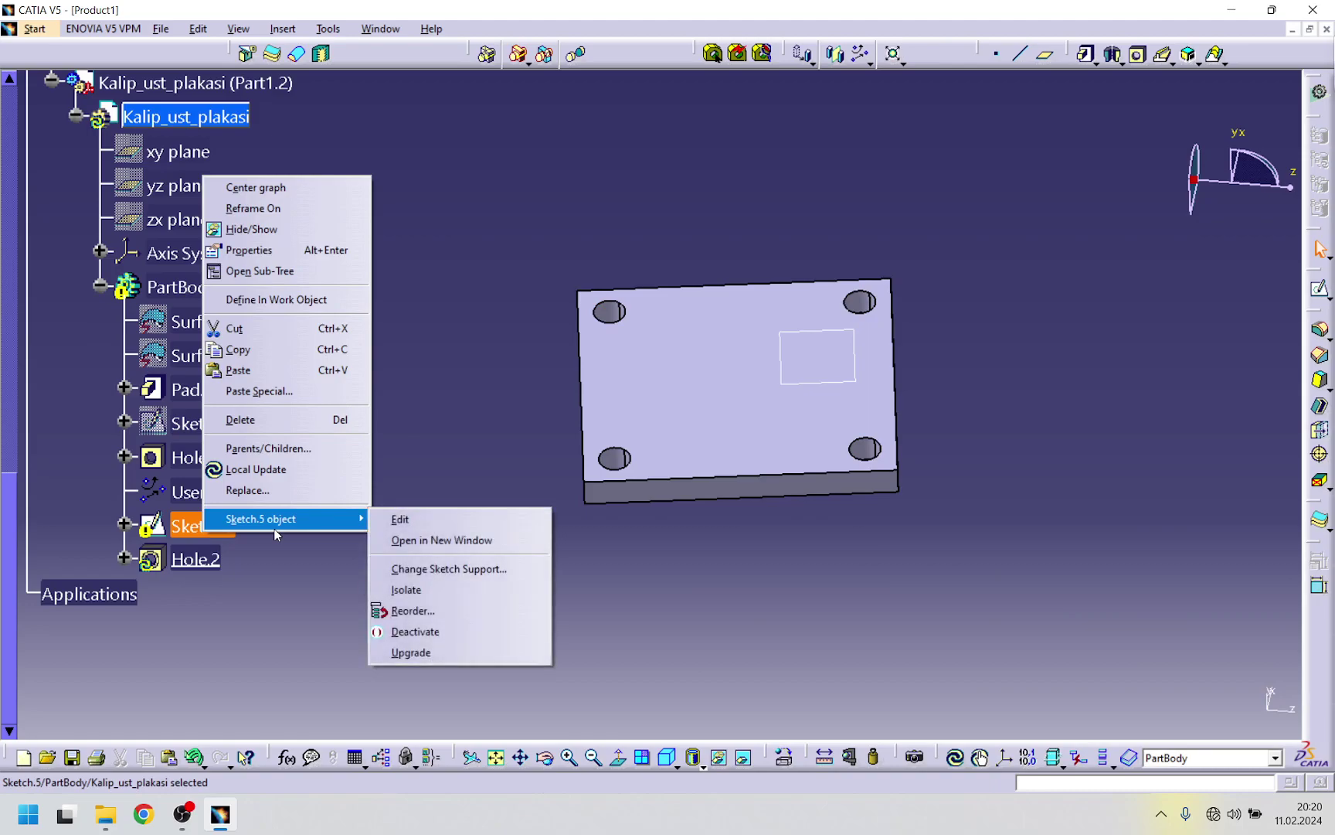
left_click(422, 570)
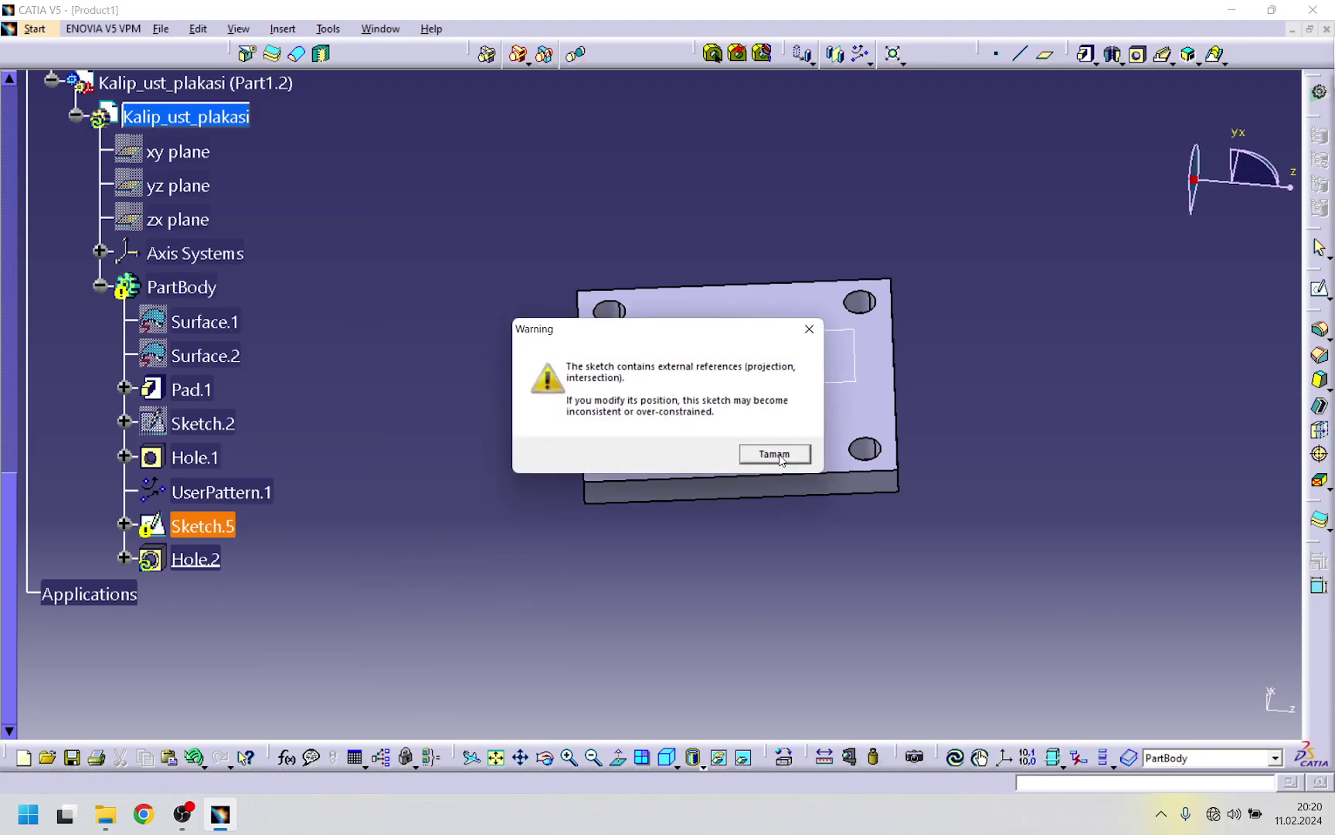
left_click(776, 455)
left_click(1181, 713)
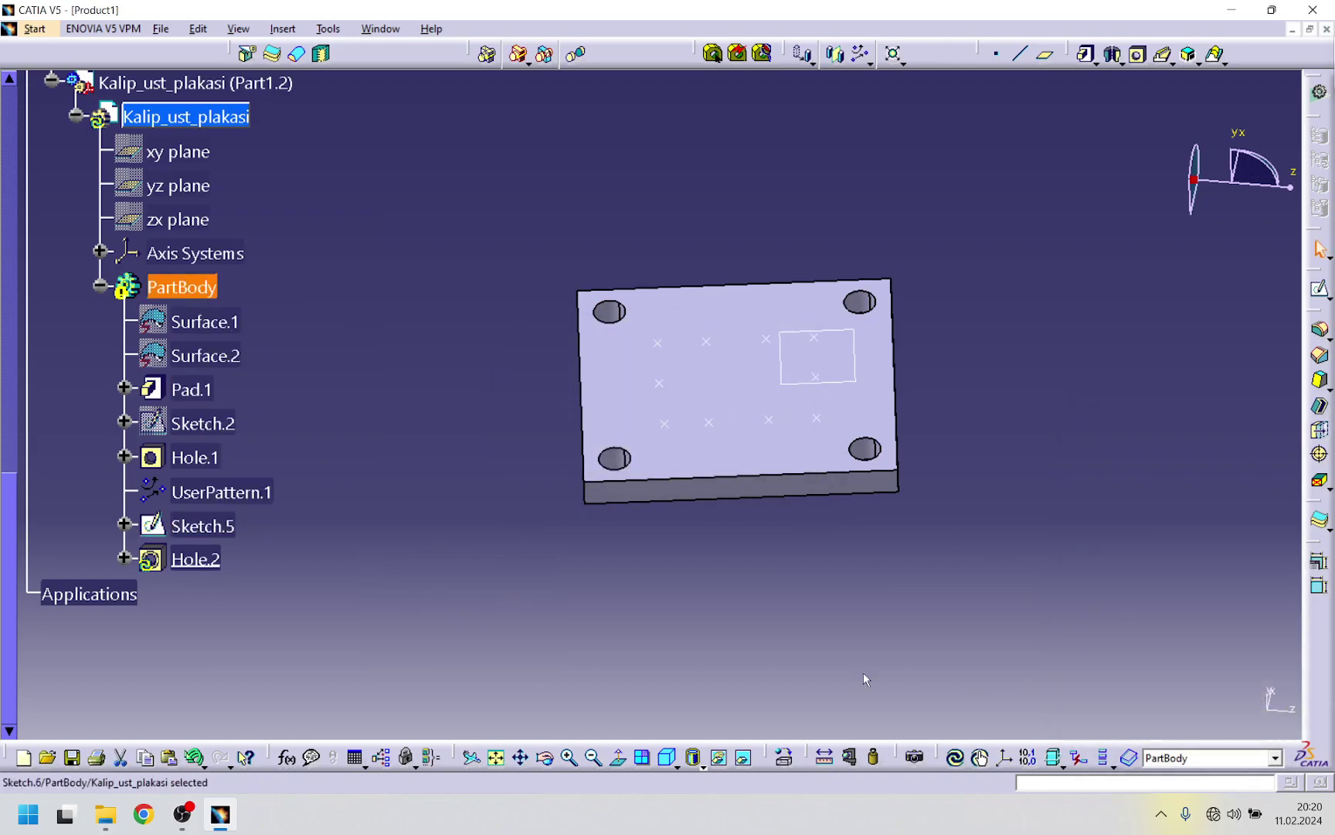
- Change the support of Sketch.6 under Hole.2 to the plate's large face, Pad.1/Face.2, with Sliding positioning
left_click(124, 558)
right_click(257, 598)
mouse_move(344, 588)
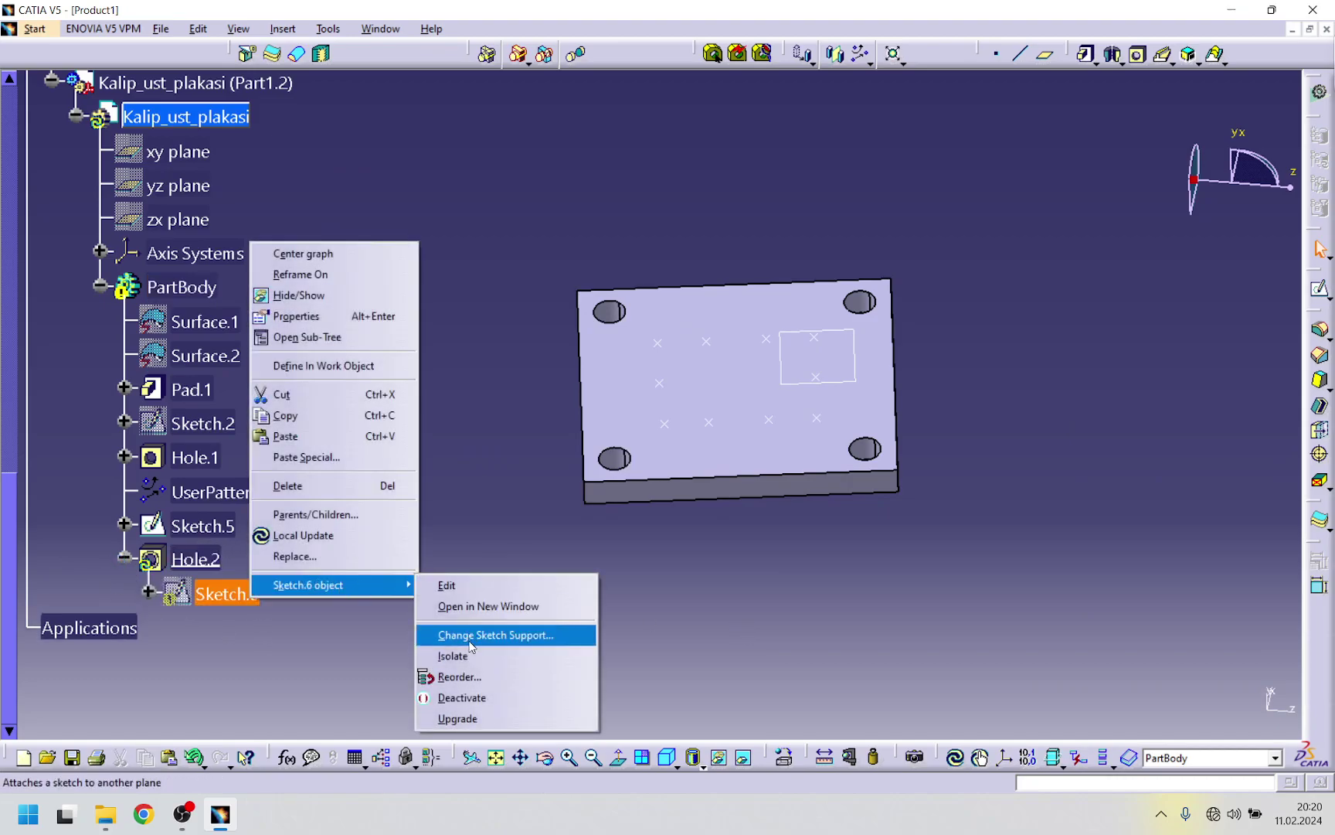
left_click(506, 635)
left_click(775, 453)
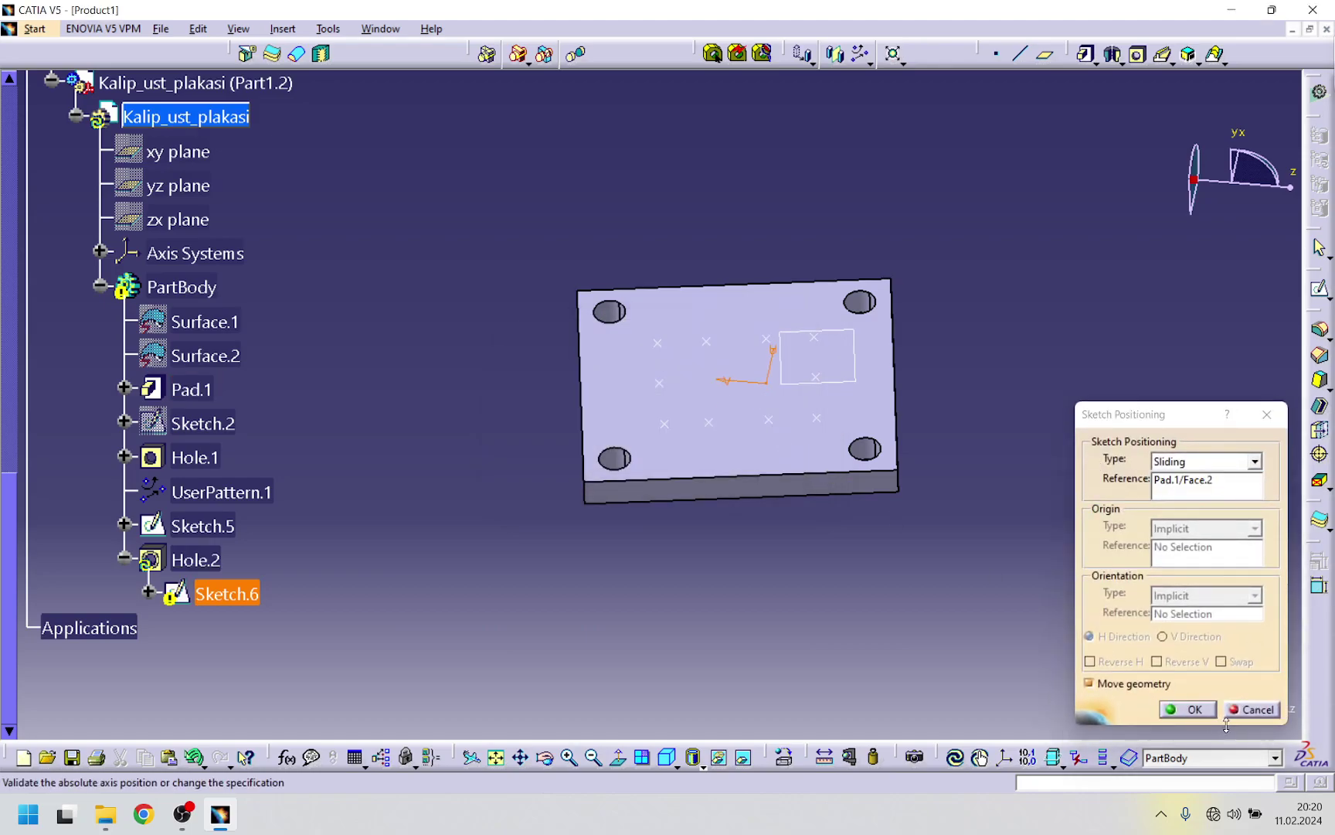
left_click(1188, 709)
- Open Hole.2 for editing, turn off its thread and set the hole type to Counterbored
double_click(185, 560)
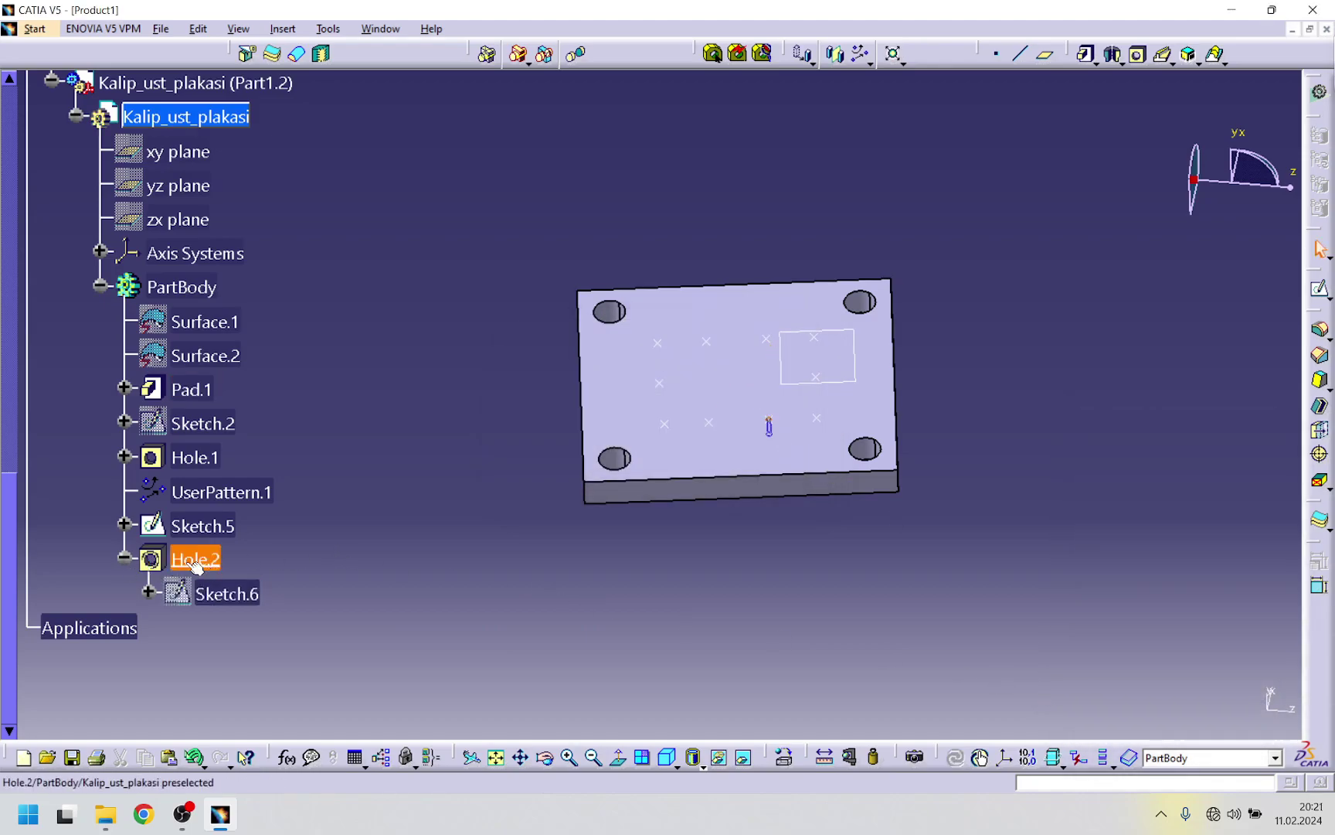
left_click(972, 435)
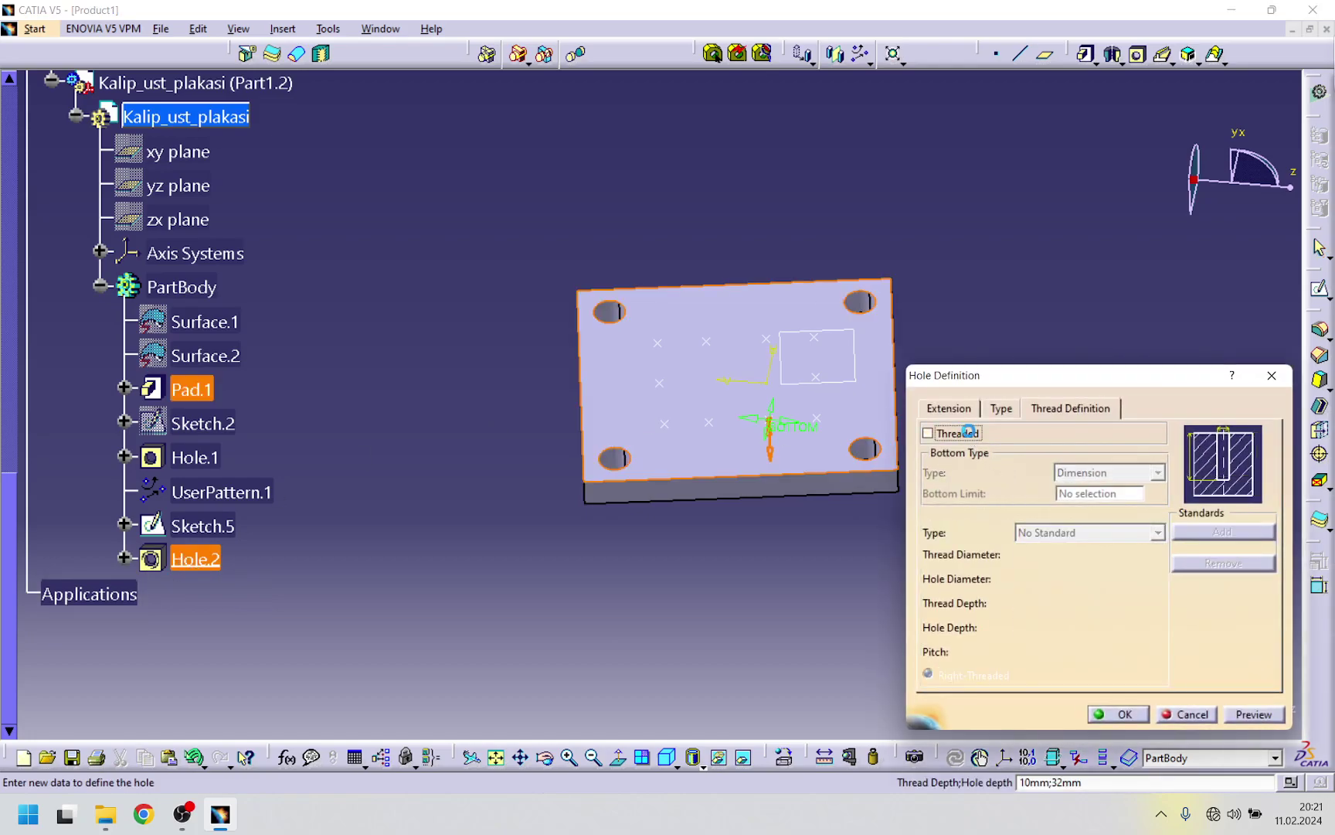
left_click(1000, 408)
left_click(1119, 433)
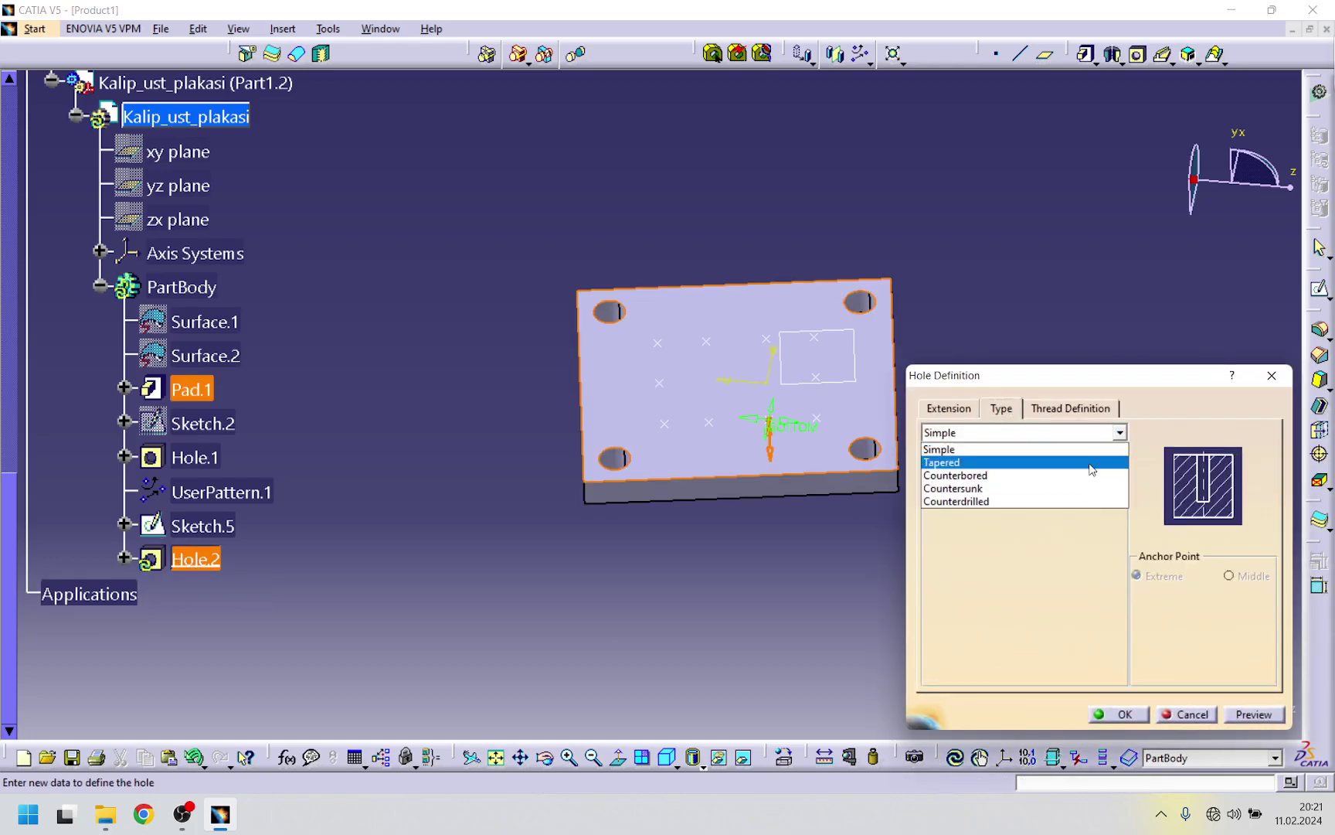
left_click(976, 470)
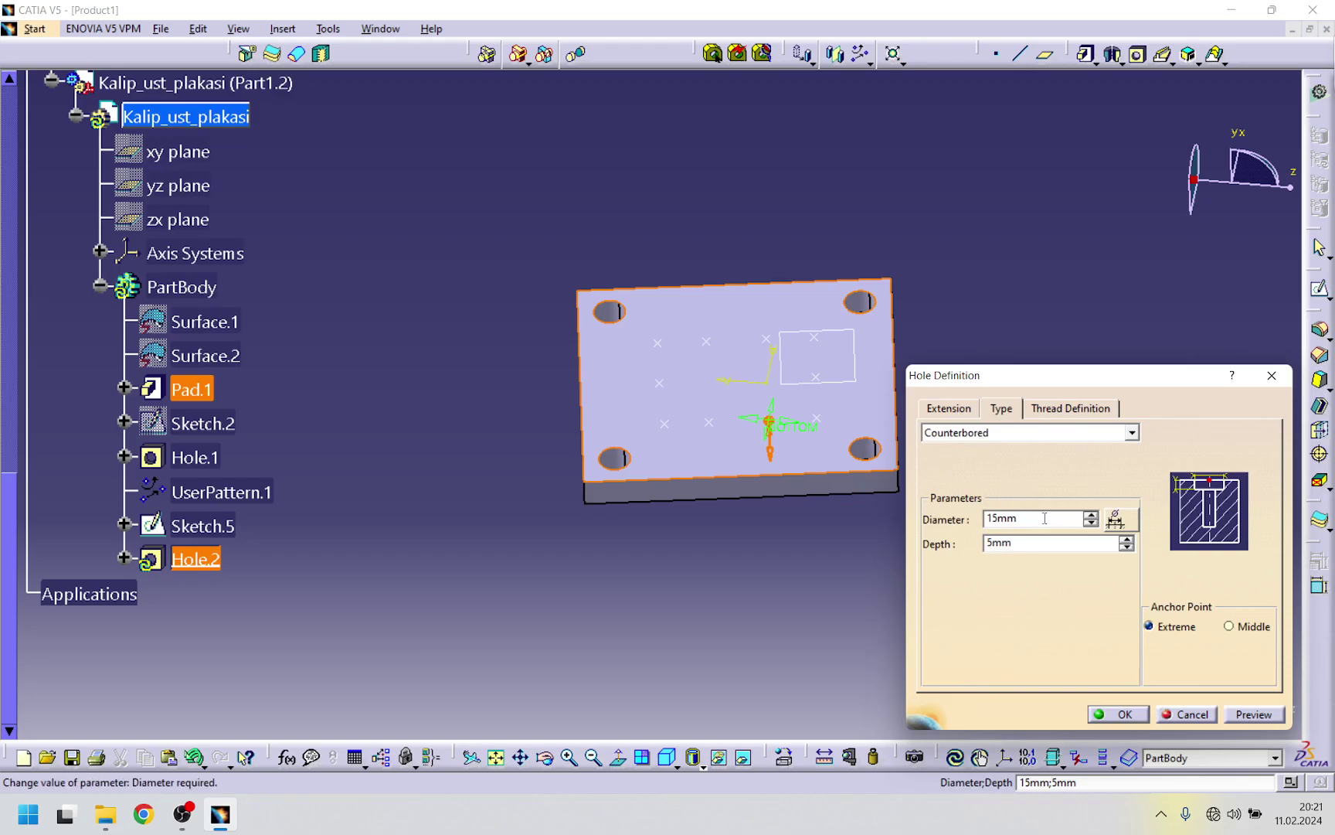
- Set the counterbore of Hole.2 to 17 mm diameter and 30 mm depth
left_click(1090, 515)
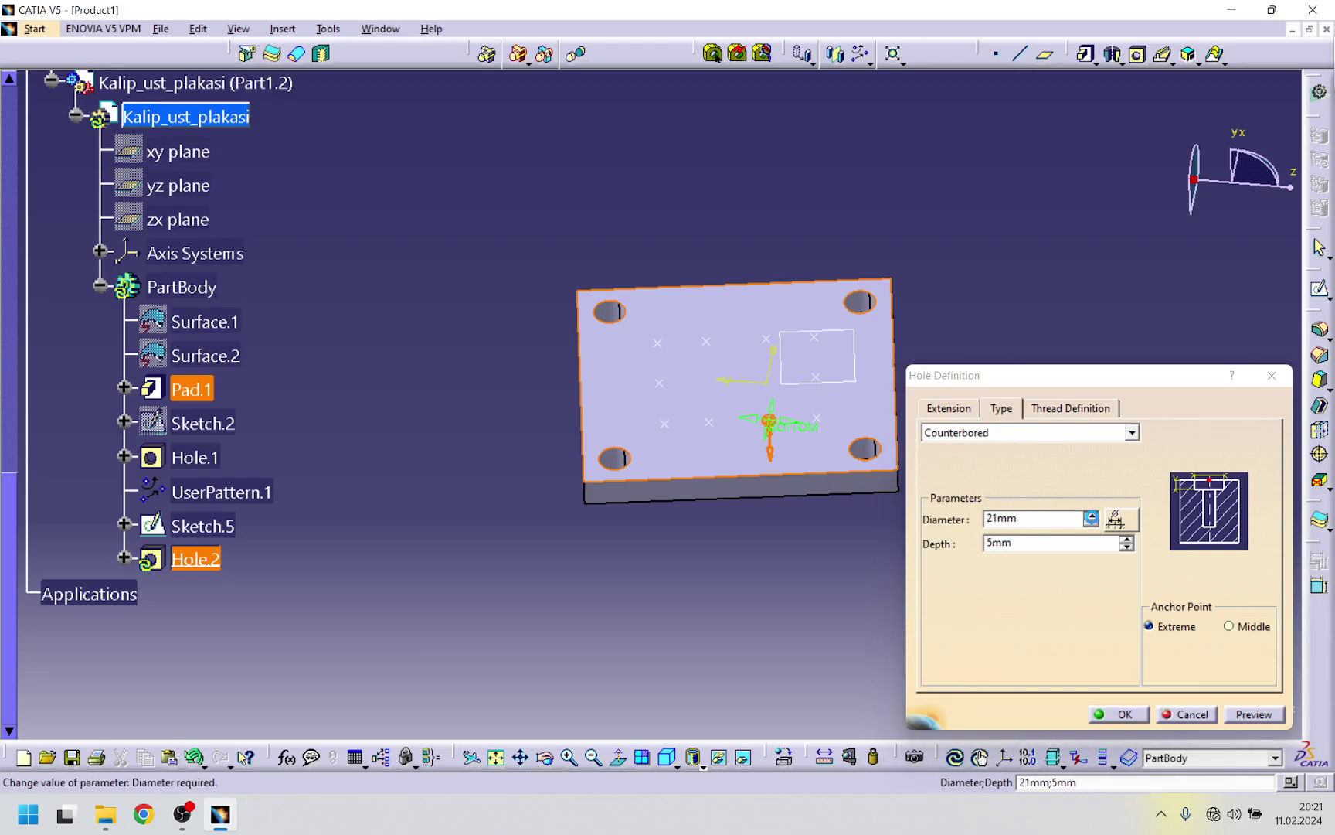
left_click(1090, 524)
left_click(1091, 525)
double_click(1023, 540)
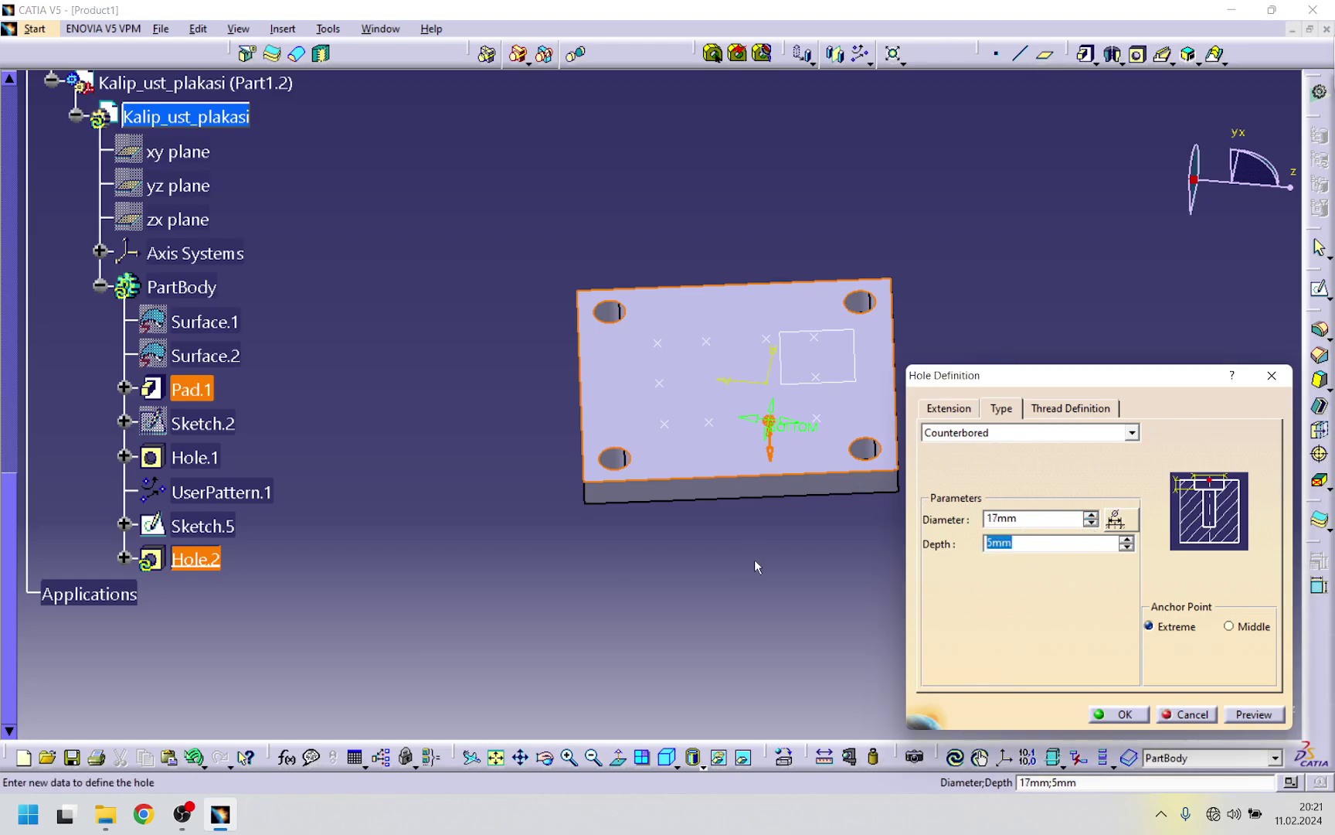
type("30")
- Set the extension of Hole.2 to Up To Next, preview the result and accept the hole
left_click(944, 409)
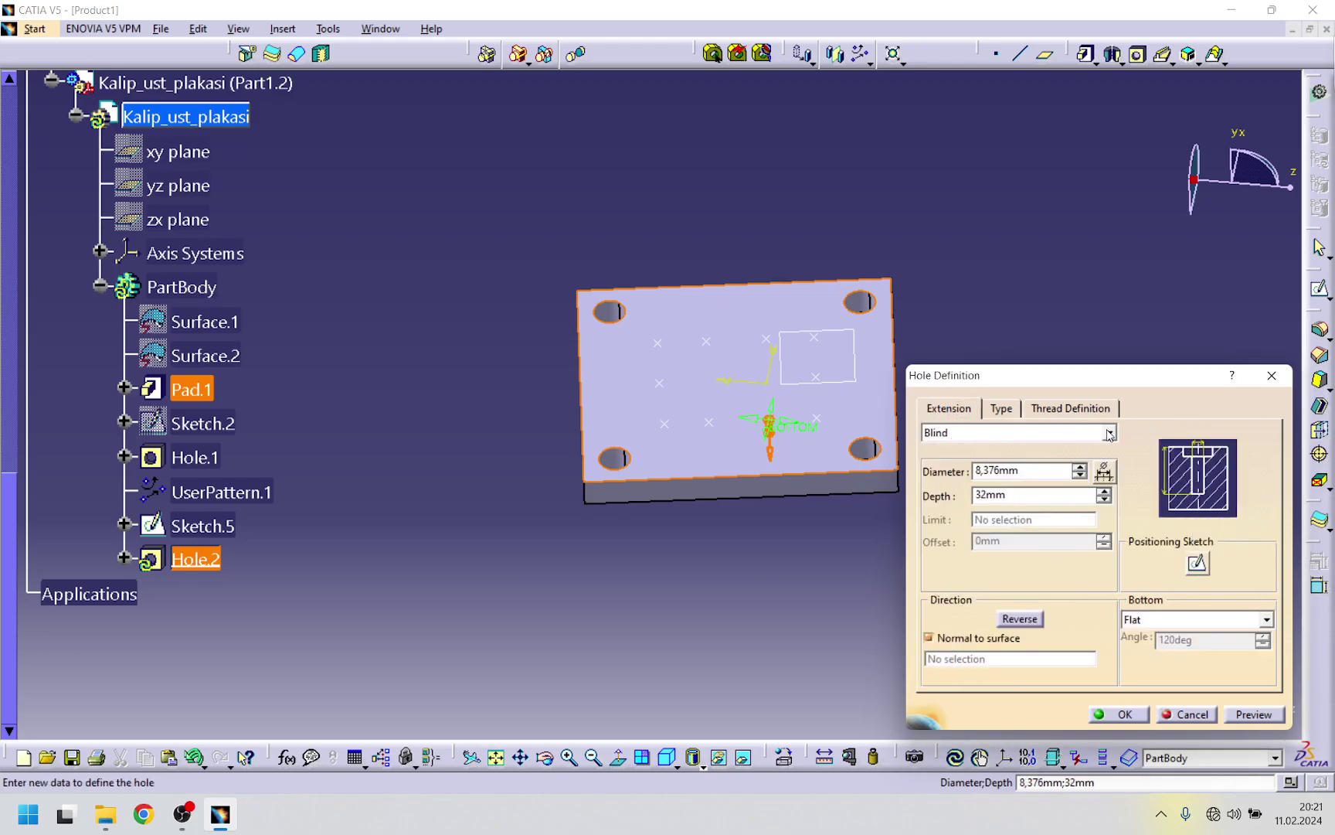
left_click(1109, 433)
left_click(962, 463)
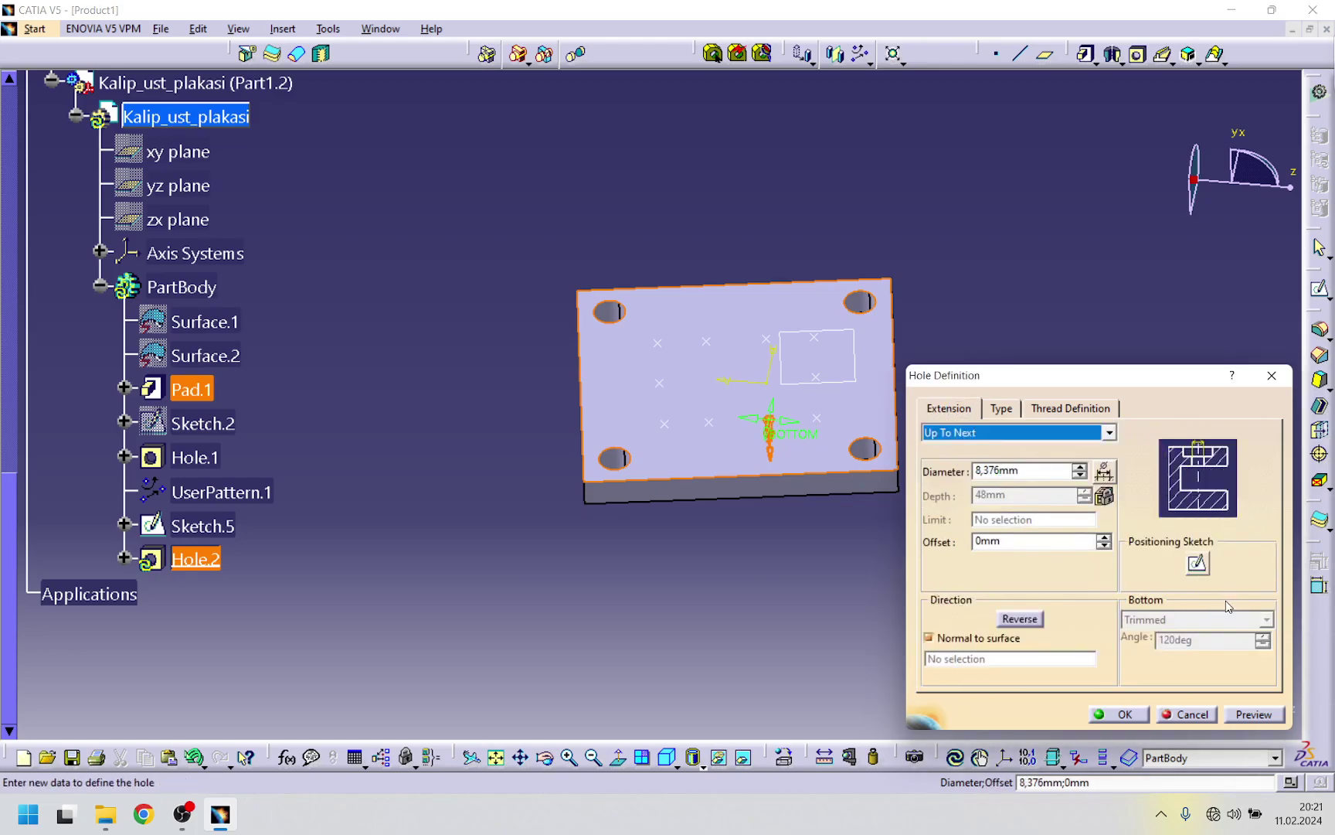
left_click(1254, 714)
left_click(1118, 716)
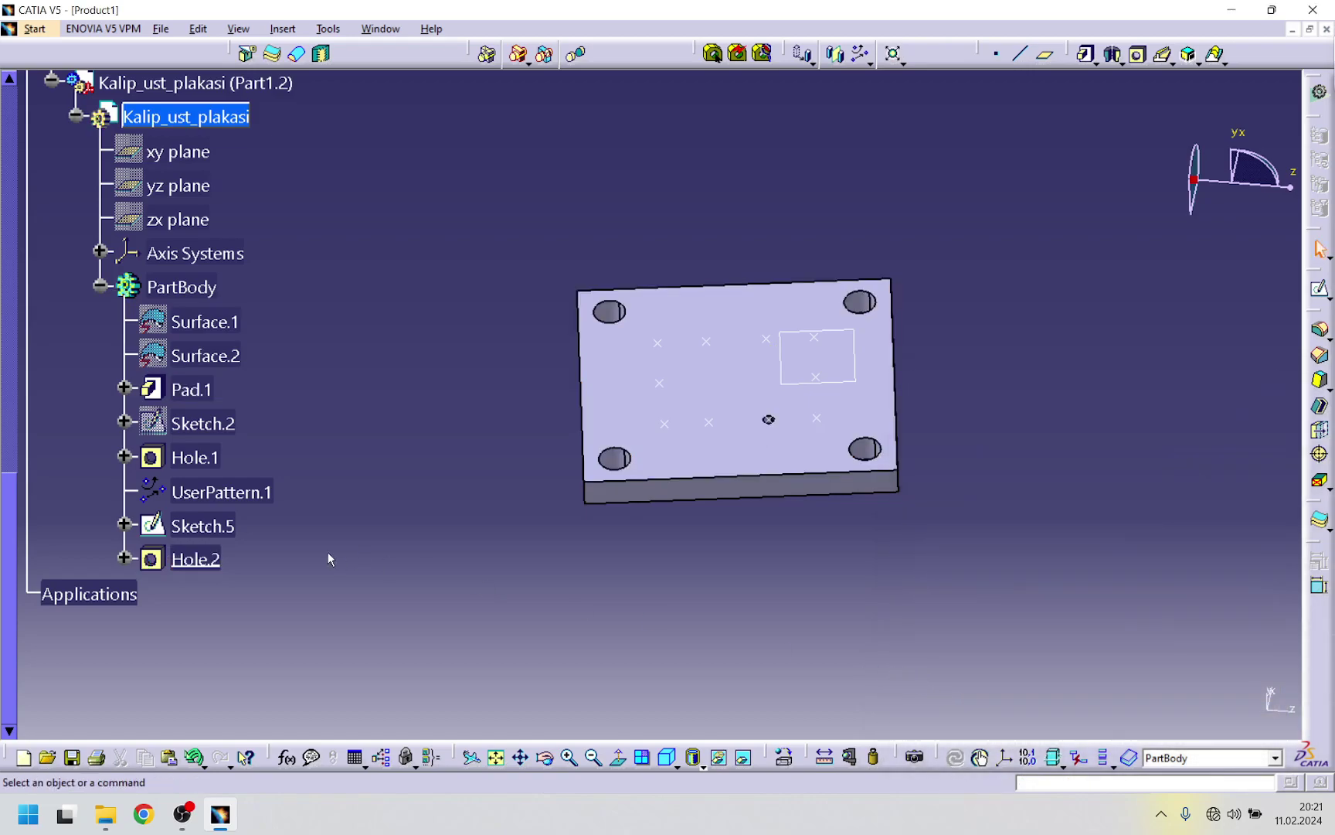
- Pattern Hole.2 with a User Pattern at the point positions of Sketch.5
left_click(199, 559)
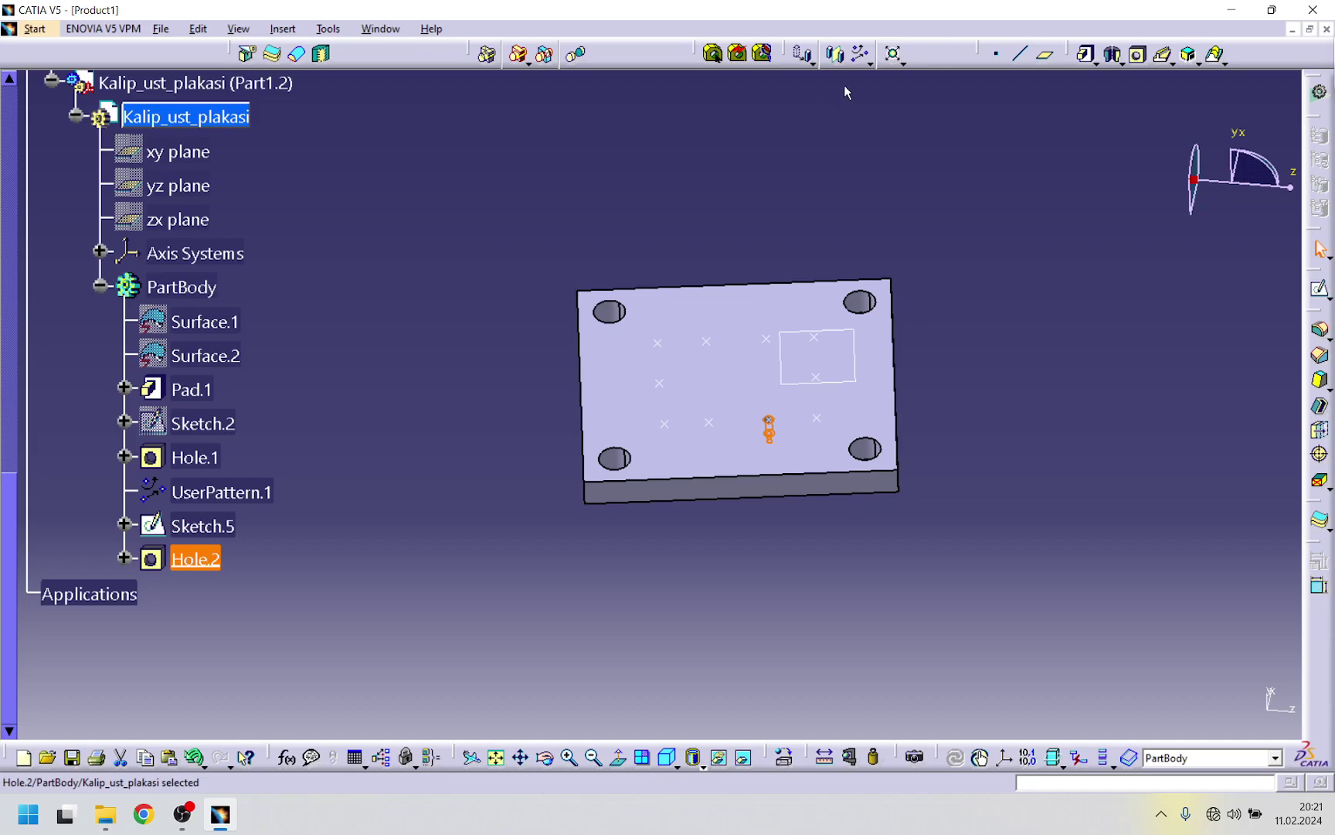
left_click(860, 53)
left_click(175, 526)
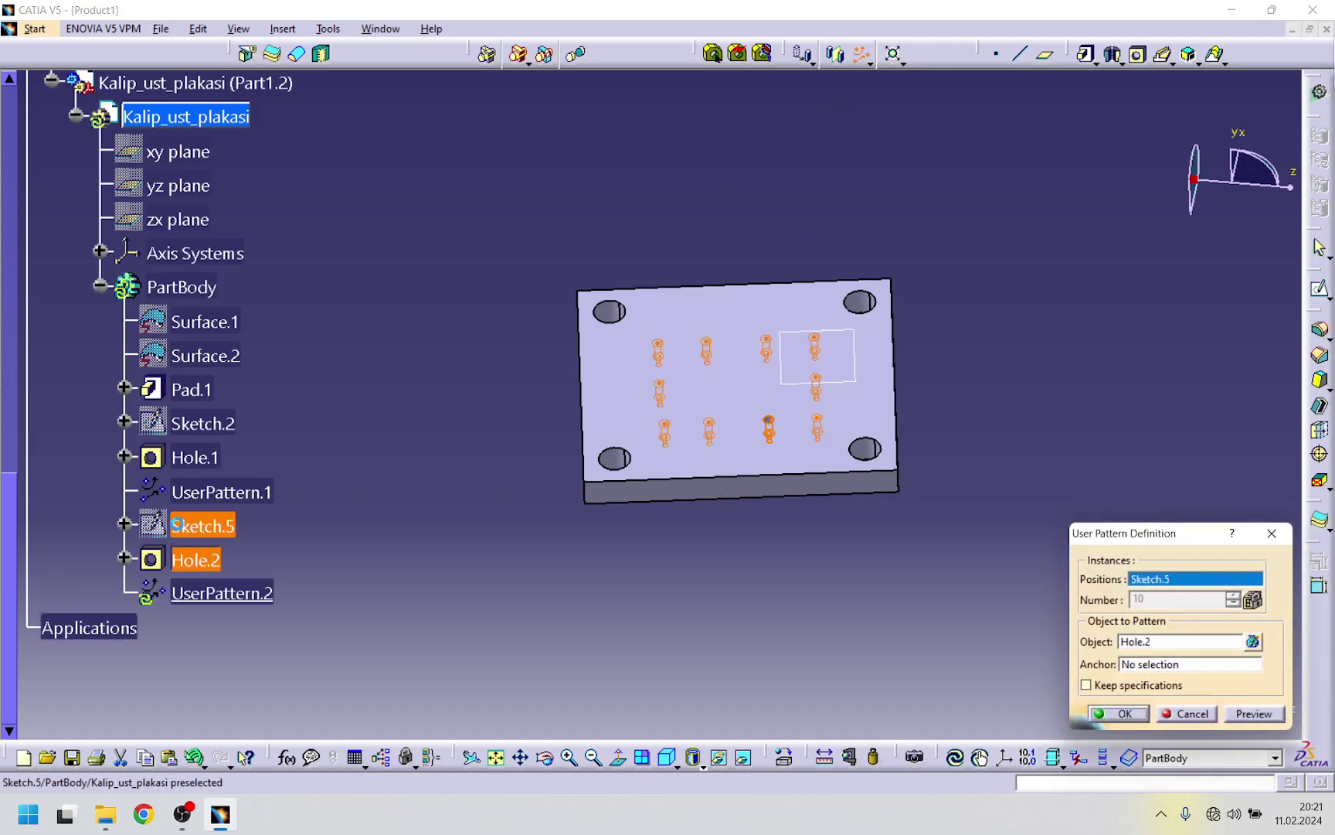
left_click(1110, 715)
mouse_move(515, 581)
middle_mouse_down()
mouse_move(563, 558)
mouse_move(500, 560)
middle_mouse_up()
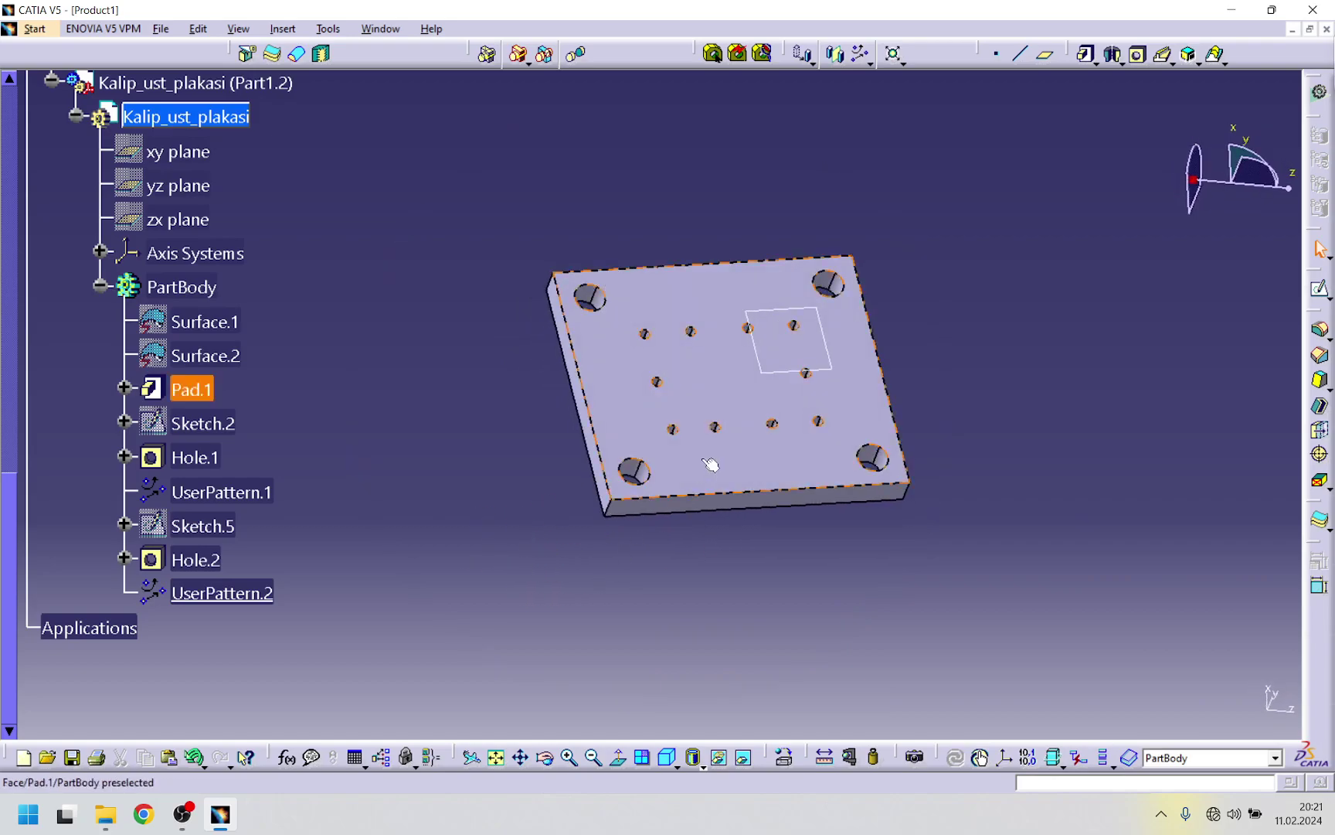
left_click(757, 385)
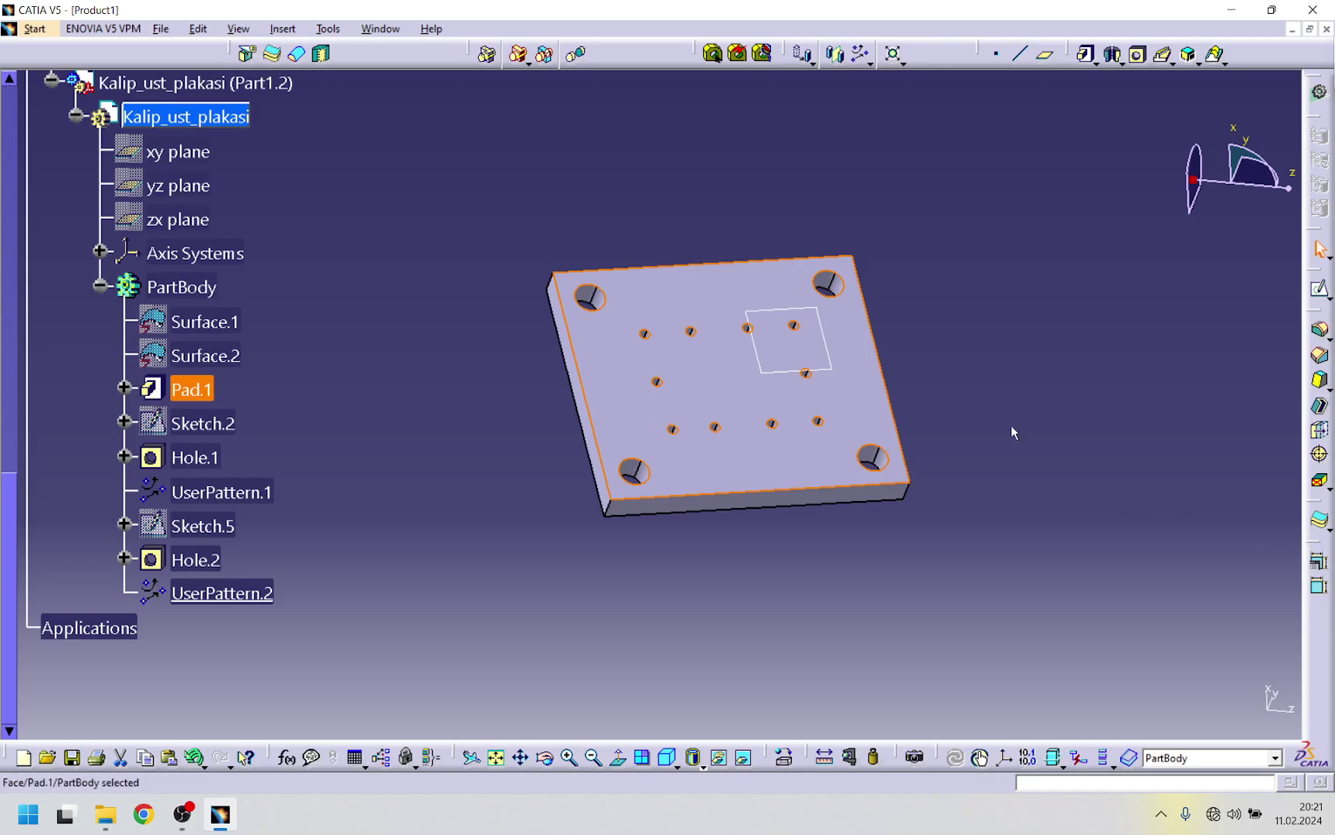
left_click(1320, 290)
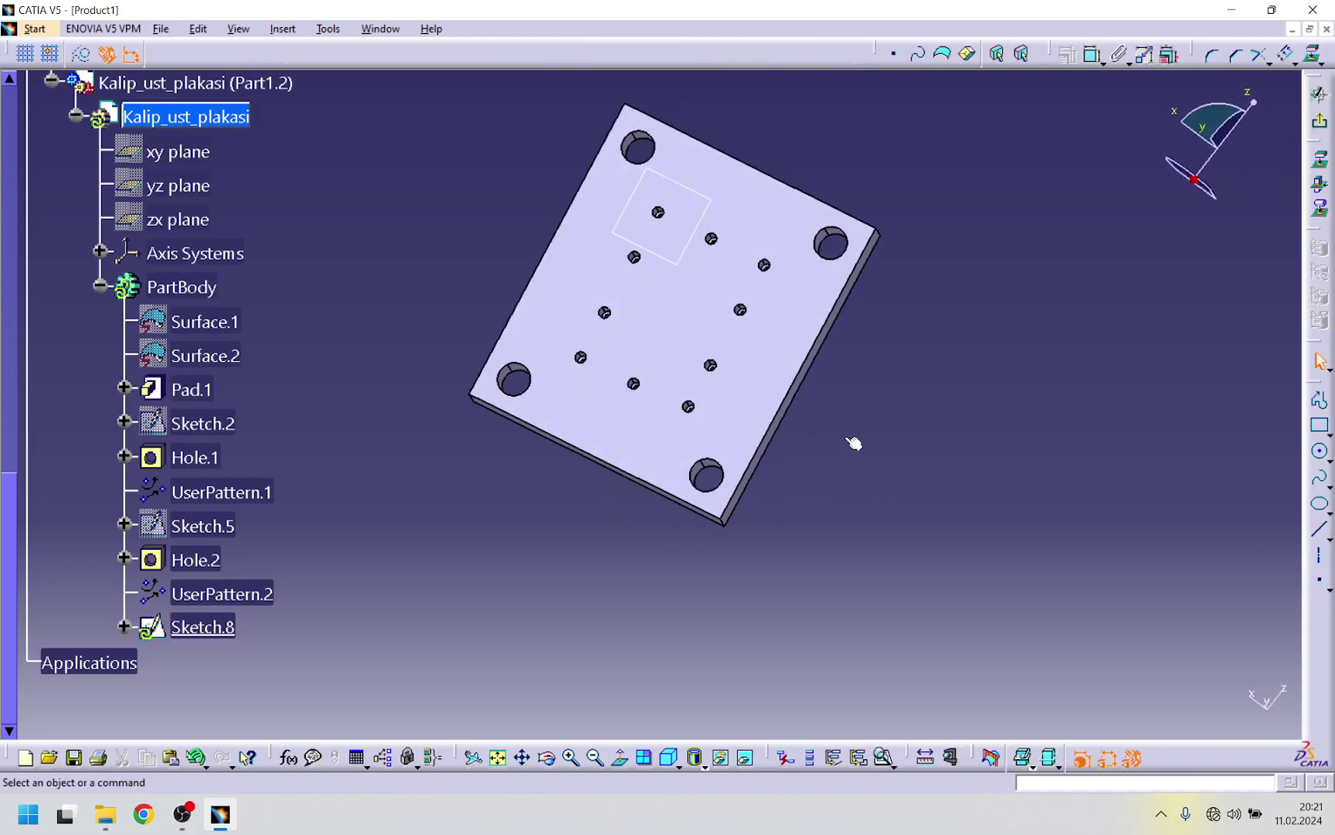
left_click(1320, 580)
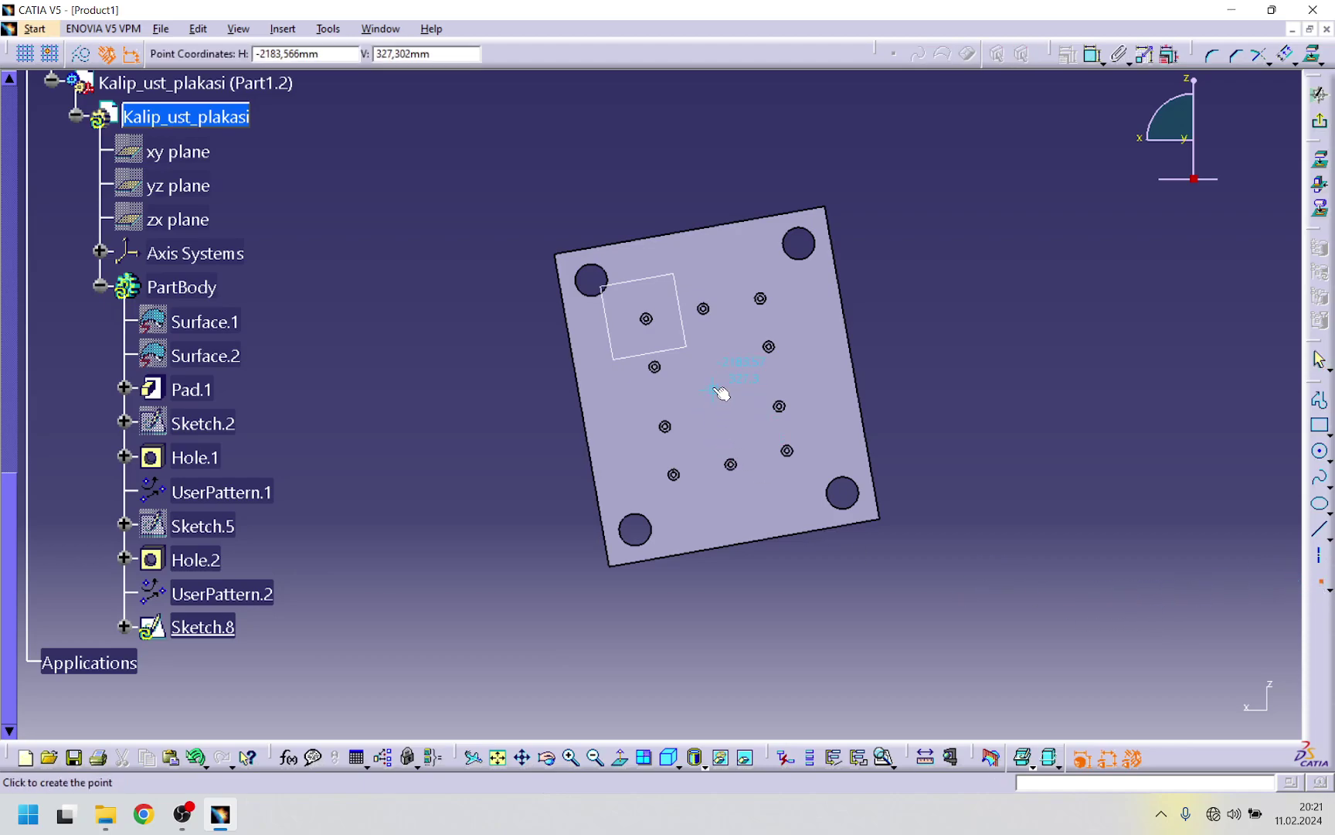
left_click(1320, 588)
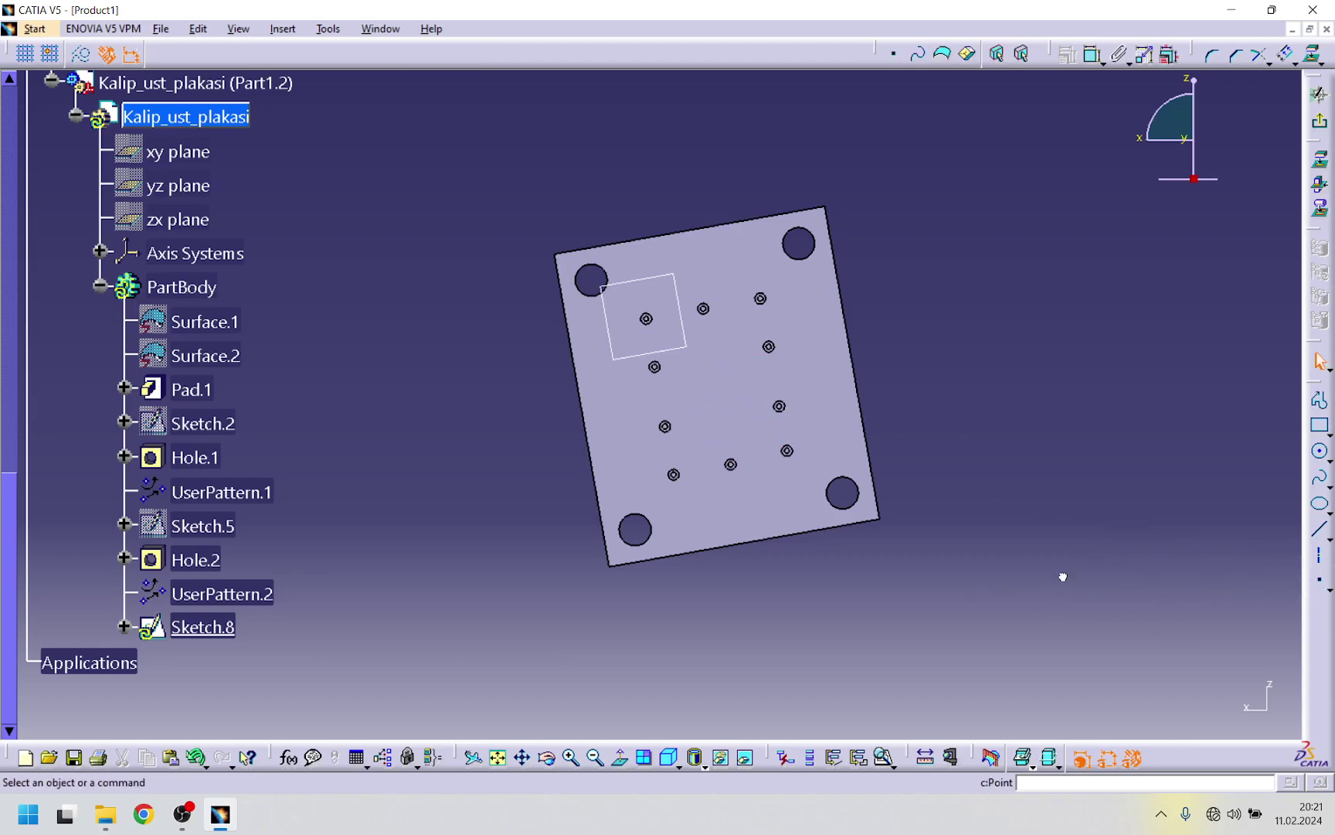
left_click(1320, 121)
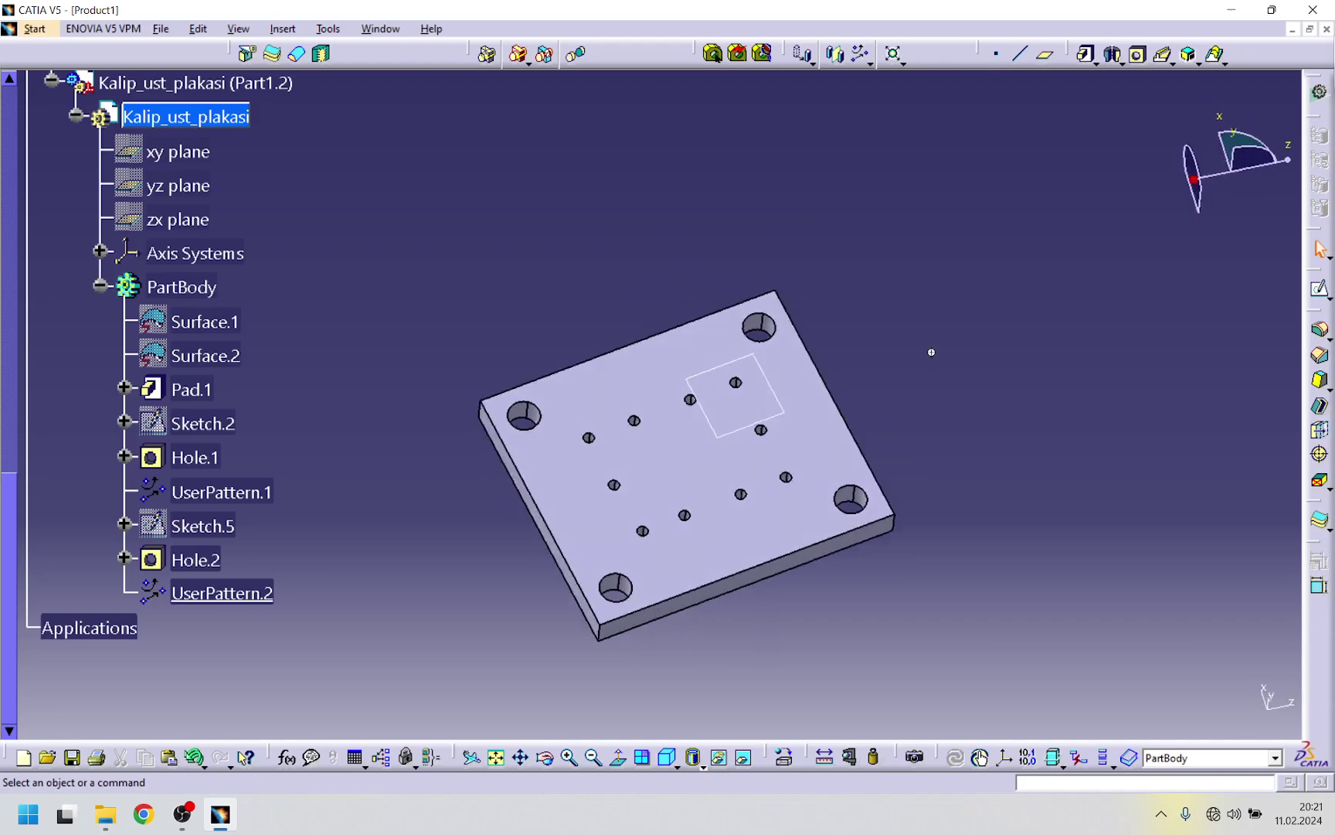
- Start a new hole on the plate's large face and make it threaded with type Metric Thin Pitch
left_click(731, 407)
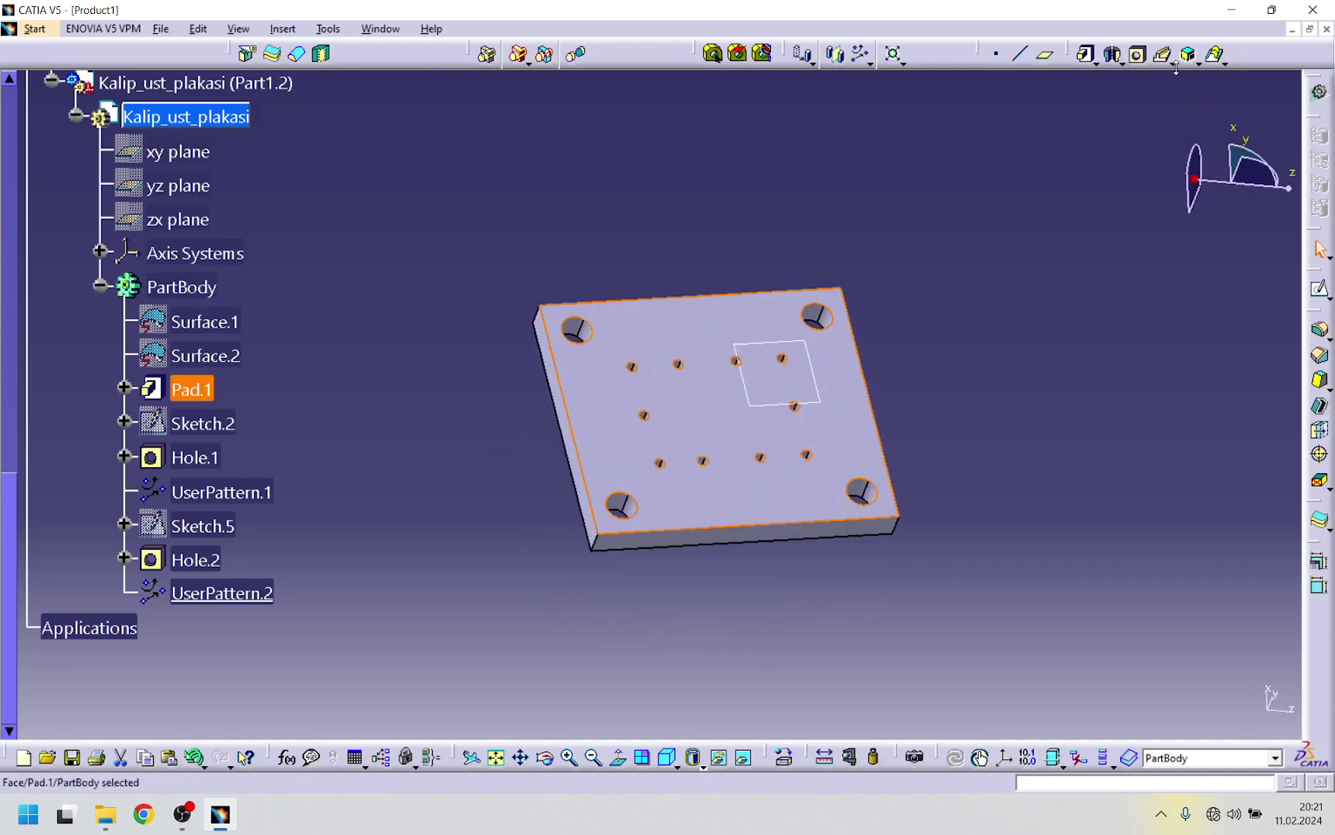
left_click(1138, 54)
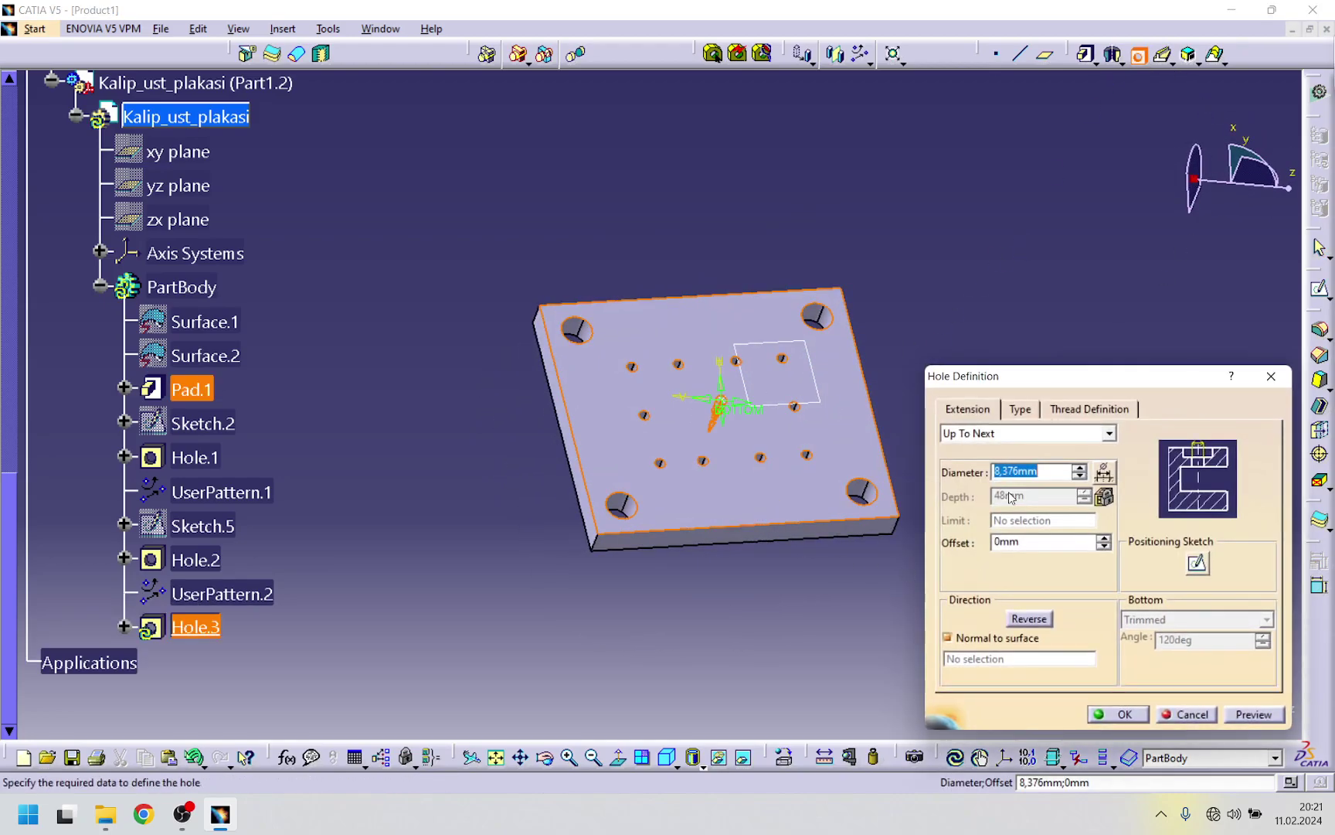
left_click(1074, 412)
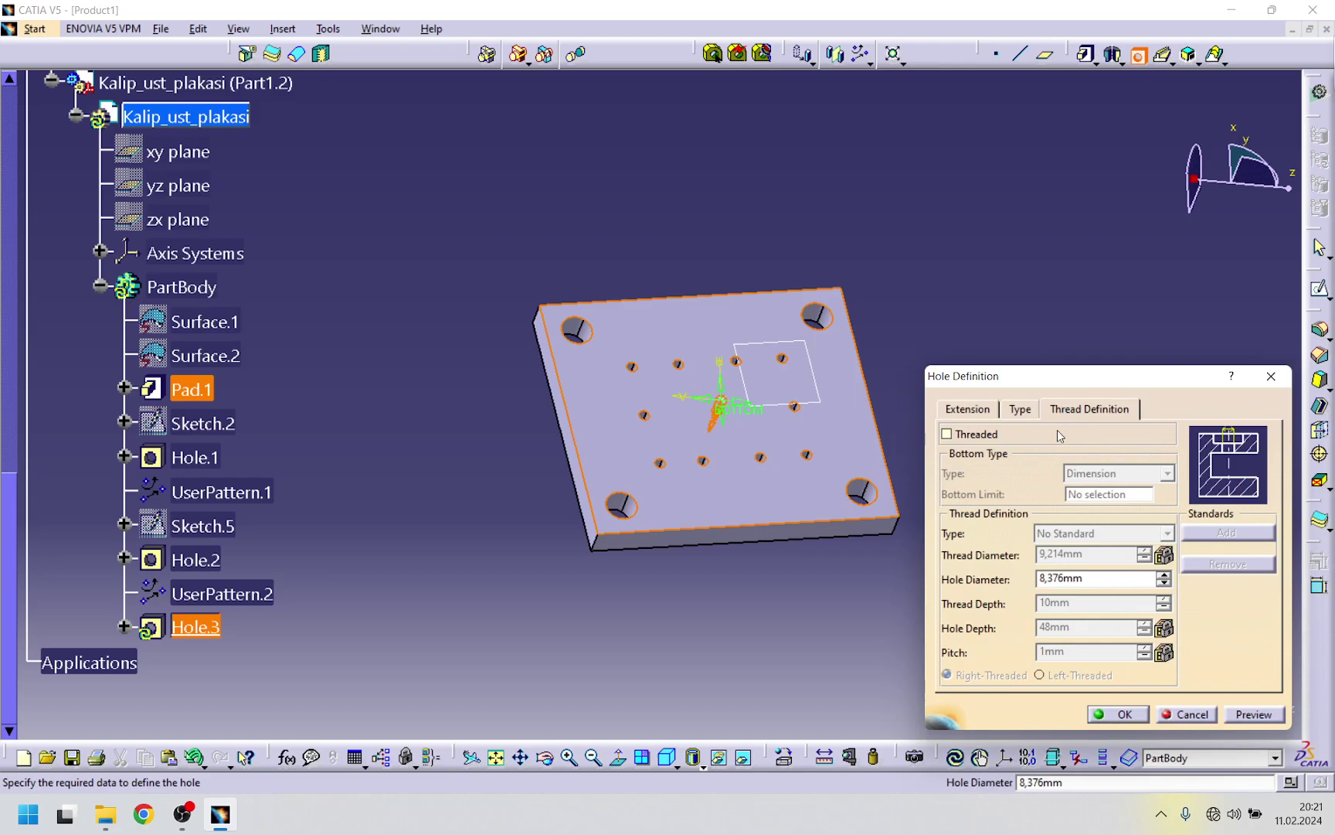
left_click(971, 435)
left_click(1167, 530)
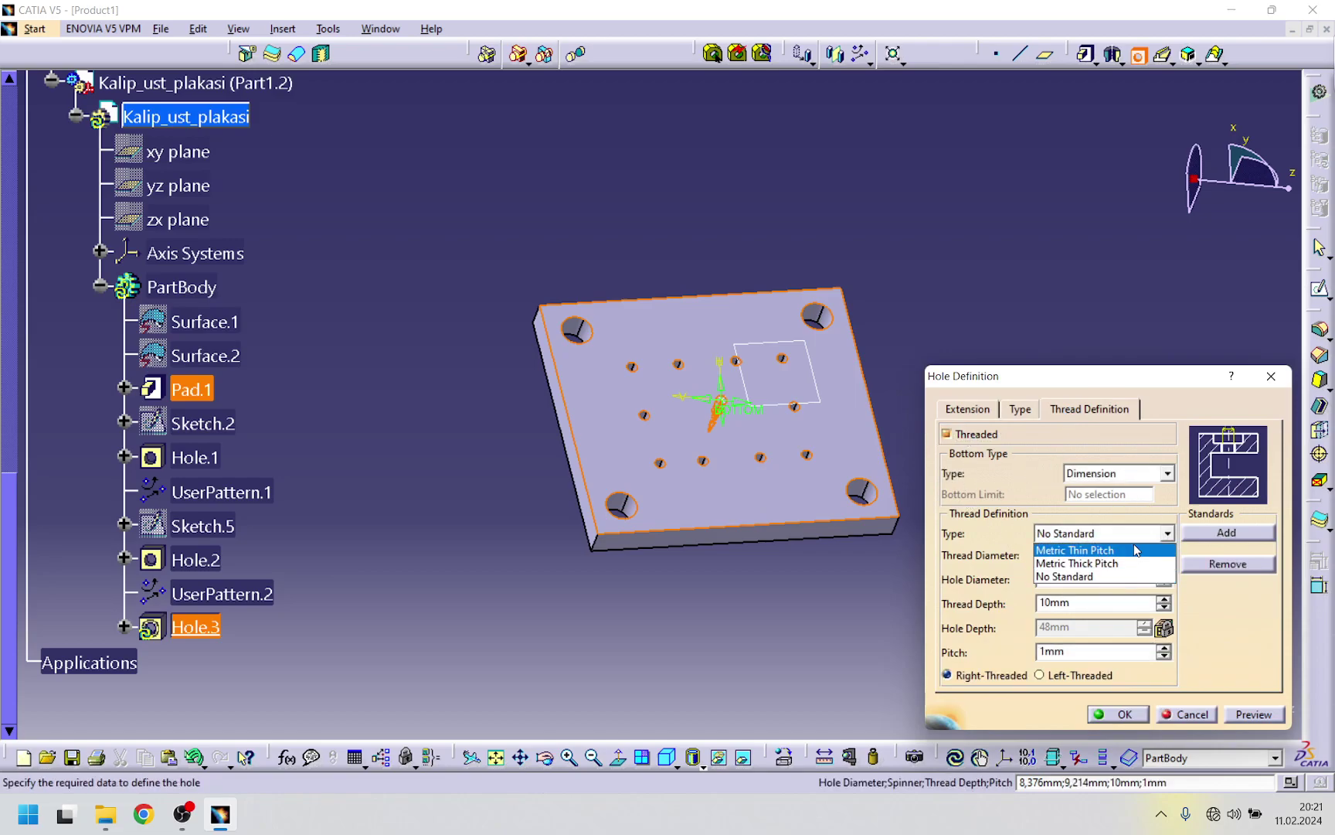
left_click(1110, 550)
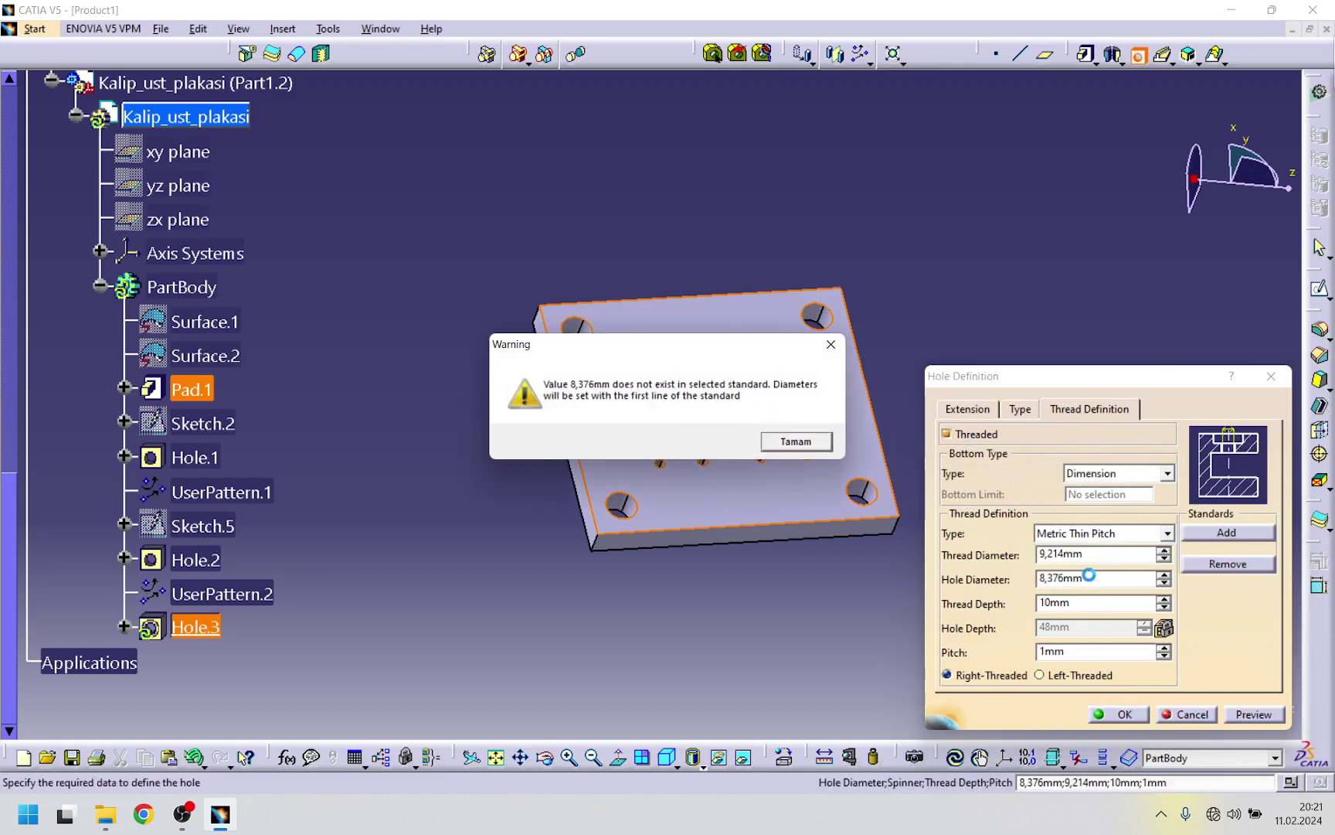
left_click(796, 442)
- Try to set the new hole's thread description to M24x2 while it is still counterbored
left_click(1164, 555)
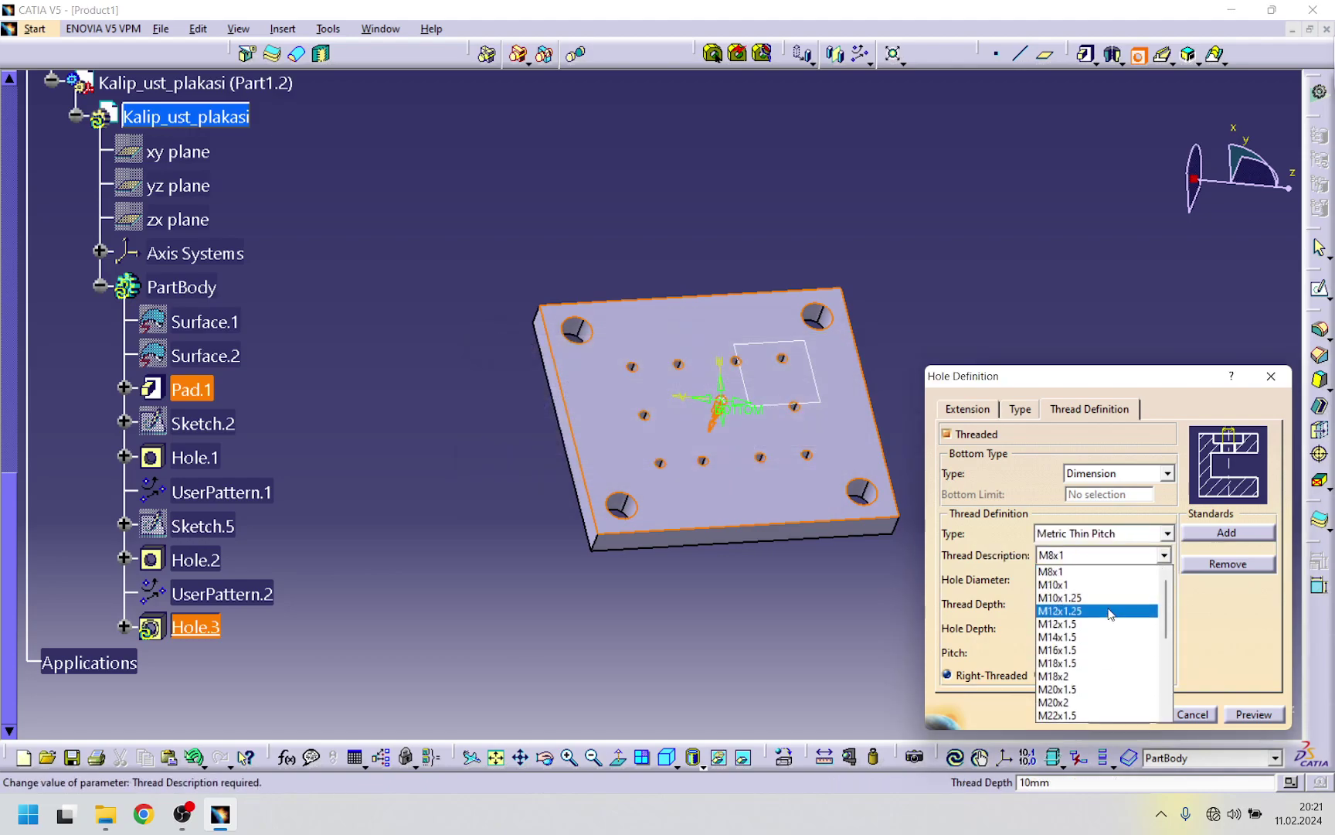
scroll(1082, 677, "down", 1)
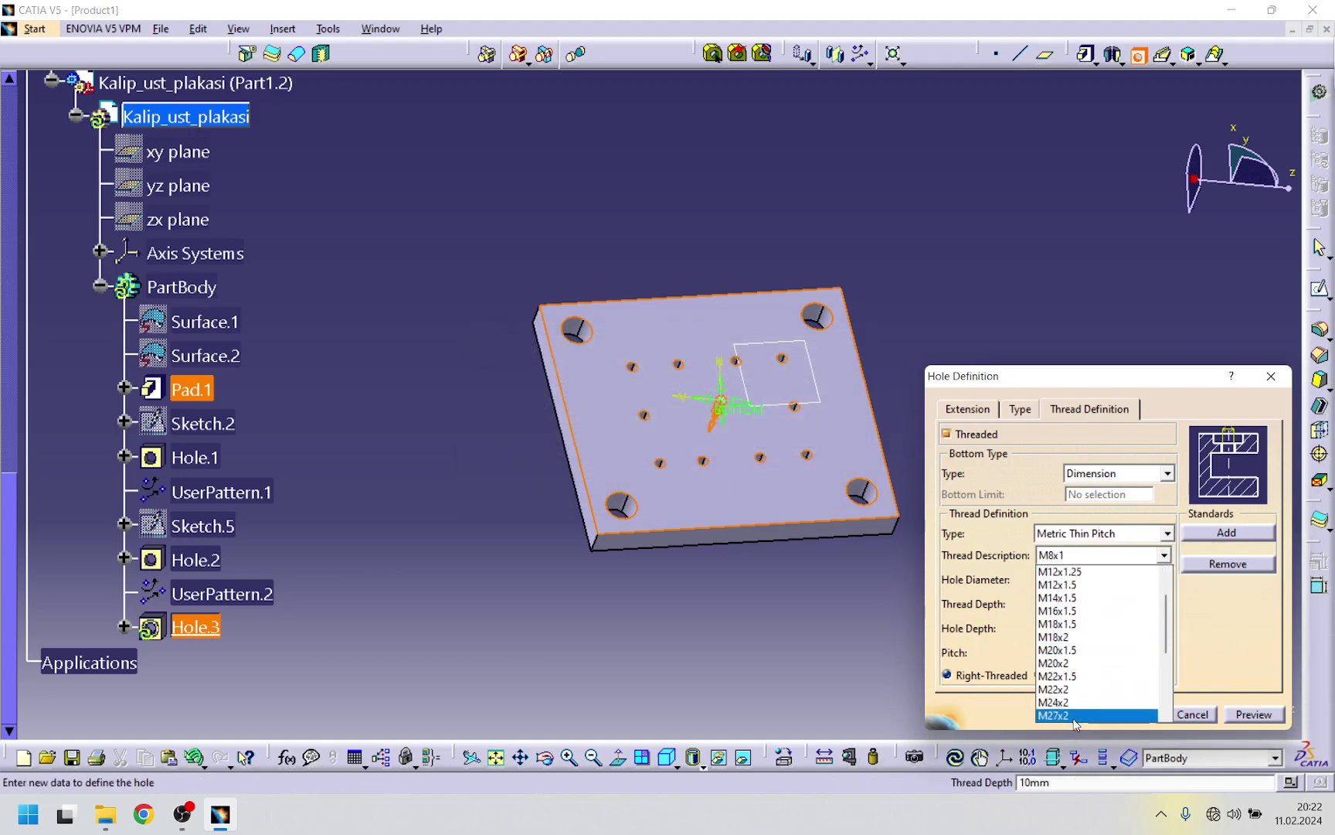
left_click(1056, 702)
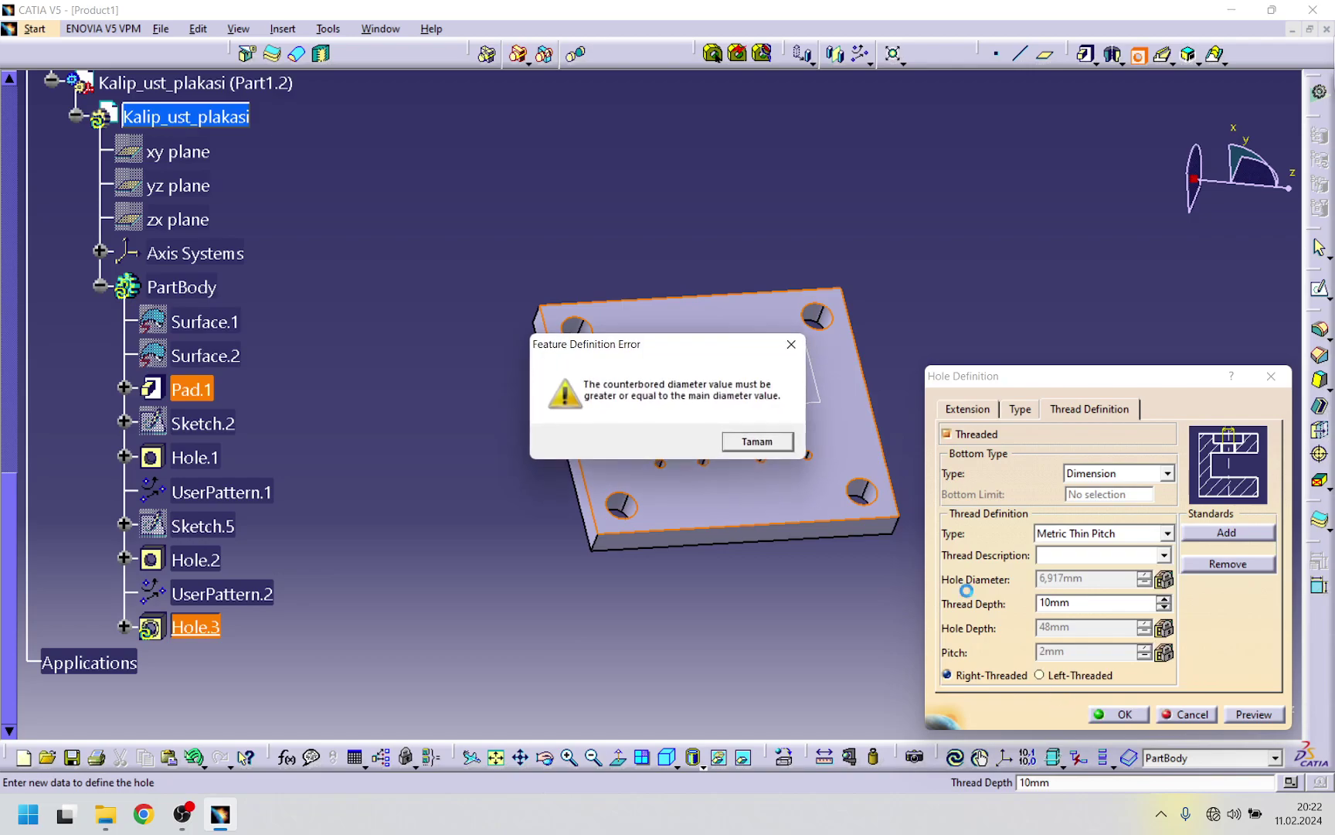
left_click(756, 443)
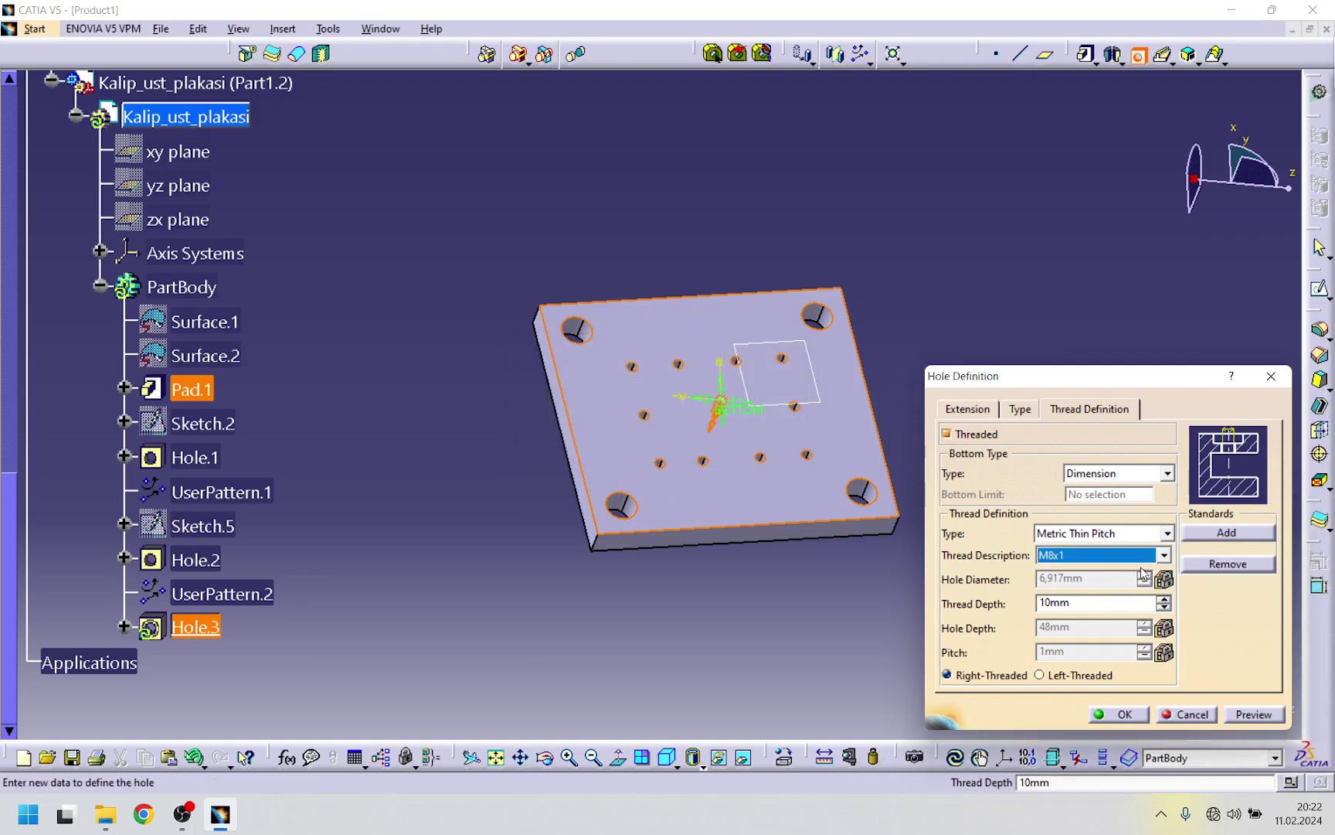
left_click(1165, 556)
- Change the new hole's type to Simple
left_click(1020, 411)
left_click(1018, 410)
left_click(1140, 435)
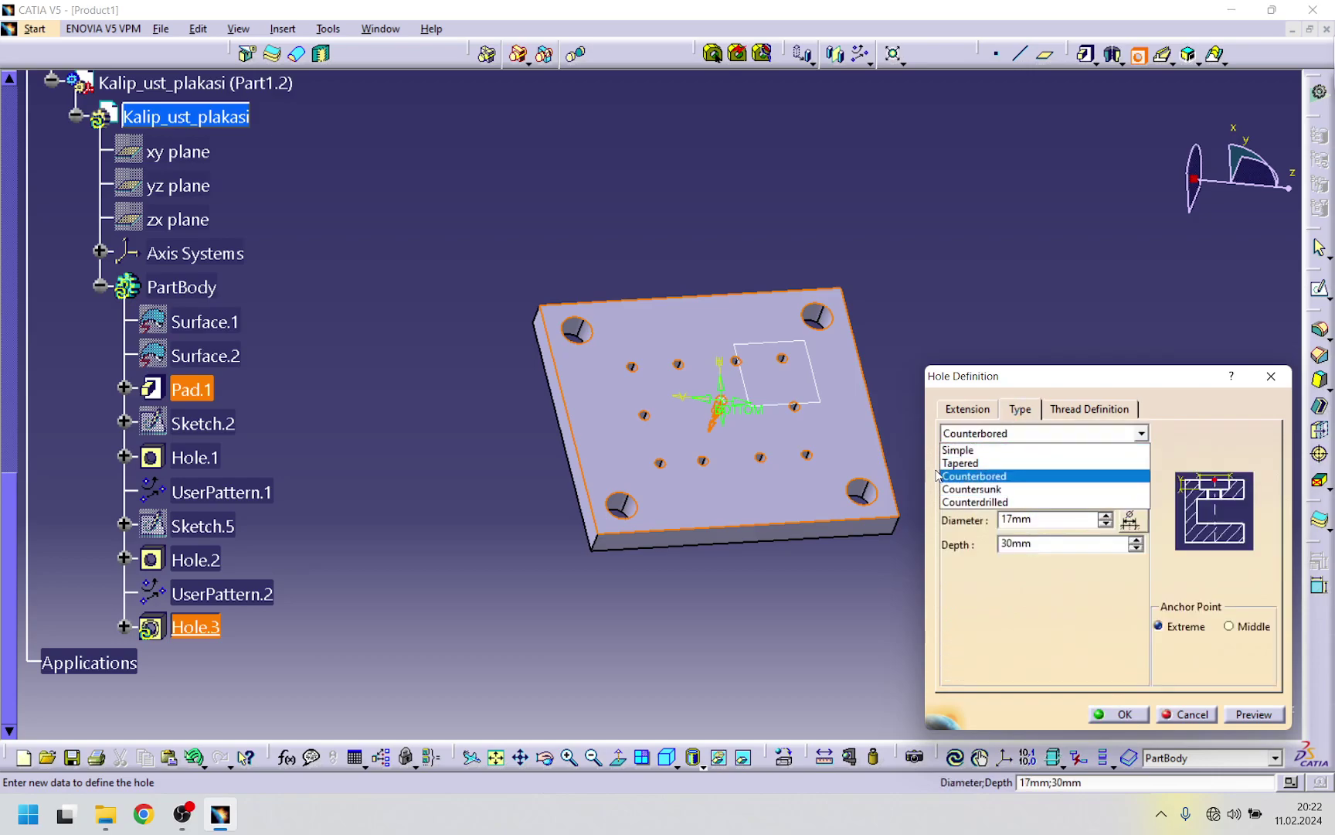
left_click(964, 448)
left_click(971, 409)
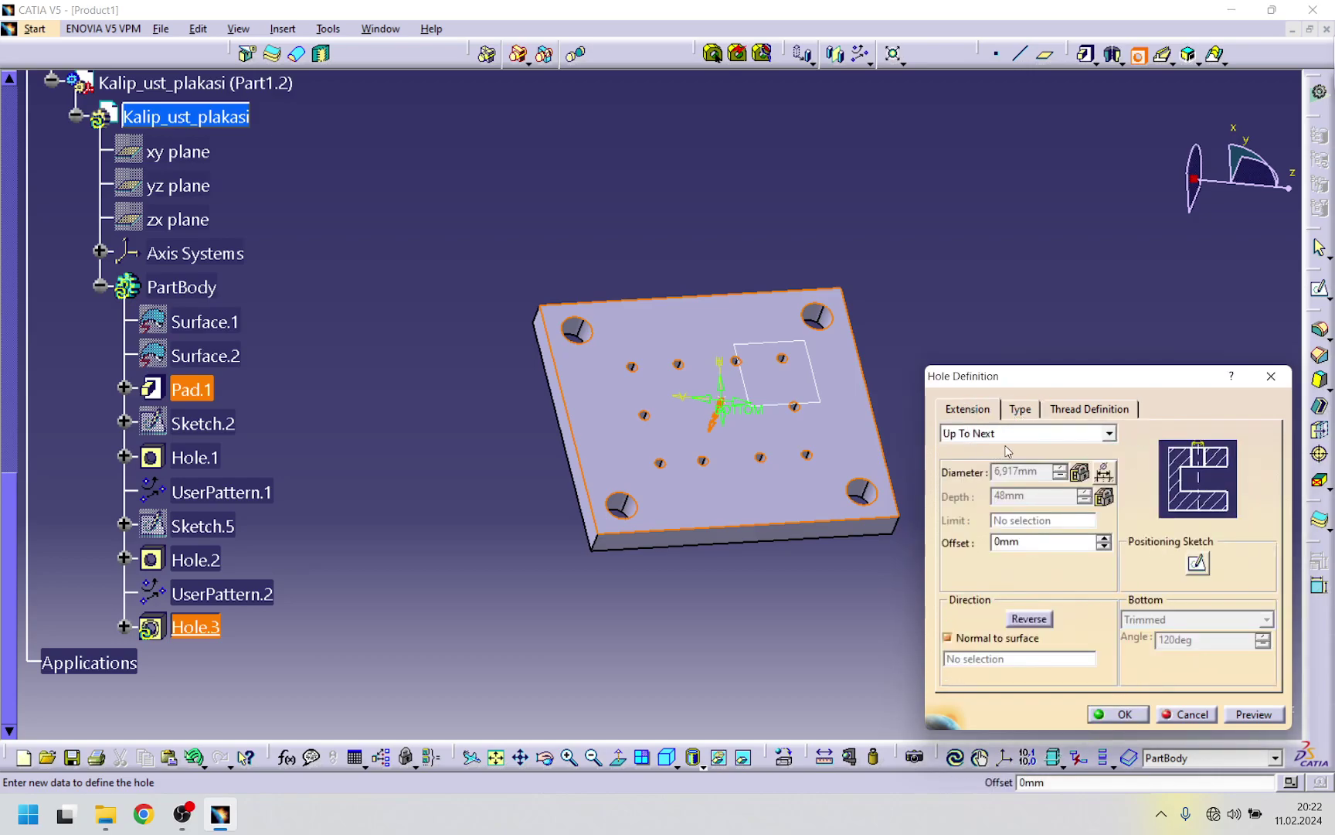
- Set the simple hole's thread description to M24x2
left_click(1067, 411)
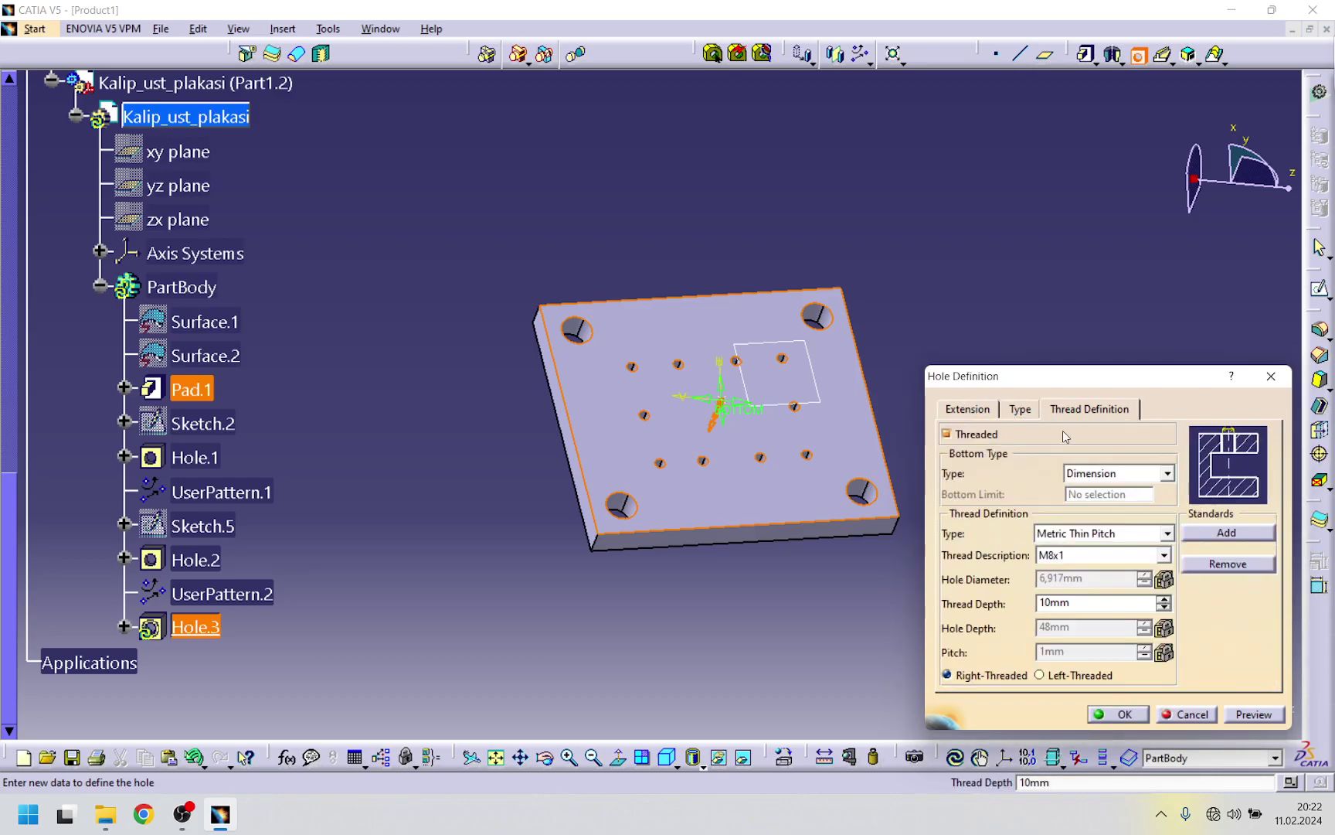
left_click(1164, 555)
scroll(1057, 663, "down", 4)
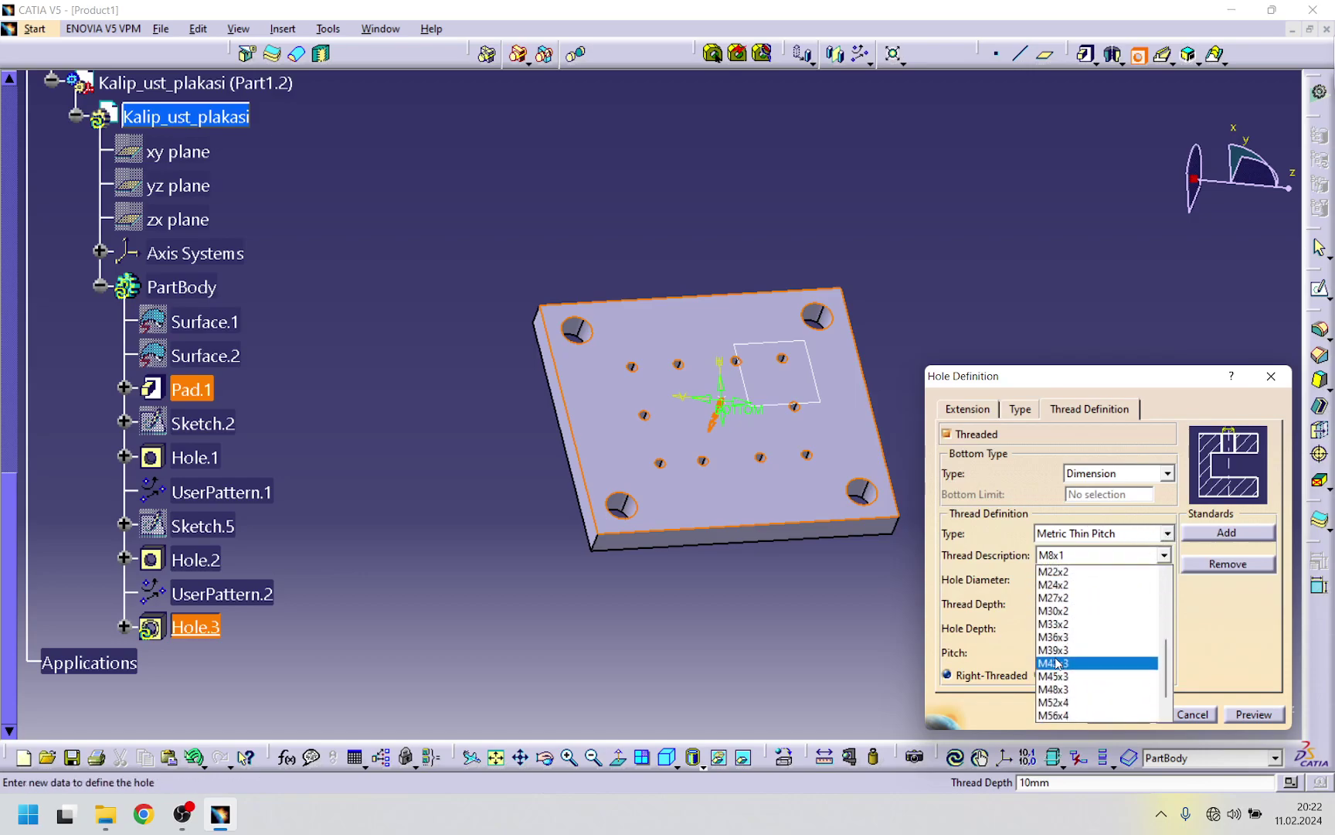
left_click(1055, 585)
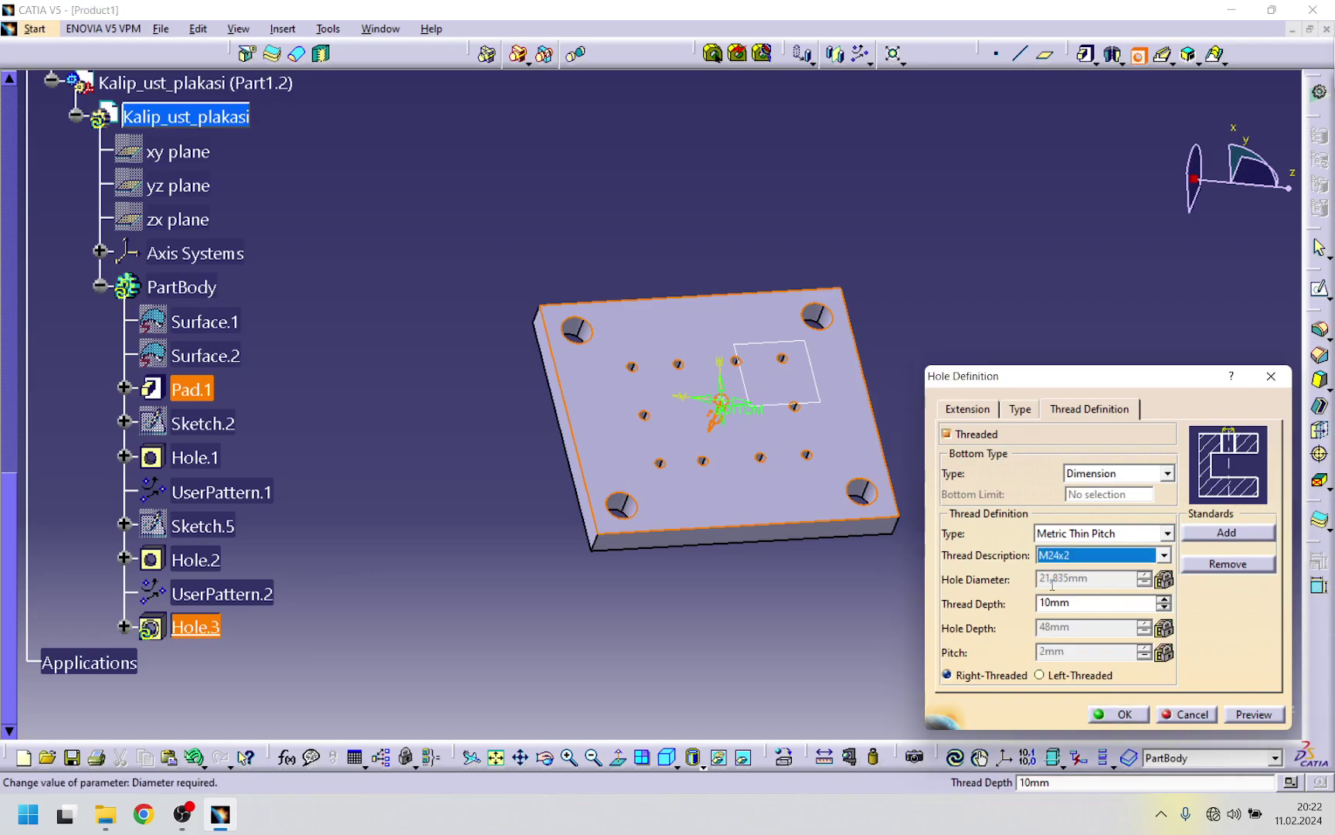
left_click(1017, 410)
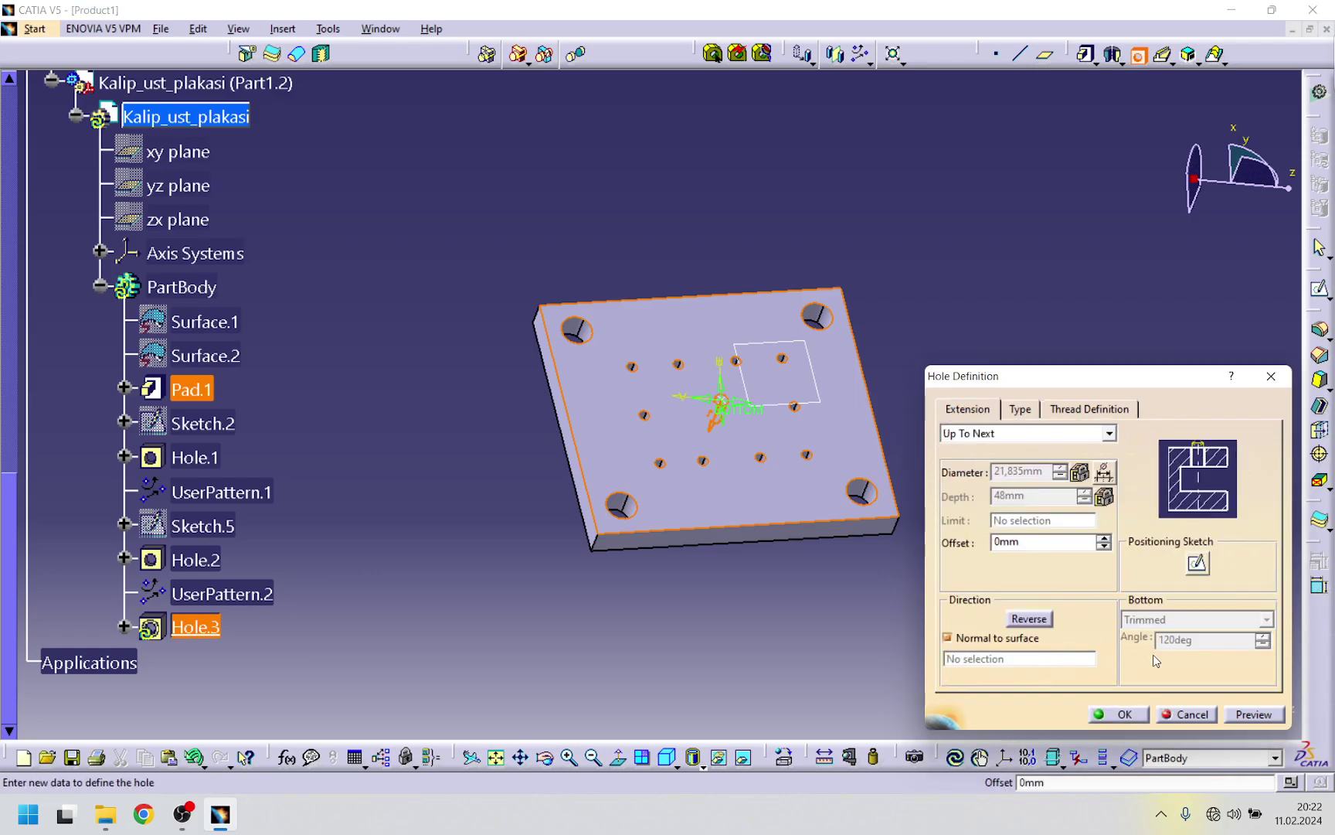
- Open the new hole's positioning sketch, measure the plate's short edge and copy its length
left_click(1197, 563)
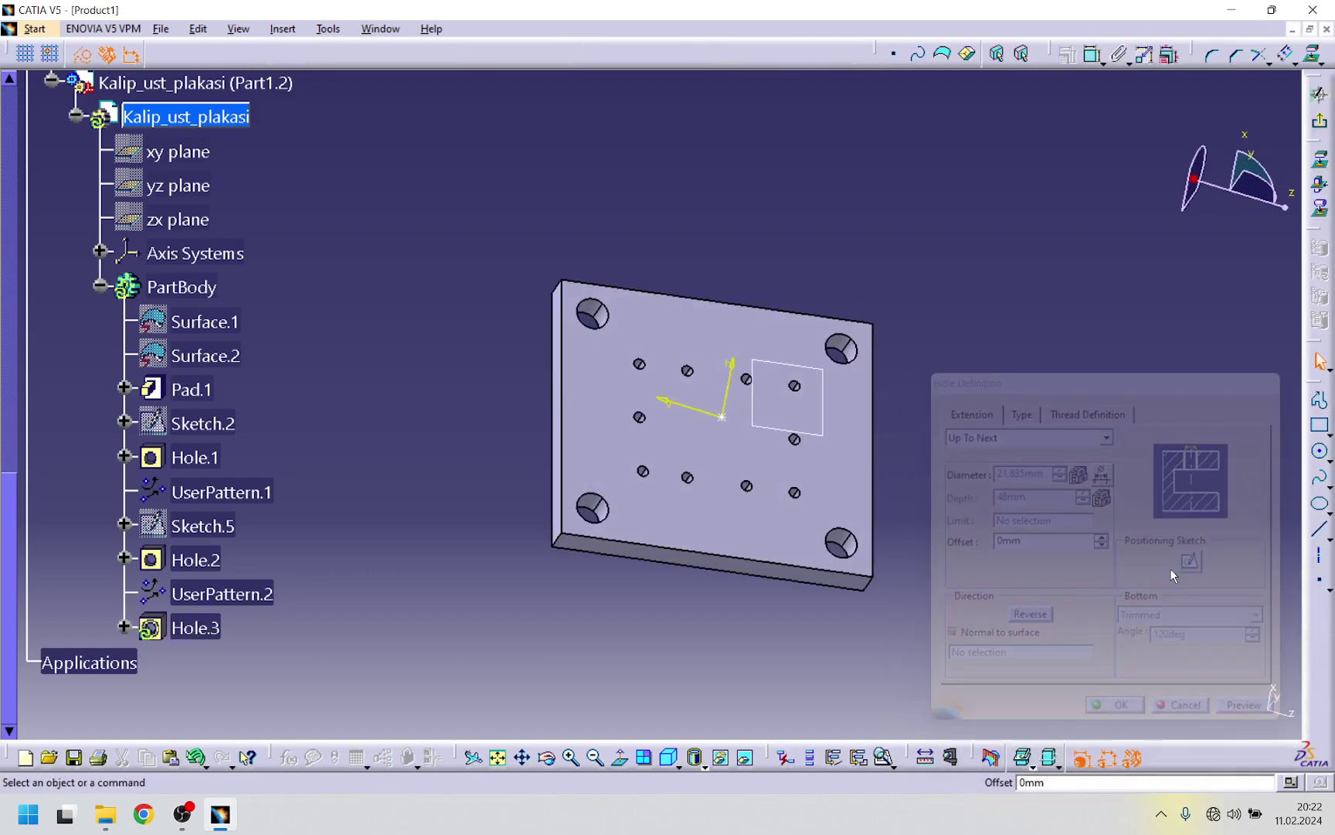
middle_click_drag(949, 464, 1016, 479, "ctrl")
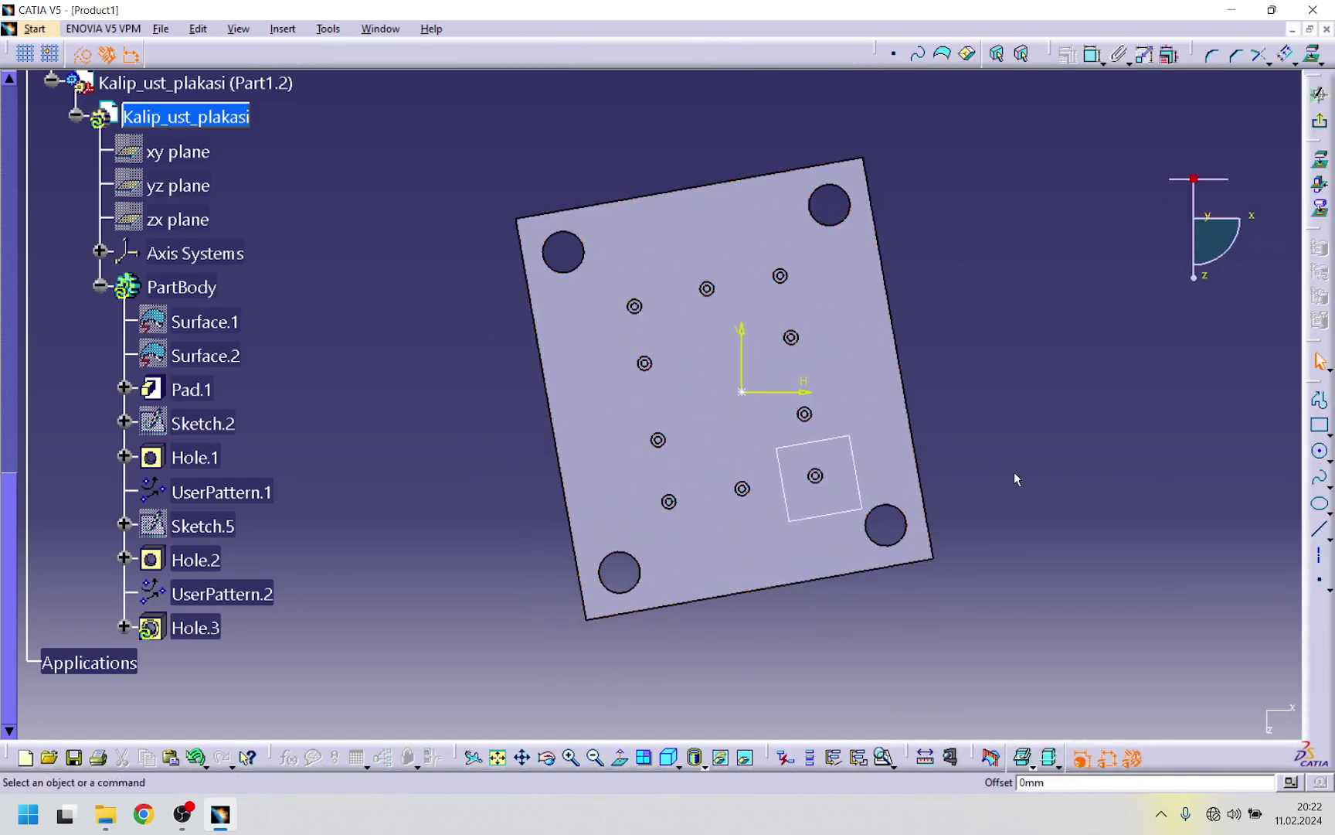
left_click(951, 765)
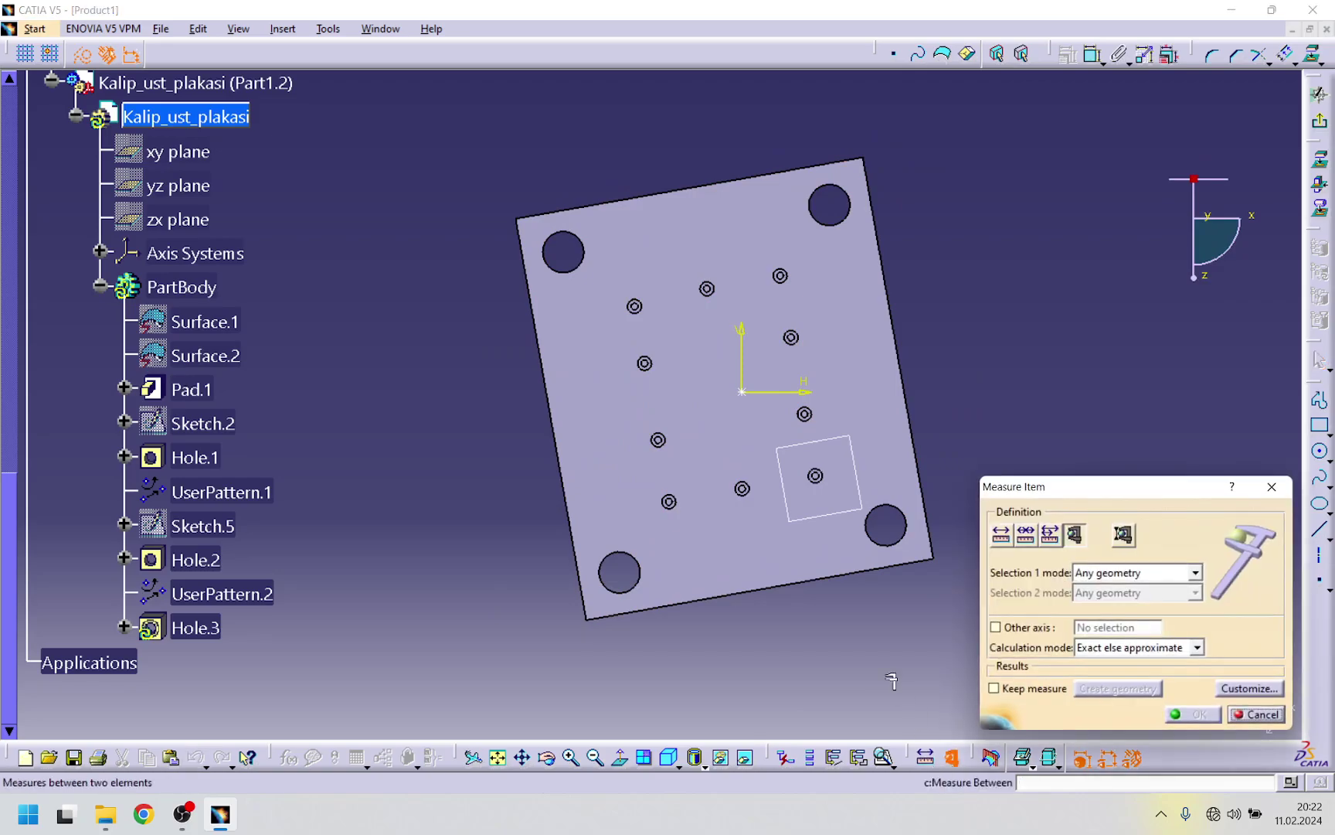
left_click(781, 584)
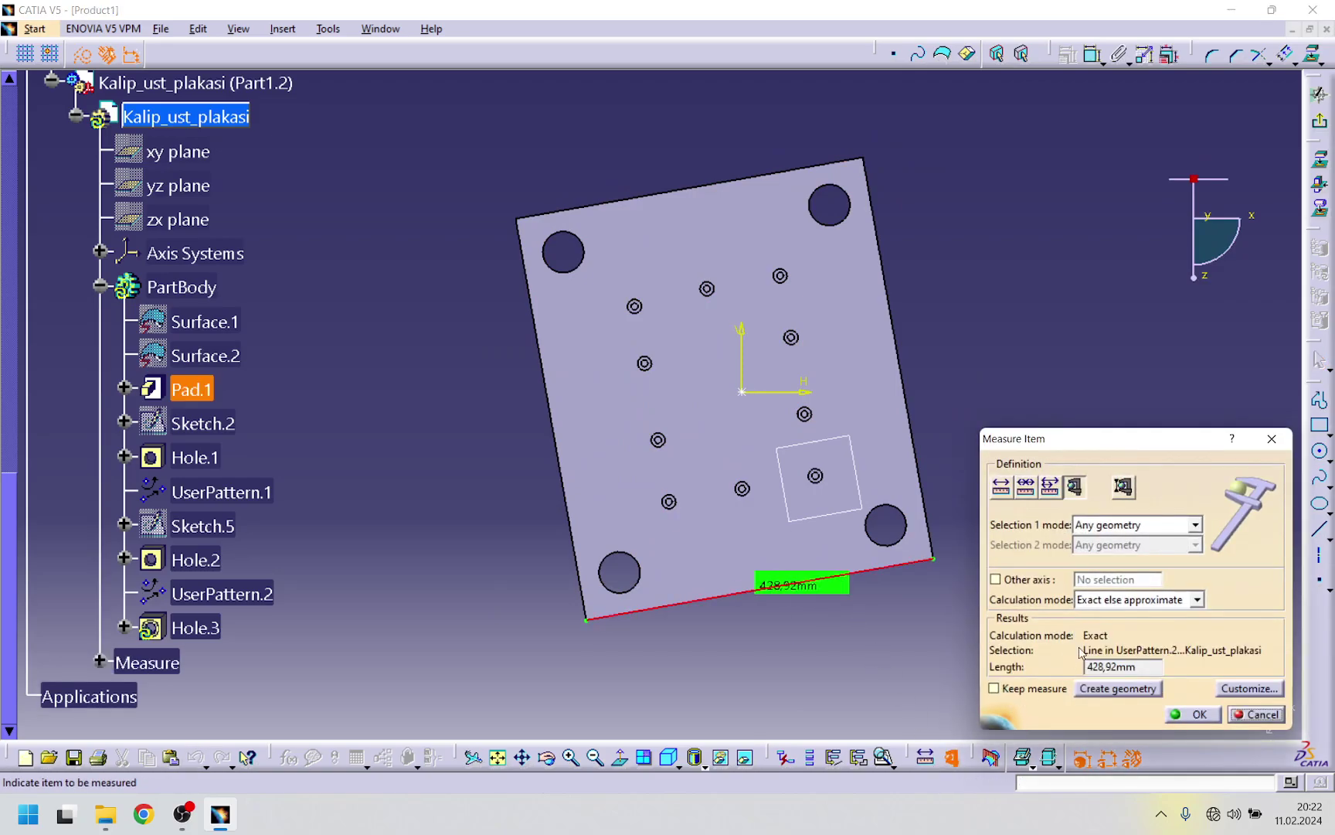
left_click_drag(1147, 669, 1009, 669)
left_click(1136, 524)
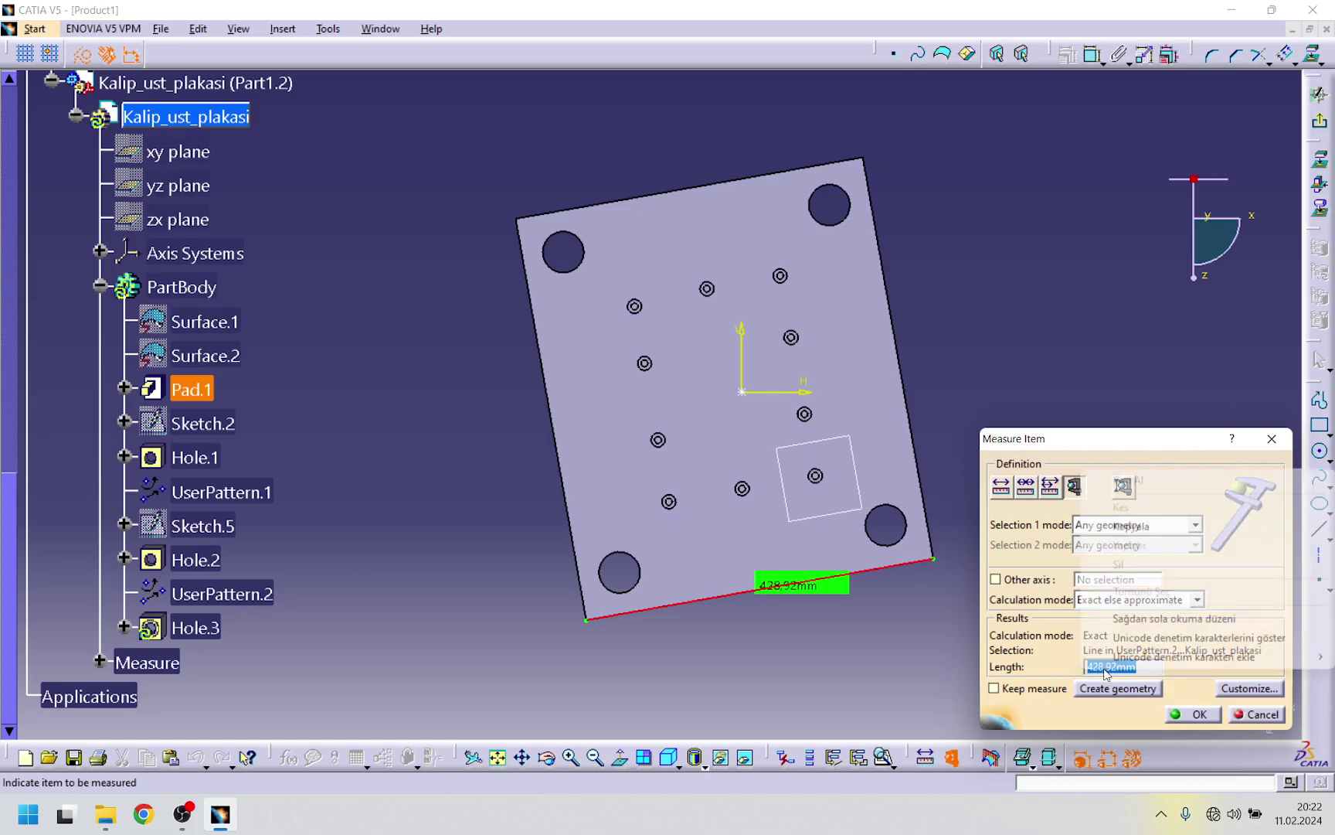
left_click(1148, 527)
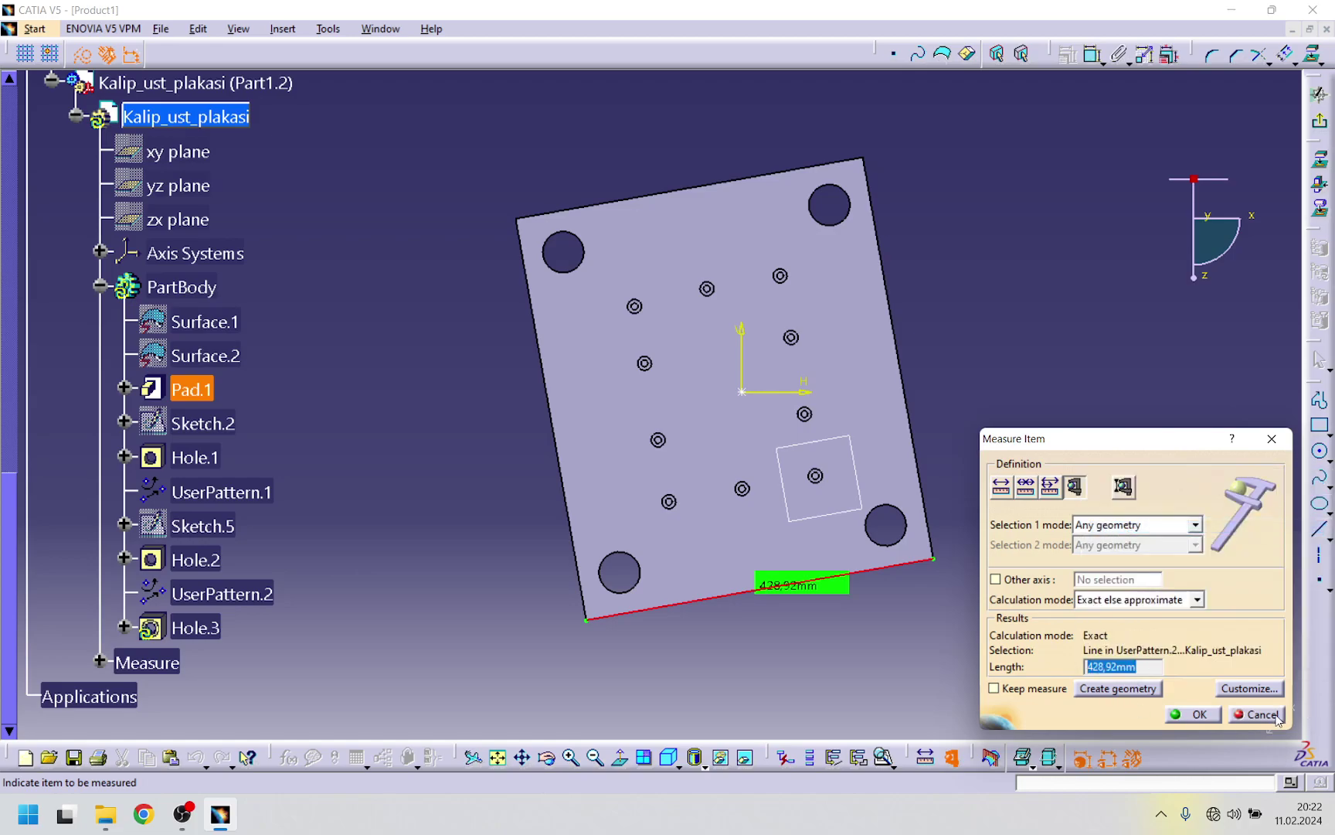
left_click(1257, 714)
- Constrain the hole centre at 428,92mm/2 from the plate's long edge on the side opposite the copied measurement's far corner
left_click(1092, 54)
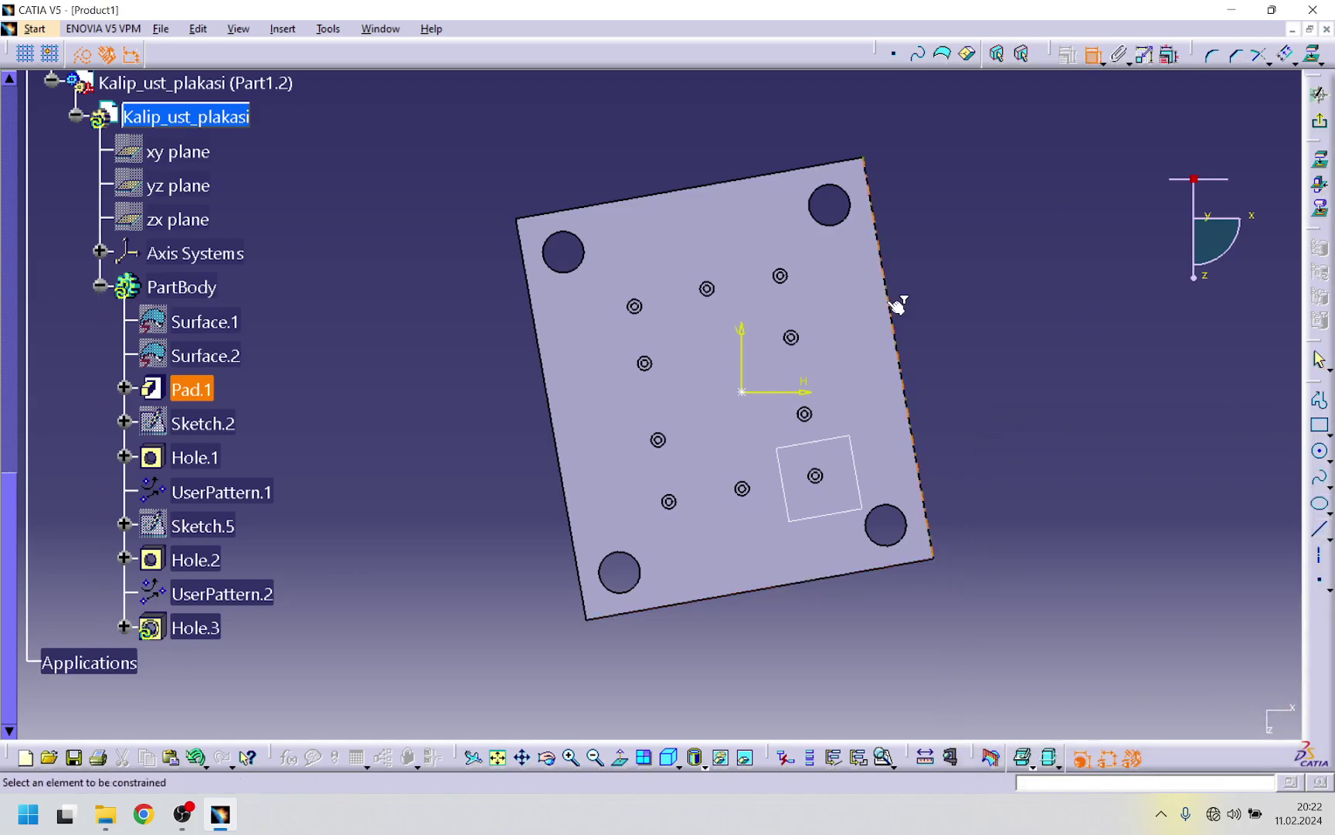
left_click(753, 393)
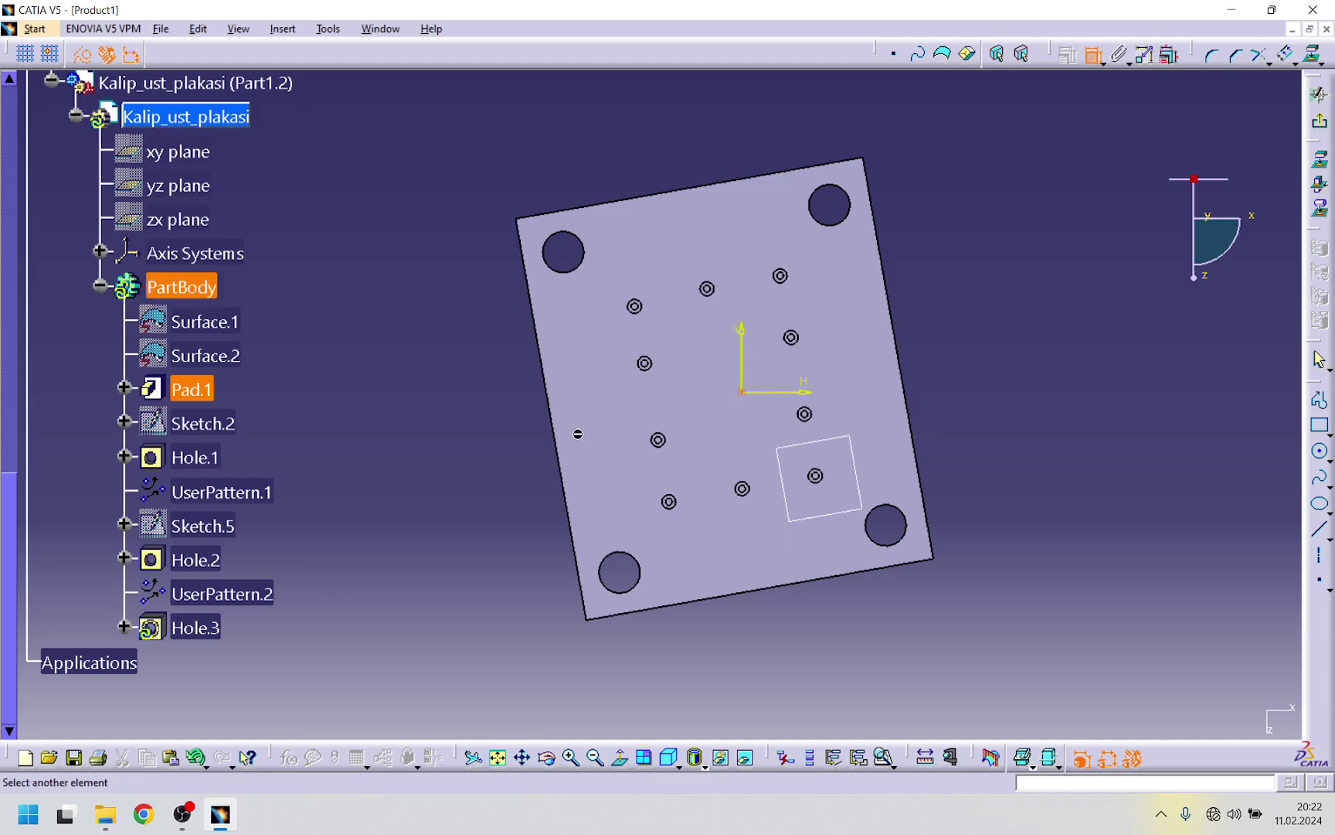
left_click(554, 435)
left_click(462, 402)
double_click(454, 405)
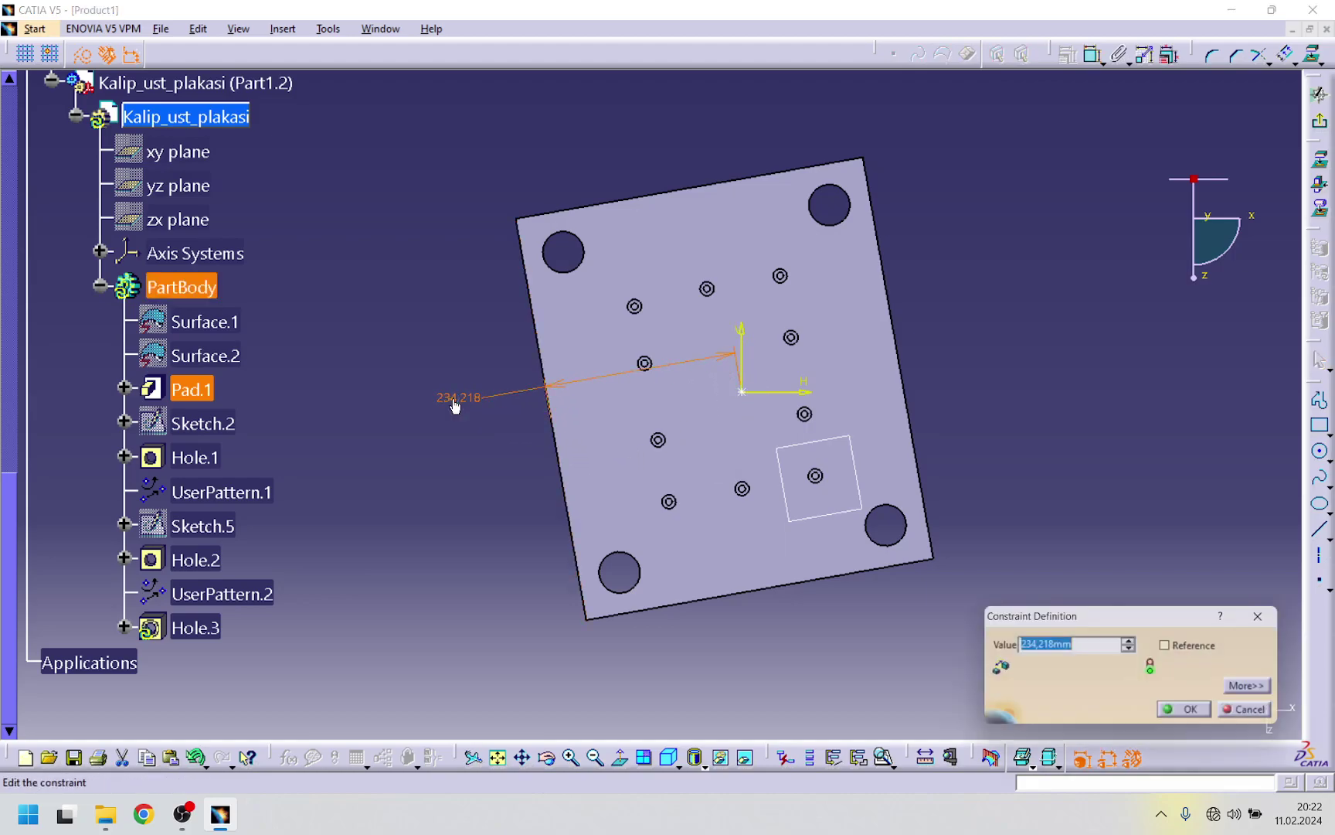
type("428,92mm")
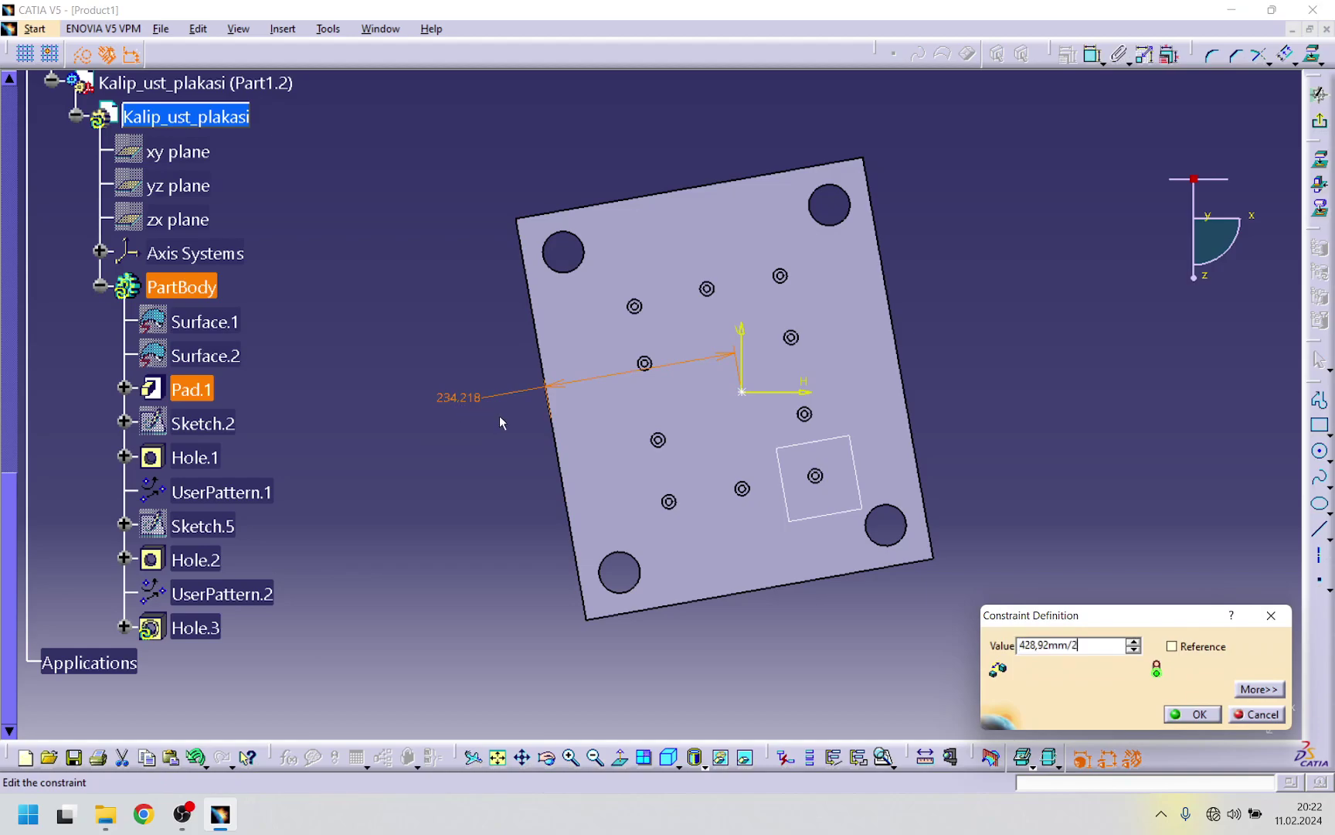
left_click(1191, 713)
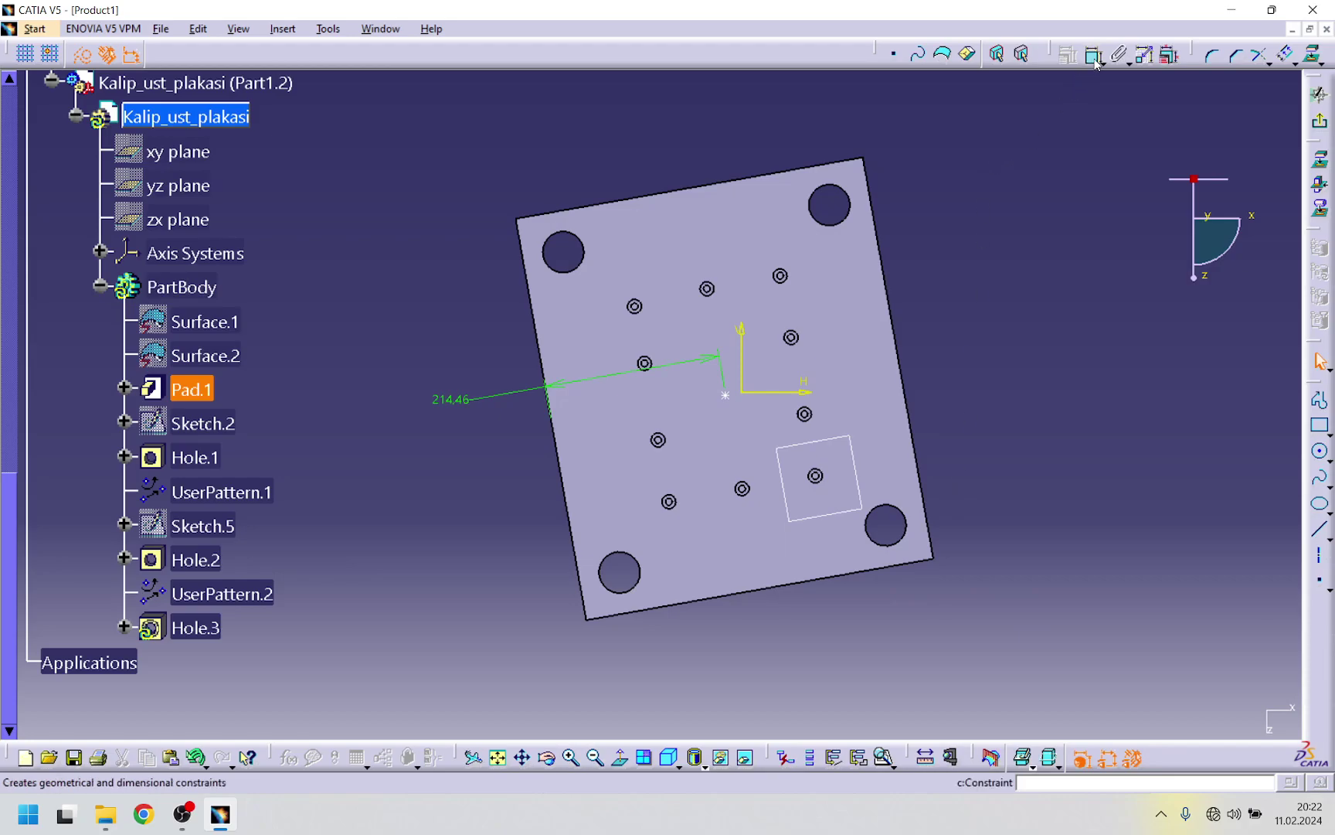
- Measure the plate's long edge and copy its length
left_click(953, 758)
left_click(910, 425)
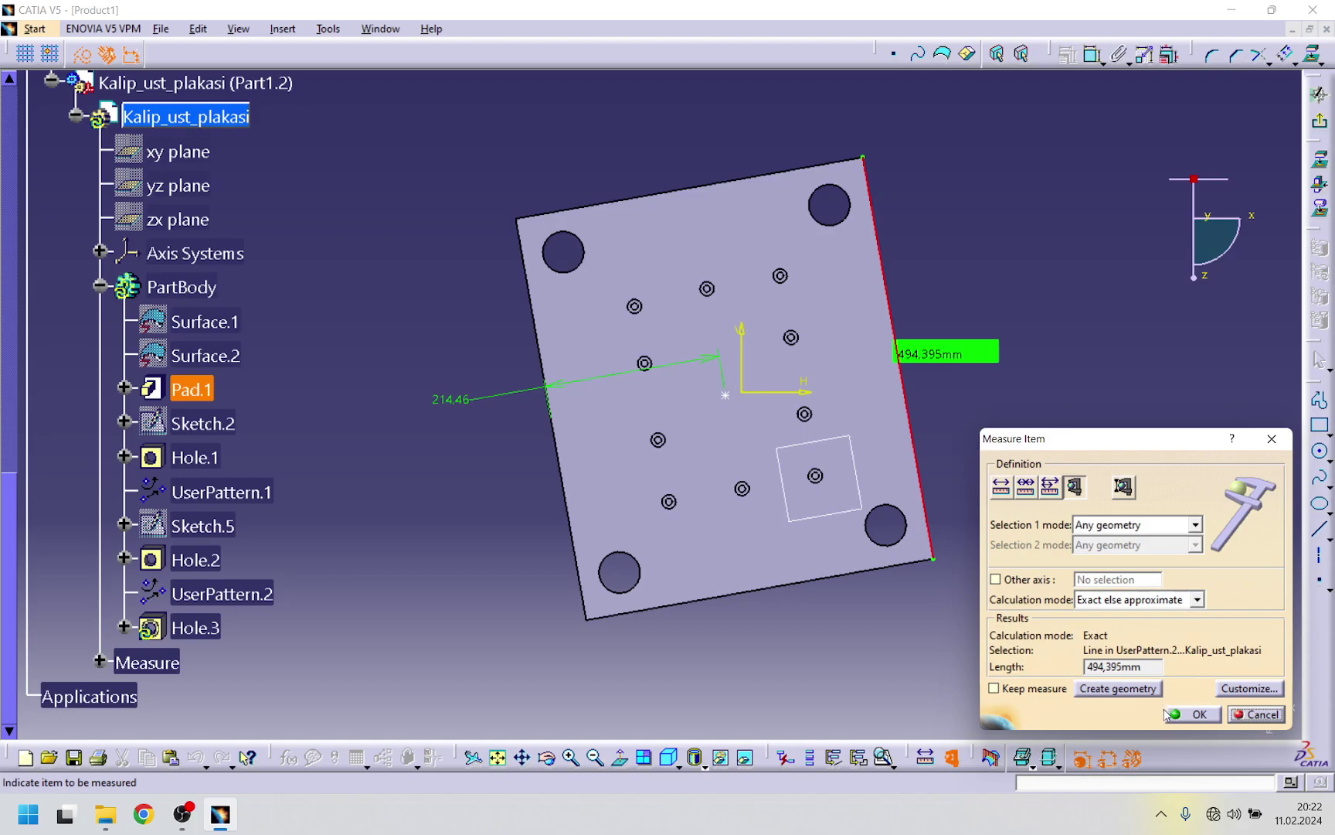
left_click_drag(1150, 667, 1080, 678)
key("ctrl+c")
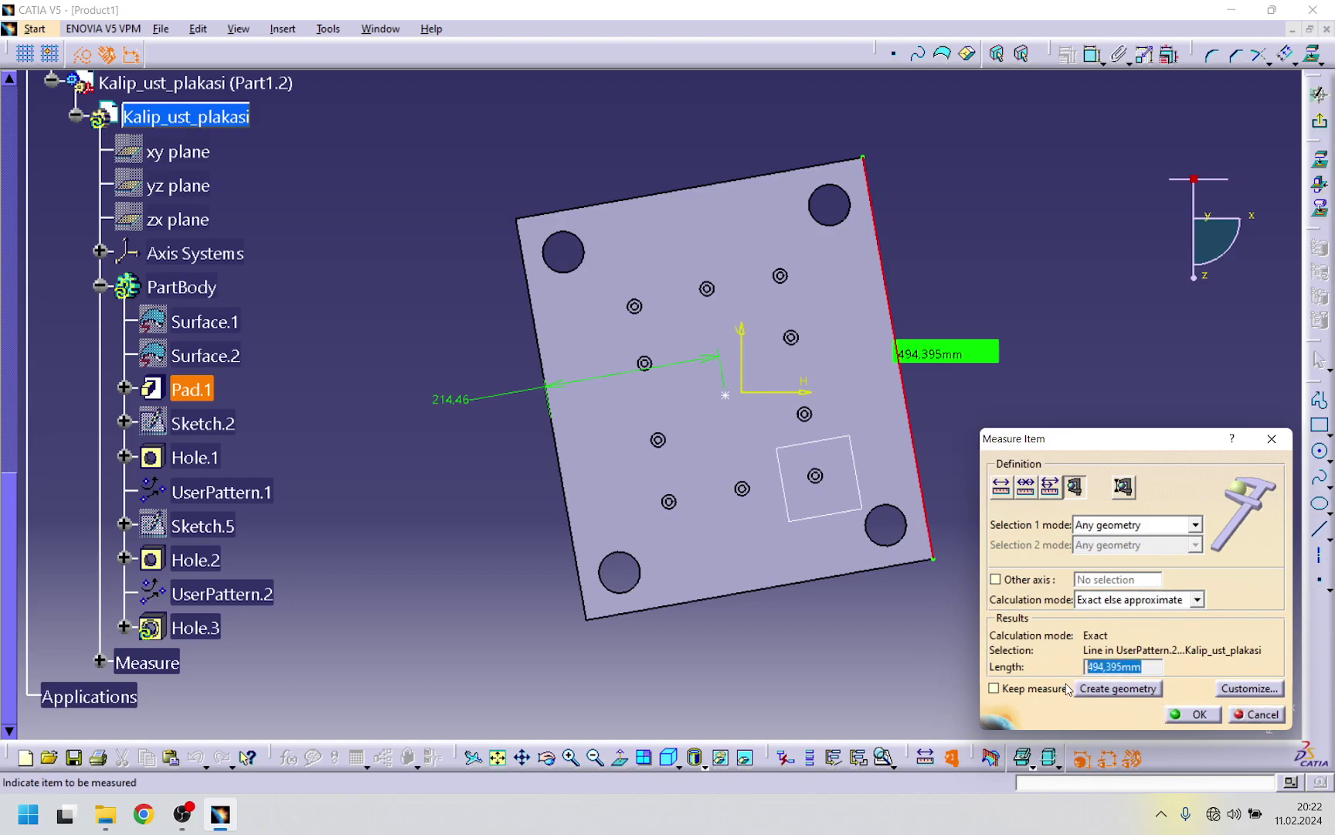
left_click(1264, 719)
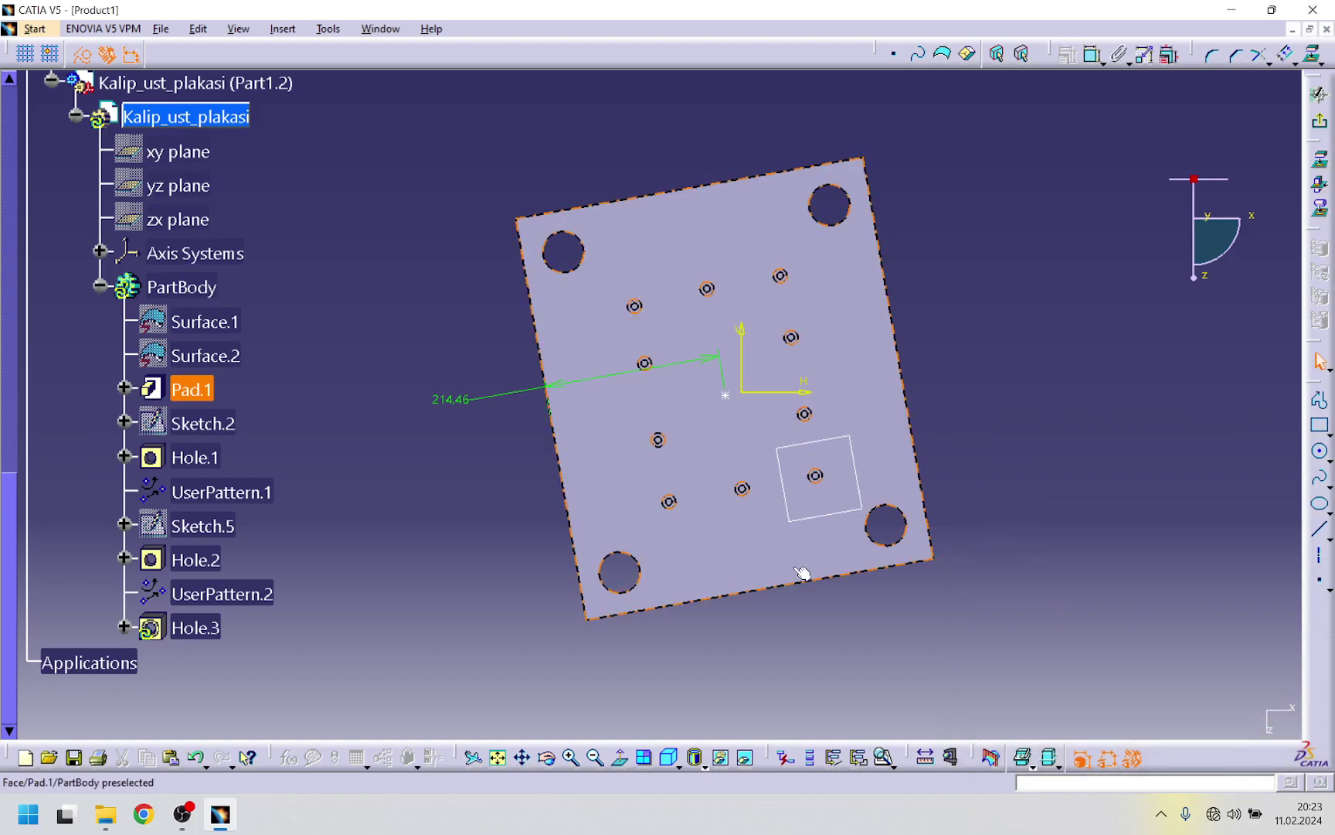
- Constrain the hole centre from the plate's short edge at half the copied length, 247,197 mm, and finish the threaded hole
left_click(1092, 54)
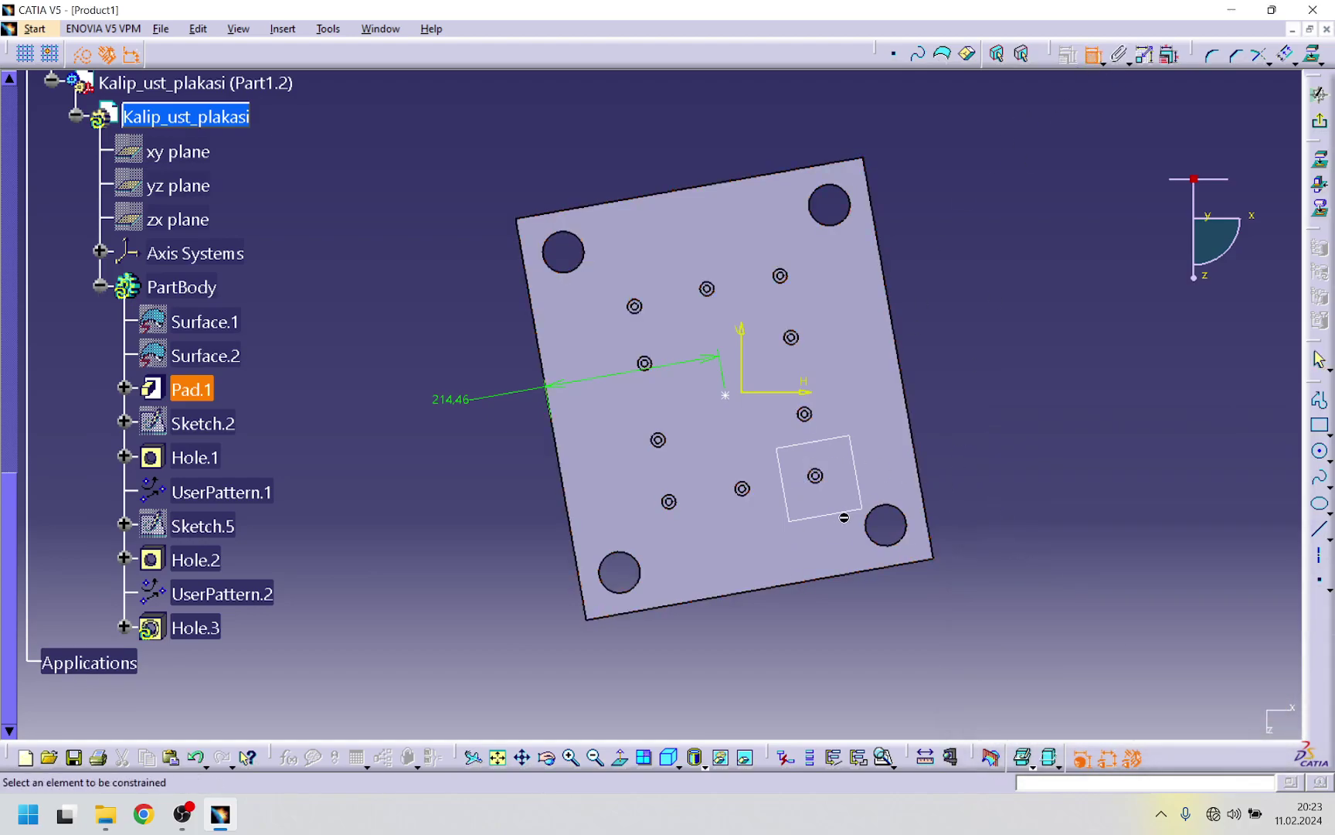
left_click(775, 589)
left_click(723, 396)
left_click(994, 444)
left_click(994, 444)
double_click(993, 444)
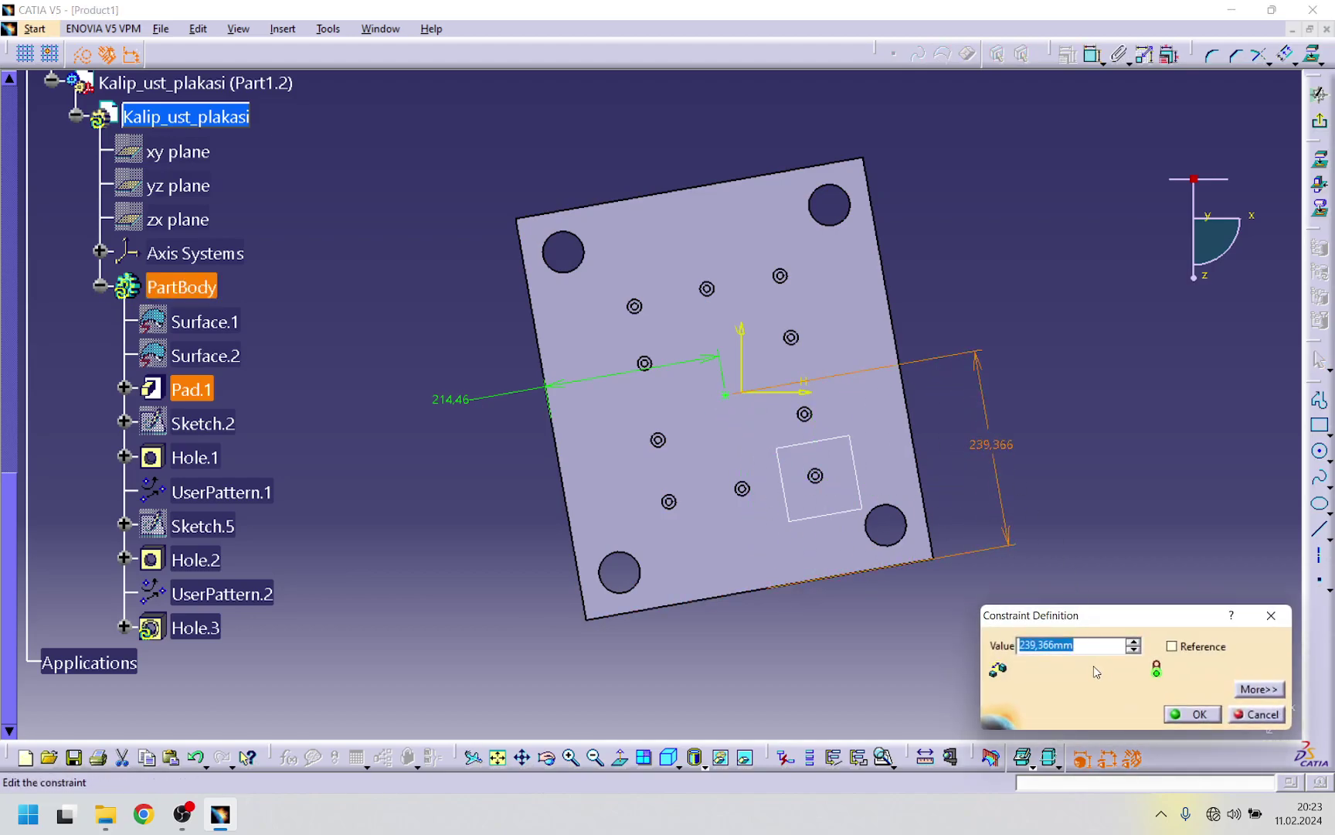
key("ctrl+v")
type("/")
key("Return")
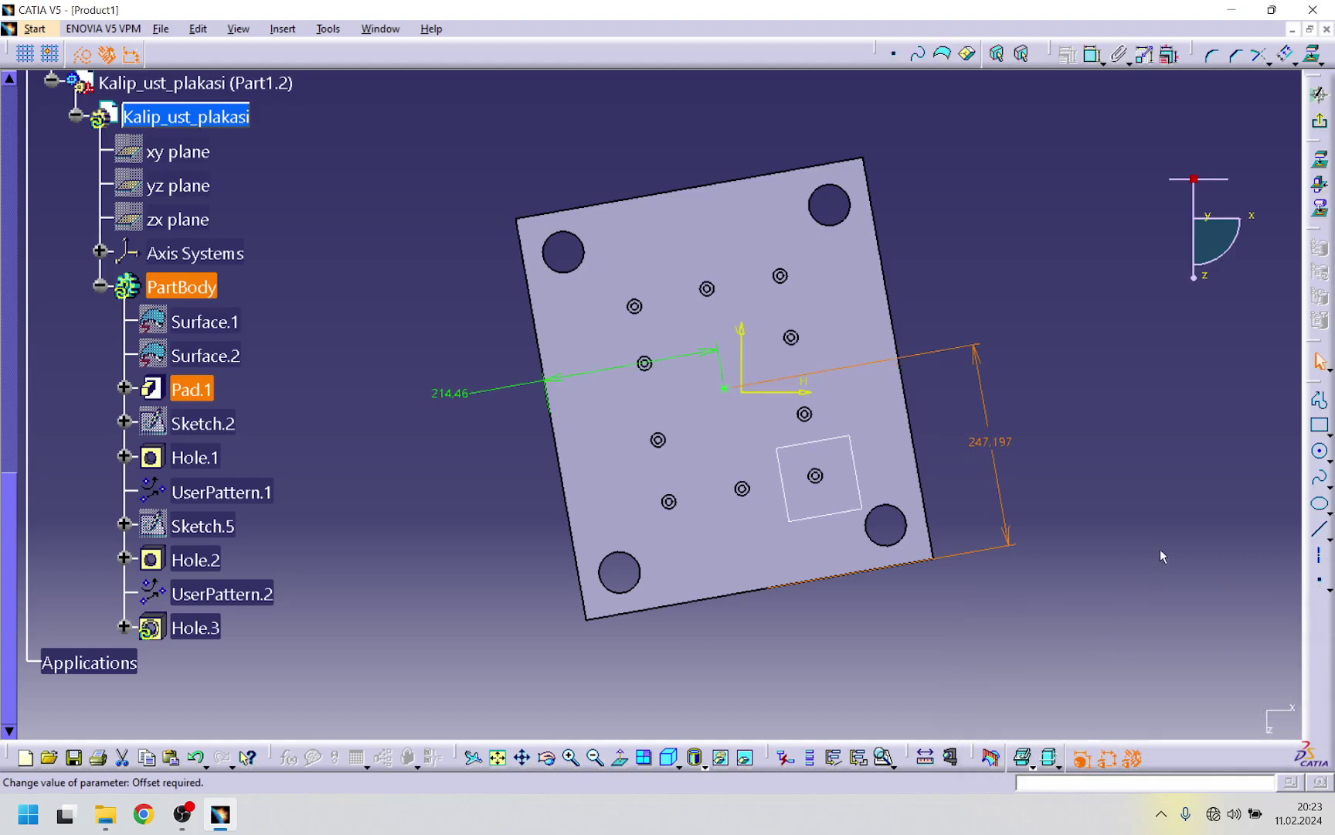
left_click(1320, 122)
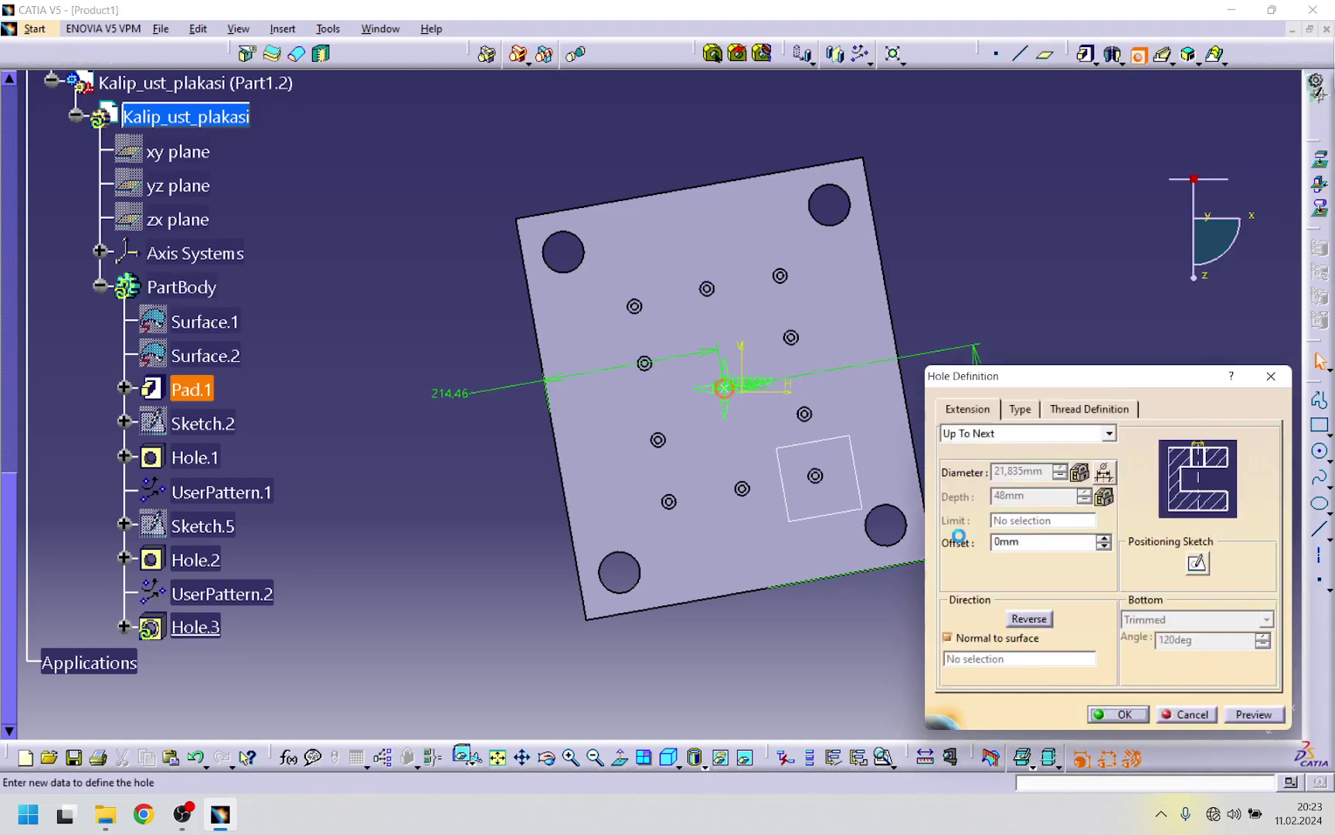
left_click(1120, 714)
- Chamfer the top edge of the central threaded hole by 1 mm at 45 degrees
middle_click_drag(773, 556, 662, 549)
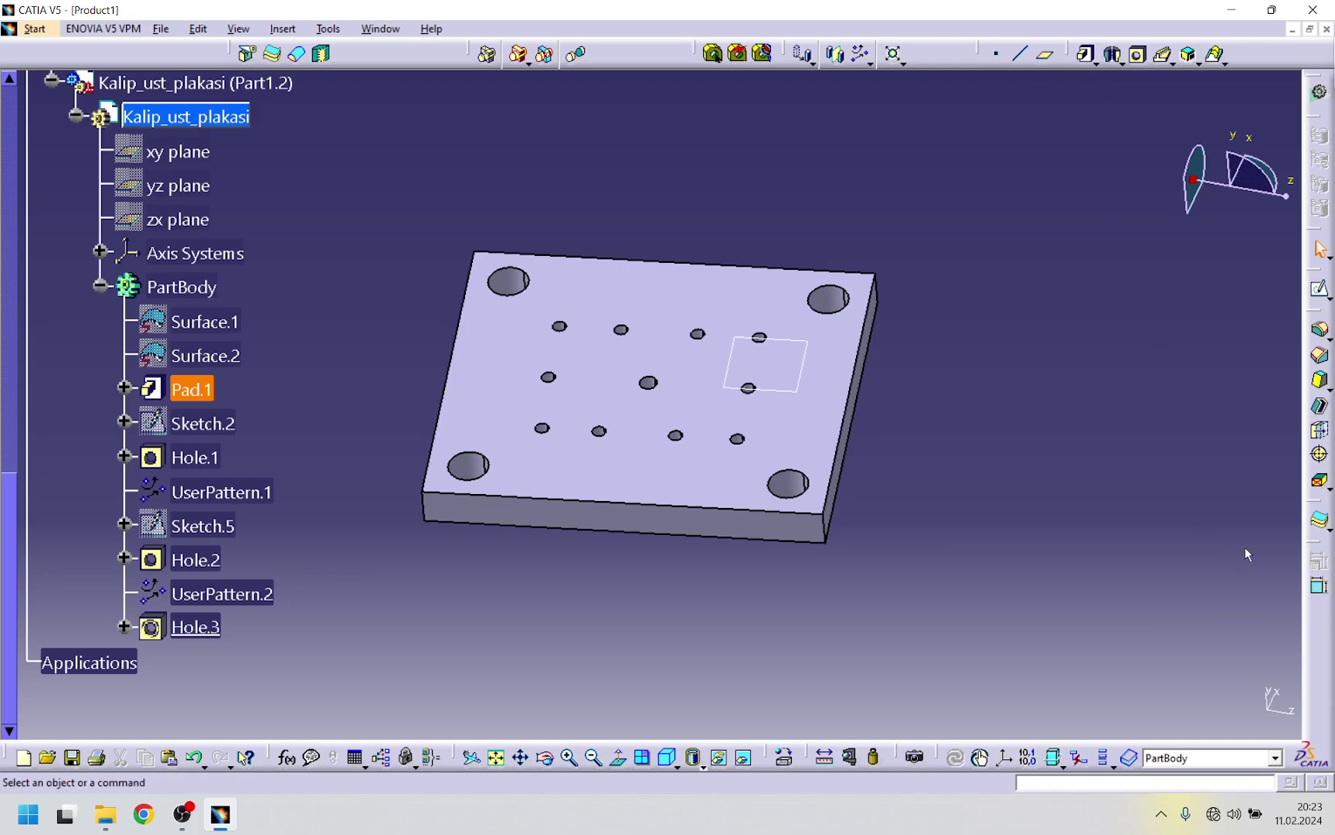
left_click(1321, 355)
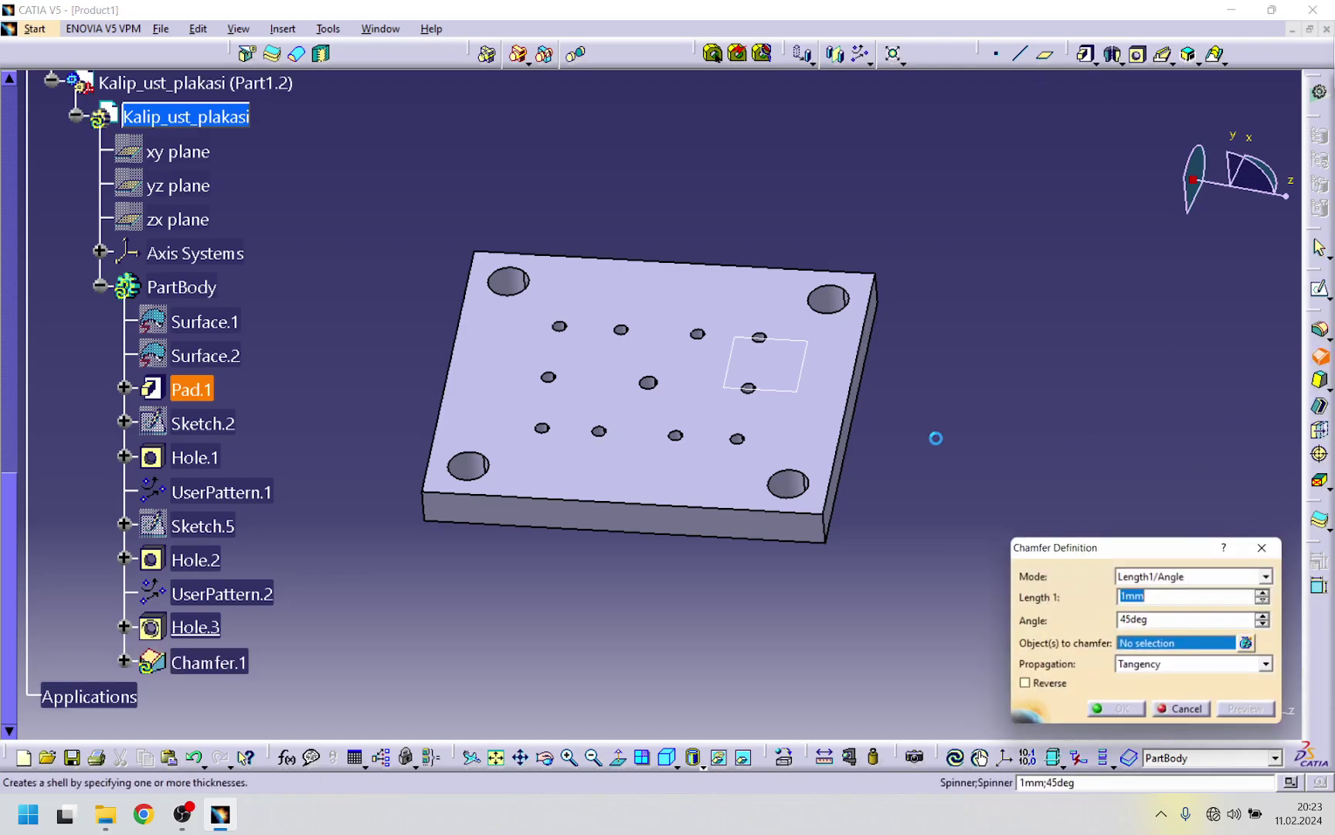
left_click(653, 381)
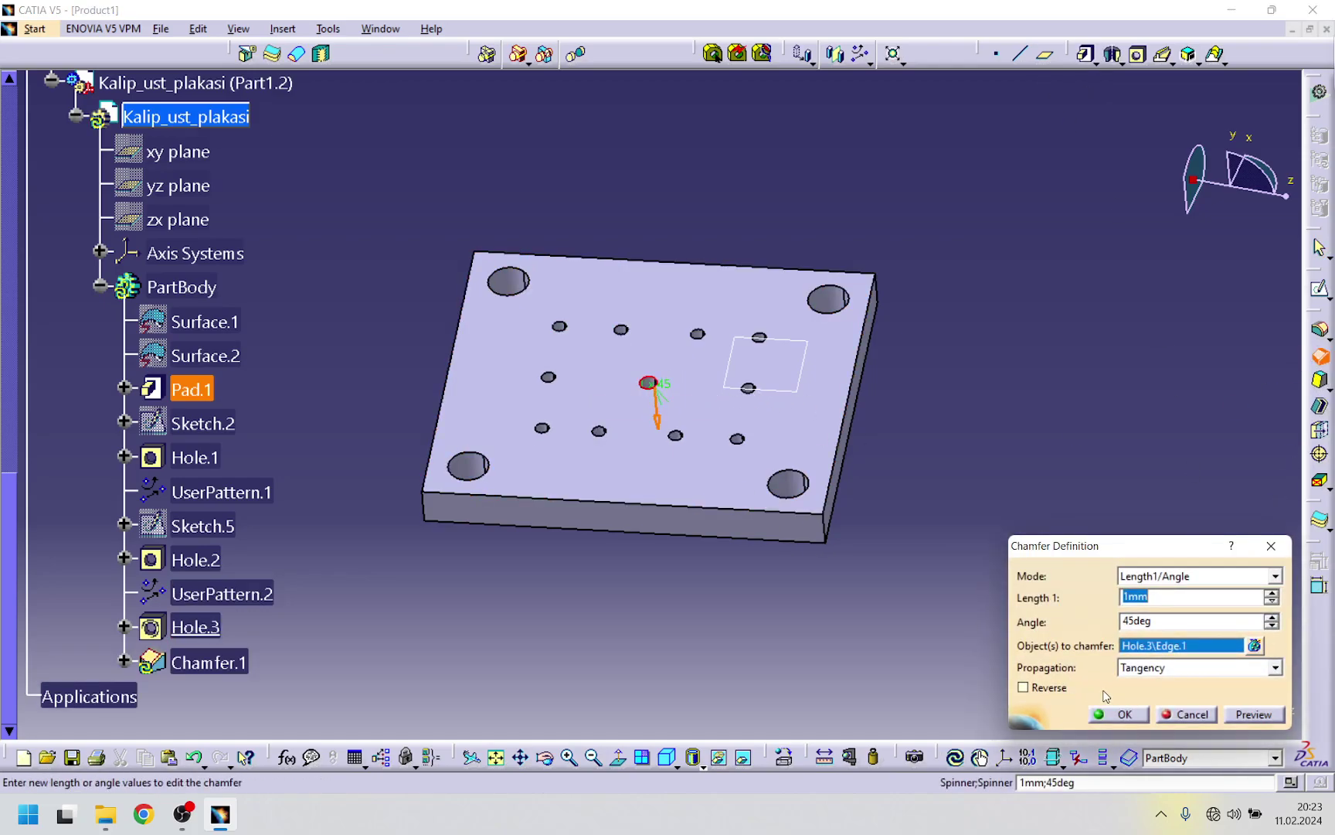
left_click(1118, 714)
middle_click_drag(517, 491, 519, 547)
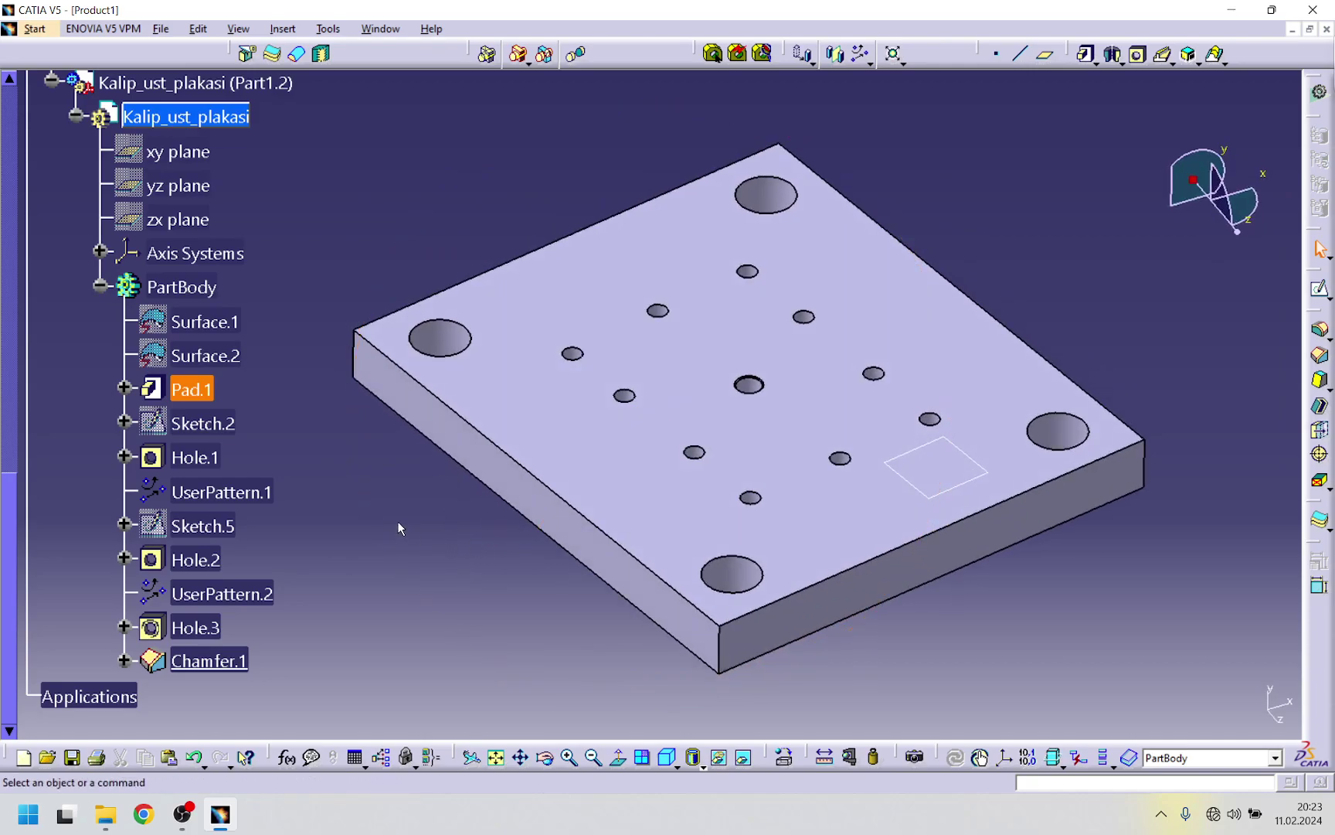
- Collapse the Kalip_ust_plakasi and Disi_form_plakasi branches in the specification tree
scroll(127, 384, "up", 4)
left_click(52, 215)
scroll(174, 506, "up", 8)
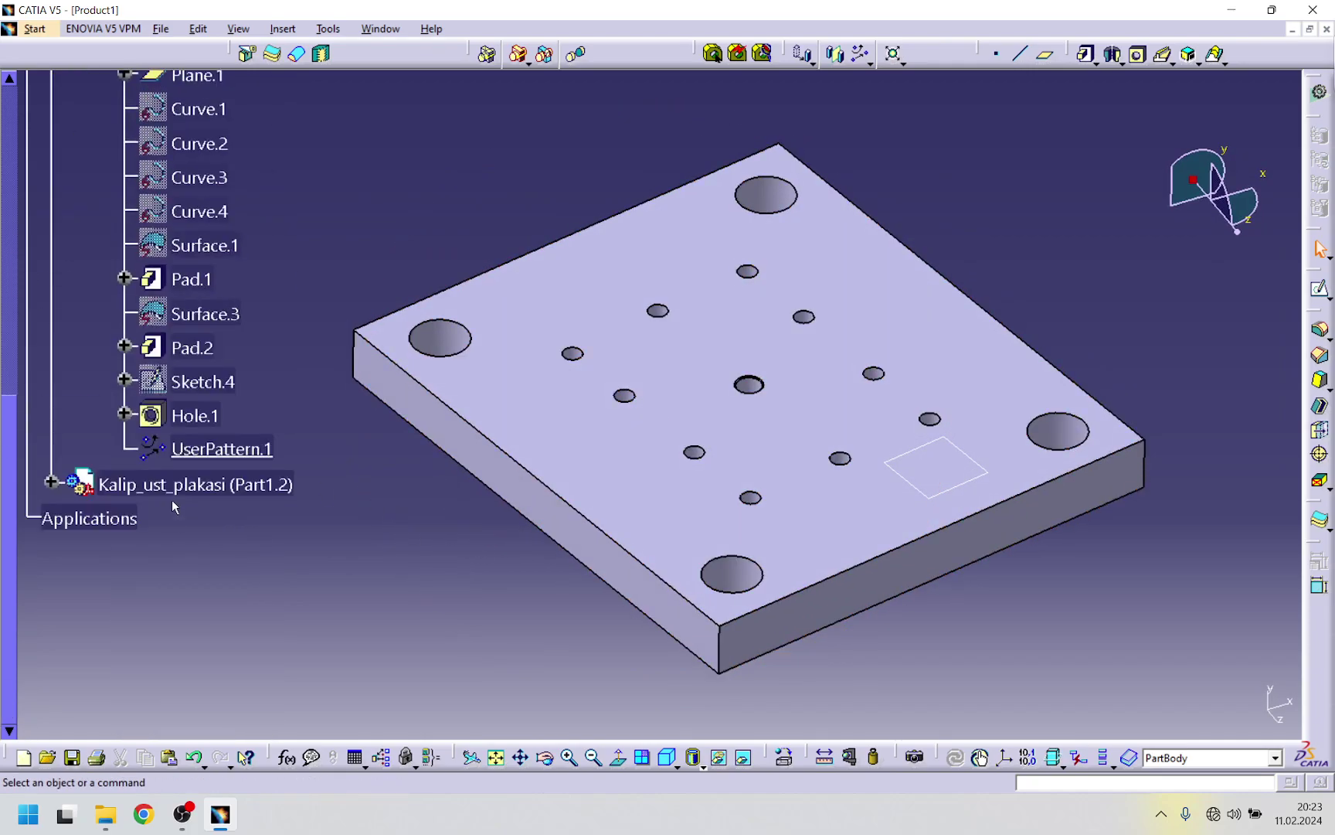
left_click(99, 273)
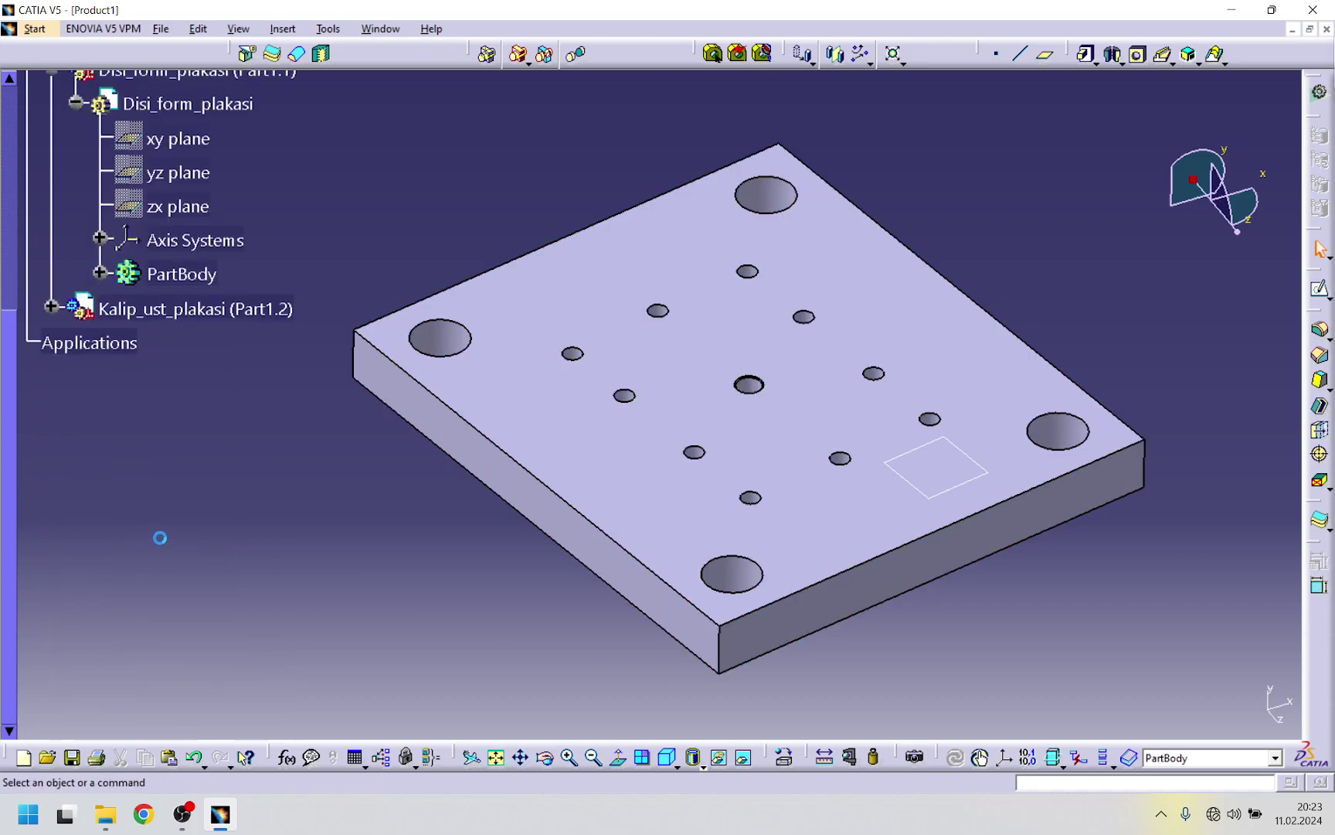
scroll(158, 536, "up", 9)
left_click(75, 370)
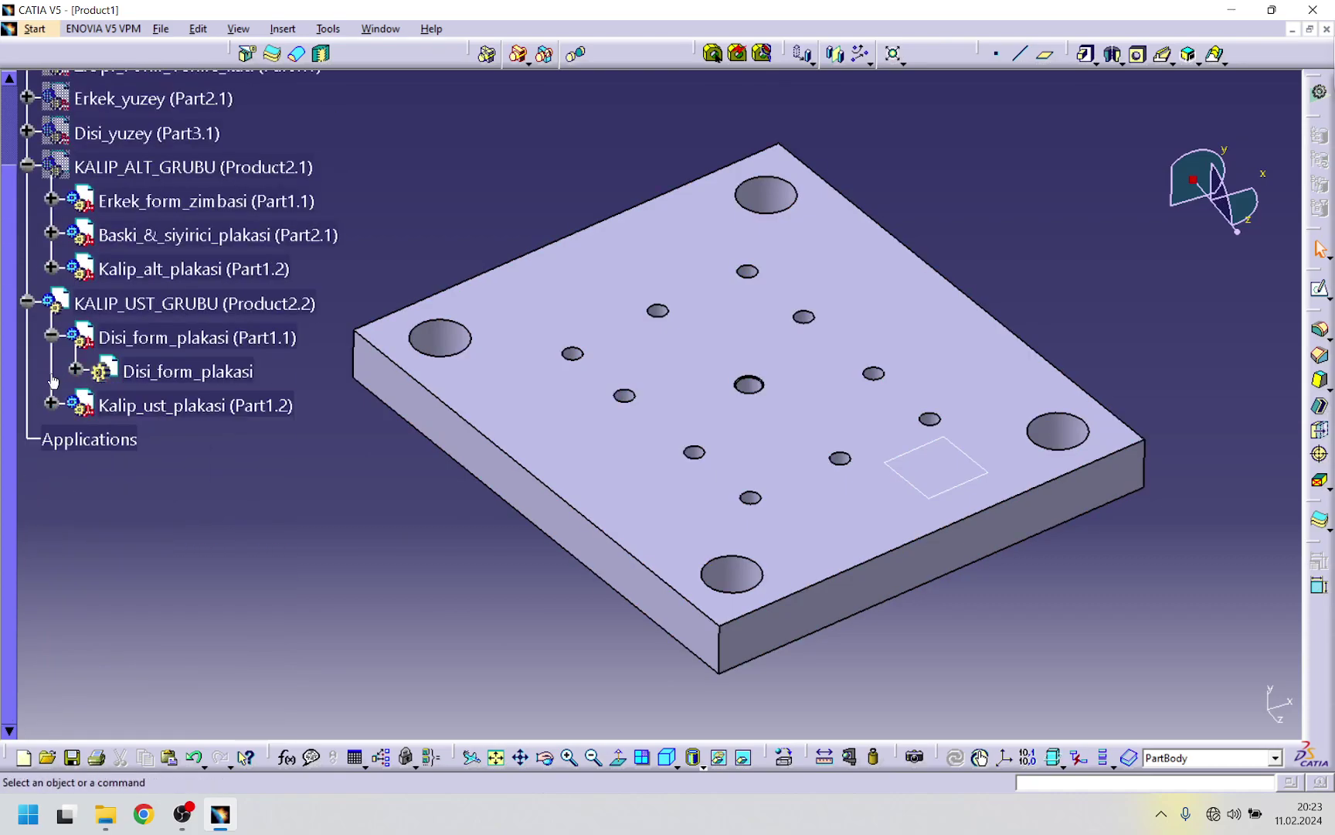
left_click(51, 335)
- Show the 2.Opr_Form_Verme_kati part and the KALIP_ALT_GRUBU subassembly
middle_click_drag(247, 510, 611, 512)
right_click(250, 133)
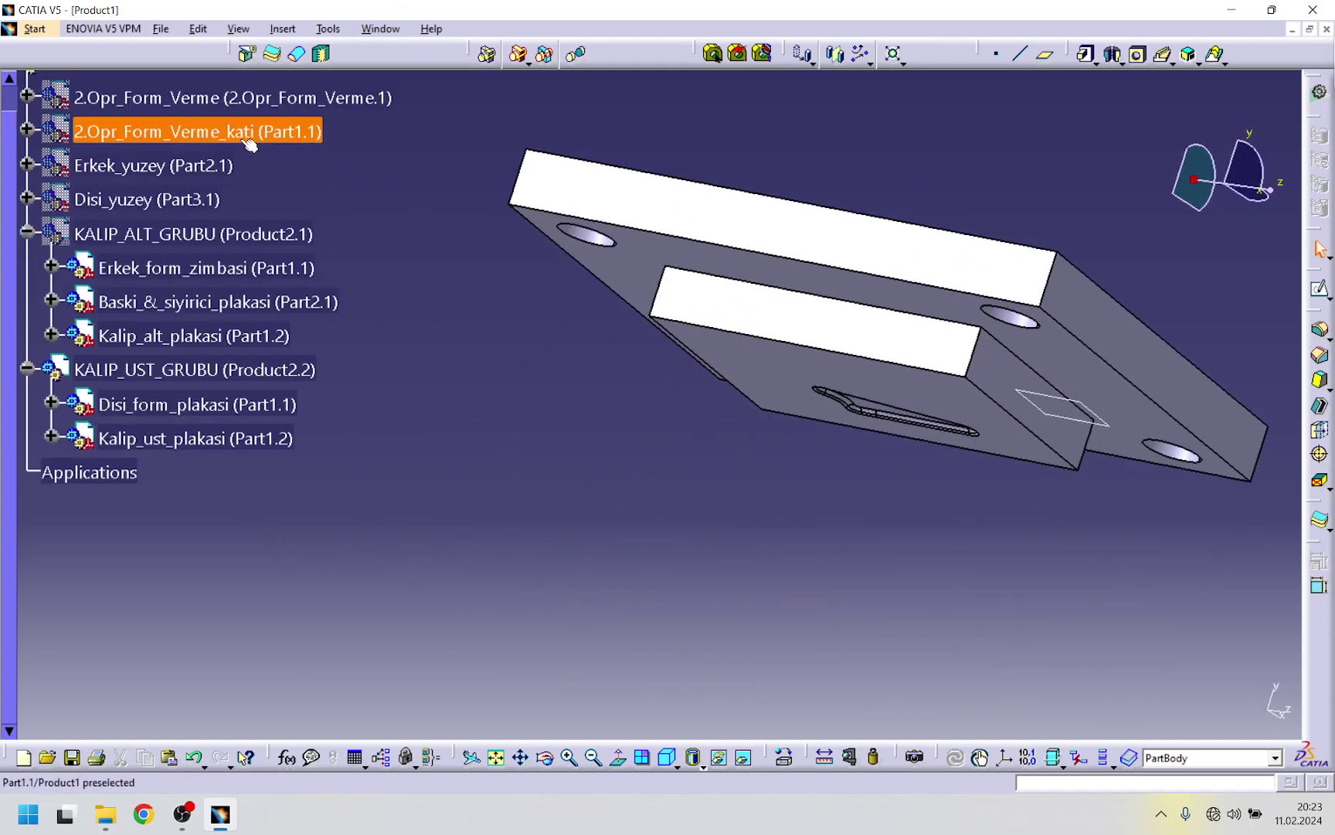
left_click(303, 187)
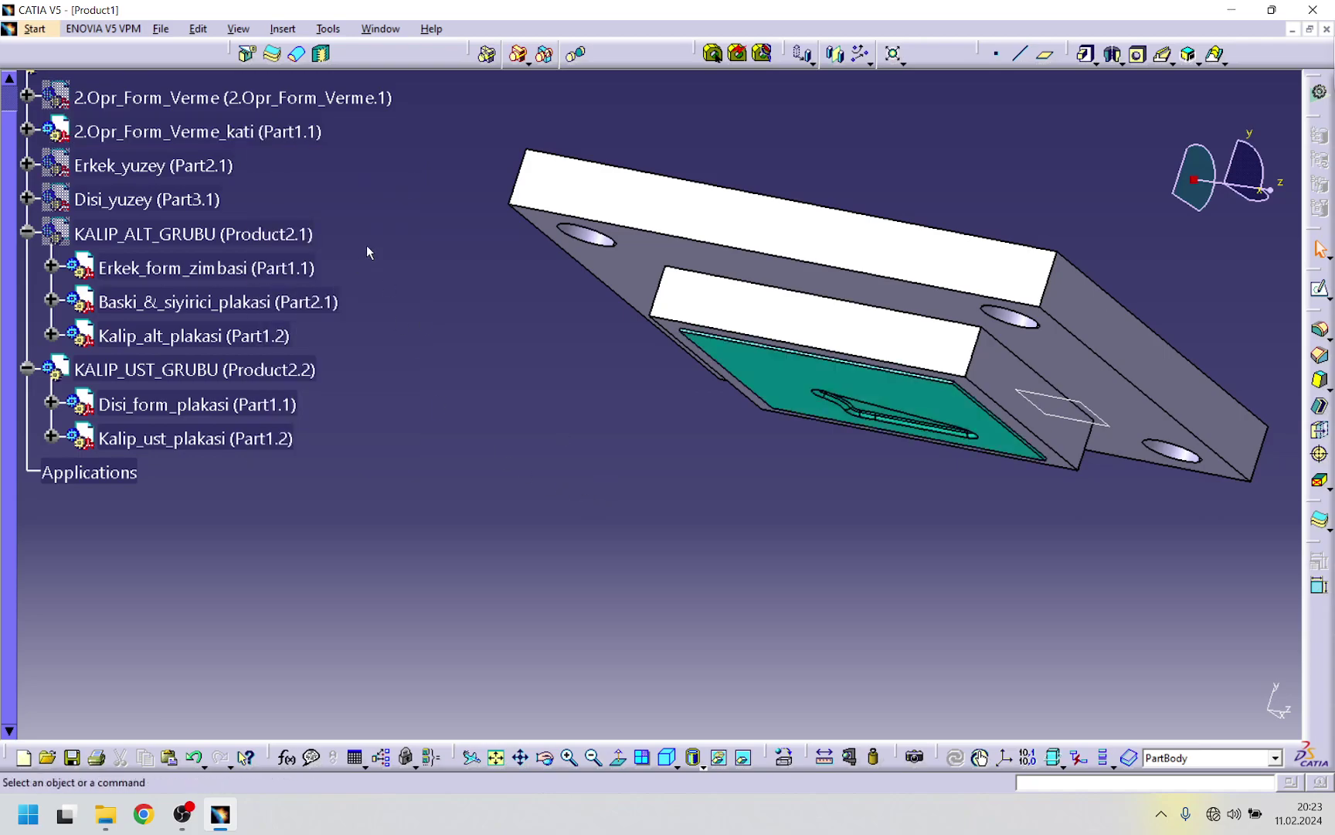
right_click(294, 235)
left_click(340, 290)
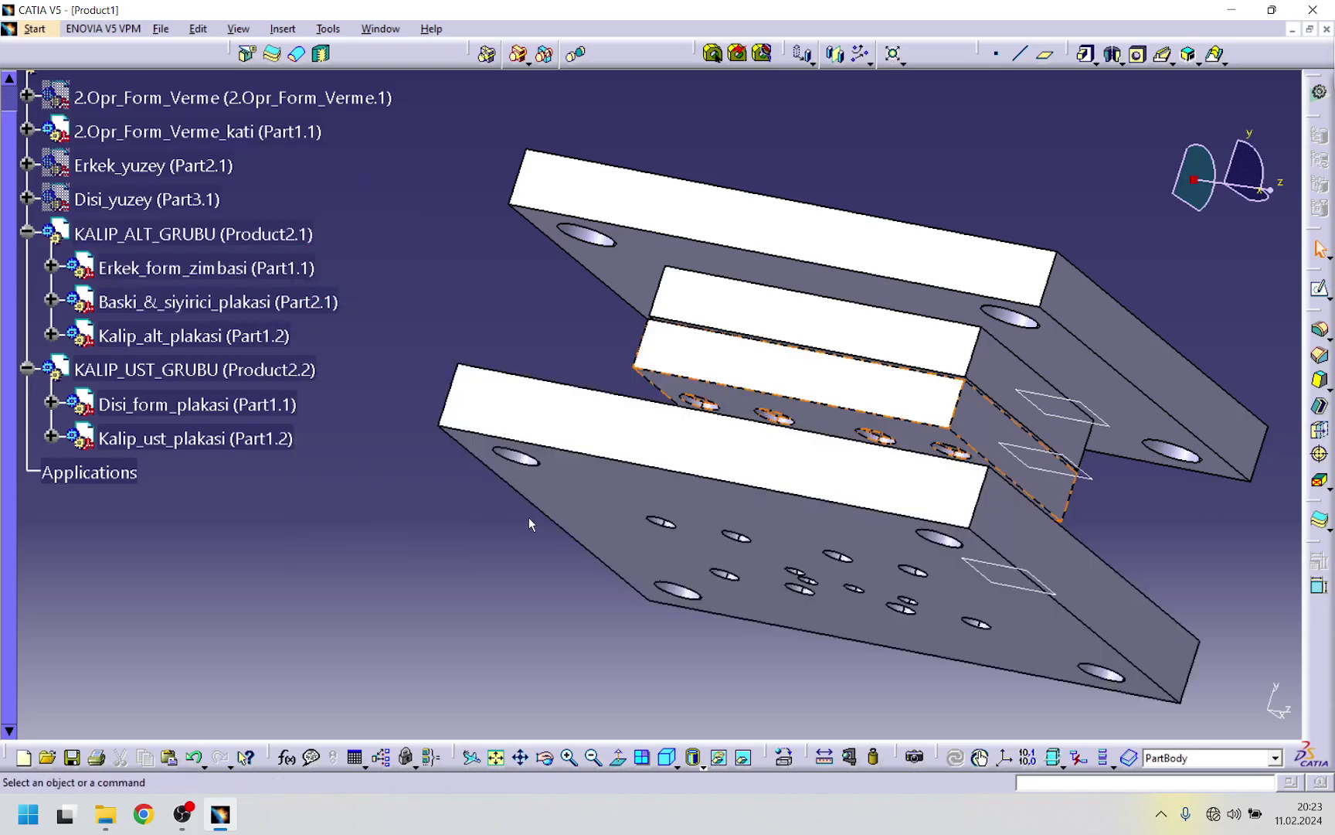
- Hide the KALIP_UST_GRUBU subassembly
right_click(507, 425)
key("Escape")
middle_click_drag(438, 513, 524, 538)
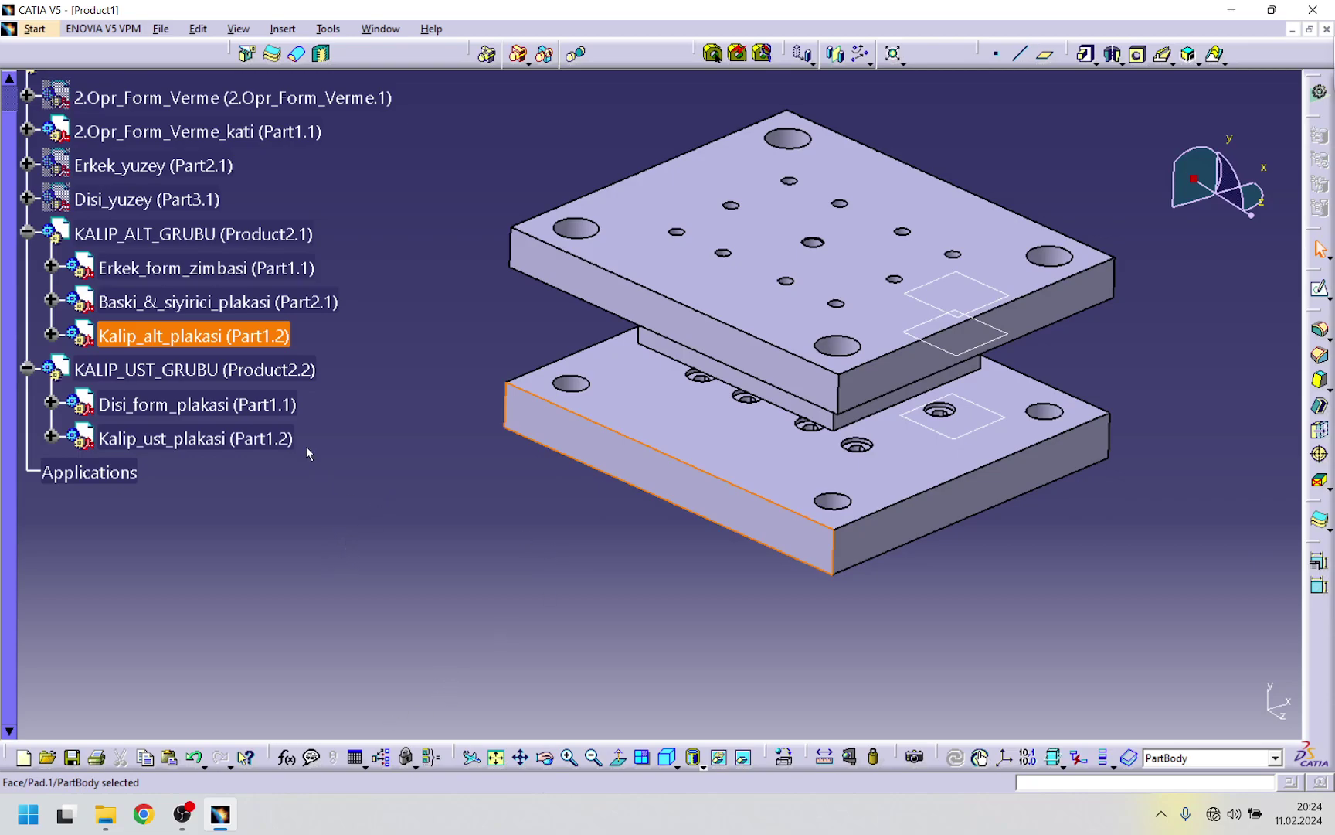
right_click(200, 369)
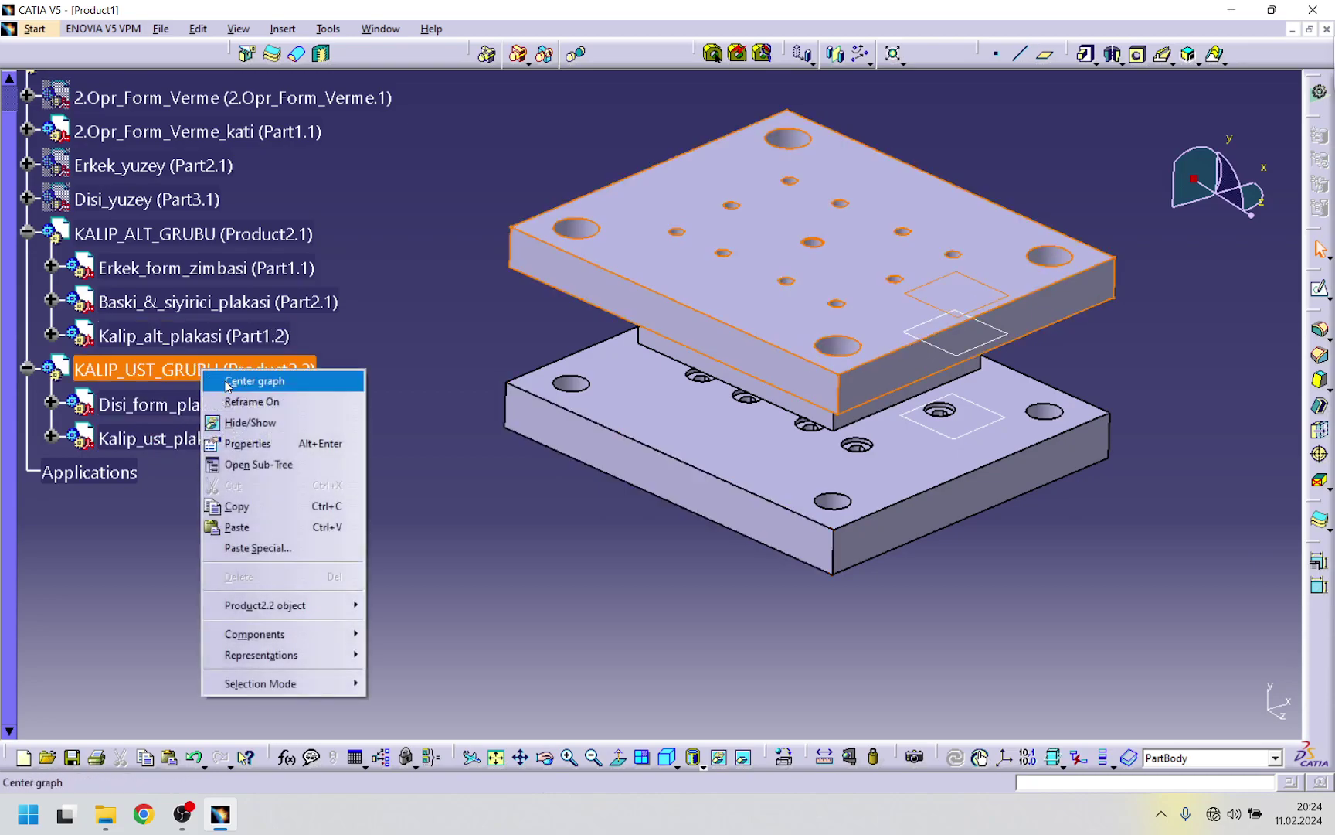
left_click(243, 423)
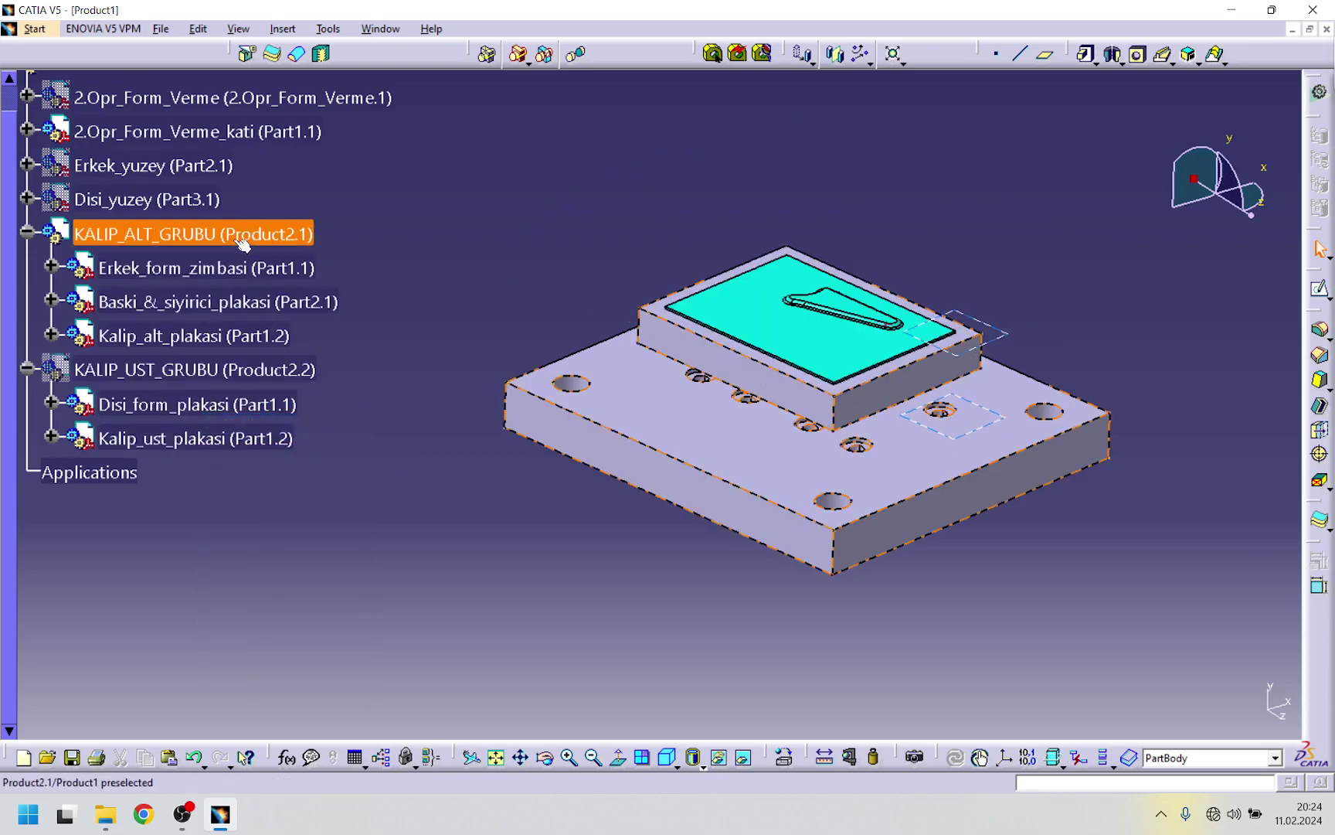
- Activate KALIP_ALT_GRUBU and insert a new part in it, choosing to define a new origin point
double_click(191, 234)
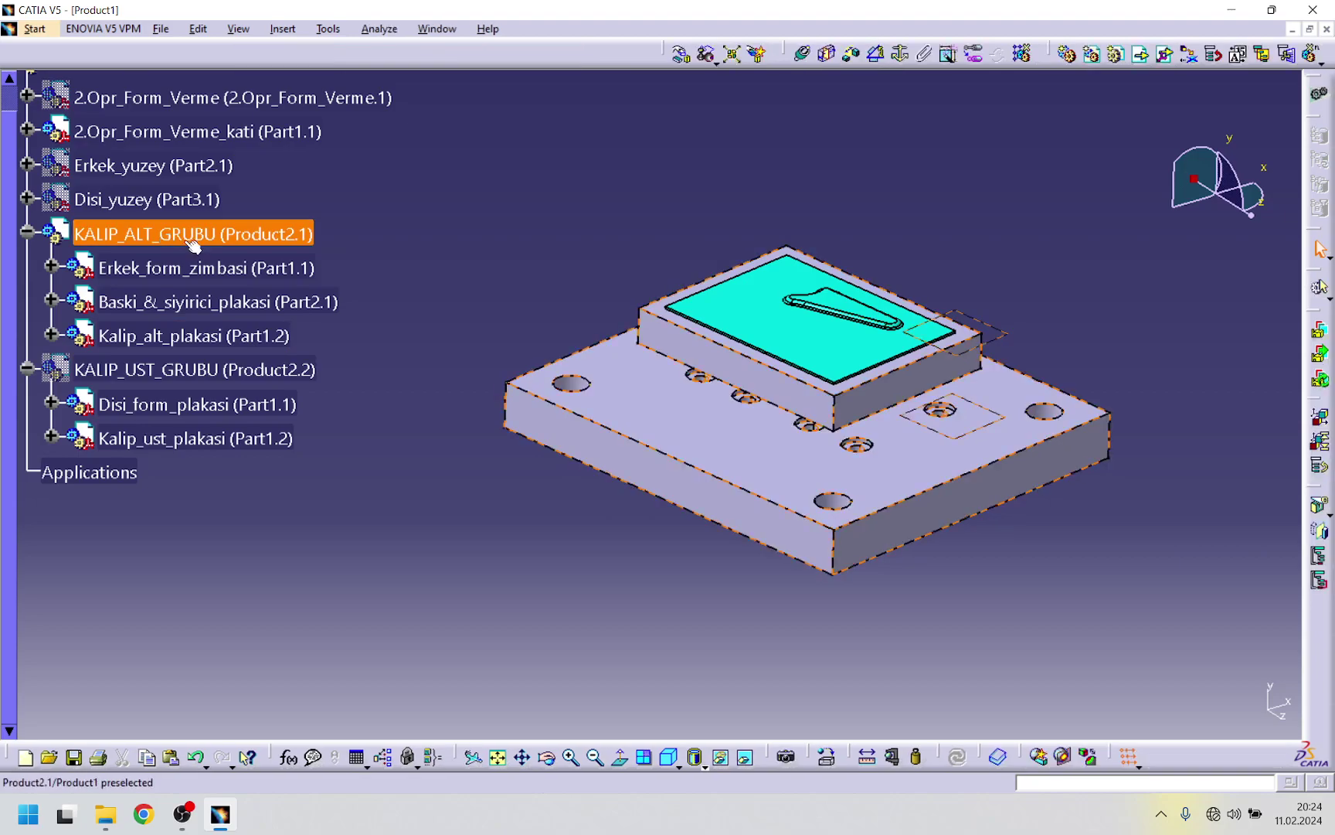
right_click(194, 244)
mouse_move(267, 524)
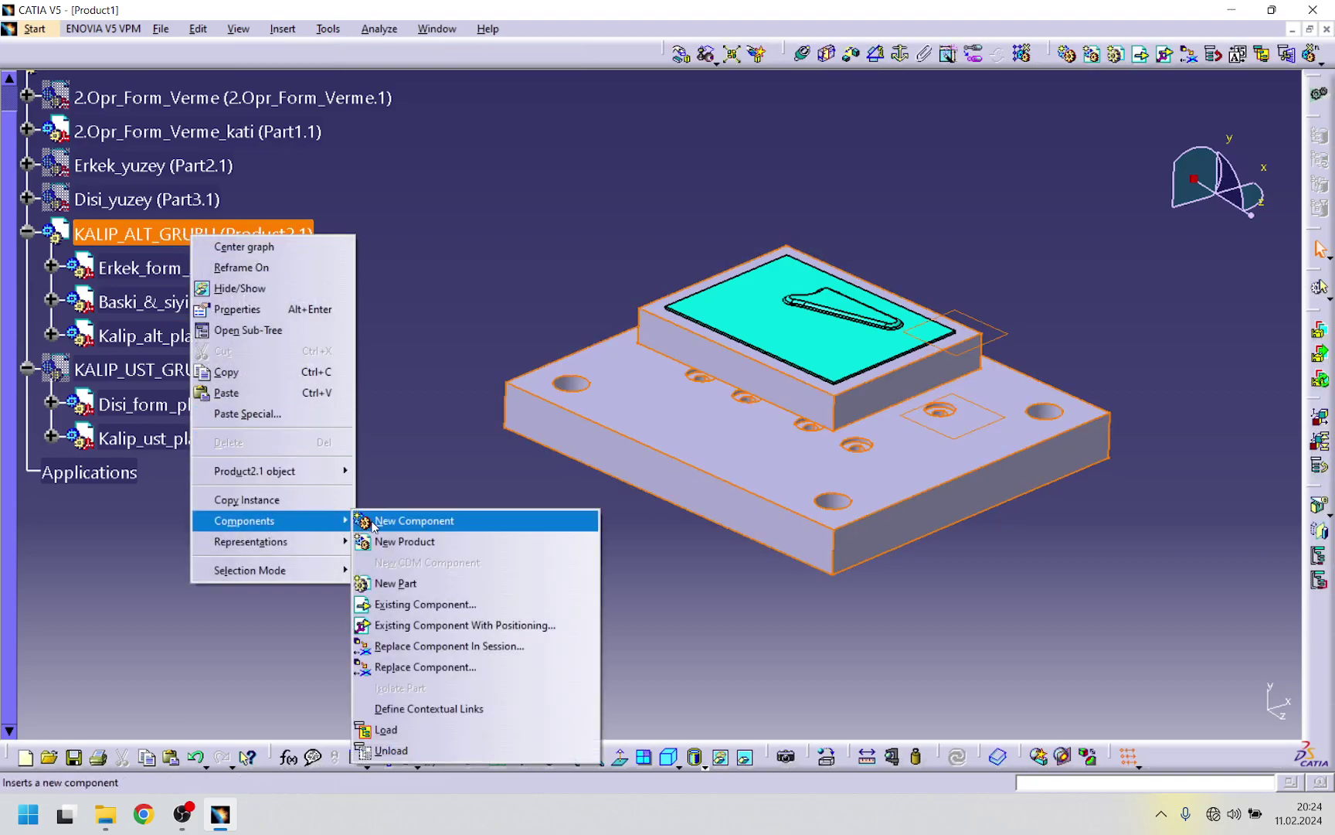
left_click(394, 583)
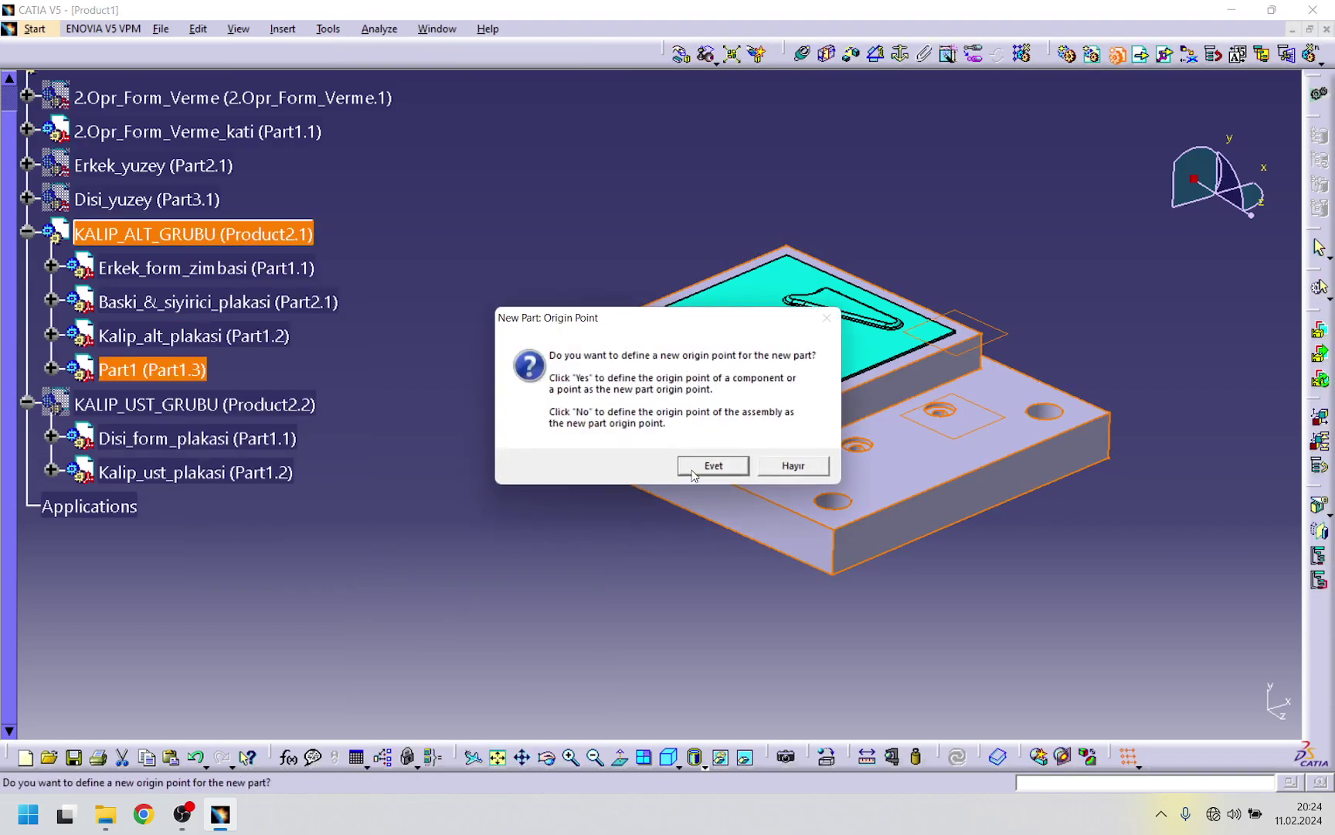
left_click(692, 472)
- Set the new part's part number to Dayama
right_click(132, 370)
left_click(179, 438)
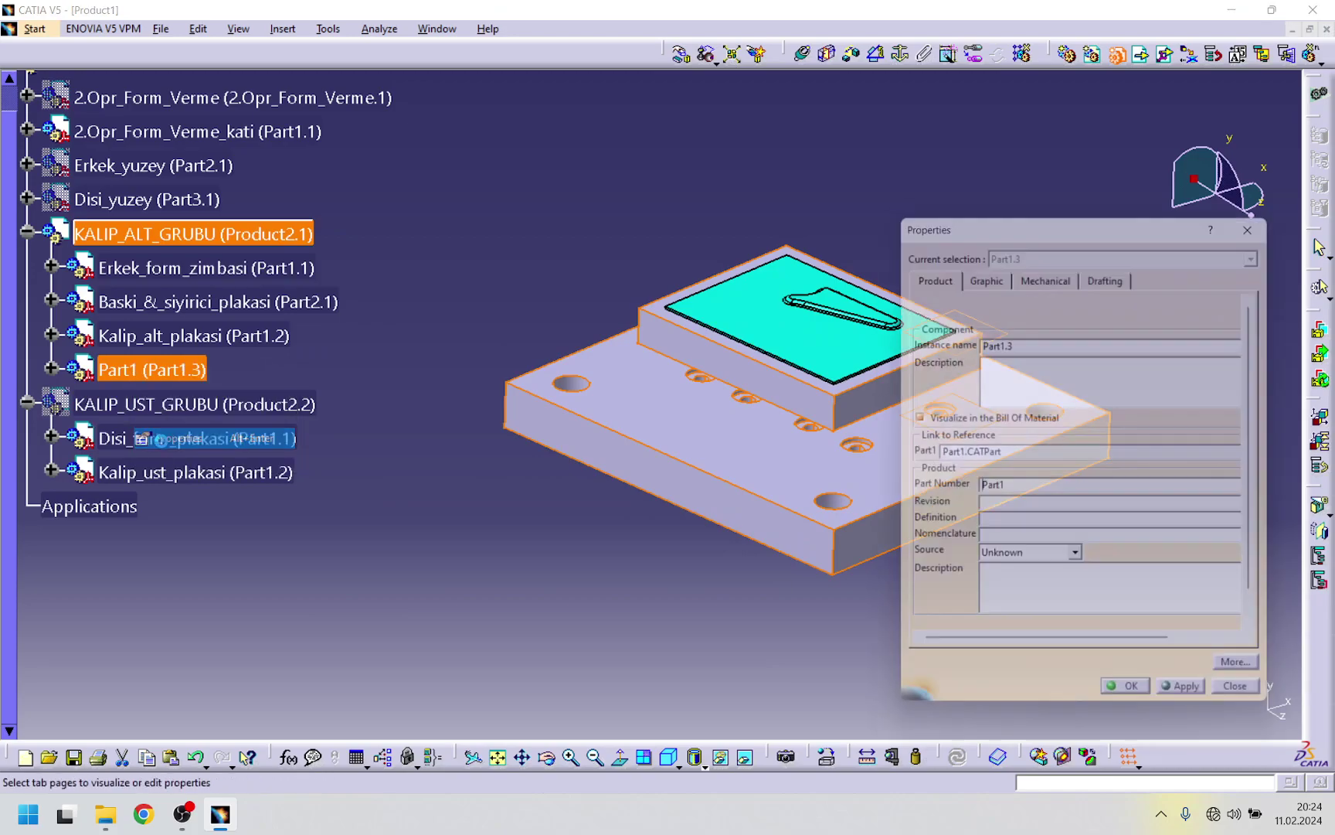
key("End")
key("shift+Home")
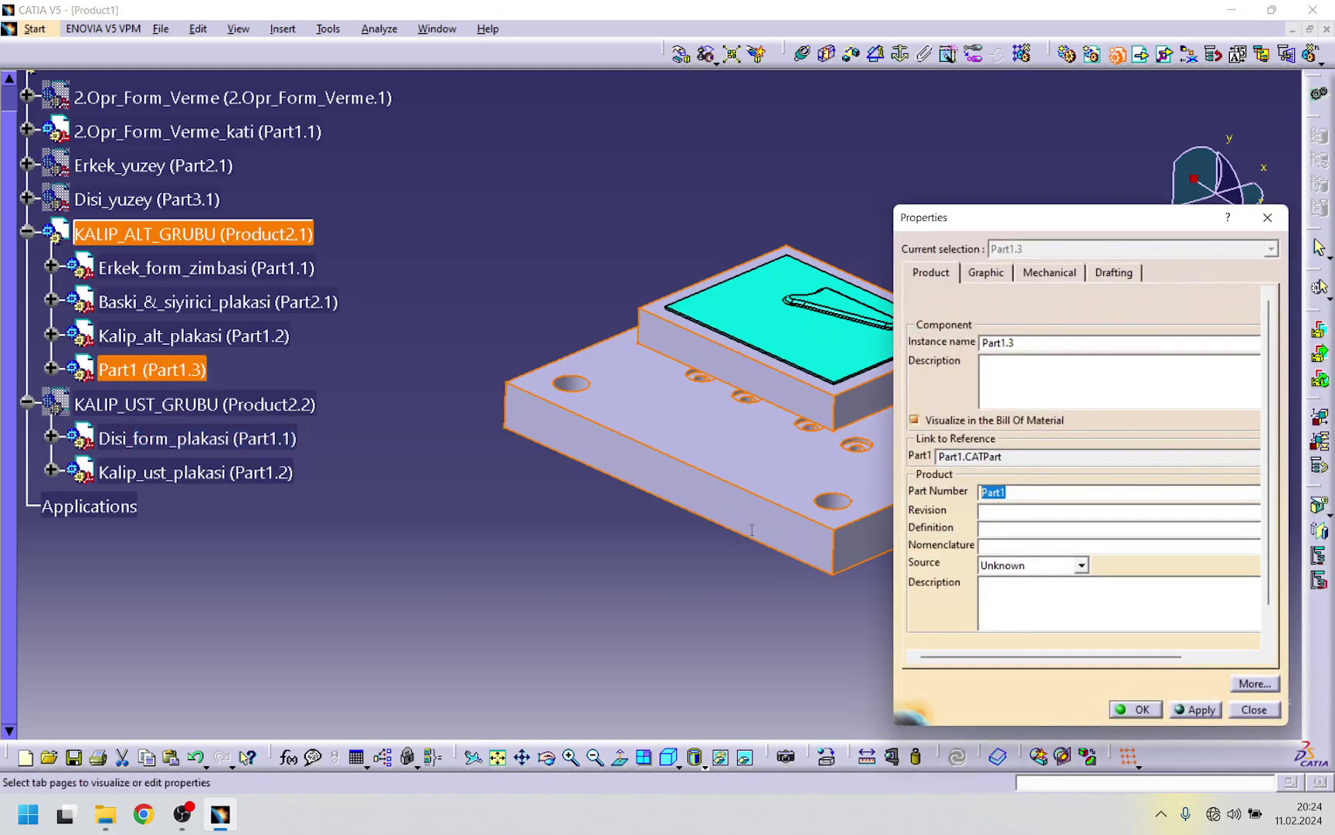
type("D")
left_click(1138, 709)
- Activate the Dayama part for editing and define its PartBody as the in-work object
middle_click_drag(714, 660, 620, 576)
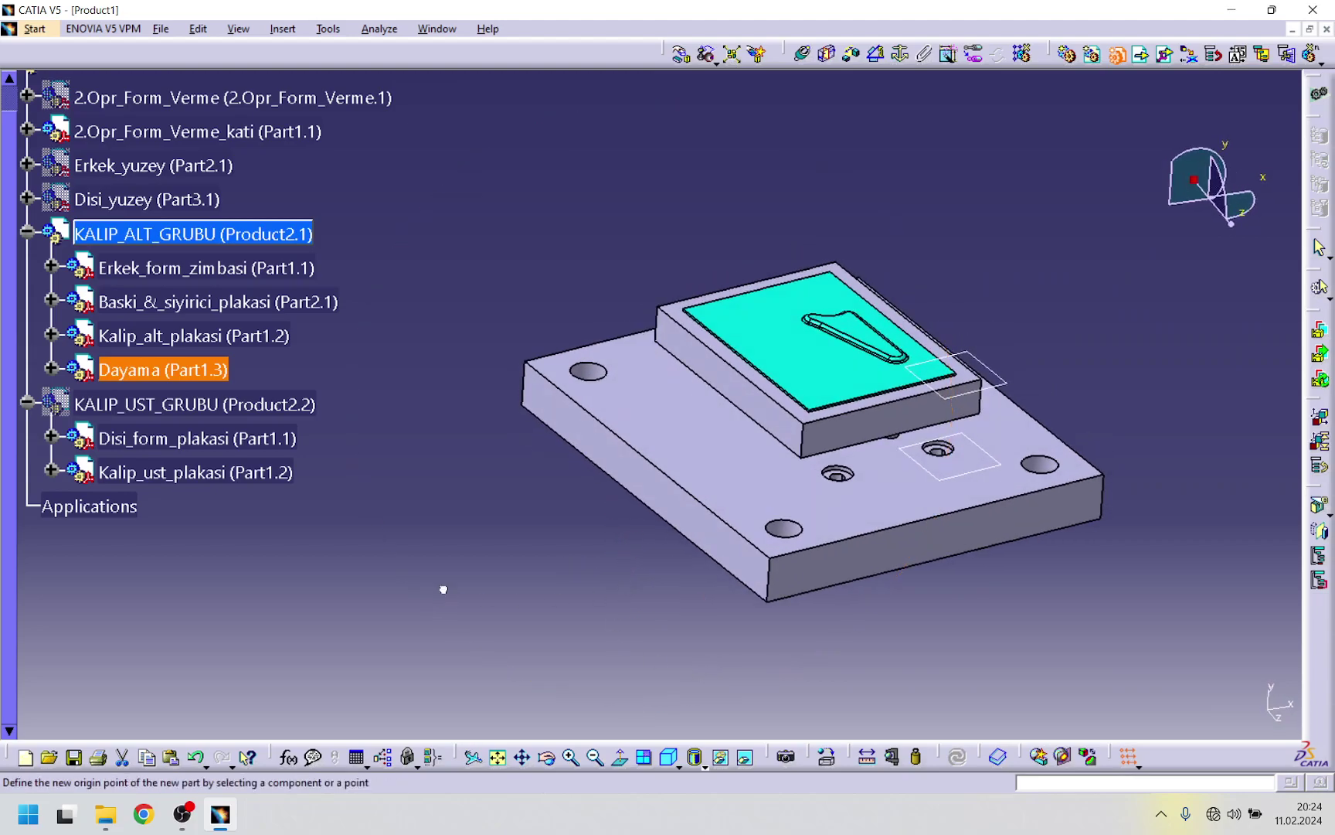
left_click(52, 370)
double_click(153, 403)
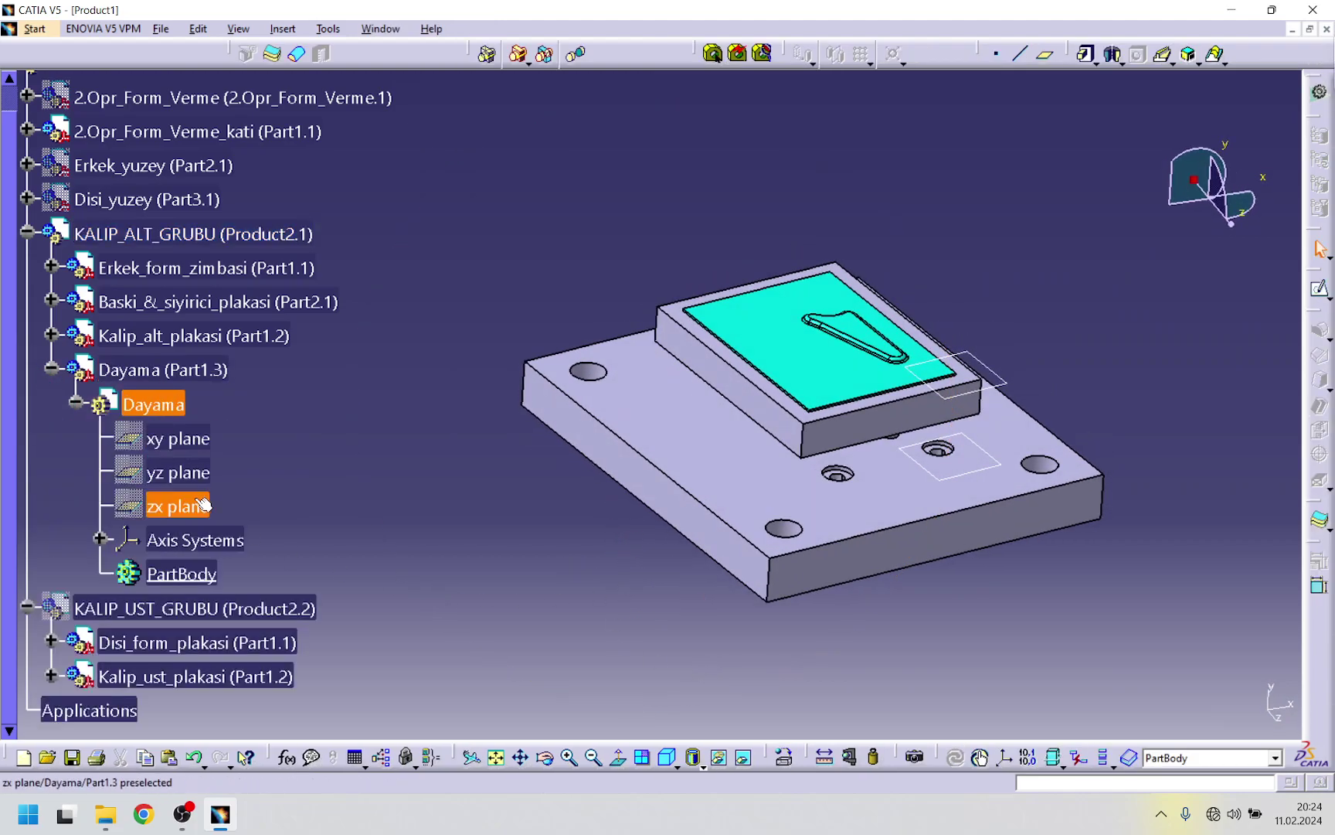
right_click(184, 570)
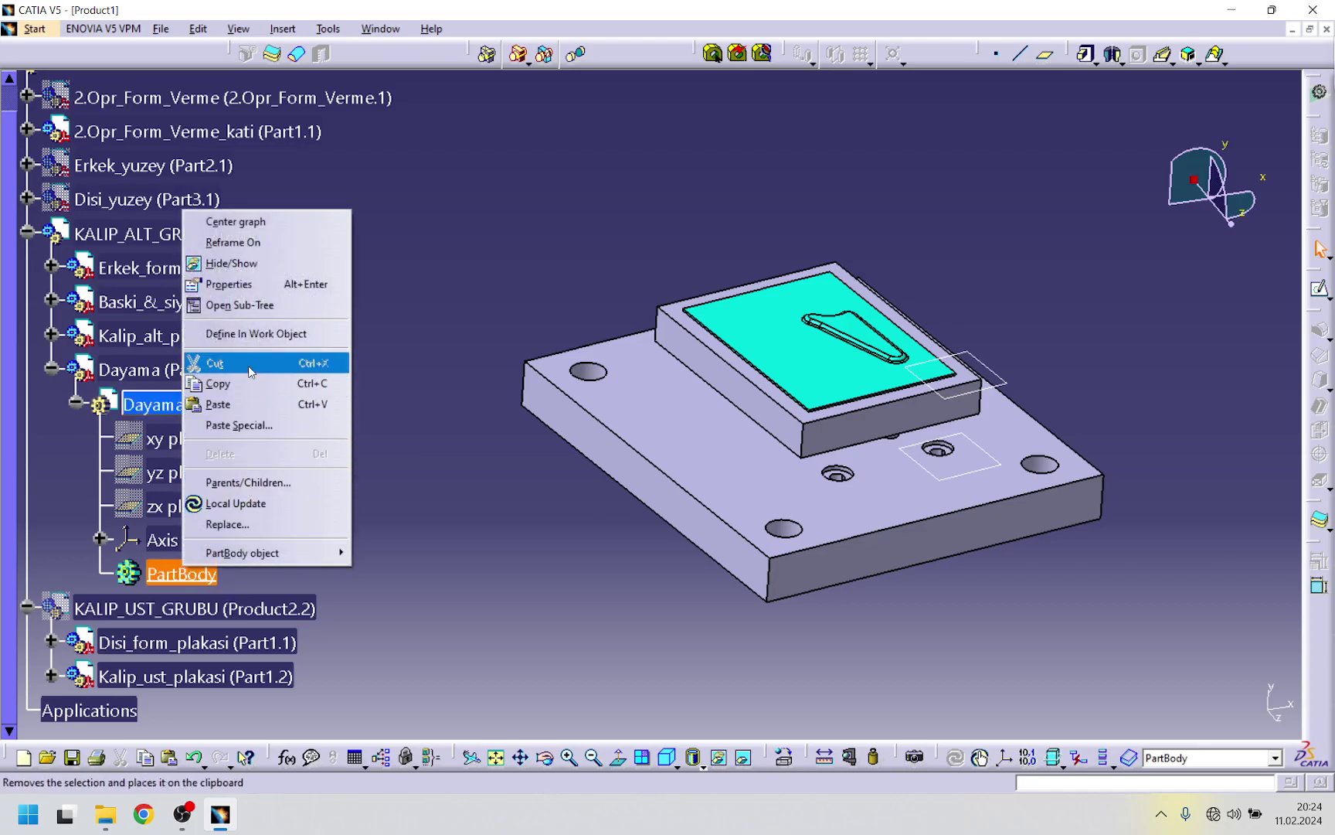
left_click(250, 333)
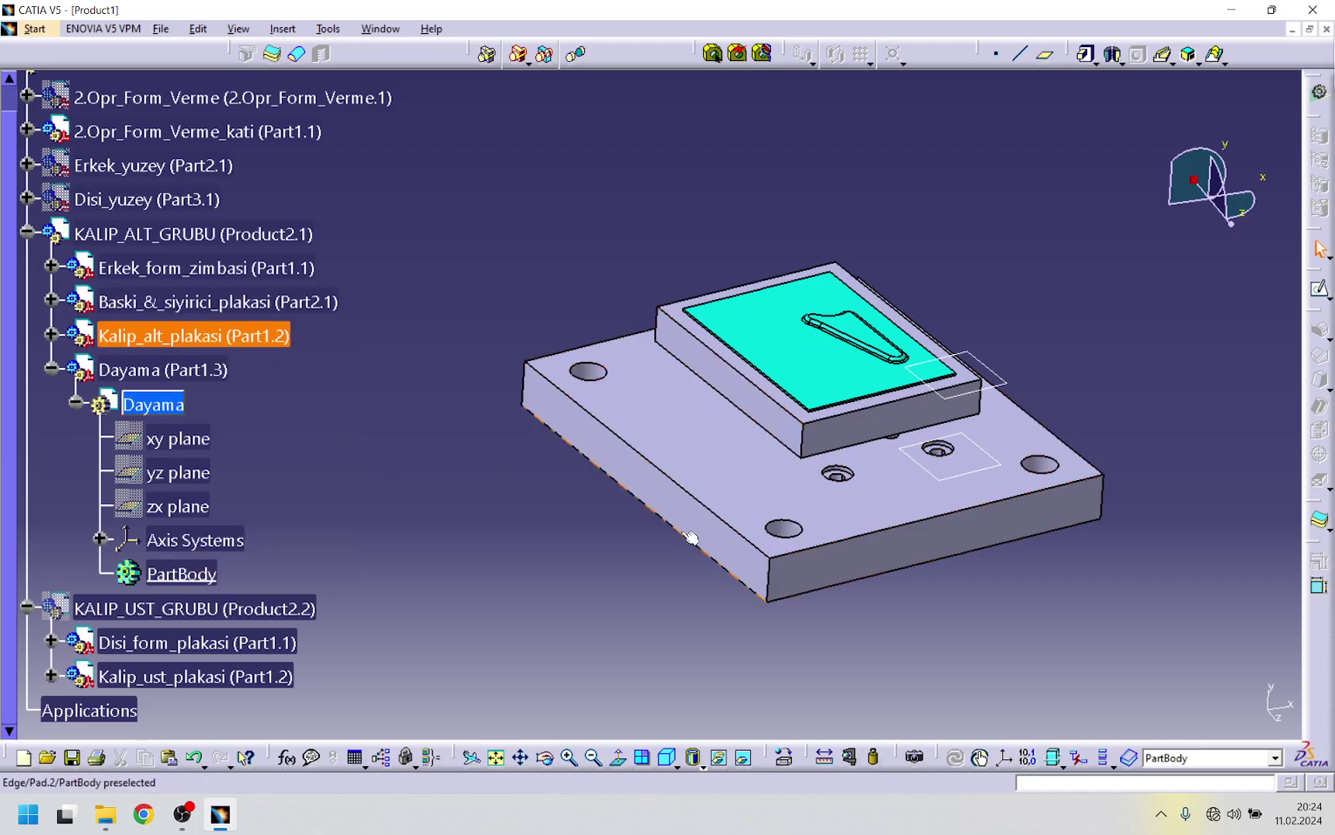
- Expand Baski_&_siyirici_plakasi in the specification tree to reach its PartBody features
middle_click_drag(654, 556, 653, 495, "ctrl")
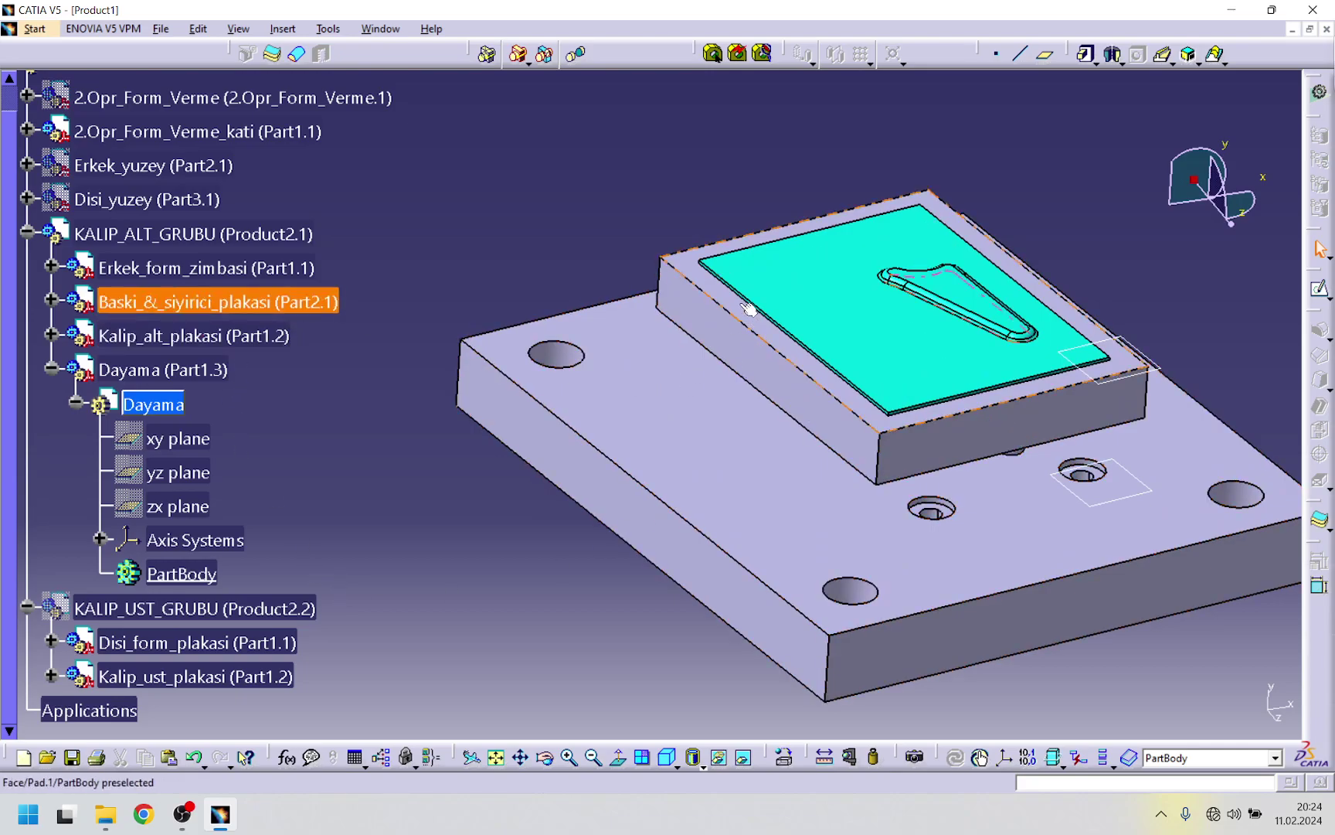
double_click(139, 404)
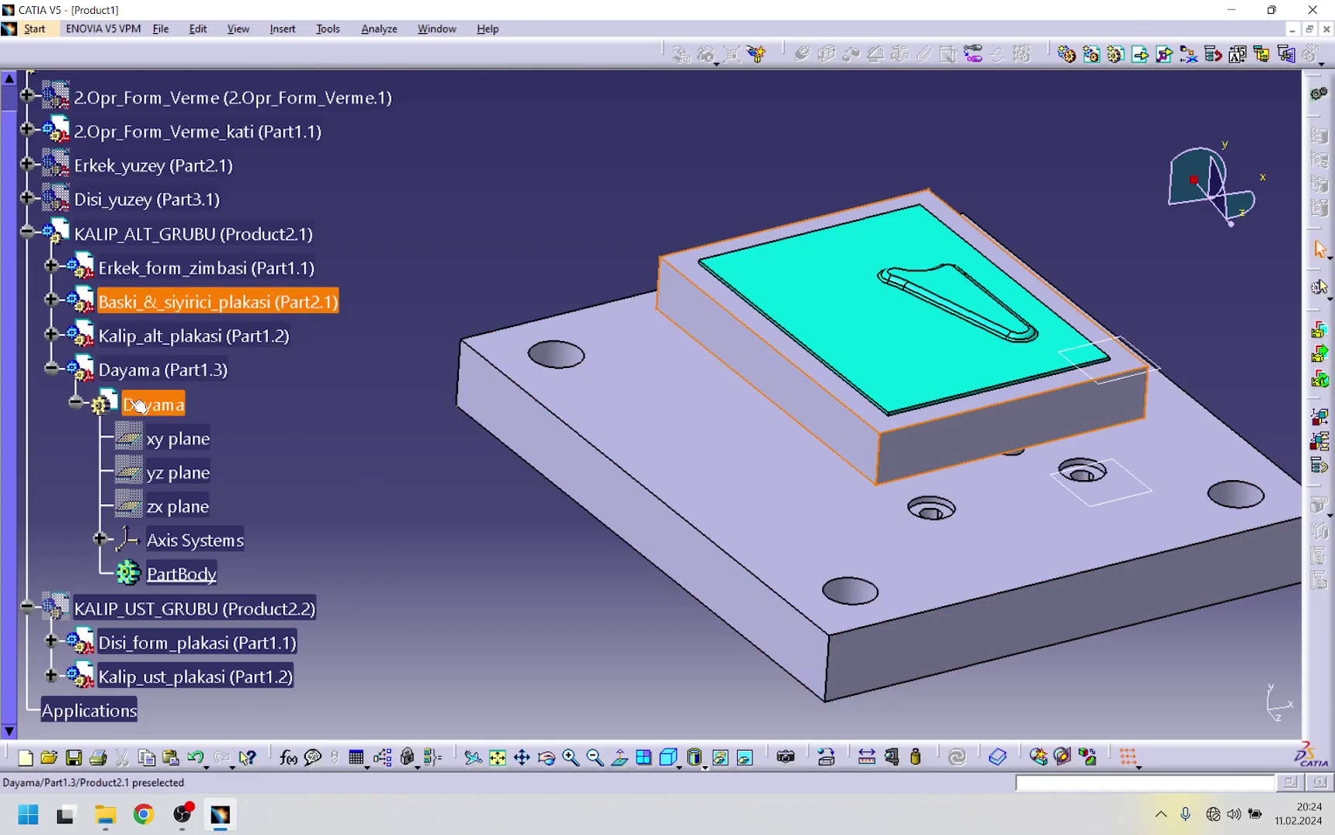
left_click(51, 301)
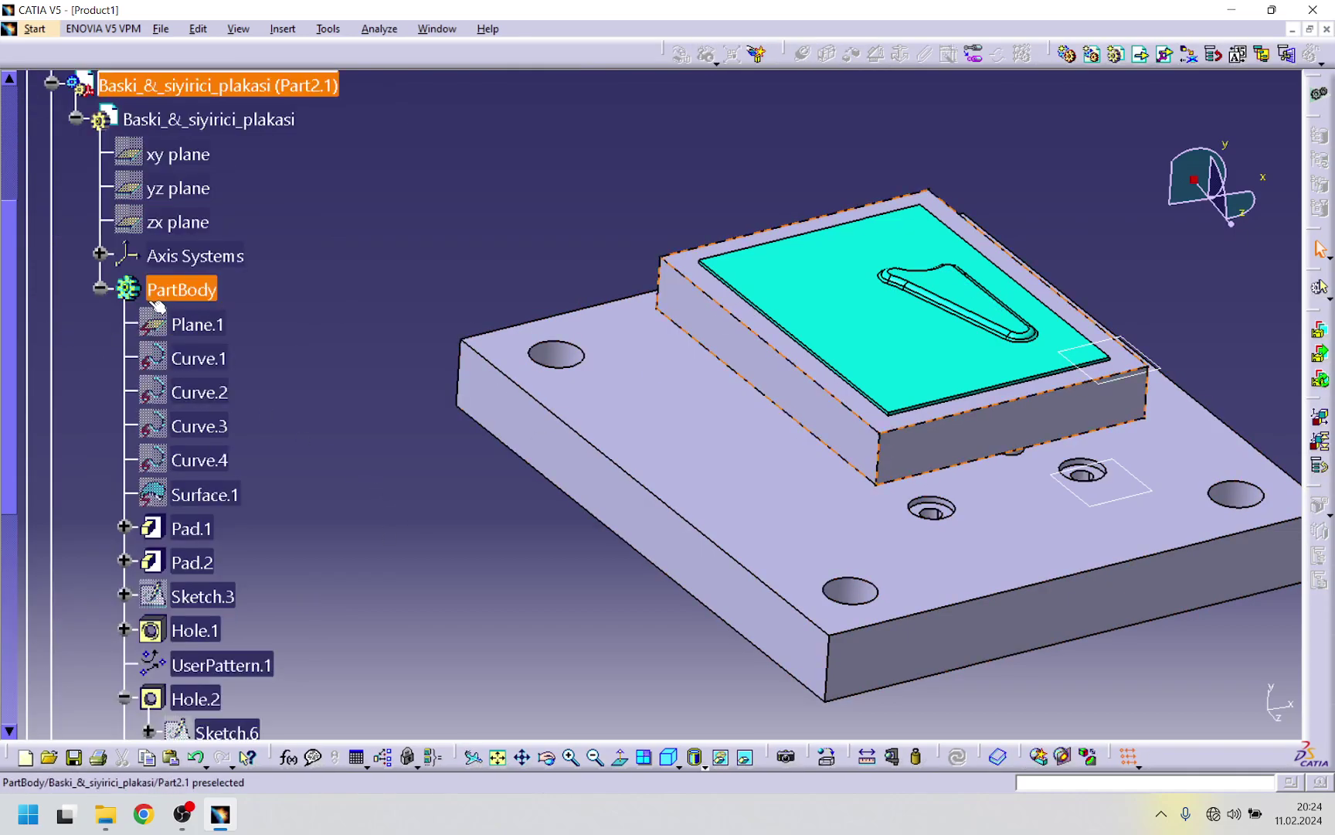